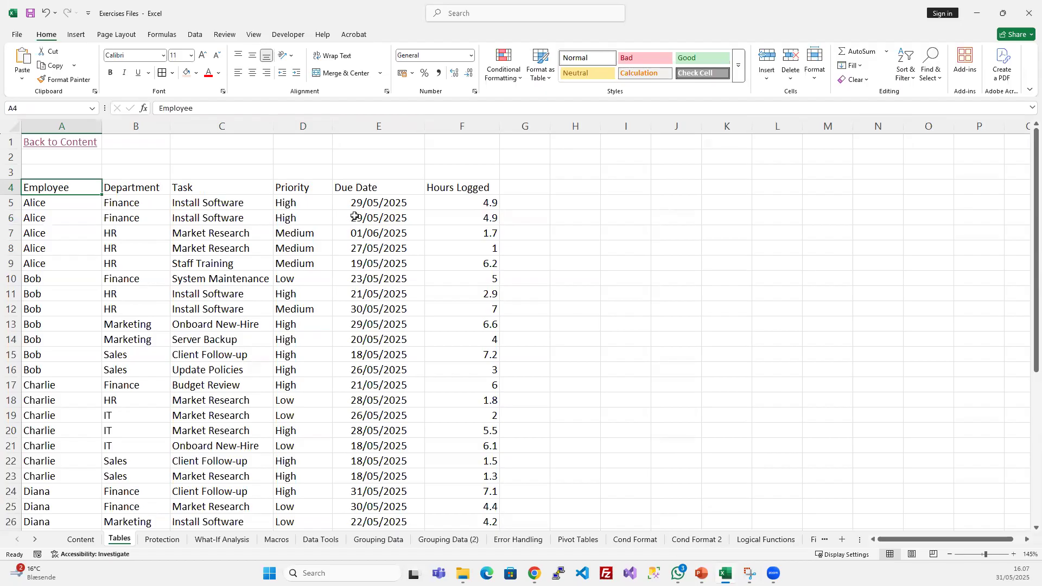
drag(73, 187, 473, 189)
drag(290, 203, 299, 311)
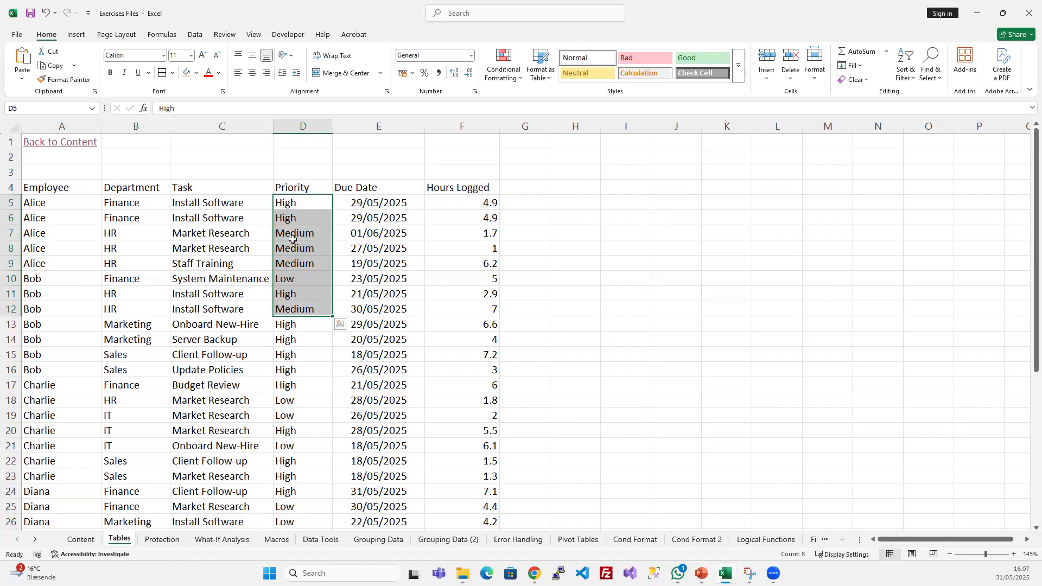
click(194, 187)
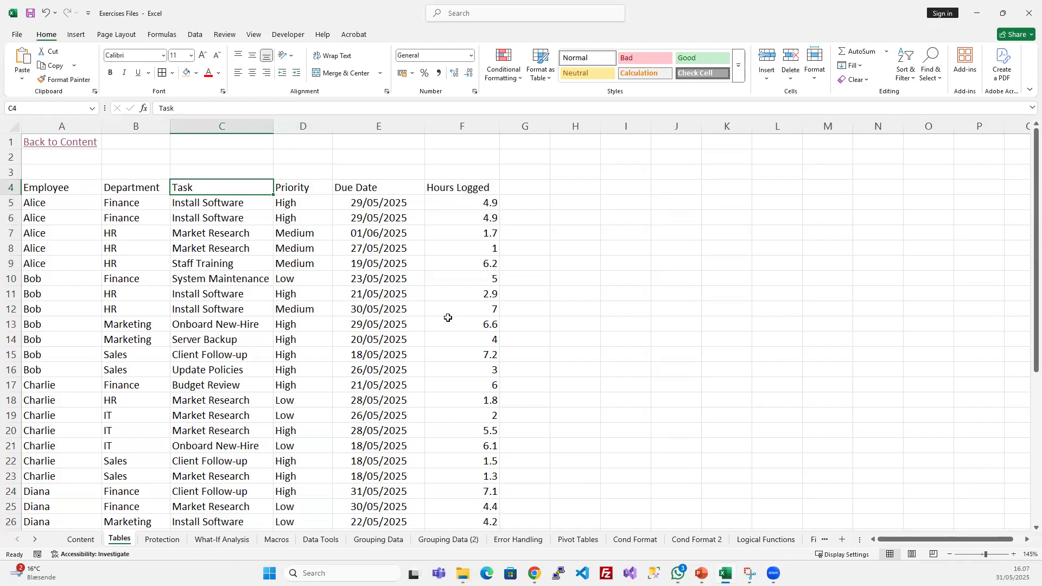
click(309, 277)
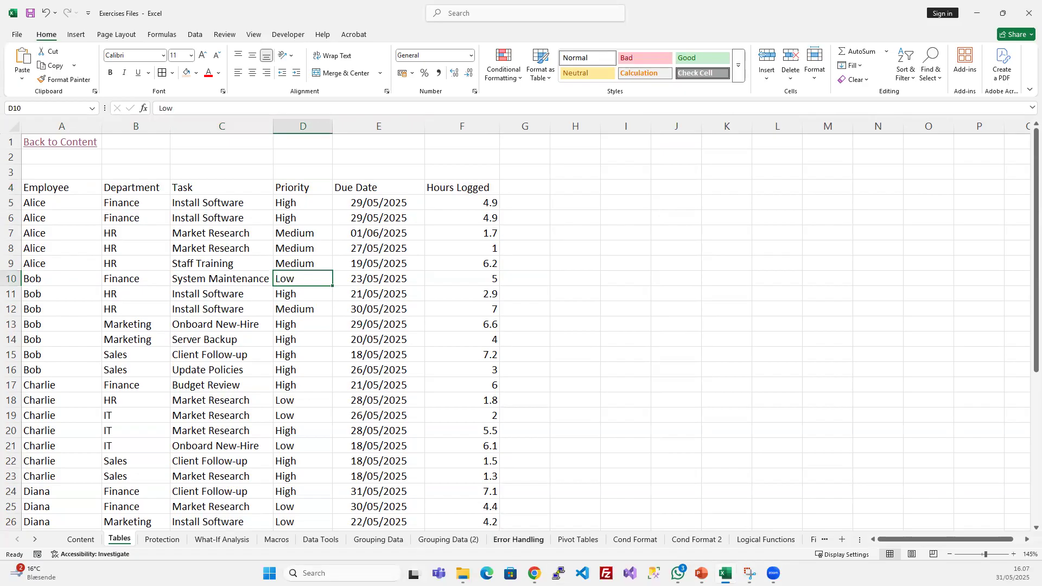
- Create a table from the data range A4:F42 with the option My table has headers turned off
click(199, 264)
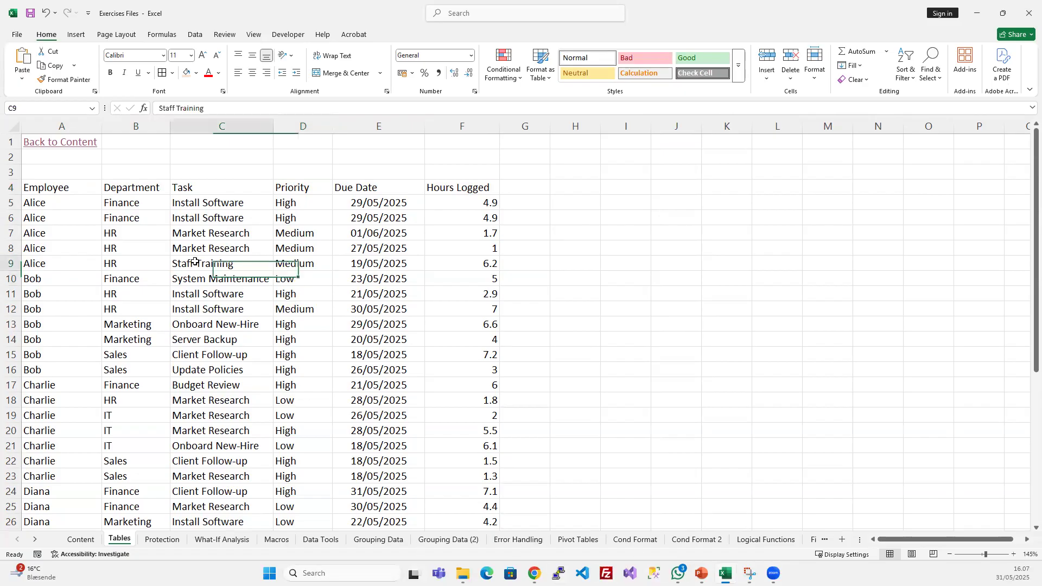
click(84, 36)
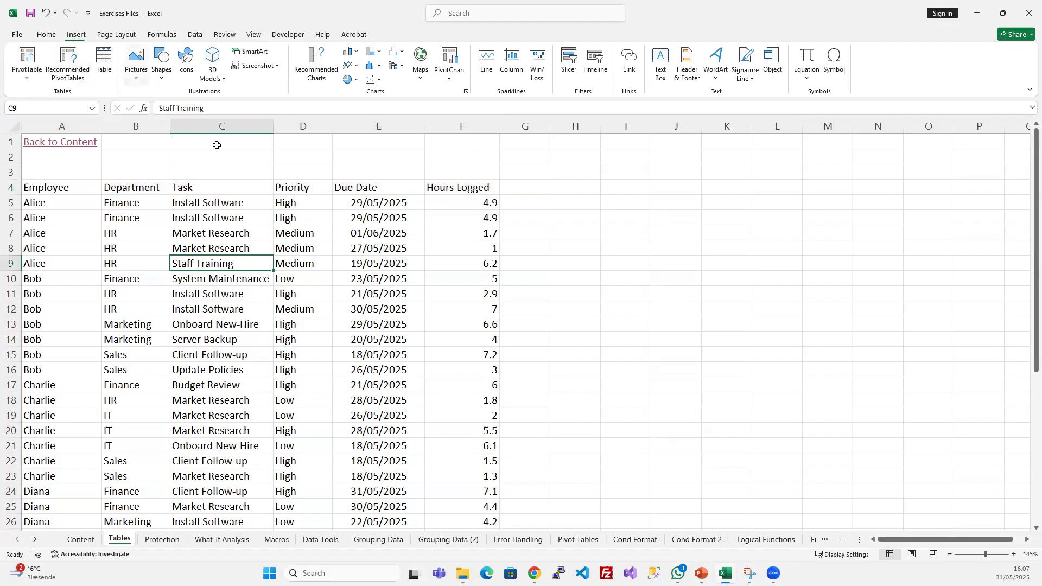
click(105, 71)
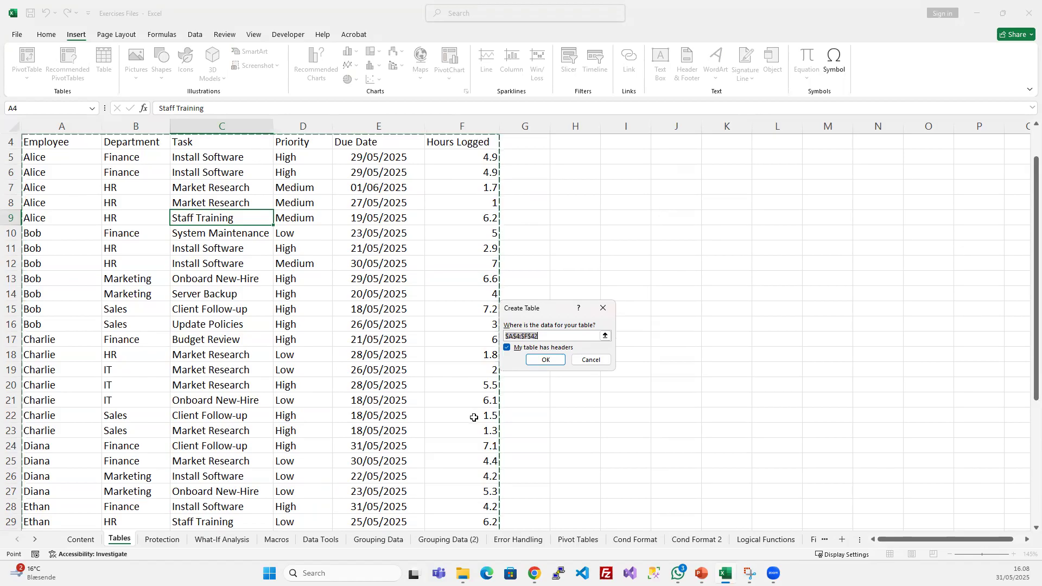
scroll(474, 417, down, 8)
scroll(474, 423, up, 9)
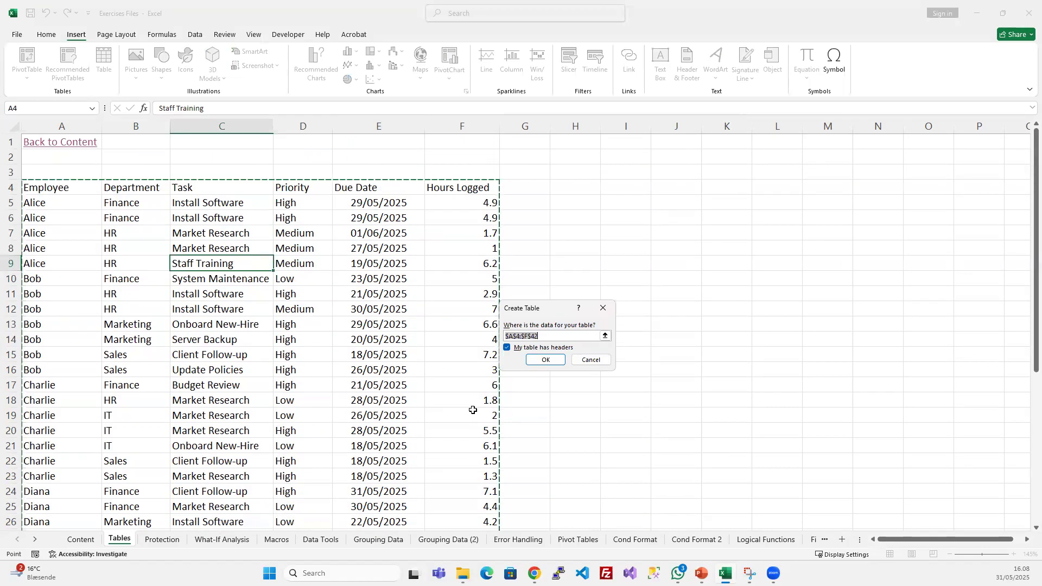
scroll(474, 410, down, 1)
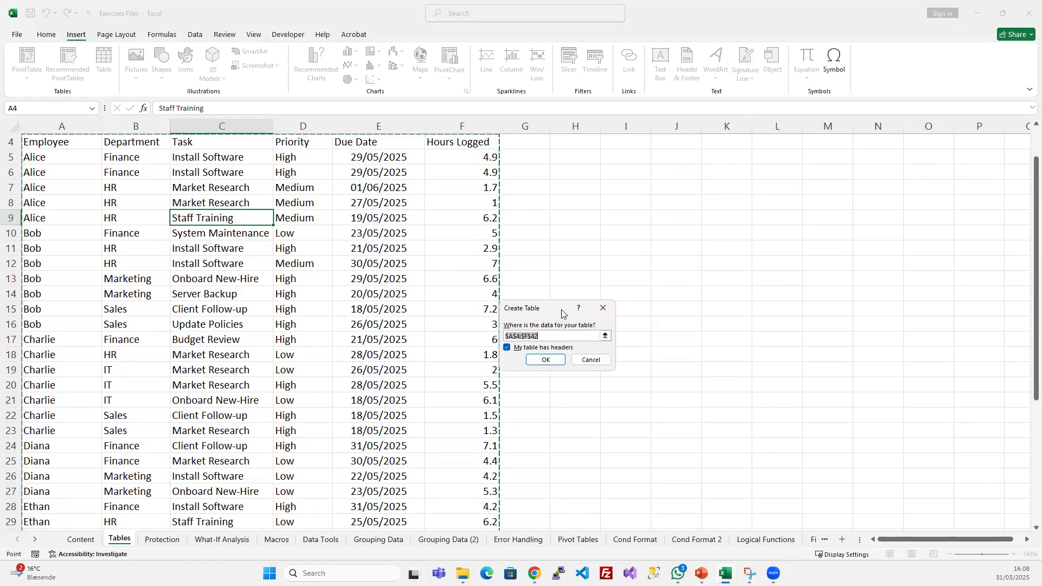
drag(562, 313, 570, 306)
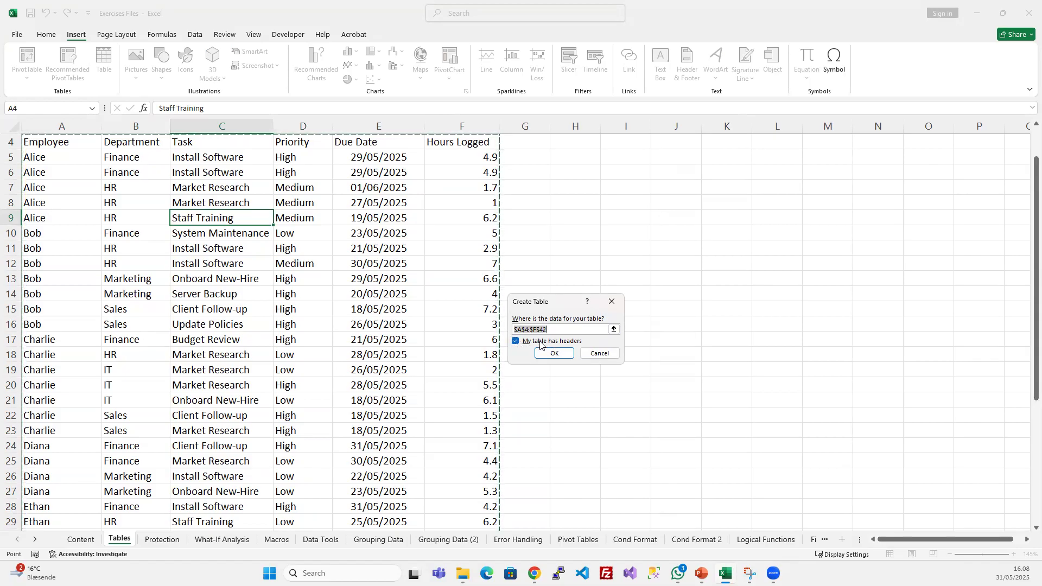
scroll(179, 249, up, 1)
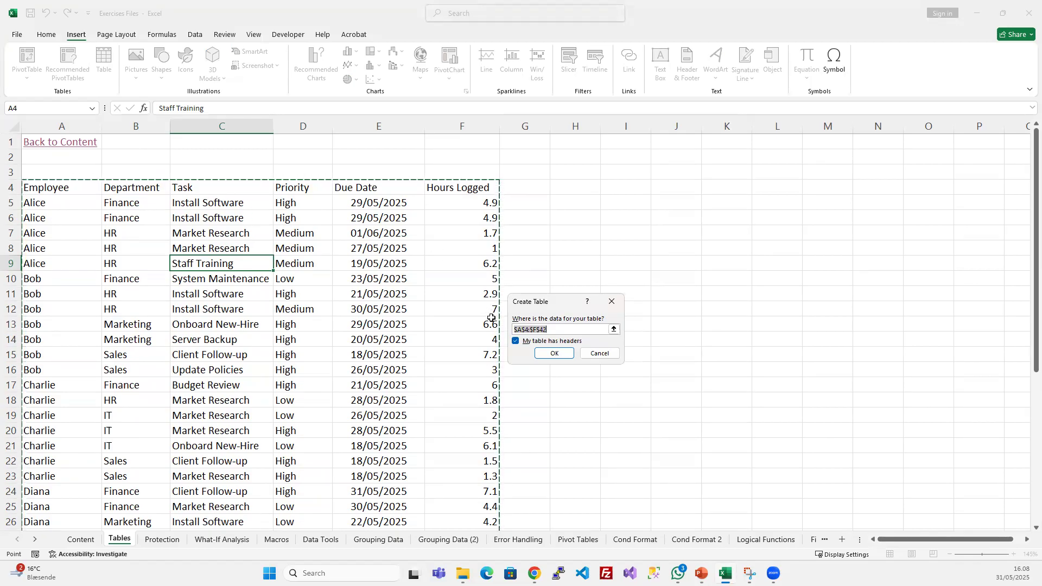
click(515, 341)
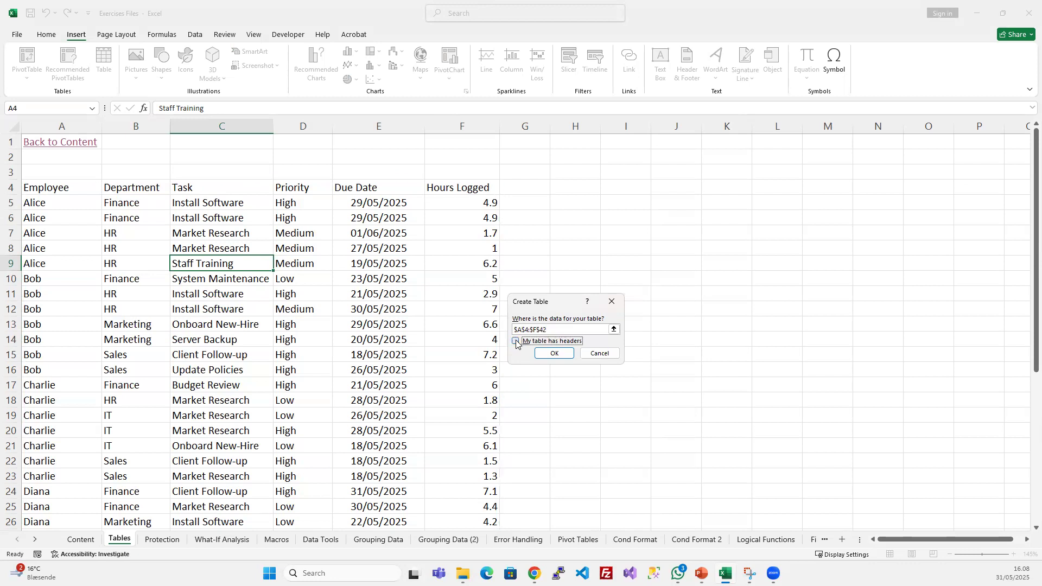
click(547, 330)
scroll(547, 330, down, 1)
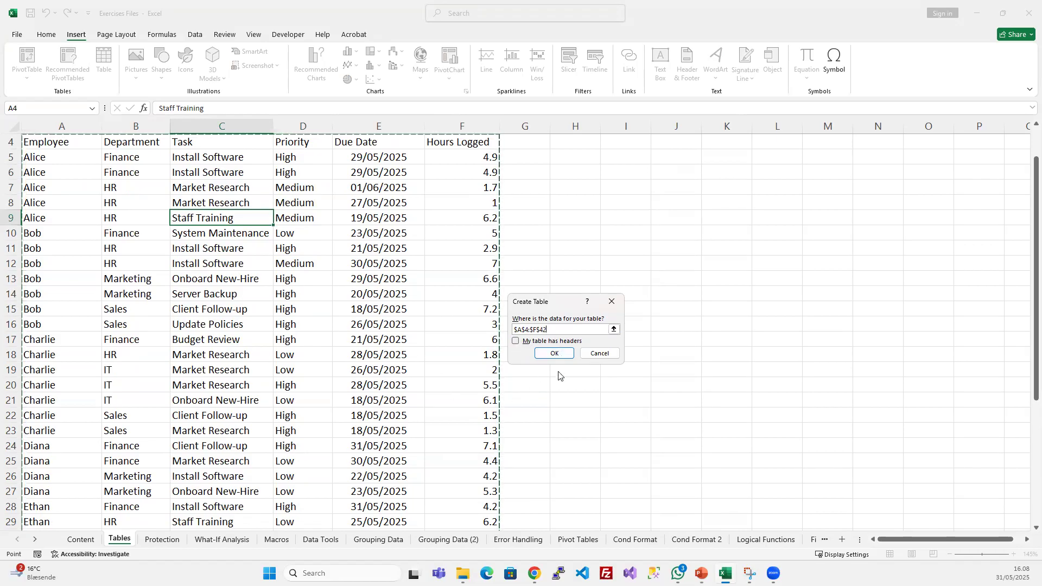
click(560, 354)
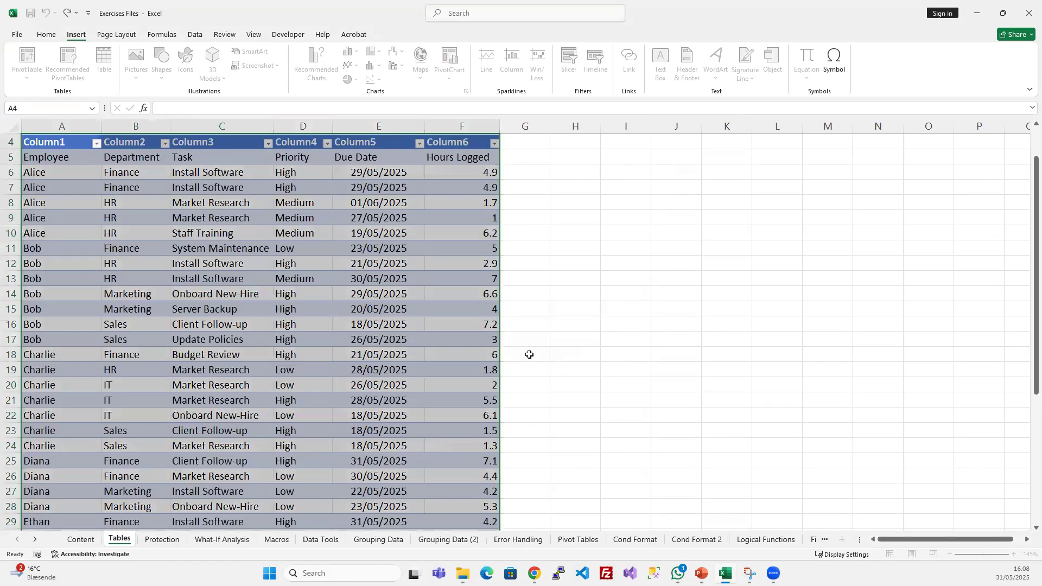
- Examine the new table's header row in row 4 and the original headings in row 5
scroll(177, 270, up, 1)
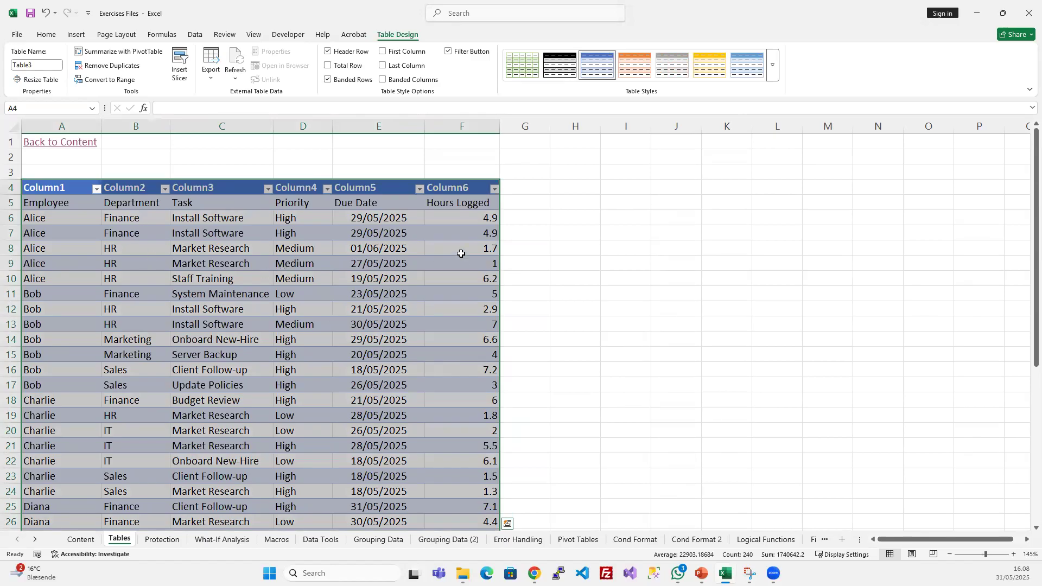
click(373, 288)
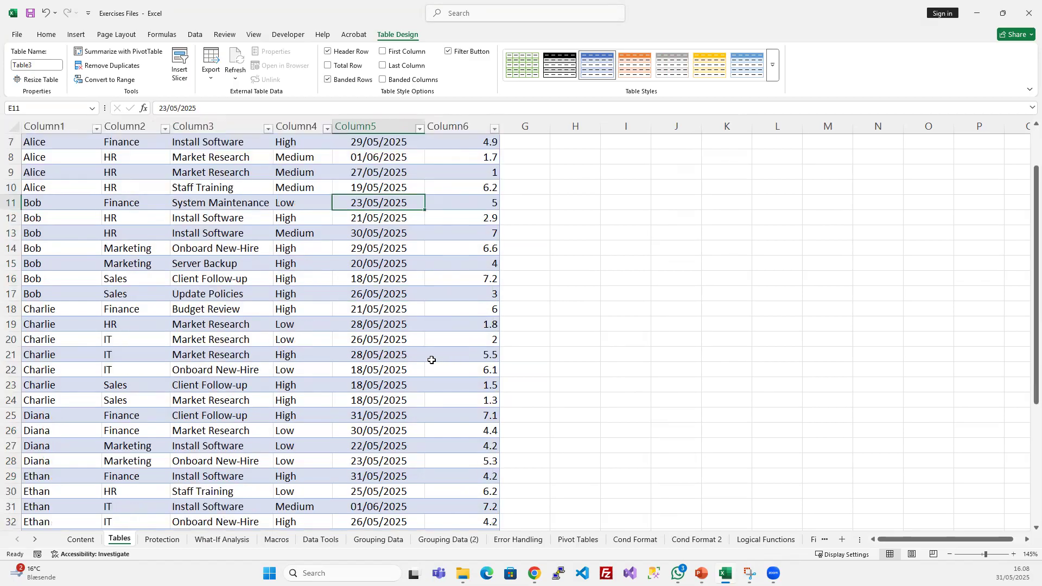
scroll(429, 360, down, 10)
scroll(429, 361, up, 10)
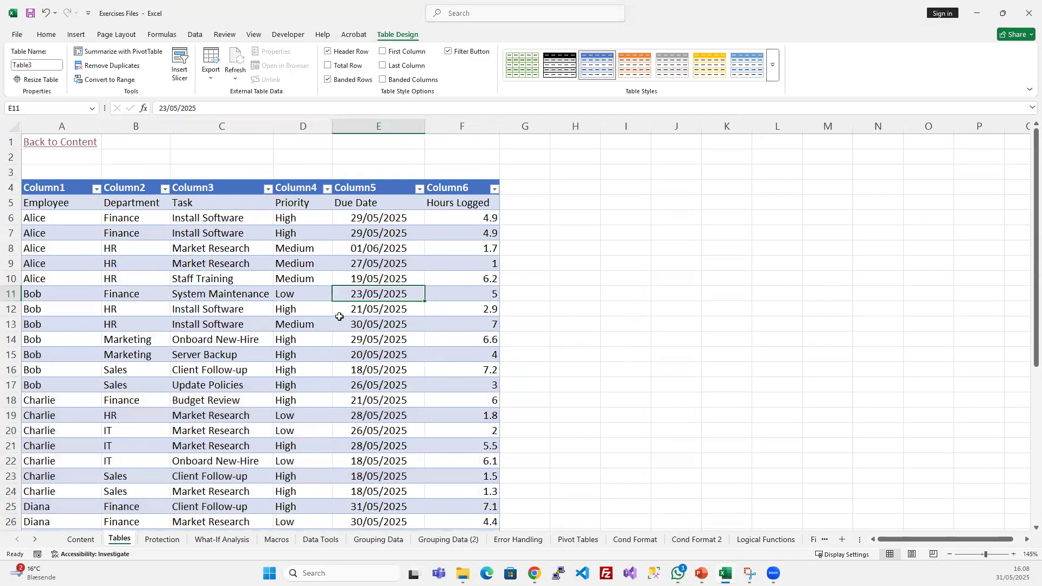
click(68, 187)
drag(101, 188, 456, 188)
click(378, 248)
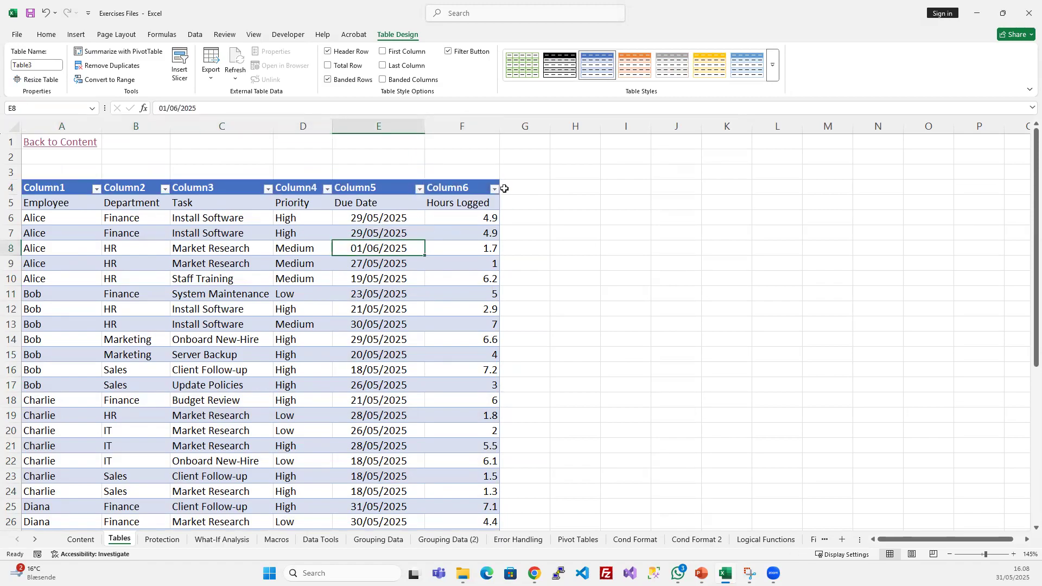
drag(69, 202, 466, 198)
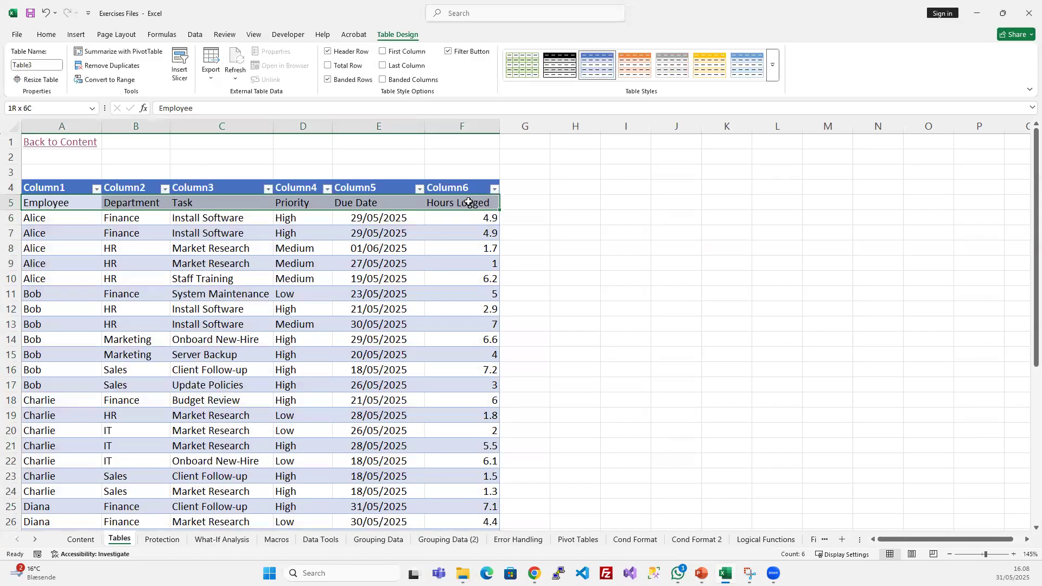
drag(468, 202, 468, 202)
drag(60, 185, 448, 184)
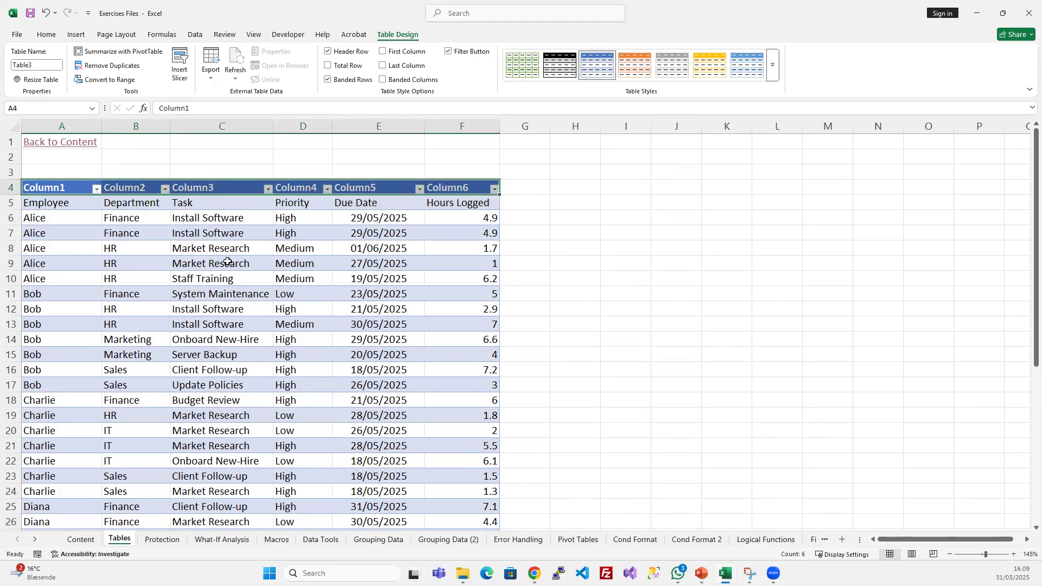
- Review the table's rows down the sheet and compare selecting a cell inside the table with selecting one outside it
scroll(363, 269, down, 1)
scroll(363, 269, down, 8)
scroll(362, 270, up, 8)
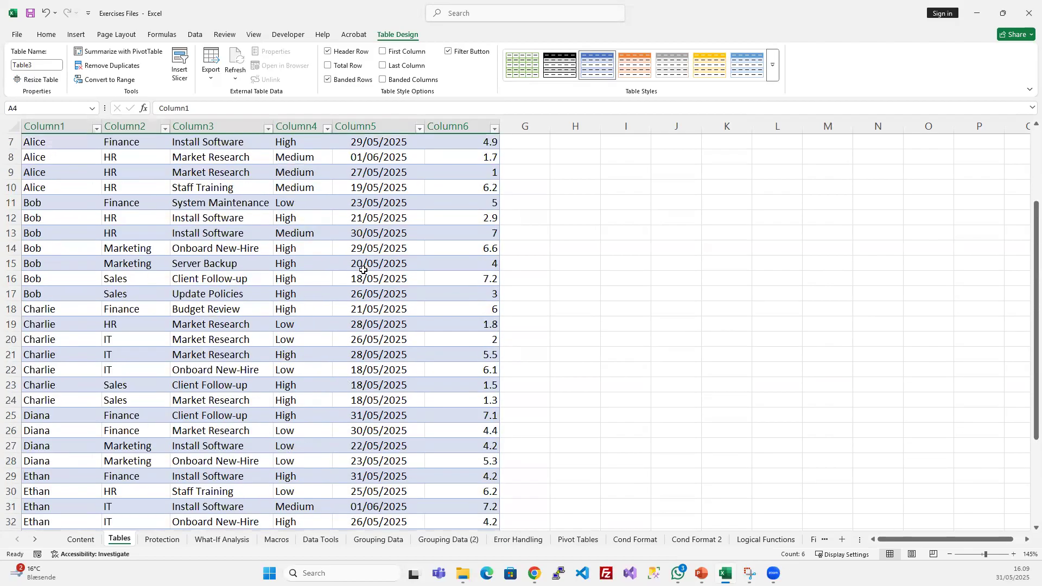
scroll(407, 308, down, 5)
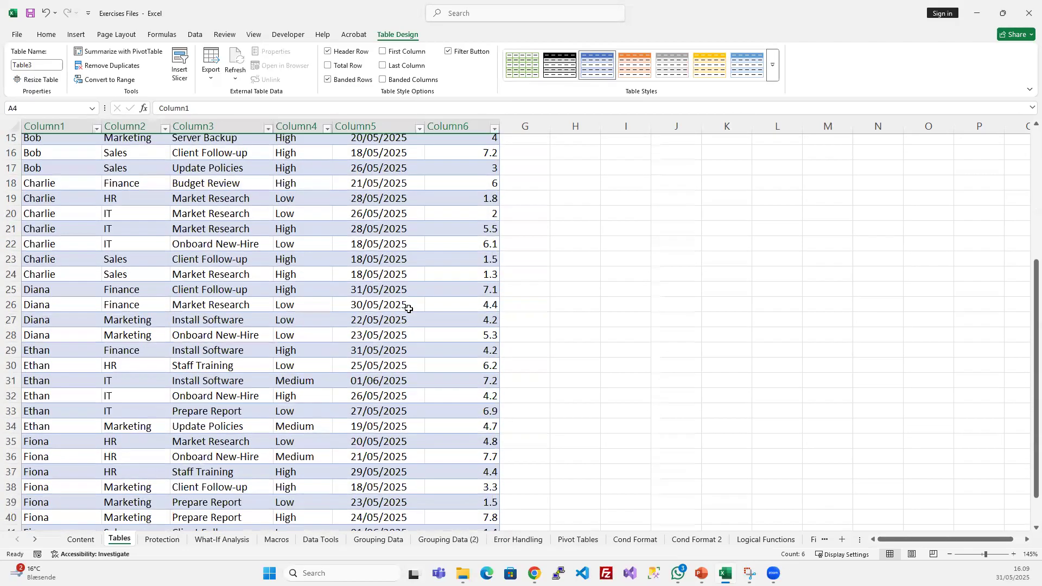
scroll(407, 308, up, 5)
click(254, 237)
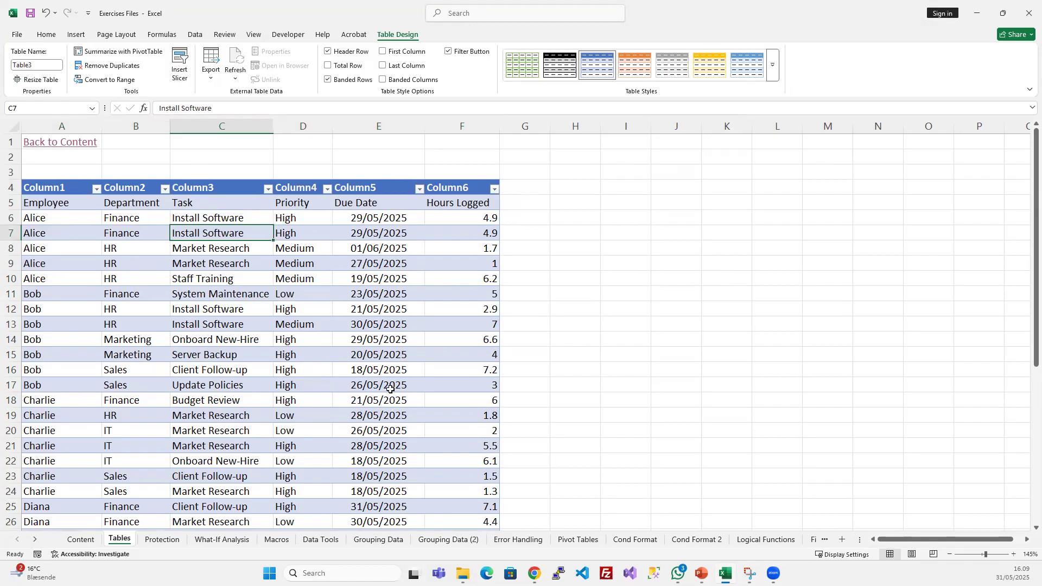
click(214, 309)
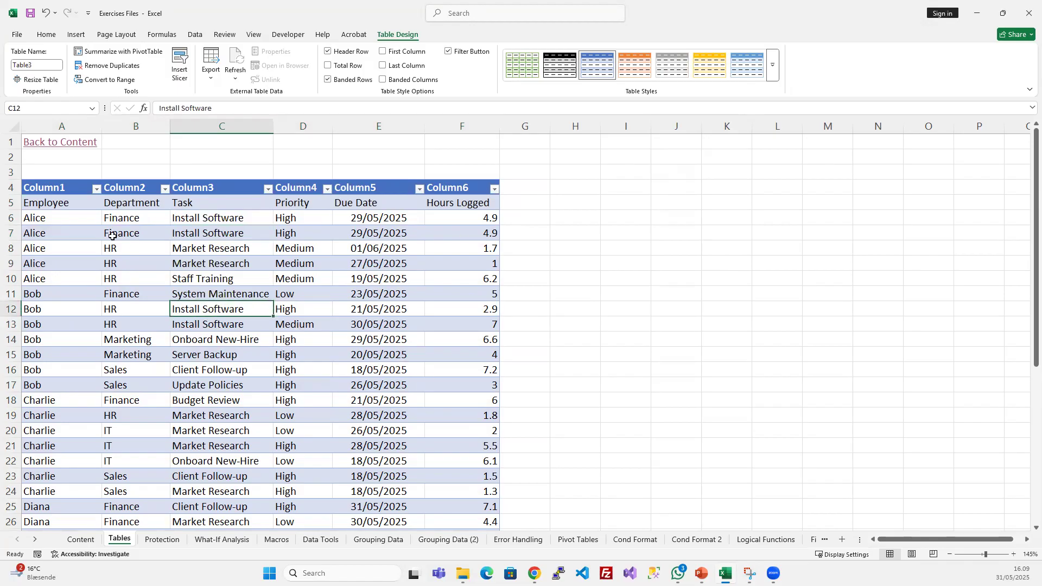
click(60, 217)
click(142, 264)
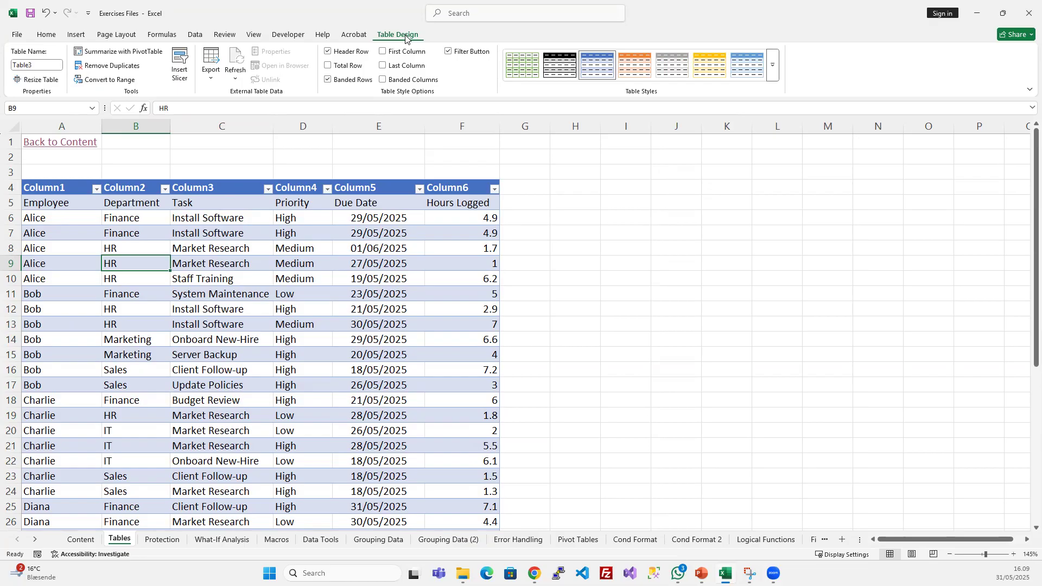
click(594, 159)
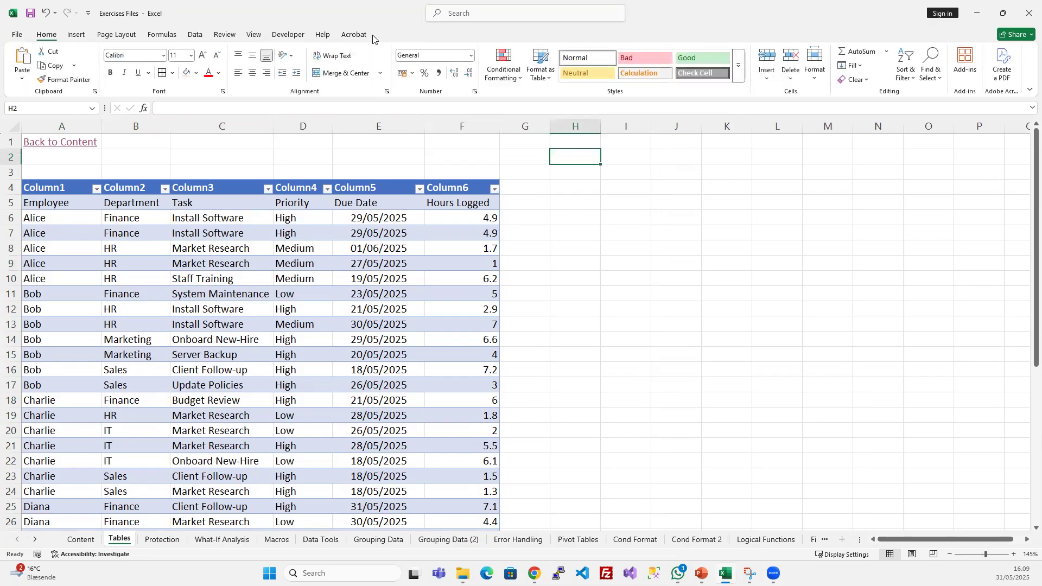
- Convert the table back to a normal range
click(442, 241)
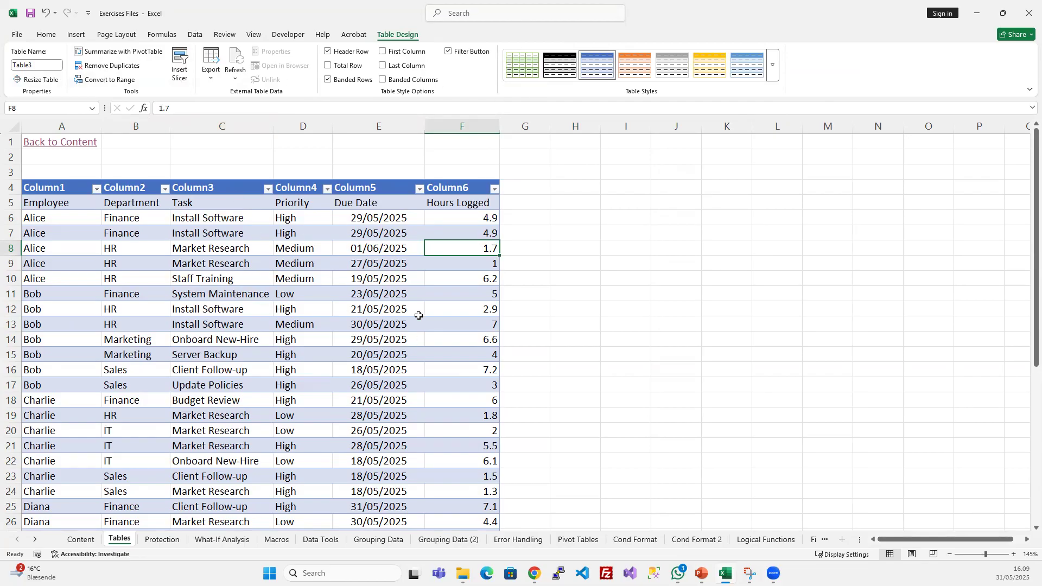
click(107, 81)
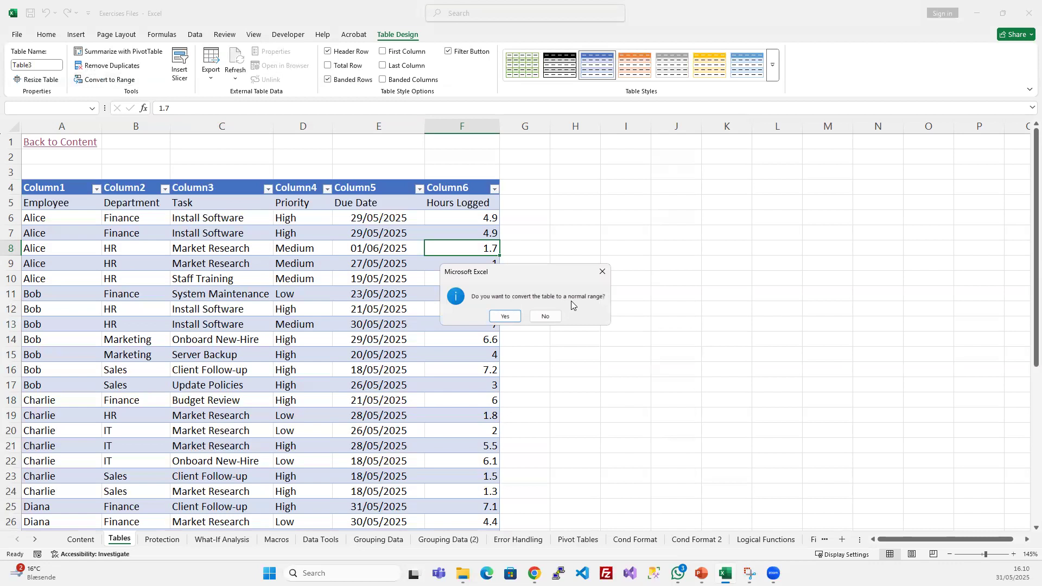
click(505, 315)
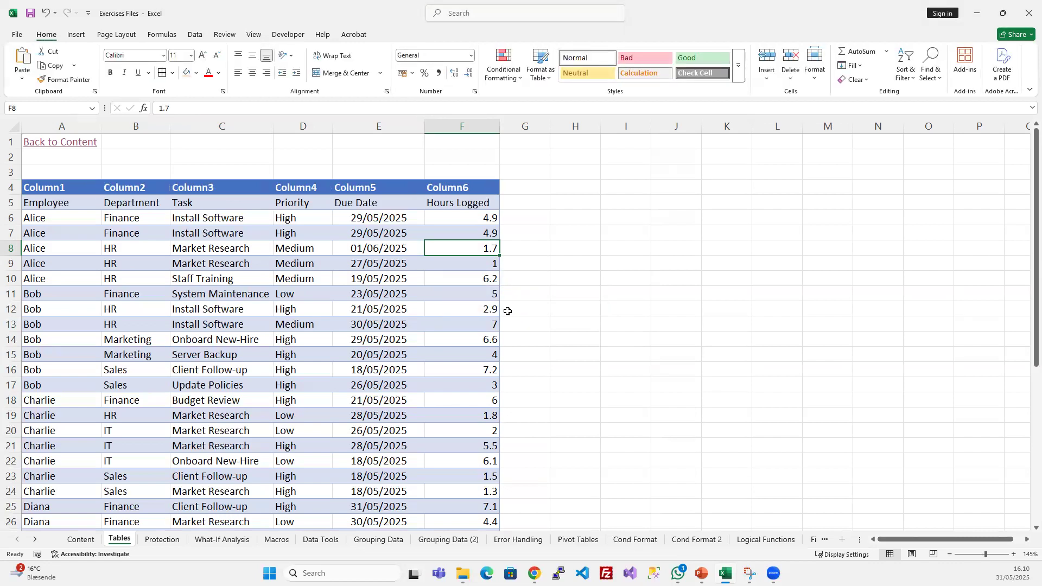
- Examine the converted range by checking its cells, formatting and available table tools
click(345, 282)
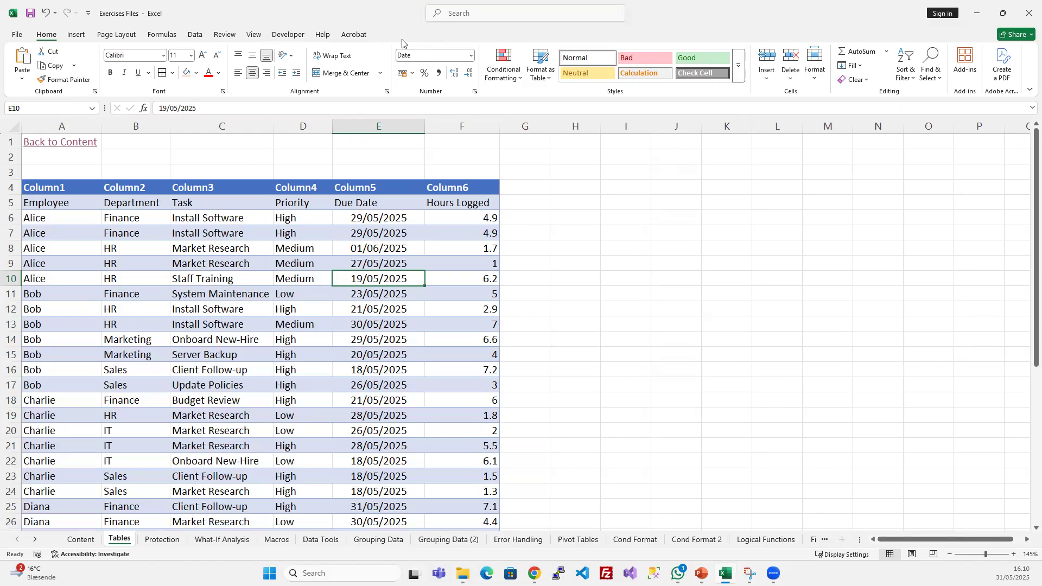
click(378, 334)
click(343, 253)
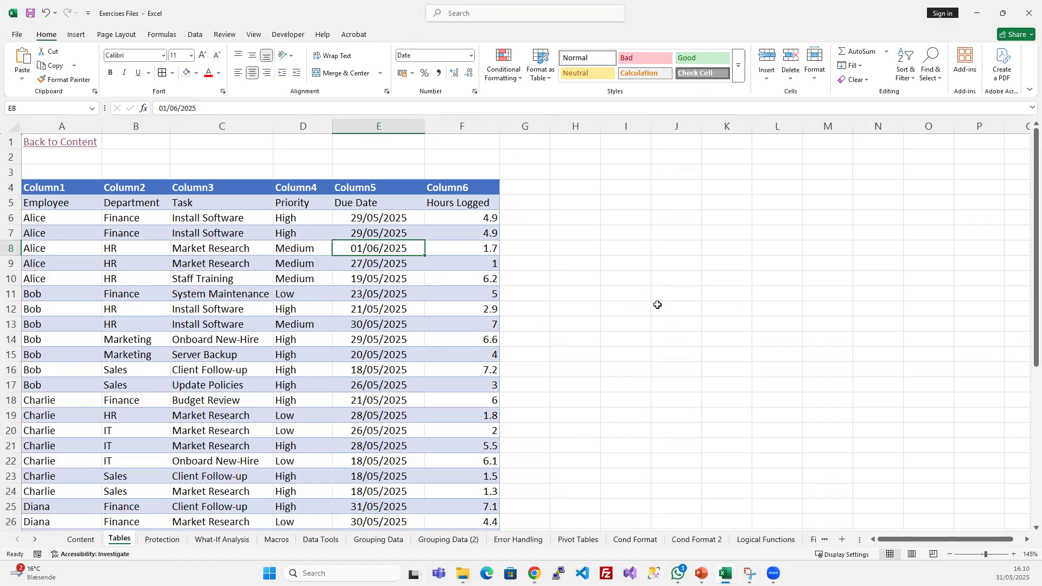
click(260, 310)
scroll(211, 290, down, 8)
scroll(211, 291, up, 8)
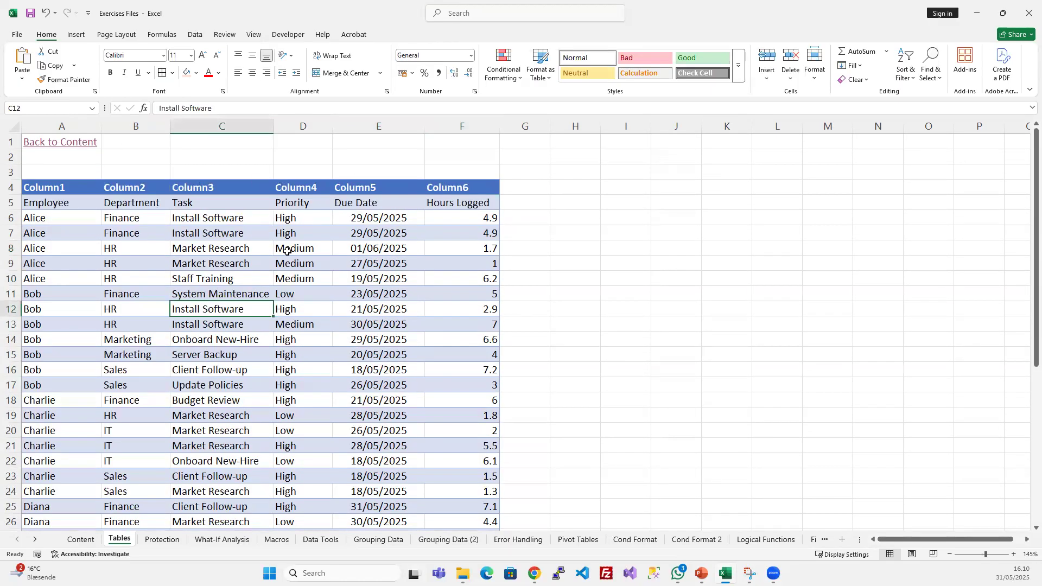
click(324, 306)
click(229, 247)
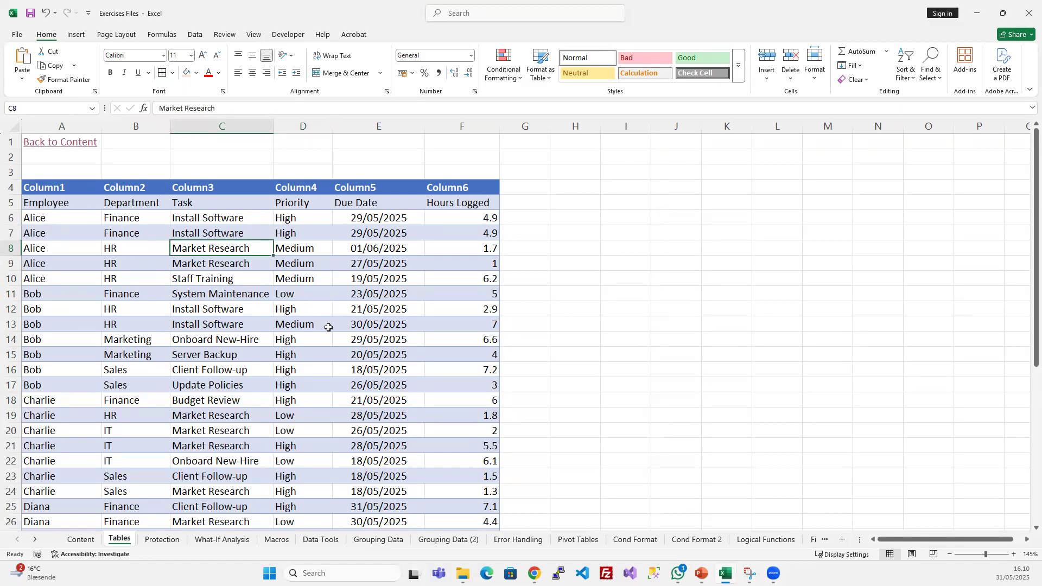
- Delete row 4 containing the generic Column1 to Column6 headings
click(9, 187)
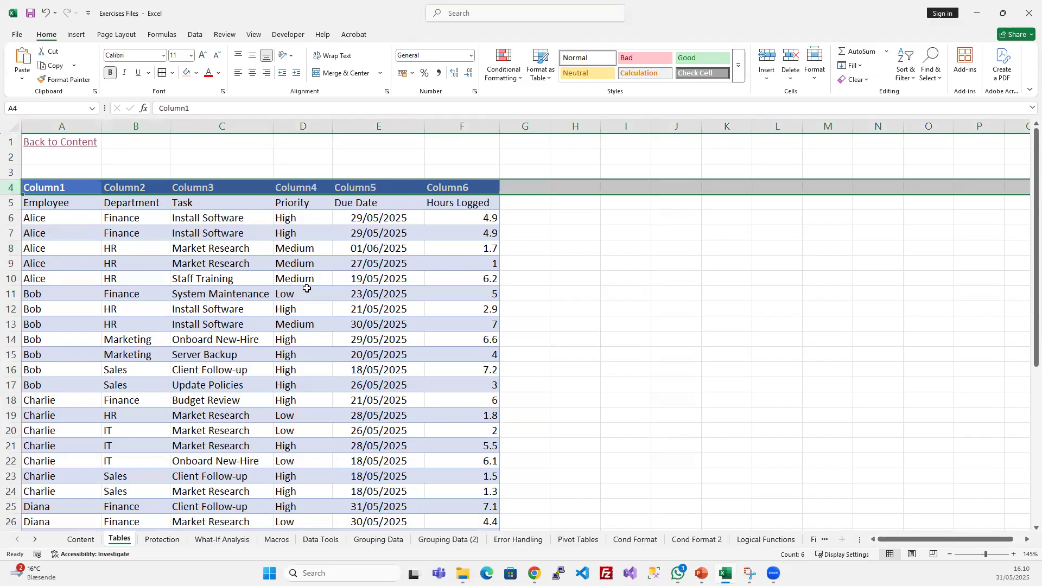
key(ctrl+minus)
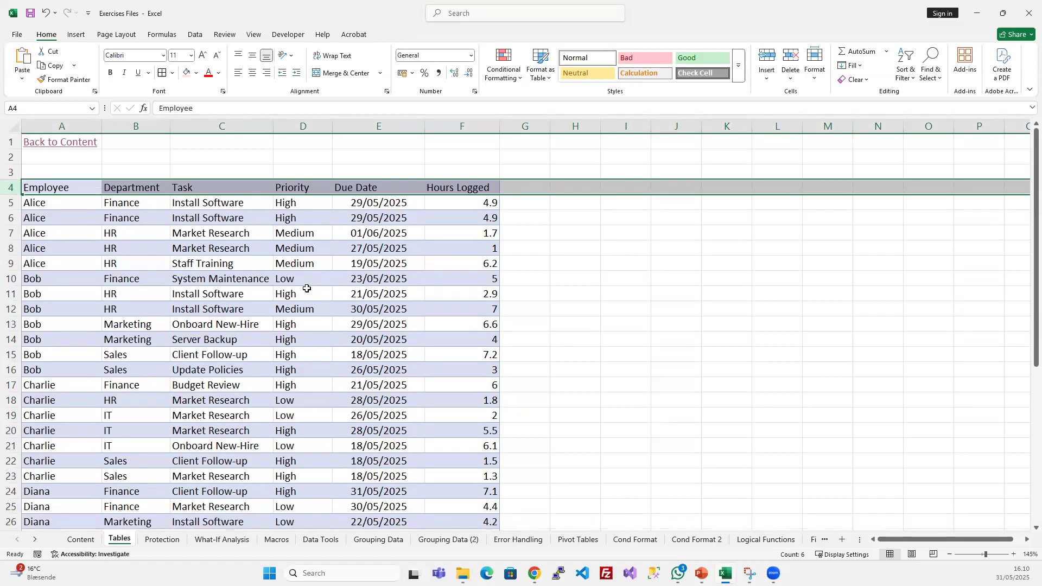
click(307, 288)
click(316, 251)
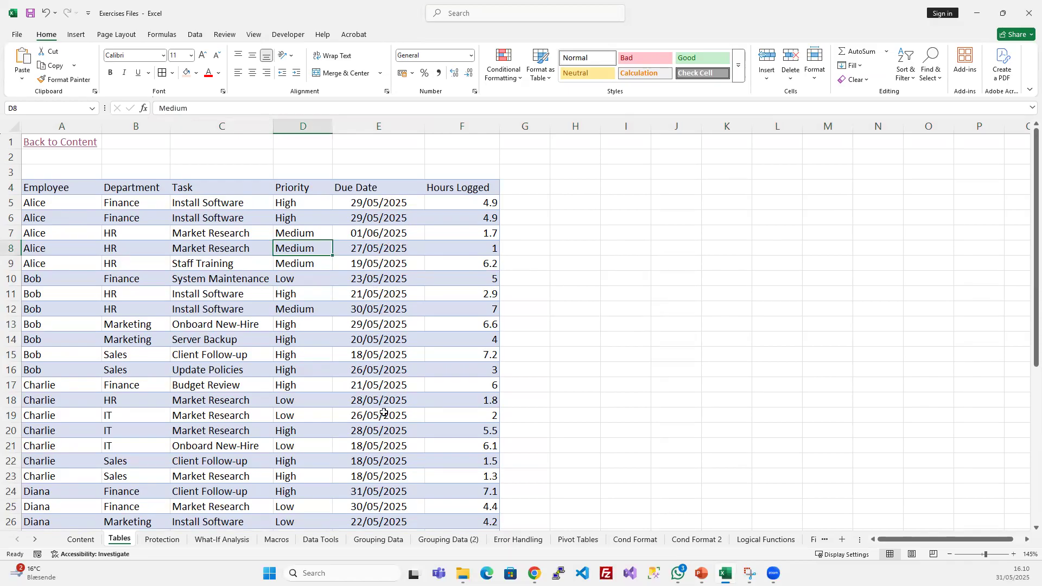
- Apply the Normal cell style to the whole employee data range, including its header row
scroll(375, 321, down, 5)
scroll(375, 313, up, 5)
click(118, 221)
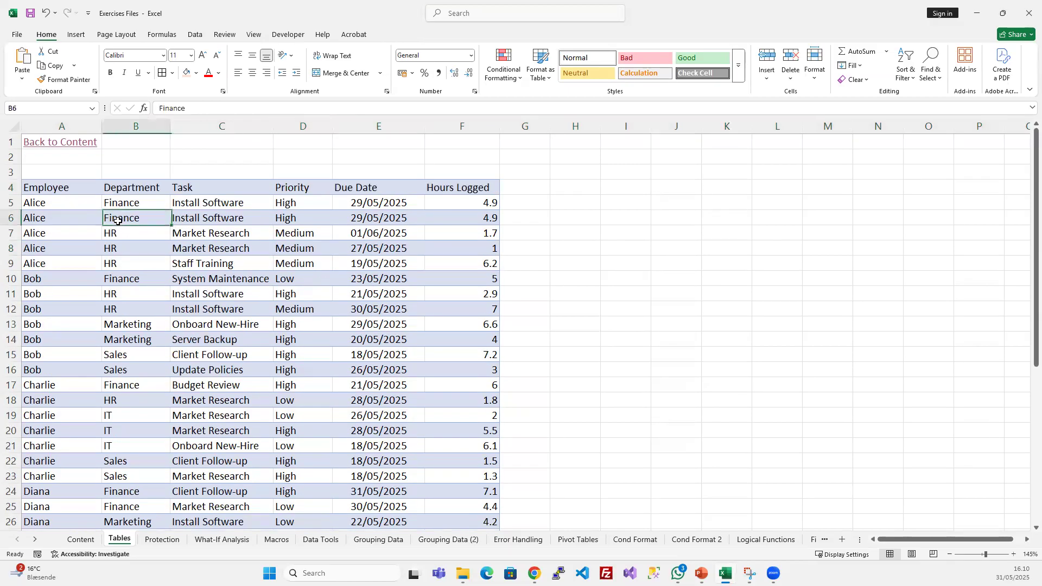
key(ctrl+a)
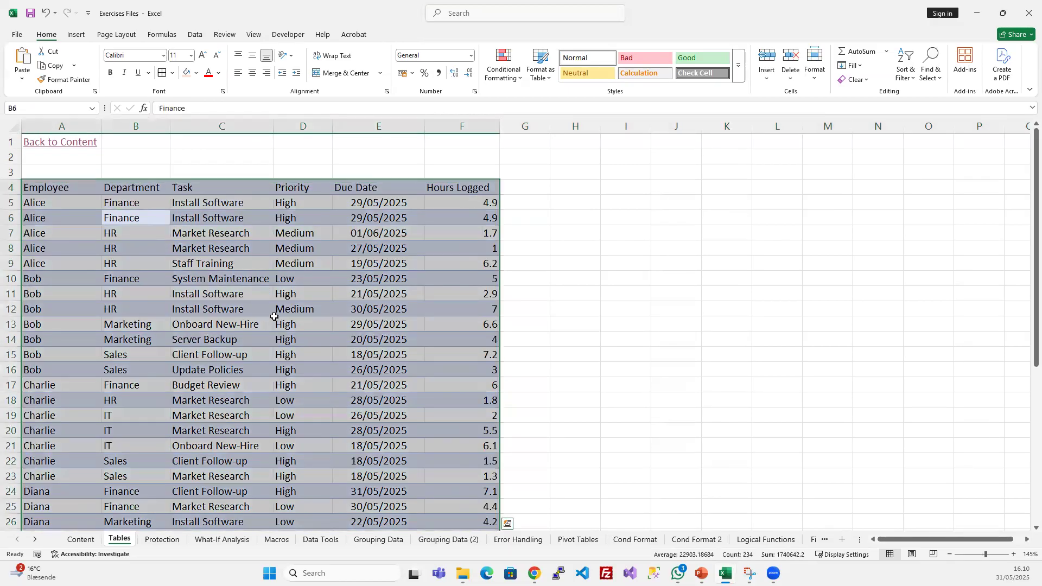
click(252, 266)
click(215, 293)
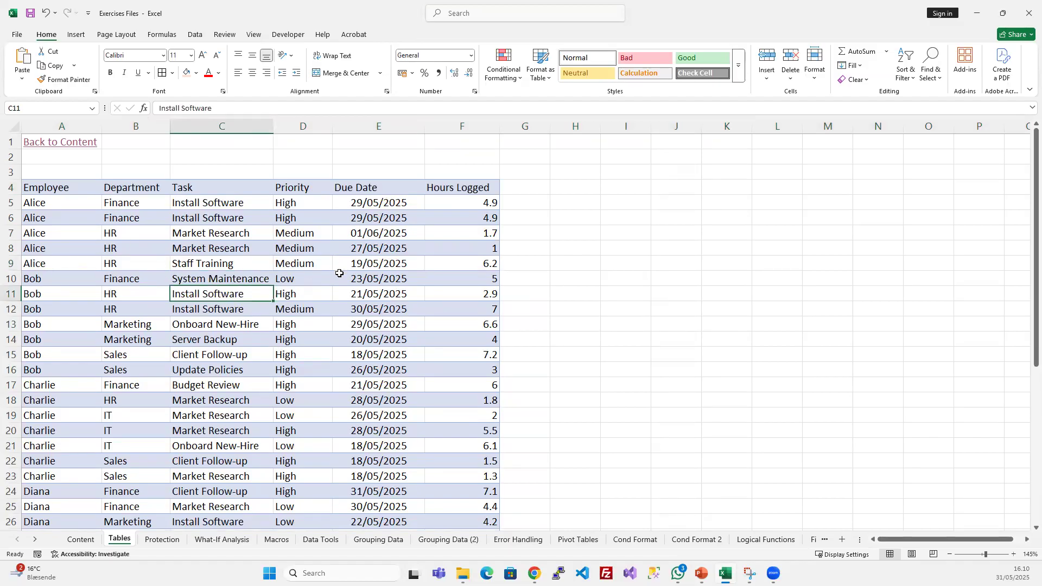
key(ctrl+a)
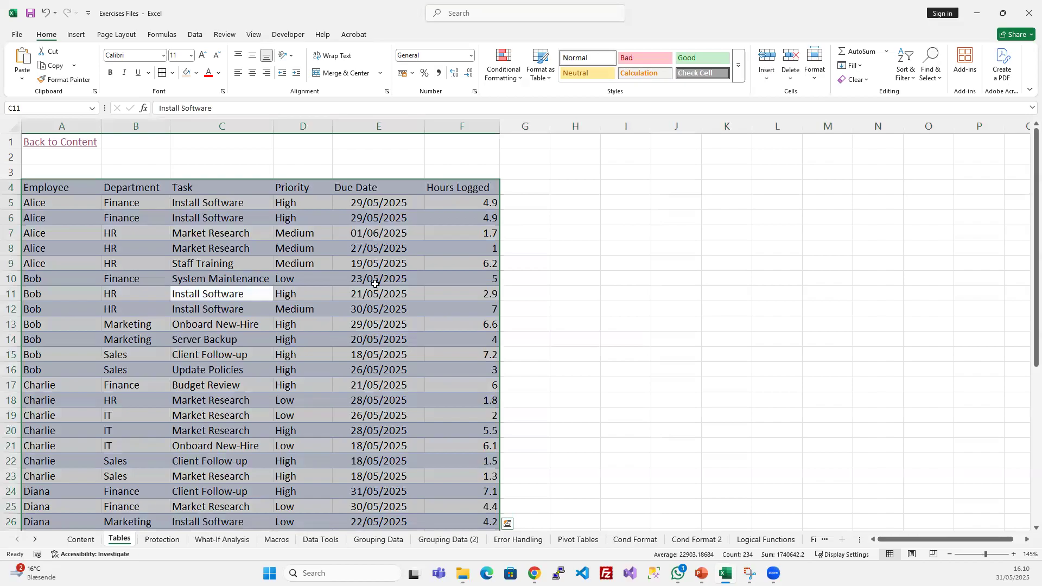
scroll(380, 325, down, 7)
scroll(383, 332, up, 7)
click(738, 65)
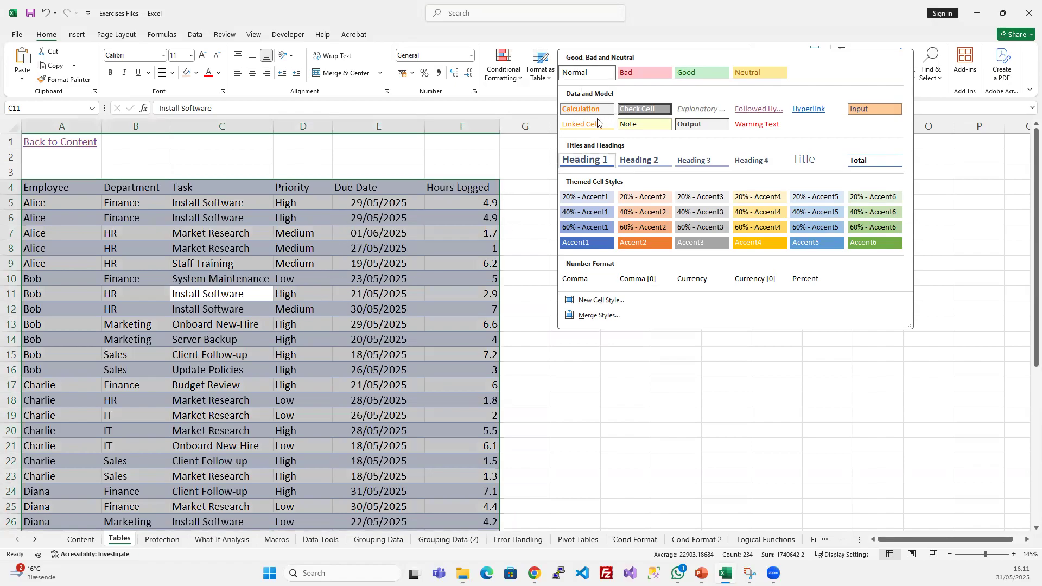
click(587, 73)
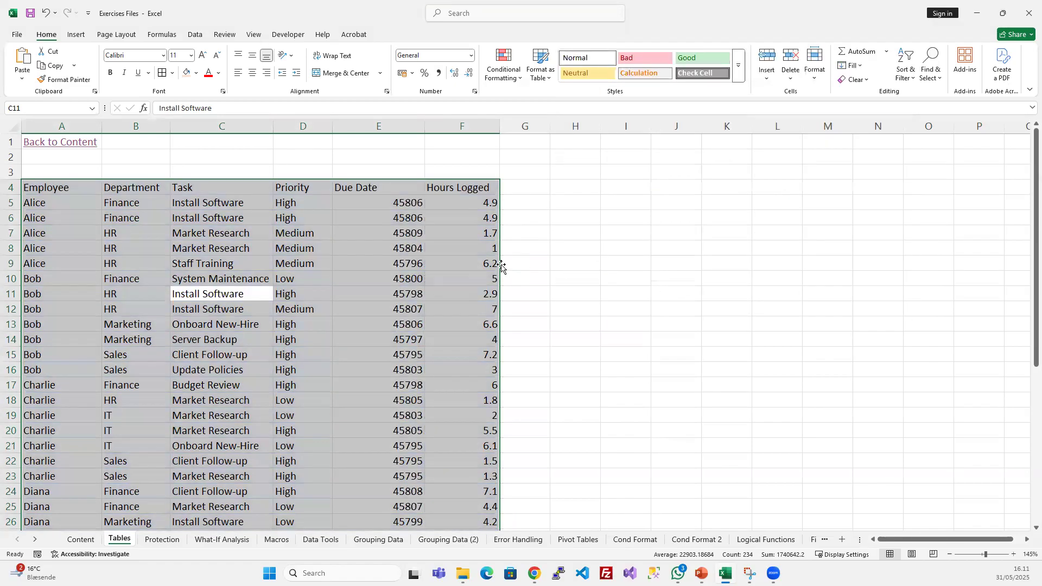
- Format all Due Date values, from E5 down to the last data row, as Short Date
click(417, 268)
scroll(387, 285, down, 6)
scroll(387, 290, up, 1)
scroll(387, 289, up, 5)
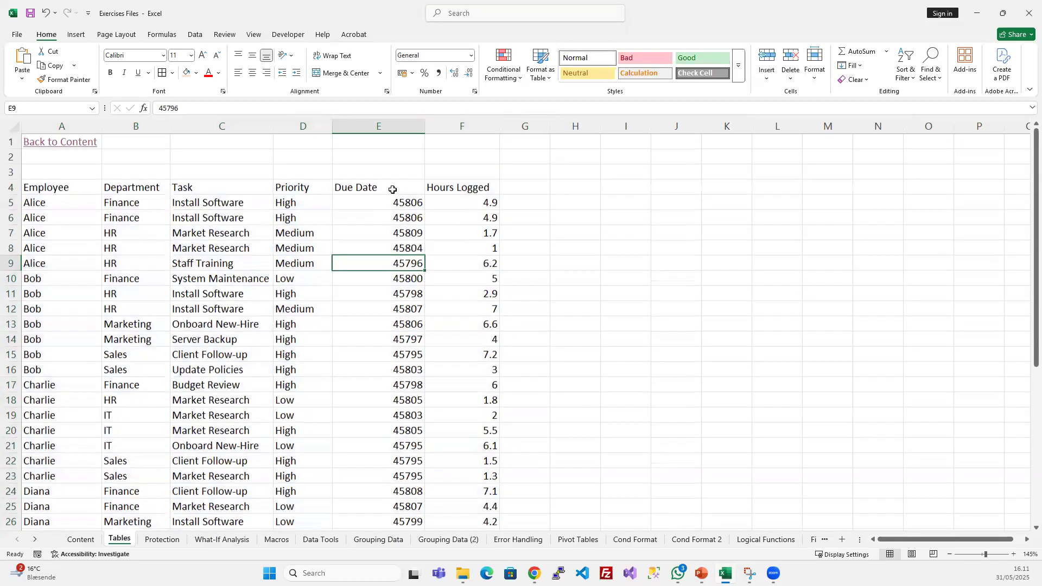
drag(390, 203, 382, 327)
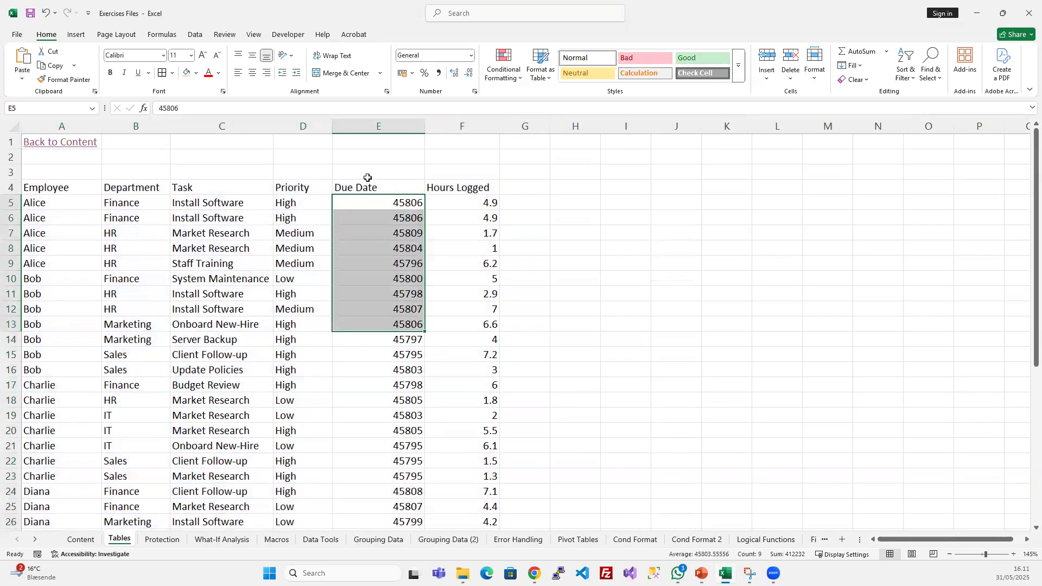
click(381, 203)
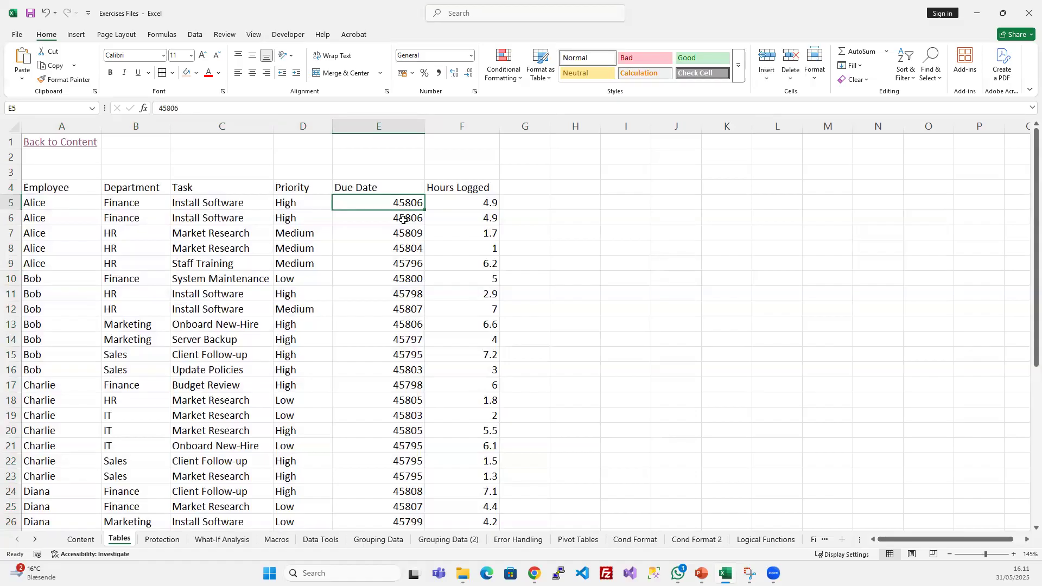
key(ctrl+shift+Down)
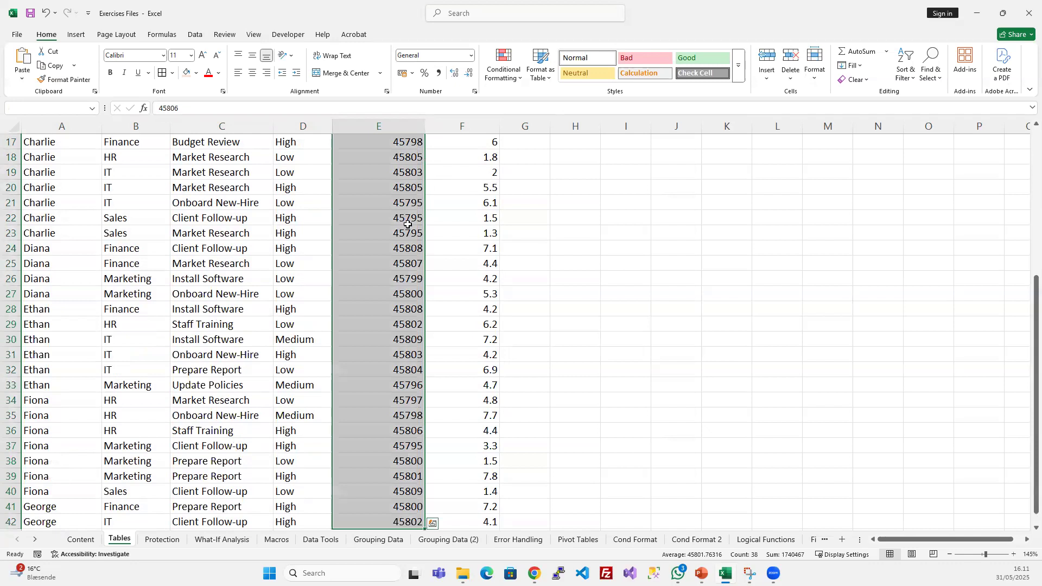
scroll(407, 225, down, 4)
scroll(407, 224, up, 10)
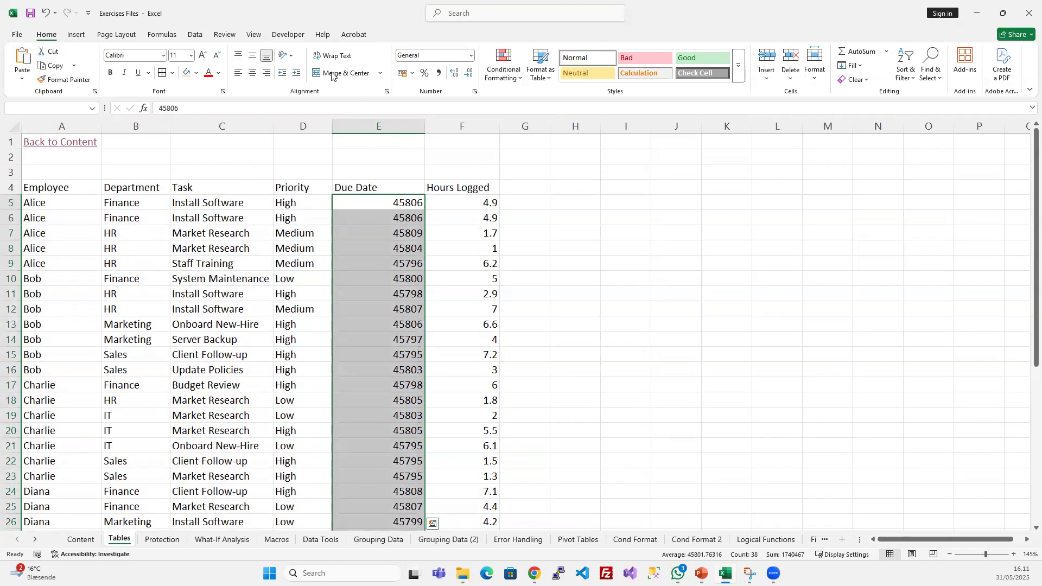
click(472, 56)
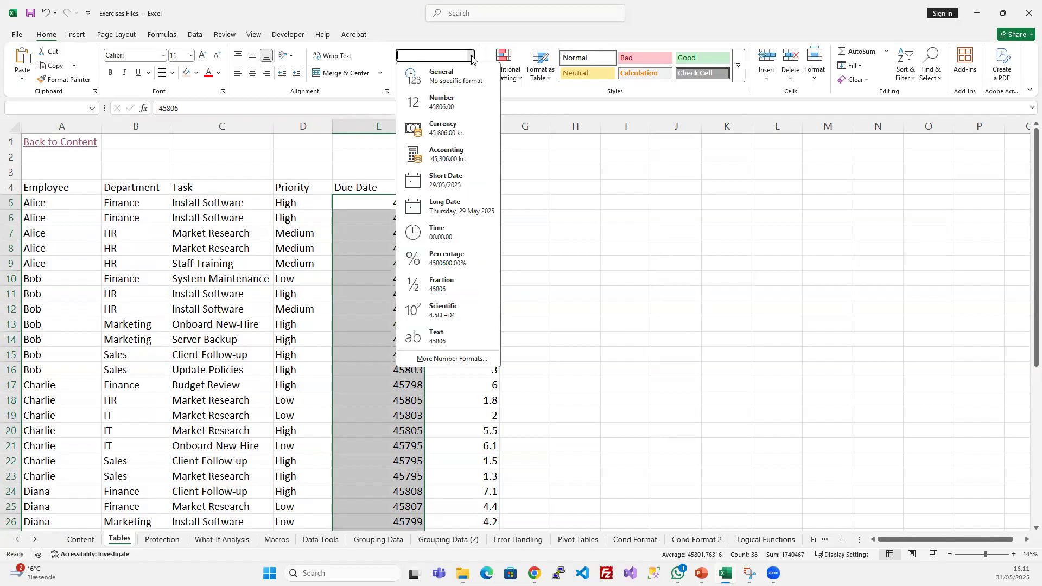
click(446, 184)
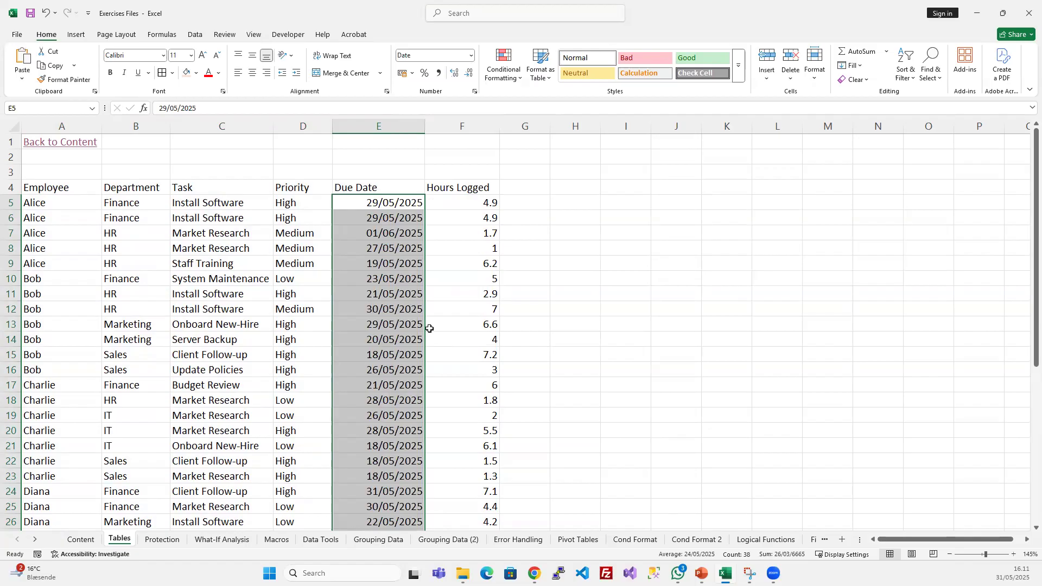
- Centre the Due Date values horizontally in their cells
click(253, 73)
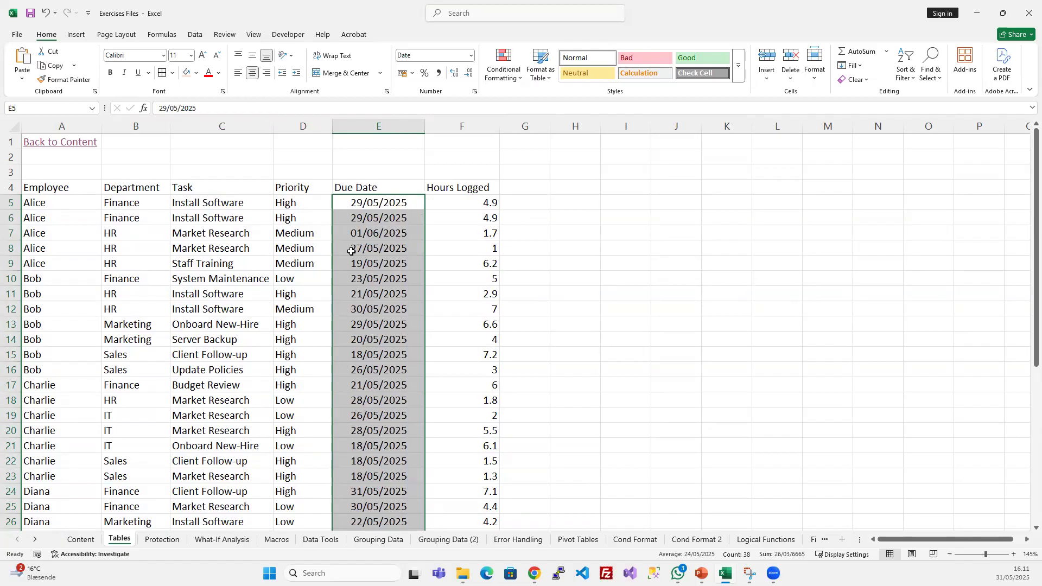
click(484, 328)
click(305, 305)
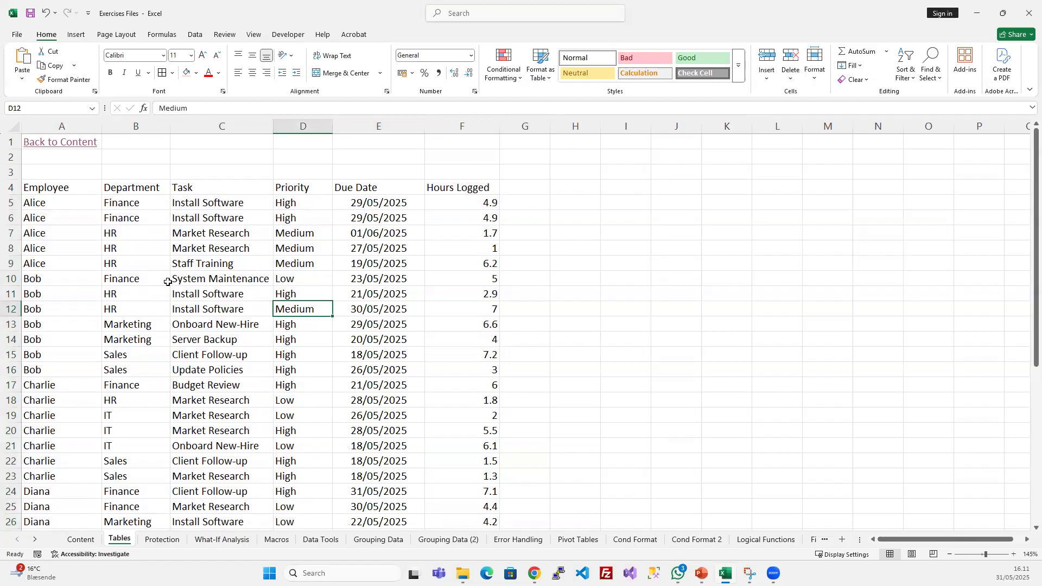
- Create a table from the data range $A$4:$F$42, using its first row as headers
drag(61, 187, 492, 186)
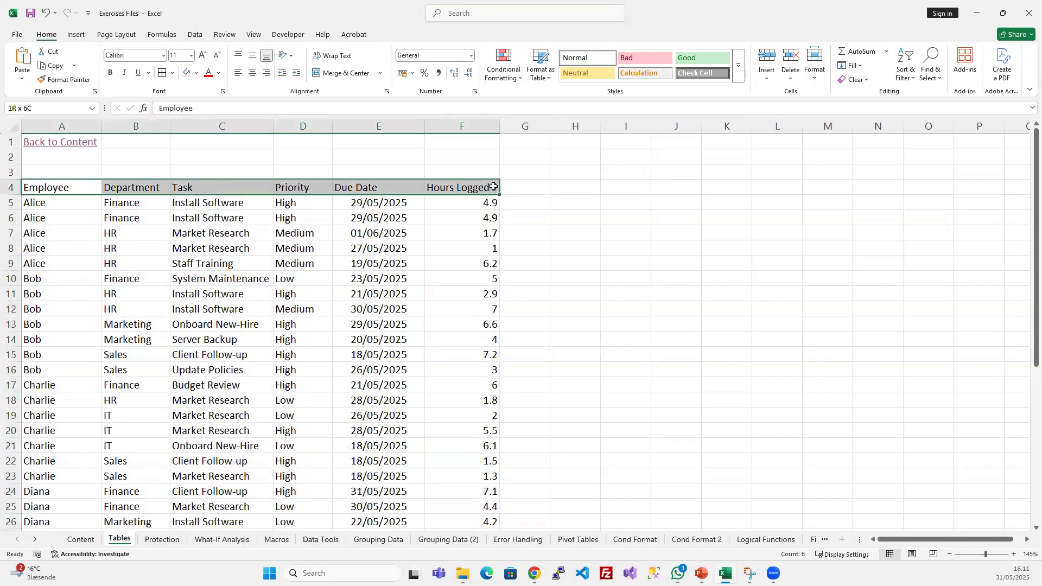
click(283, 278)
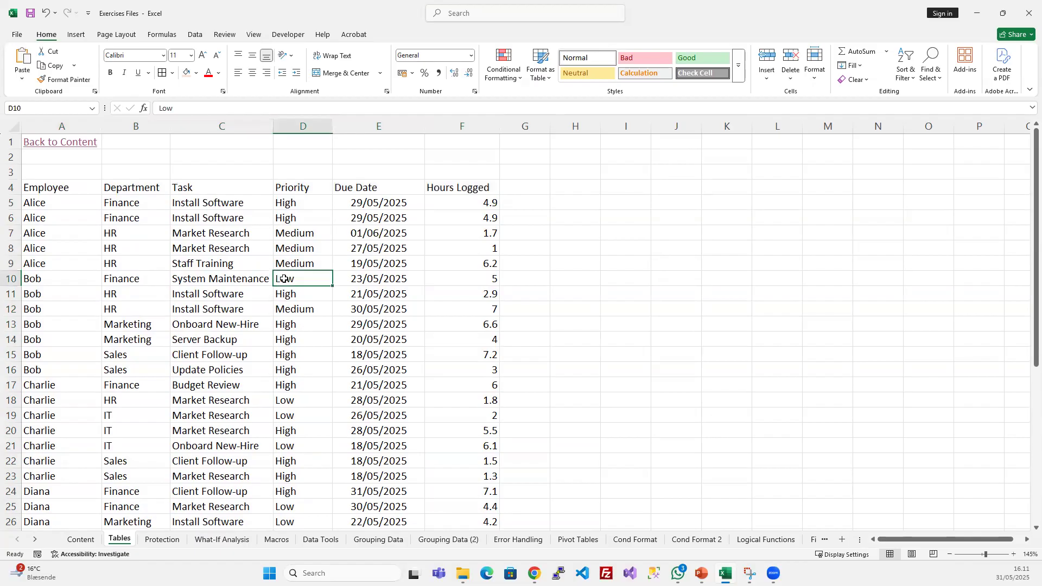
click(77, 36)
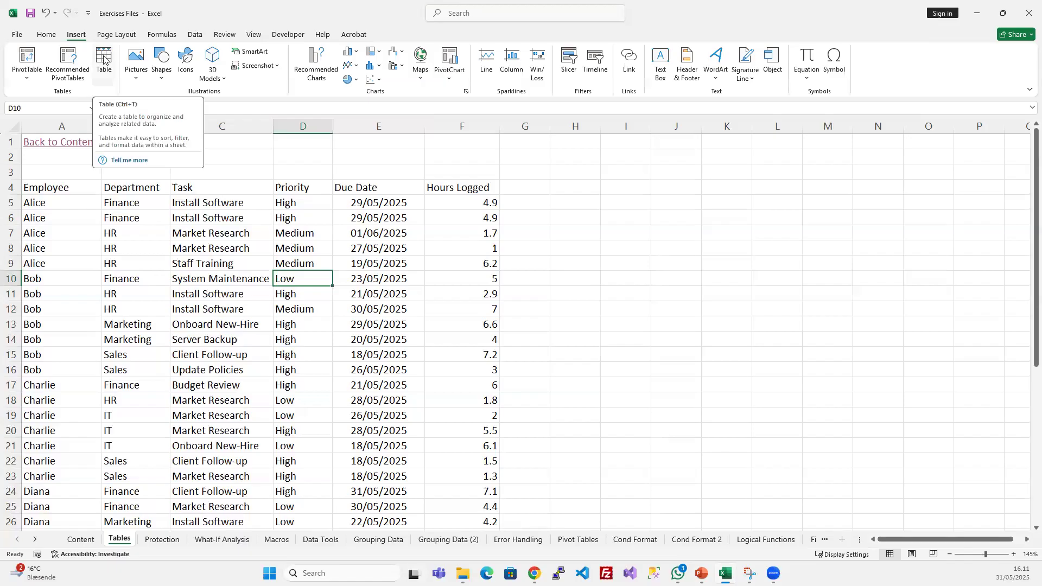
click(152, 246)
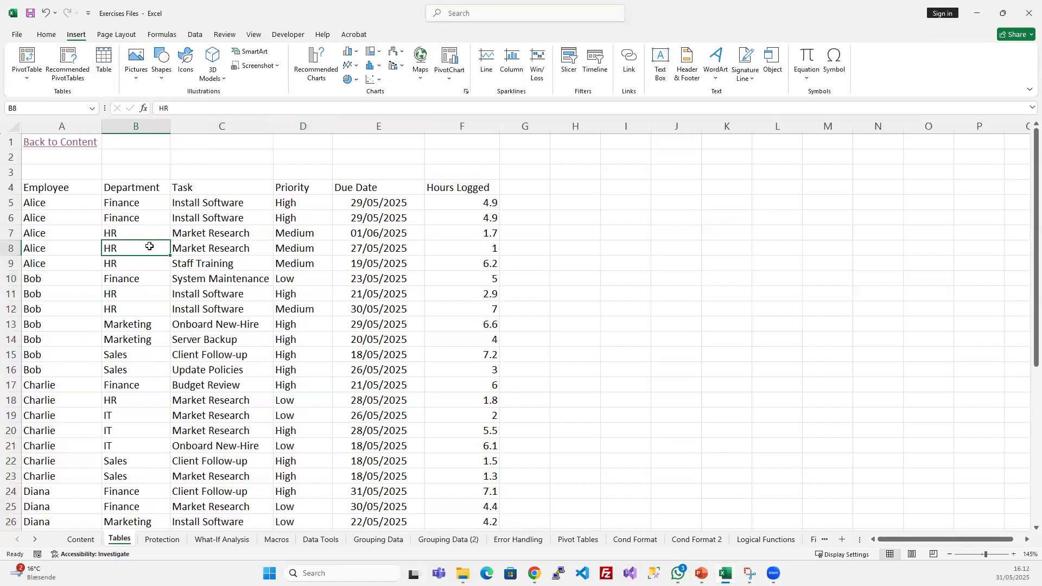
key(ctrl+a)
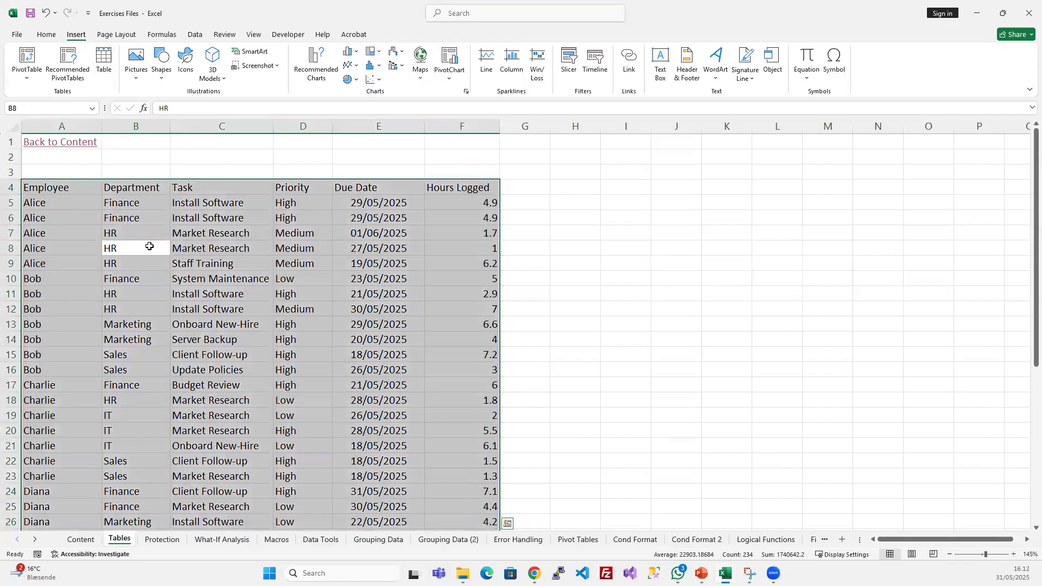
click(212, 275)
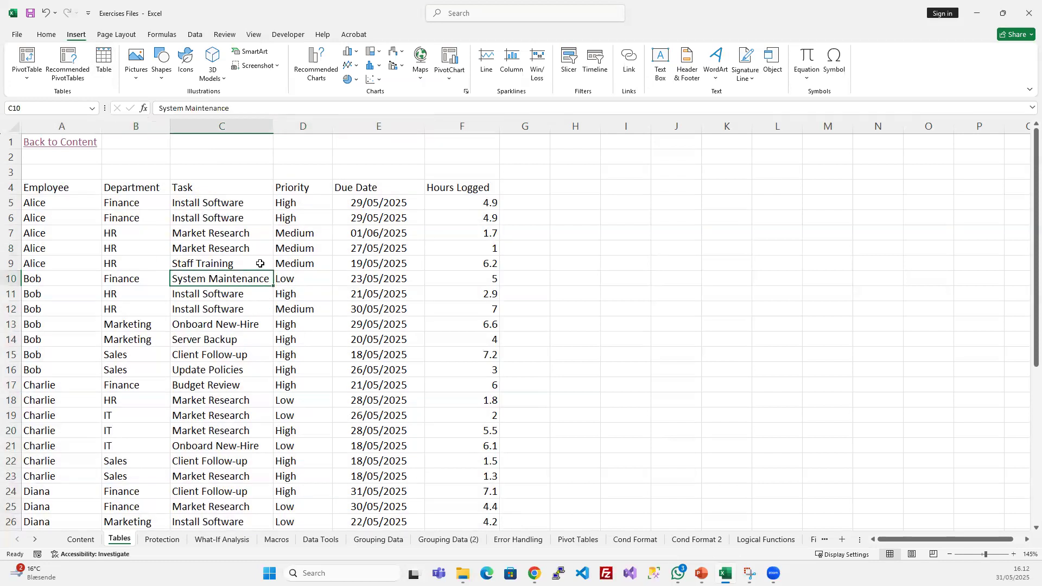
key(ctrl+t)
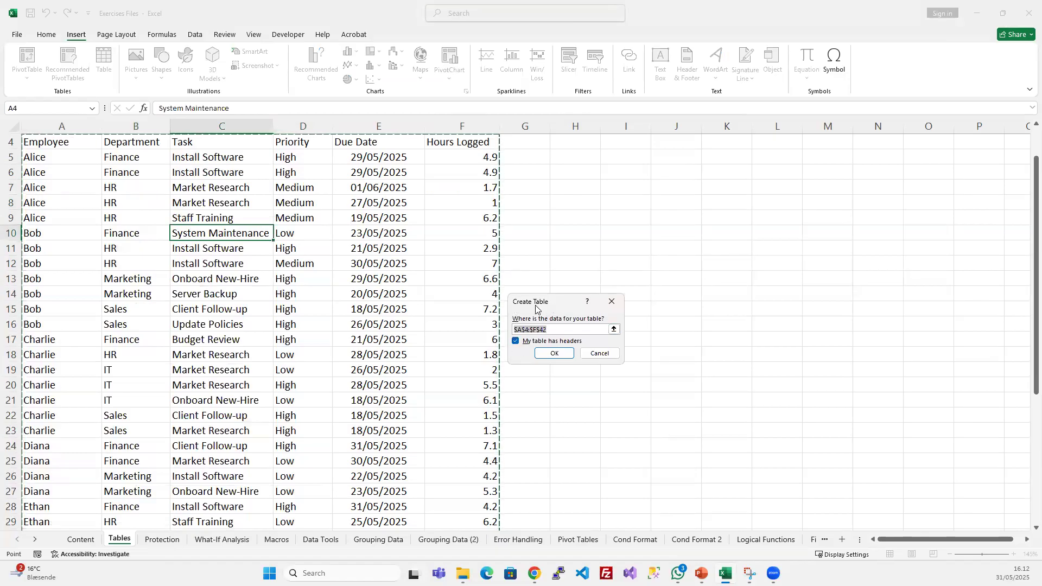
drag(536, 308, 532, 288)
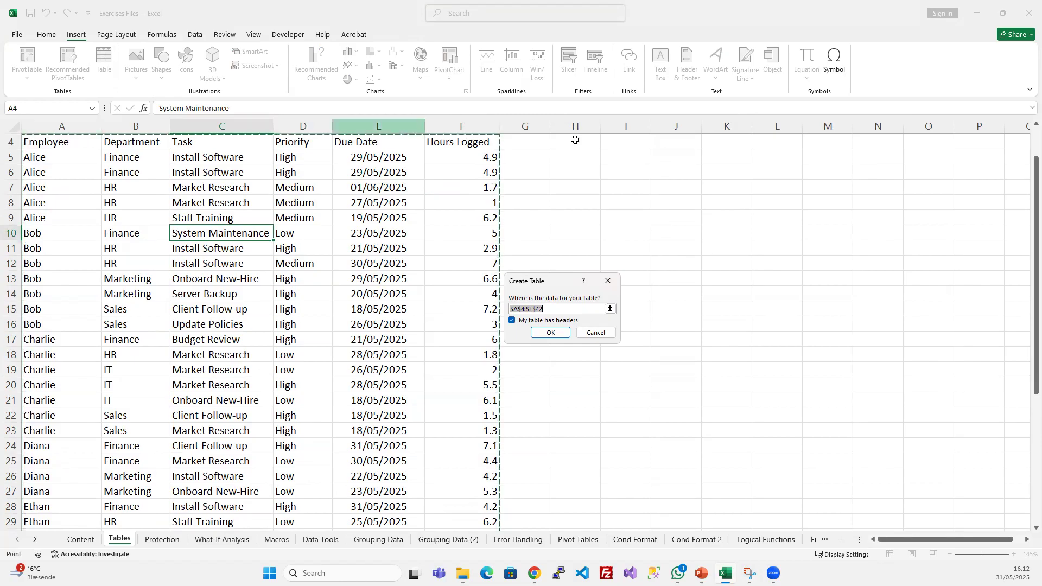
scroll(353, 279, down, 7)
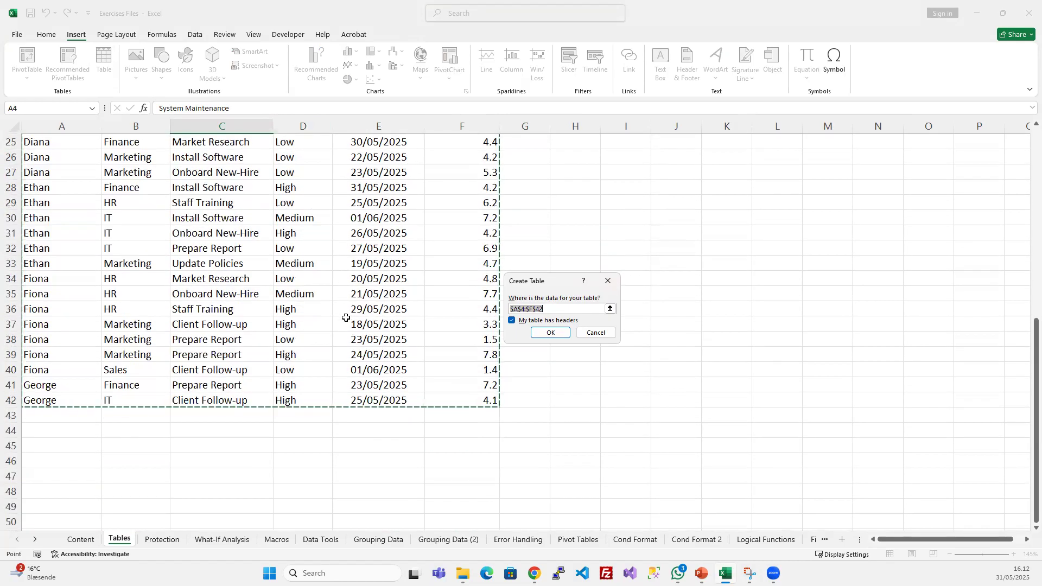
scroll(354, 279, up, 8)
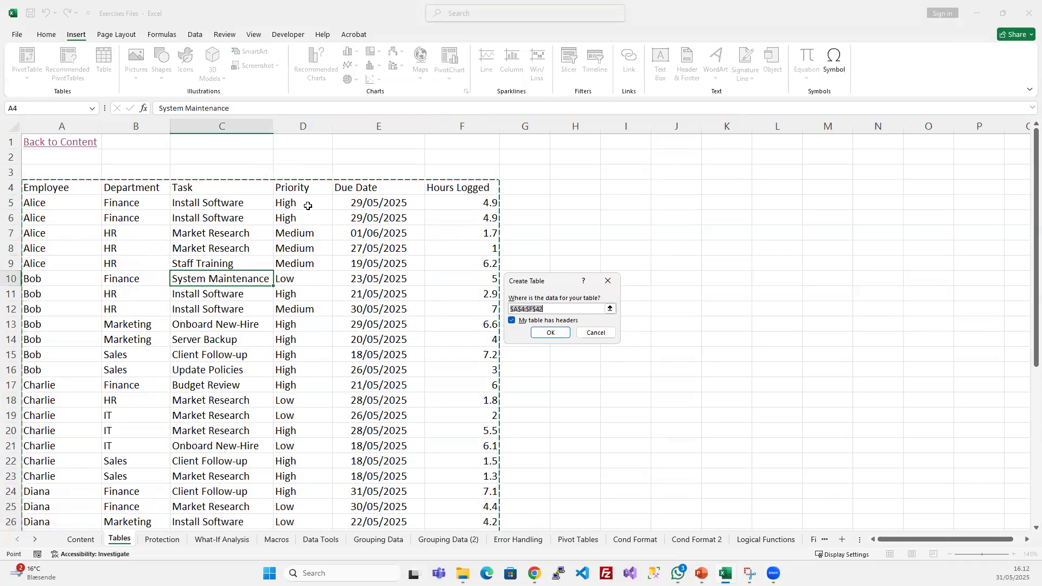
click(551, 333)
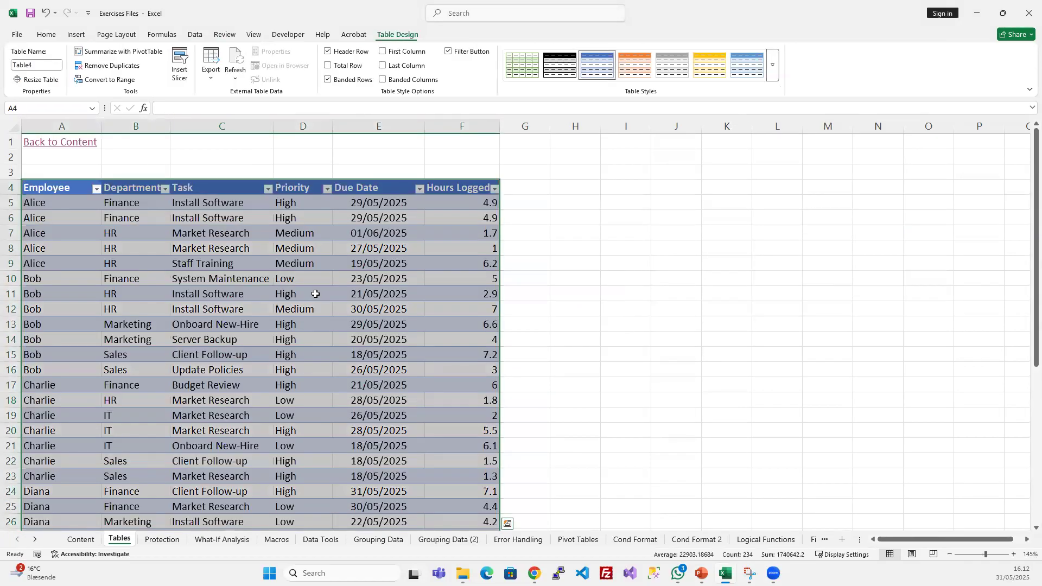
- Rename the new table as Employee_Time
click(124, 217)
drag(70, 186, 477, 191)
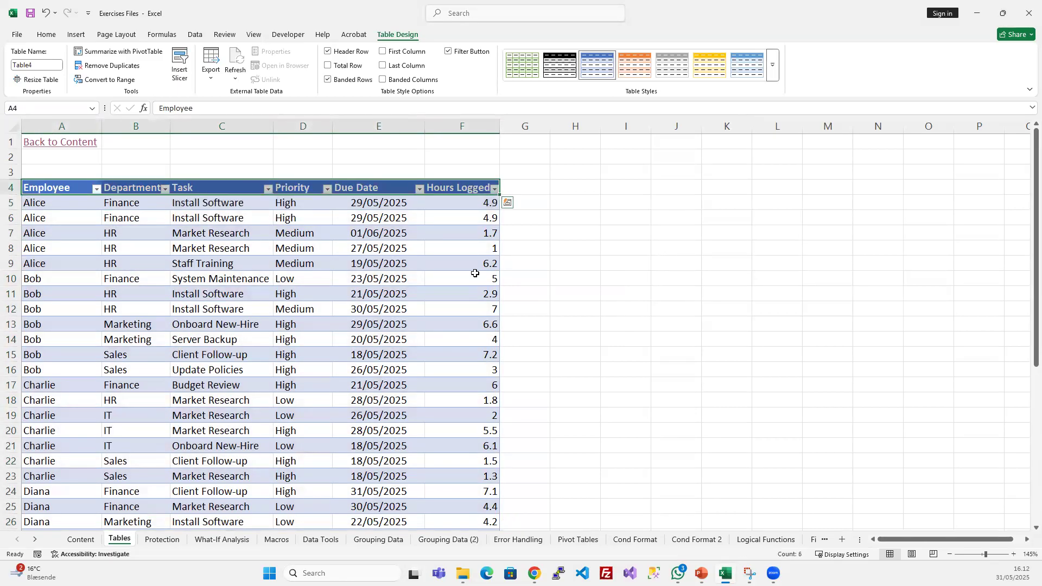
click(254, 279)
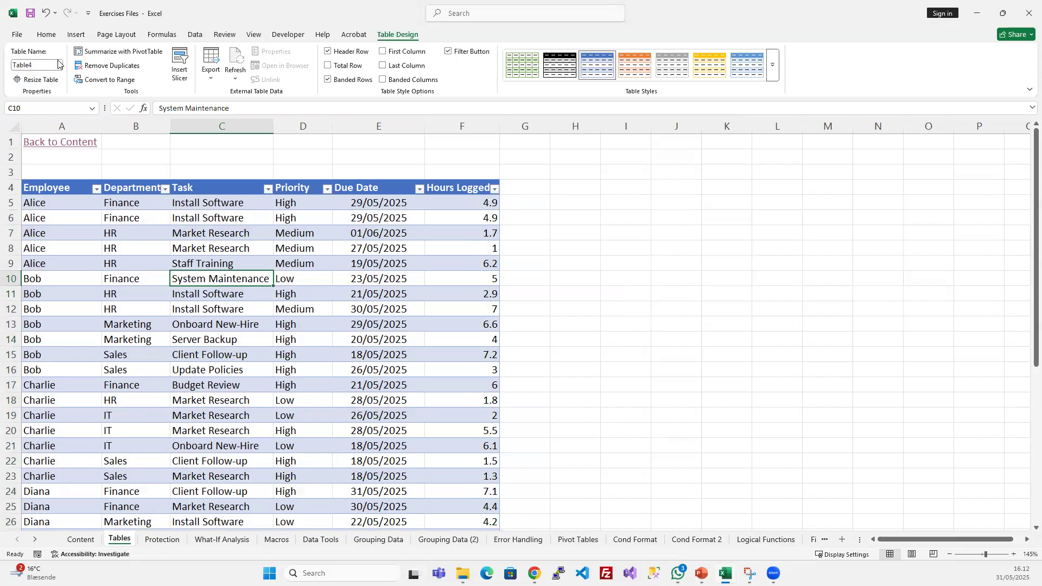
click(577, 169)
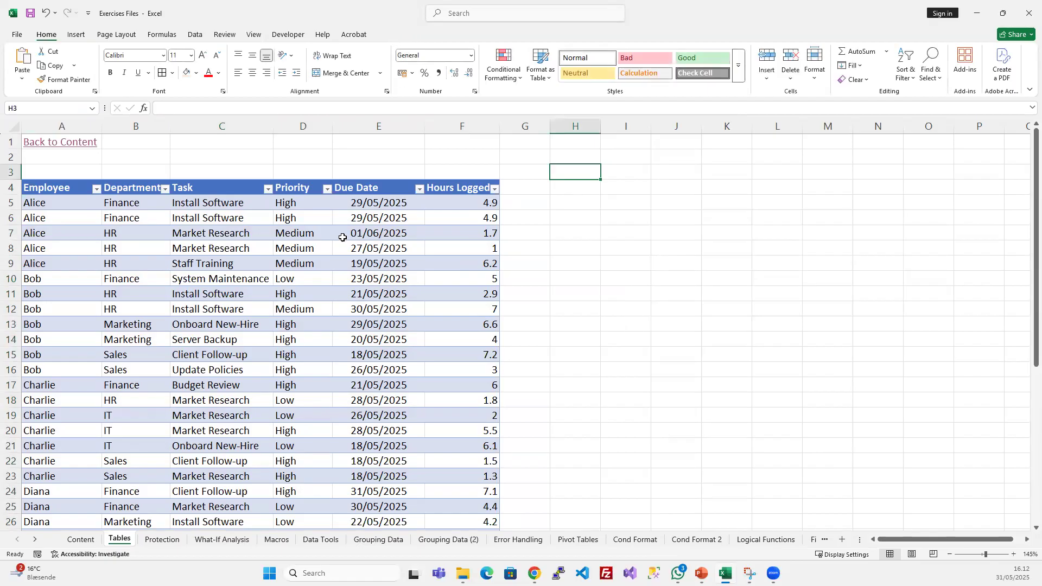
click(204, 244)
click(41, 64)
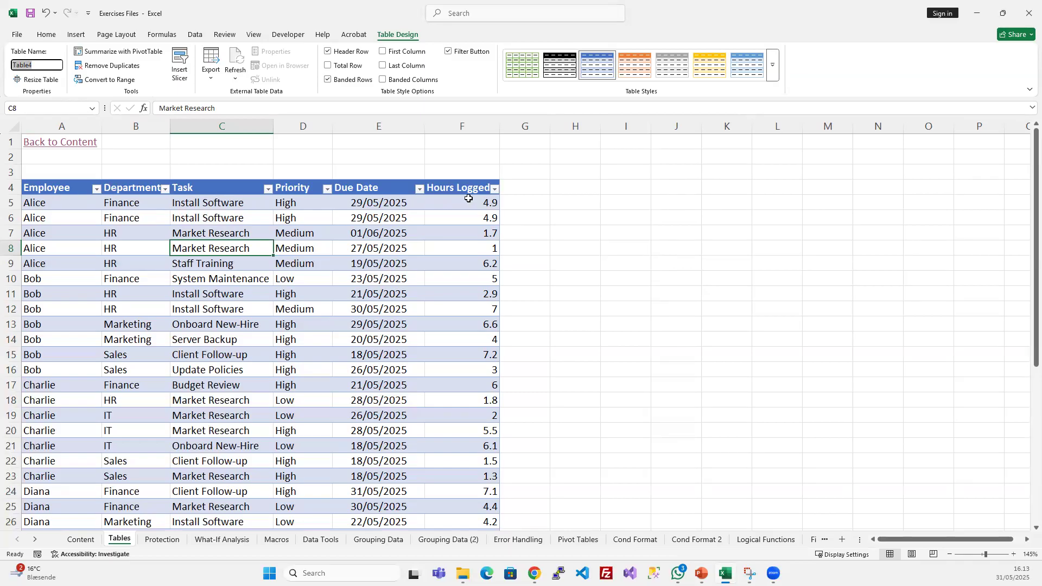
drag(48, 204, 51, 312)
drag(465, 204, 470, 263)
click(46, 65)
text(Employee_Time)
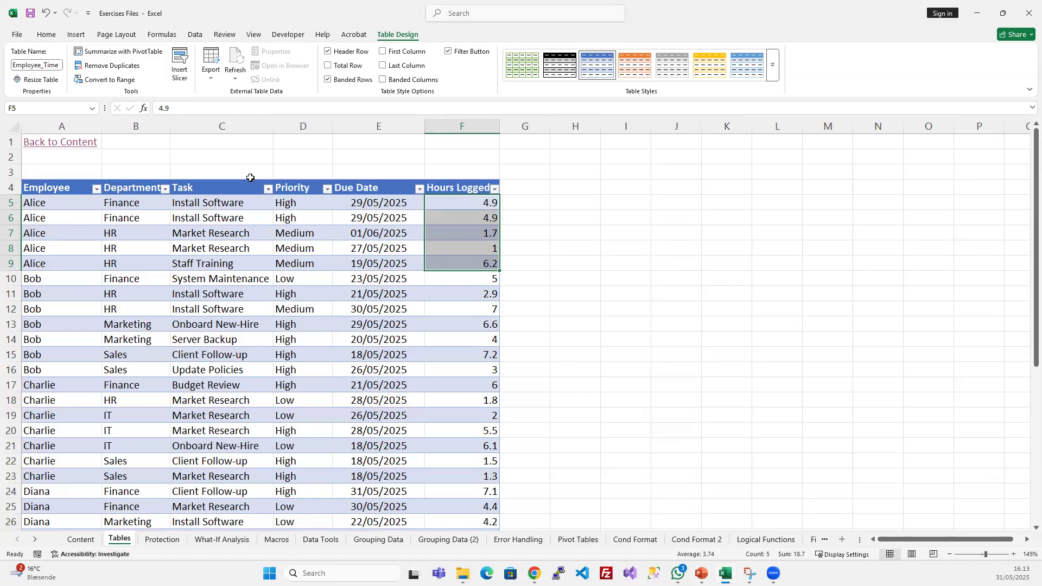
- Examine how the table is identified when all its data is selected, compared with single cells inside and outside it
click(403, 312)
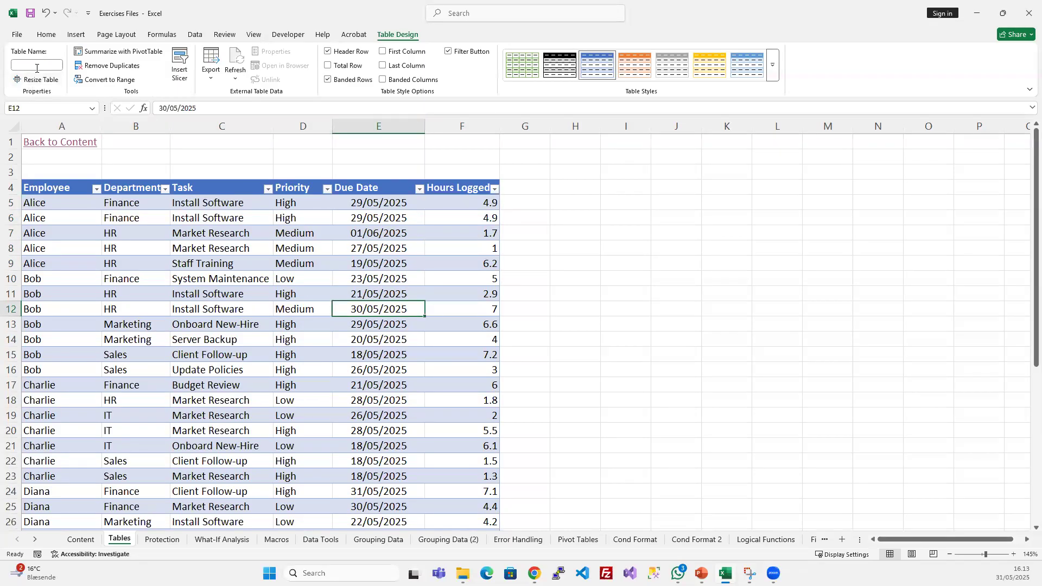
click(187, 307)
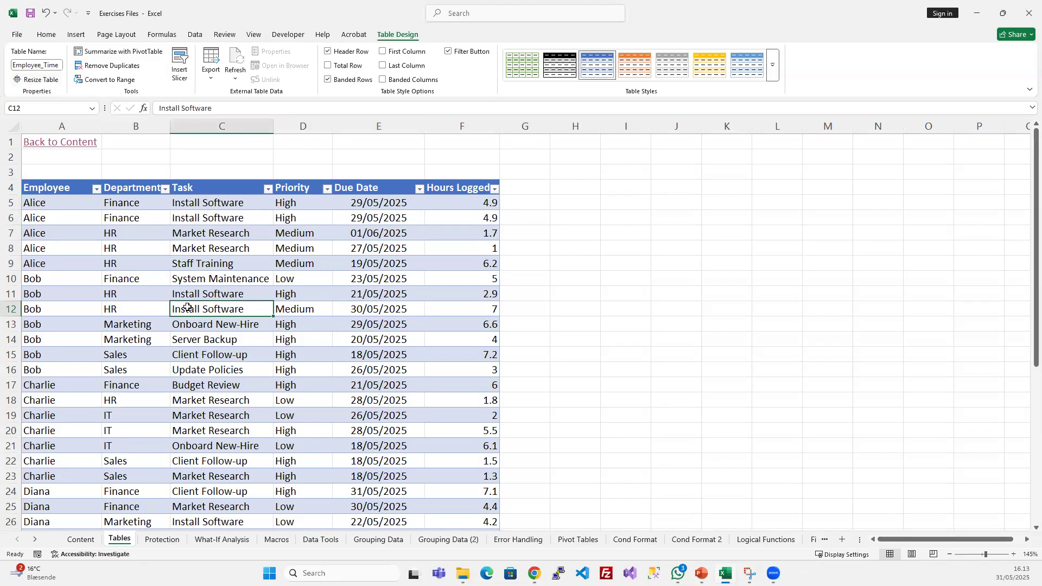
key(ctrl+a)
click(230, 275)
key(ctrl+a)
click(265, 293)
click(574, 248)
click(461, 263)
click(204, 254)
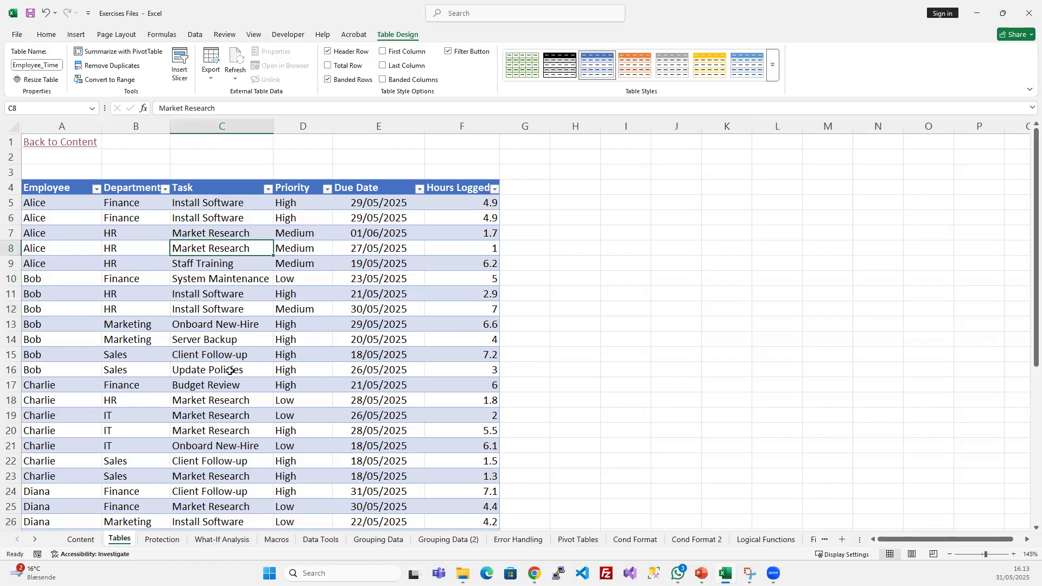
key(ctrl+a)
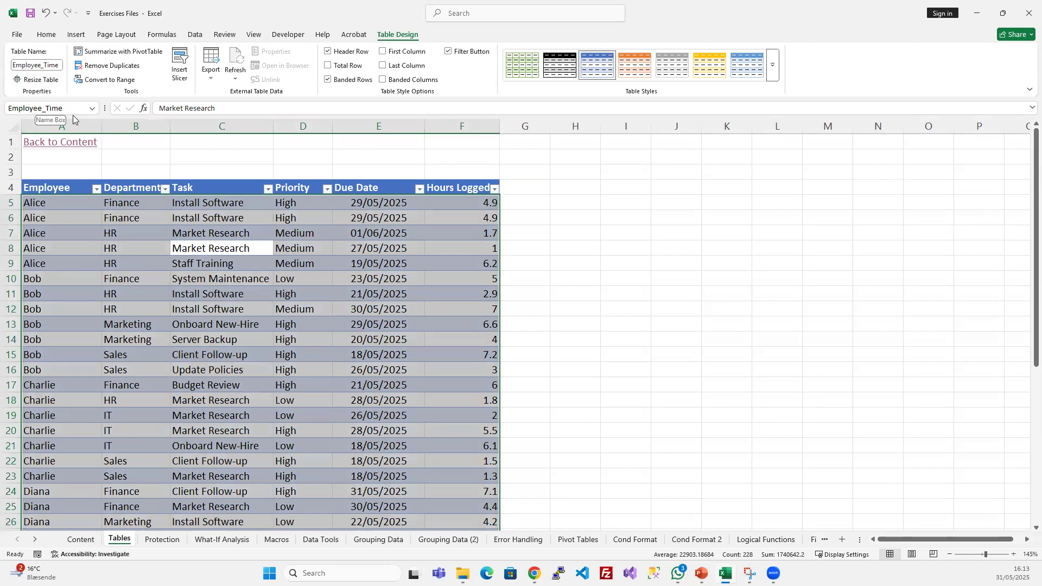
- Select all the table data from the System Maintenance cell and check which name identifies the selection
click(311, 157)
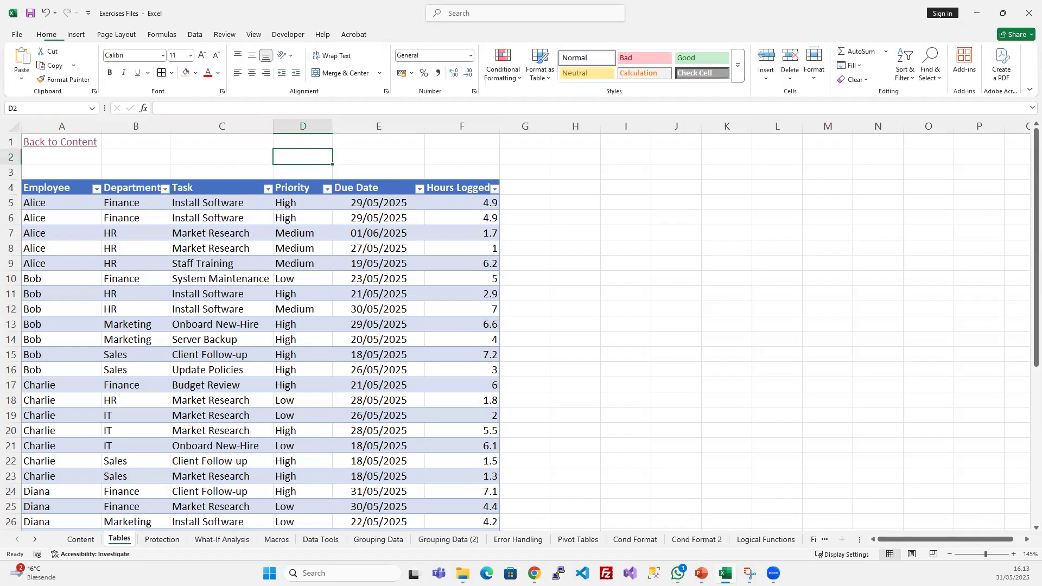
click(196, 275)
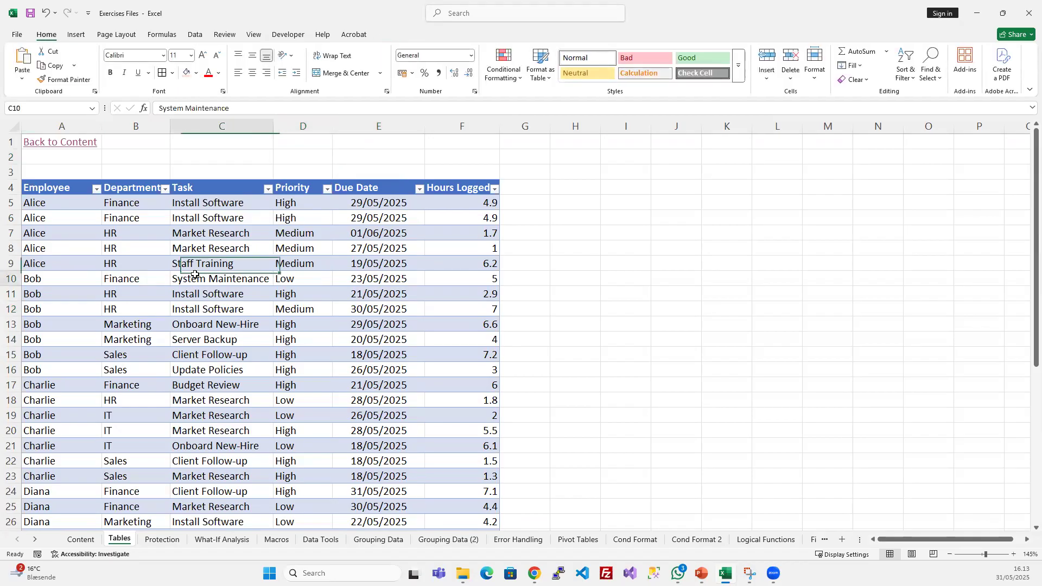
key(ctrl+a)
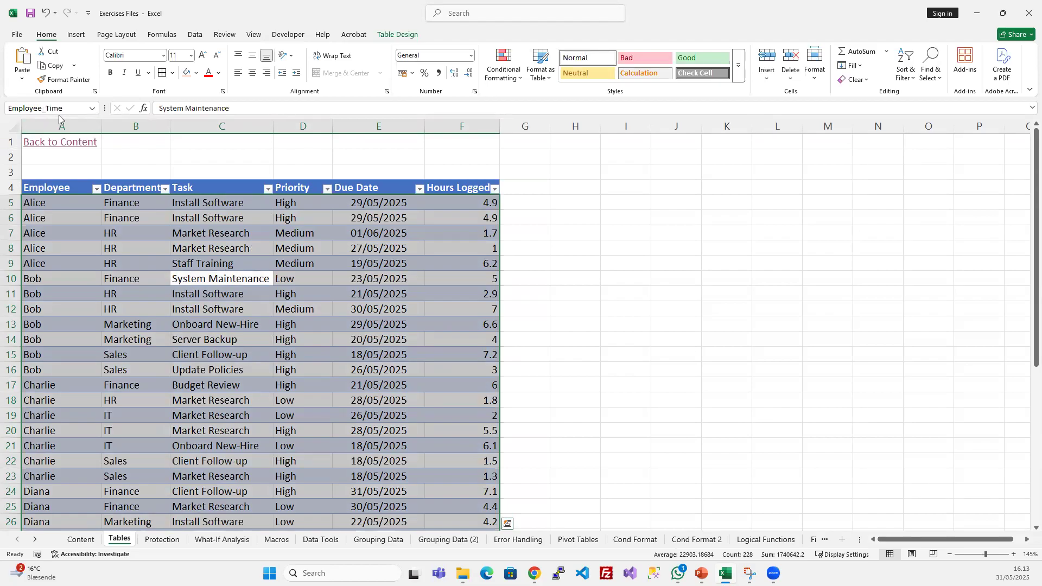
click(716, 319)
click(303, 202)
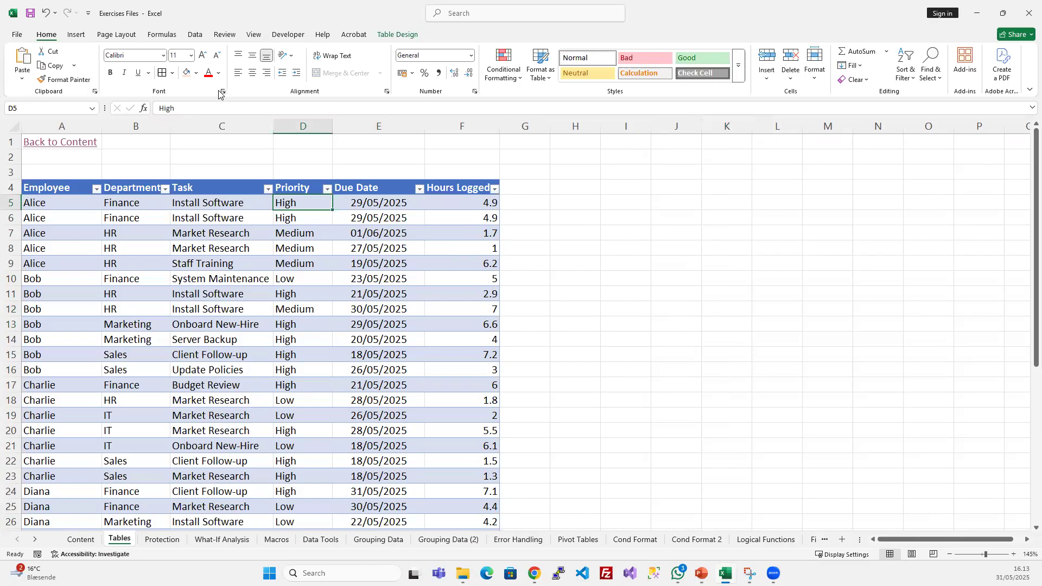
- Inspect the Employee_Time entry in the Name Manager and close the dialog
click(152, 35)
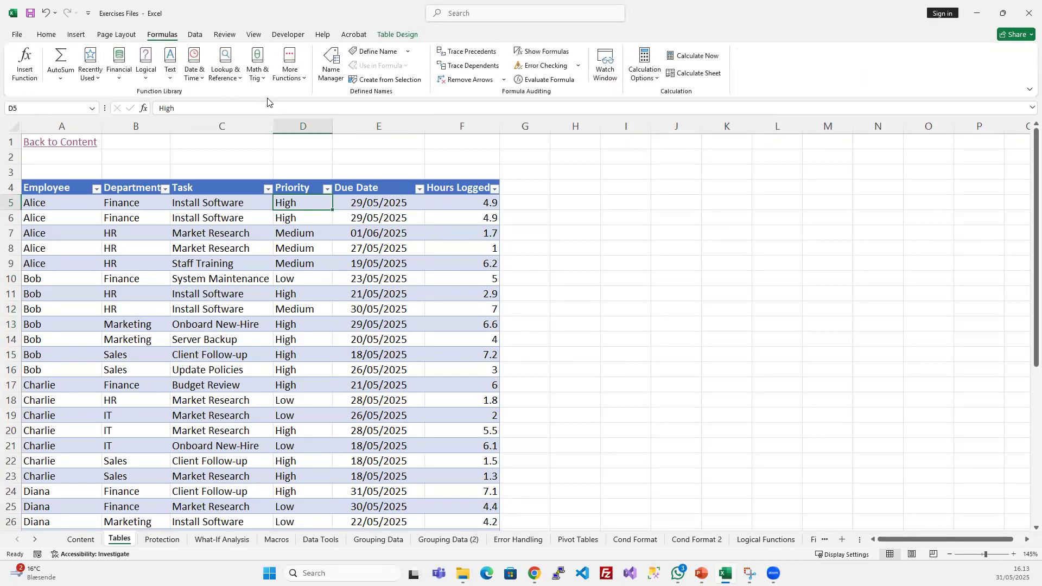
click(335, 71)
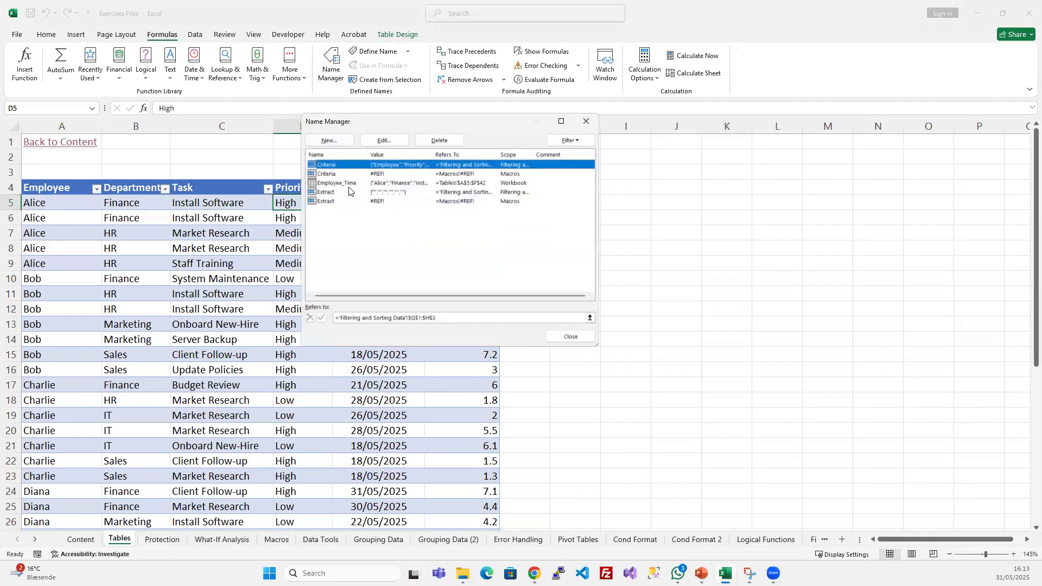
click(336, 184)
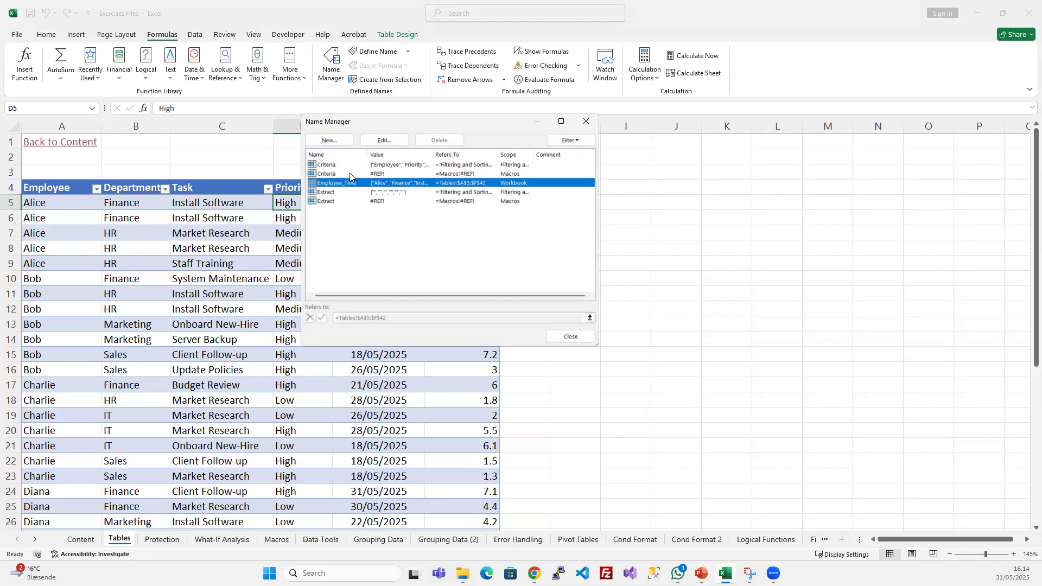
drag(396, 120, 414, 219)
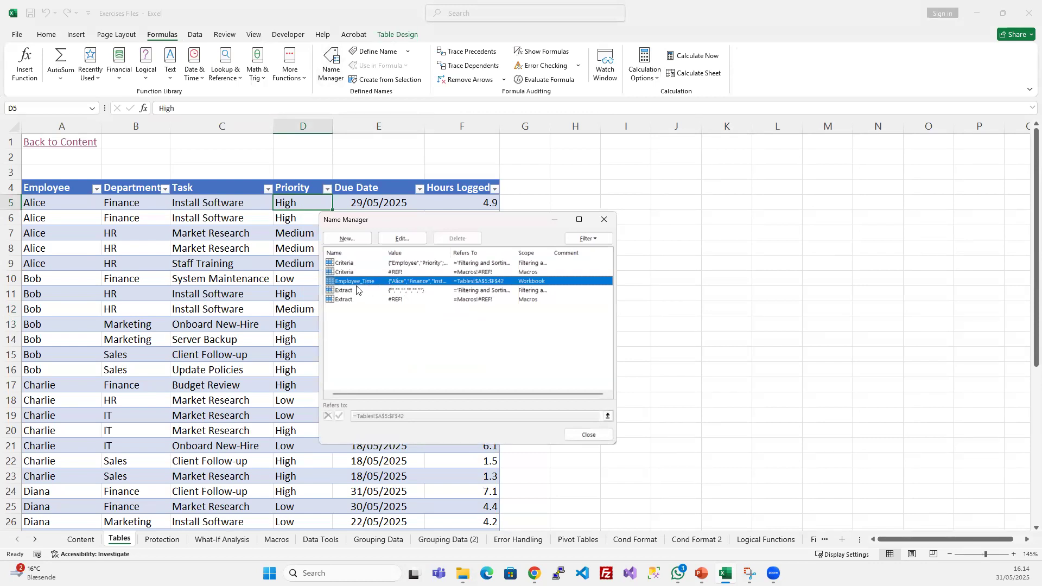
click(605, 220)
- Select single table cells and the whole Priority data column to compare how each selection is identified
click(211, 263)
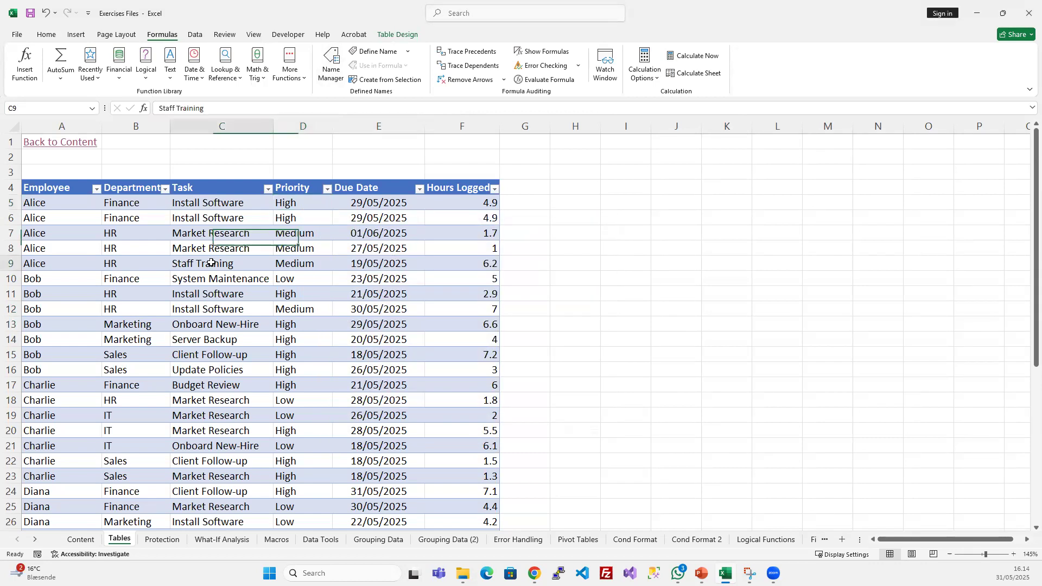
click(206, 181)
click(265, 259)
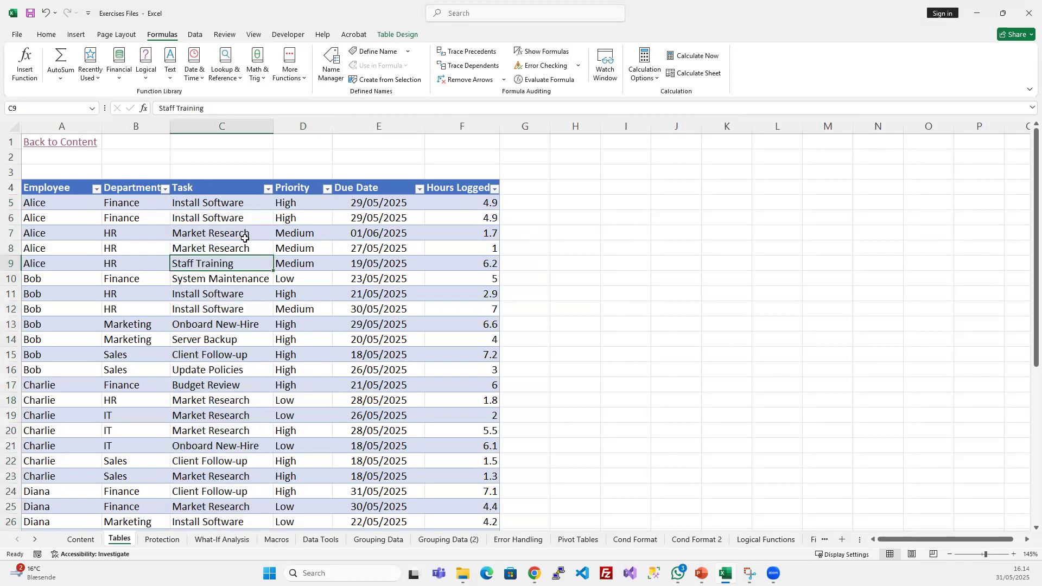
click(307, 181)
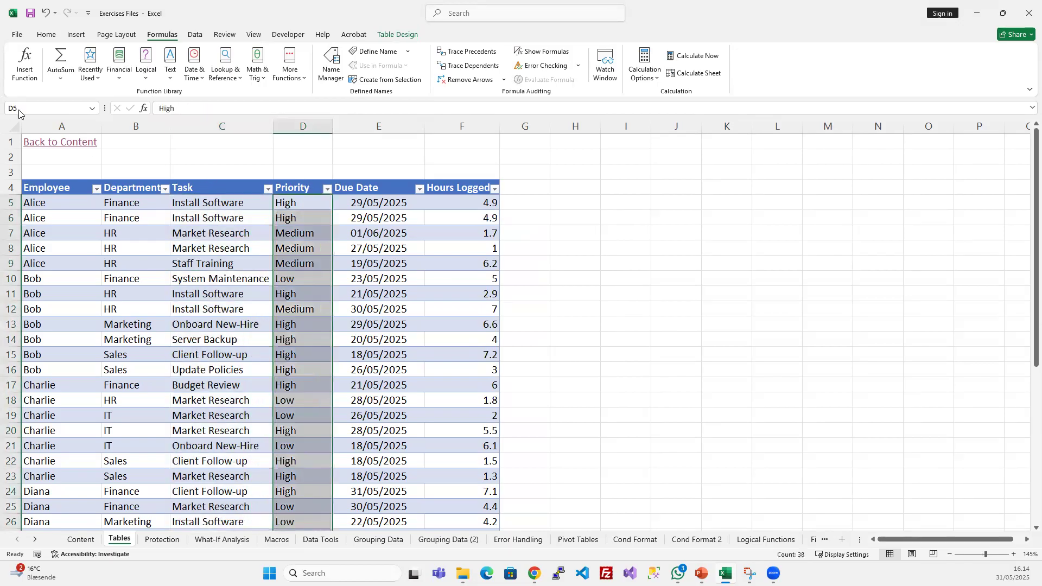
click(290, 233)
click(322, 211)
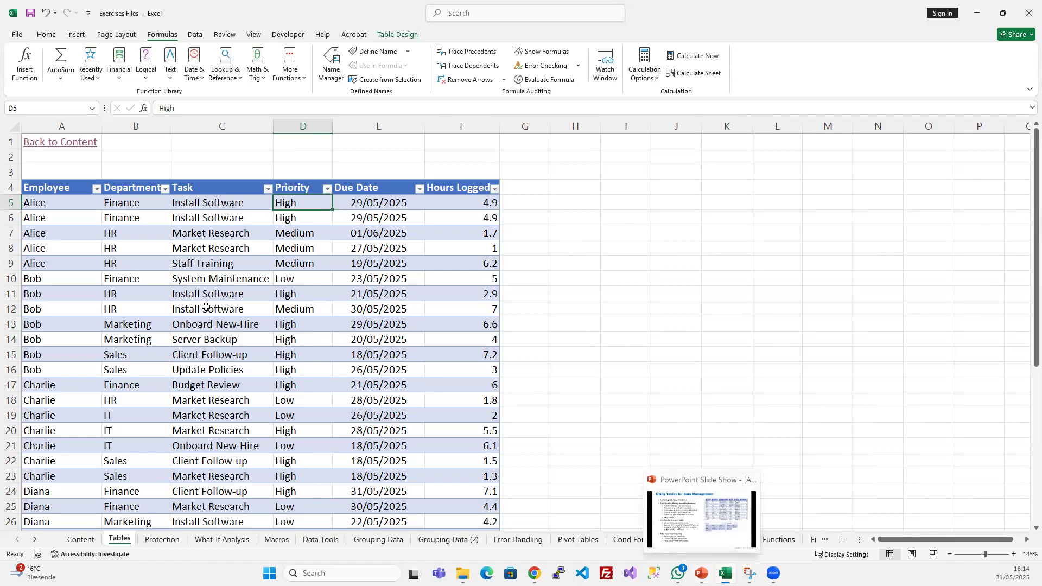
click(391, 34)
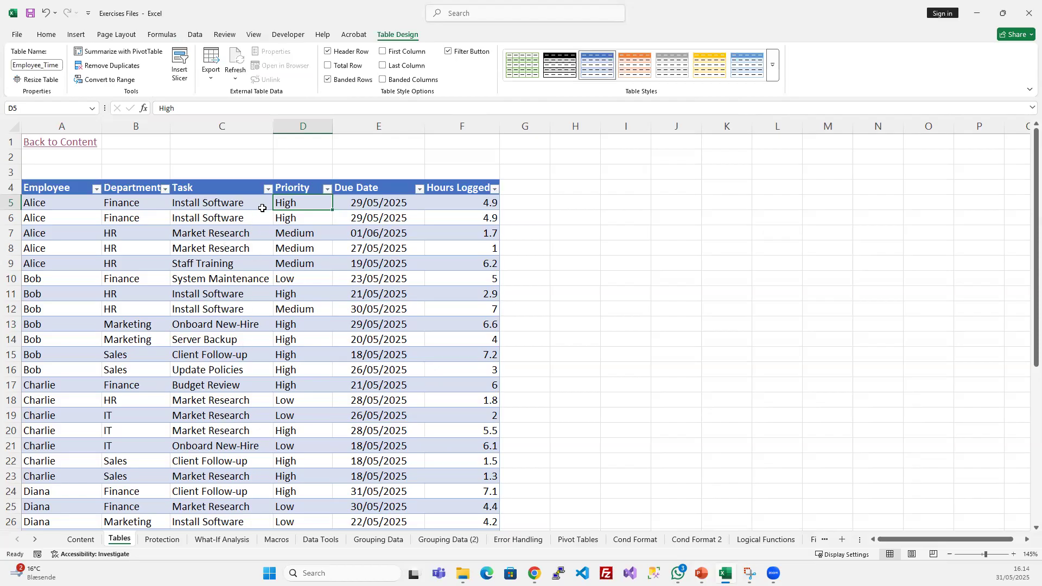
click(239, 292)
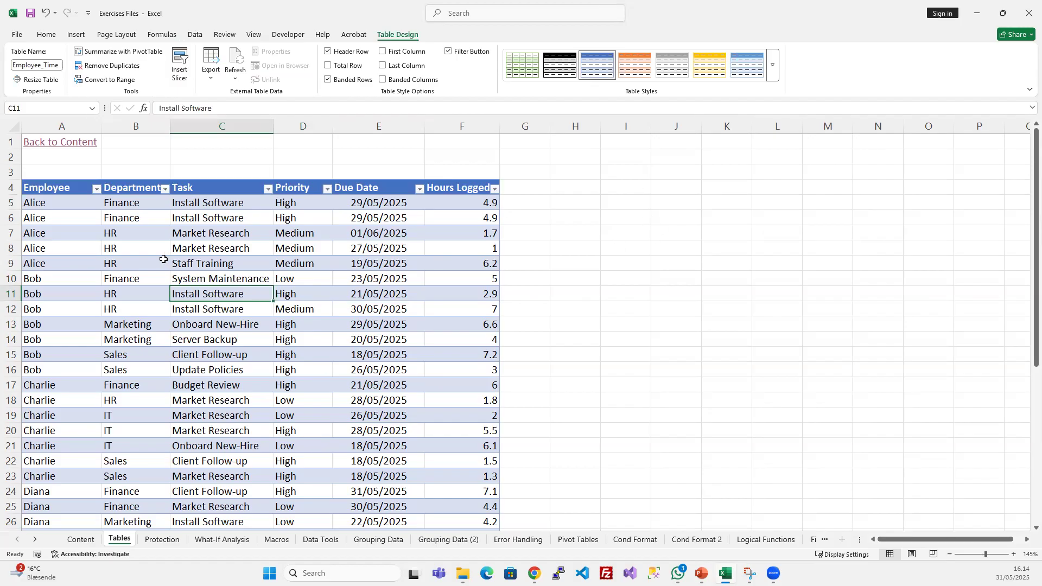
click(76, 34)
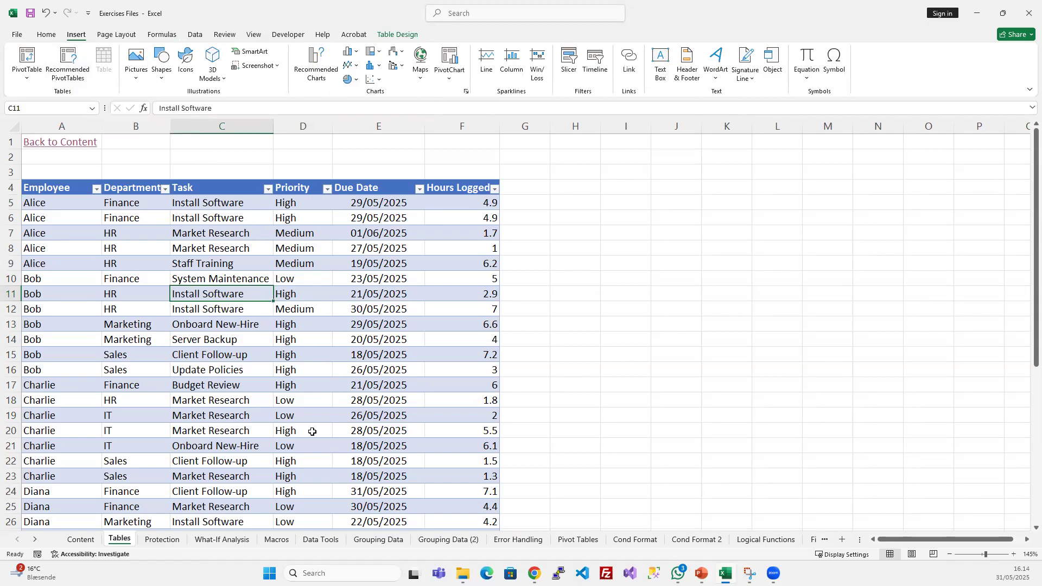
click(231, 259)
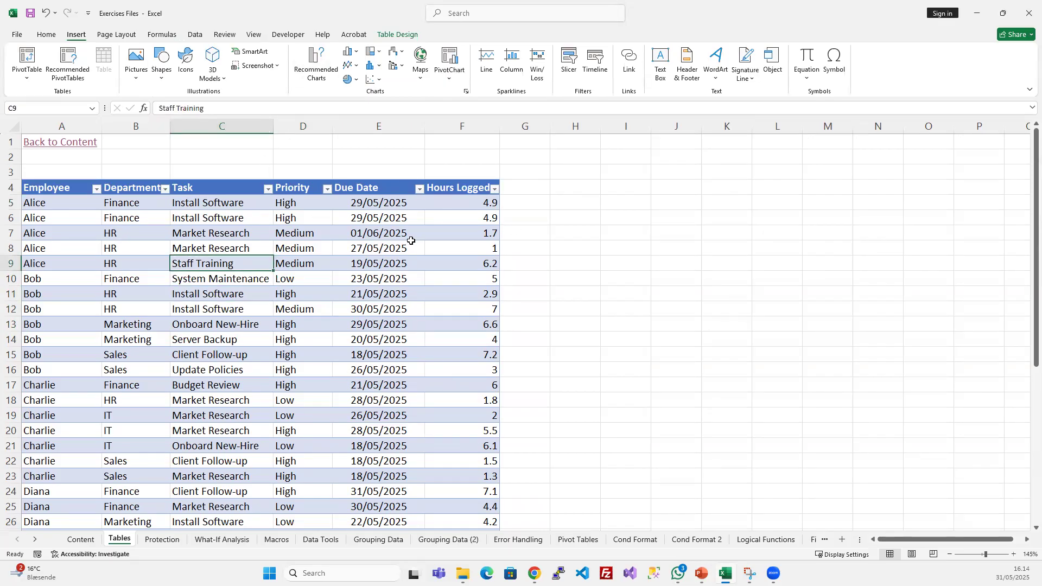
click(400, 36)
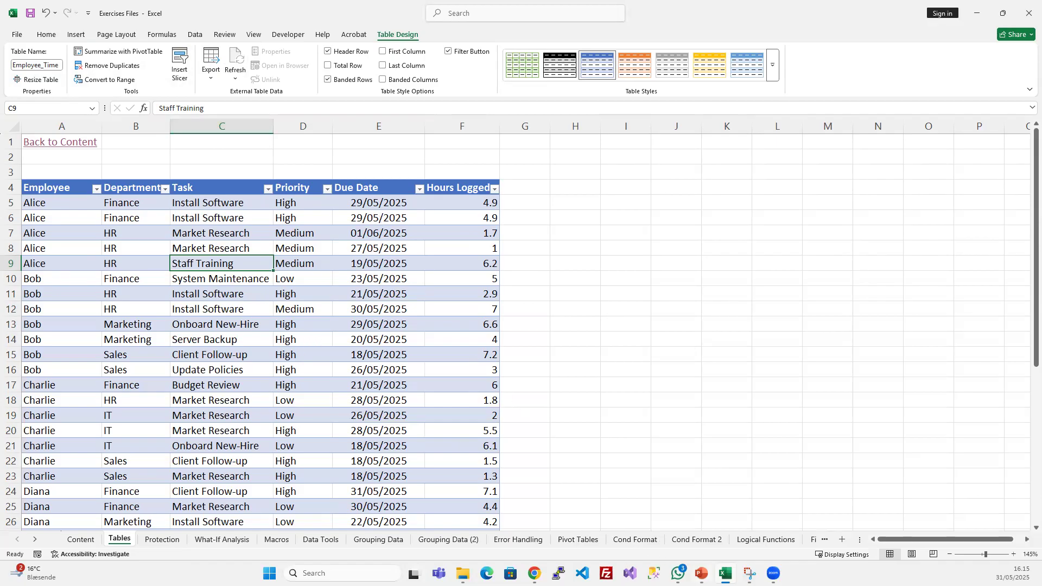
- Review the PowerPoint slide on using tables for data management, and return to Excel to examine the table's header and row shading
click(701, 573)
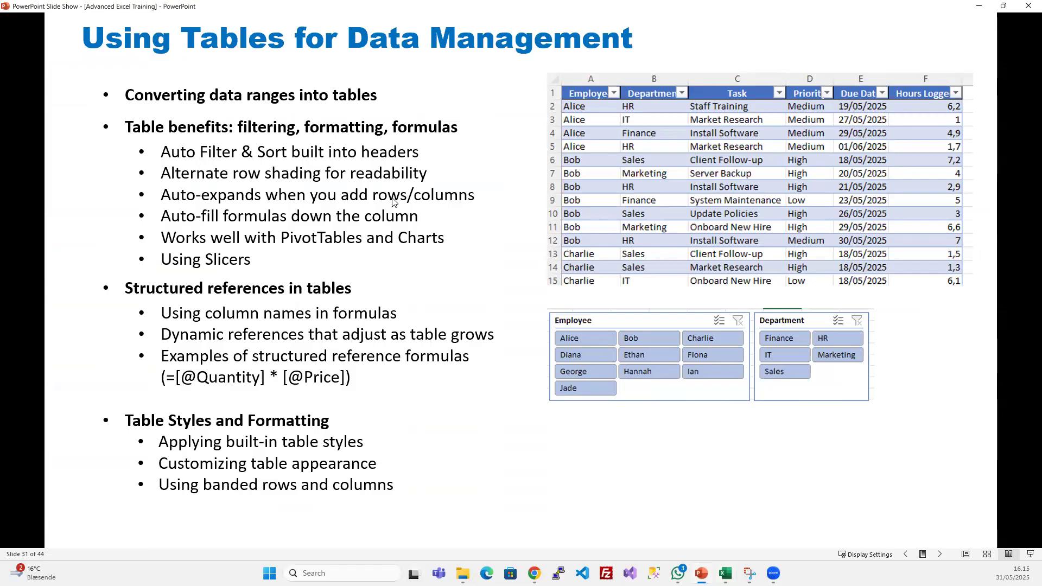
click(977, 7)
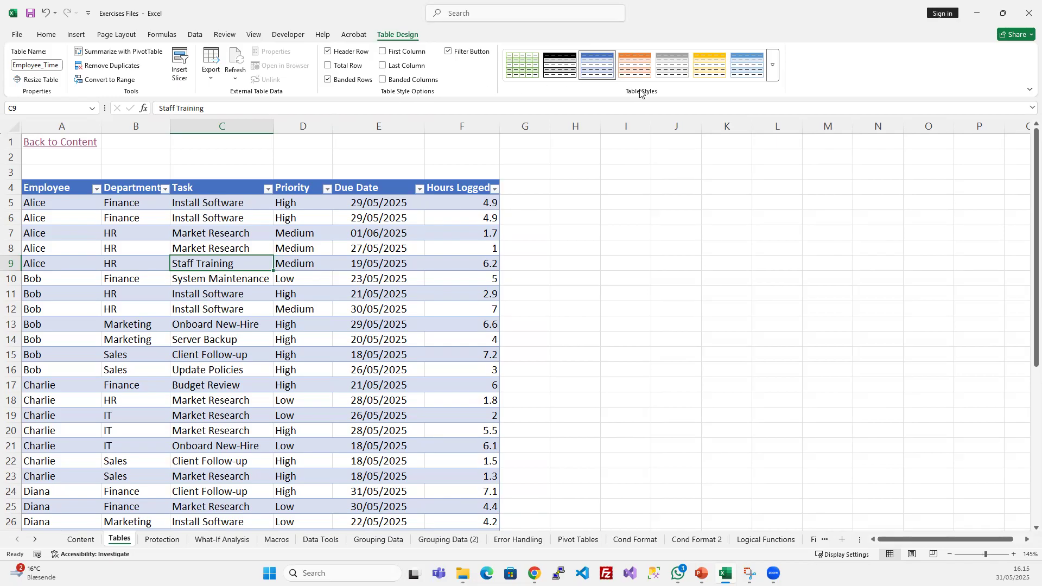
drag(54, 188, 462, 187)
drag(81, 208, 412, 339)
click(233, 339)
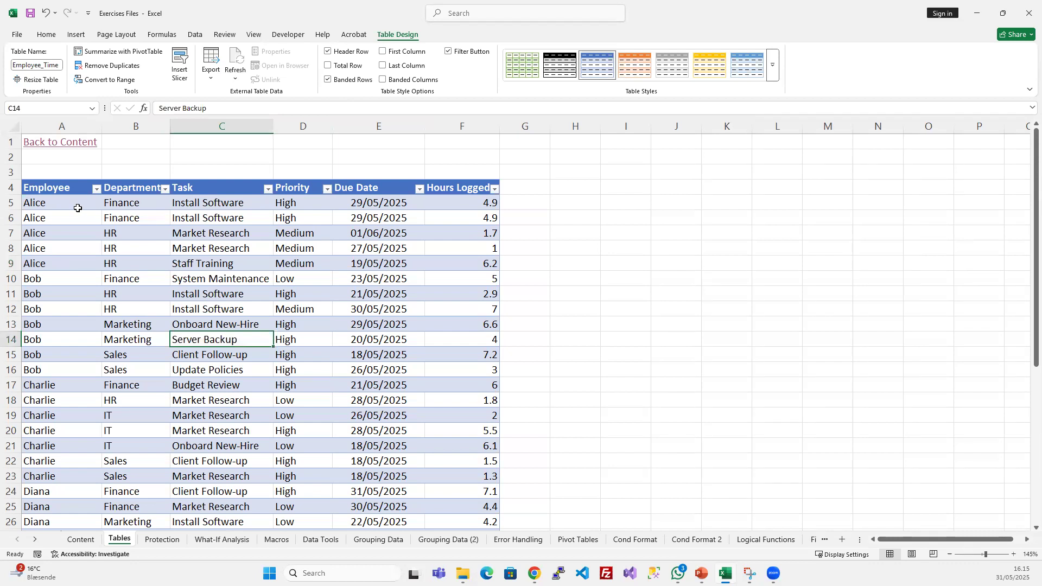
drag(78, 208, 142, 205)
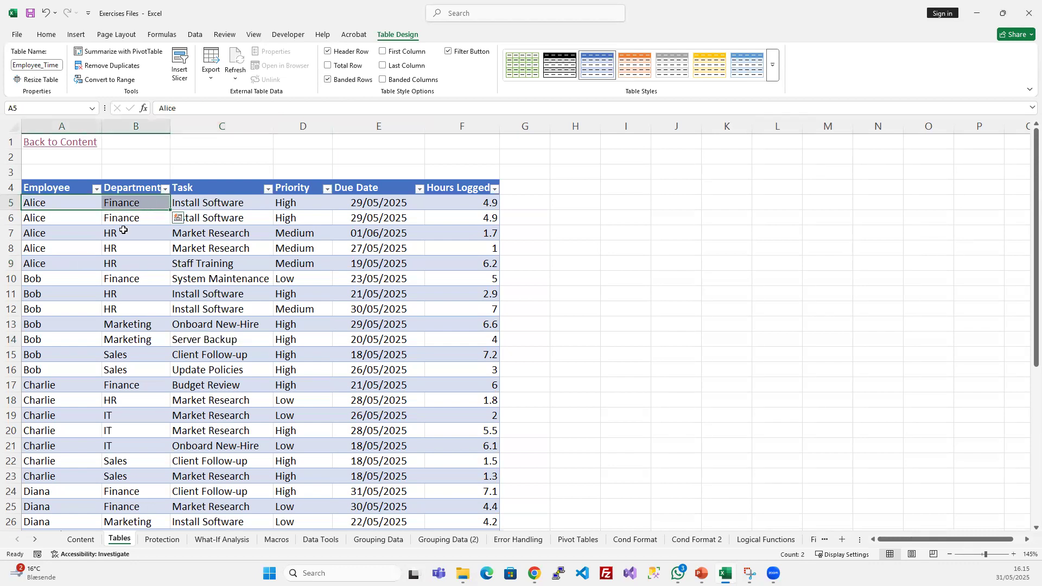
- Apply the green style from the first row of the Medium table styles to the Employee_Time table
click(773, 71)
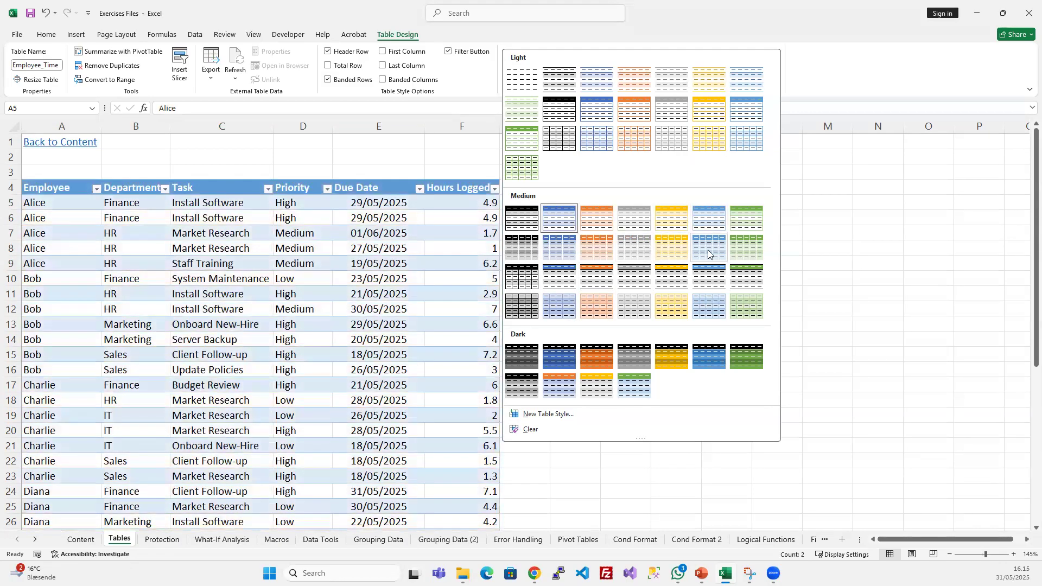
click(750, 216)
click(318, 293)
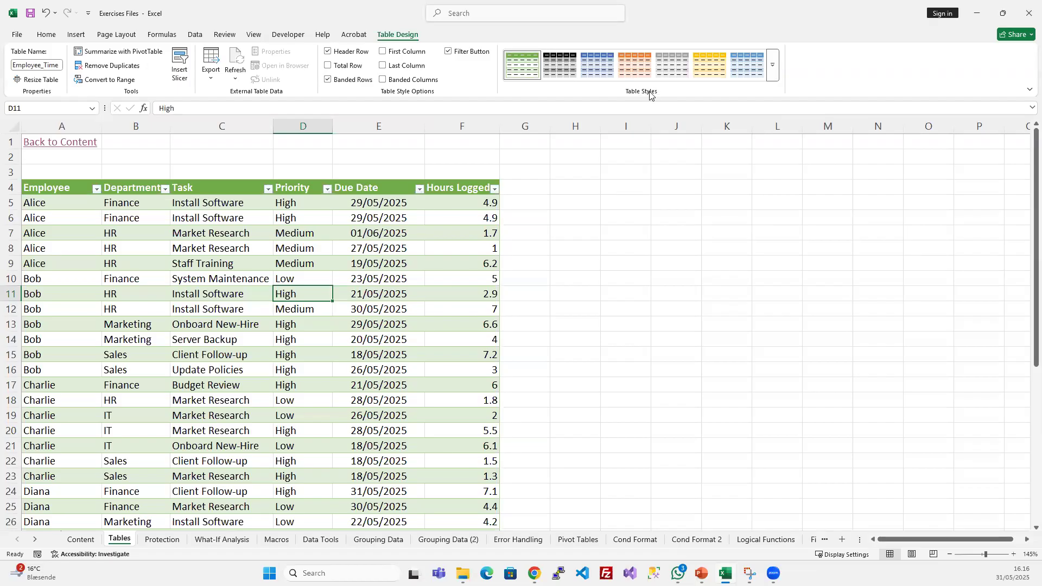
- Clear the table's style and apply the green style from the second row of the Medium table styles
click(772, 68)
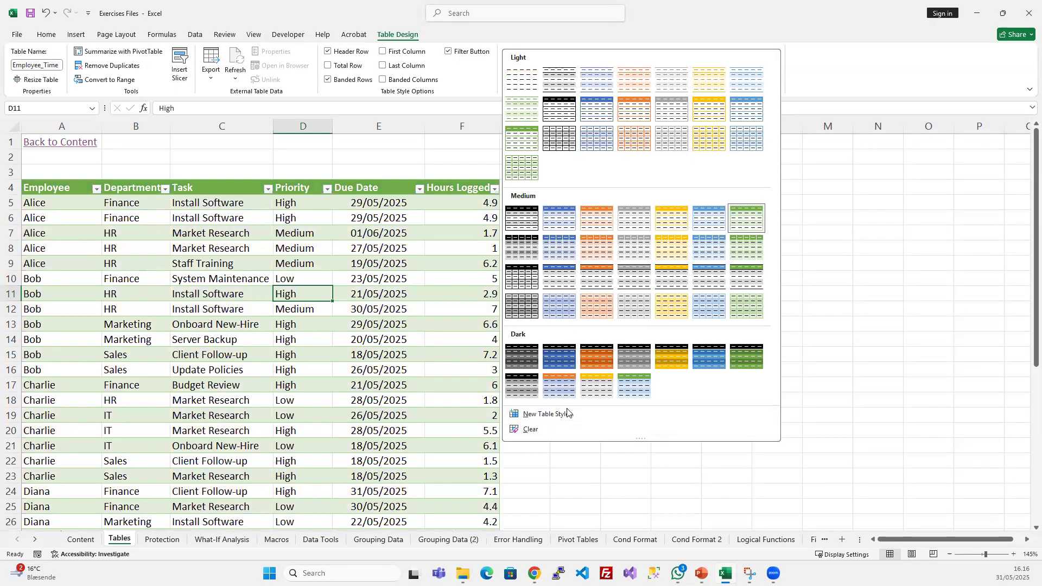
click(542, 431)
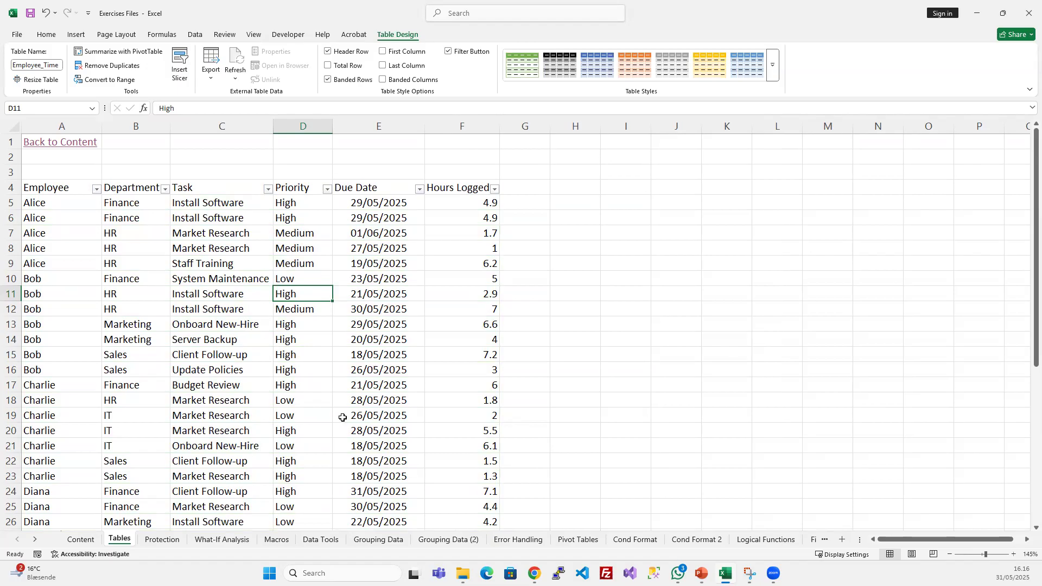
click(772, 70)
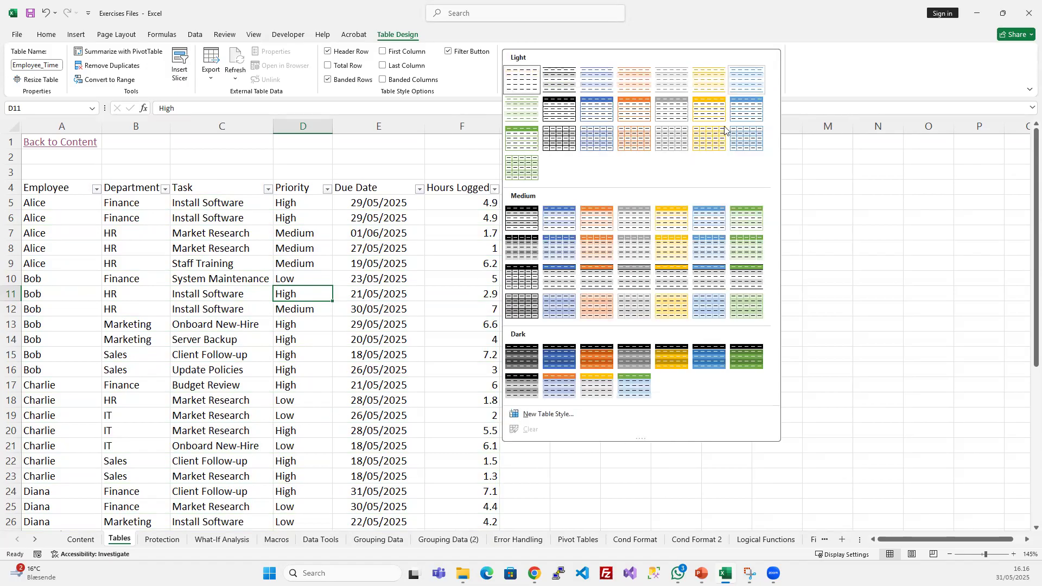
click(748, 246)
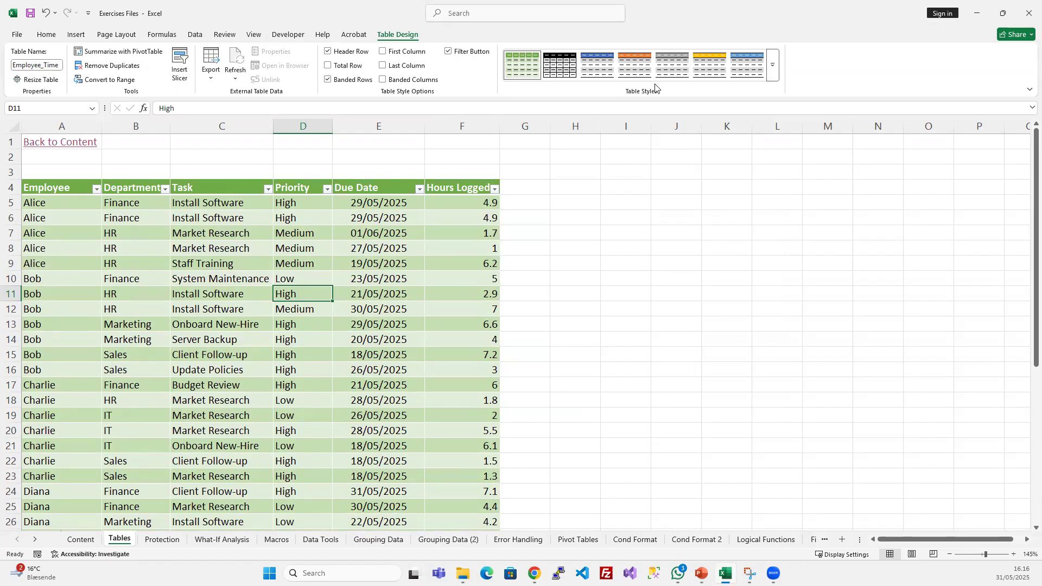
- Hide the table's header row and restore it, and view the Employee column's filter options
click(327, 53)
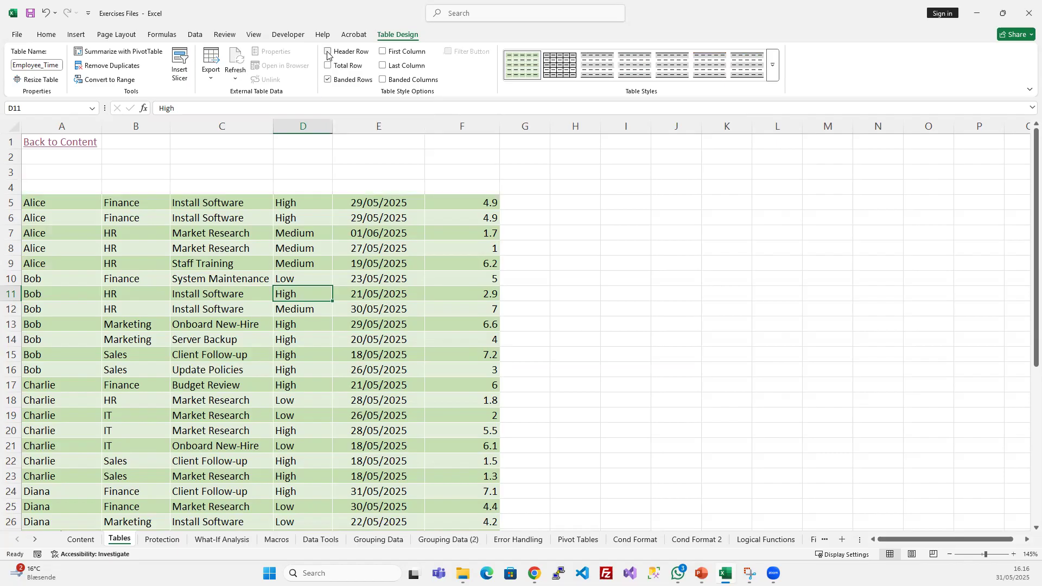
click(327, 53)
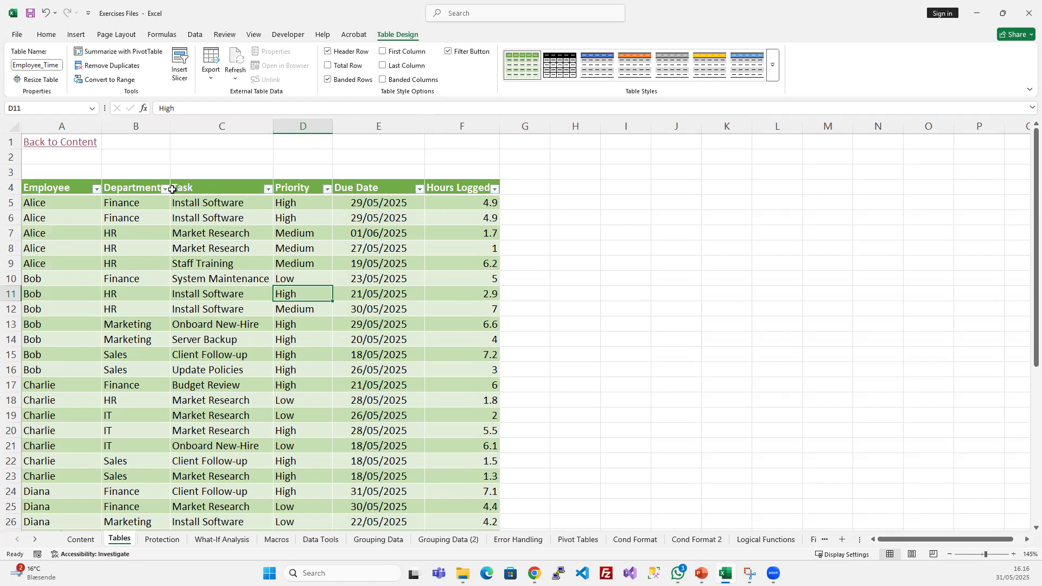
click(96, 190)
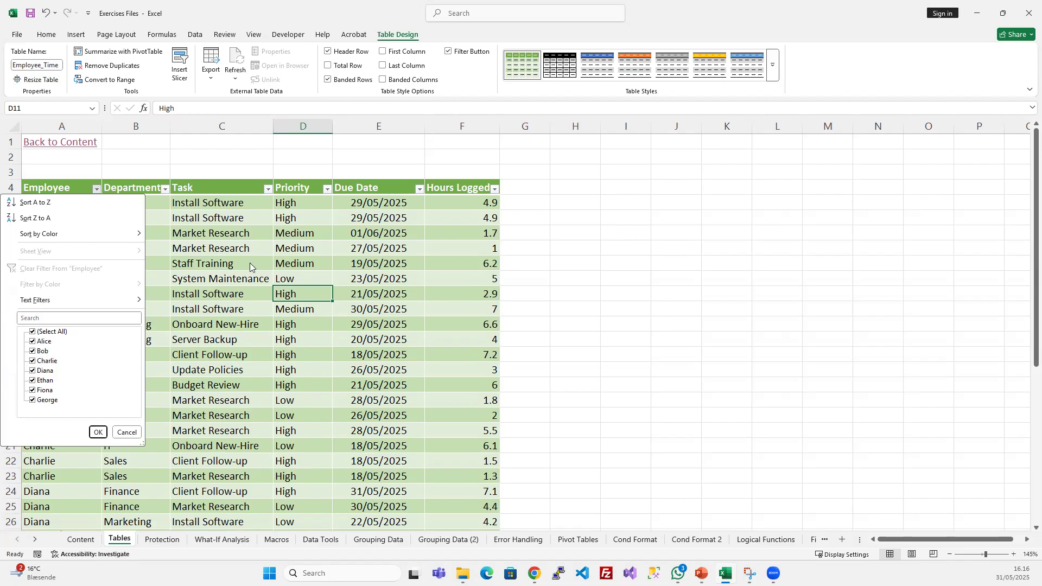
click(231, 225)
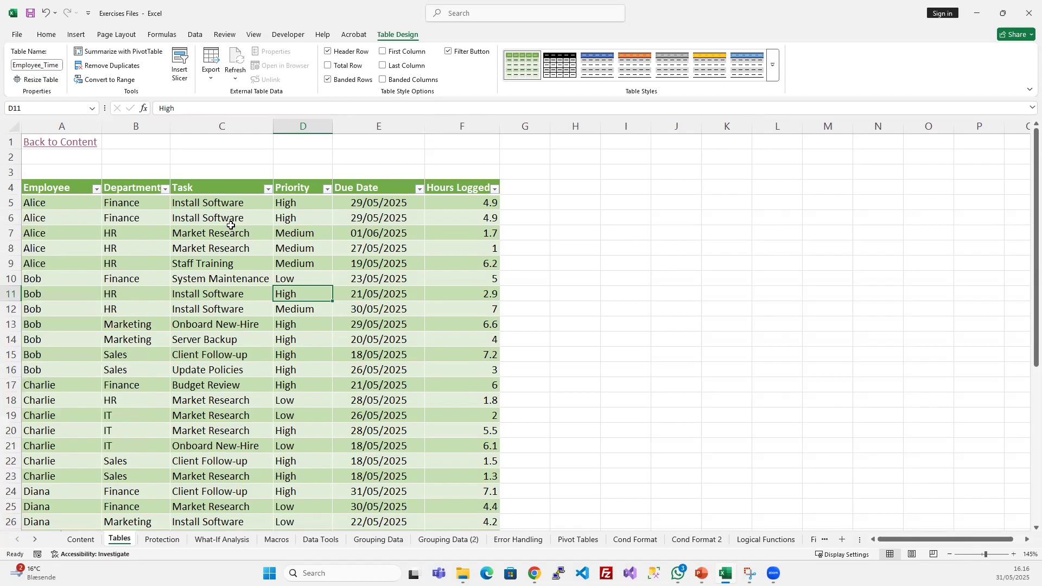
- Switch the table's Filter Button option off and back on
click(448, 52)
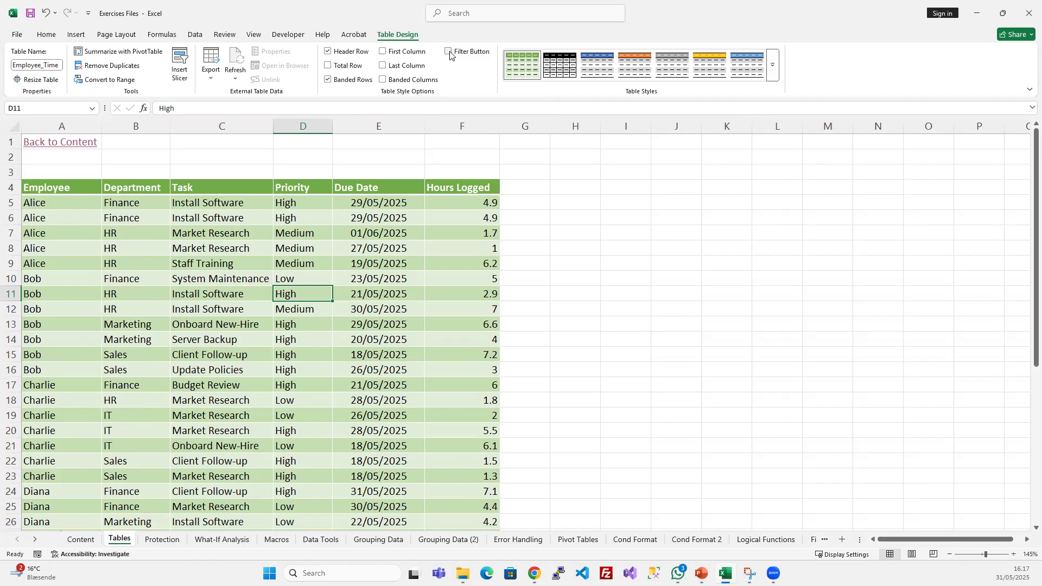
click(448, 52)
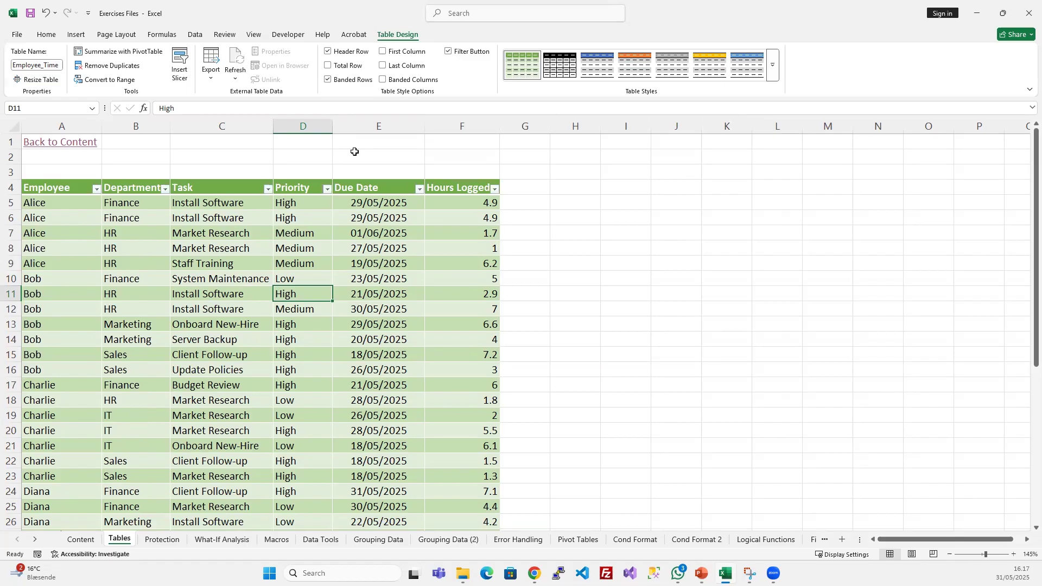
click(220, 239)
- Remove the filter arrows from the table headers using the Filter command and add them back
click(195, 35)
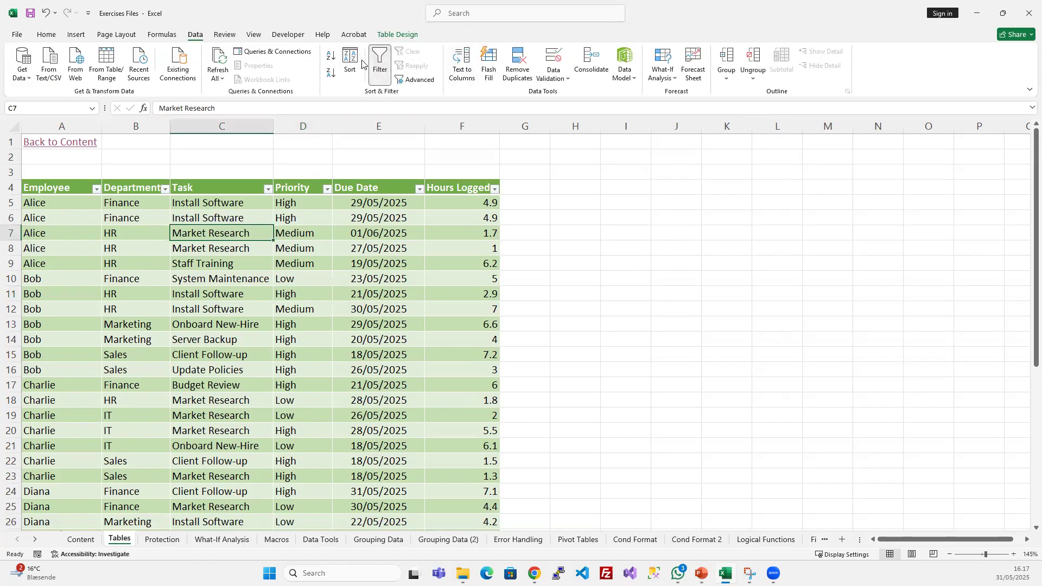
click(383, 75)
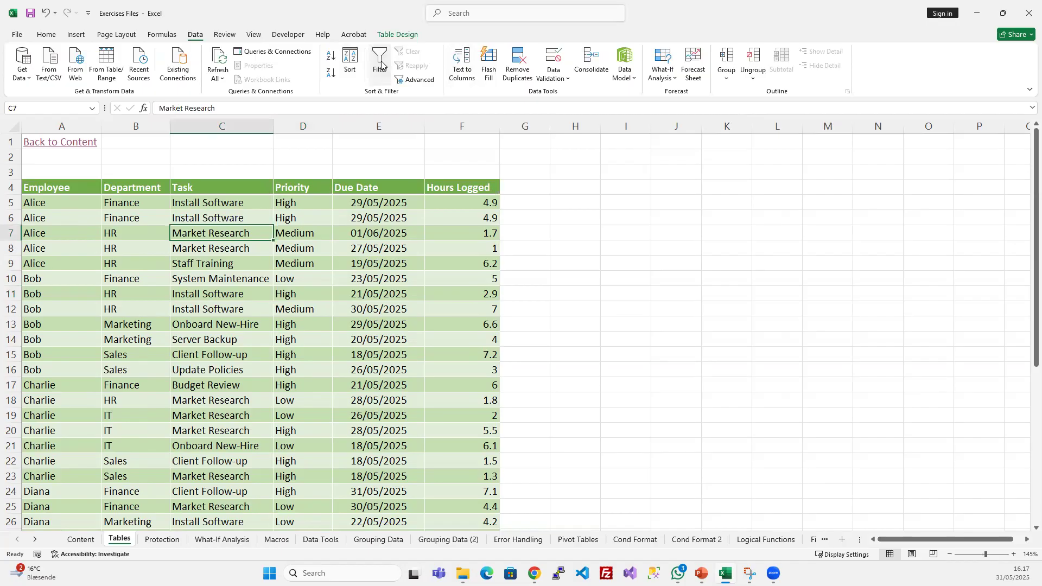
click(381, 62)
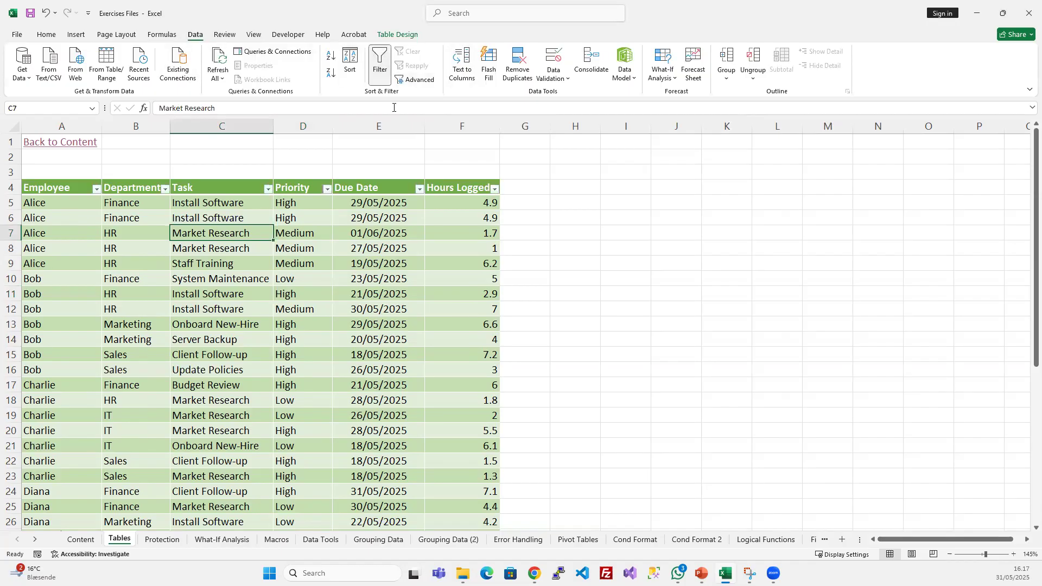
click(355, 249)
click(400, 34)
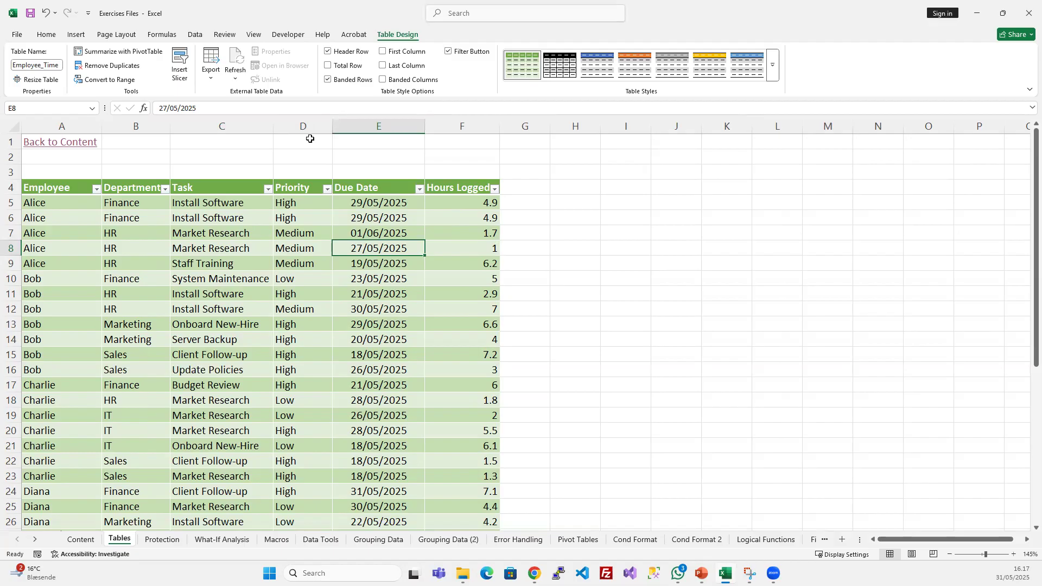
- Add a Total Row to the Employee_Time table and view it at the table's end
click(329, 67)
scroll(456, 228, down, 10)
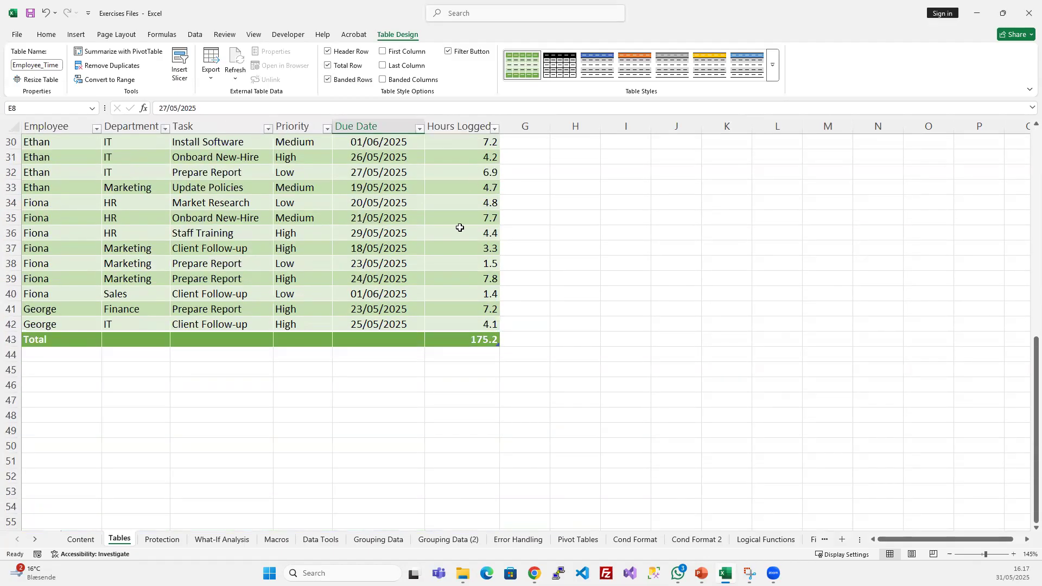
scroll(436, 264, up, 10)
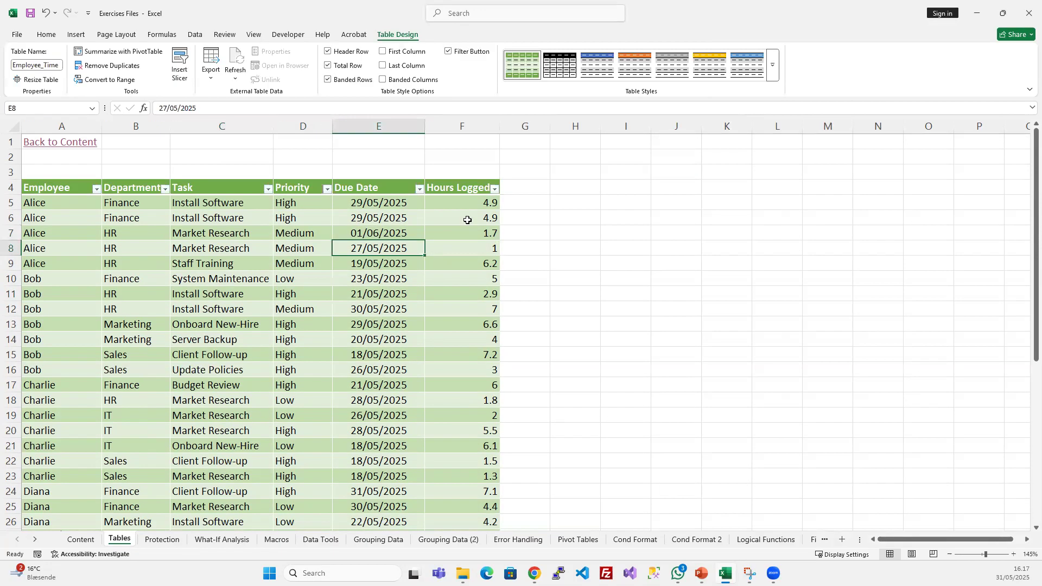
- Examine the SUBTOTAL formula in the total row's Hours Logged cell, including its function number and column reference
click(474, 123)
drag(463, 207, 456, 432)
scroll(450, 384, down, 3)
scroll(449, 384, down, 5)
click(473, 417)
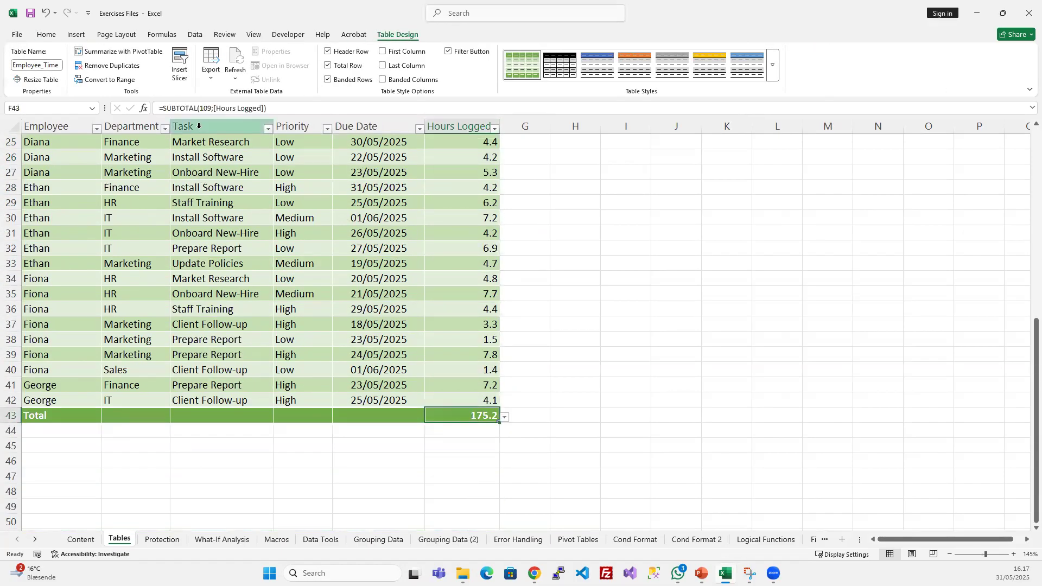
click(196, 108)
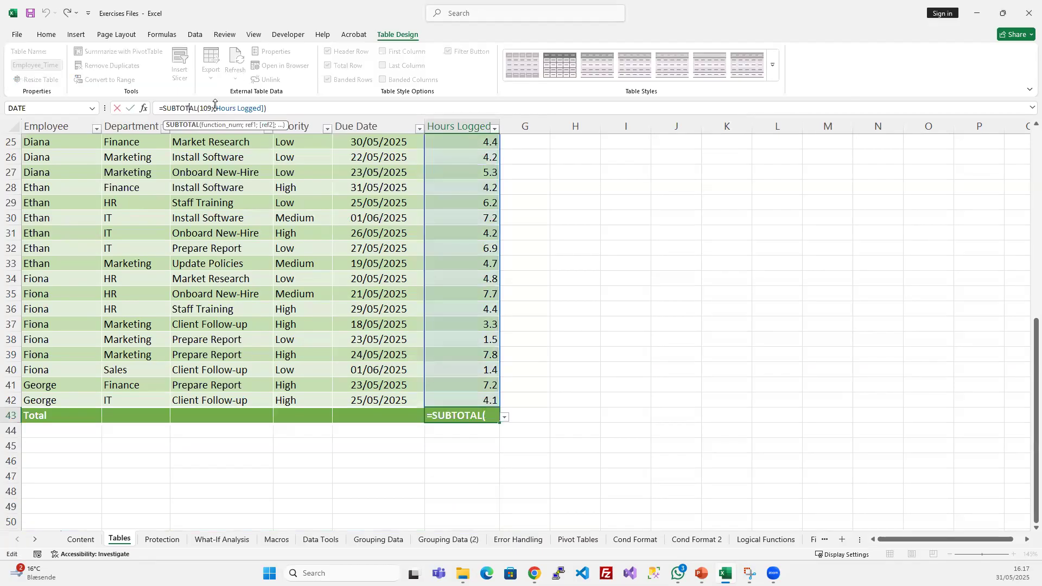
click(208, 108)
drag(221, 108, 253, 108)
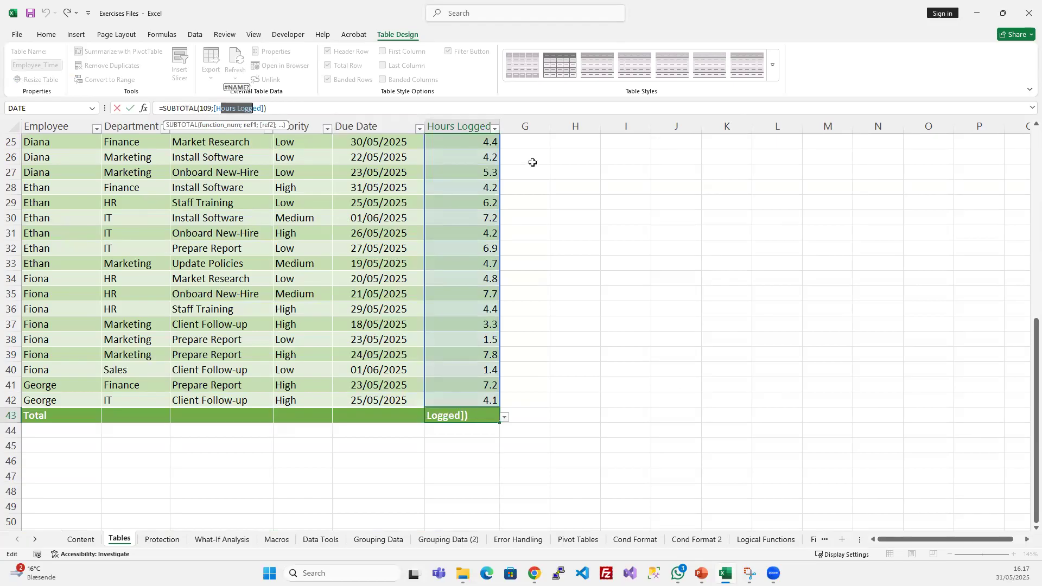
key(Escape)
- Remove the Total Row from the table and check the table's last rows
scroll(439, 264, up, 8)
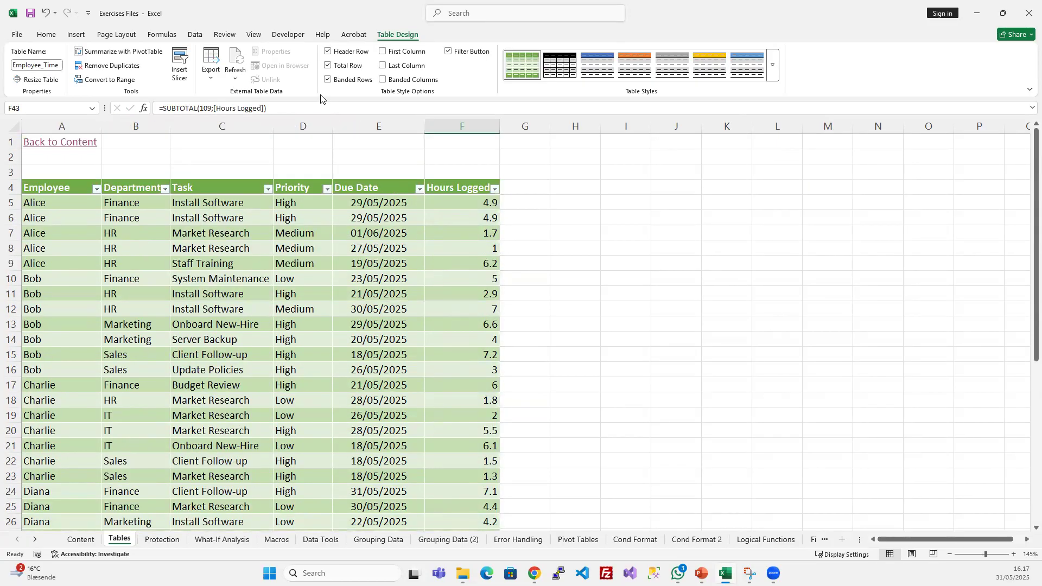
click(328, 65)
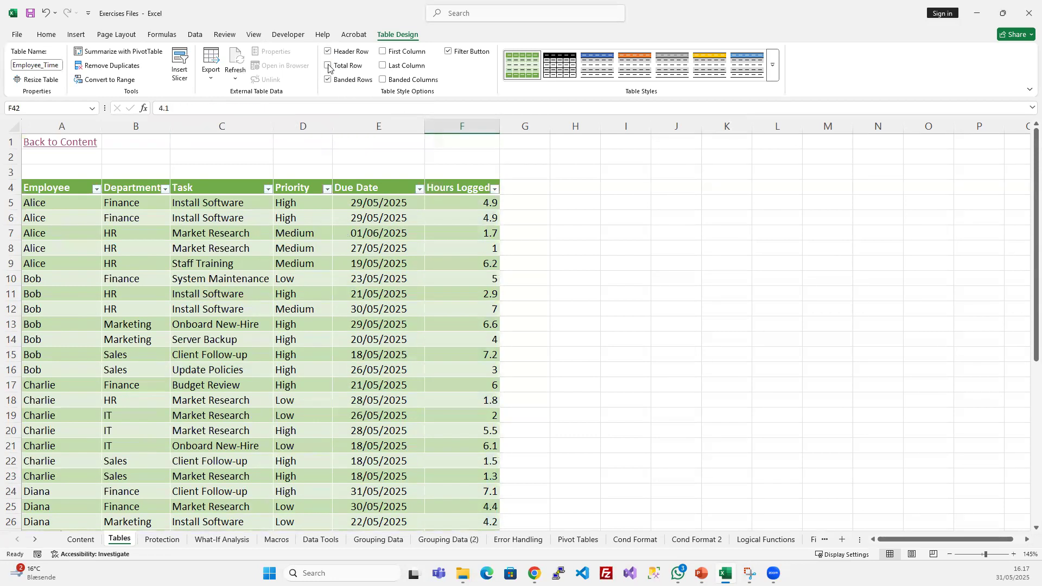
scroll(486, 361, down, 10)
scroll(445, 330, up, 11)
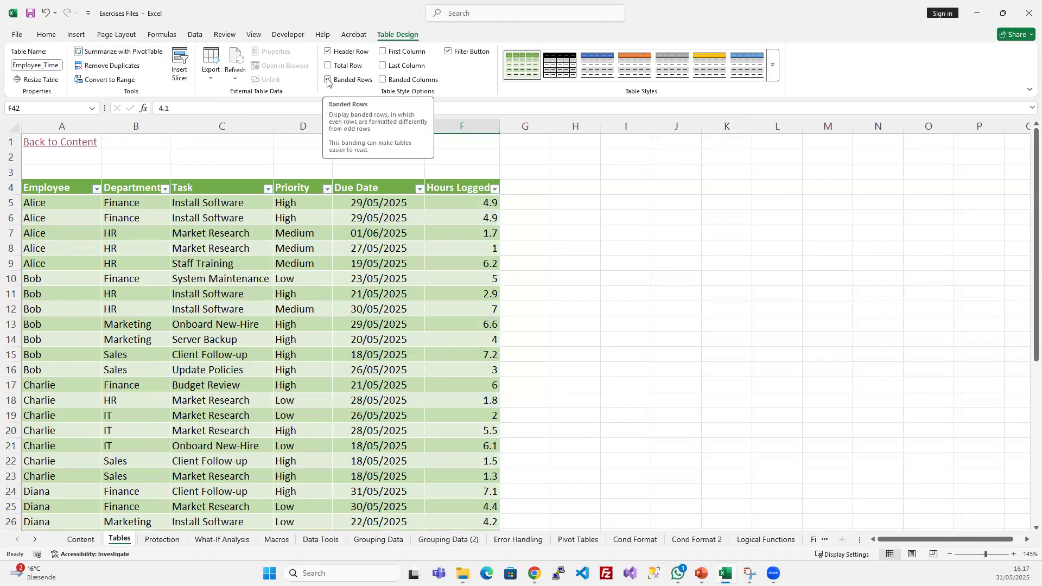
- Switch the table's Banded Rows option off and back on
drag(96, 203, 81, 233)
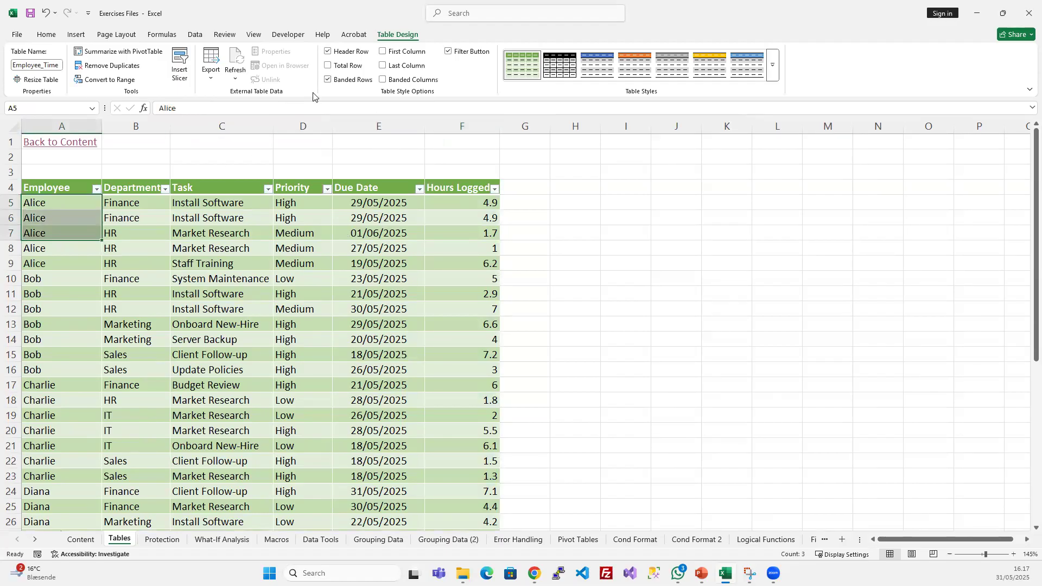
click(327, 79)
click(378, 369)
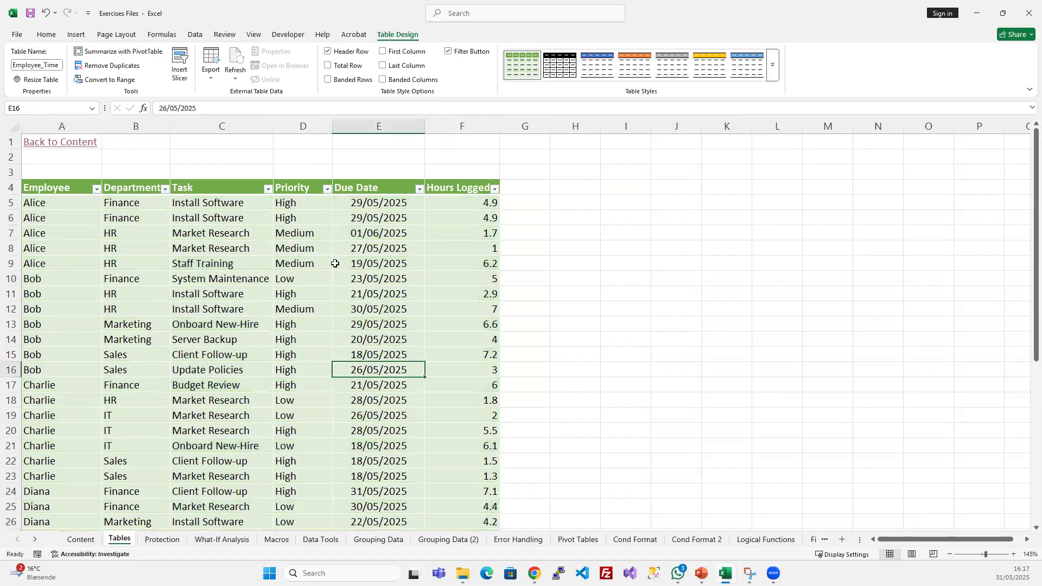
click(327, 79)
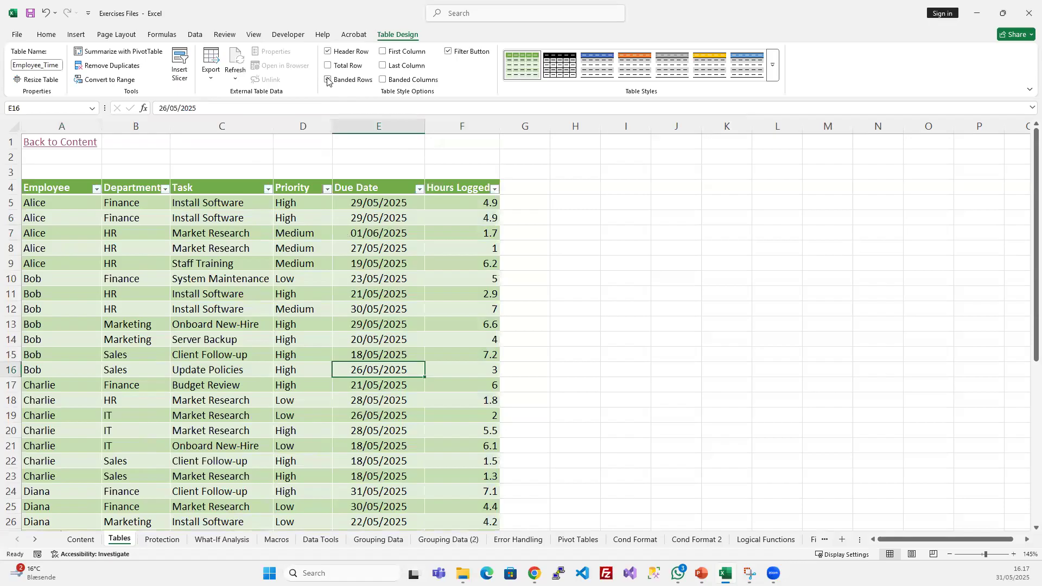
- Switch the table's First Column emphasis on and off, and do the same with the Last Column emphasis
click(383, 51)
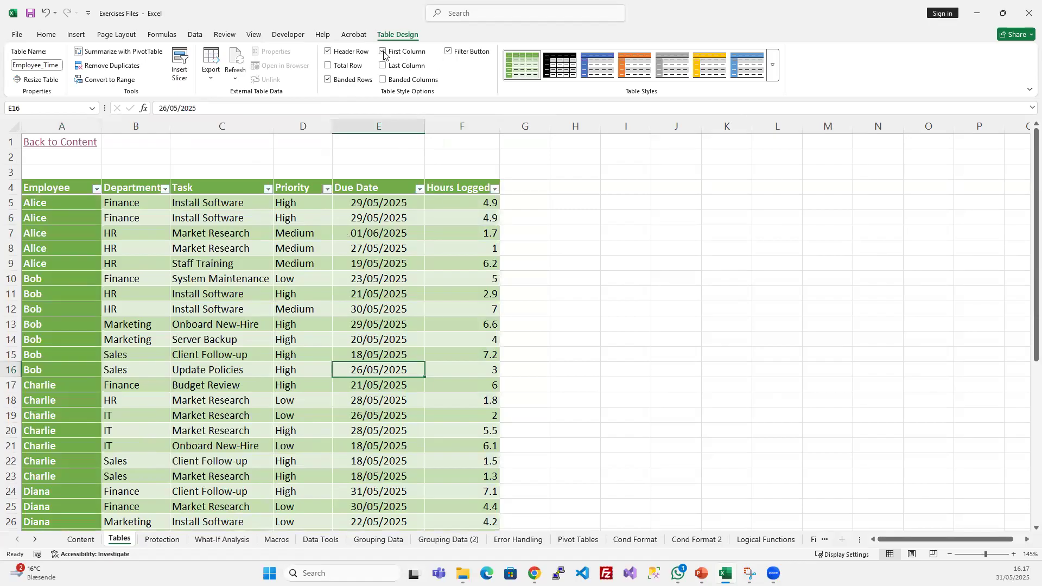
drag(65, 203, 84, 289)
click(221, 250)
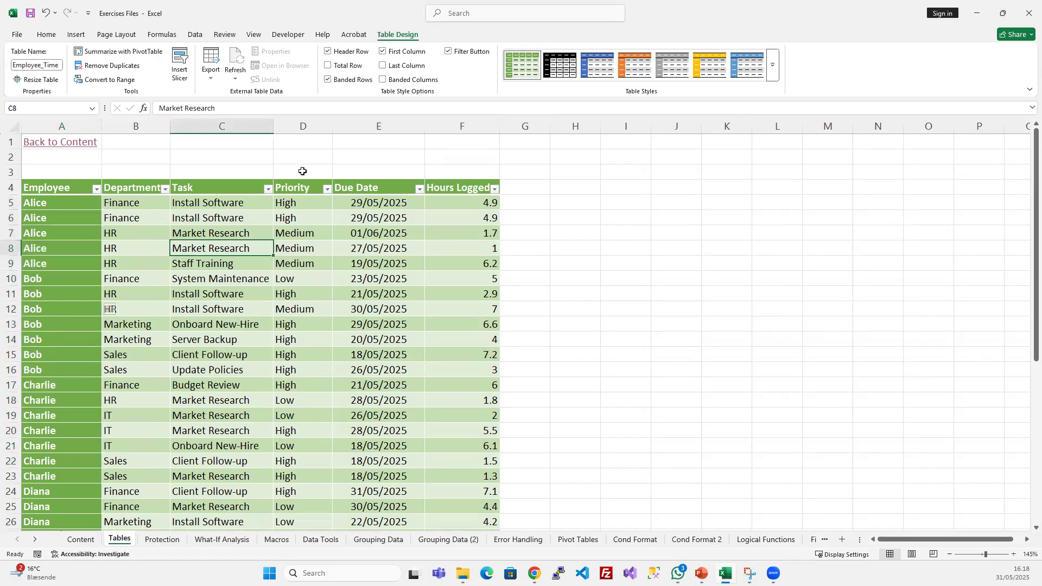
click(384, 53)
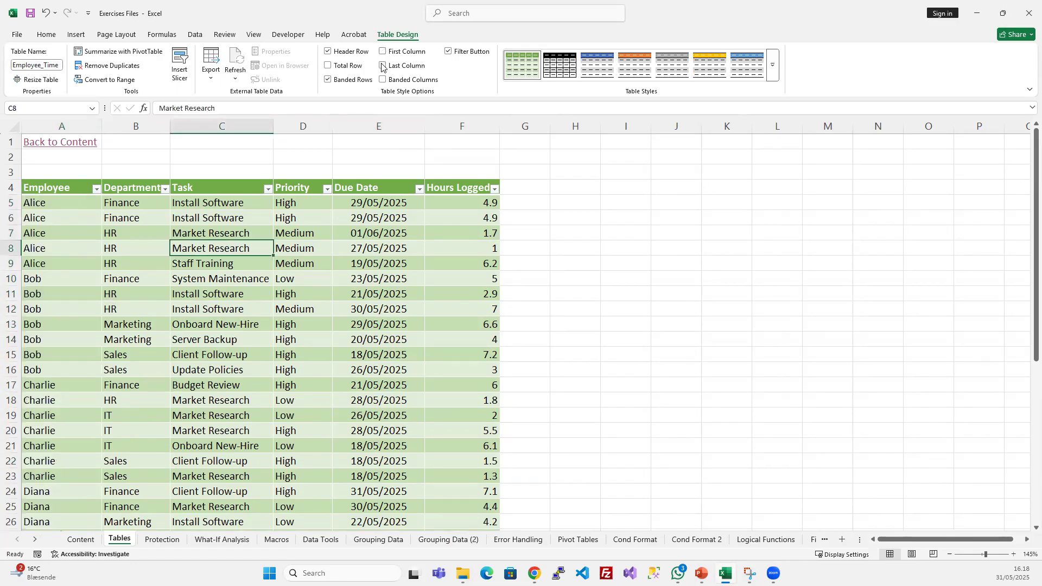
click(384, 66)
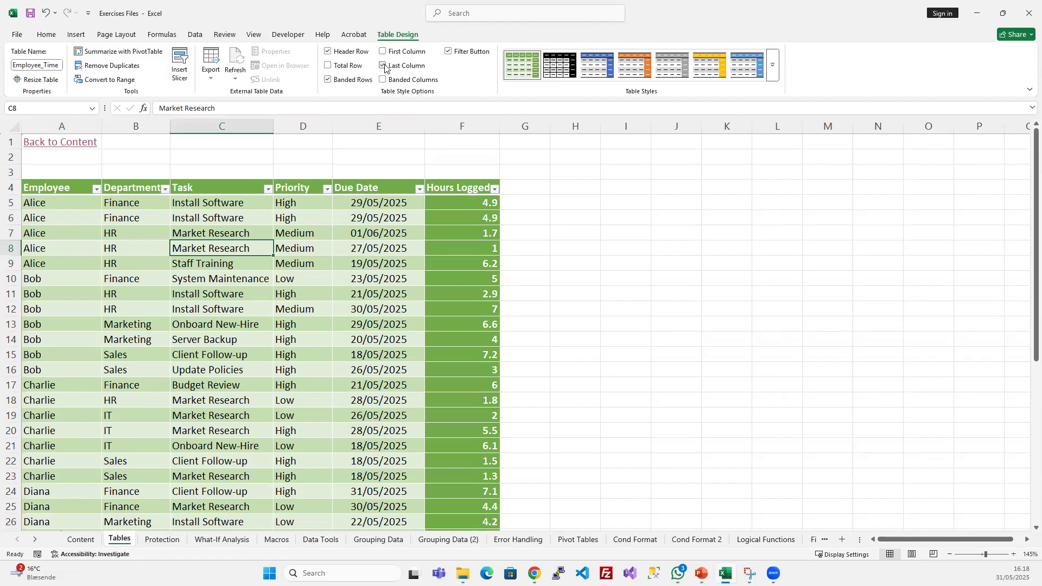
click(384, 66)
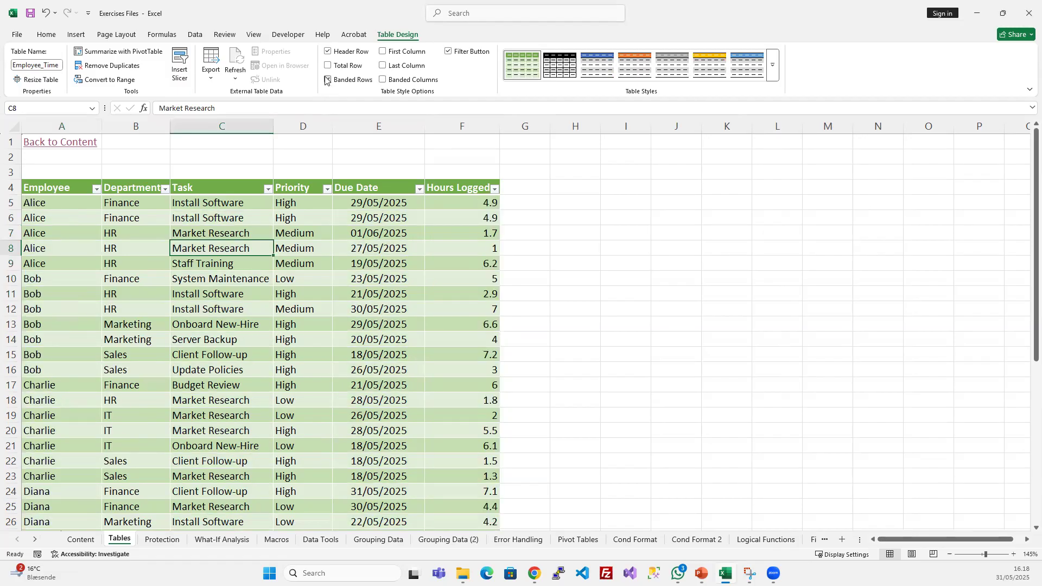
- Replace the table's row banding with Banded Columns and restore Banded Rows
click(327, 80)
click(382, 80)
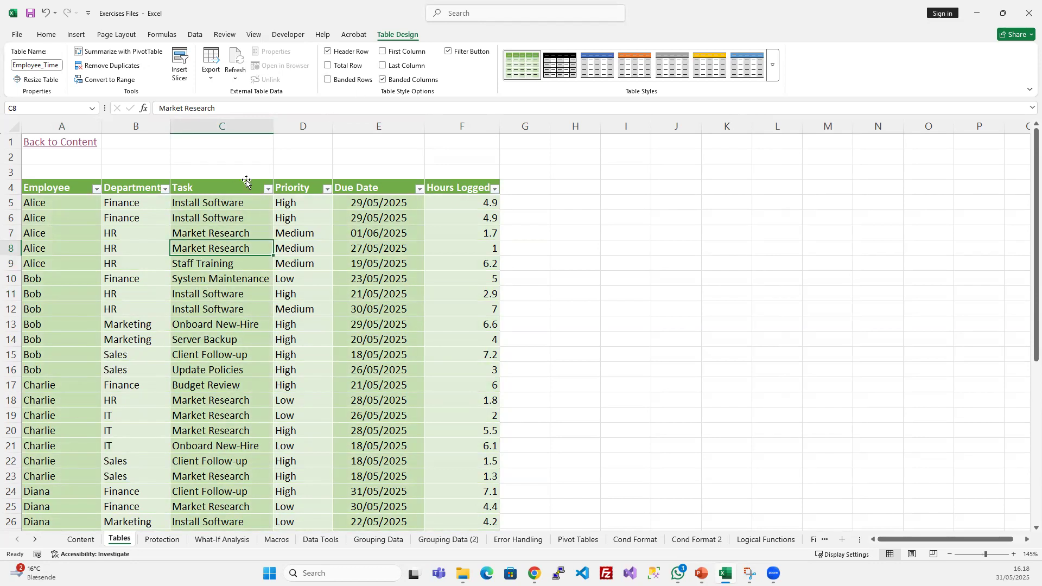
click(384, 81)
click(328, 80)
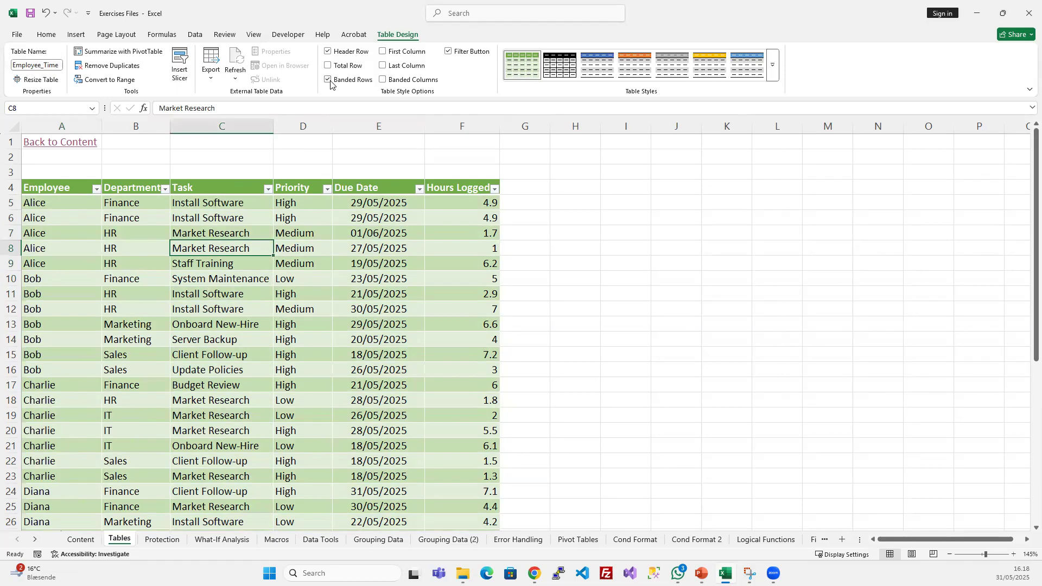
- Move down the Priority column to cell D12 and try Banded Columns once more before returning to Banded Rows
click(305, 249)
key(Down)
key(Down)
key(Down)
key(Down)
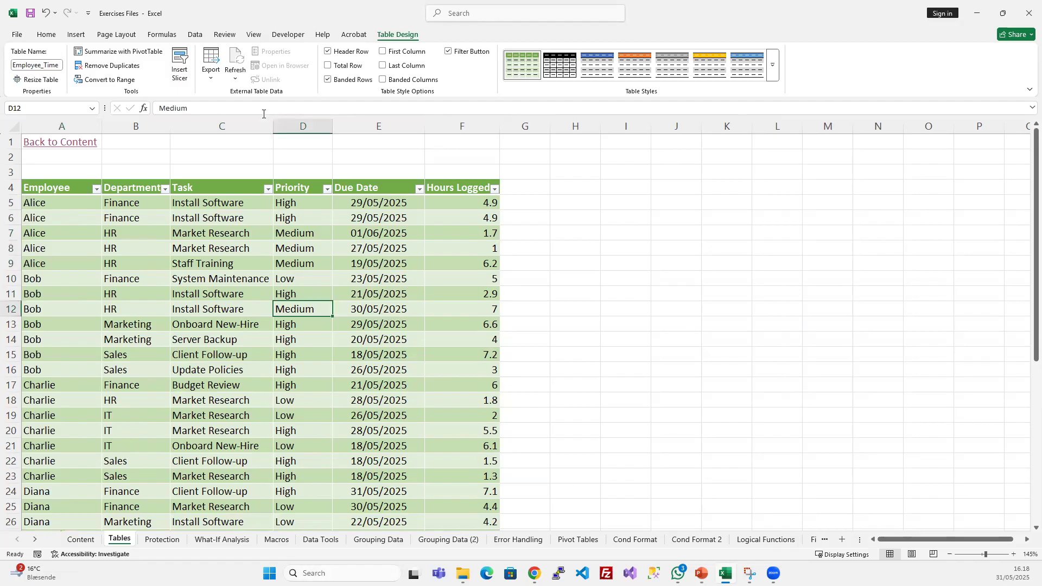
click(327, 81)
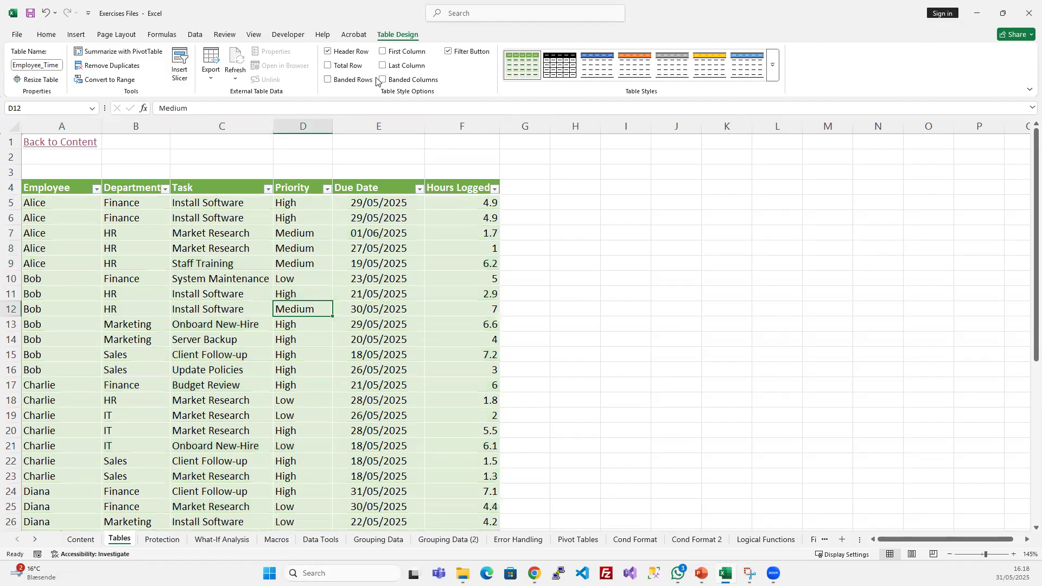
click(382, 80)
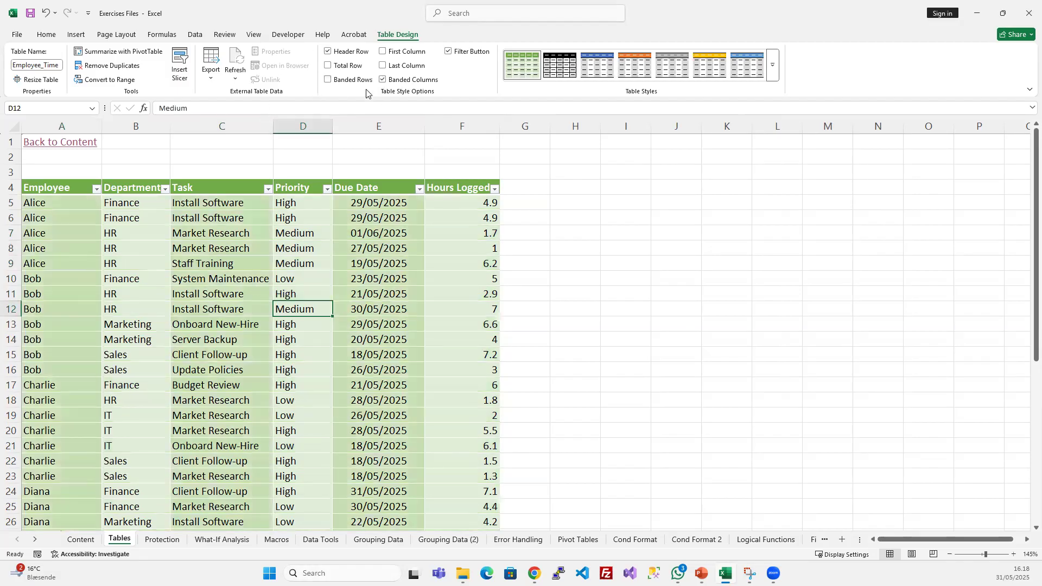
click(383, 80)
click(328, 79)
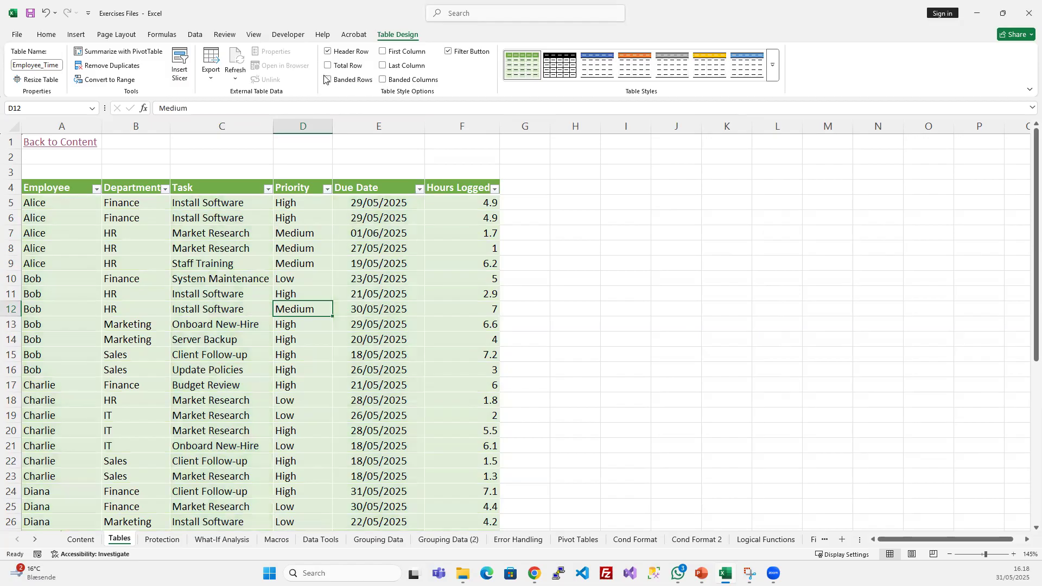
- Switch to PowerPoint to review the "Using Tables for Data Management" slide, and return to the Excel workbook
click(330, 326)
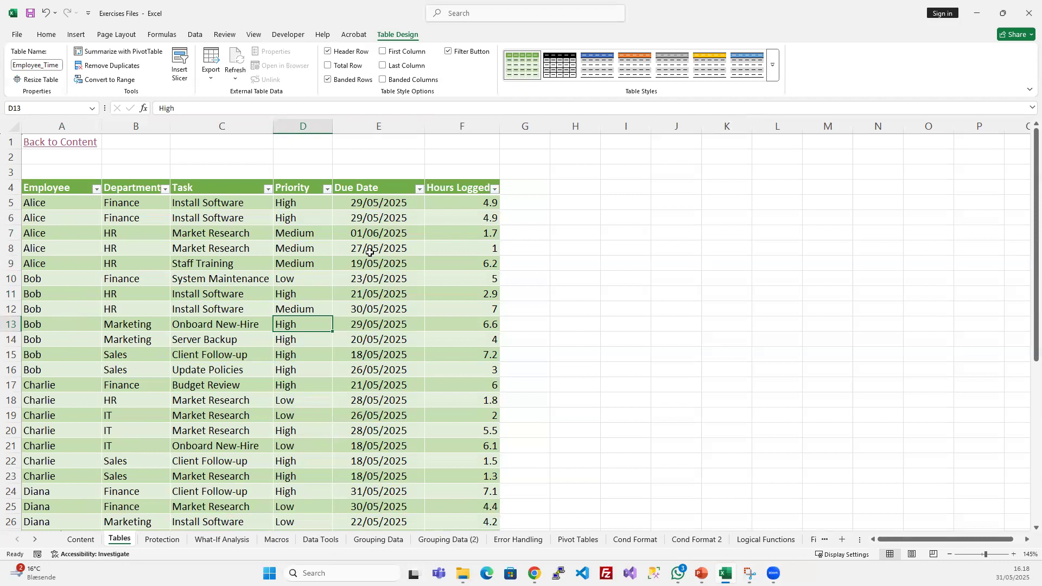
click(706, 571)
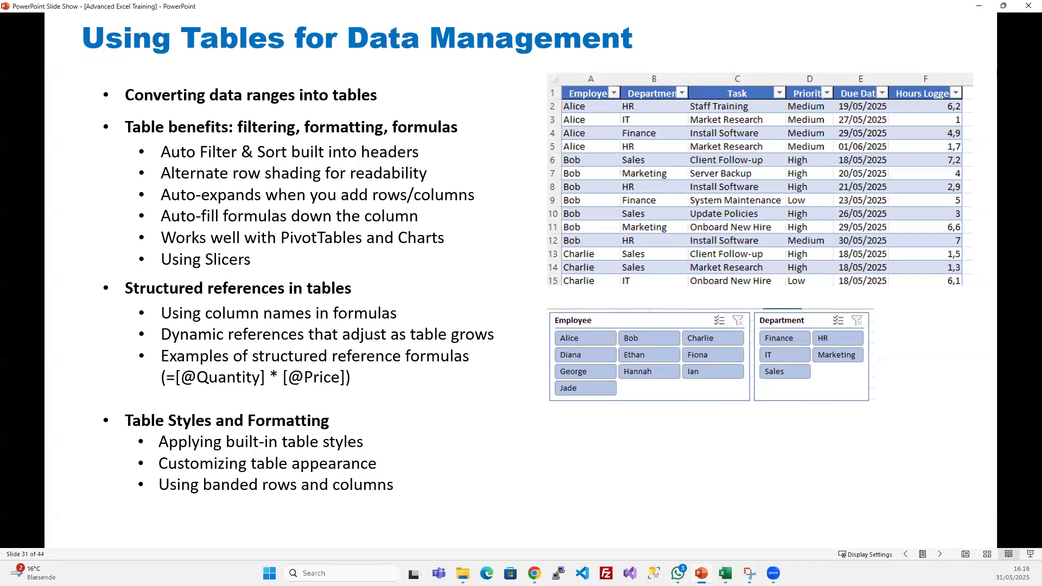
key(alt+Tab)
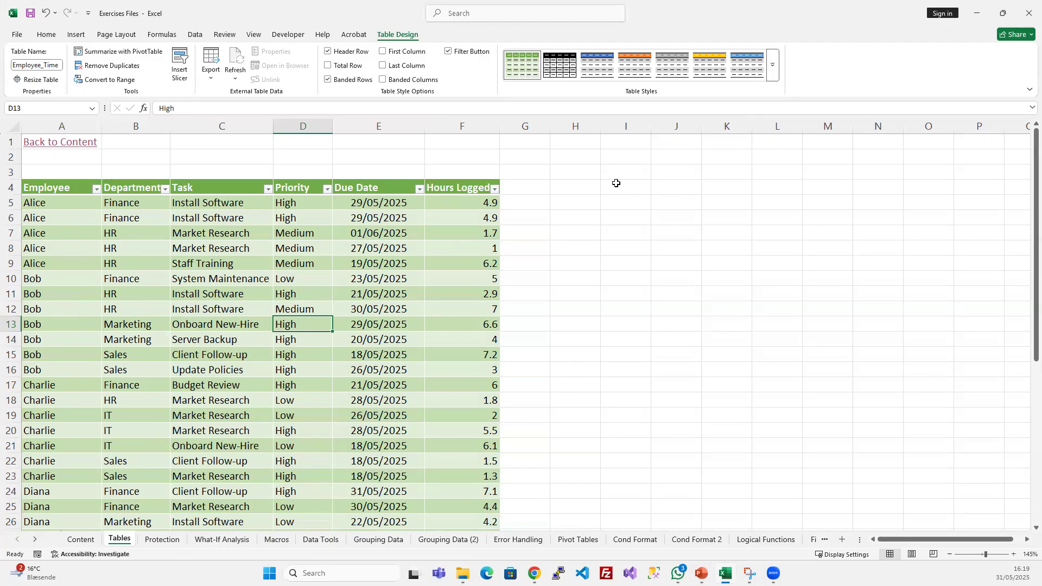
- Enter the headers "Names" in cell I4 and "Age" in cell J4 beside the table
click(638, 190)
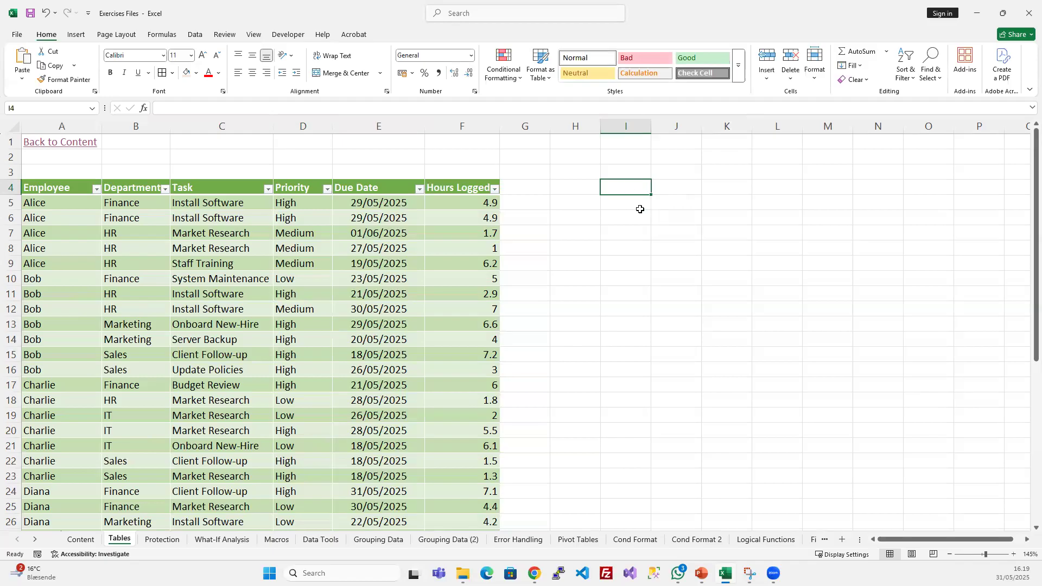
text(Names)
key(Return)
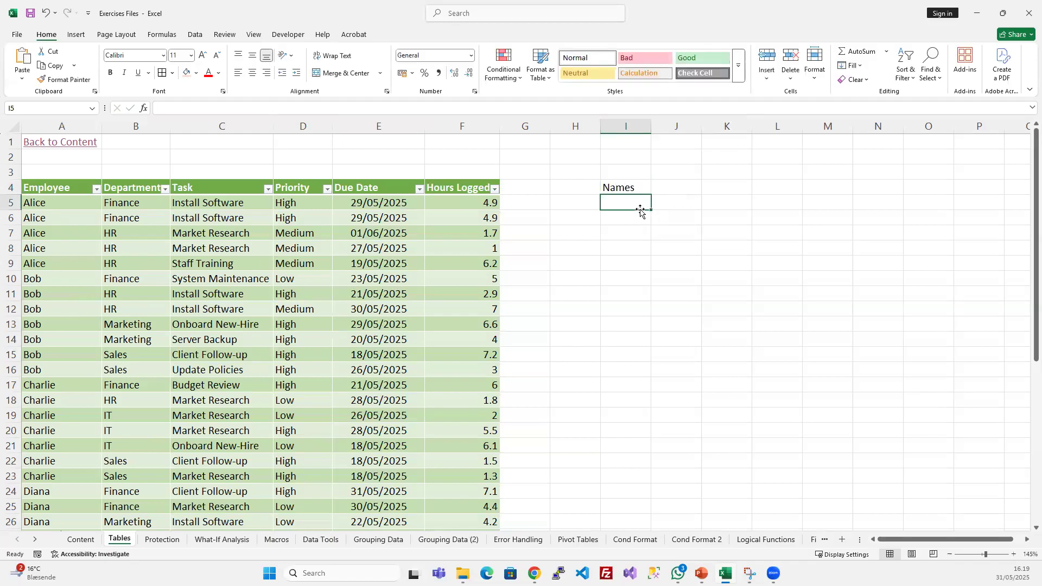
key(Up)
key(Right)
text(Age)
key(Return)
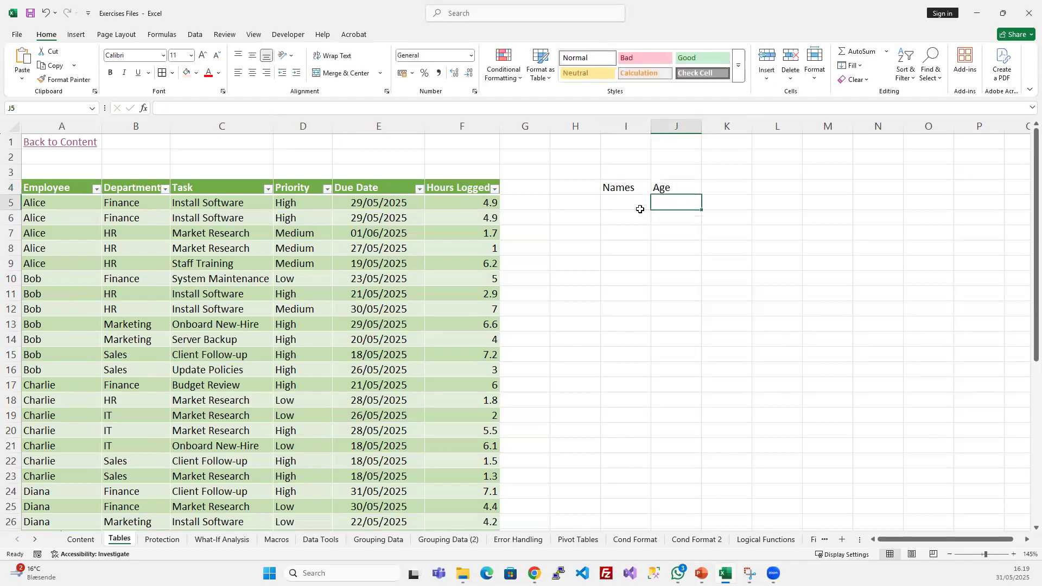
- Fill cells I5 to I7 under the Names header with three people's first names
click(640, 210)
text(Ife)
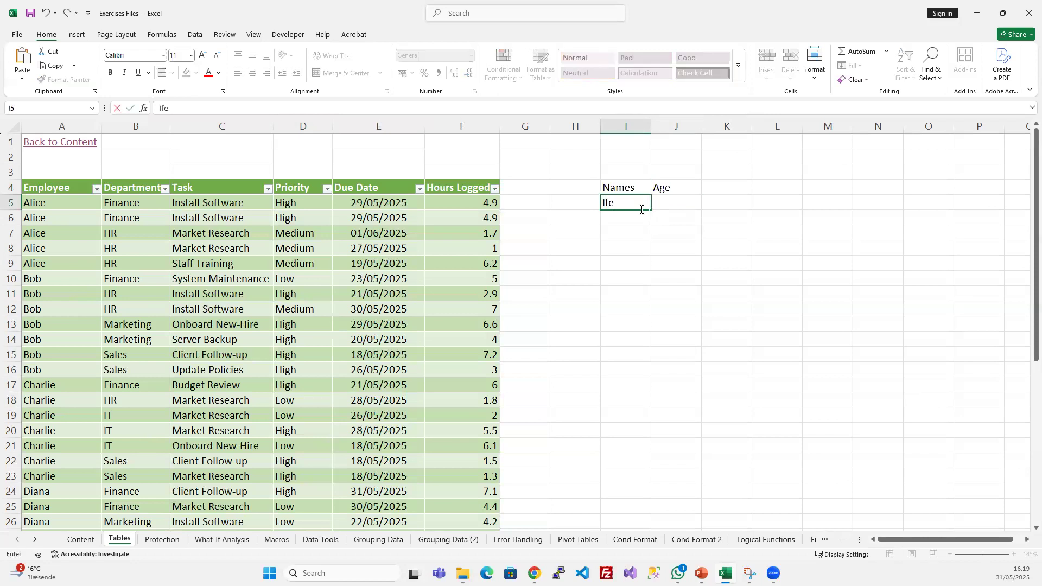
text(Rem)
key(Return)
text(I)
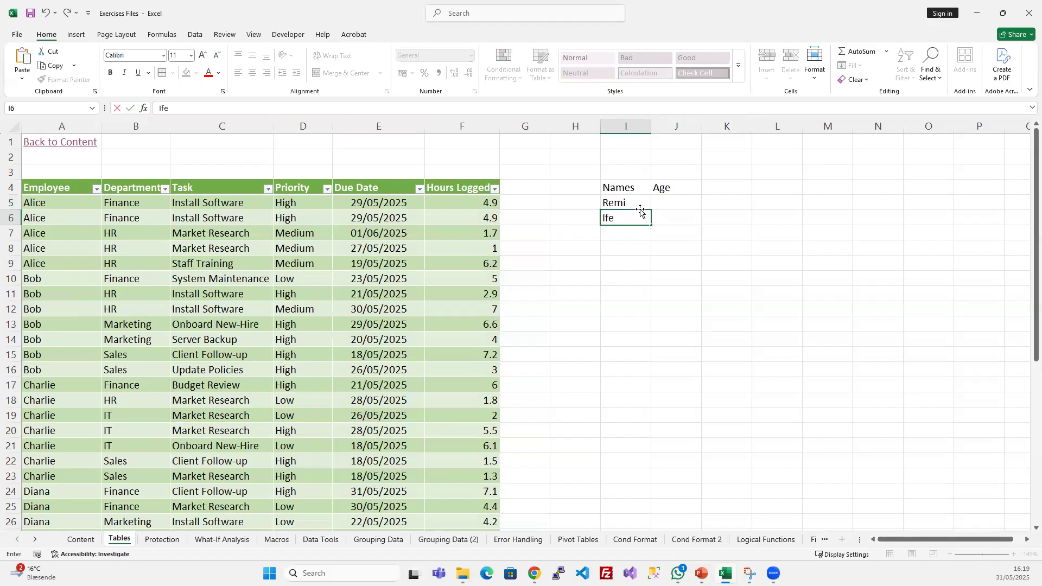
text(fe)
key(Return)
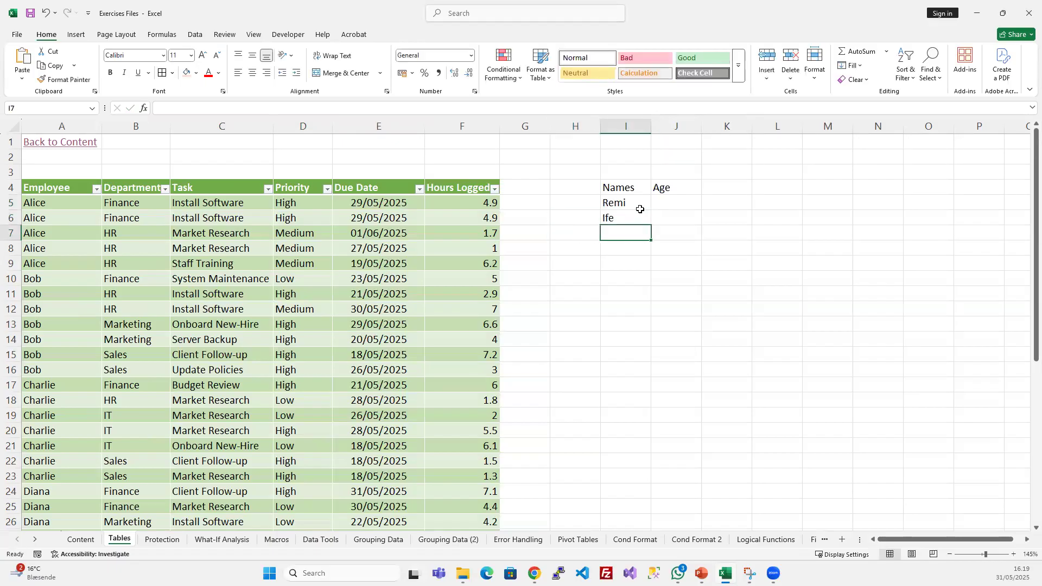
text(Jow)
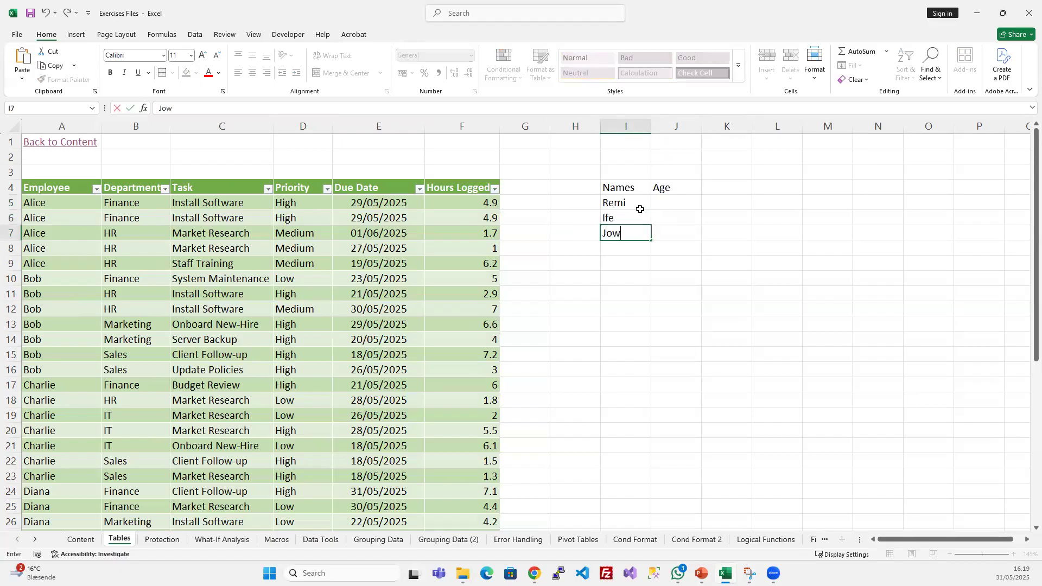
- Enter the ages 16, 17 and 20 in cells J5 to J7 under the Age header
click(641, 209)
key(Tab)
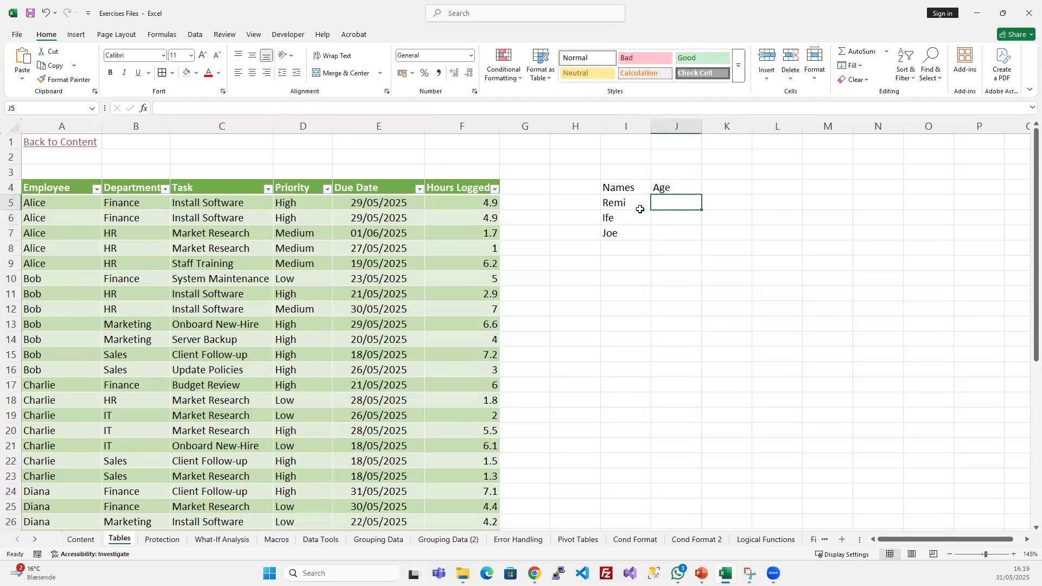
text(16)
key(Return)
text(17)
key(Return)
text(20)
key(Return)
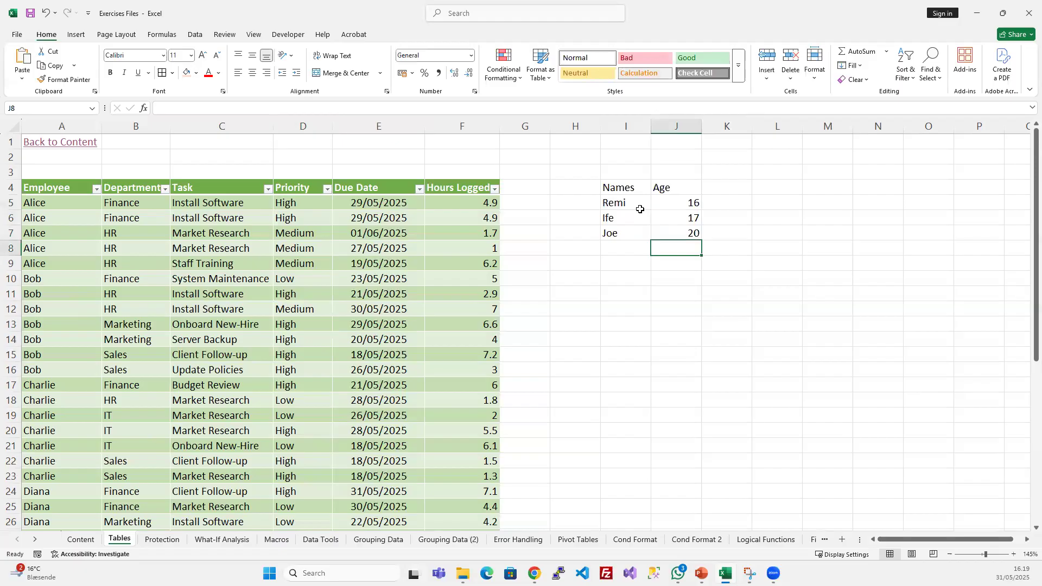
click(712, 232)
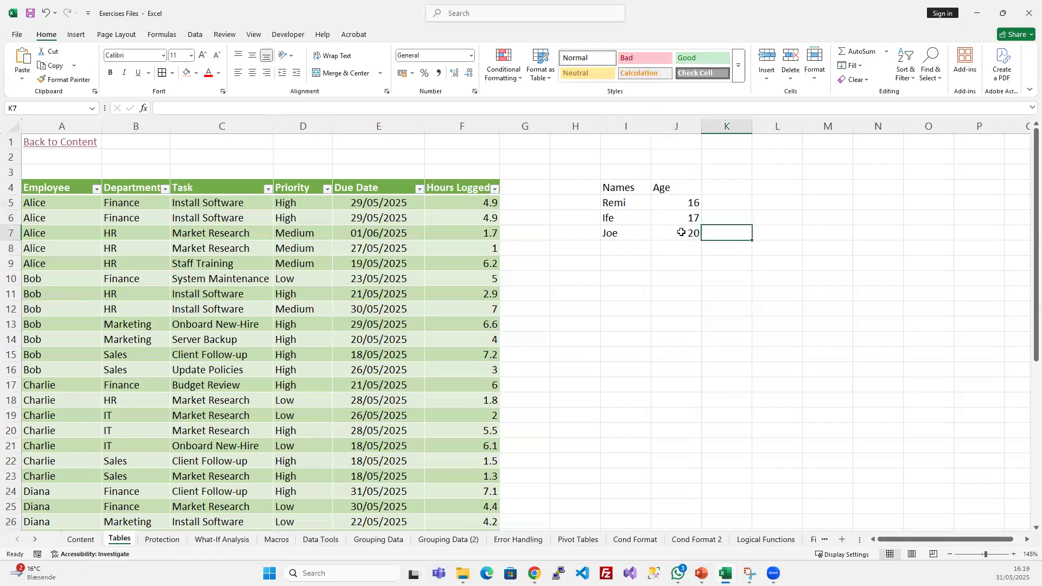
- Centre the contents of column J horizontally
click(677, 126)
click(253, 74)
click(686, 225)
- Convert the range I4:J7 into a table, treating its first row as headers
drag(622, 187, 675, 237)
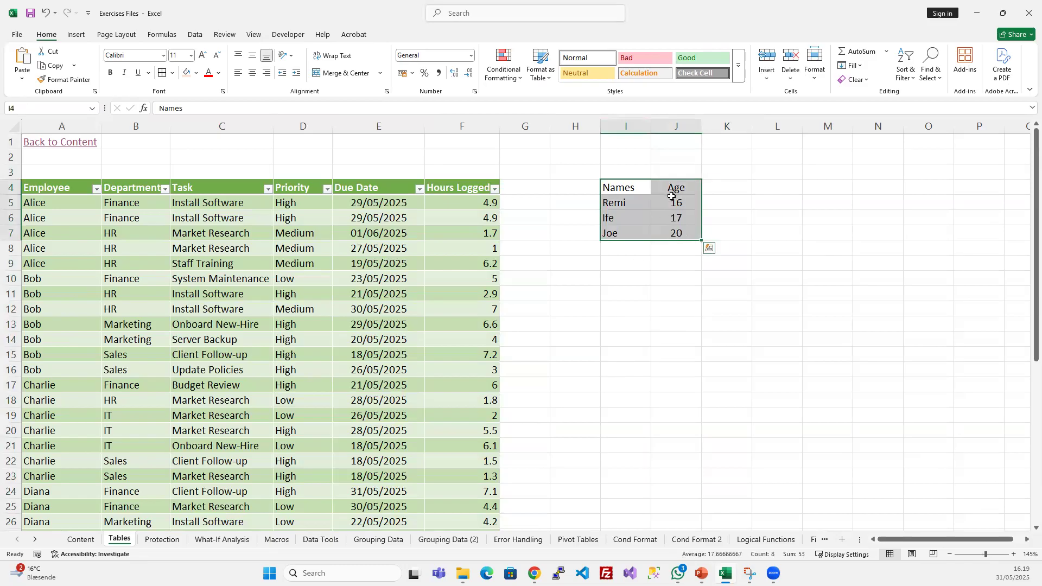
click(672, 197)
click(627, 189)
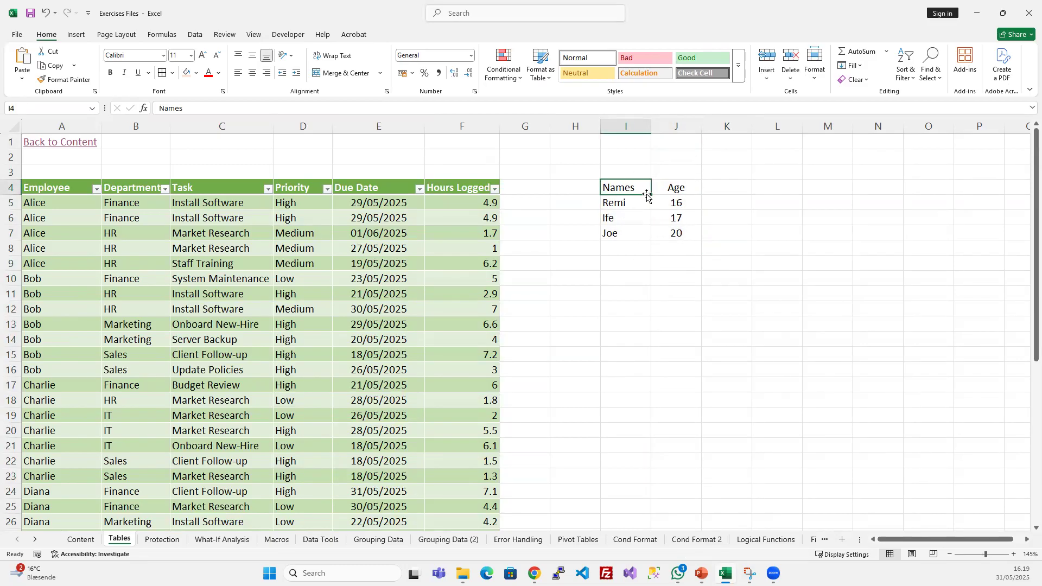
drag(623, 189, 678, 237)
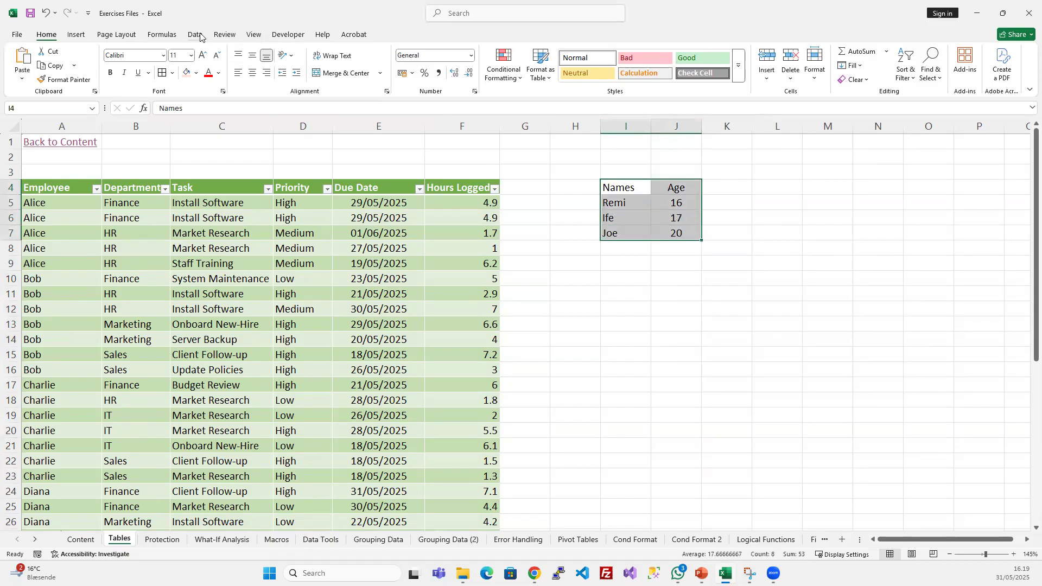
click(76, 34)
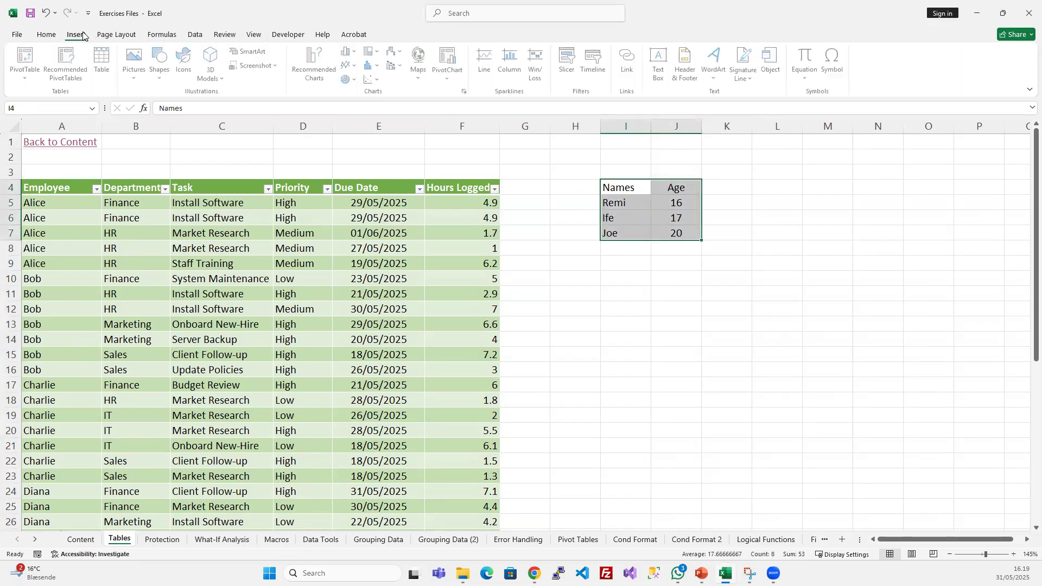
click(104, 60)
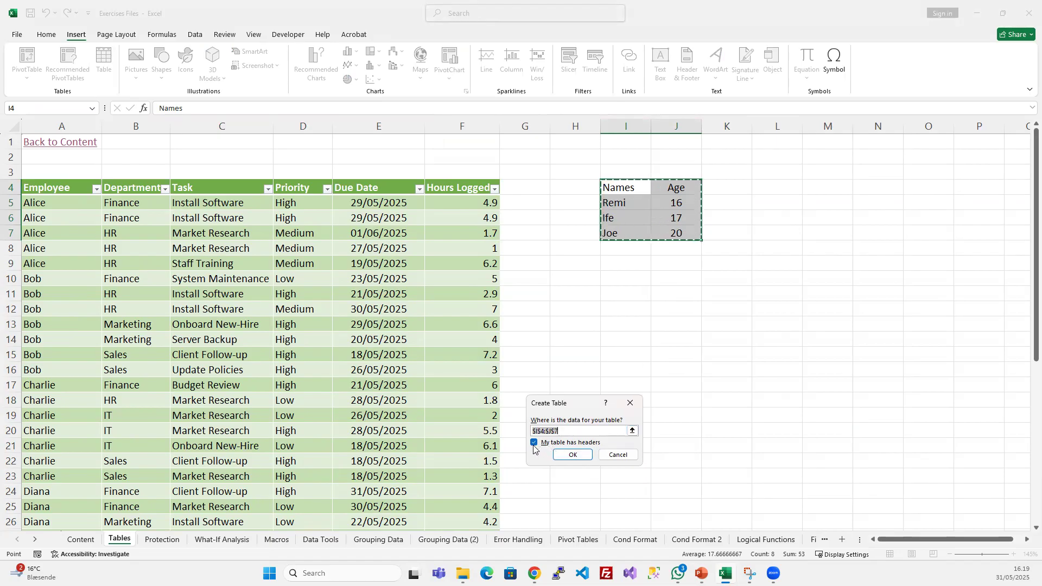
click(573, 454)
click(639, 294)
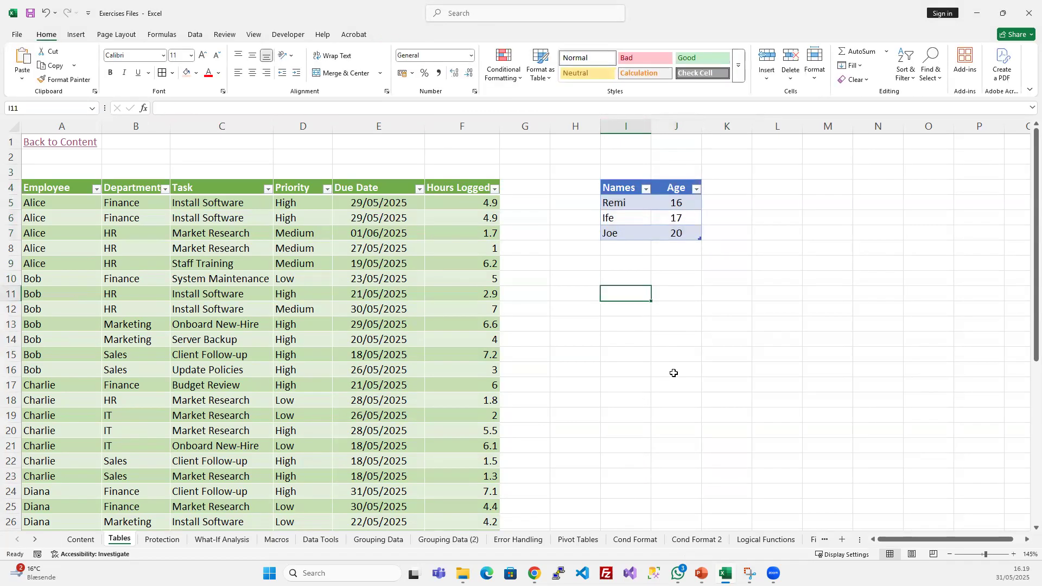
- Compare the available commands with a cell selected inside the new Names and Age table and with an empty cell selected outside it
click(628, 223)
click(766, 231)
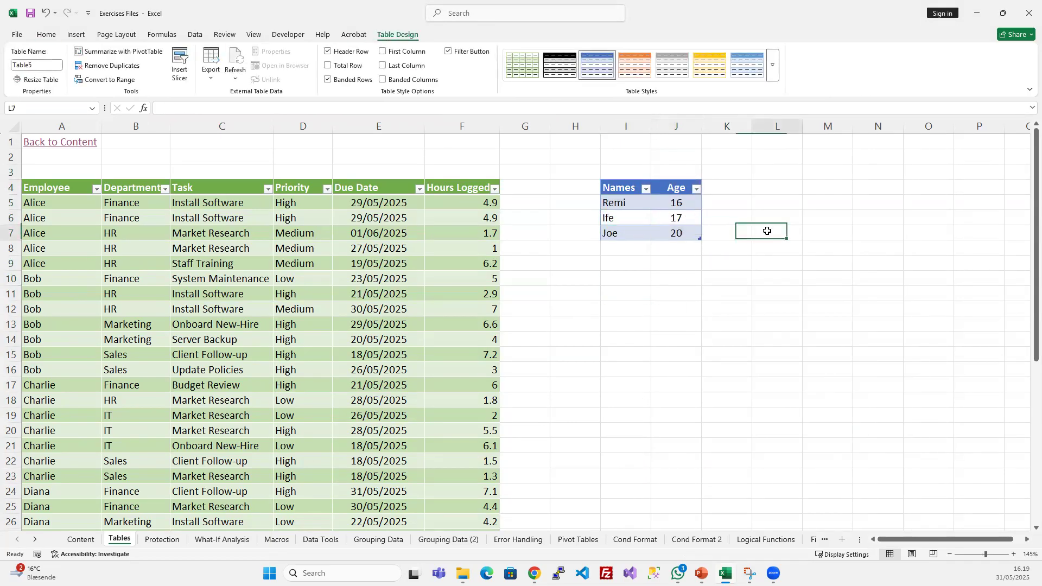
drag(626, 189, 675, 235)
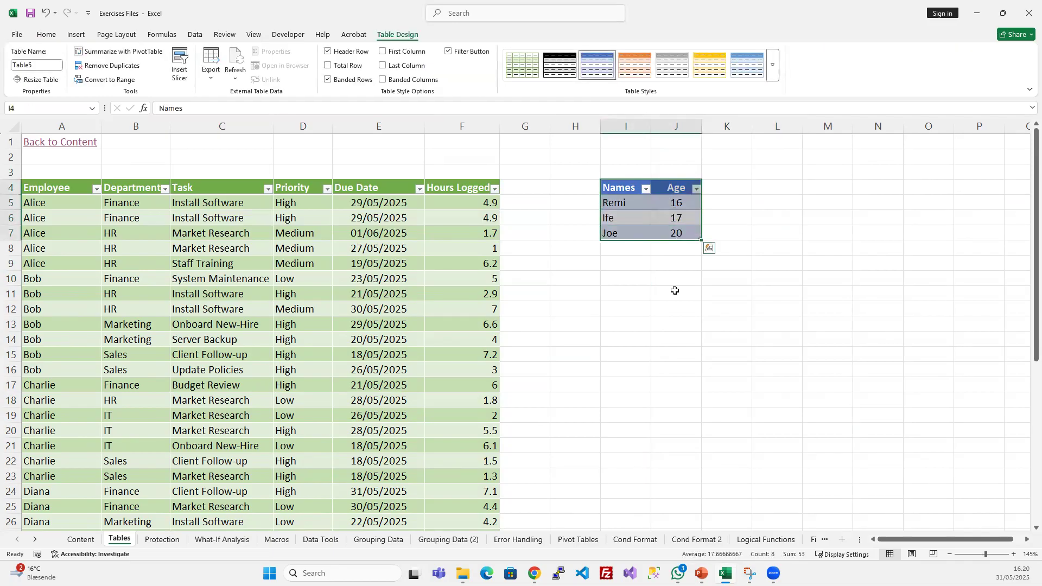
click(608, 259)
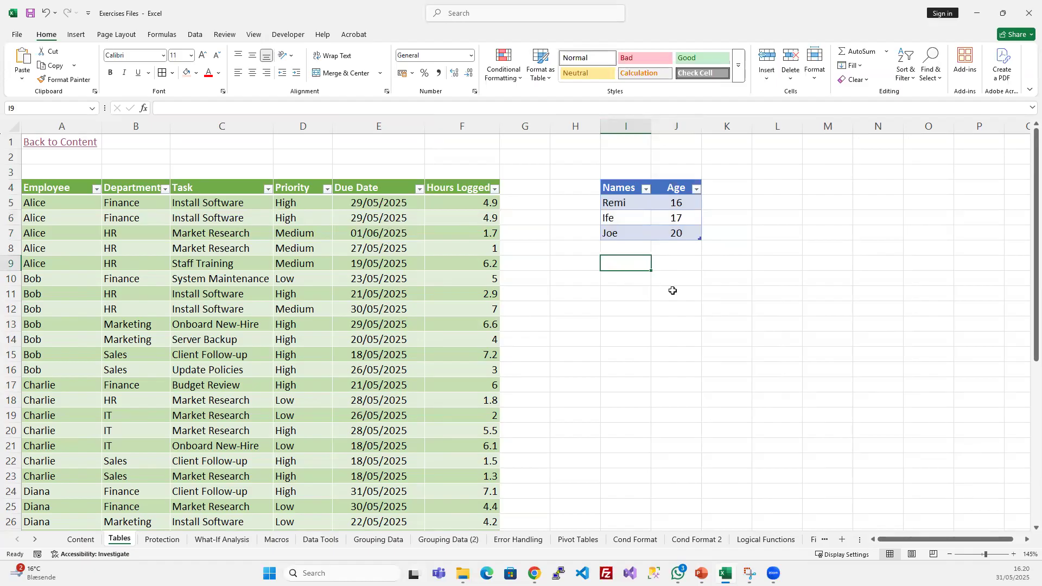
click(629, 217)
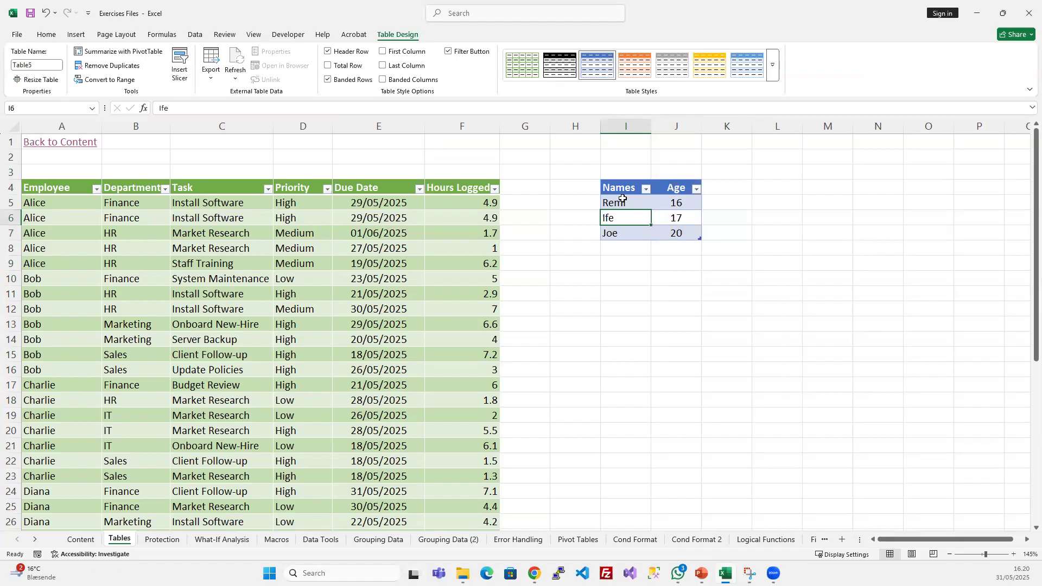
click(642, 279)
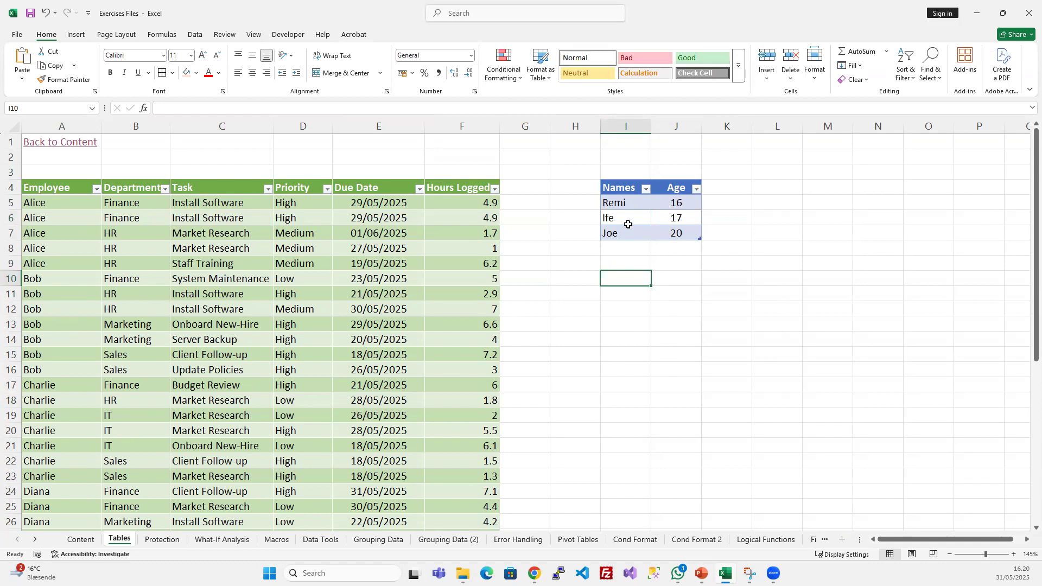
click(626, 217)
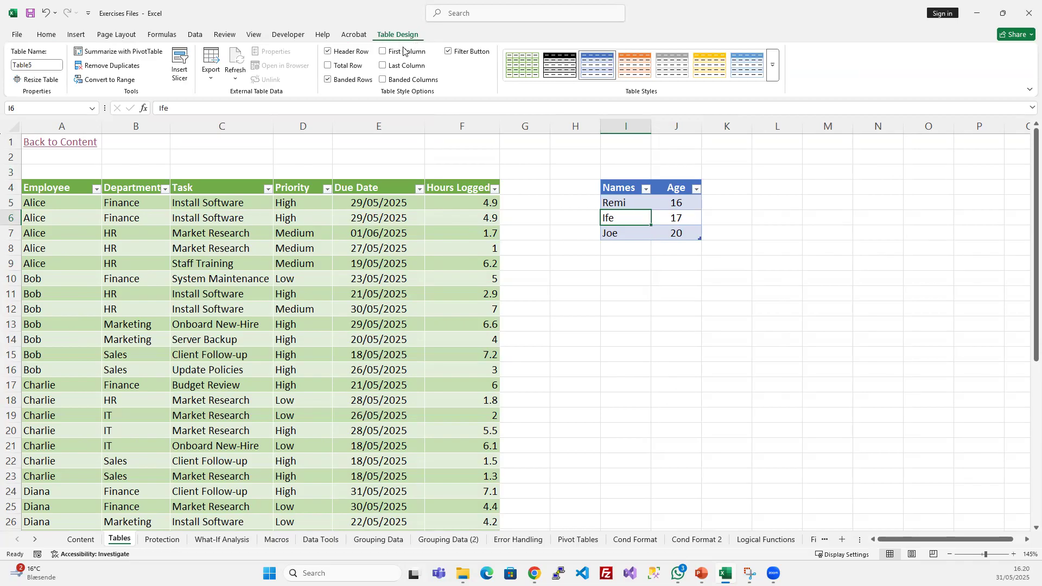
click(634, 285)
- Compare the table names assigned to the Names and Age table and to the employee table
click(629, 213)
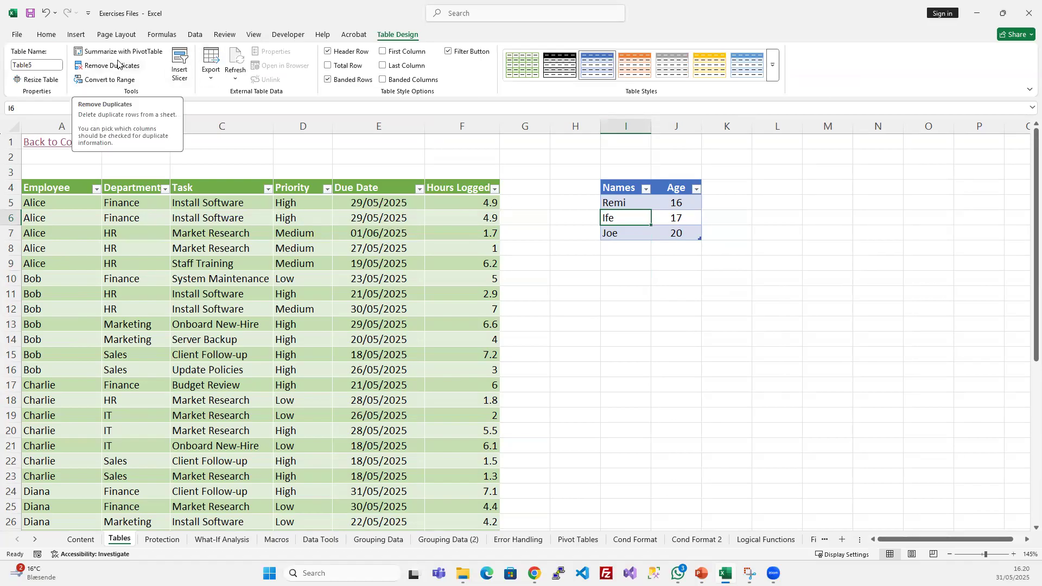
click(45, 66)
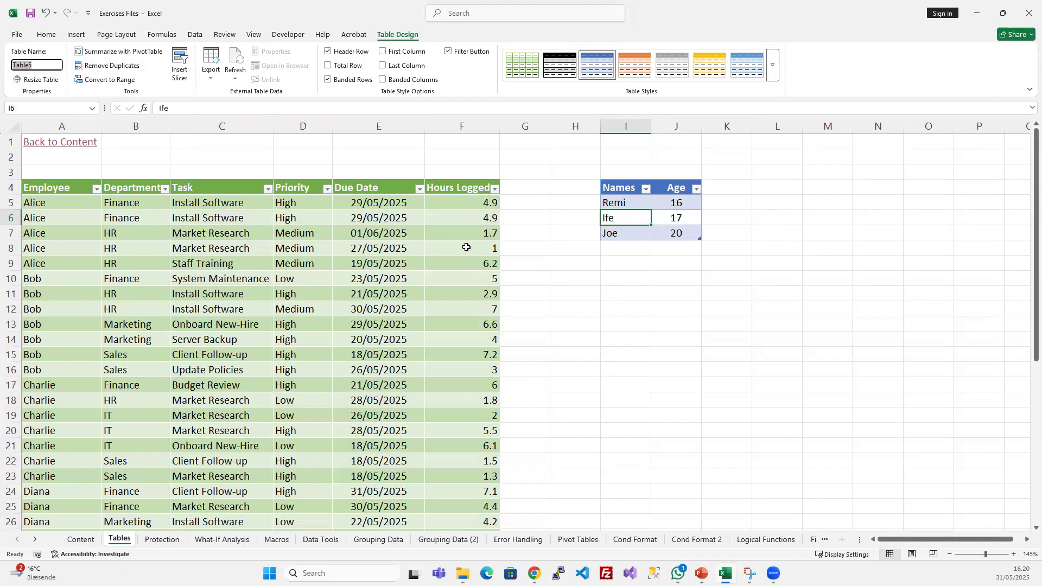
click(363, 220)
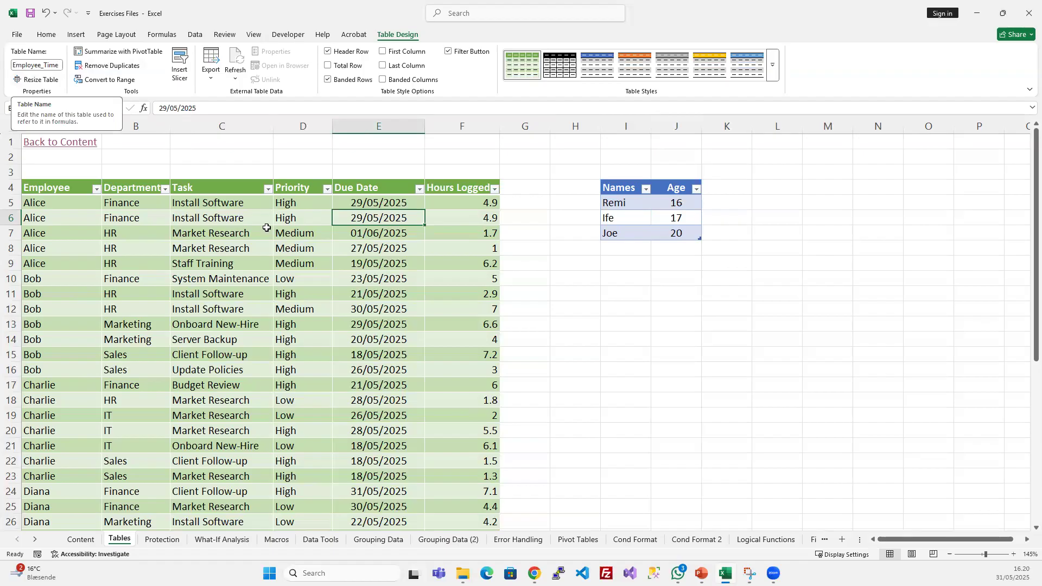
click(257, 248)
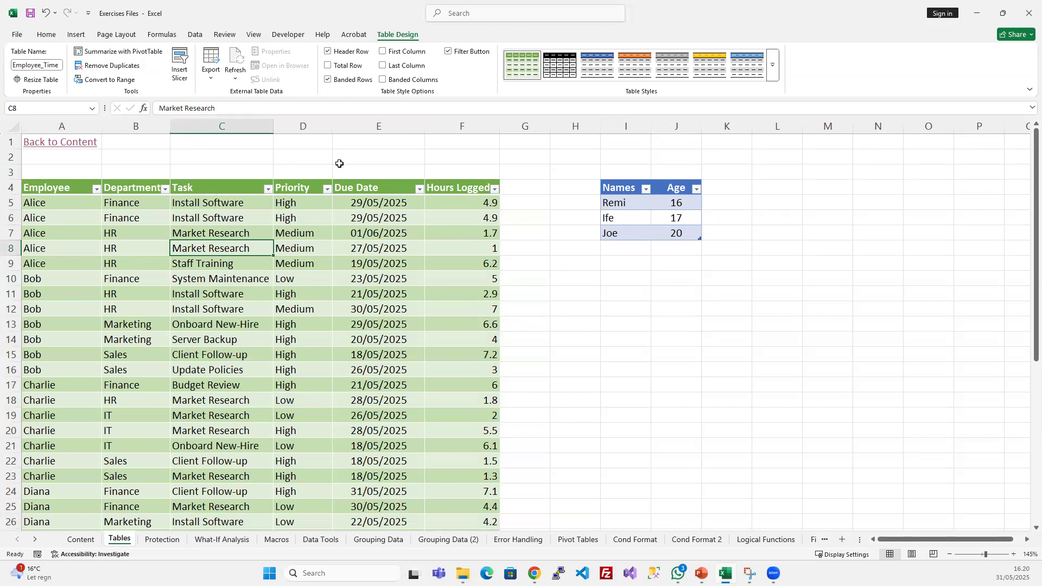
click(51, 63)
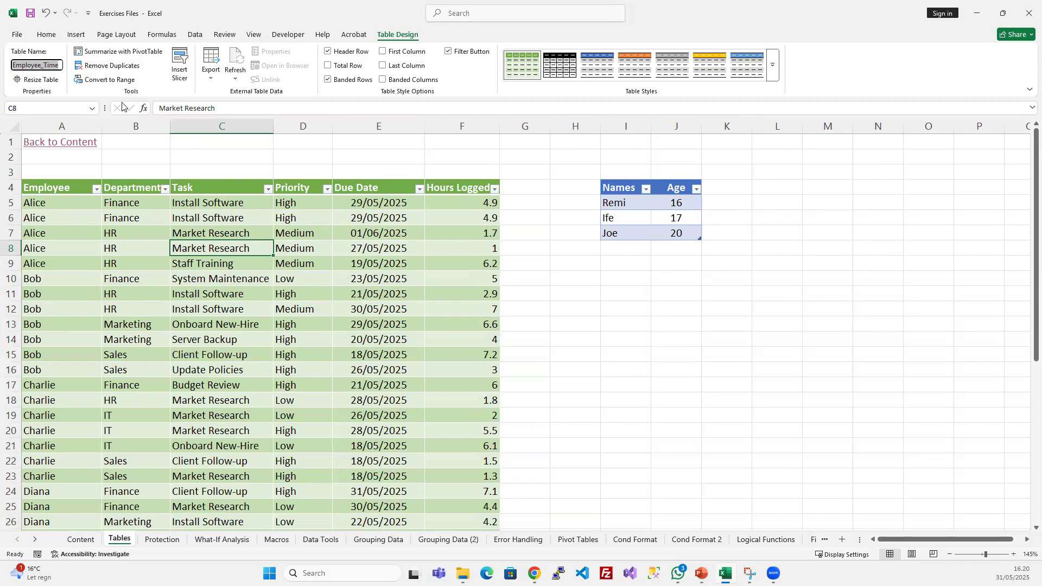
click(369, 245)
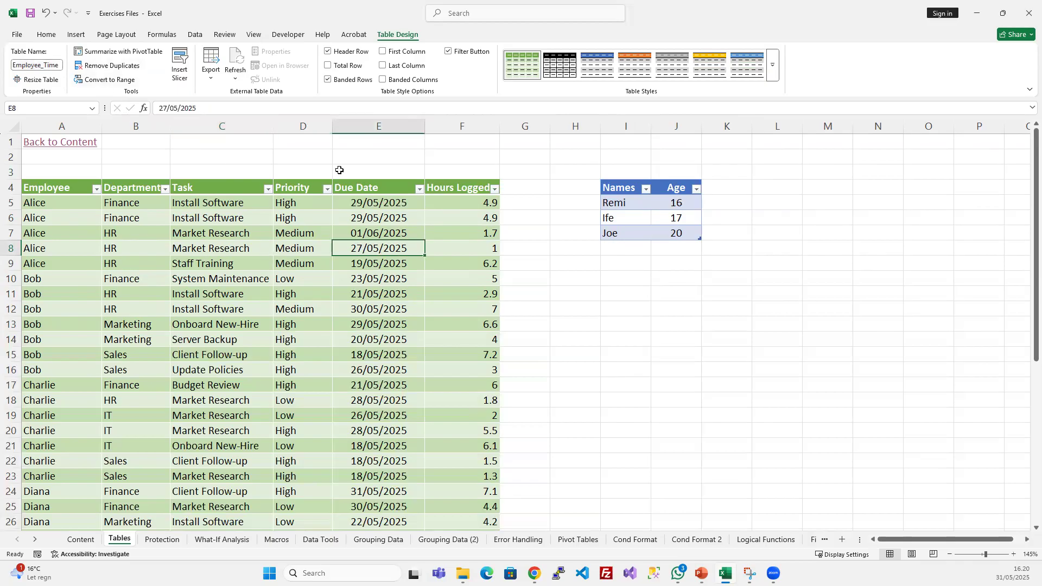
click(632, 220)
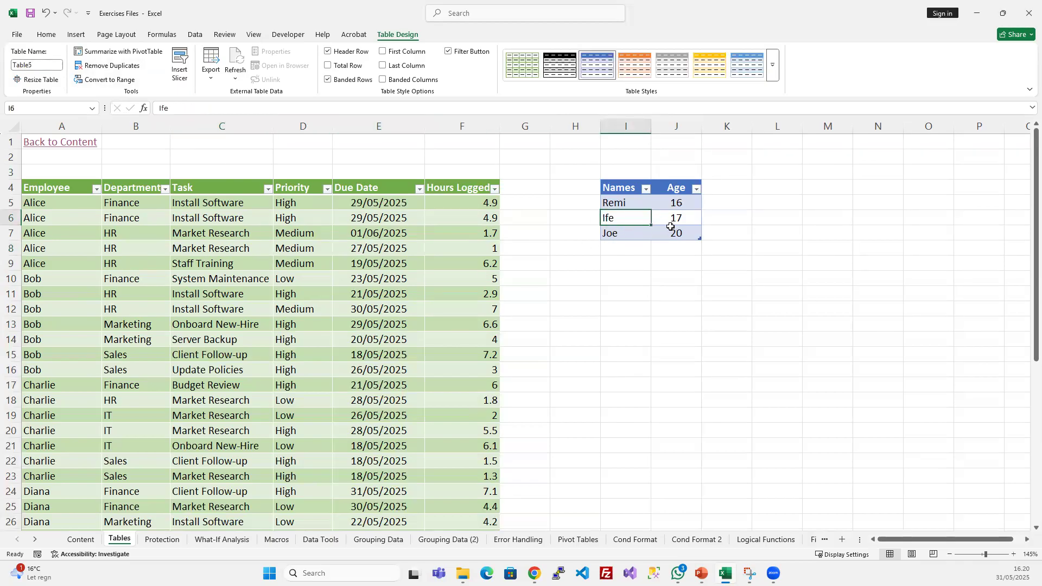
click(691, 232)
click(708, 278)
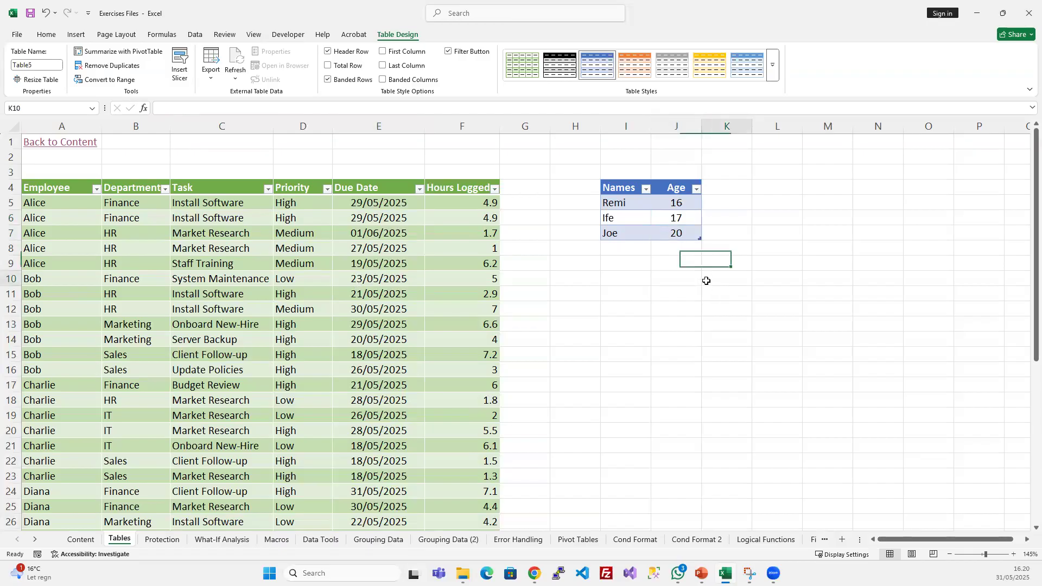
- Rename the Names and Age table as Attendees and check the names of both tables
click(653, 216)
click(38, 66)
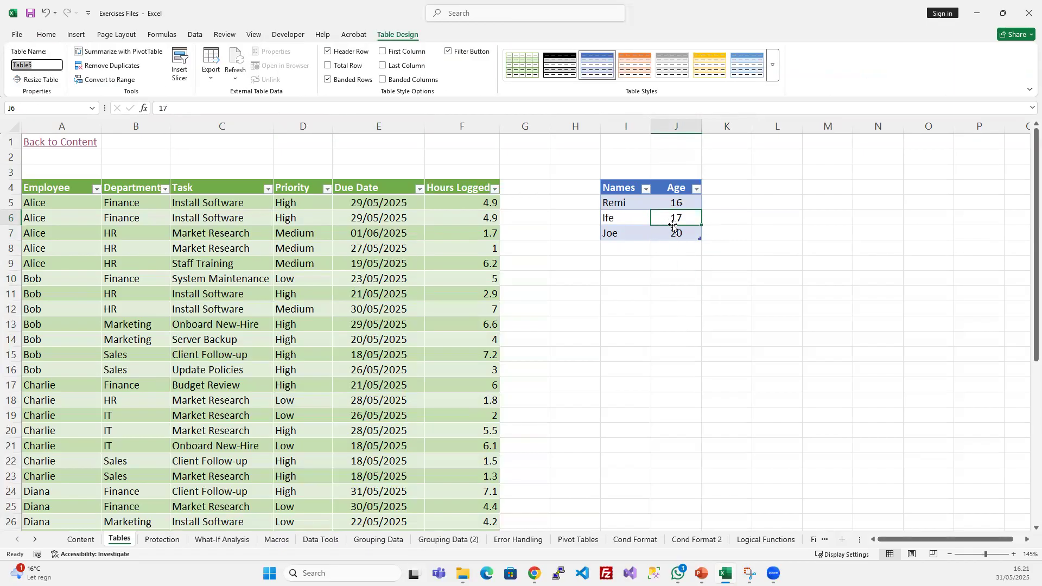
text(Attendees)
key(Return)
click(641, 303)
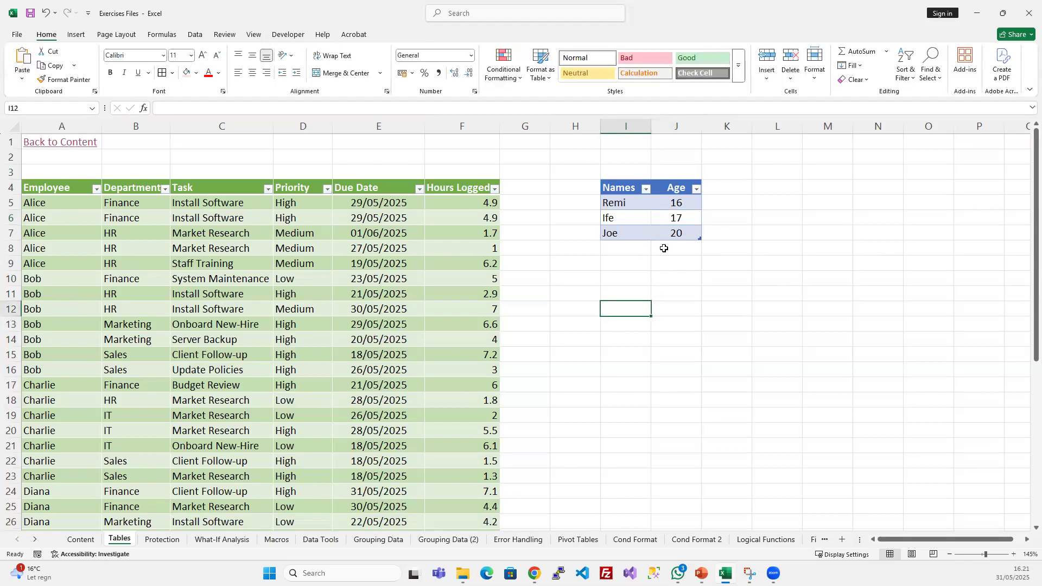
click(668, 221)
click(51, 68)
key(Escape)
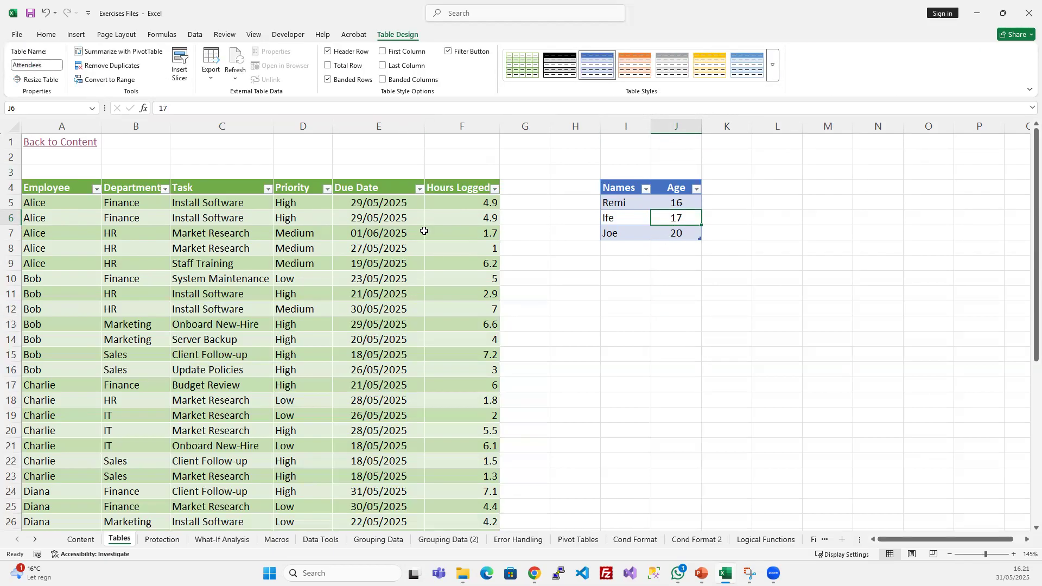
click(366, 233)
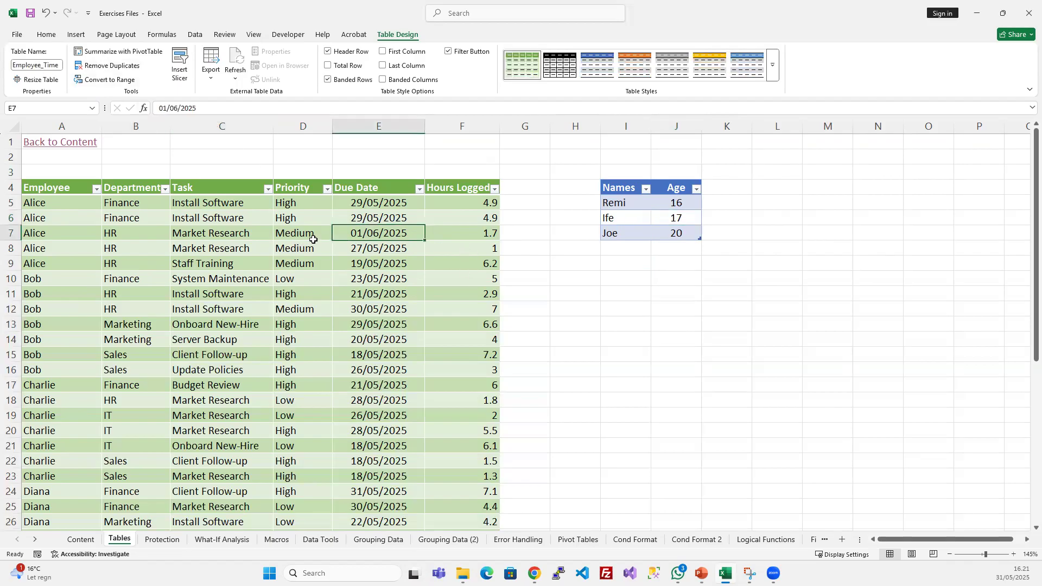
- Try a Light style with a black header and a blue banded Medium style on the Attendees table
click(665, 214)
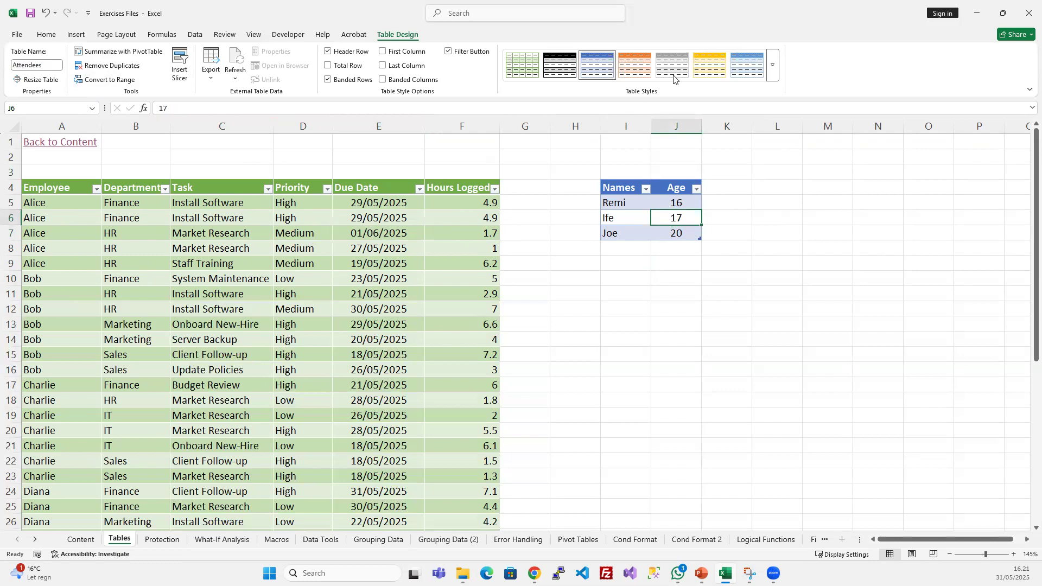
click(773, 65)
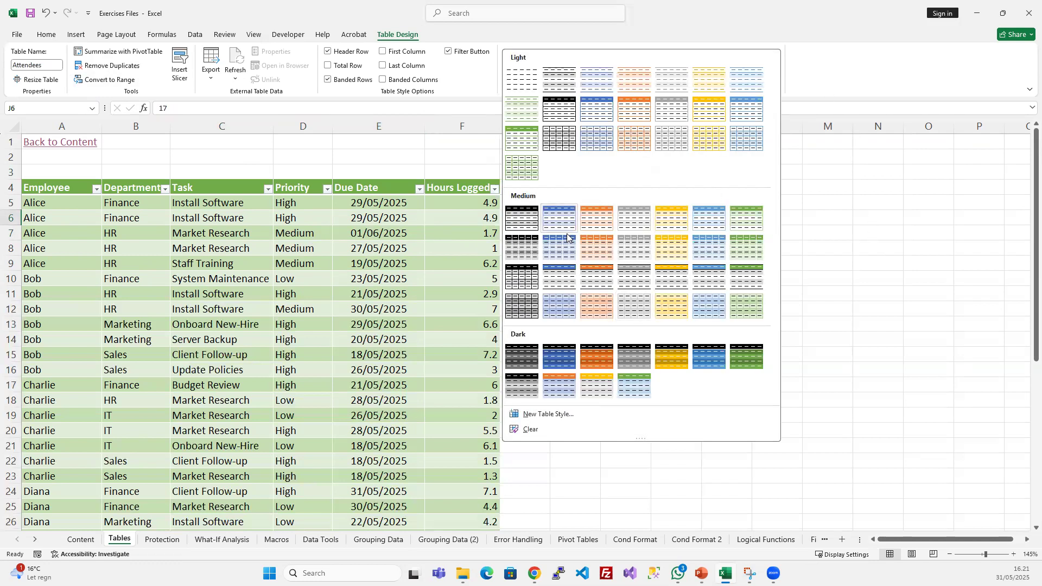
click(554, 131)
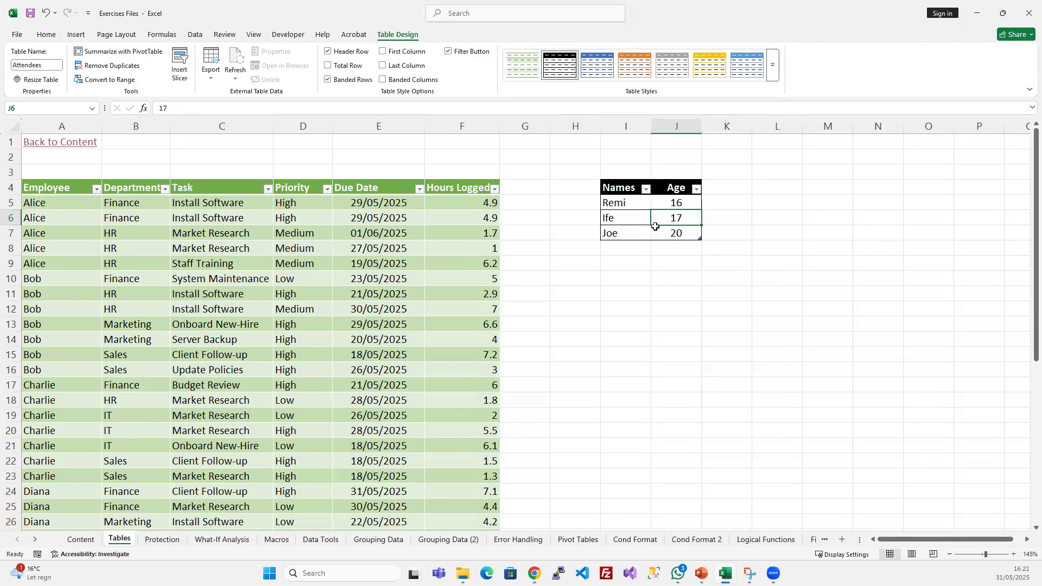
click(773, 65)
click(564, 218)
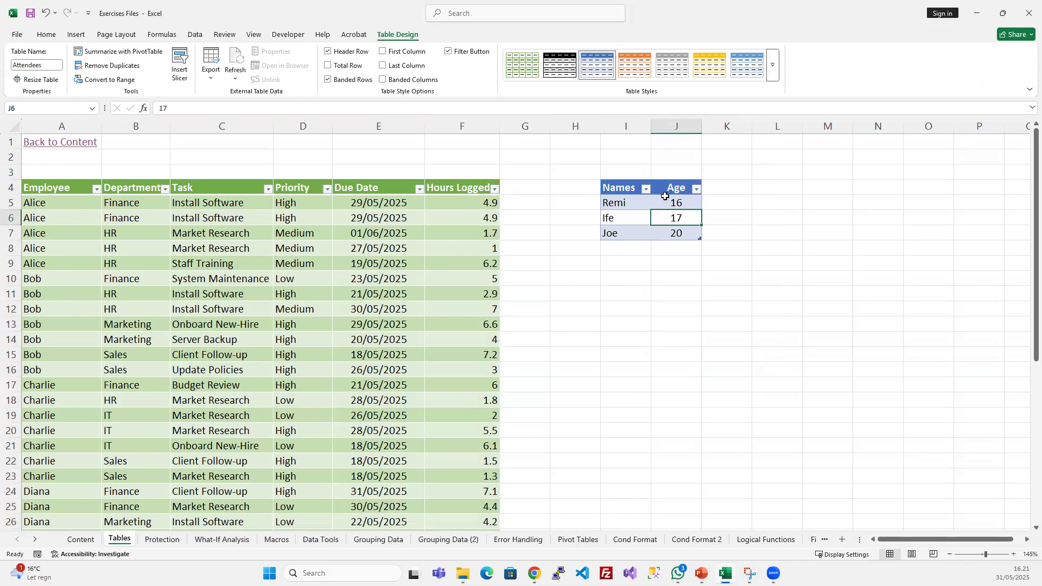
- Apply the black-and-grey gridded style from the last row of the Medium group to the Attendees table
click(774, 80)
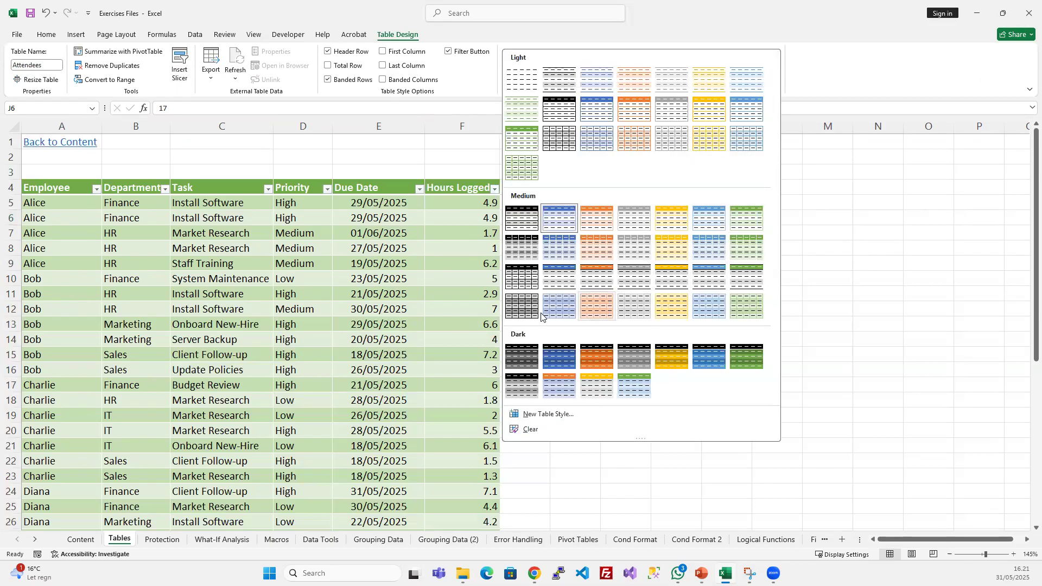
click(522, 307)
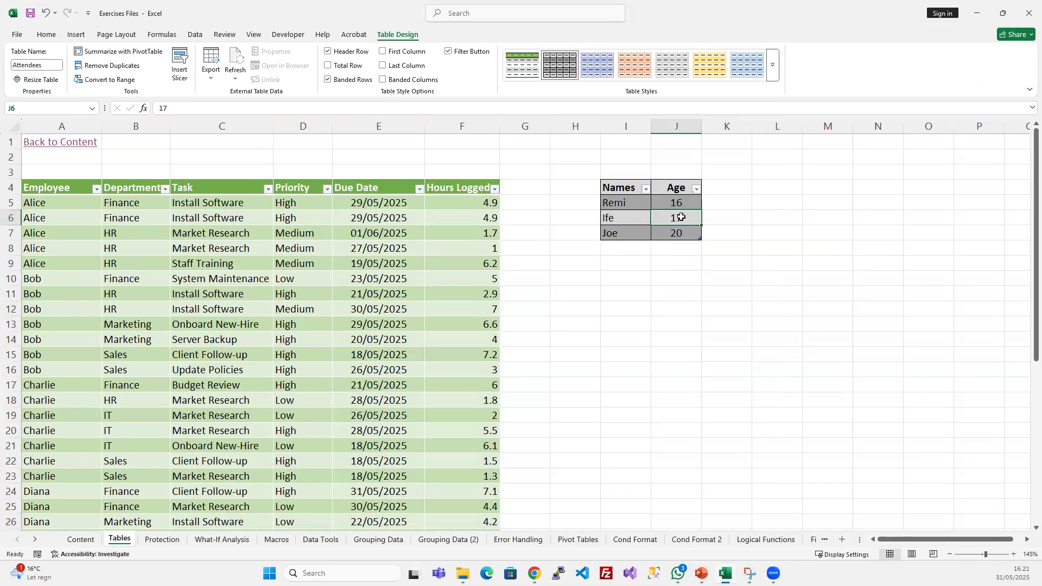
- Try the Attendees table without its header row and with first and last column emphasis, restoring each option
click(328, 51)
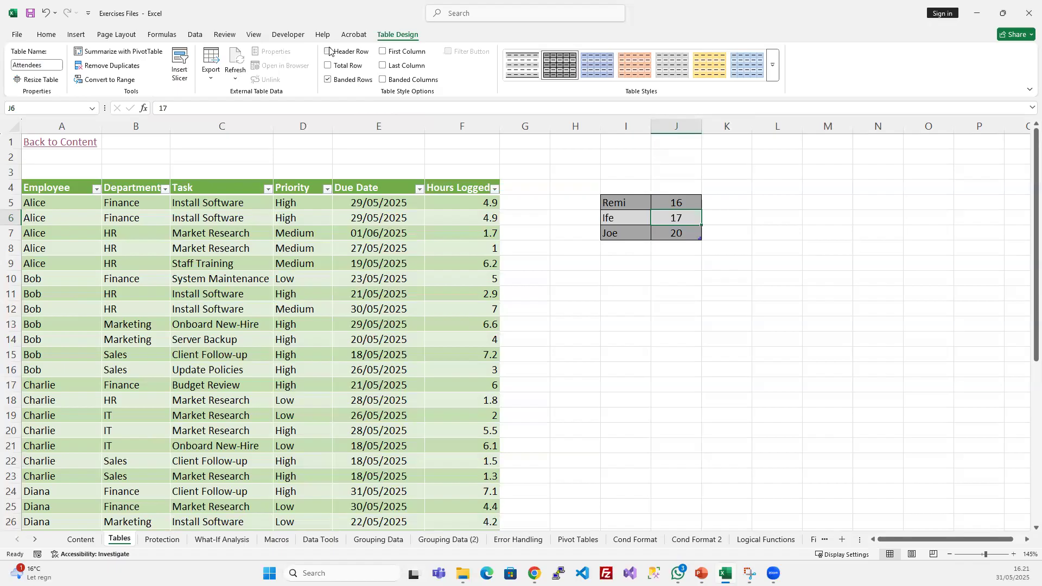
click(328, 51)
click(383, 52)
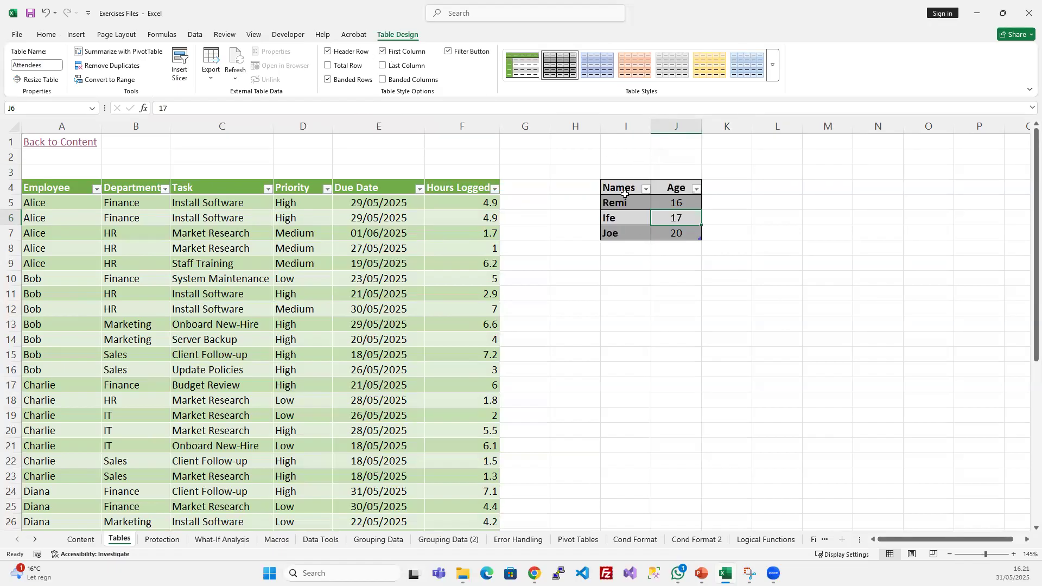
click(382, 52)
click(383, 66)
click(384, 66)
- Try banded columns on the Attendees table, restore that option, and turn off banded rows
drag(615, 203, 678, 203)
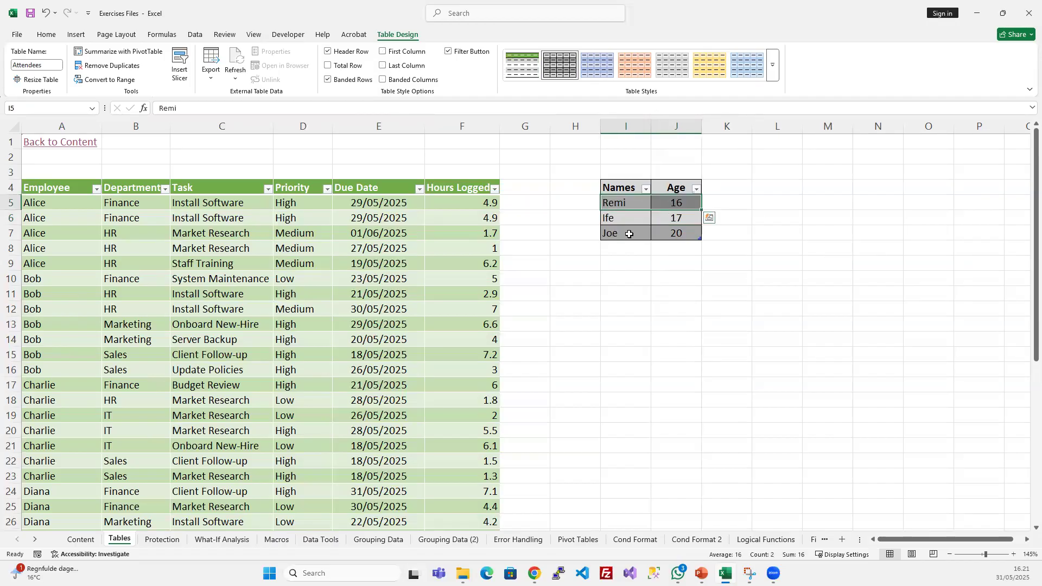
drag(628, 233, 673, 234)
click(384, 79)
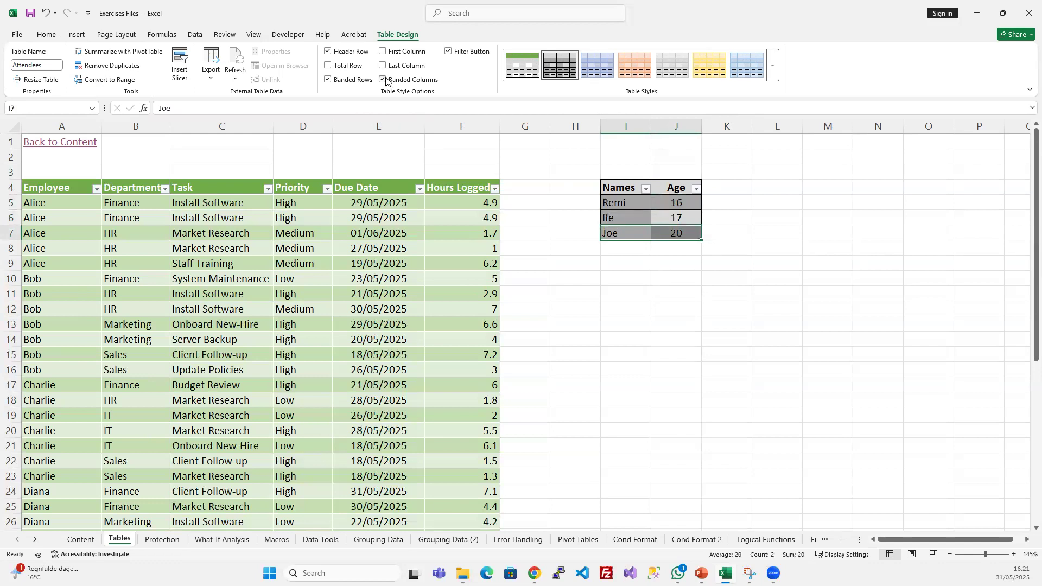
click(383, 80)
click(329, 79)
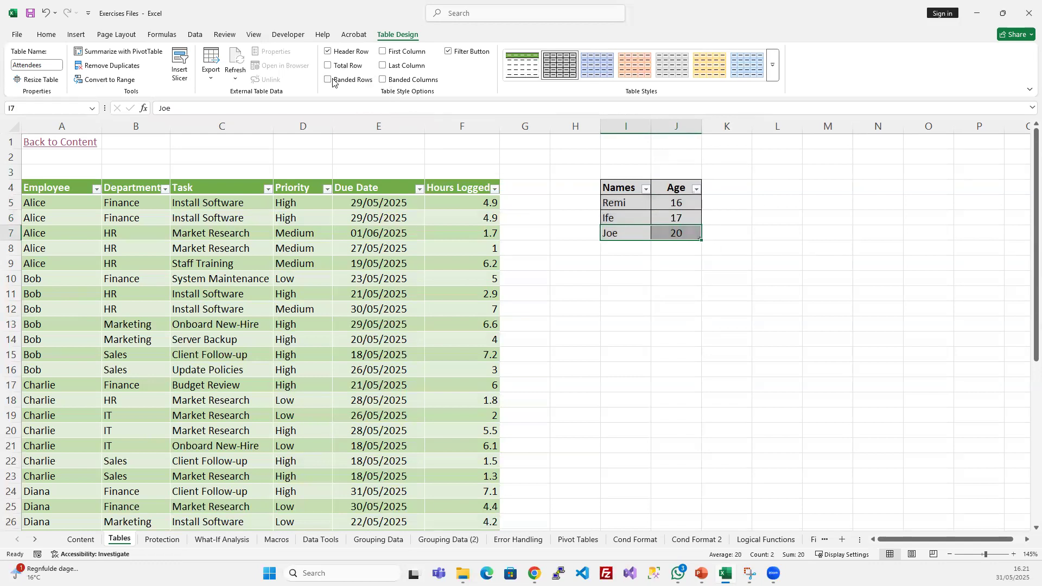
- Turn banded rows back on for the Attendees table
click(837, 309)
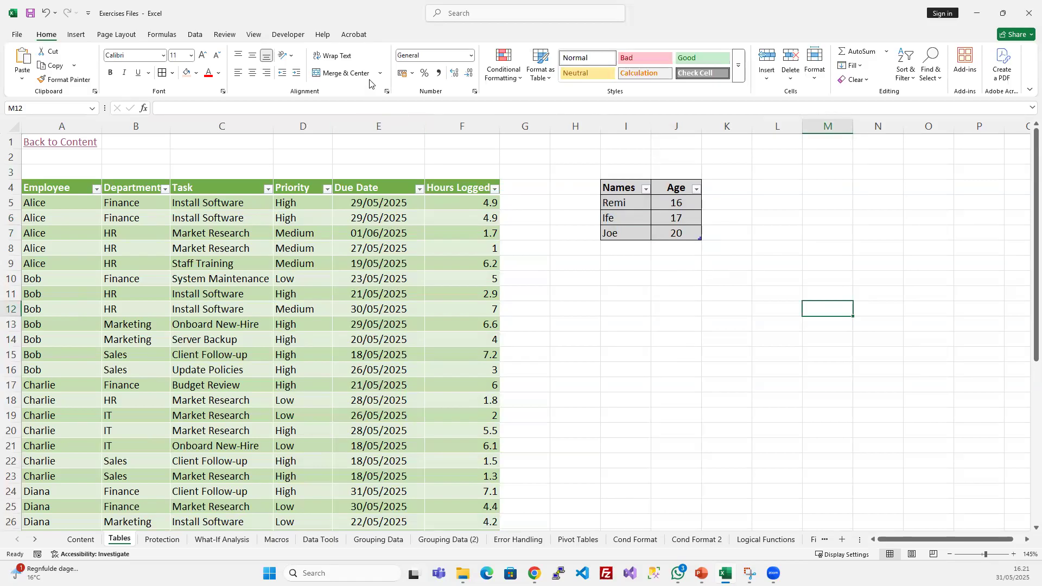
click(655, 218)
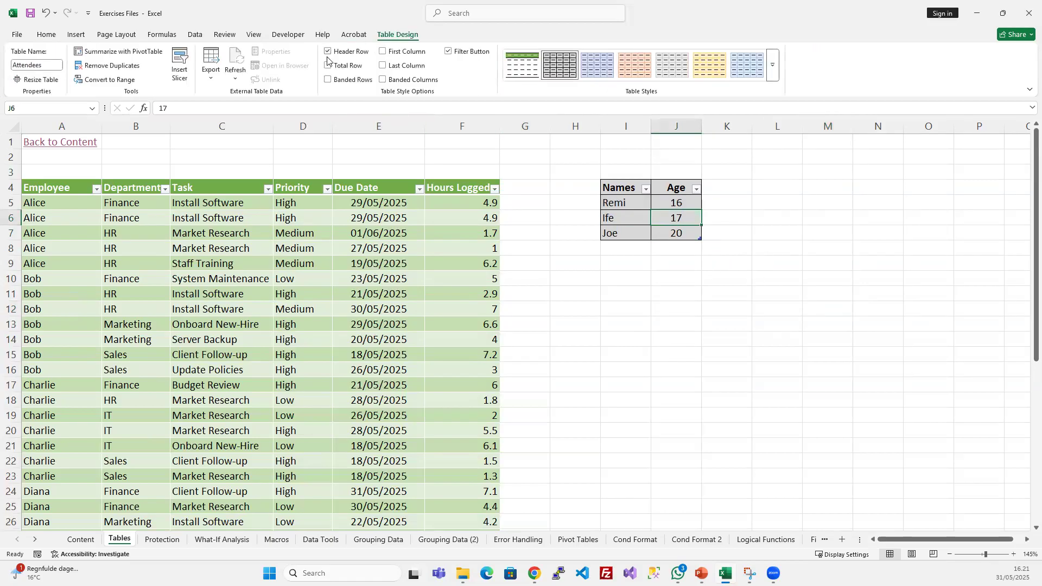
click(329, 79)
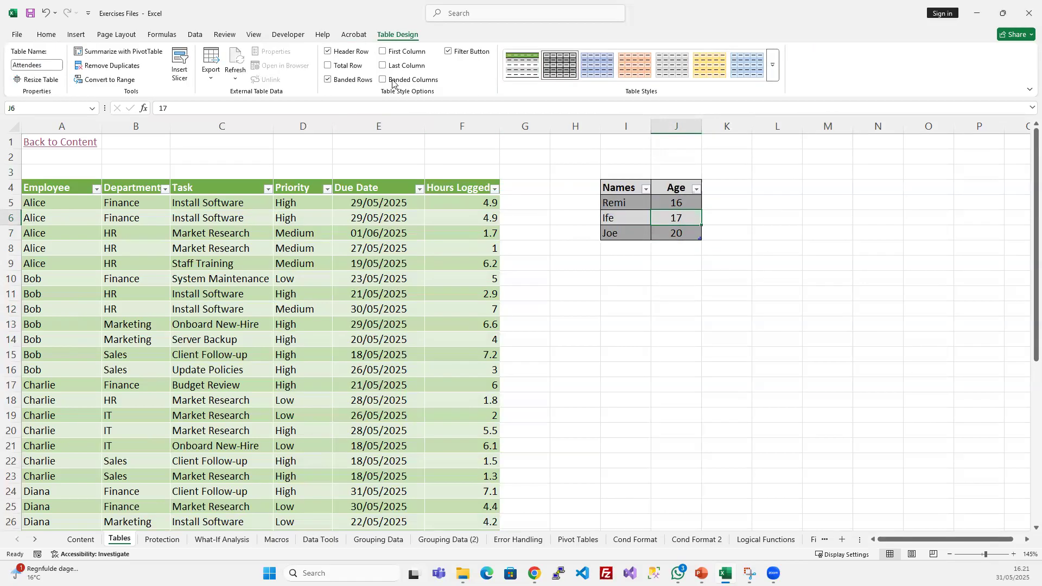
click(774, 307)
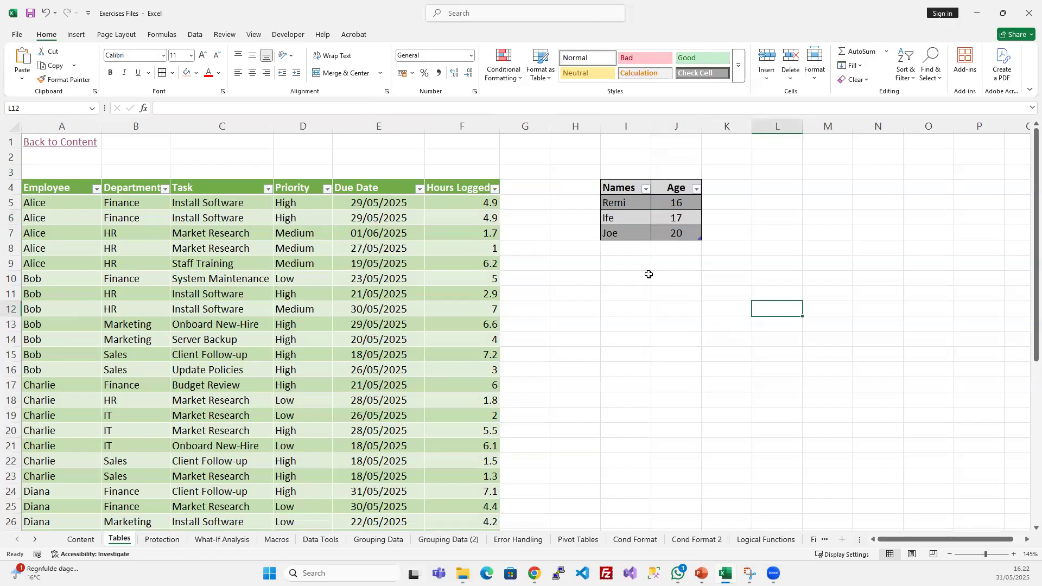
click(653, 337)
click(631, 202)
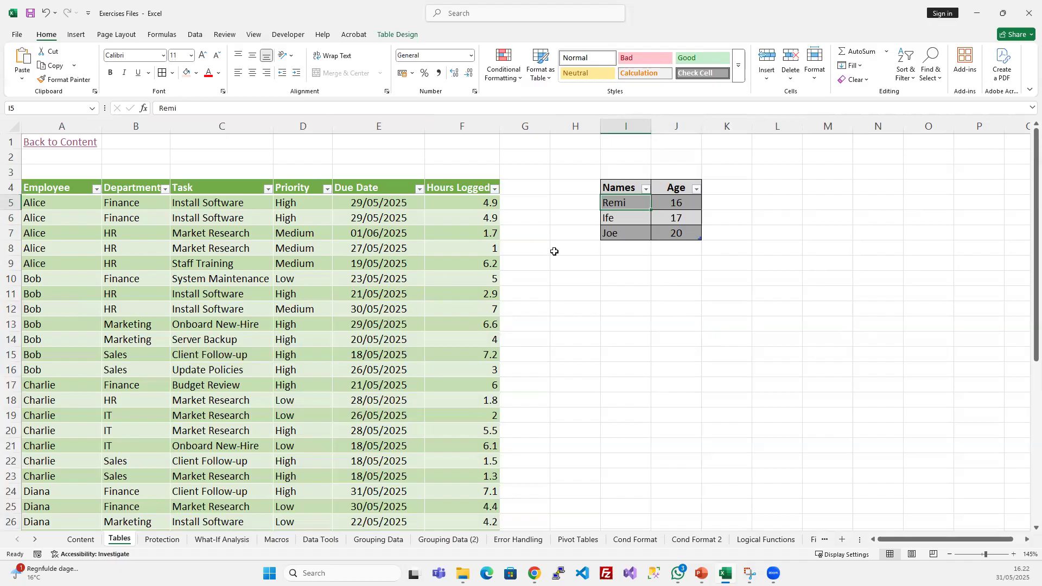
click(347, 247)
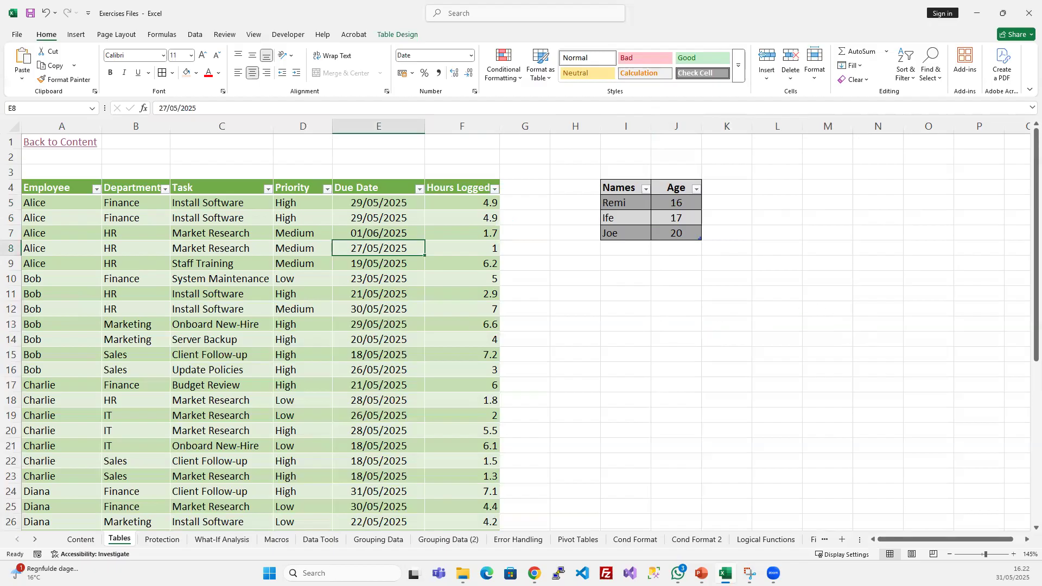
click(630, 337)
click(326, 292)
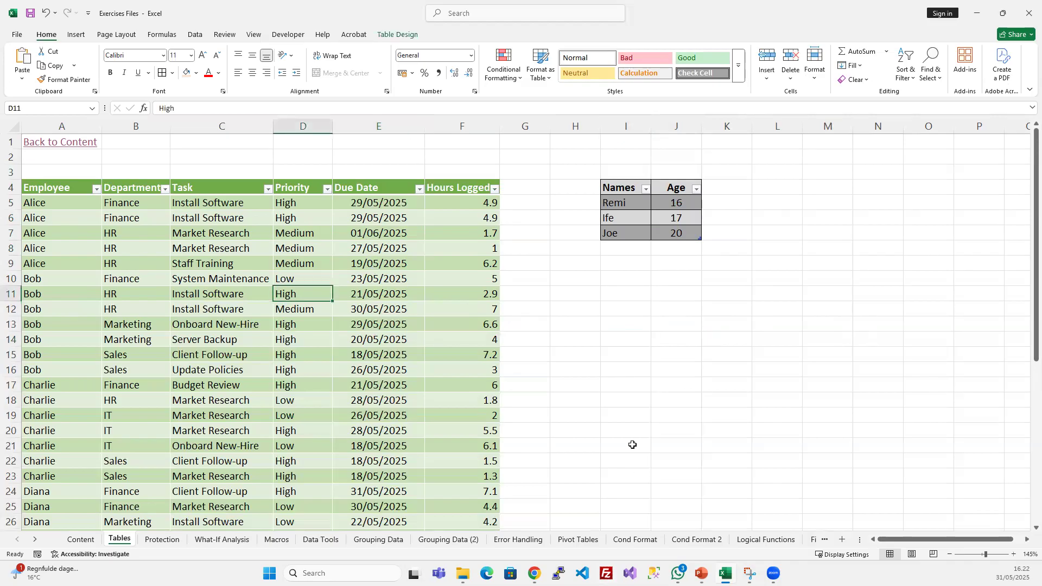
- Switch to the PowerPoint slide show to review the Using Tables for Data Management slide, and return to the Excel workbook
mouse_move(701, 573)
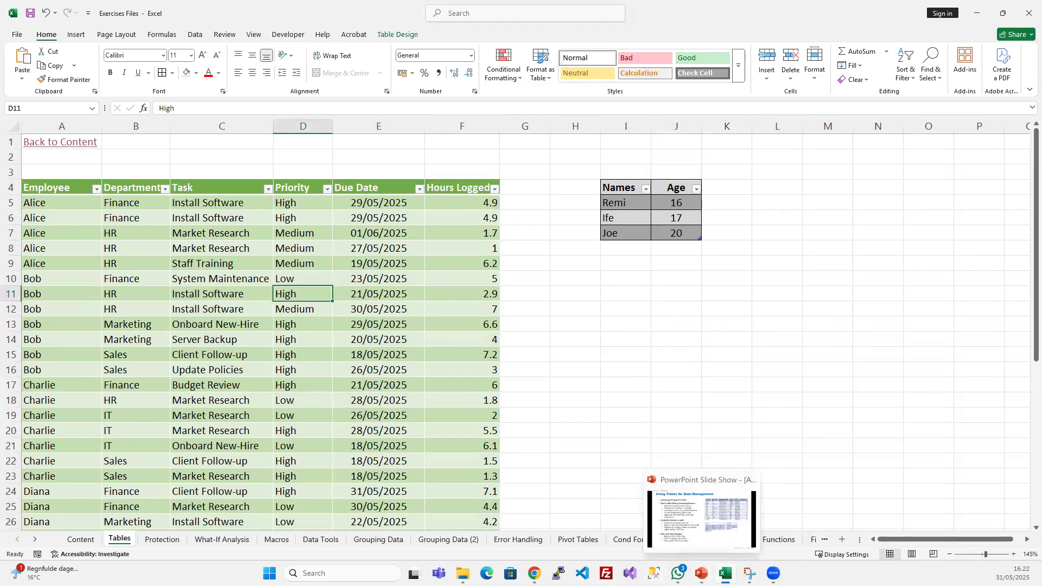
click(701, 518)
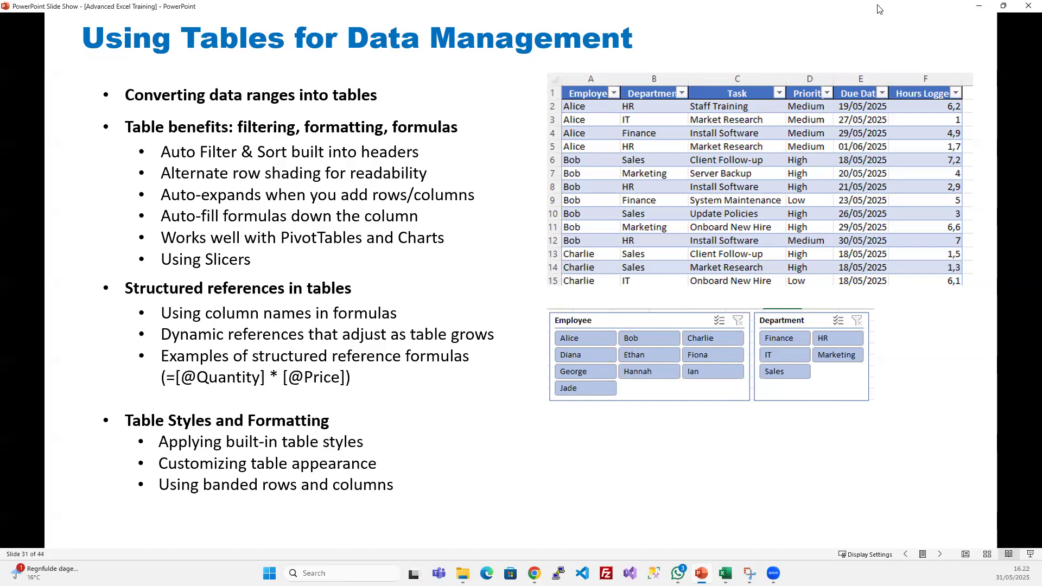
click(979, 7)
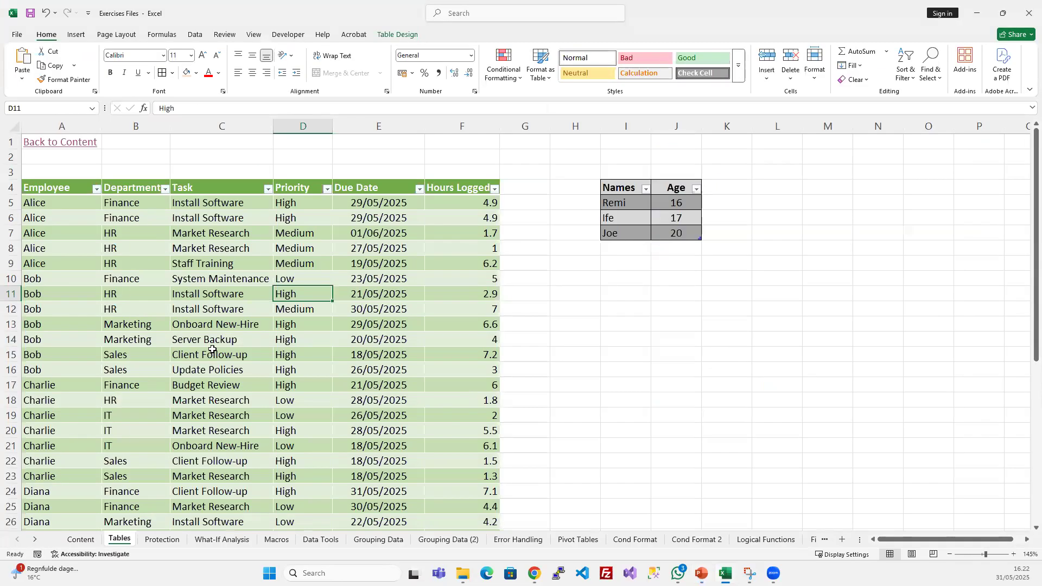
click(217, 279)
drag(628, 126, 702, 106)
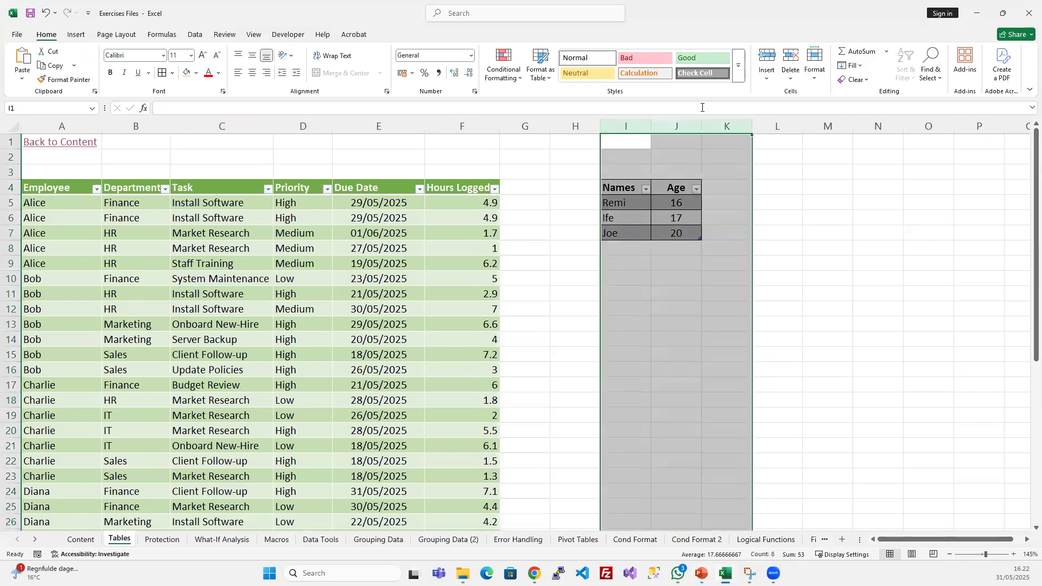
click(624, 336)
- Examine the Employee_Time table's design options and its extent from the header row to its last row and column
click(413, 294)
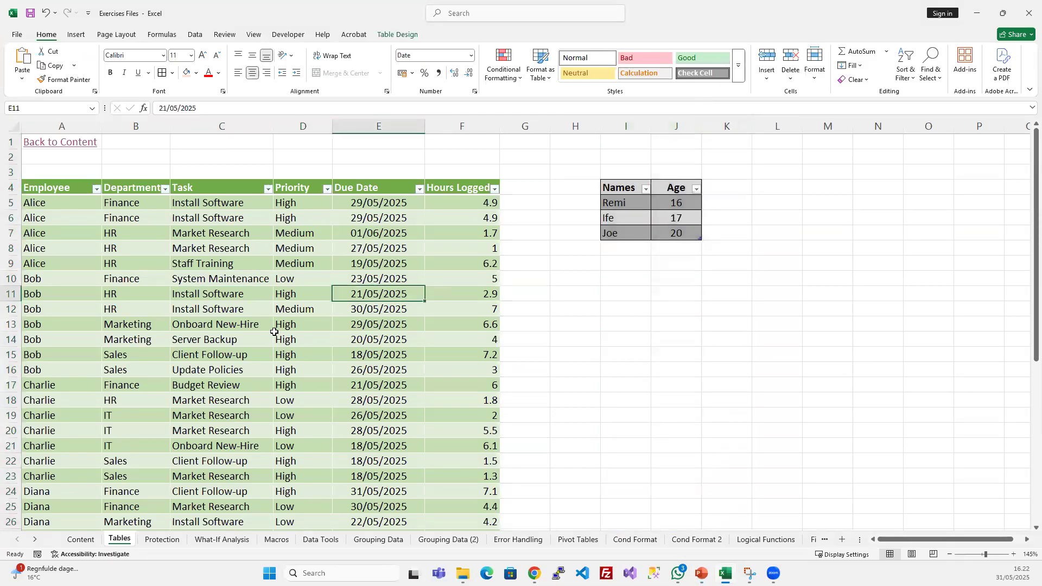
click(386, 33)
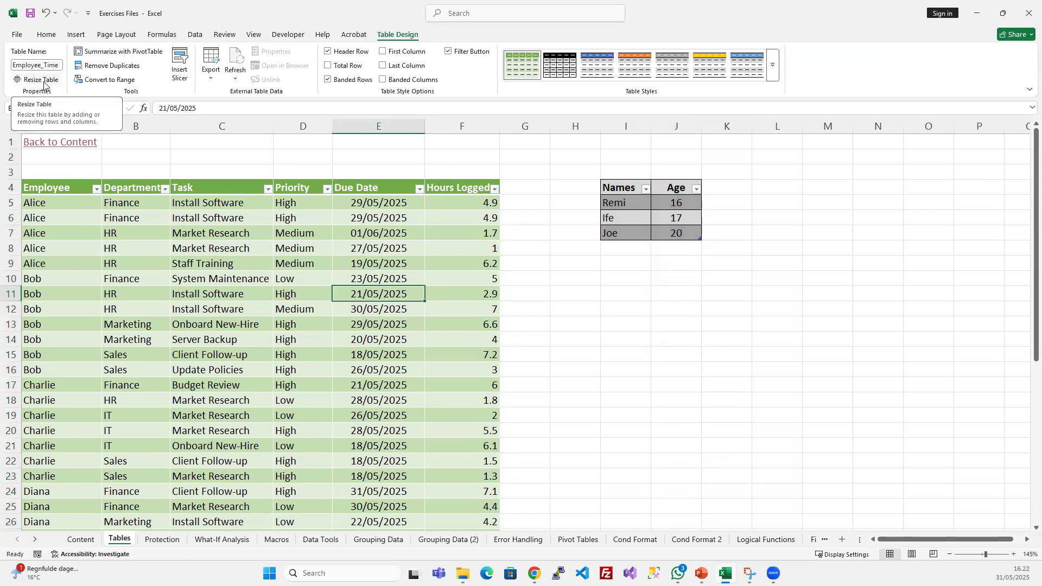
click(515, 232)
click(467, 188)
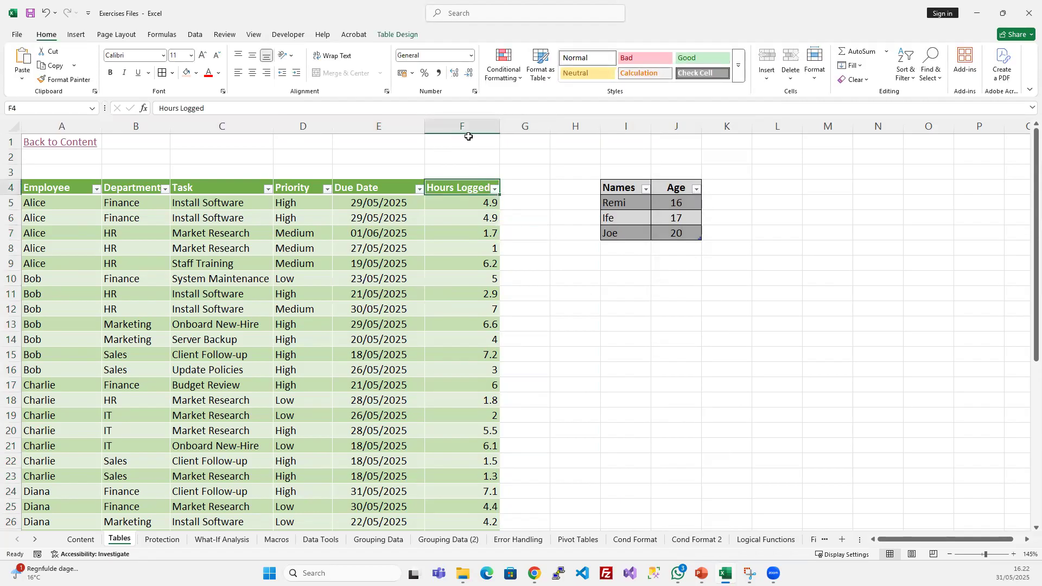
click(44, 188)
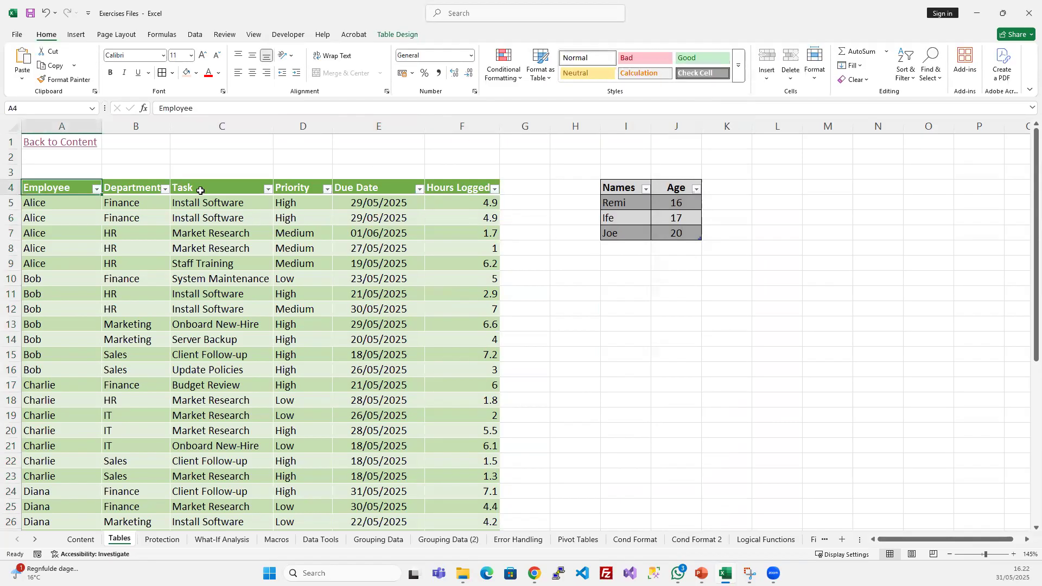
scroll(429, 304, down, 8)
scroll(428, 305, up, 2)
click(448, 496)
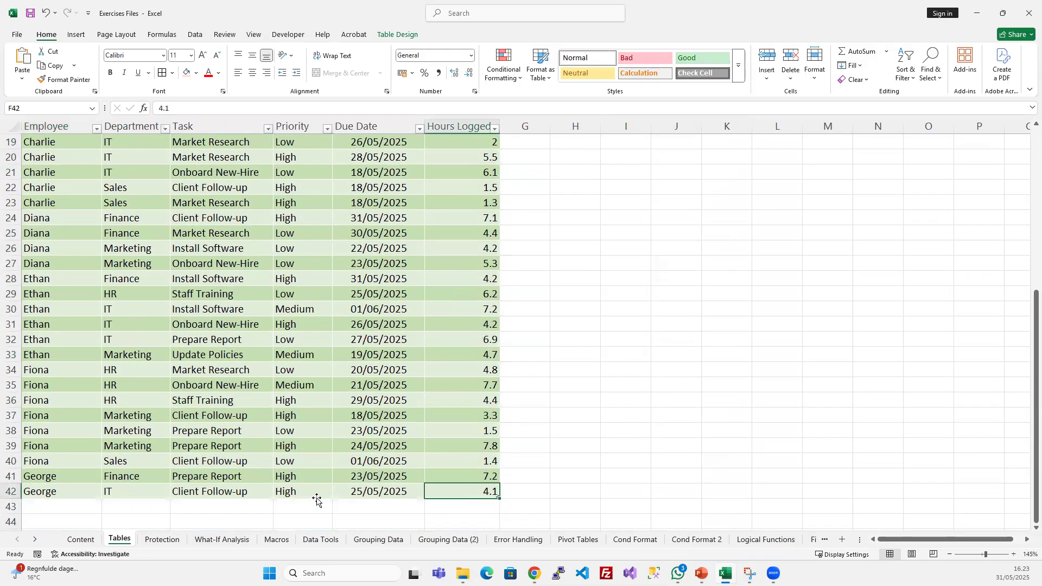
scroll(232, 272, up, 4)
scroll(232, 272, up, 2)
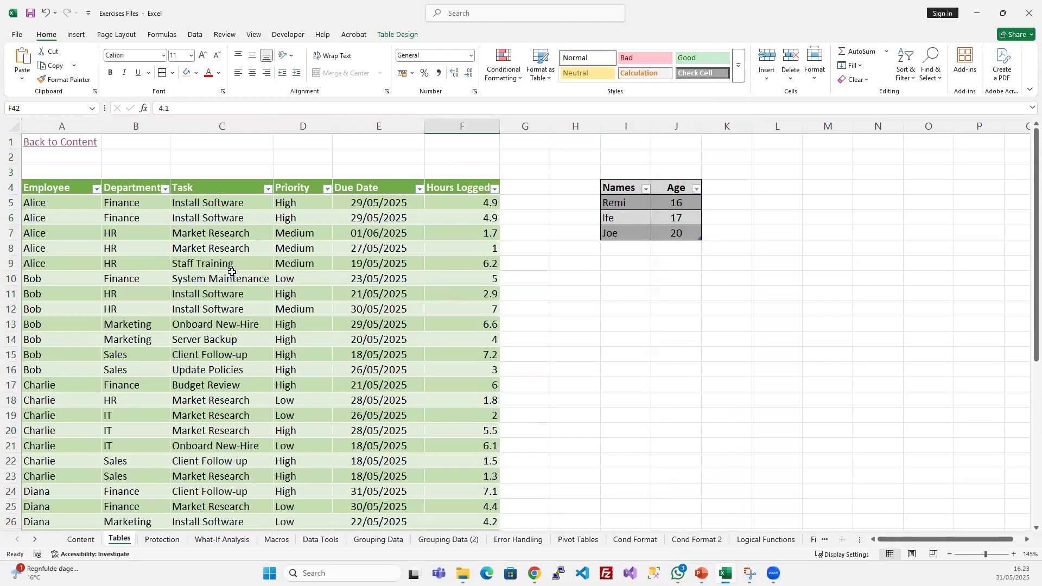
click(218, 228)
scroll(463, 304, down, 10)
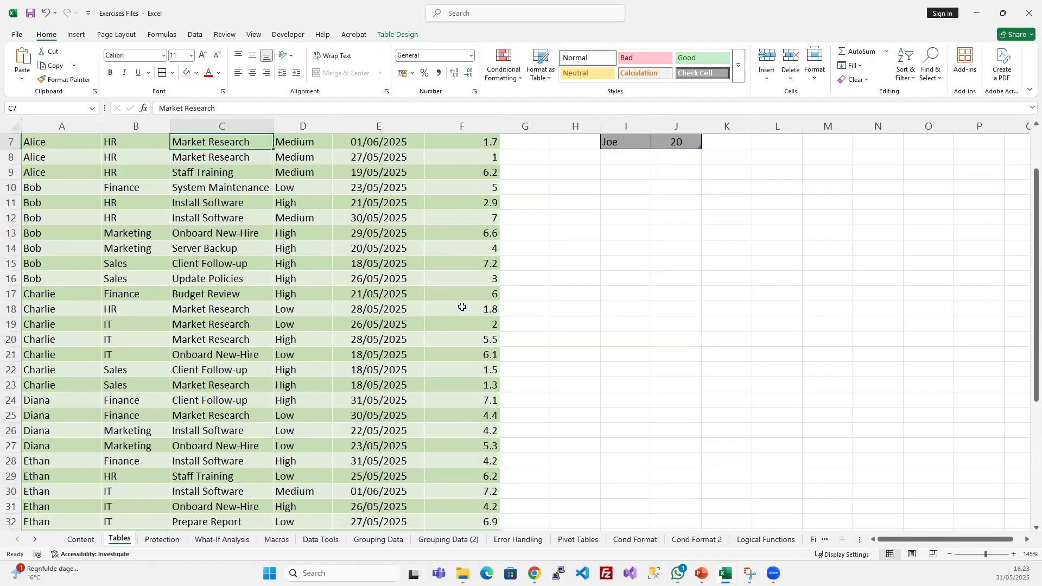
scroll(485, 312, up, 2)
scroll(484, 312, up, 8)
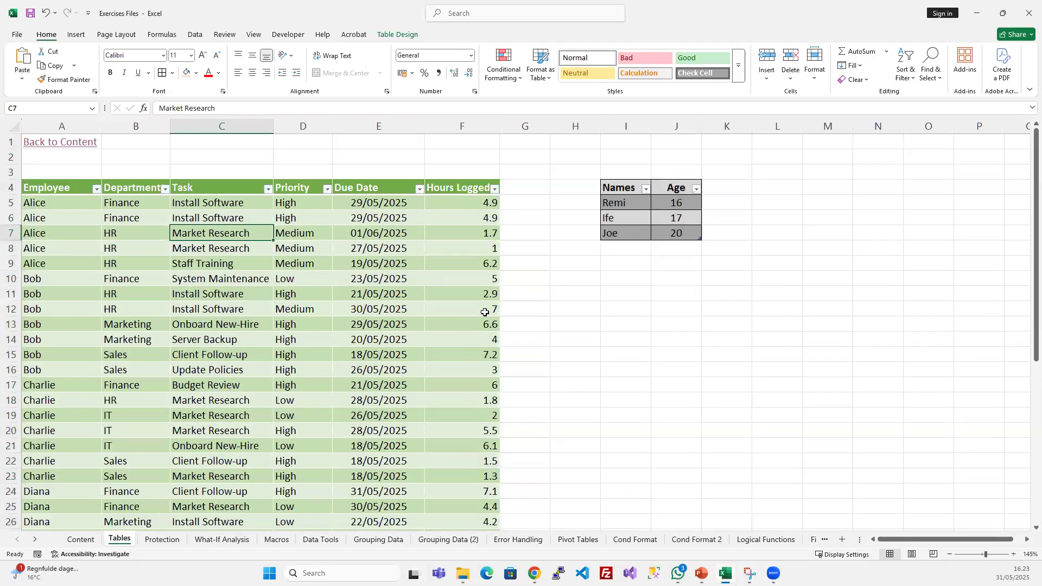
- Insert four blank columns between the Employee_Time table and the Attendees table
click(525, 184)
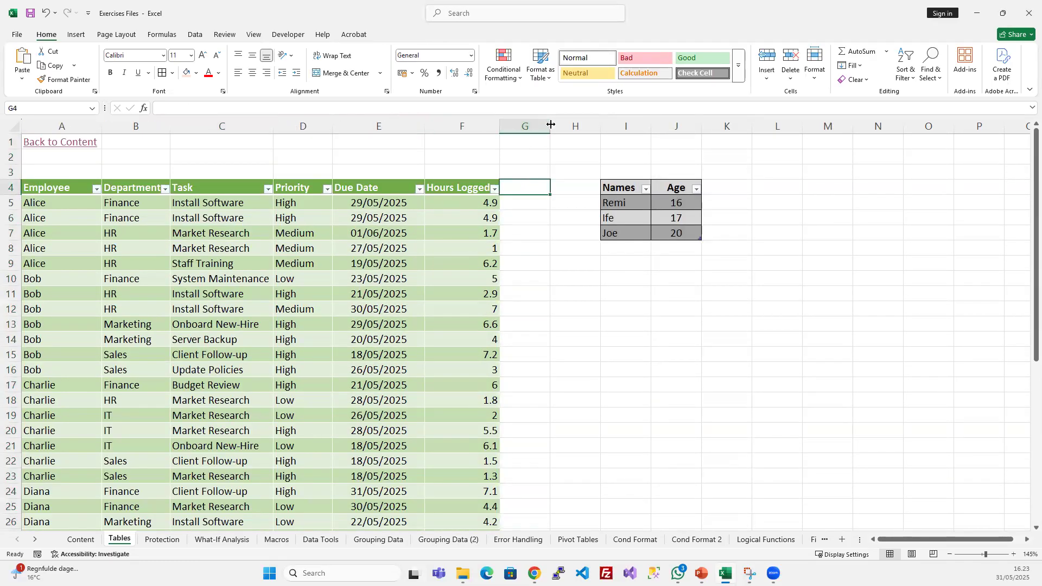
drag(534, 120, 575, 122)
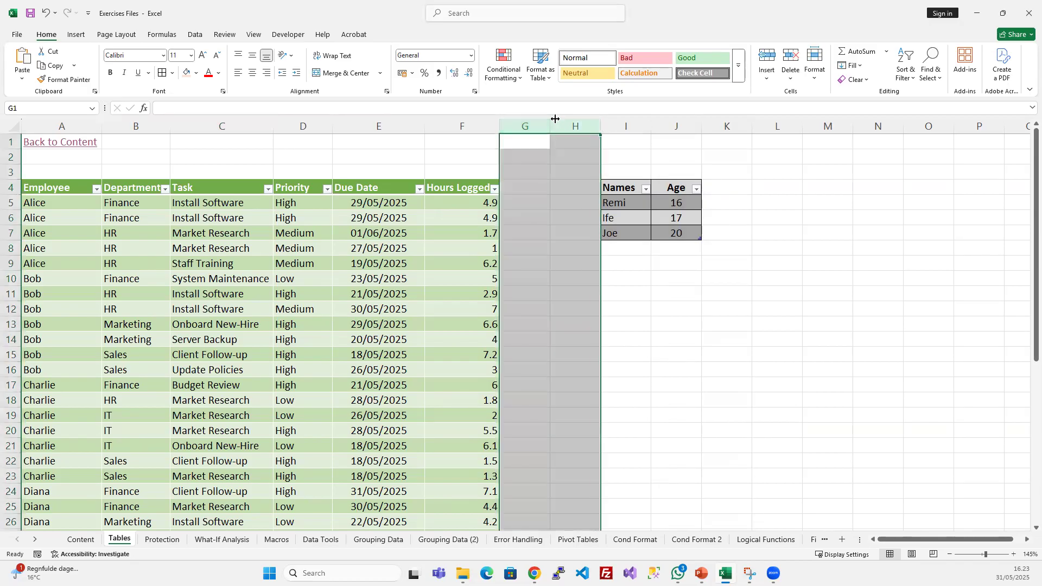
key(ctrl+shift+plus)
key(ctrl+shift+plus)
click(568, 214)
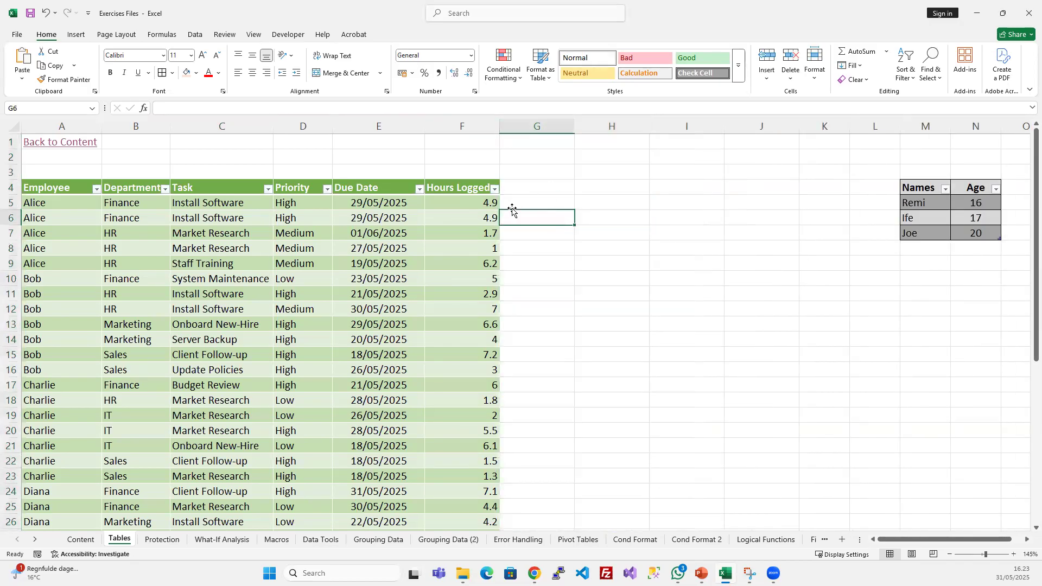
- Check the Employee_Time table's data range in the Resize Table dialog against its last row, and cancel without resizing
scroll(435, 342, down, 10)
scroll(431, 345, up, 10)
click(370, 261)
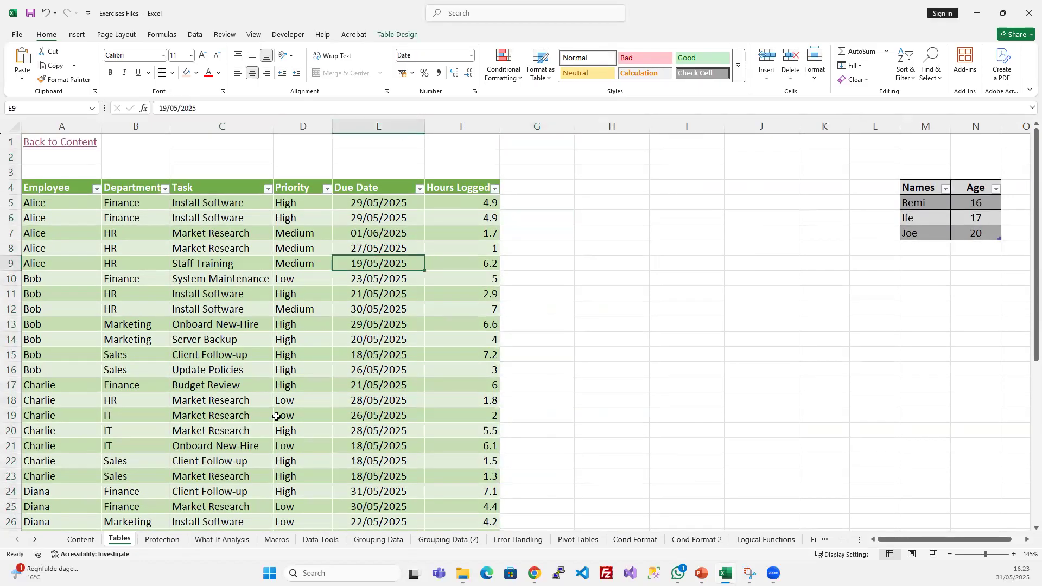
click(398, 34)
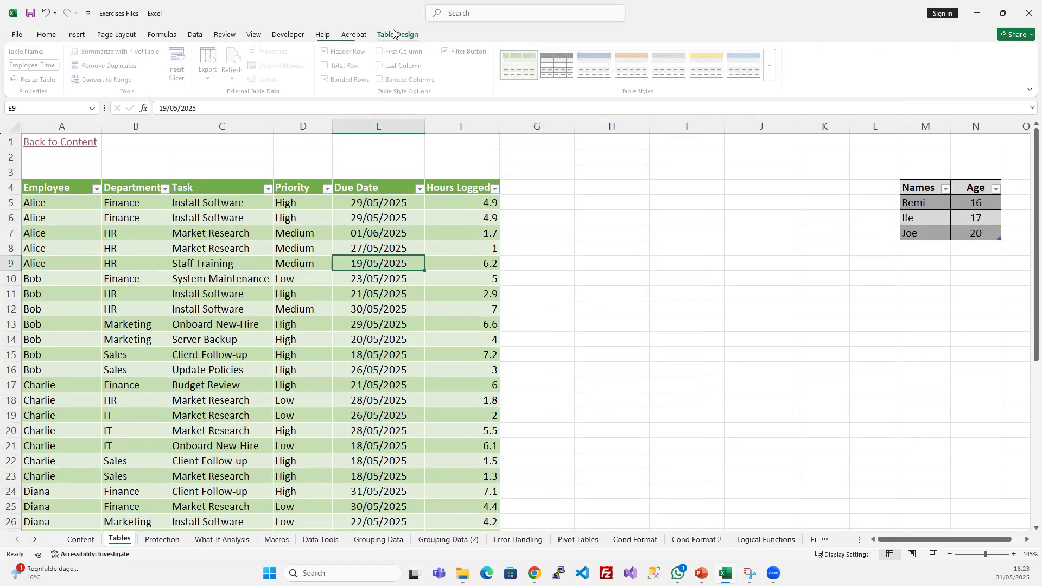
click(39, 81)
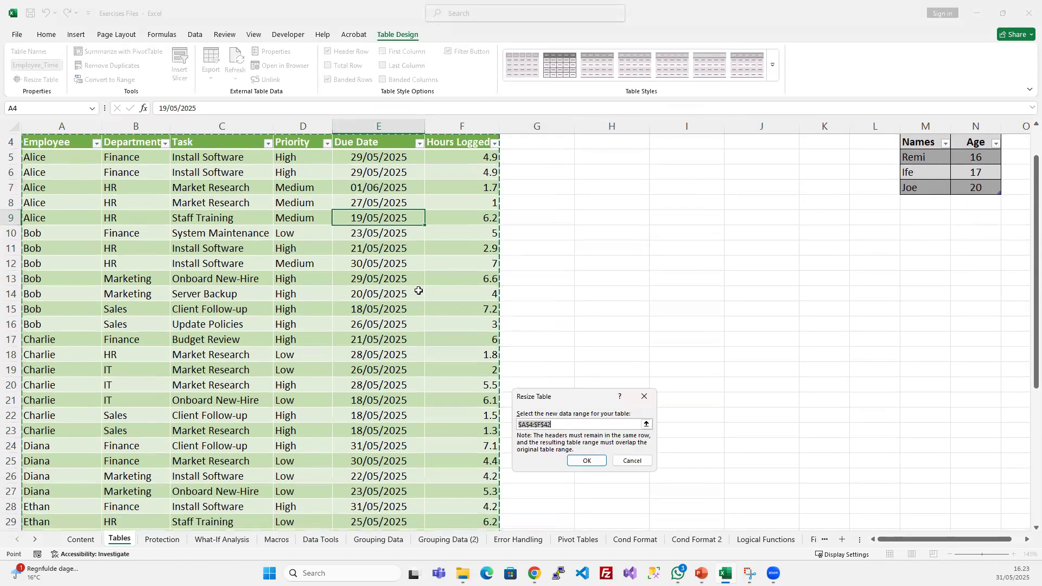
drag(577, 390, 561, 214)
click(507, 251)
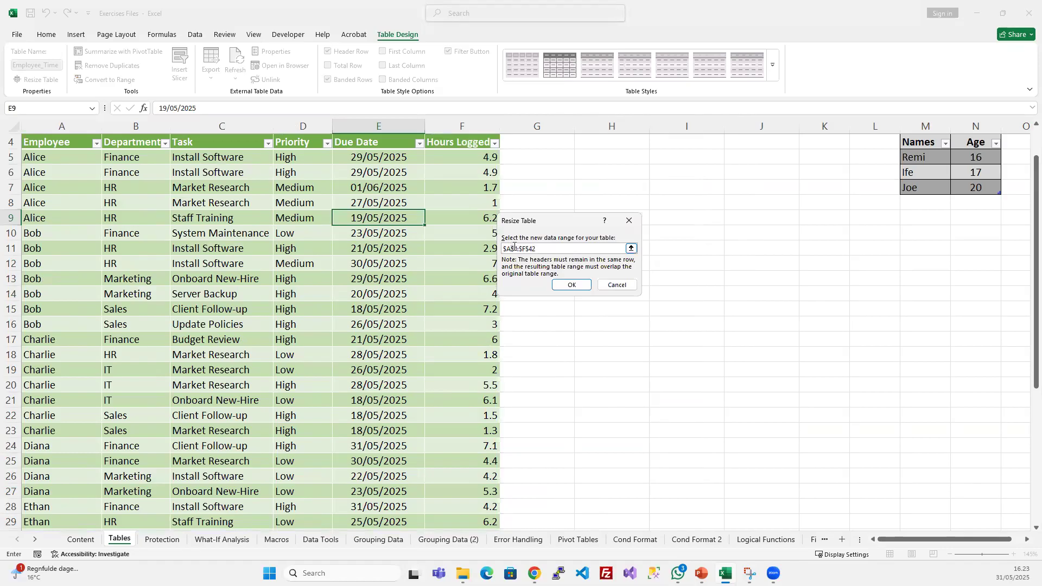
scroll(82, 200, up, 1)
scroll(10, 185, down, 1)
drag(520, 248, 545, 245)
scroll(443, 355, down, 5)
scroll(444, 356, down, 3)
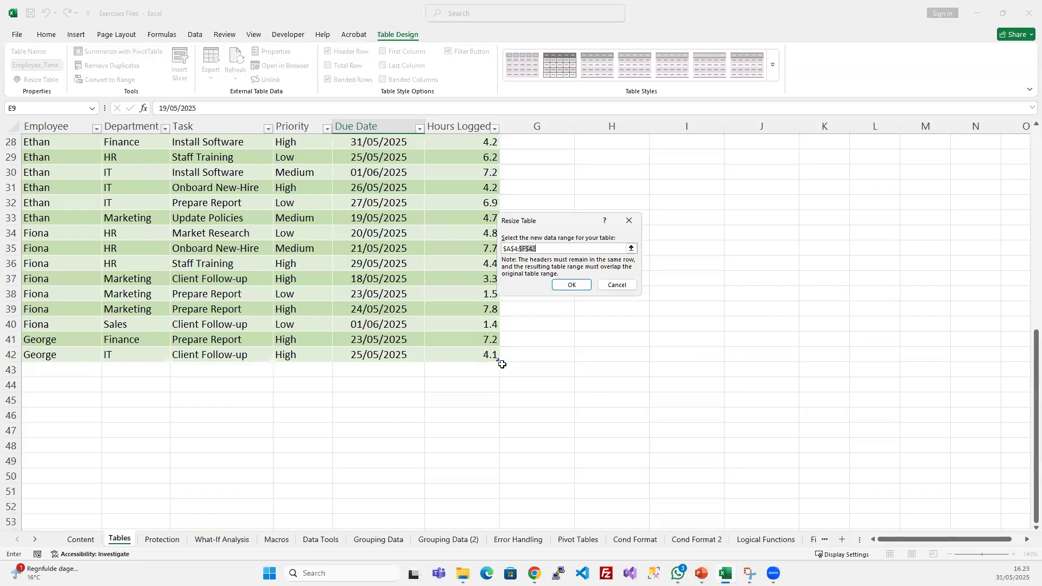
click(625, 286)
- Extend the Employee_Time table down to row 50 using its corner handle
scroll(494, 380, up, 3)
scroll(505, 394, down, 6)
scroll(489, 353, up, 3)
scroll(480, 338, up, 3)
scroll(487, 368, down, 4)
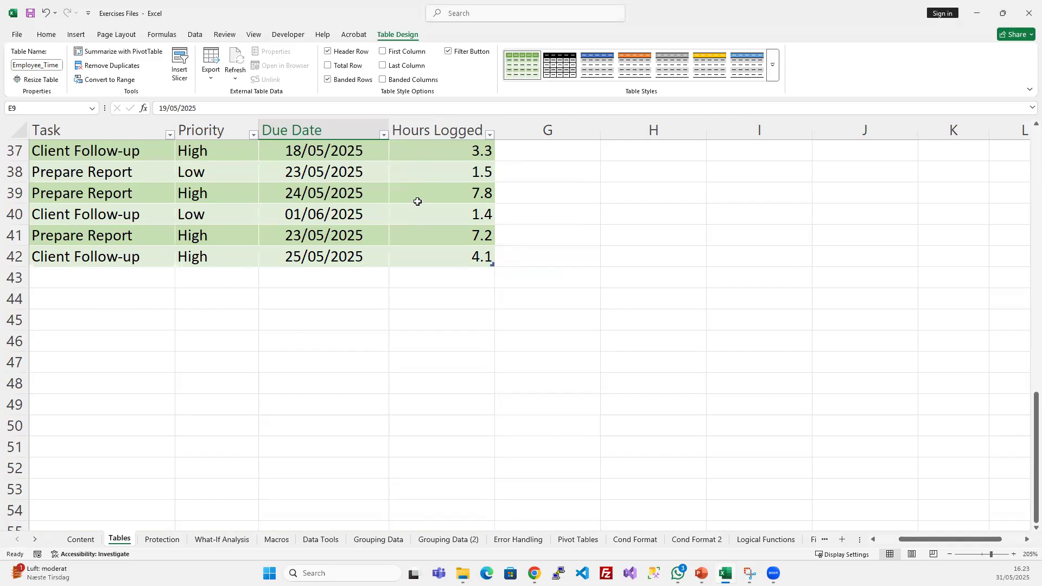
scroll(430, 231, up, 1)
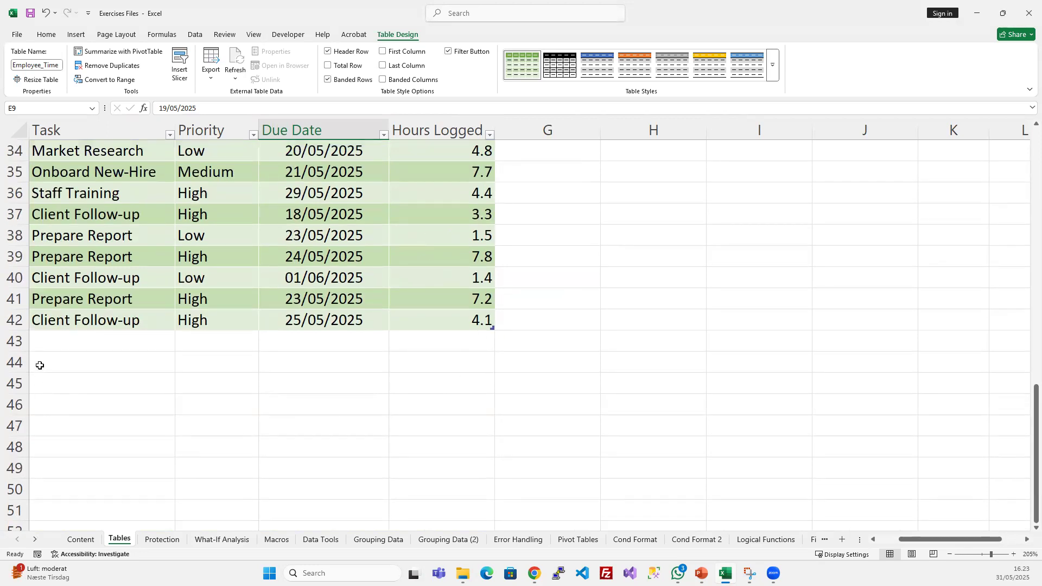
drag(50, 361, 491, 499)
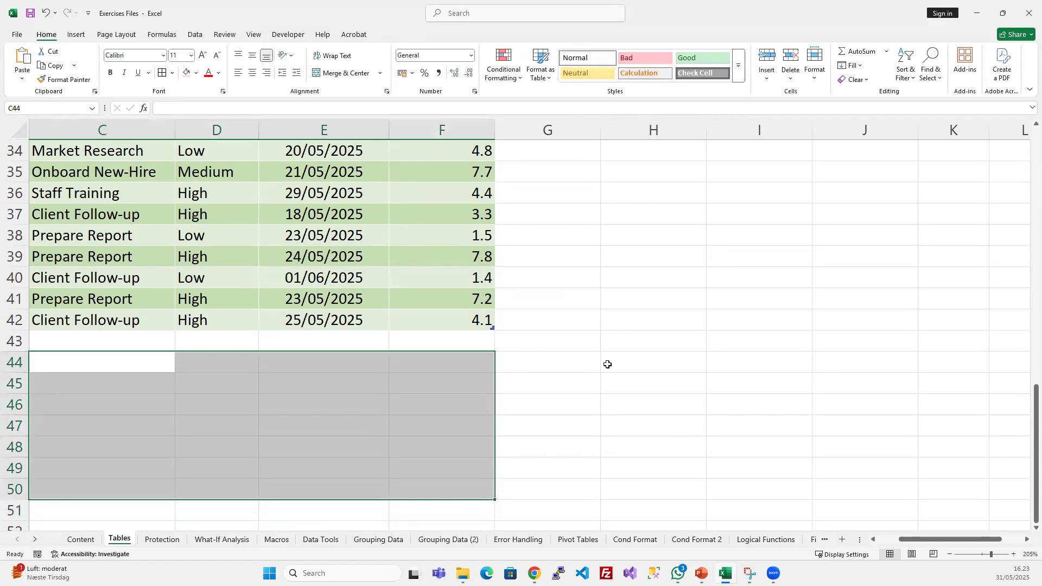
click(607, 364)
drag(493, 328, 475, 488)
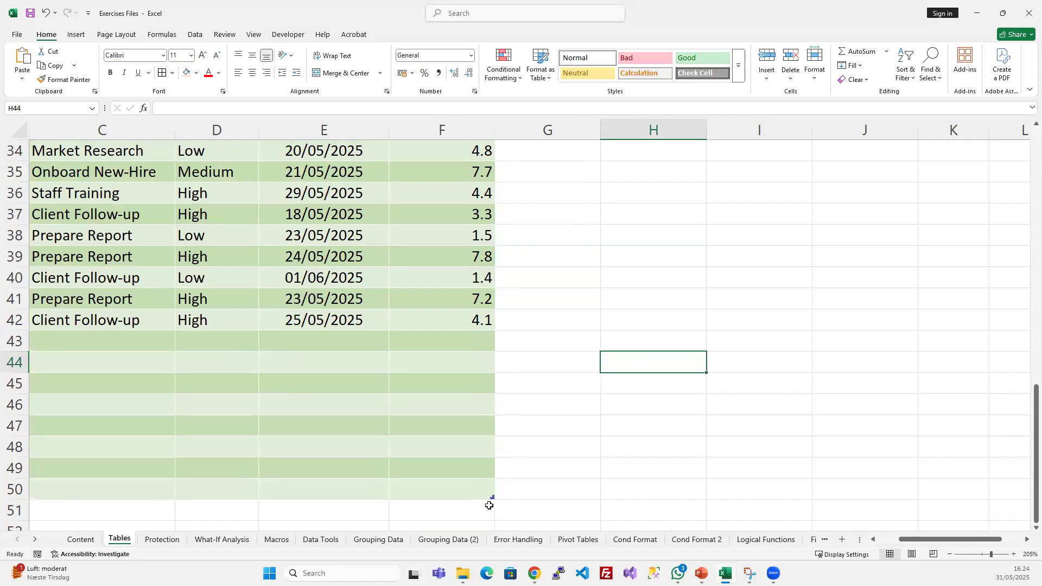
- Look over the empty rows added to the Employee_Time table and undo its extension to row 50
drag(467, 342, 98, 489)
click(295, 390)
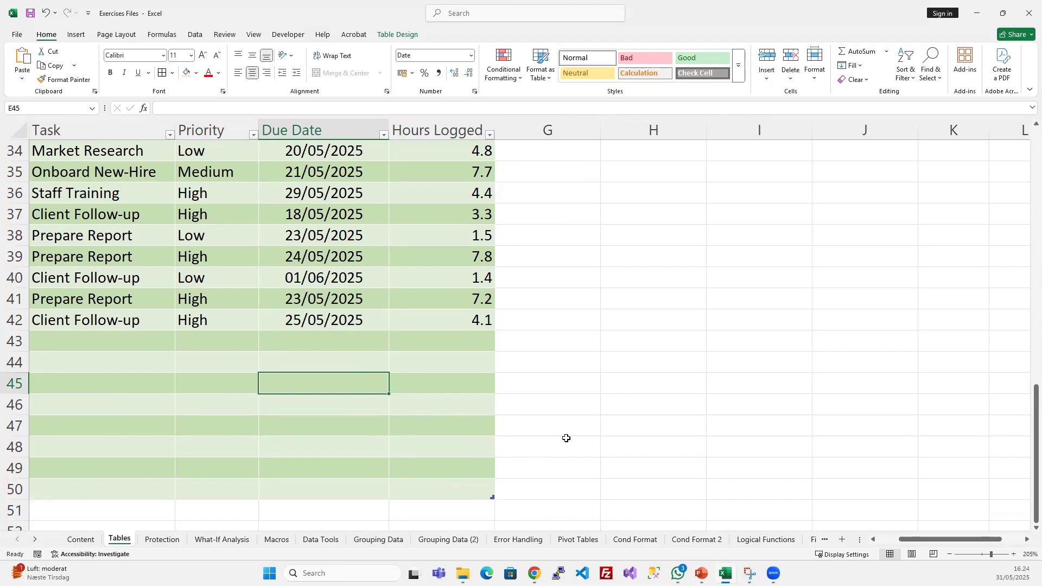
key(ctrl+z)
key(ctrl+z)
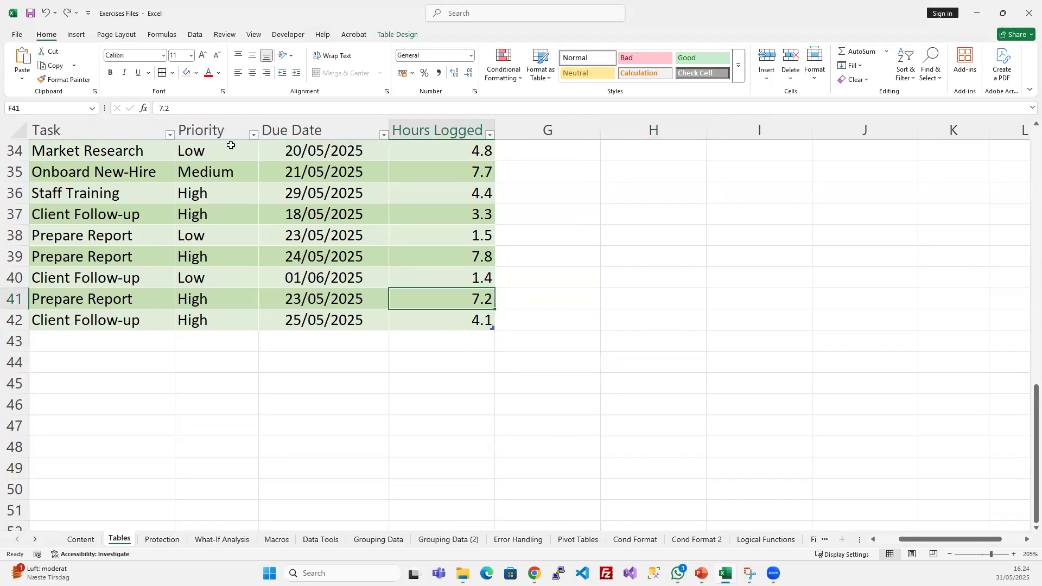
- Resize the Employee_Time table to the data range $A$4:$F$50 and check the rows added beneath the existing data
click(385, 33)
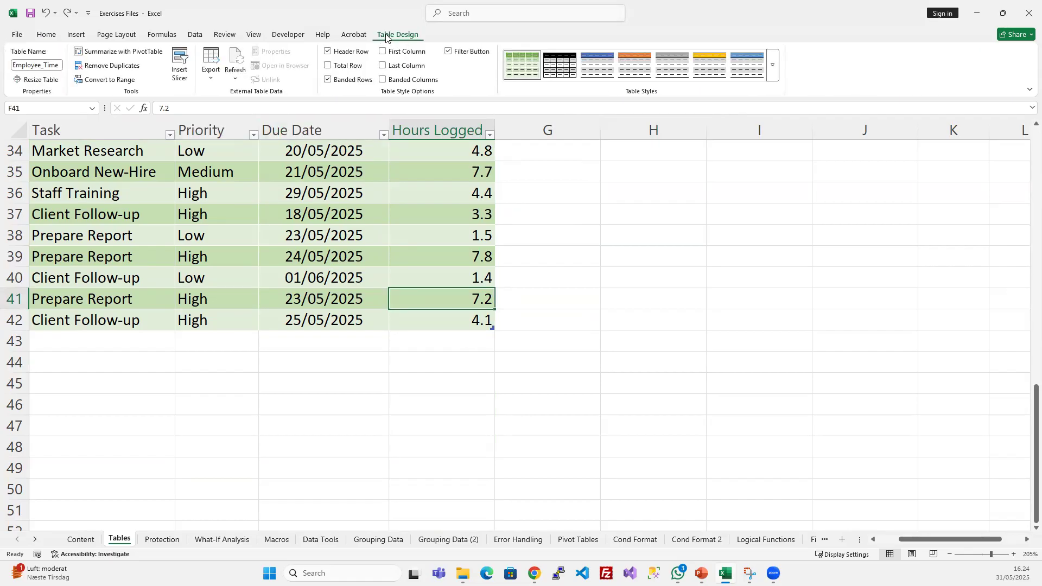
click(42, 81)
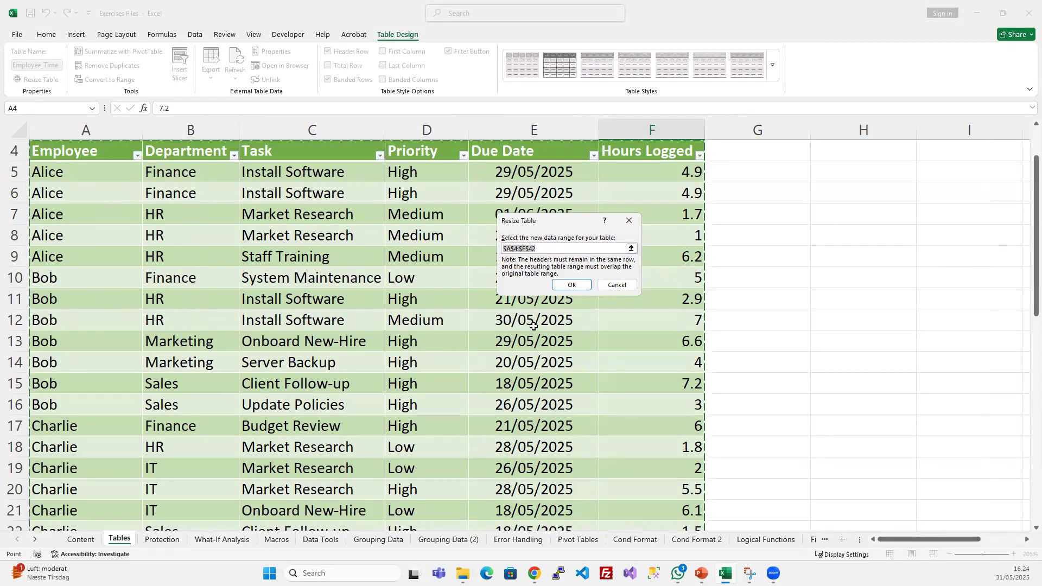
click(544, 248)
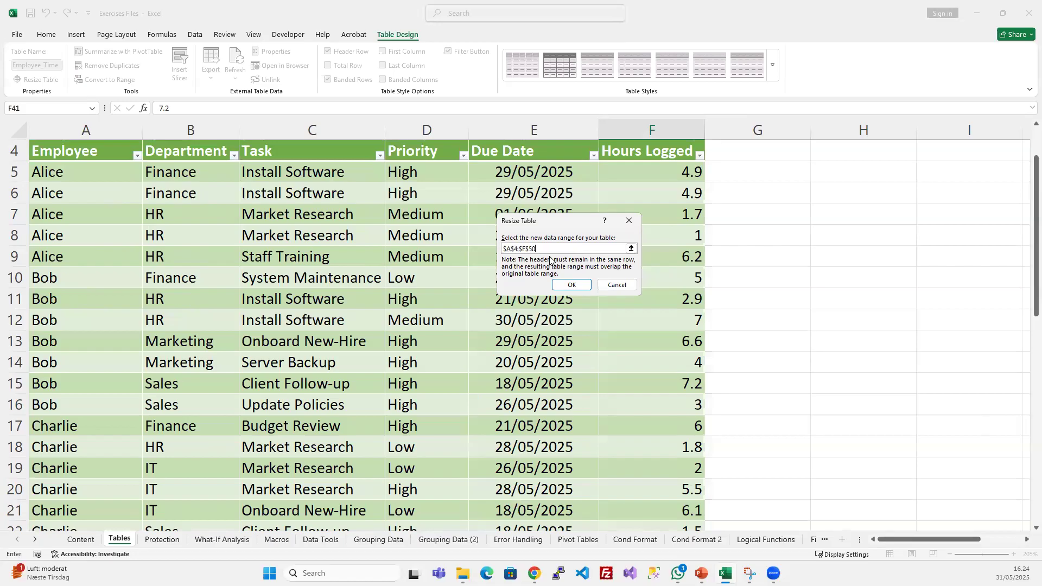
click(570, 286)
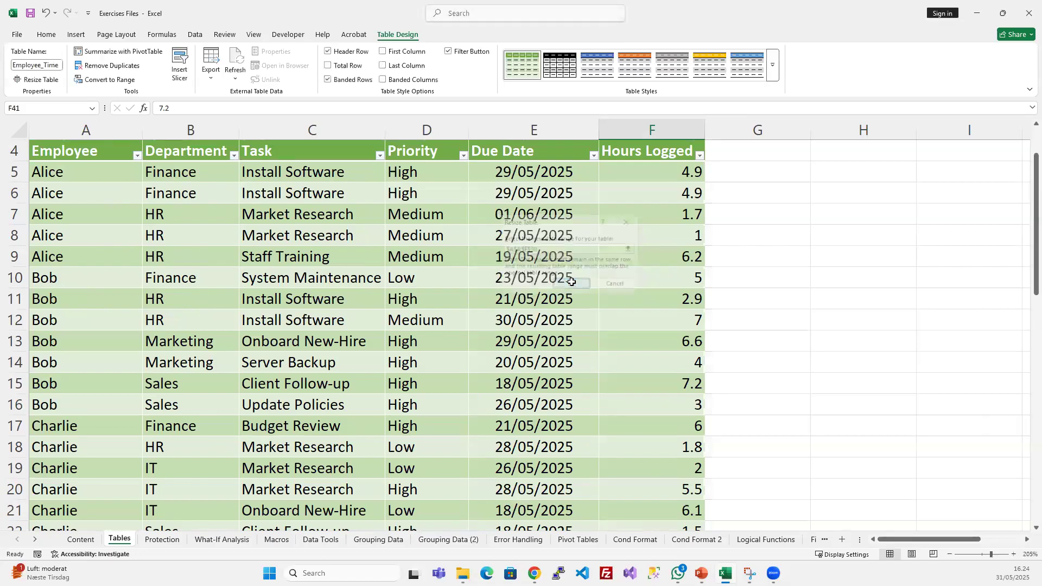
scroll(577, 288, down, 2)
scroll(577, 288, down, 9)
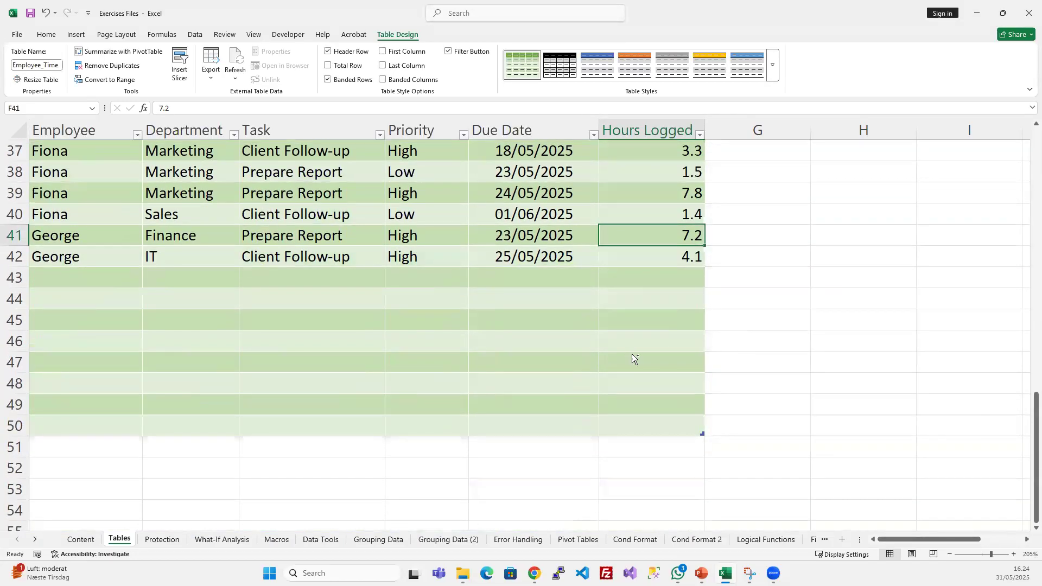
scroll(597, 342, down, 1)
scroll(586, 308, down, 3)
drag(600, 202, 595, 349)
click(589, 282)
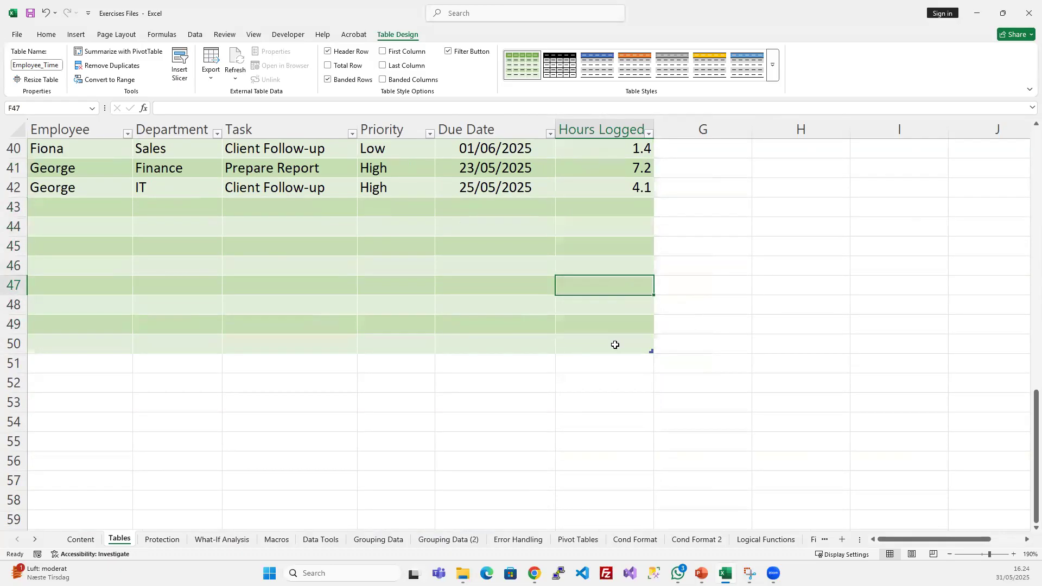
- Extend the Employee_Time table across columns G to I by resizing its data range to $A$4:$I$50
scroll(681, 335, up, 13)
drag(677, 216, 858, 500)
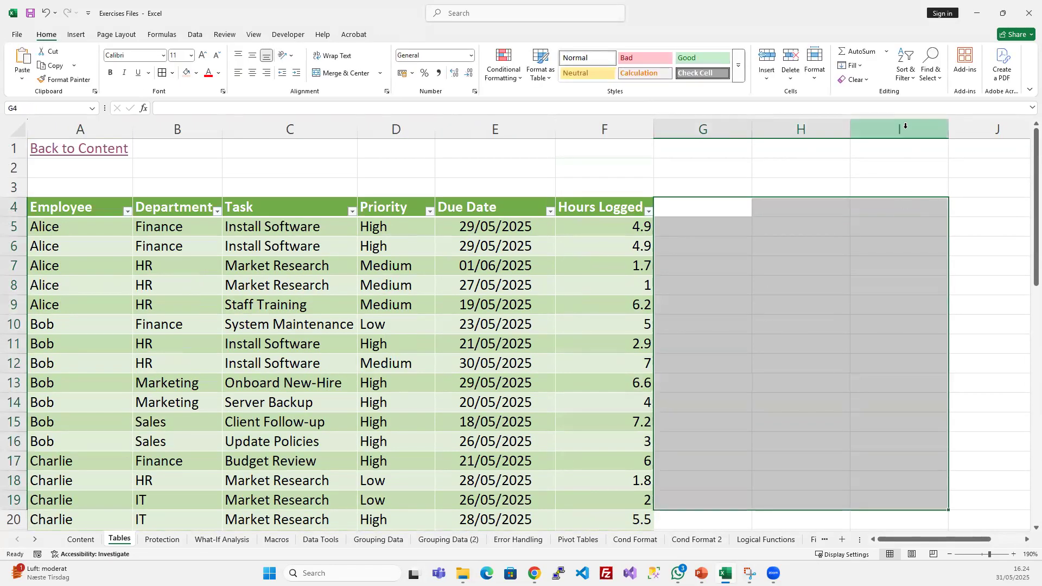
click(608, 128)
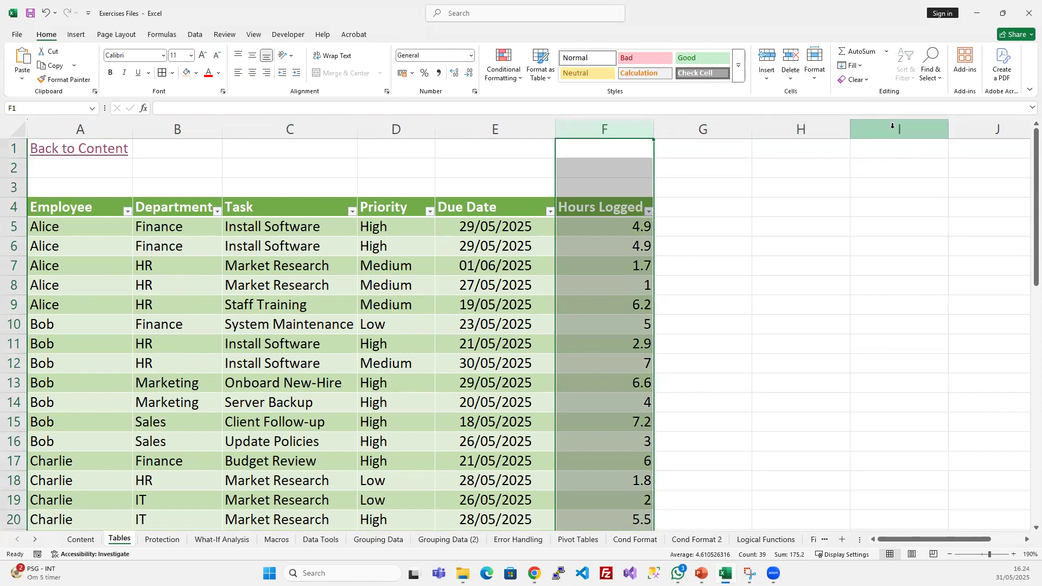
click(892, 126)
click(488, 265)
click(443, 375)
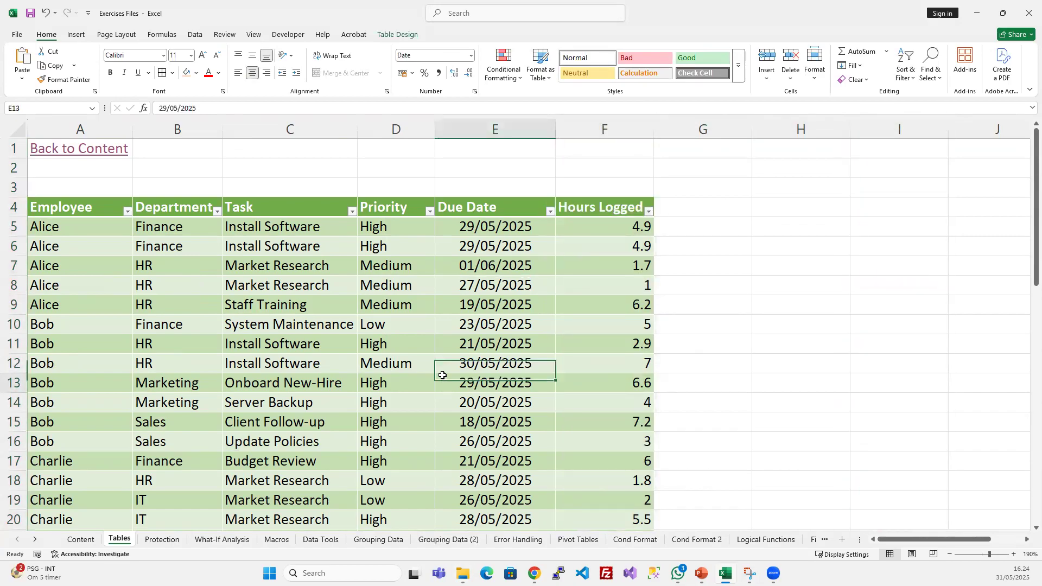
click(387, 35)
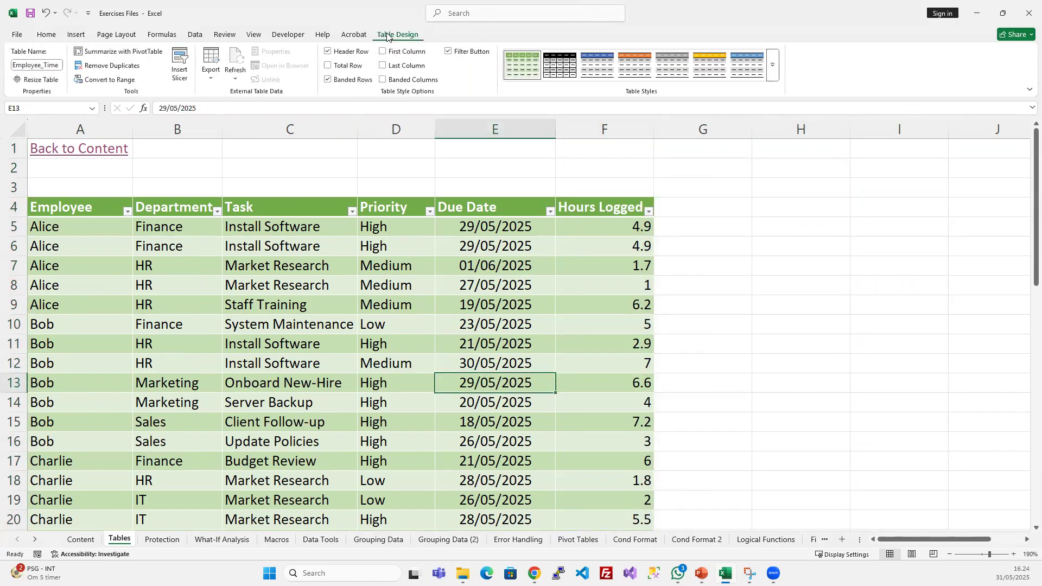
click(41, 82)
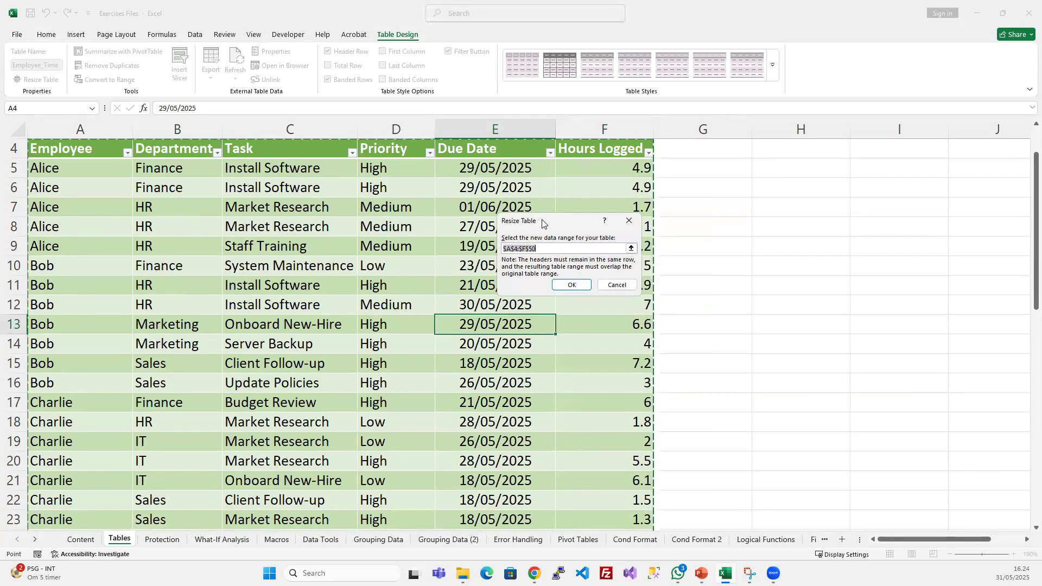
drag(540, 222, 821, 219)
click(804, 244)
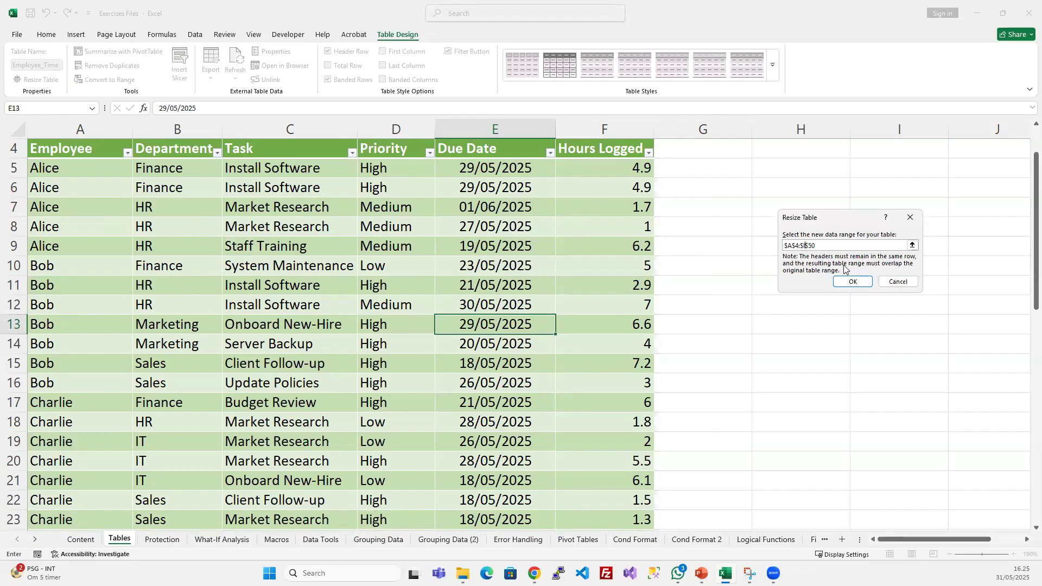
click(851, 282)
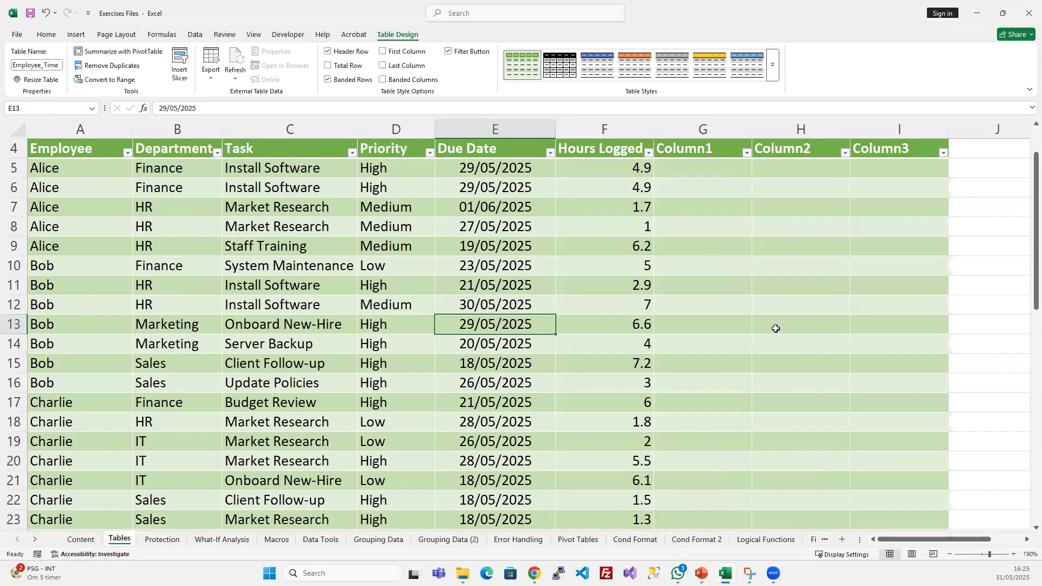
- Examine the three added columns G to I of the Employee_Time table and their header cells in row 4
click(774, 325)
scroll(760, 352, up, 1)
scroll(752, 353, up, 1)
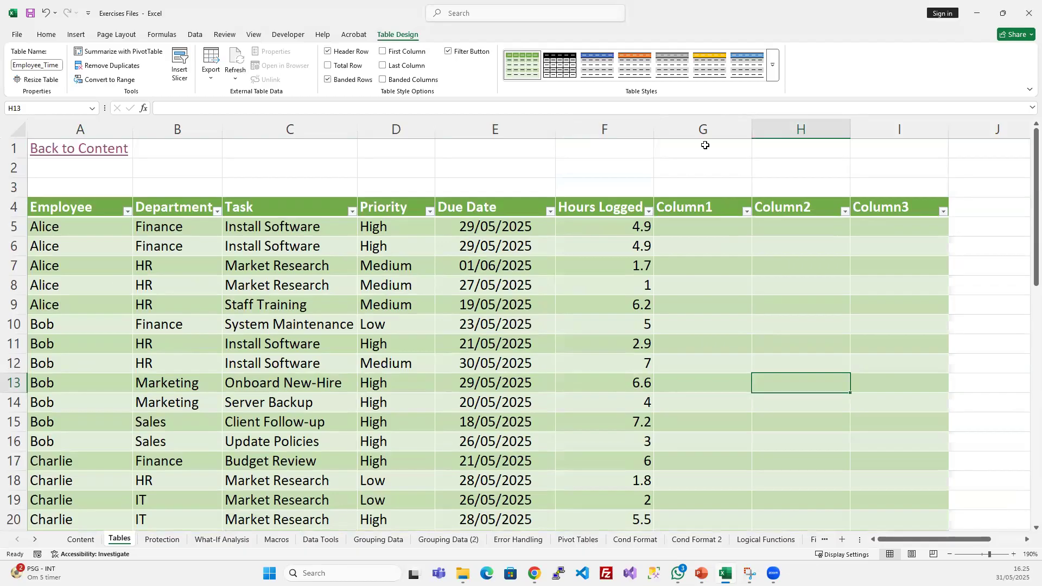
click(704, 129)
drag(763, 128, 885, 134)
click(787, 365)
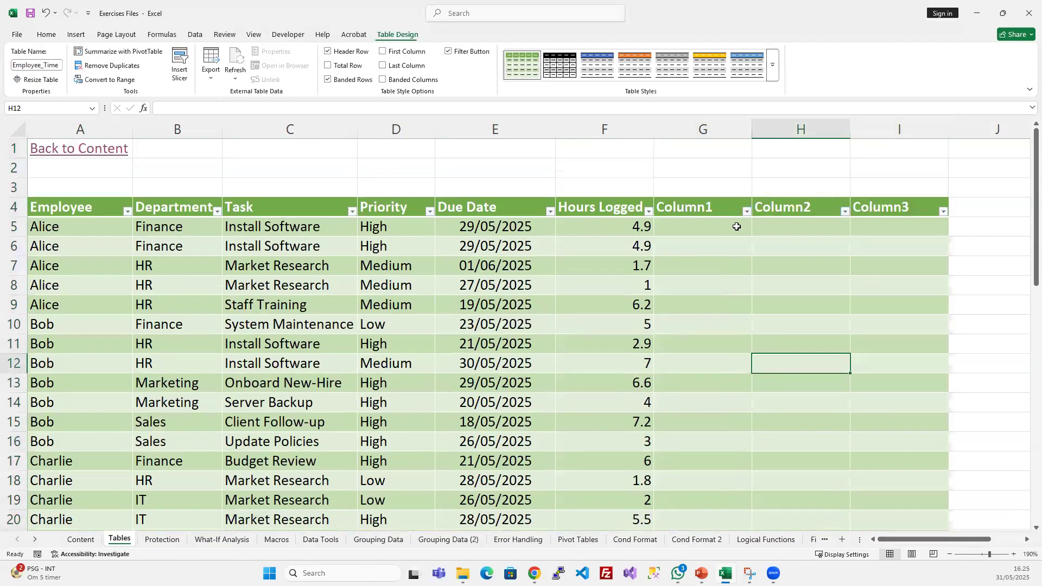
click(712, 209)
drag(712, 209, 890, 207)
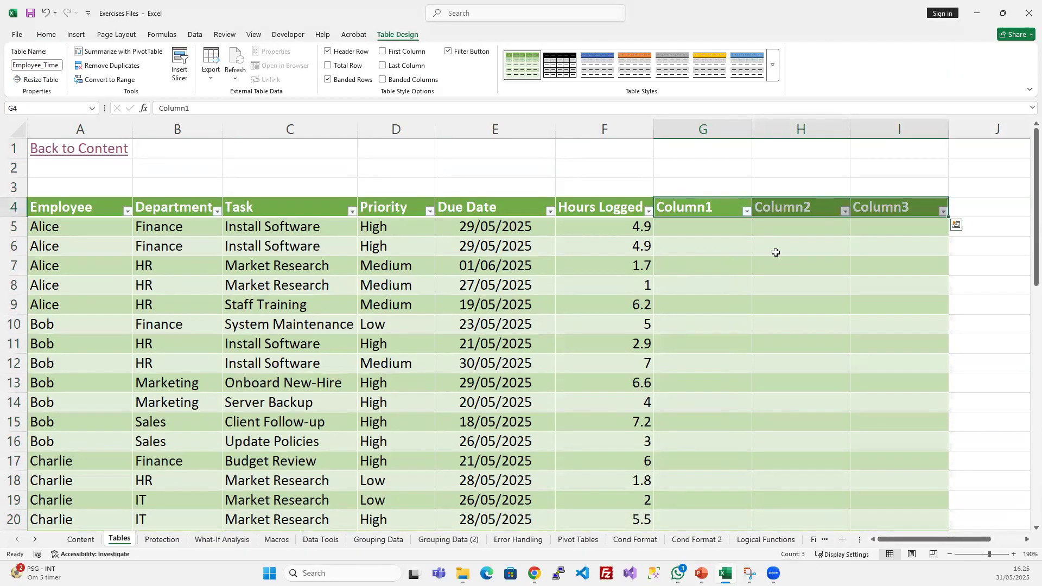
click(776, 252)
click(728, 209)
click(806, 206)
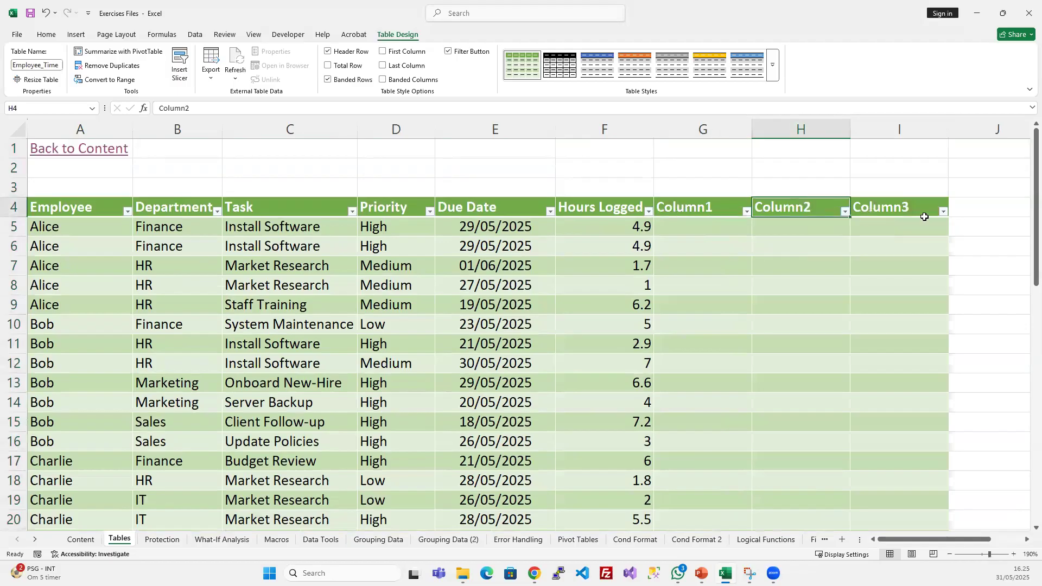
click(722, 206)
click(784, 206)
click(863, 207)
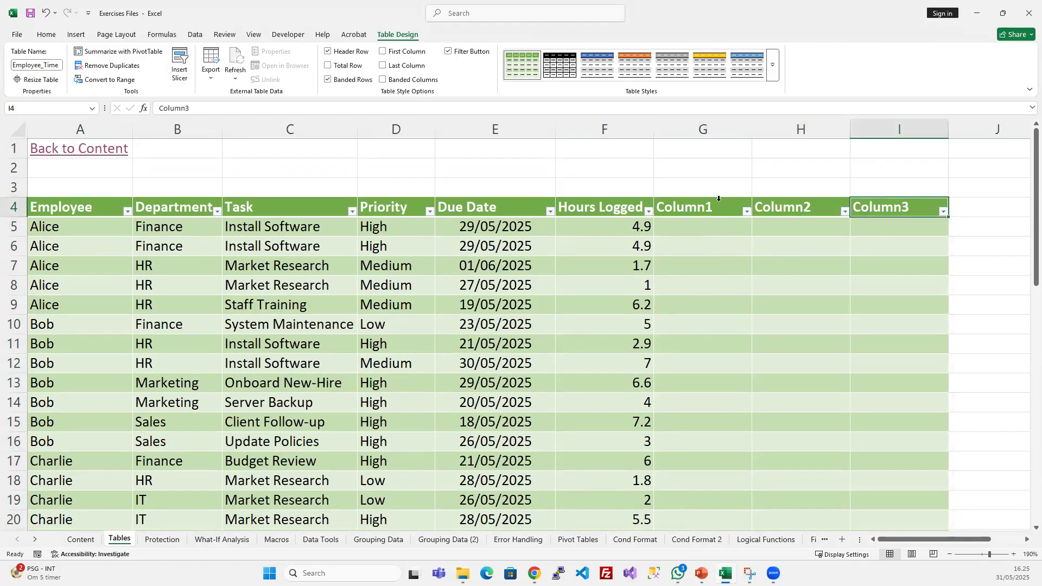
- Rename the headers of the three added columns G to I as Age, Salary and Start Date
click(693, 208)
text(Age)
key(Return)
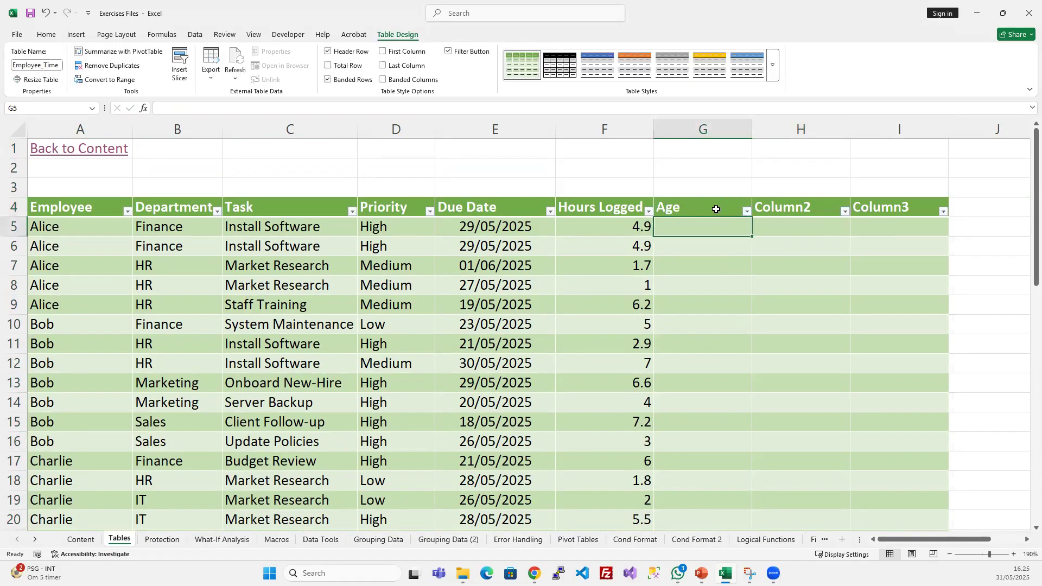
key(Up)
key(Right)
text(Sala)
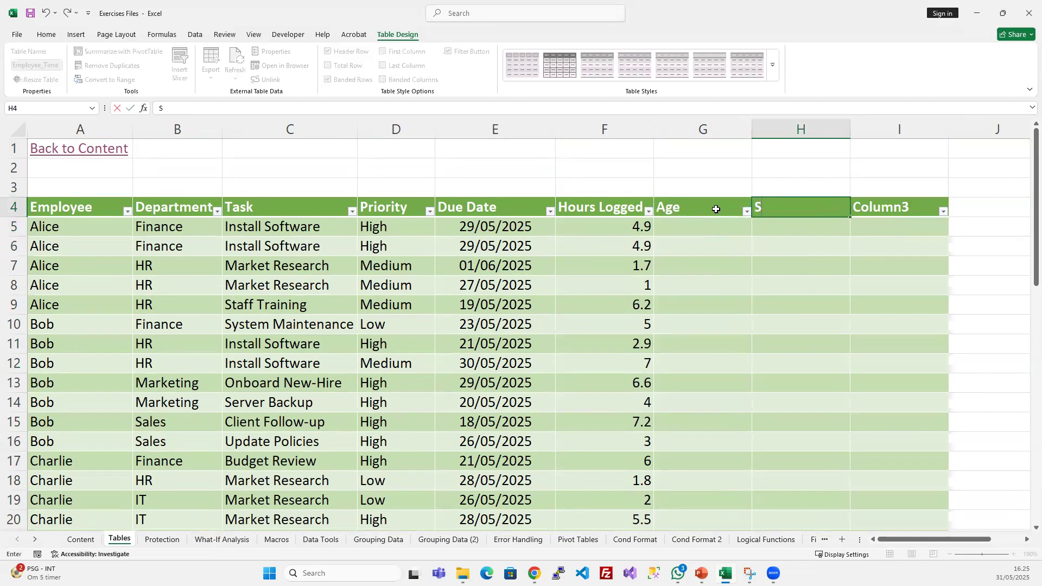
key(Return)
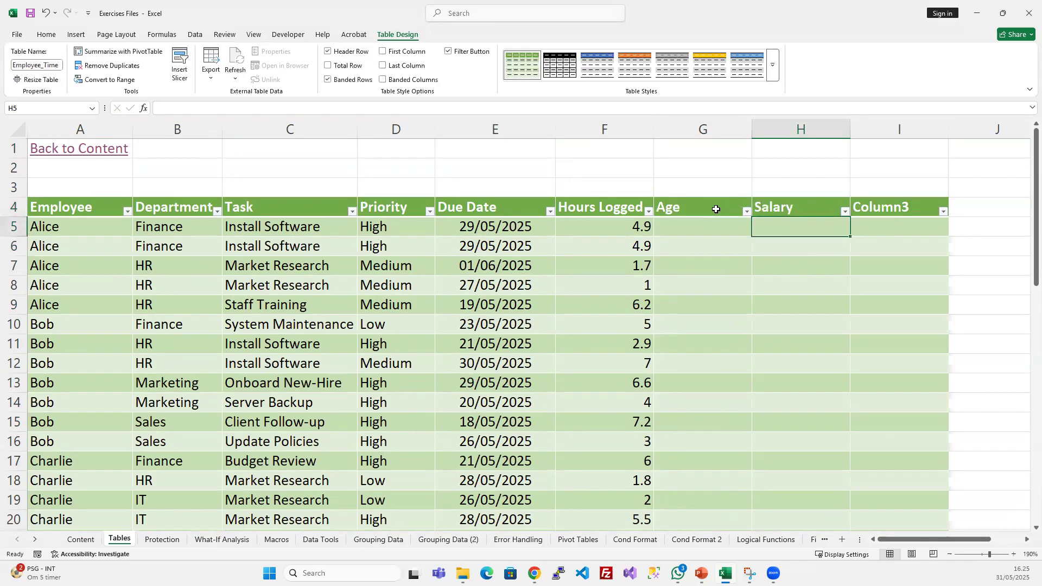
key(Up)
key(Right)
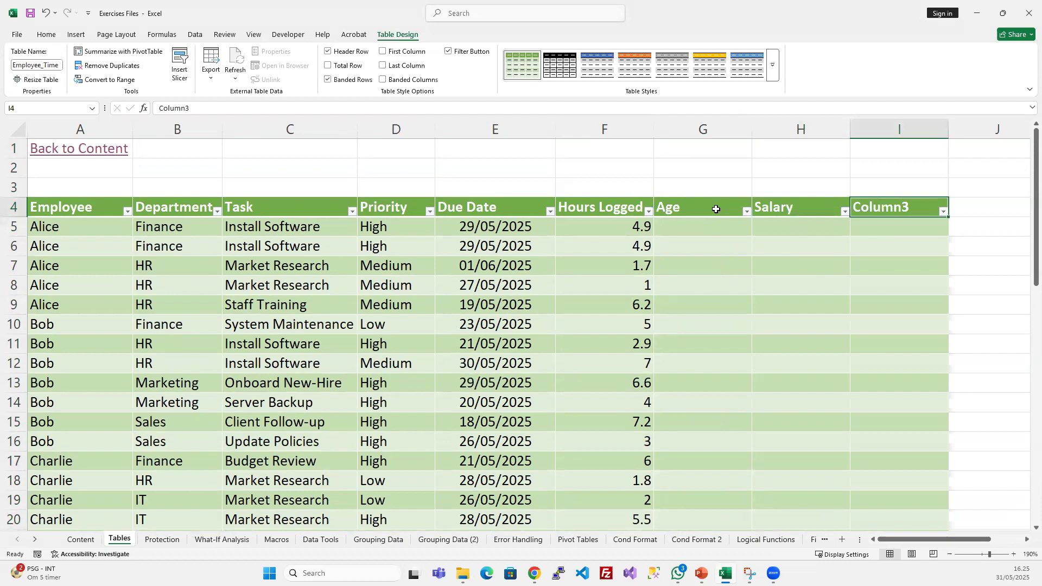
text(Star)
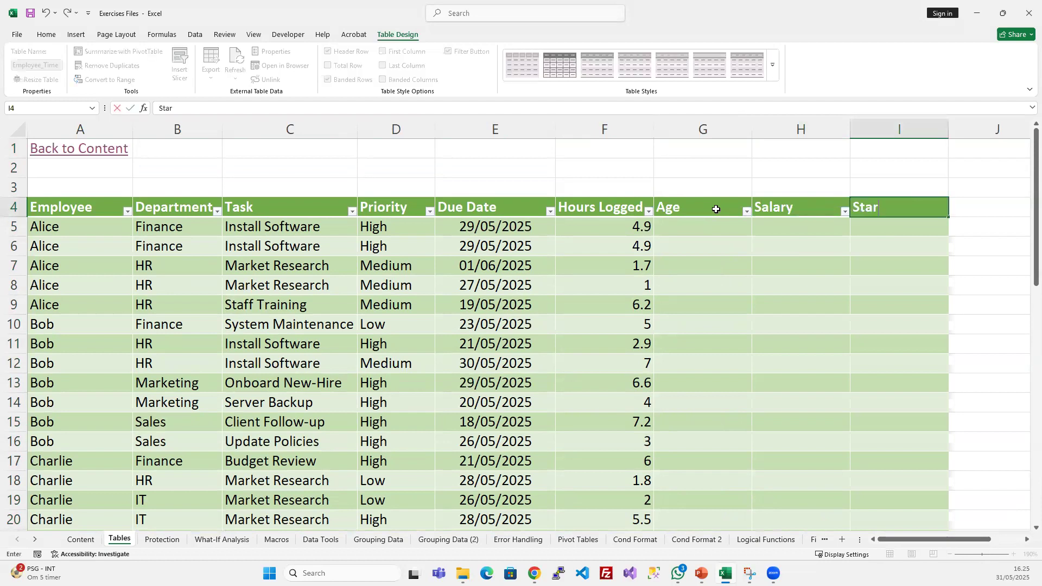
text(t Date)
key(Return)
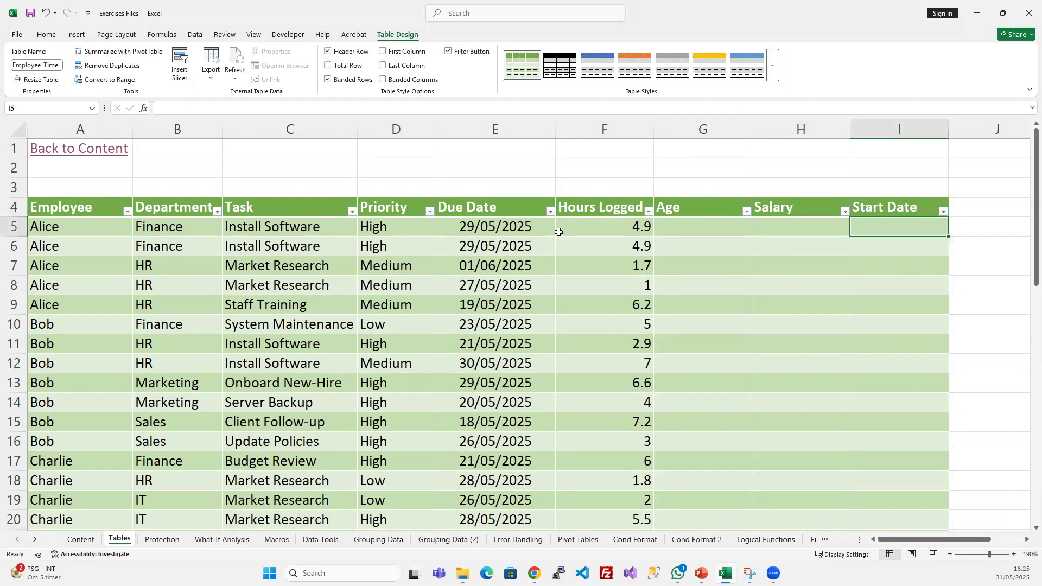
- Look over the full extent of the enlarged Employee_Time table, from its header row across to Start Date and down to row 50
click(739, 272)
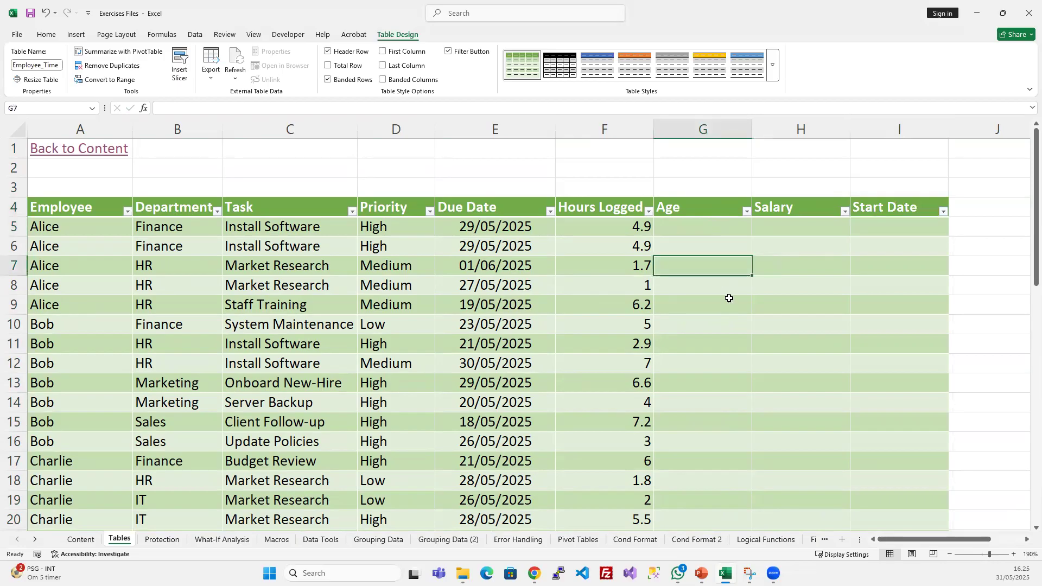
scroll(729, 297, down, 3)
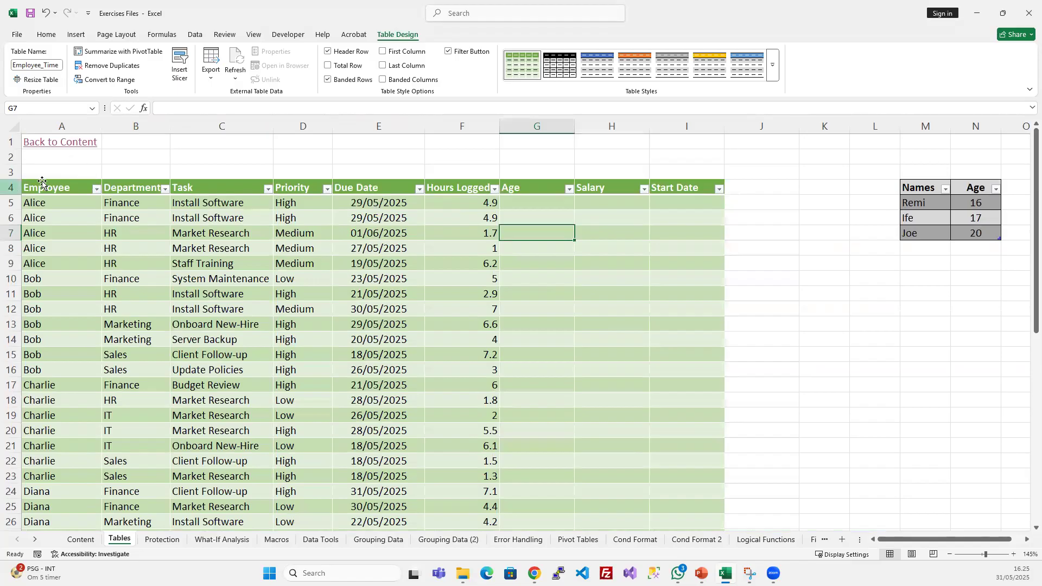
click(706, 189)
scroll(673, 315, down, 11)
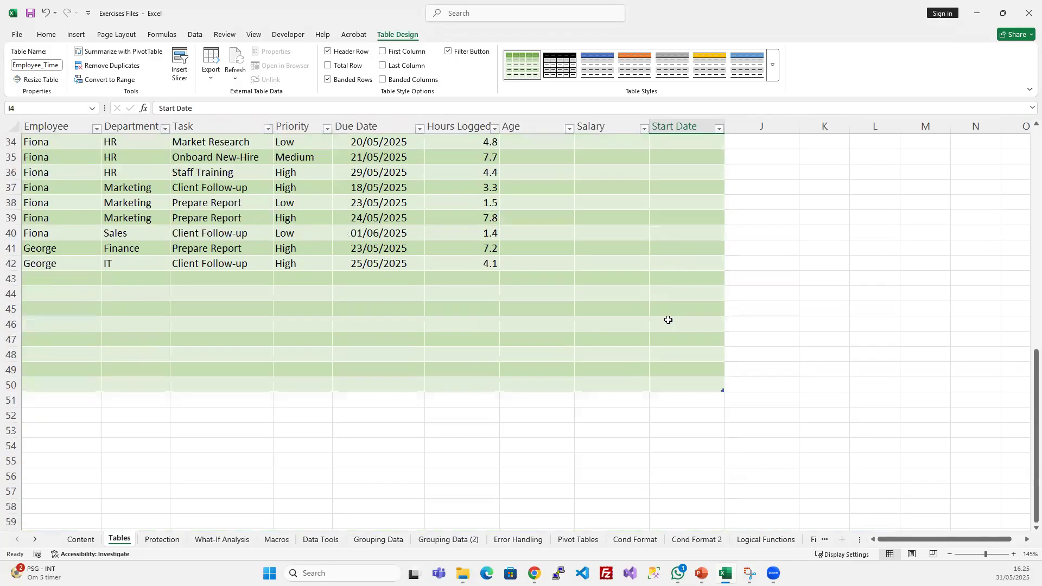
click(11, 385)
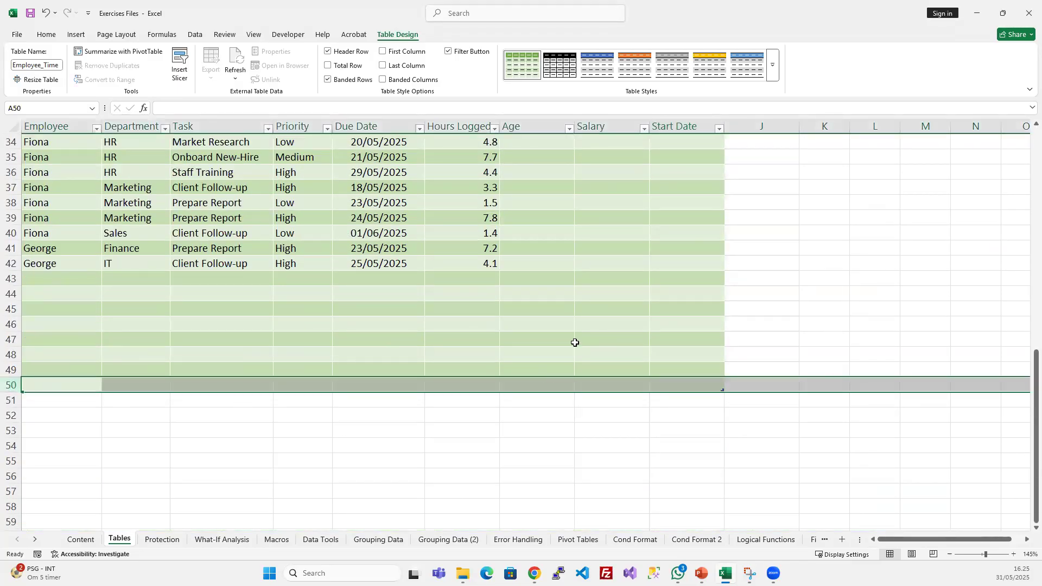
click(570, 309)
scroll(581, 309, up, 6)
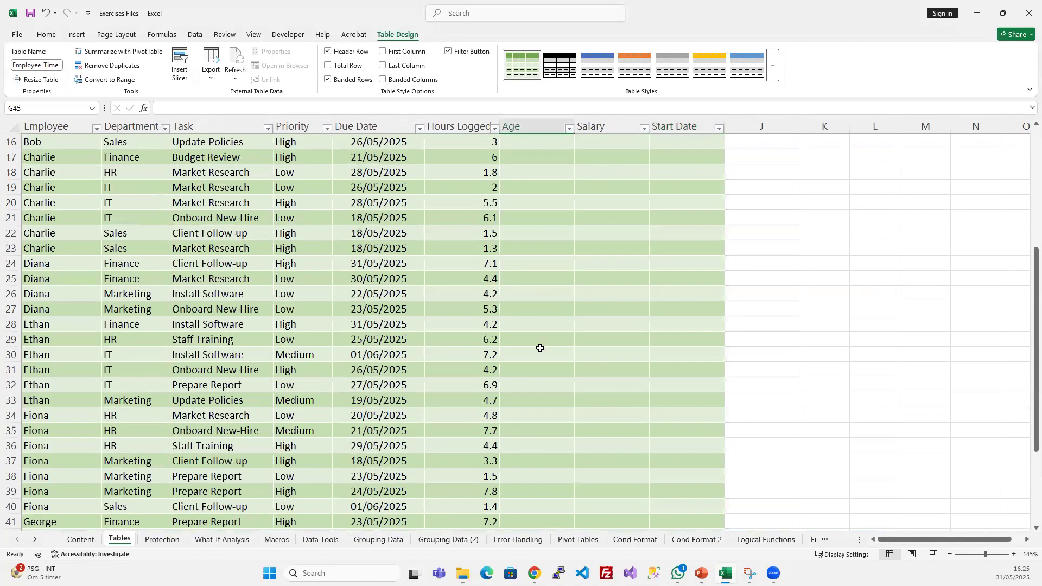
scroll(538, 349, down, 4)
scroll(539, 348, up, 9)
click(528, 277)
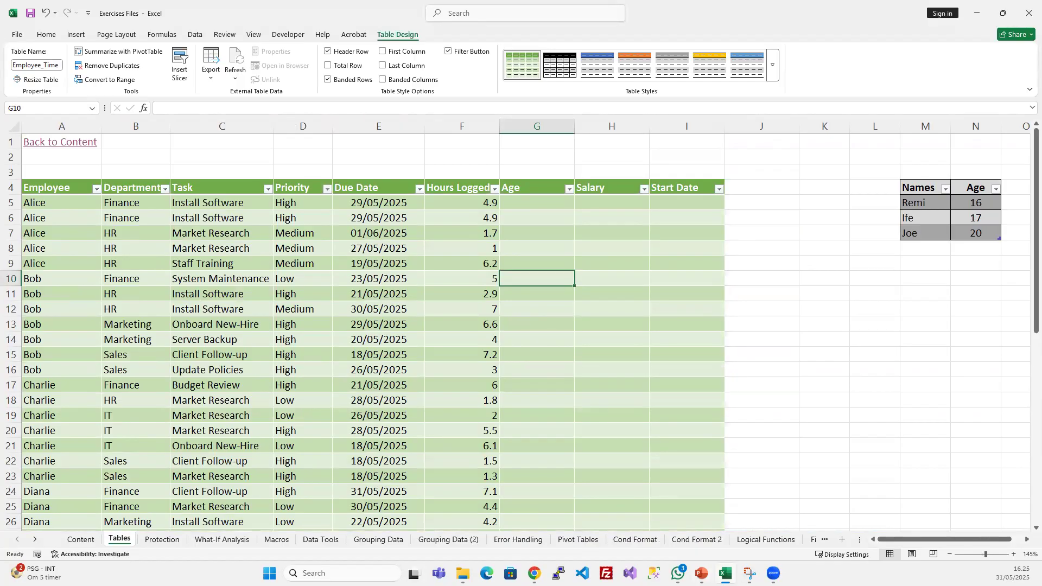
- Review the "Using Tables for Data Management" slide in PowerPoint, and return to the Employee_Time table in Excel
click(701, 573)
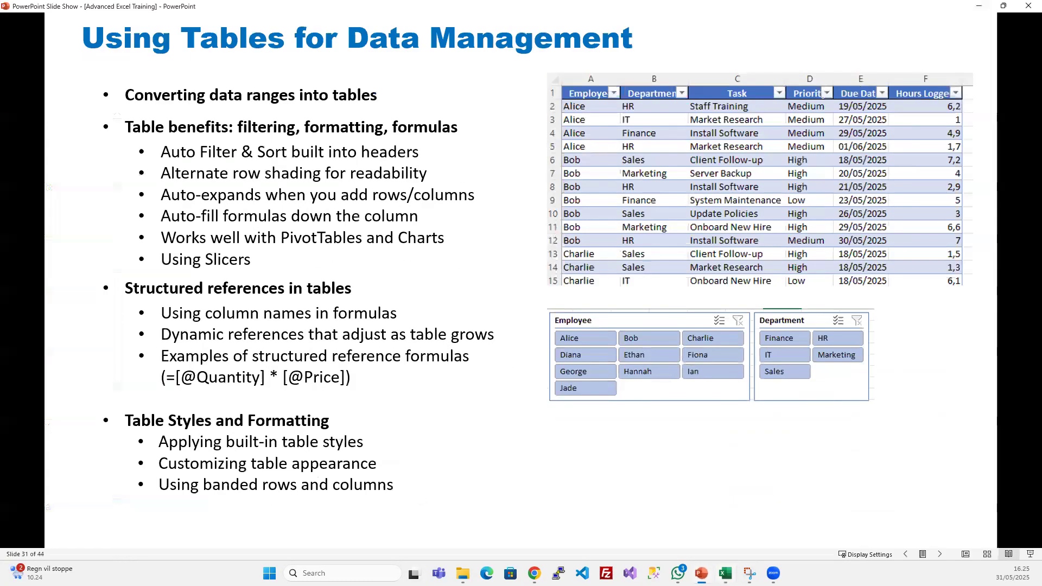
key(alt+Tab)
click(462, 295)
click(431, 326)
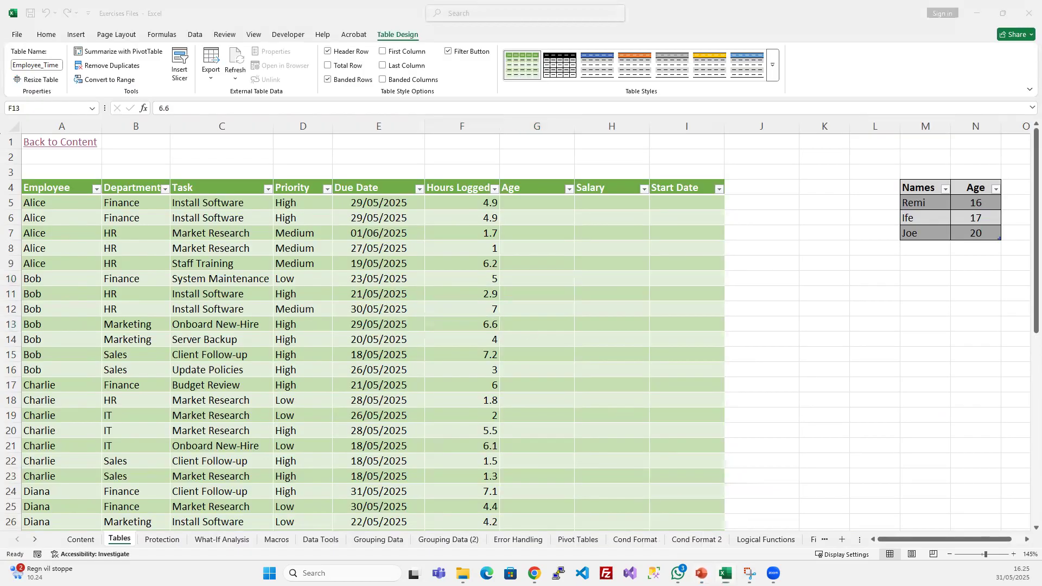
key(alt+Tab)
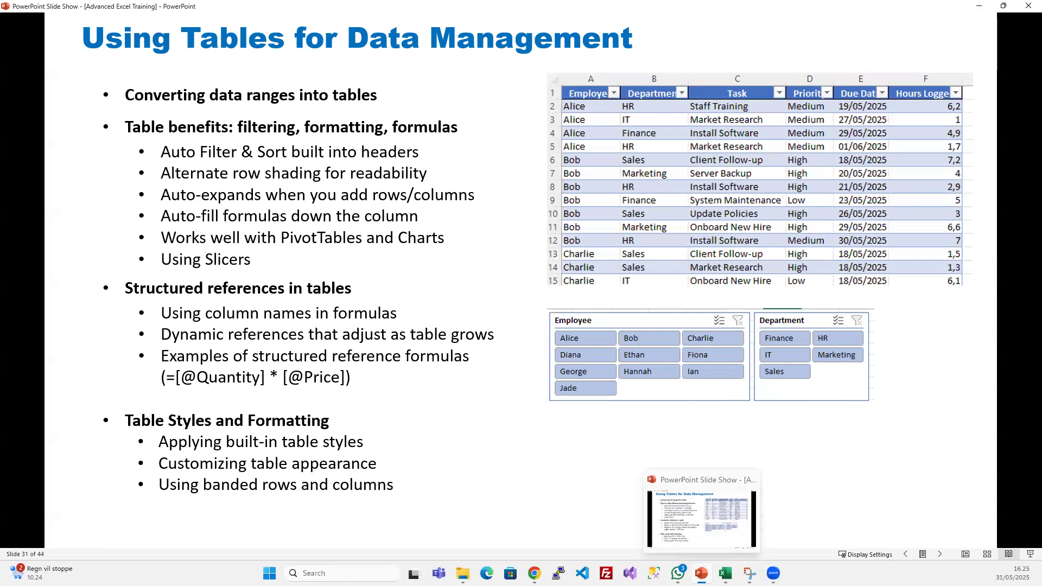
click(725, 573)
click(540, 226)
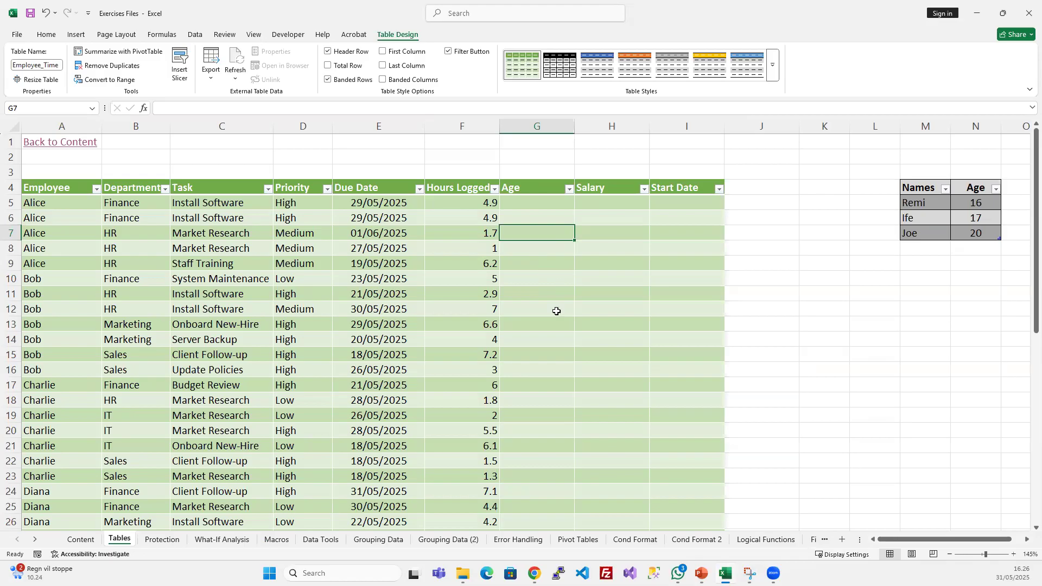
scroll(553, 304, down, 8)
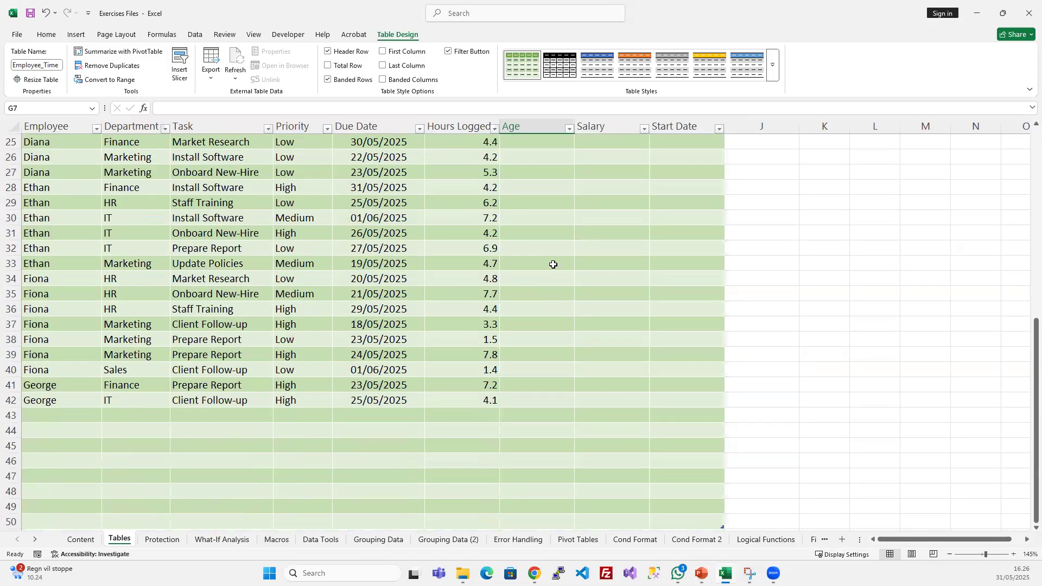
- Add a Country column to the Employee_Time table by entering its header in J4, directly beside Start Date
scroll(553, 264, down, 1)
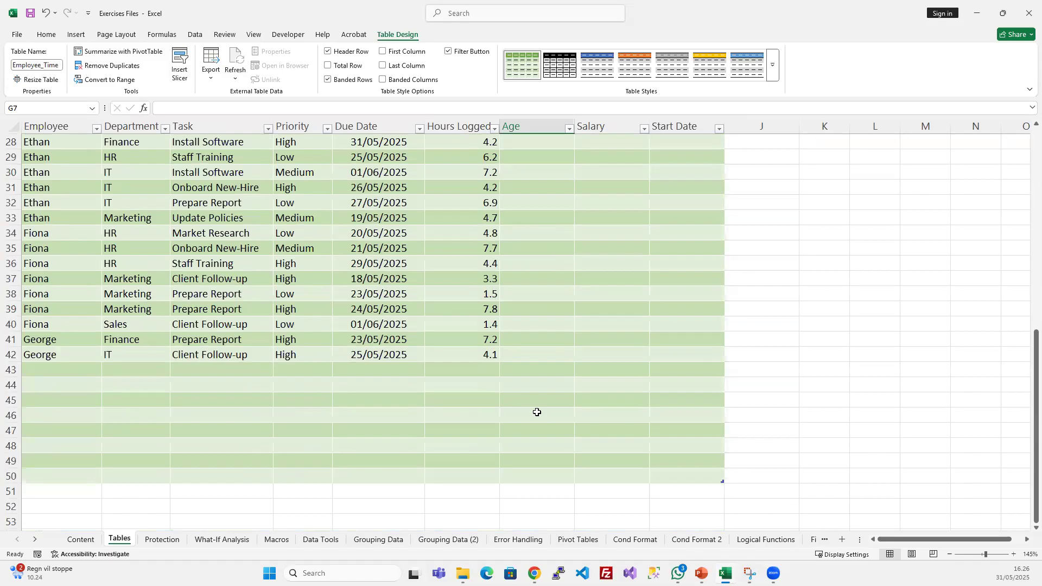
scroll(633, 302, up, 9)
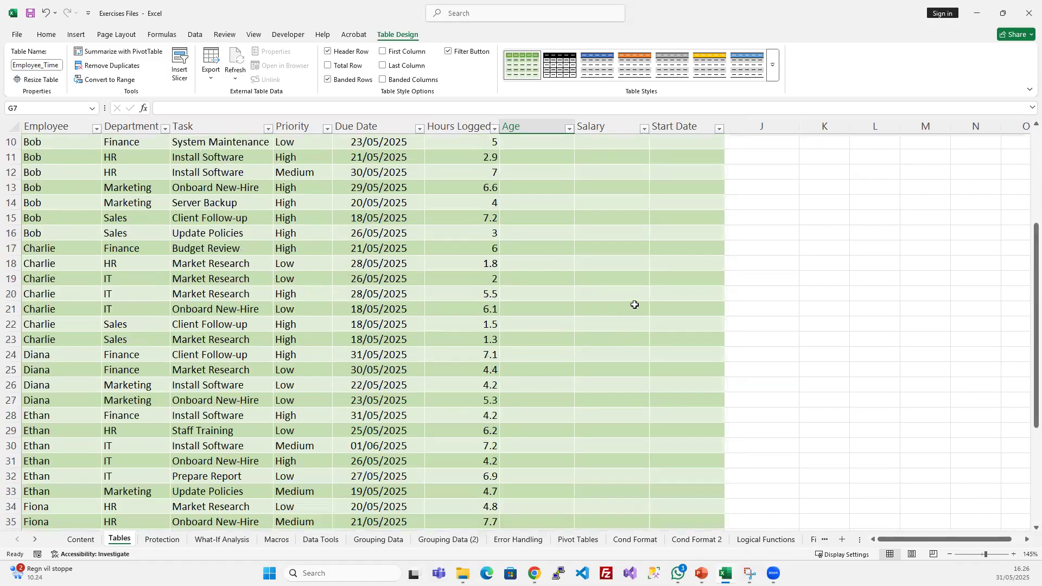
scroll(722, 263, down, 4)
scroll(755, 202, up, 4)
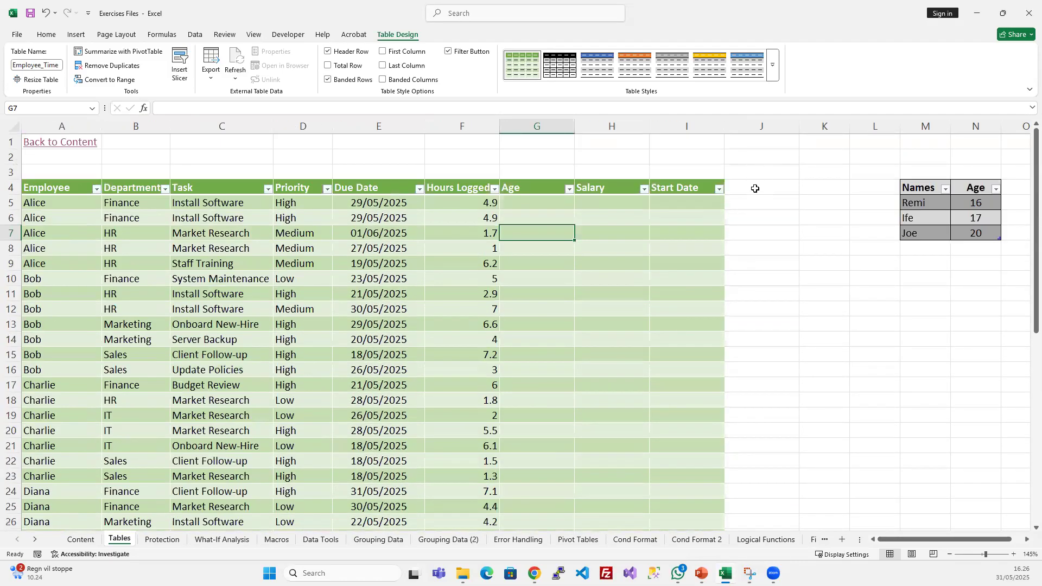
click(754, 188)
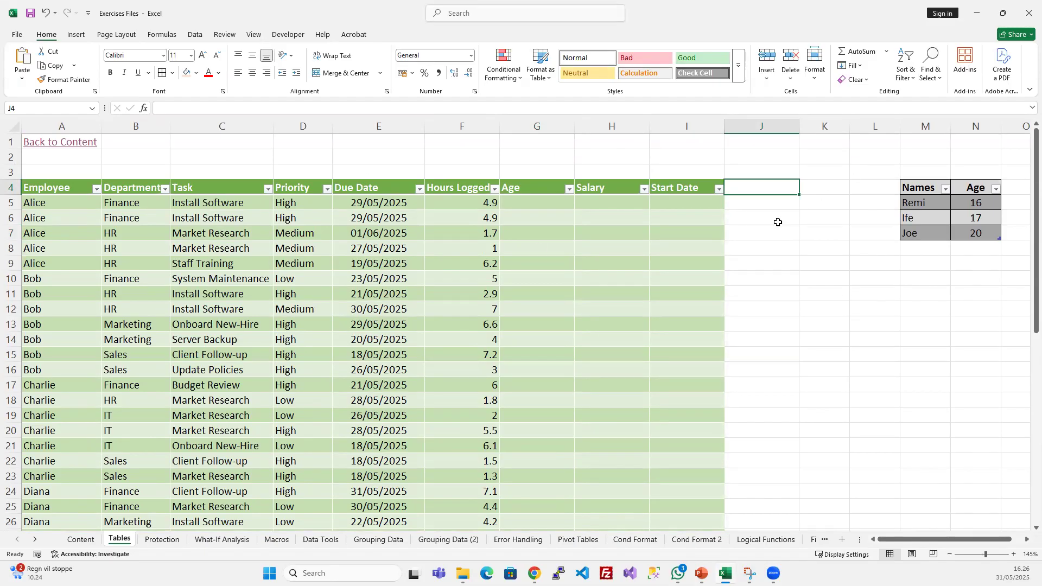
text(Co)
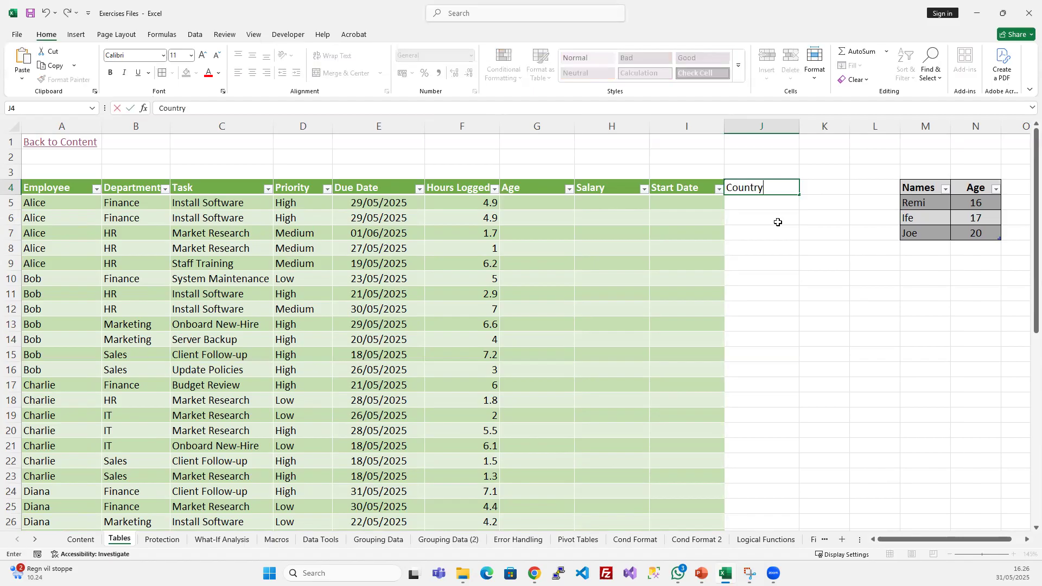
text(untry)
key(Return)
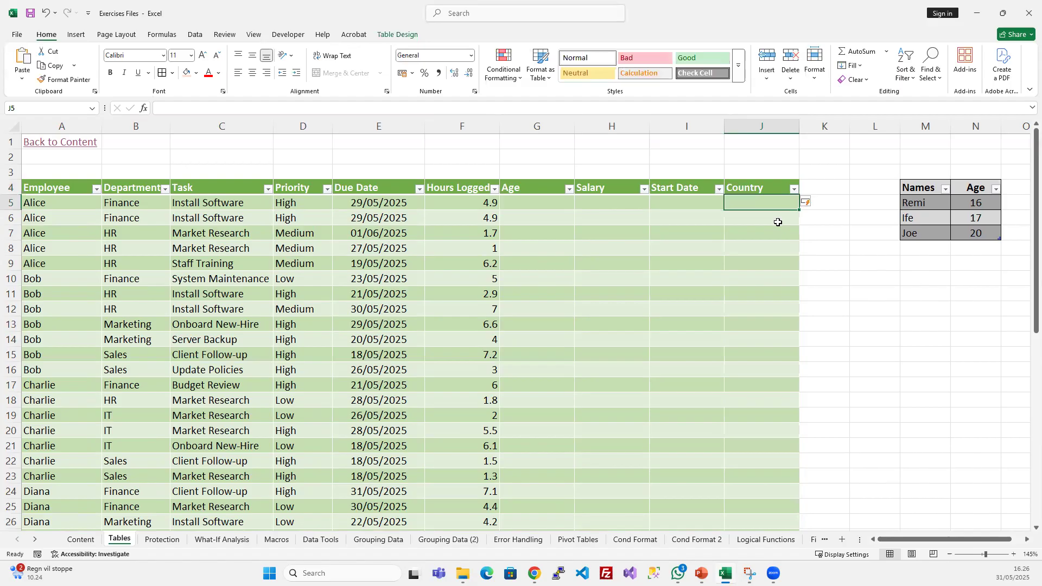
click(769, 191)
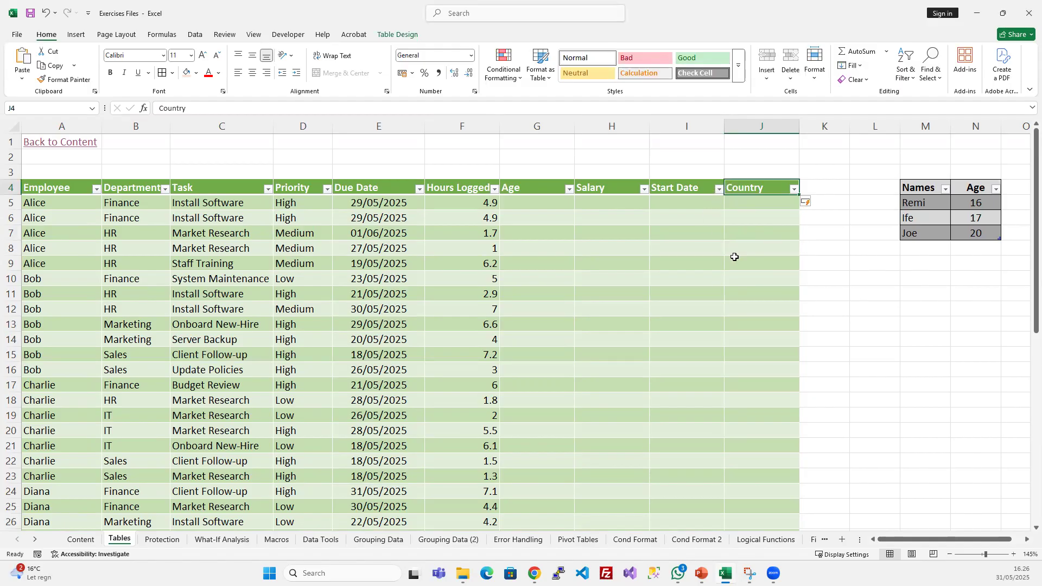
- Check how far the Employee_Time table extends with the Country column, and view its data range in the Resize Table dialog without changing it
scroll(678, 328, down, 11)
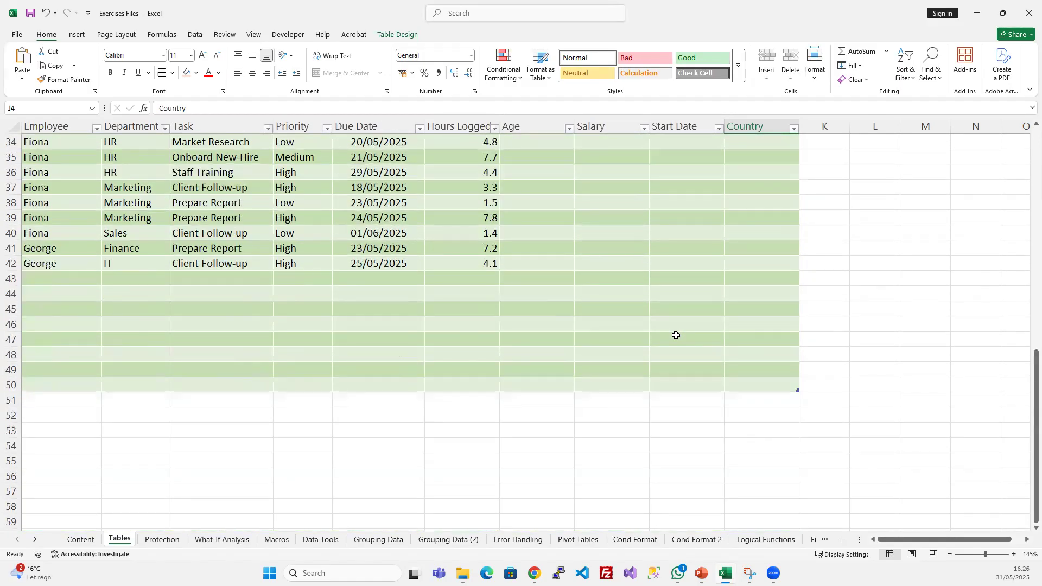
scroll(676, 334, up, 11)
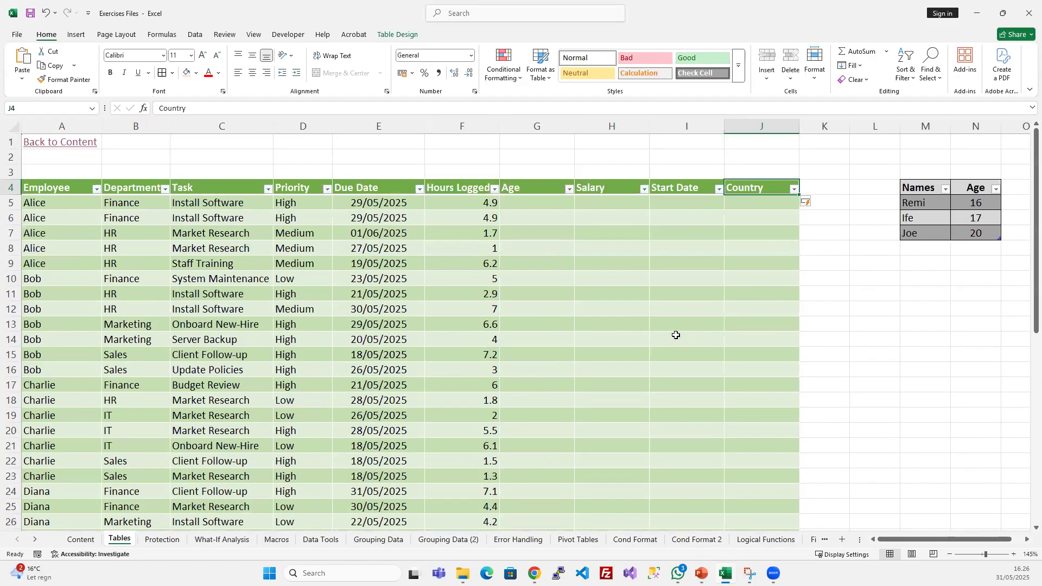
click(412, 34)
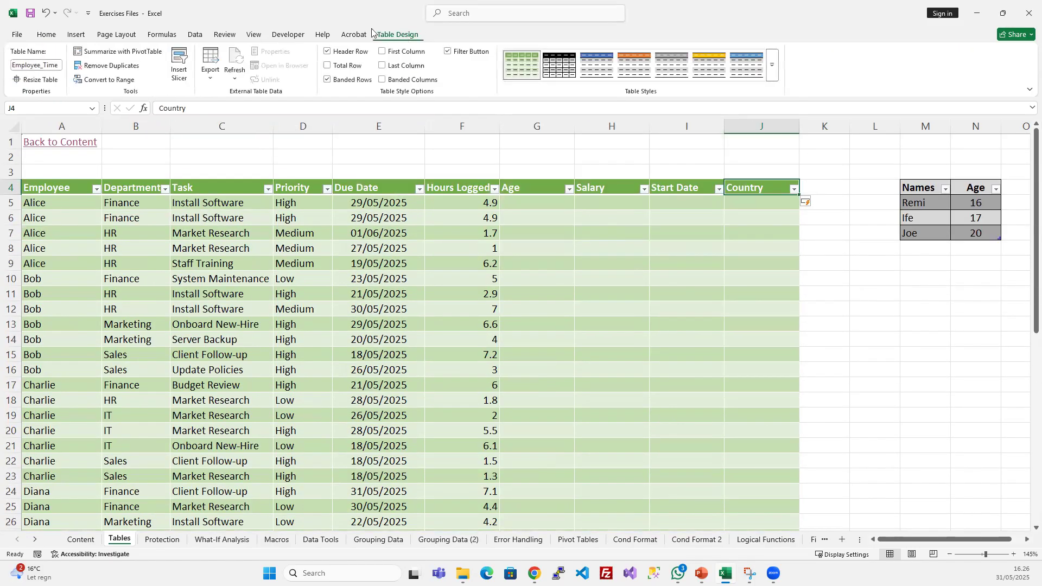
click(44, 84)
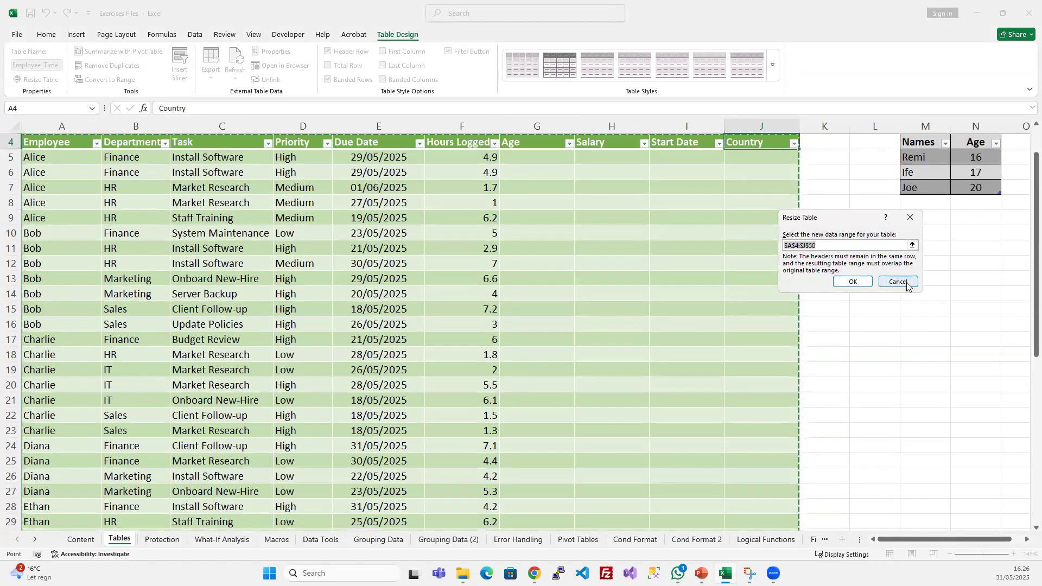
click(897, 282)
scroll(563, 271, up, 1)
- Autofit the widths of columns G to J to their Age, Salary, Start Date and Country headers
click(760, 246)
drag(570, 126, 733, 125)
double_click(724, 126)
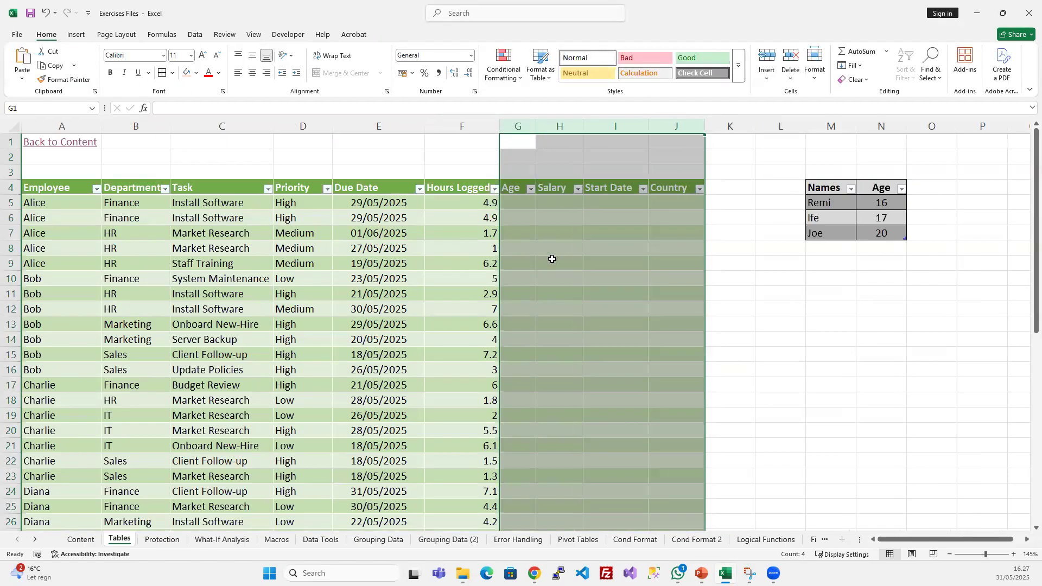
click(466, 277)
click(478, 264)
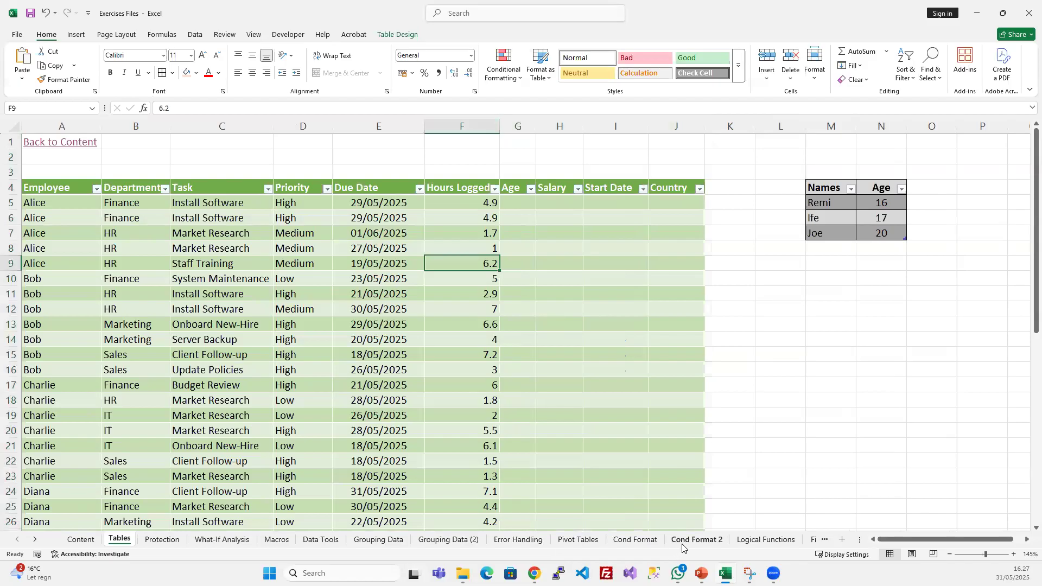
- Switch to PowerPoint to review the table benefits on the "Using Tables for Data Management" slide, and return to the Excel table
click(701, 574)
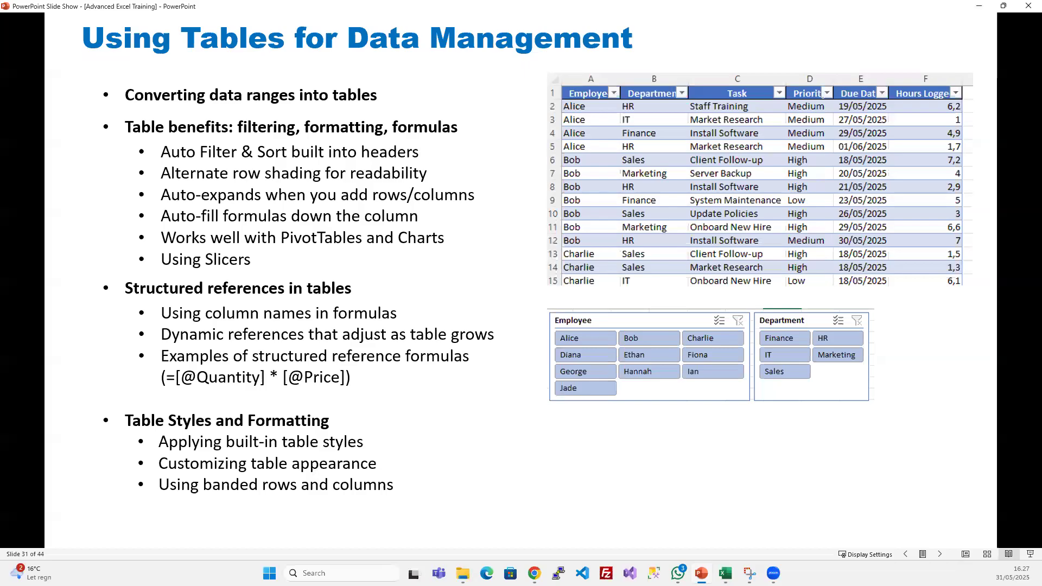
click(701, 573)
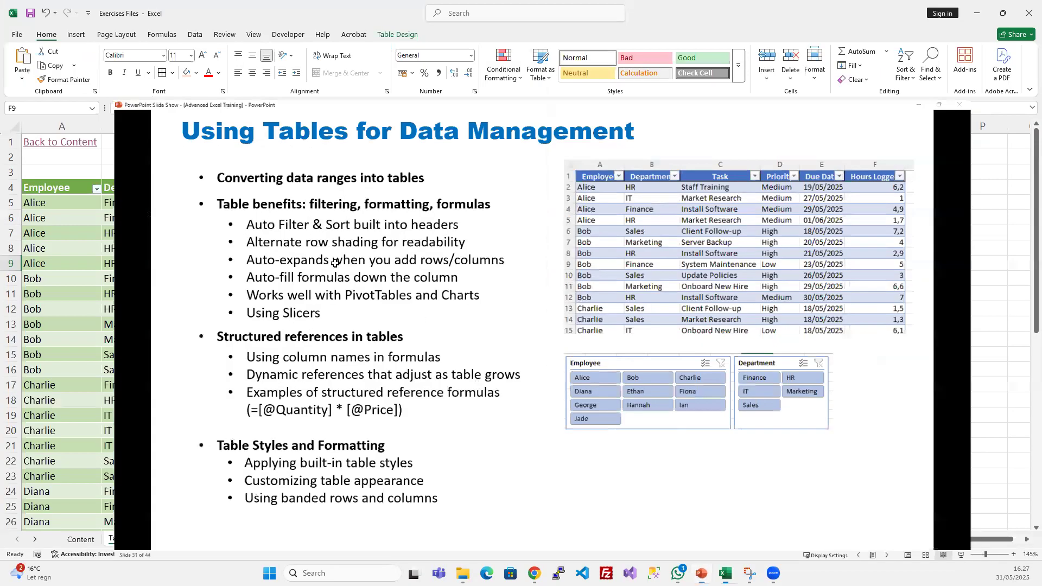
click(282, 245)
- Remove duplicate rows from the Employee_Time table, checking only the Employee column for duplicates
click(408, 33)
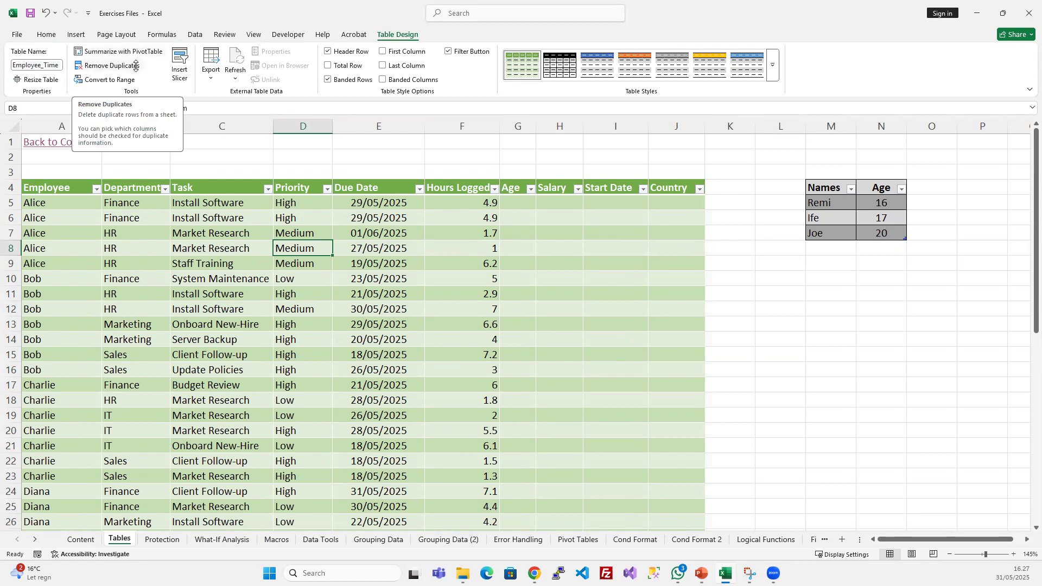
click(134, 67)
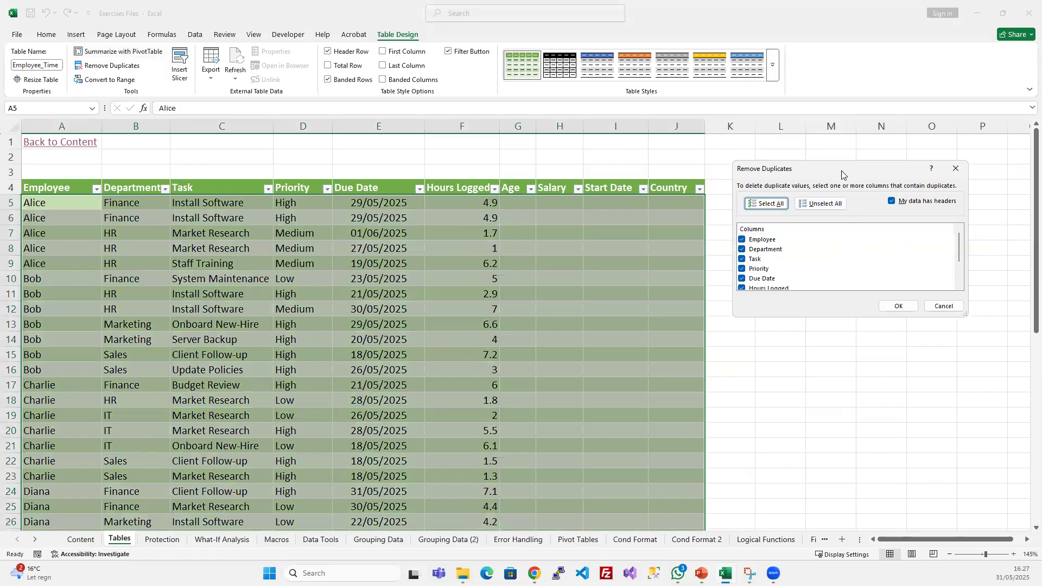
drag(842, 171, 567, 258)
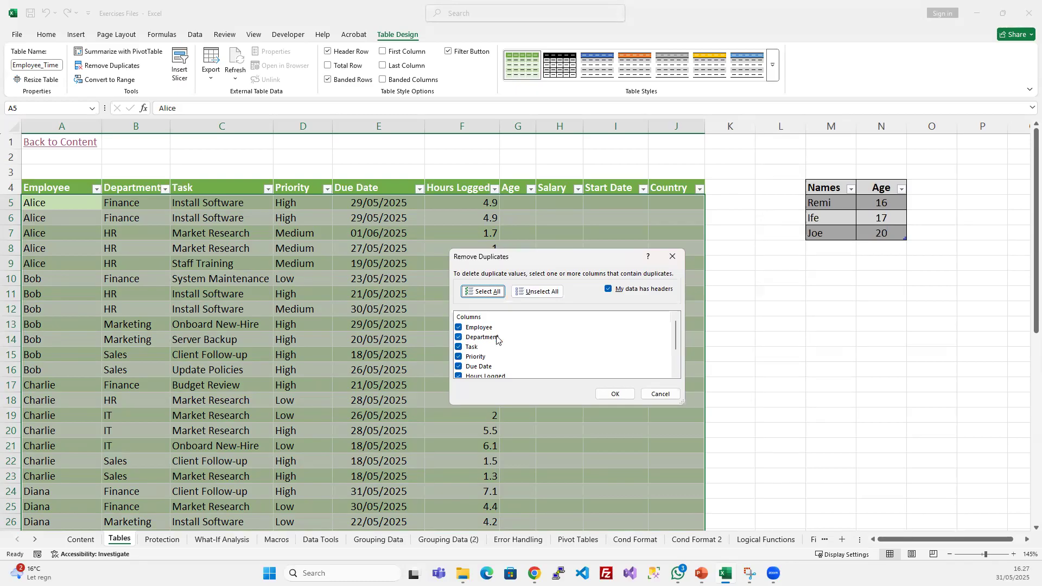
click(523, 293)
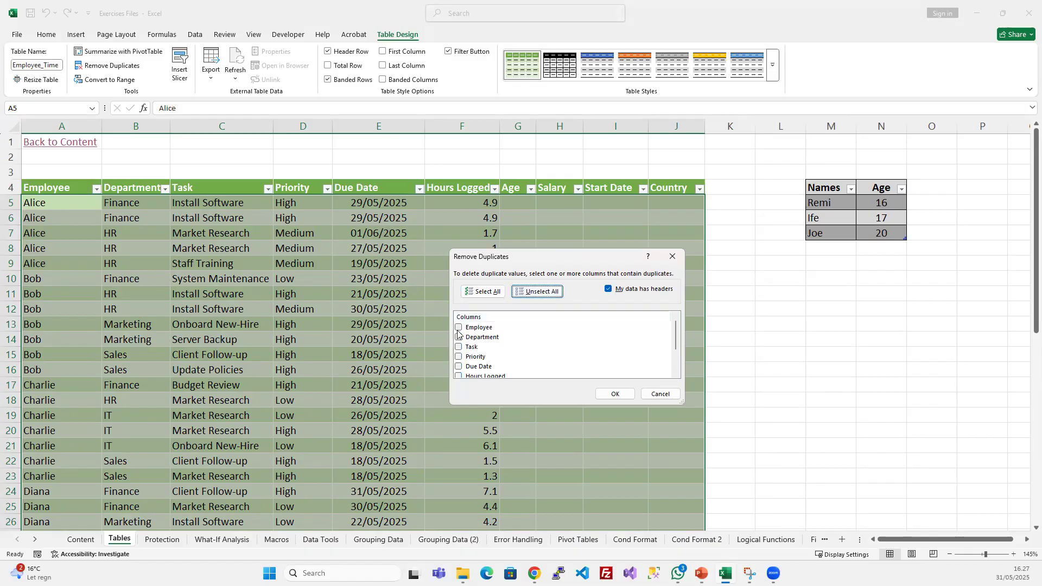
click(459, 328)
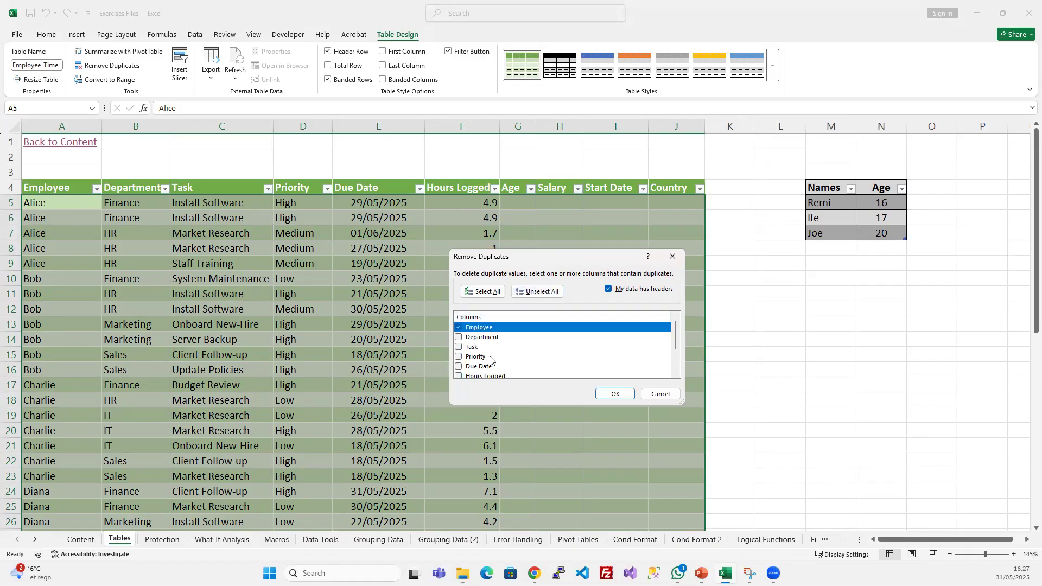
click(616, 394)
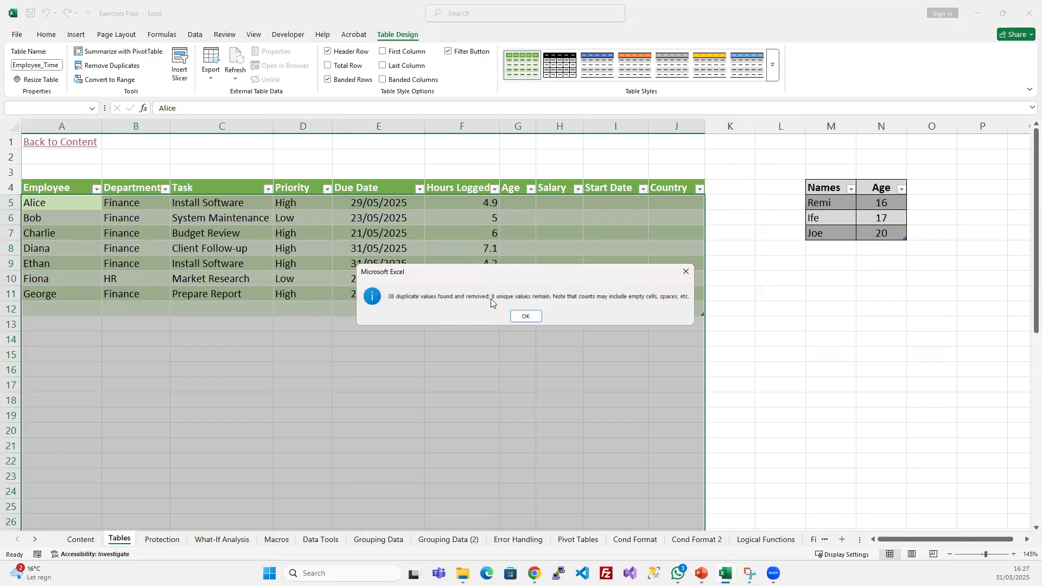
click(523, 317)
click(347, 251)
click(321, 273)
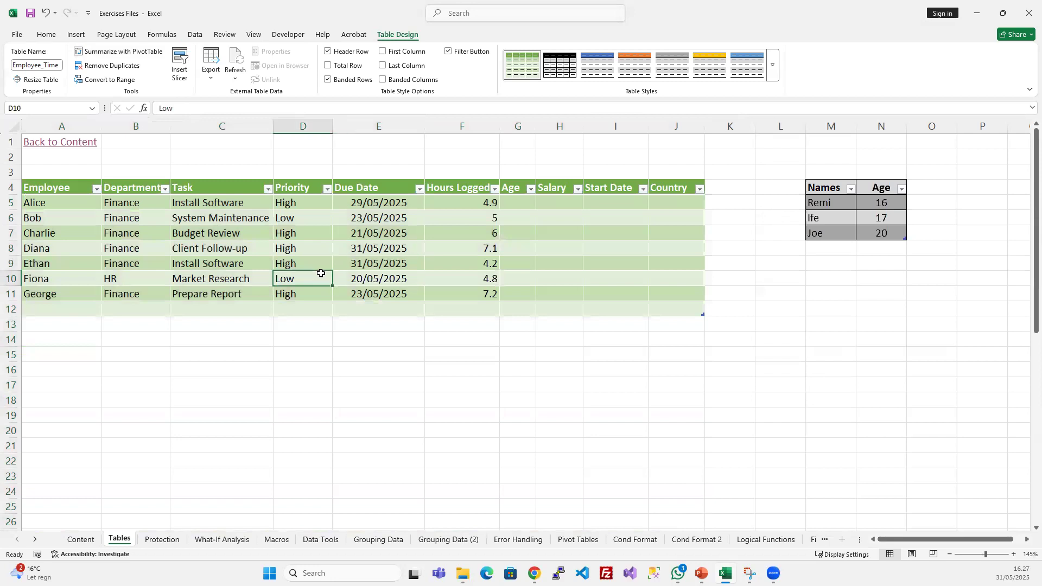
- Undo the duplicate removal in the Employee_Time table and look over its rows
key(ctrl+z)
click(323, 308)
scroll(337, 336, down, 9)
scroll(337, 335, up, 8)
scroll(337, 335, up, 1)
click(252, 298)
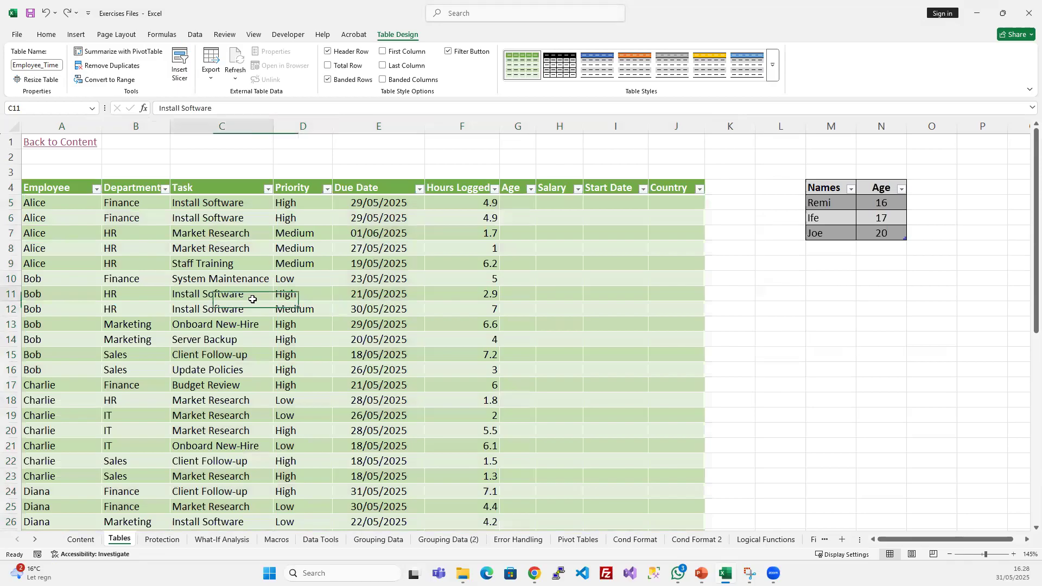
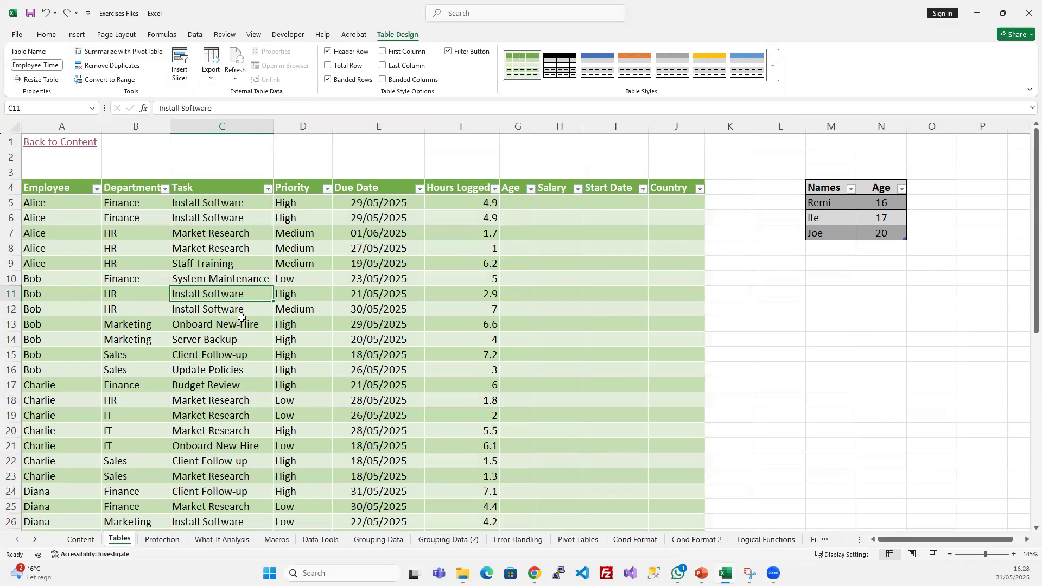
- Remove duplicate rows from the Employee_Time table, checking only the Employee and Department columns
click(196, 34)
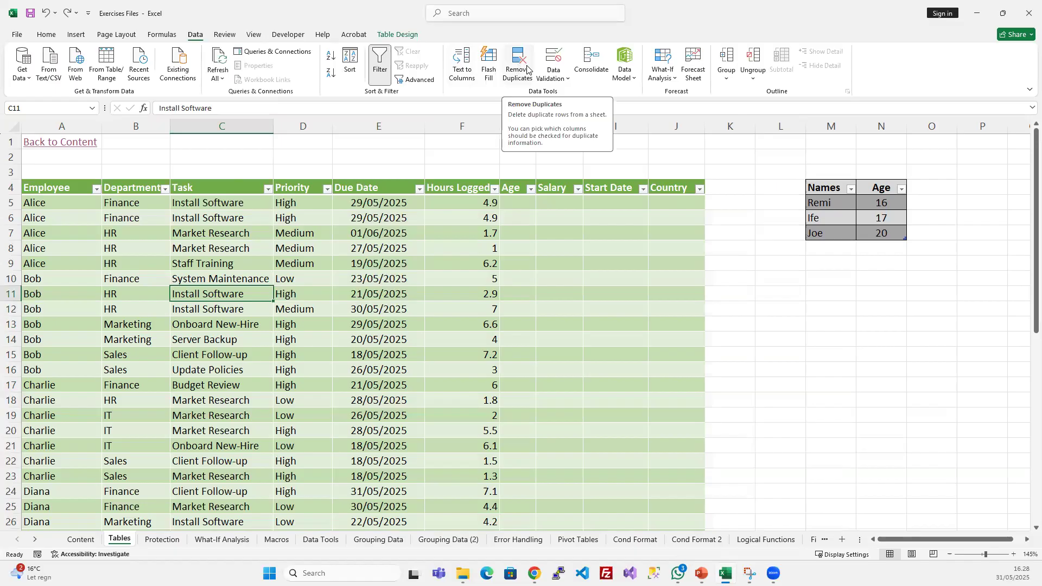
click(518, 68)
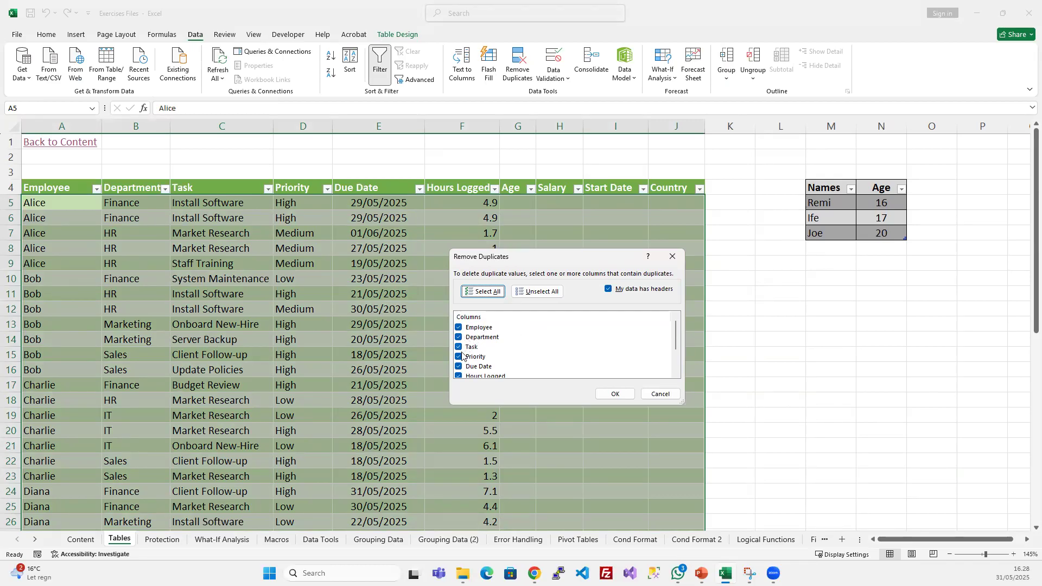
click(534, 292)
click(459, 329)
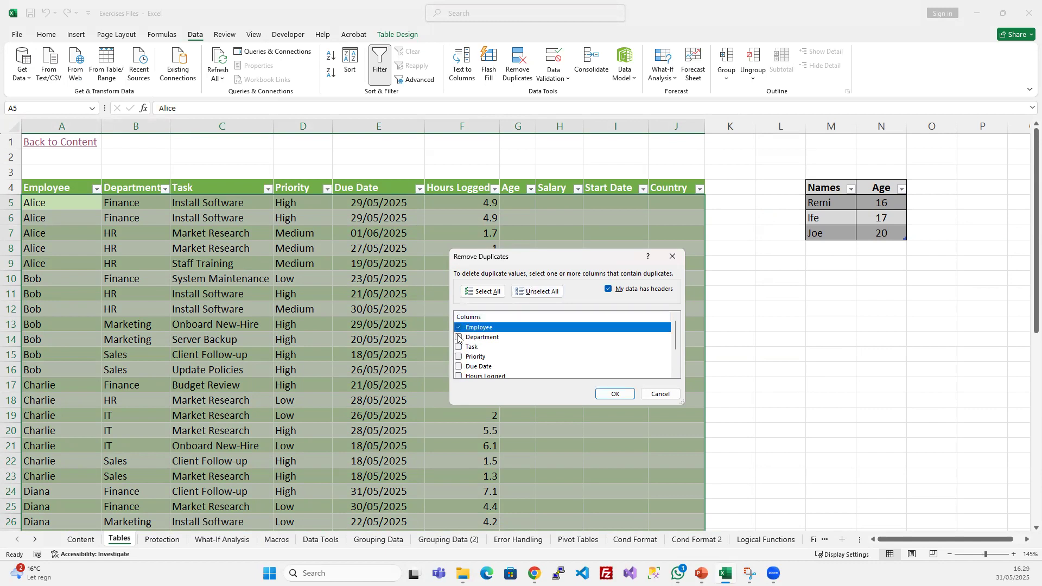
click(459, 338)
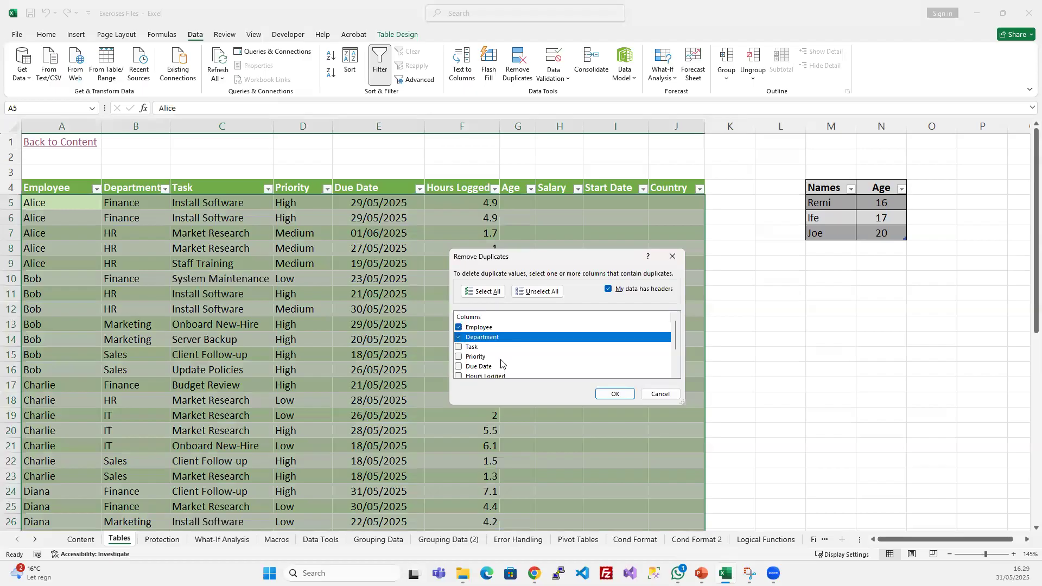
click(606, 395)
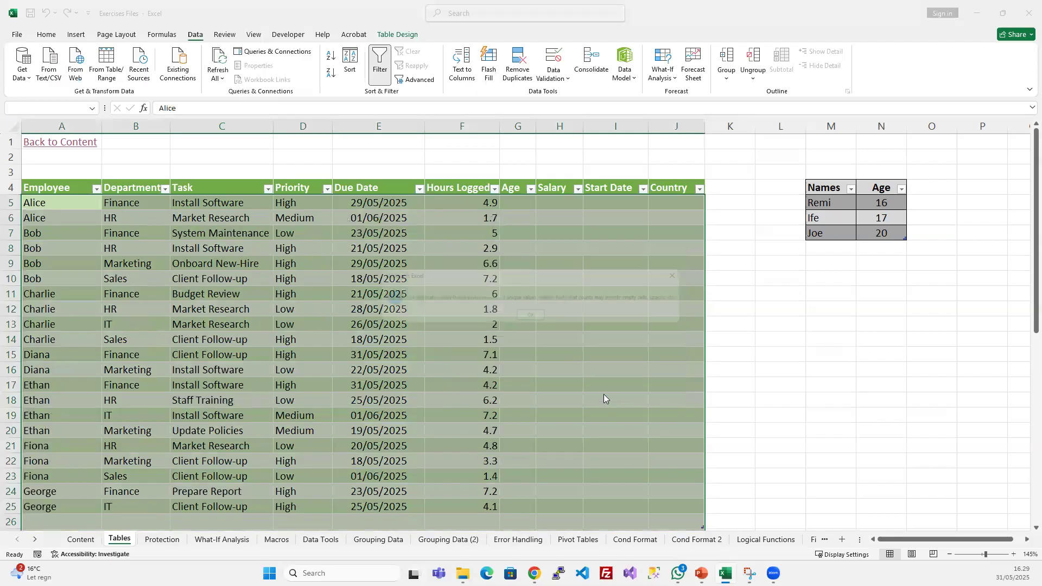
click(526, 317)
click(262, 290)
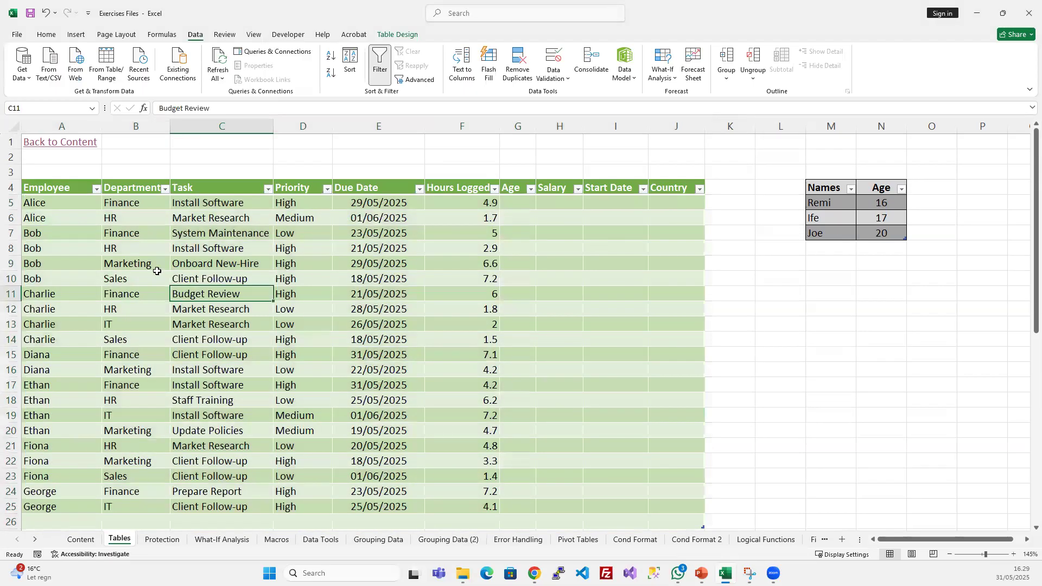
- Check the Employee and Department cells in rows 5 and 6, and undo the duplicate removal based on those two columns
click(72, 202)
click(105, 206)
click(76, 213)
click(124, 218)
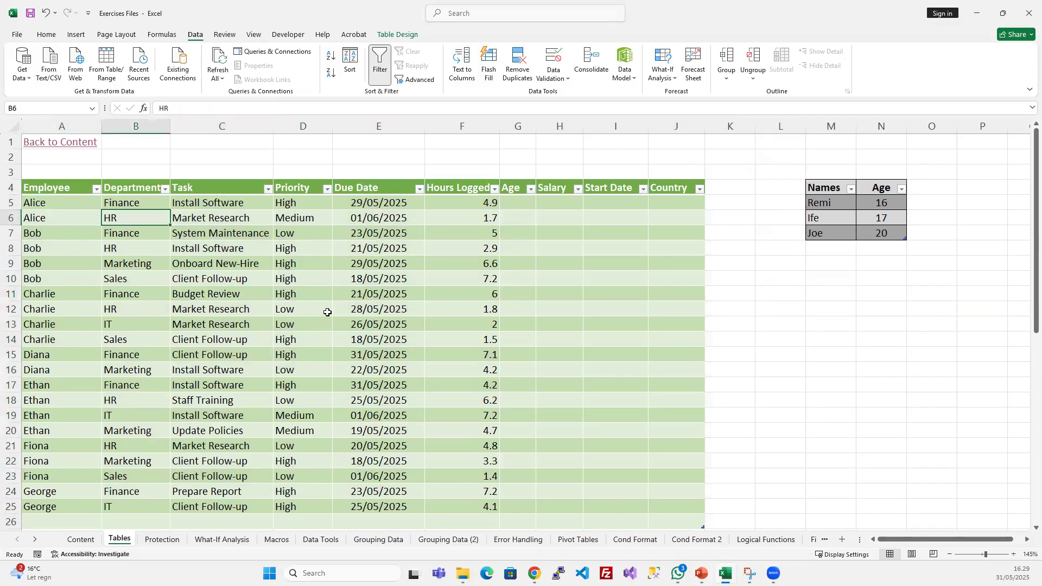
key(ctrl+z)
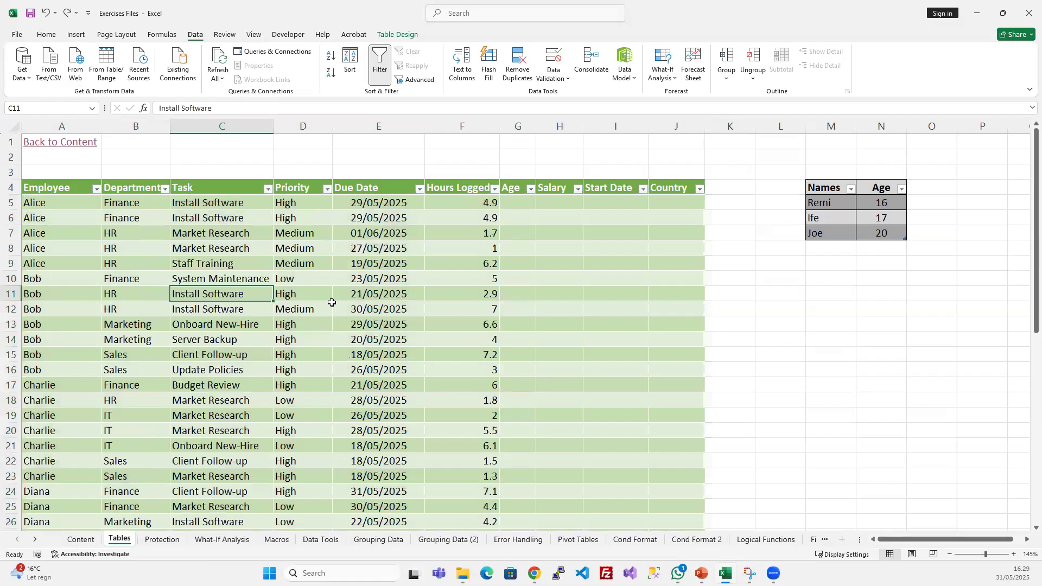
click(373, 252)
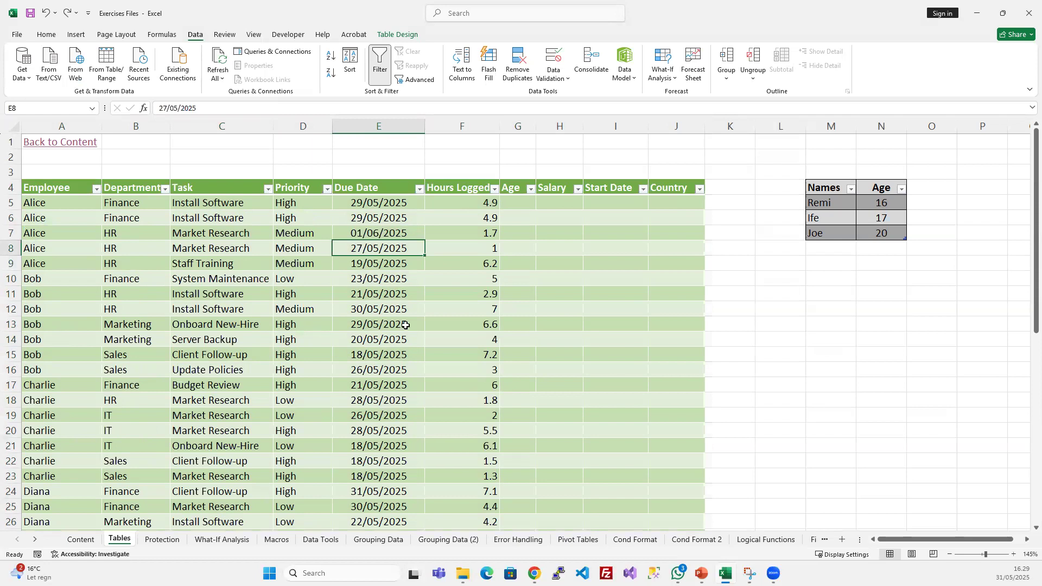
- Remove duplicate rows from the Employee_Time table with all columns checked, and look over the remaining rows
click(520, 62)
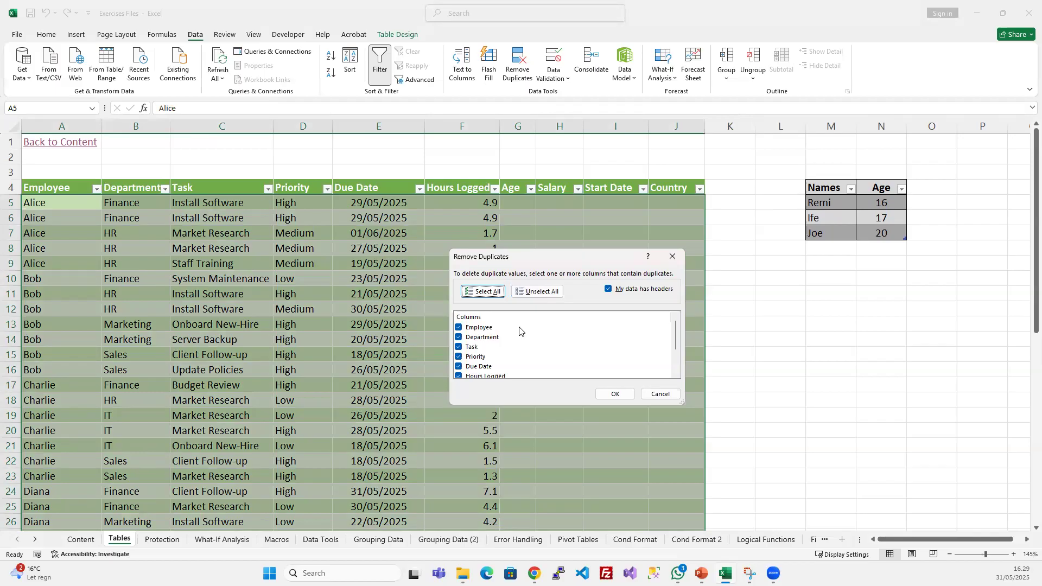
scroll(511, 340, down, 2)
scroll(510, 340, up, 2)
click(615, 394)
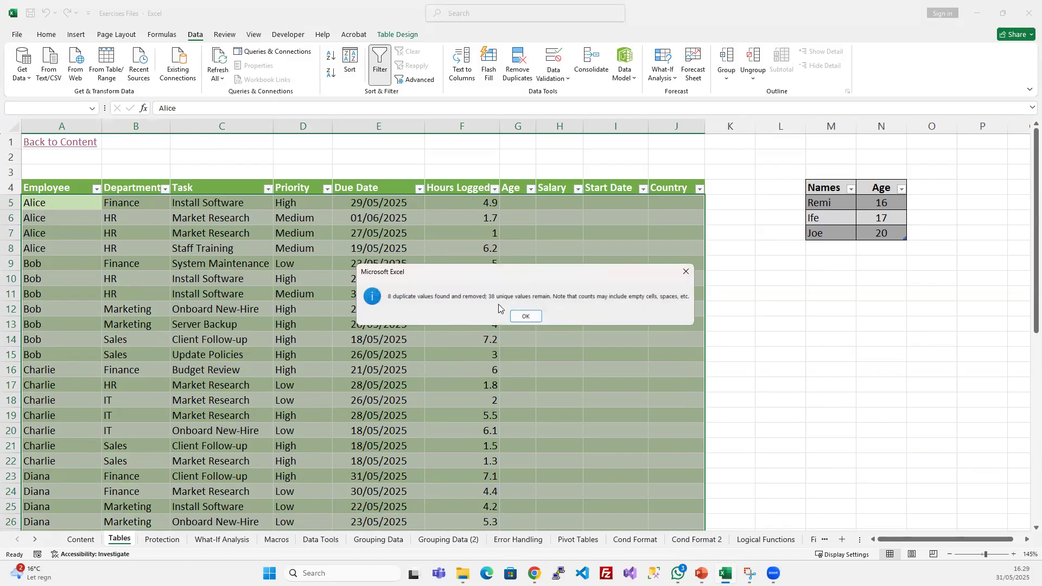
click(526, 316)
scroll(281, 341, down, 1)
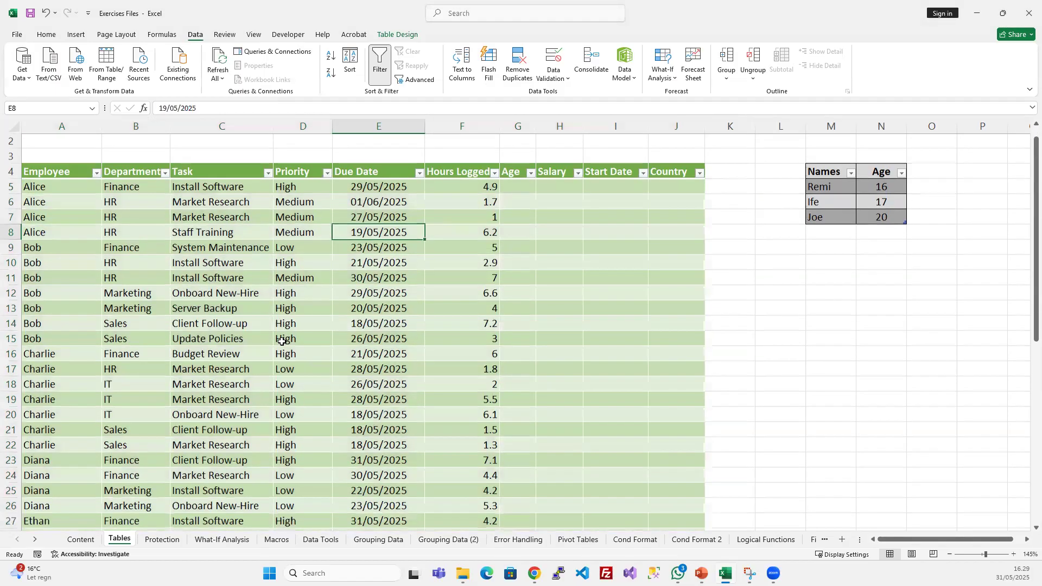
scroll(282, 342, down, 8)
scroll(281, 342, up, 8)
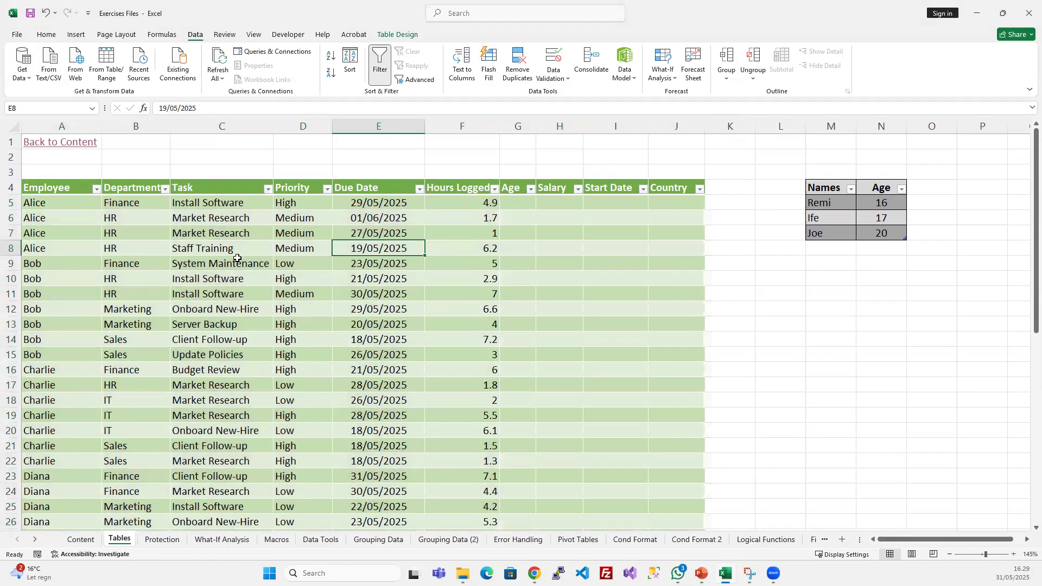
- Undo the duplicate removal that compared all columns of the Employee_Time table
click(237, 259)
key(ctrl+z)
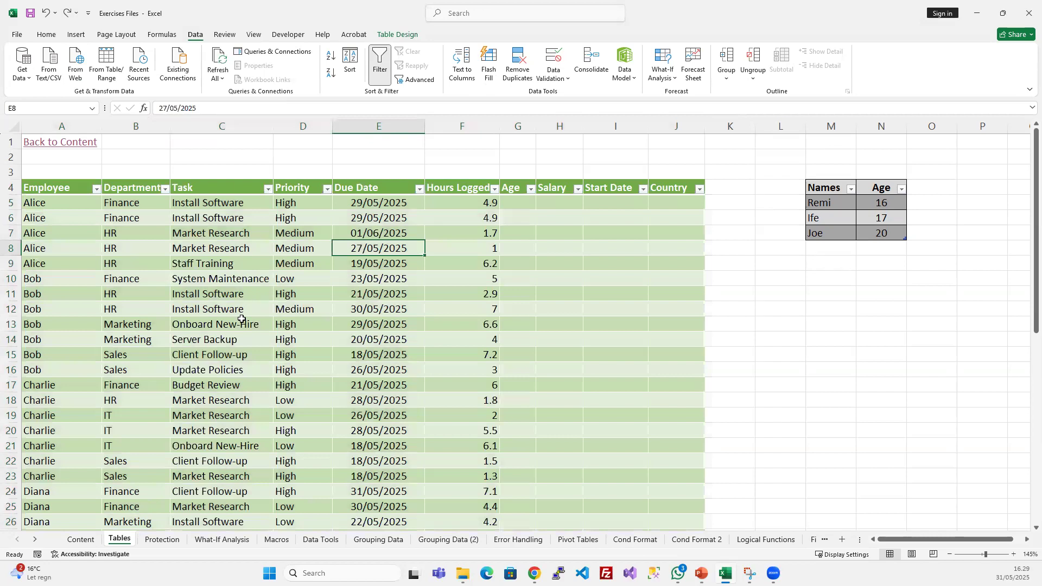
scroll(241, 320, down, 11)
scroll(242, 320, up, 11)
- Examine the Employee_Time table for repeated rows, comparing row 6 with rows 7 and 8, and view the table design options
click(11, 217)
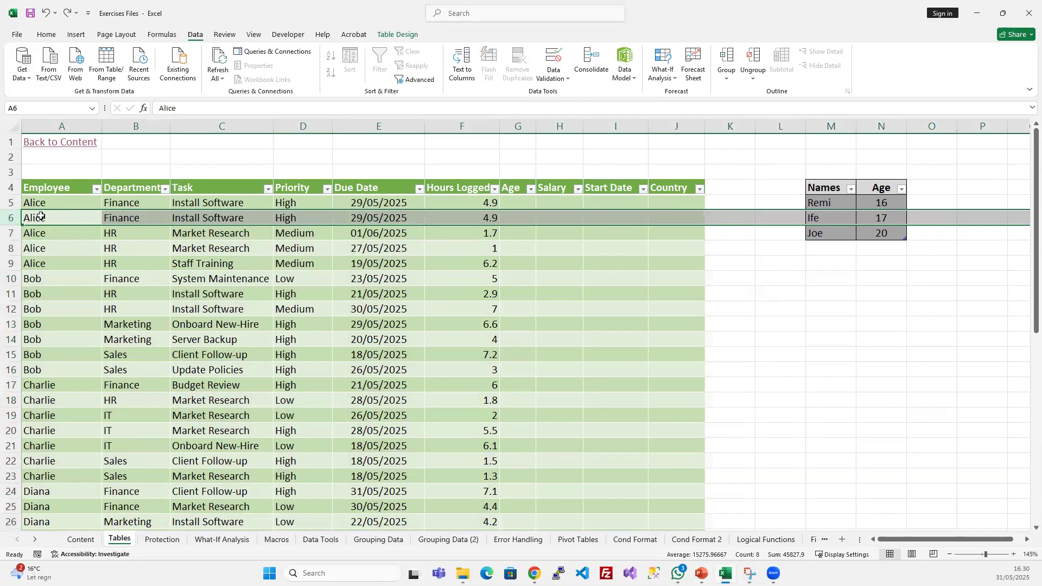
drag(11, 203, 10, 261)
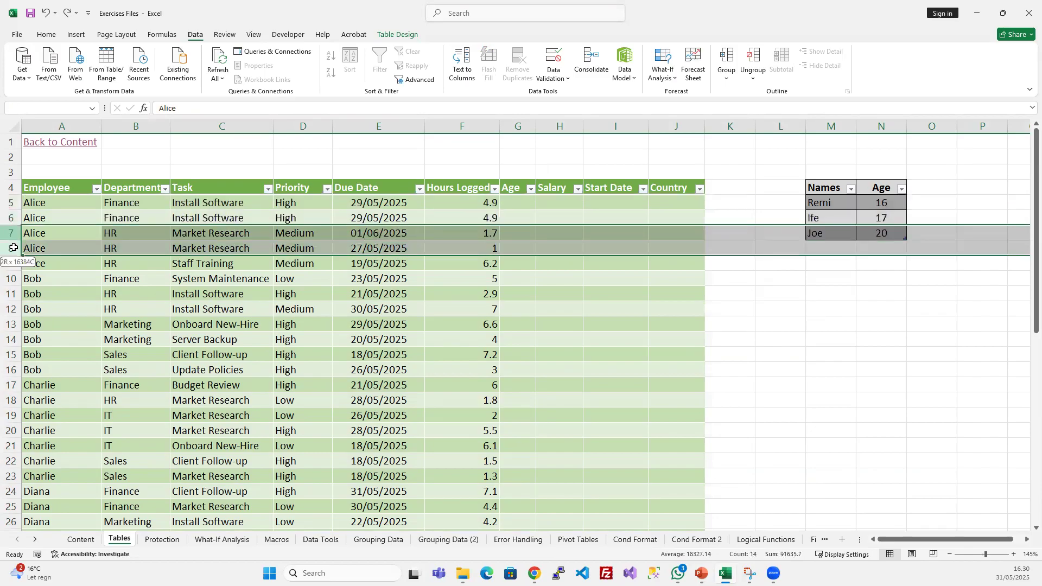
scroll(225, 450, down, 8)
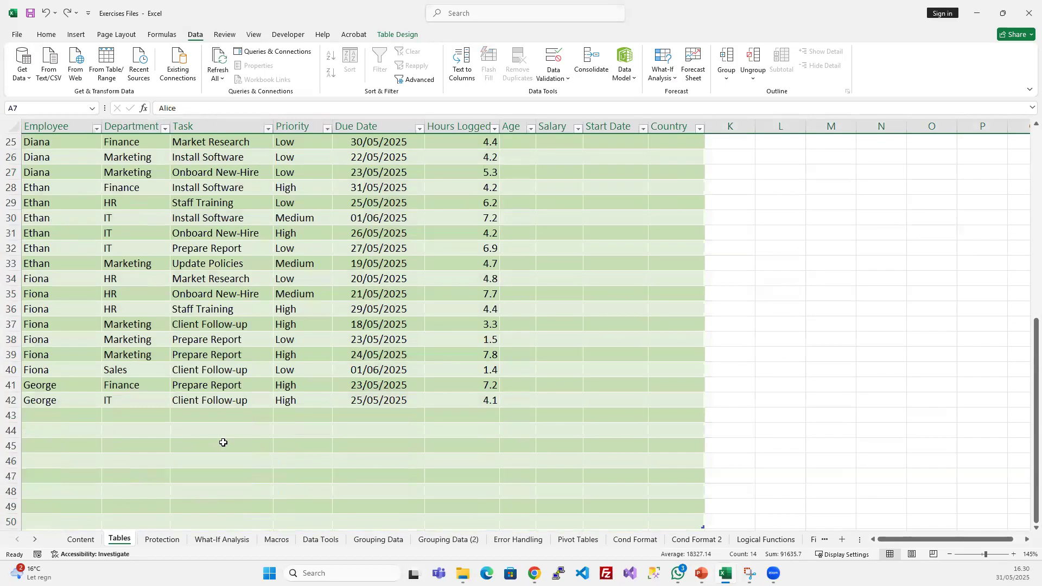
scroll(223, 442, up, 2)
scroll(221, 440, up, 6)
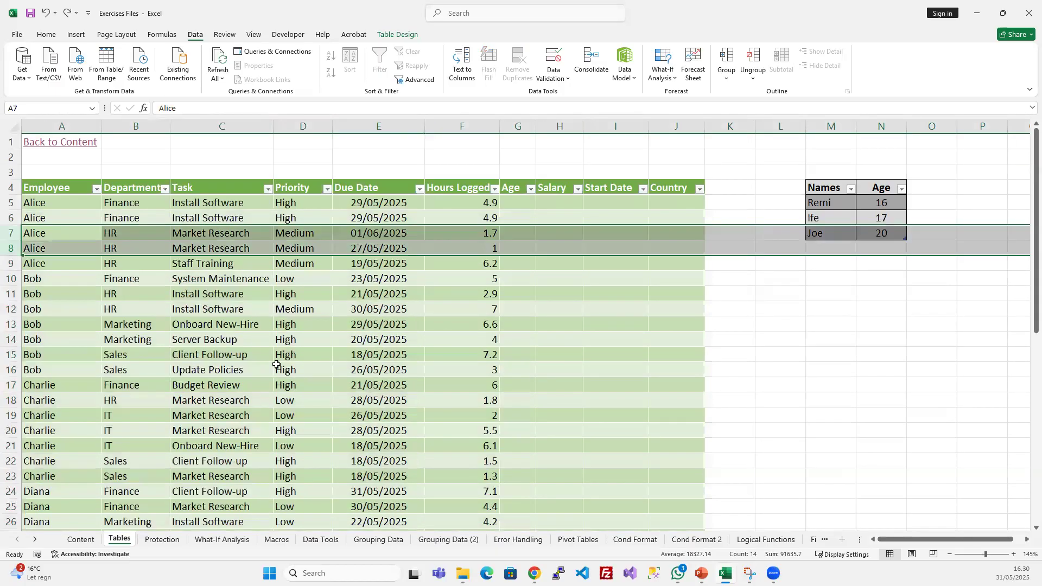
click(283, 328)
click(333, 293)
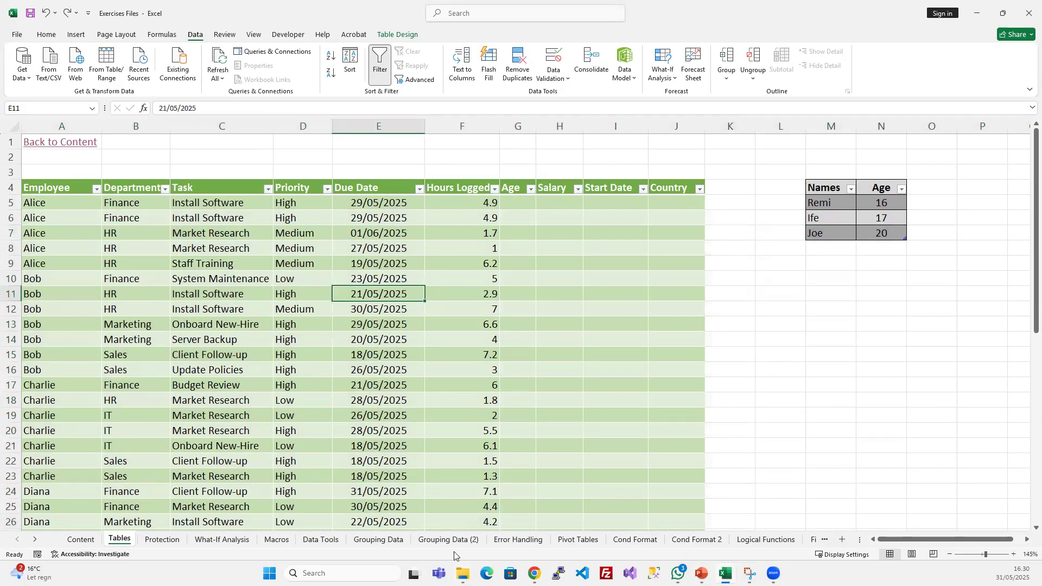
drag(48, 190, 595, 442)
click(369, 335)
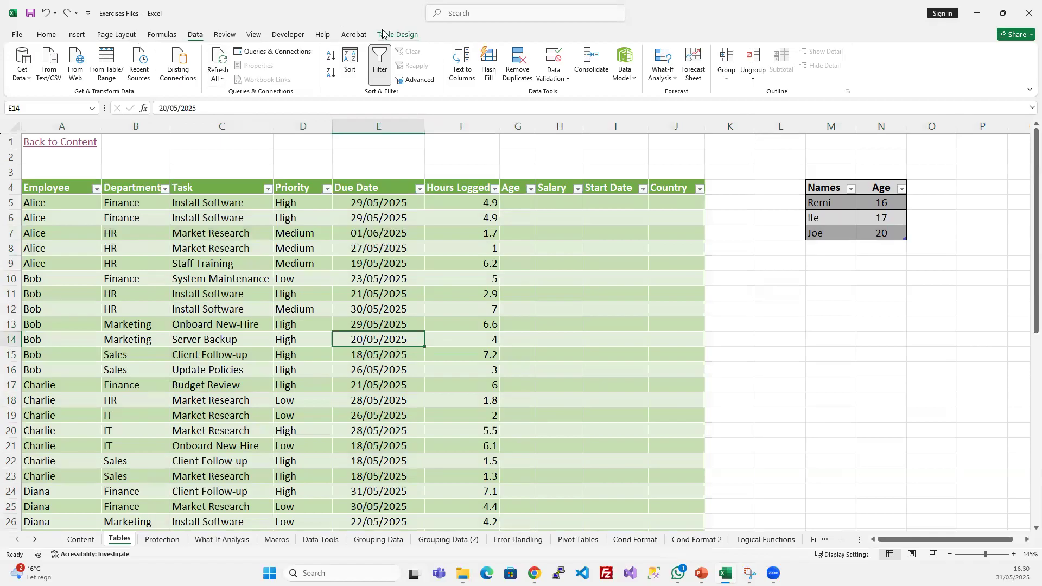
click(406, 35)
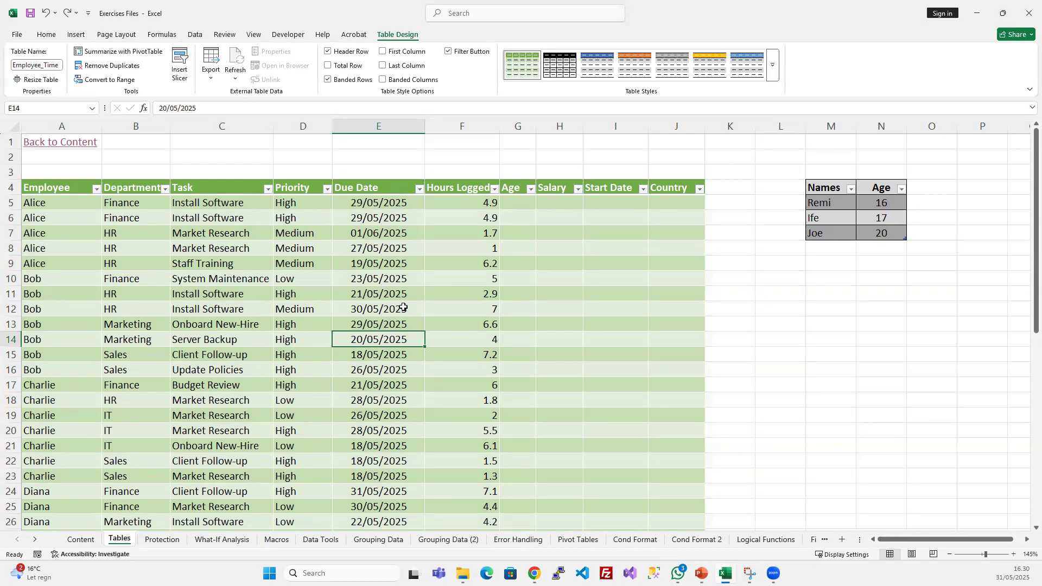
- Delete the small Names and Age table in columns M and N
click(831, 125)
drag(881, 112, 883, 112)
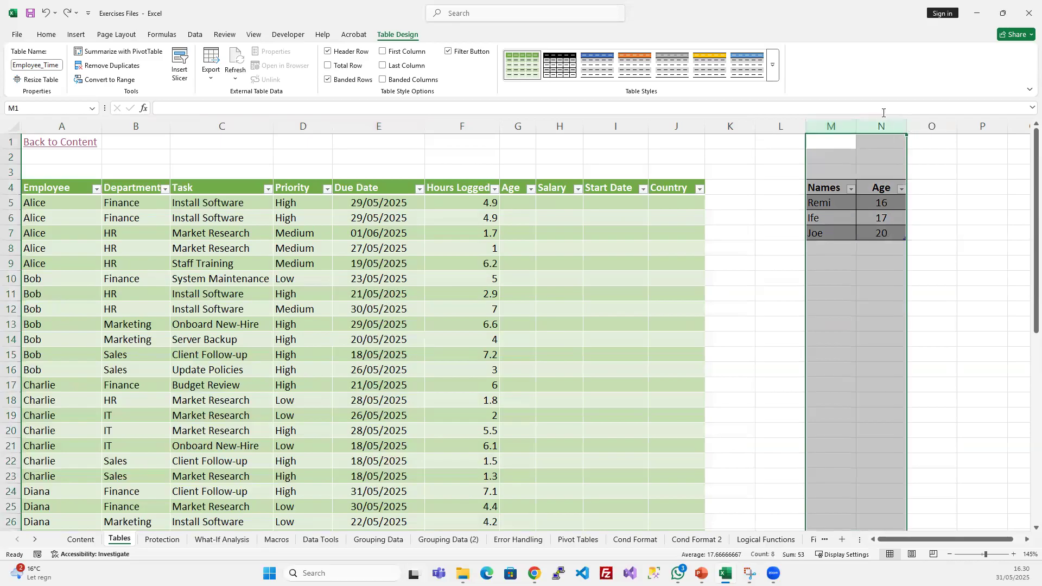
key(Delete)
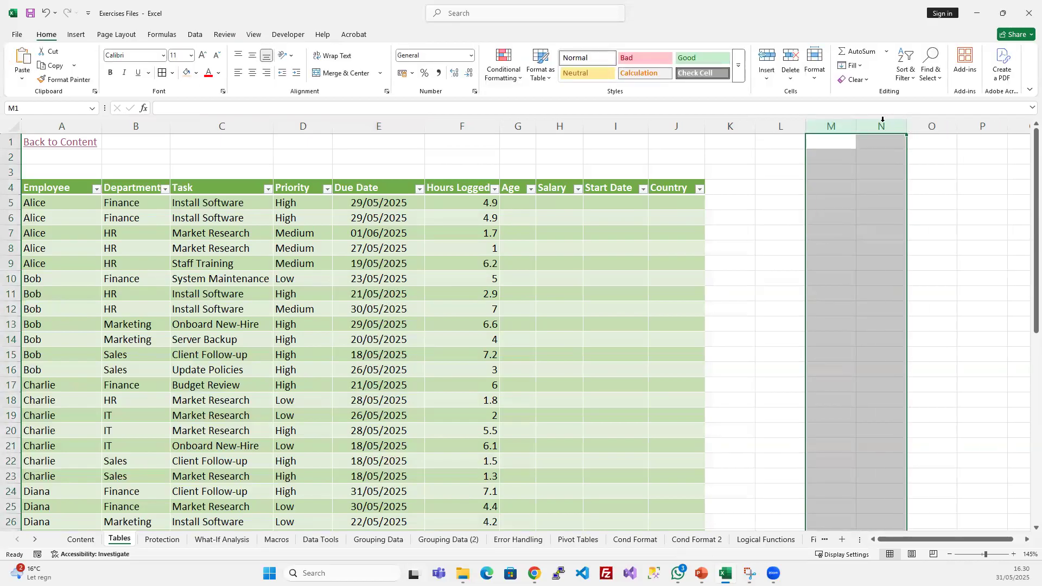
click(287, 352)
- Insert three blank rows above the Employee_Time table's header in row 4
click(10, 187)
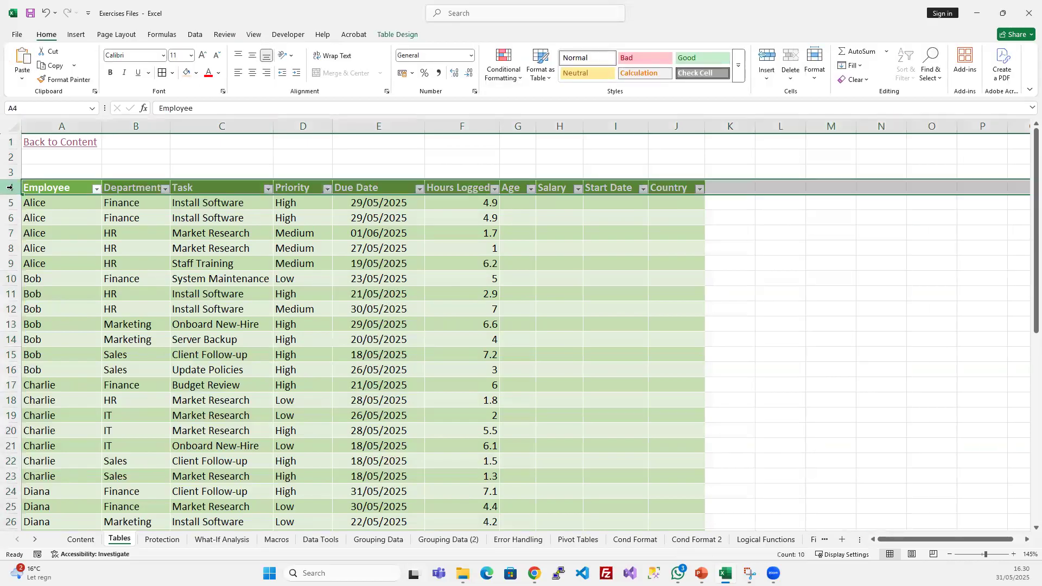
key(ctrl+shift+plus)
key(ctrl+shift+plus)
key(ctrl+shift+plus)
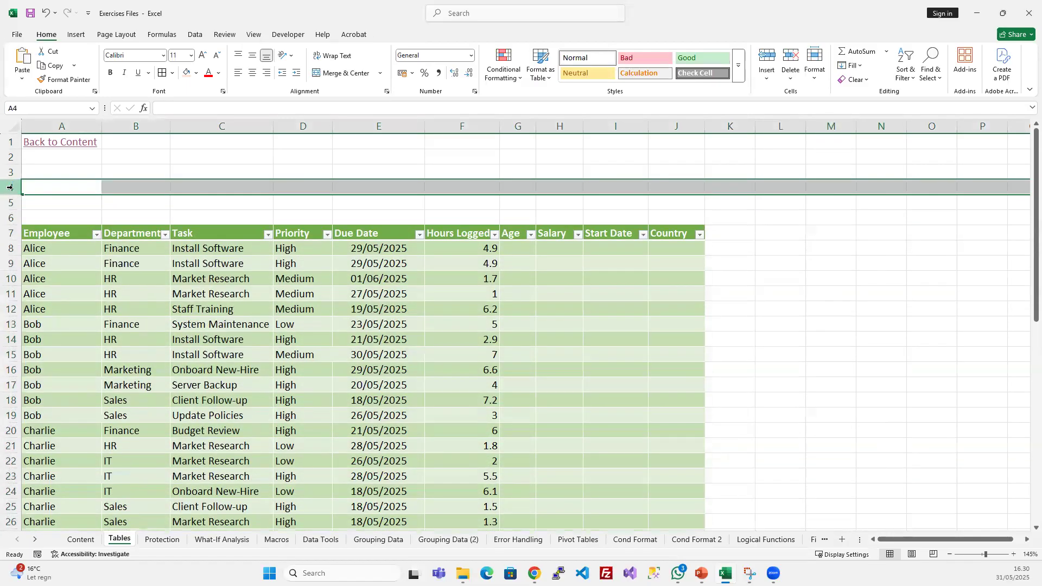
click(295, 313)
click(140, 281)
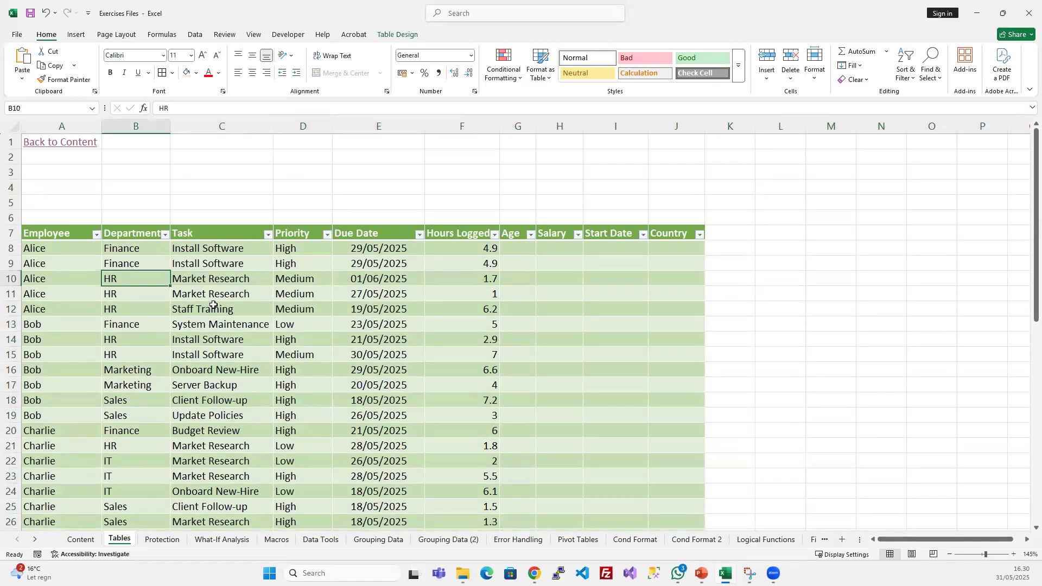
- Filter the Department column to show only Finance, and select the filtered Department cells
click(165, 234)
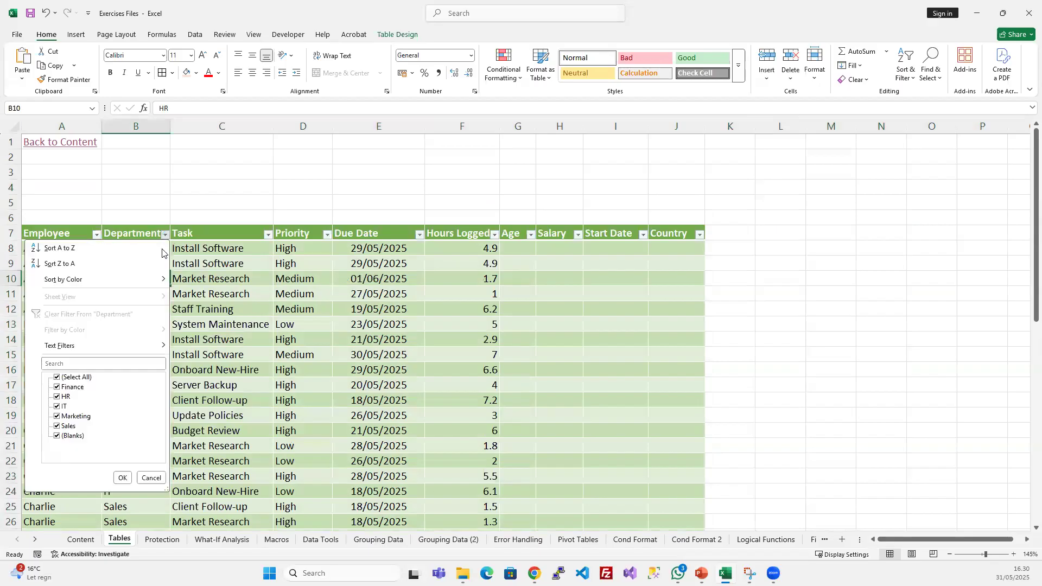
click(75, 377)
click(72, 387)
click(123, 478)
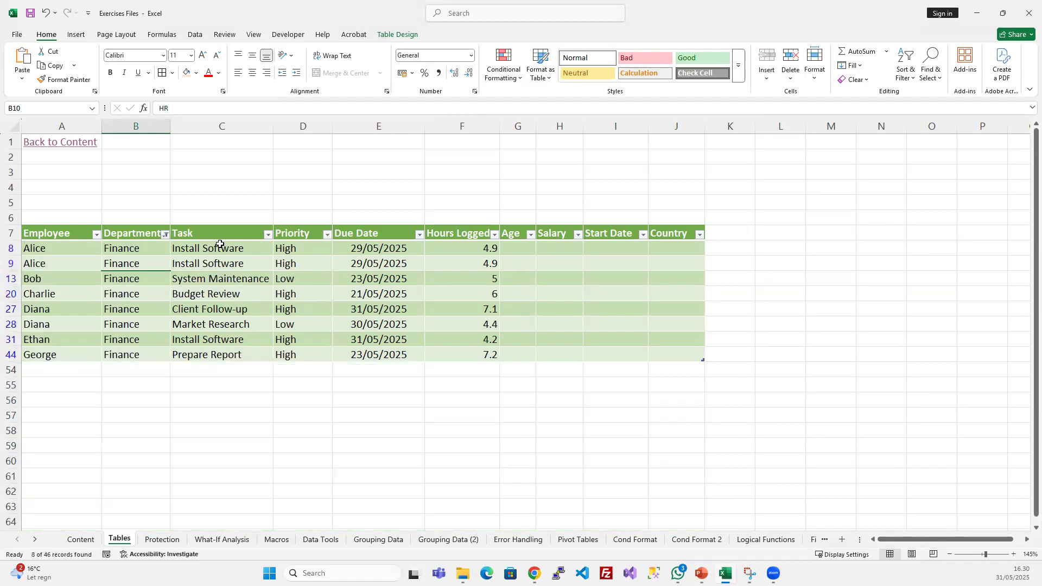
drag(125, 253, 127, 354)
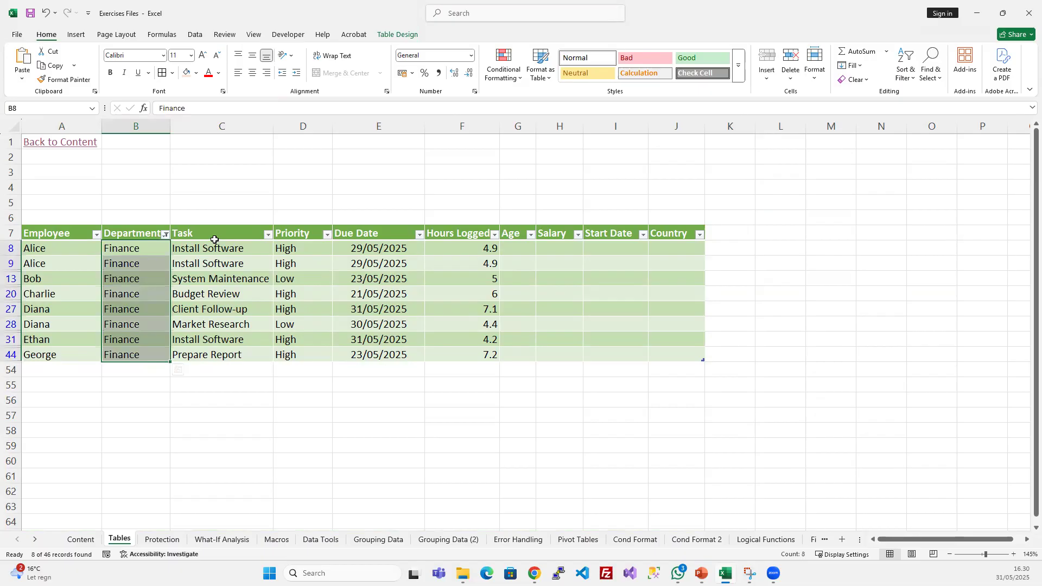
- Filter the Task column to show only Budget Review and Client Follow-up
drag(217, 248, 232, 339)
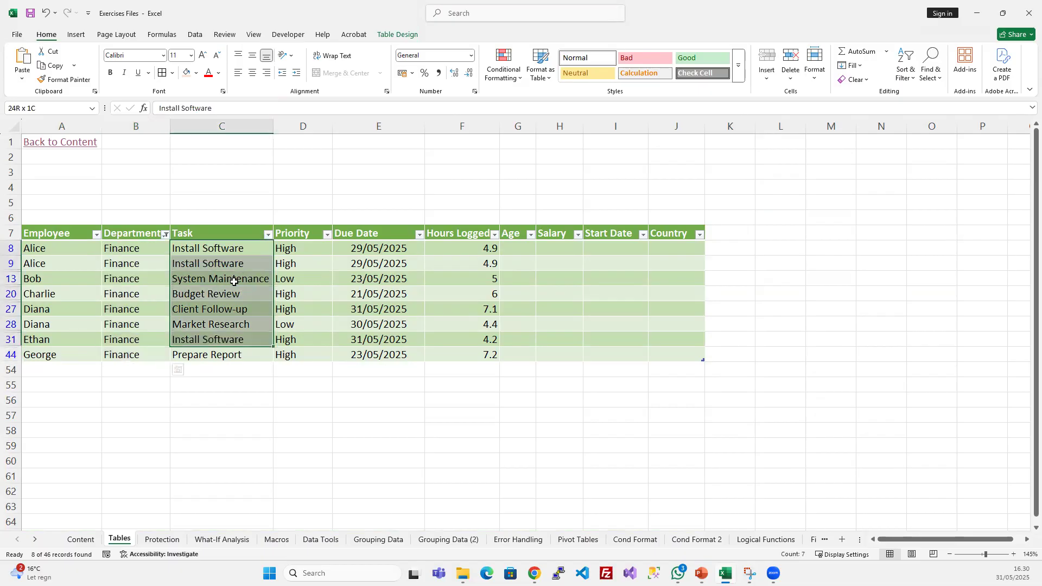
click(268, 234)
click(172, 378)
click(179, 388)
click(177, 397)
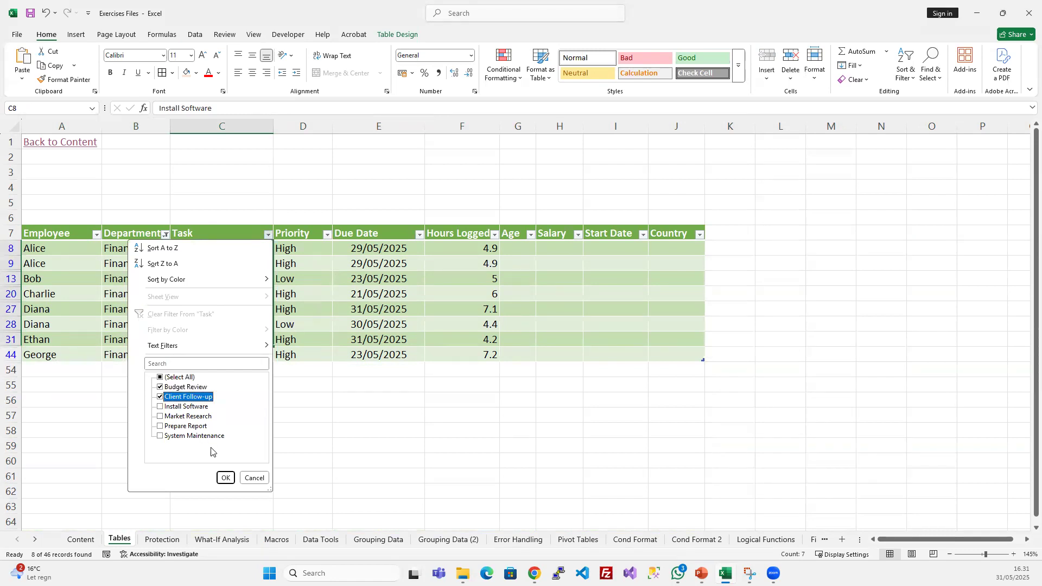
click(224, 477)
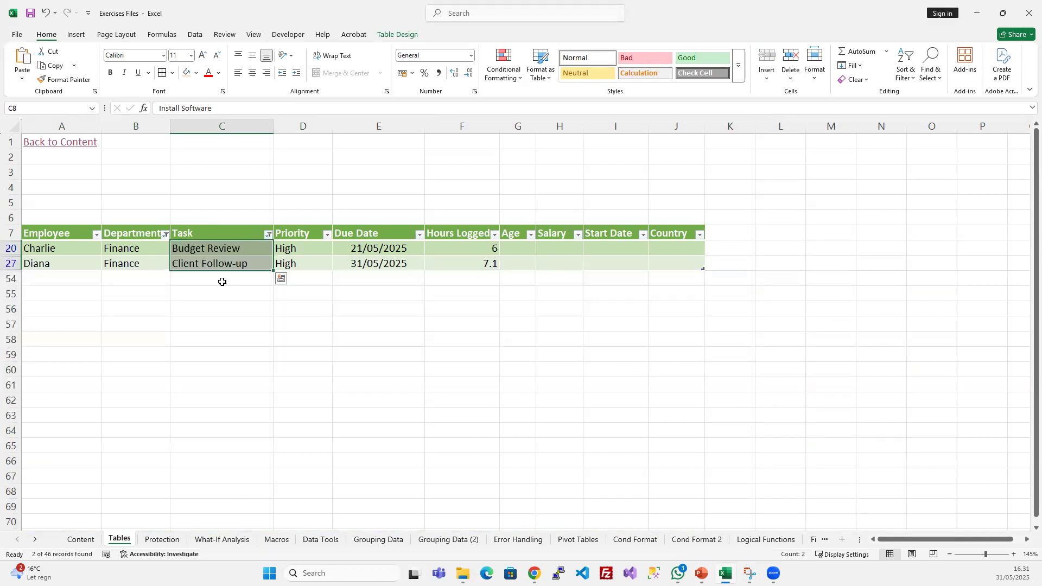
click(237, 262)
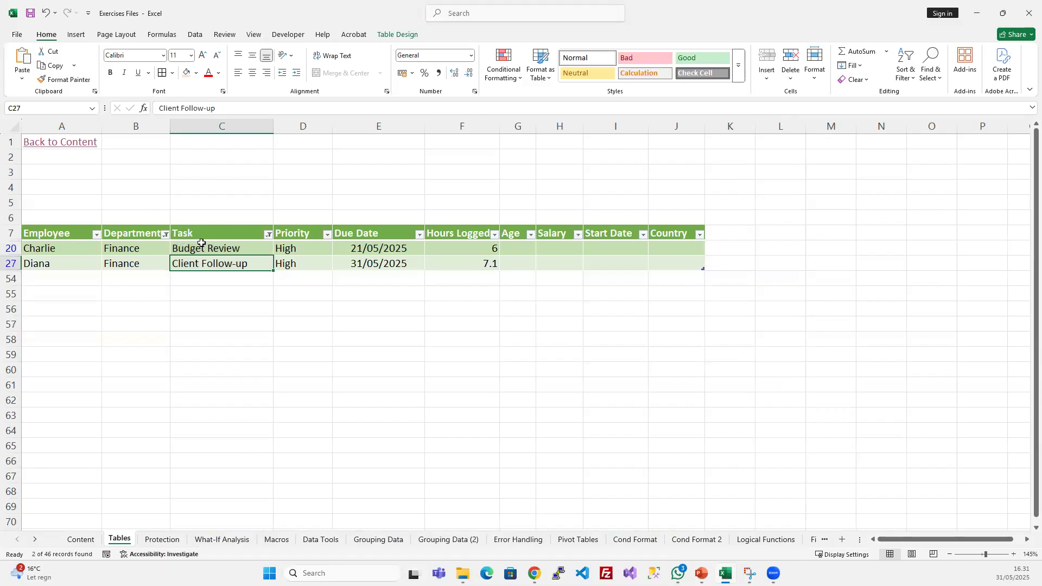
- View the filter options of the Department column and close them without changing the selection
click(166, 235)
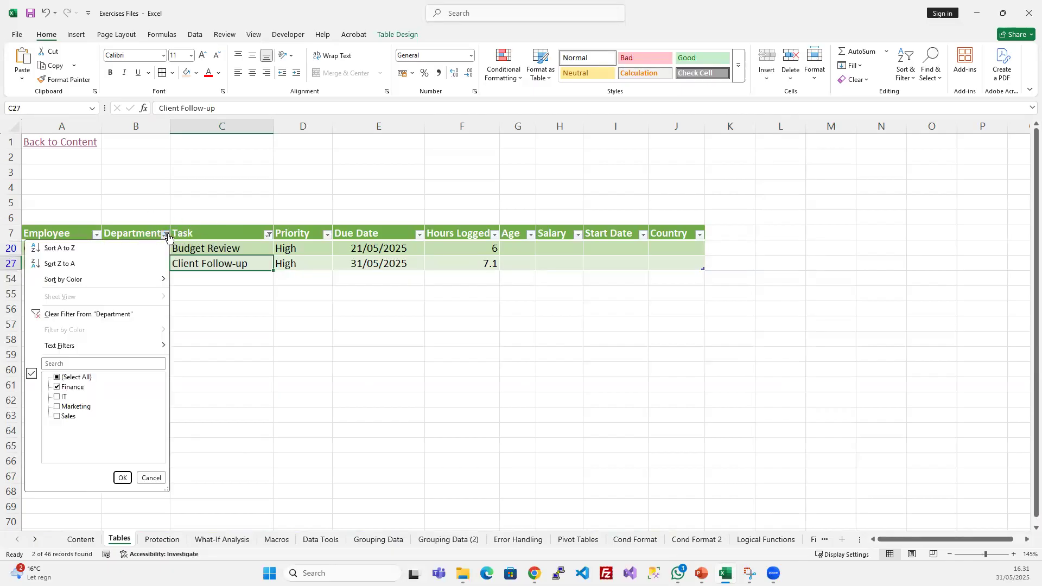
click(166, 235)
click(313, 252)
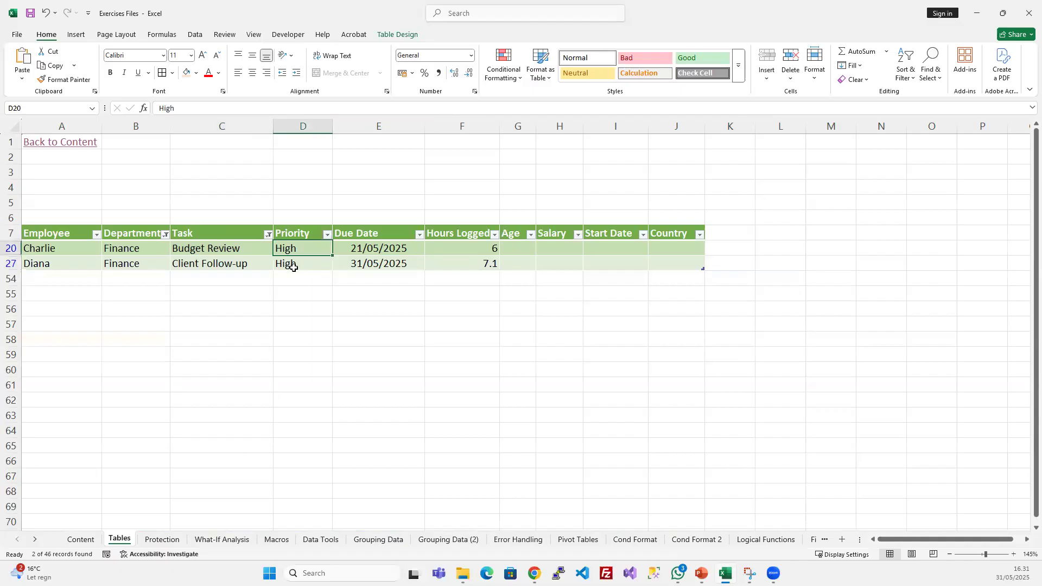
- Clear all filters from the Employee_Time table
click(215, 254)
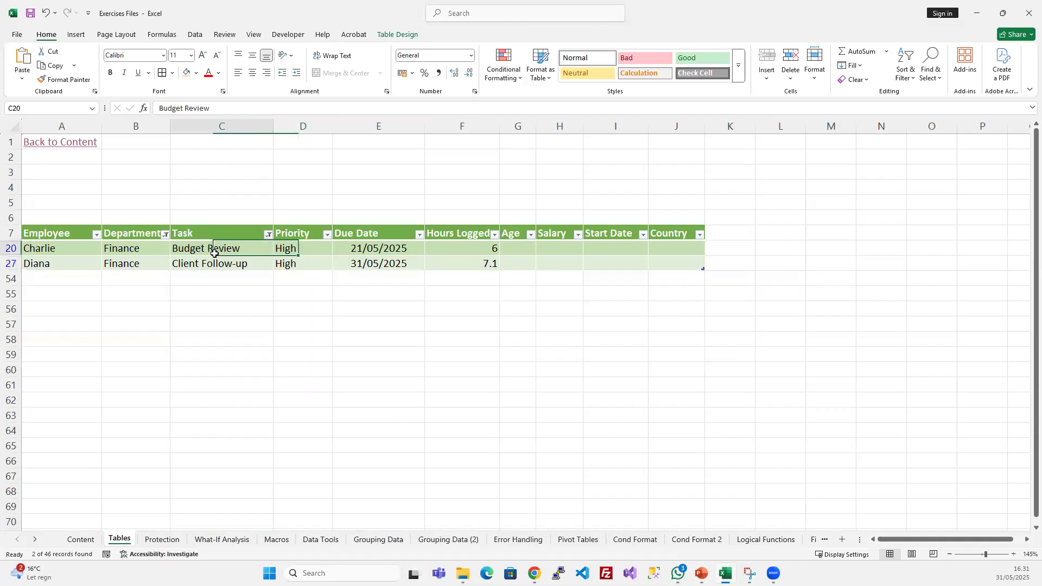
click(197, 36)
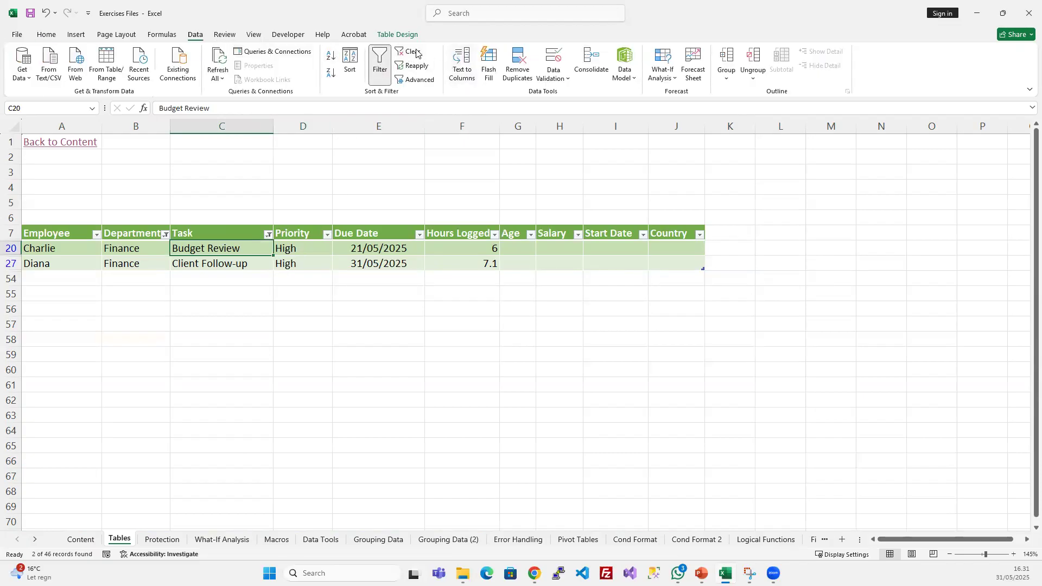
click(413, 52)
click(320, 355)
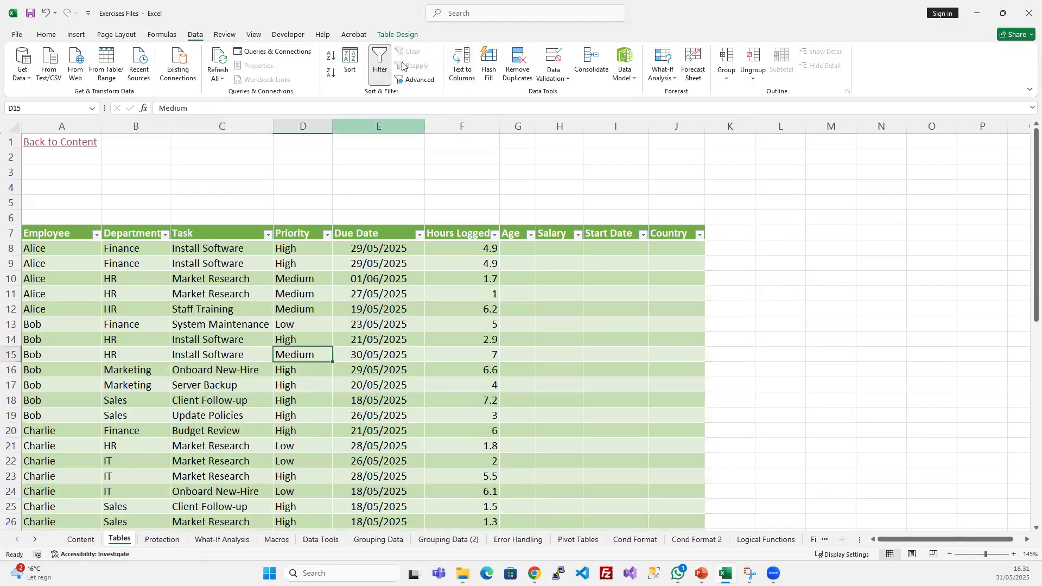
- Insert a slicer for the Employee column of the Employee_Time table
click(406, 36)
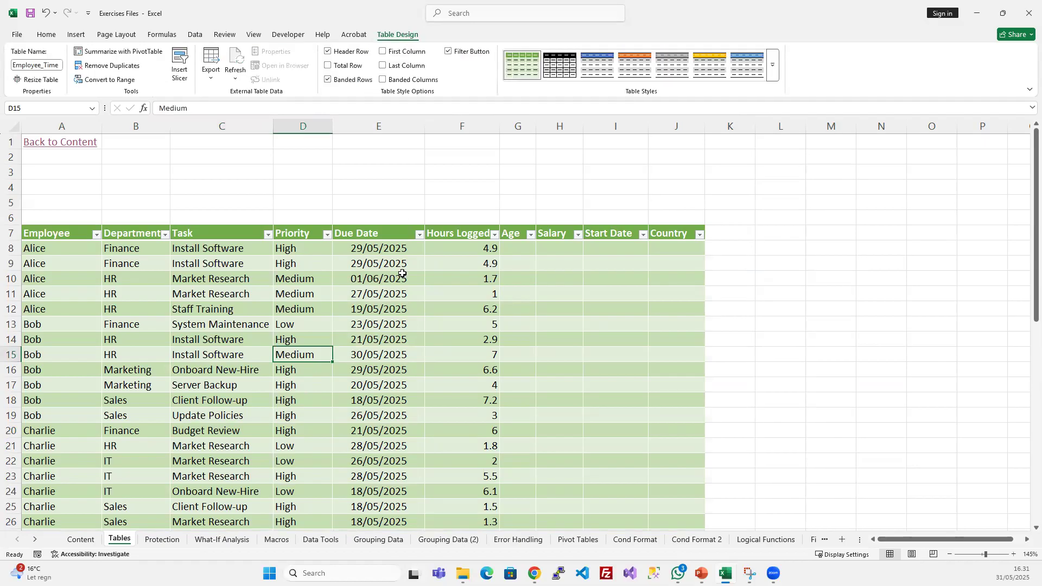
click(263, 279)
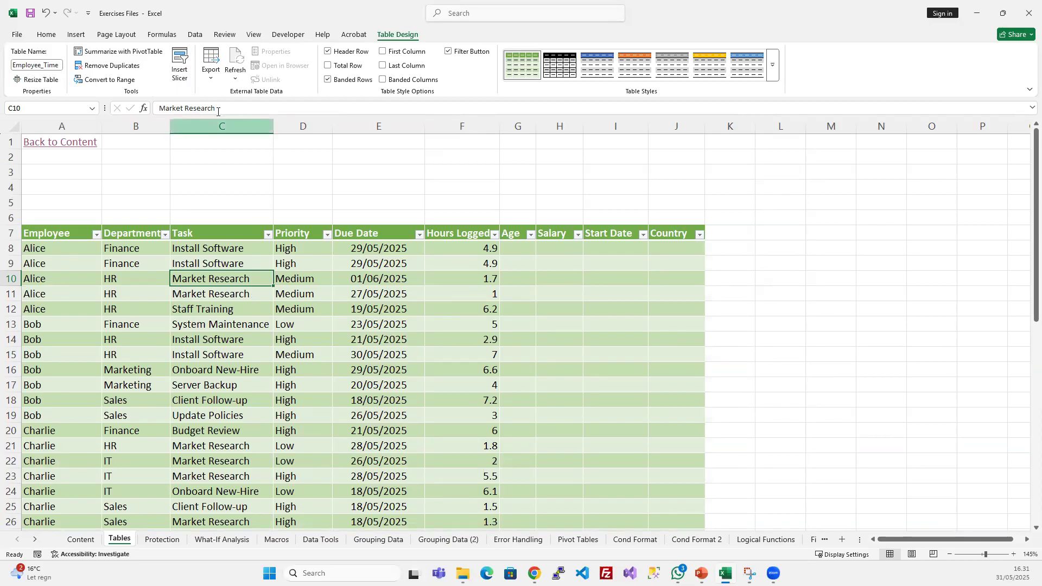
click(181, 66)
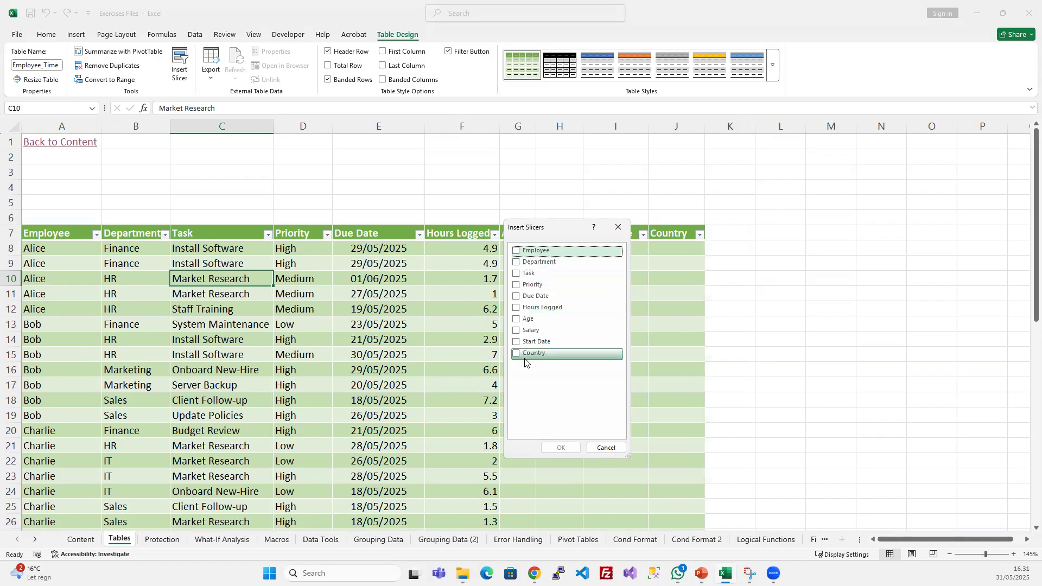
click(516, 252)
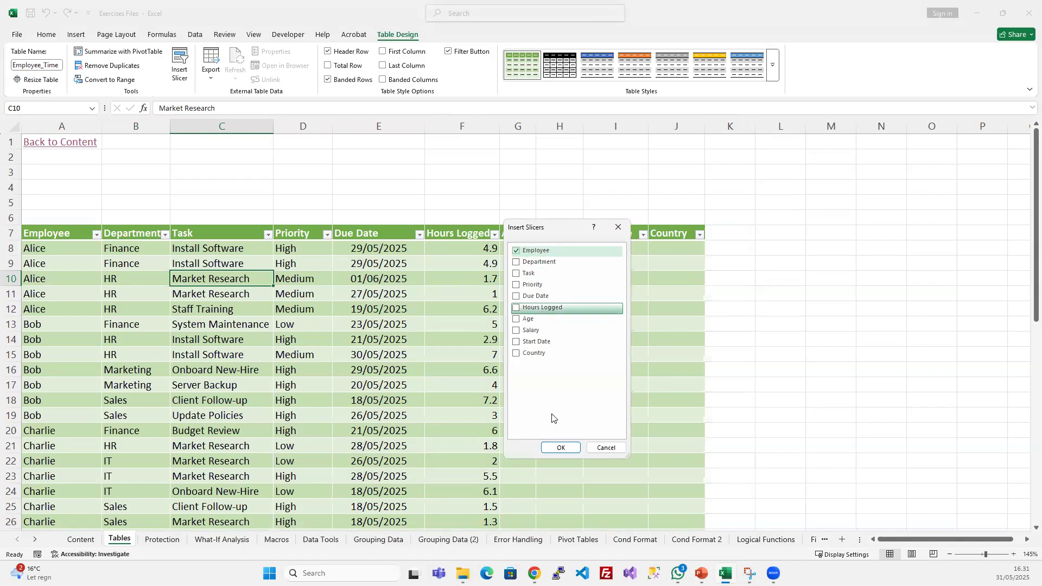
click(560, 447)
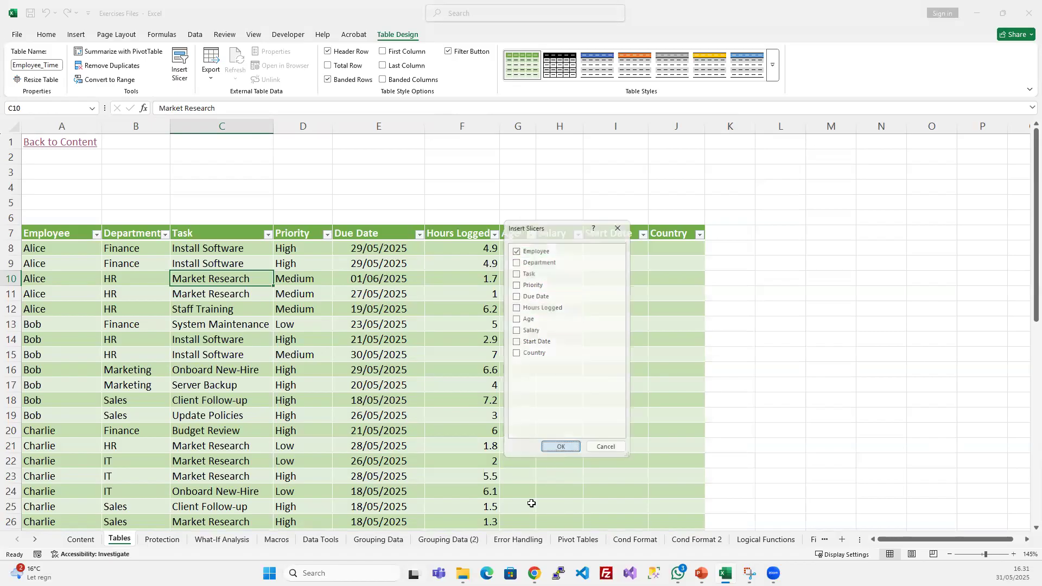
- Move the Employee slicer beside the table's last column, over columns K to M, and enlarge it to about 7.54 by 5.32 cm
drag(515, 241, 430, 151)
mouse_move(742, 170)
mouse_down()
mouse_move(756, 168)
mouse_move(741, 170)
mouse_up()
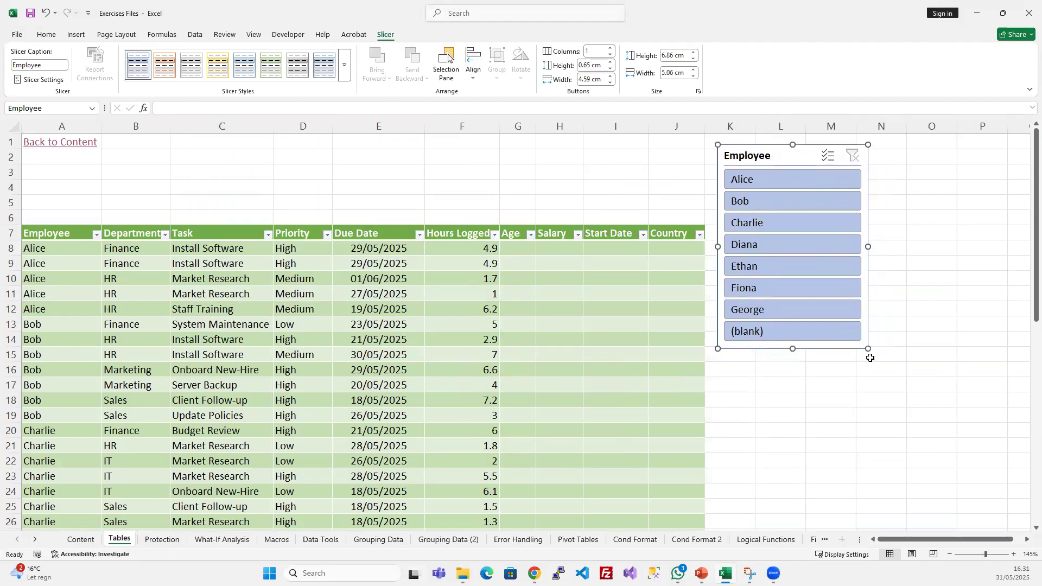
drag(869, 348, 875, 369)
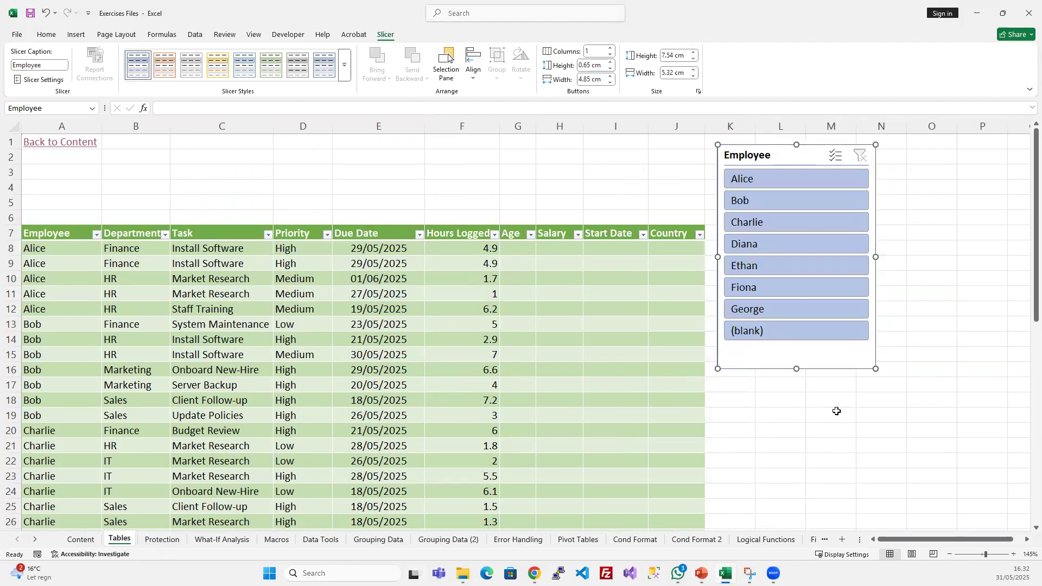
click(800, 410)
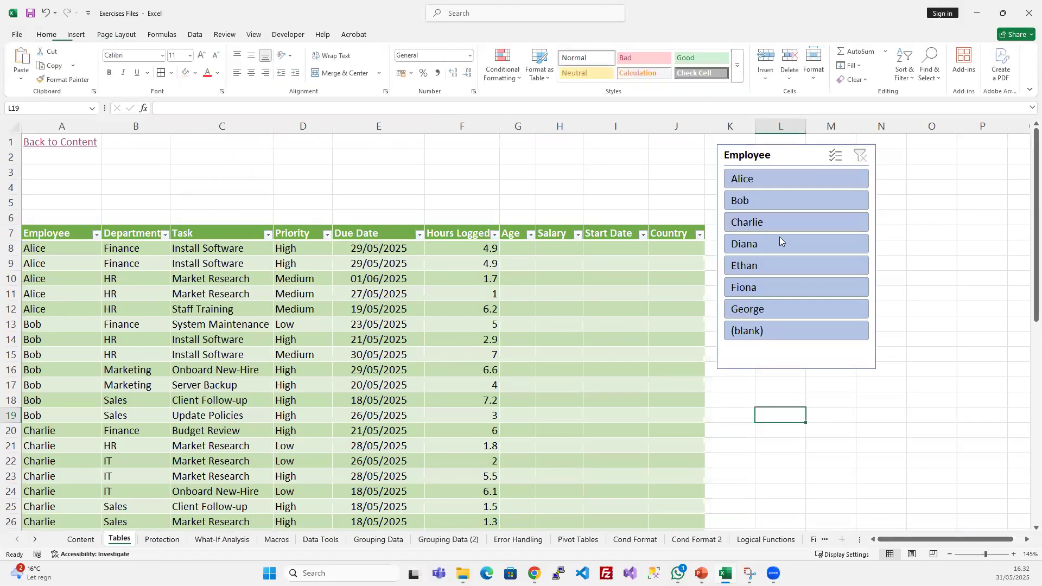
- Filter the table to the first employee with the slicer, and check the Employee column's filter options without changing them
click(766, 177)
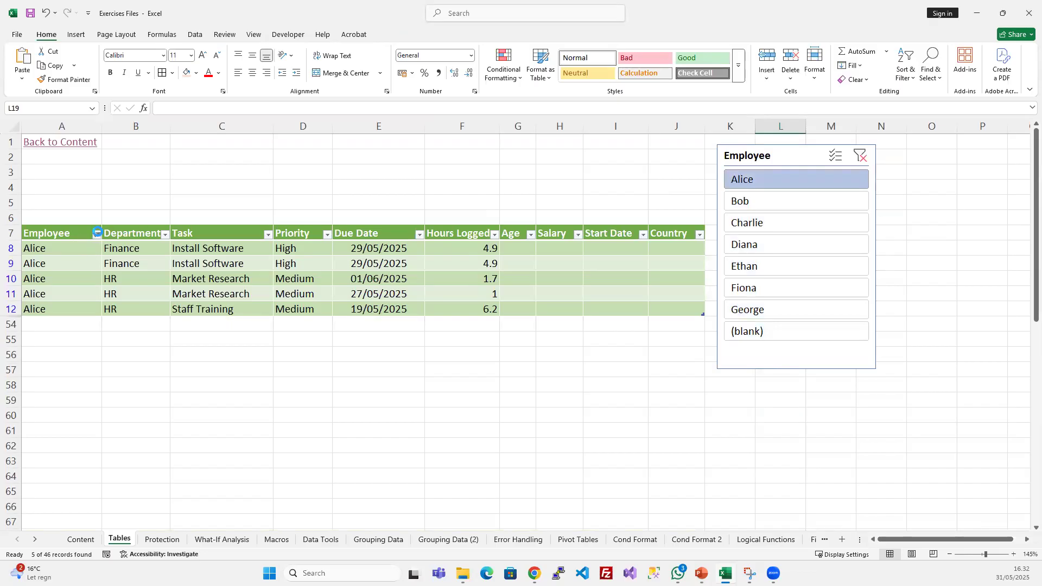
click(97, 234)
click(98, 478)
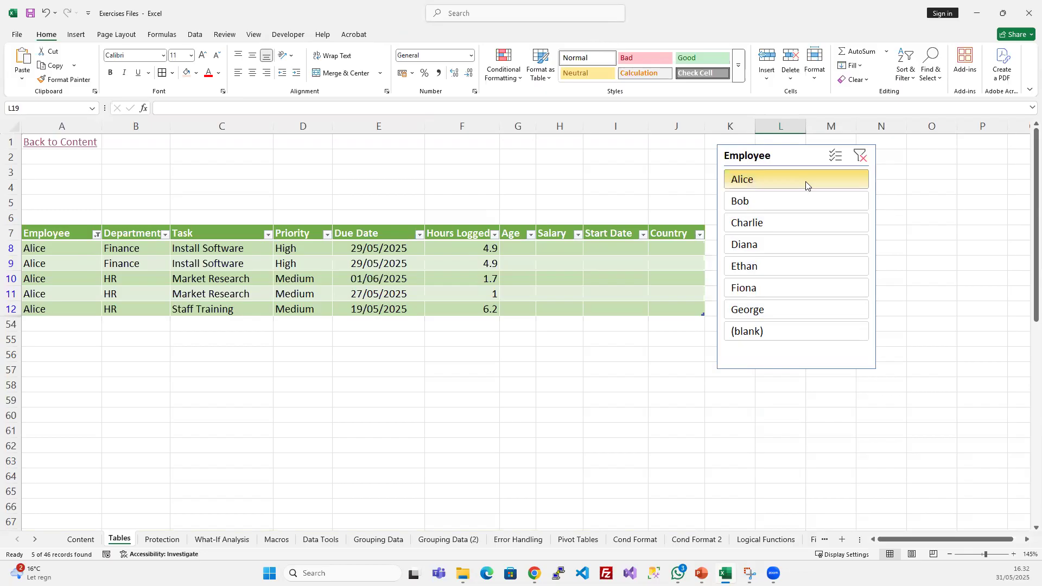
drag(51, 236, 573, 304)
click(495, 288)
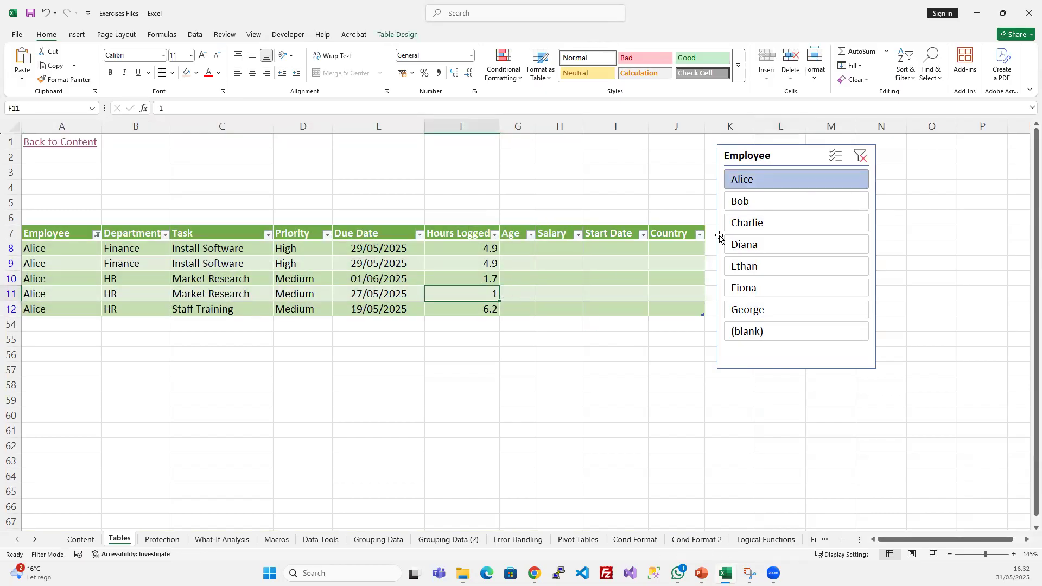
- Step the slicer filter from the second through the seventh employee and back to the first, one employee at a time
click(768, 209)
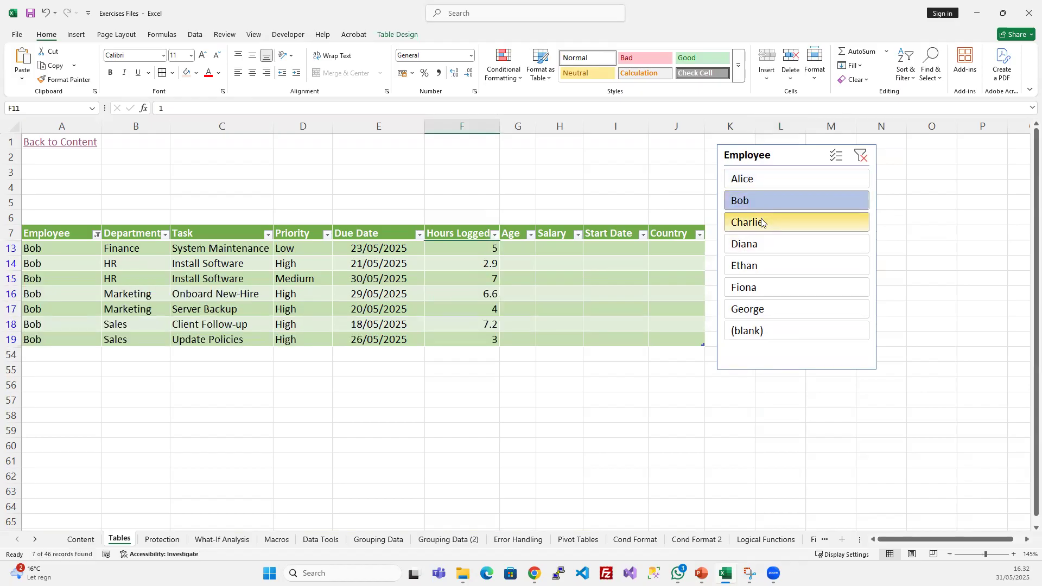
click(763, 231)
click(761, 245)
click(761, 266)
click(760, 288)
click(756, 310)
click(754, 287)
click(760, 266)
click(761, 245)
click(760, 224)
click(766, 179)
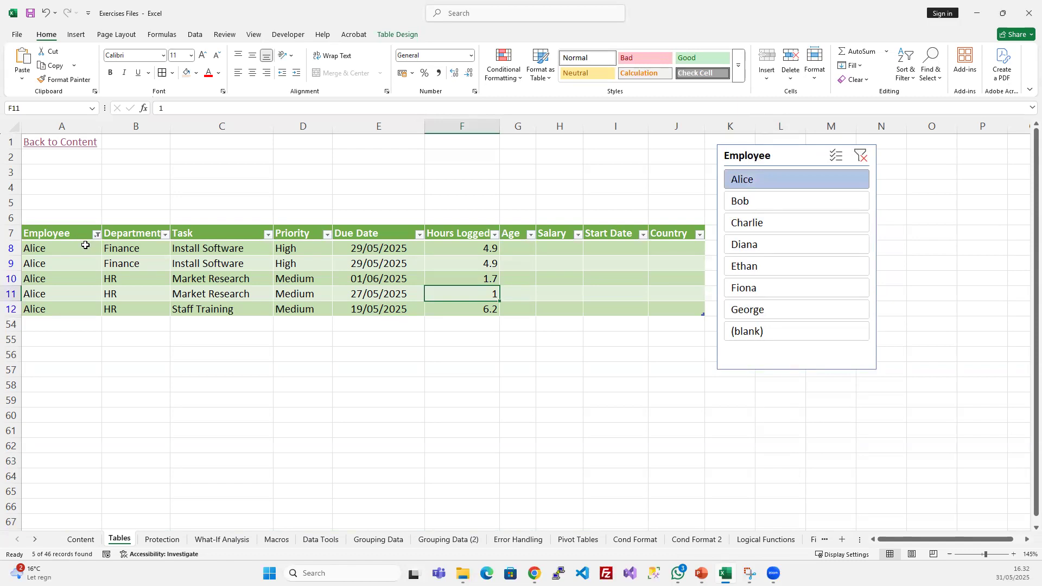
- Enable multi-select in the Employee slicer, and add the second and third employees to the filter before removing both again
click(831, 159)
click(793, 207)
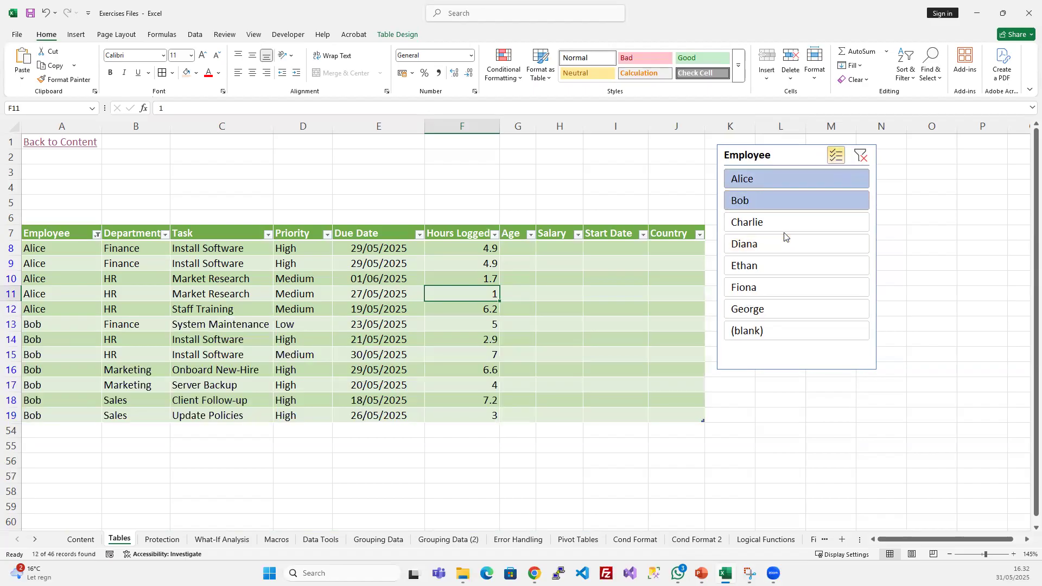
click(783, 221)
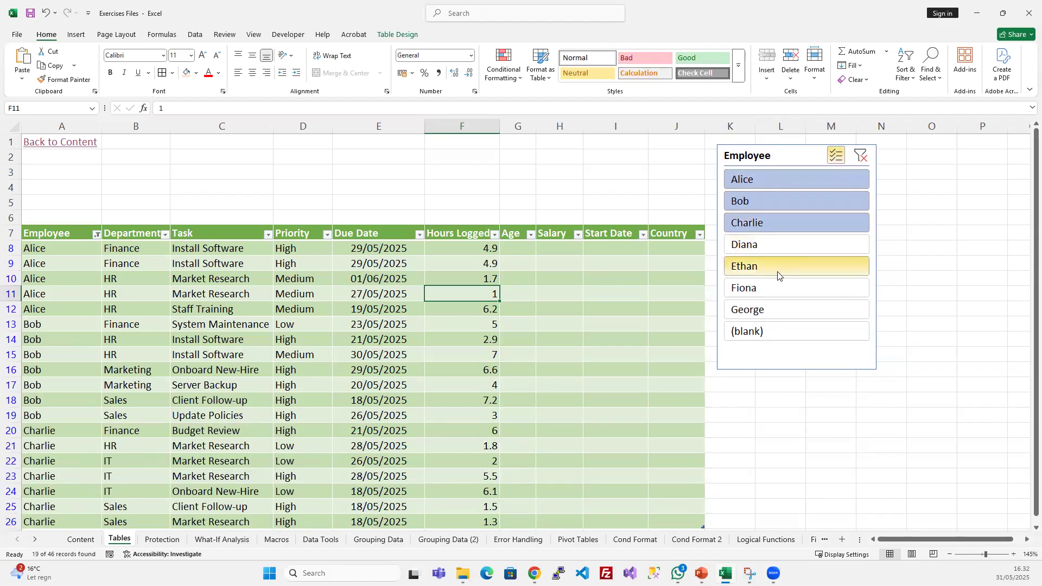
click(788, 223)
click(800, 199)
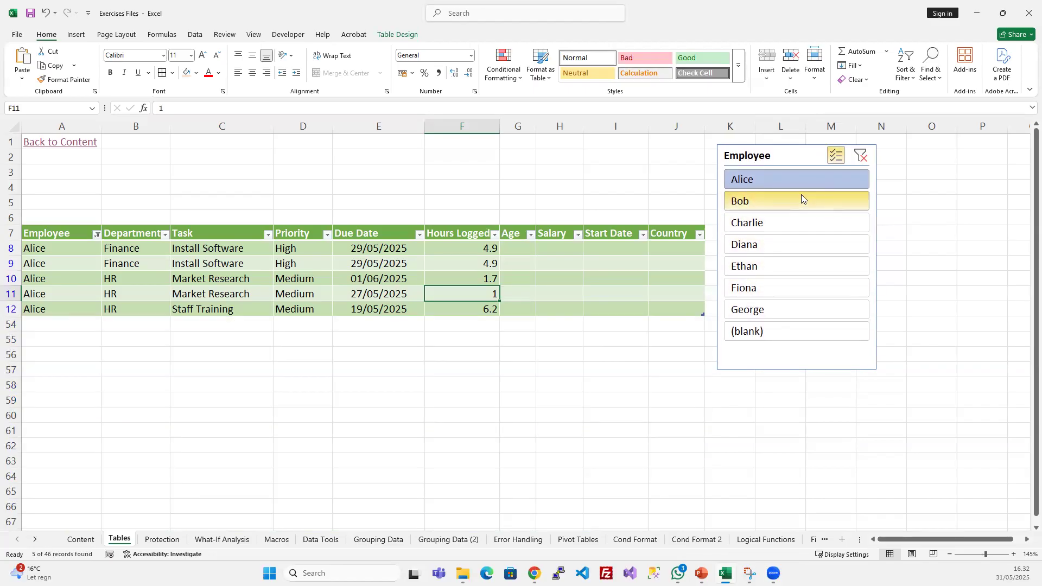
- Try adding the fifth employee, set the slicer filter to the first and seventh employees, and turn multi-select off
click(788, 271)
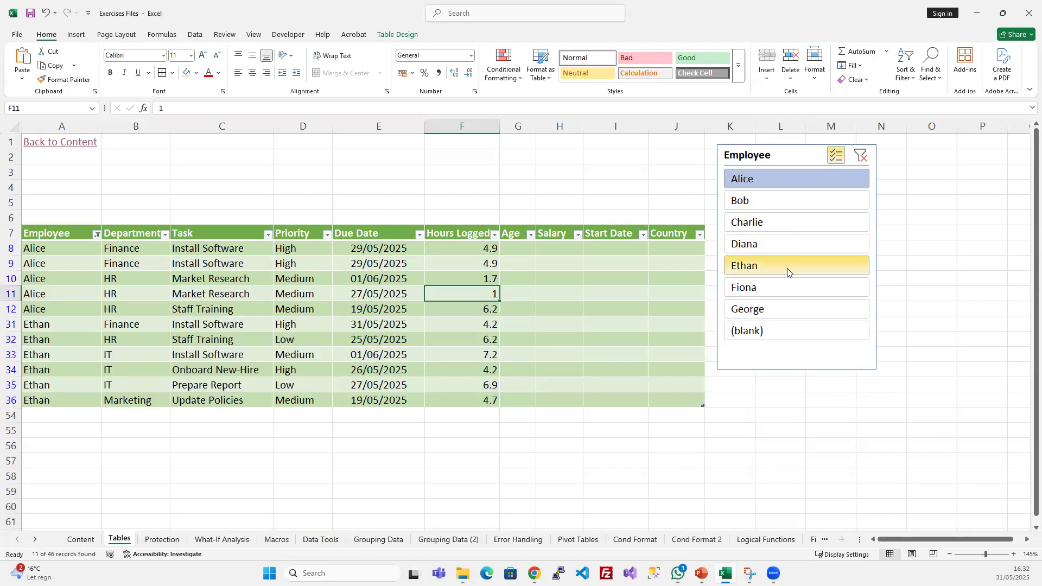
click(787, 272)
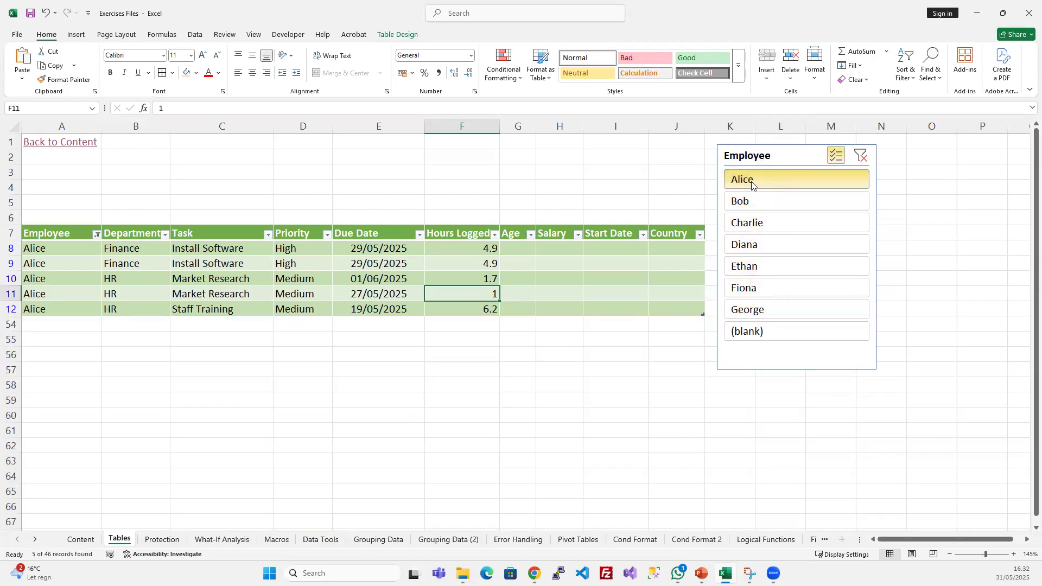
click(759, 312)
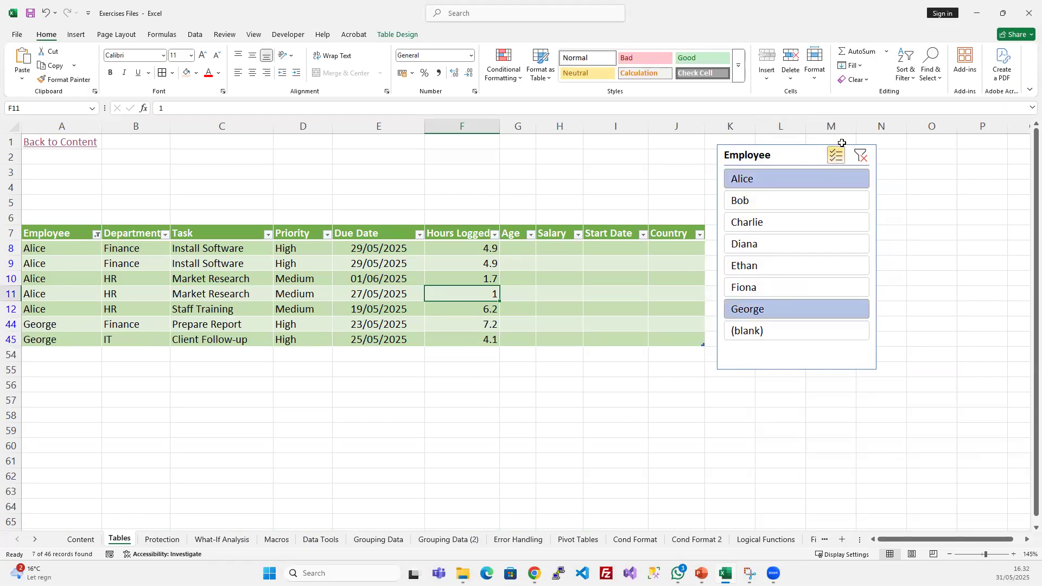
click(840, 162)
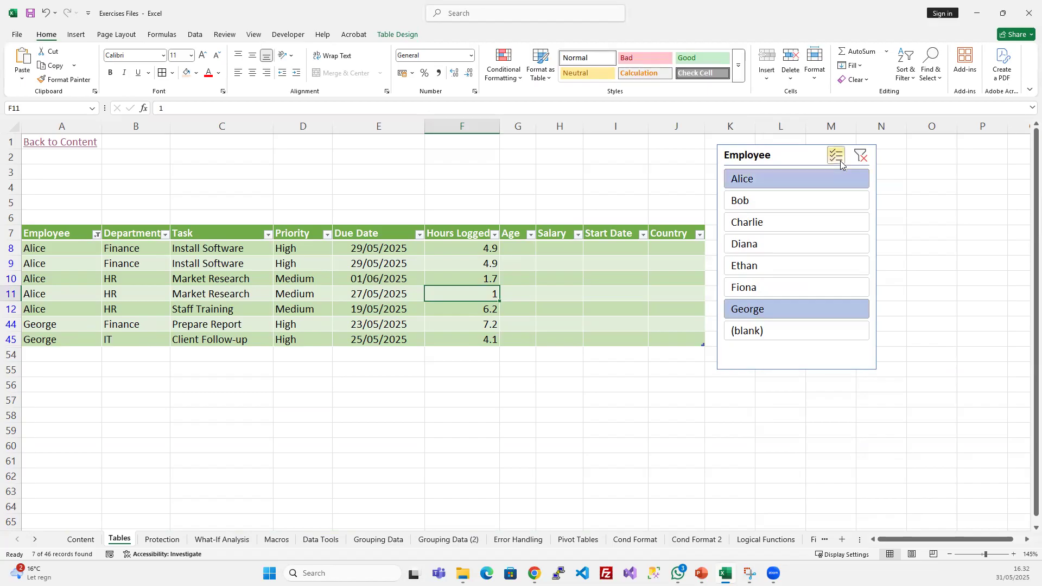
- Switch the Employee slicer between several single employees with multi-select off, ending on the first employee
click(788, 201)
click(794, 185)
click(782, 221)
click(781, 267)
click(791, 246)
click(793, 200)
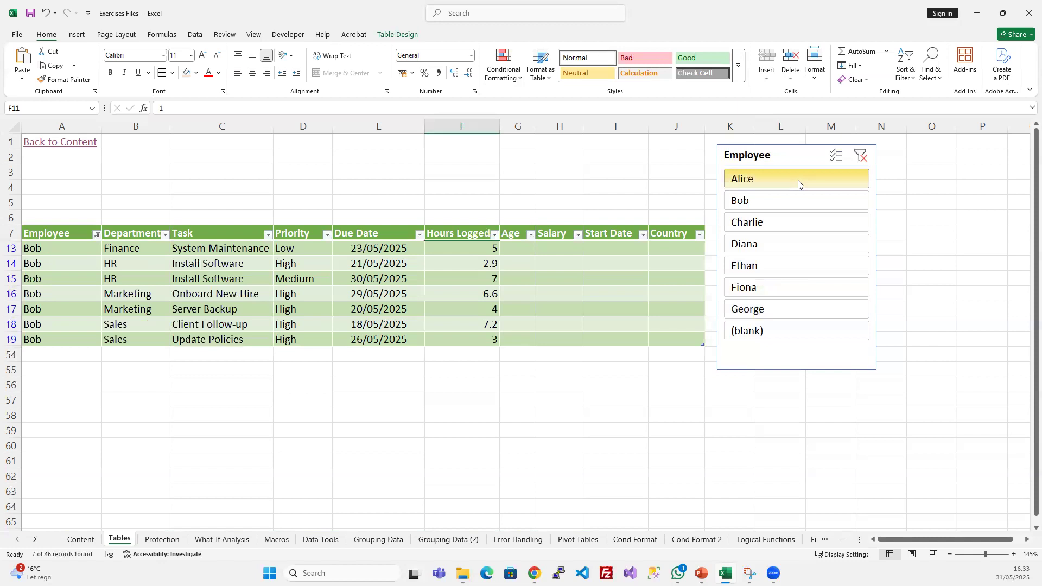
click(798, 180)
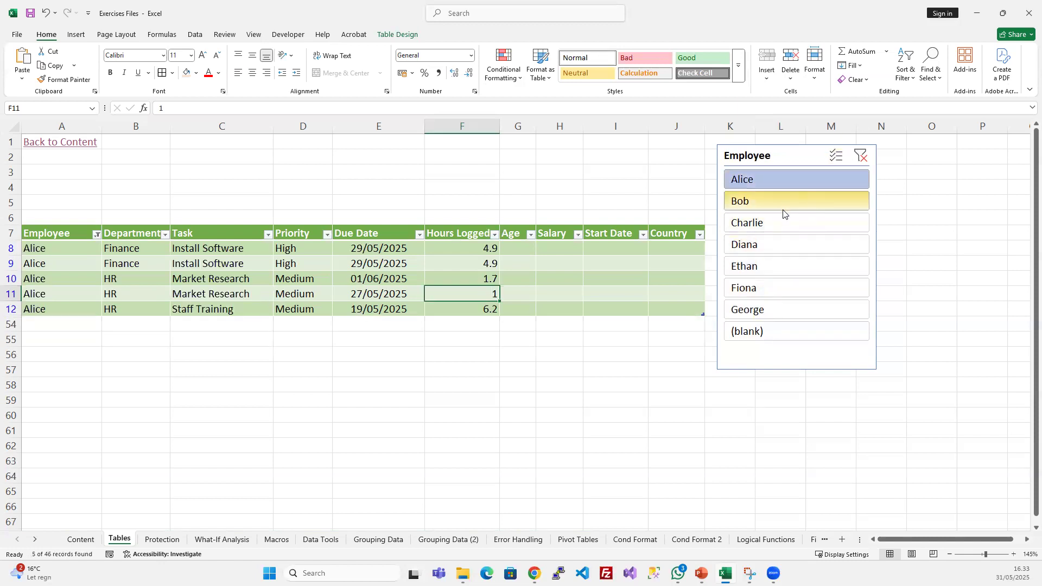
- Extend the slicer selection to the second and third employees, and deselect the third so only the first two remain
ctrl+click(783, 210)
ctrl+click(781, 225)
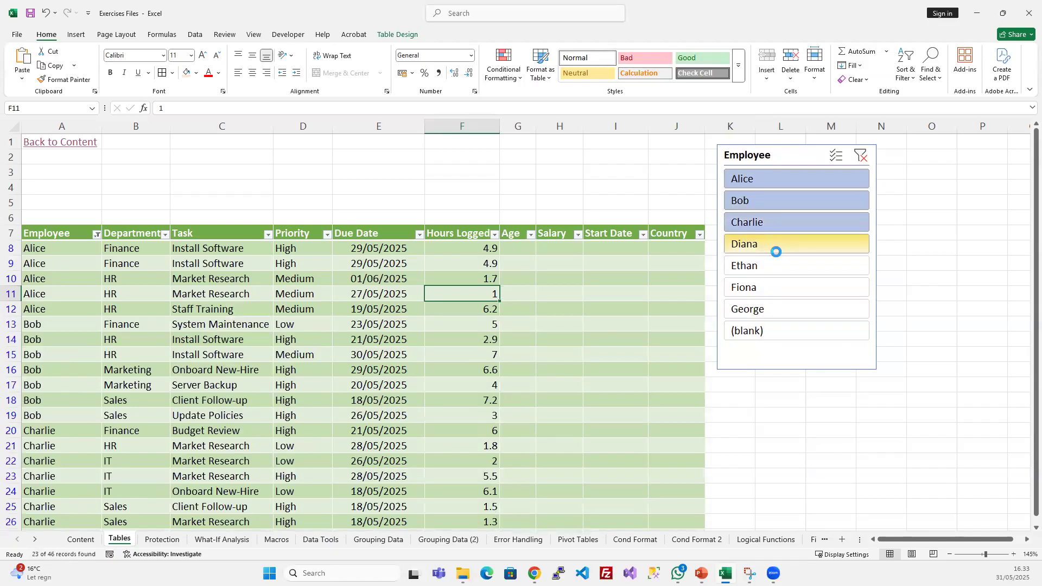
ctrl+click(766, 223)
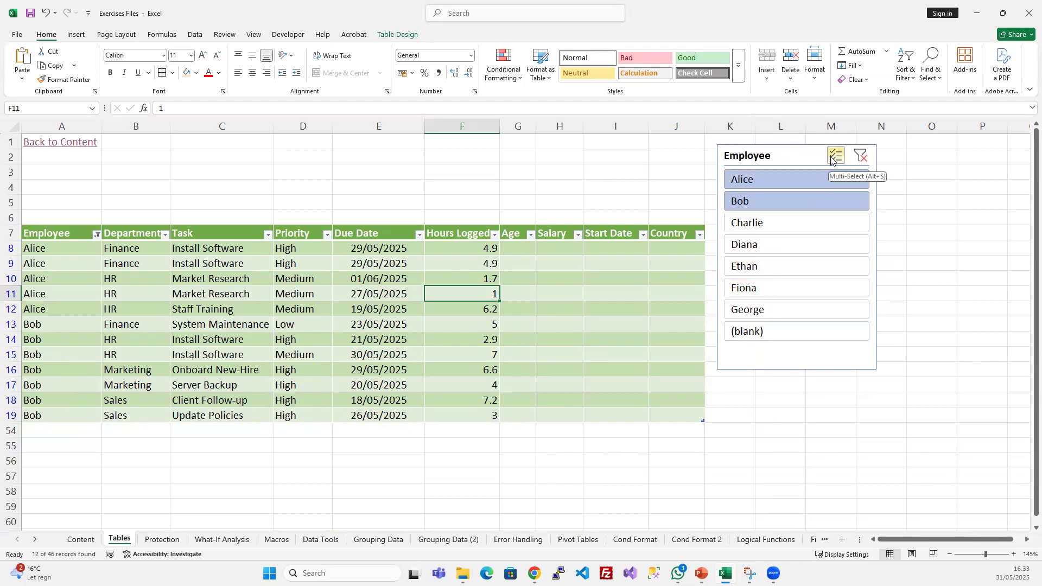
- Clear the Employee slicer's filter and review the full list of table rows
click(862, 155)
scroll(380, 369, down, 8)
scroll(381, 369, down, 6)
scroll(380, 369, up, 14)
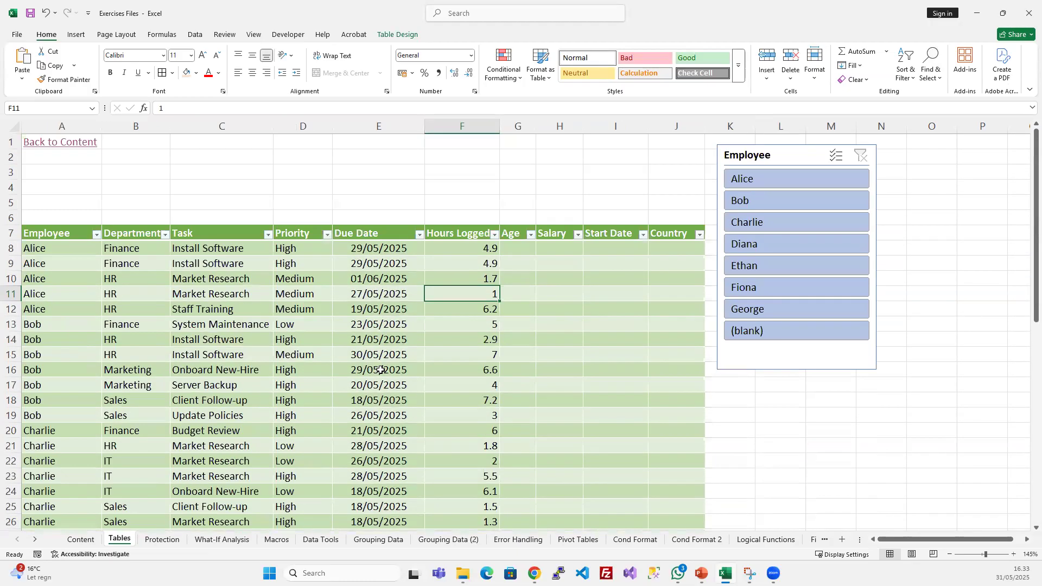
- Insert a second slicer for the Department column of the Employee_Time table
click(377, 287)
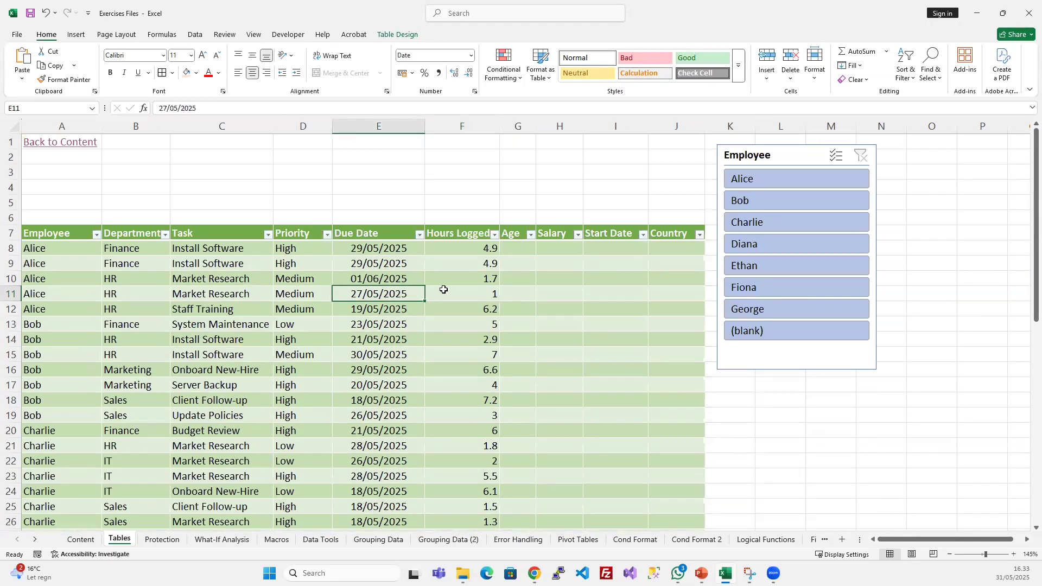
click(785, 355)
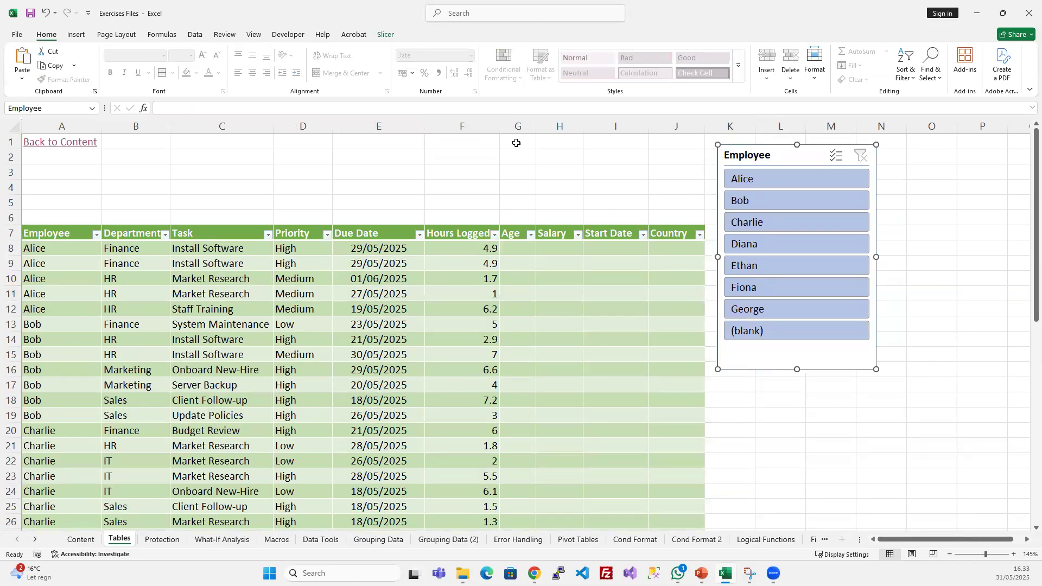
click(129, 263)
click(388, 279)
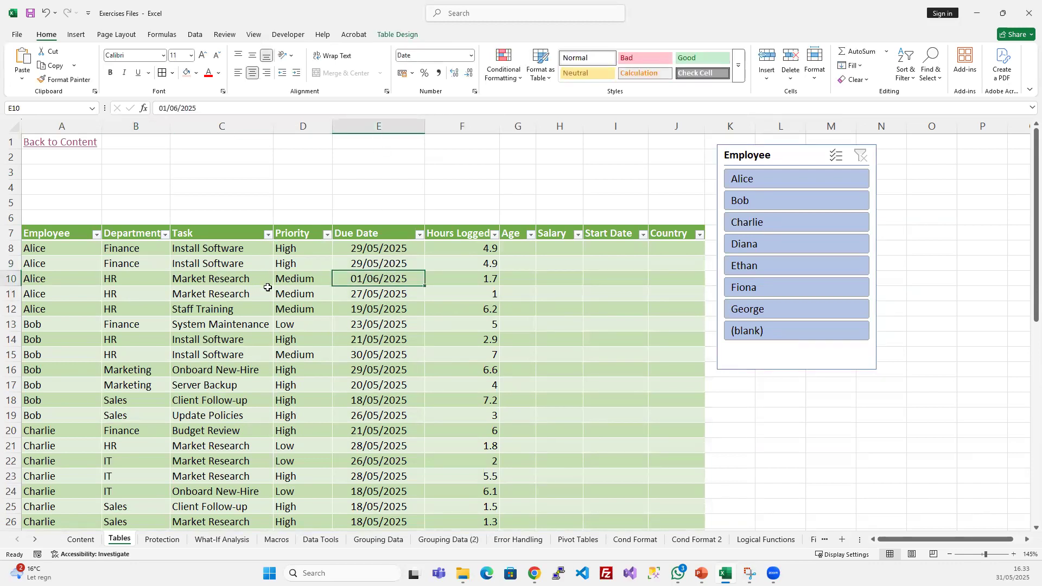
click(220, 294)
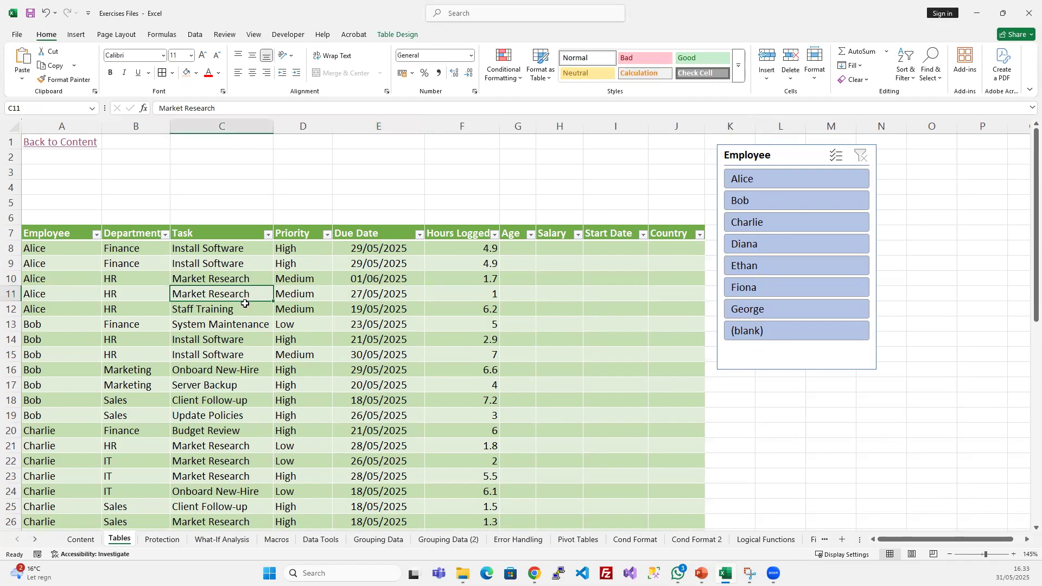
click(397, 34)
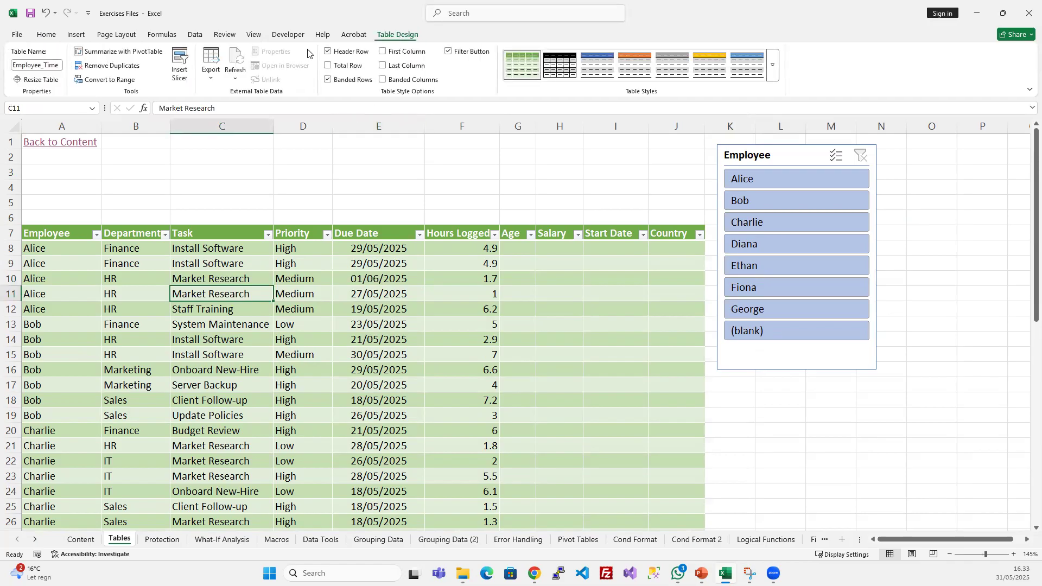
click(178, 74)
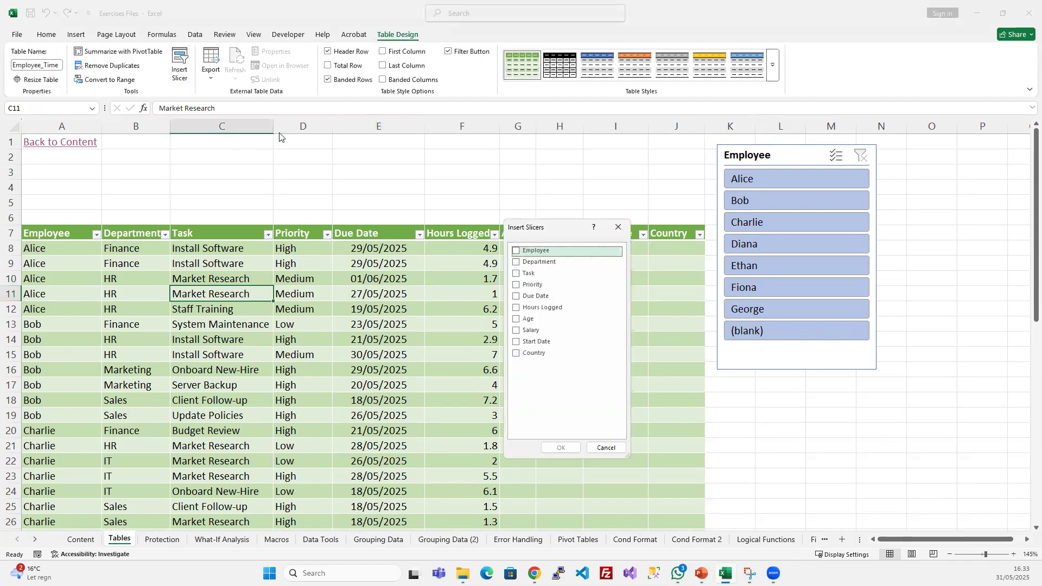
click(515, 263)
click(563, 448)
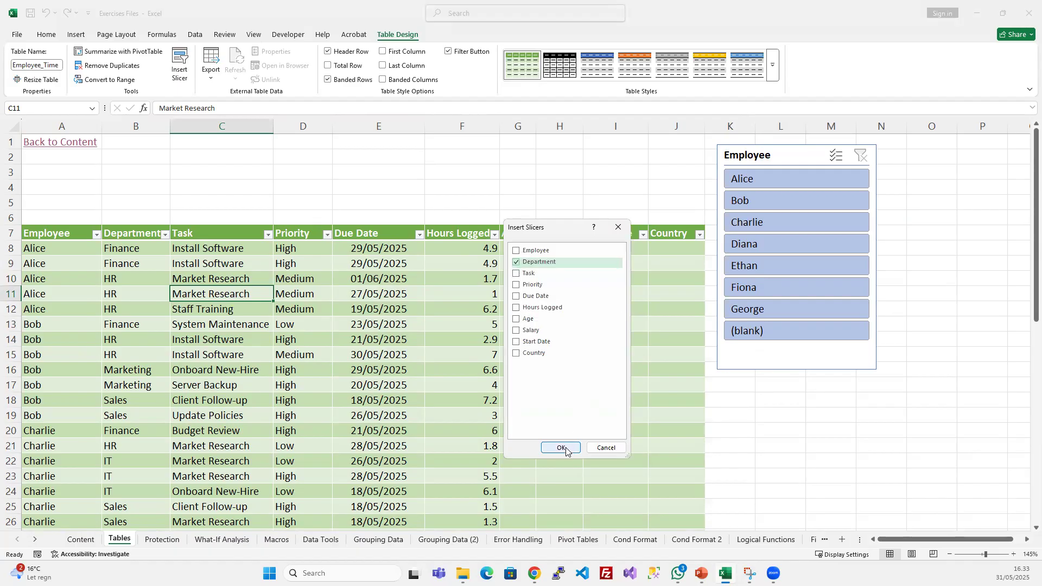
- Place the Department slicer directly beside the Employee slicer, level with its upper edge
drag(525, 243, 944, 158)
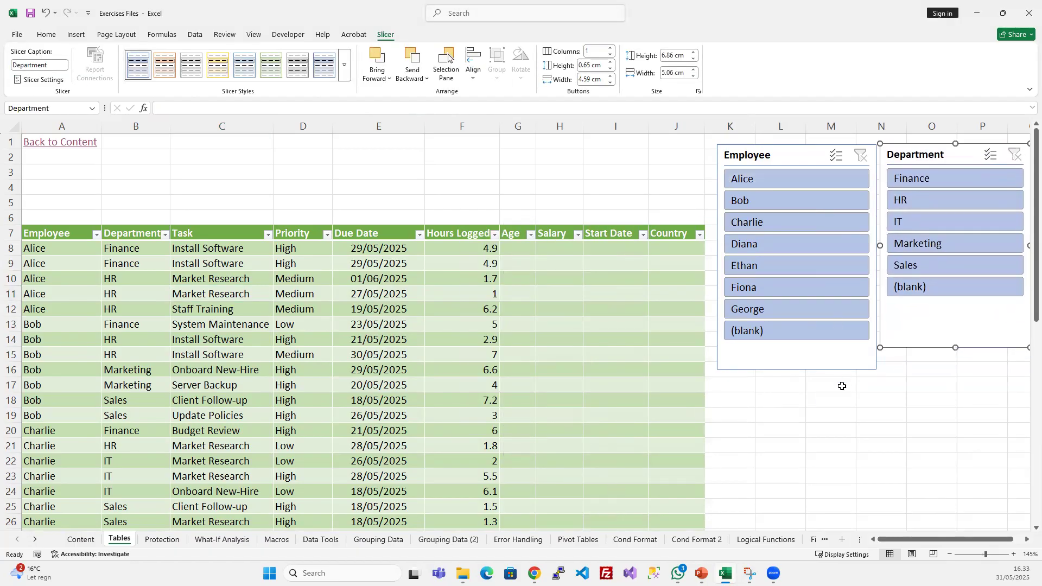
click(621, 383)
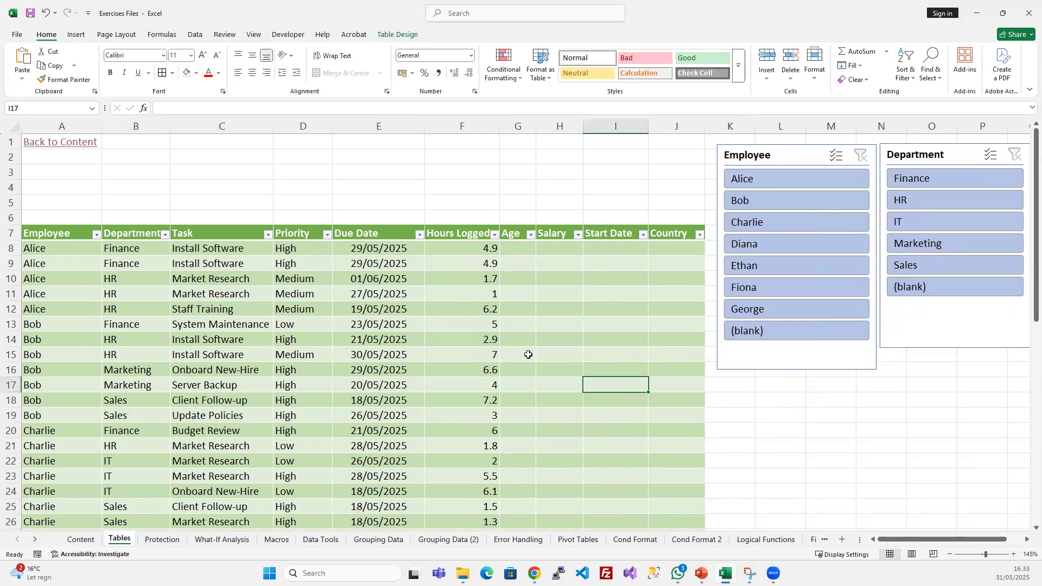
- Filter the table by the first employee and the Finance department using the slicers, and clear both slicer filters
click(752, 180)
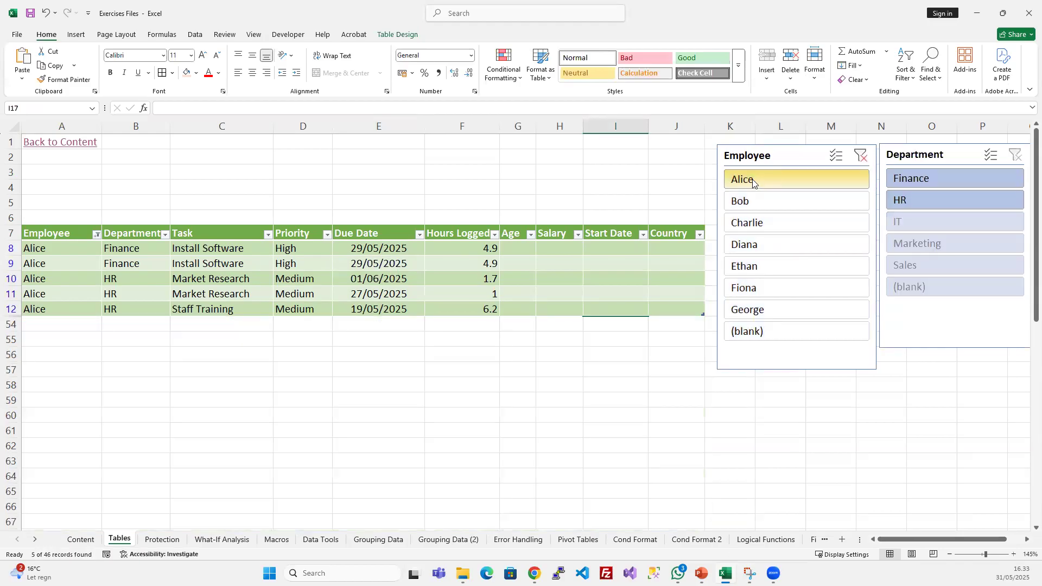
click(947, 180)
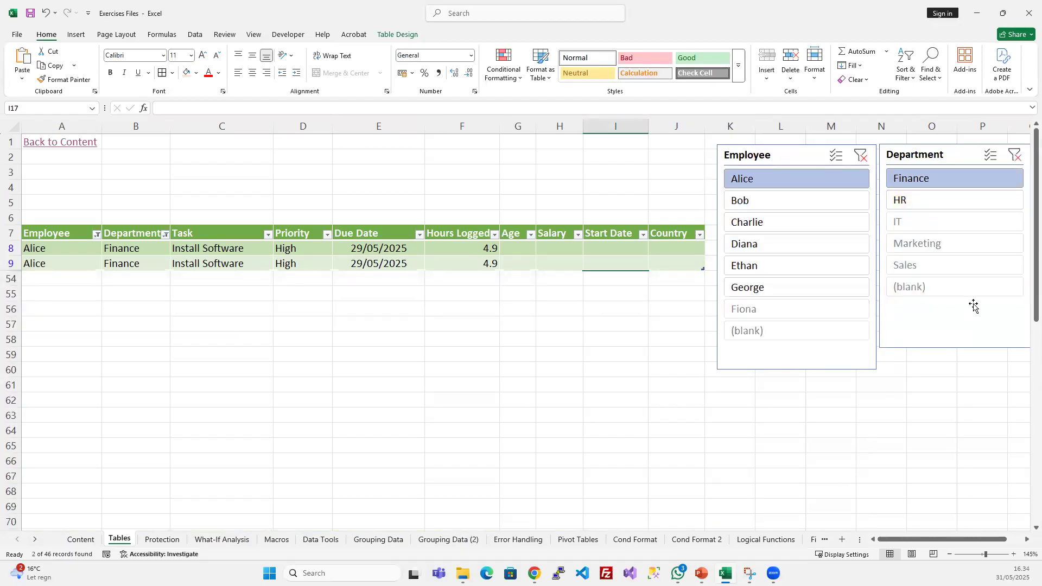
click(1015, 155)
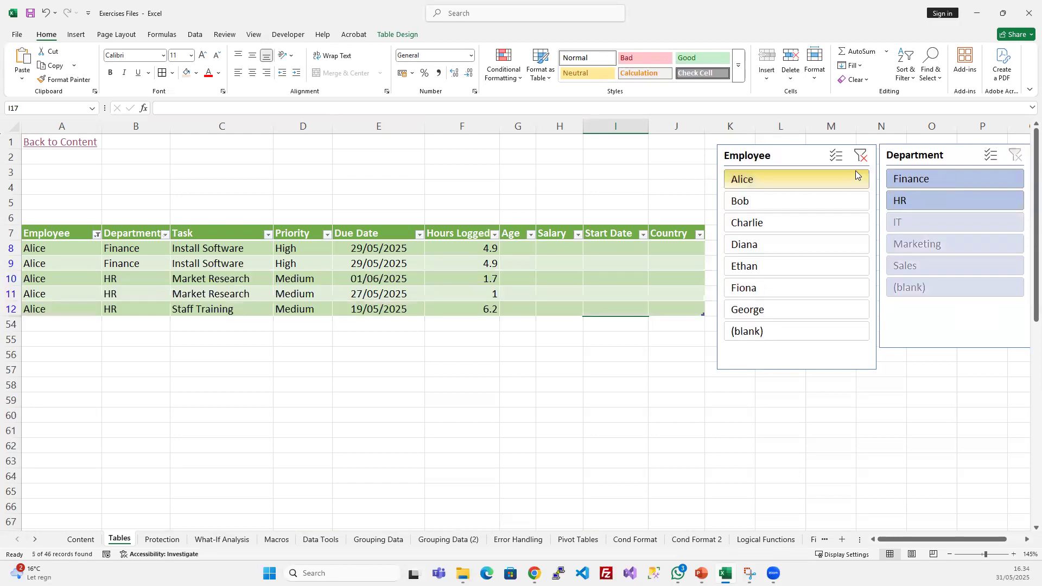
click(860, 156)
- Filter the table by the IT department and its second available employee using the slicers, and clear both slicer filters
click(909, 221)
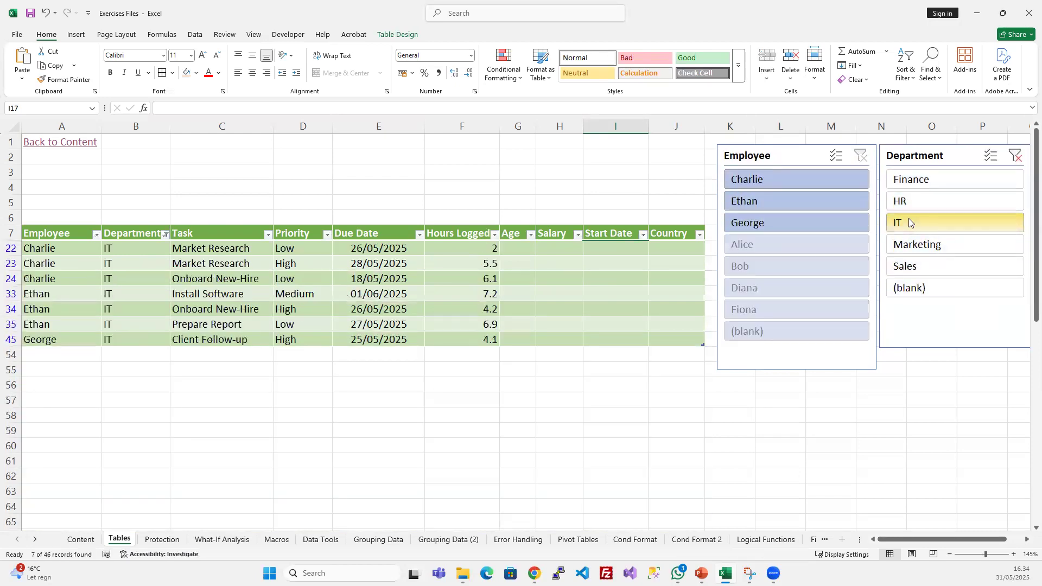
click(774, 201)
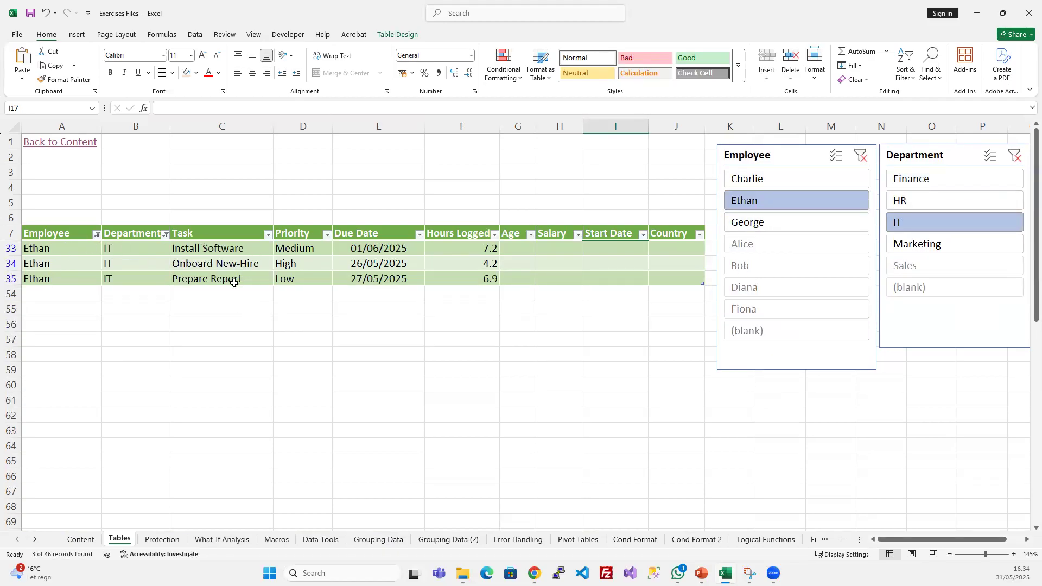
click(1015, 156)
click(861, 156)
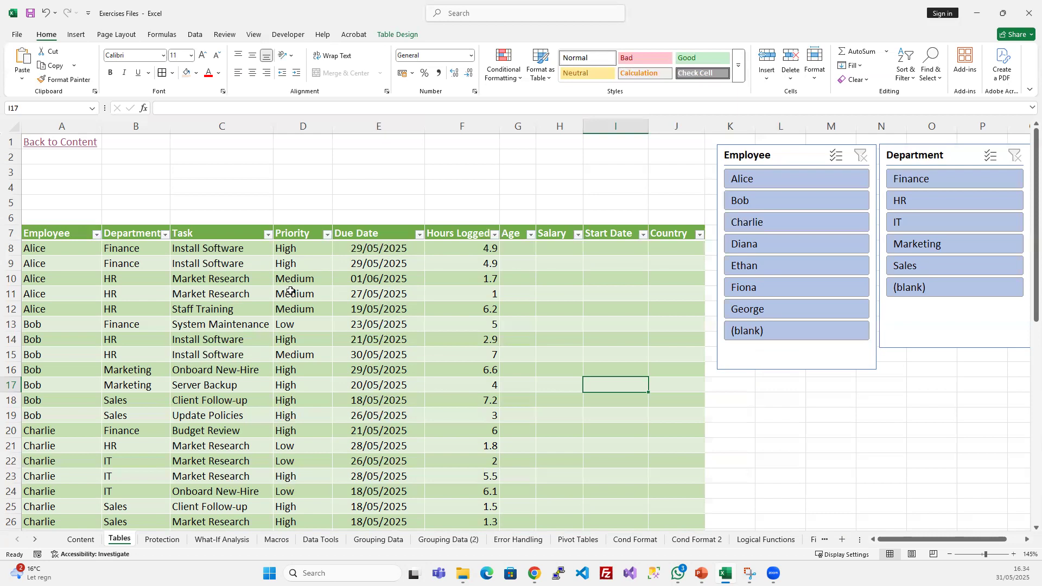
click(573, 253)
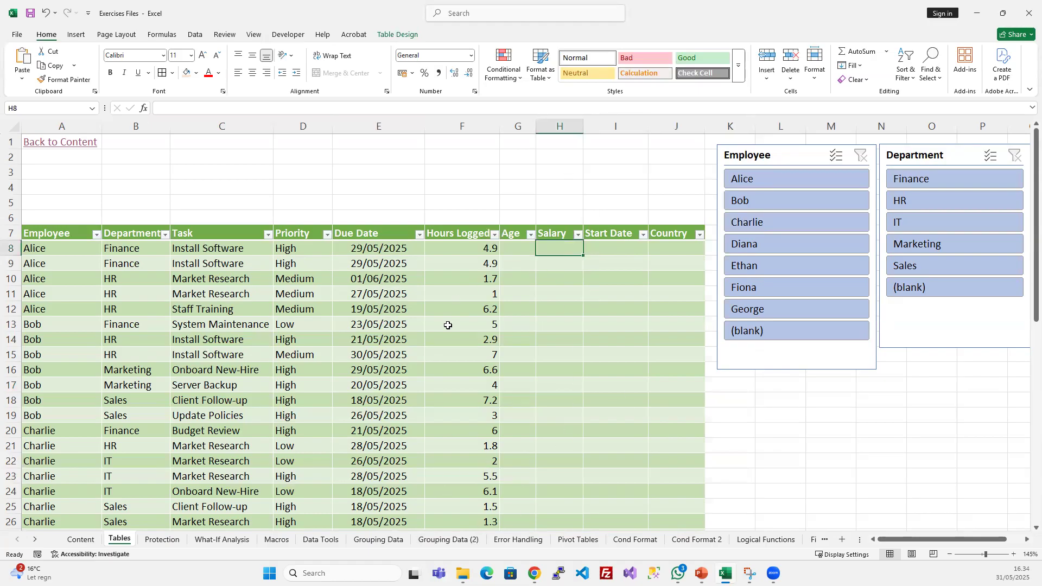
click(768, 153)
click(922, 153)
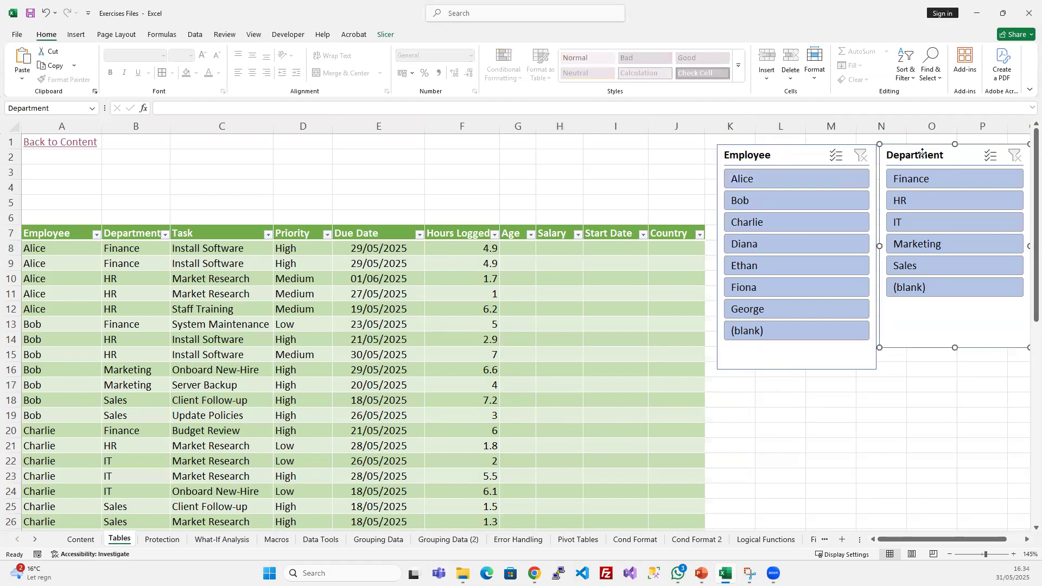
click(755, 152)
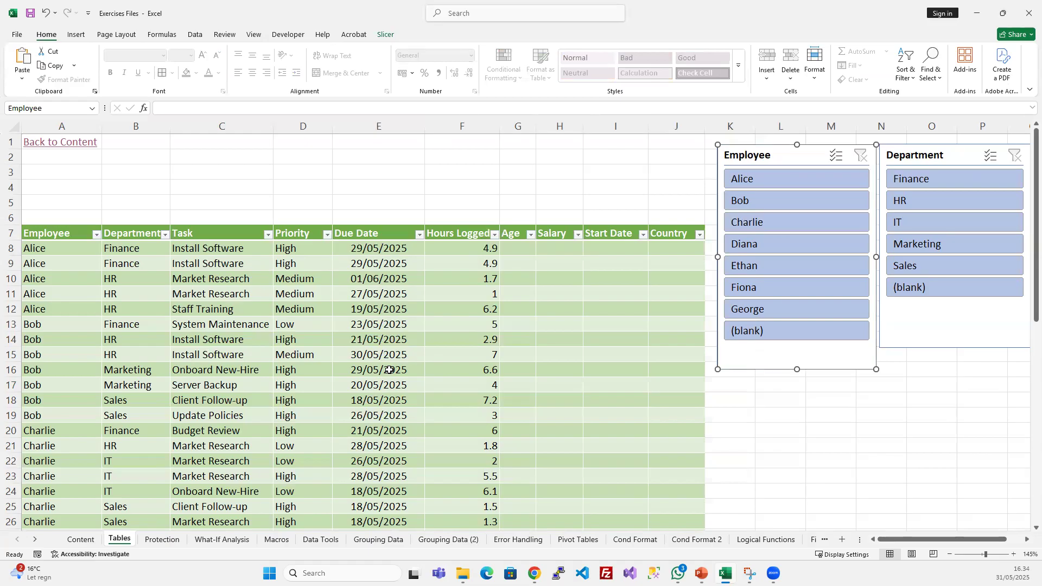
click(192, 304)
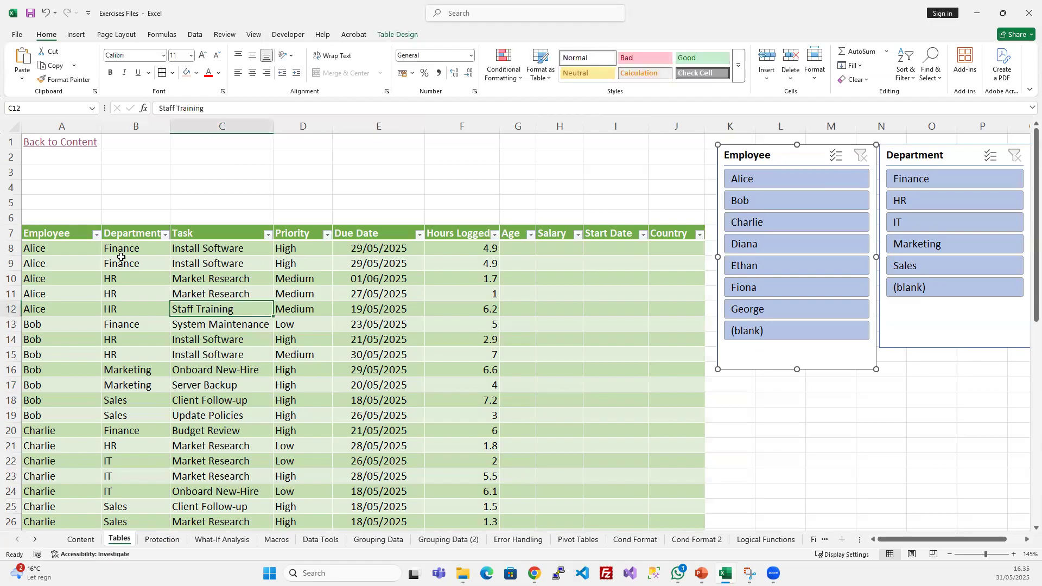
drag(49, 233, 435, 396)
click(394, 326)
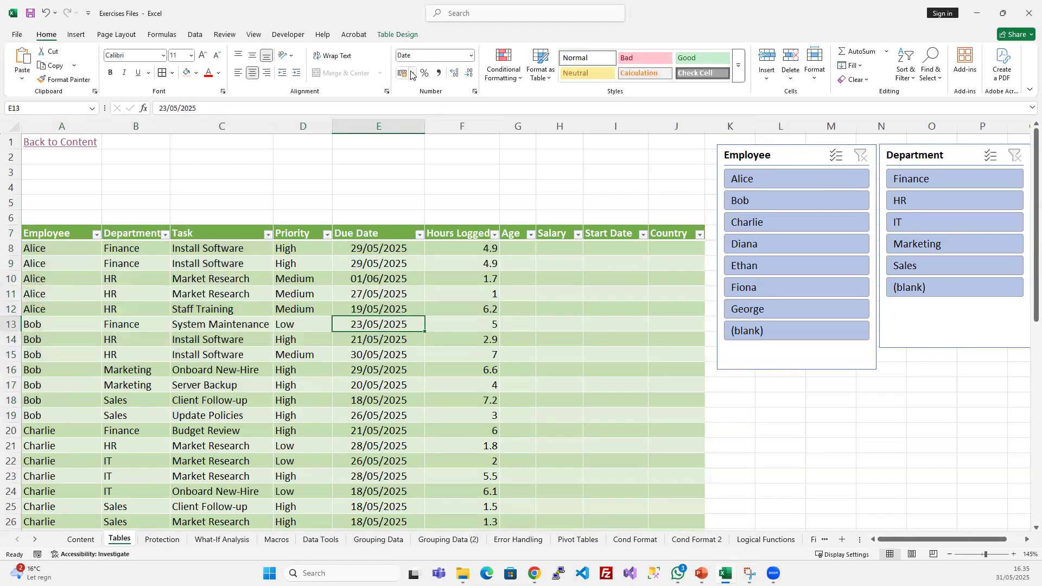
- Change the Employee slicer's caption to Employees
click(769, 151)
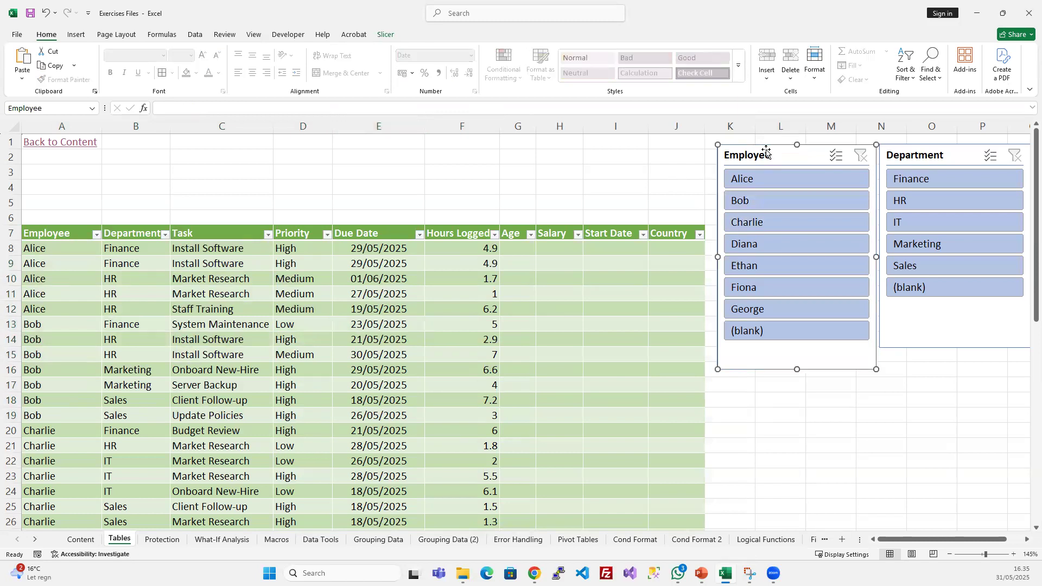
click(386, 35)
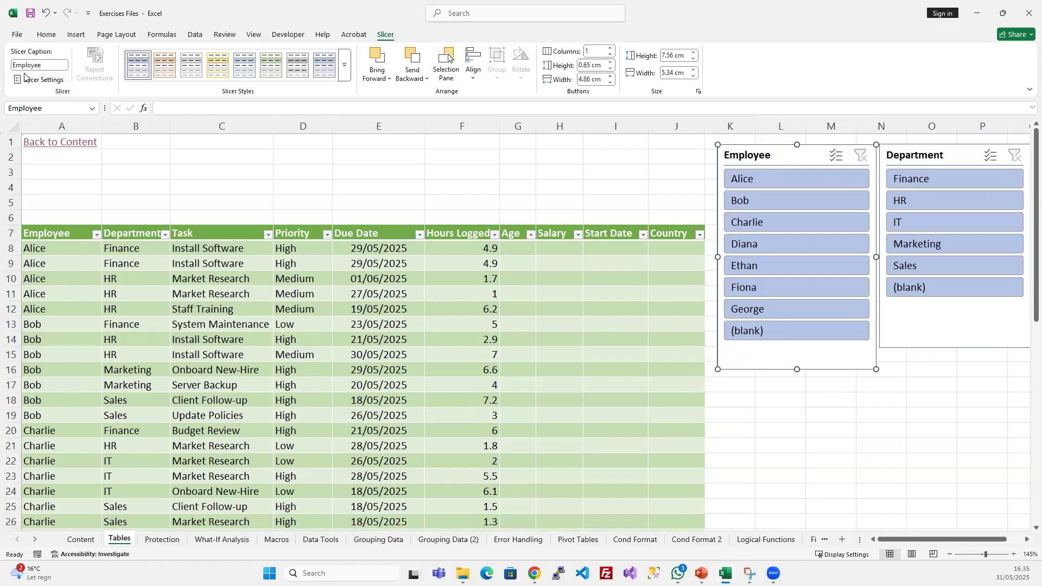
click(47, 63)
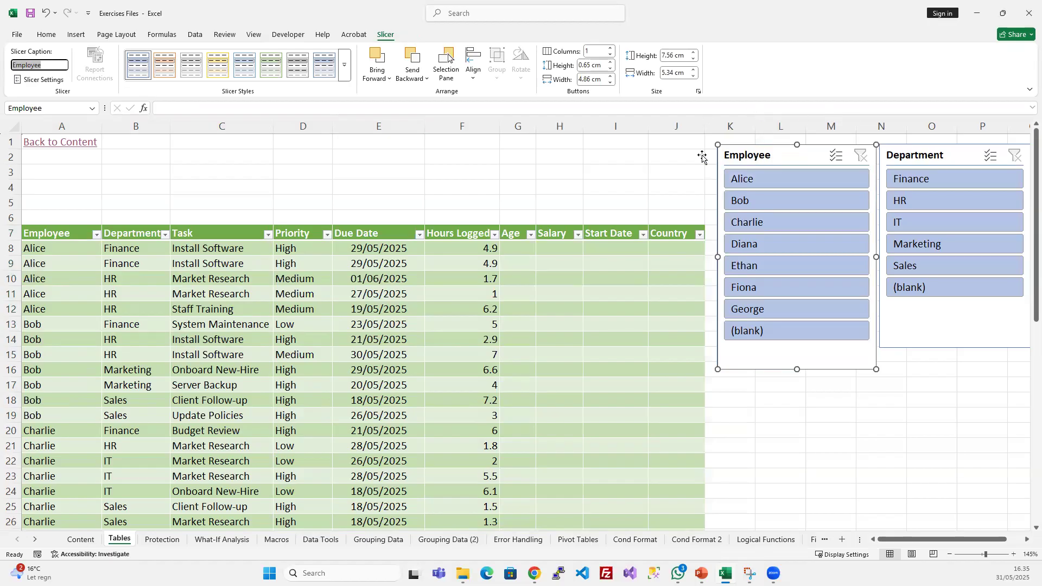
click(52, 64)
key(Return)
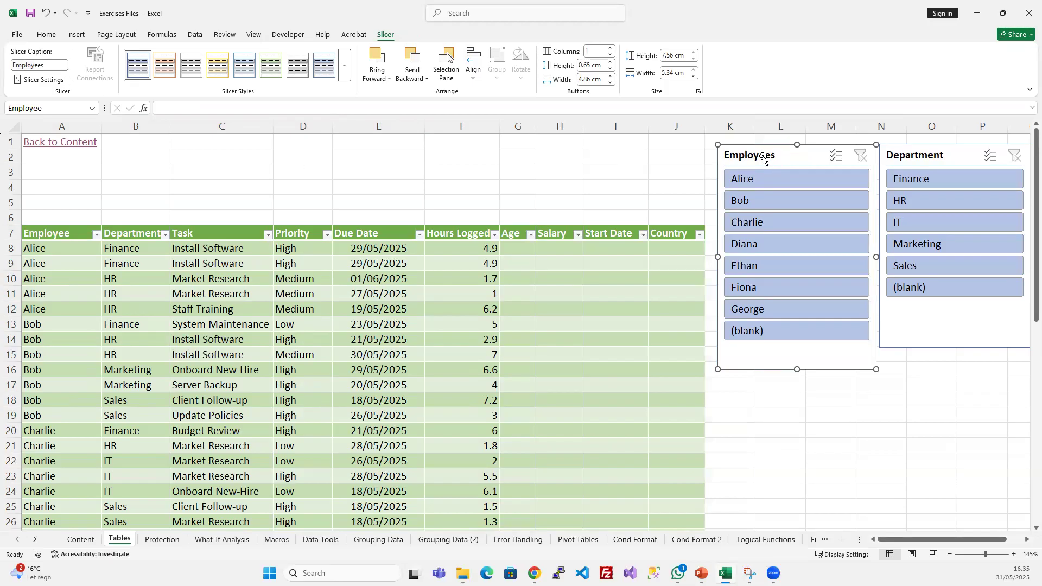
- Set the employee slicer's caption to Employee List
click(58, 64)
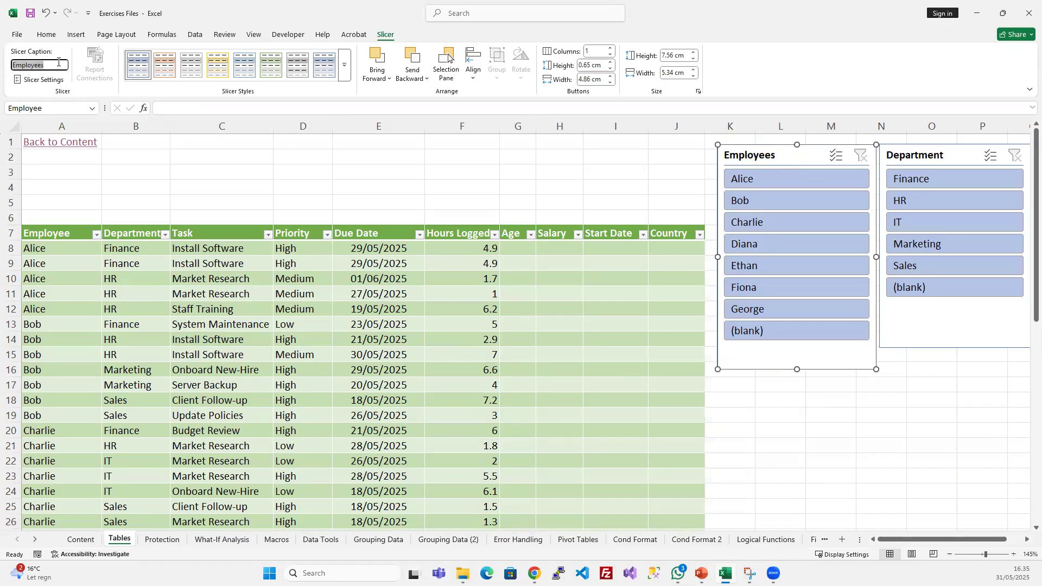
click(57, 66)
text(List)
key(Return)
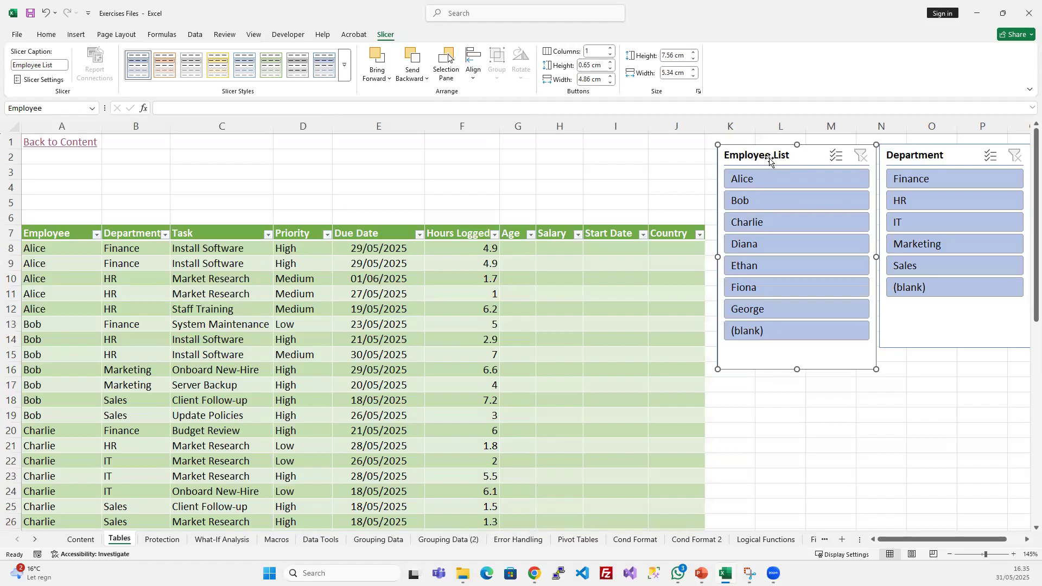
- Review the settings dialog of the Employee List slicer and close it without changing anything
click(62, 79)
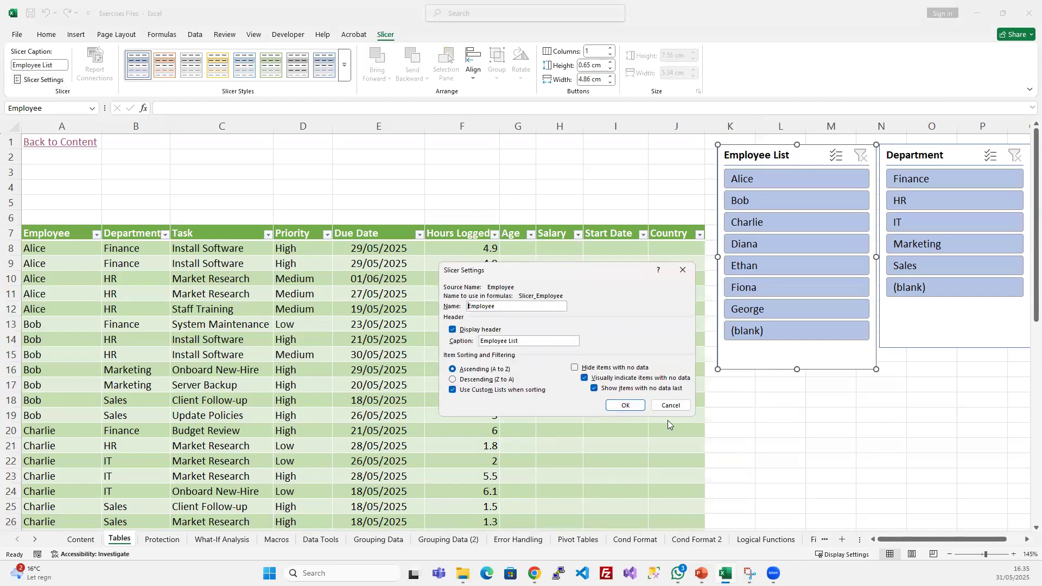
click(672, 406)
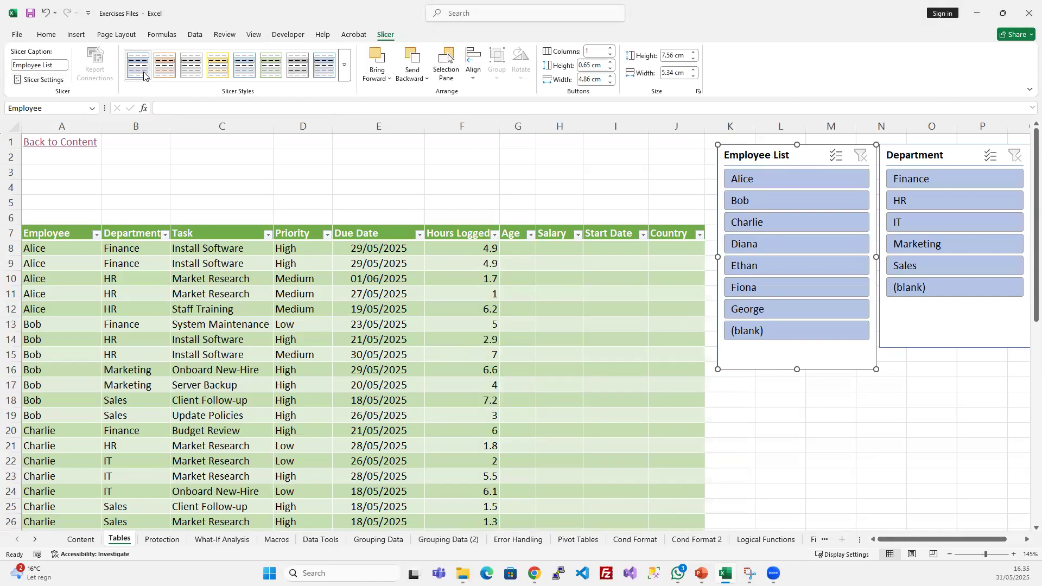
- Try the dark orange style on the Employee List slicer and settle on the light orange style
click(344, 67)
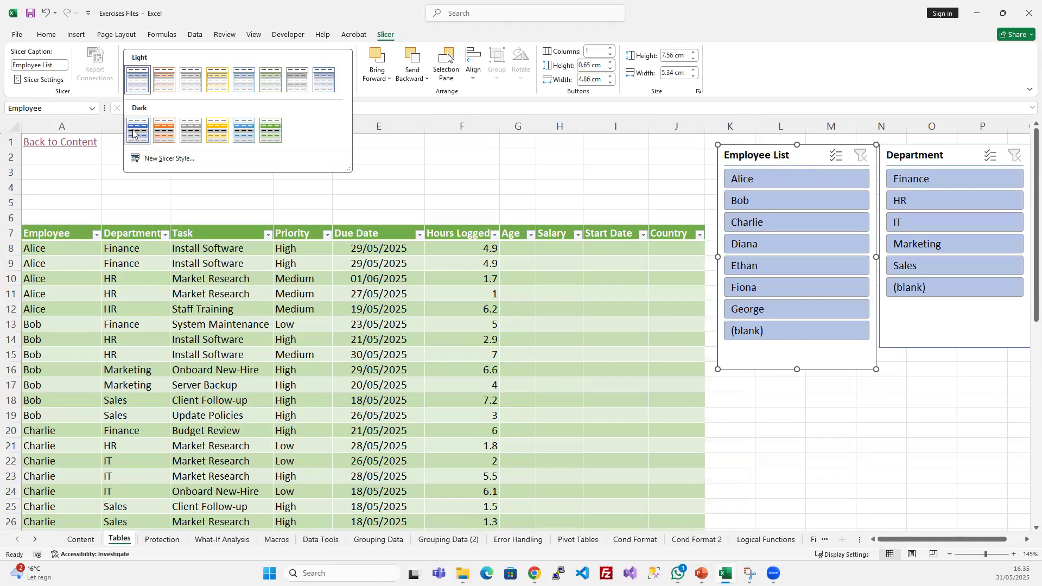
click(164, 130)
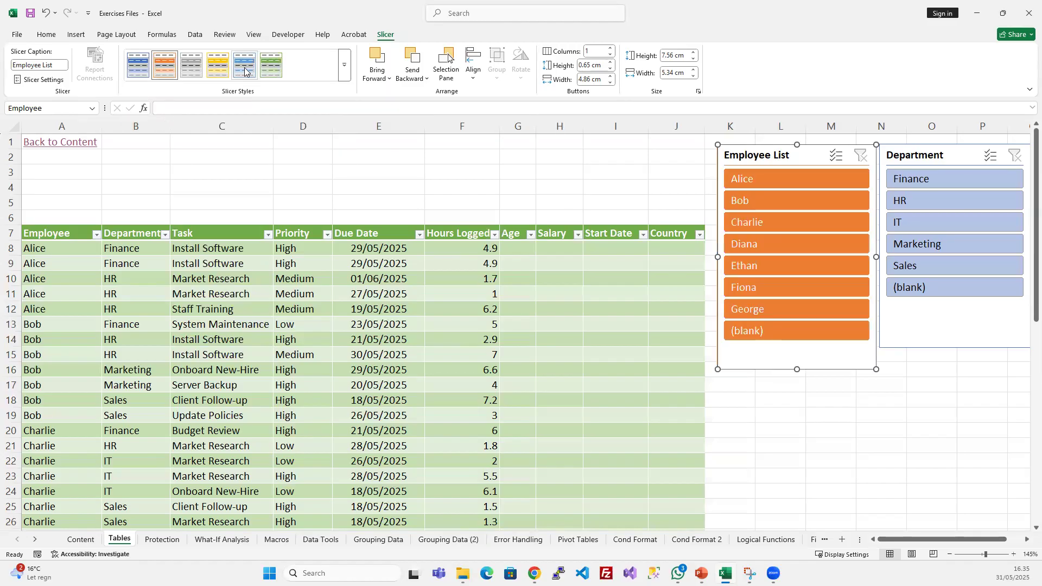
click(344, 72)
click(143, 83)
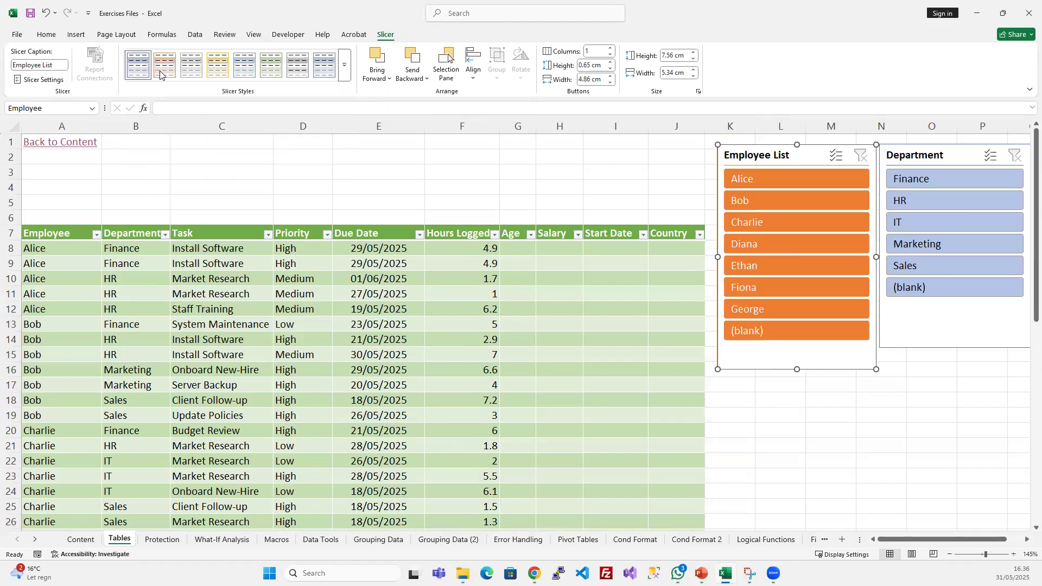
click(344, 66)
click(164, 72)
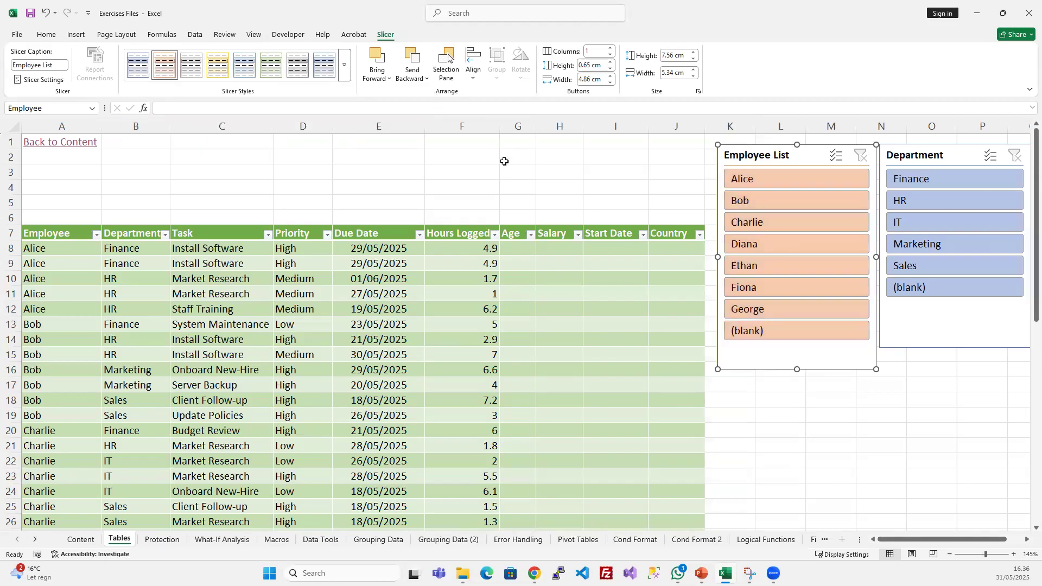
- Move the Employee List slicer so it overlaps the Department slicer, and bring it forward in front of it
drag(771, 154, 829, 162)
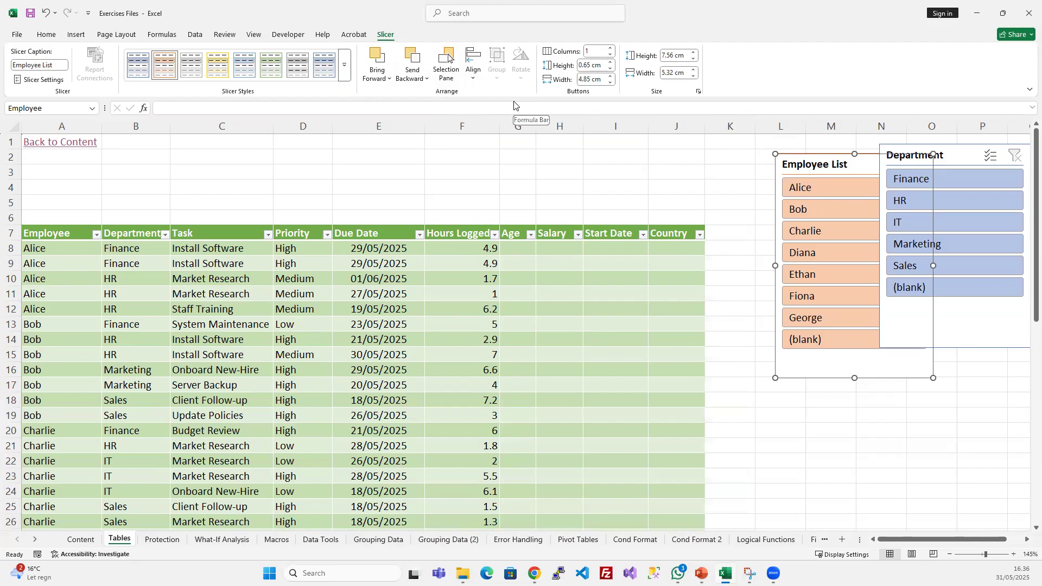
click(942, 154)
click(867, 165)
click(378, 61)
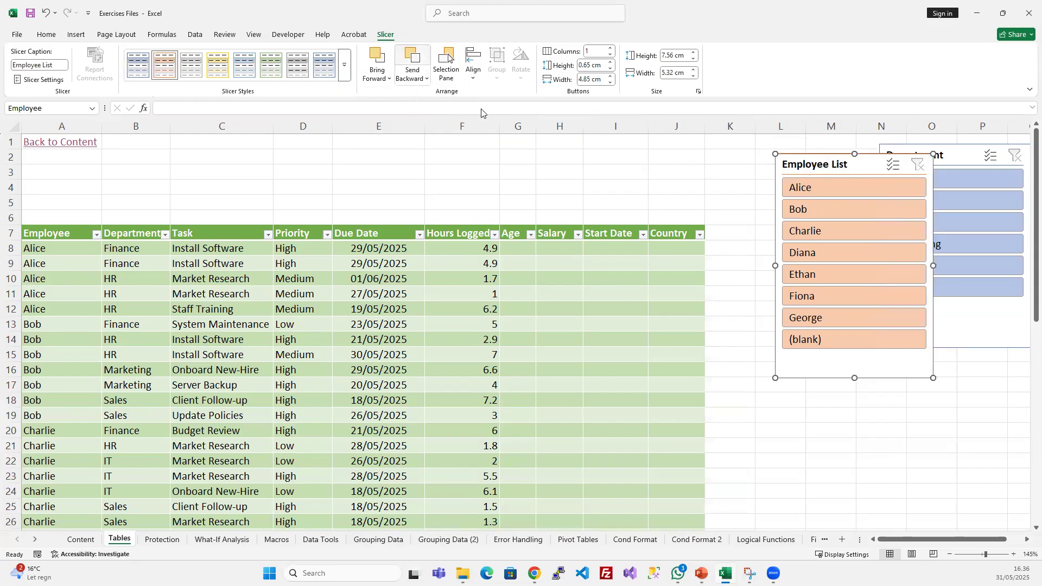
mouse_move(829, 159)
mouse_down()
mouse_move(786, 153)
mouse_move(828, 166)
mouse_up()
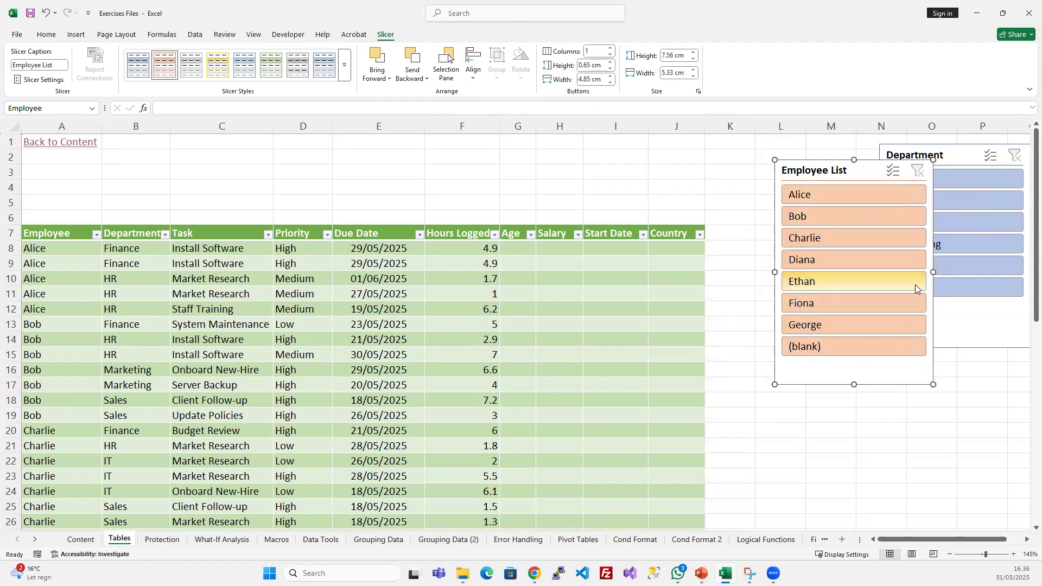
- Zoom the sheet out to 130% and review the alignment options for the Employee List slicer
click(798, 448)
scroll(817, 436, down, 1)
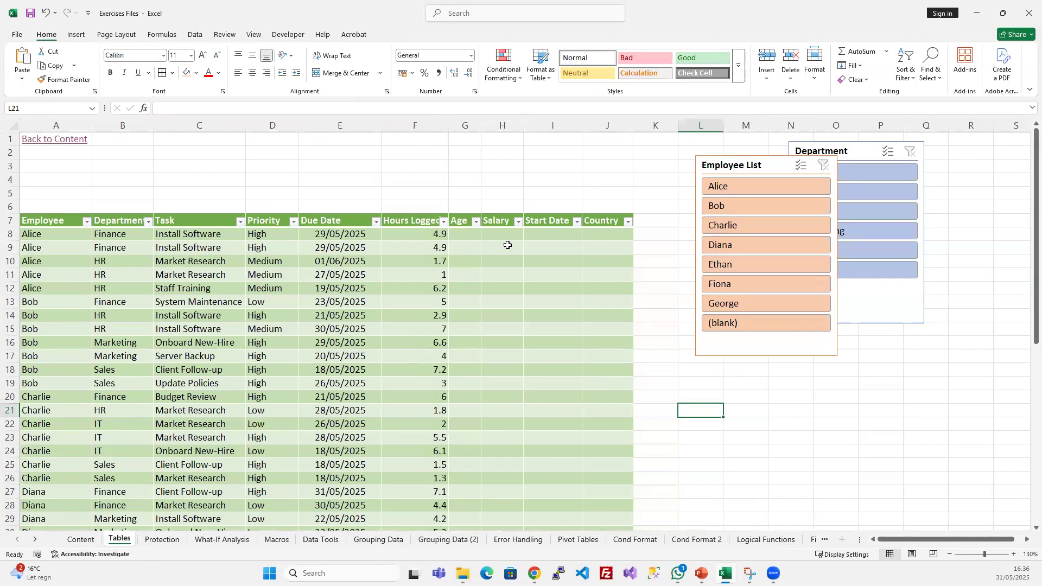
click(439, 286)
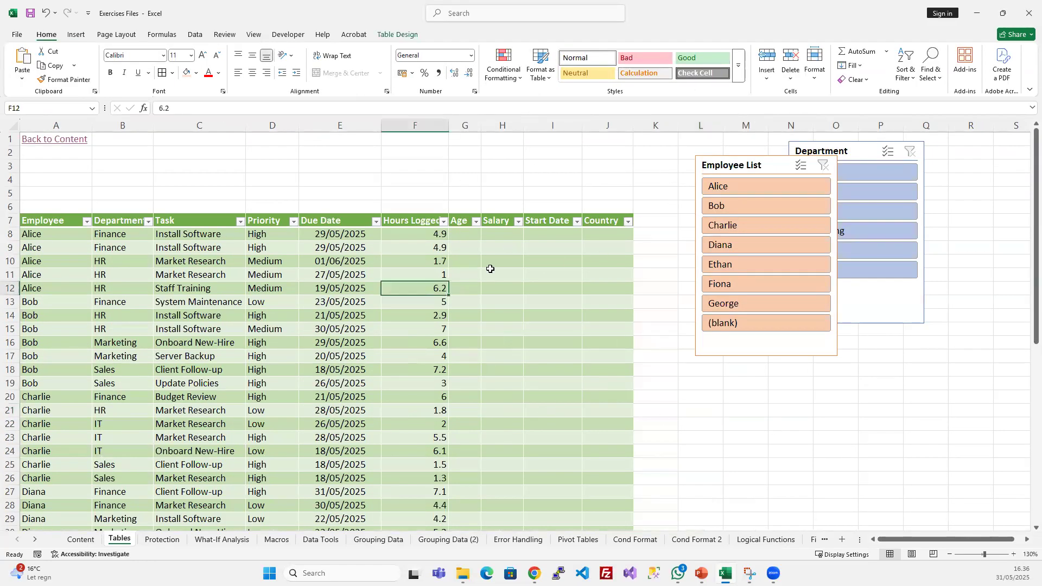
click(759, 165)
click(395, 34)
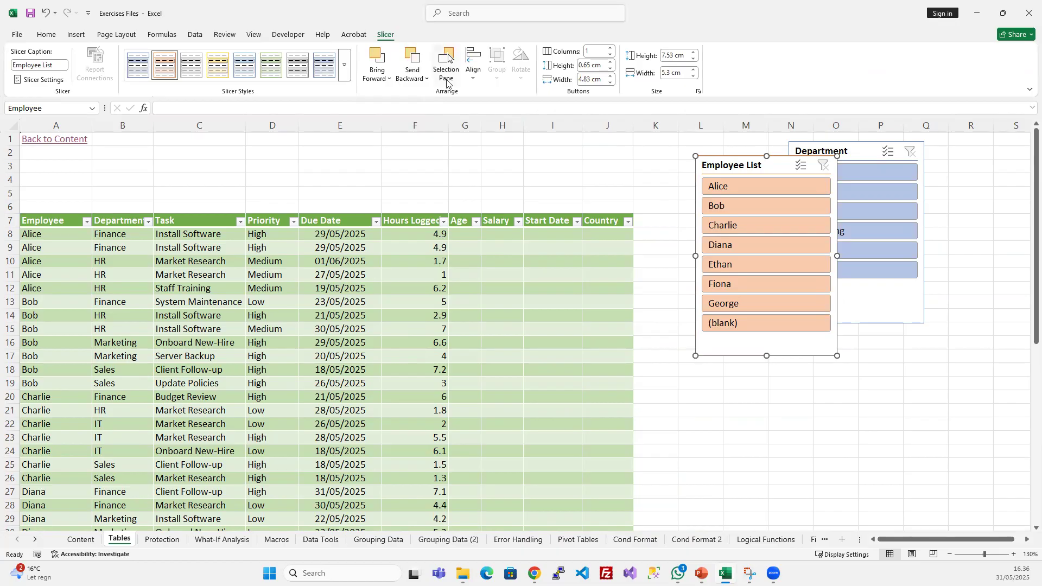
click(475, 71)
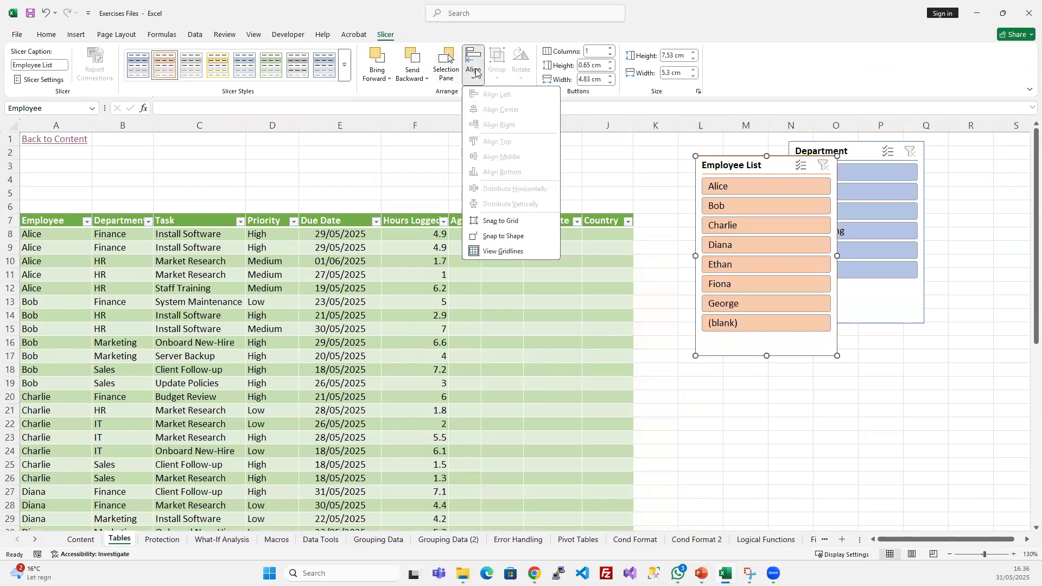
click(476, 72)
- Select the Employee List and Department slicers together and review the alignment options offered for the pair
ctrl+click(847, 148)
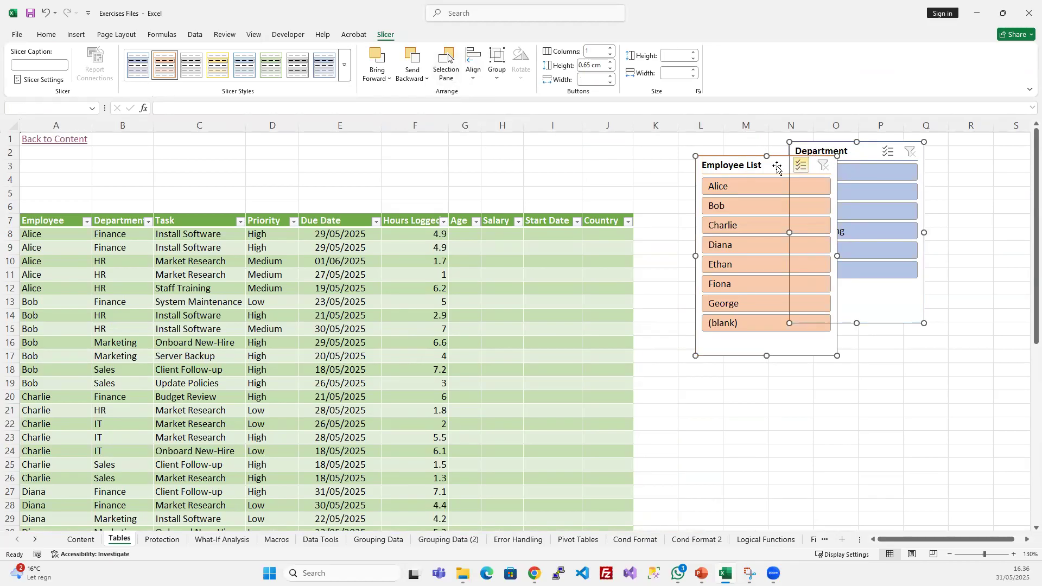
click(878, 425)
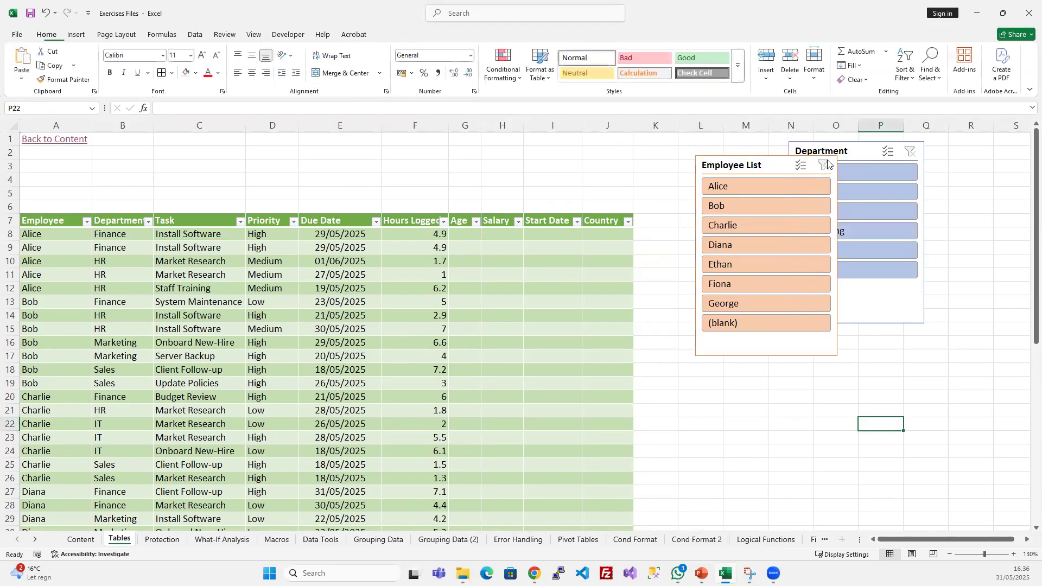
click(739, 165)
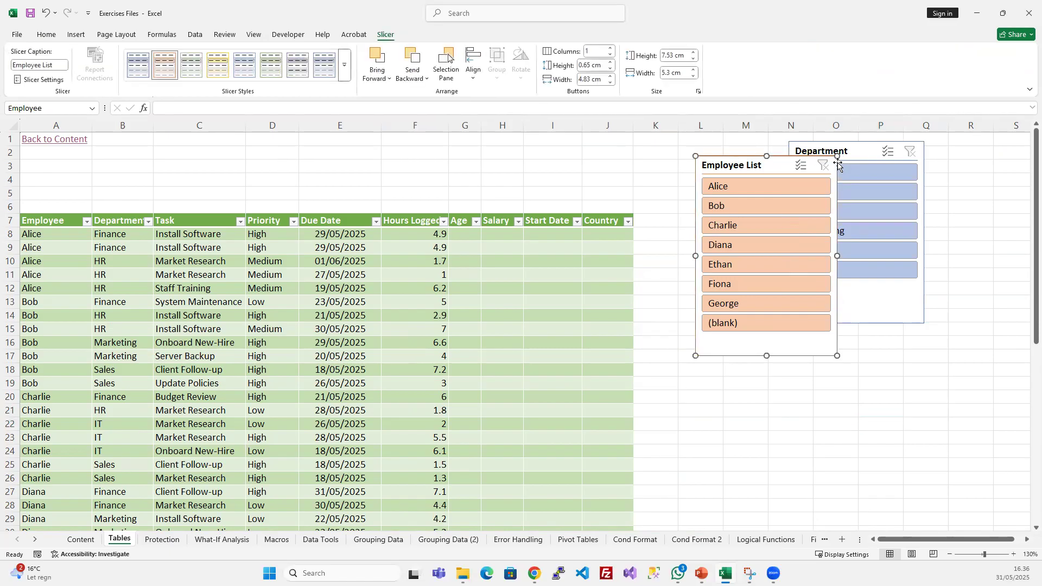
ctrl+click(859, 151)
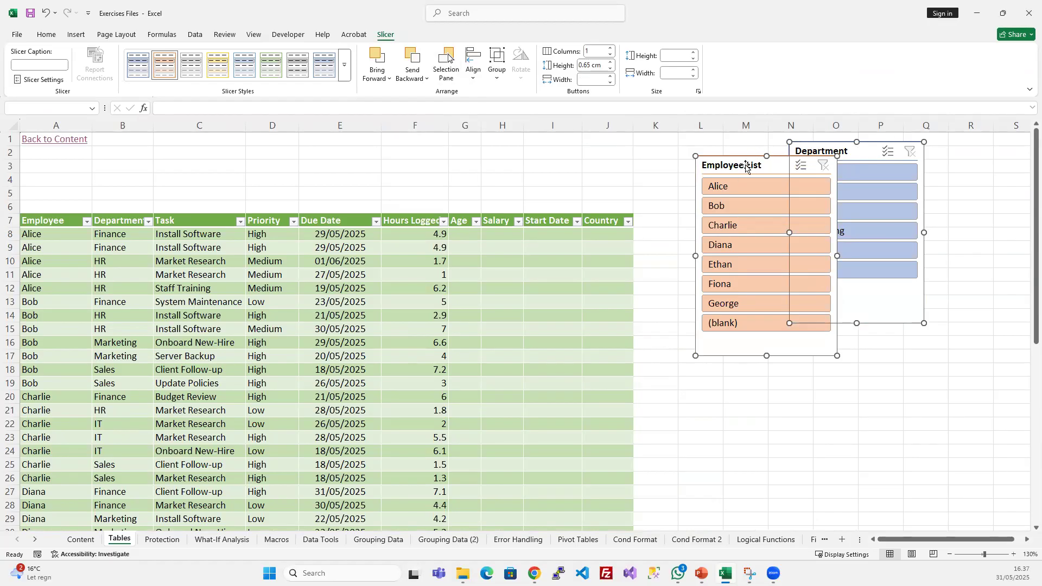
click(475, 78)
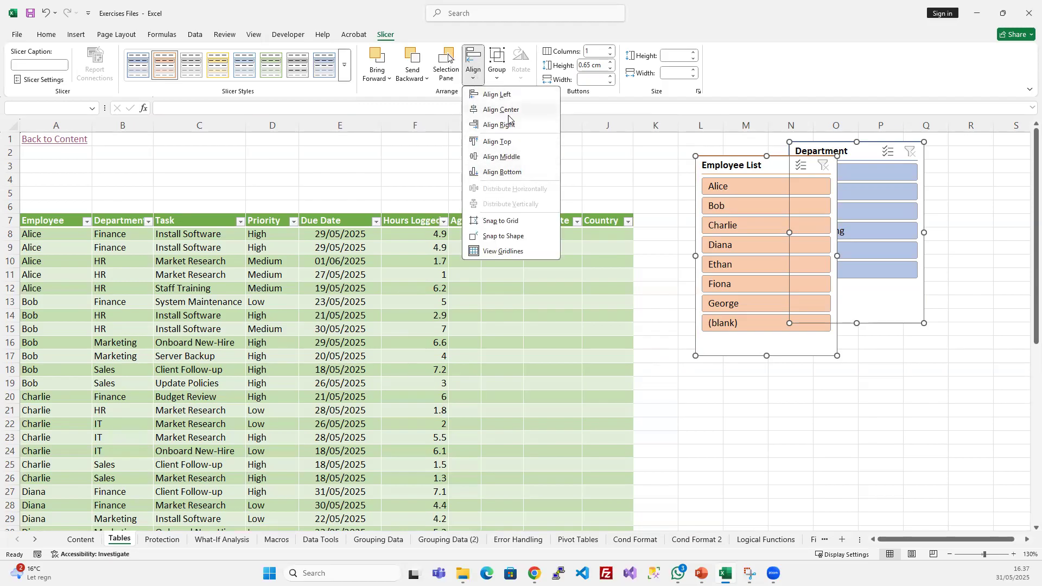
click(784, 426)
- Select only the Employee List slicer and review which alignment options are available for a single slicer
click(686, 160)
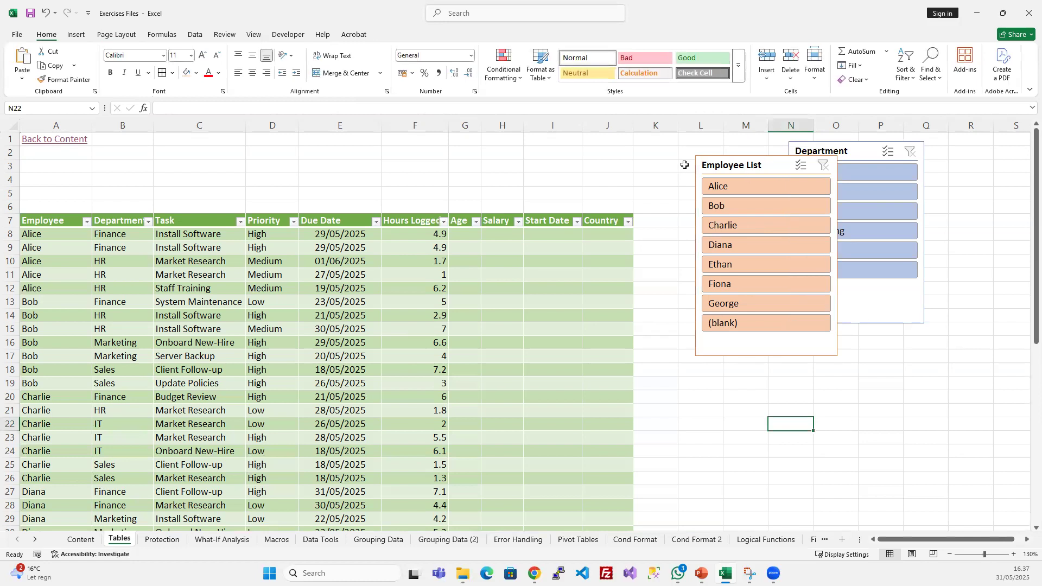
click(713, 165)
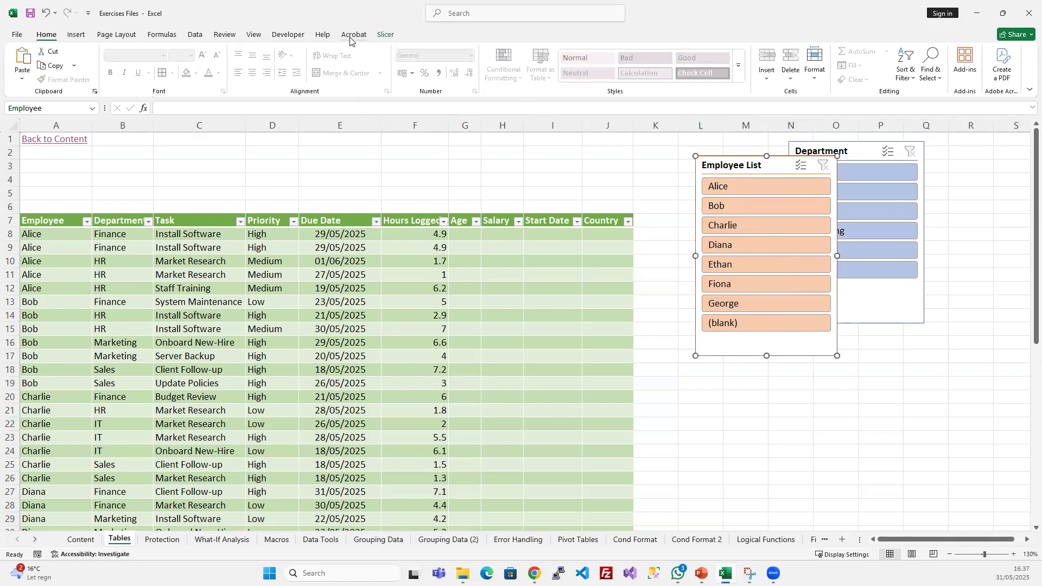
click(387, 35)
click(473, 70)
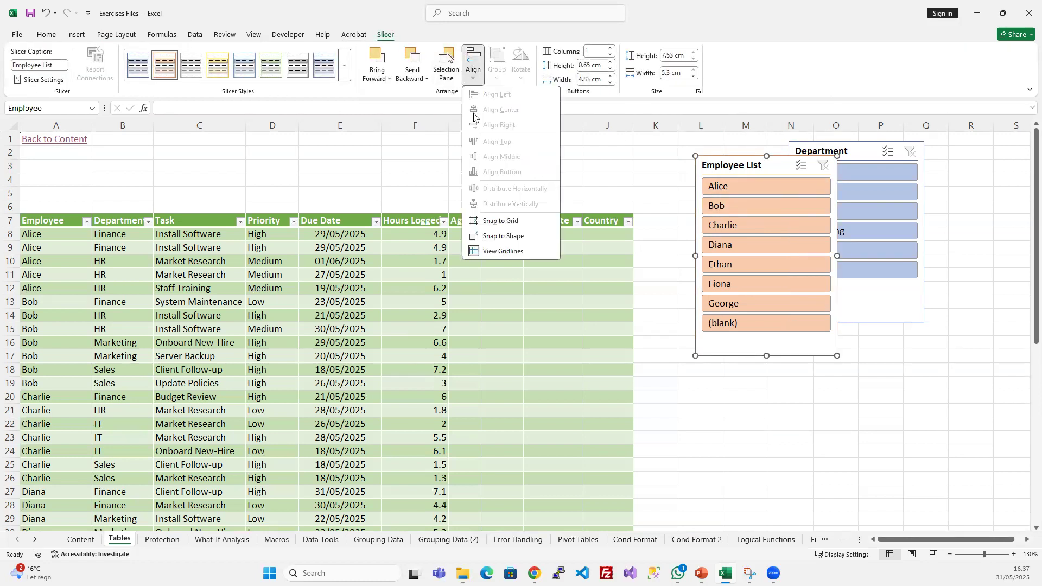
click(850, 149)
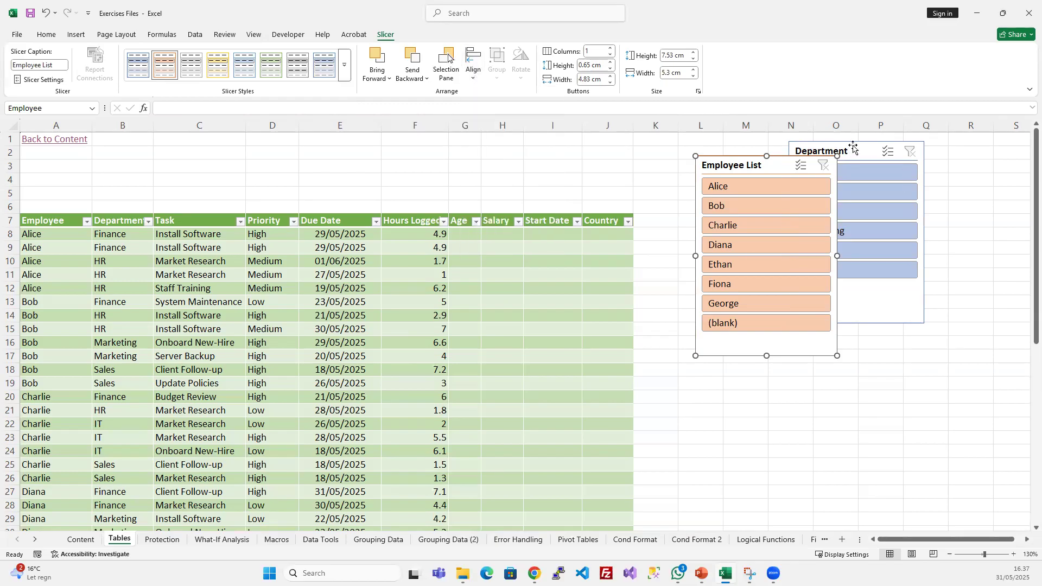
- Select both slicers and try aligning them left and center with each other
ctrl+click(852, 146)
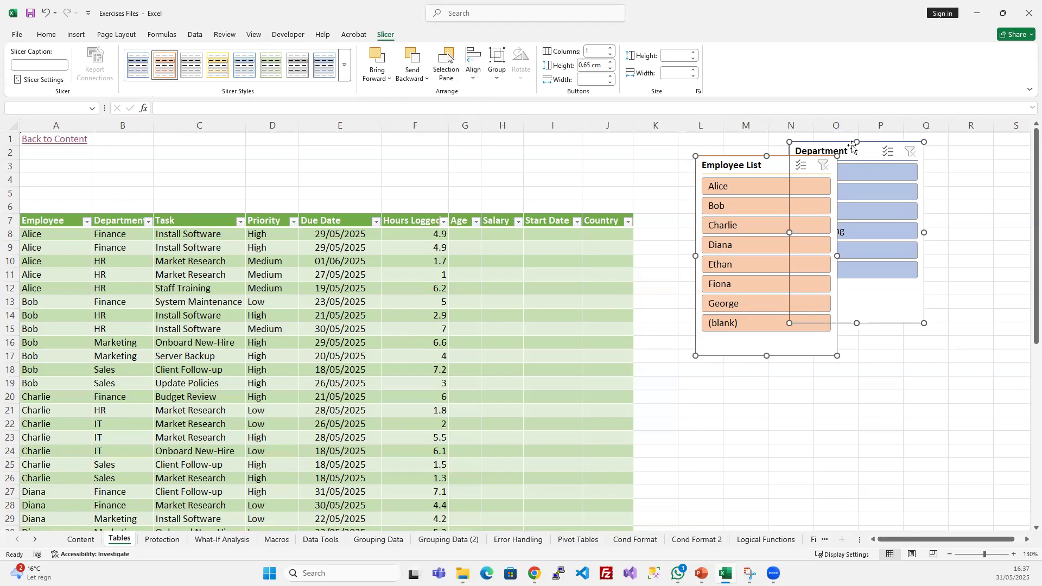
click(477, 72)
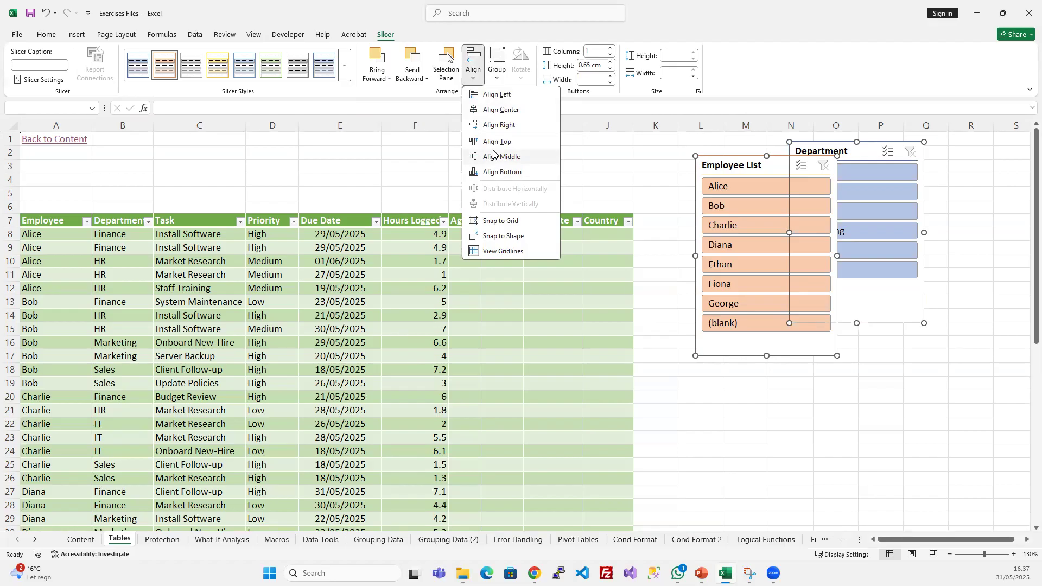
click(491, 95)
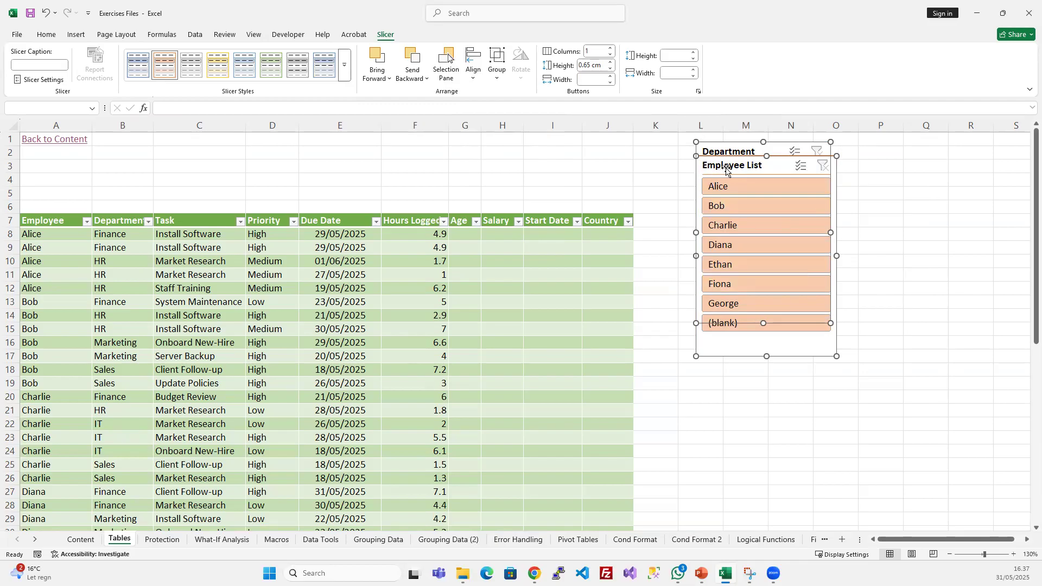
click(473, 68)
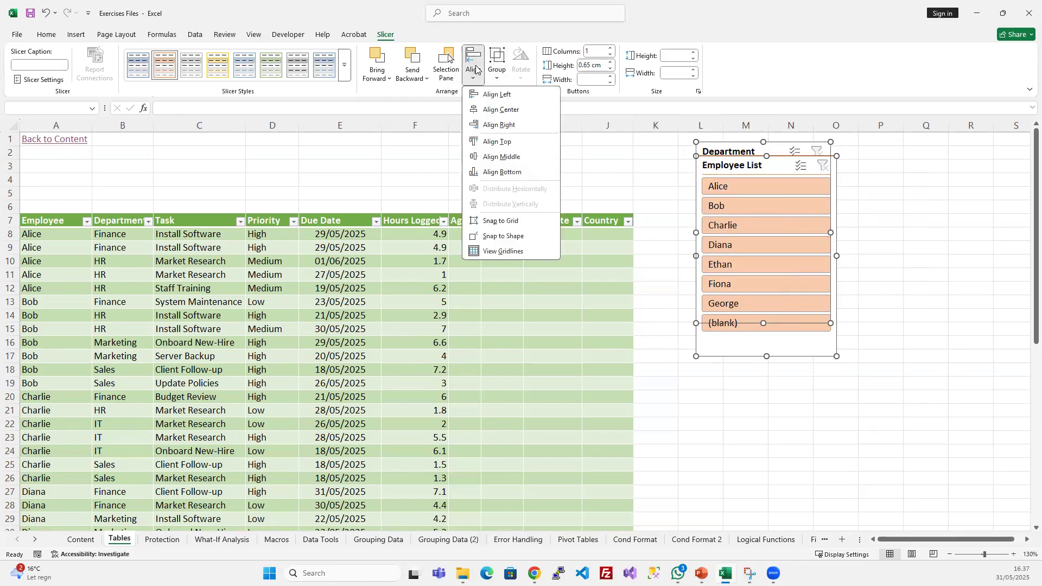
click(499, 109)
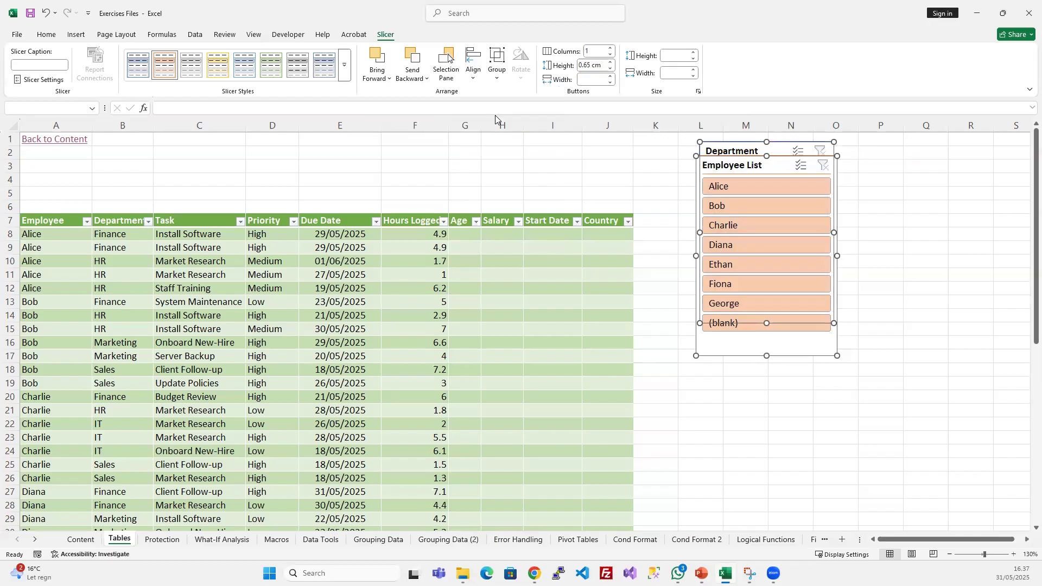
- Review the remaining alignment and grouping options for the two selected slicers without applying any
click(473, 74)
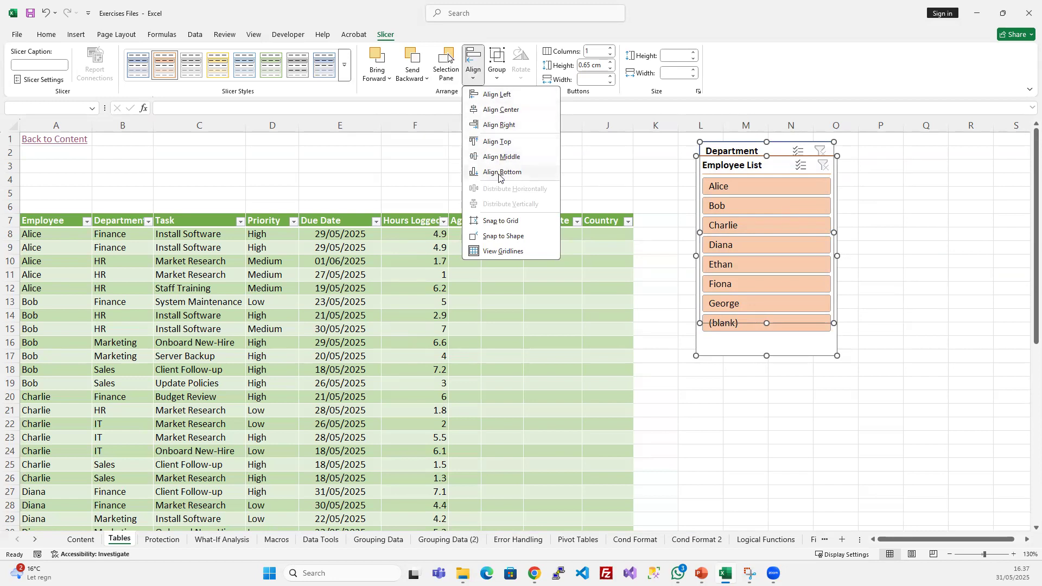
click(498, 72)
click(496, 73)
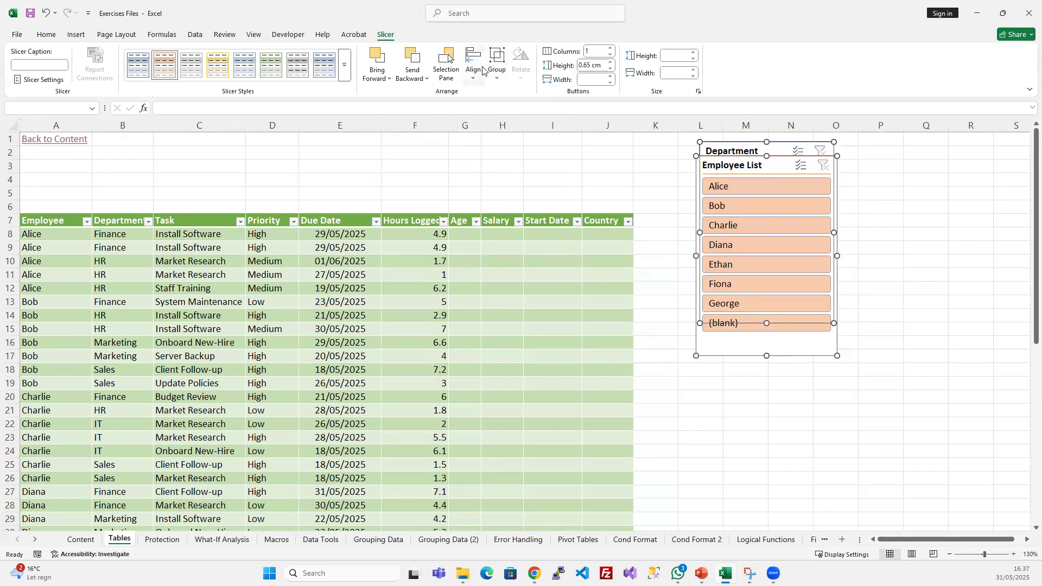
click(476, 77)
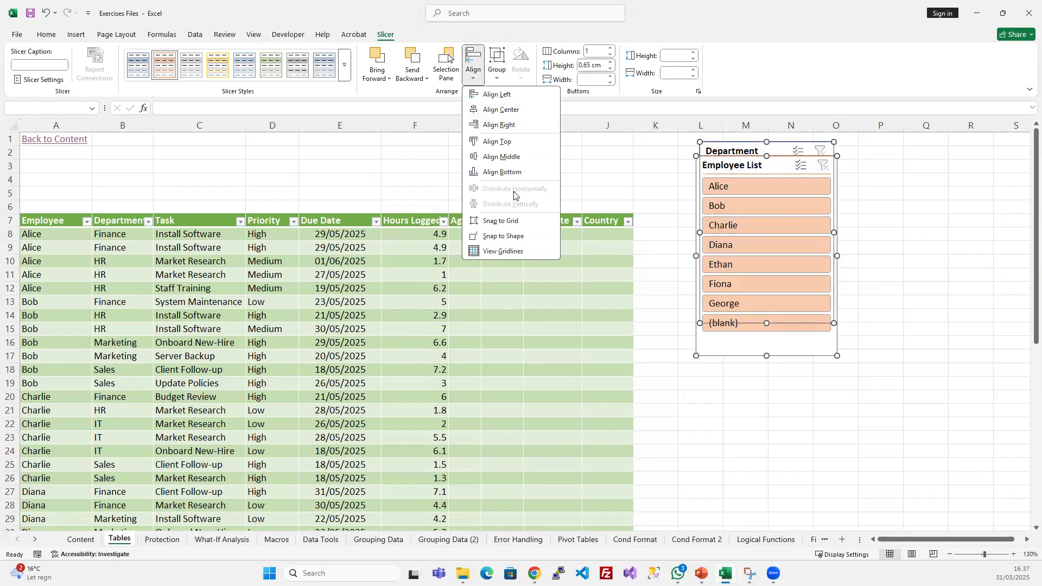
click(754, 424)
- Move the overlapping slicers apart so the Employee List slicer stands beside the table and the Department slicer to its right
drag(752, 165, 806, 180)
click(706, 206)
click(786, 166)
ctrl+click(766, 179)
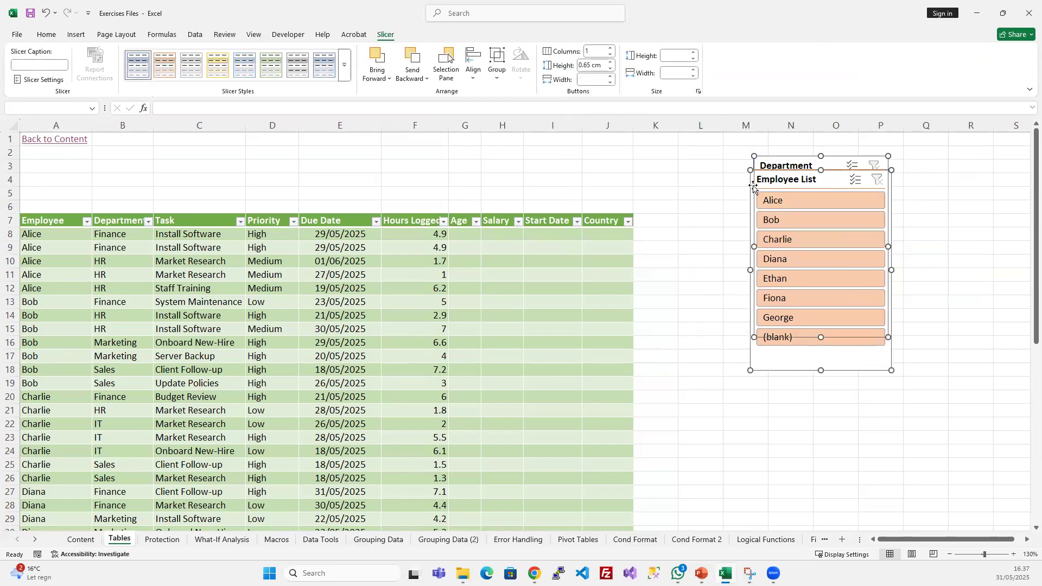
click(710, 204)
drag(760, 178, 646, 169)
ctrl+click(818, 161)
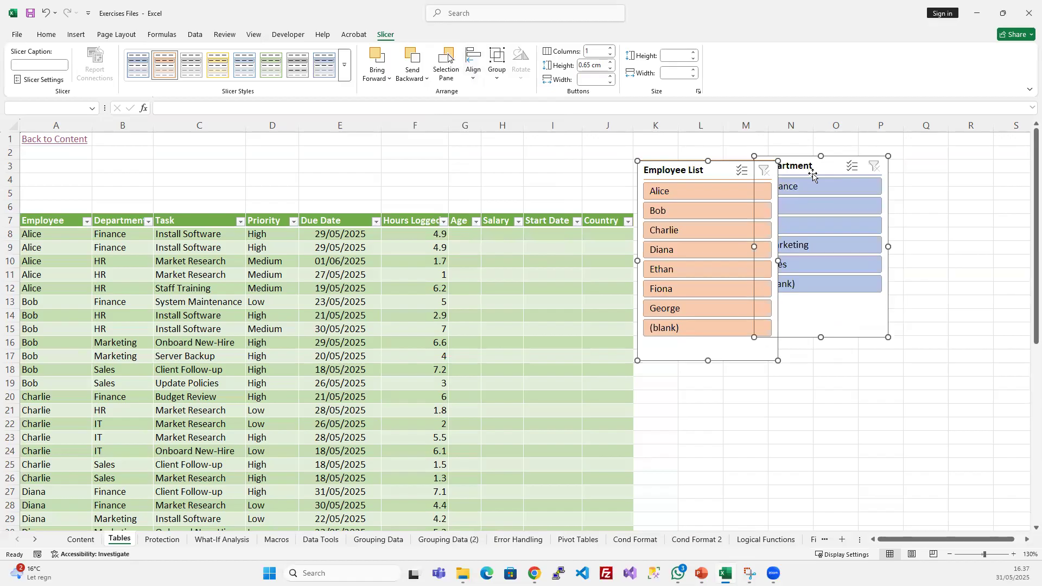
key(Escape)
drag(812, 163, 853, 182)
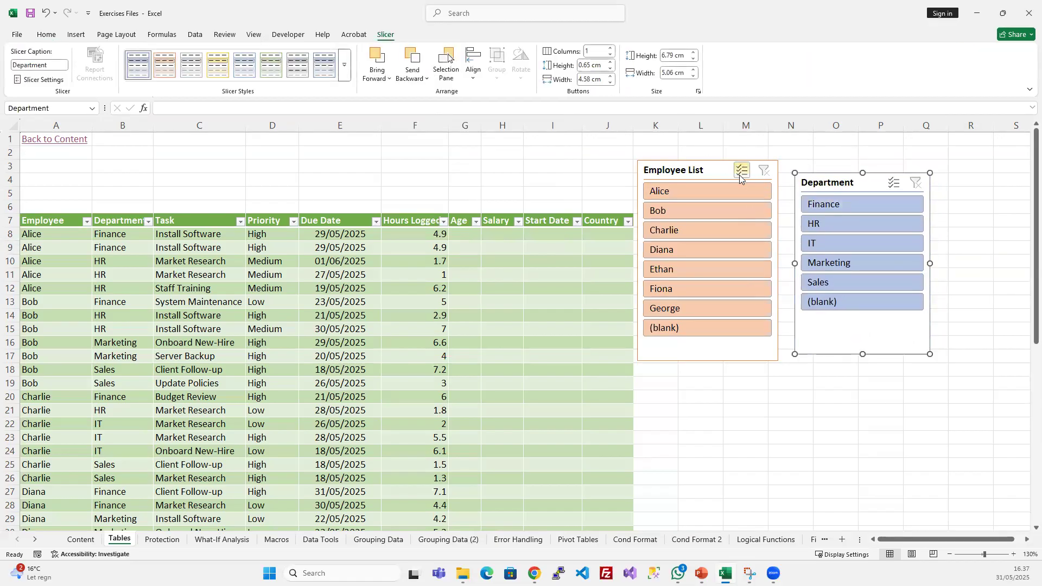
- Align the top edges of the Employee List and Department slicers
click(785, 423)
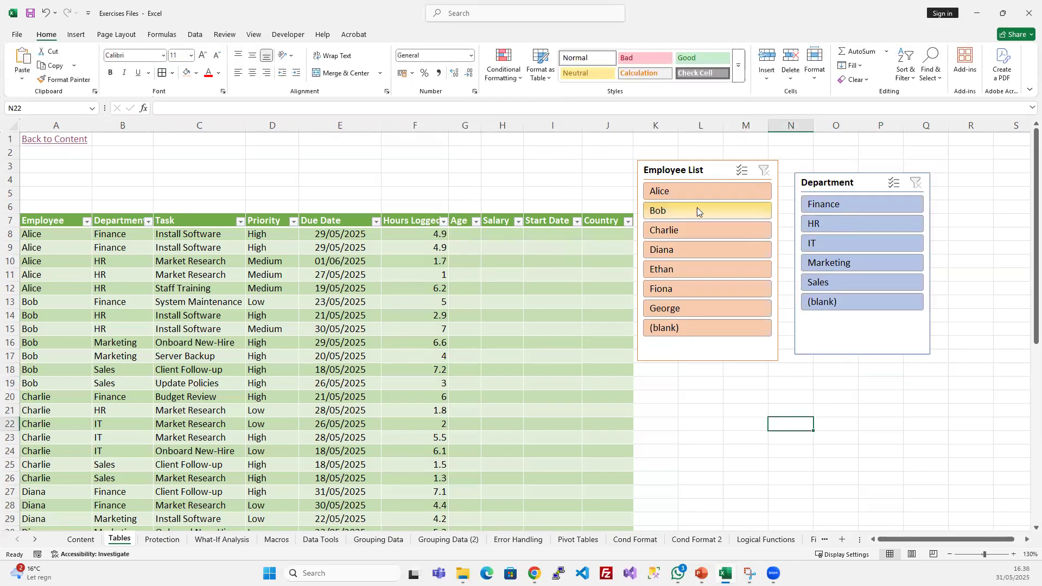
click(705, 167)
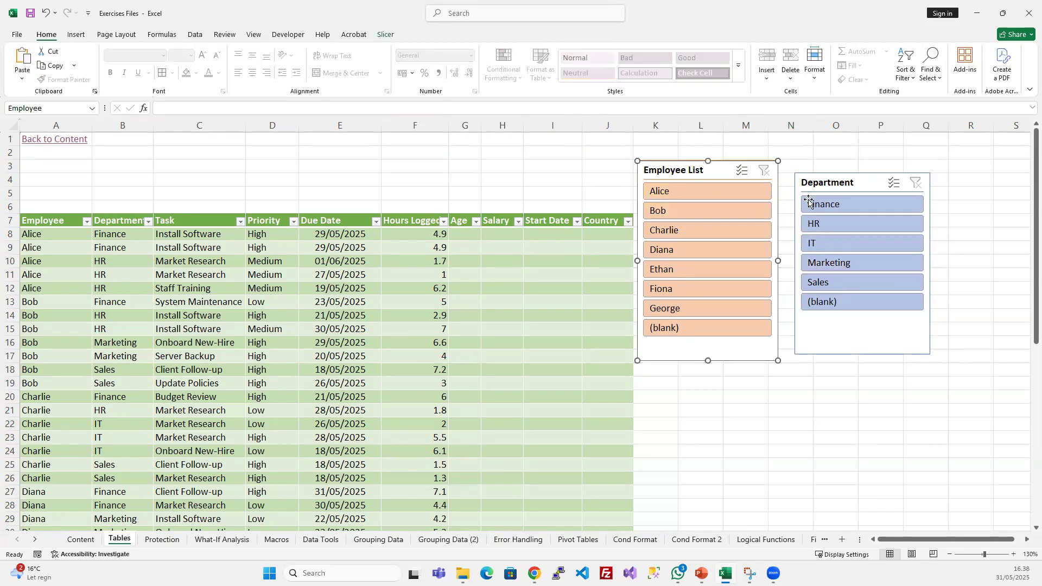
ctrl+click(836, 183)
click(354, 34)
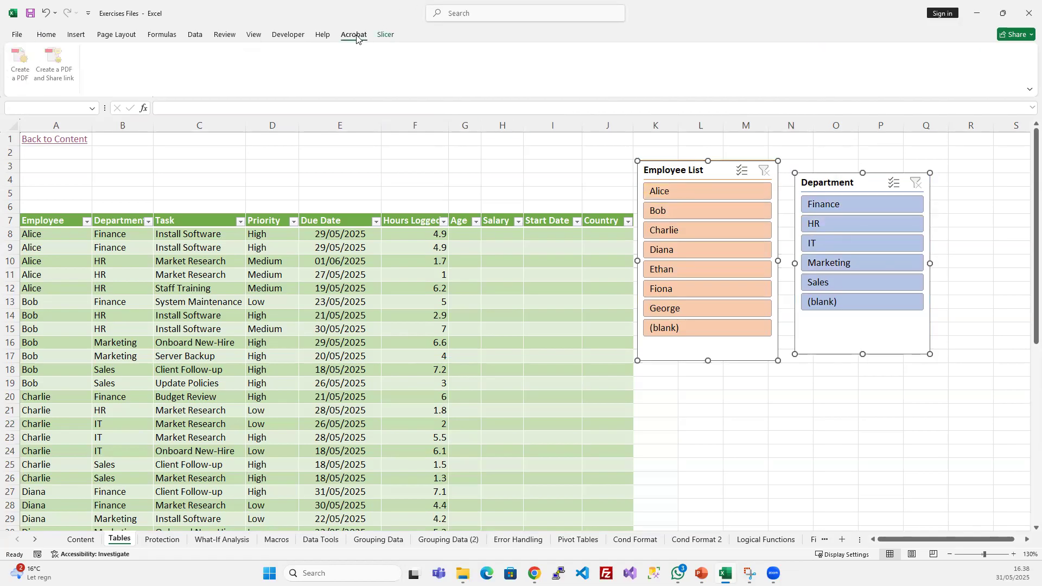
click(386, 35)
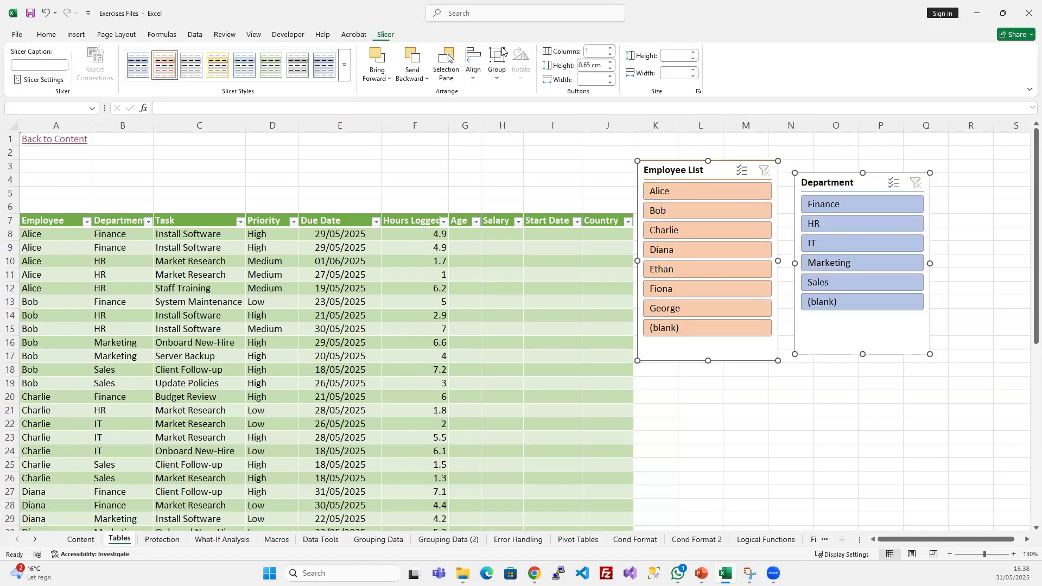
click(474, 74)
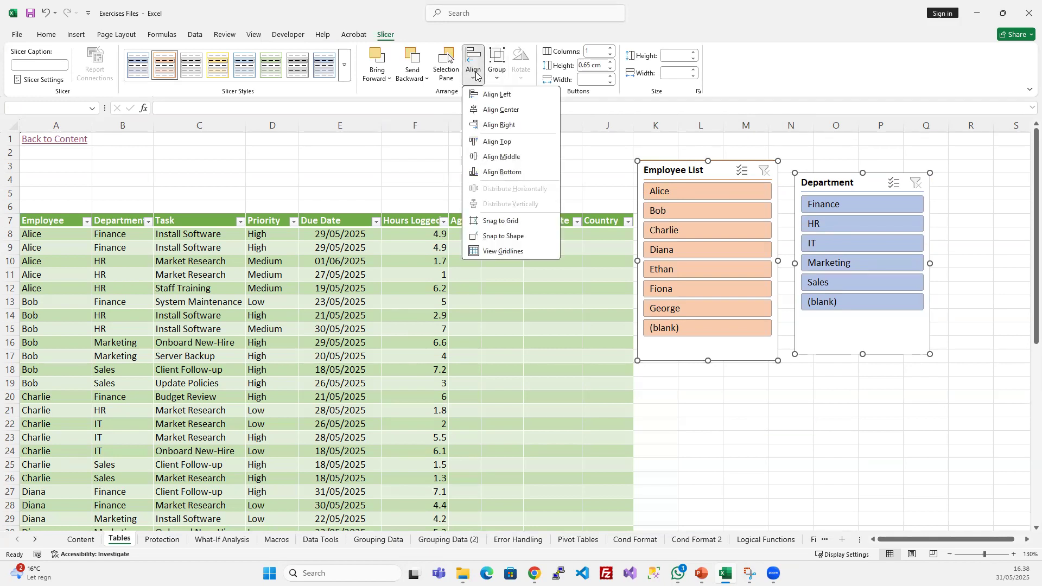
click(488, 140)
click(880, 383)
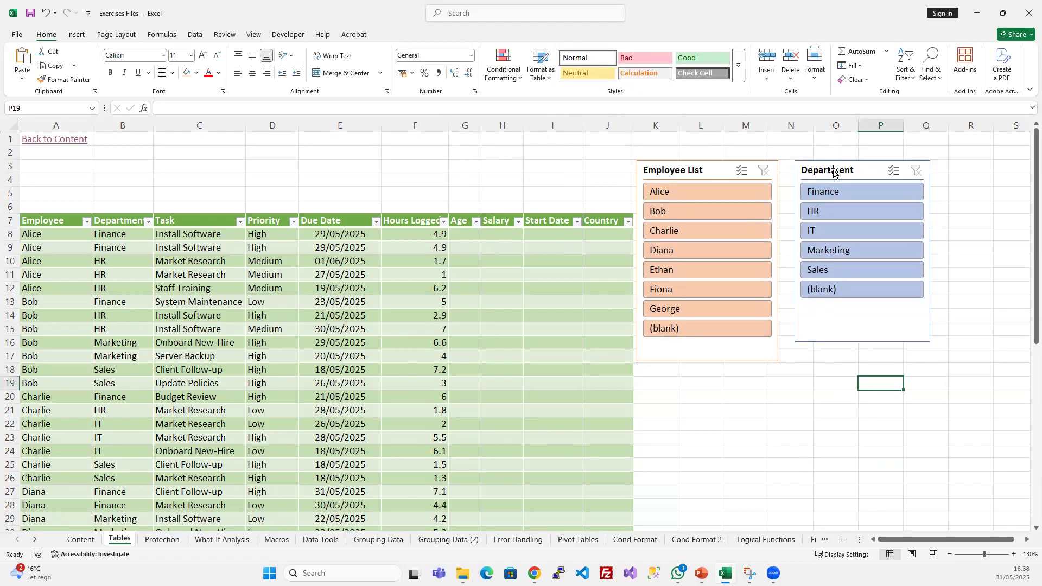
- Select both slicers and examine the button height and overall slicer height settings, leaving the values as they are
click(687, 165)
ctrl+click(830, 170)
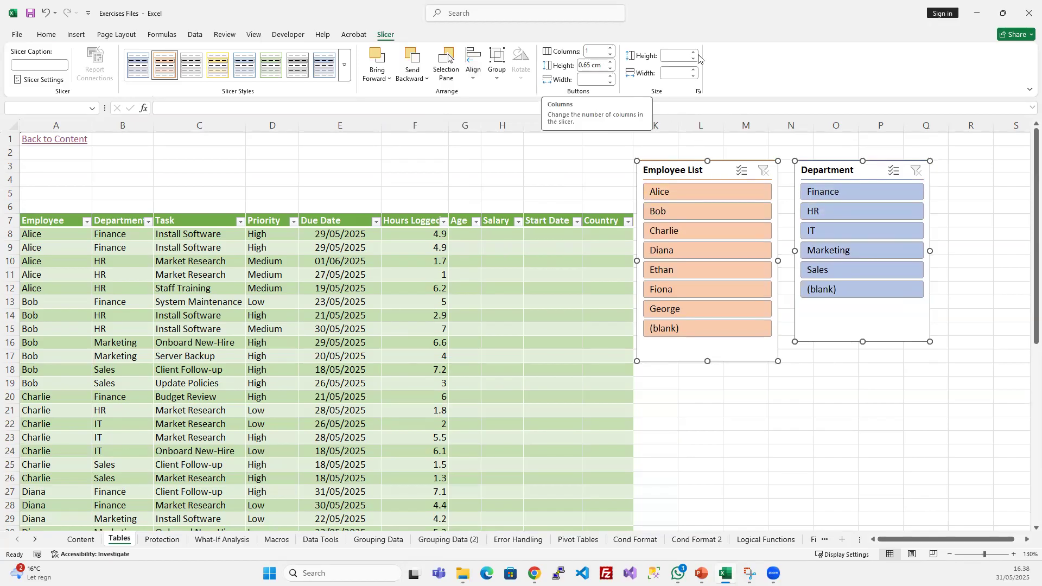
click(592, 66)
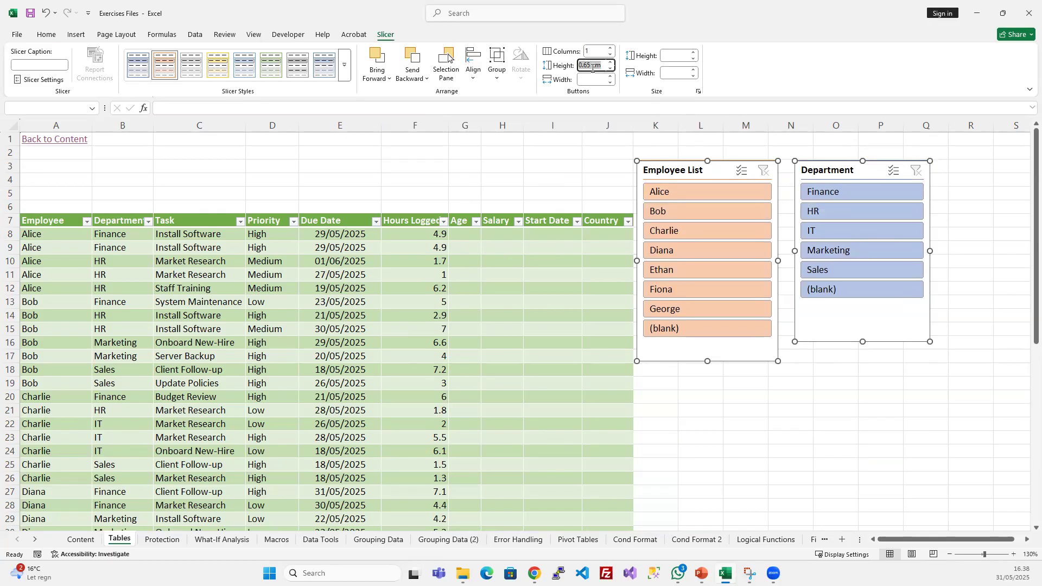
click(677, 57)
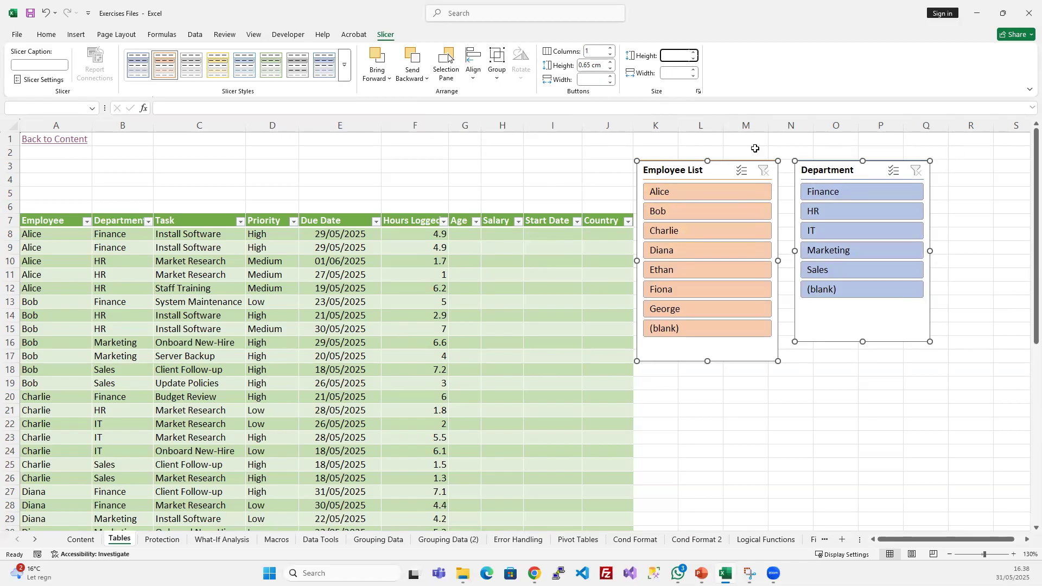
click(744, 428)
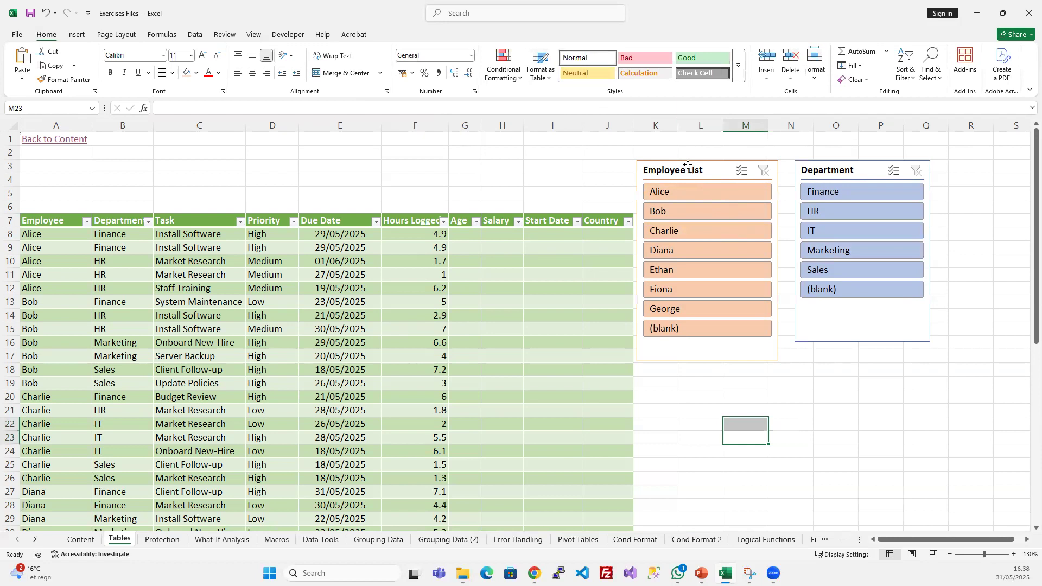
- Set the height of both the Employee List and Department slicers to 5 cm
click(687, 169)
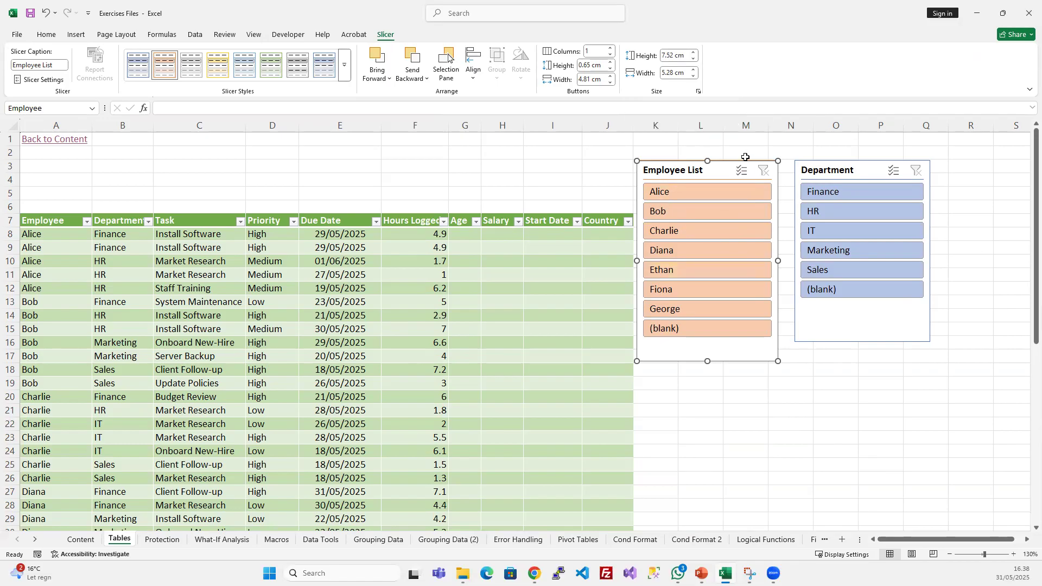
ctrl+click(828, 171)
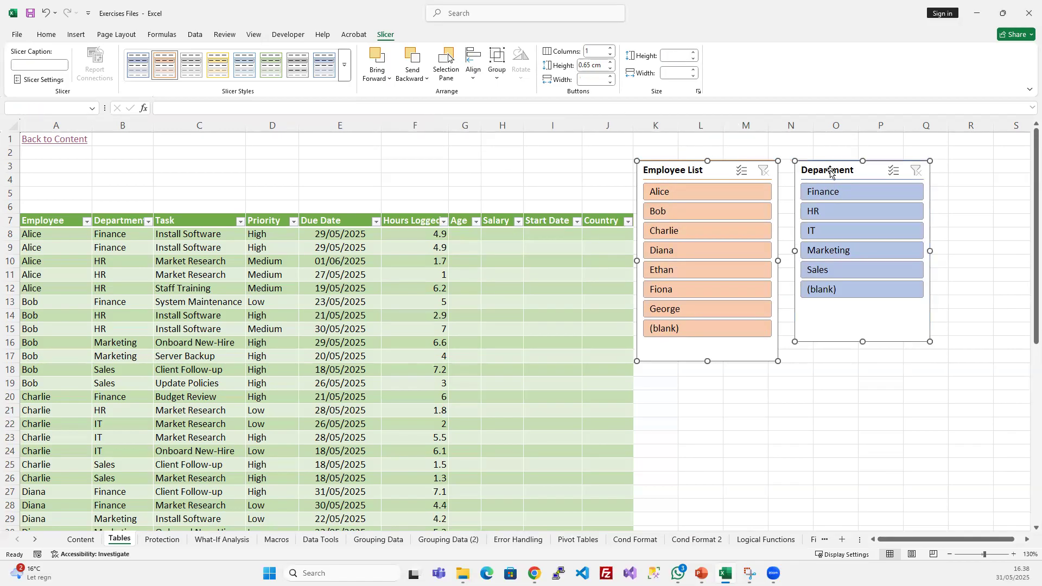
click(669, 55)
text(5)
key(Return)
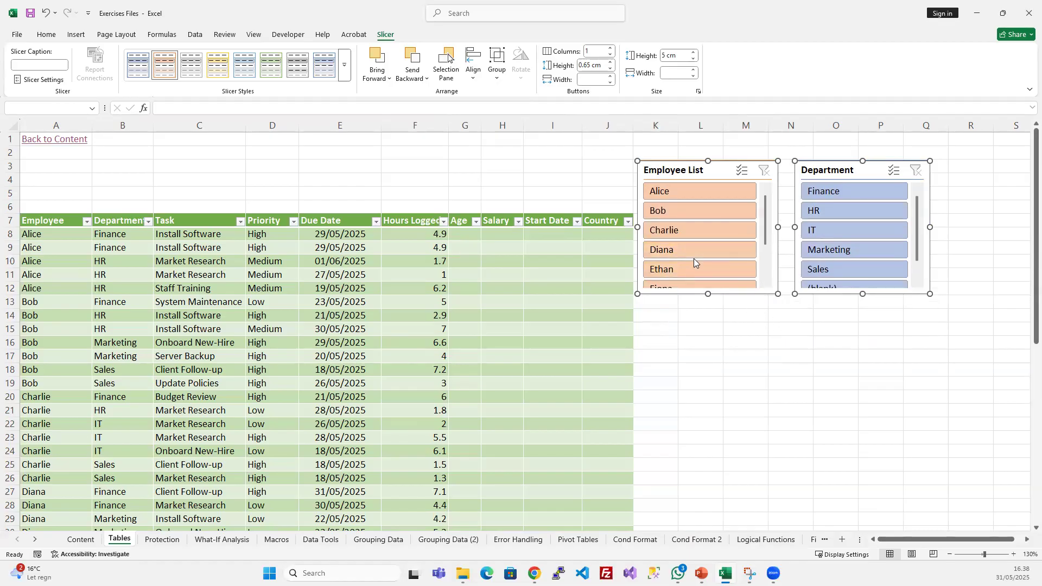
- Scroll through the Employee List slicer to examine the entries beyond its visible area
scroll(695, 262, down, 1)
scroll(742, 368, up, 1)
scroll(733, 367, down, 1)
scroll(736, 357, up, 1)
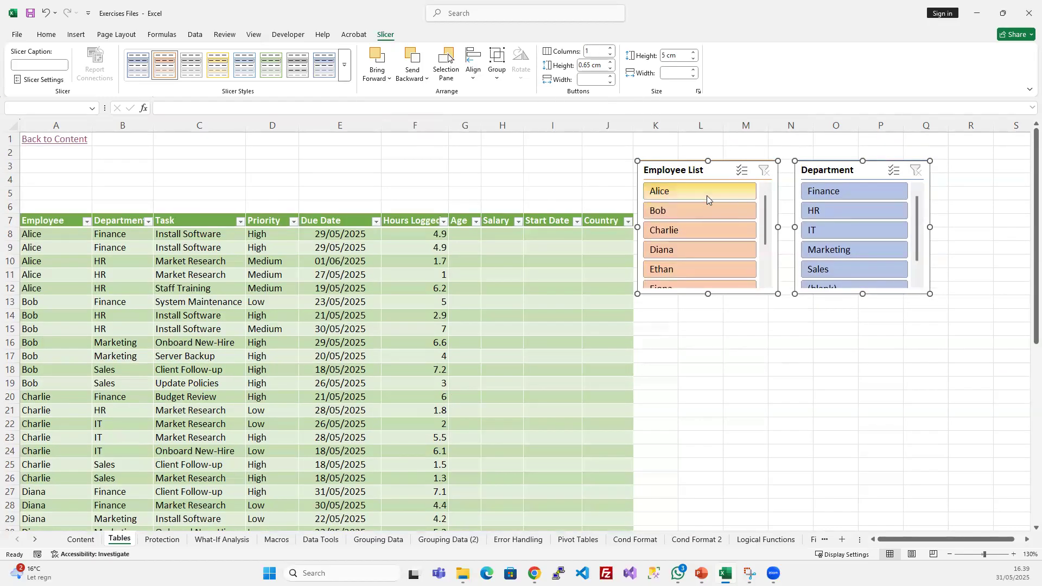
click(742, 170)
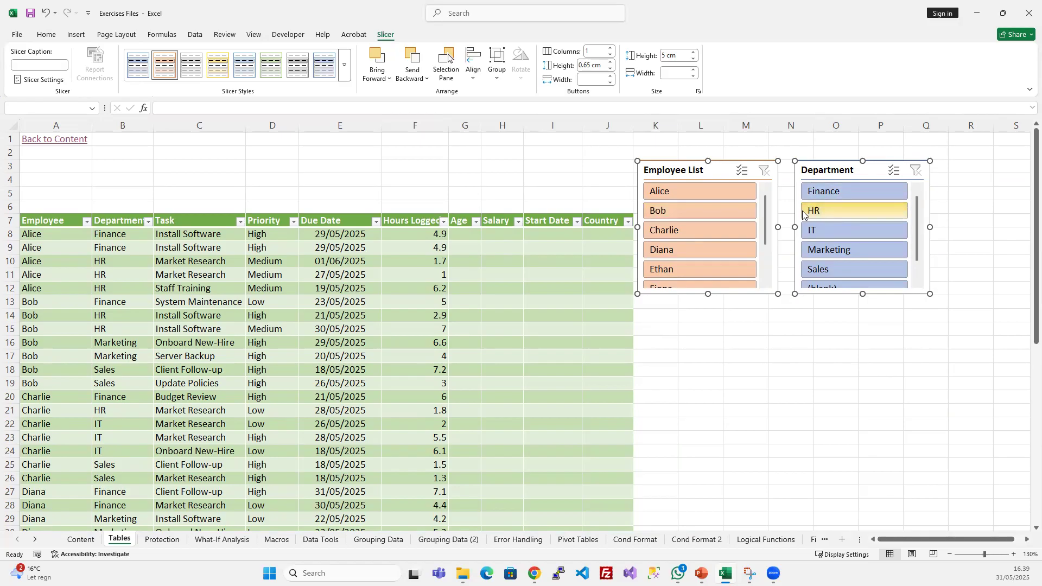
- Arrange the buttons of both slicers in 2 columns and set the height of both slicers to 4 cm
click(611, 49)
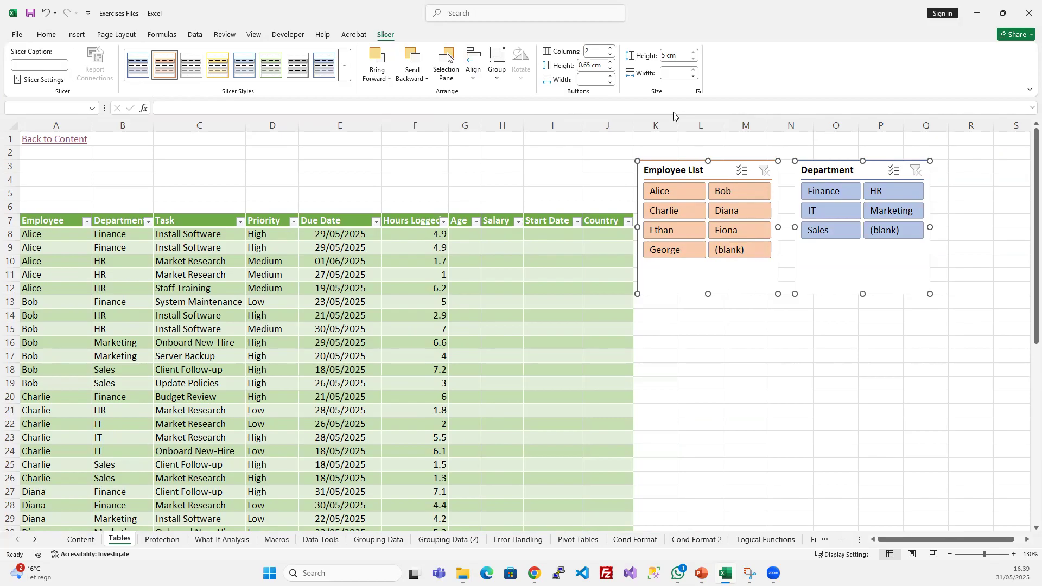
click(666, 56)
text(4)
key(Return)
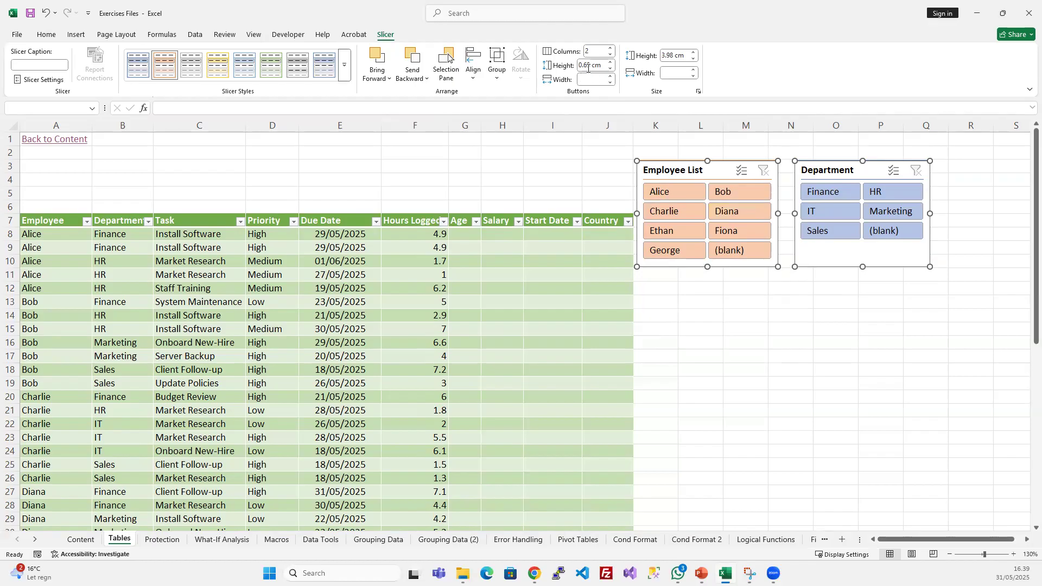
- Set the same width of about 5 cm for both the Employee List and Department slicers
click(748, 328)
click(699, 169)
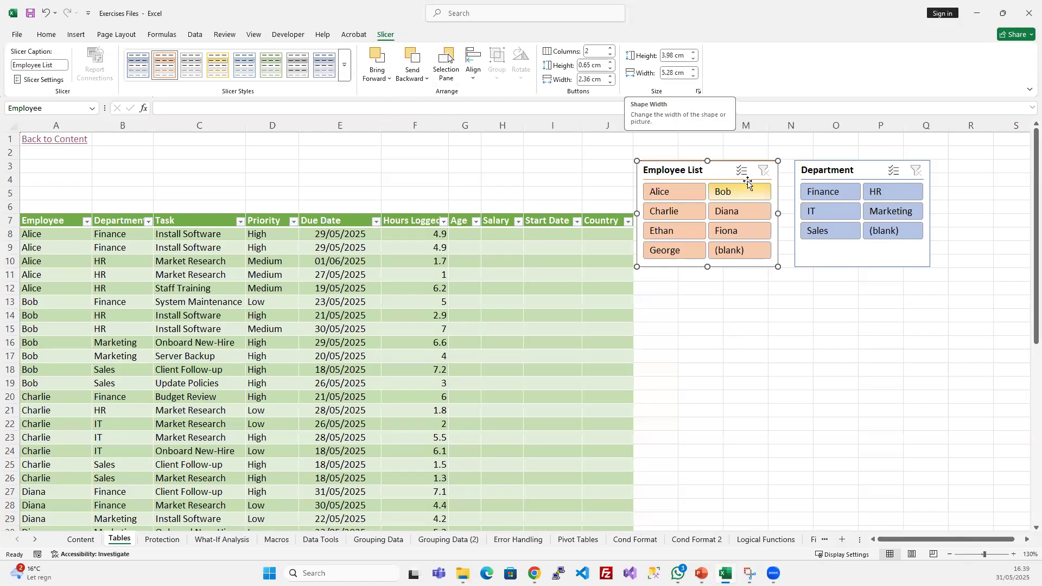
ctrl+click(829, 171)
click(670, 75)
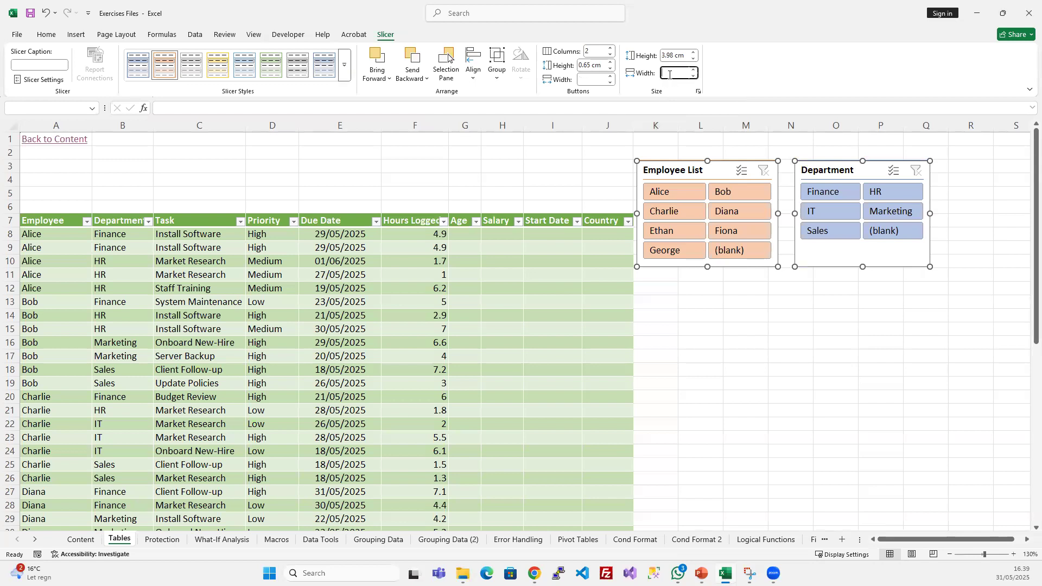
key(Return)
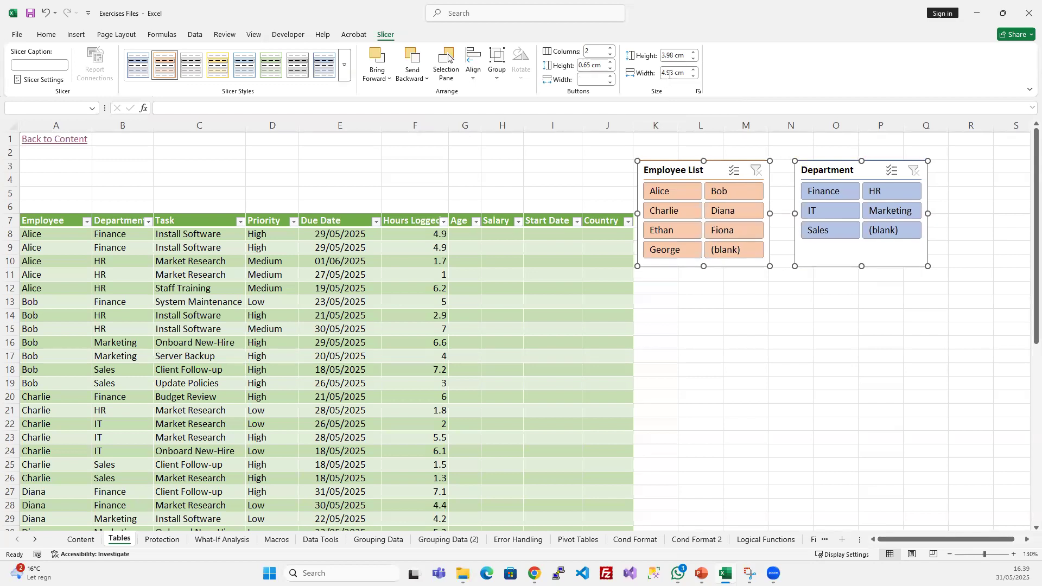
click(816, 313)
click(698, 168)
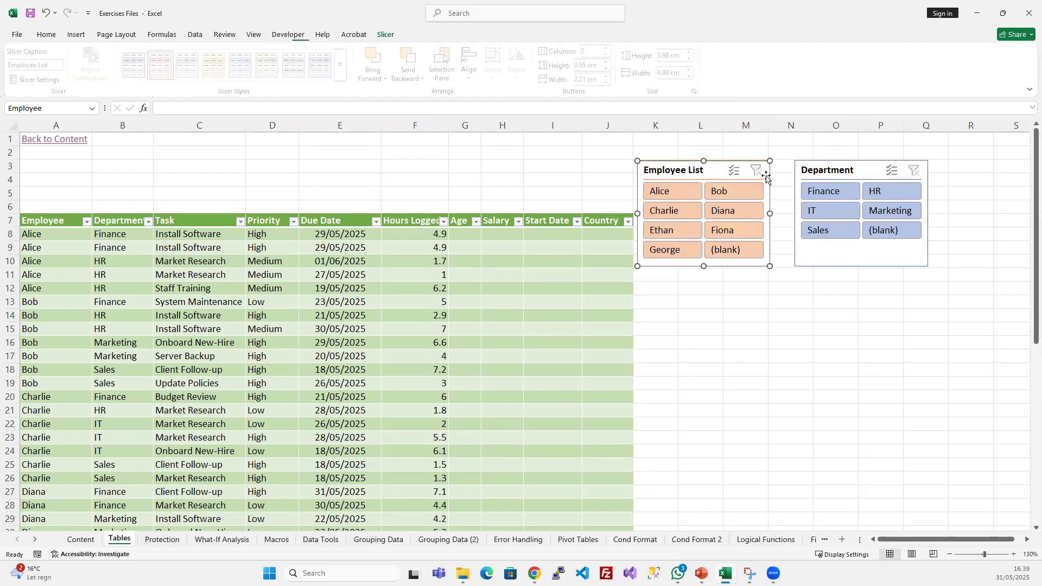
click(791, 314)
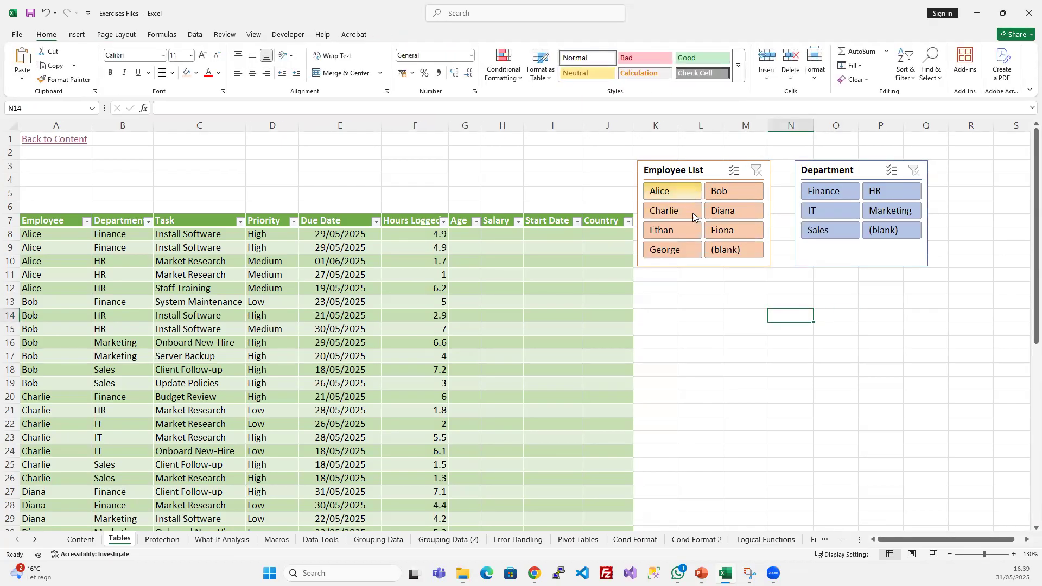
- Insert three blank rows directly above the header row of the Employee_Time table
drag(133, 146, 586, 198)
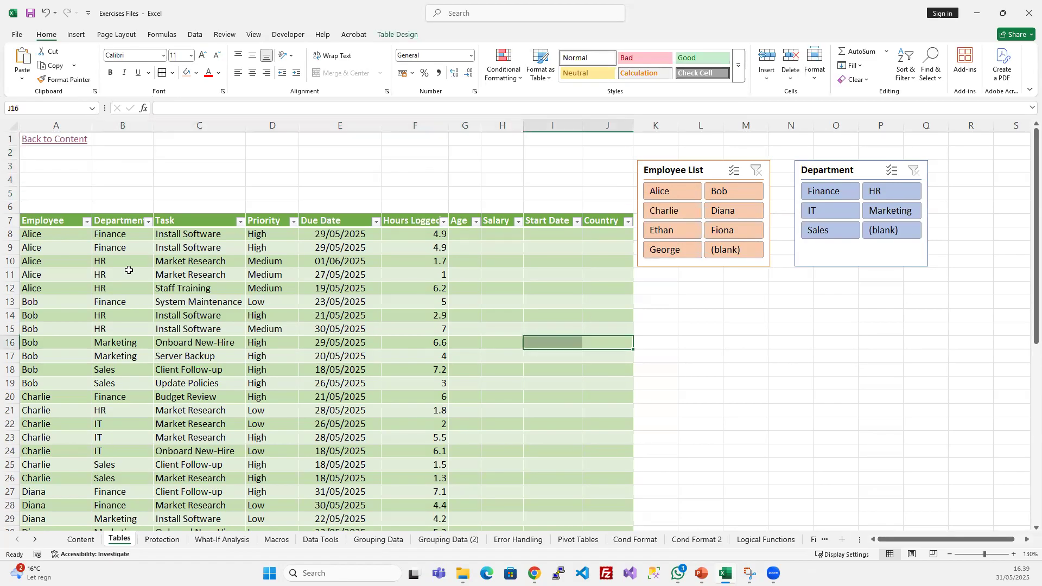
click(11, 219)
key(ctrl+plus)
key(ctrl+plus)
key(ctrl+plus)
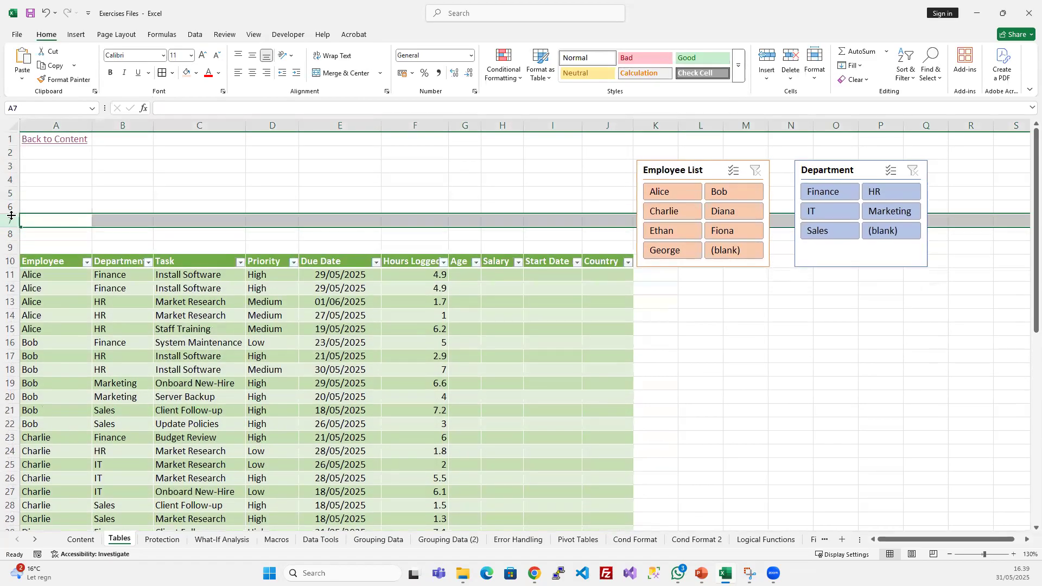
click(455, 354)
- Move the Employee List and Department slicers side by side above the table, spanning columns B to E
drag(674, 162, 140, 137)
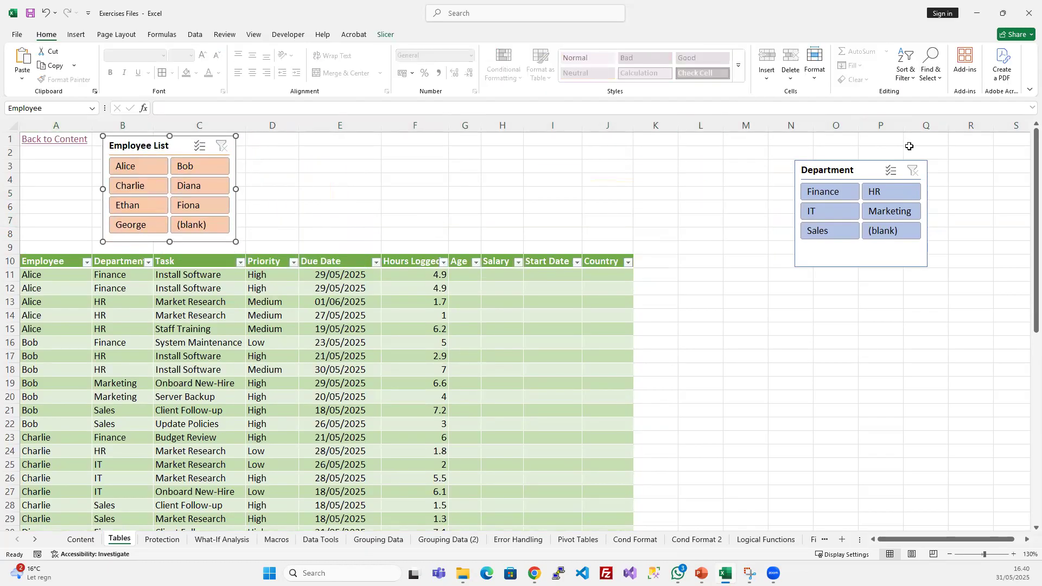
drag(800, 166, 296, 148)
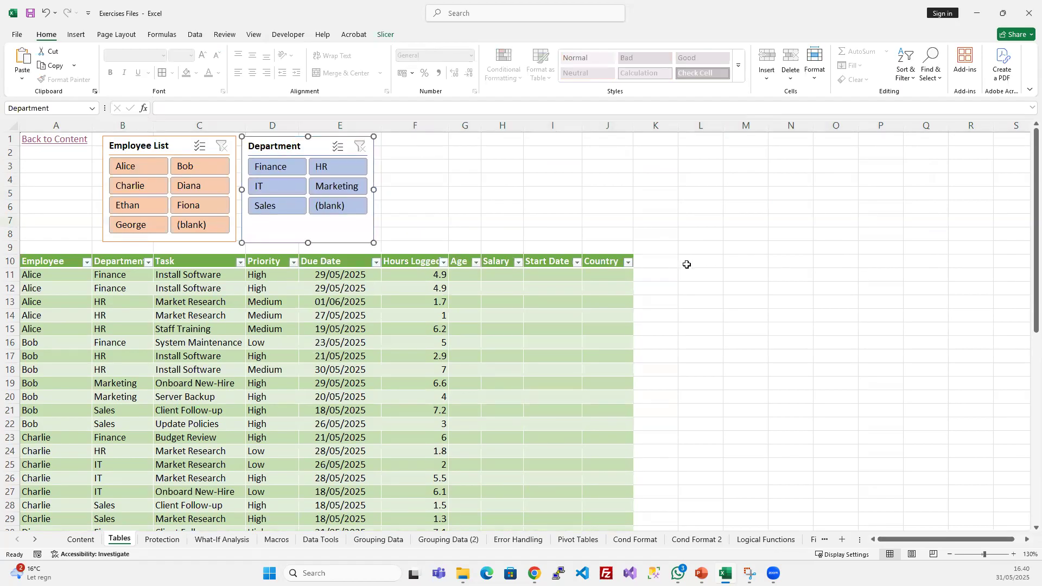
click(745, 275)
click(442, 317)
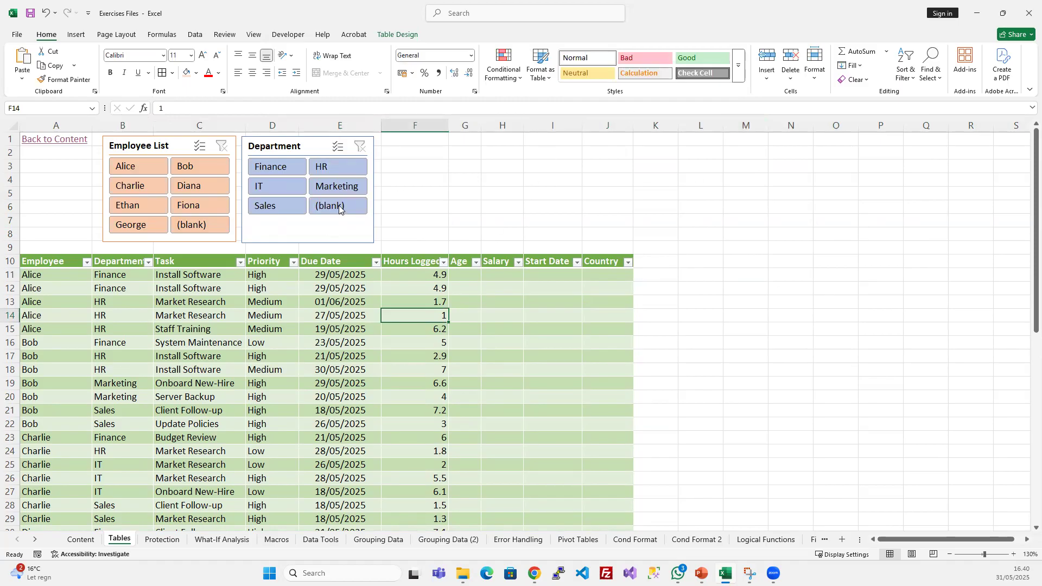
click(368, 301)
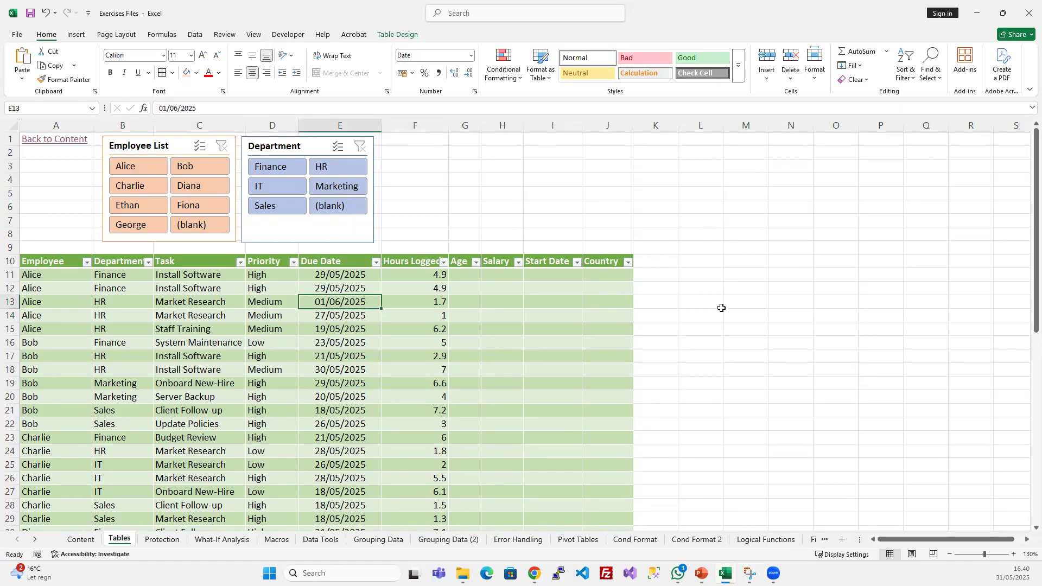
- Group the Employee List and Department slicers into a single object
click(432, 356)
click(386, 35)
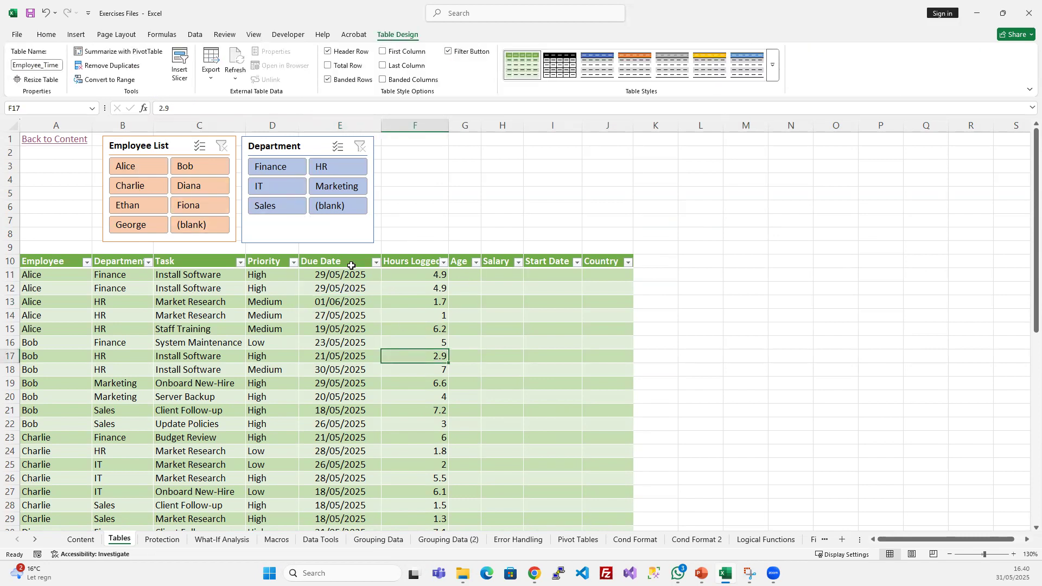
click(147, 146)
ctrl+click(296, 145)
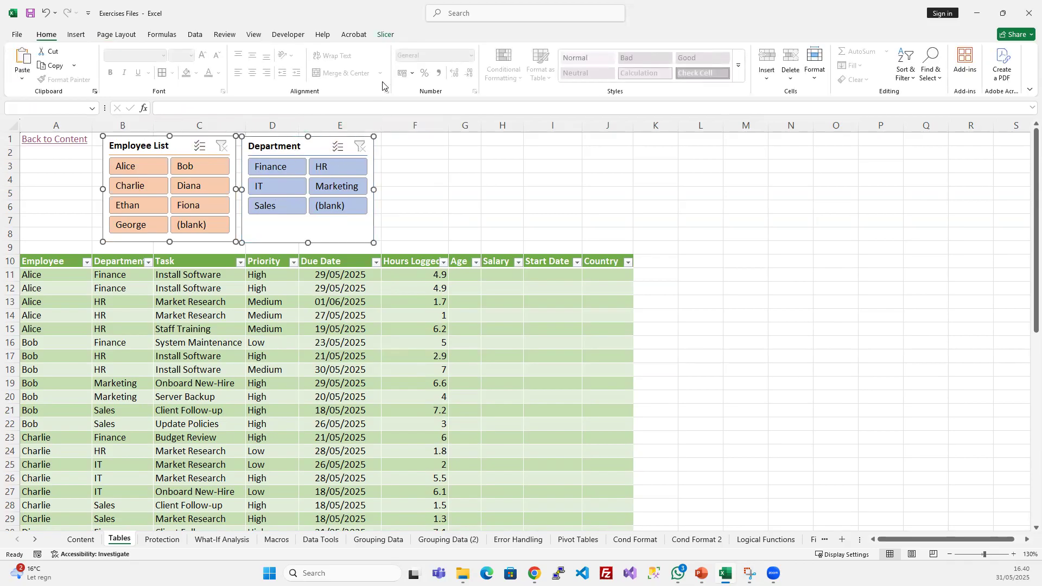
click(387, 34)
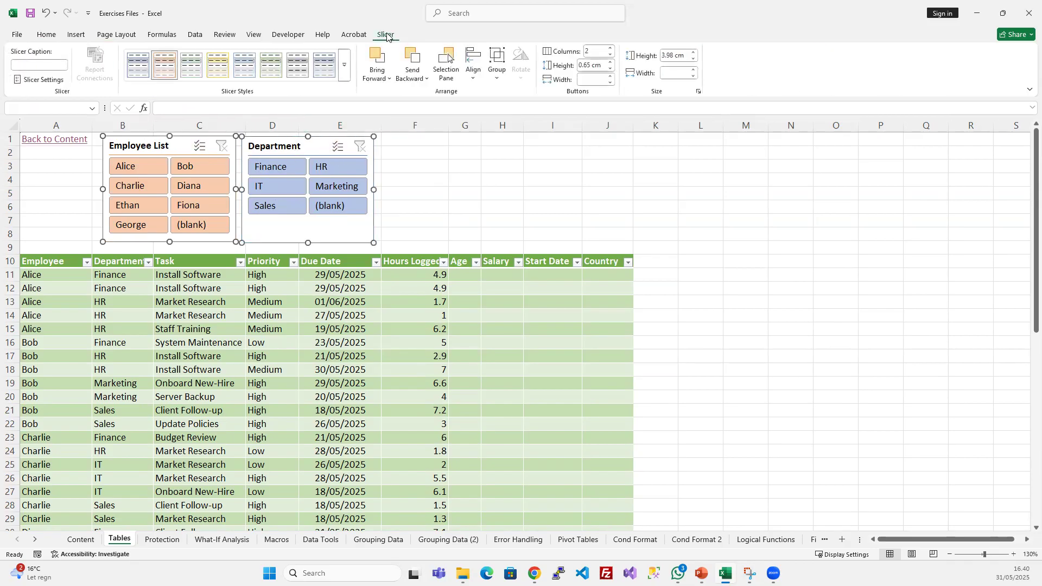
click(498, 78)
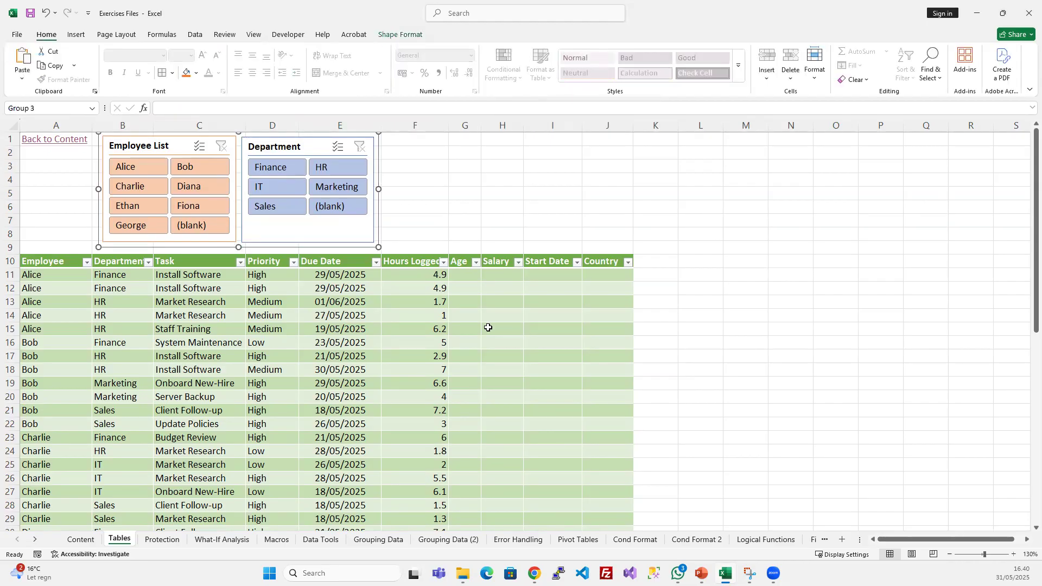
- Reposition the grouped slicers as one object just above the table header, over columns B to E
click(491, 302)
scroll(491, 301, up, 3)
scroll(232, 283, up, 2)
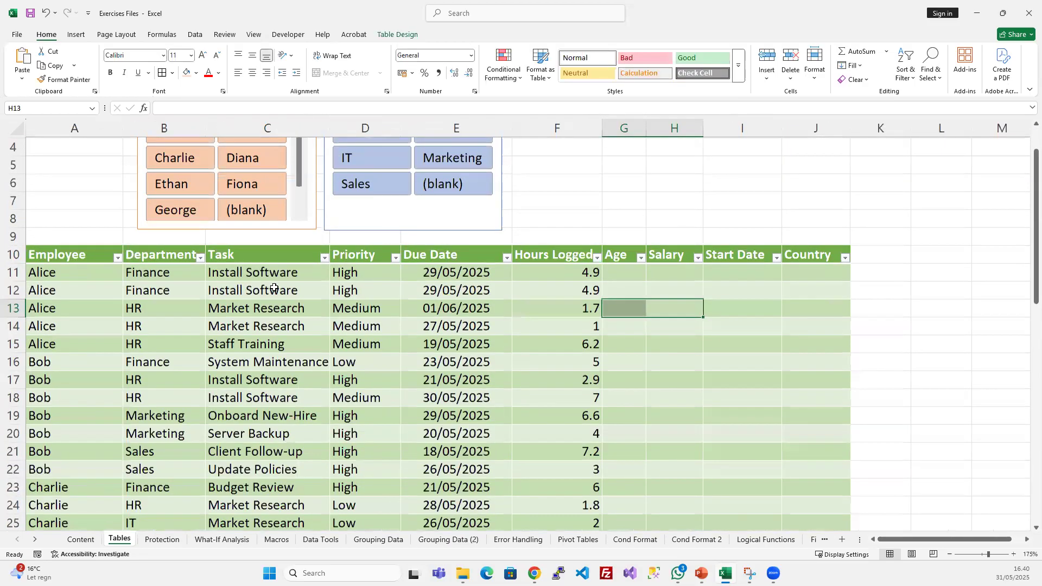
click(333, 267)
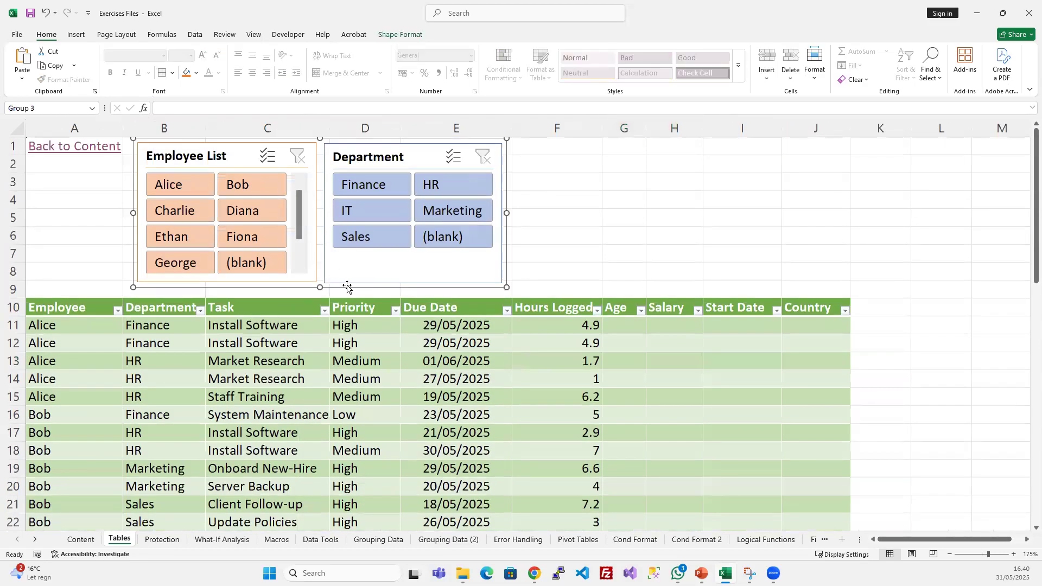
drag(326, 290, 328, 298)
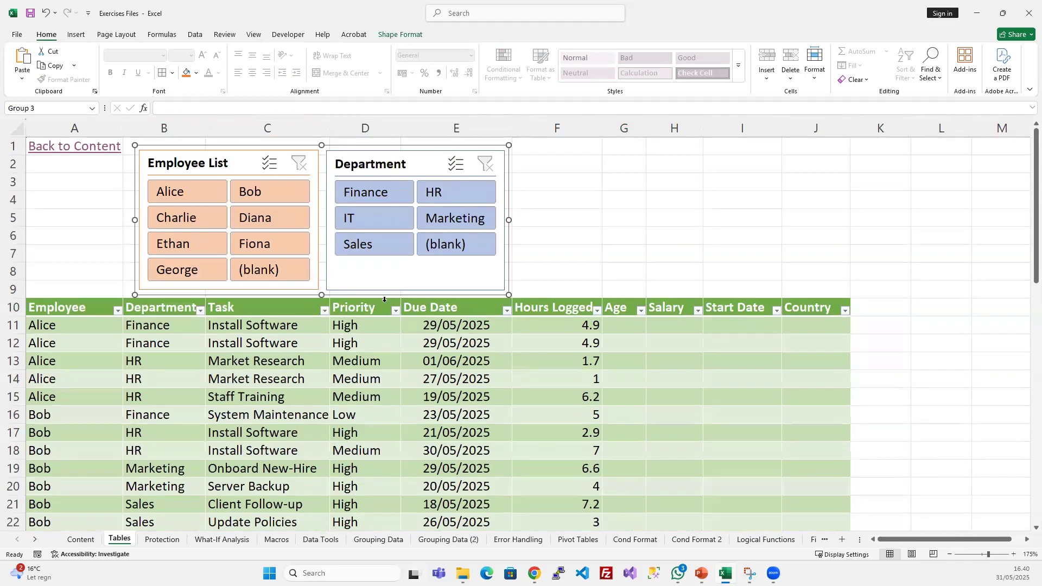
mouse_move(337, 145)
mouse_down()
mouse_move(772, 144)
mouse_move(793, 154)
mouse_move(347, 147)
mouse_move(317, 158)
mouse_move(619, 163)
mouse_move(739, 150)
mouse_move(328, 141)
mouse_up()
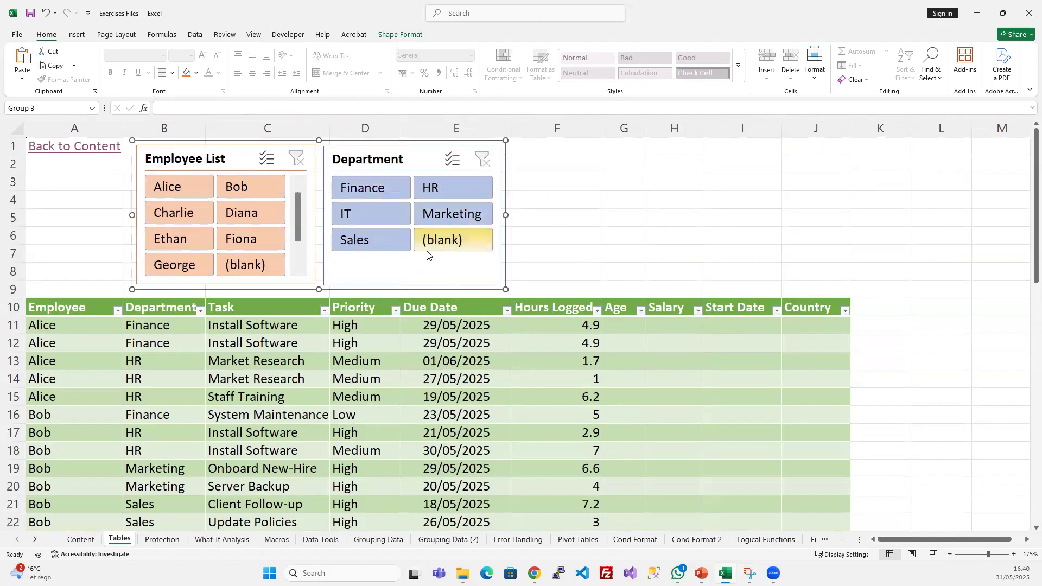
- Examine the shape format settings of the slicer group and the button, size and arrangement settings of the slicers inside it
click(400, 35)
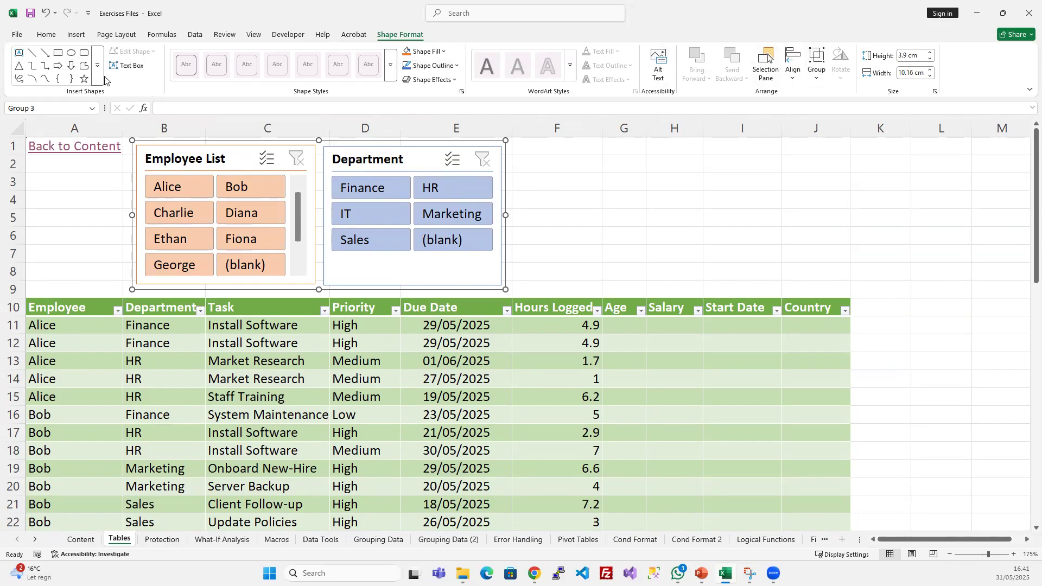
click(202, 159)
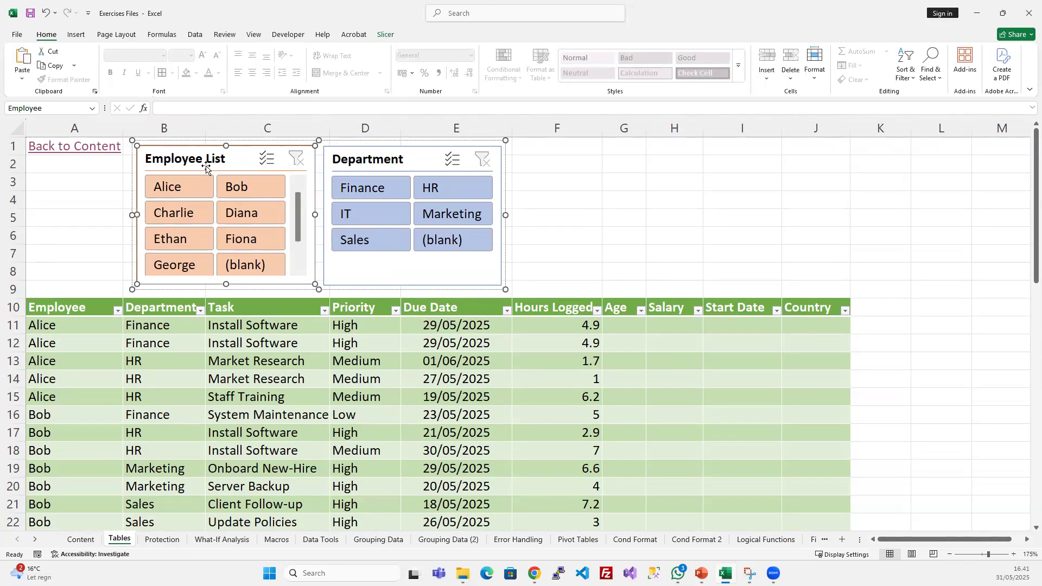
click(387, 37)
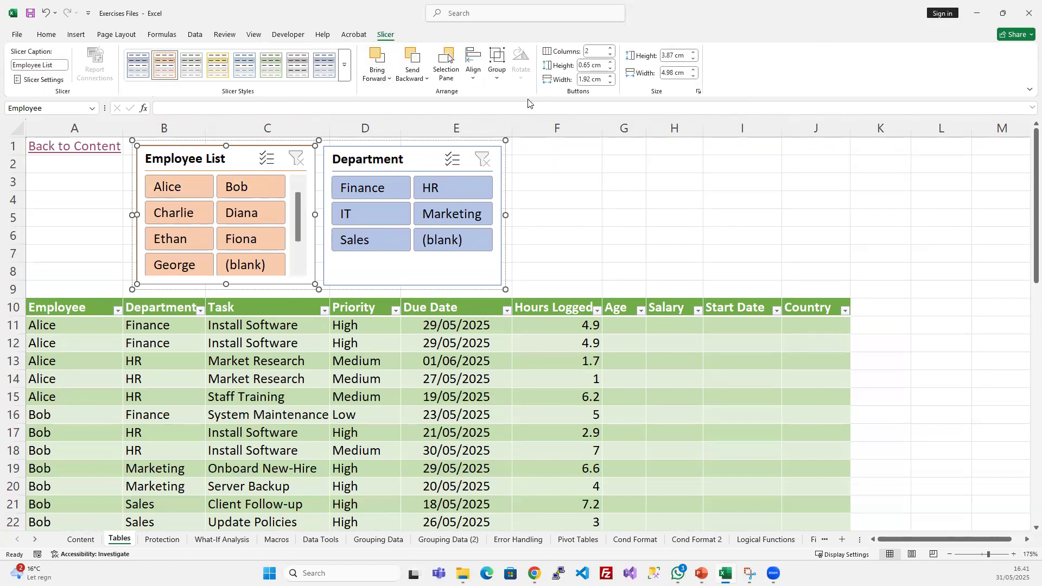
ctrl+click(374, 159)
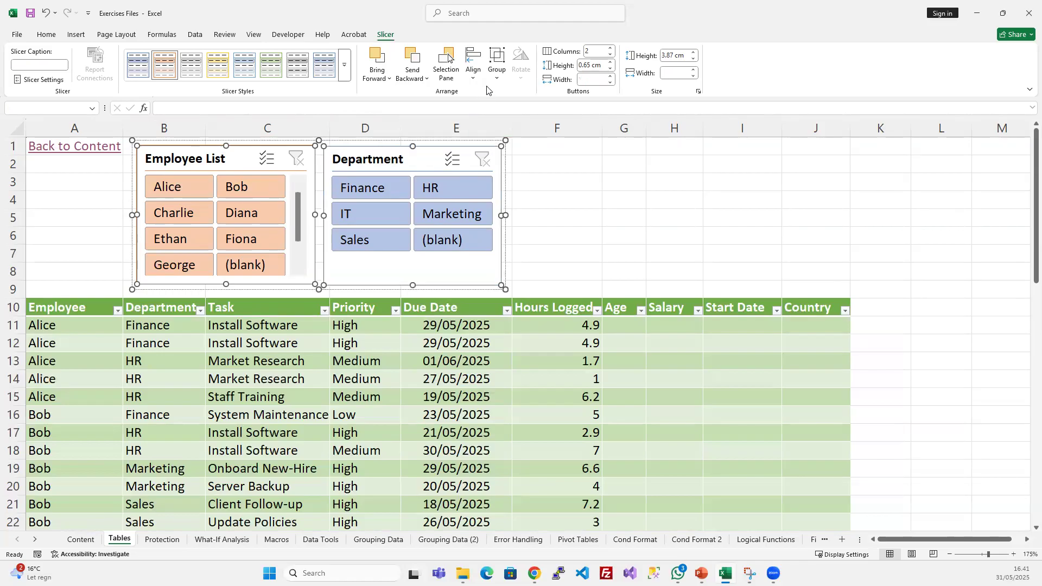
click(473, 74)
click(522, 77)
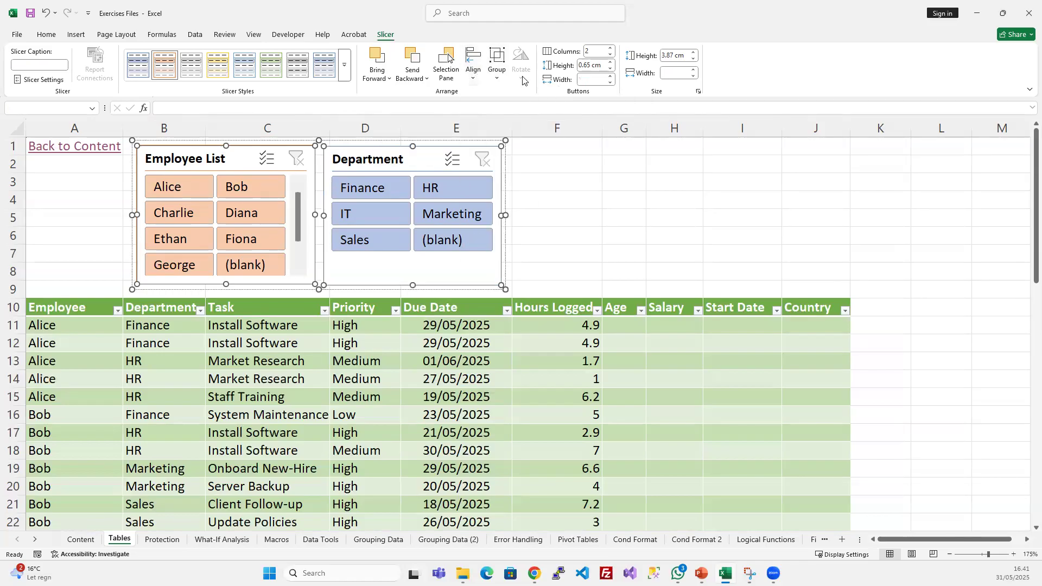
click(684, 215)
click(575, 182)
click(453, 142)
click(506, 146)
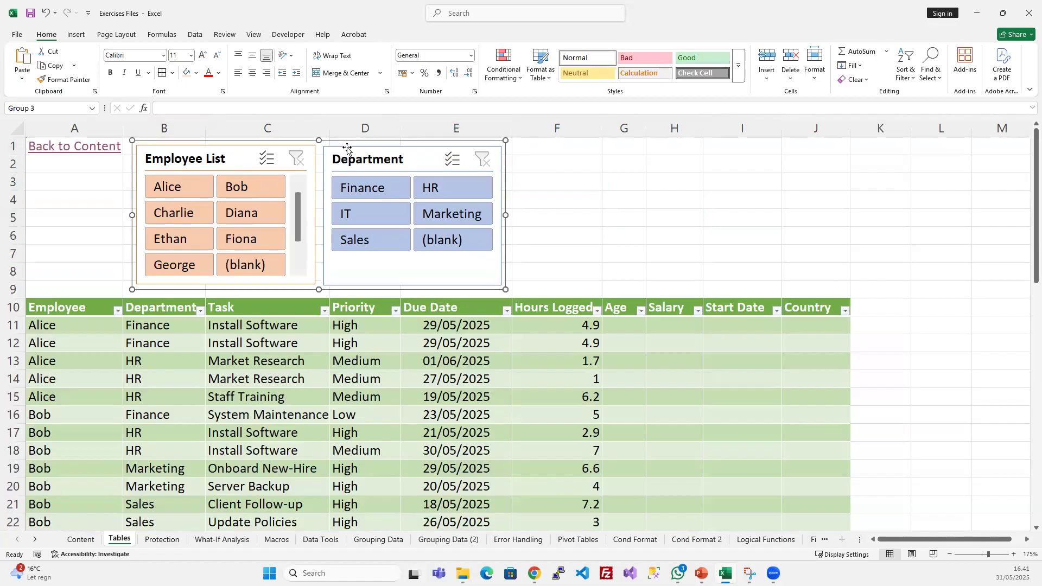
- Examine the shape format and alignment options available when the whole slicer group is selected
click(400, 34)
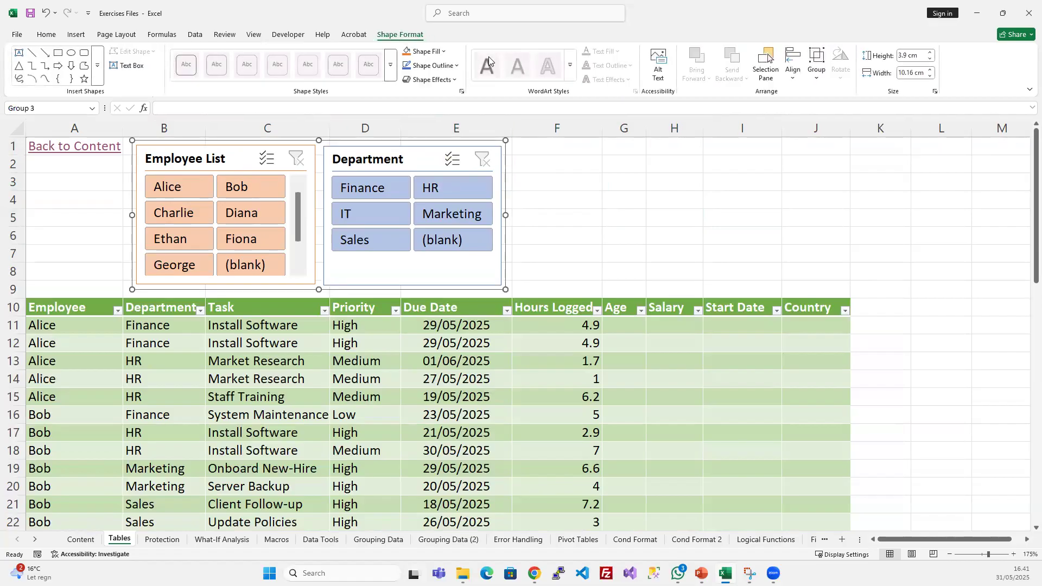
click(354, 35)
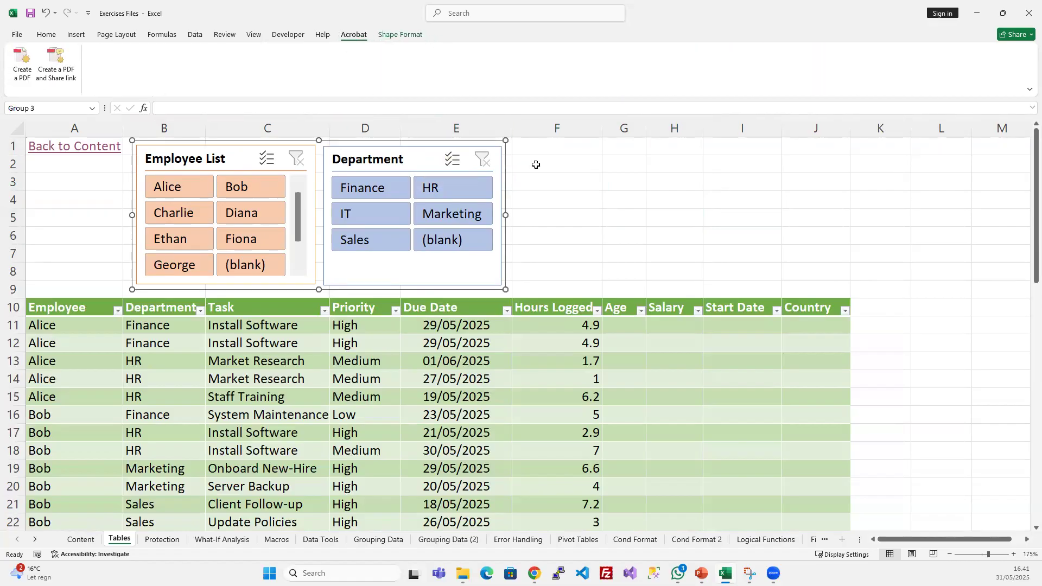
key(Escape)
click(324, 144)
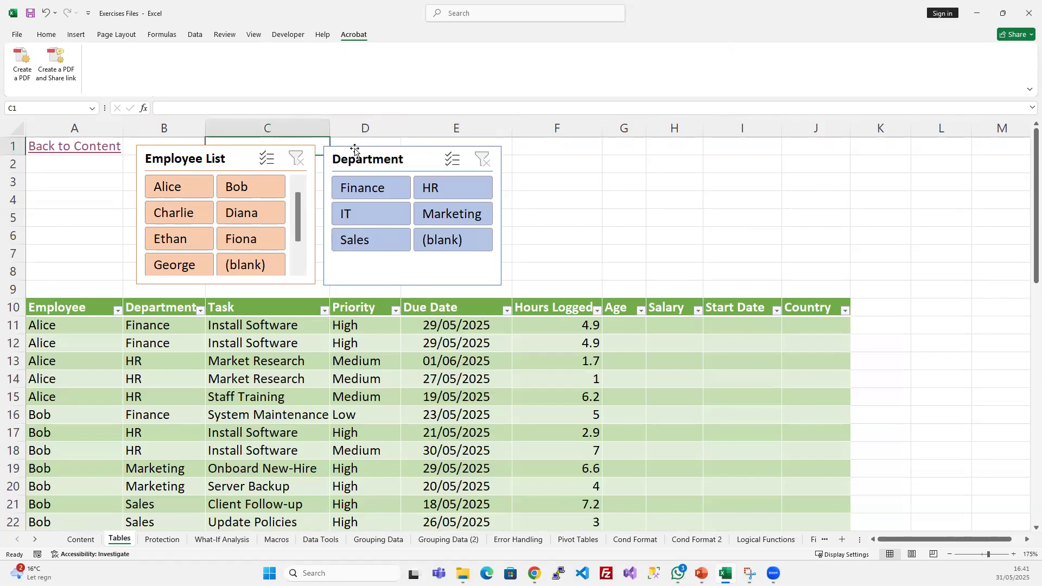
click(796, 188)
click(321, 151)
click(206, 142)
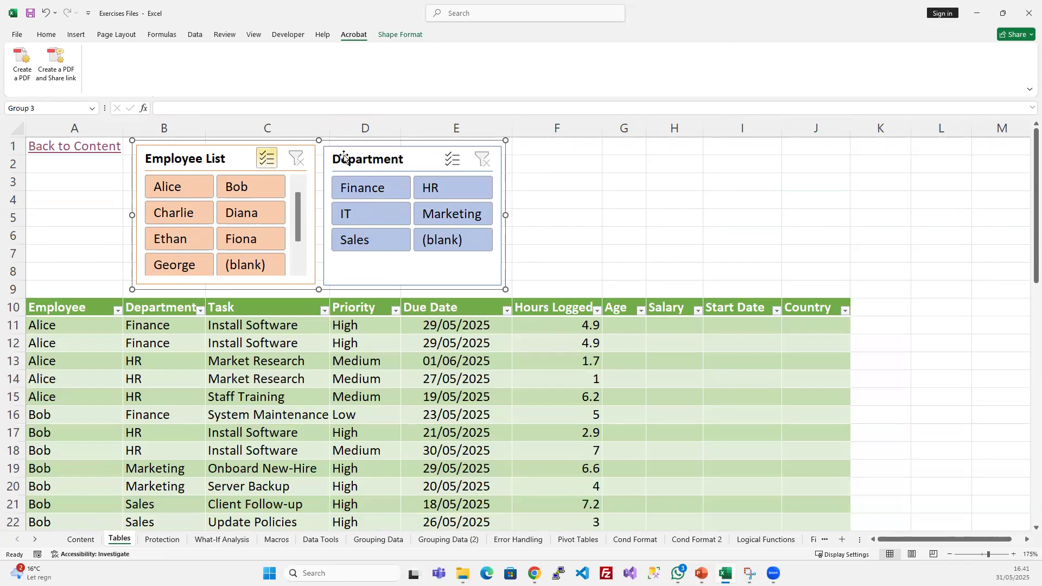
click(387, 36)
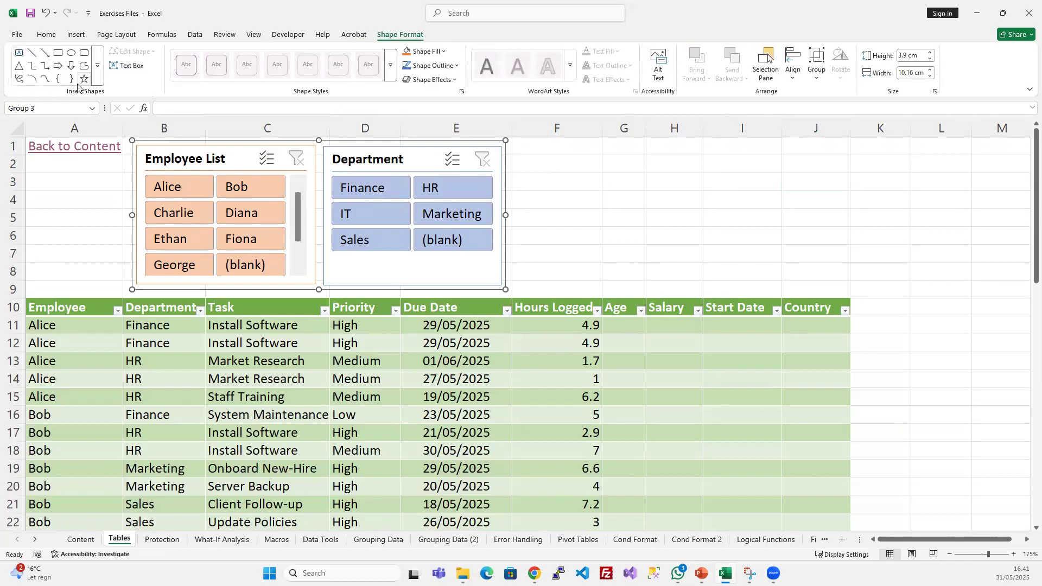
click(796, 79)
click(796, 79)
click(661, 251)
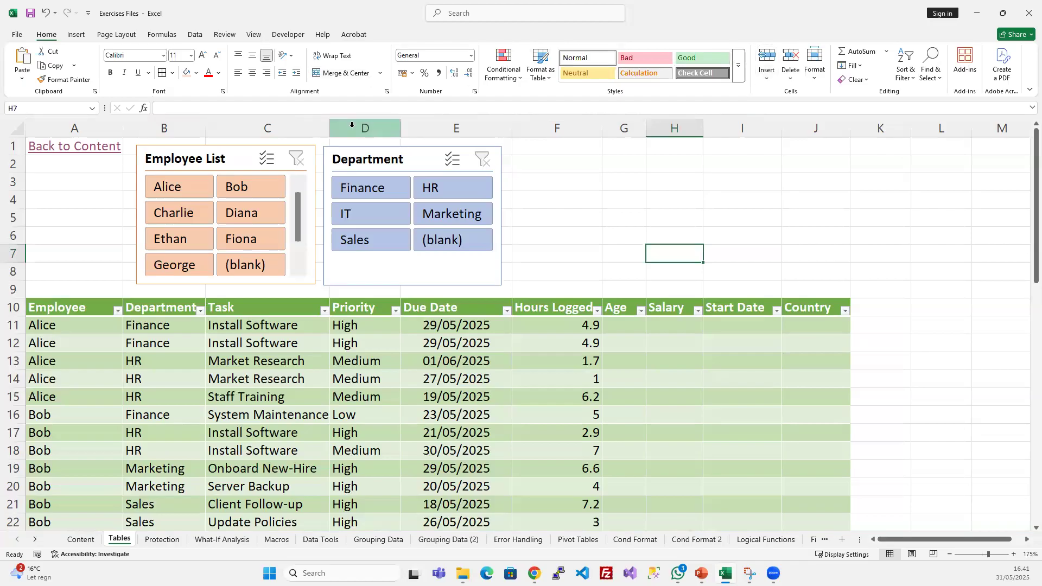
- Ungroup the Employee List and Department slicers and select each one on its own
click(328, 154)
click(400, 34)
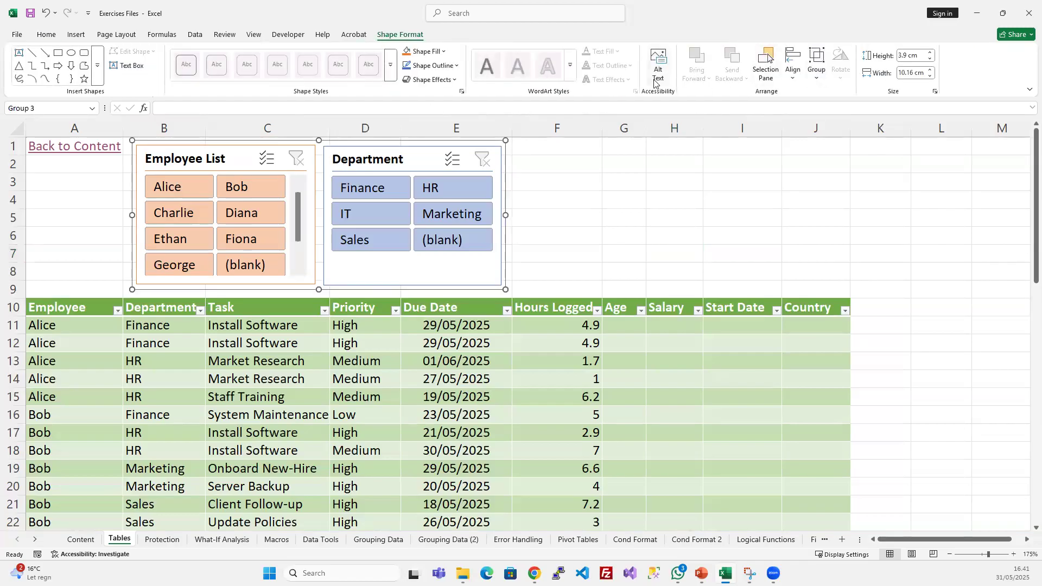
click(205, 154)
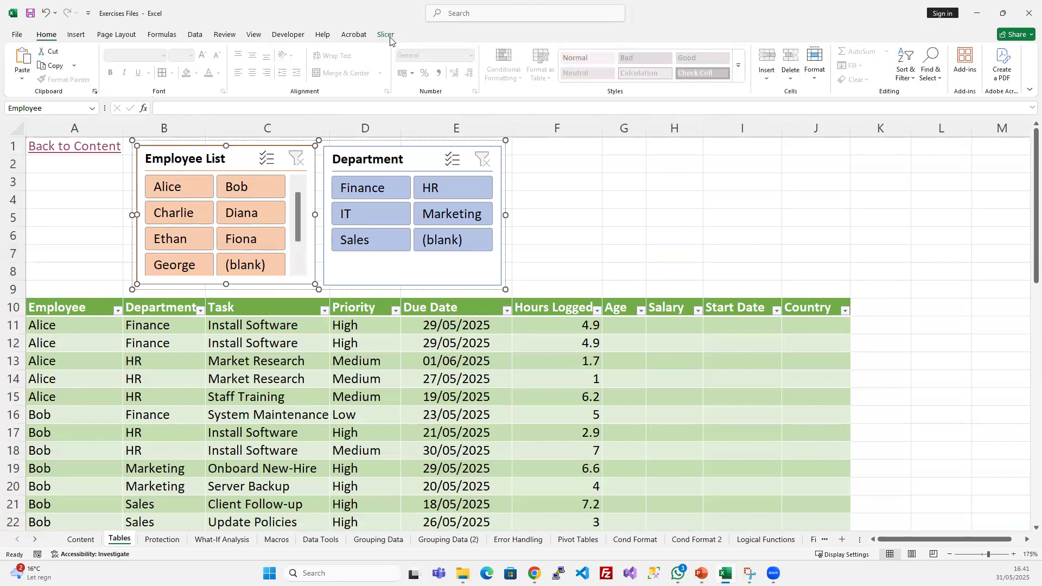
click(386, 34)
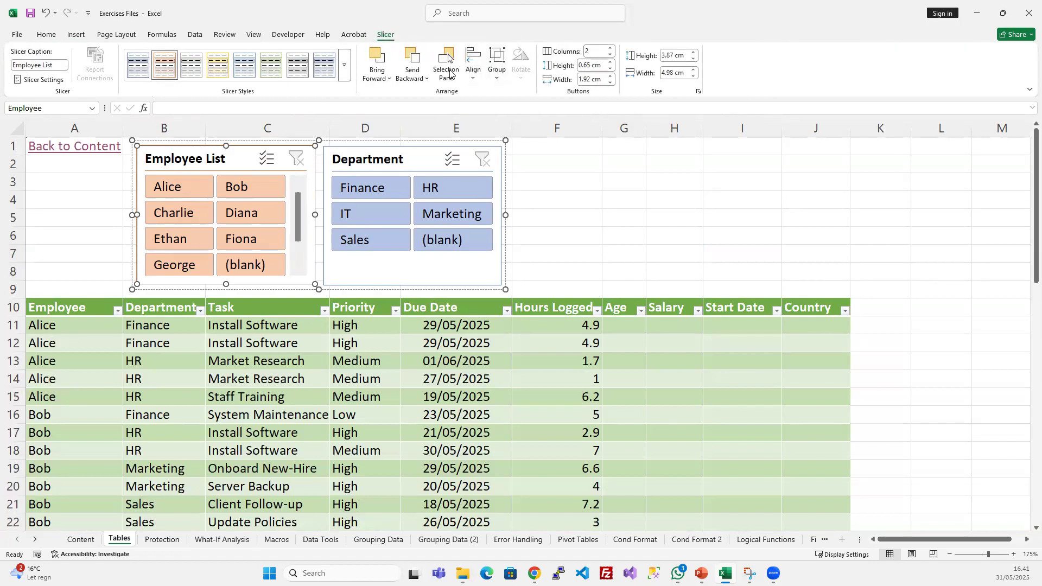
click(498, 78)
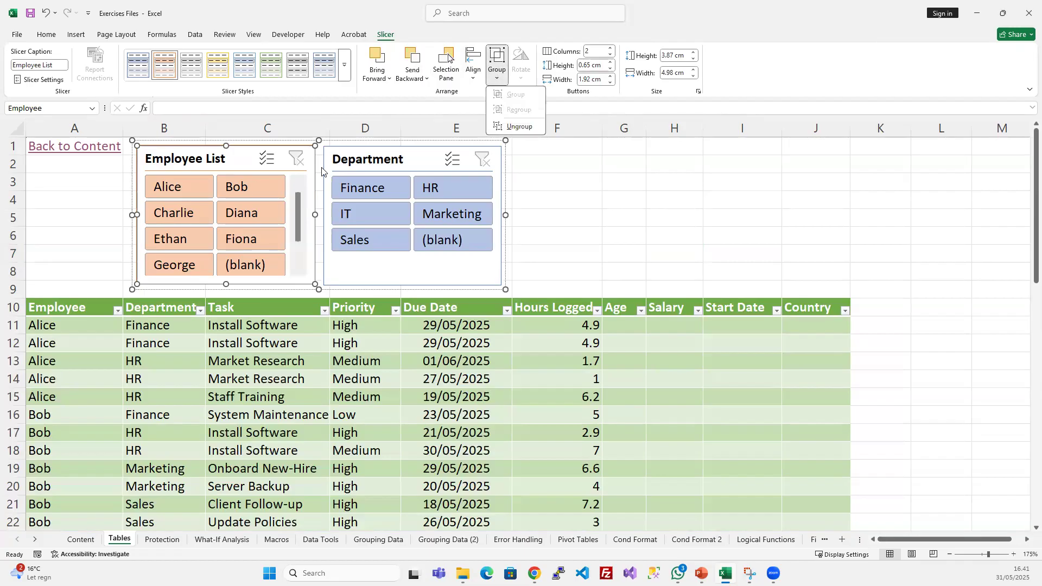
click(362, 154)
ctrl+click(362, 154)
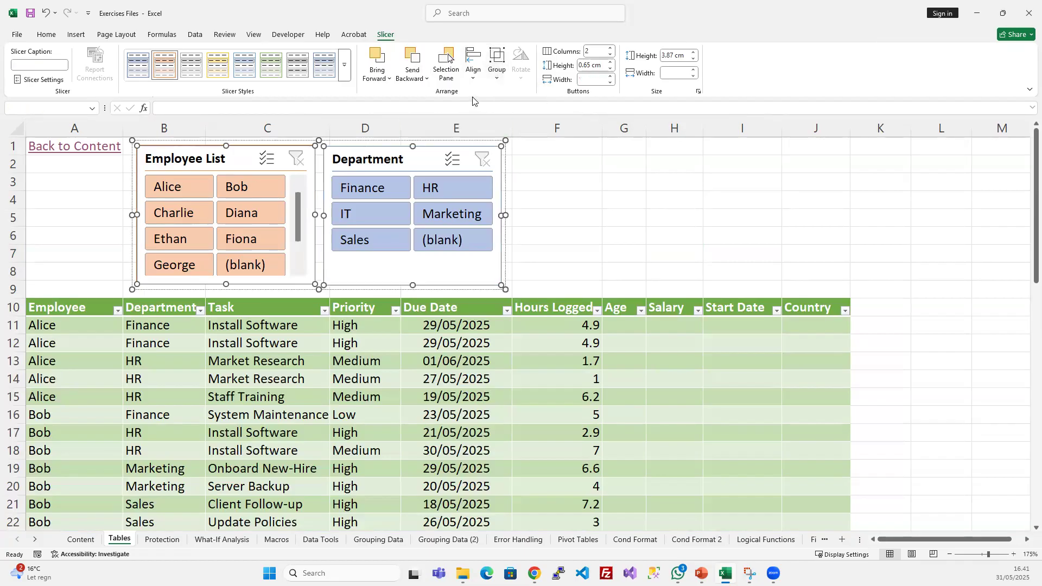
click(496, 69)
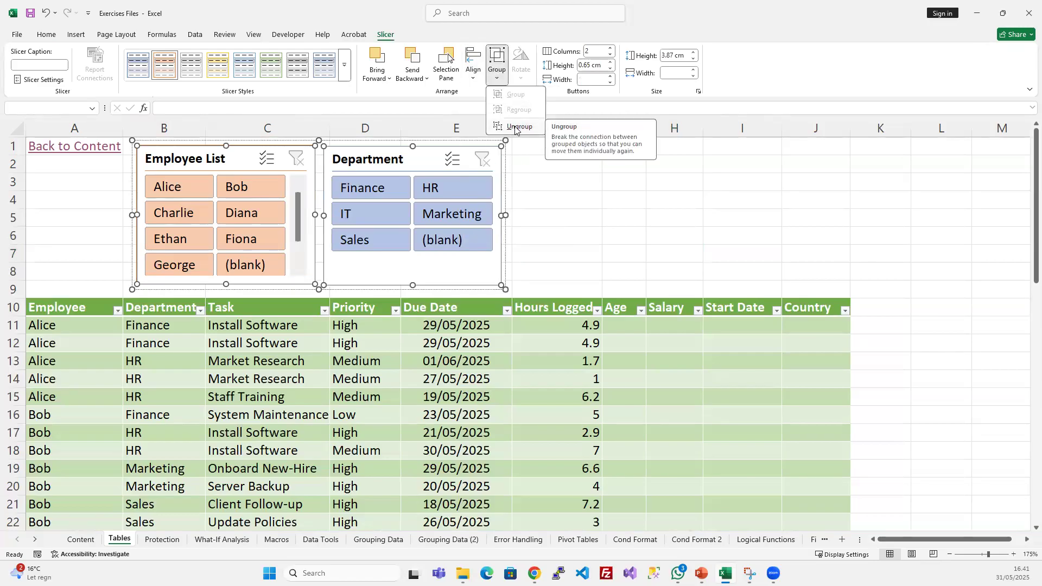
click(514, 128)
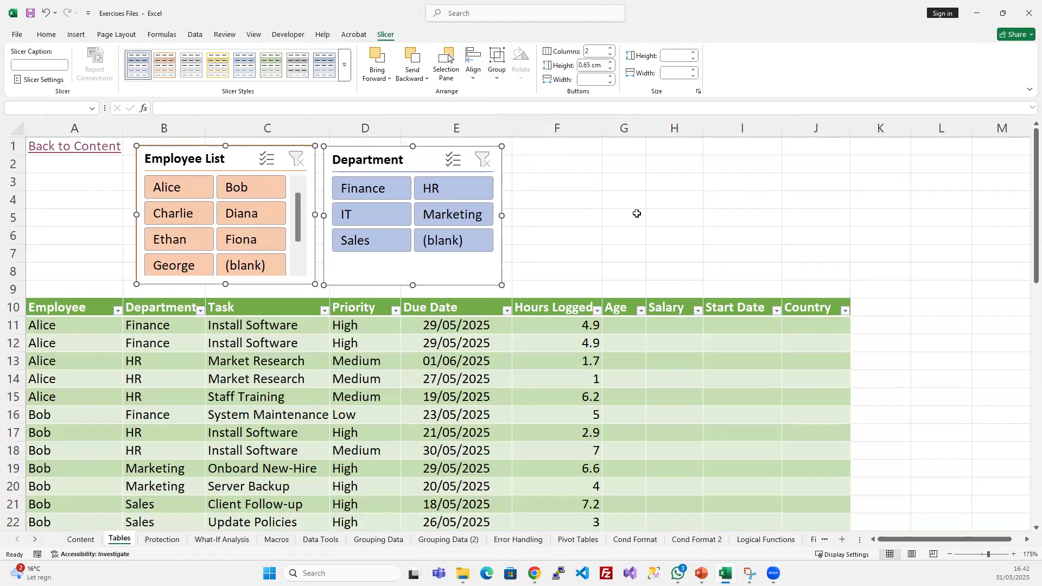
click(632, 214)
click(344, 159)
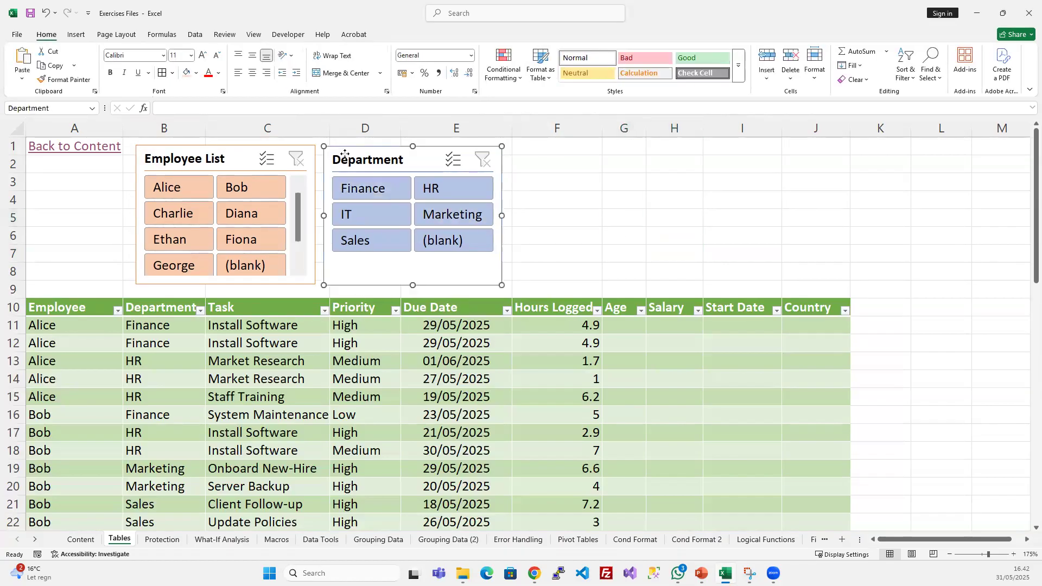
click(210, 158)
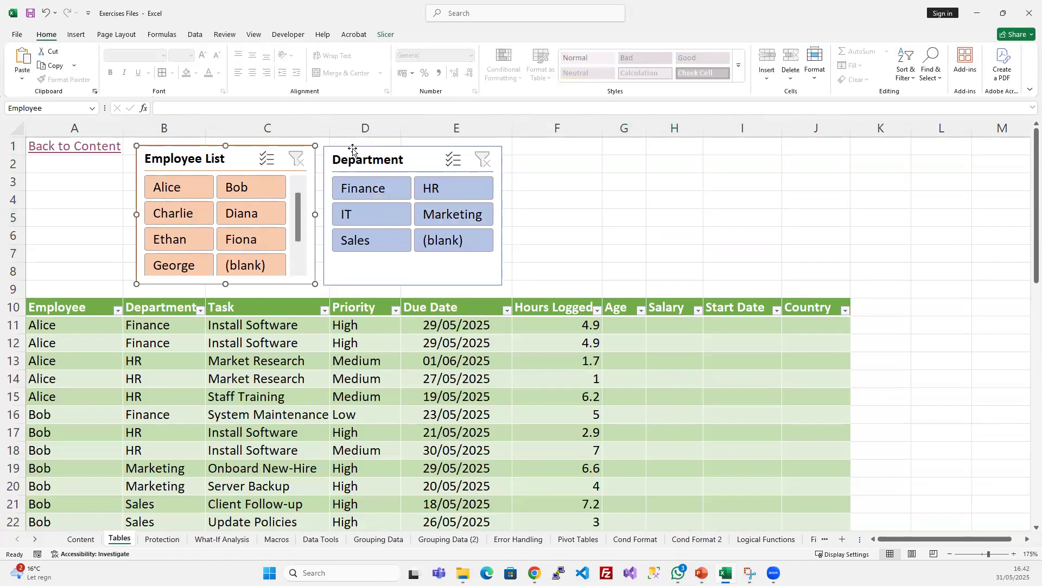
- Group the separate Employee List and Department slicers into one object again
click(629, 179)
click(223, 156)
ctrl+click(380, 151)
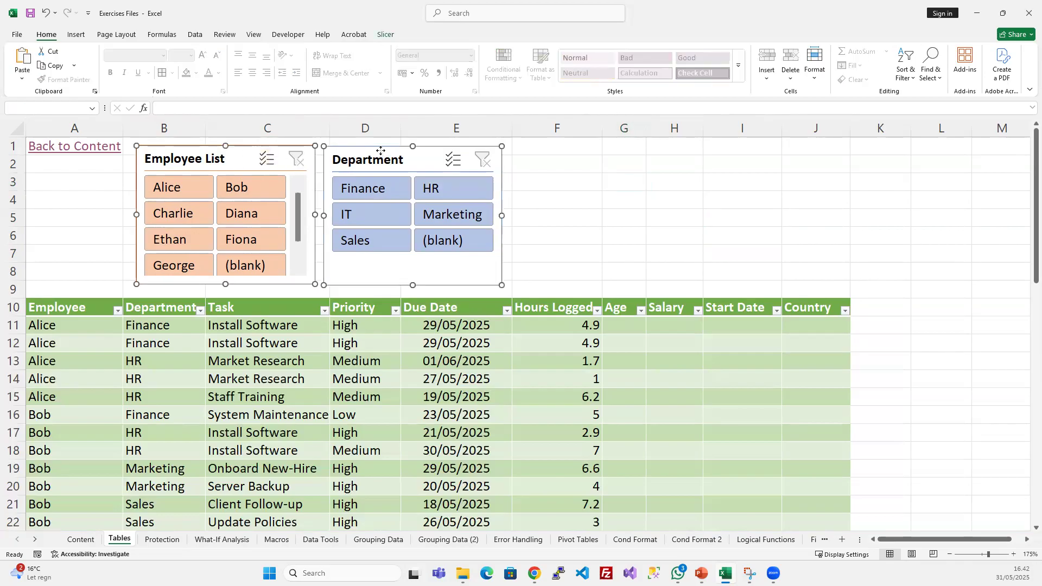
click(385, 35)
click(497, 62)
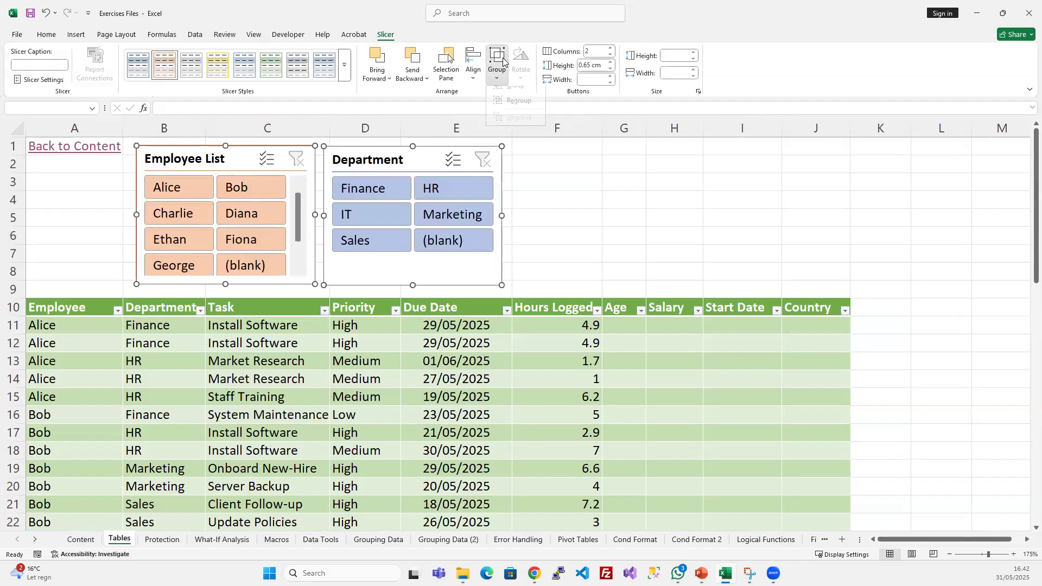
click(514, 95)
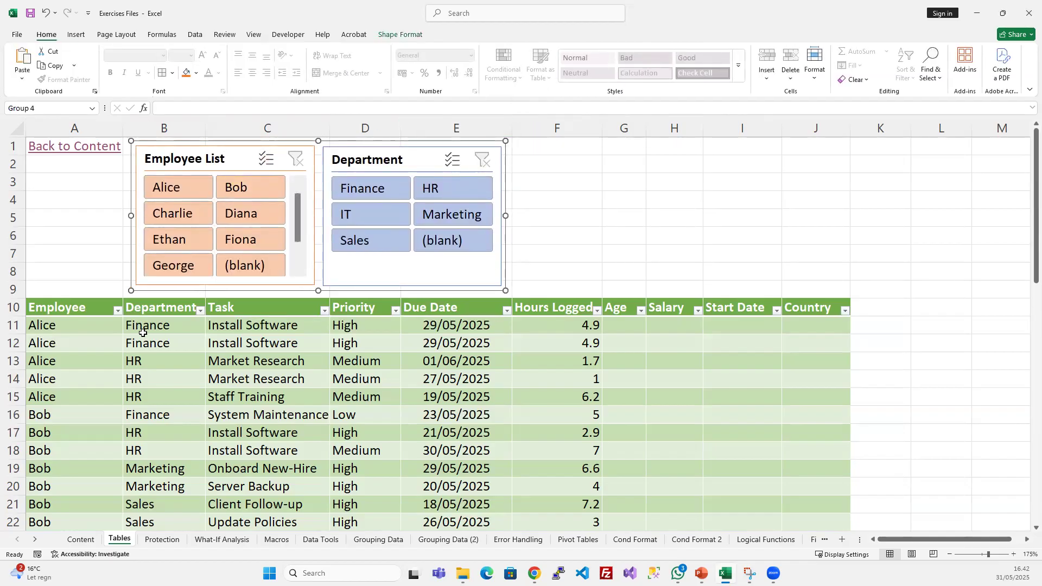
- Examine the group and alignment options for the slicers inside the group, and the slicer settings of the Employee List
click(212, 157)
ctrl+click(341, 152)
click(497, 68)
click(472, 62)
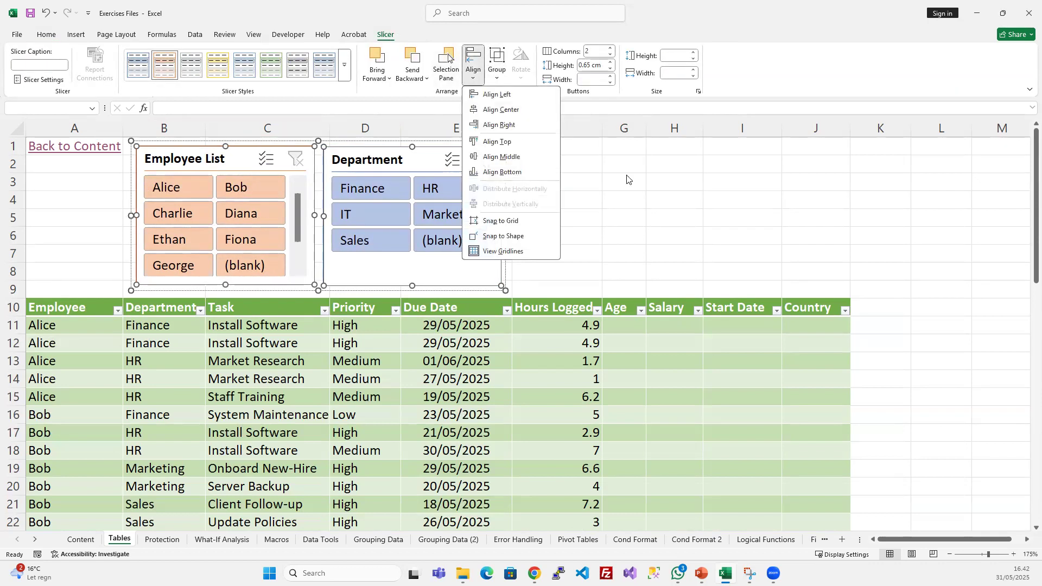
click(664, 251)
click(664, 247)
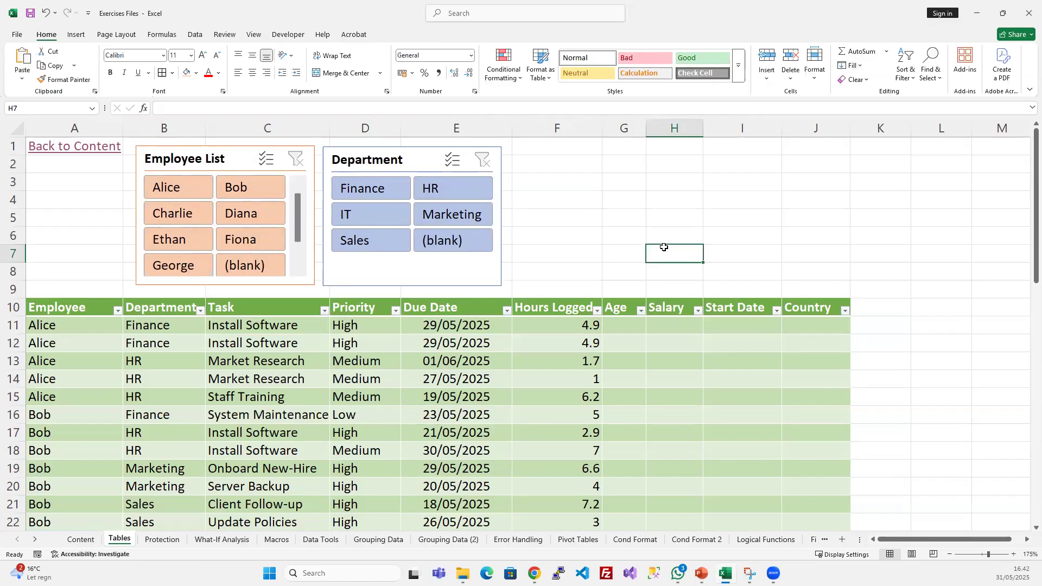
click(212, 157)
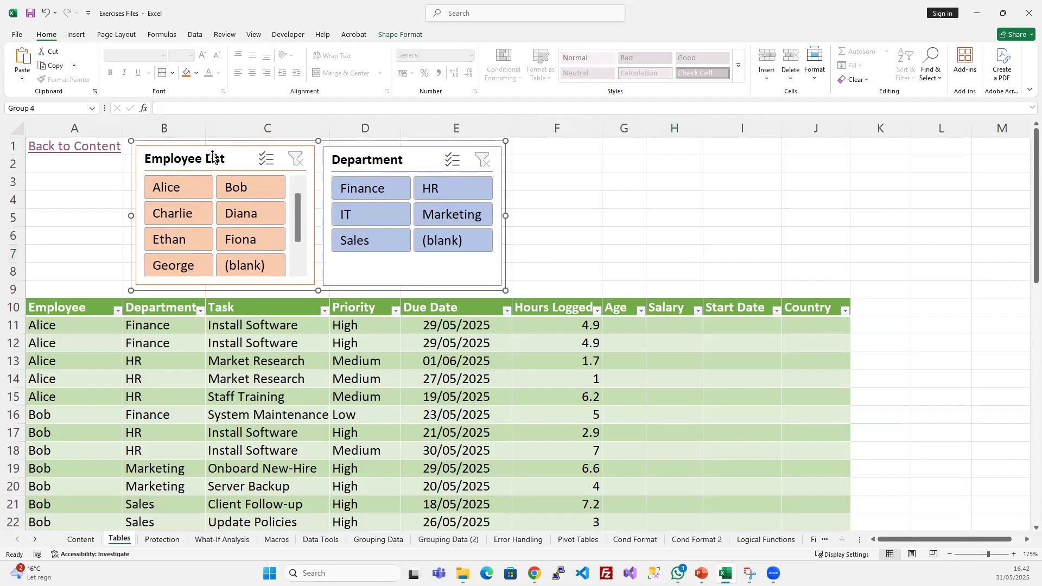
click(206, 154)
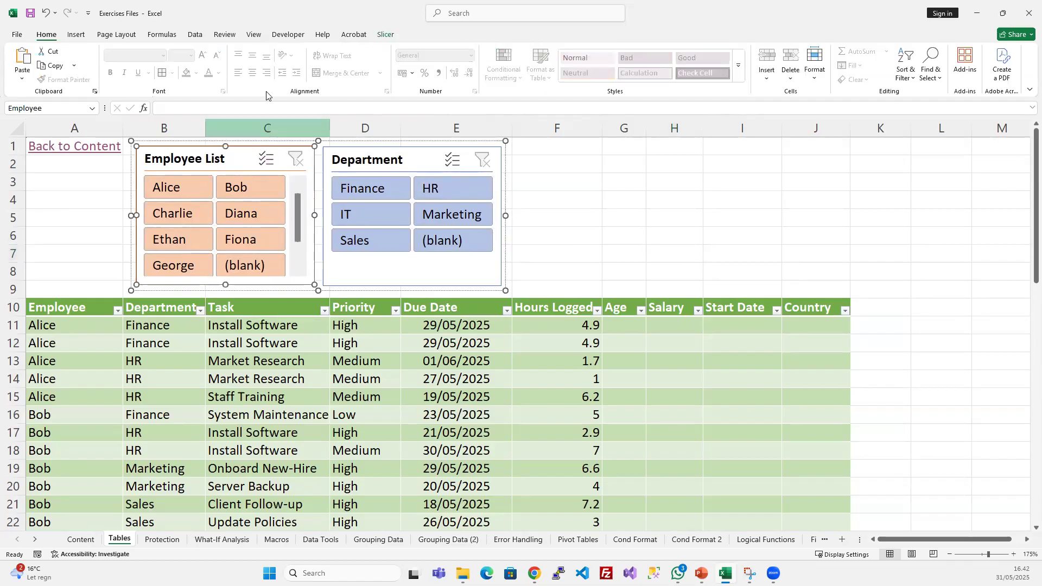
click(388, 34)
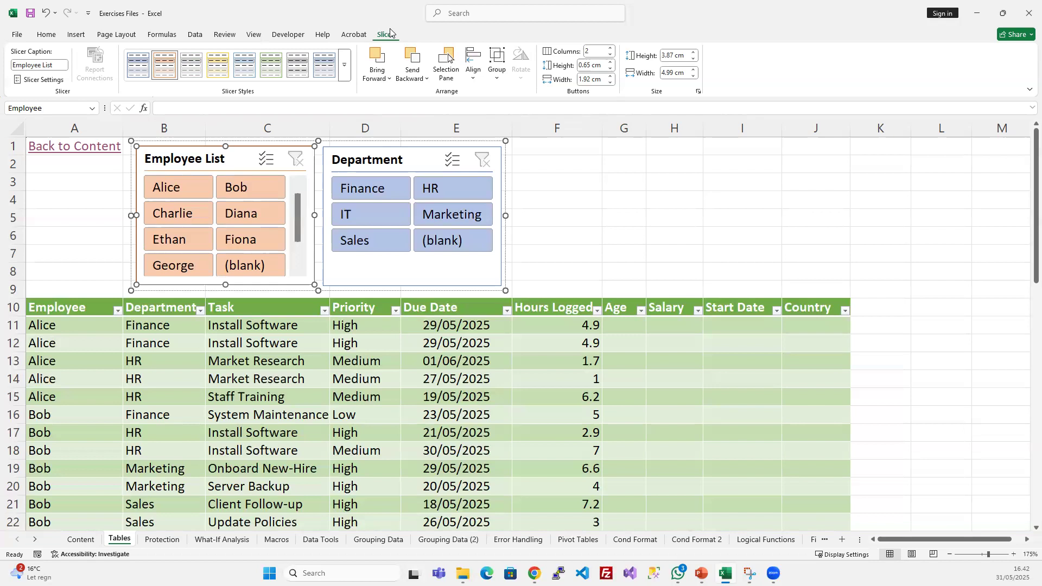
- Insert a slicer for the Task field of the Employee_Time table
click(350, 344)
click(257, 308)
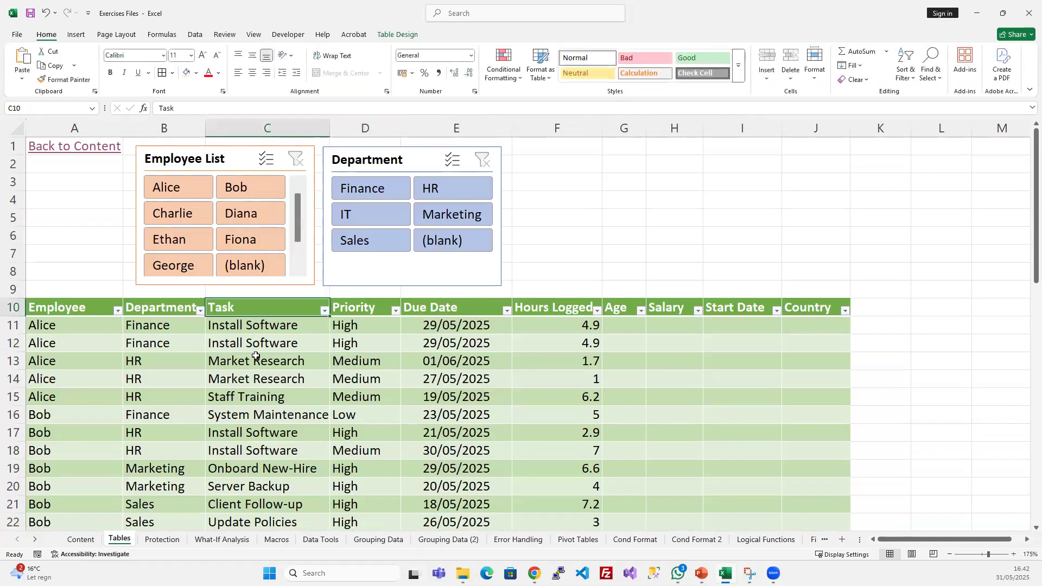
click(264, 362)
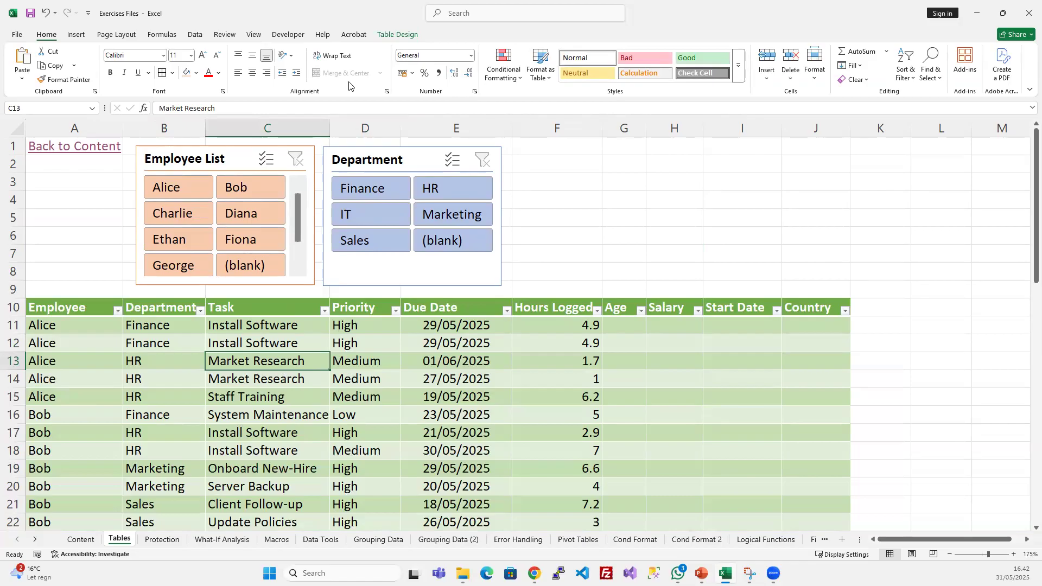
click(396, 34)
click(179, 59)
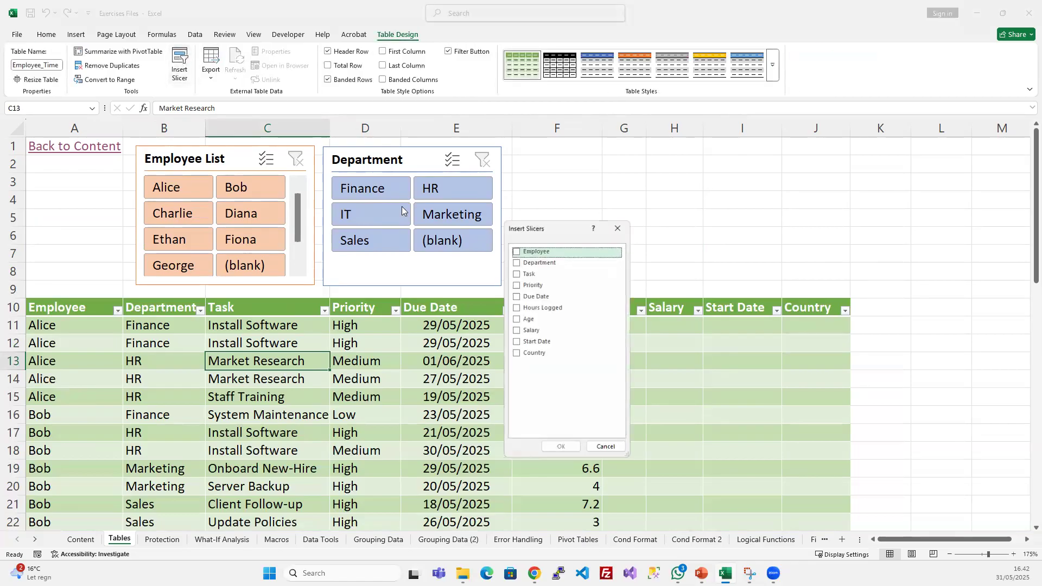
click(517, 273)
click(560, 447)
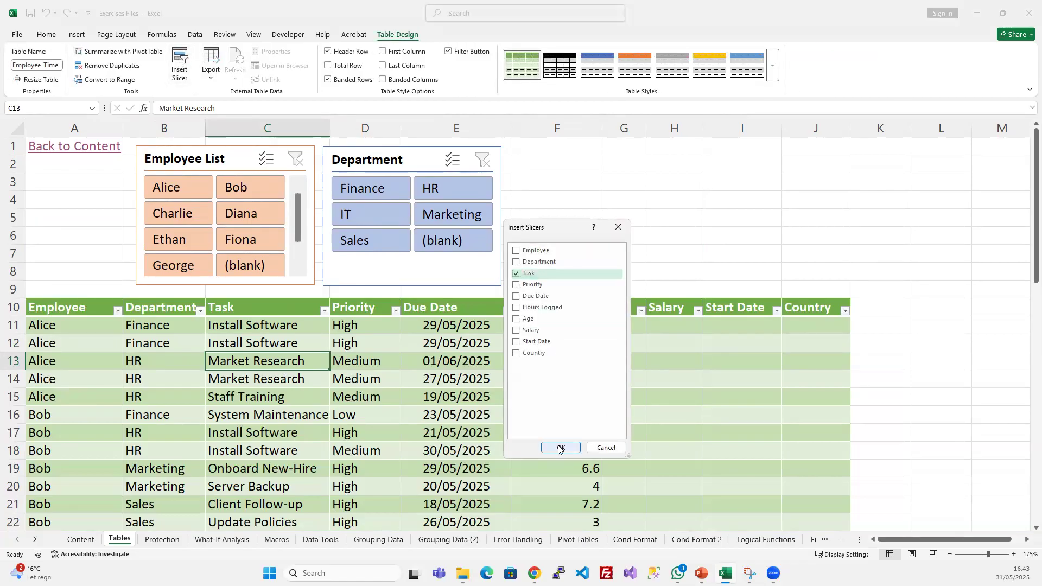
- Fit the Task slicer beside the Department slicer with 3 button columns, about 3.89 cm high and 10.67 cm wide
drag(493, 224, 553, 158)
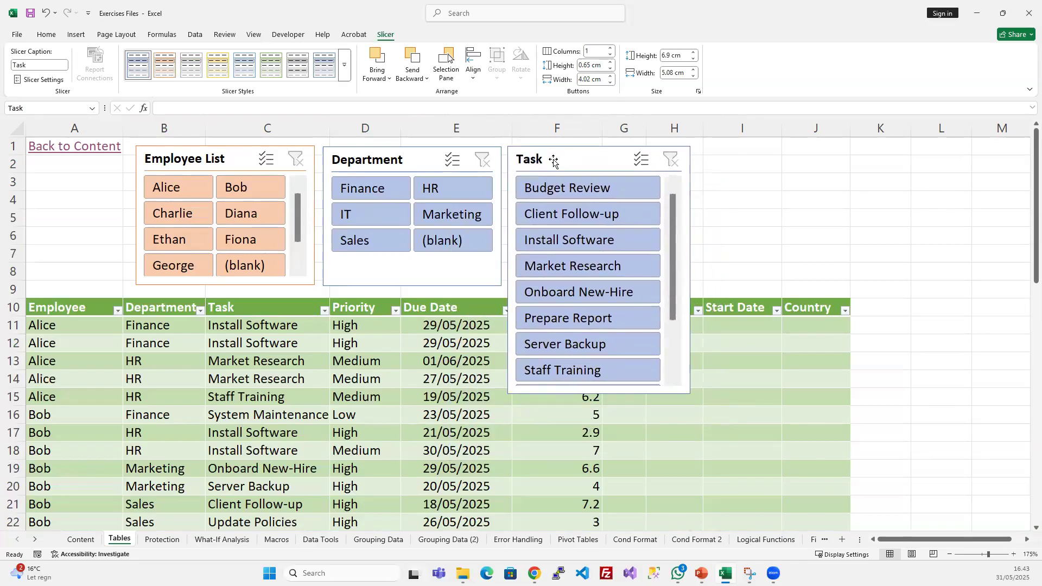
drag(599, 393, 592, 285)
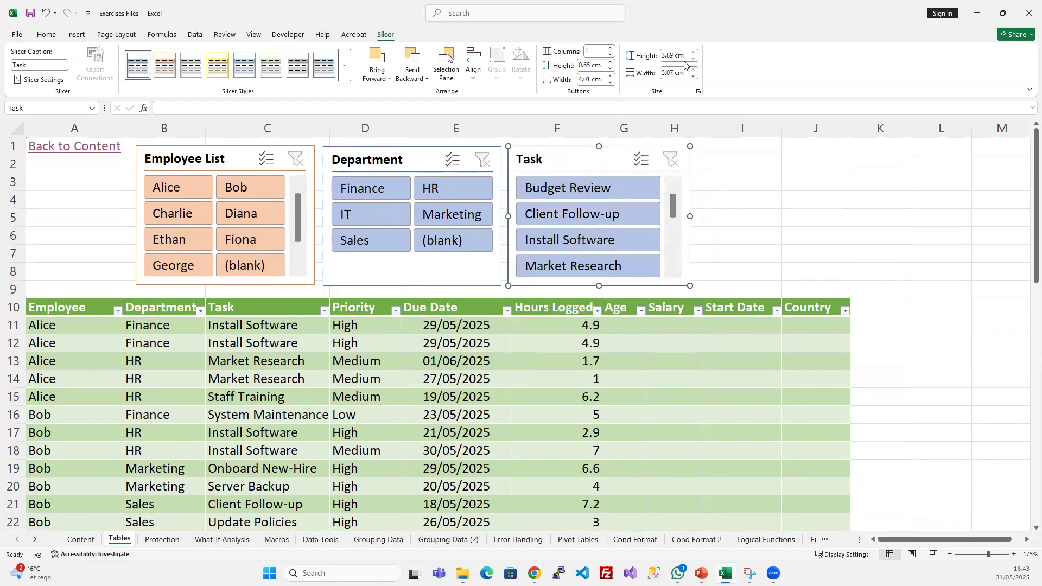
click(610, 48)
click(610, 49)
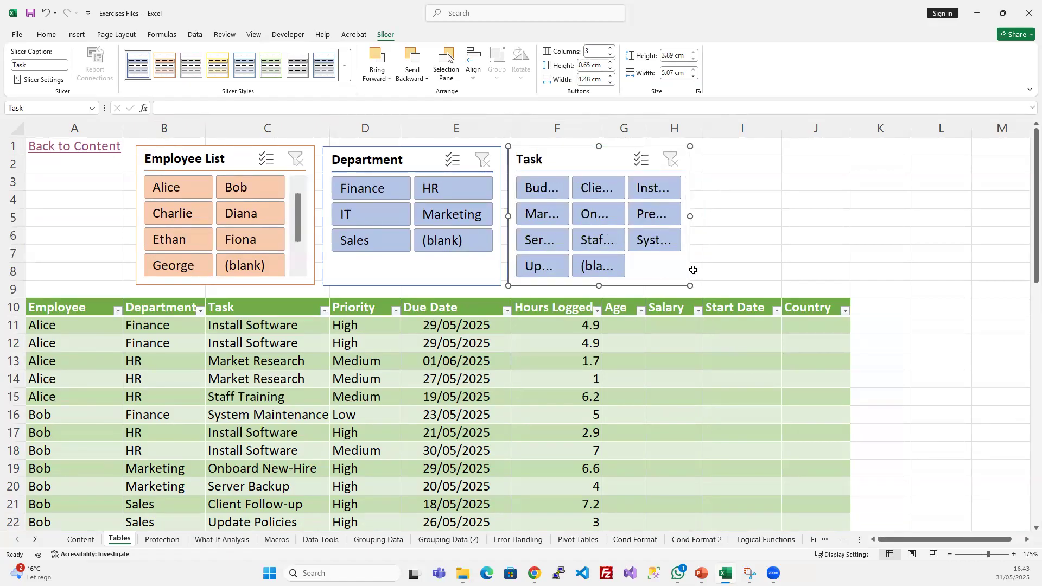
drag(693, 214, 890, 216)
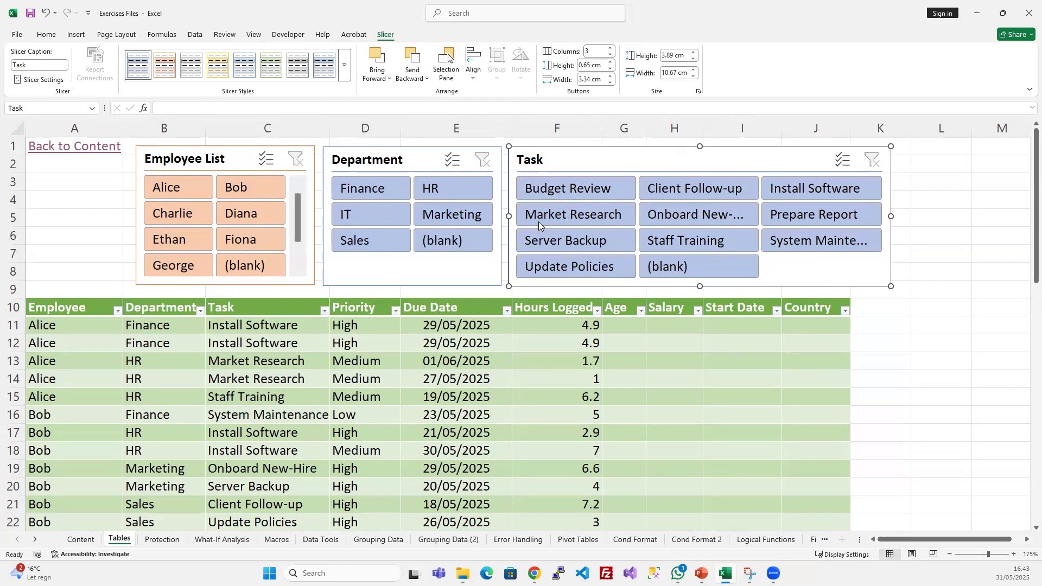
- Filter the table by the Budget Review task and by the HR department in turn, clearing each filter
click(535, 188)
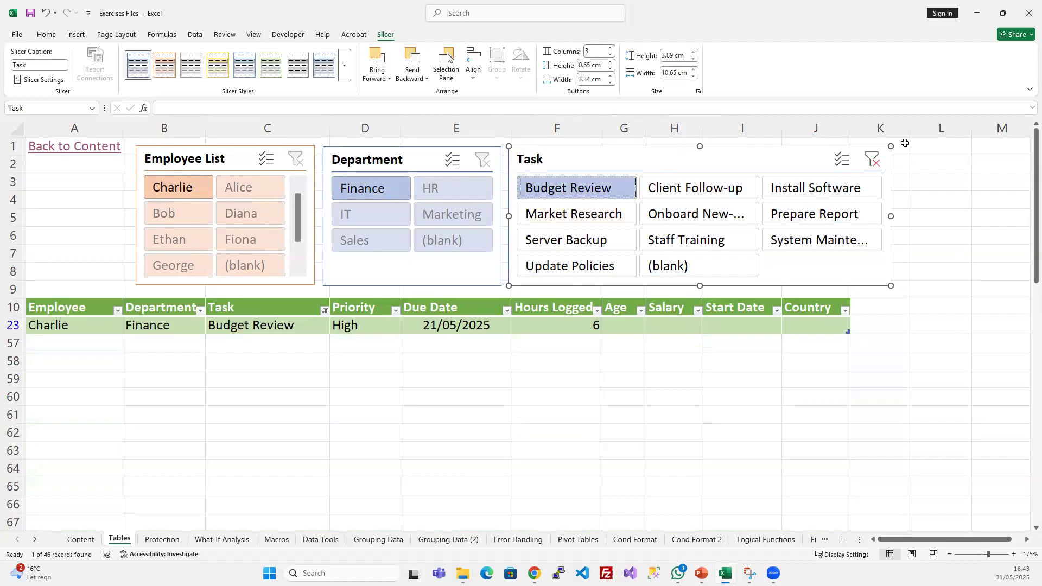
click(871, 160)
click(433, 188)
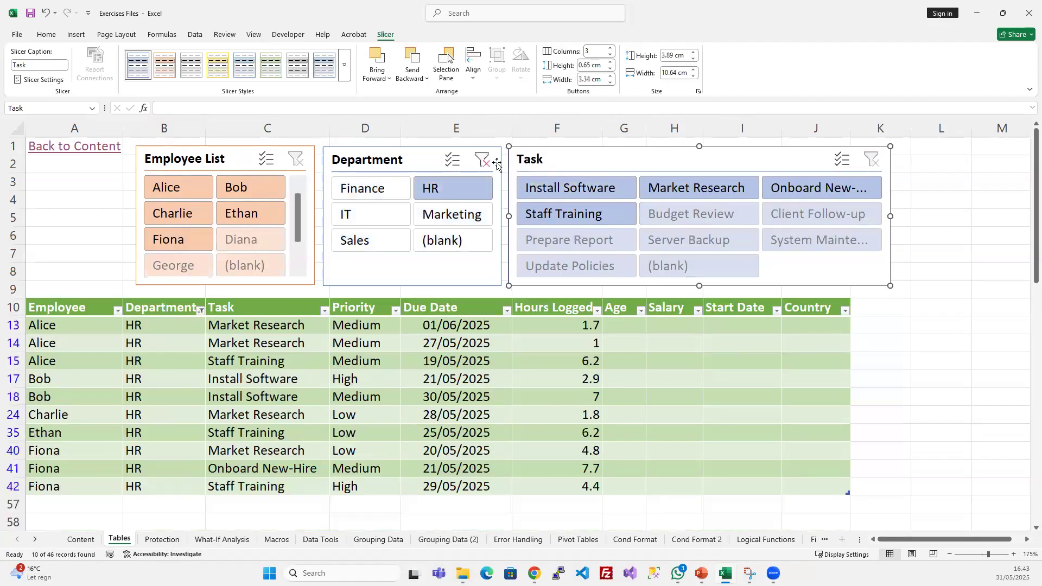
click(482, 160)
- Filter the table by a single employee and by the IT department in turn, clearing each filter
click(250, 187)
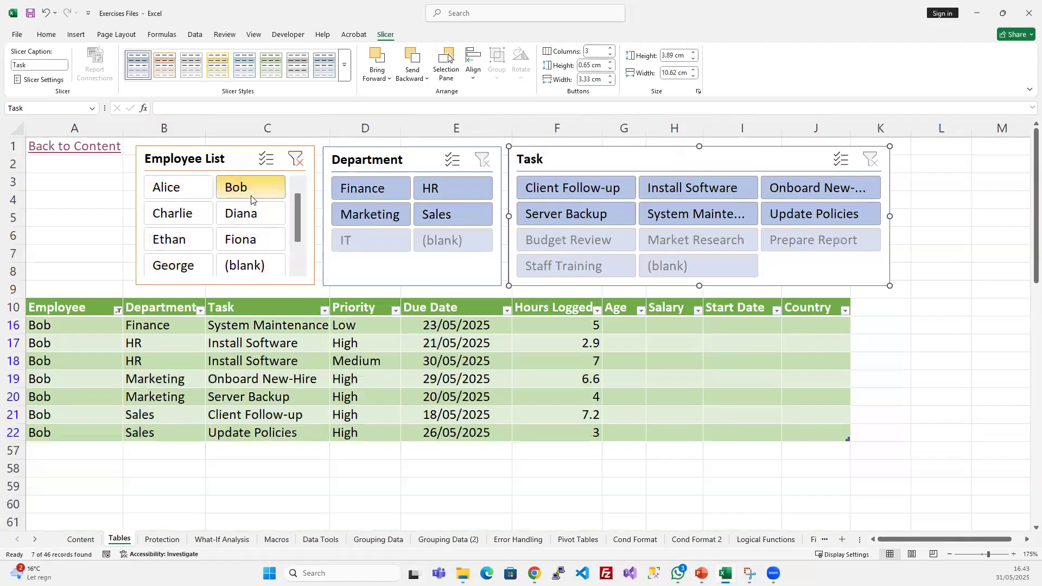
click(295, 160)
click(369, 216)
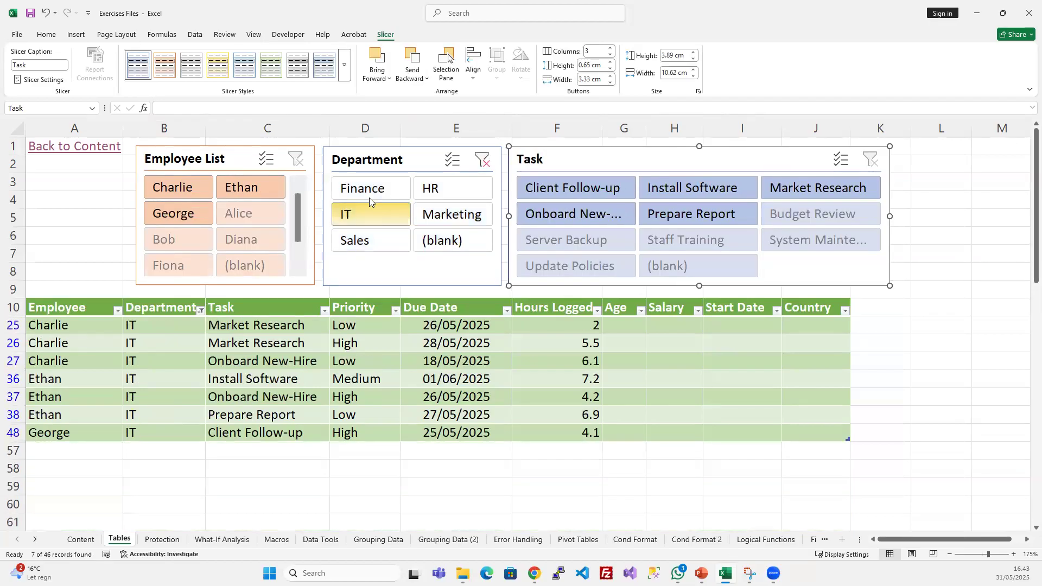
click(481, 160)
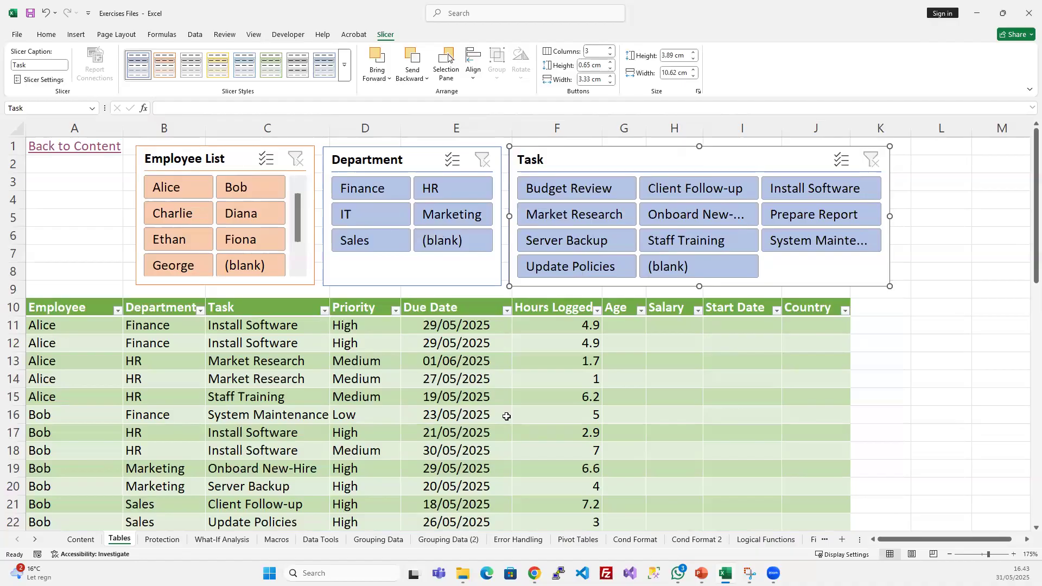
- Group the Task slicer with the existing Employee List and Department slicer group
ctrl+click(395, 157)
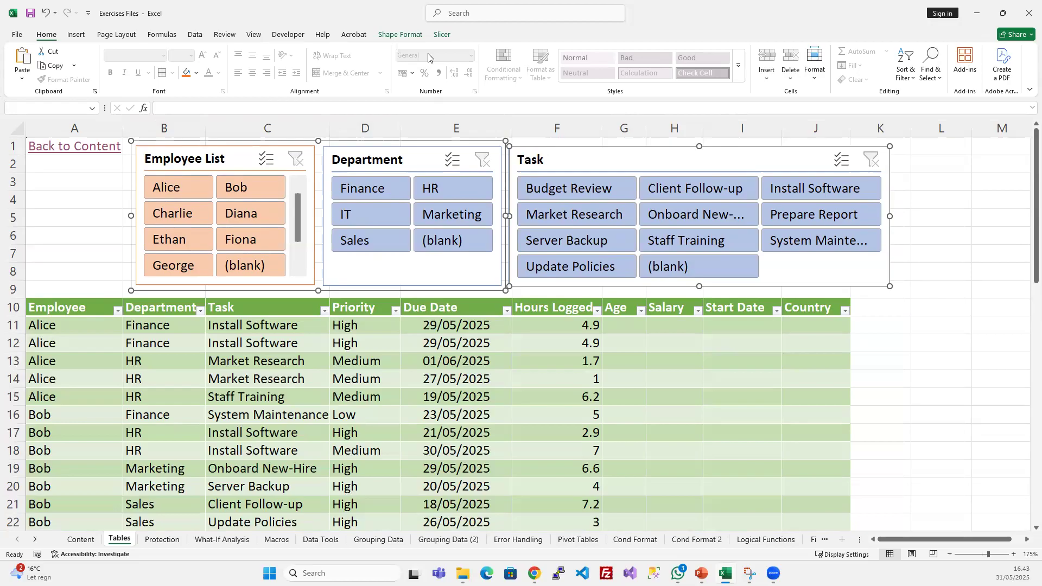
click(415, 36)
click(438, 36)
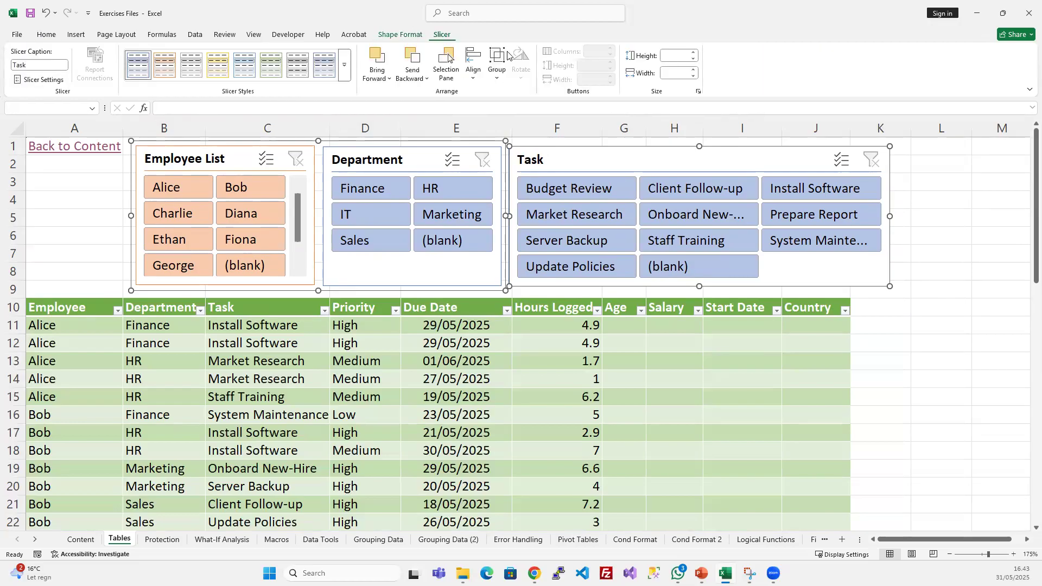
click(474, 76)
click(495, 76)
click(496, 76)
click(511, 95)
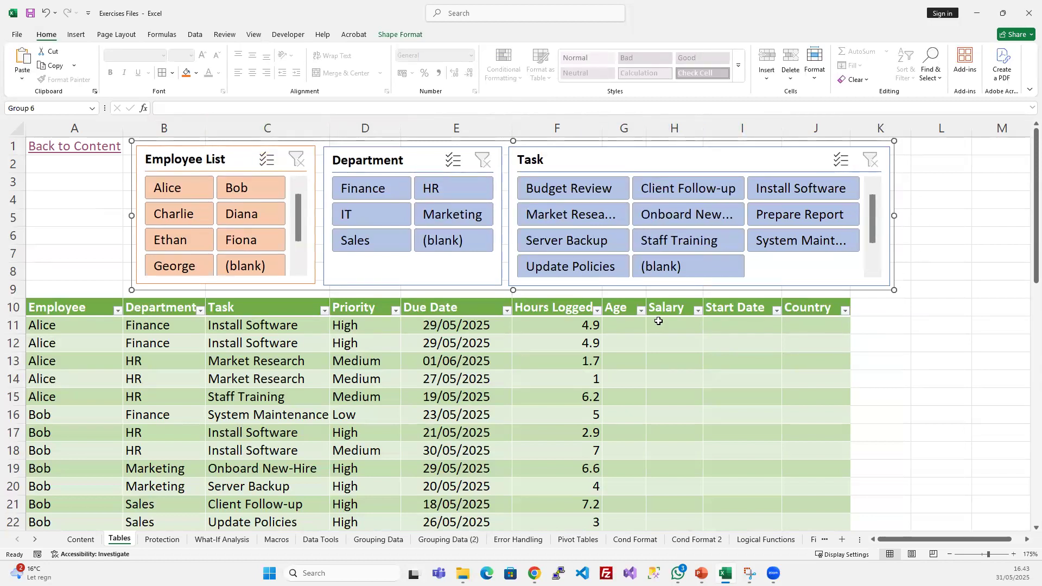
- Try moving the combined three-slicer group down over the table, and return it above the table header
drag(509, 290, 527, 433)
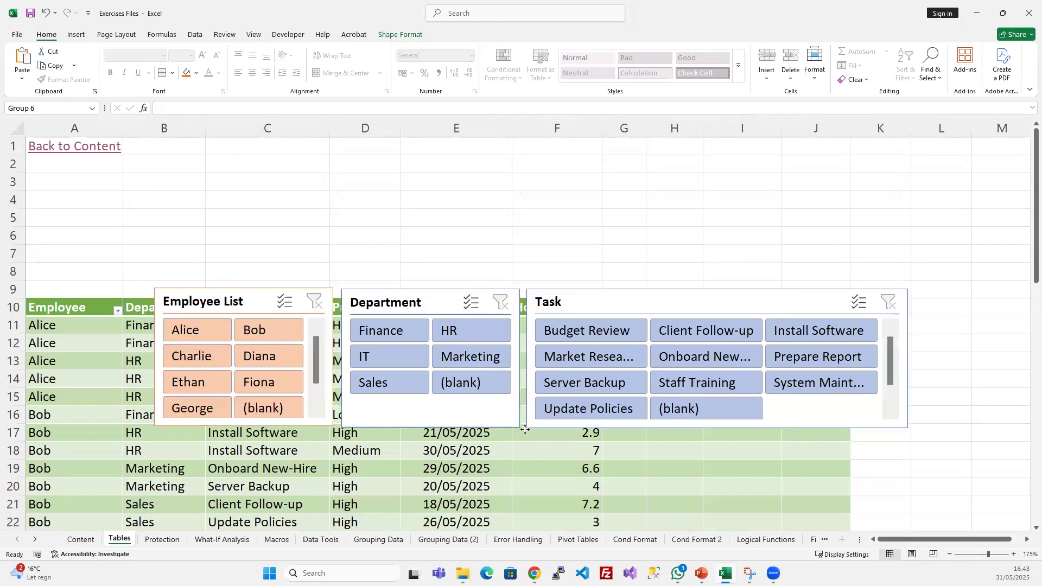
drag(492, 284, 467, 135)
key(ctrl+z)
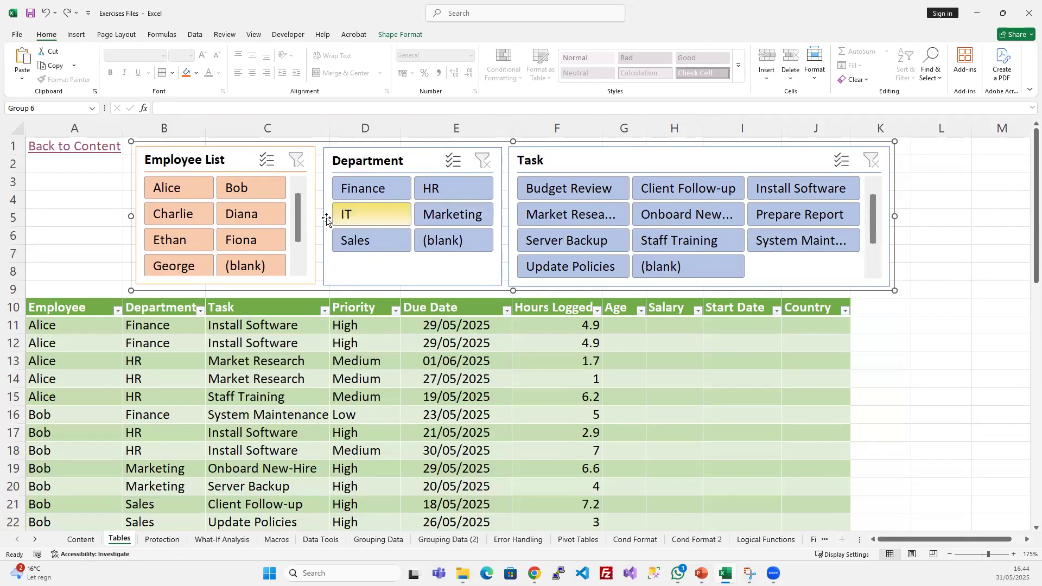
- Filter the table by two individual employees in turn with the Employee List slicer, clearing each filter
click(171, 189)
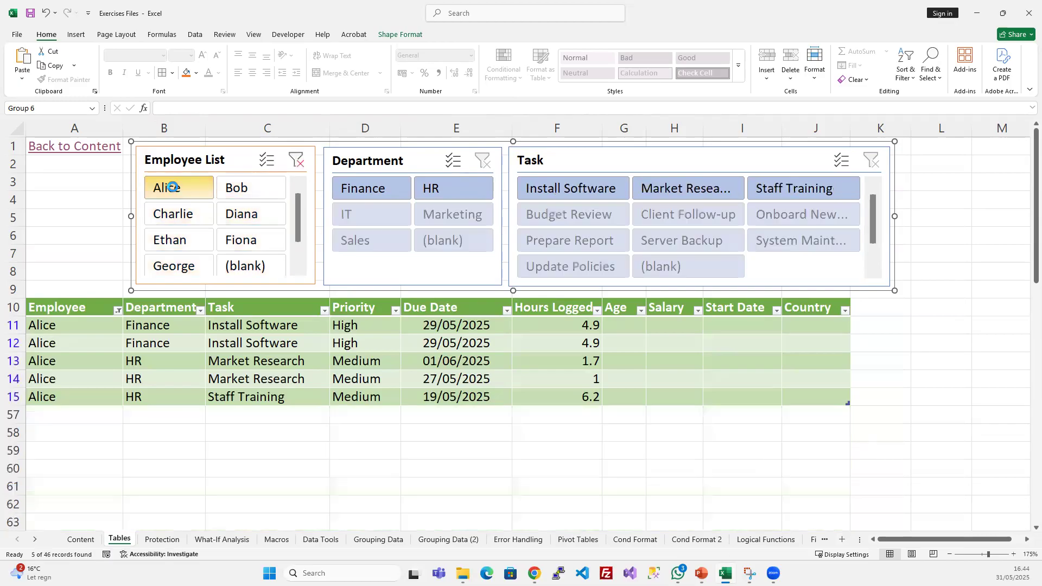
click(293, 160)
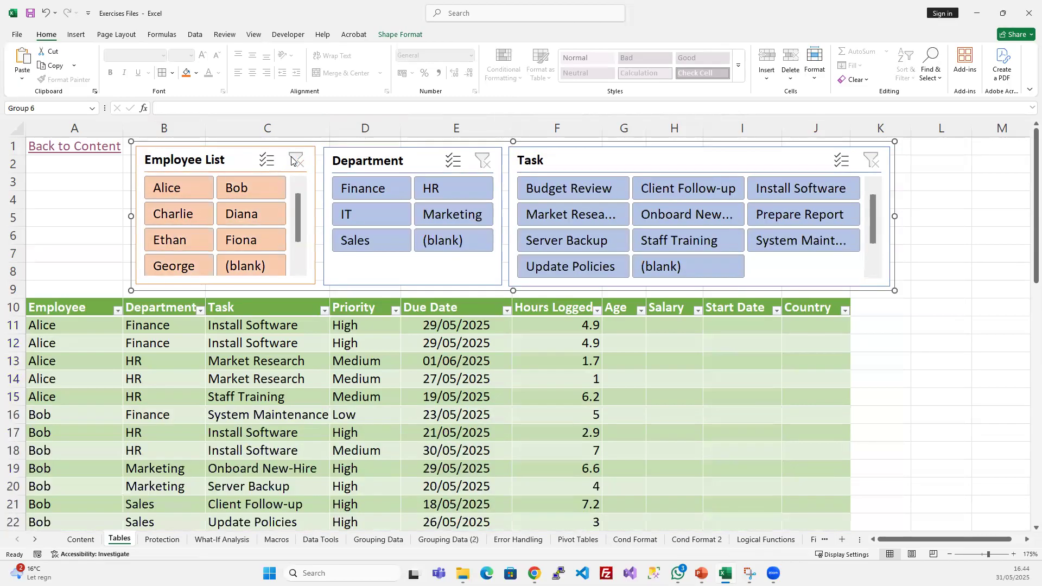
click(268, 190)
click(297, 161)
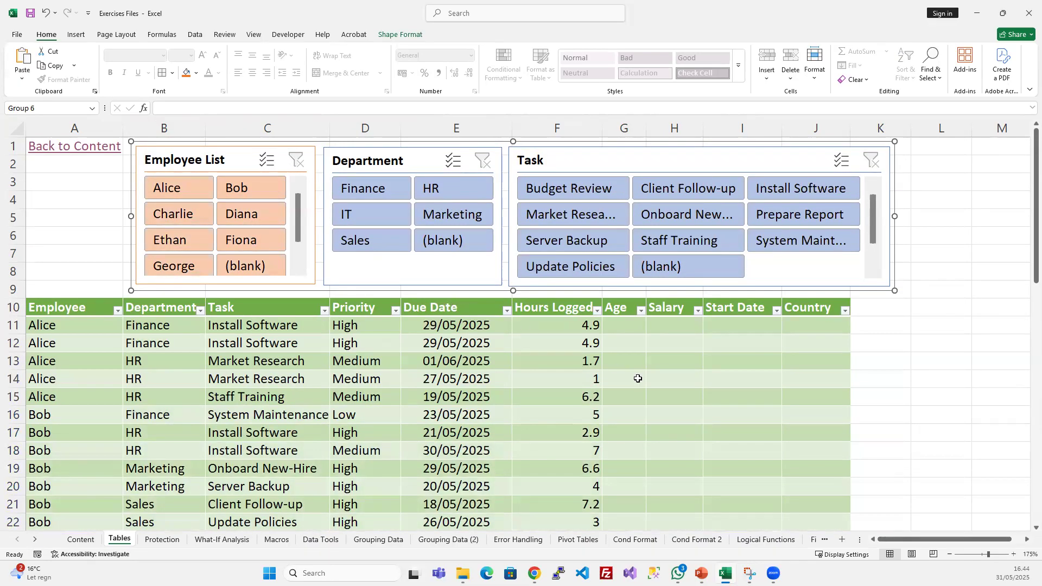
- Switch to the PowerPoint slide show to review the Using Tables for Data Management slide, and return to the Excel workbook
click(260, 326)
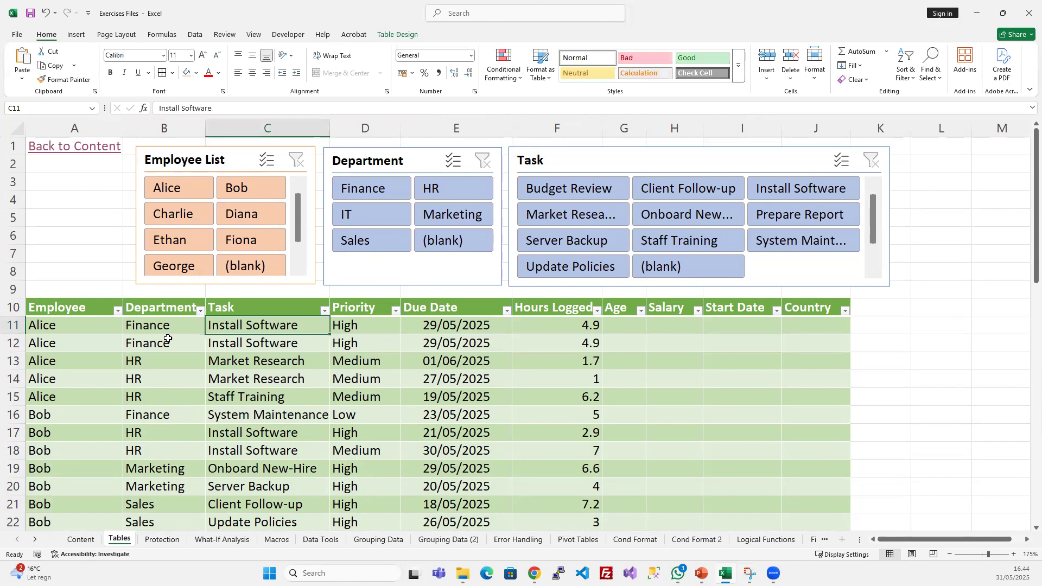
drag(83, 313, 749, 450)
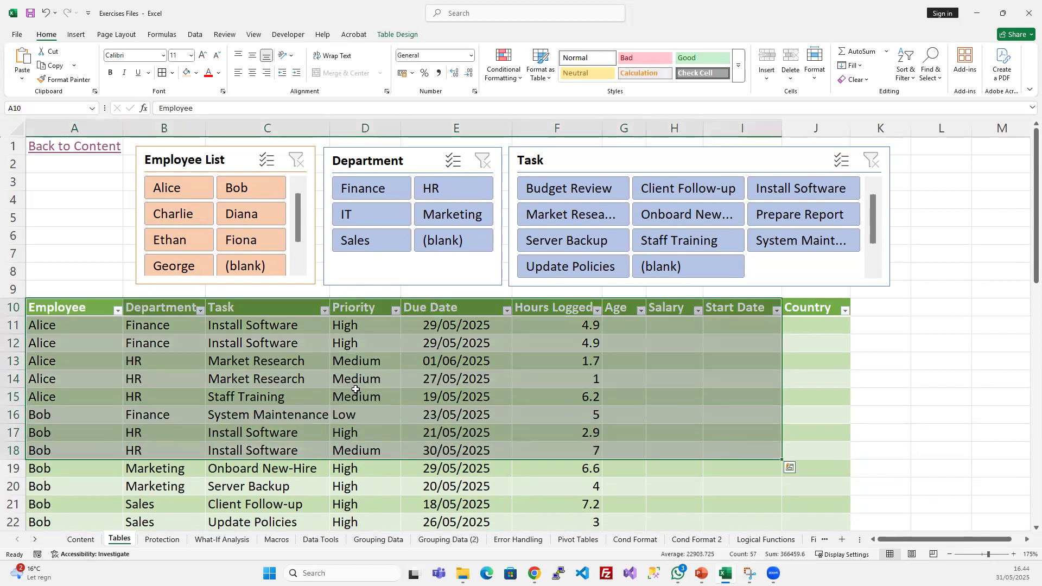
click(356, 391)
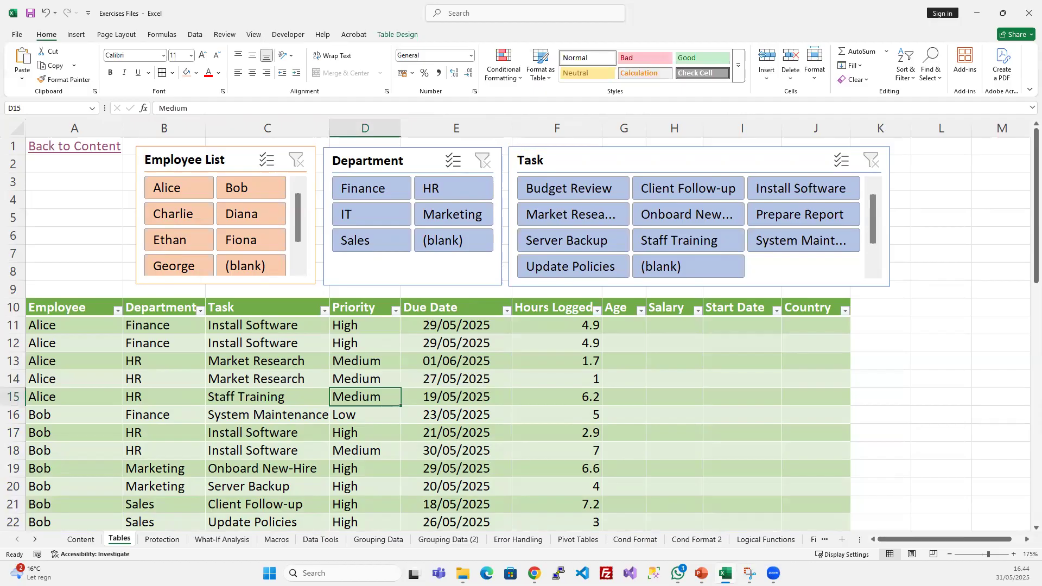
key(alt+Tab)
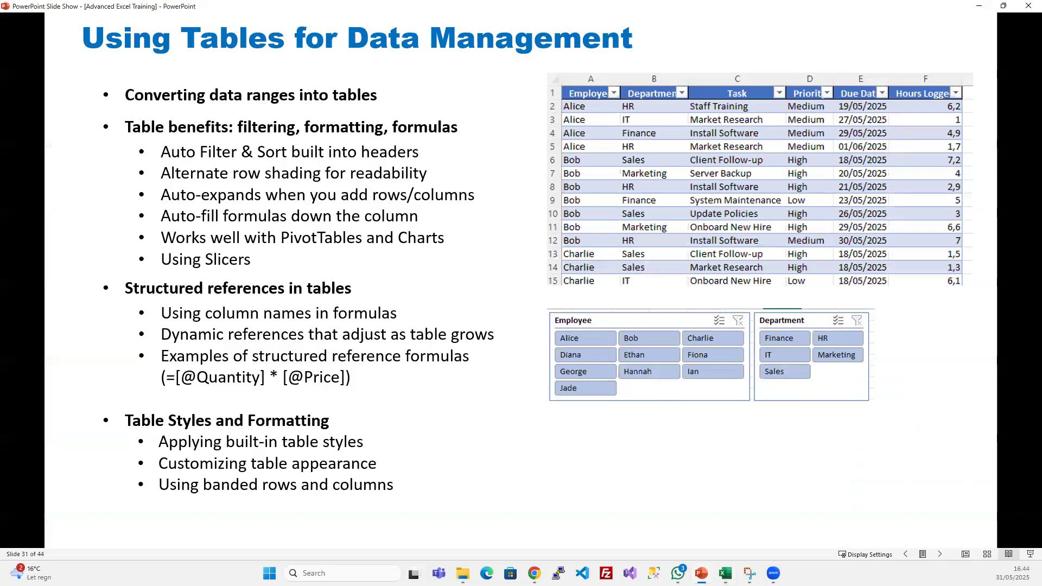
key(alt+Tab)
- Delete the entire worksheet column that holds the Age field
click(676, 326)
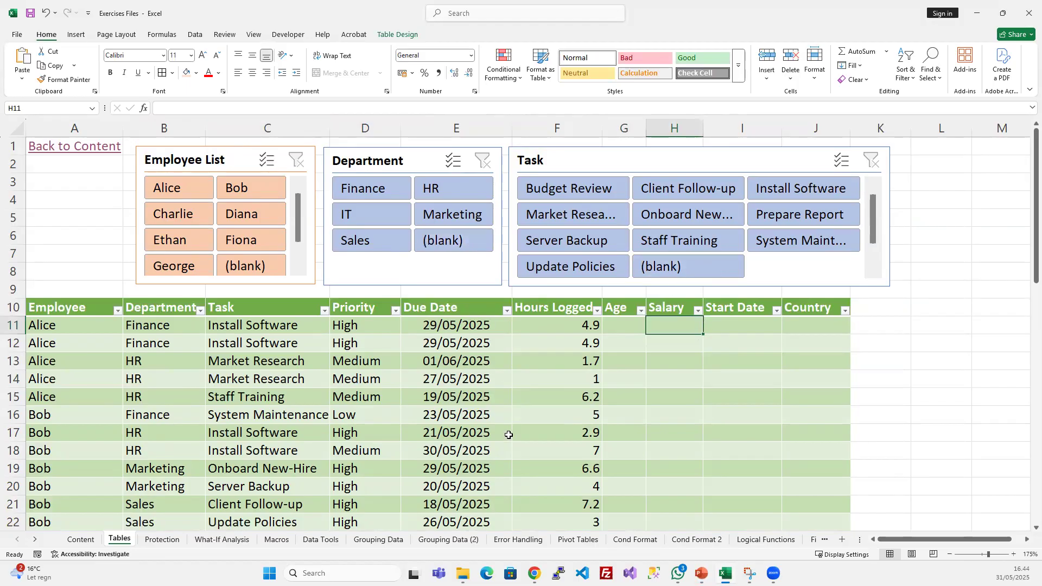
click(677, 359)
click(630, 324)
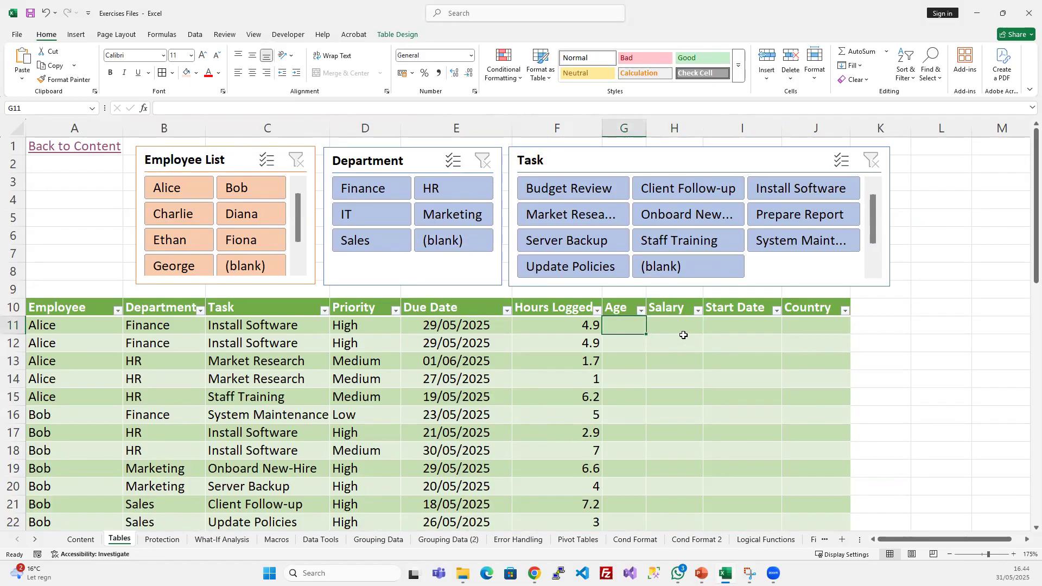
click(615, 122)
key(ctrl+minus)
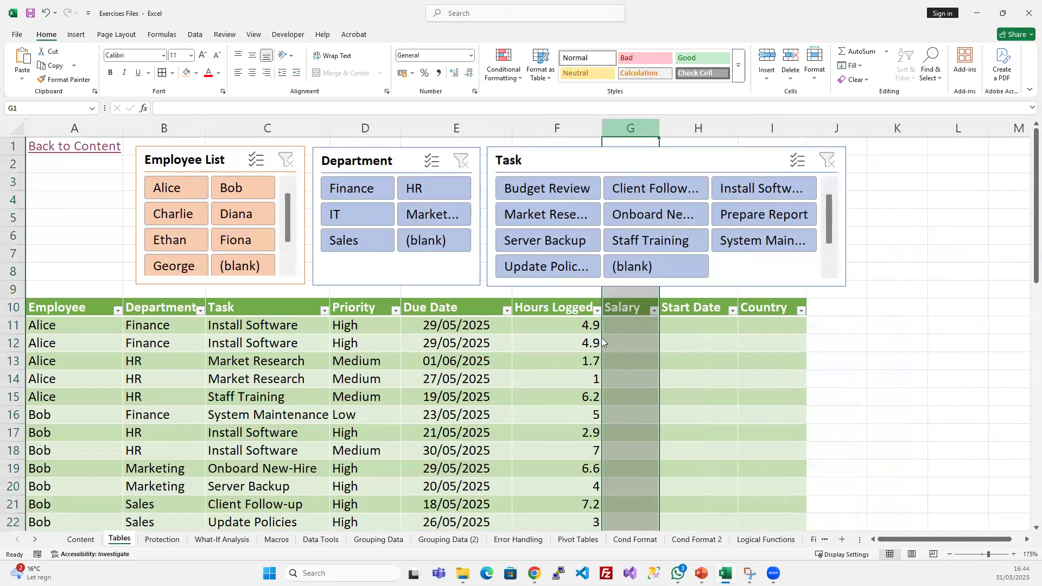
click(633, 299)
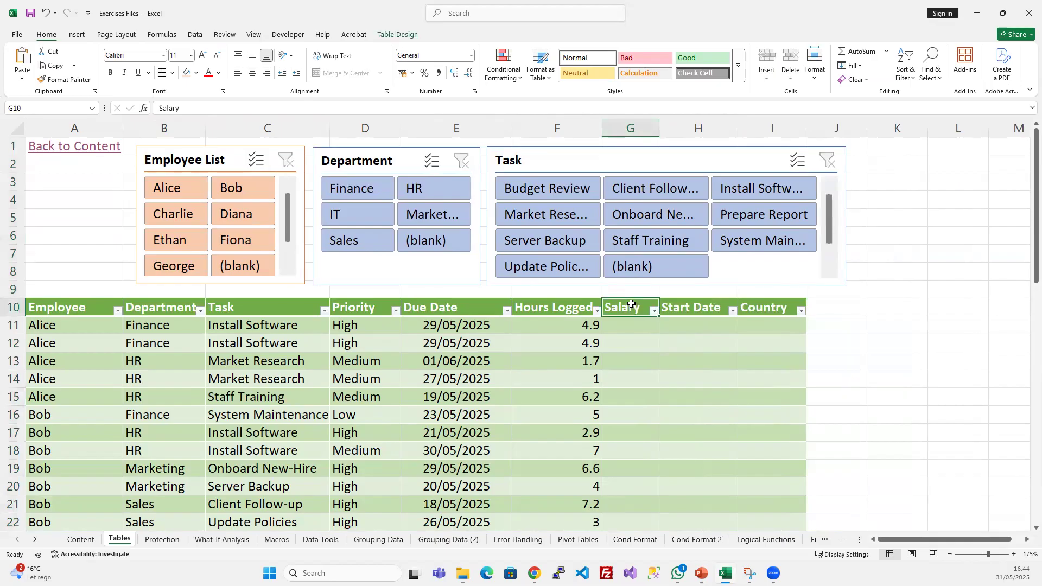
right_click(631, 304)
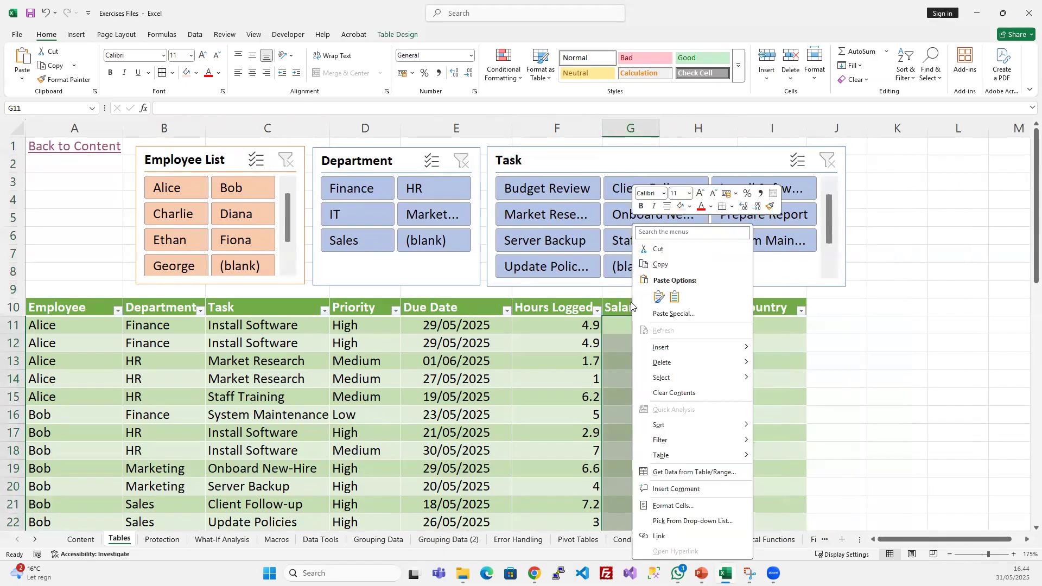
key(Escape)
click(634, 344)
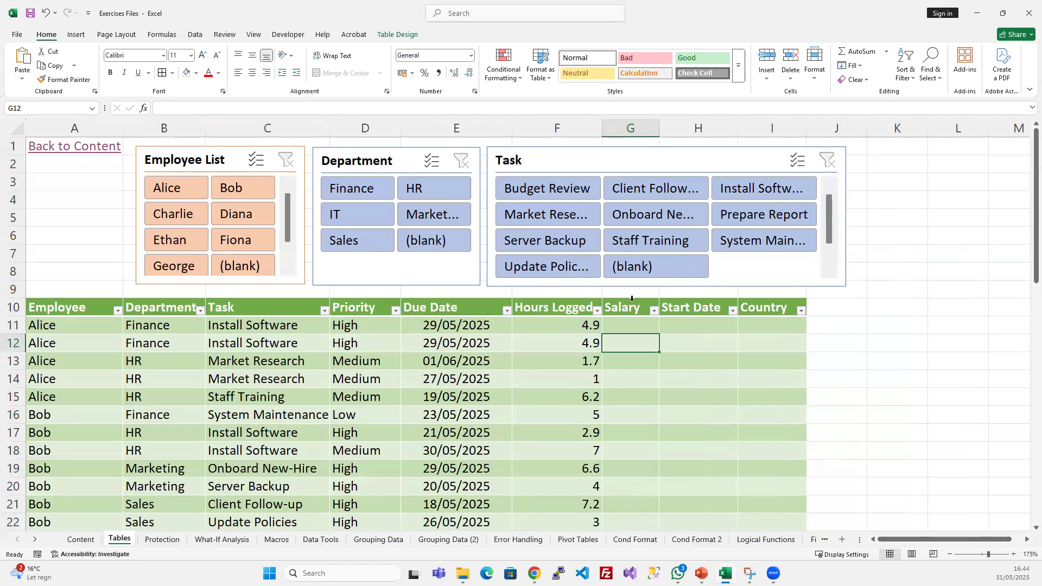
- Delete the Salary column from the table only, without removing the whole worksheet column
click(633, 298)
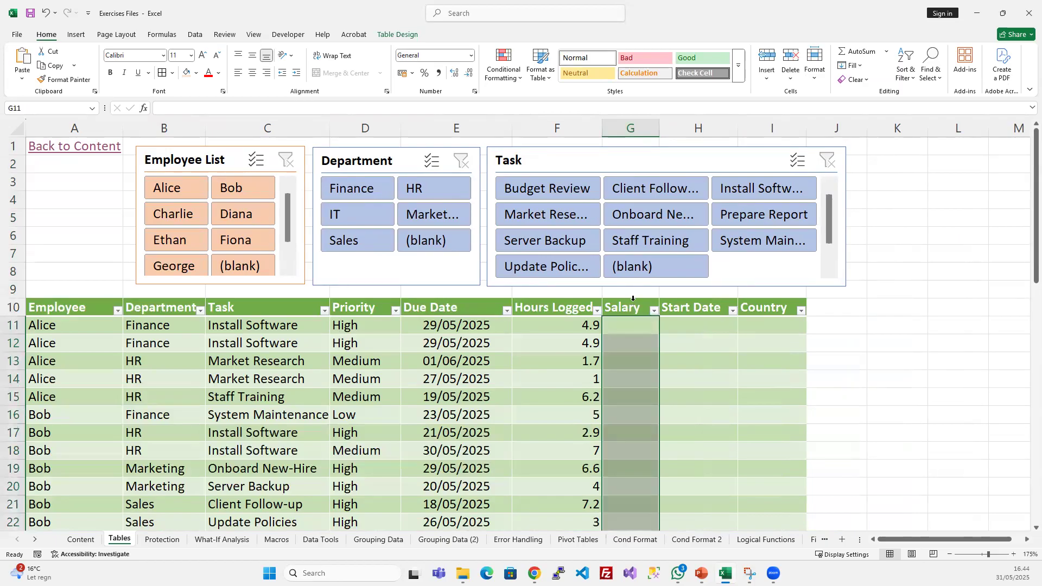
scroll(623, 419, down, 6)
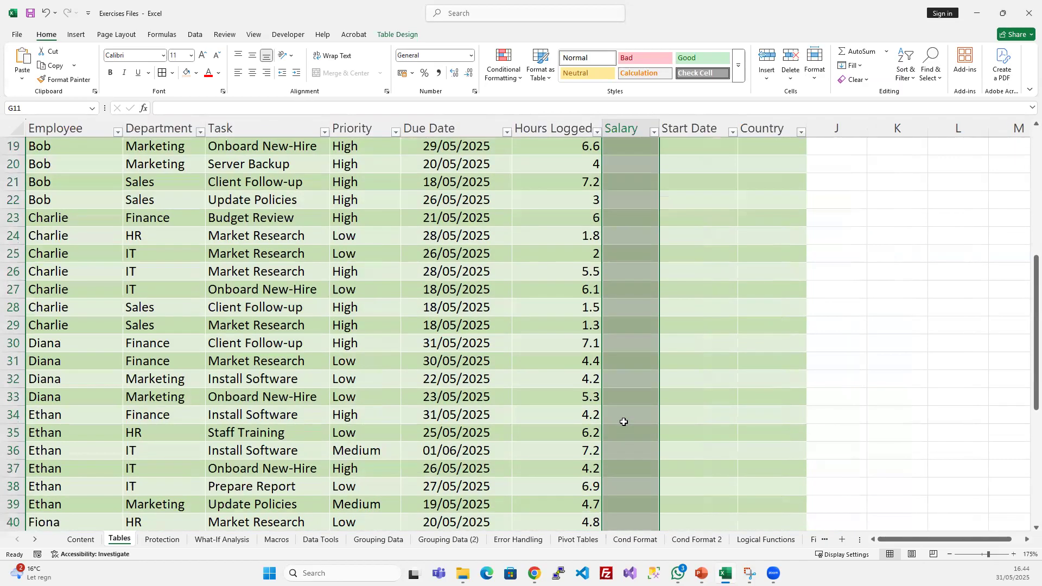
scroll(625, 398, up, 6)
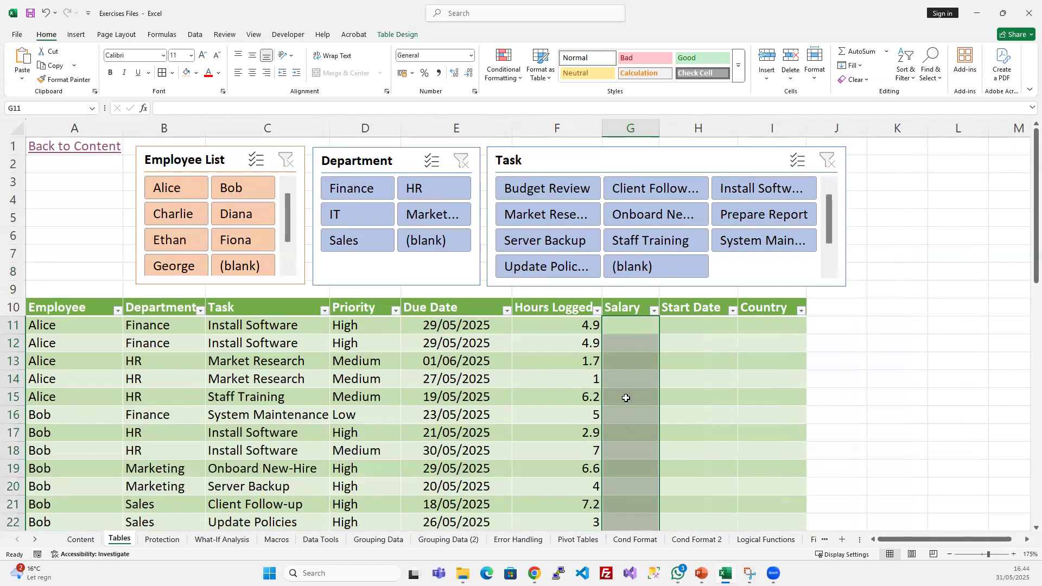
right_click(629, 299)
mouse_move(676, 367)
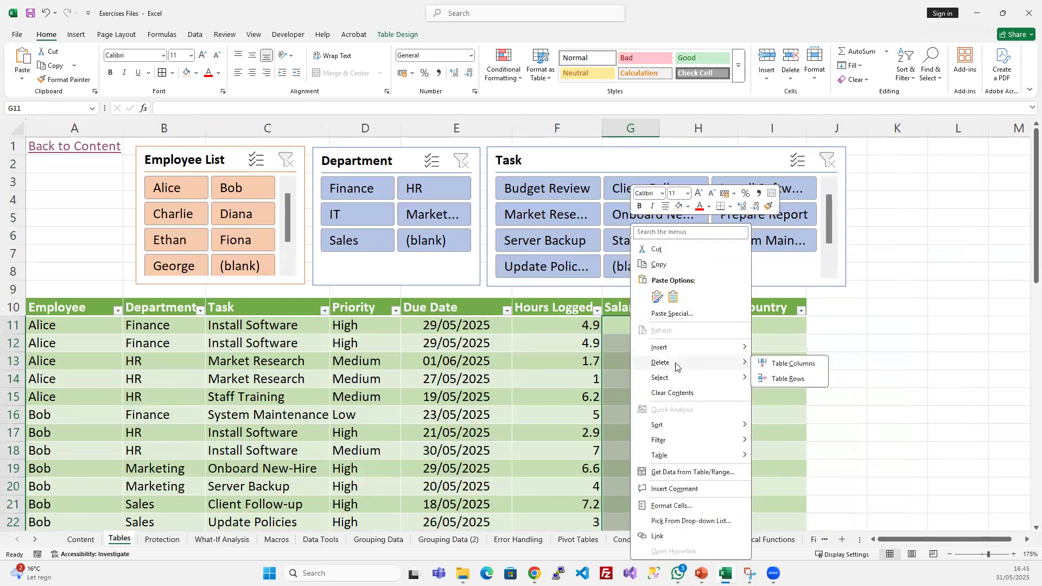
click(791, 365)
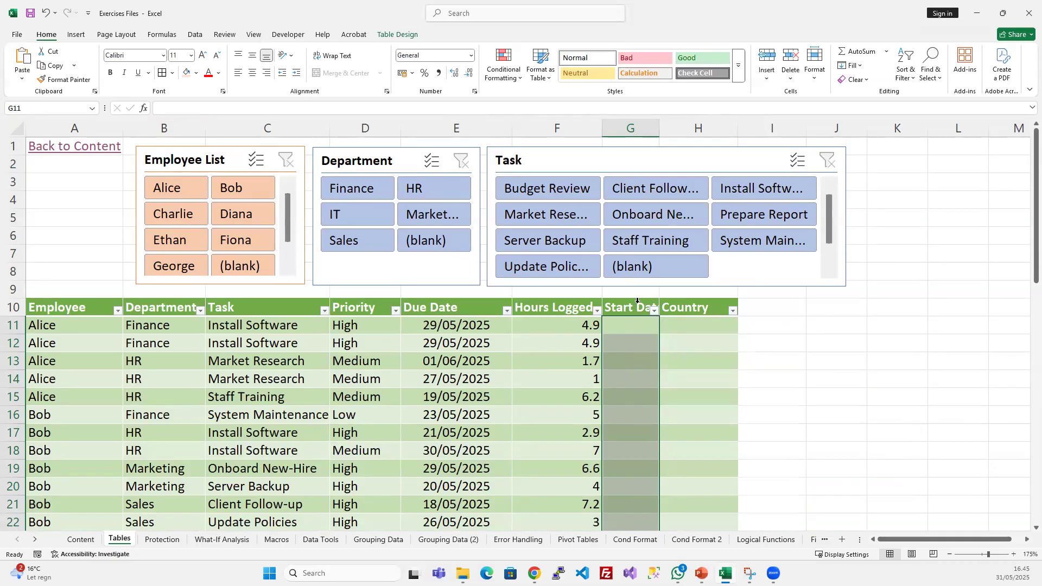
- Delete the Start Date and Country columns from the table together
drag(637, 299, 694, 300)
right_click(696, 298)
mouse_move(787, 363)
click(842, 363)
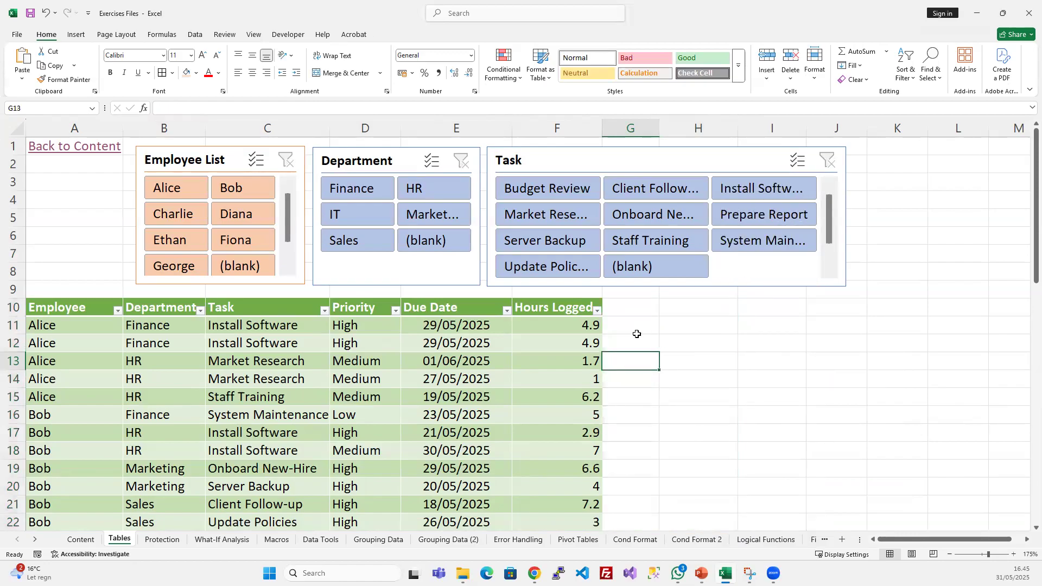
click(767, 374)
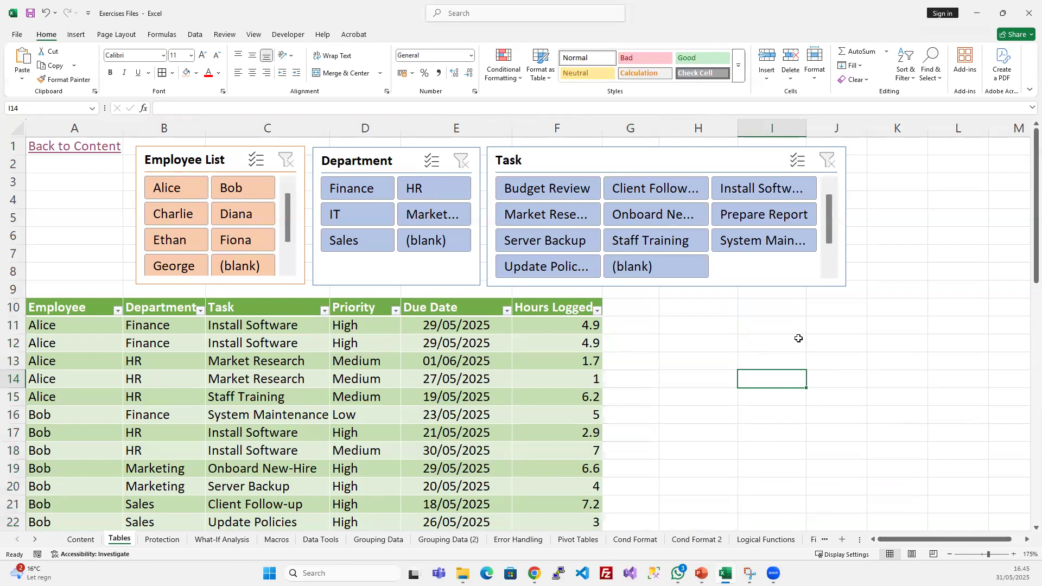
- Add a Salary column to the table directly after Hours Logged by entering the header in G10, and widen column G
click(634, 308)
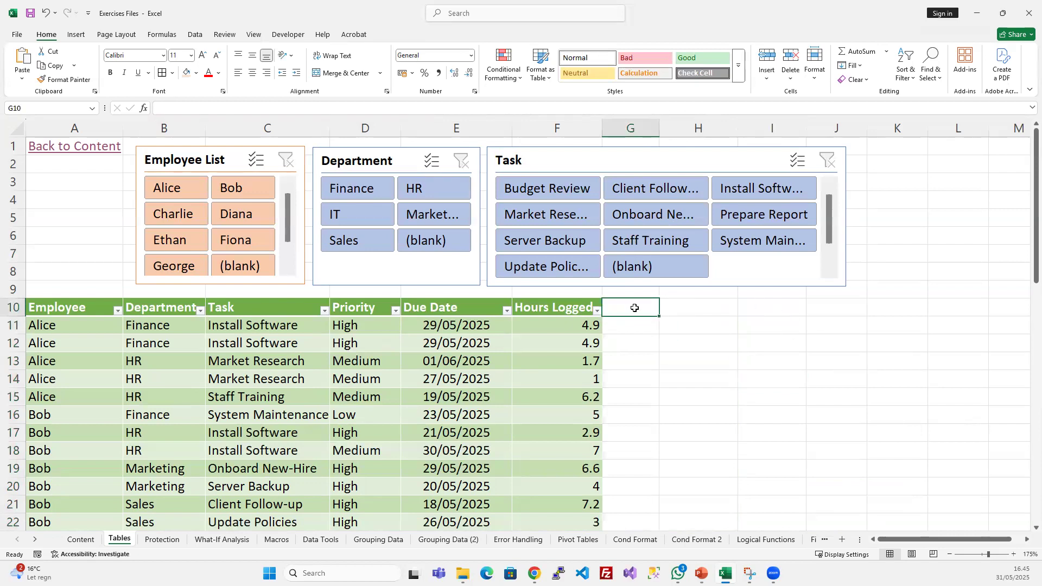
text(Salary)
key(Return)
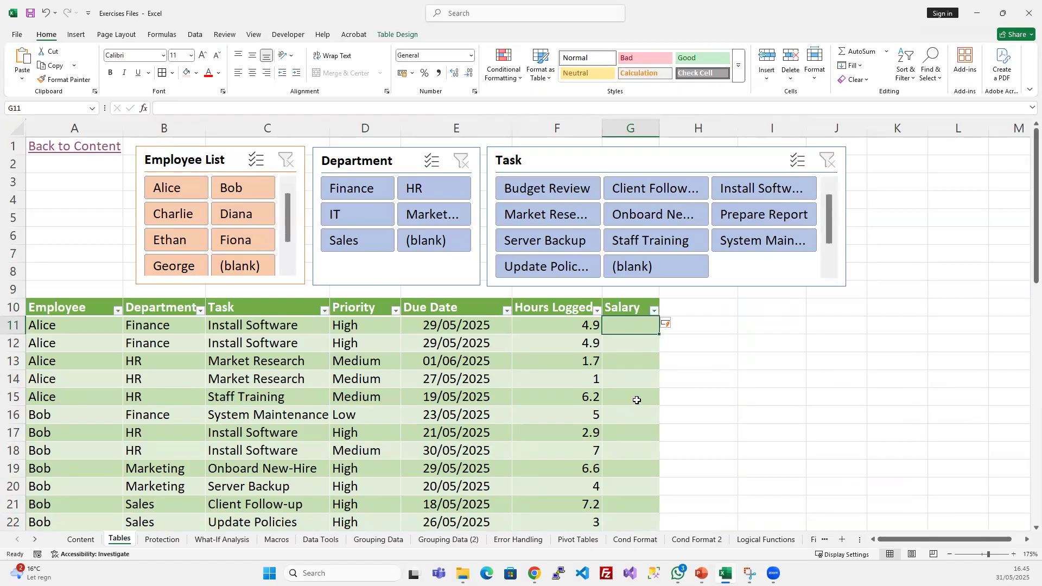
scroll(636, 400, down, 5)
scroll(637, 400, down, 5)
scroll(637, 400, down, 6)
scroll(652, 388, up, 2)
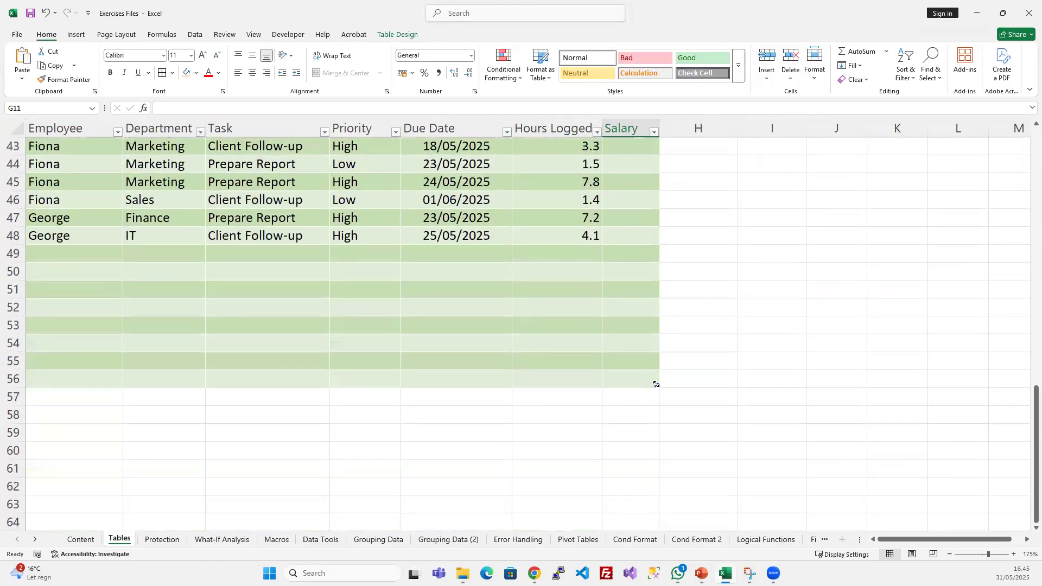
scroll(593, 320, up, 14)
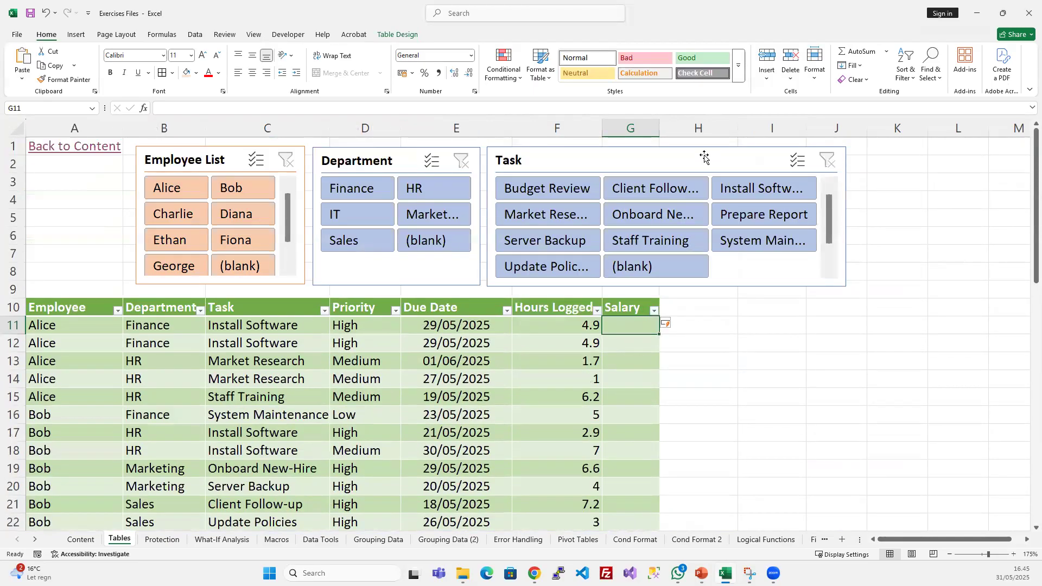
drag(659, 128, 721, 128)
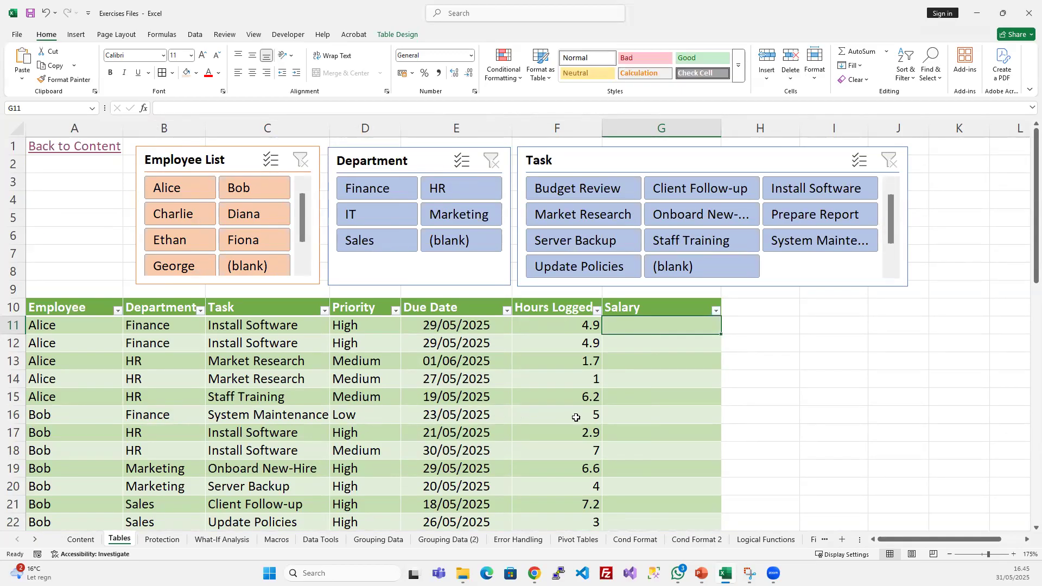
click(583, 329)
click(578, 338)
click(580, 362)
click(582, 411)
click(577, 326)
click(648, 328)
click(31, 326)
click(277, 359)
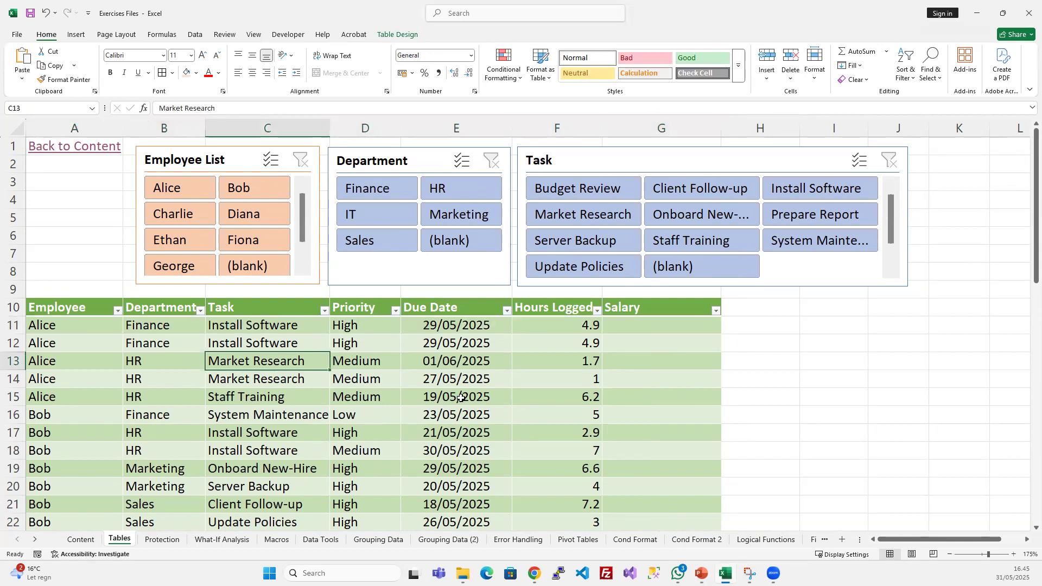
click(489, 385)
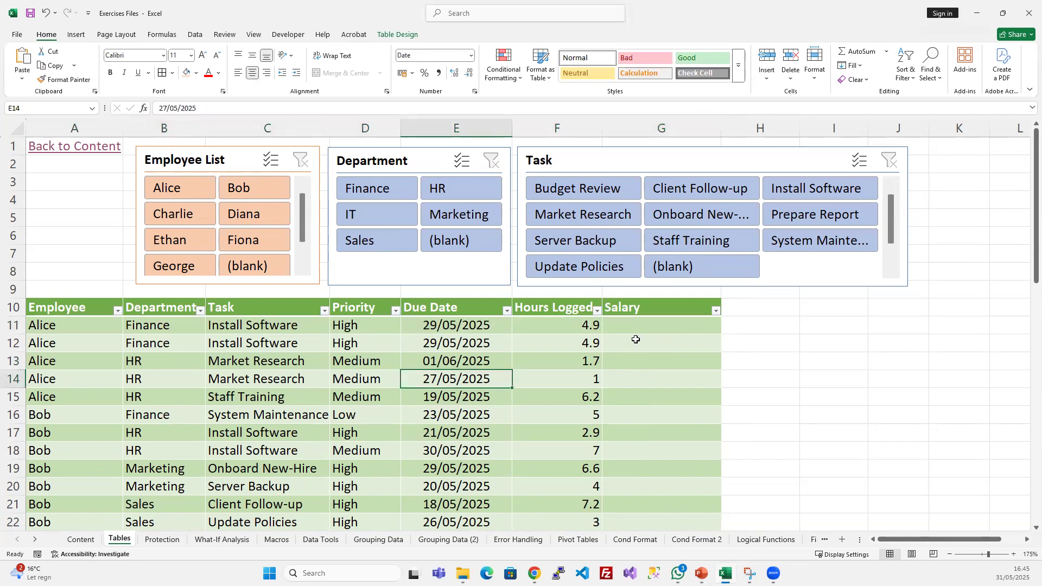
click(639, 321)
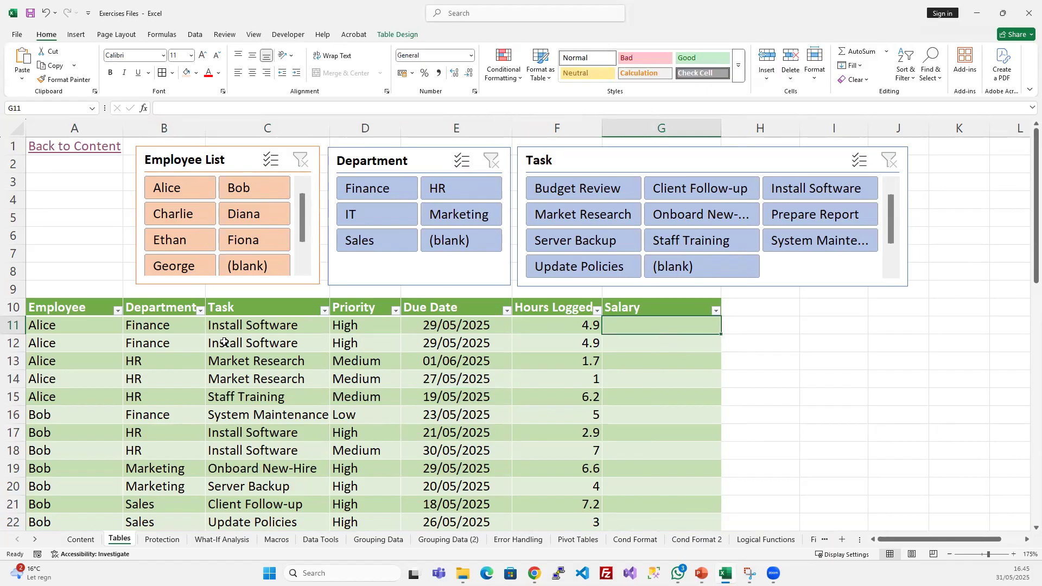
click(124, 343)
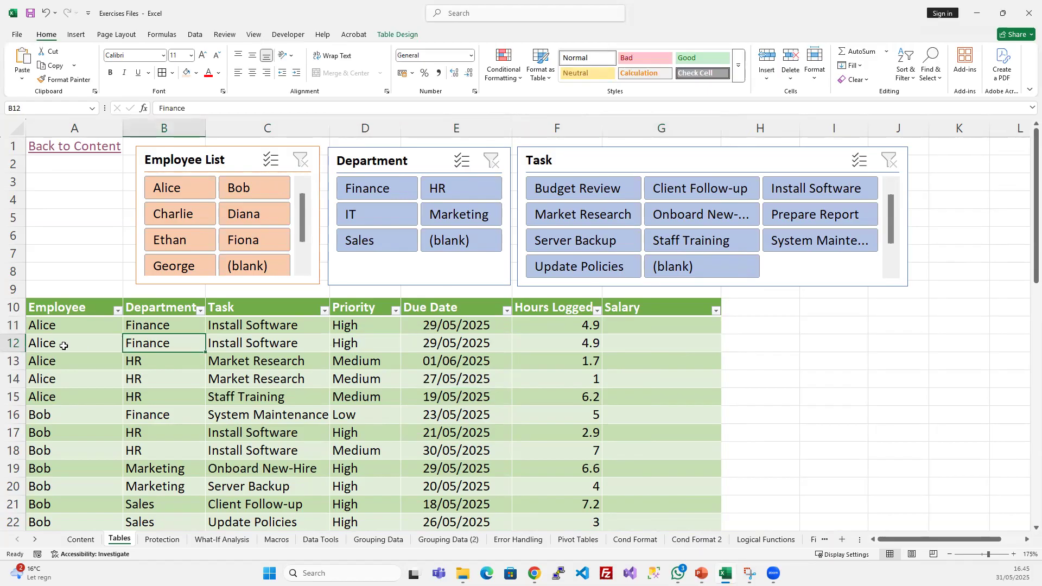
drag(632, 326, 632, 337)
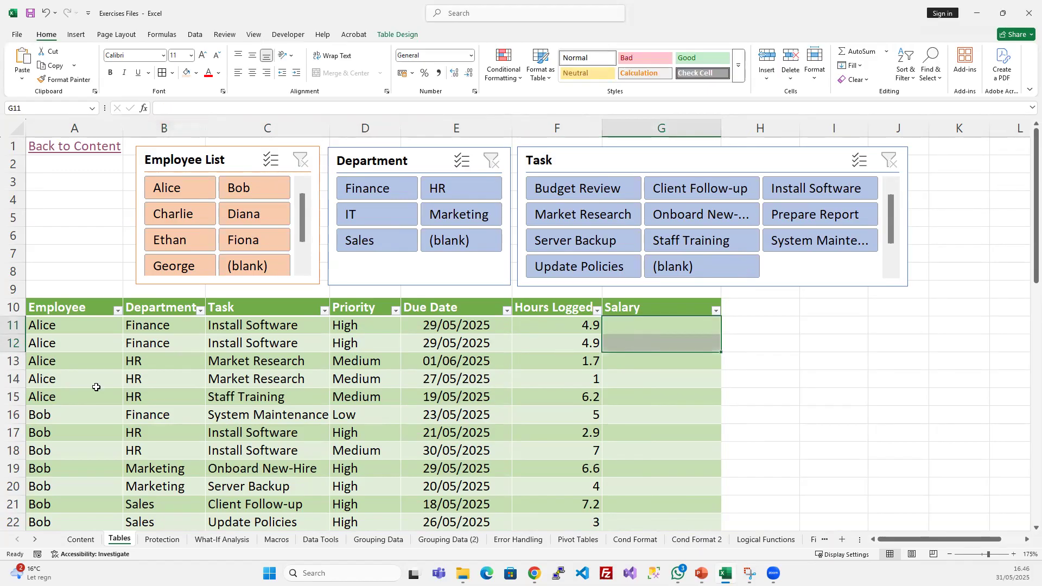
- Remove the duplicate rows from the table and check the remaining records
click(190, 341)
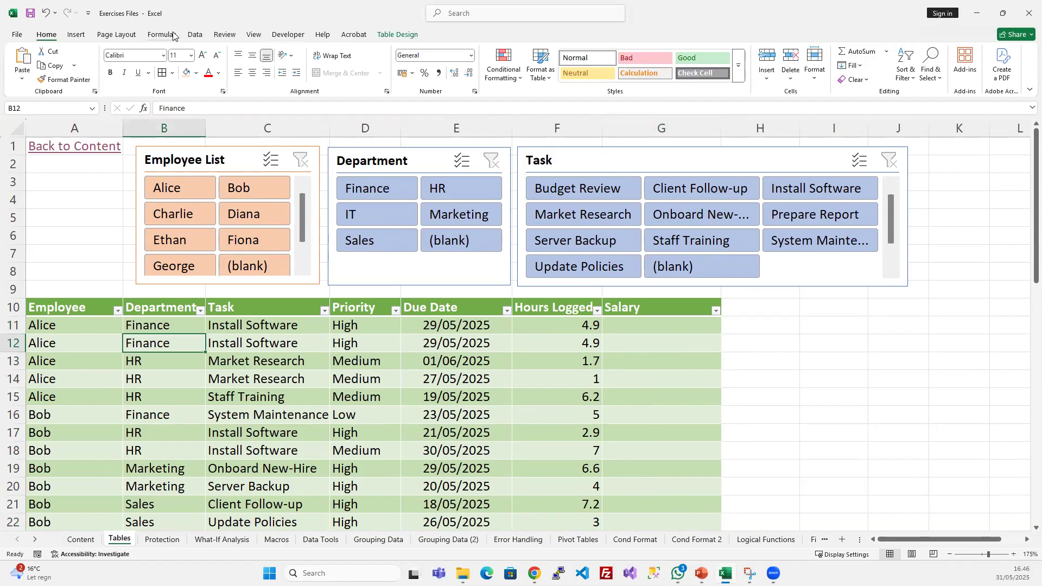
click(195, 35)
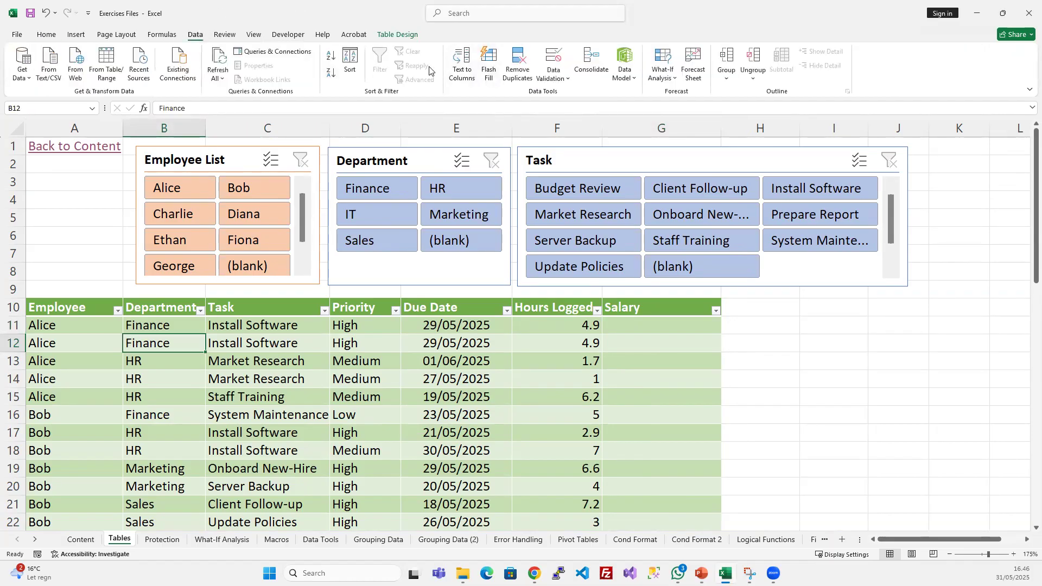
click(518, 64)
click(612, 392)
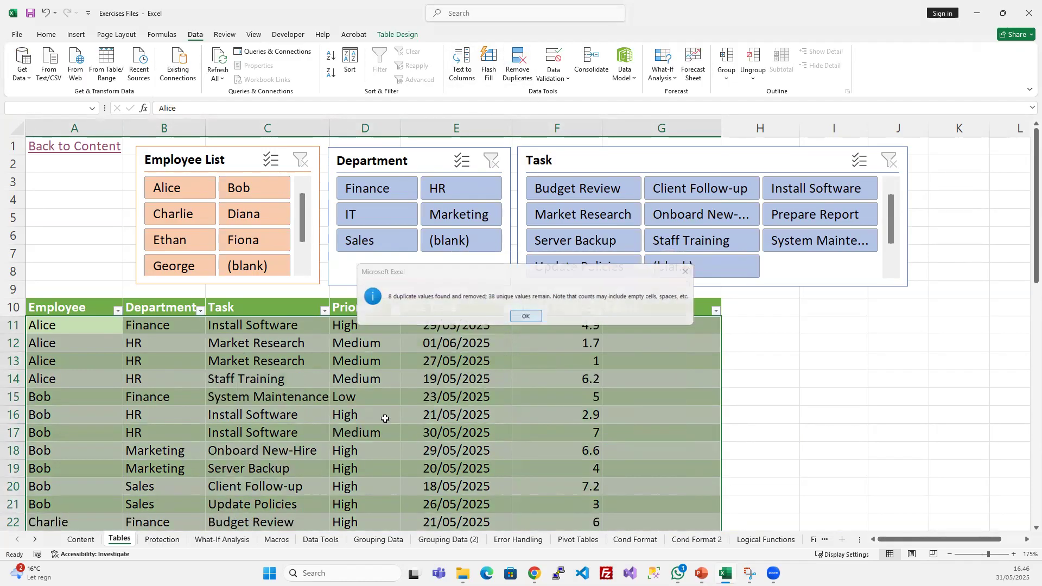
click(524, 319)
drag(70, 332, 628, 318)
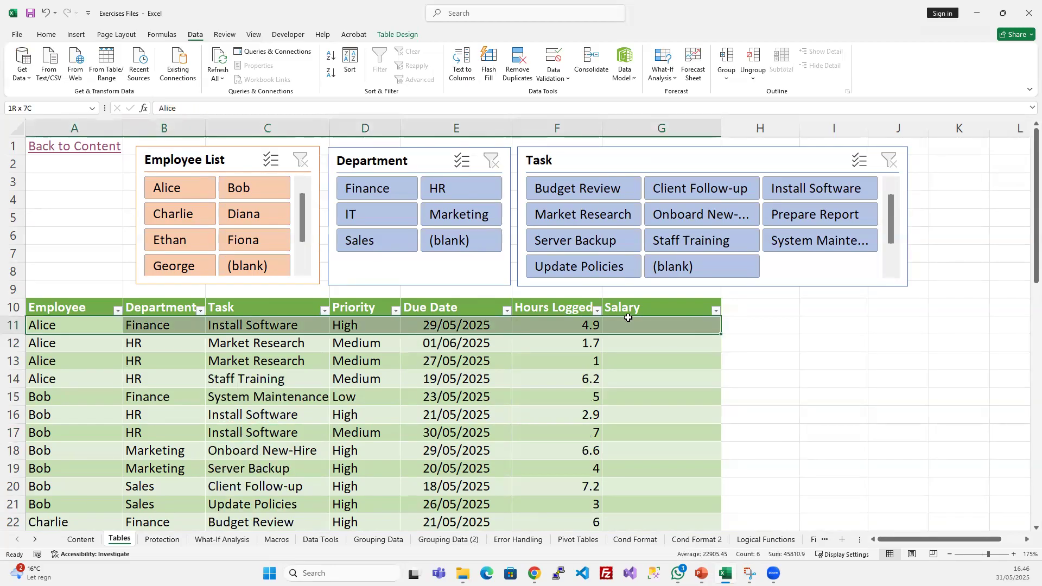
click(633, 361)
scroll(542, 394, down, 3)
scroll(596, 353, up, 3)
- Start a formula in Salary cell G11 with the structured reference =[@[Hours Logged]]
click(646, 328)
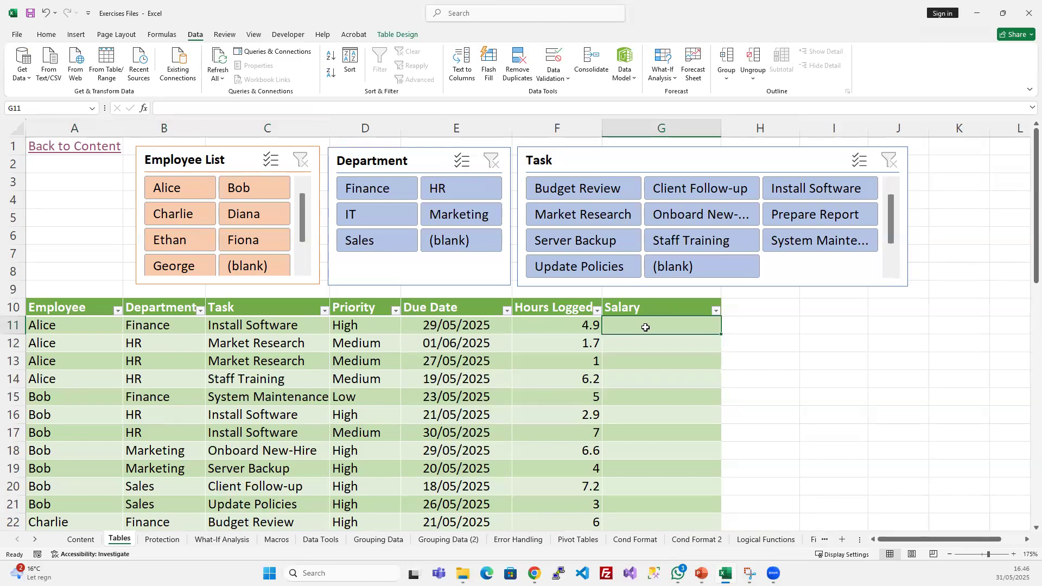
text(=)
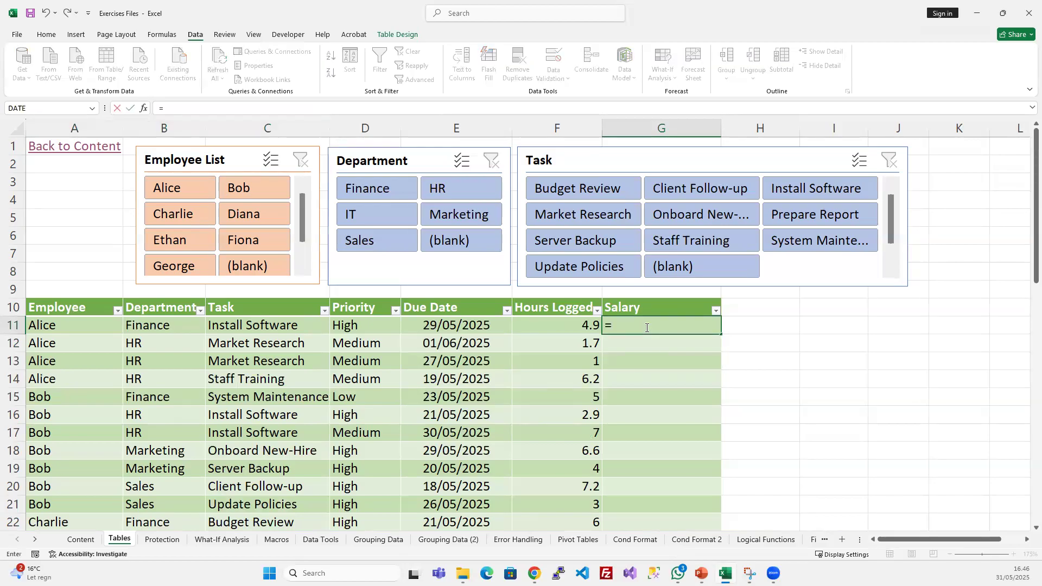
click(578, 327)
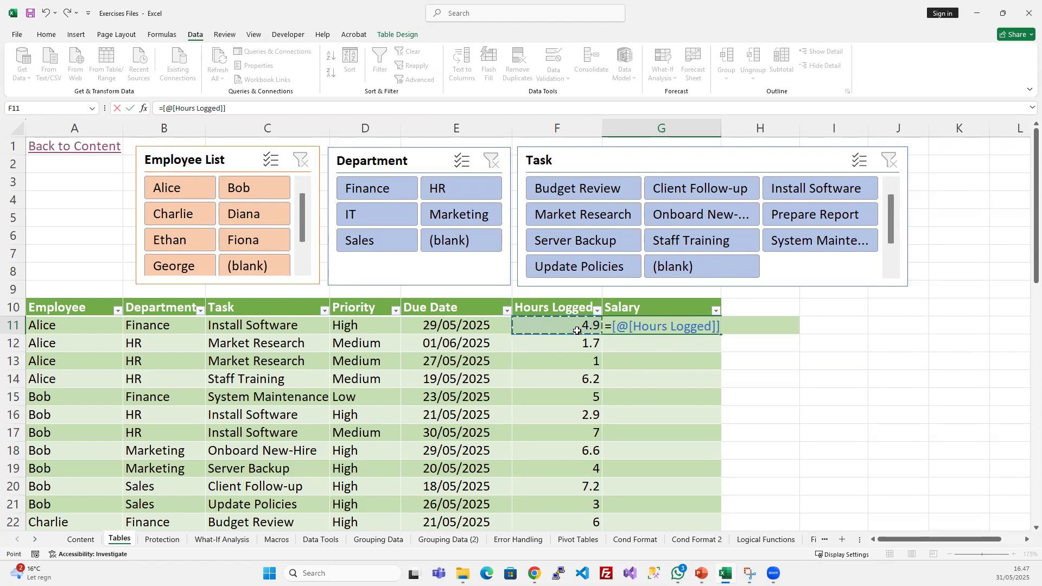
- Complete the Salary formula in G11 as =[@[Hours Logged]]*15 and enter it for the whole column
text(*)
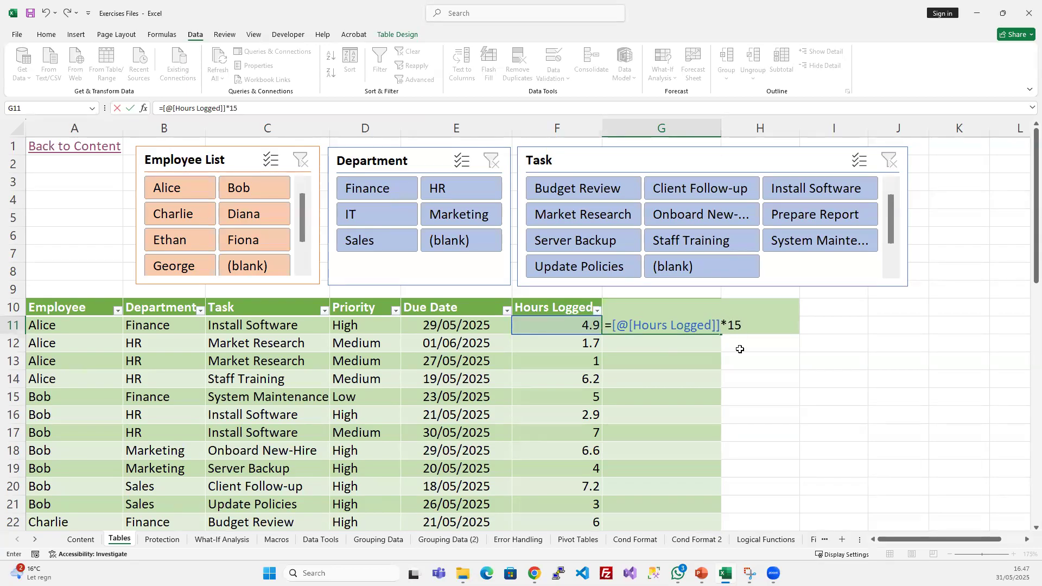
key(Return)
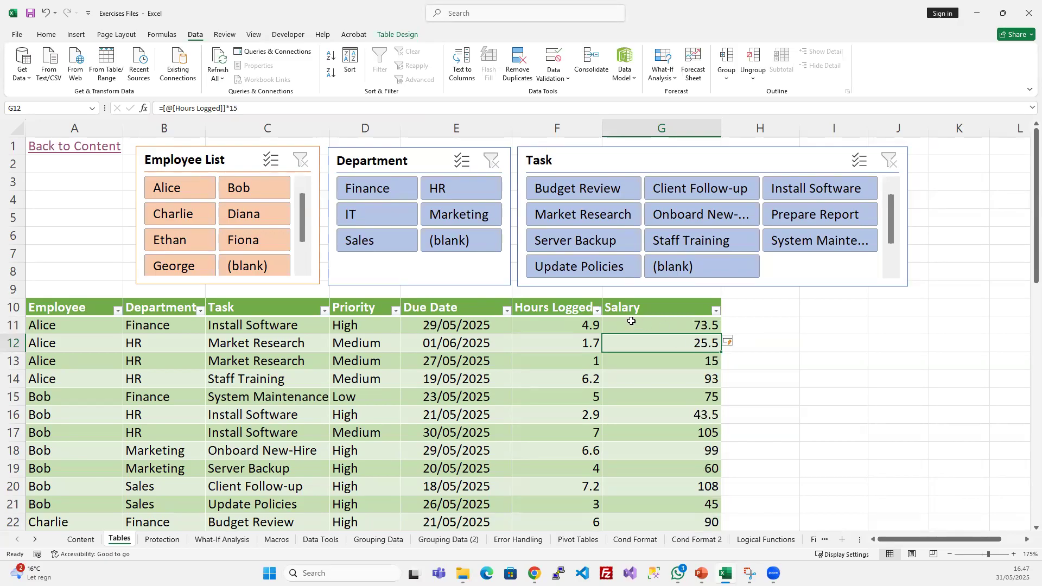
click(52, 328)
click(141, 327)
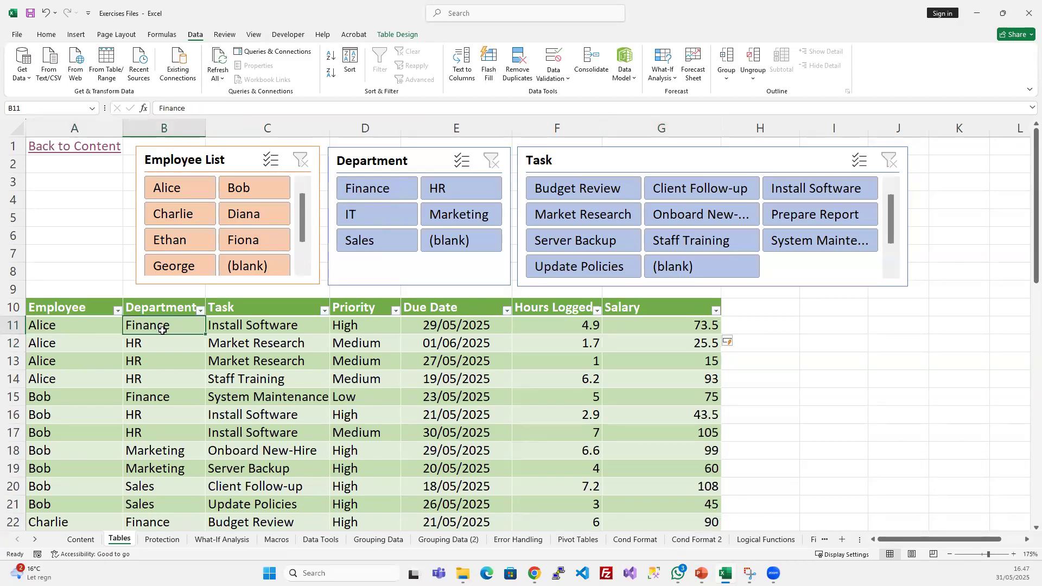
click(675, 325)
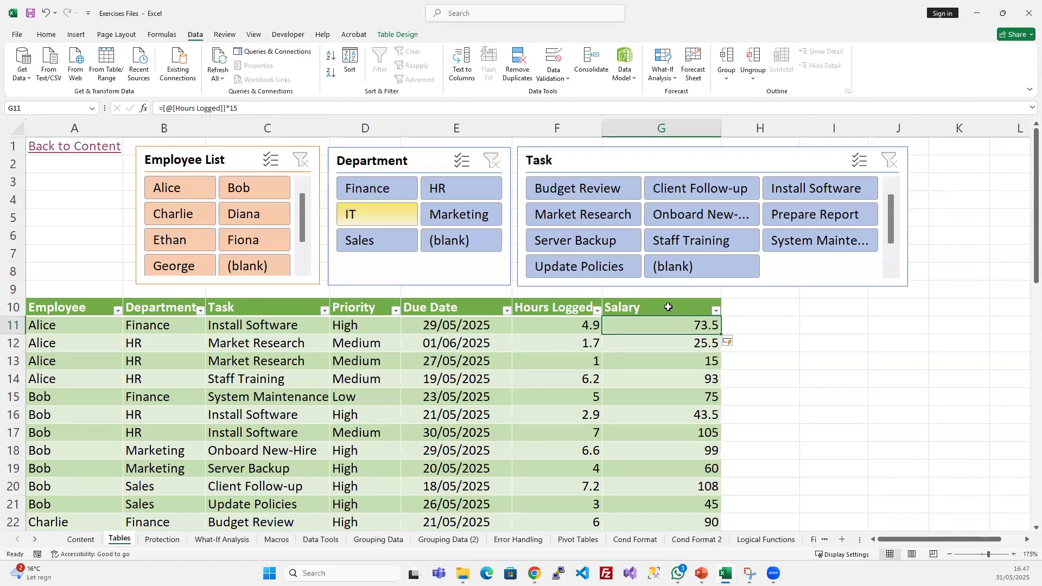
- Examine the calculated Salary values from the first record down to the end of the table
drag(696, 343, 697, 486)
click(692, 356)
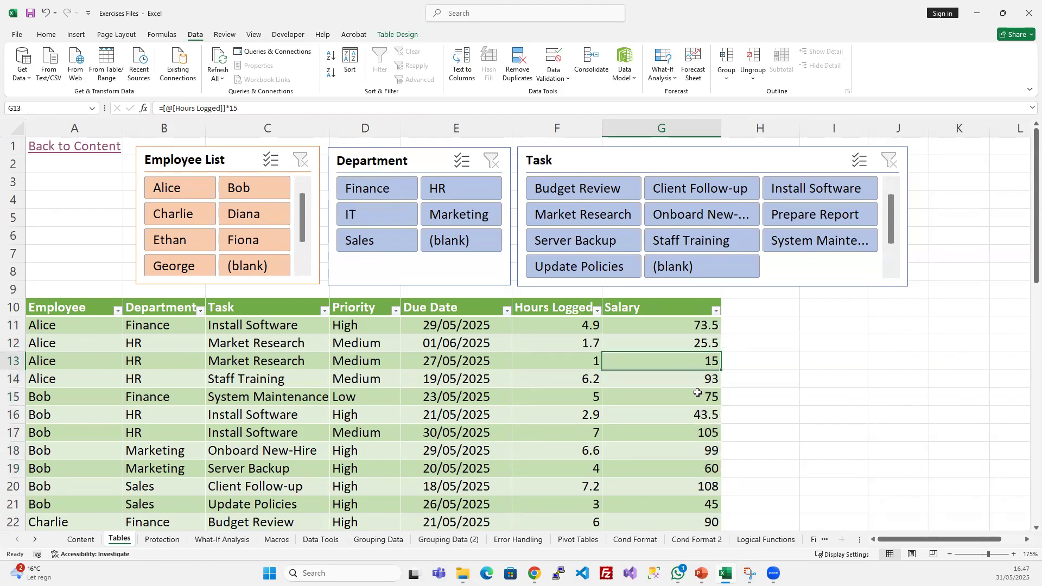
scroll(692, 356, down, 14)
scroll(698, 392, up, 4)
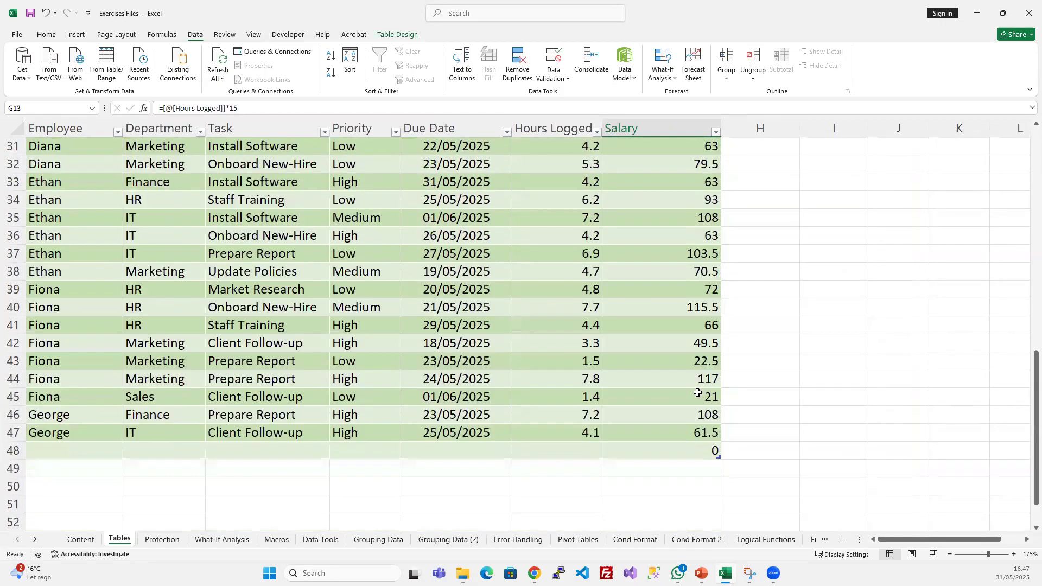
click(683, 434)
scroll(673, 417, up, 6)
click(685, 326)
scroll(674, 394, up, 4)
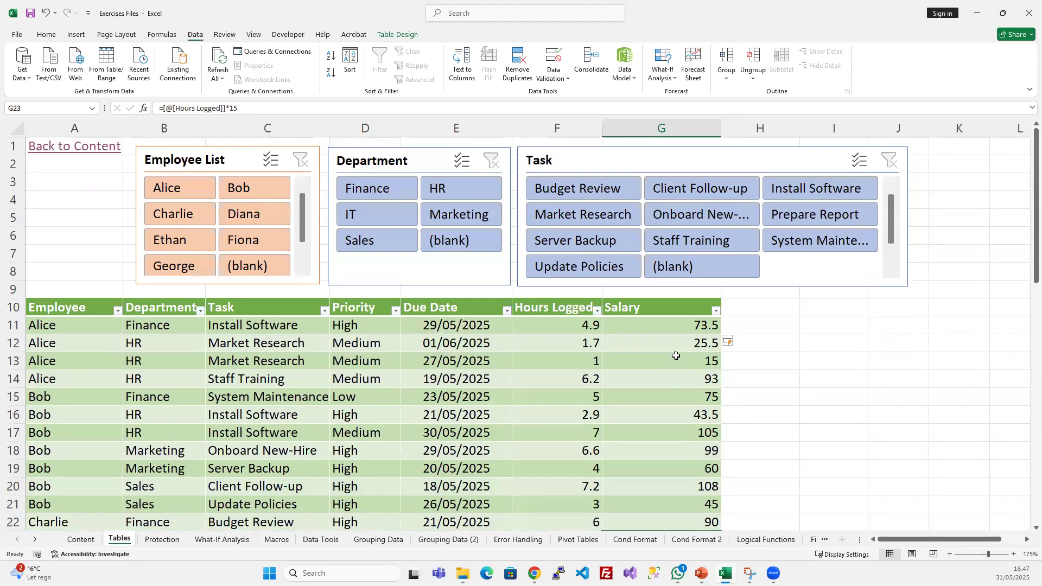
- Step through the first Salary cells from G11 and compare the structured formula in each row
click(677, 326)
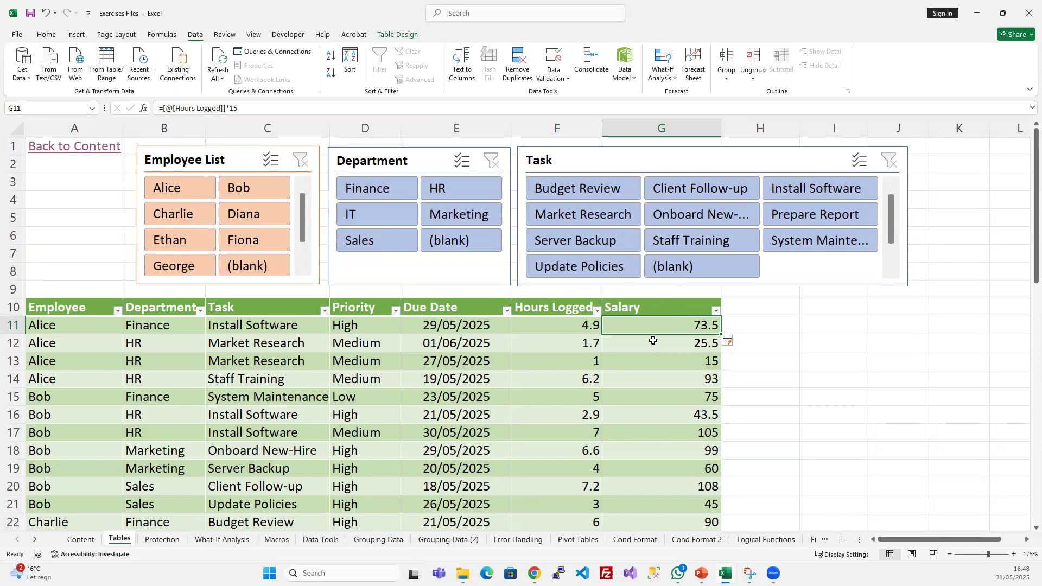
key(Down)
key(Down)
key(Down)
key(Down)
key(Down)
key(Down)
key(Up)
key(Up)
key(Up)
key(Up)
key(Up)
key(Down)
key(Down)
key(Up)
key(Down)
key(Down)
key(Down)
scroll(456, 261, down, 5)
drag(254, 109, 185, 105)
key(Escape)
scroll(657, 283, up, 5)
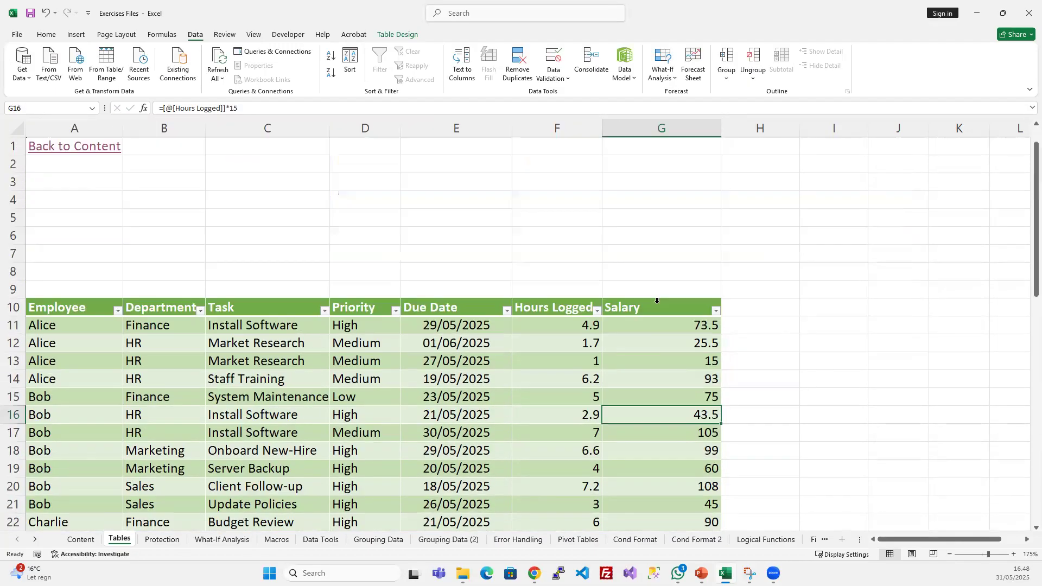
- Check the formulas of further Salary cells at various rows, ending at G19
scroll(653, 329, down, 2)
click(665, 271)
click(664, 379)
click(664, 436)
click(668, 362)
click(668, 326)
click(668, 285)
click(668, 269)
click(670, 250)
key(Down)
key(Down)
key(Down)
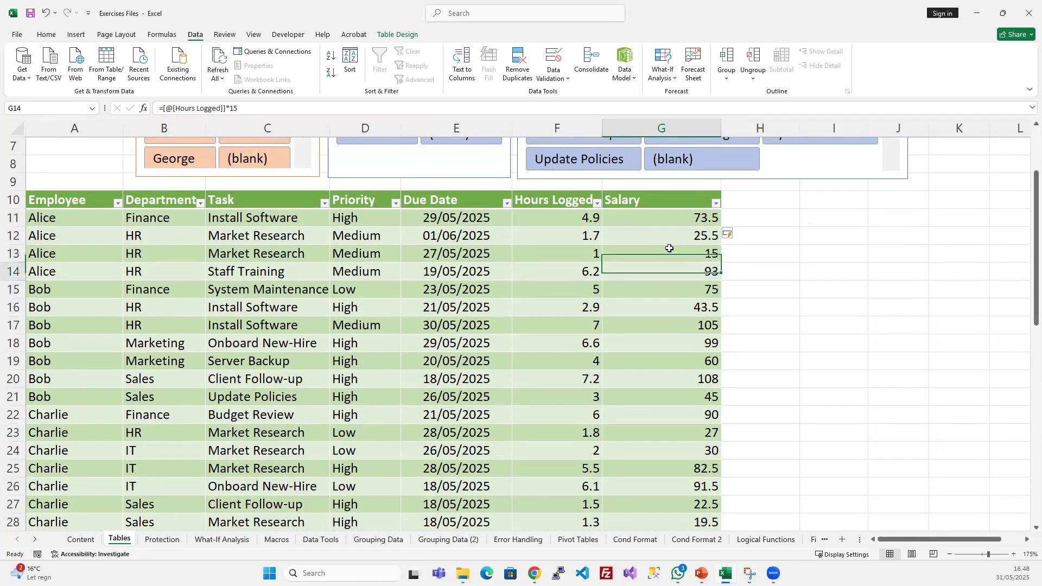
key(Down)
key(Down)
key(Down)
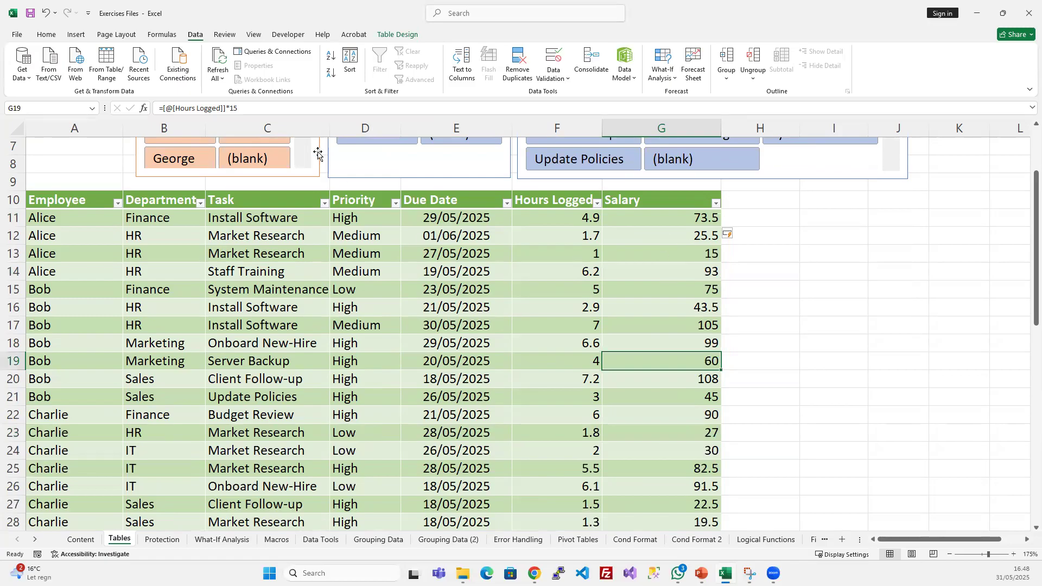
- Inspect the @ sign and the Hours Logged column name within the formula of G19
double_click(169, 108)
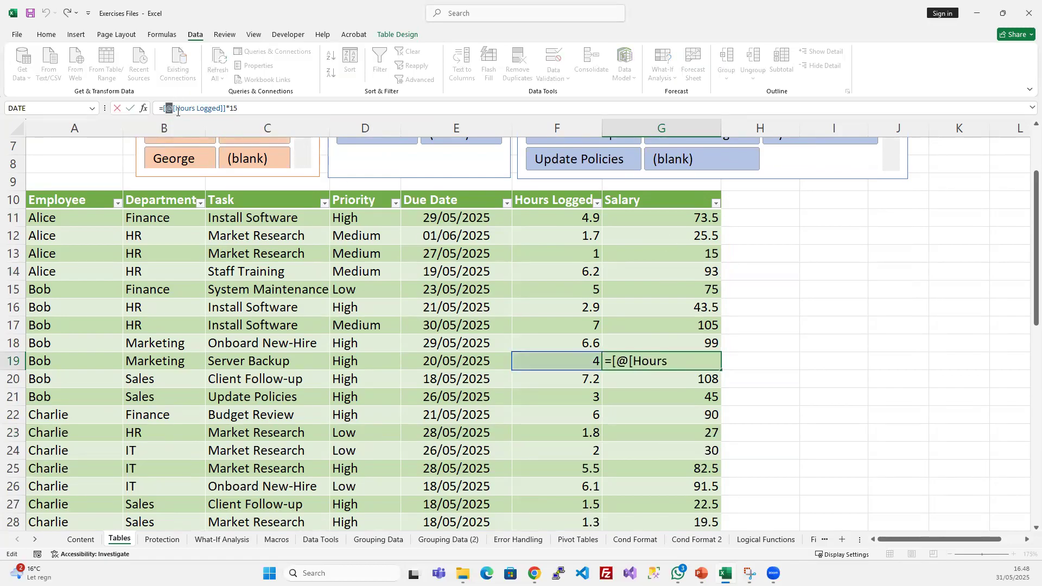
drag(176, 108, 222, 108)
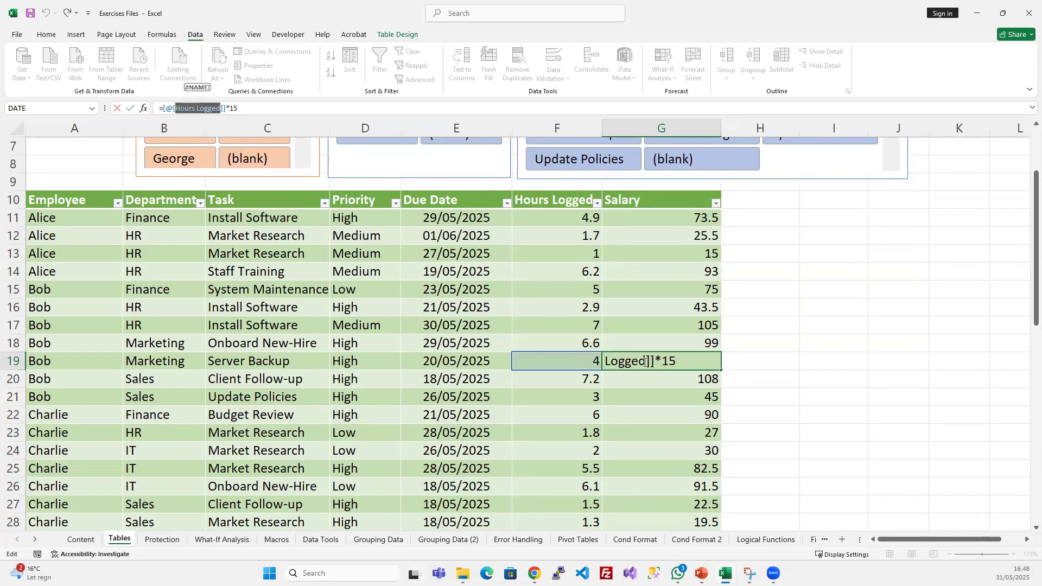
click(687, 359)
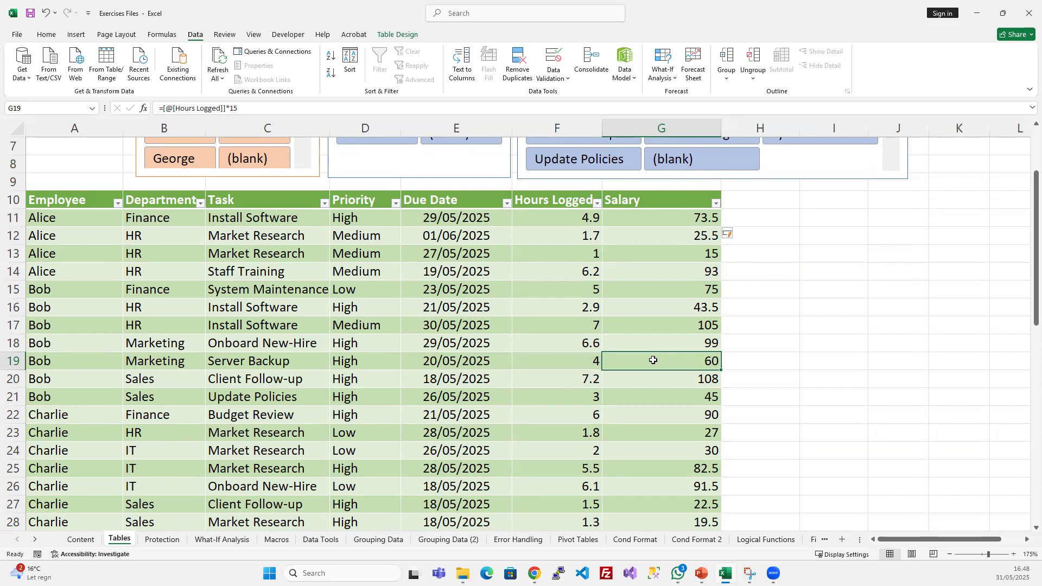
- Review the Salary formulas in the rows below G19 for the same structured reference
click(653, 377)
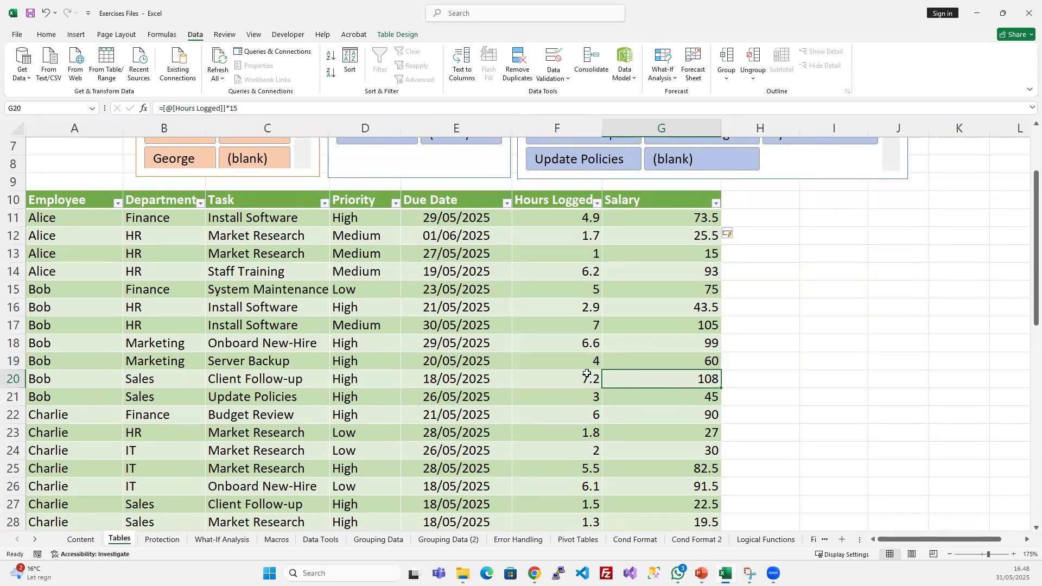
click(683, 347)
click(687, 395)
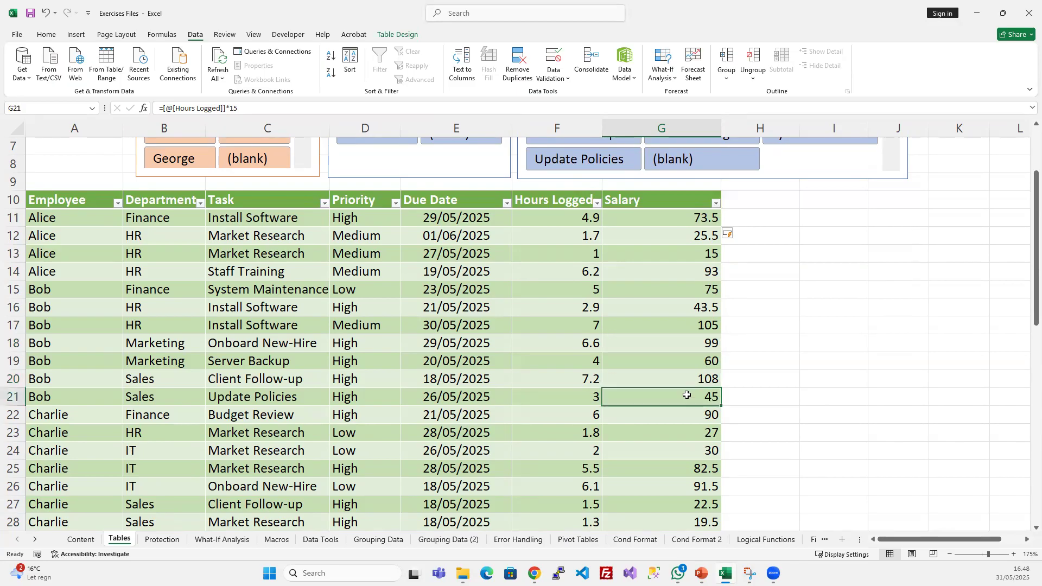
key(Down)
key(Down)
key(Down)
key(Down)
key(Down)
key(Down)
key(Down)
key(Down)
key(Down)
key(Down)
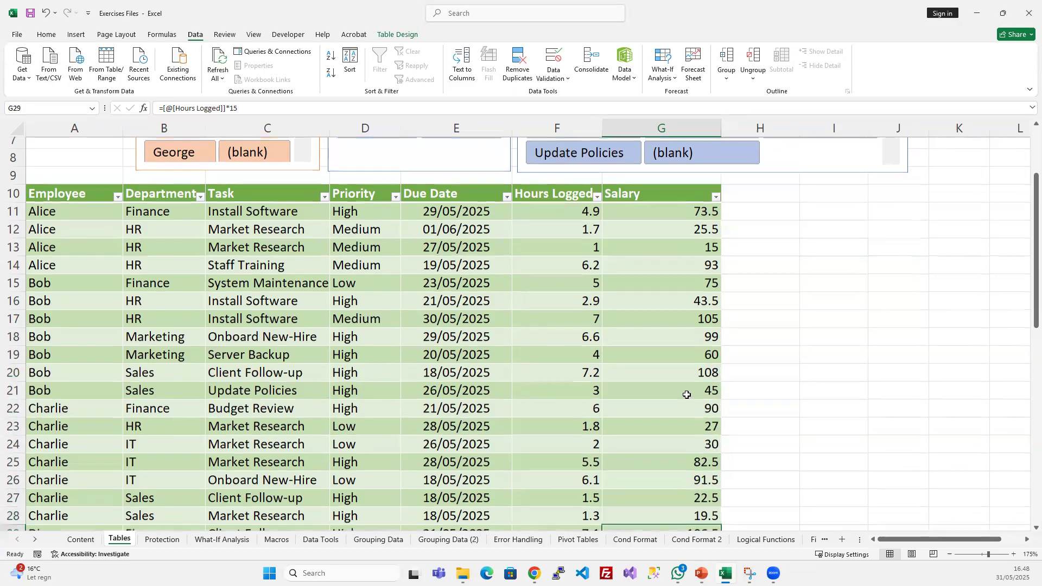
key(Down)
key(Down)
key(Down)
key(Up)
key(Up)
key(Up)
key(Up)
key(Up)
key(Up)
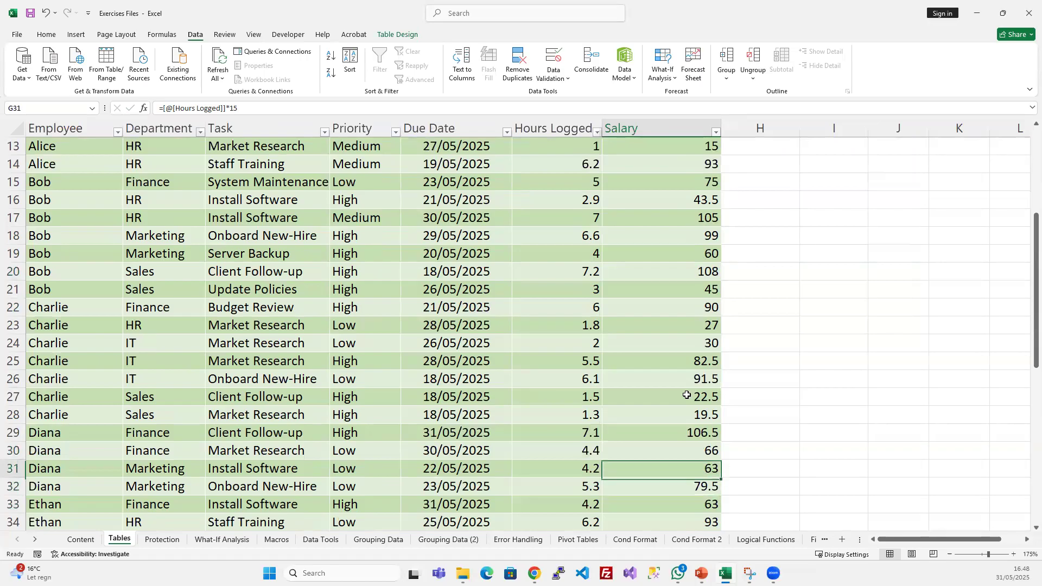
- Apply the Accounting number format to all Salary values from G11 to the table's last row
scroll(689, 374, up, 4)
click(661, 325)
key(ctrl+shift+Down)
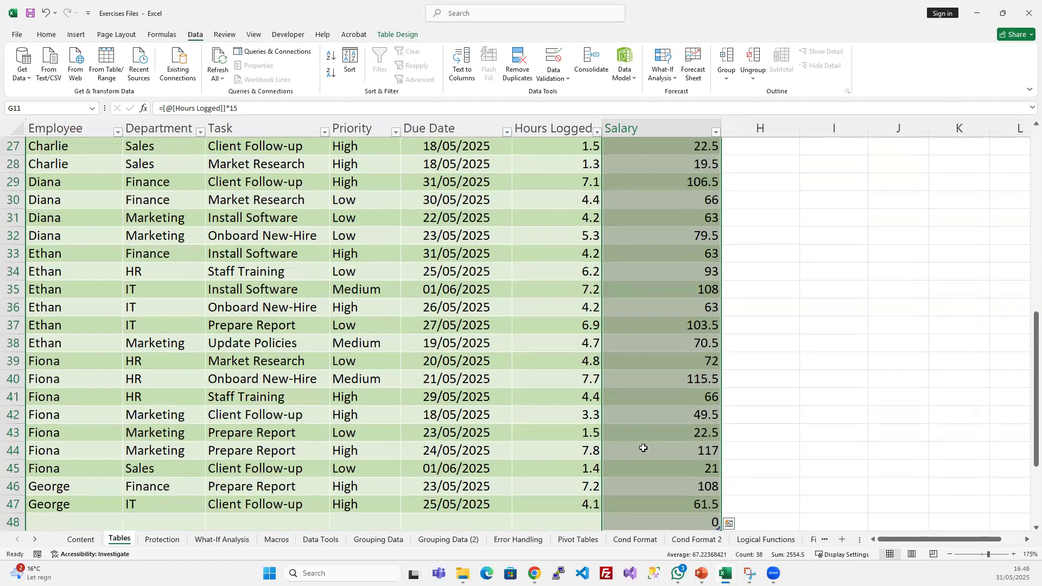
scroll(642, 446, down, 1)
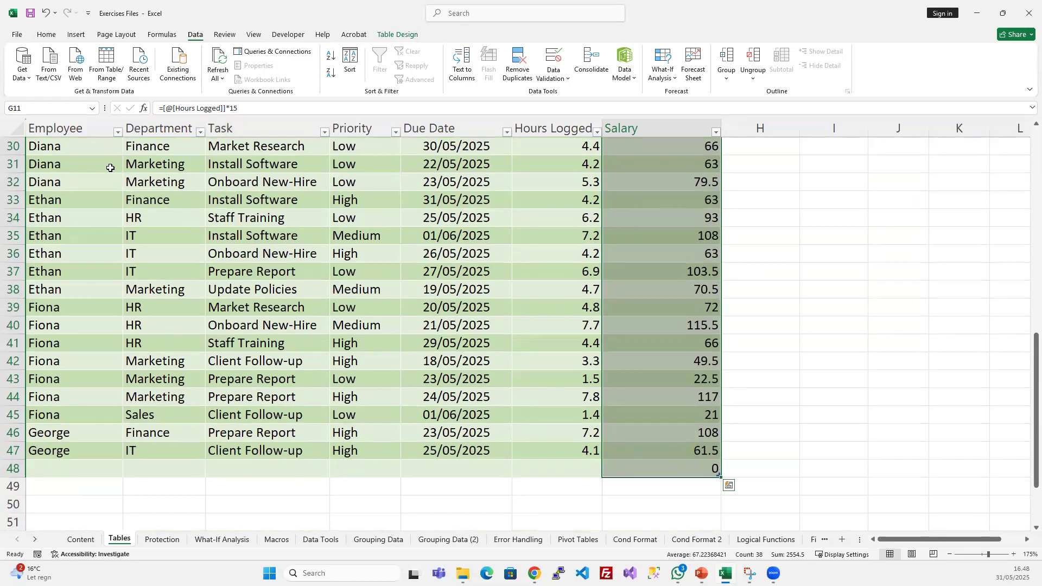
click(54, 35)
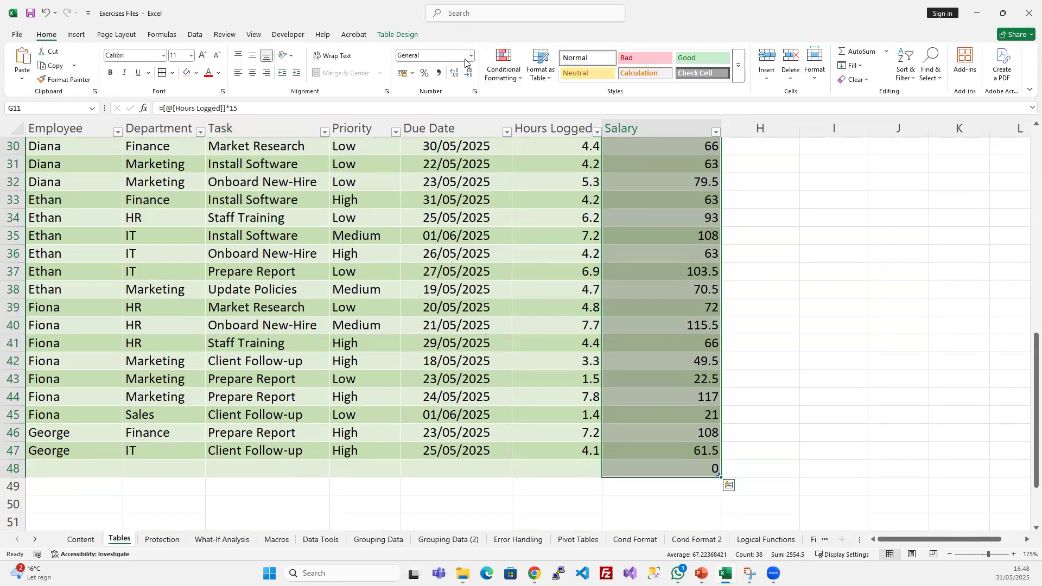
click(471, 55)
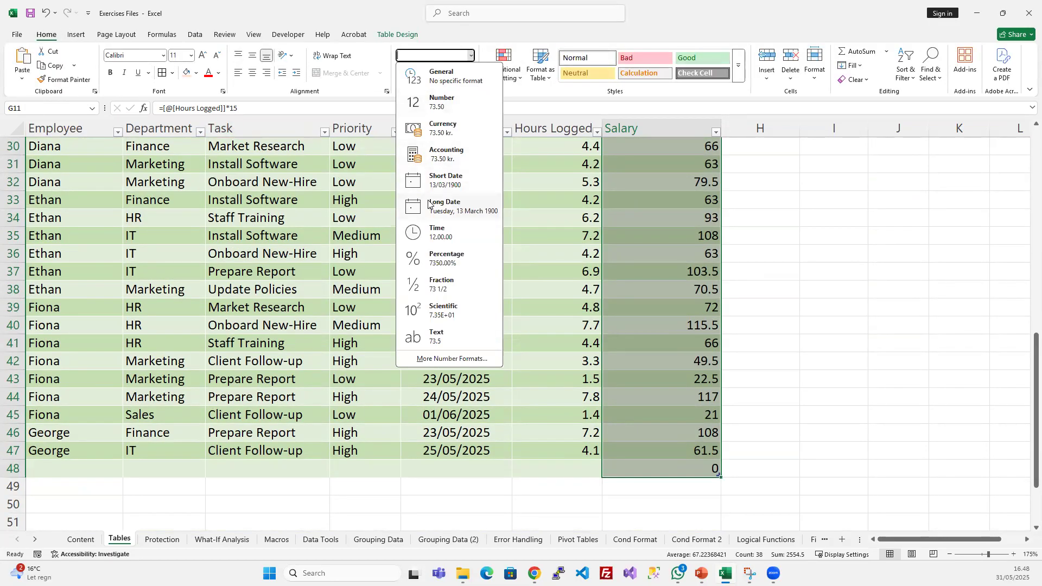
click(448, 157)
scroll(679, 354, up, 10)
scroll(679, 354, down, 6)
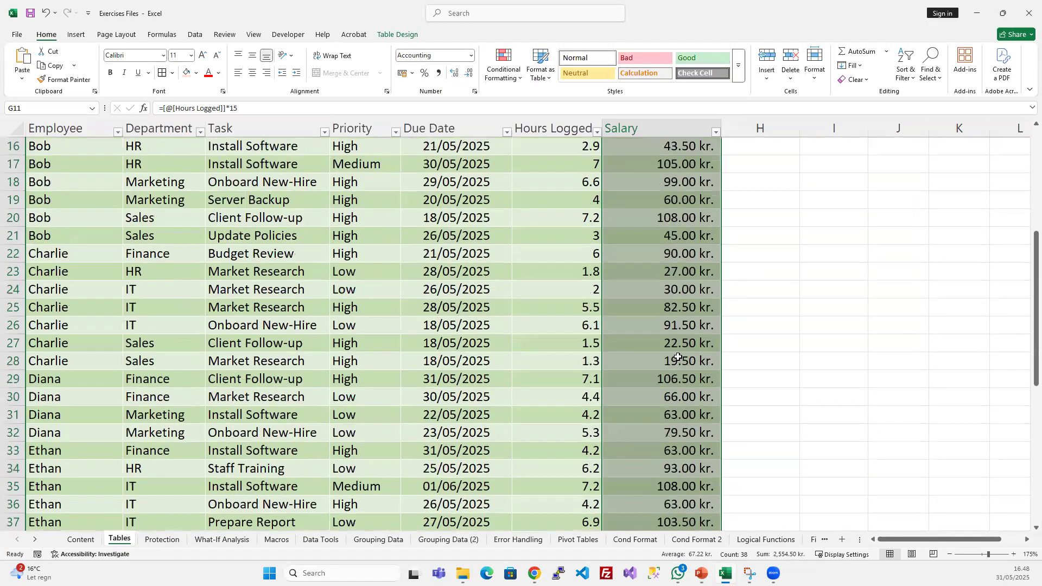
scroll(679, 354, down, 9)
scroll(679, 350, up, 15)
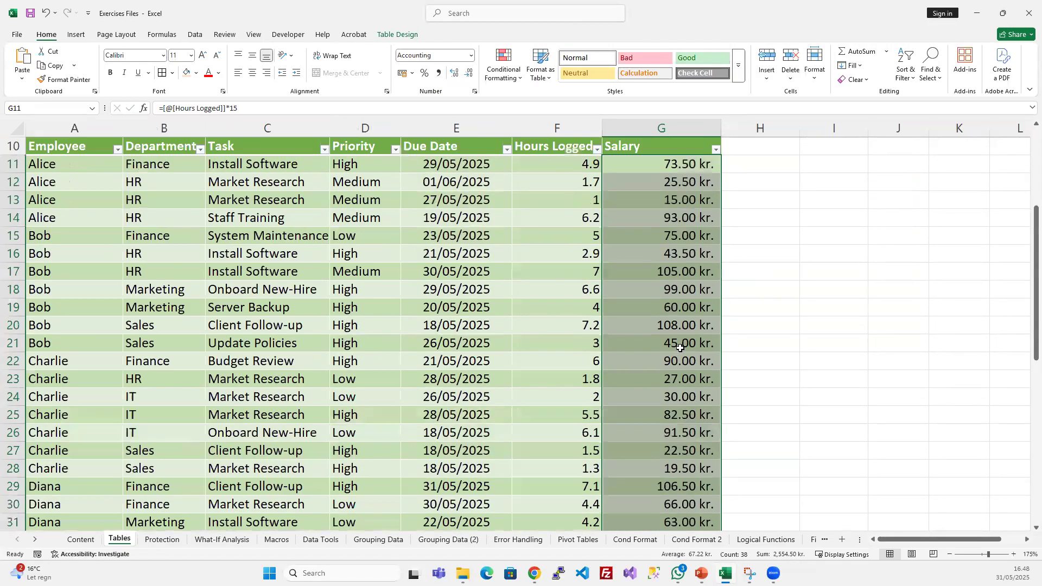
- Change the currency symbol of all Salary values to $ English (United States) in the Accounting format
click(688, 331)
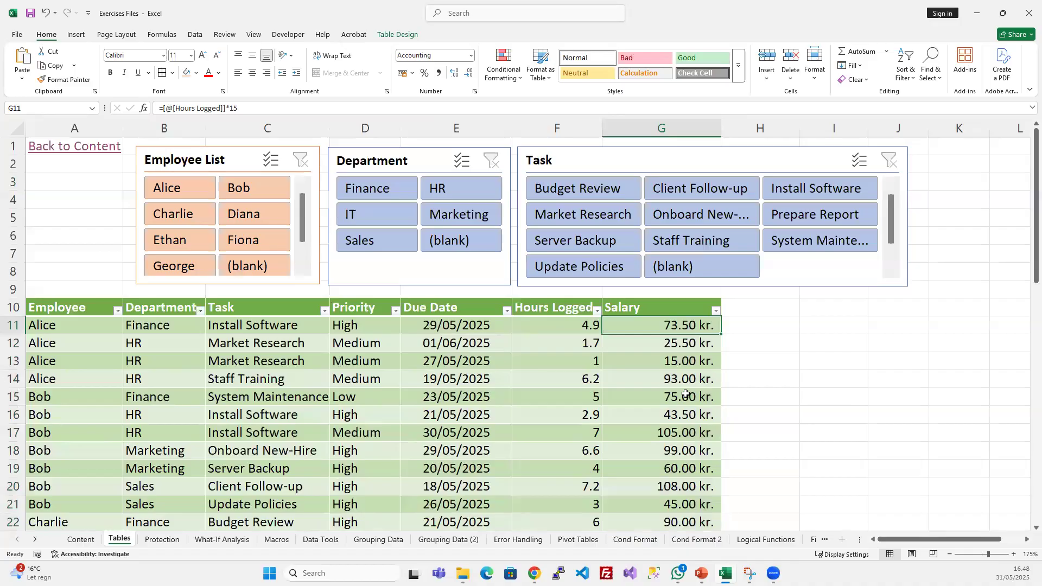
key(ctrl+shift+Down)
scroll(688, 373, down, 2)
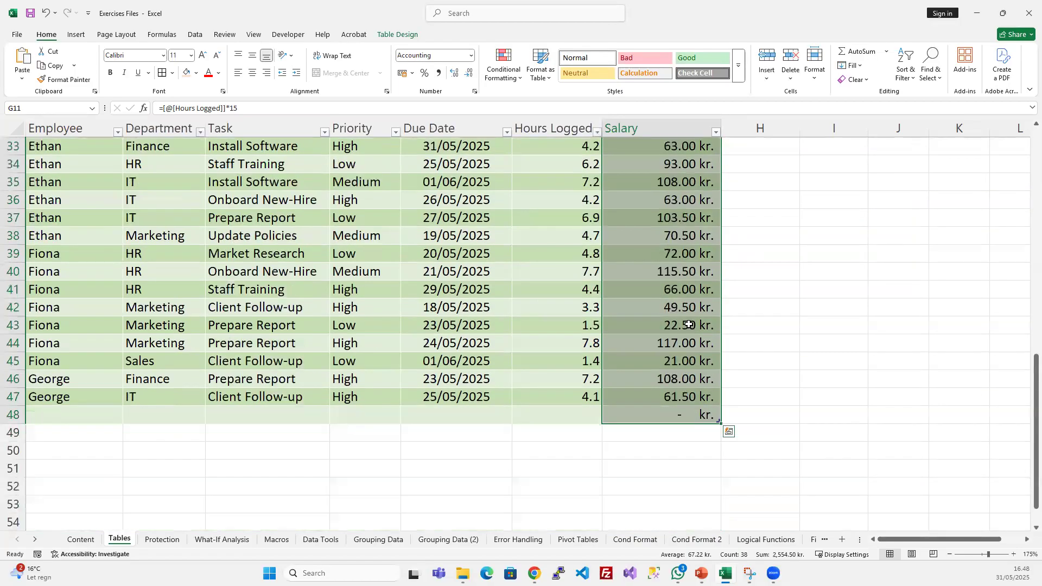
scroll(689, 325, up, 11)
right_click(654, 336)
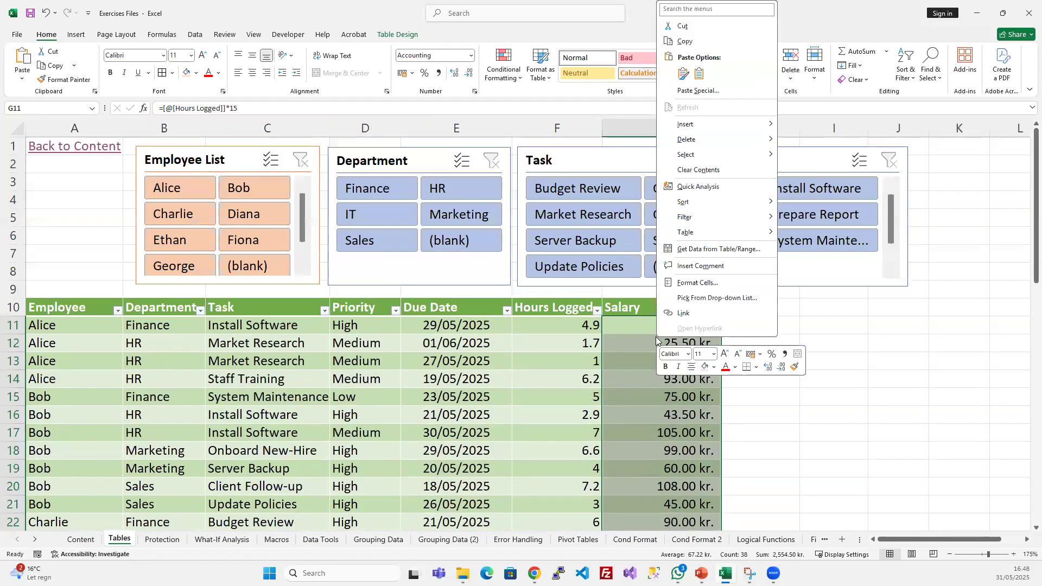
click(700, 283)
click(437, 109)
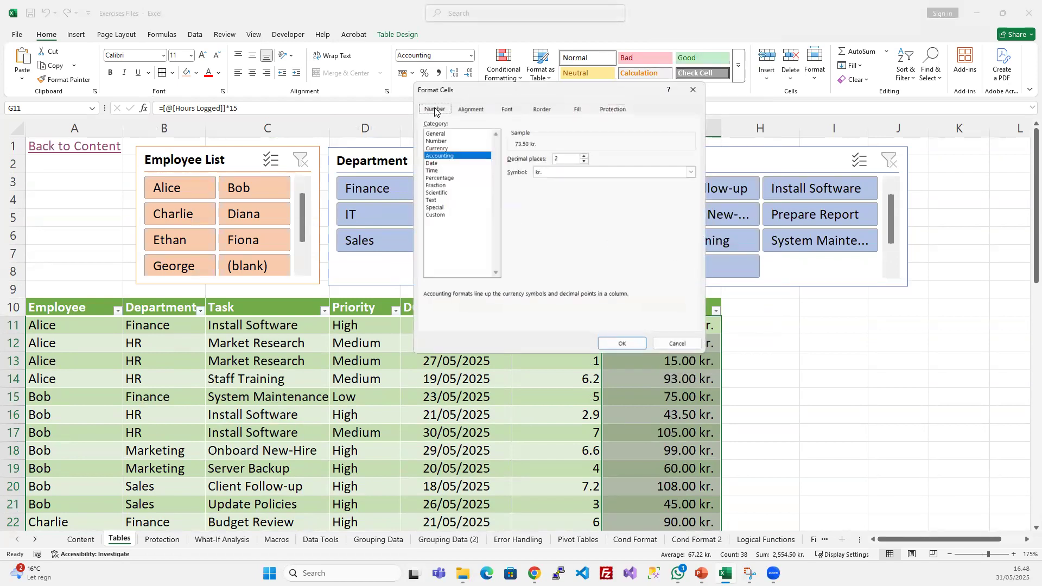
click(691, 172)
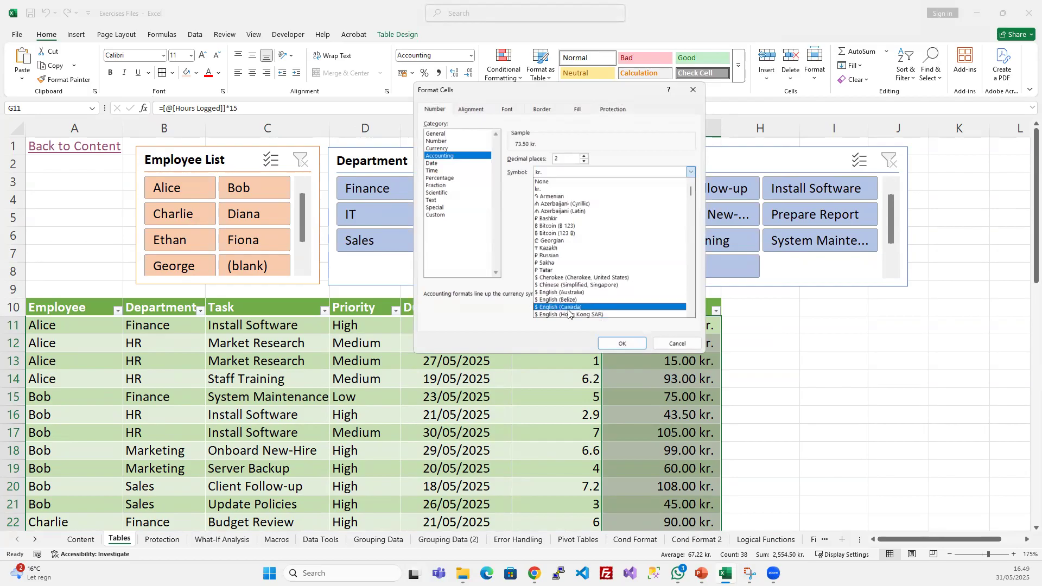
scroll(592, 293, down, 2)
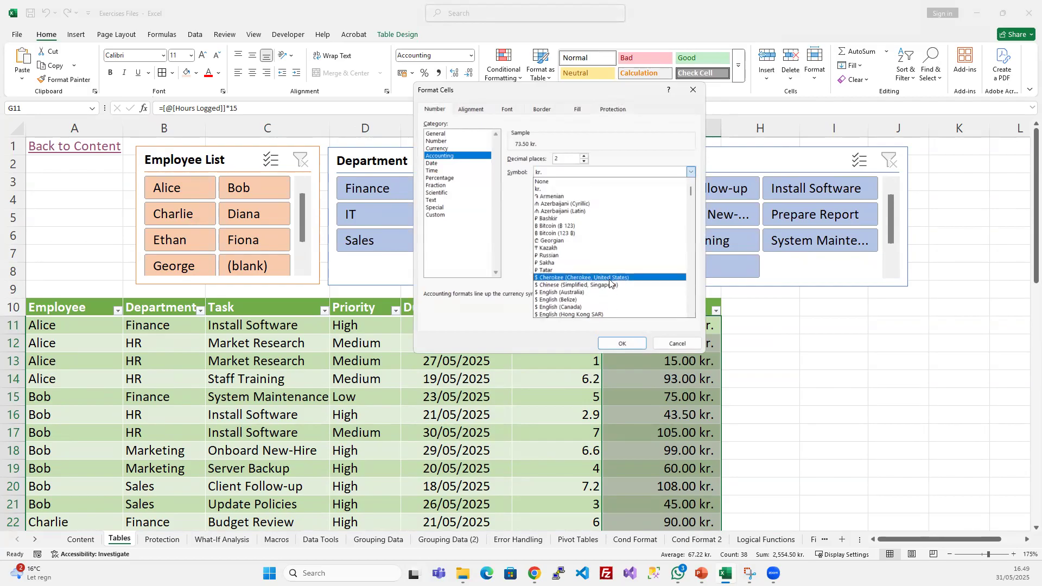
scroll(609, 284, down, 3)
click(608, 263)
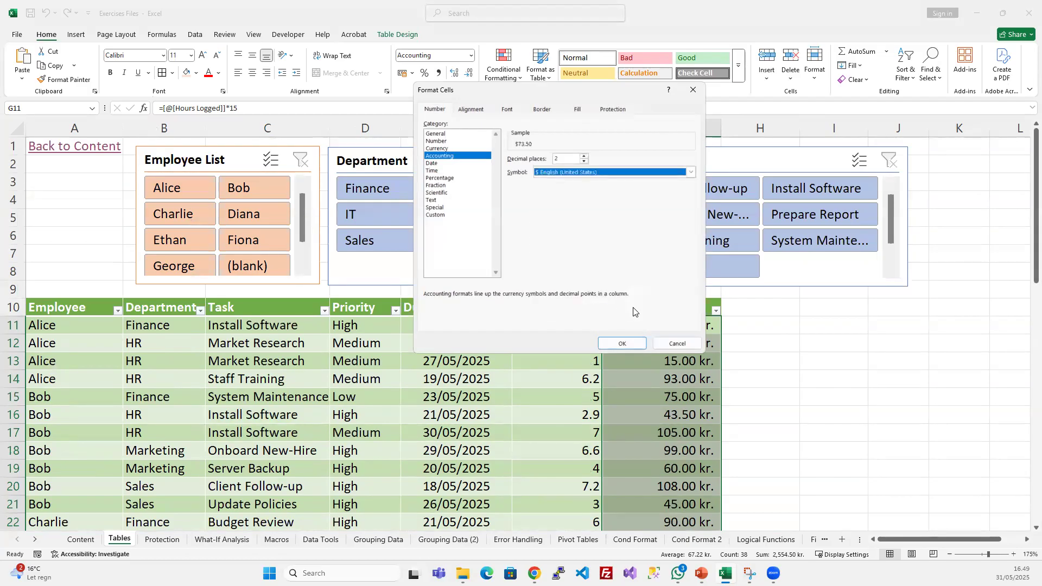
click(622, 343)
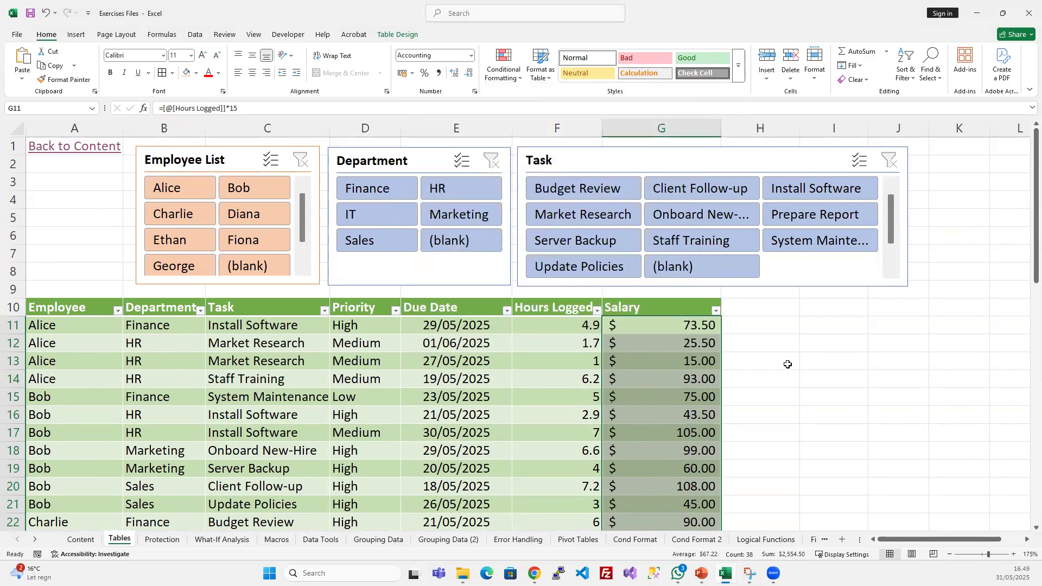
- Inspect the structured reference in the formula of Salary cell G14 without changing it
click(679, 372)
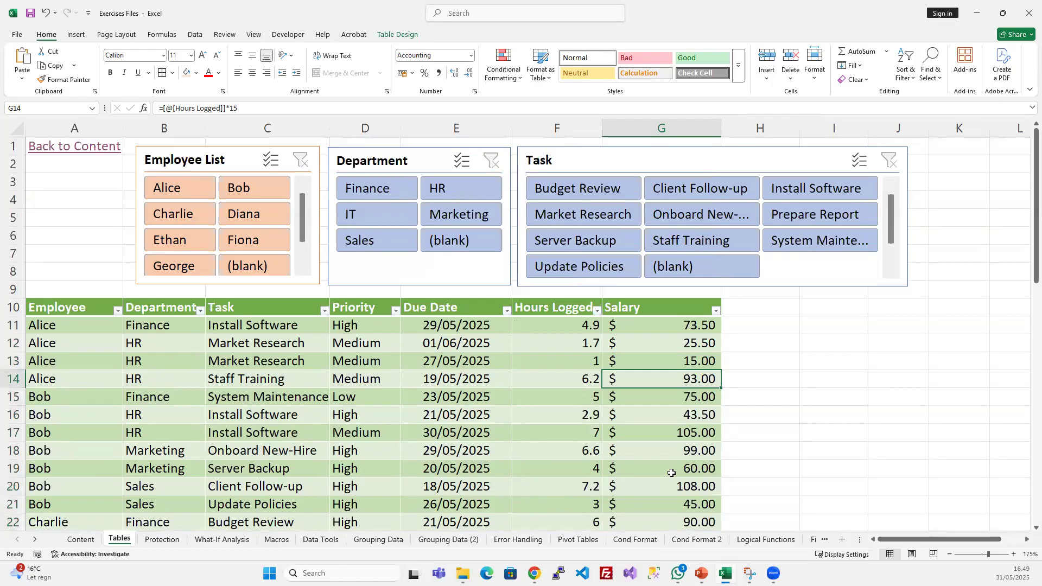
click(226, 108)
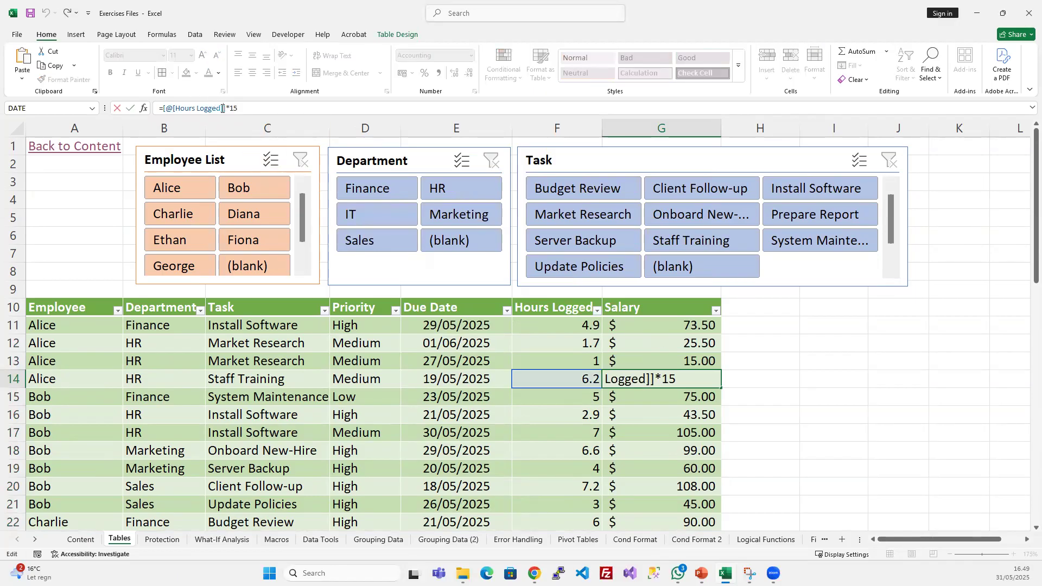
click(652, 383)
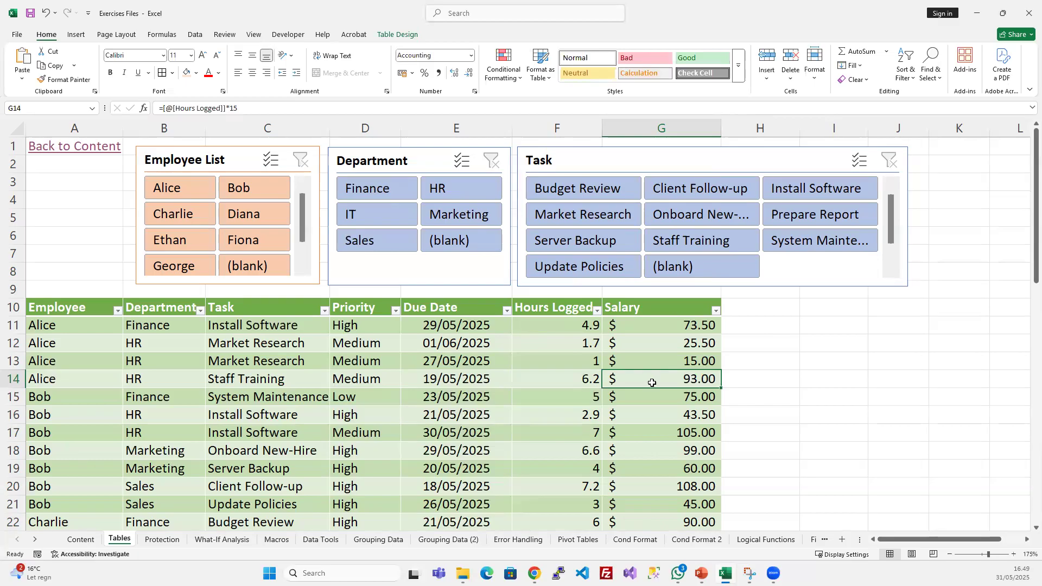
- Insert a new table column immediately before the Hours Logged column
click(666, 331)
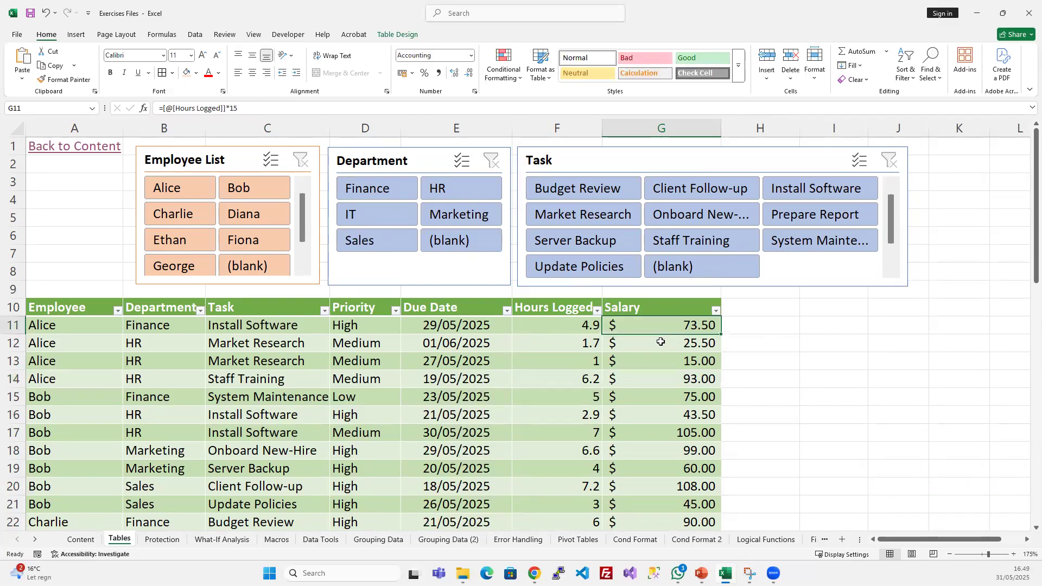
right_click(555, 300)
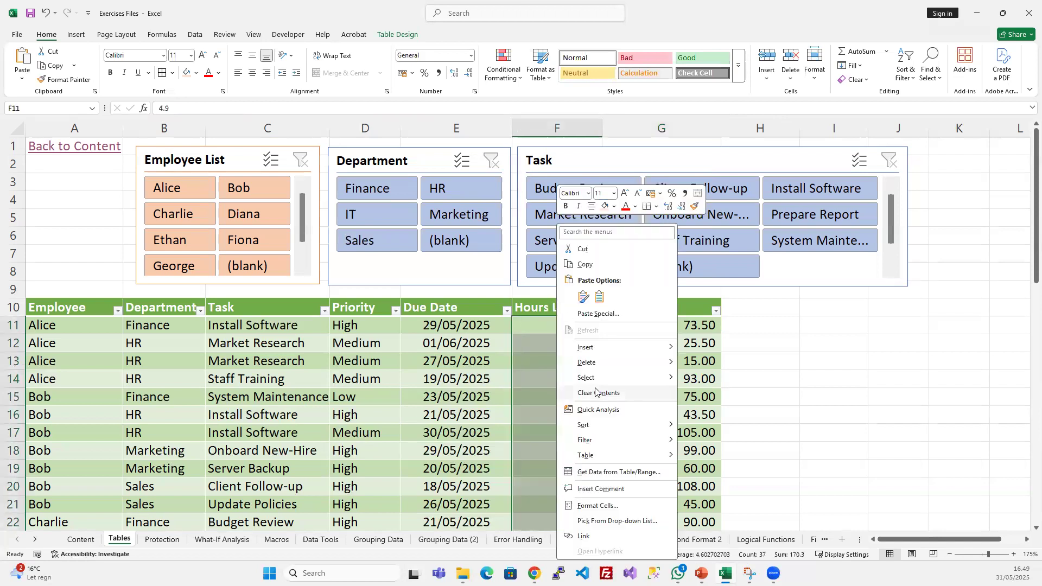
mouse_move(623, 352)
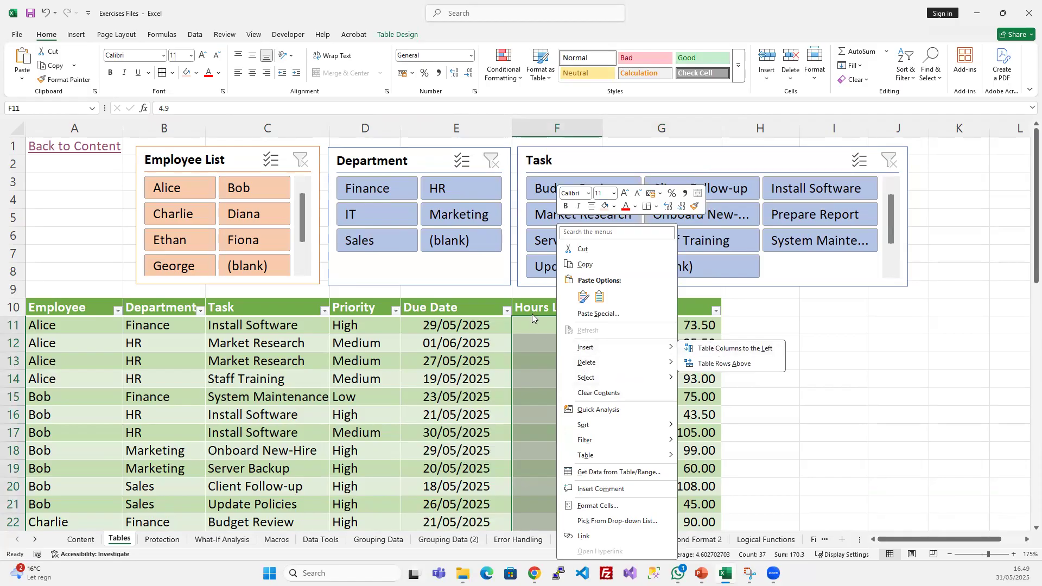
key(Escape)
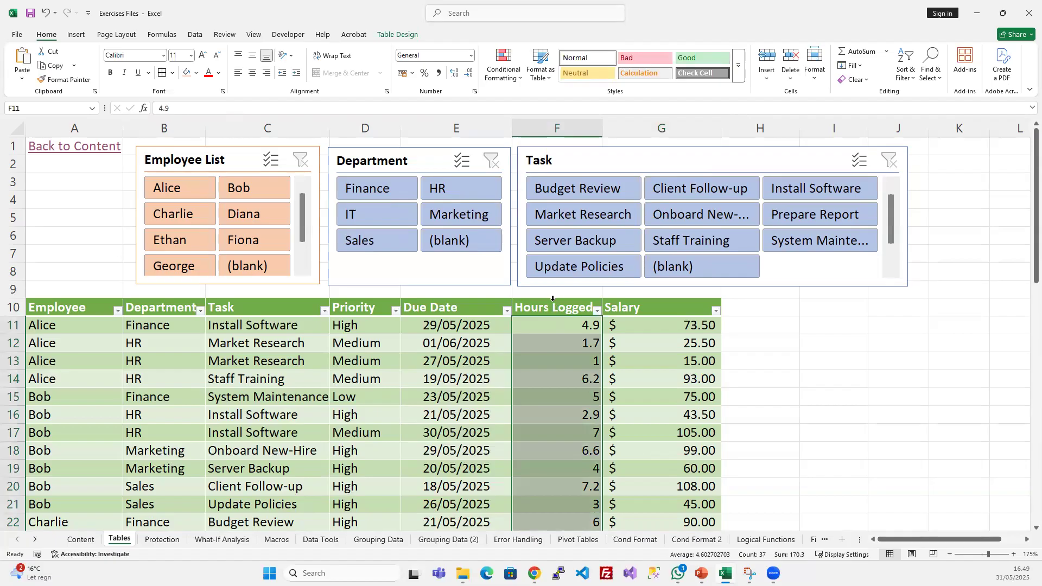
right_click(553, 298)
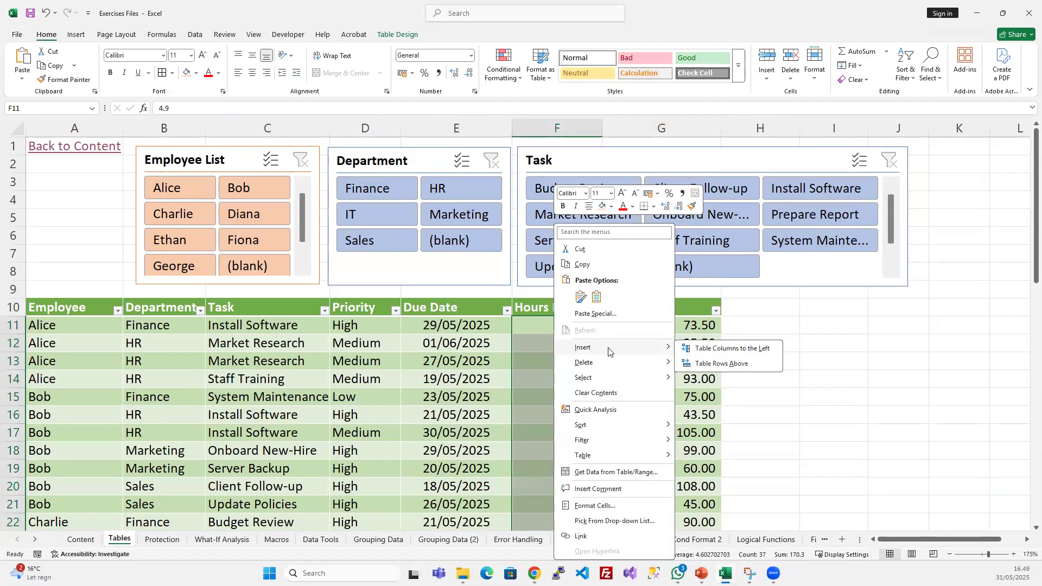
click(734, 350)
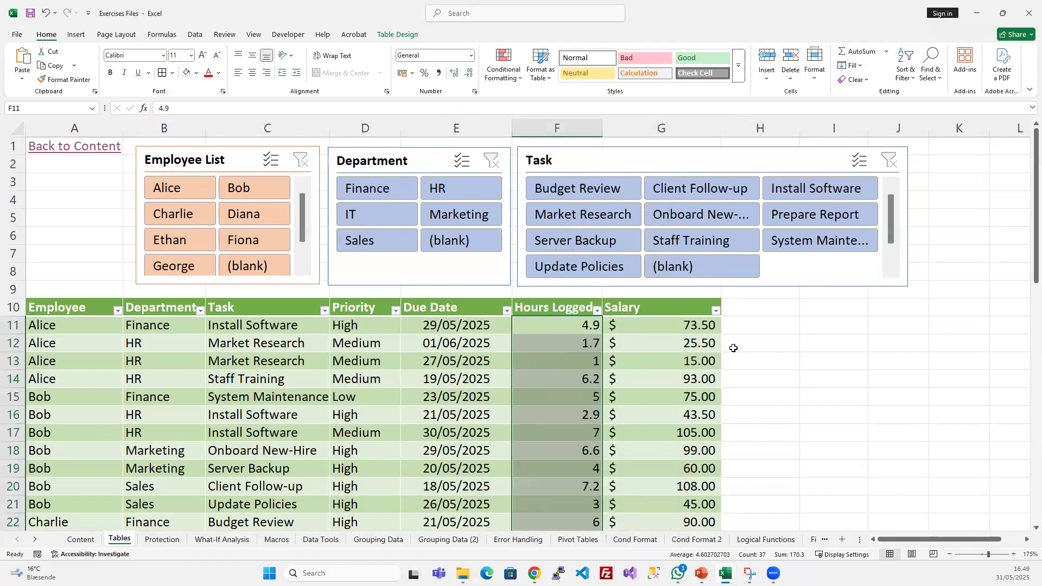
- Rename the new column's header in F10 to Start Date
click(566, 378)
click(557, 314)
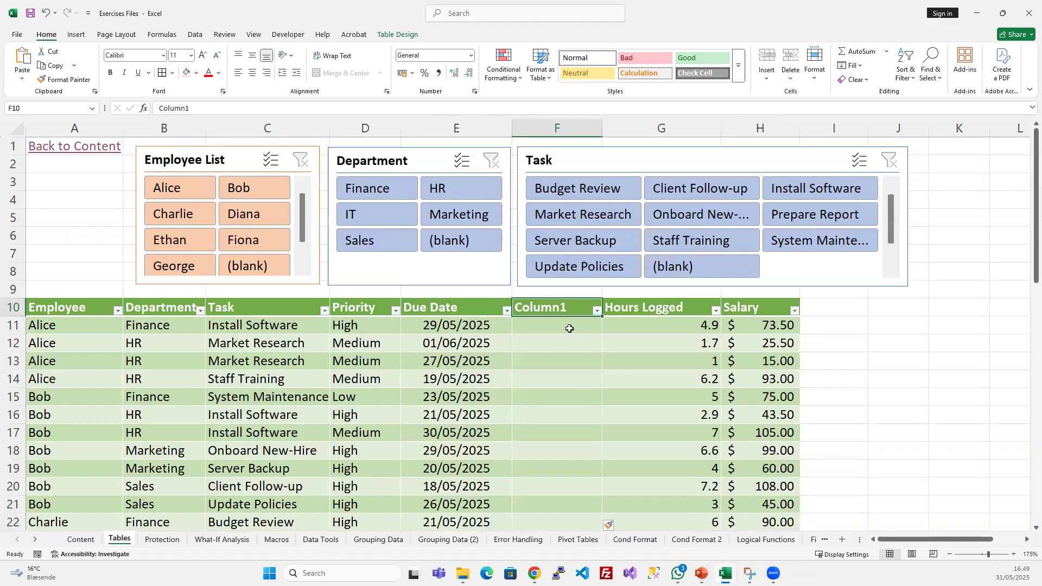
text(S)
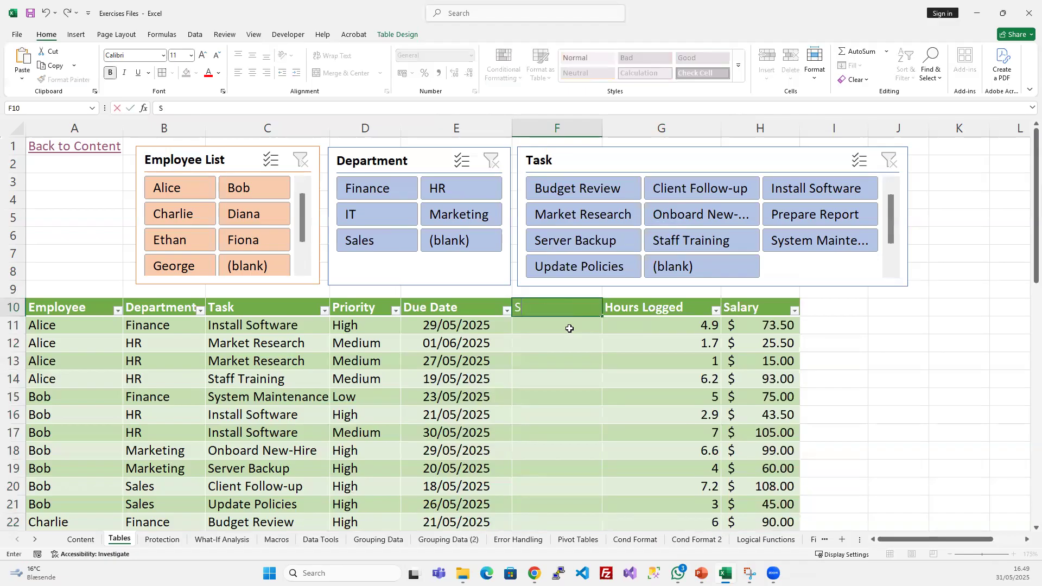
text(tart Date)
key(Return)
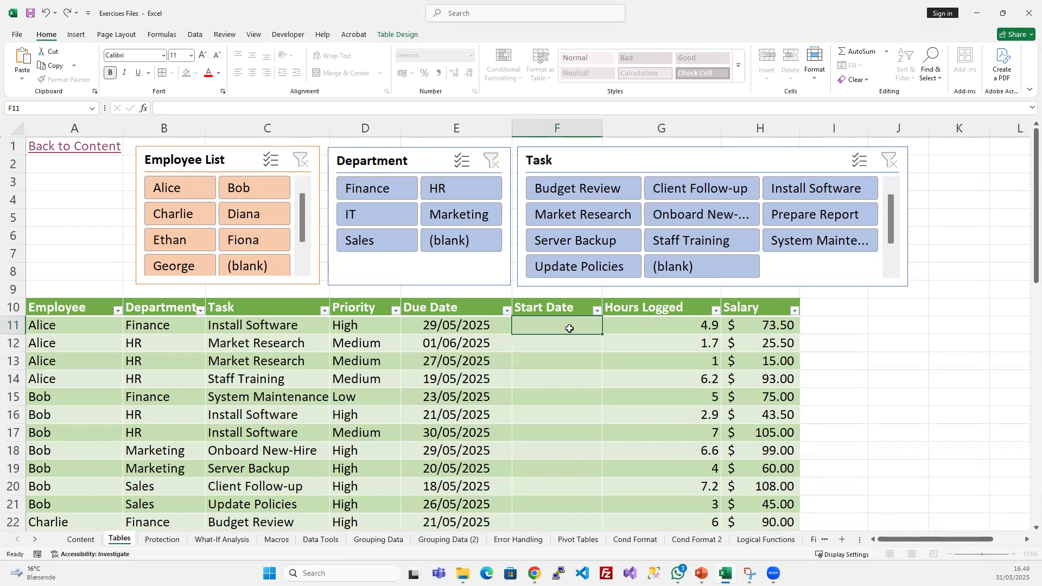
- Insert another column before Hours Logged and name its header in G10 Date Diff
right_click(660, 129)
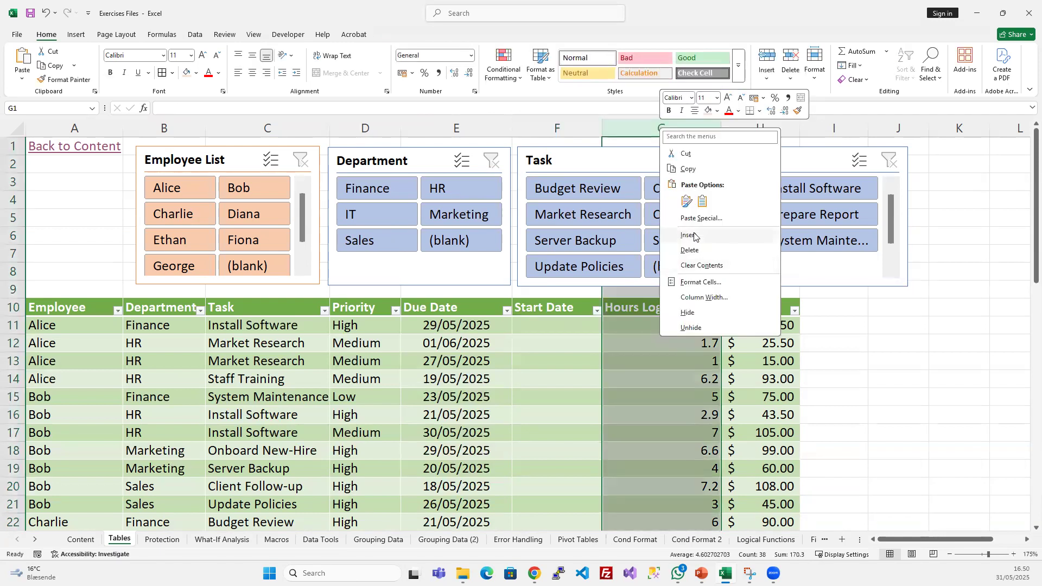
click(695, 240)
click(666, 341)
click(659, 307)
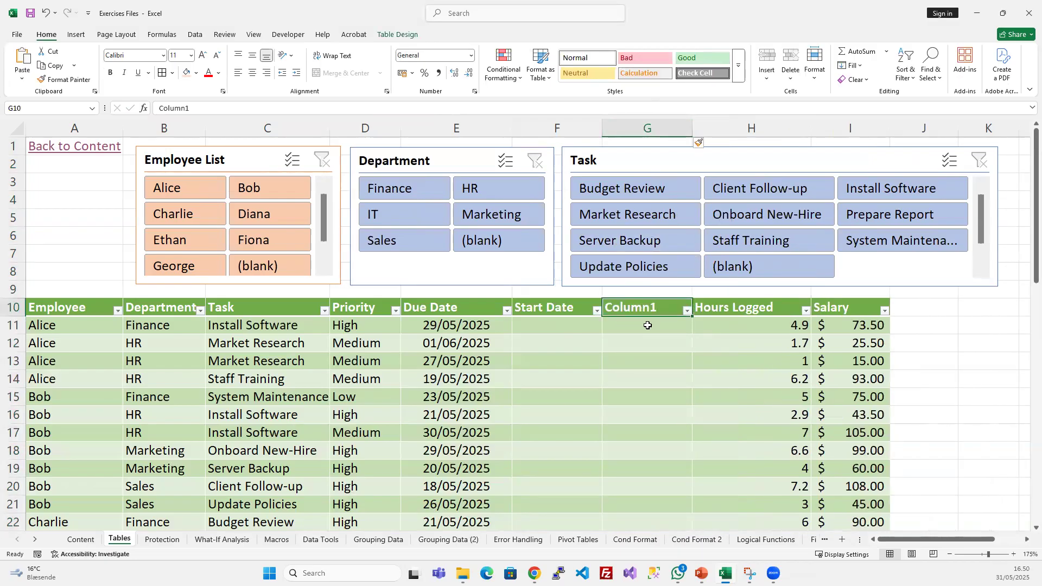
text(Da)
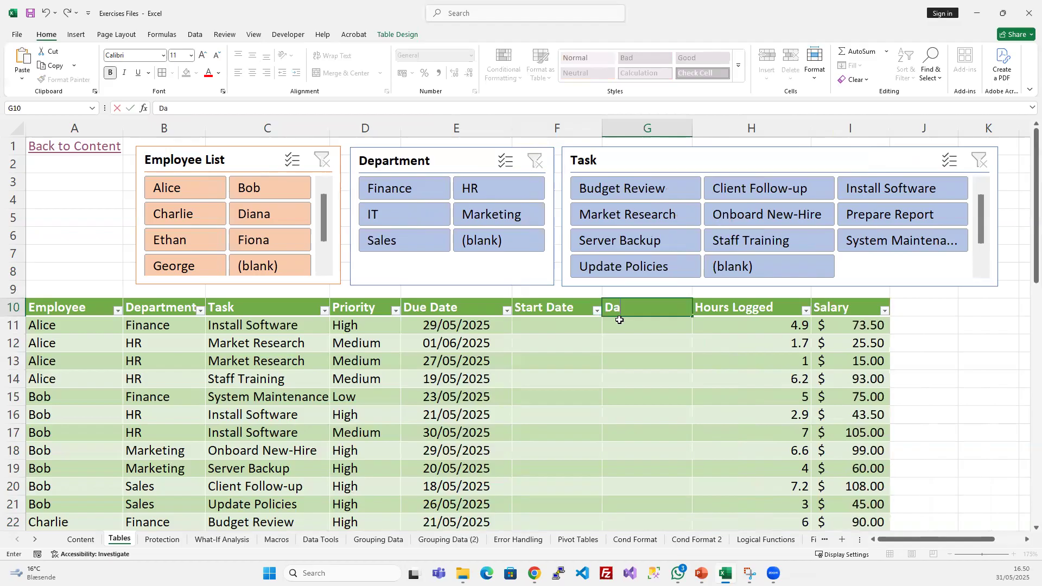
text(te Diff)
key(Return)
- Enter the date 01-01-2025 in the first Start Date cell, F11
click(476, 329)
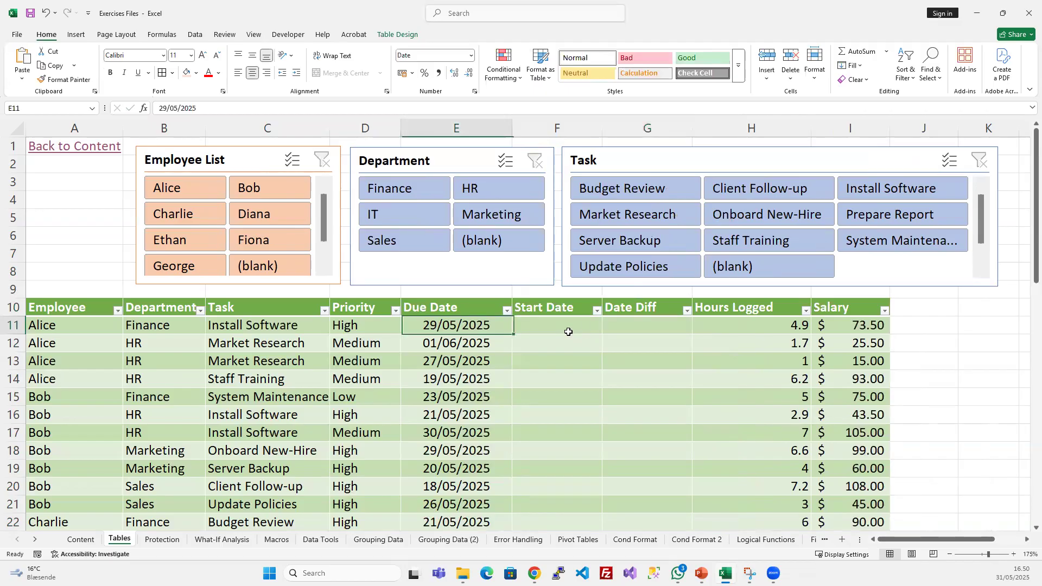
click(575, 331)
scroll(574, 329, down, 3)
scroll(575, 332, up, 3)
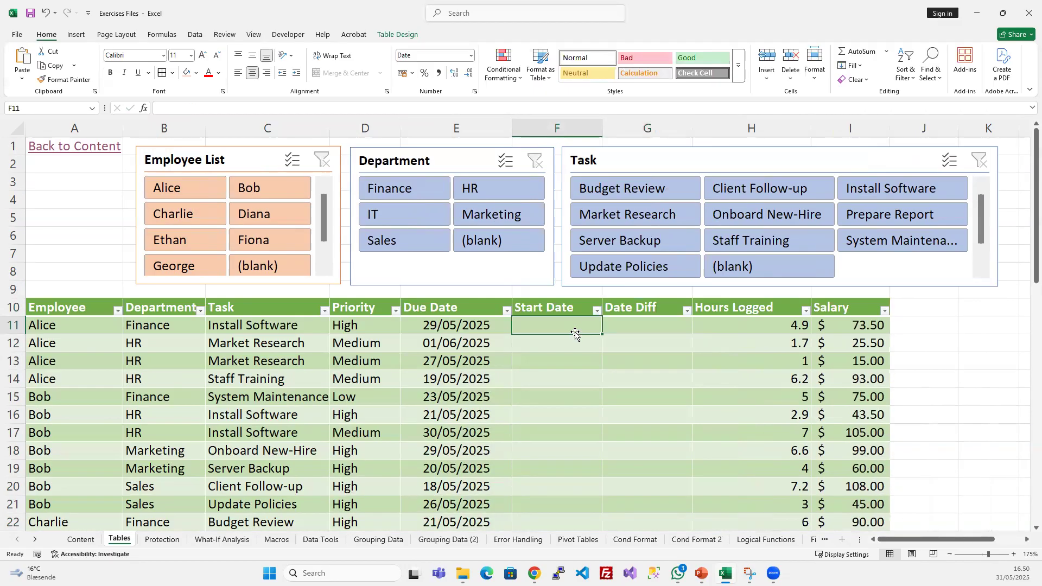
text(01-02-)
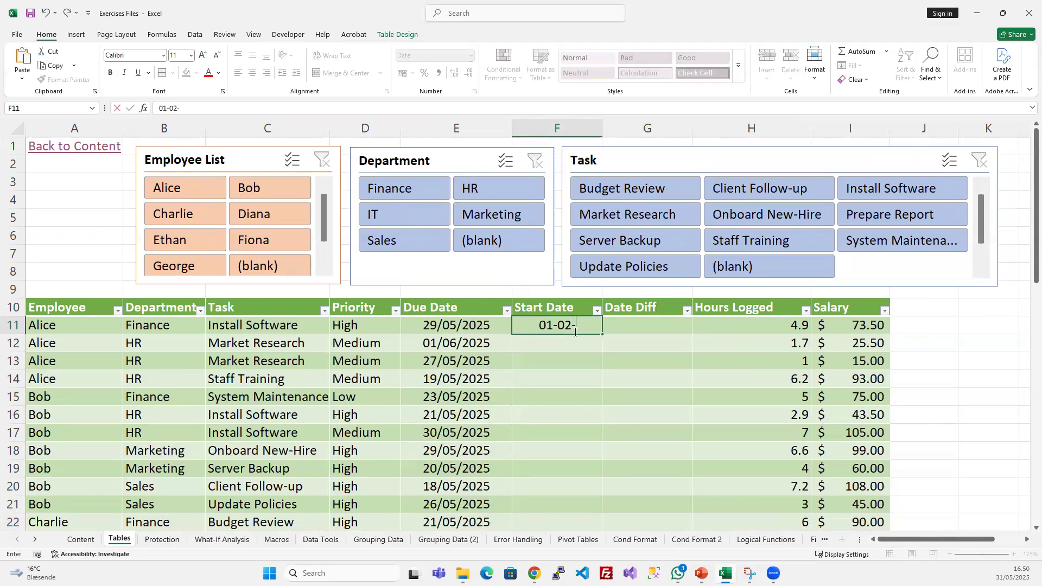
key(BackSpace)
text(1-)
text(2025)
key(Return)
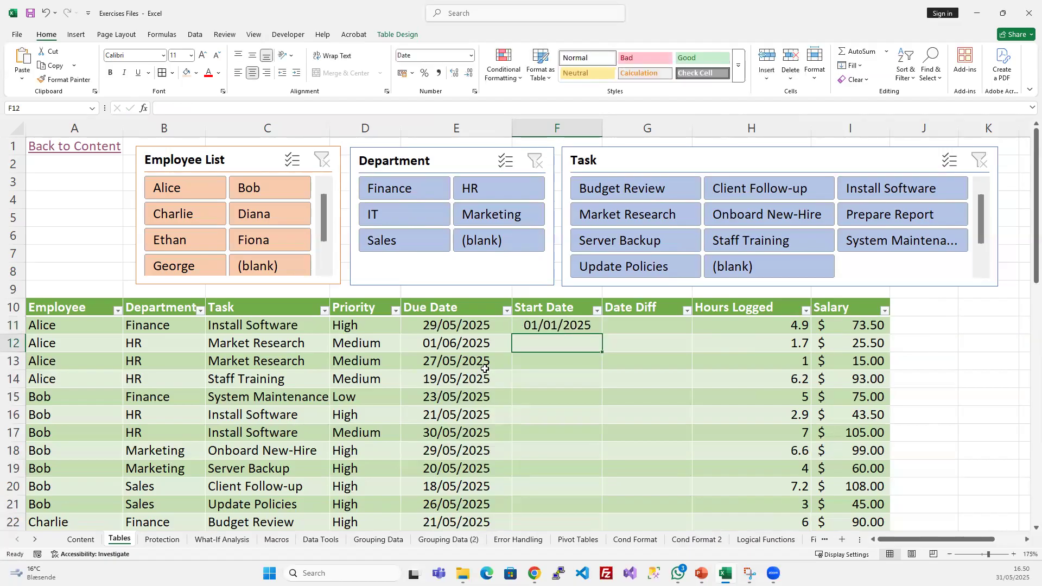
- Fill the F11 date down the Start Date column to the last employee row, F47
click(485, 368)
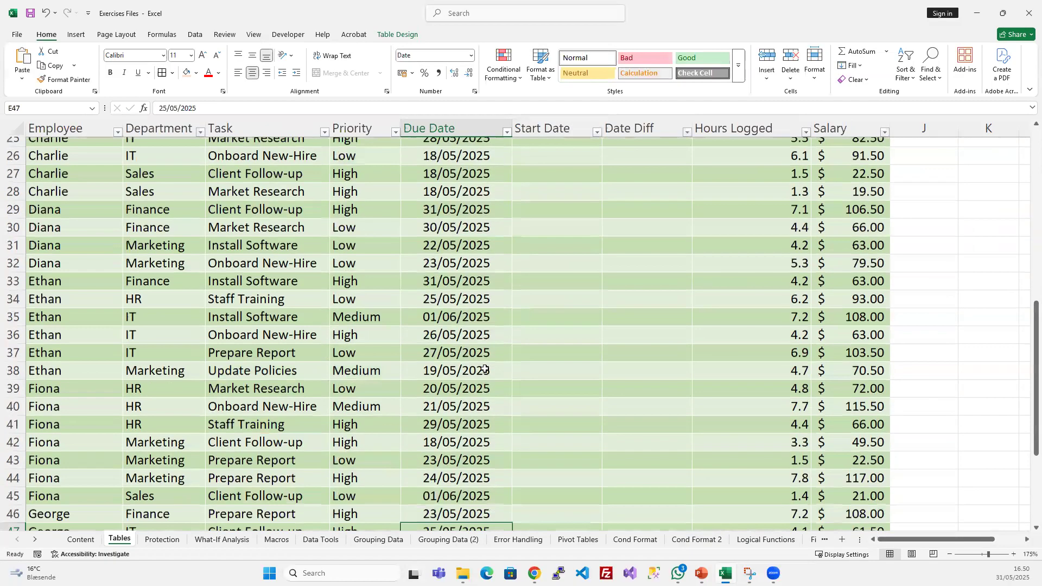
key(Right)
scroll(484, 374, down, 2)
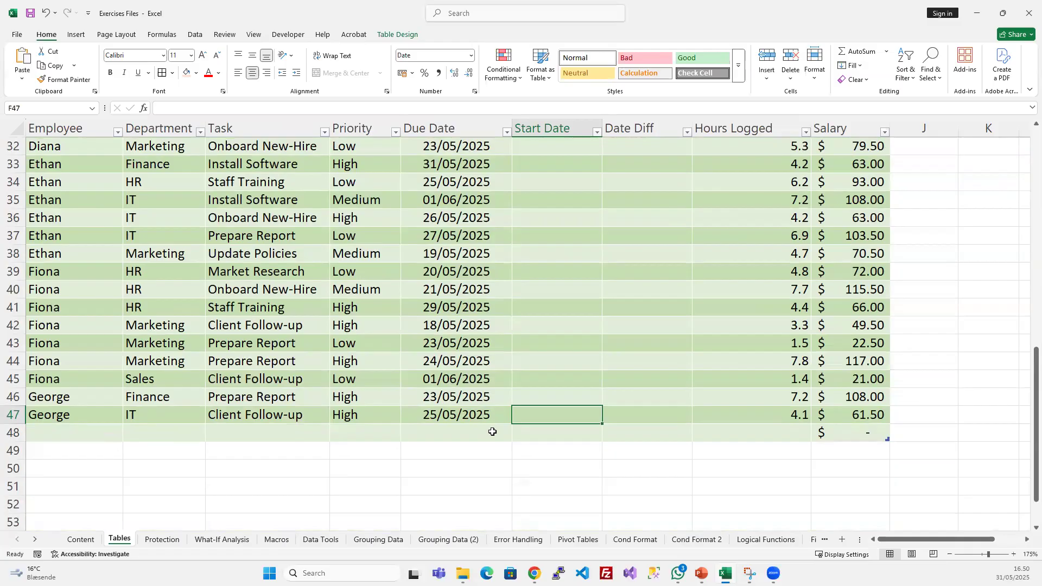
key(ctrl+shift+Up)
scroll(573, 313, up, 3)
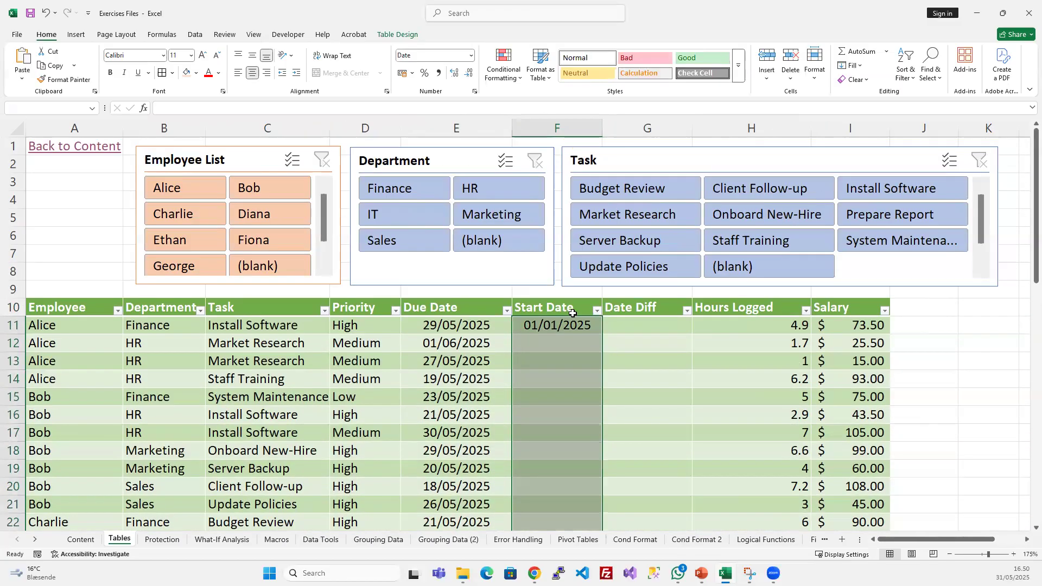
scroll(581, 305, down, 3)
scroll(588, 299, up, 1)
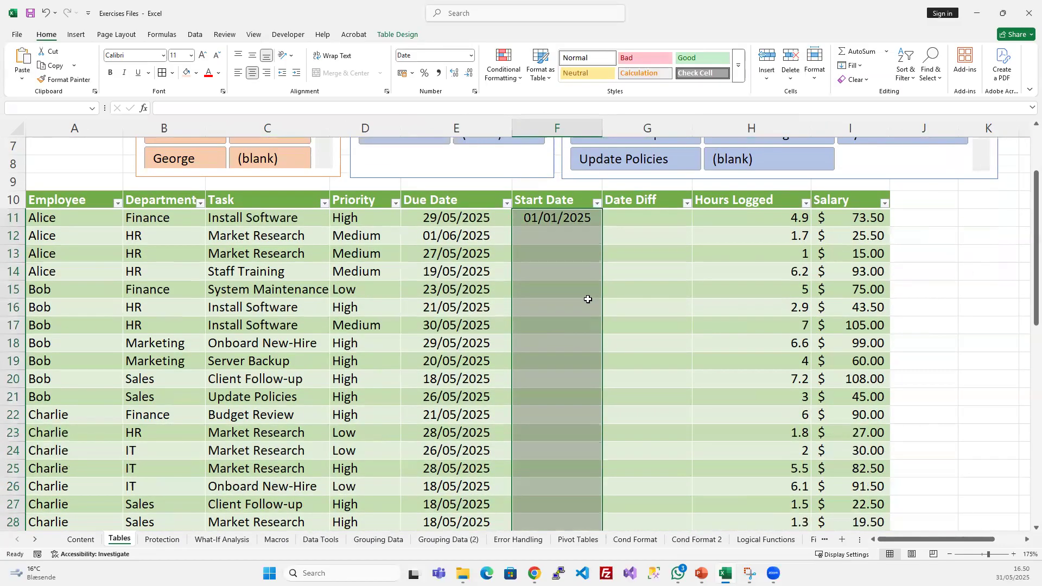
key(ctrl+d)
scroll(587, 298, down, 9)
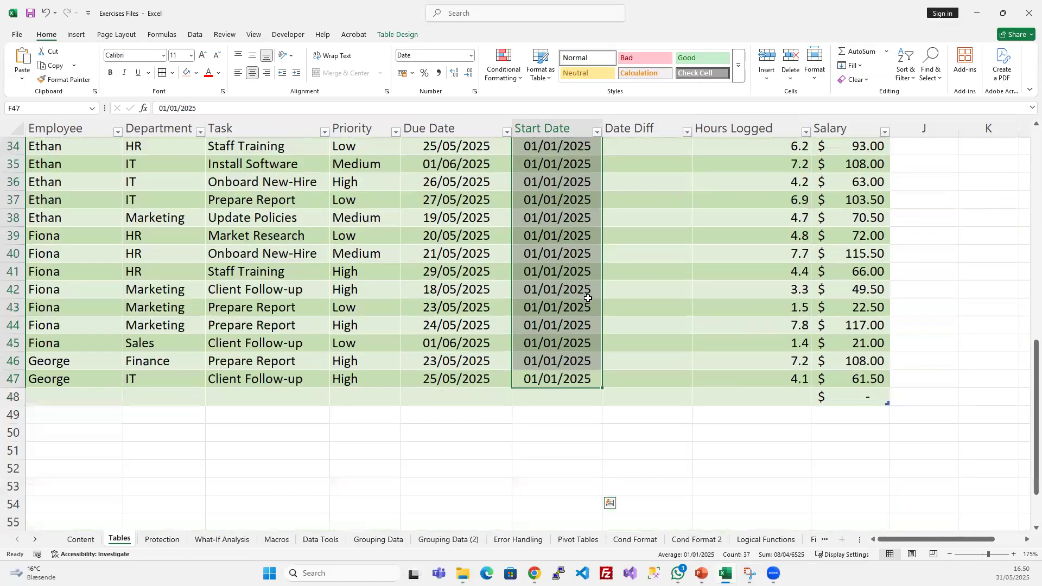
scroll(588, 298, up, 7)
scroll(587, 298, up, 4)
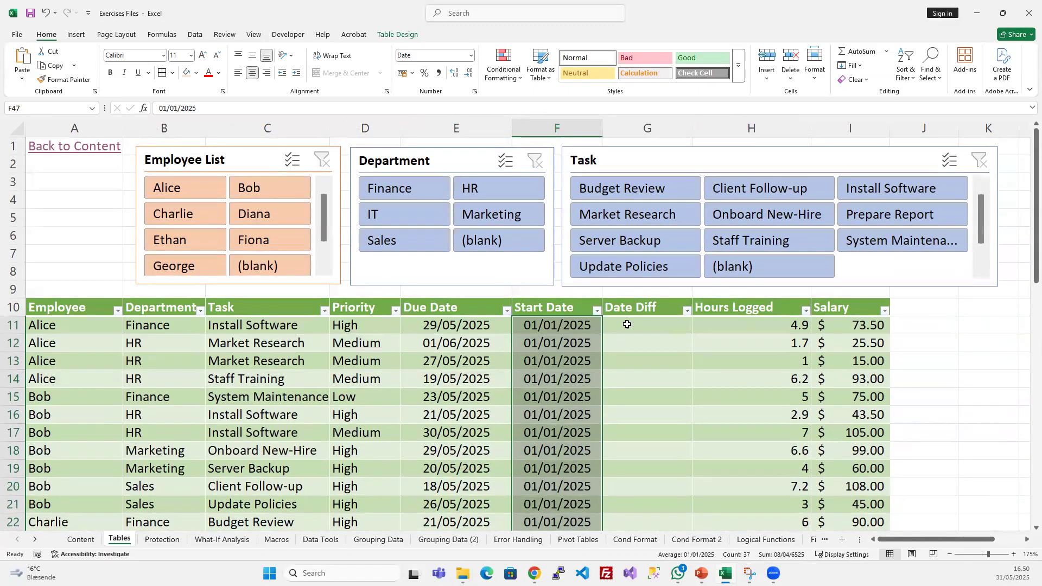
- Enter the structured formula =[@[Start Date]]-[@[Due Date]] in the first Date Diff cell, G11
click(630, 324)
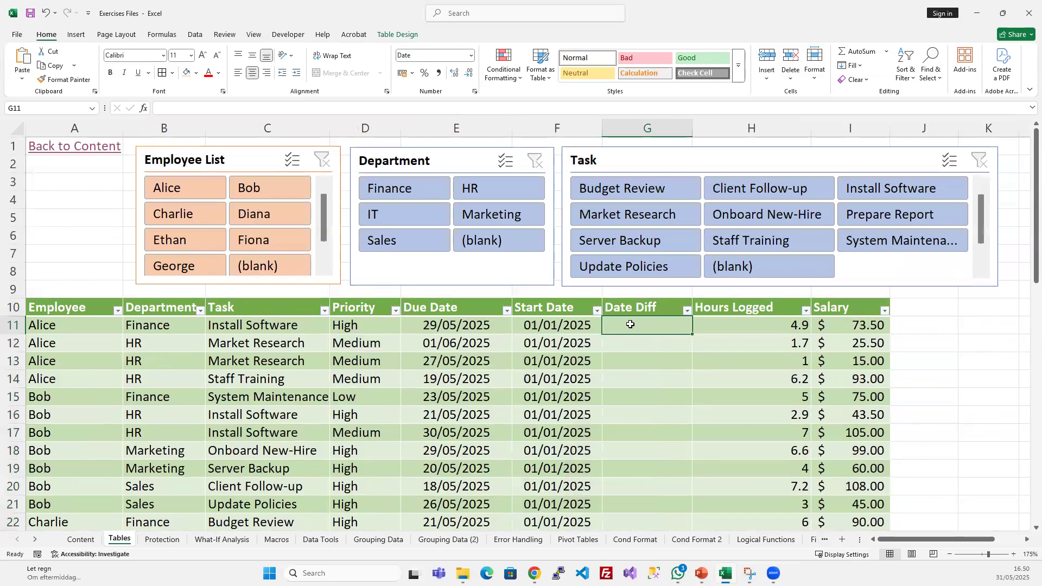
text(=)
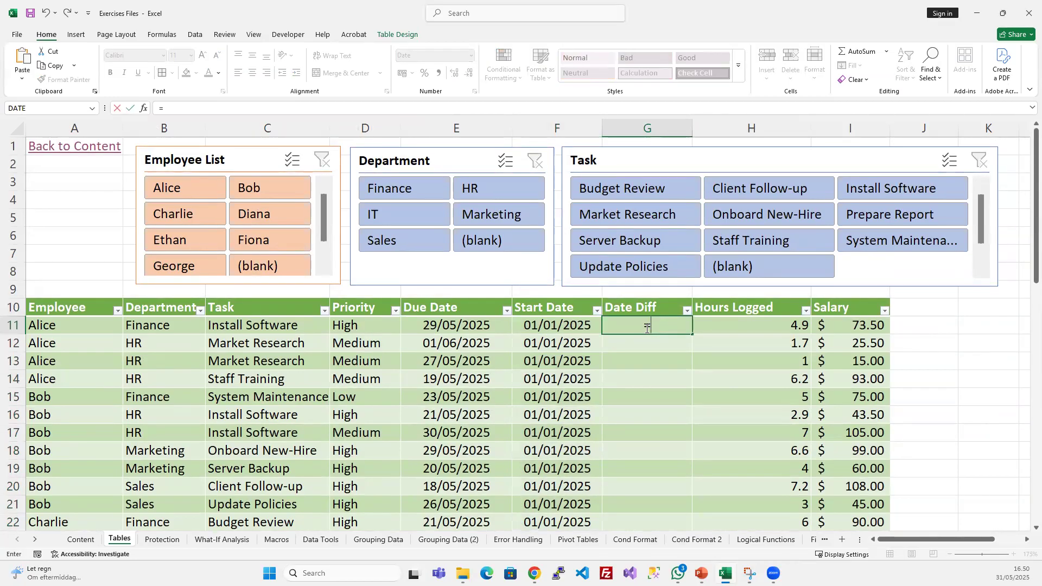
click(566, 334)
text(-)
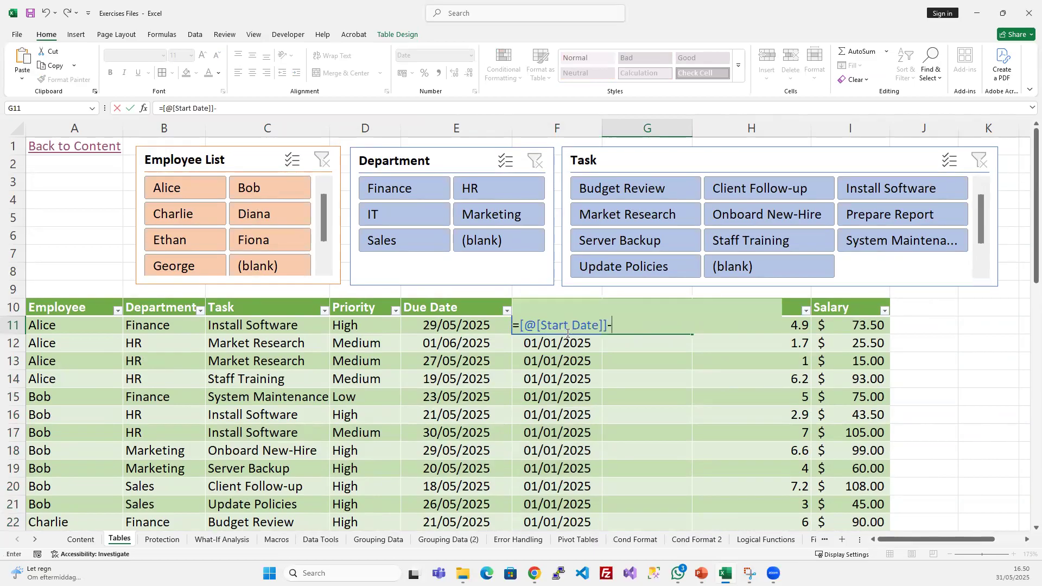
click(444, 328)
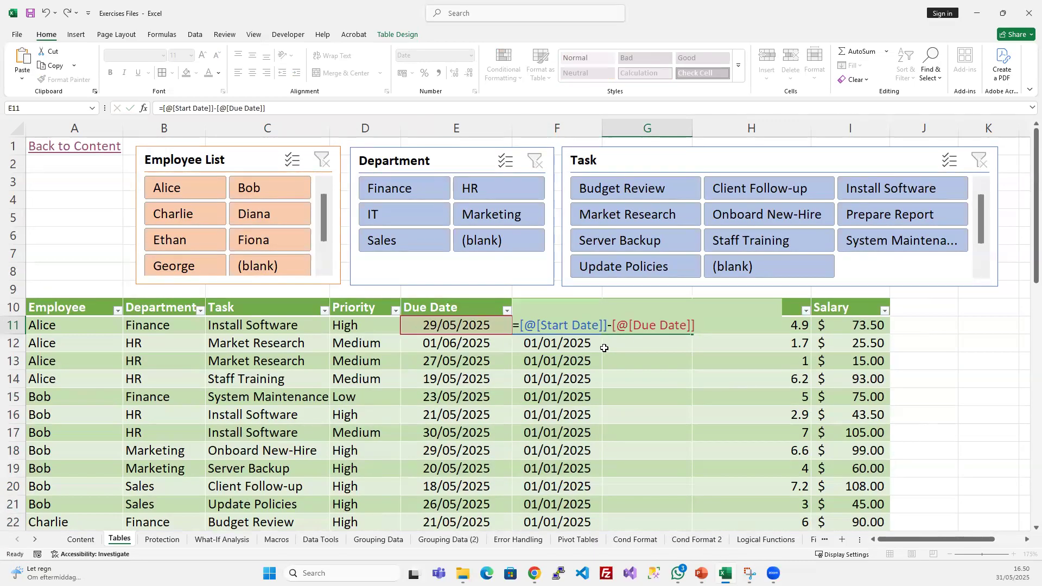
key(Return)
- Widen the Date Diff column and copy the formatting of Start Date cell F11 onto its values
drag(692, 128, 730, 129)
click(666, 129)
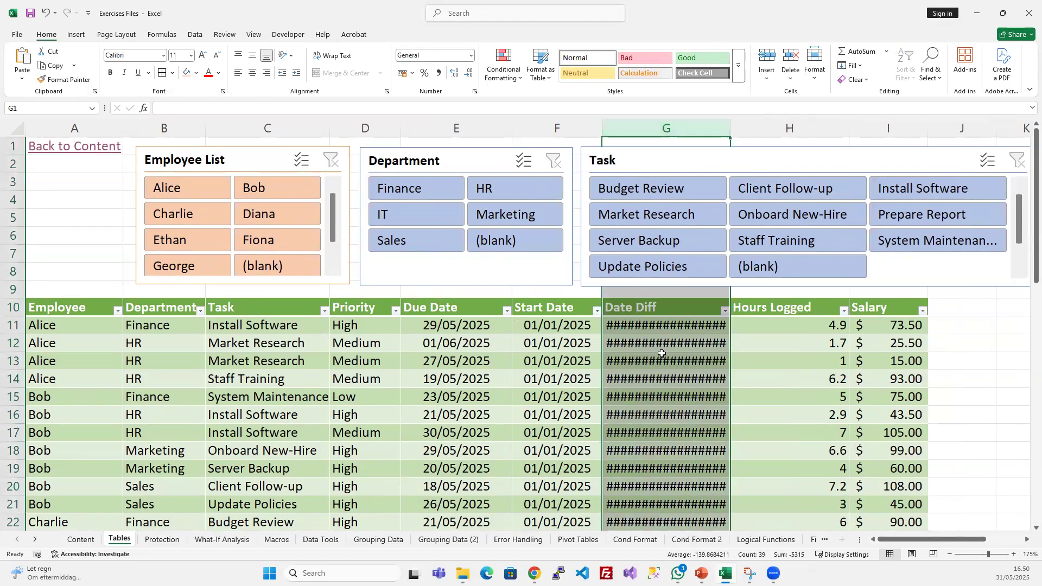
click(595, 322)
click(66, 79)
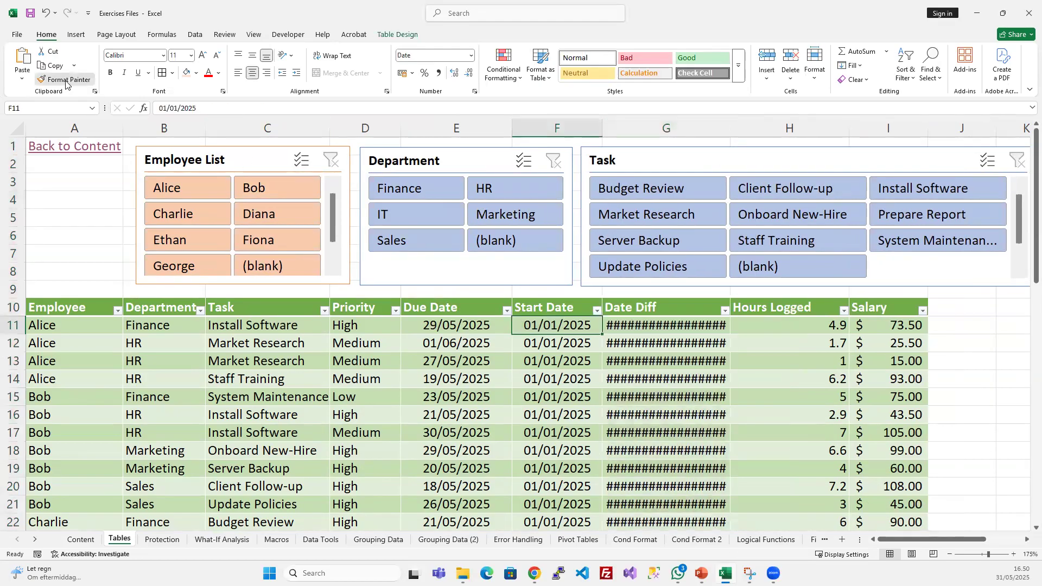
mouse_move(648, 332)
mouse_down()
mouse_move(651, 524)
mouse_move(651, 503)
mouse_up()
scroll(652, 380, up, 9)
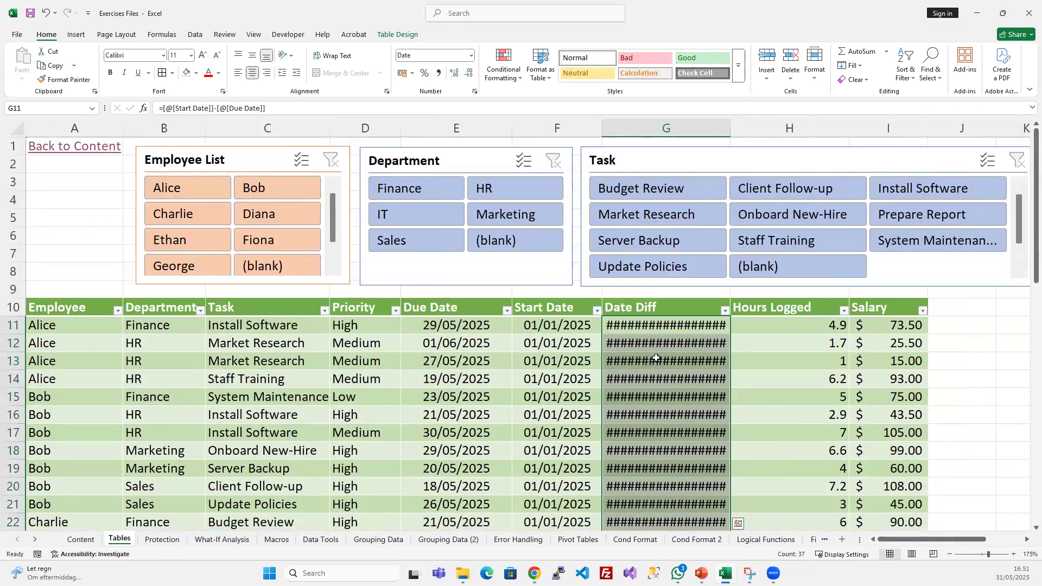
- Apply the Number format to the Date Diff values and review them down the table
click(470, 56)
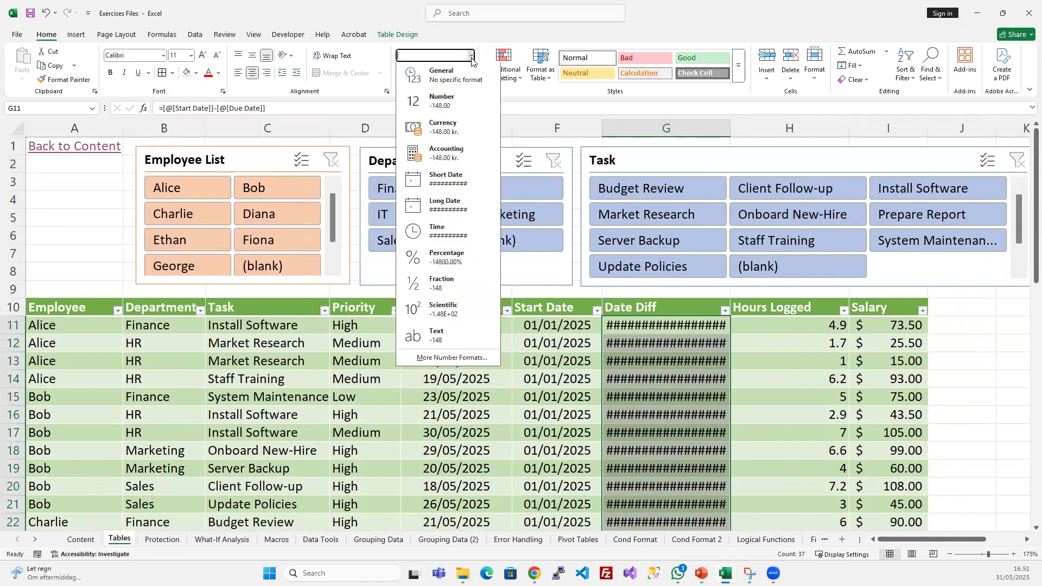
click(456, 98)
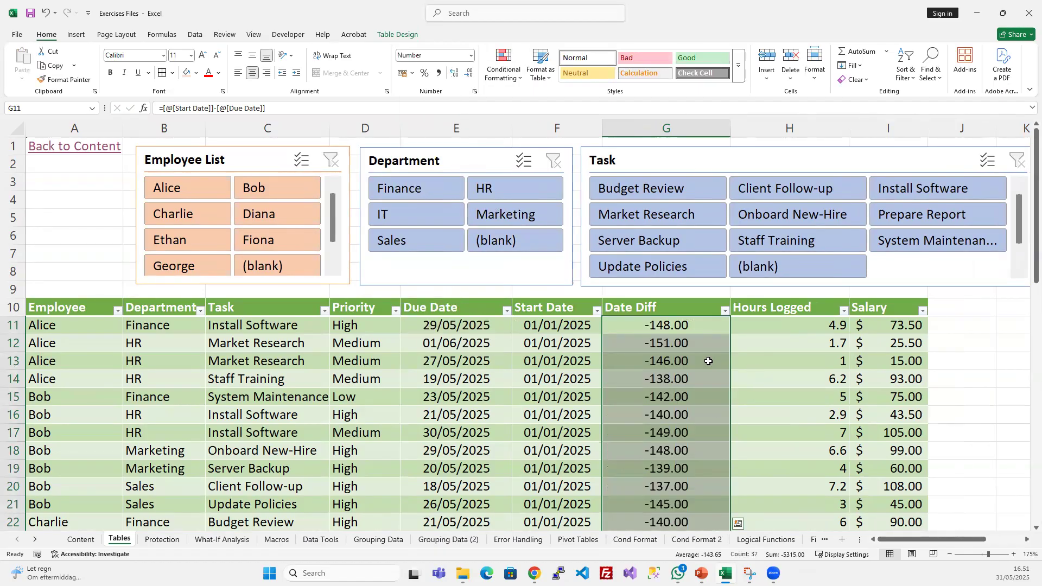
scroll(702, 359, down, 3)
scroll(702, 359, down, 2)
scroll(702, 359, up, 4)
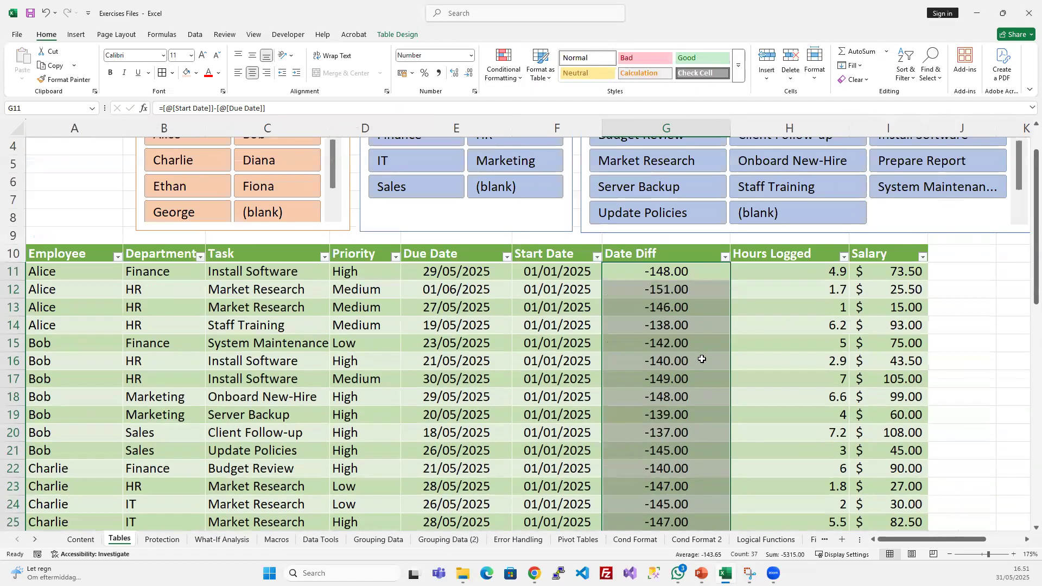
- Reverse the subtraction in the G11 Date Diff formula to =[@[Due Date]]-[@[Start Date]]
click(565, 276)
click(674, 271)
click(205, 108)
drag(273, 106, 216, 108)
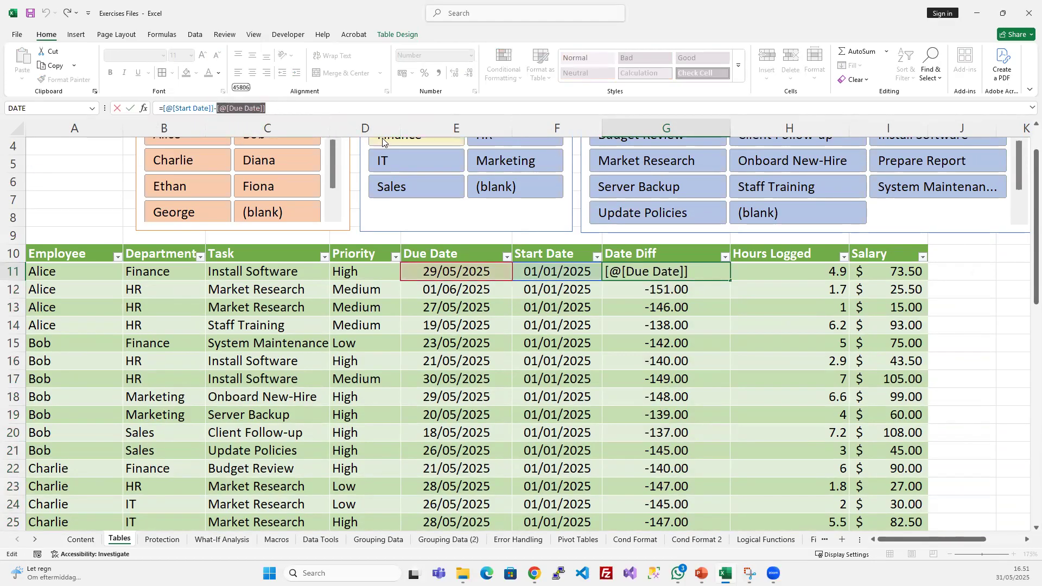
key(BackSpace)
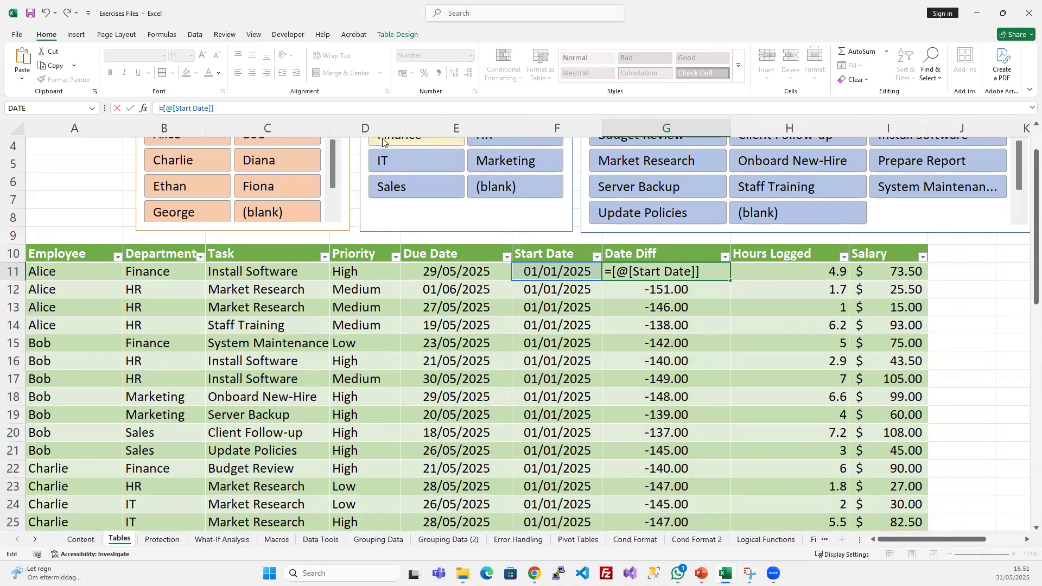
key(ctrl+v)
text(-)
key(Return)
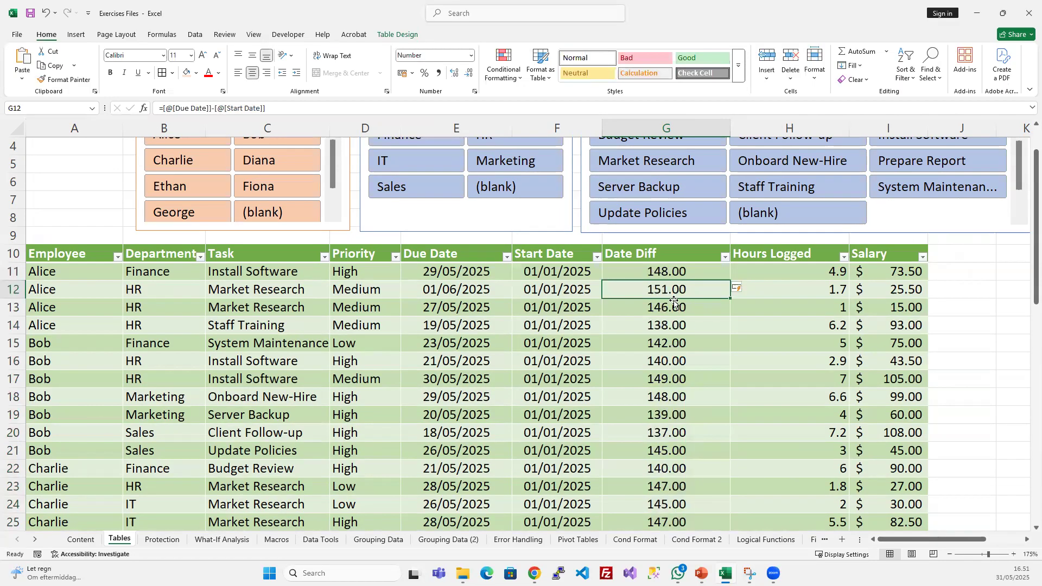
- Delete the blank row 48 at the end of the table and review the remaining Date Diff values
scroll(646, 485, down, 9)
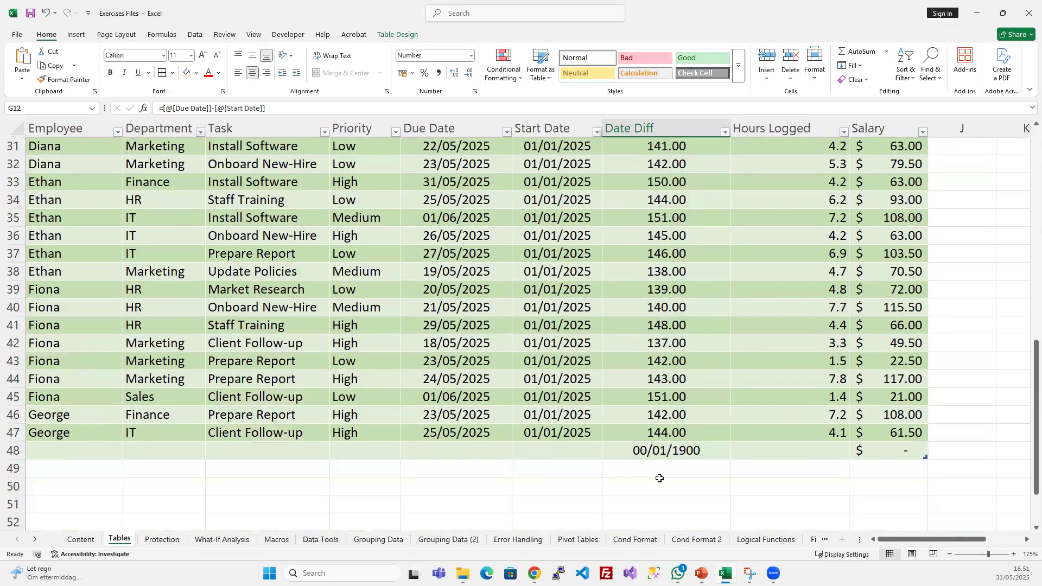
scroll(96, 470, up, 1)
click(27, 505)
click(16, 496)
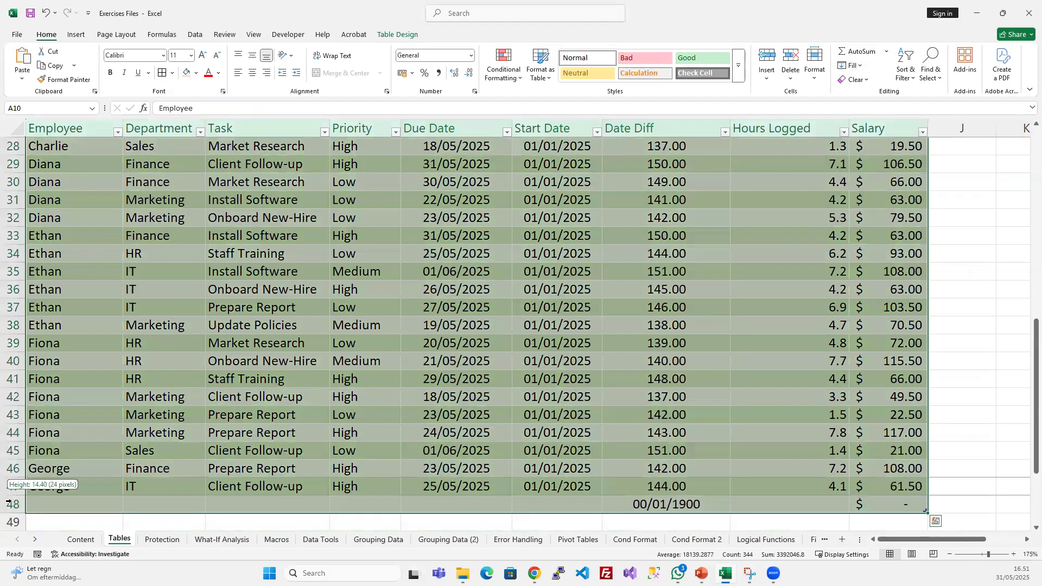
click(18, 508)
click(44, 516)
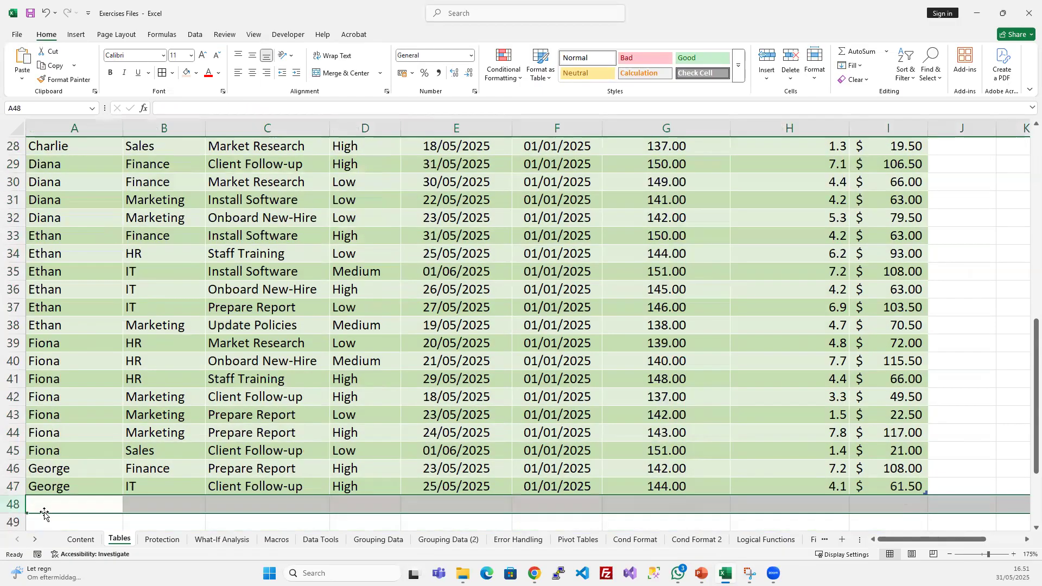
click(673, 395)
scroll(663, 383, up, 4)
scroll(663, 383, up, 5)
scroll(692, 336, down, 6)
scroll(693, 335, down, 1)
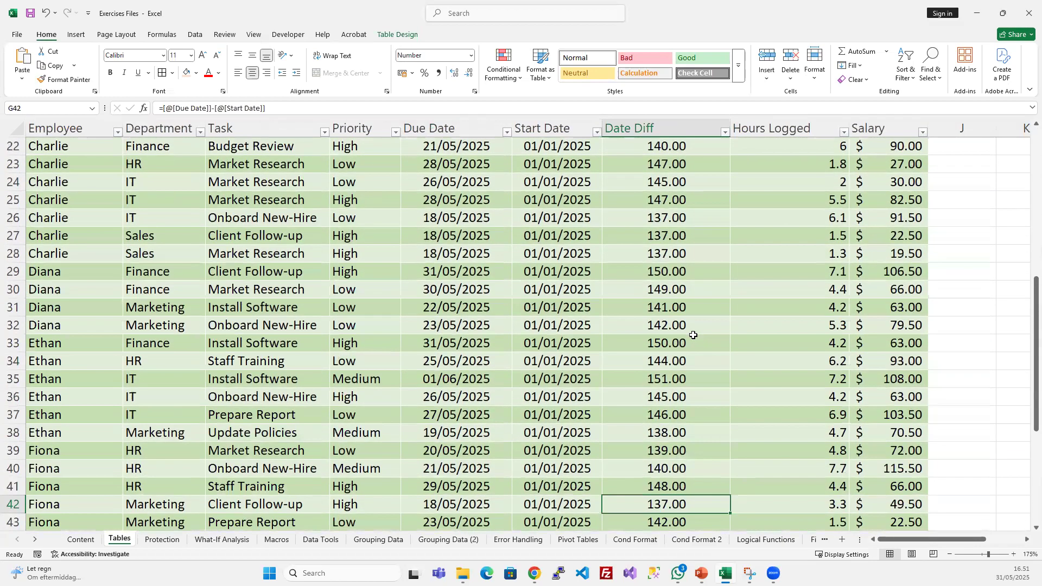
- Apply the General number format to all Date Diff values from G11 down and check them
scroll(691, 333, up, 6)
click(677, 270)
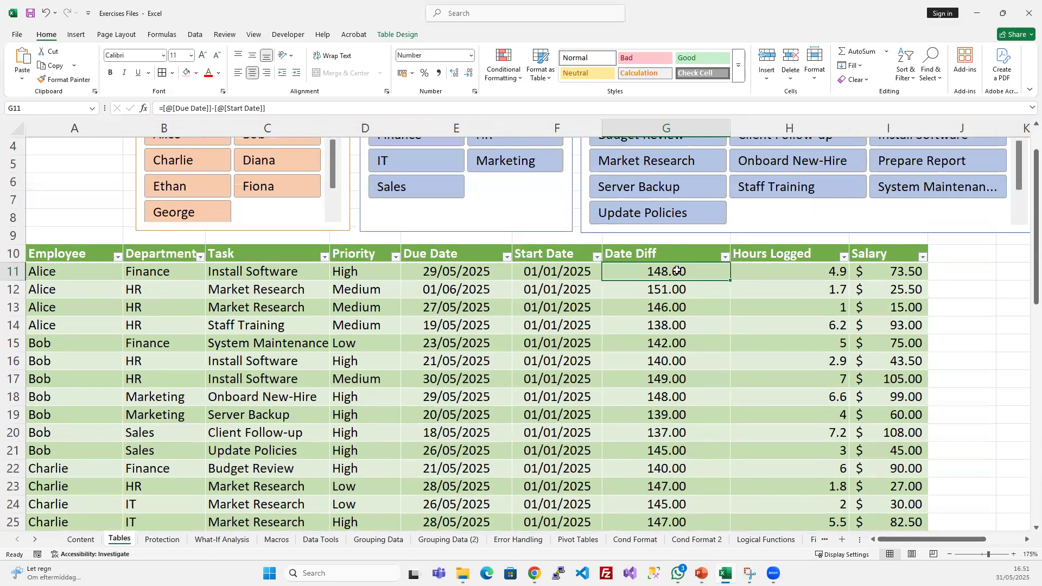
key(ctrl+shift+Down)
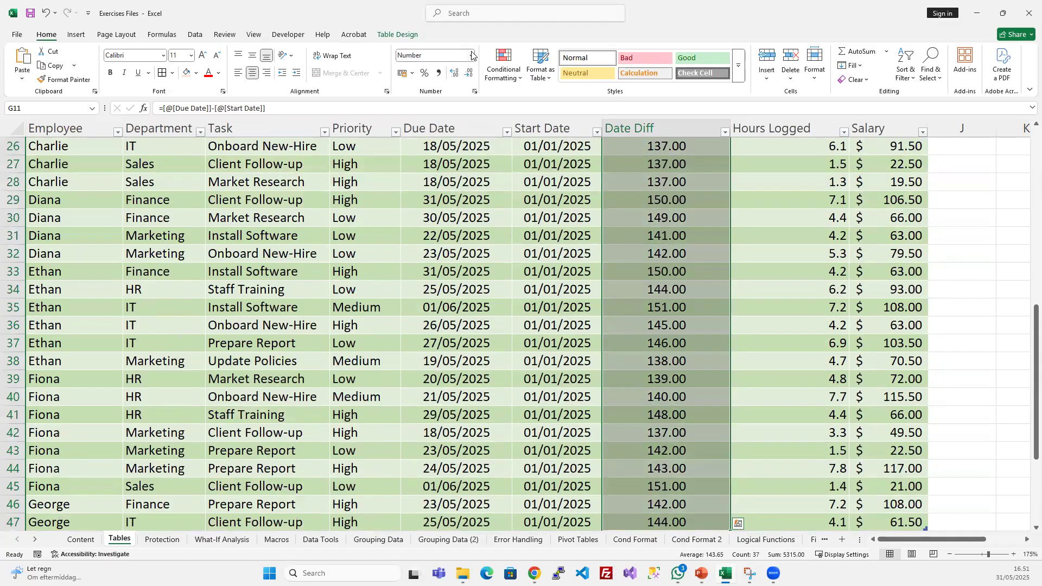
click(471, 54)
click(429, 76)
scroll(683, 375, up, 8)
click(683, 380)
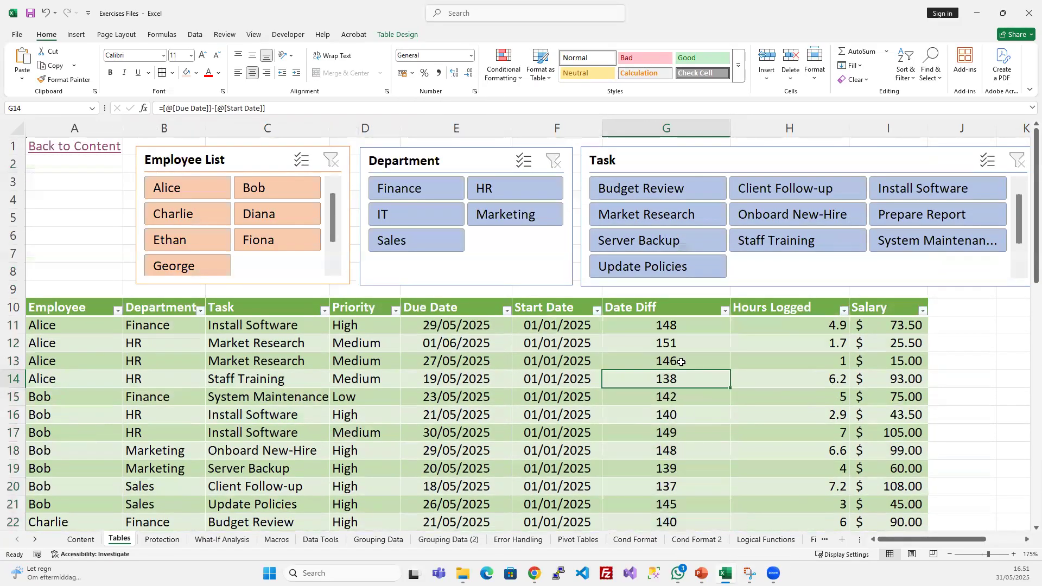
scroll(681, 362, down, 6)
scroll(667, 355, up, 5)
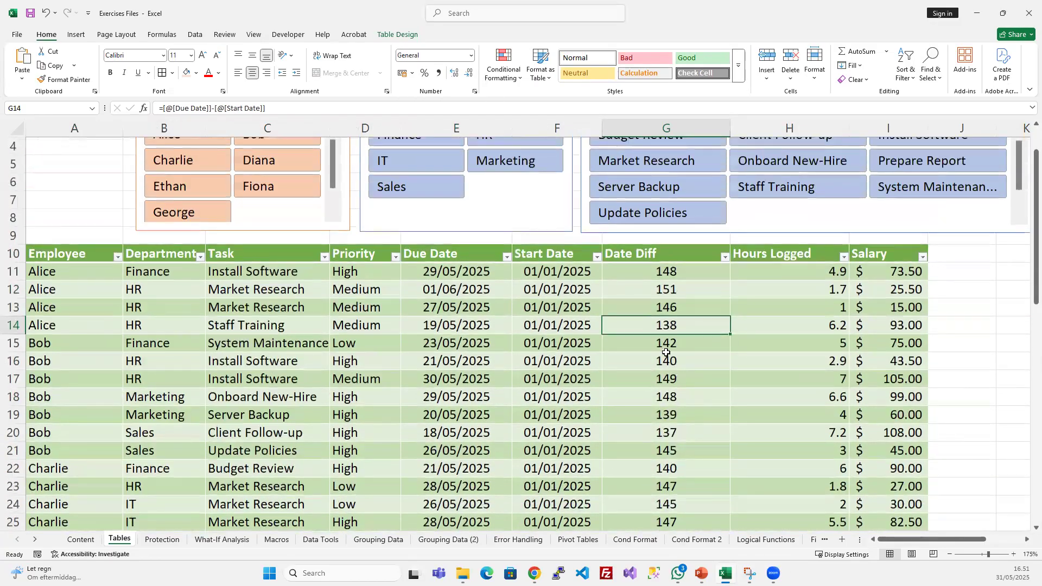
- Examine the Due Date and Start Date references in the G11 Date Diff formula against the Due Date column header
click(644, 269)
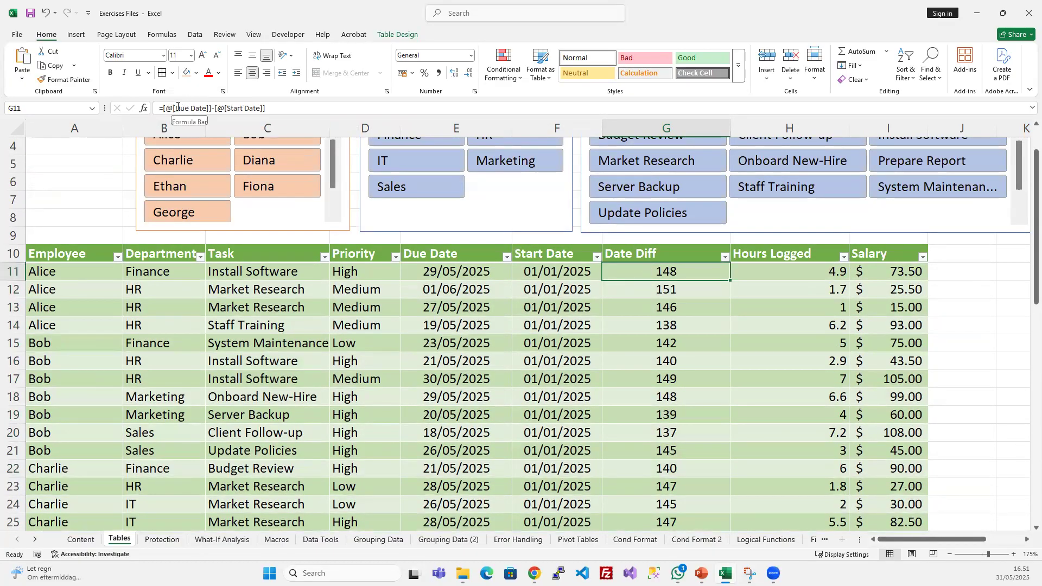
click(223, 107)
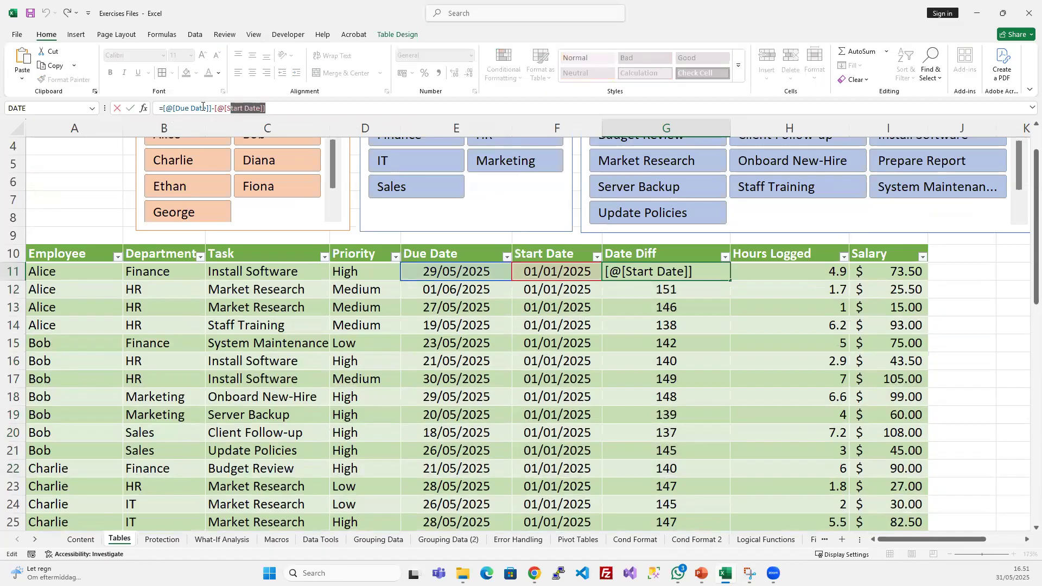
drag(210, 108, 175, 108)
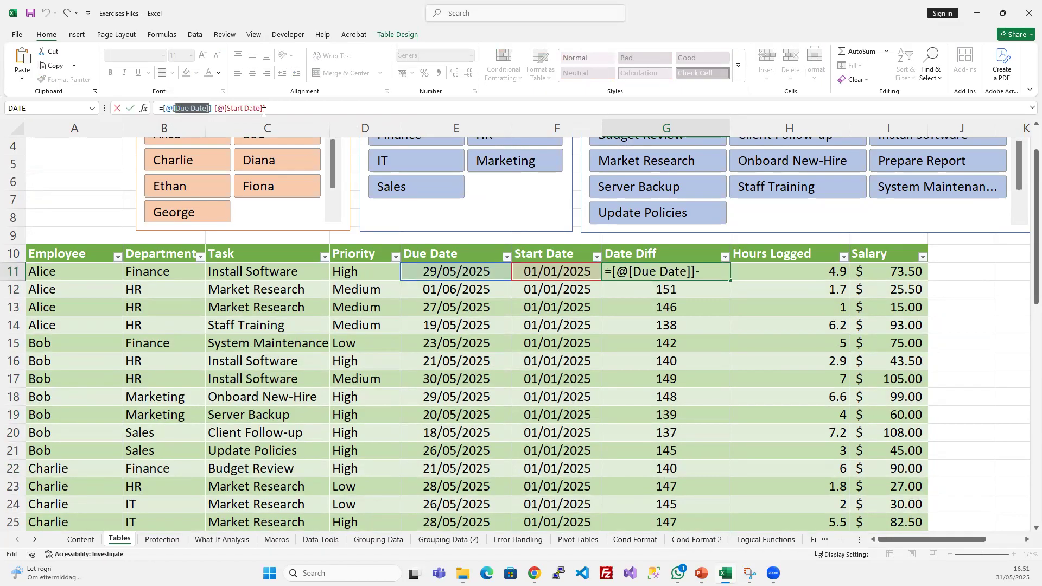
click(296, 107)
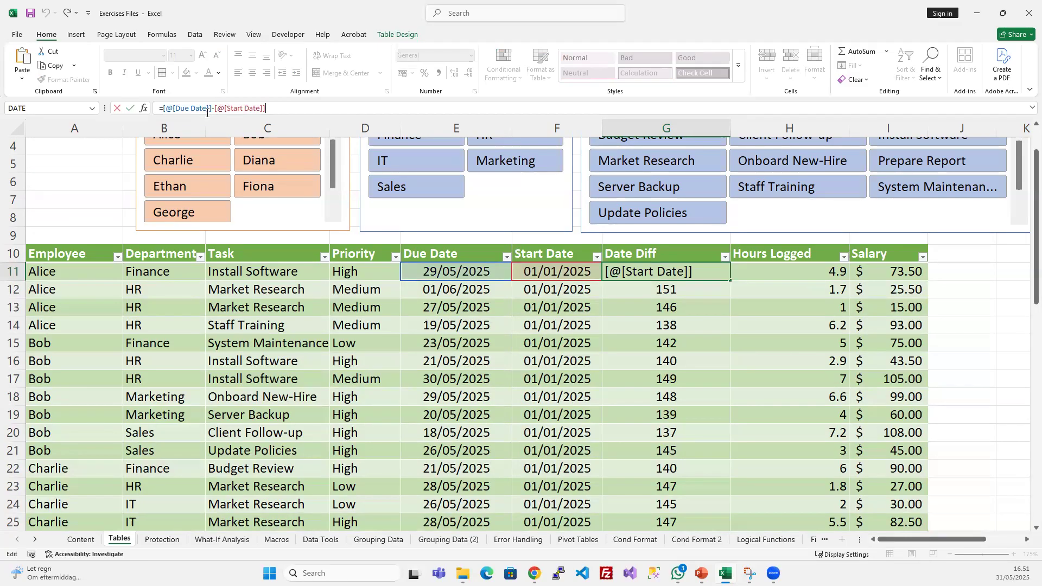
click(451, 252)
double_click(448, 252)
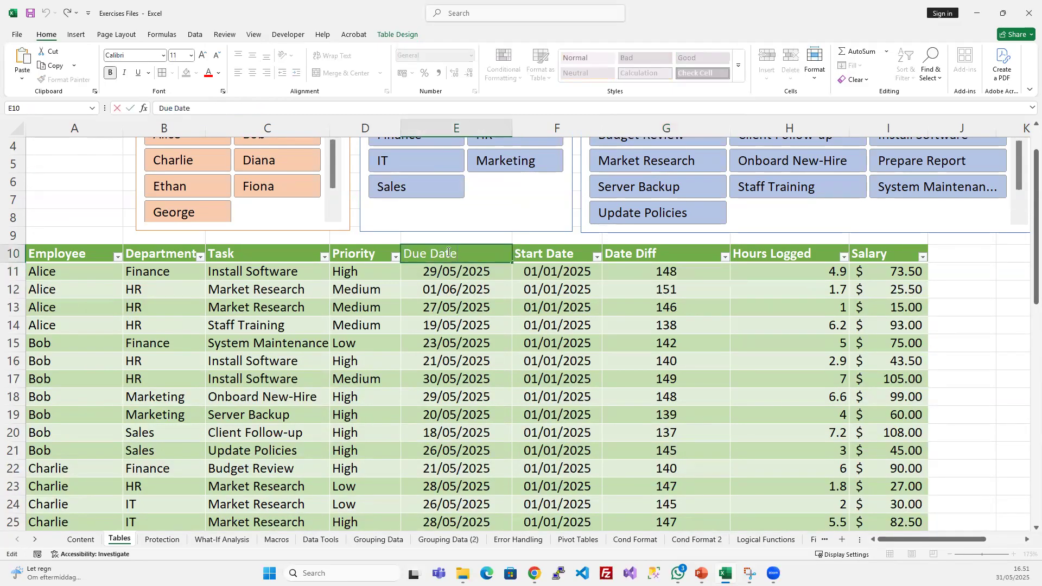
key(Escape)
click(646, 270)
click(199, 106)
key(Escape)
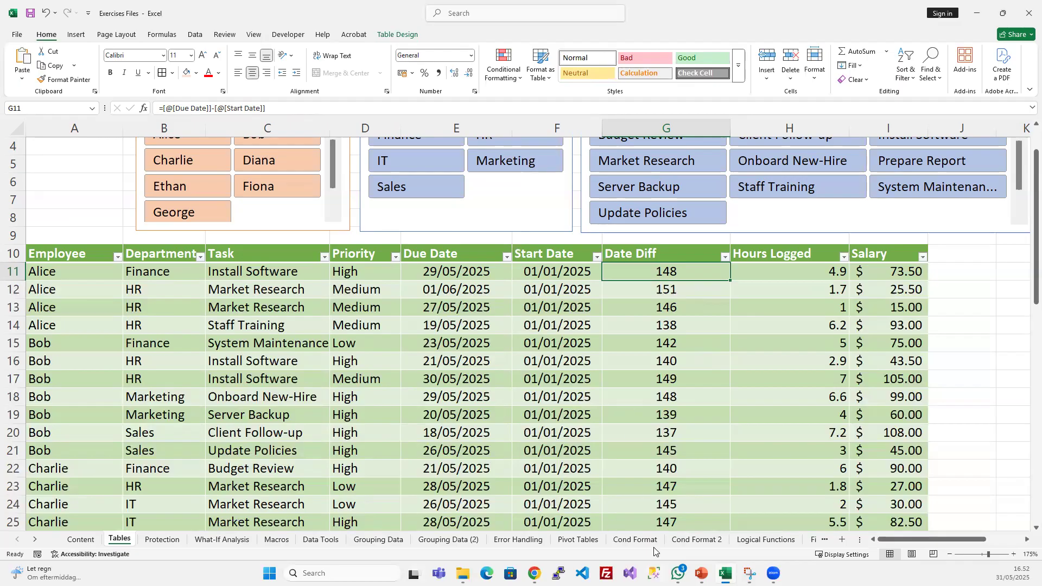
- Switch briefly to the PowerPoint slide on using tables for data management, and return to the Tables worksheet in Excel
click(699, 571)
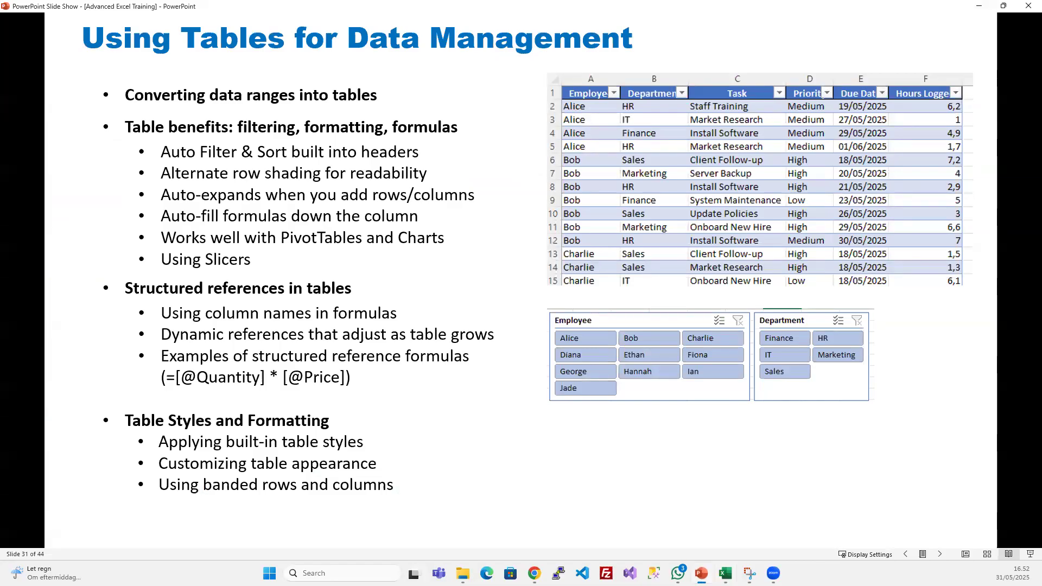
click(701, 573)
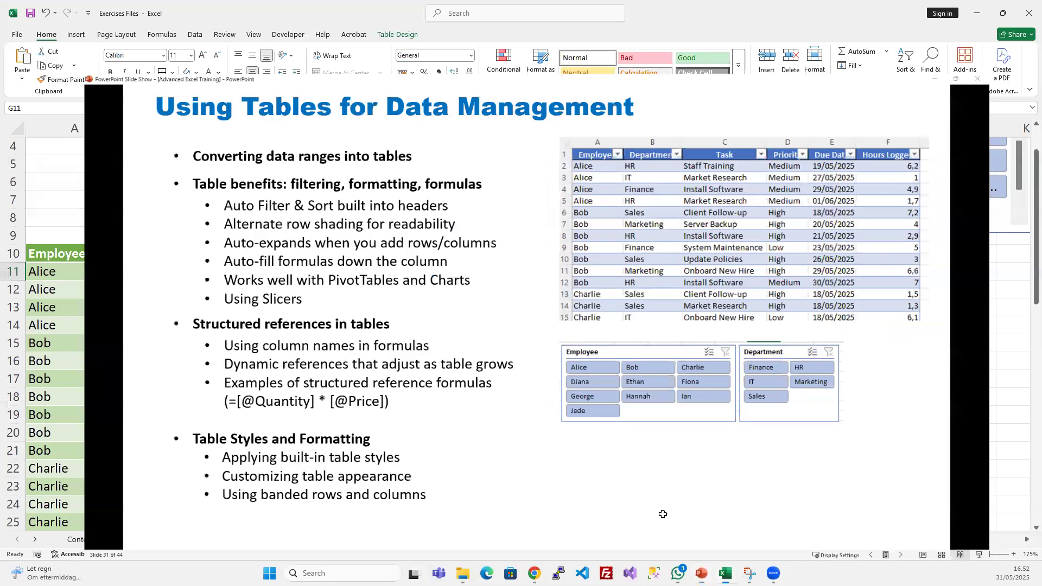
click(569, 302)
scroll(553, 302, up, 1)
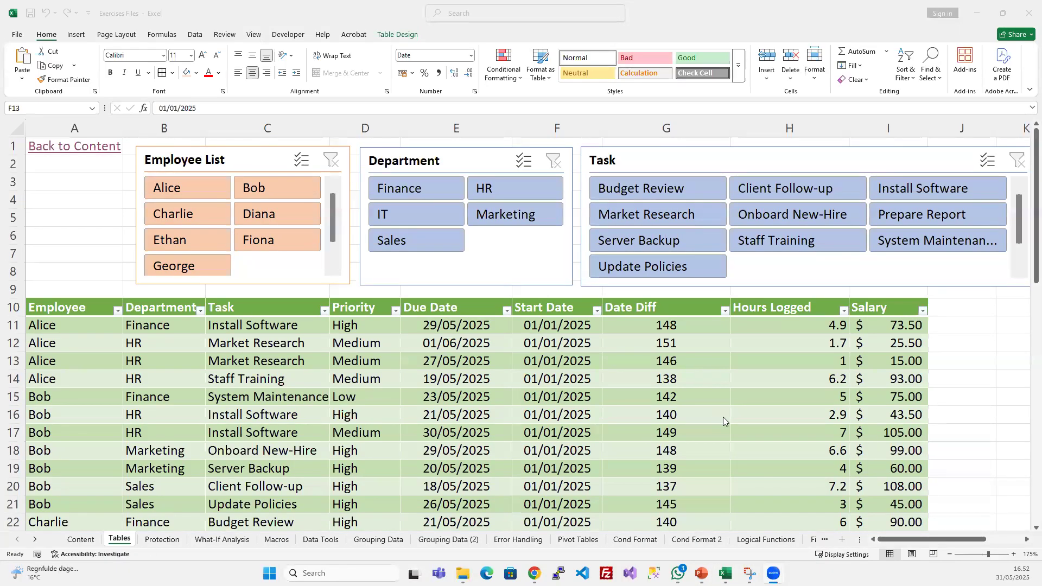
click(551, 369)
- Switch to the PowerPoint slide show and advance it to the Introduction to Charts slide
click(701, 573)
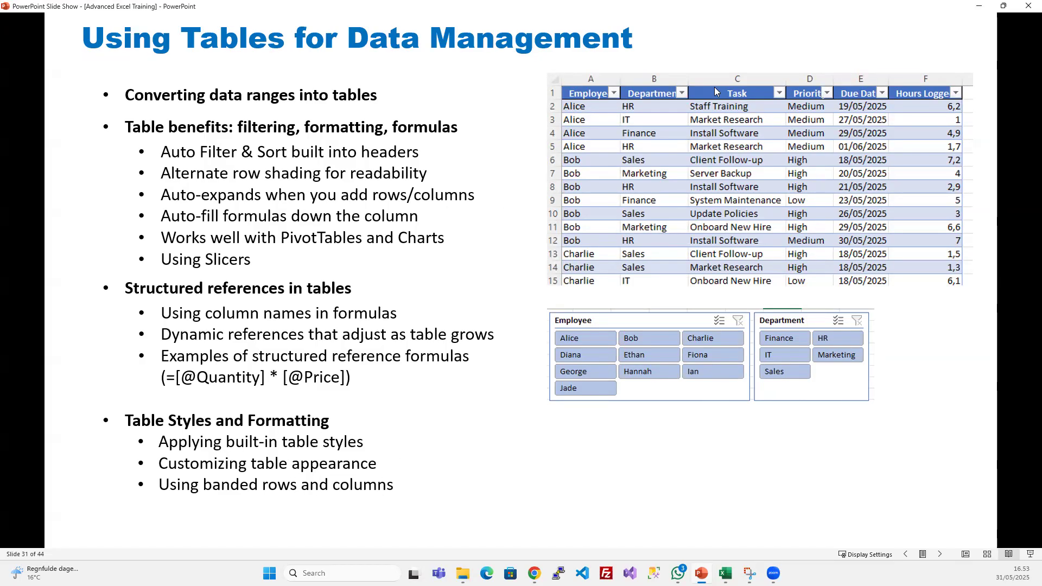
click(661, 427)
key(Left)
click(710, 445)
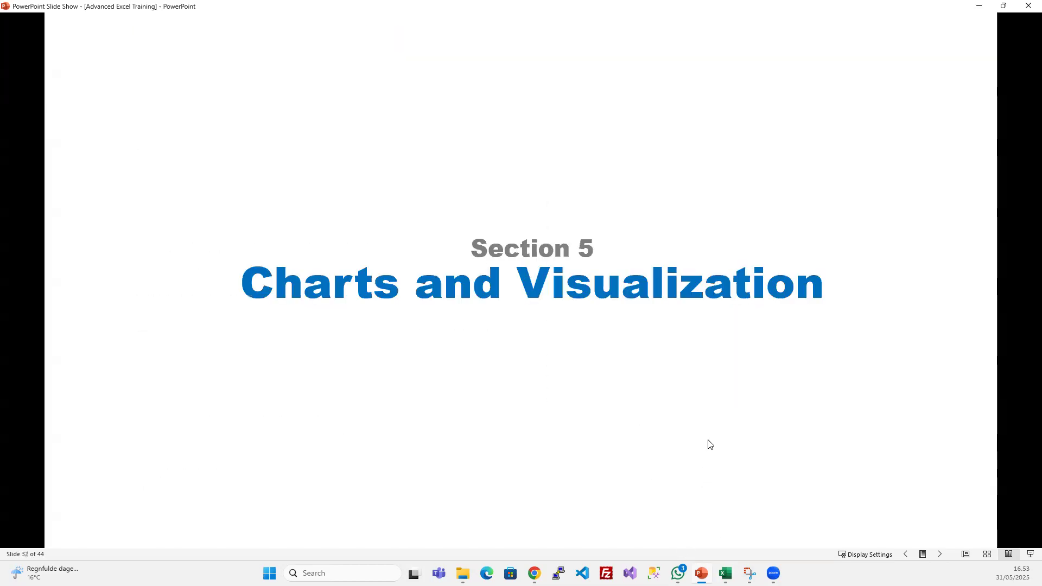
click(565, 364)
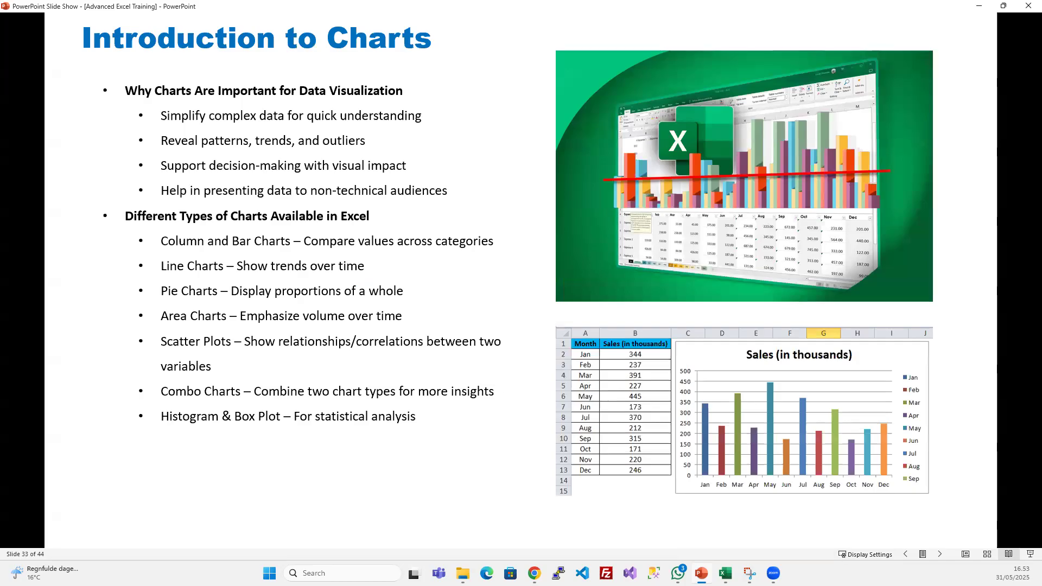
- Switch back to the Excel workbook and open the Charts exercise sheet through the Content page, enlarging it for reading
click(725, 573)
click(452, 416)
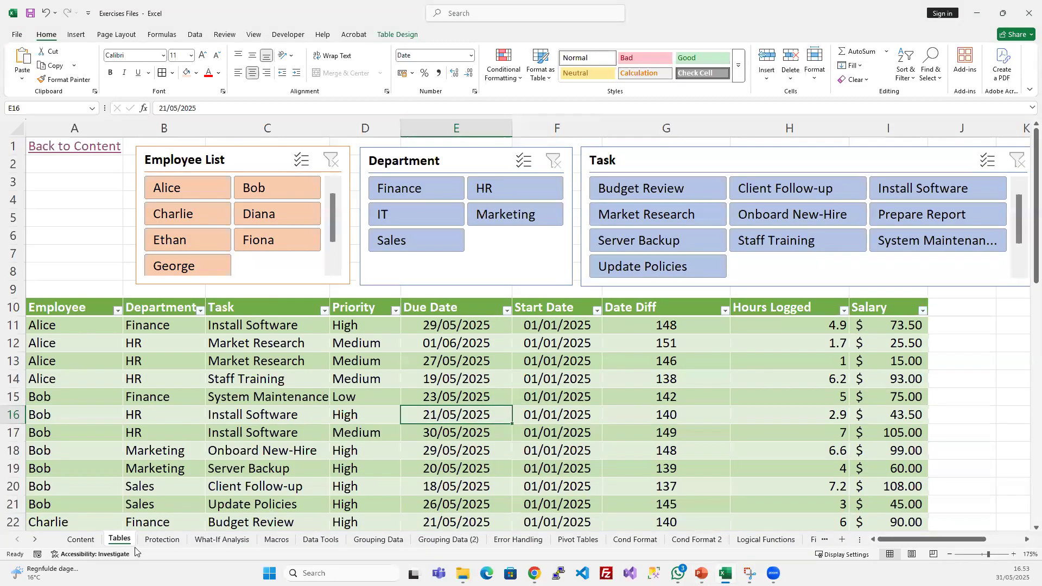
click(73, 148)
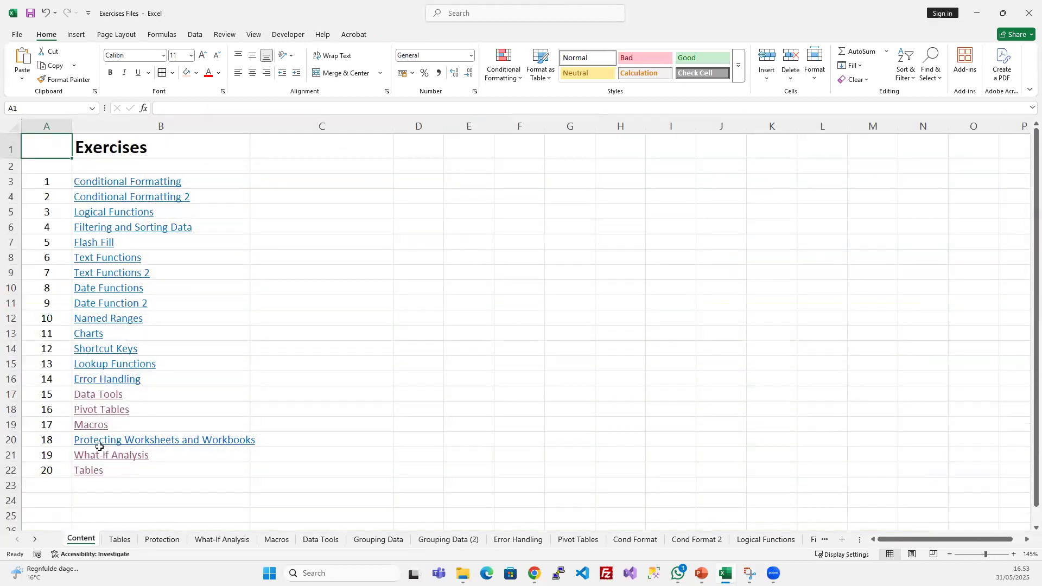
click(91, 334)
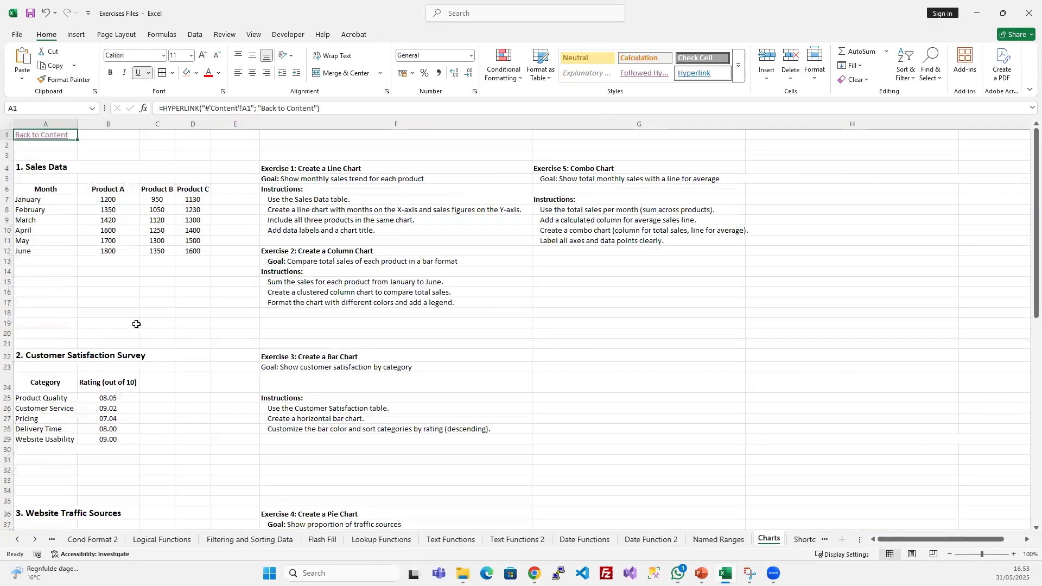
click(380, 208)
ctrl+scroll(328, 244, up, 1)
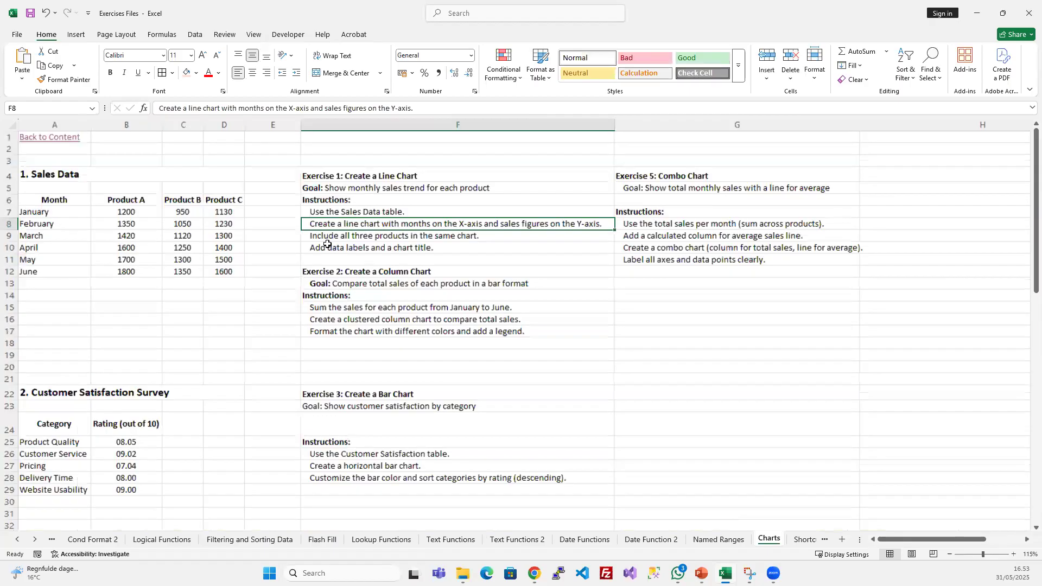
ctrl+scroll(327, 244, up, 3)
scroll(360, 252, up, 3)
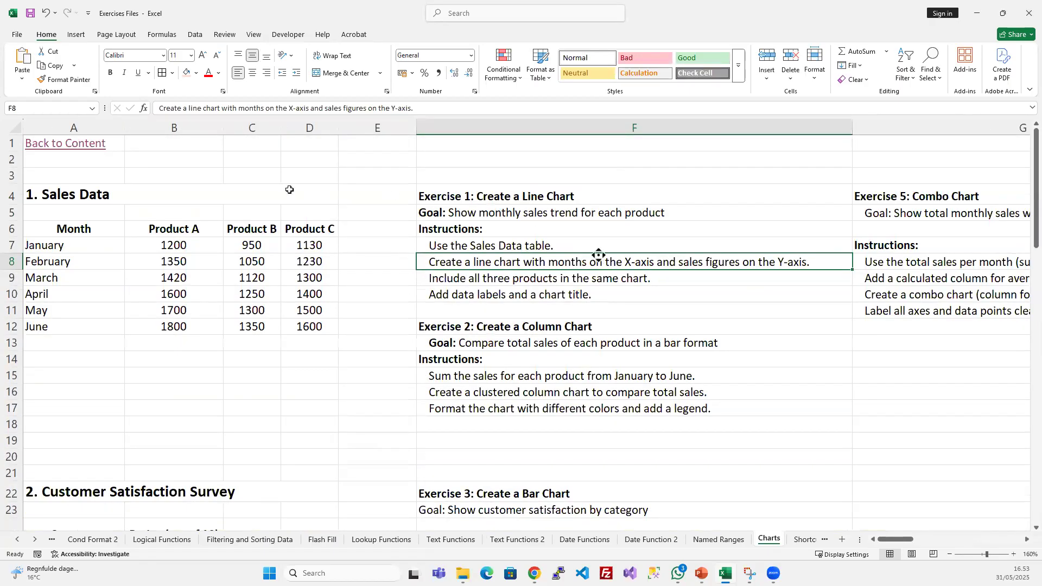
- Left-align the Month header in A6 and adjust the width of column A in the Sales Data table
drag(124, 128, 203, 129)
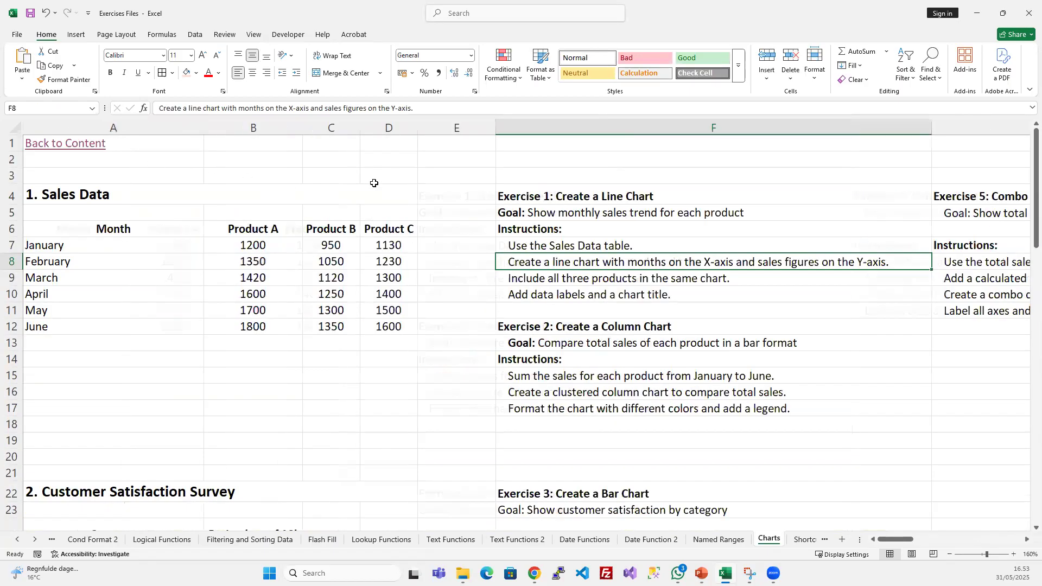
click(453, 199)
click(342, 262)
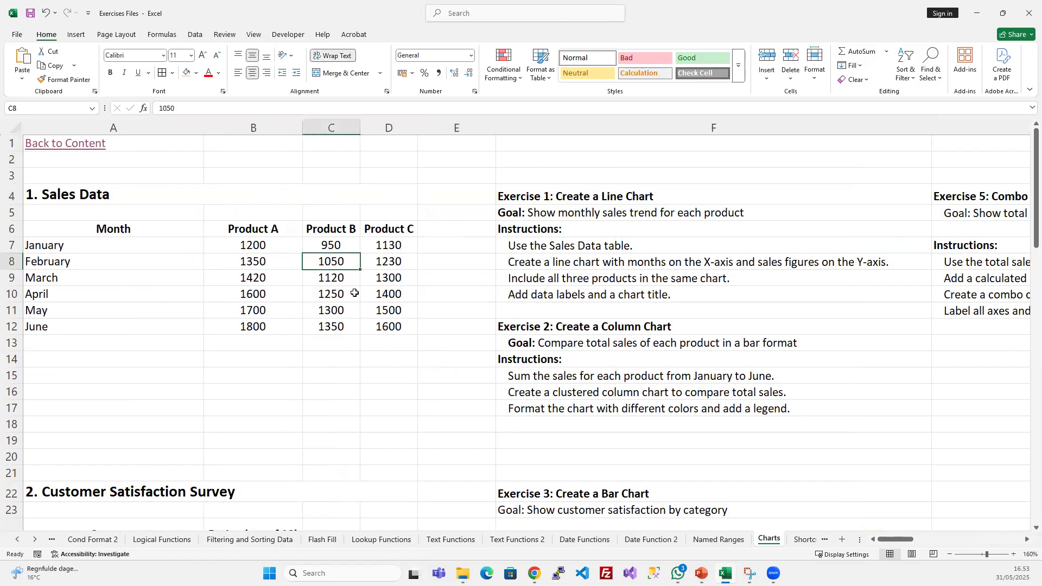
click(138, 228)
click(238, 72)
click(297, 244)
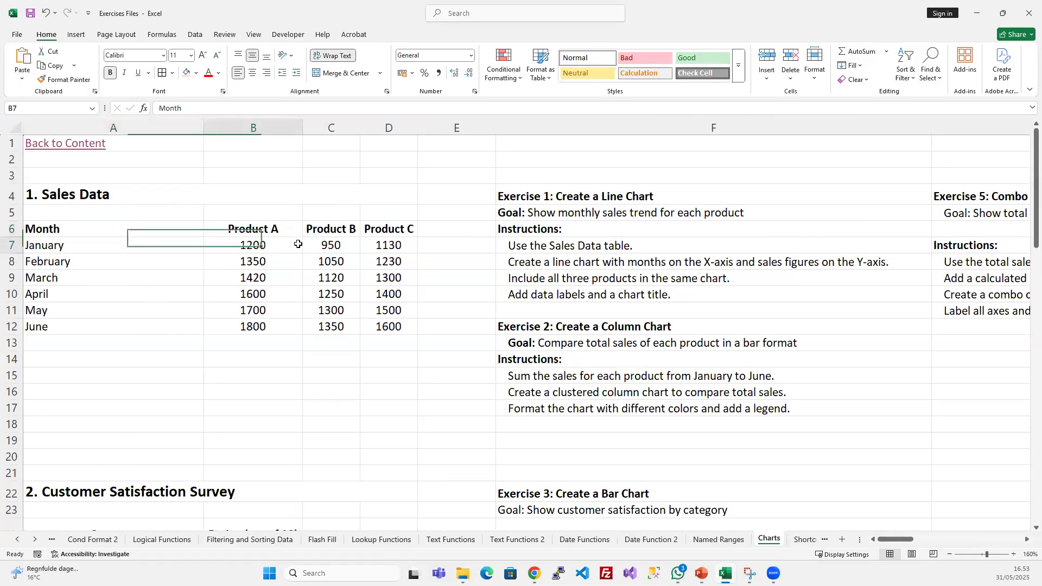
drag(204, 124, 134, 124)
click(246, 326)
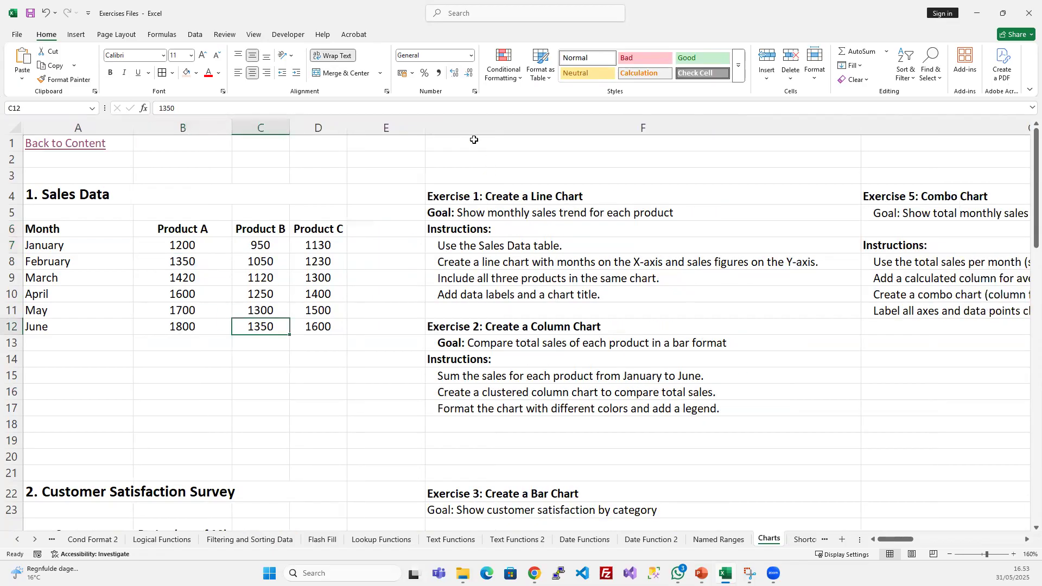
- Insert six blank columns at column E between the sales data and the exercise instructions
click(401, 125)
key(ctrl+plus)
key(ctrl+plus)
key(ctrl+plus)
key(ctrl+plus)
key(ctrl+plus)
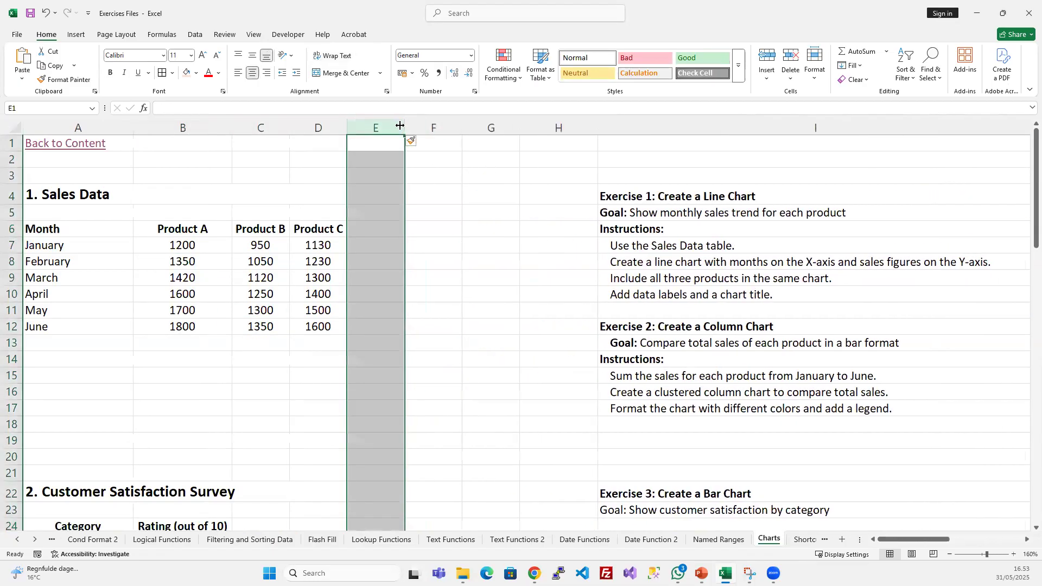
key(ctrl+plus)
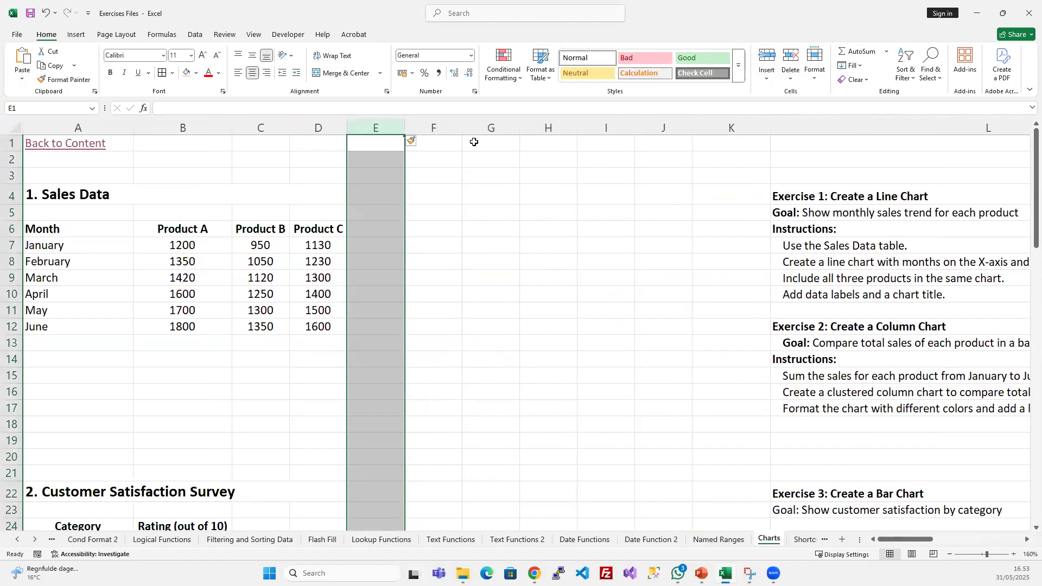
click(675, 310)
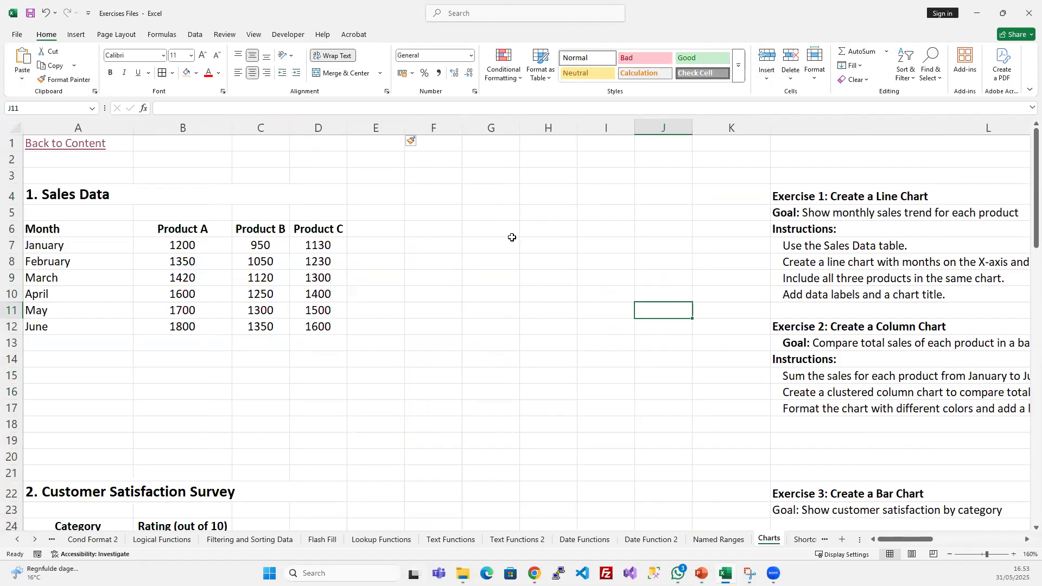
- Examine the January to June month labels and the Product A figures in the Sales Data table
click(98, 240)
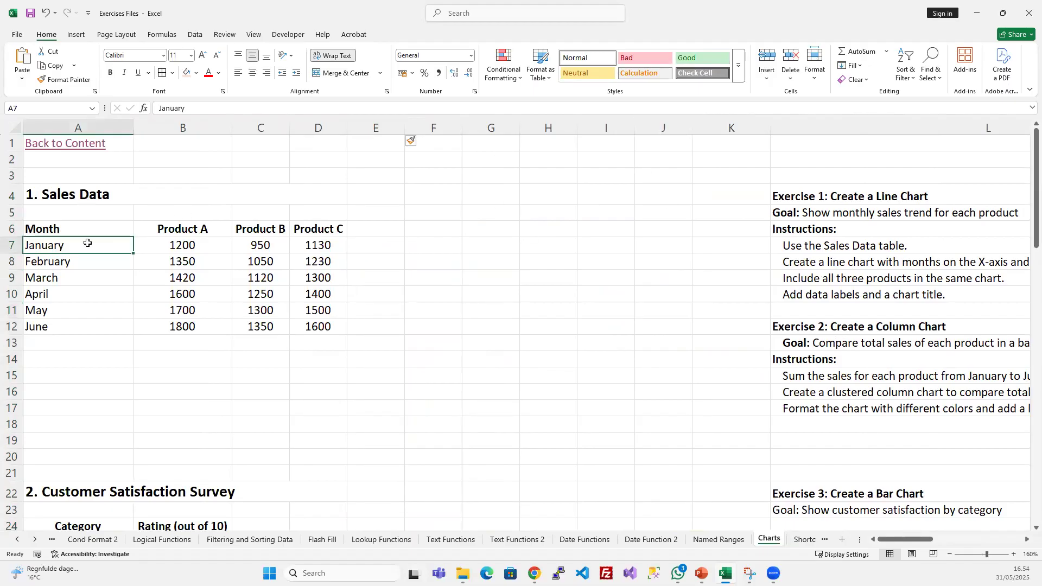
click(82, 235)
drag(77, 241, 74, 327)
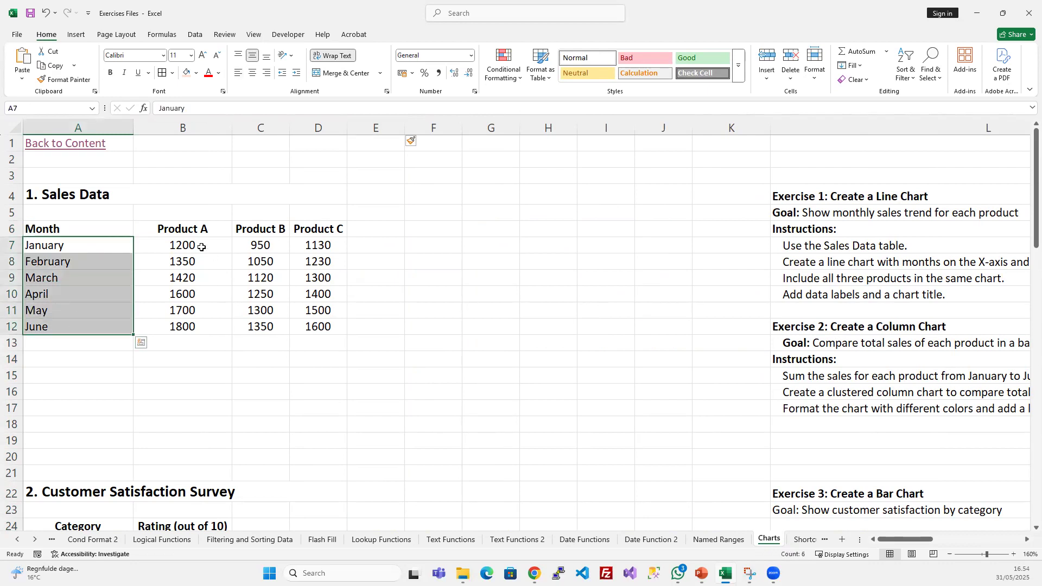
click(202, 228)
click(204, 247)
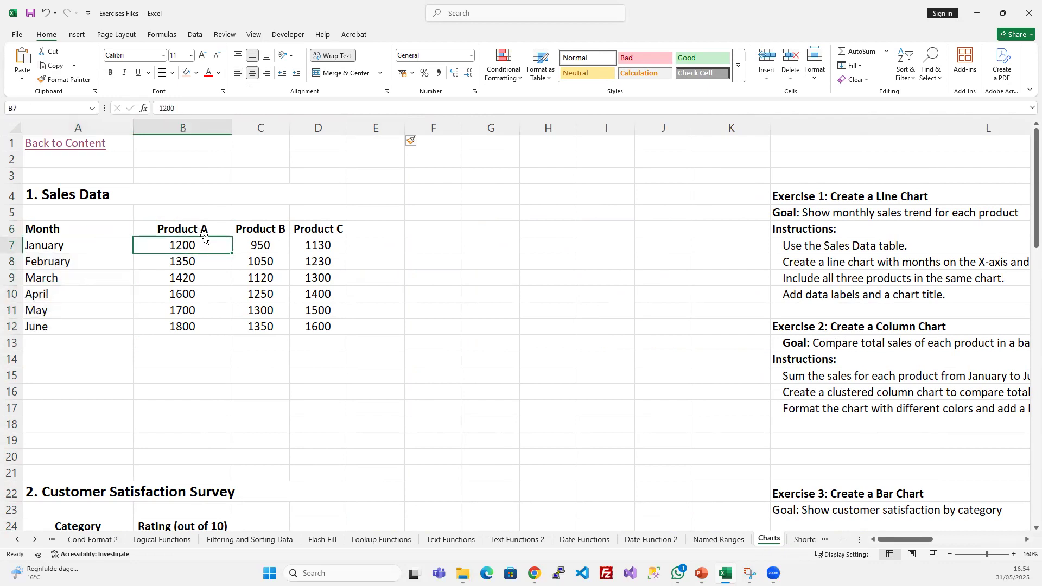
- Widen the Product B and Product C columns (C and D) of the Sales Data table slightly
click(261, 233)
click(319, 232)
drag(289, 129, 360, 125)
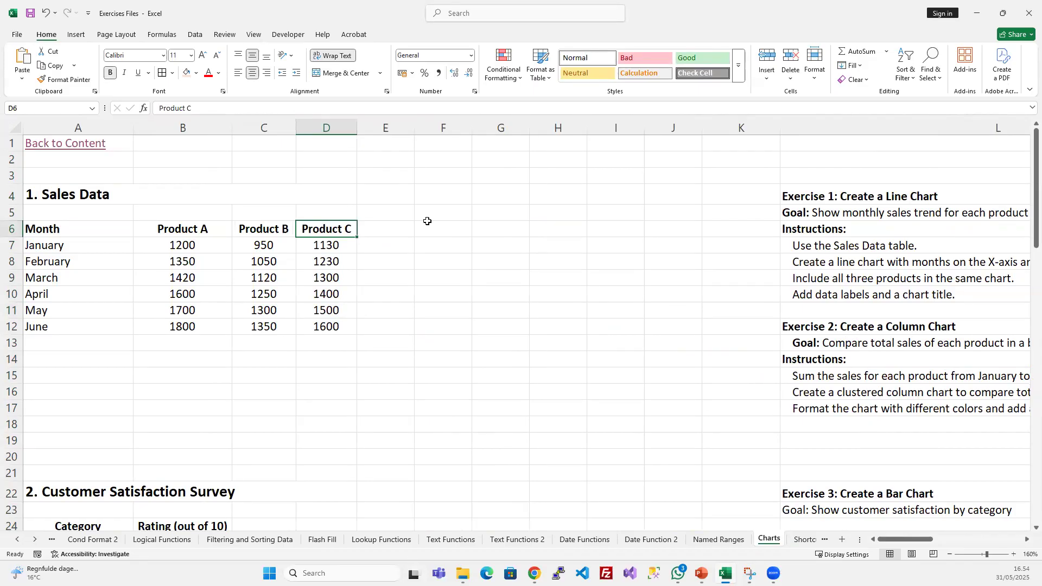
click(319, 262)
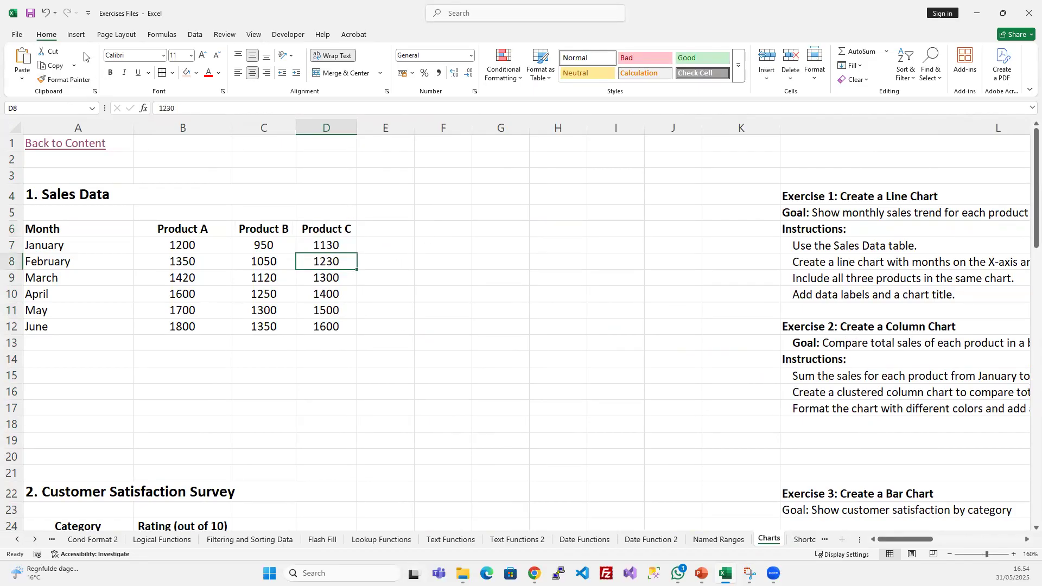
- Look over the available chart commands and read the Exercise 1 line chart goal and instructions
click(76, 34)
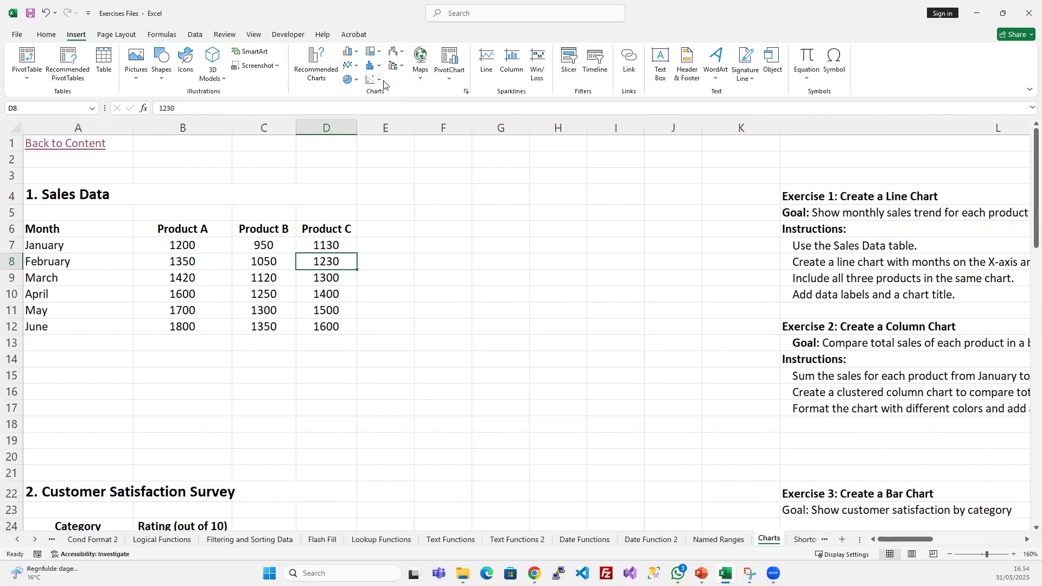
click(817, 279)
click(847, 211)
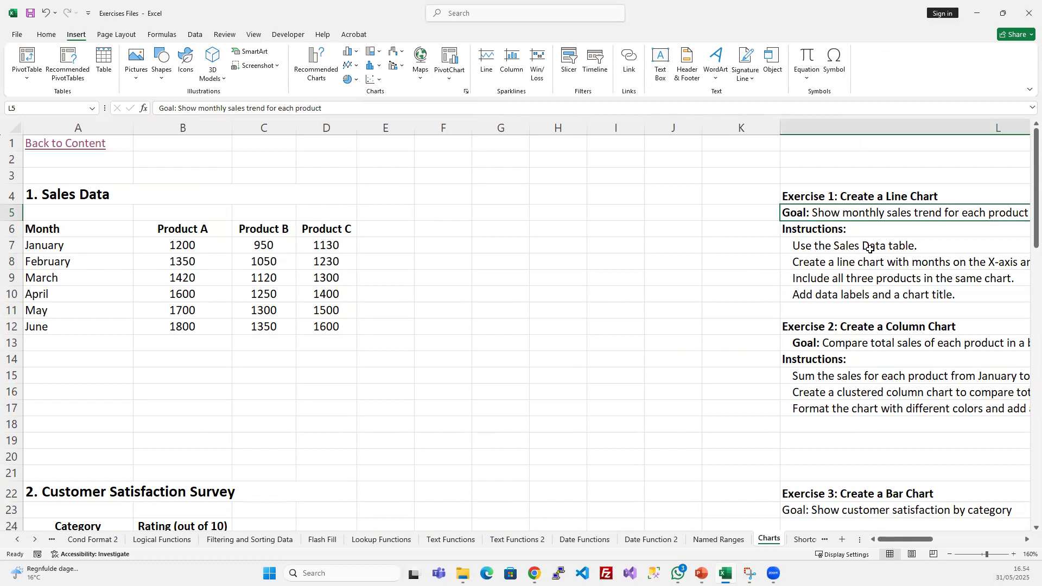
scroll(862, 266, right, 3)
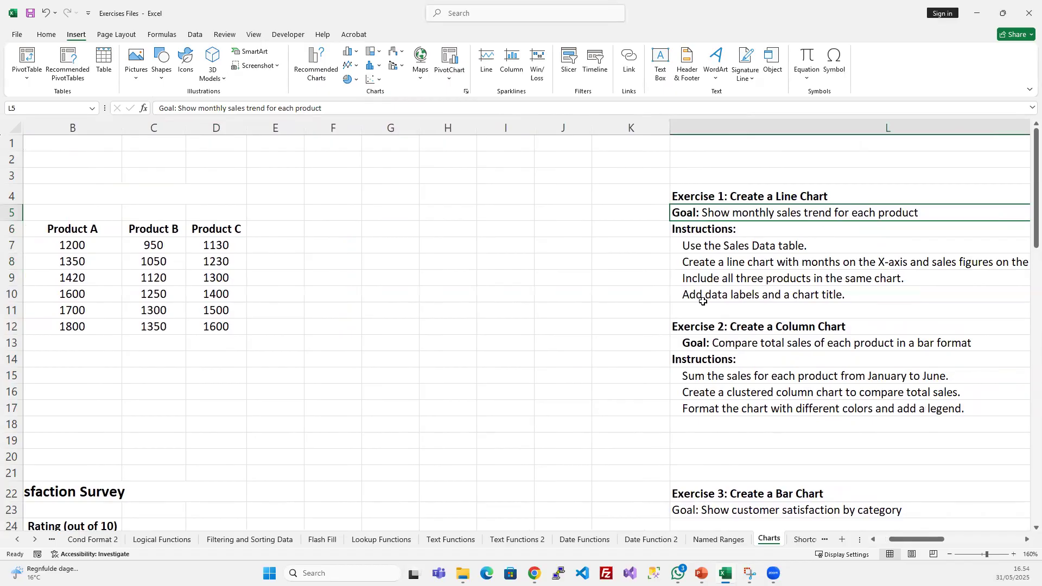
scroll(629, 274, left, 3)
scroll(622, 274, left, 3)
scroll(604, 275, down, 1)
scroll(579, 268, up, 1)
- Select the Month and Product A data in A6:B12 and open the recommended charts for it
drag(69, 230, 70, 330)
drag(179, 228, 185, 328)
drag(166, 228, 177, 323)
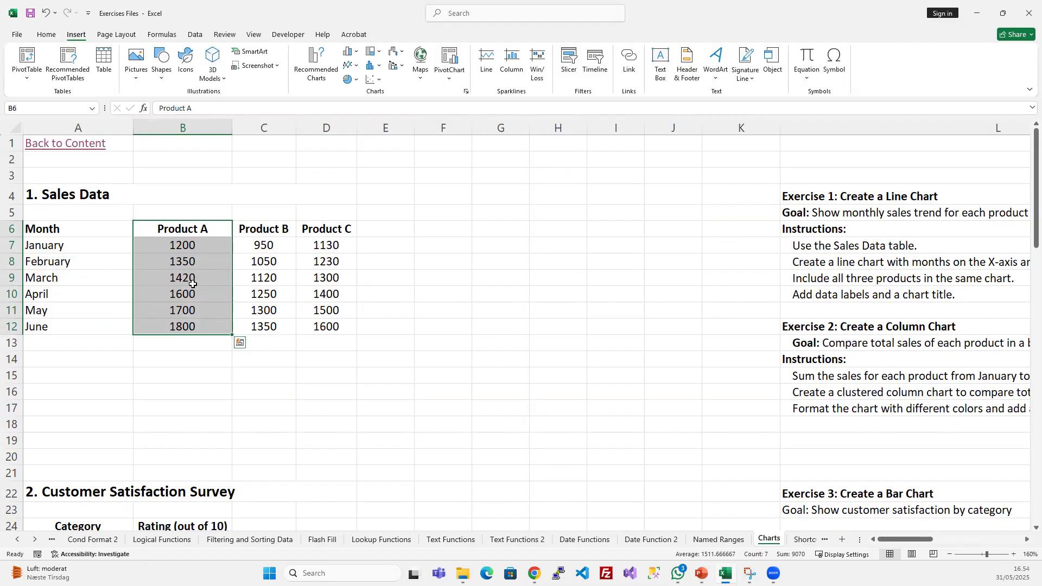
drag(88, 228, 171, 324)
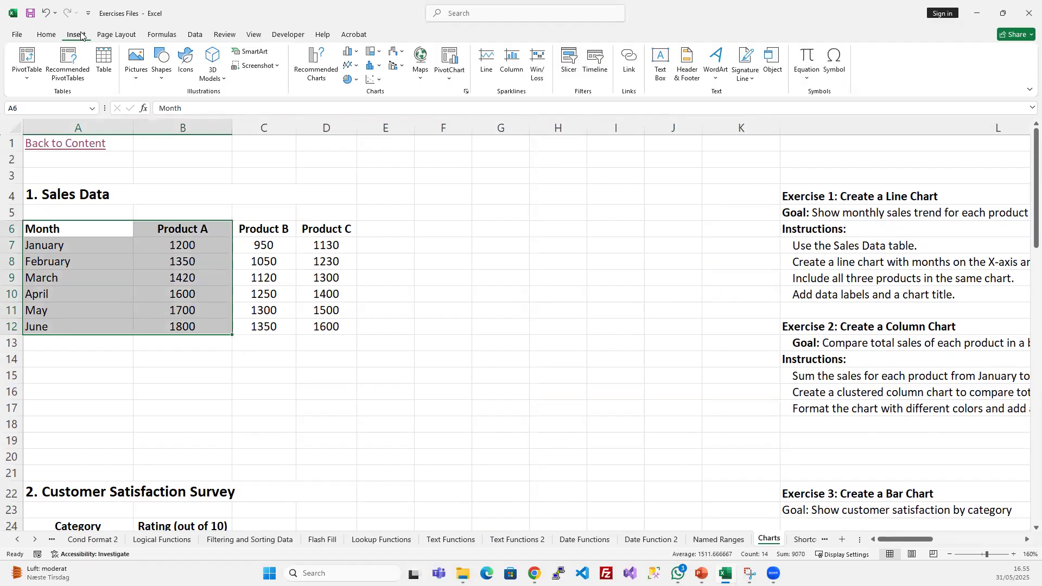
click(314, 69)
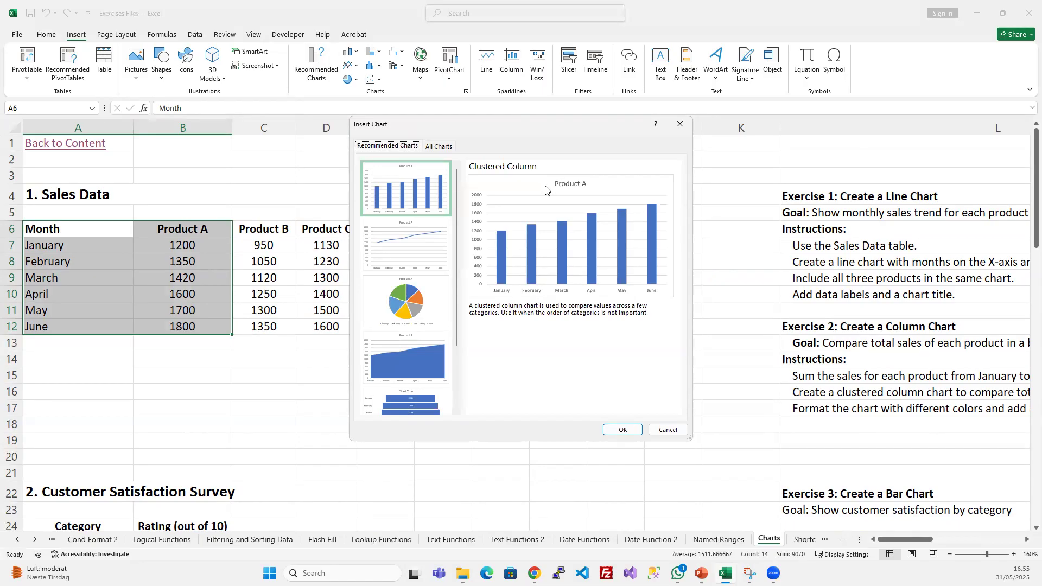
- Preview the recommended line, pie, stacked area, funnel and combined chart suggestions for the Product A data
click(422, 254)
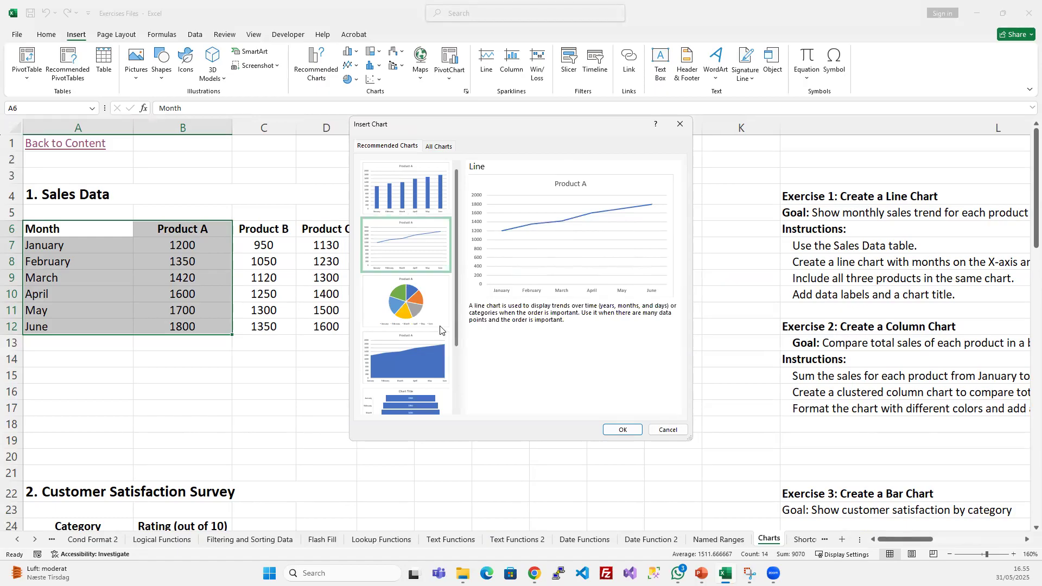
click(411, 312)
click(415, 377)
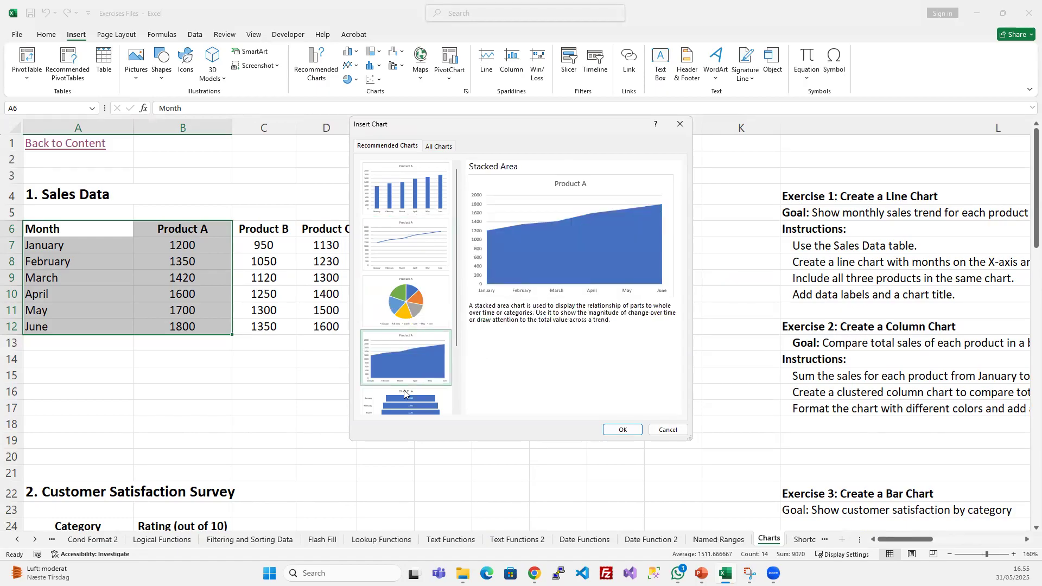
click(403, 406)
scroll(417, 356, down, 2)
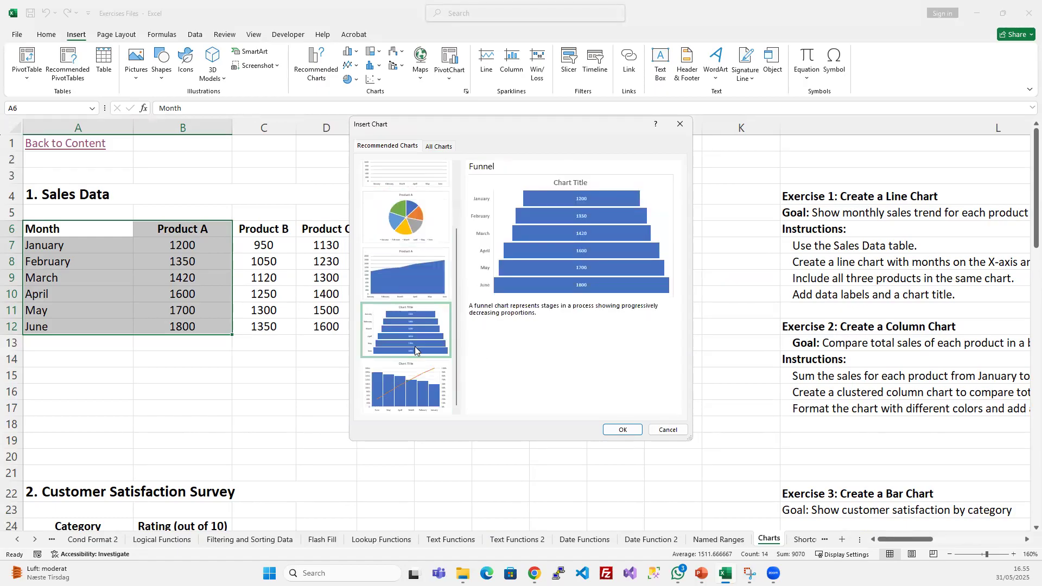
click(411, 389)
scroll(411, 311, up, 2)
click(411, 310)
scroll(411, 304, down, 2)
scroll(410, 263, up, 2)
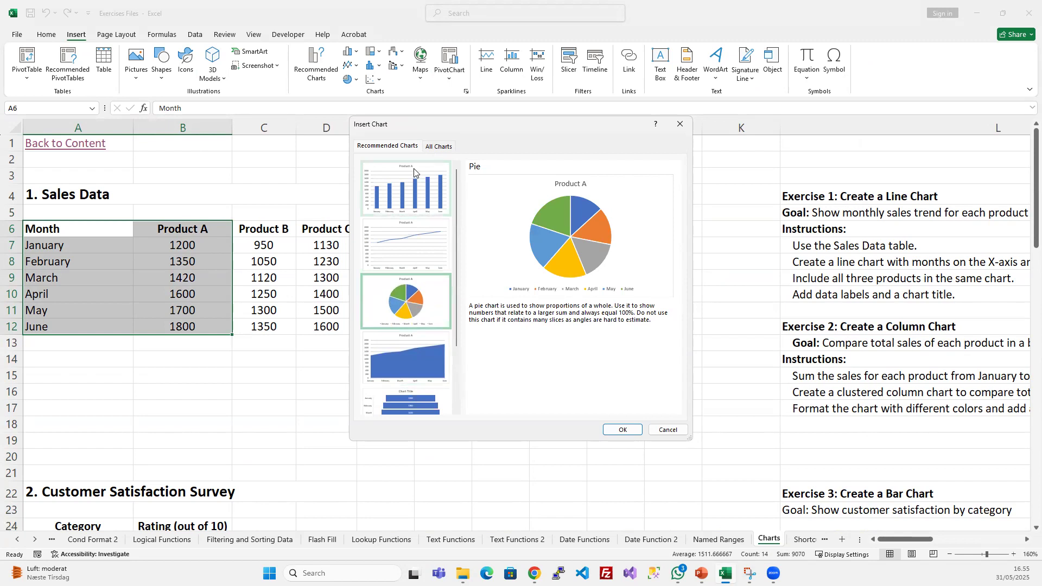
- Browse the full set of chart types, including column, line, pie, bar, area, treemap, histogram and scatter
click(434, 146)
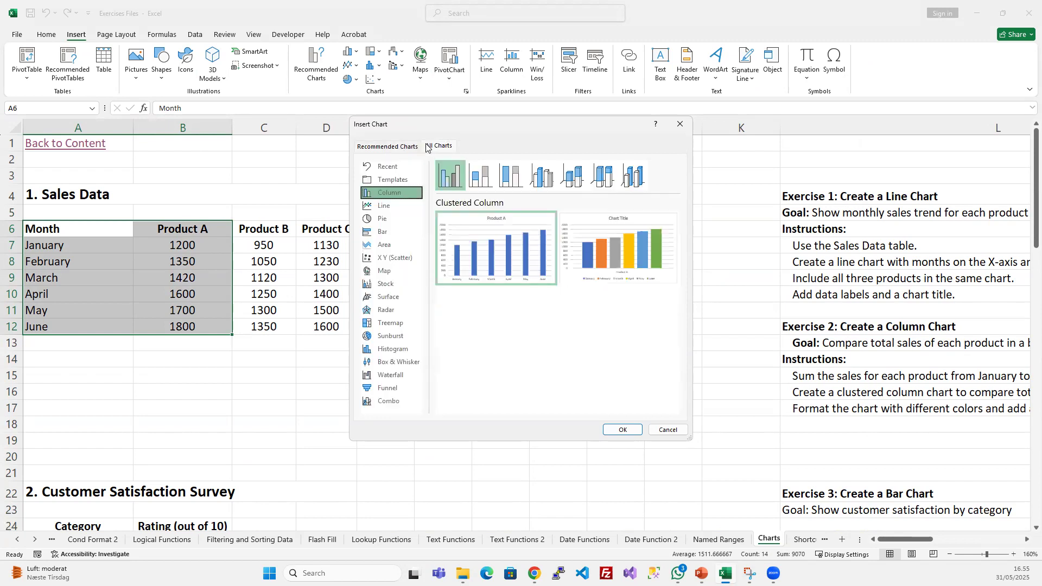
click(389, 206)
click(388, 220)
click(386, 233)
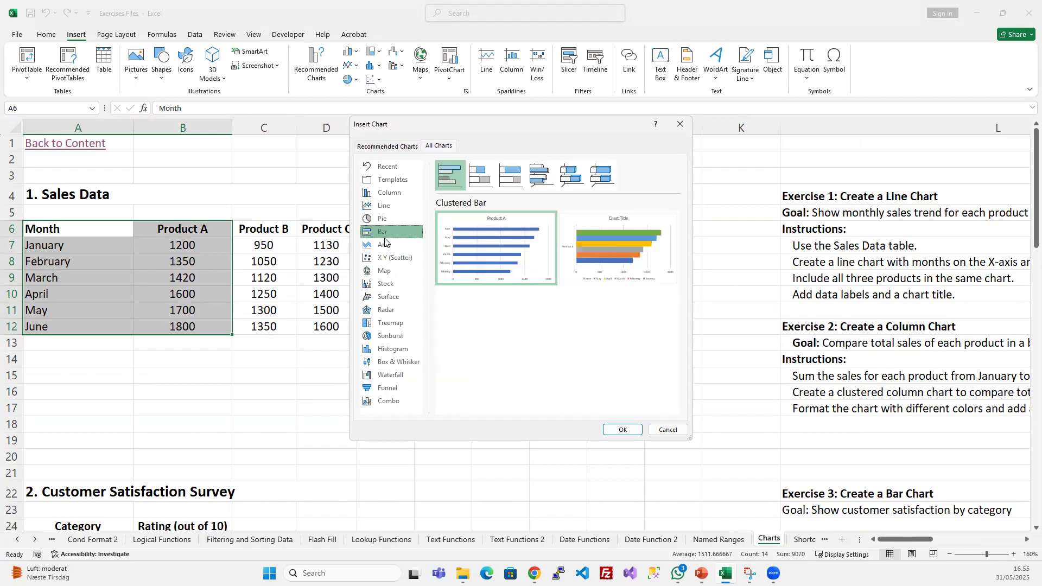
click(388, 245)
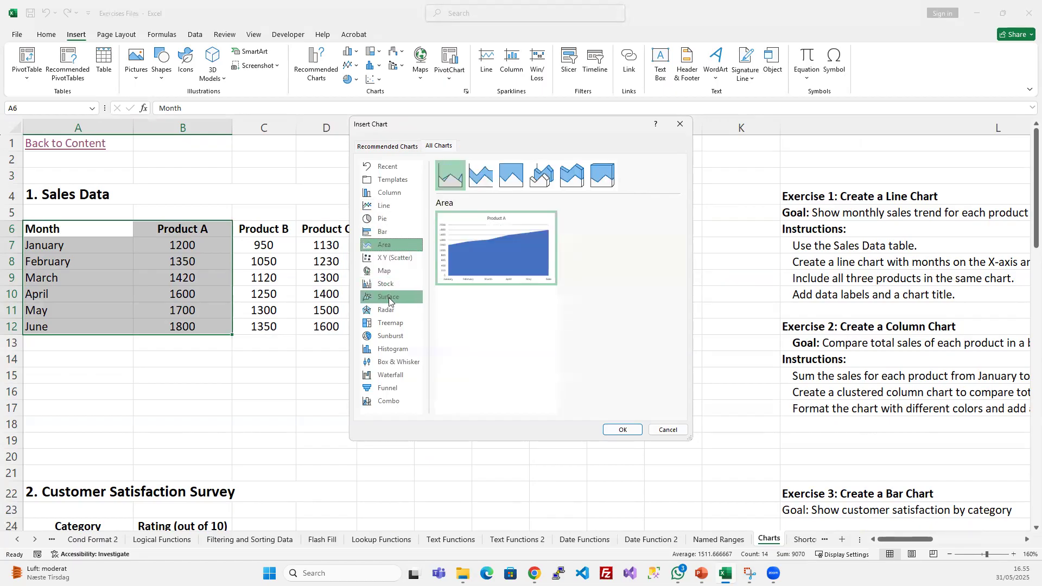
click(392, 322)
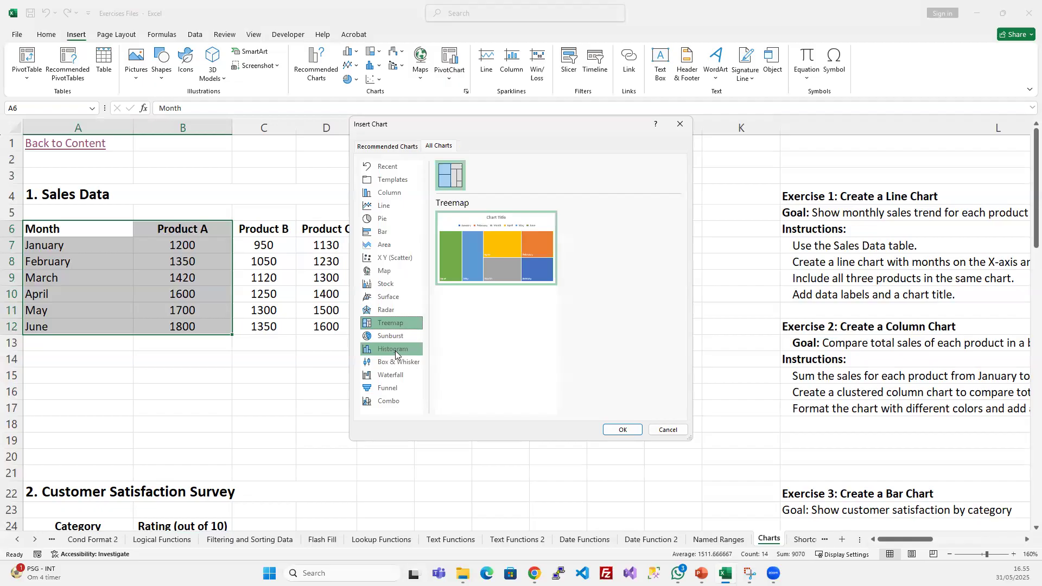
click(395, 351)
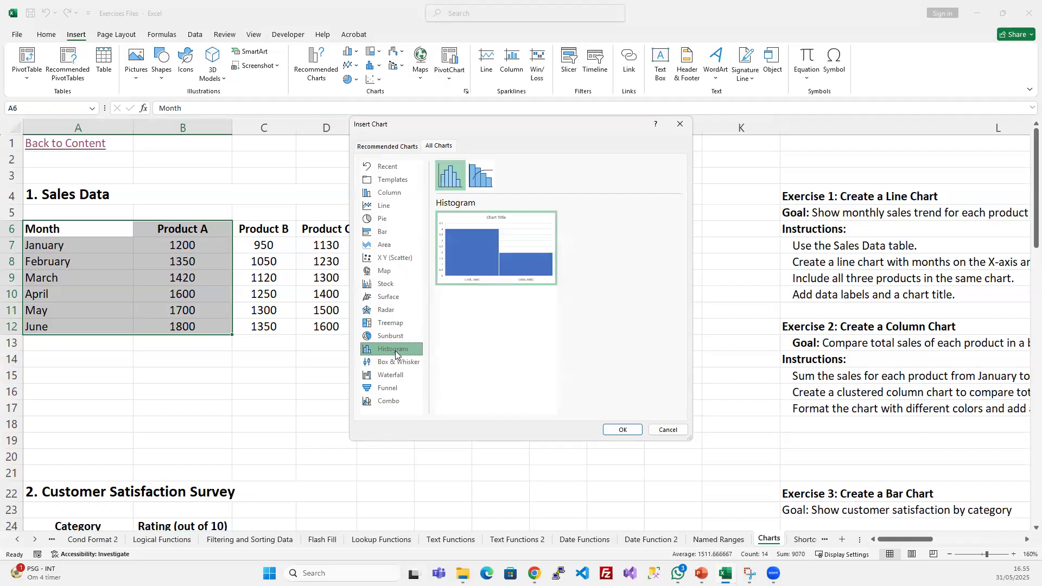
click(394, 194)
click(394, 258)
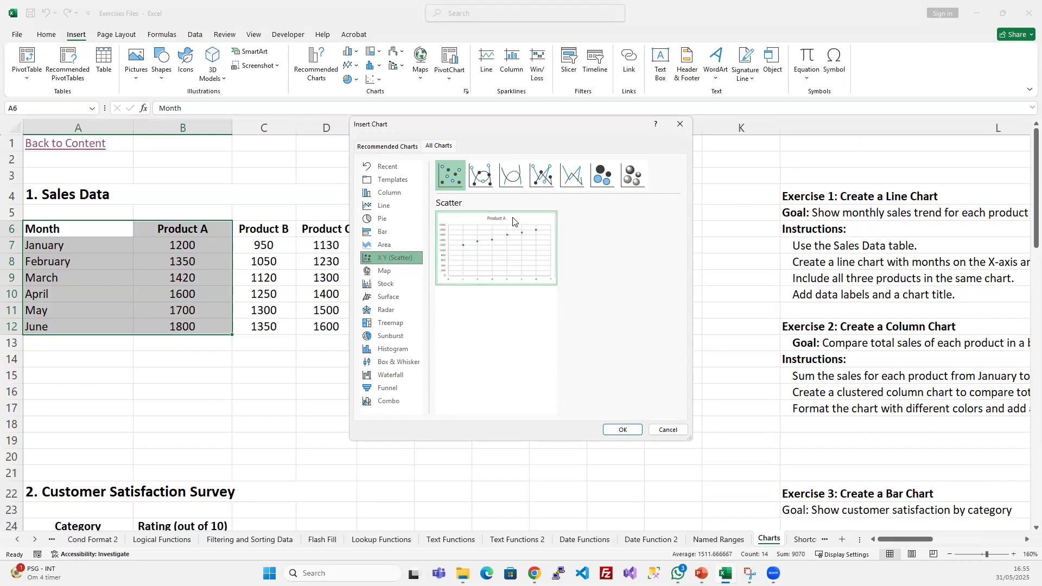
- Insert a basic line chart of the monthly Product A sales
click(384, 206)
mouse_move(516, 249)
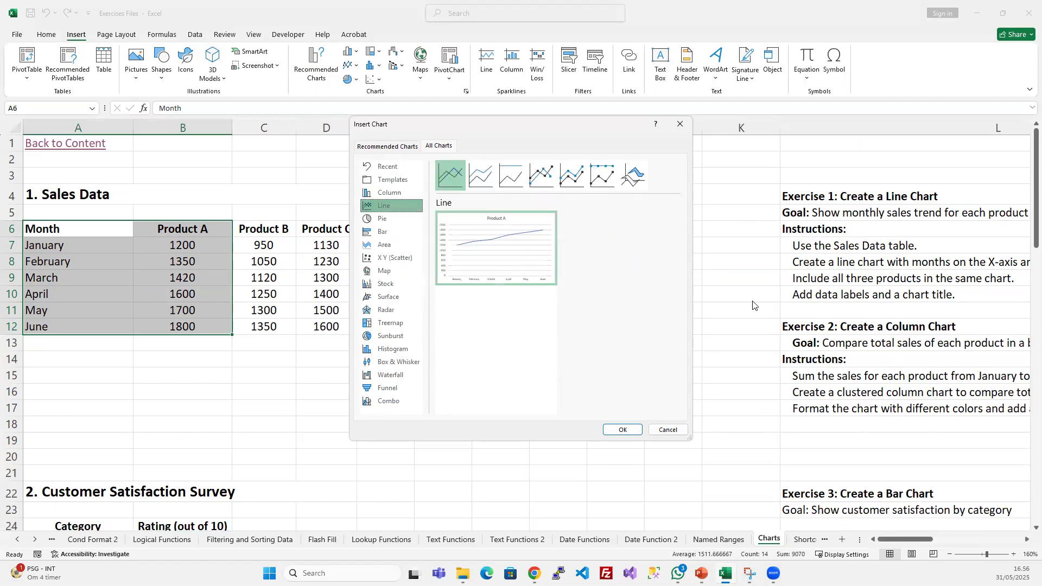
click(622, 429)
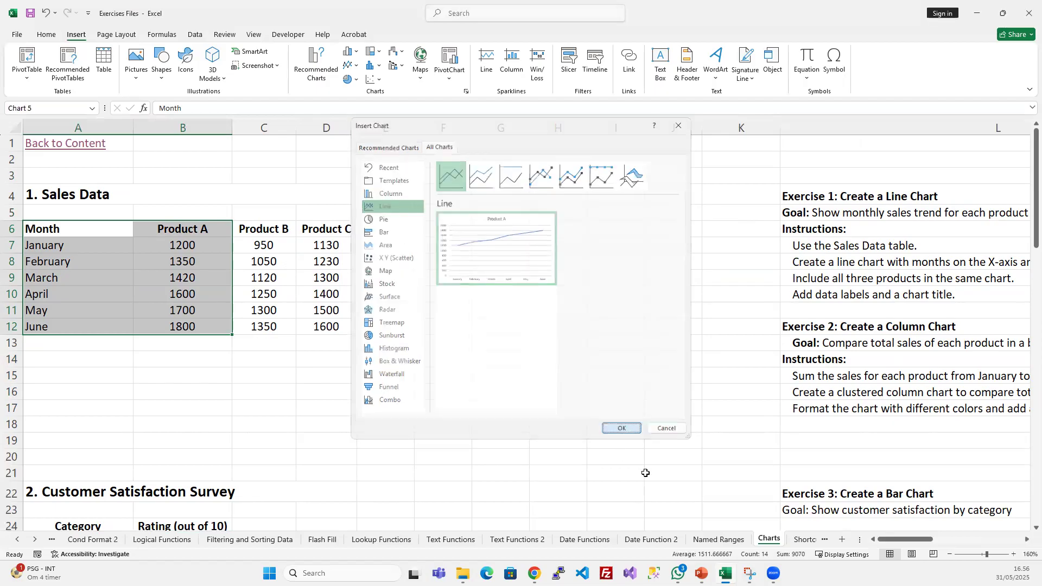
- Move the line chart beside the Sales Data table and enlarge it to span about columns E to K, rows 3 to 17
drag(319, 457, 412, 396)
mouse_move(906, 540)
mouse_down()
mouse_move(946, 534)
mouse_move(905, 537)
mouse_up()
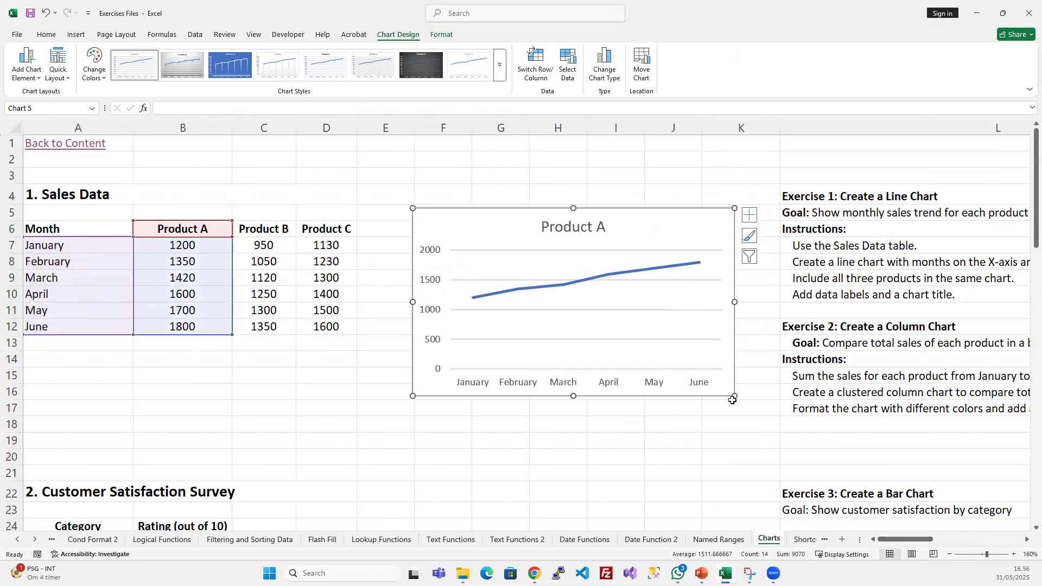
drag(736, 396, 762, 425)
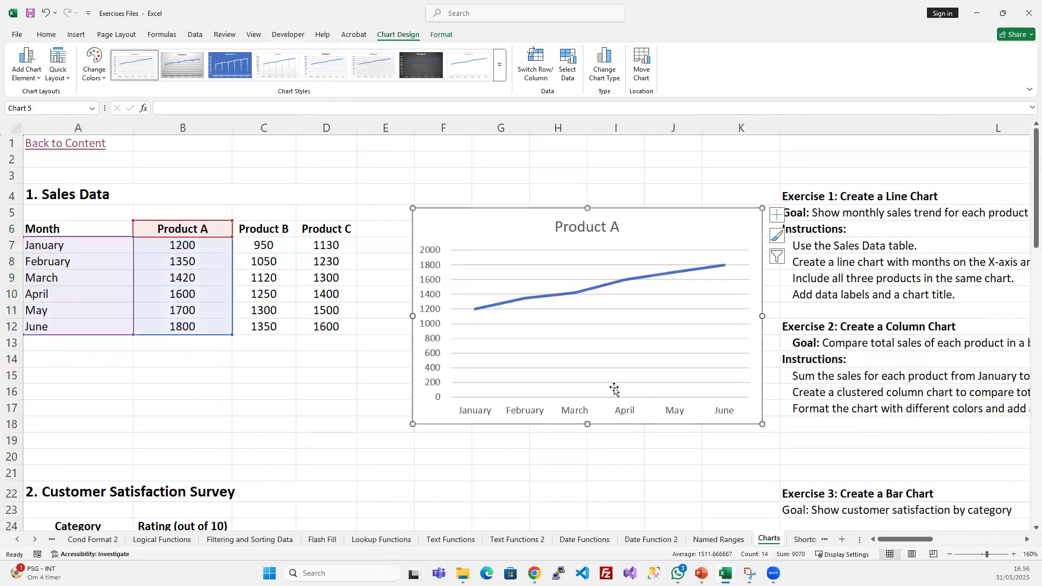
drag(412, 208, 366, 175)
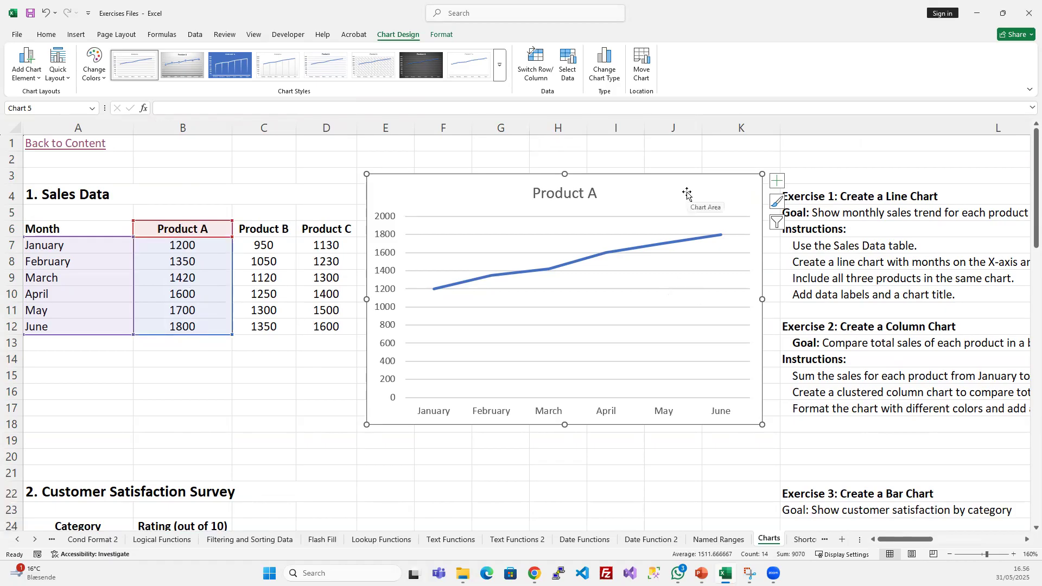
- Reread the Exercise 1 goal and instructions, highlighting "each product" in L5, and compare them with the Product A chart
click(649, 145)
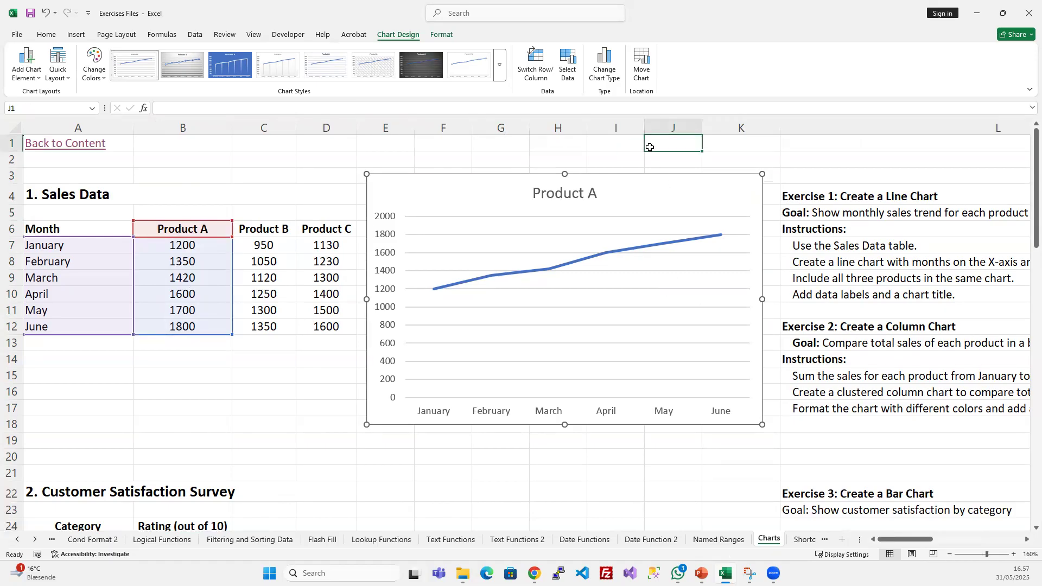
click(816, 267)
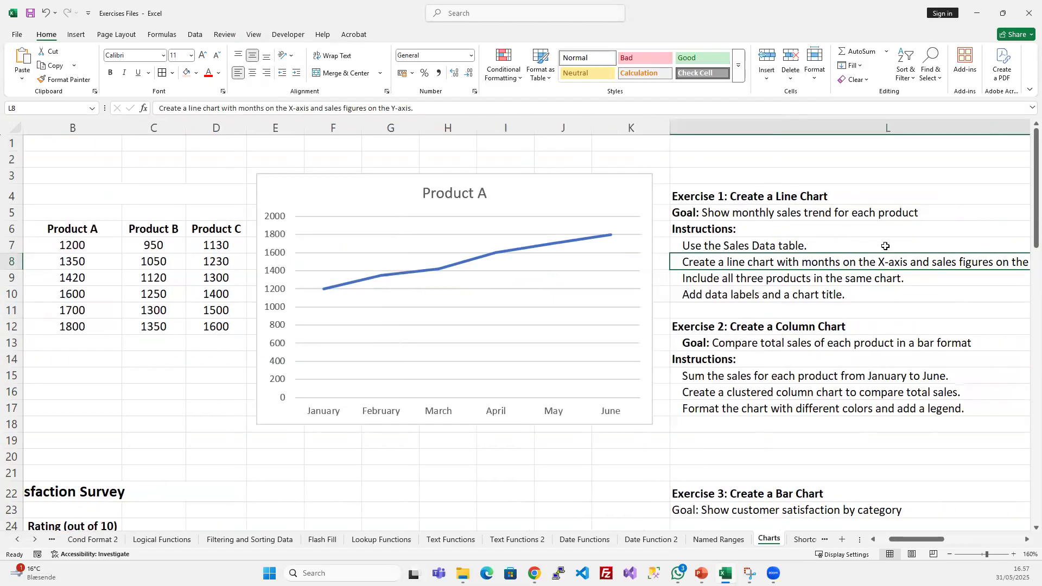
click(762, 218)
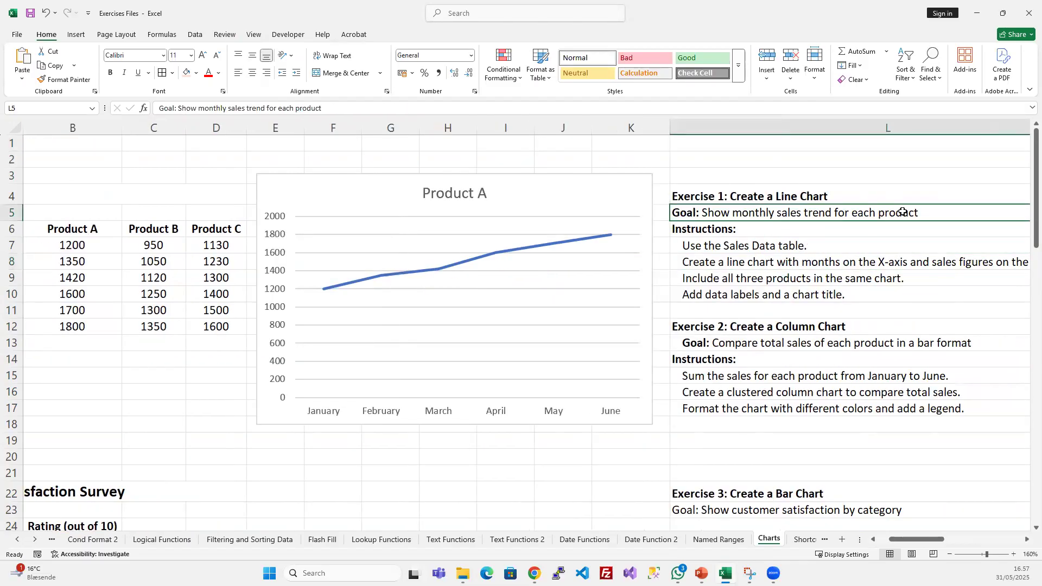
key(F2)
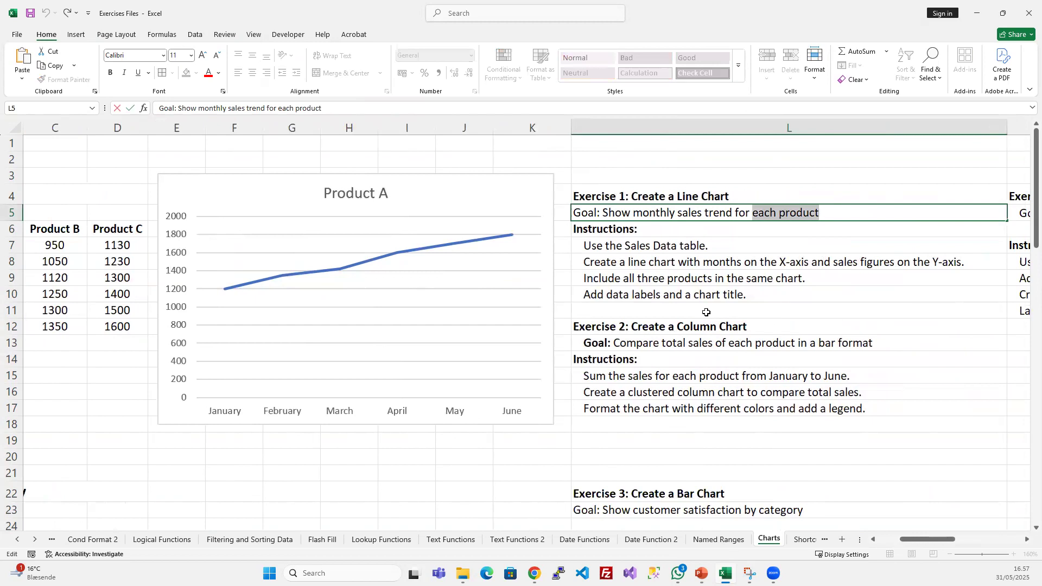
click(721, 312)
scroll(553, 297, left, 2)
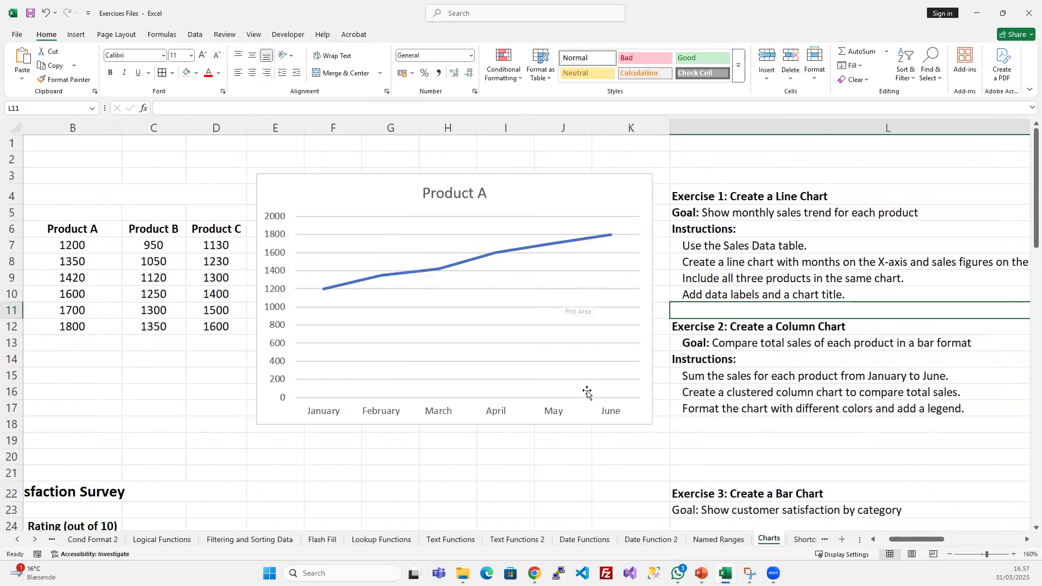
scroll(587, 361, left, 2)
scroll(222, 379, down, 3)
scroll(222, 378, down, 4)
scroll(242, 374, up, 7)
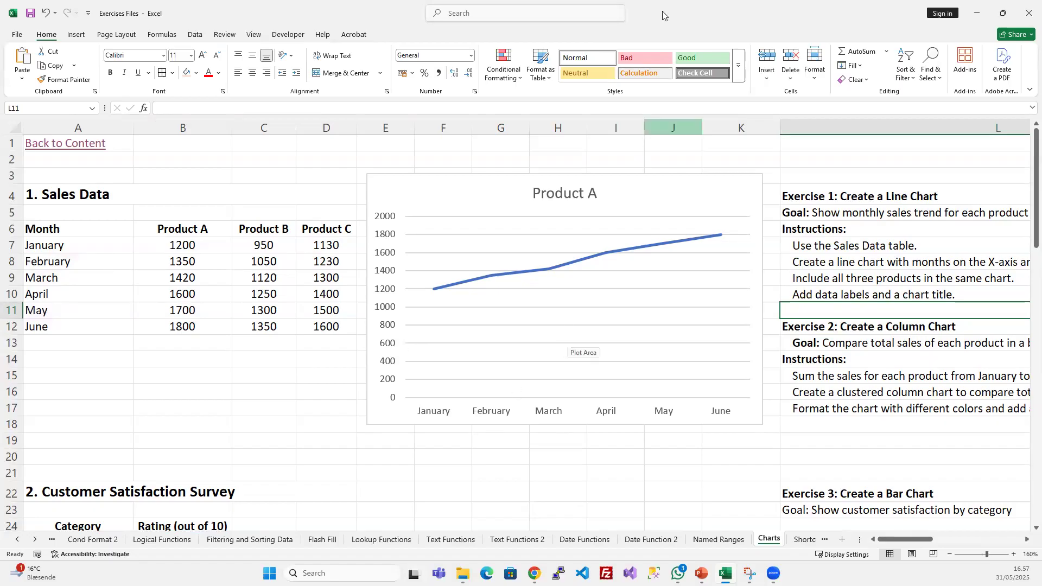
- Select the Product A chart to examine its highlighted source cells, and deselect it
click(489, 198)
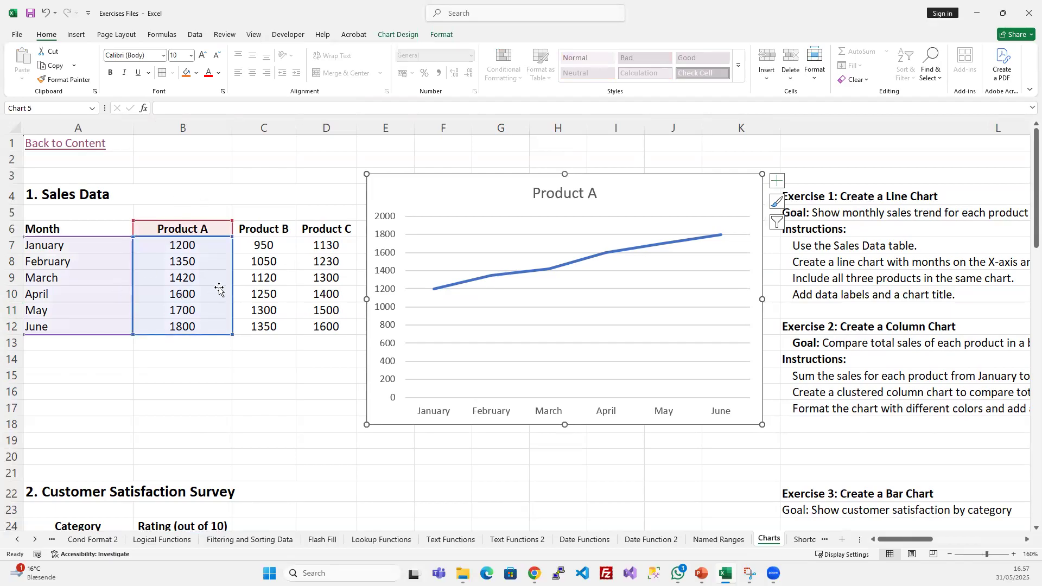
scroll(219, 288, down, 2)
scroll(295, 218, up, 2)
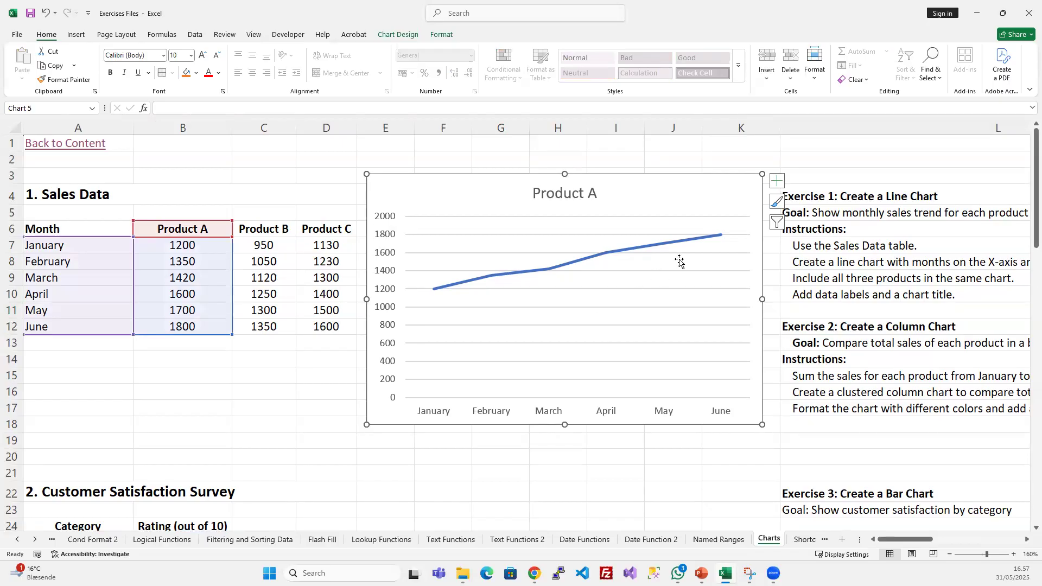
click(665, 147)
click(628, 197)
click(667, 150)
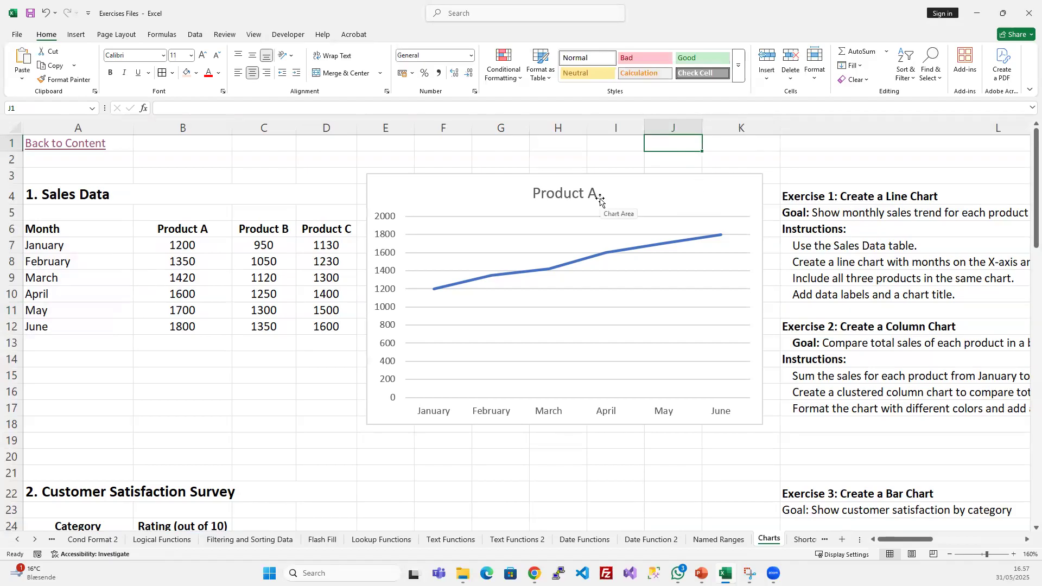
- Select the Product A chart and examine its design options: chart elements, quick layouts, colours and the full chart styles gallery
click(676, 201)
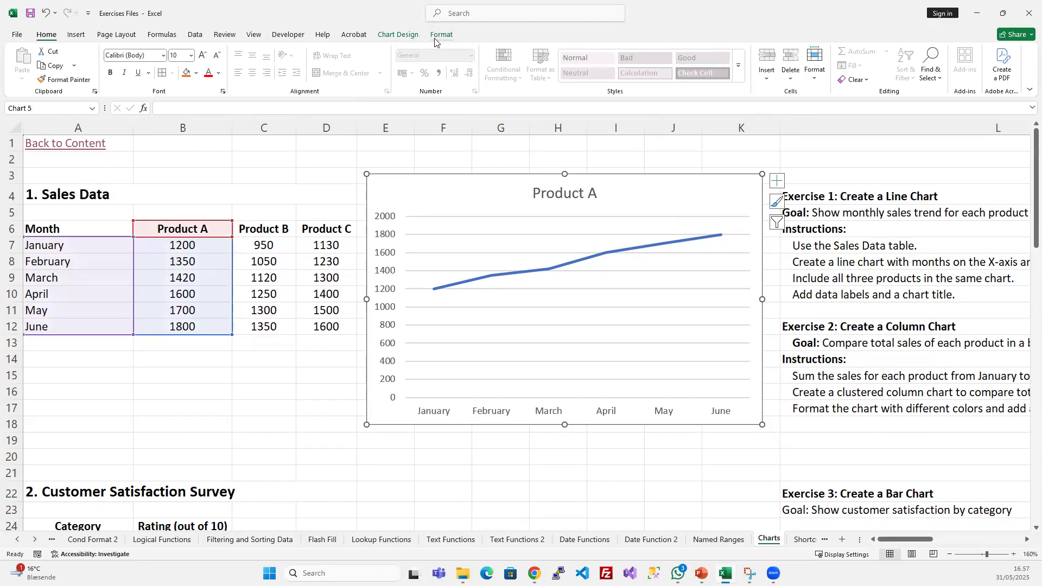
click(398, 35)
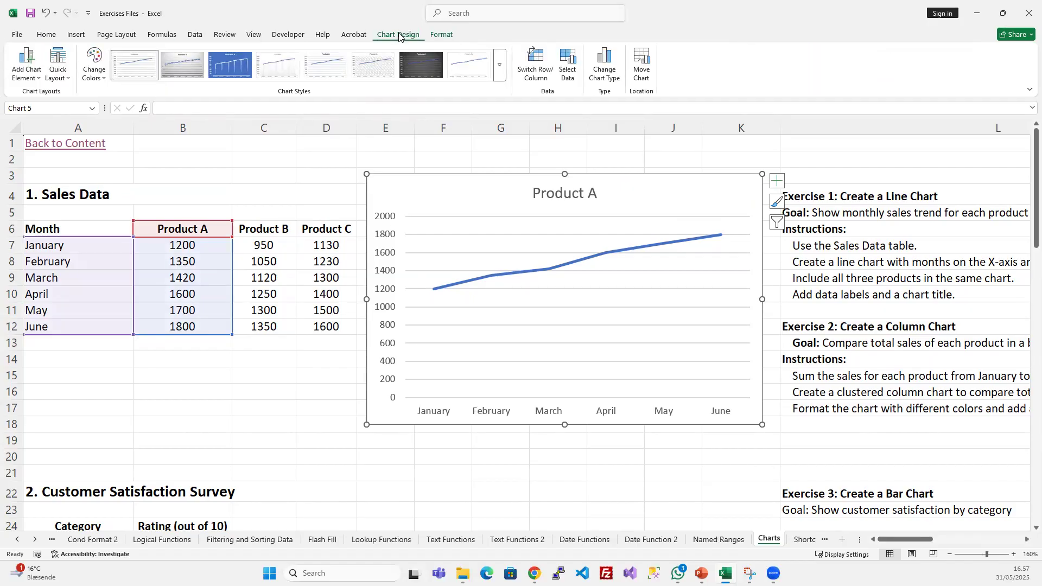
click(31, 77)
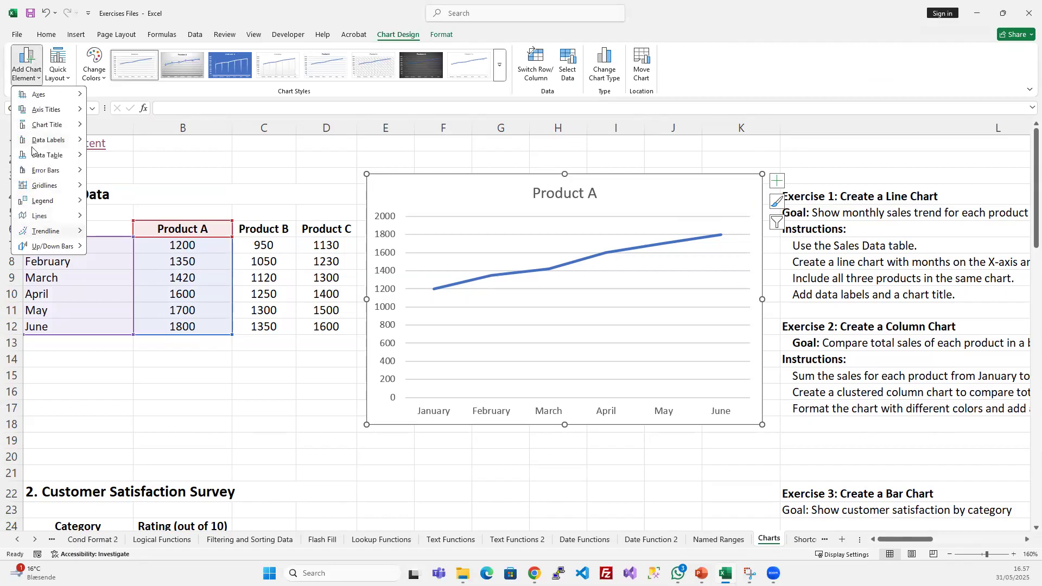
mouse_move(40, 244)
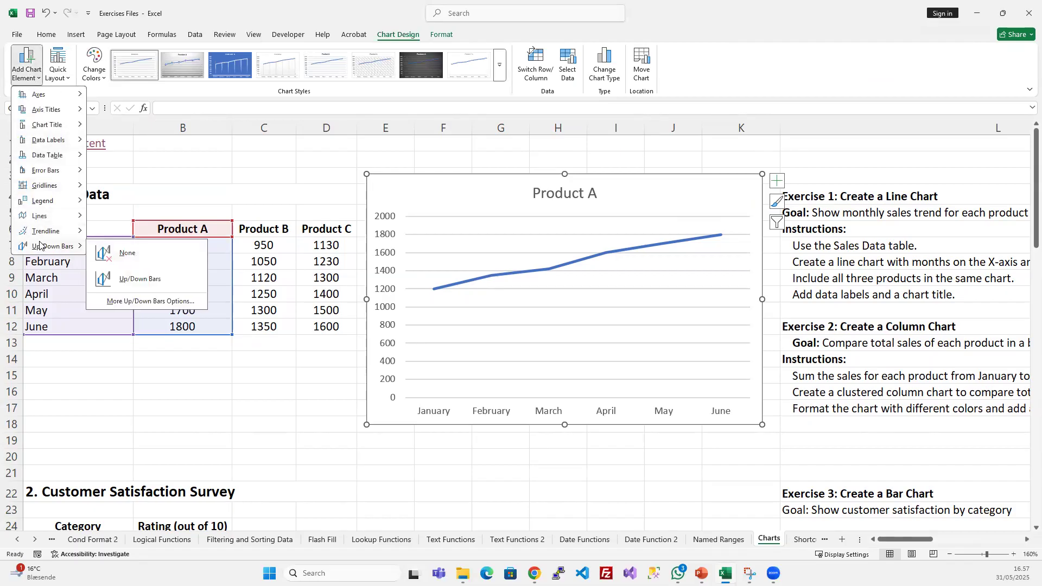
click(70, 80)
click(70, 80)
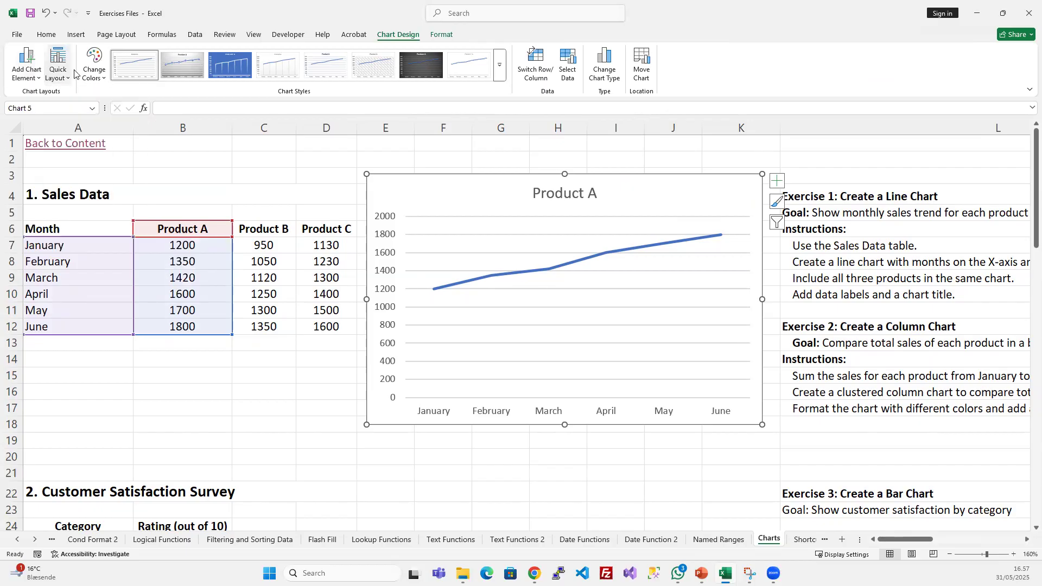
click(97, 75)
click(98, 75)
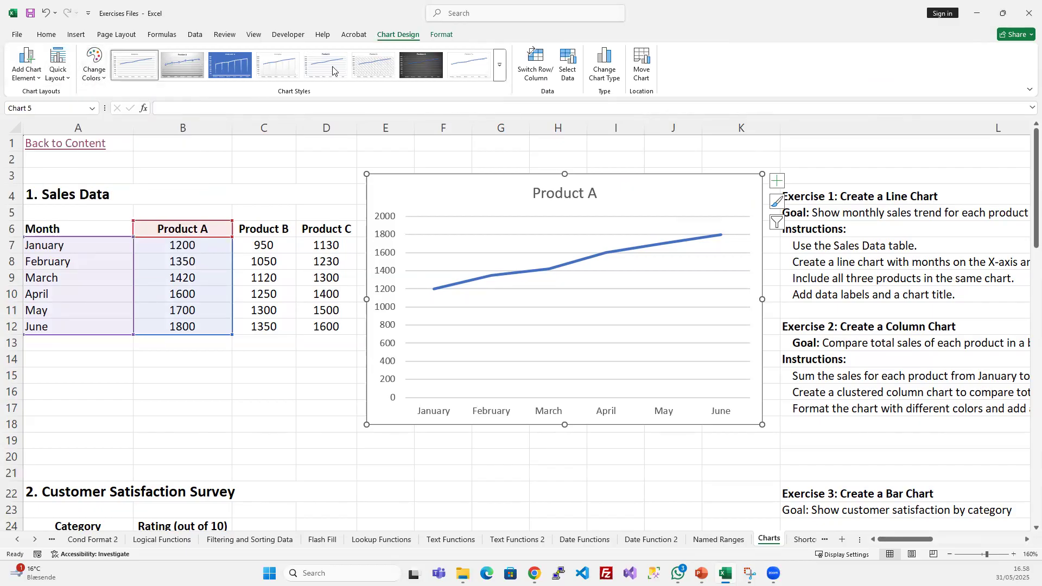
click(500, 71)
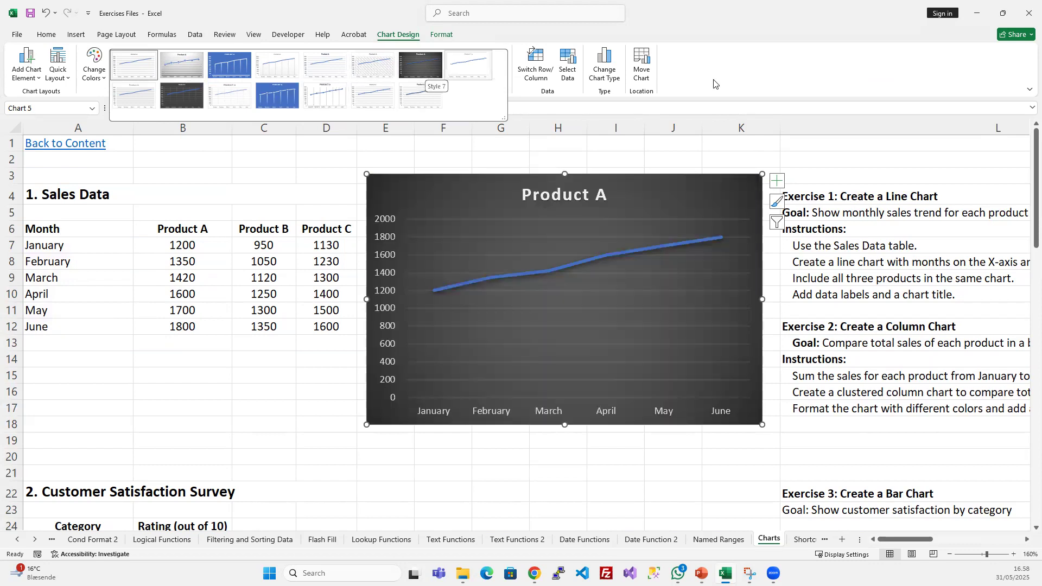
click(820, 48)
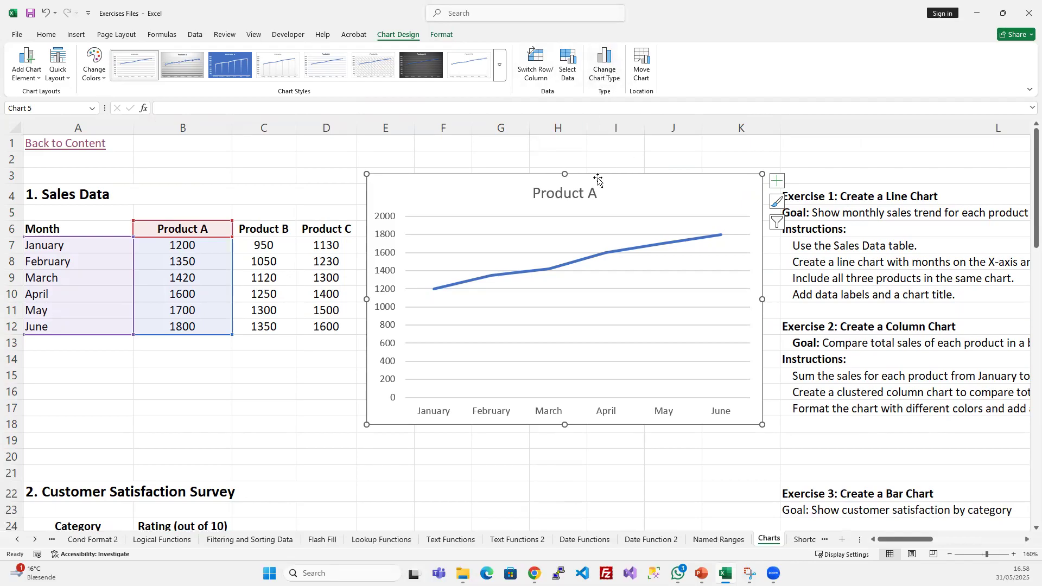
- Change the Product A line chart to a Clustered Column chart
click(613, 80)
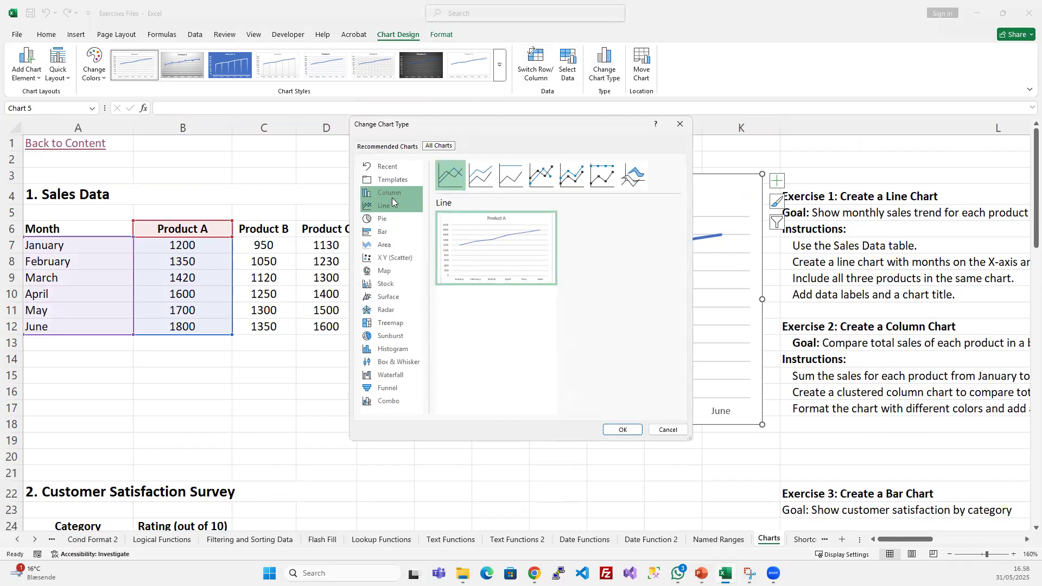
click(393, 197)
click(633, 431)
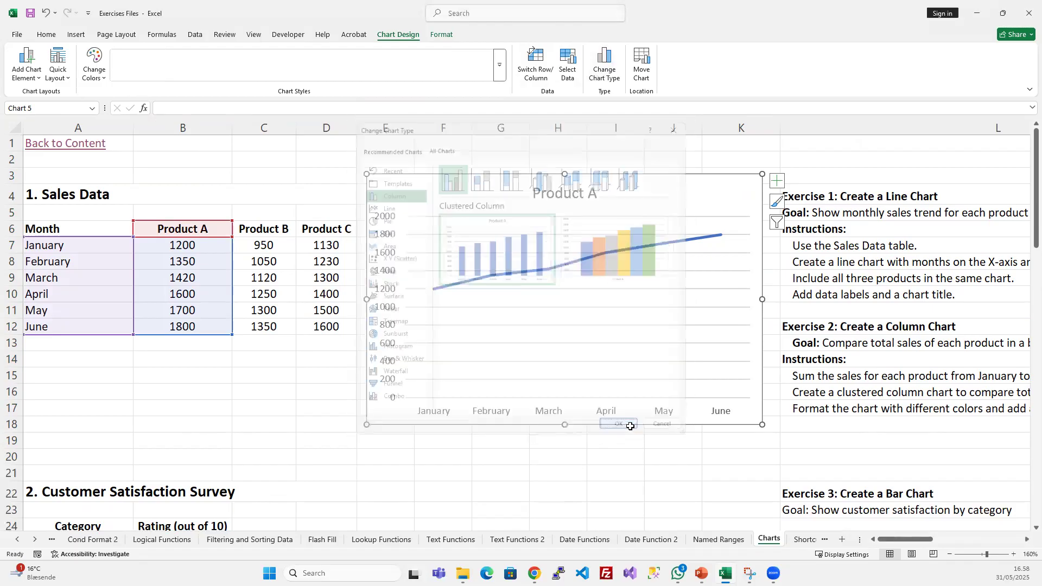
- Switch the column chart back to the basic Line chart type and deselect it
click(605, 64)
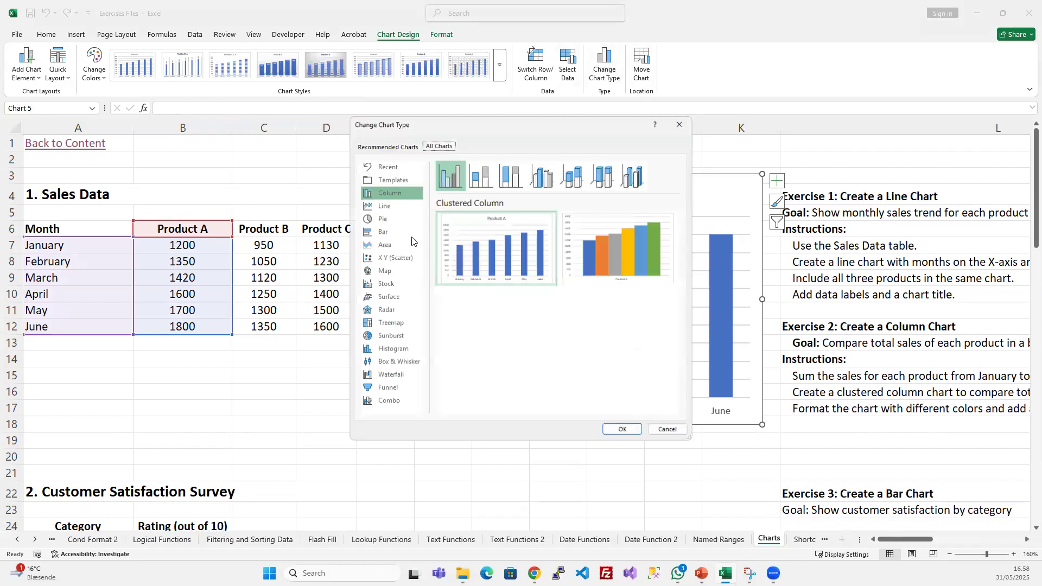
click(375, 207)
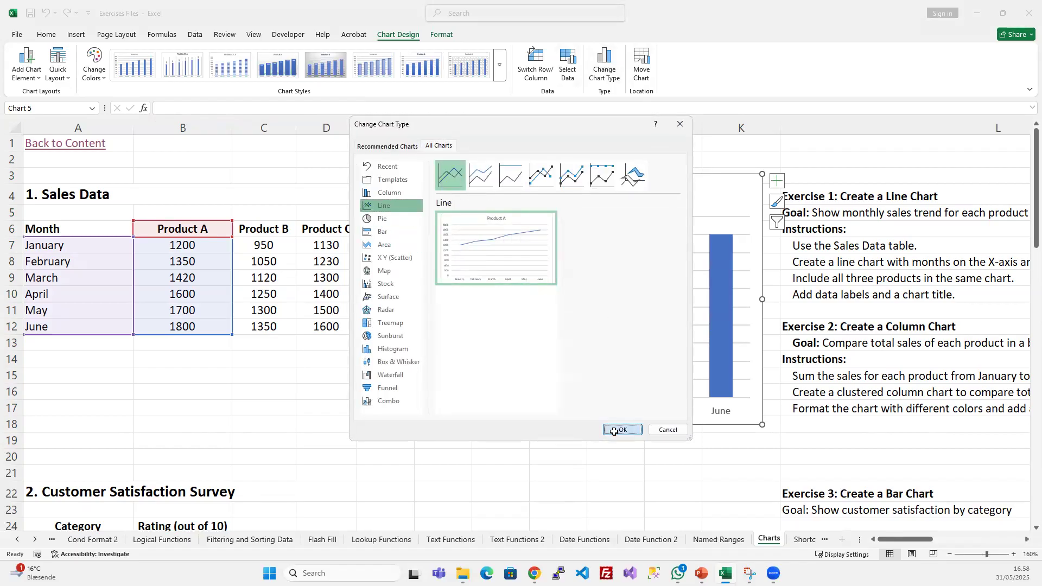
click(619, 429)
click(516, 469)
- Hide and show the axes of the Product A line chart twice using its chart elements
click(695, 198)
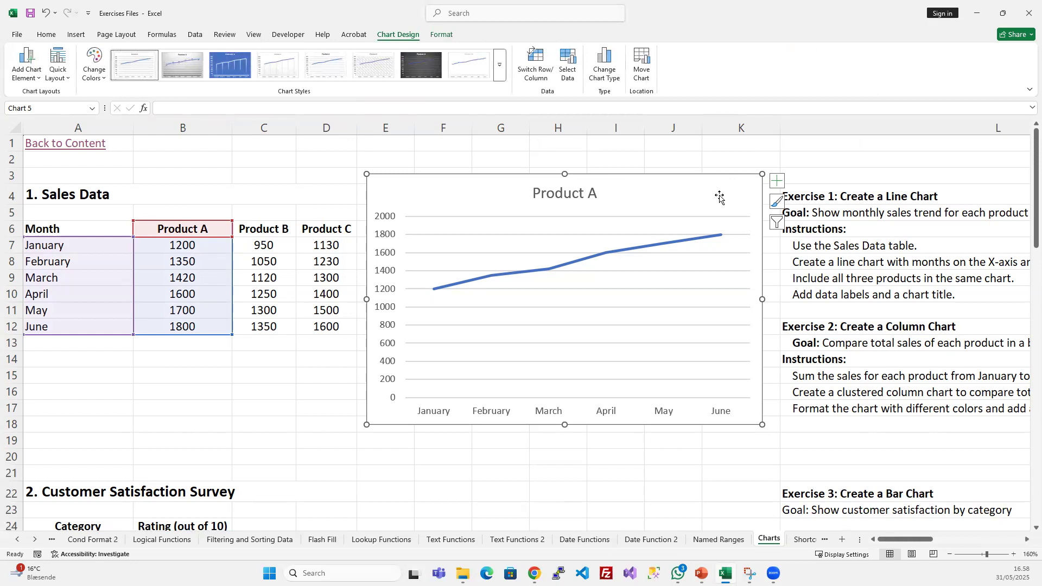
click(778, 183)
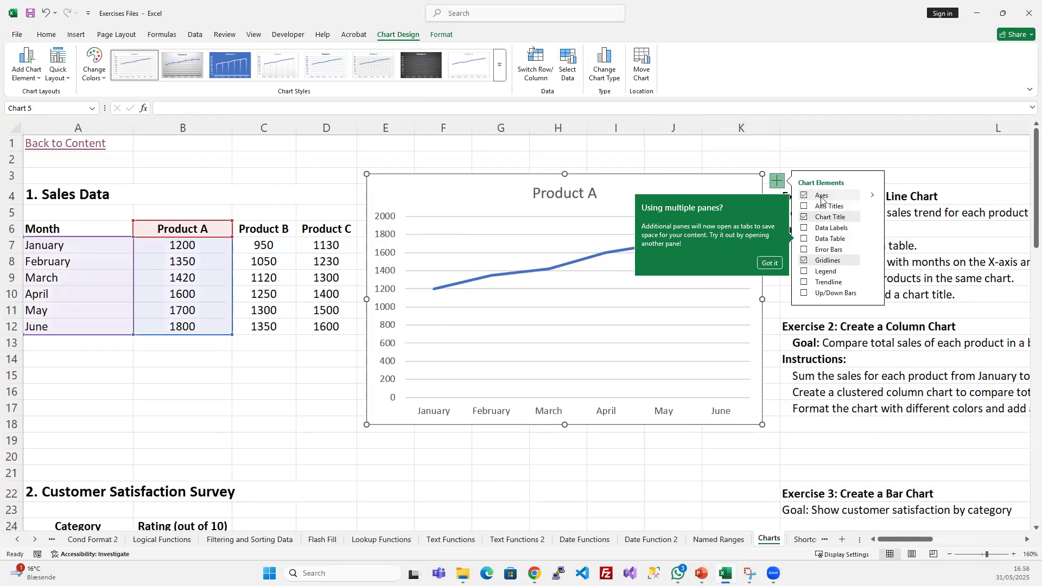
click(803, 198)
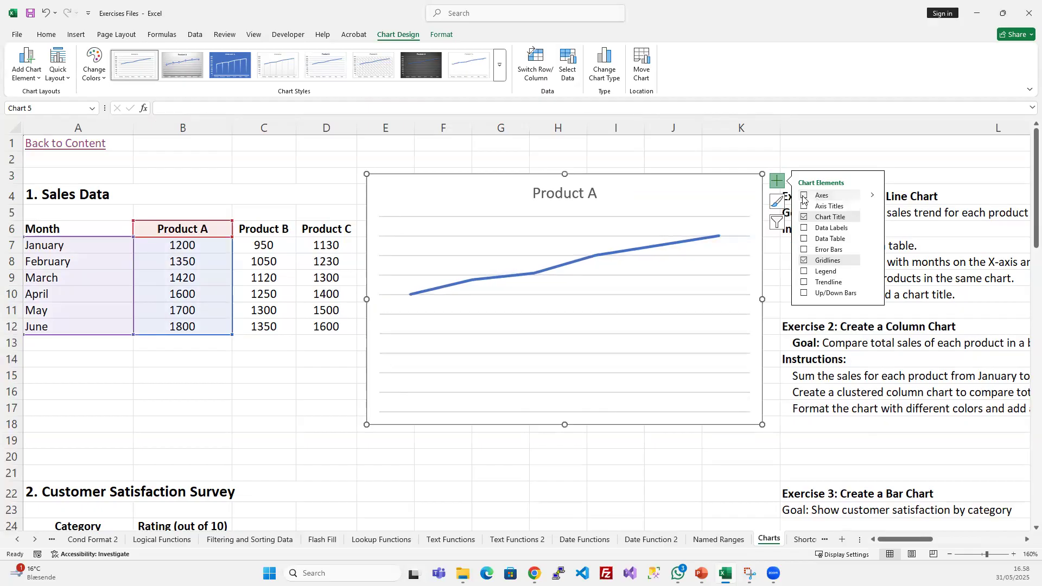
click(803, 196)
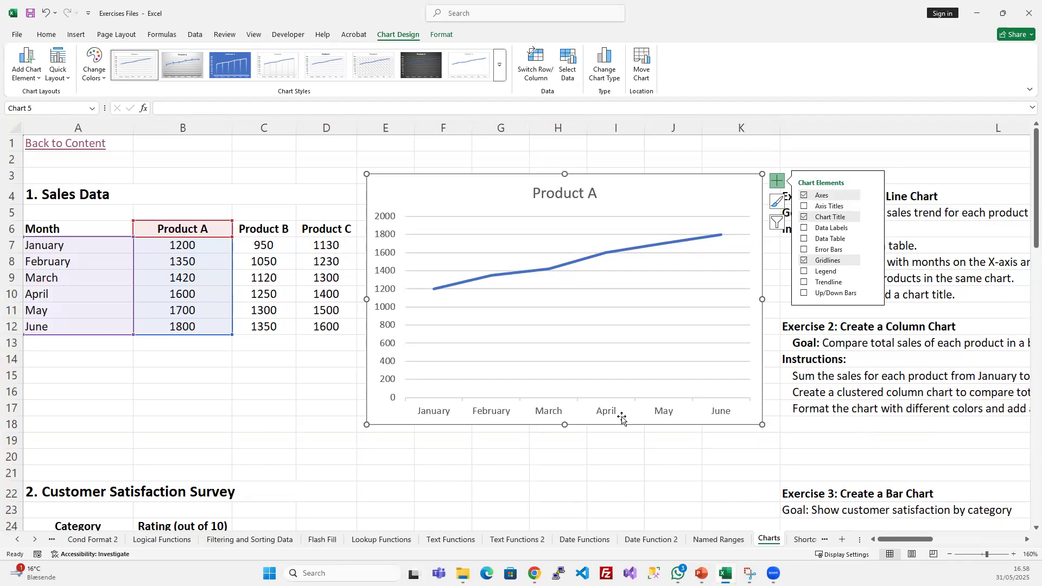
click(804, 196)
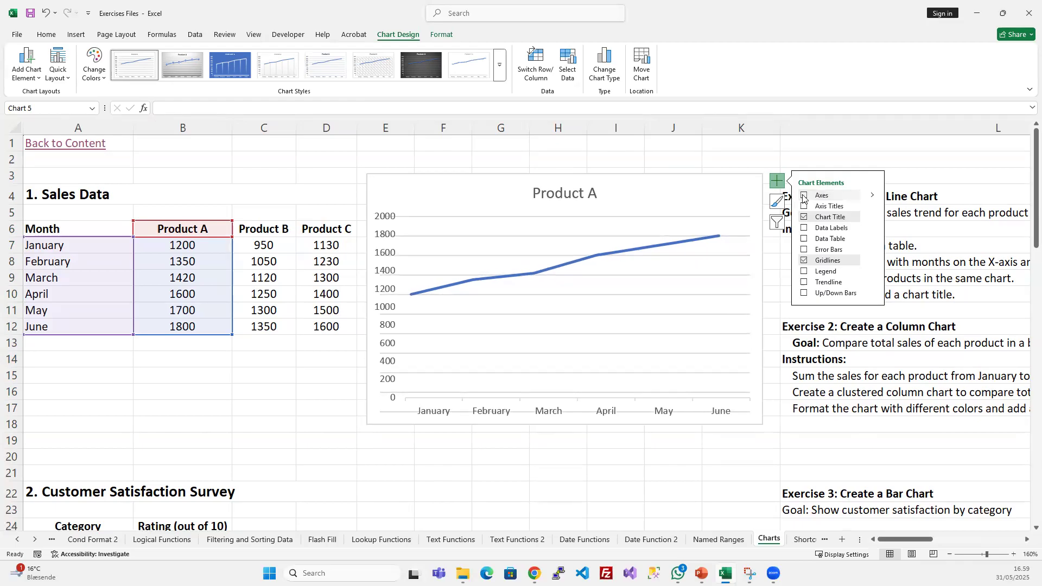
click(804, 195)
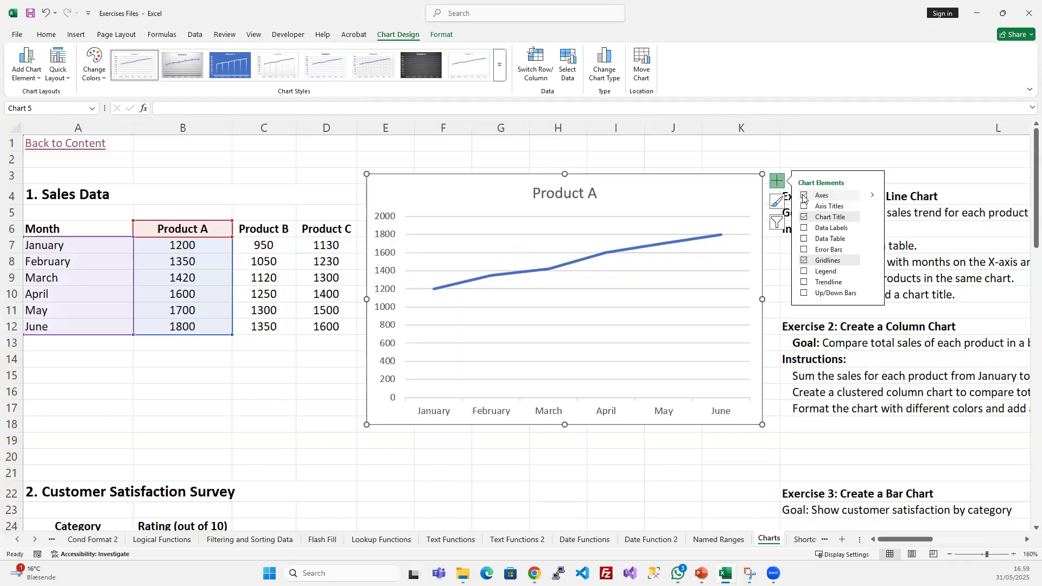
- Add axis titles to the line chart and set the vertical axis title to "Sales Value"
click(804, 206)
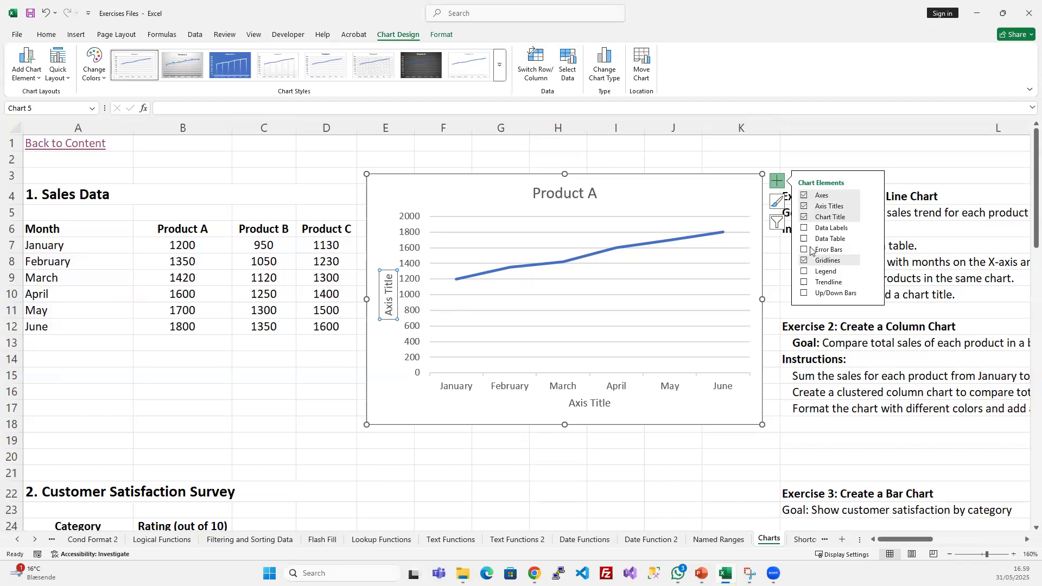
click(386, 300)
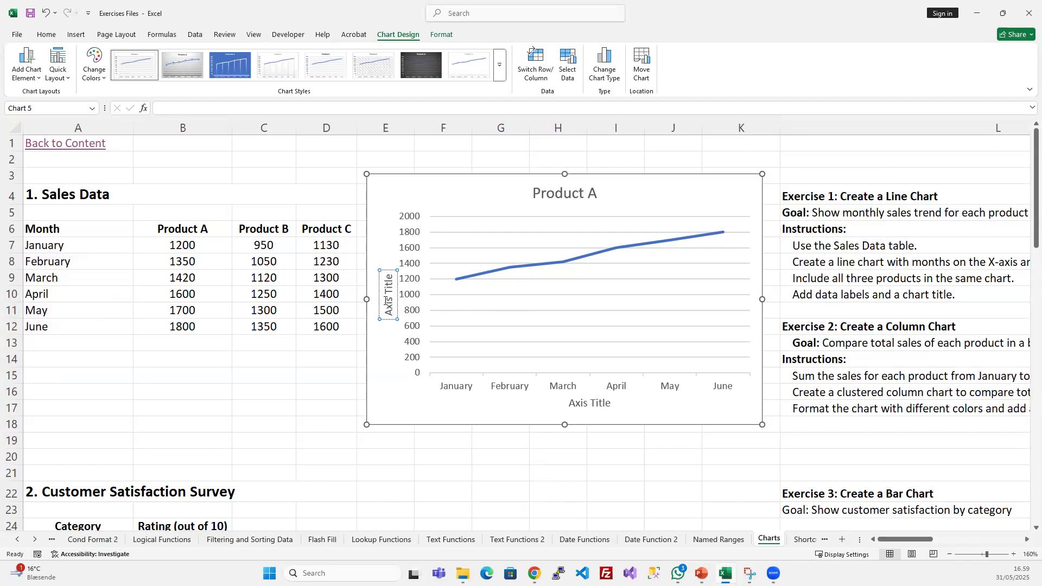
triple_click(386, 300)
key(BackSpace)
text(Sales)
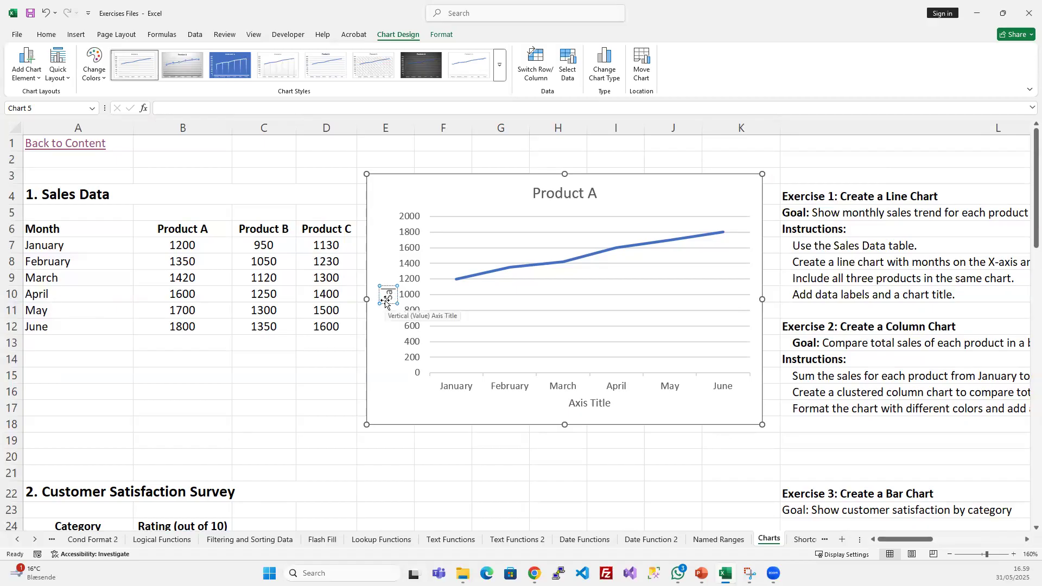
text( Value)
scroll(458, 329, down, 1)
scroll(467, 242, down, 2)
scroll(456, 263, up, 3)
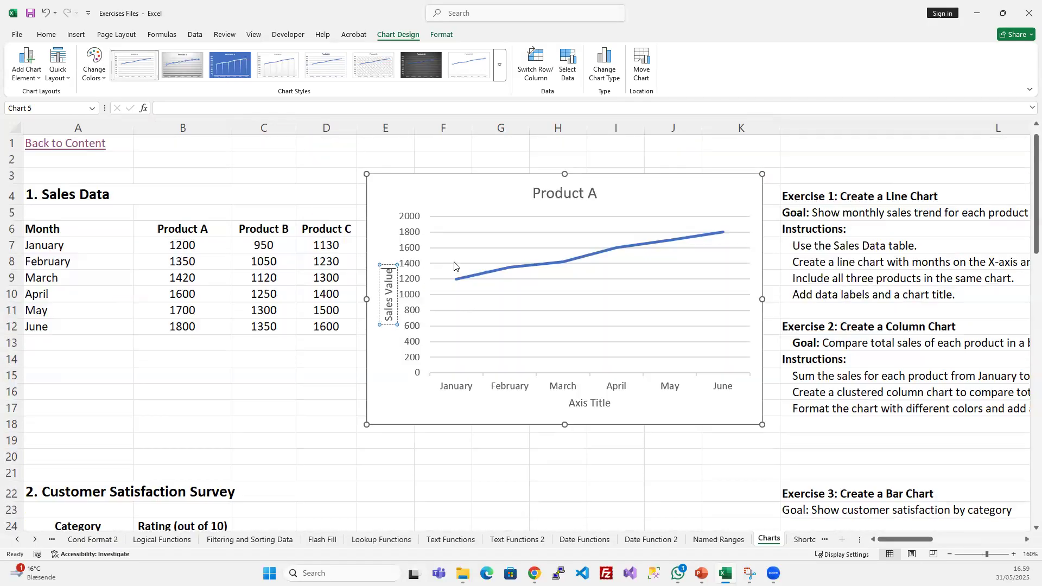
- Set the horizontal axis title of the line chart to "Months"
scroll(395, 260, down, 2)
scroll(441, 297, up, 1)
double_click(591, 403)
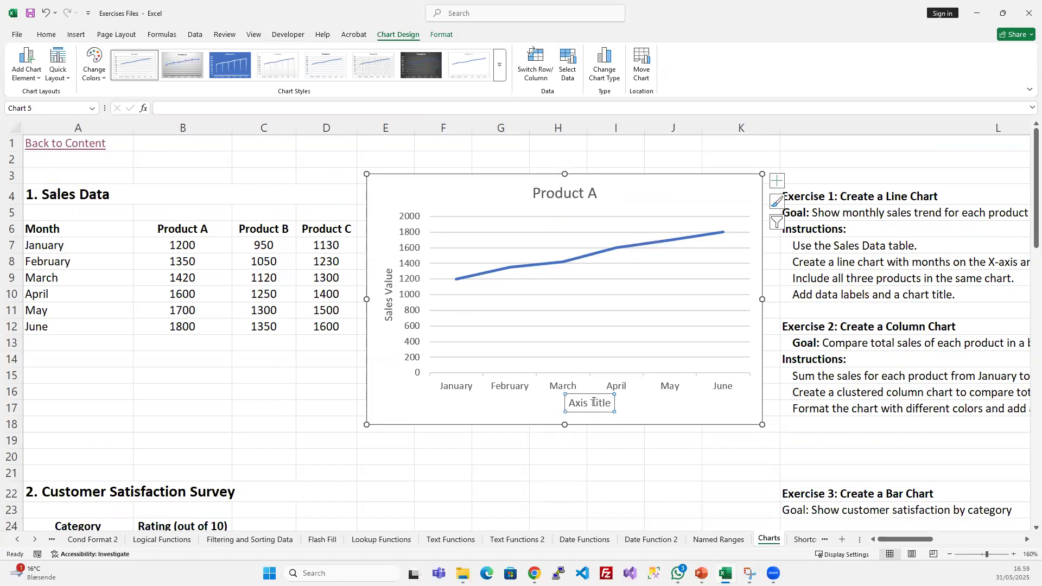
click(597, 403)
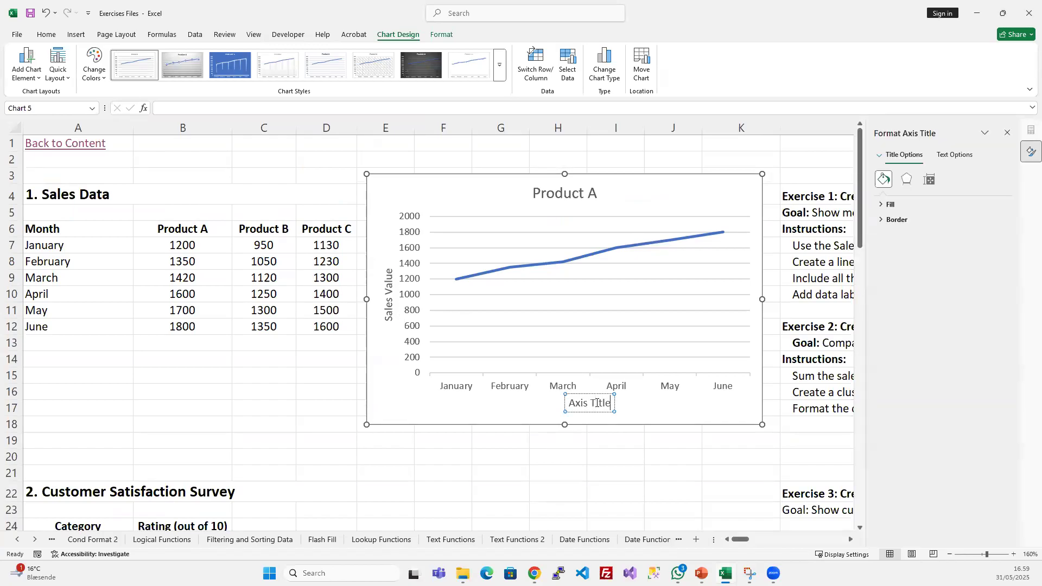
key(ctrl+a)
text(Months)
click(715, 406)
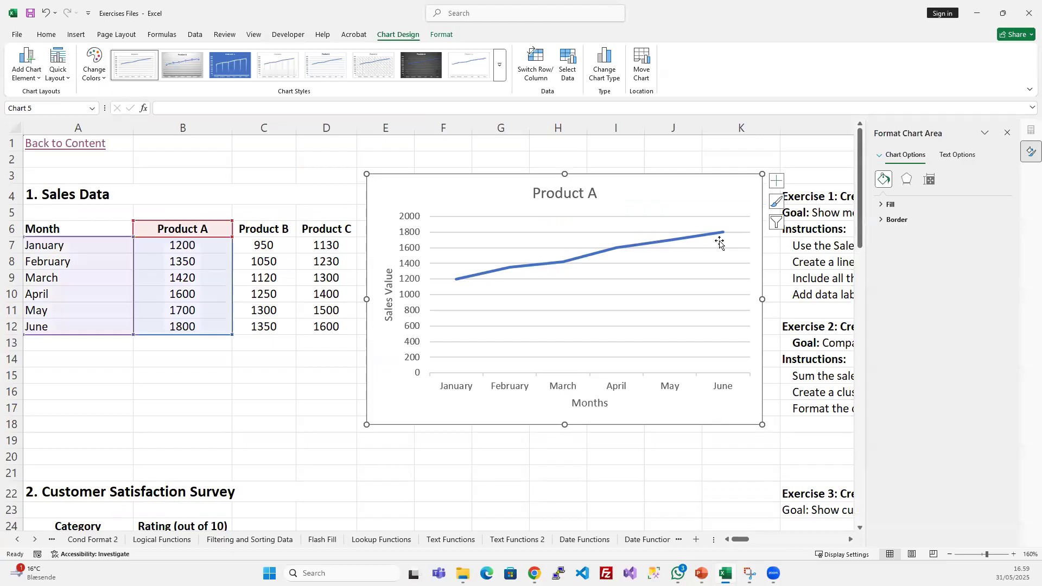
- Hide the chart title of the line chart and show it again
click(777, 180)
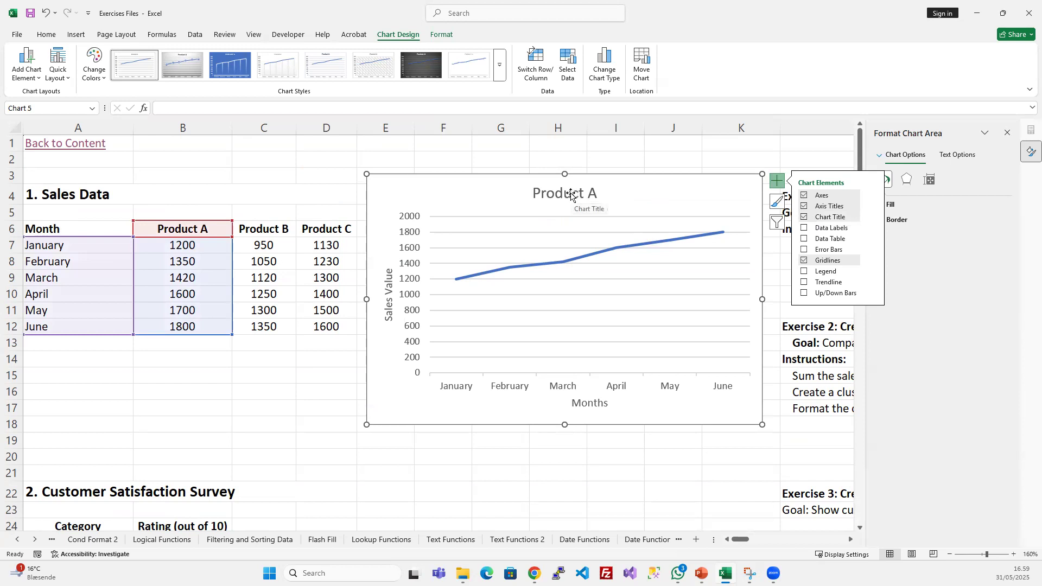
click(805, 217)
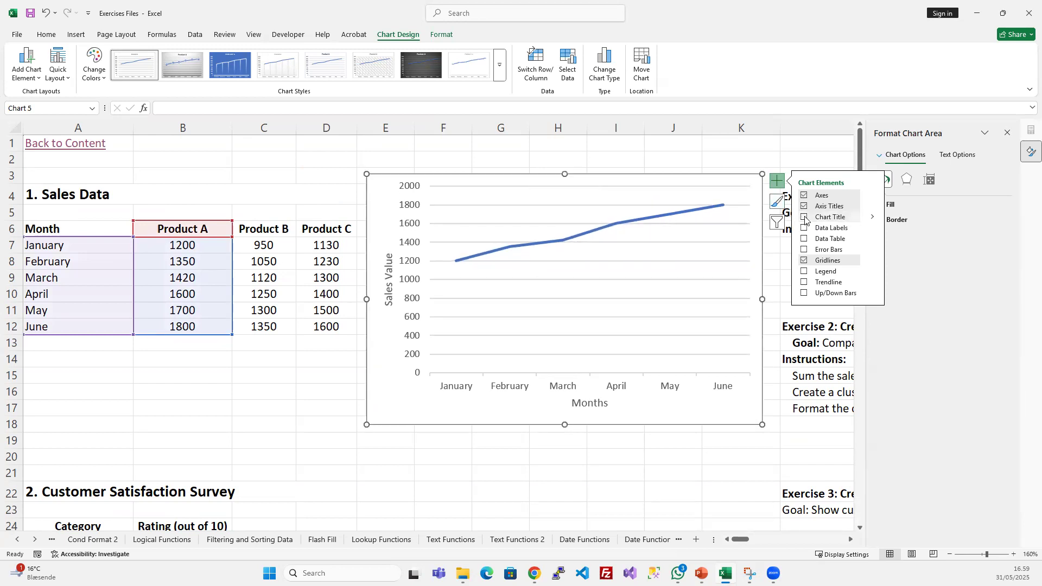
click(805, 217)
- Change the chart title to "Products Sales"
click(579, 194)
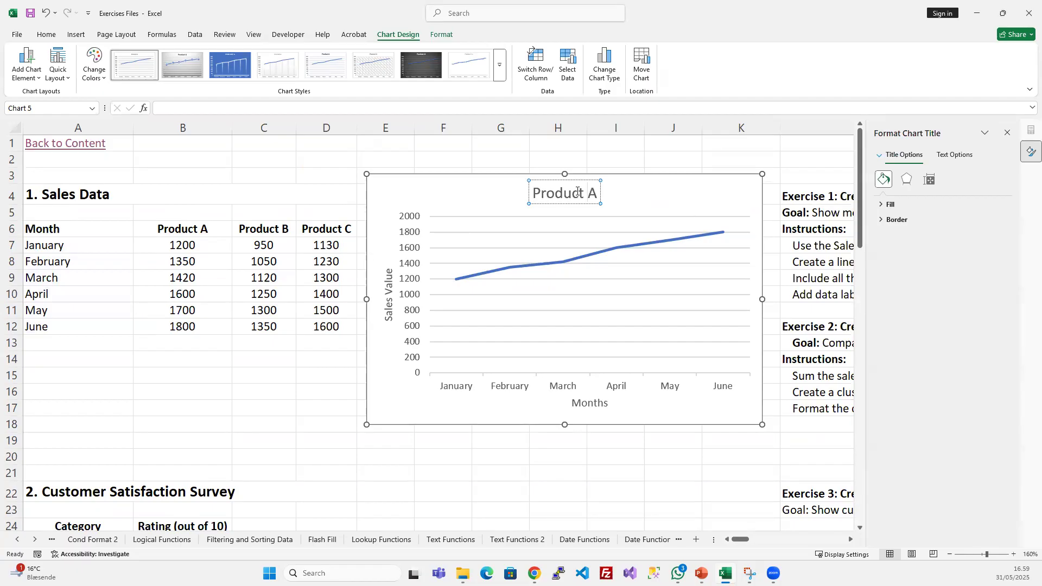
key(BackSpace)
key(BackSpace)
text(s Sales)
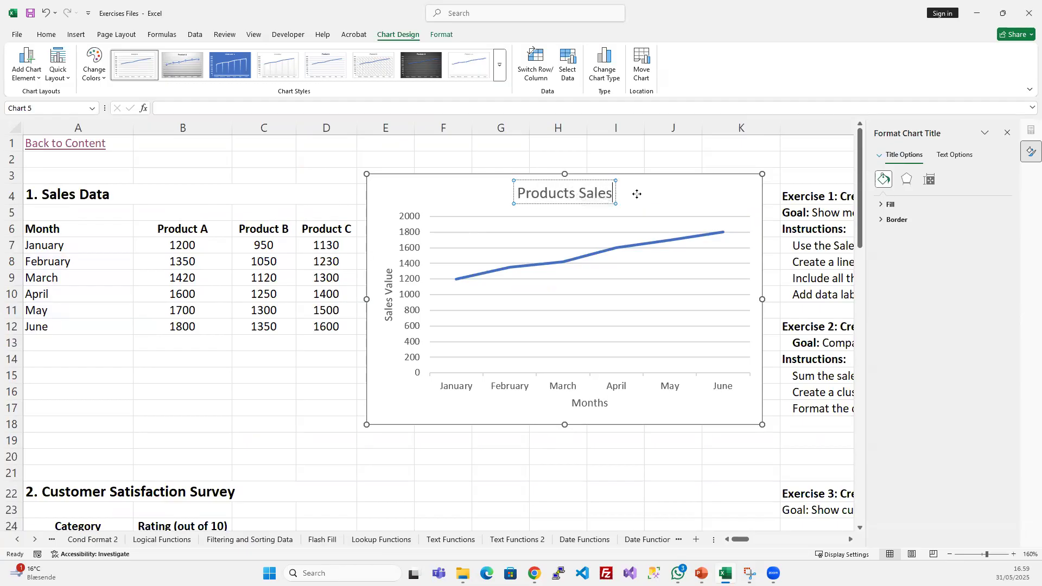
click(636, 194)
click(606, 201)
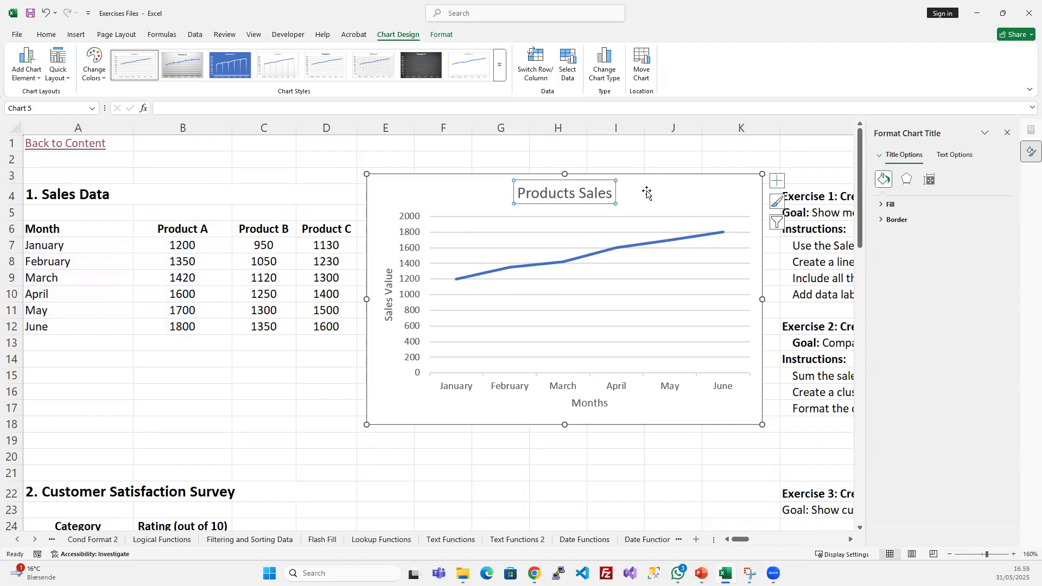
- Add data labels to the line chart and select cell B7 to compare its value with the January label
click(777, 181)
click(805, 229)
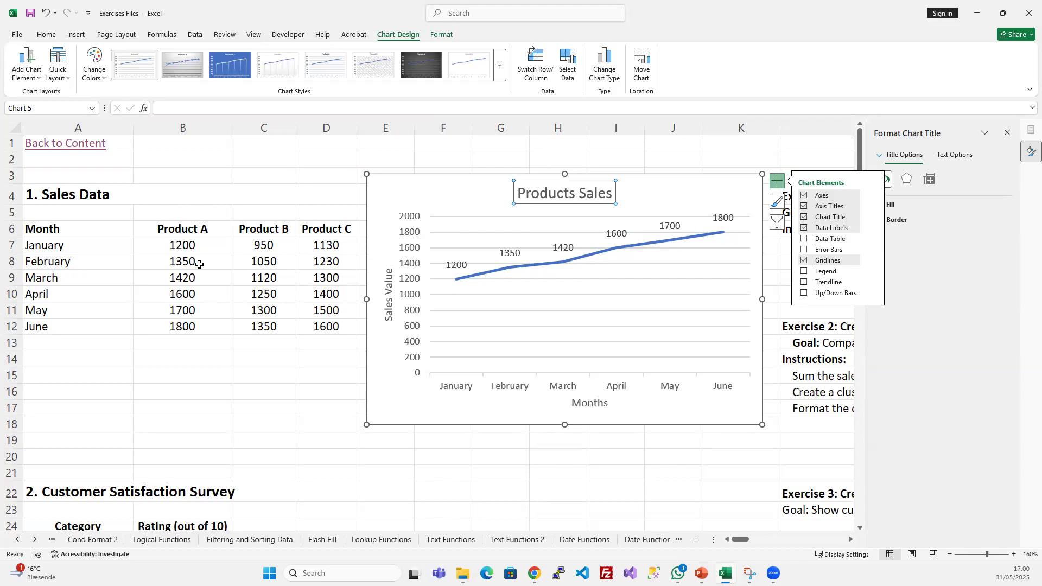
mouse_move(187, 245)
mouse_down()
mouse_move(184, 285)
mouse_move(179, 247)
mouse_up()
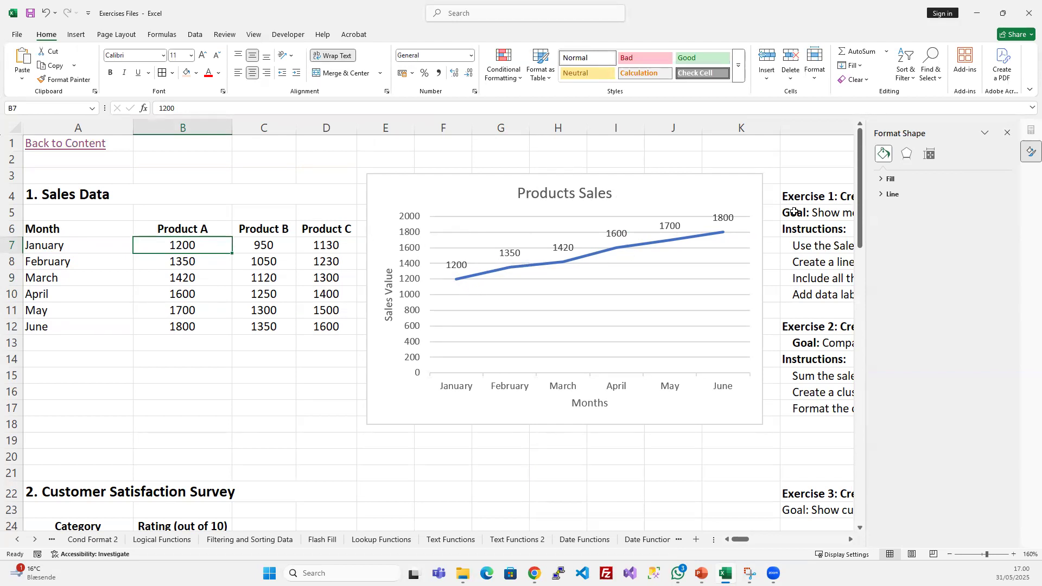
- Hide only the February data label on the line and restore it
click(756, 180)
click(491, 261)
click(498, 253)
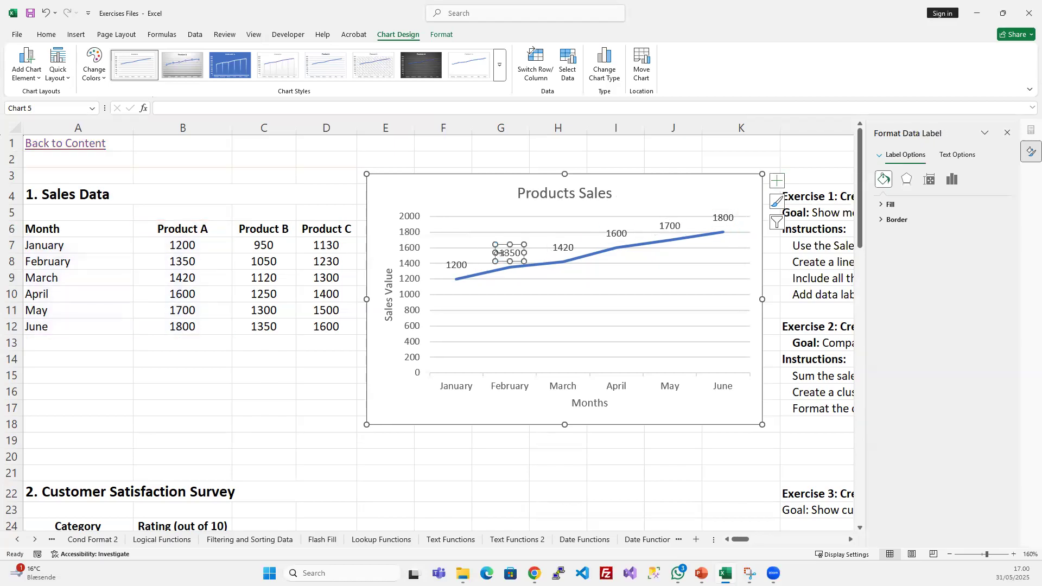
click(777, 181)
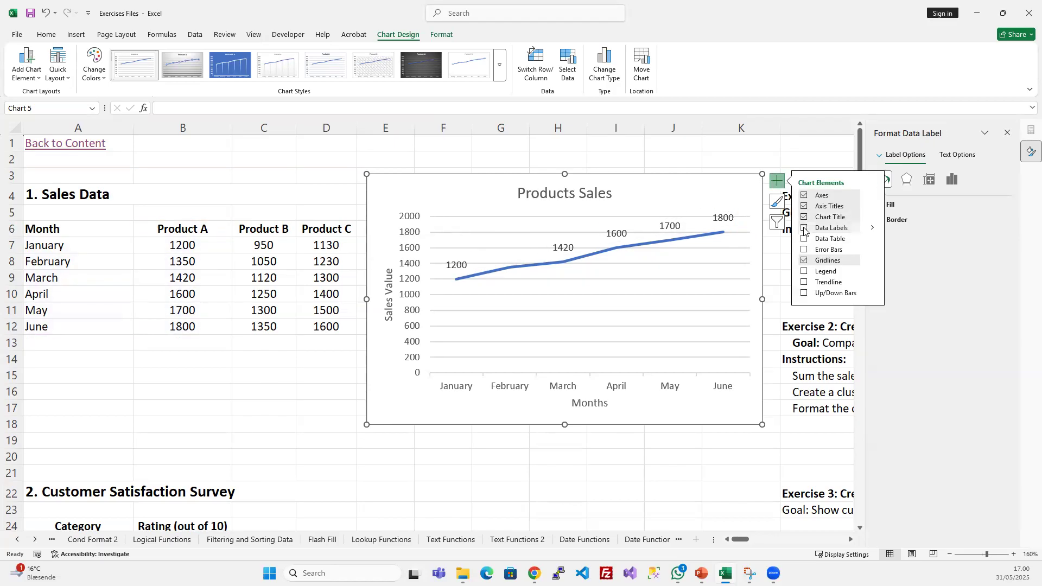
click(675, 258)
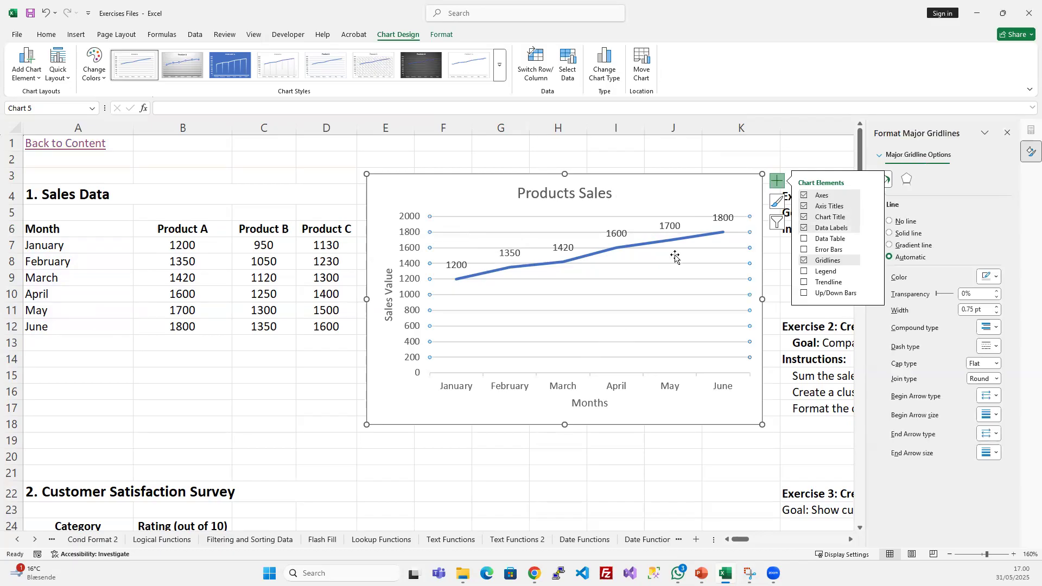
- Hide all data labels and show them again, and remove only the June label and restore it
click(667, 186)
click(675, 224)
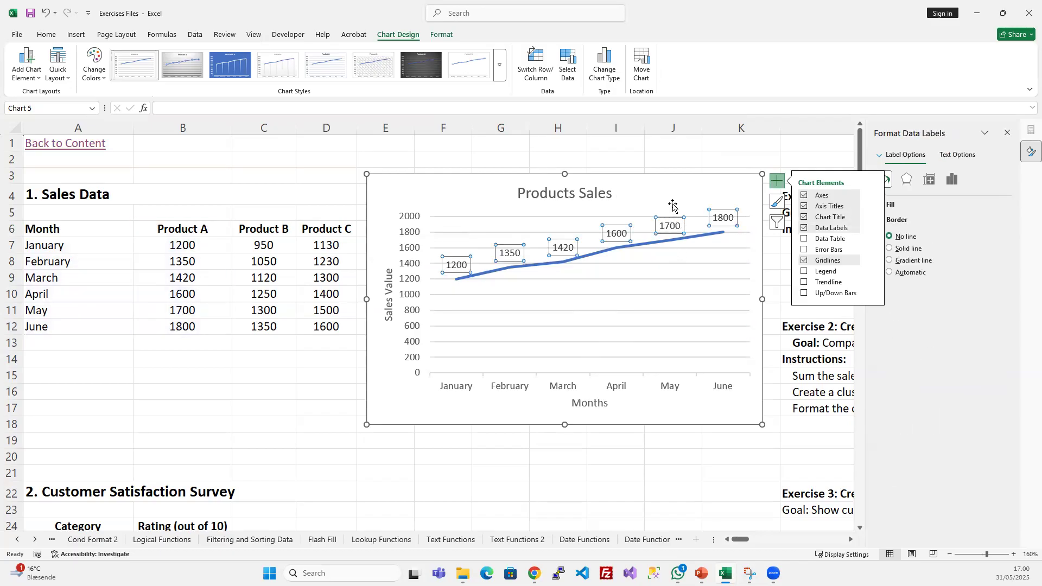
click(803, 228)
click(804, 229)
click(710, 220)
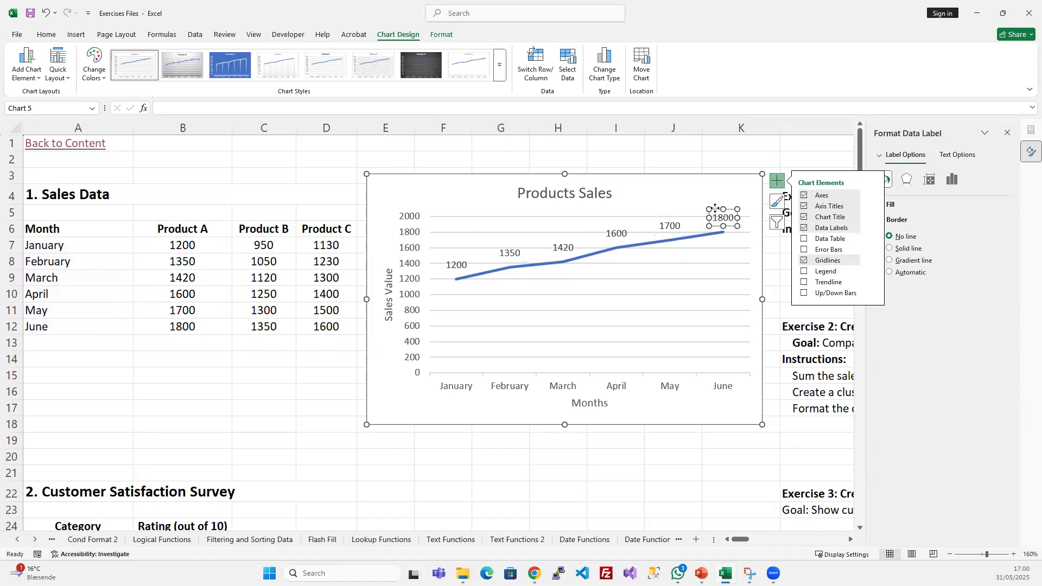
key(Delete)
click(804, 228)
- Select the line's full set of data labels, then only the May label, and return to the whole chart
click(683, 213)
click(669, 227)
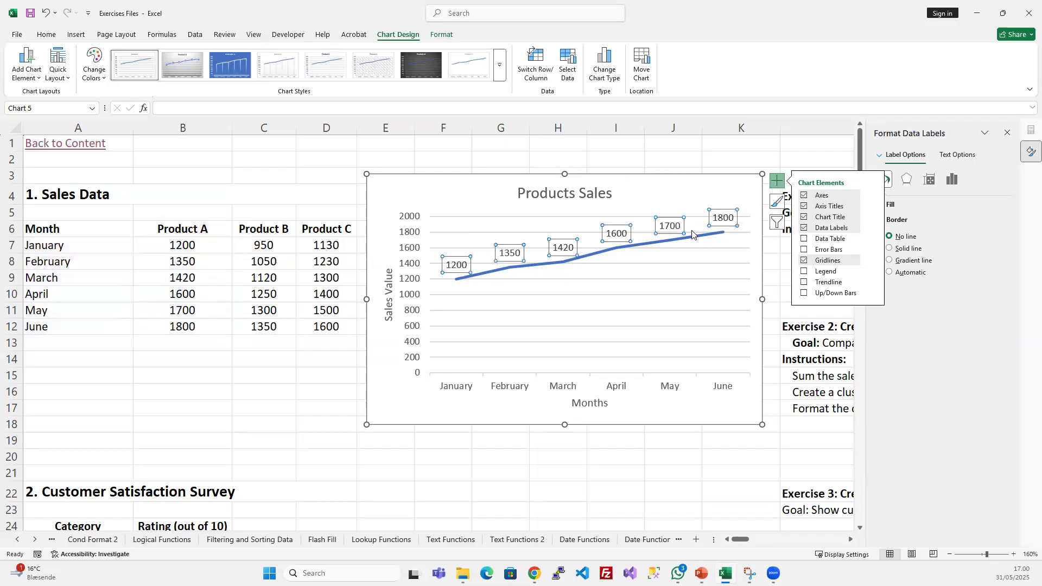
click(696, 195)
click(669, 227)
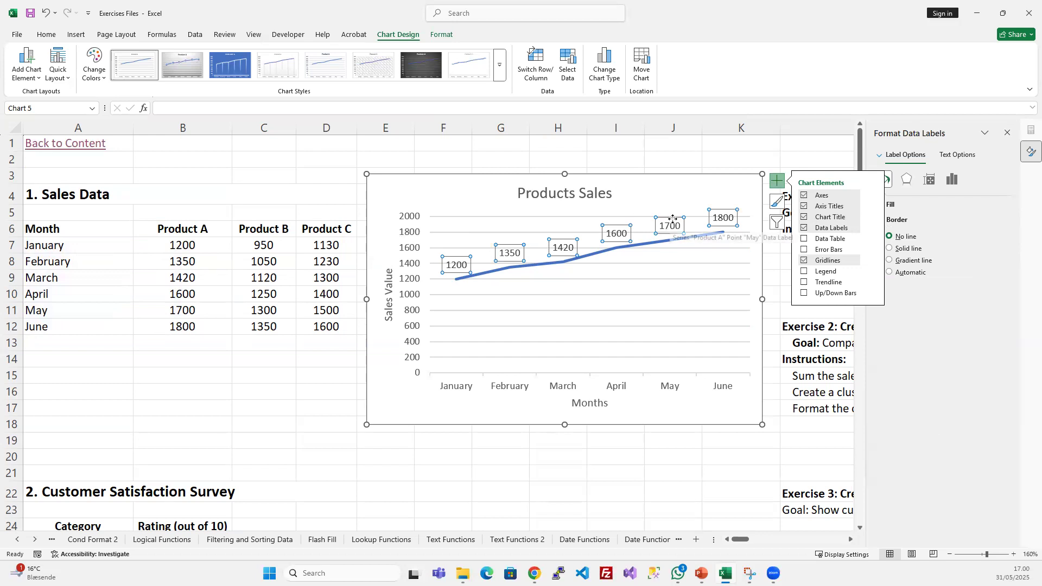
click(673, 220)
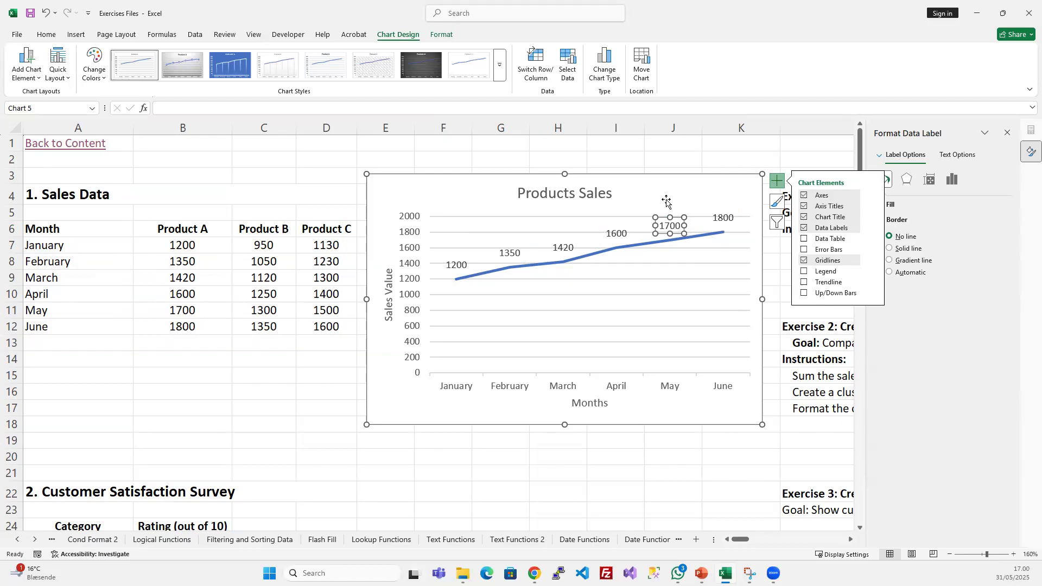
click(677, 211)
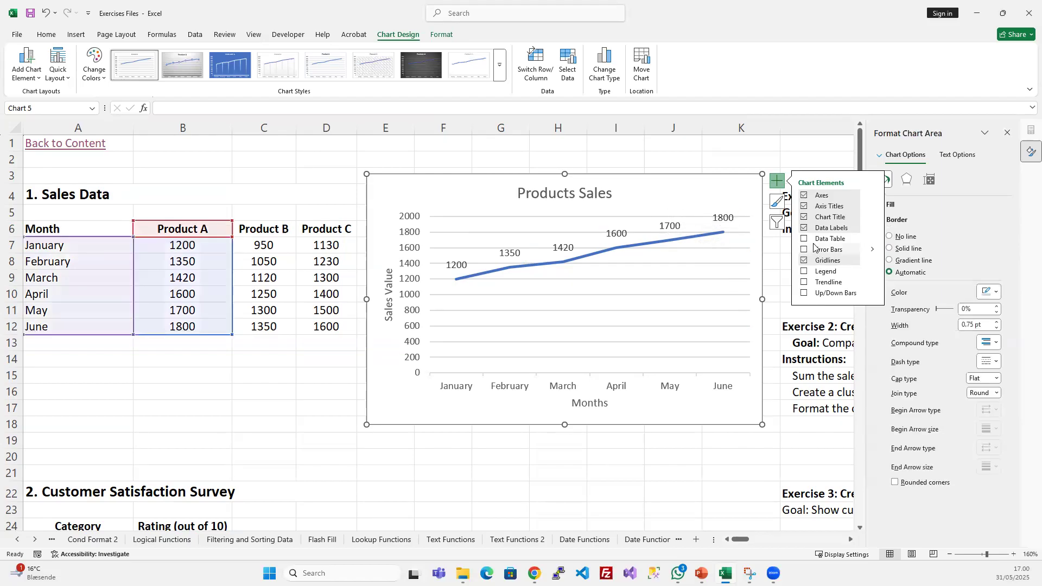
- Add a data table to the line chart, and turn the gridlines off and back on
click(805, 240)
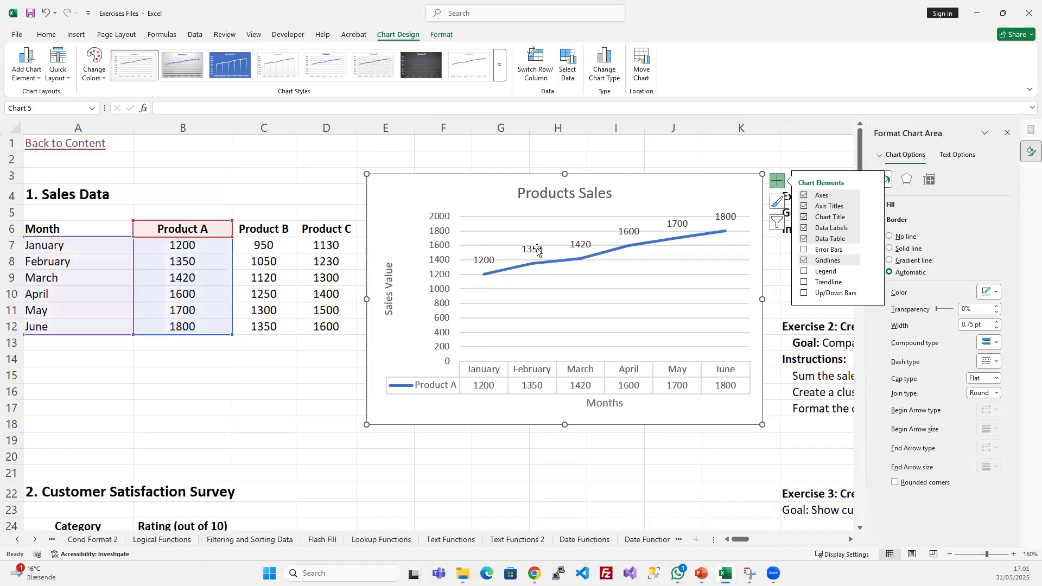
click(804, 261)
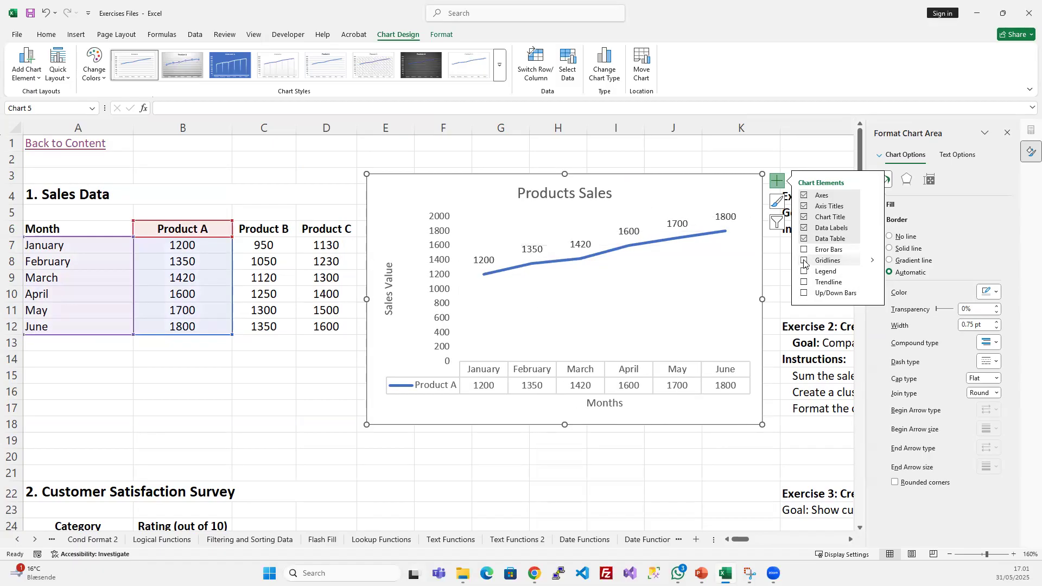
click(804, 261)
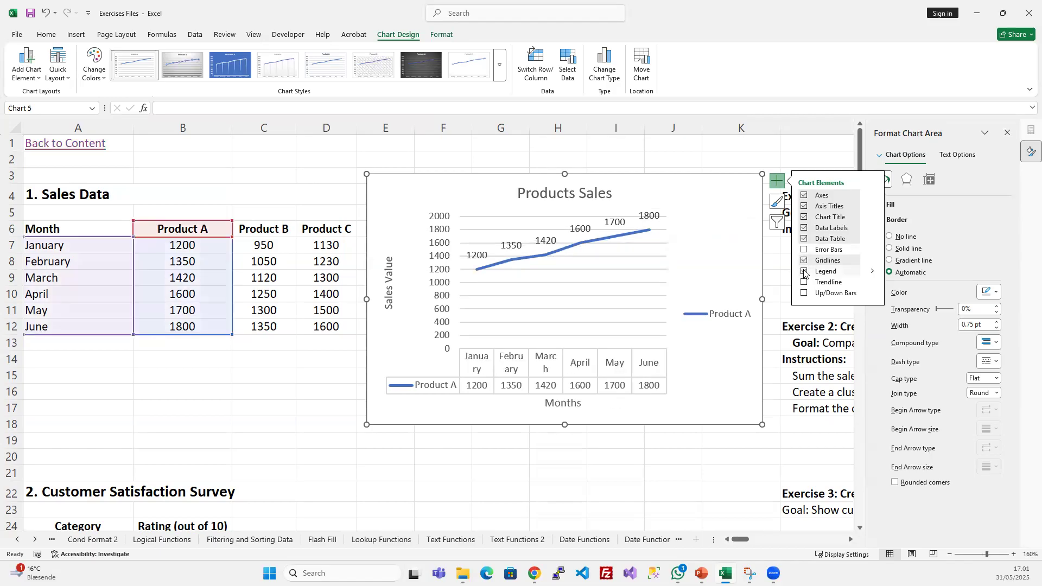
- Show and hide the chart legend, and remove the data table from the chart
click(804, 272)
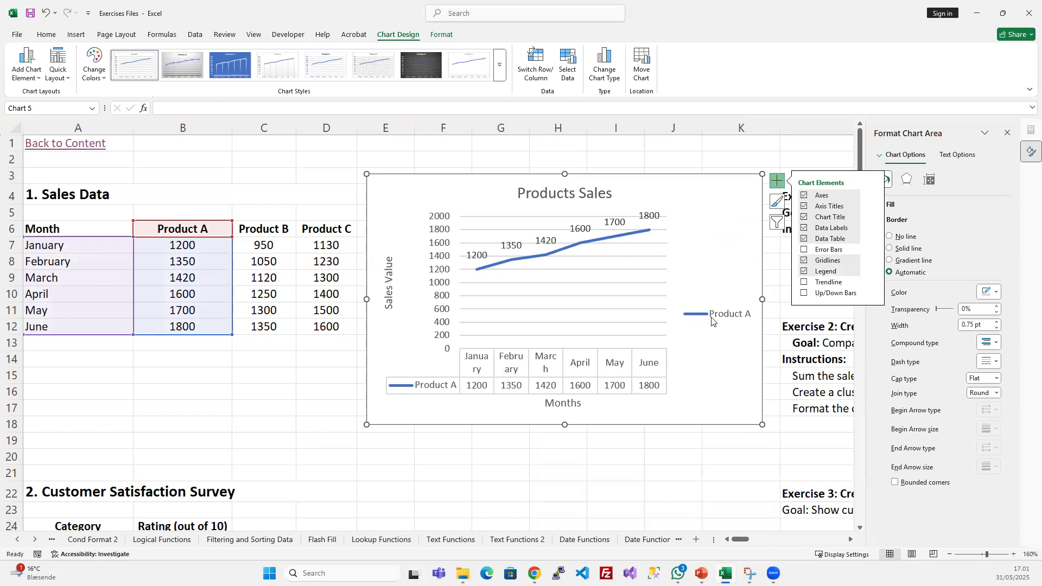
click(803, 272)
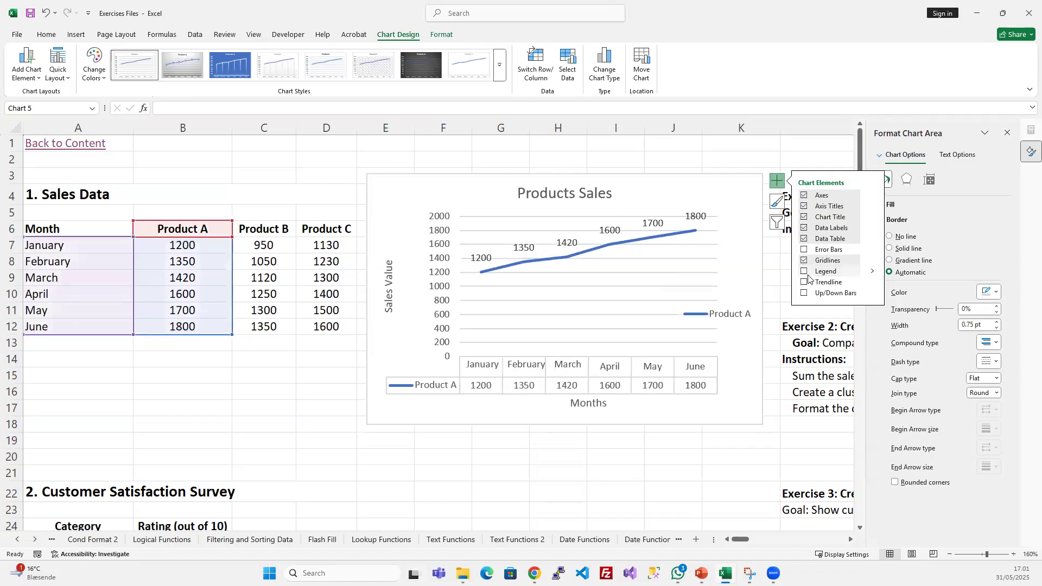
click(804, 240)
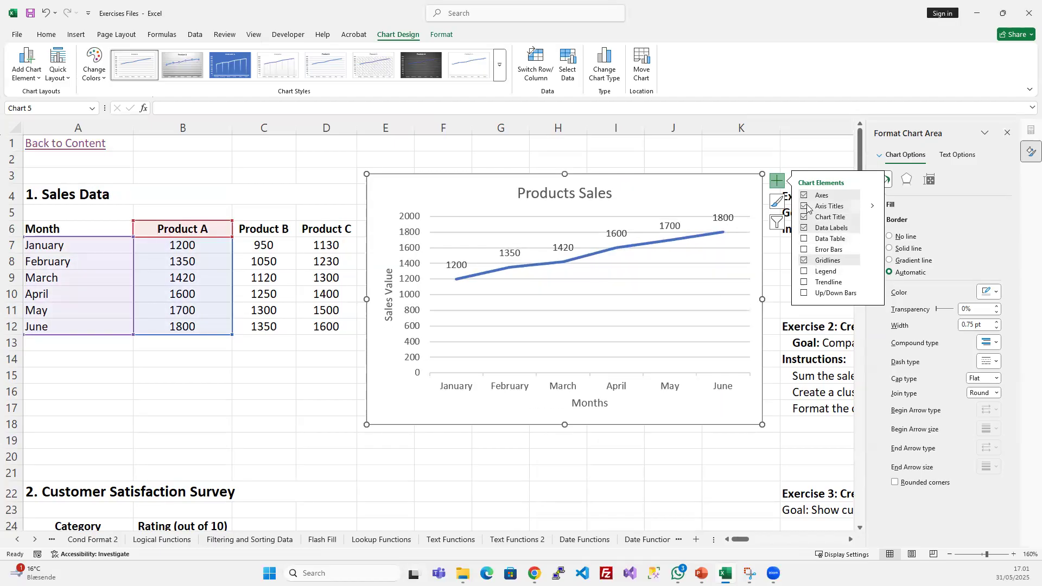
- Remove the axis titles from the line chart, and turn the legend on and off again
click(806, 206)
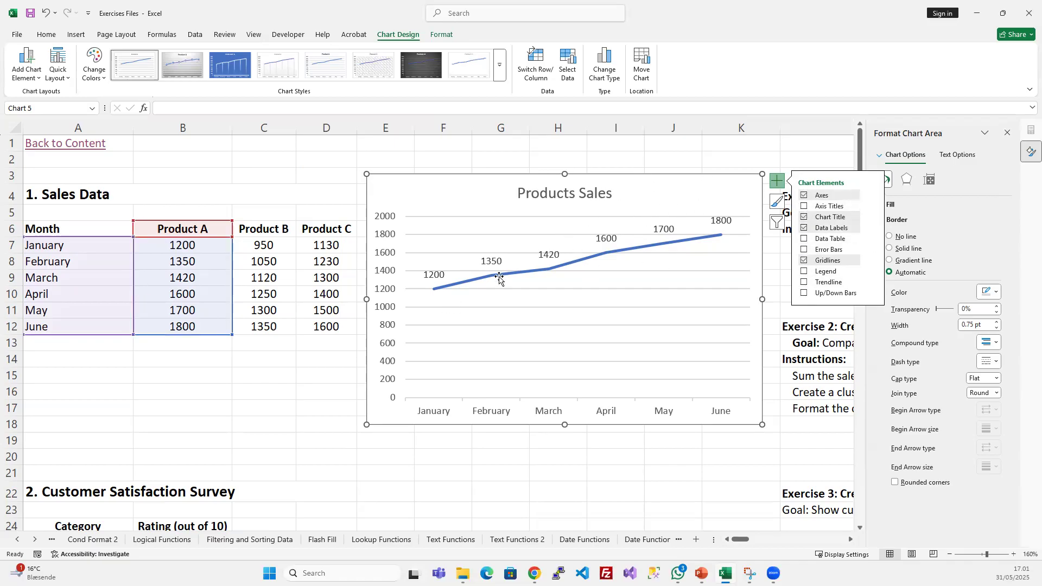
click(804, 272)
click(804, 272)
click(637, 144)
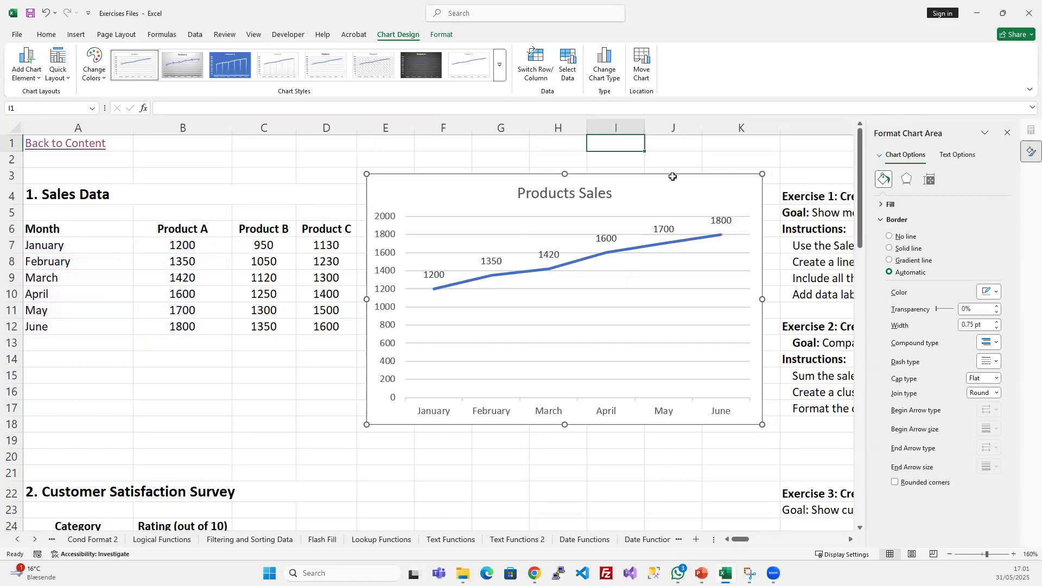
click(658, 186)
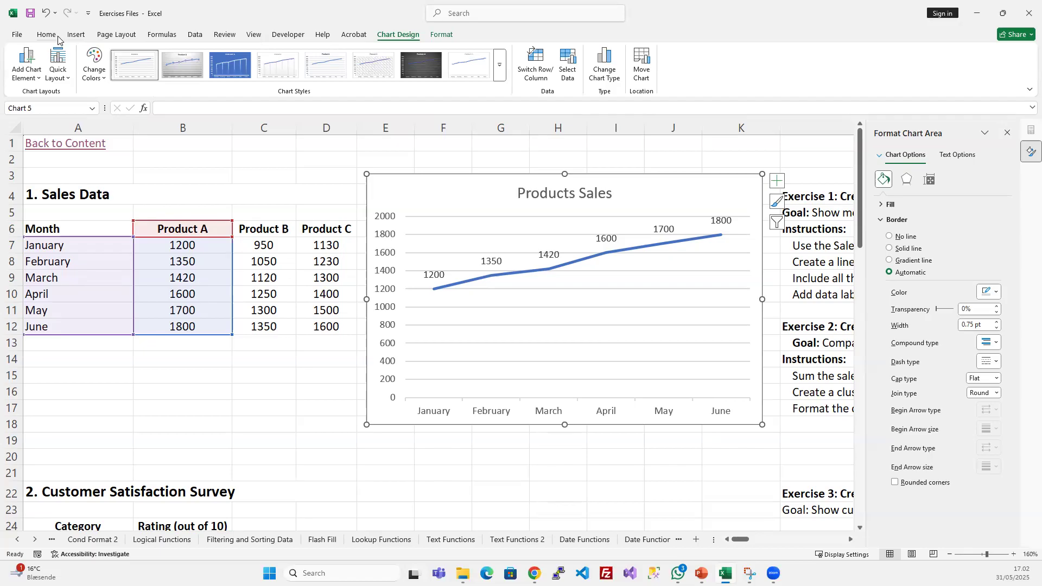
- Look through the available line and column chart types without changing the selected chart
click(76, 35)
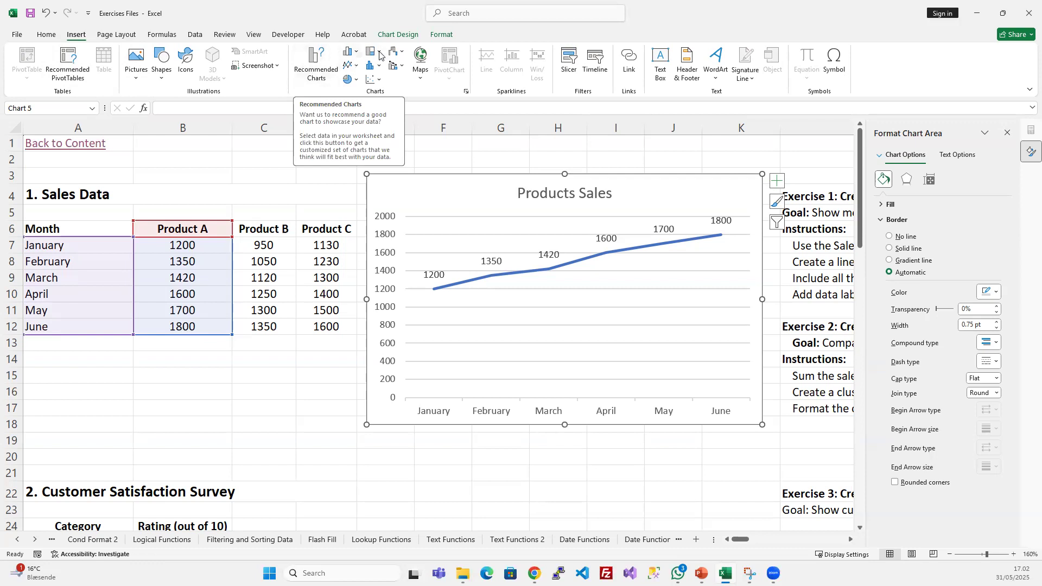
click(355, 66)
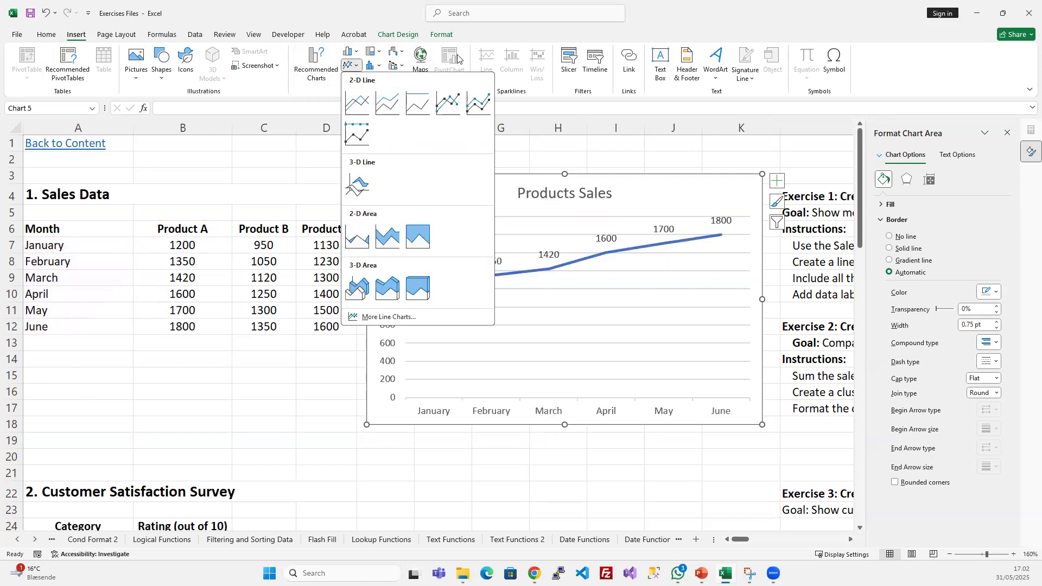
click(388, 23)
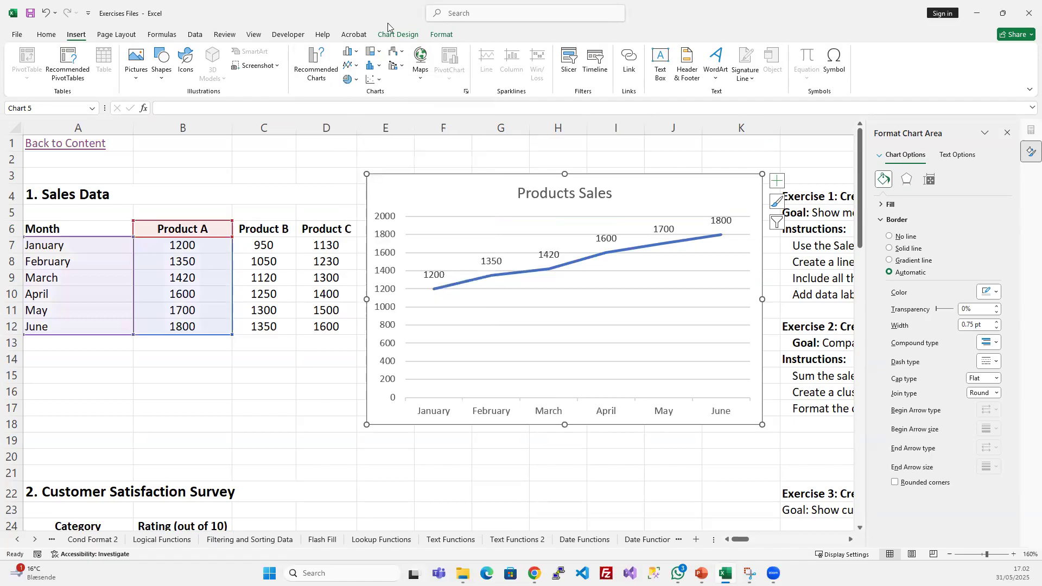
click(350, 51)
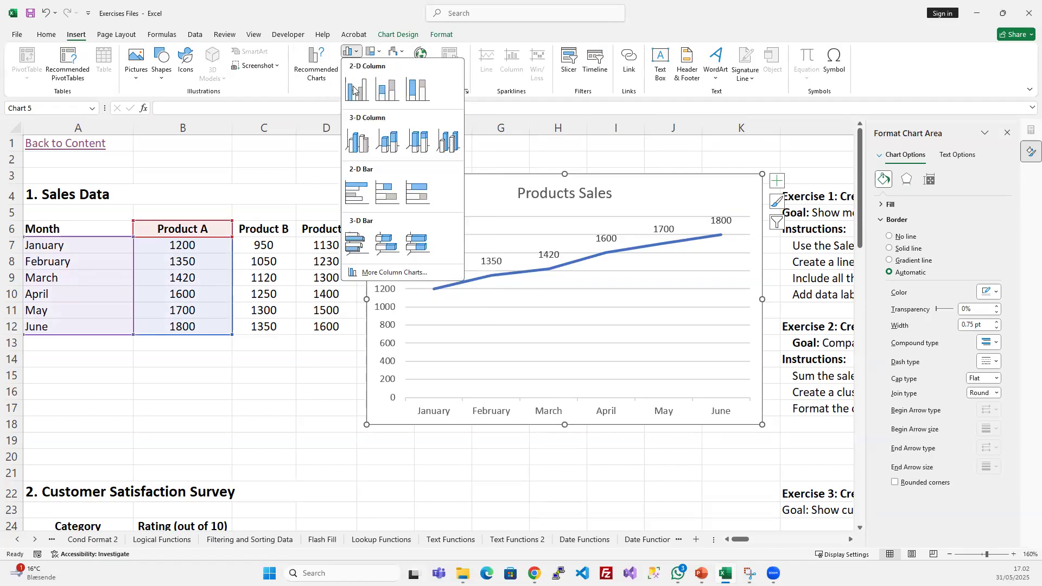
click(437, 3)
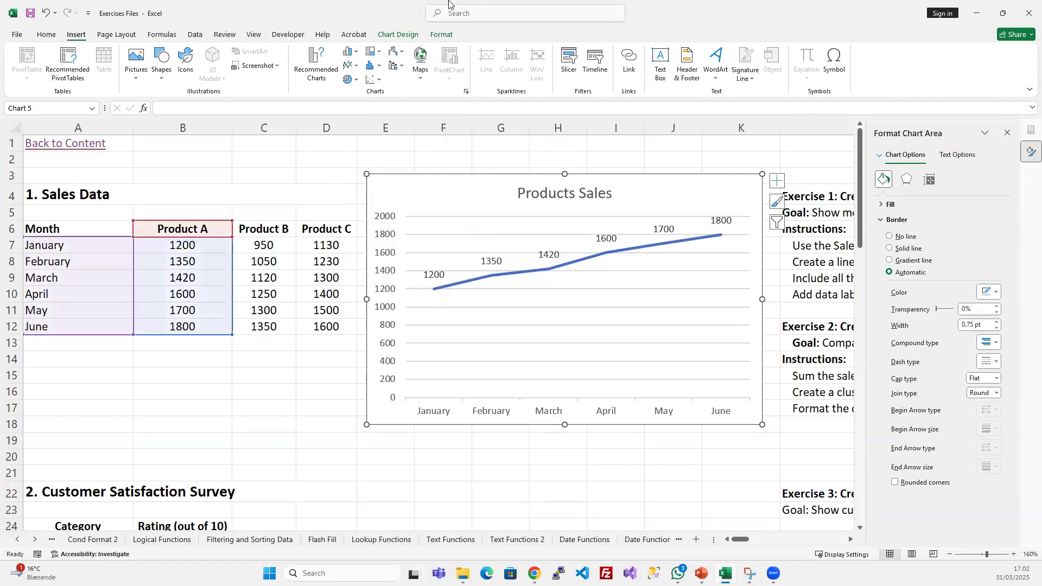
- Change the chart's data range to A6:D12 to include Products A, B and C, and close the formatting pane
right_click(648, 205)
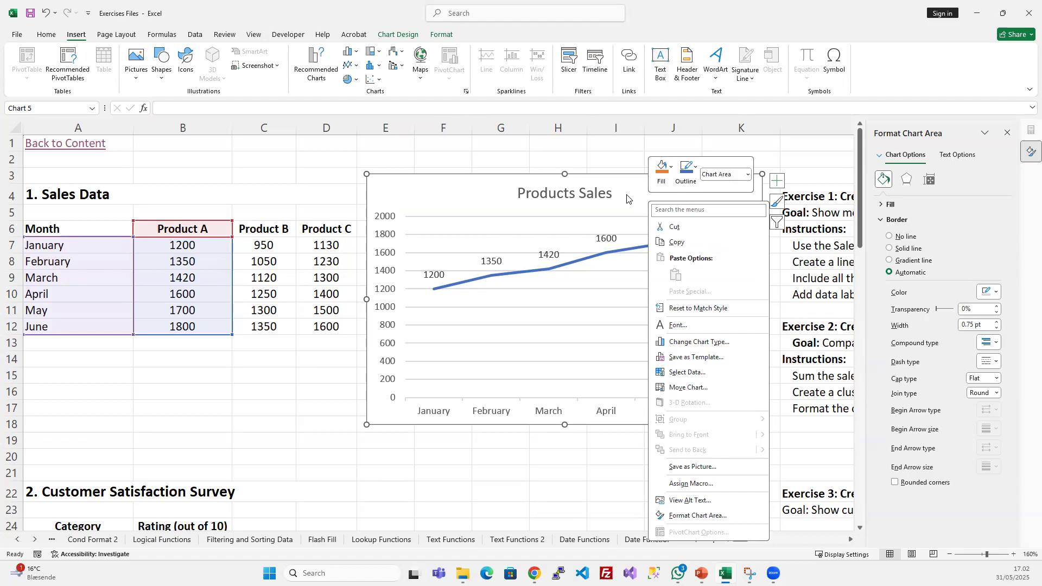
click(485, 205)
right_click(440, 195)
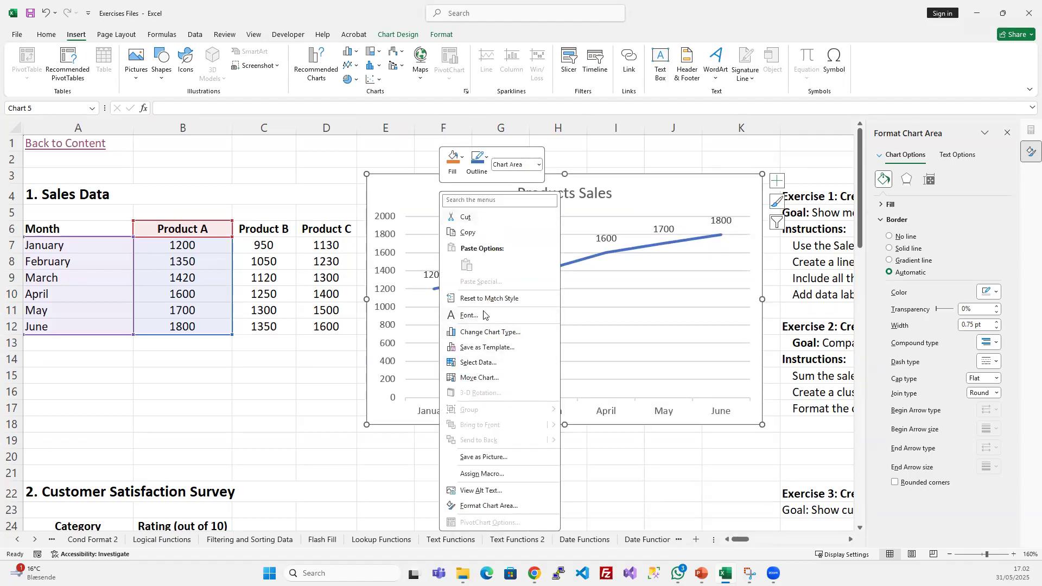
click(480, 367)
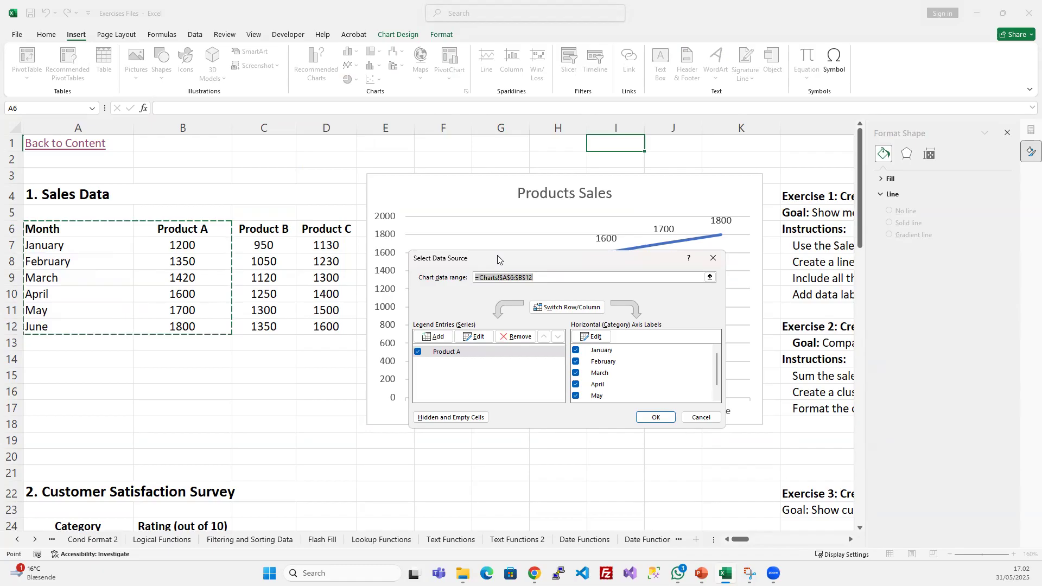
drag(459, 292, 446, 298)
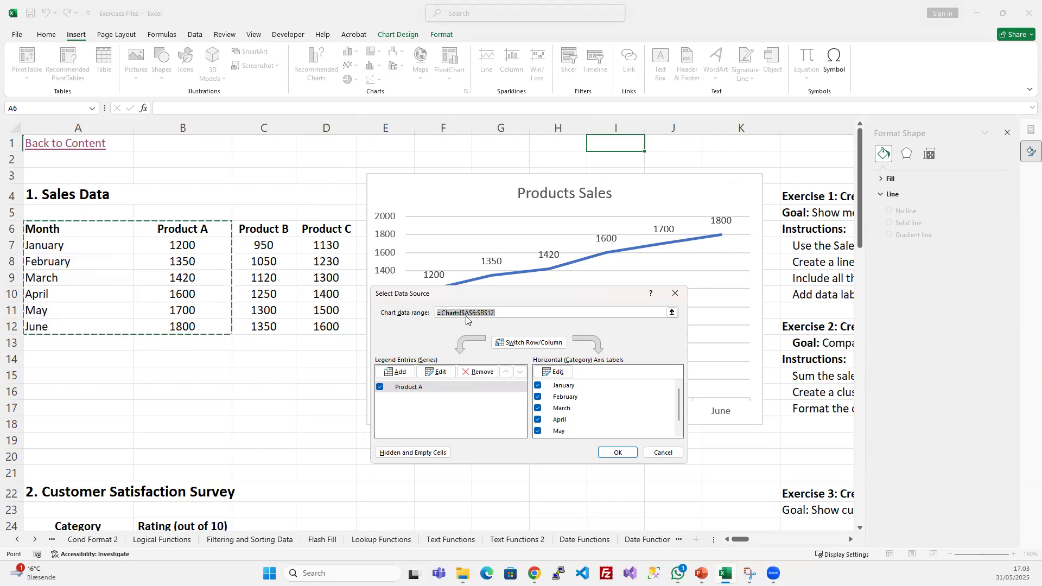
key(BackSpace)
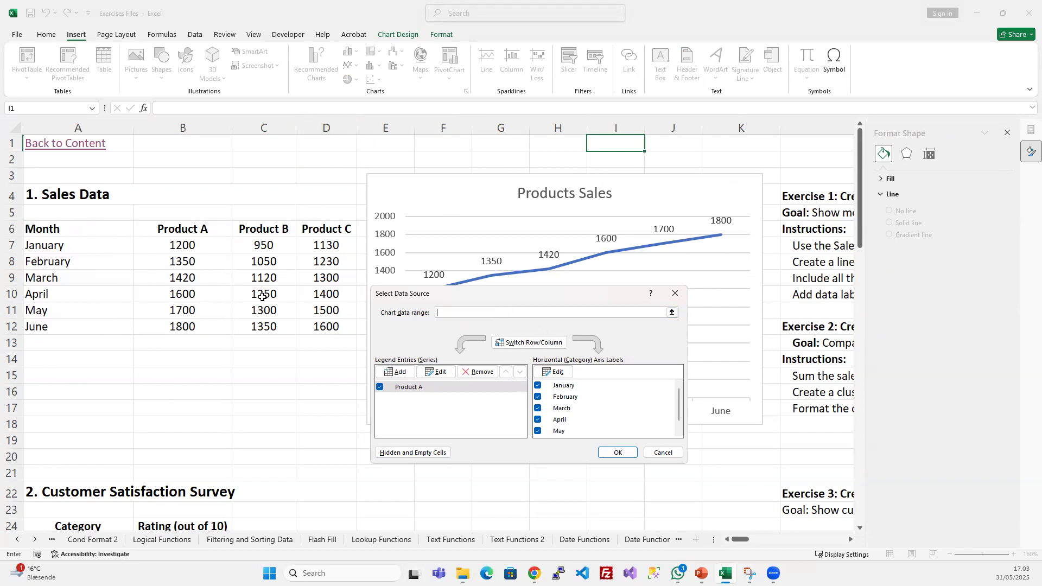
drag(87, 229, 326, 321)
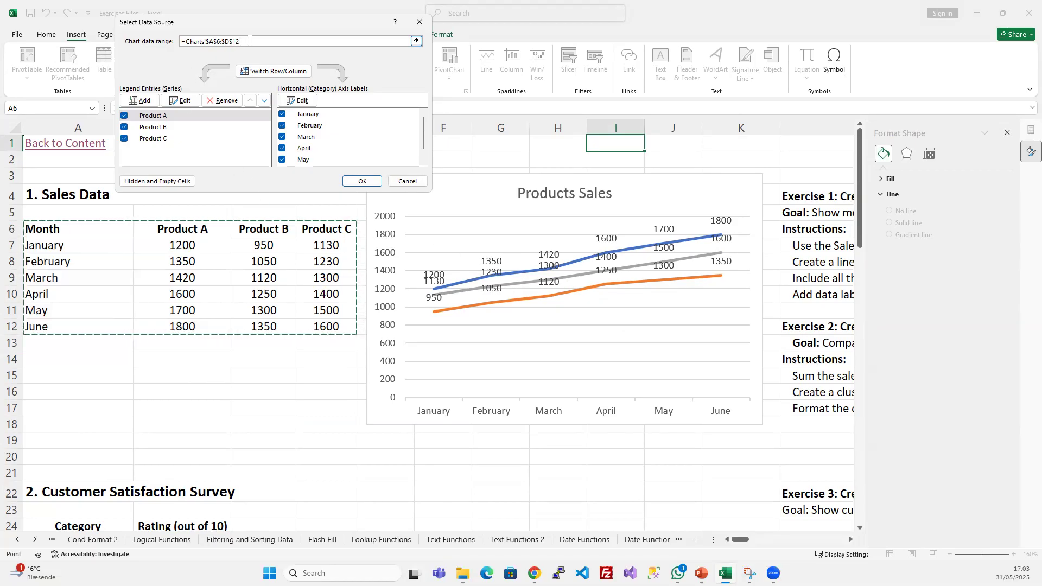
click(372, 182)
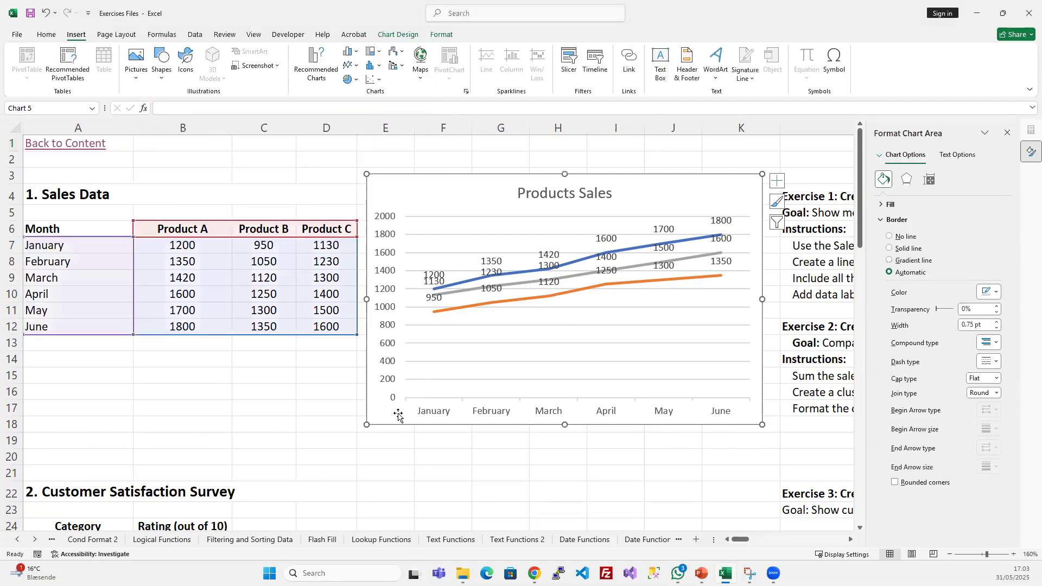
click(477, 476)
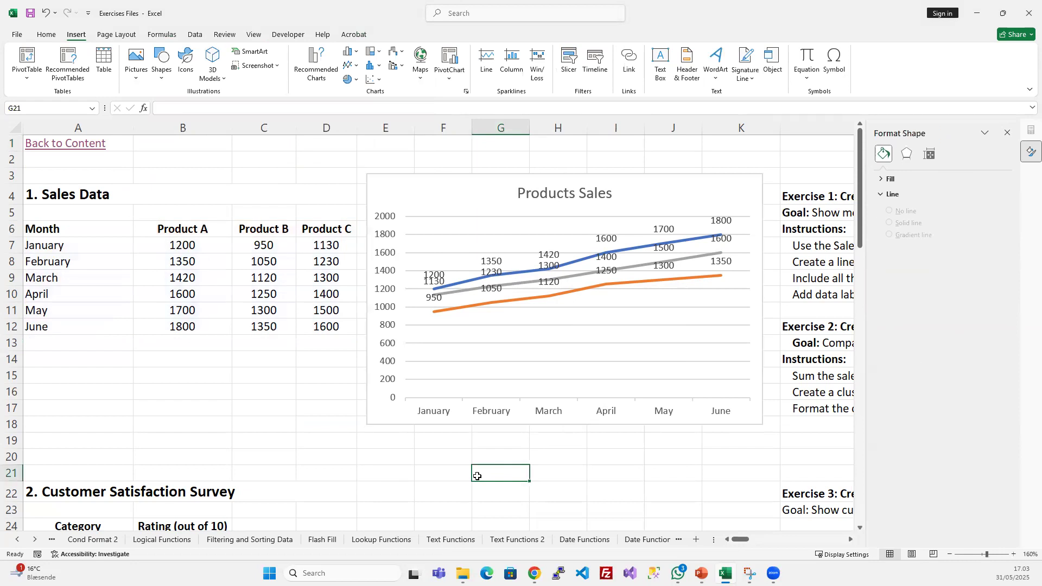
click(1008, 133)
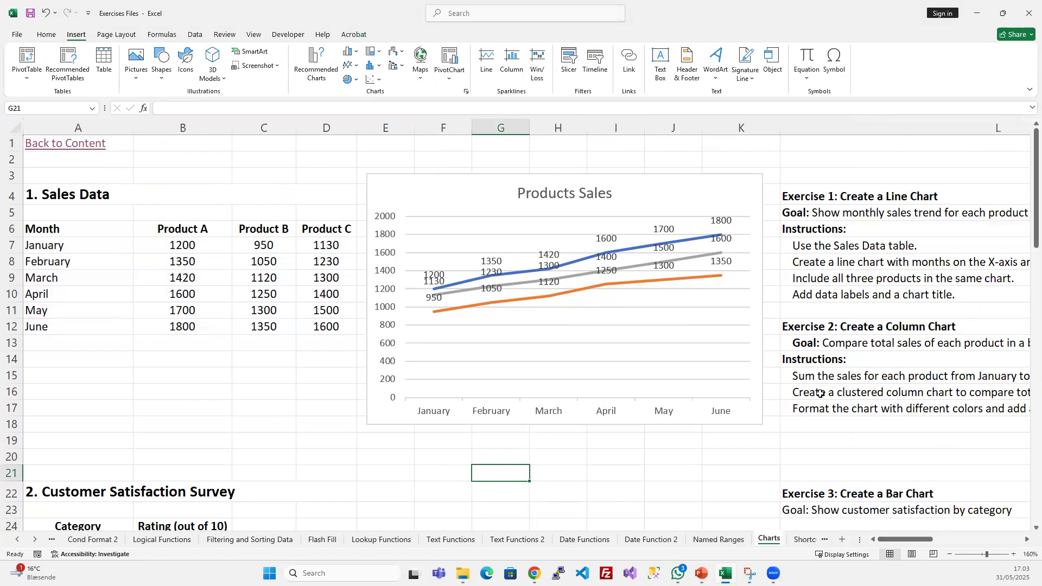
- Review the Exercise 1 line chart instructions in column L and compare them with the chart's axes, product lines and data labels
drag(890, 540, 929, 538)
drag(595, 216, 589, 294)
click(581, 215)
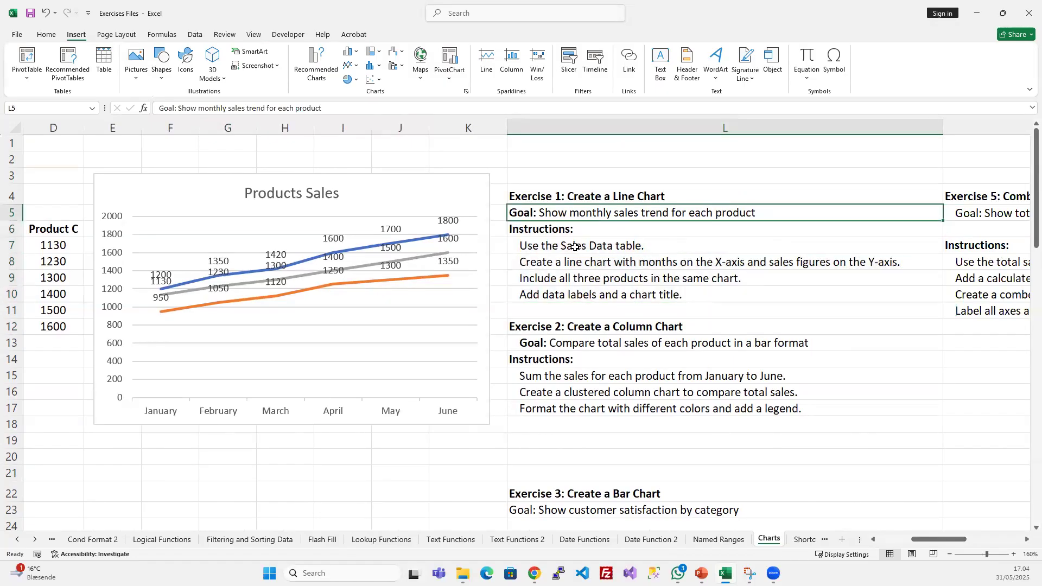
click(533, 264)
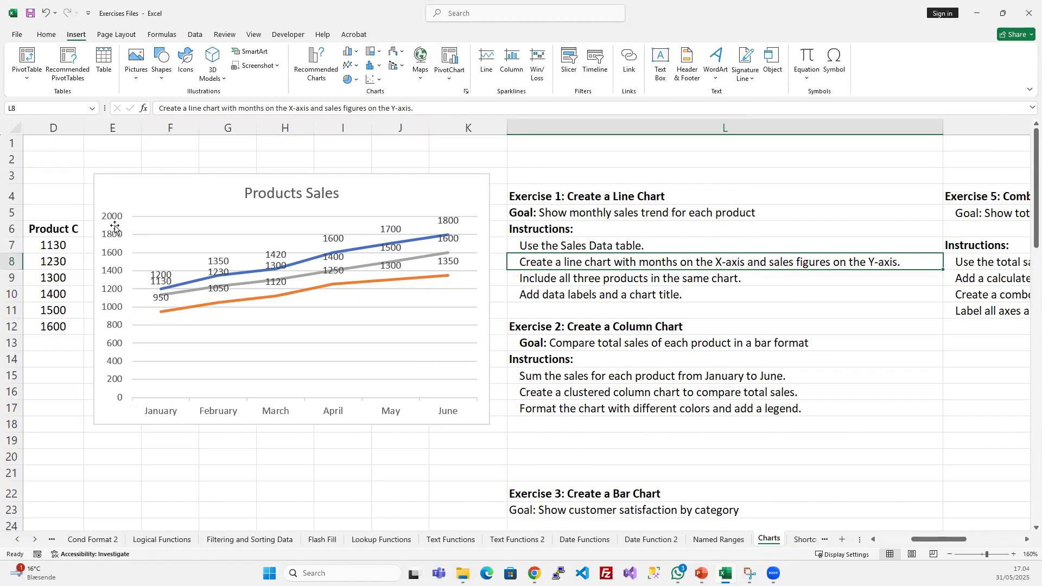
click(609, 281)
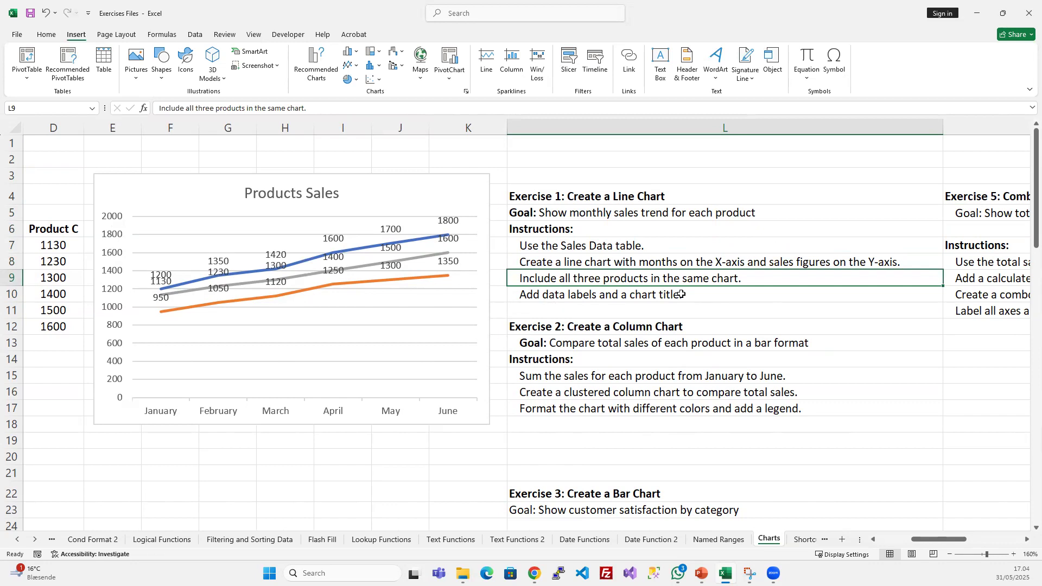
click(637, 295)
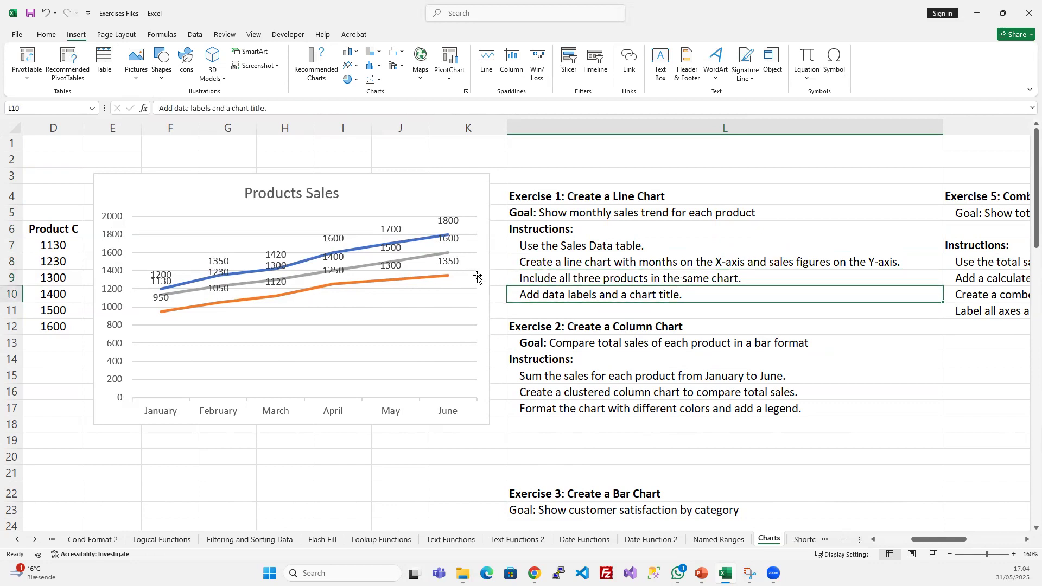
click(454, 264)
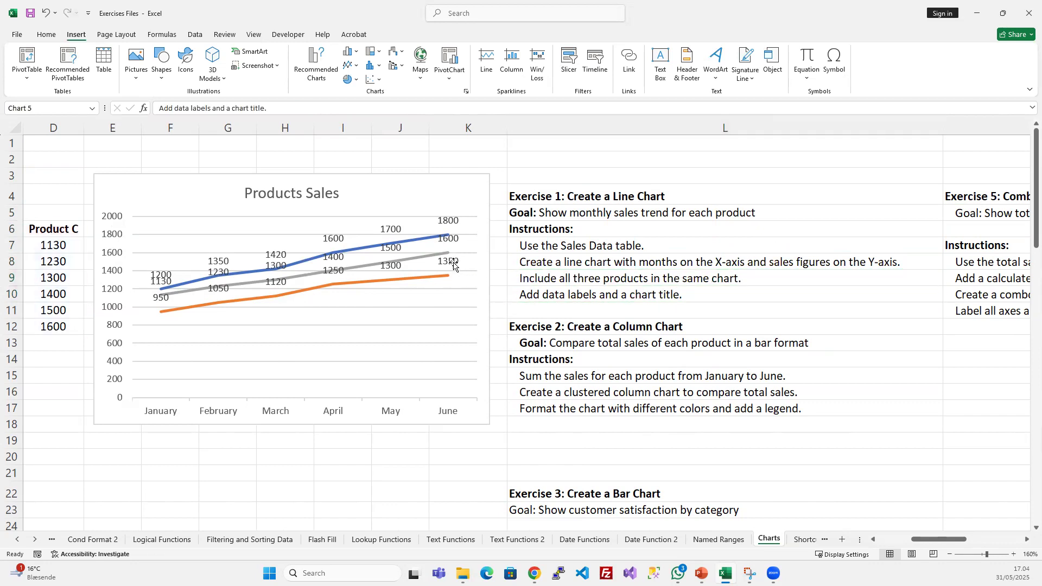
click(448, 221)
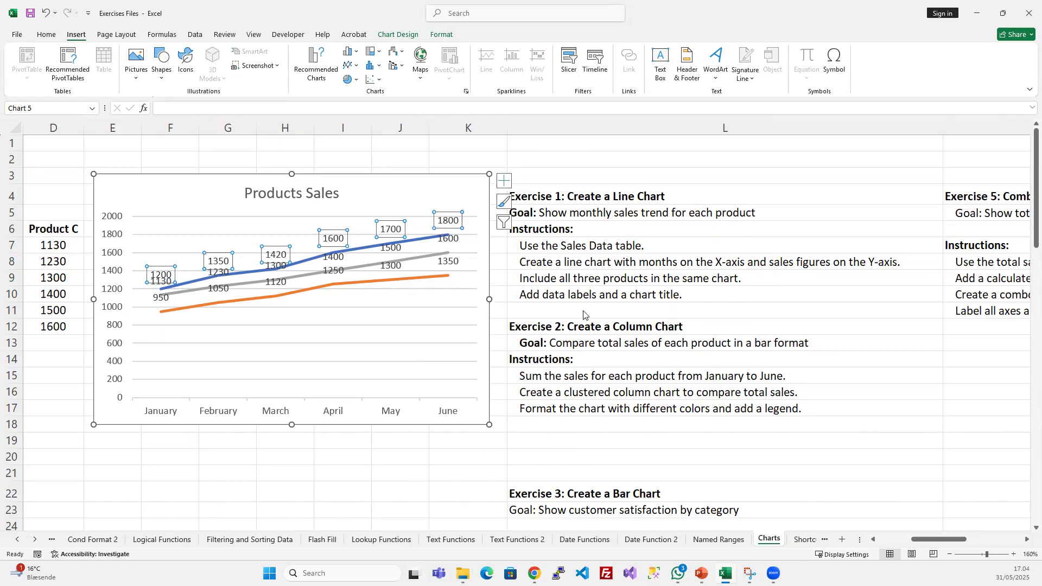
- Widen column K to make more room between the chart and the exercise instructions
drag(506, 129, 686, 132)
click(543, 282)
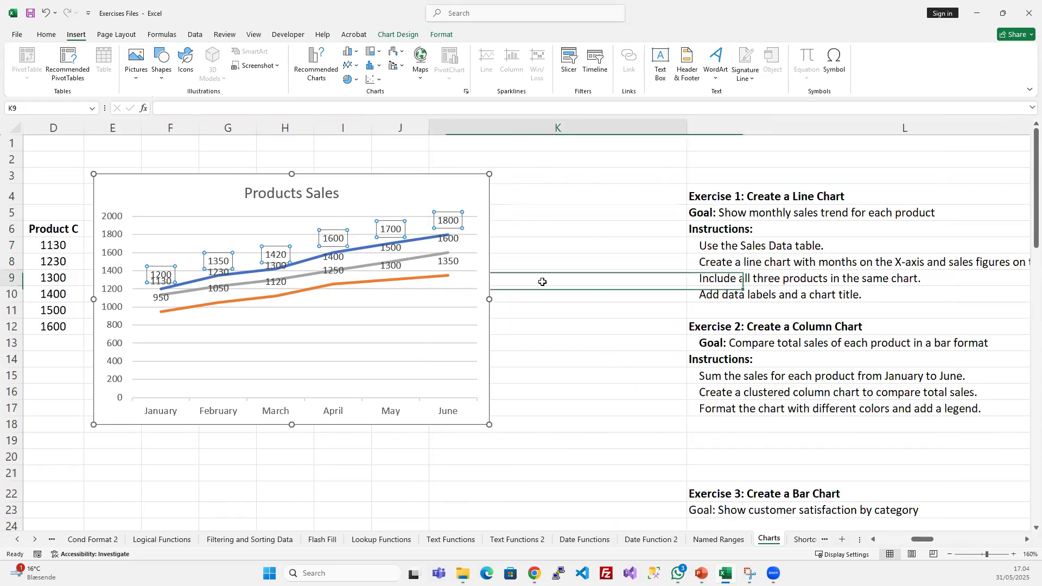
- Add a legend to the Products Sales line chart and deselect the chart
click(470, 186)
click(504, 185)
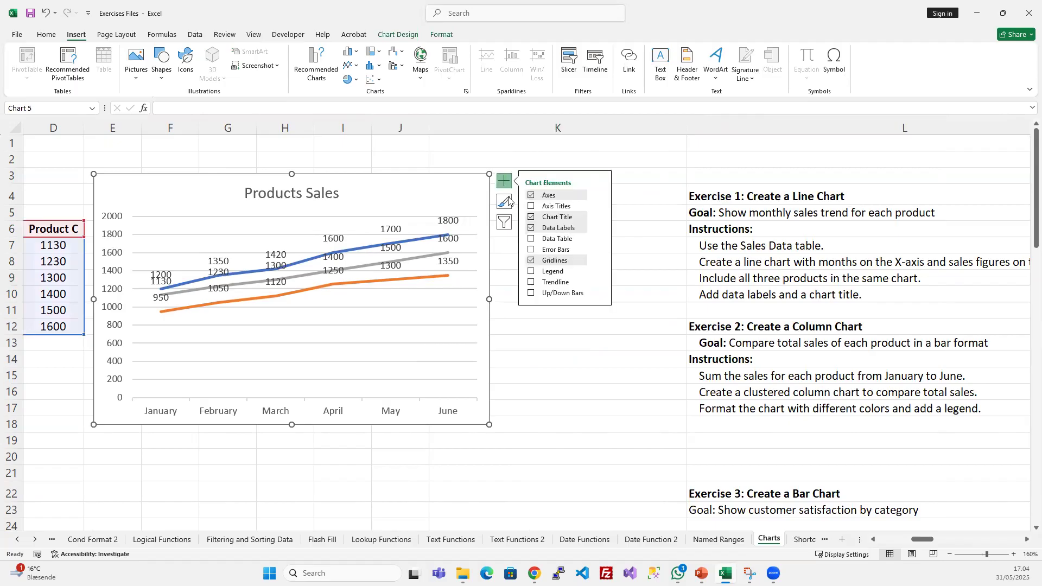
click(531, 273)
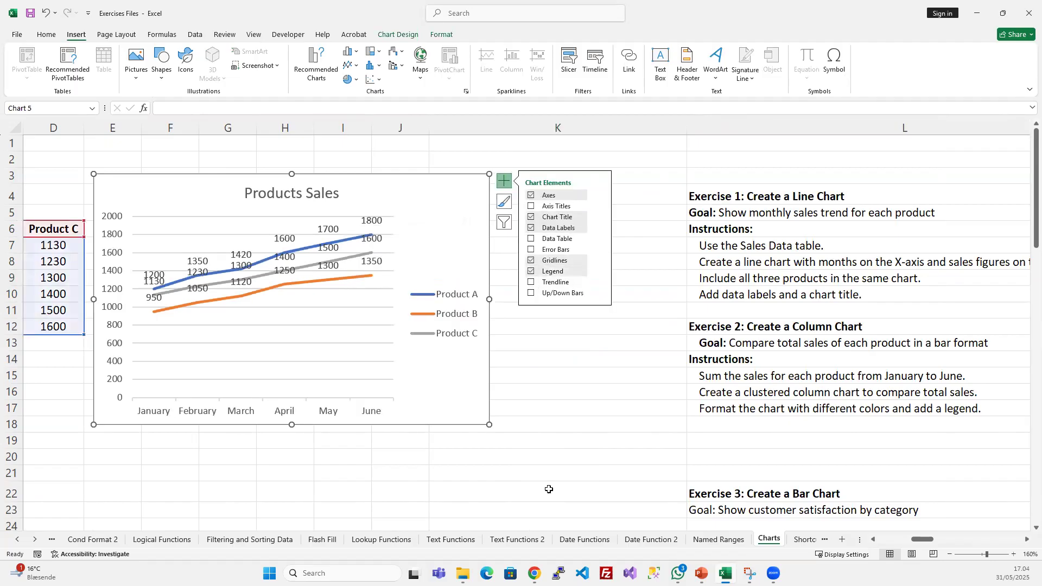
click(551, 352)
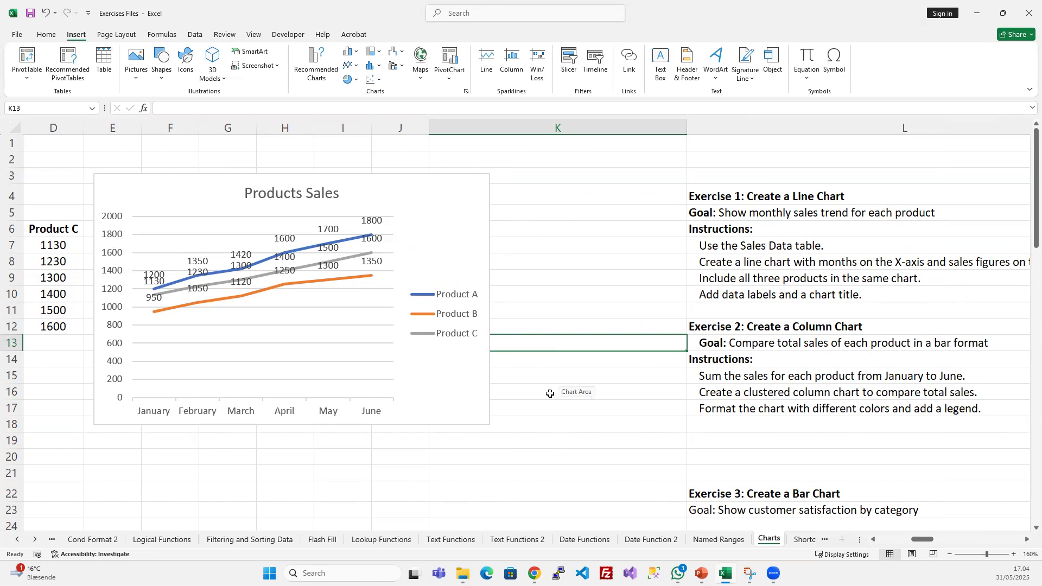
- Fill the Exercise 1 goal and instructions in L5:L10 with light green to mark them as completed
drag(711, 217, 718, 297)
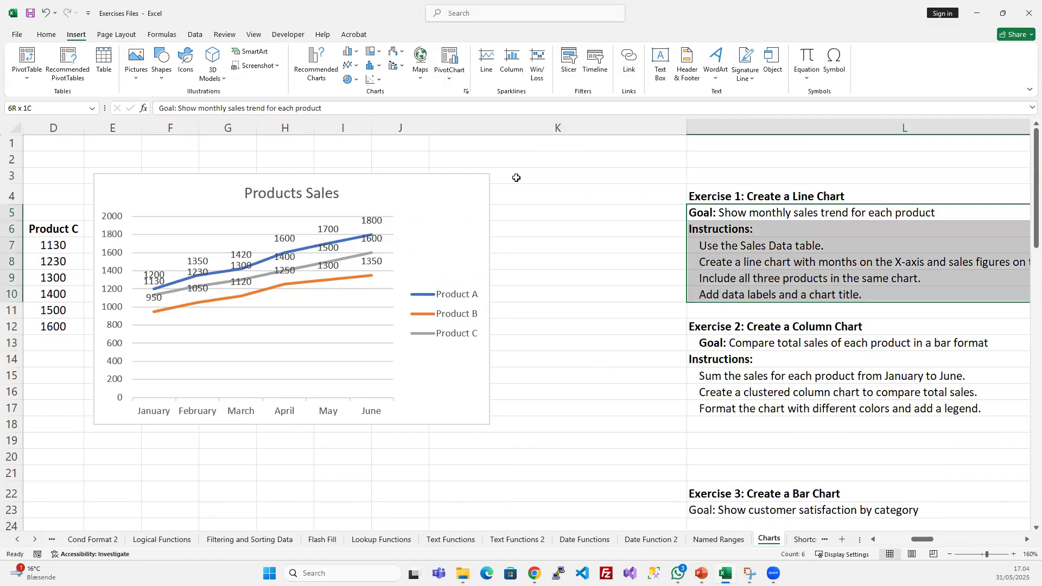
click(46, 34)
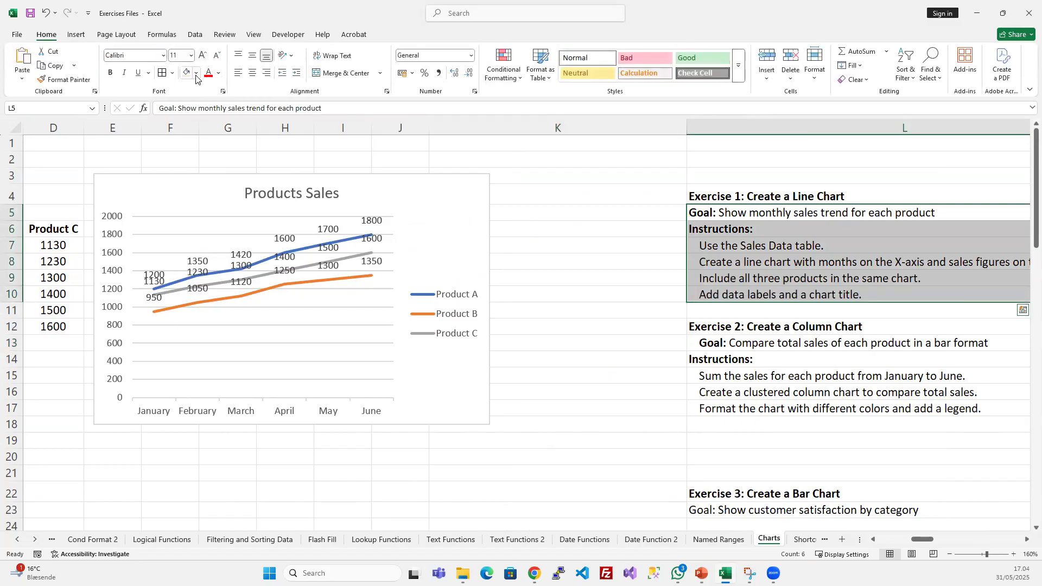
click(196, 76)
click(254, 239)
scroll(569, 319, right, 3)
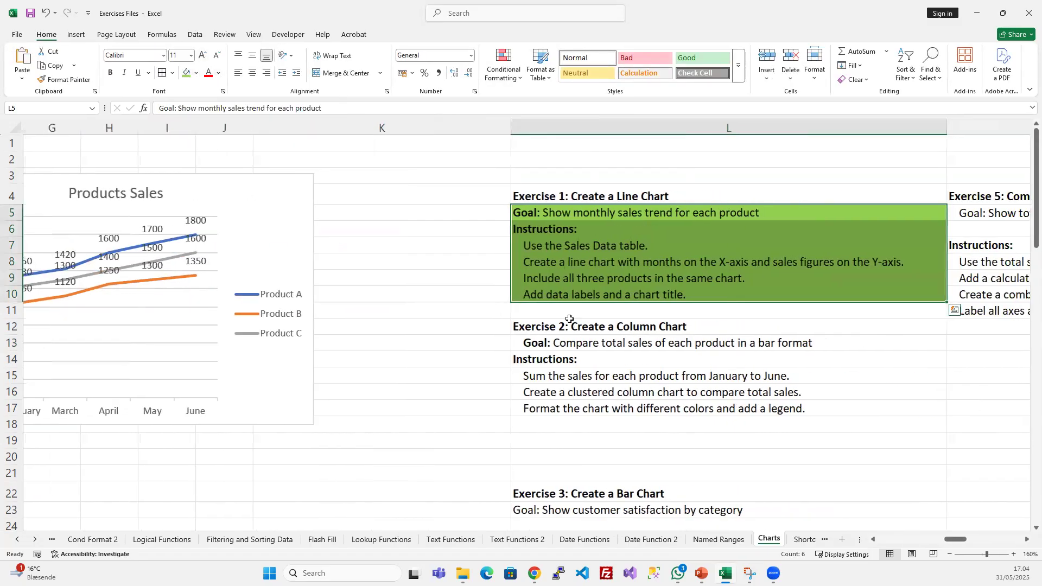
- Narrow column K to bring the exercise instructions closer to the chart
click(476, 277)
scroll(508, 321, left, 1)
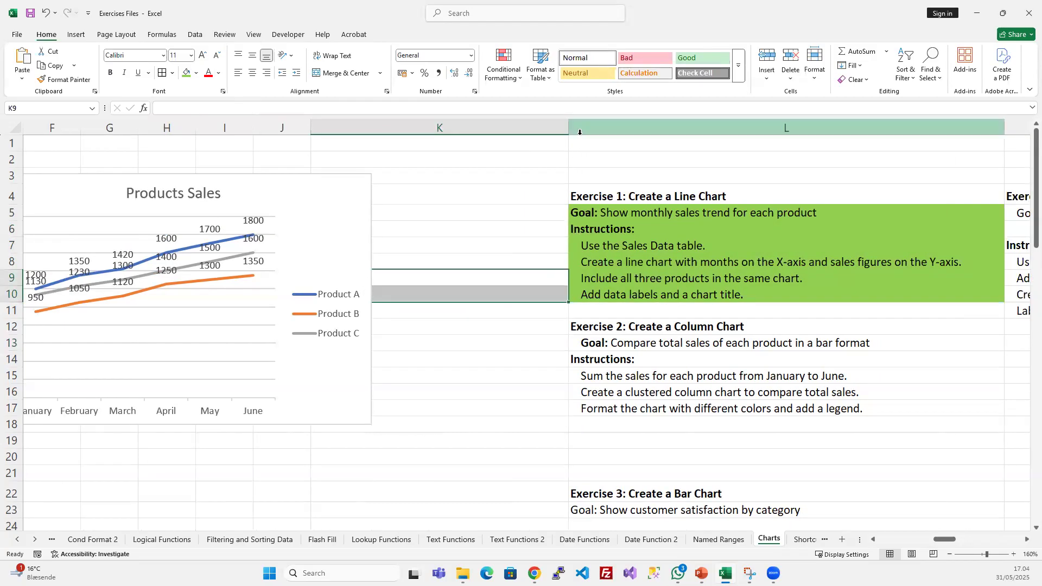
drag(569, 131, 435, 131)
middle_click(641, 292)
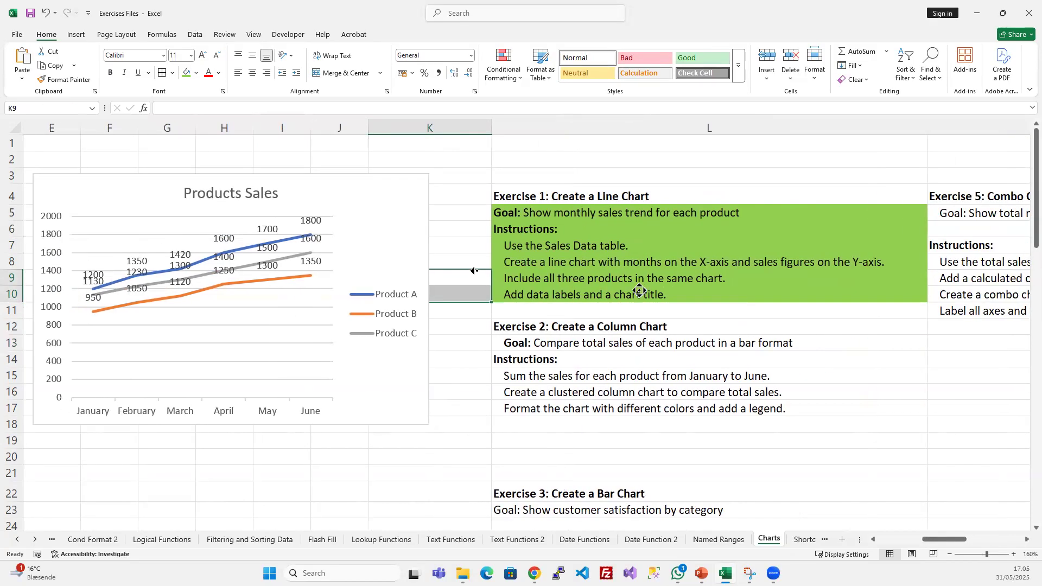
middle_click(476, 273)
click(581, 486)
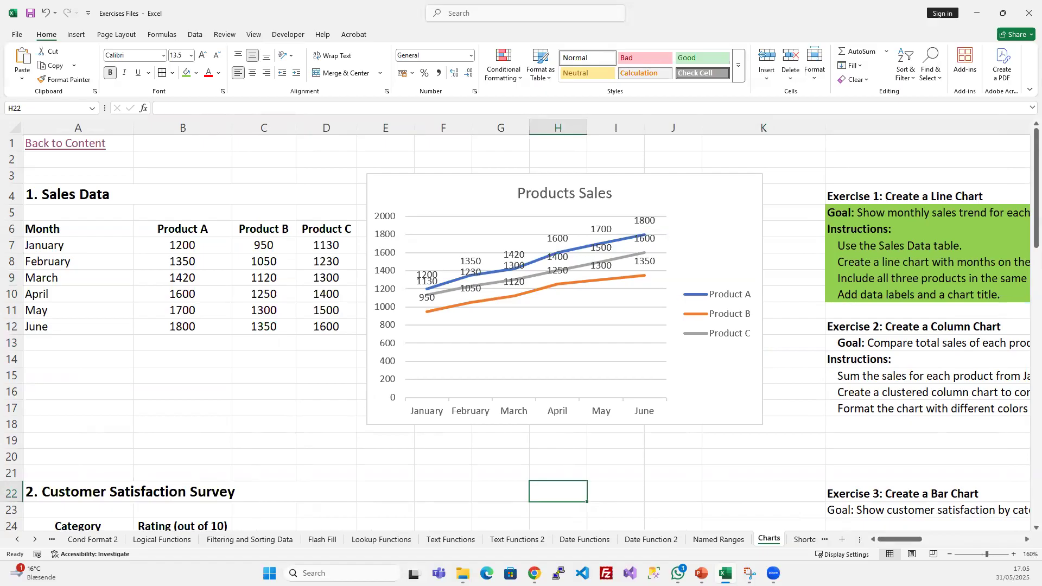
- Review the Exercise 2 column chart goal and instructions in L13:L17
click(856, 378)
drag(904, 539, 926, 539)
click(721, 342)
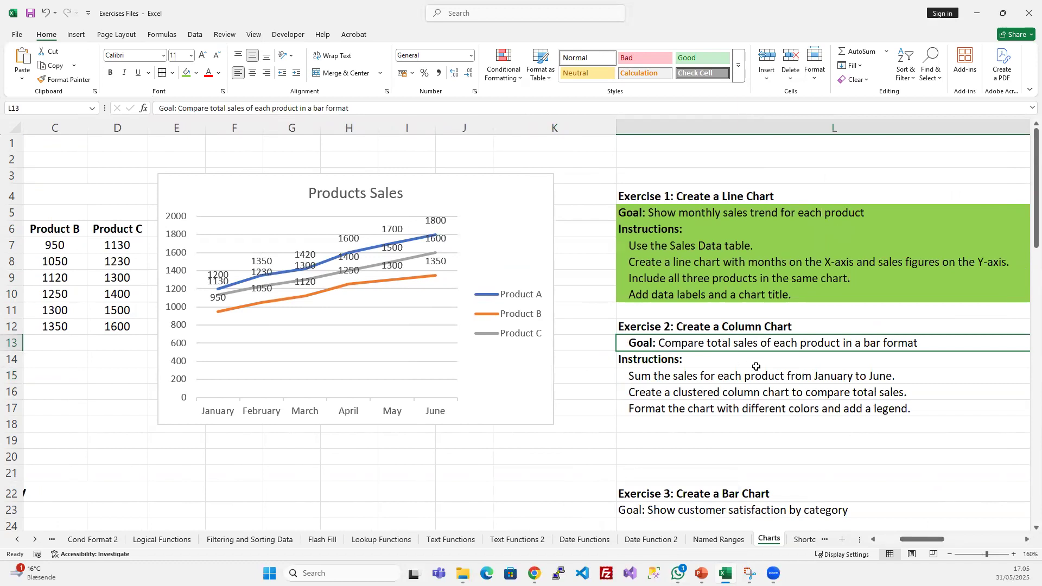
scroll(756, 366, down, 1)
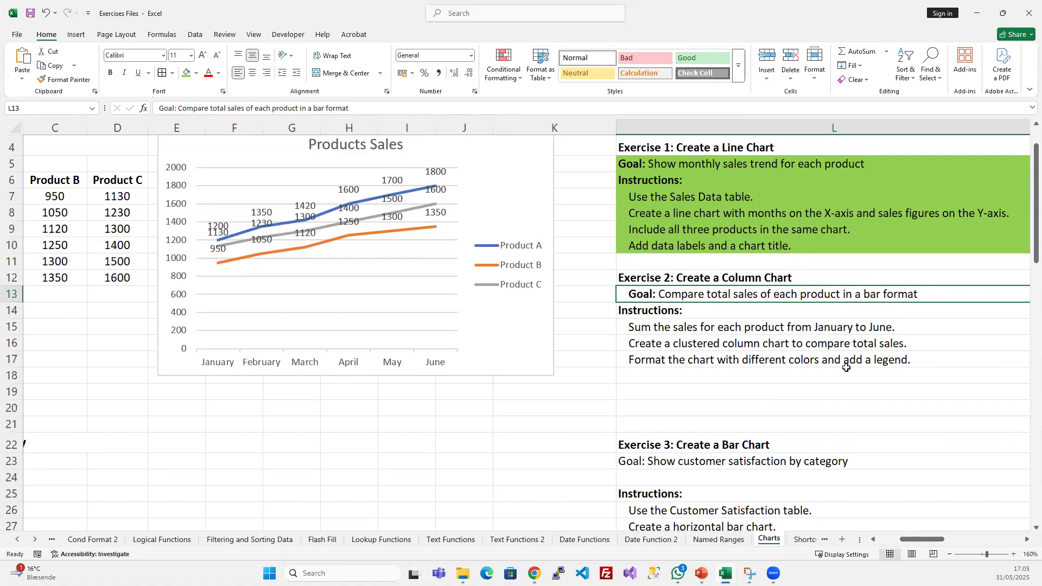
scroll(828, 390, up, 1)
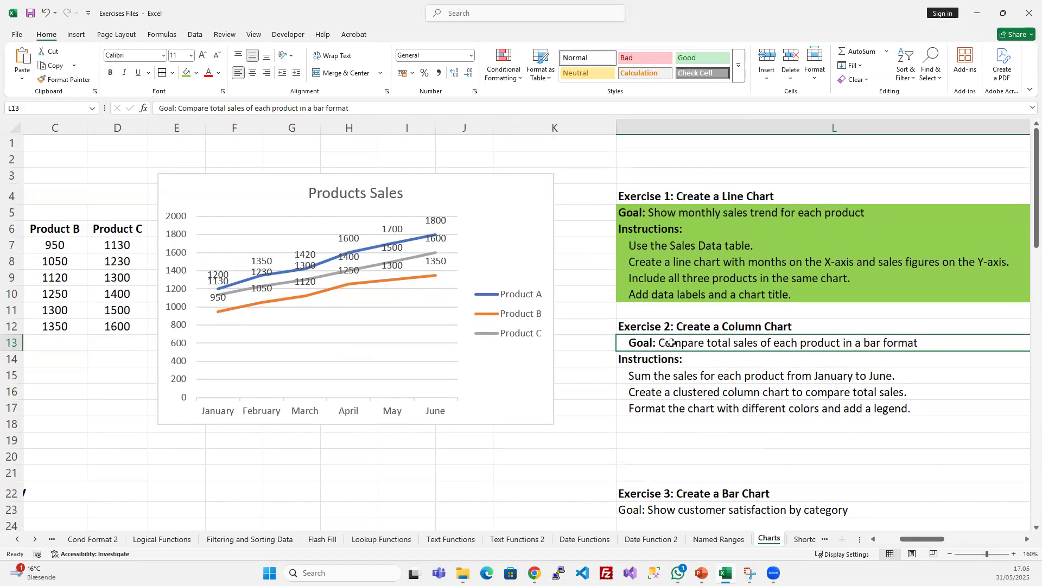
click(675, 391)
click(673, 376)
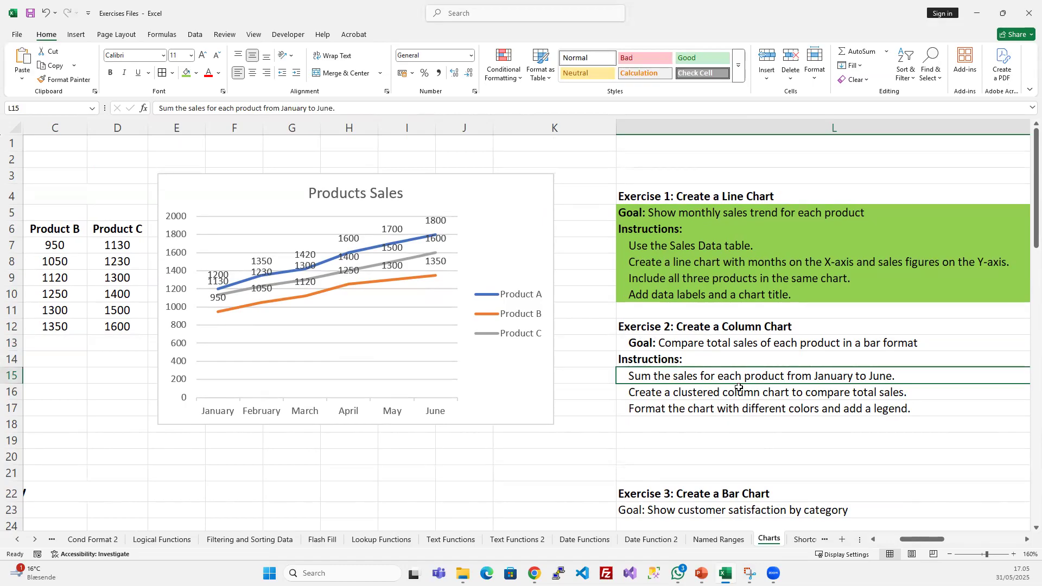
- Enter the row label Sum in A13 below the June row of the Sales Data table
scroll(508, 351, left, 2)
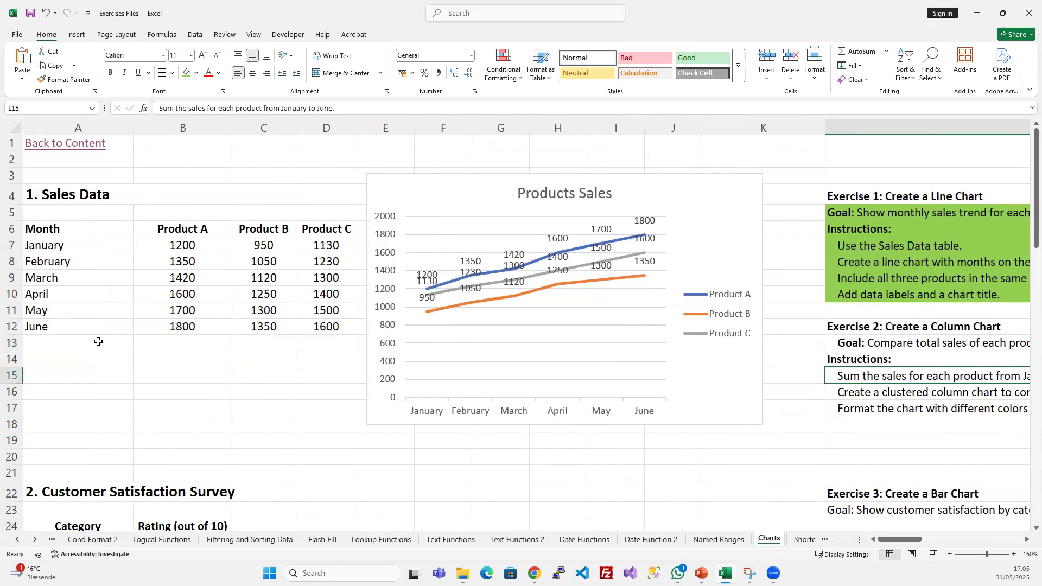
click(98, 341)
text(Sum)
key(BackSpace)
key(BackSpace)
text(um)
key(Return)
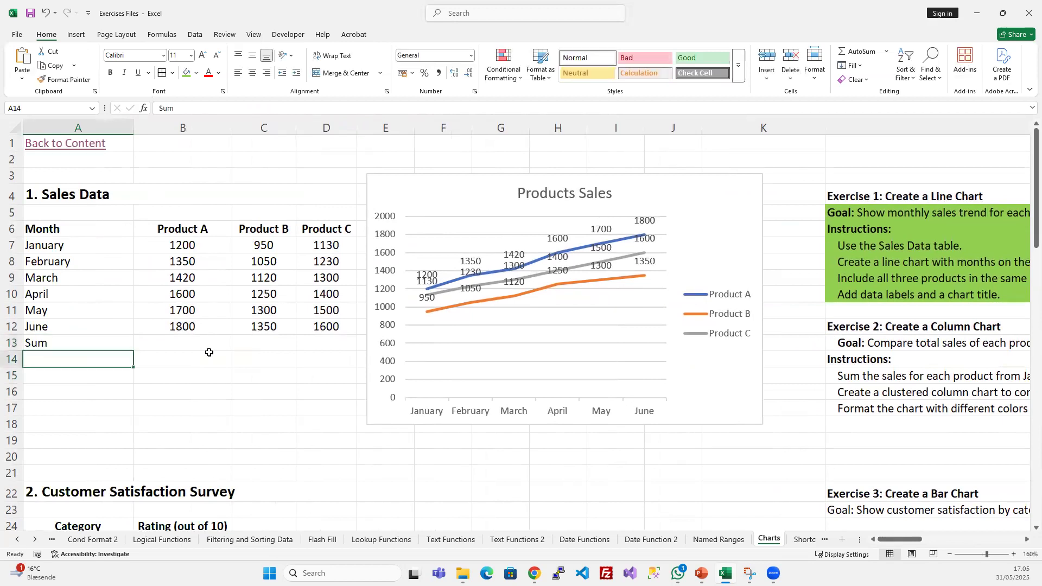
- Total the Product A sales from January to June in B13 with the formula =SUM(B7:B12)
click(183, 344)
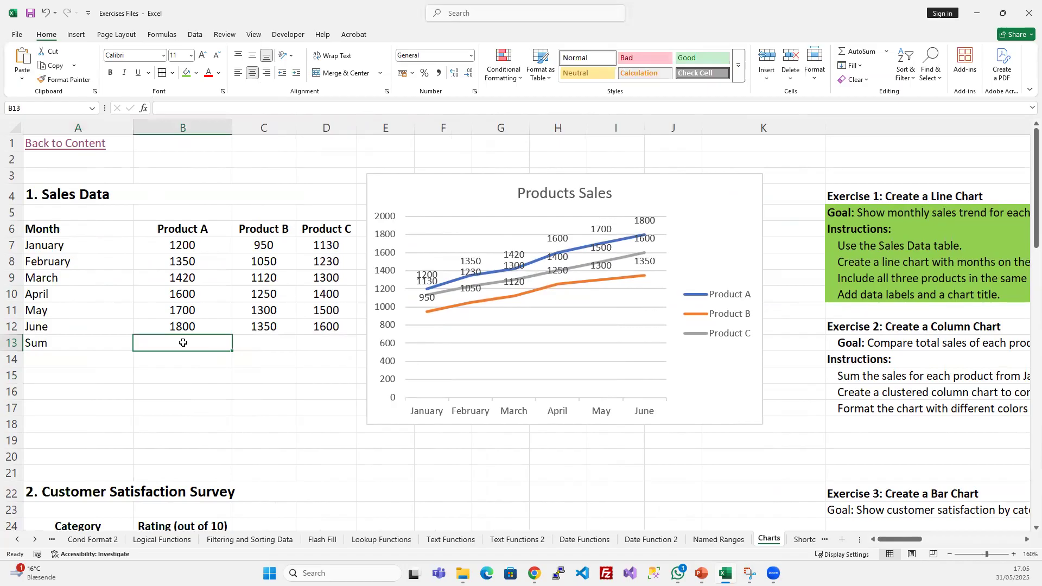
text(=su)
key(Tab)
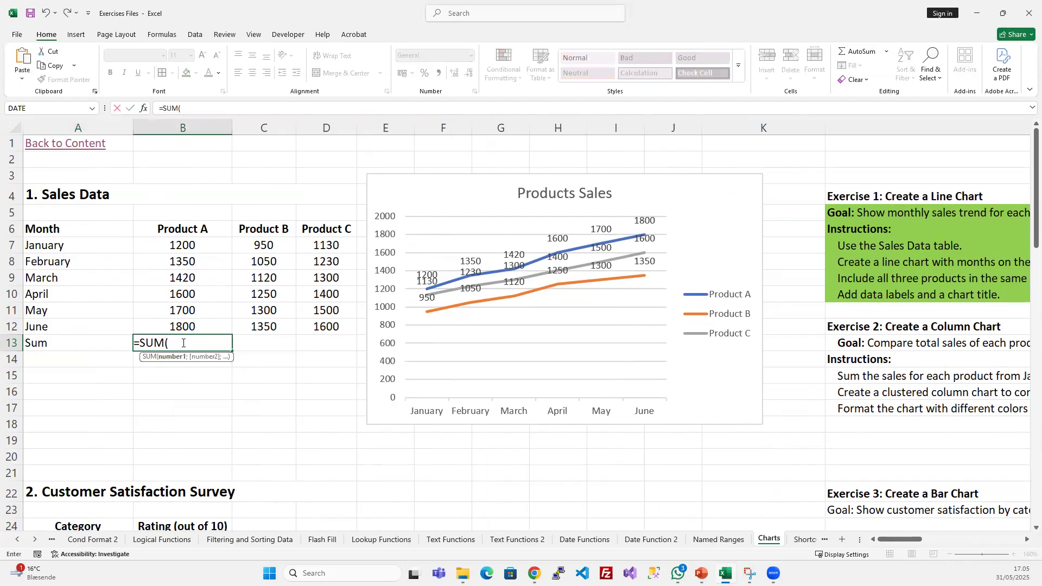
drag(184, 246, 175, 326)
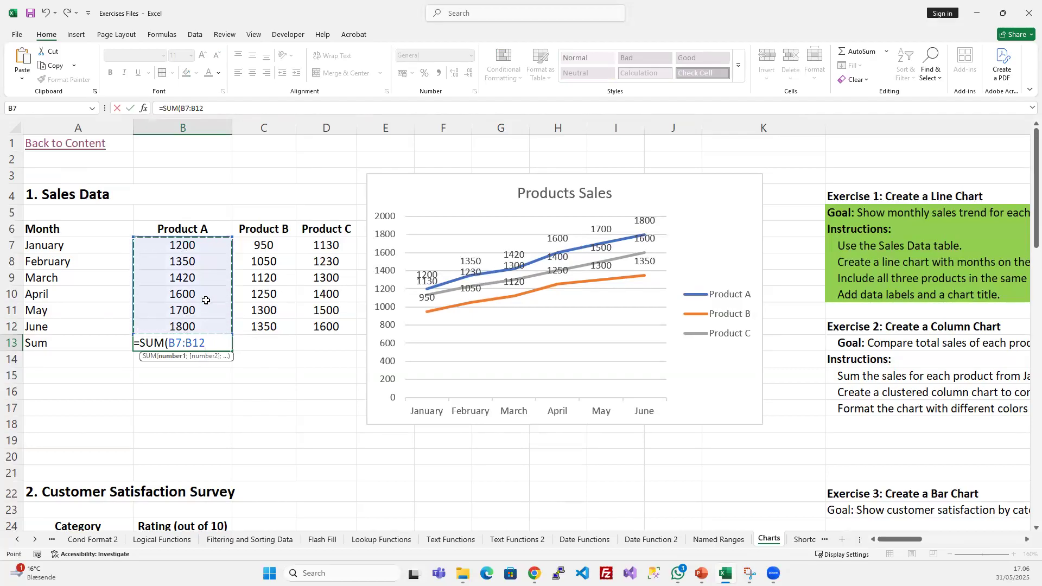
text())
key(Return)
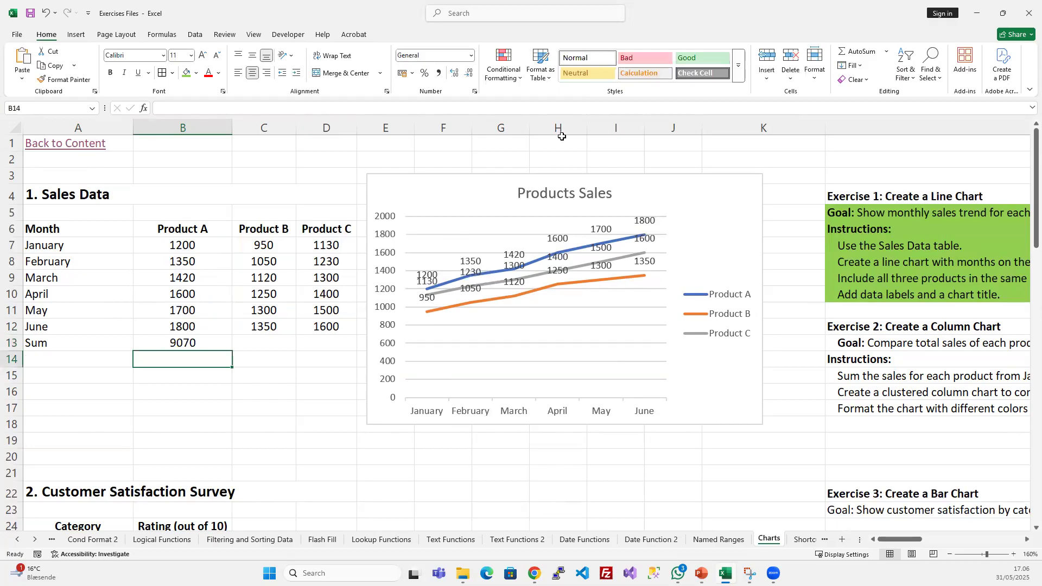
- Move the line chart farther from the Sales Data table and copy the Product A sum formula across to C13:D13
drag(491, 183, 565, 161)
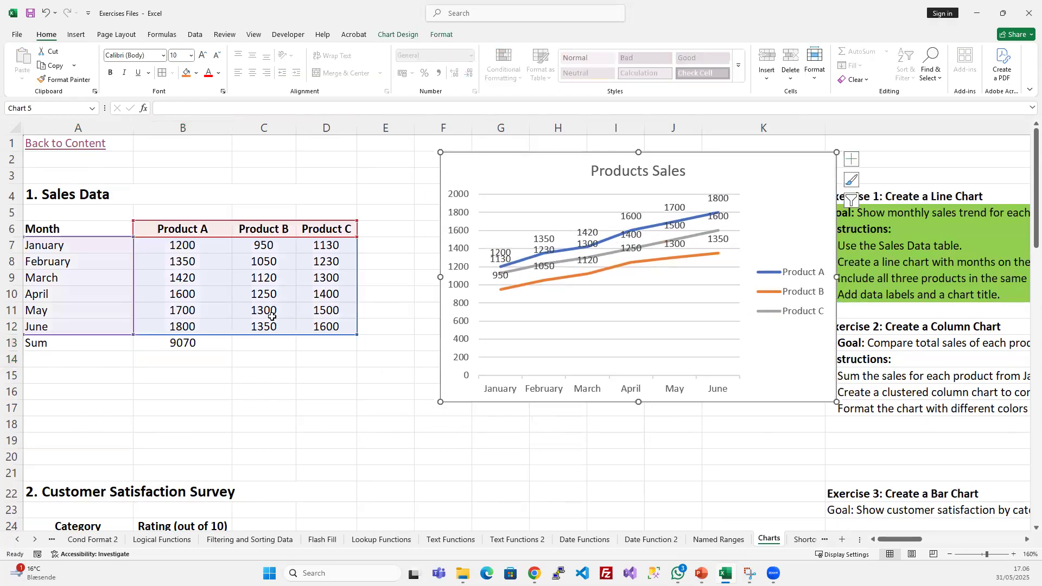
drag(201, 343, 313, 342)
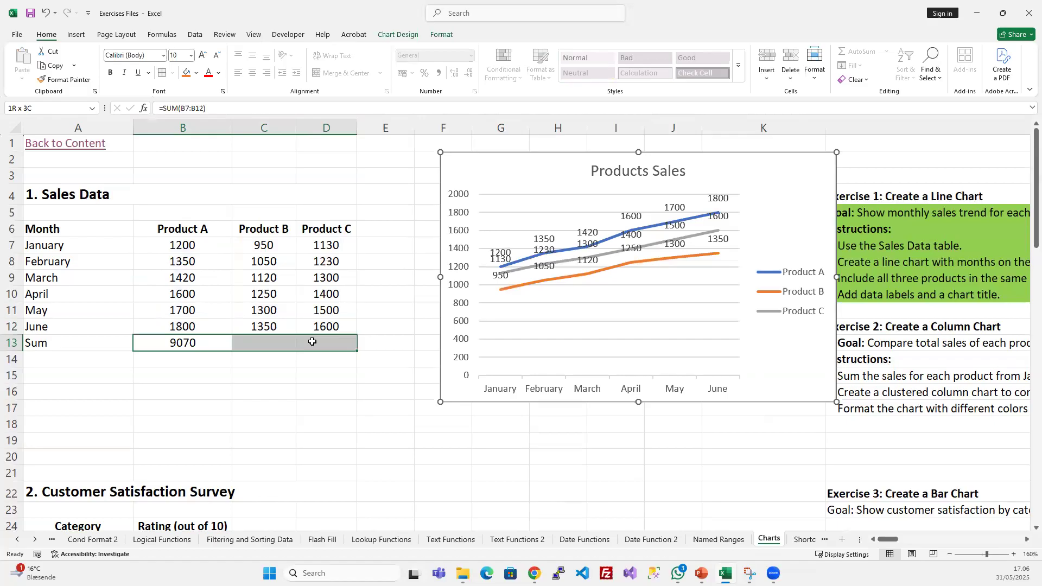
drag(312, 342, 312, 342)
key(ctrl+r)
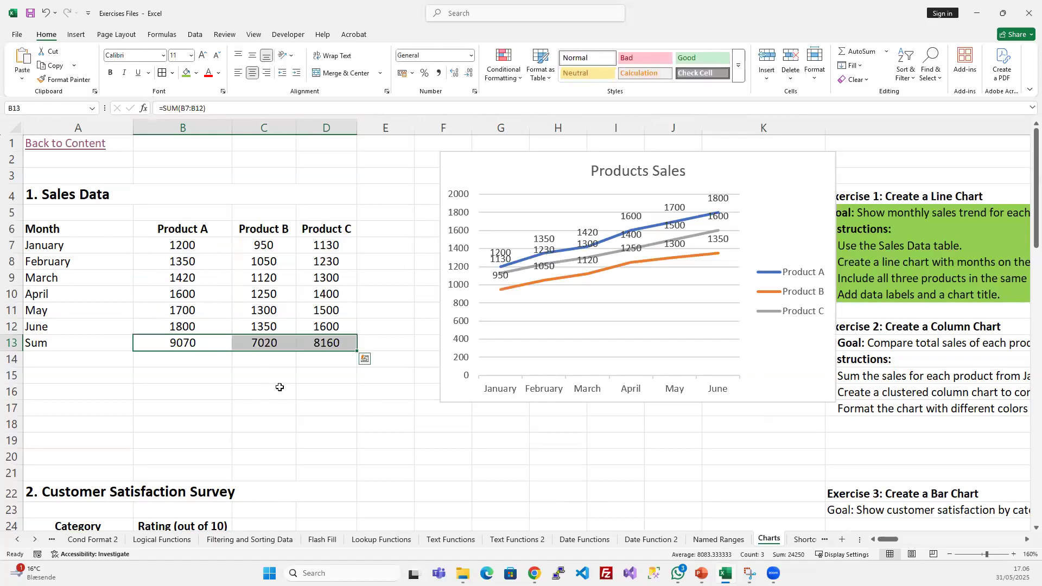
click(305, 377)
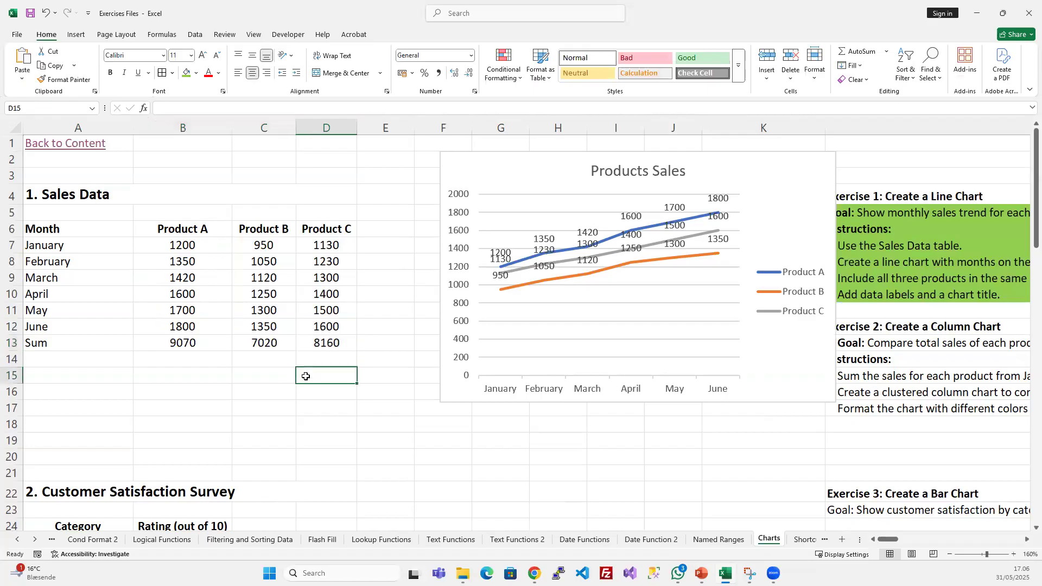
- Fill the Exercise 2 instruction about summing each product's sales in L15 with the same light green
click(878, 375)
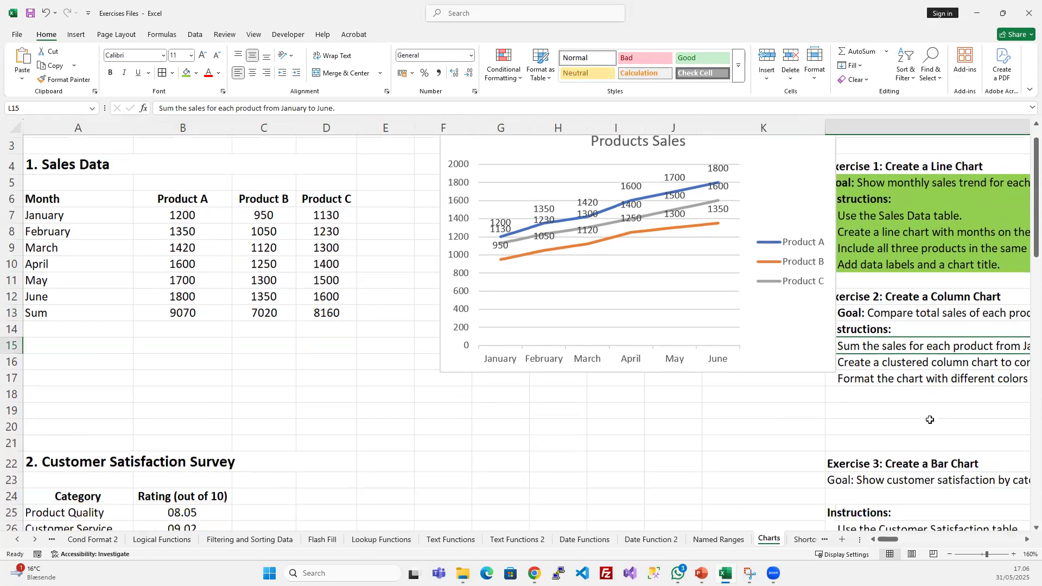
scroll(917, 401, down, 1)
scroll(917, 401, right, 1)
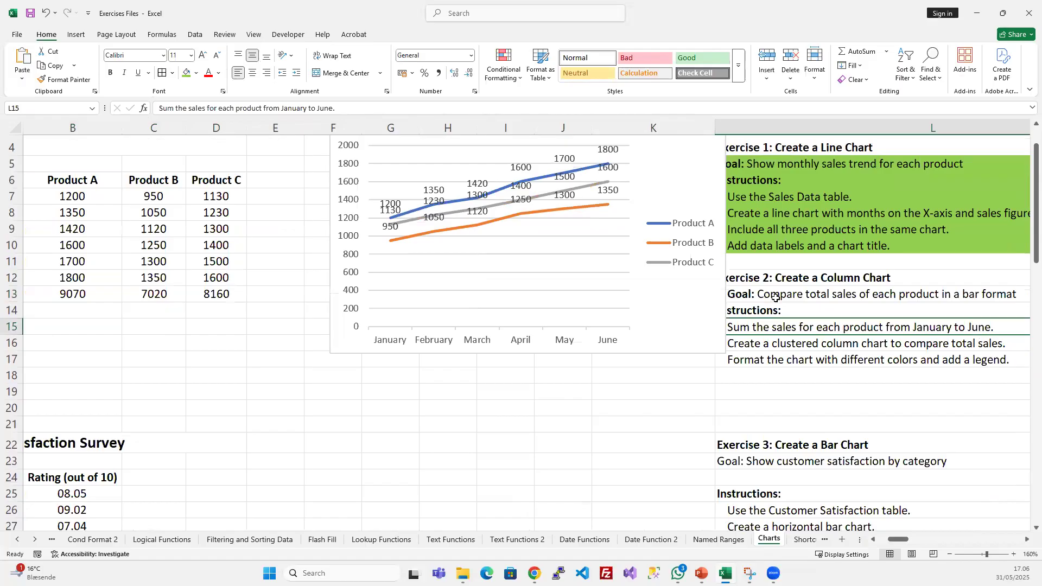
click(187, 74)
scroll(616, 353, right, 3)
click(552, 341)
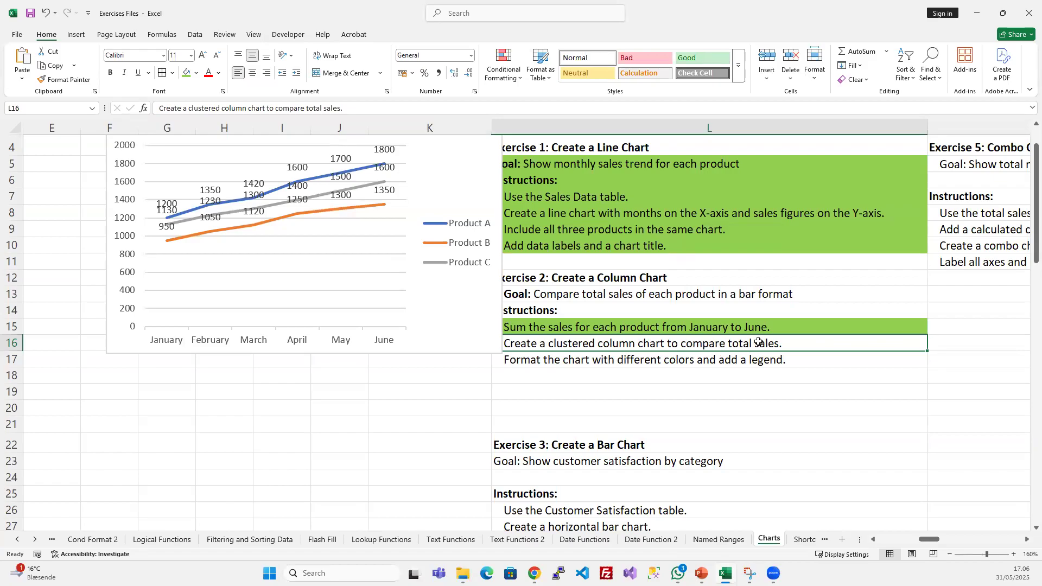
- Shrink the Products Sales line chart and place it near the top of the sheet beside the Sales Data table
scroll(775, 366, left, 4)
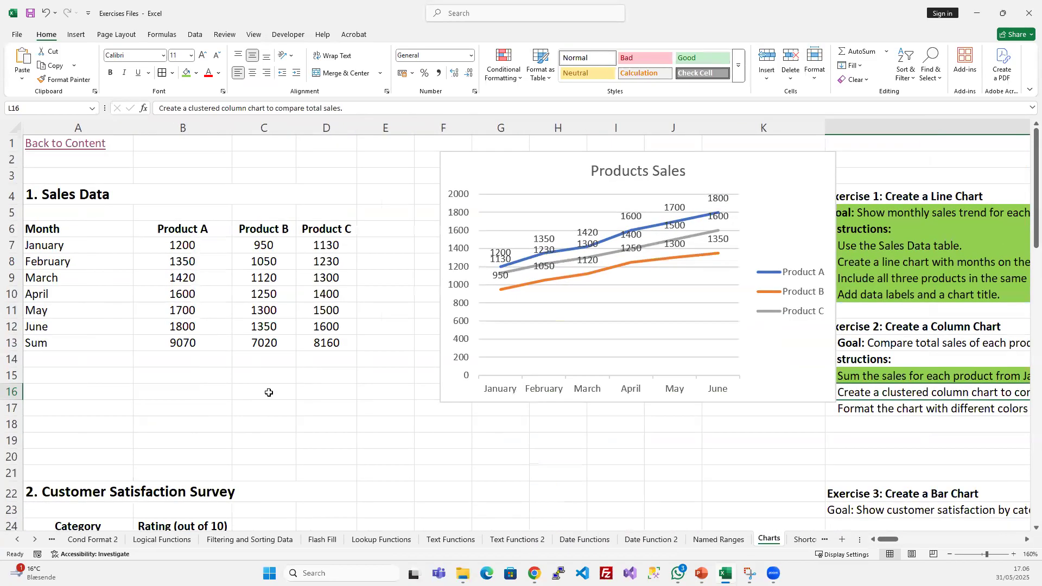
click(175, 341)
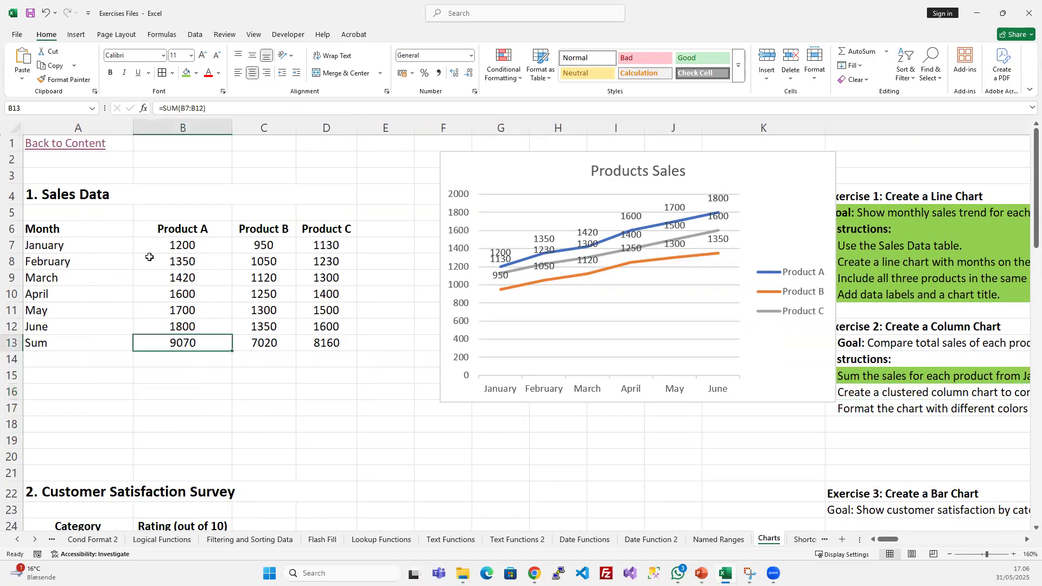
click(560, 170)
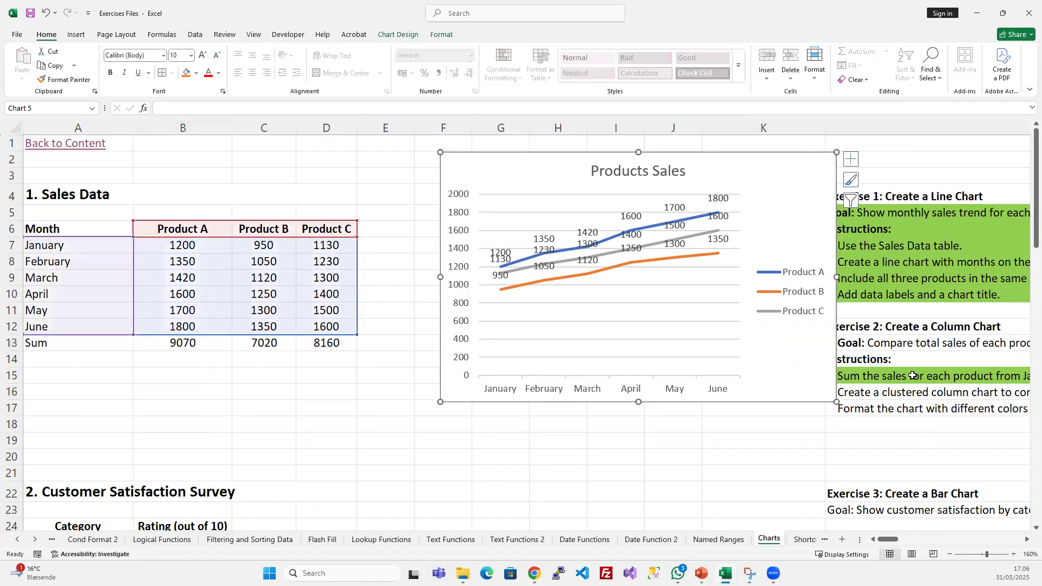
drag(833, 402, 755, 340)
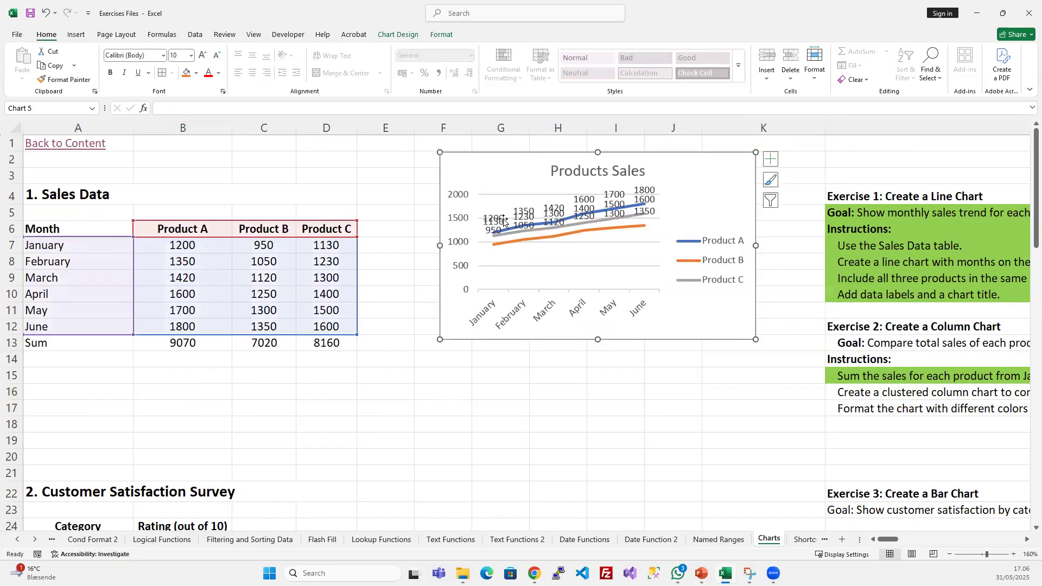
drag(470, 165, 412, 156)
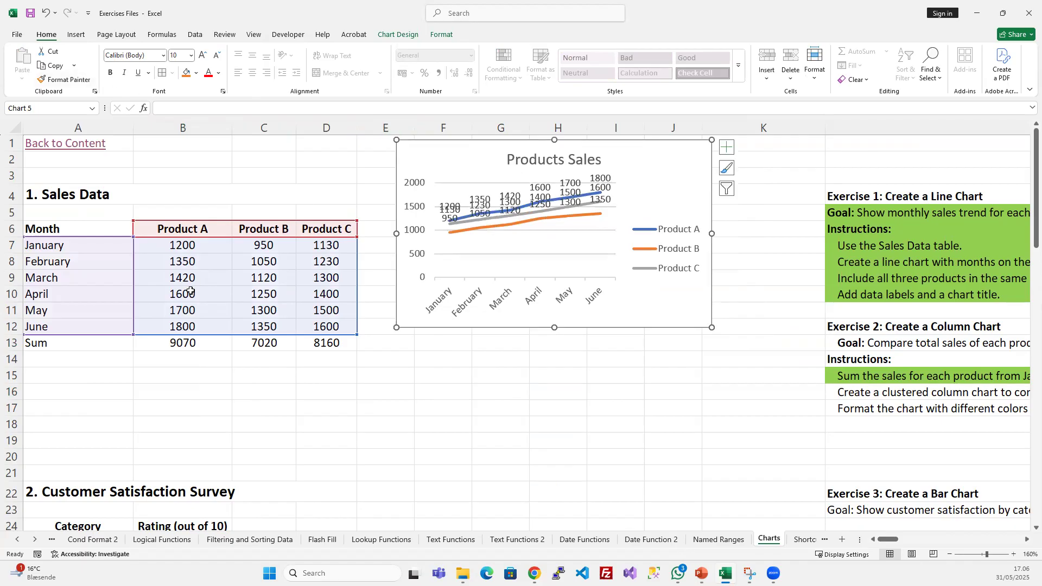
- Insert a clustered column chart of the Sales Data table including its Sum row
click(188, 343)
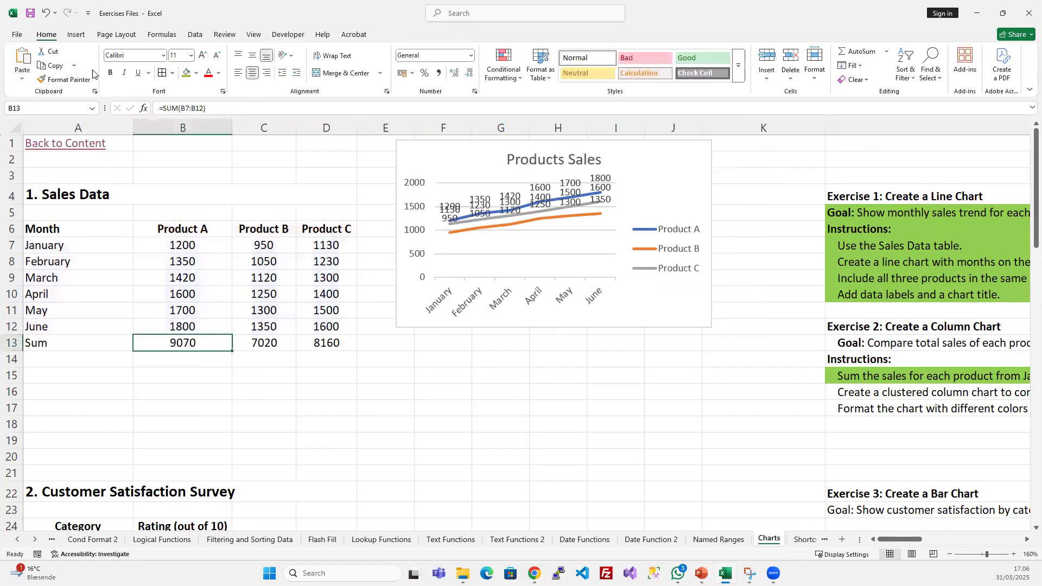
click(84, 34)
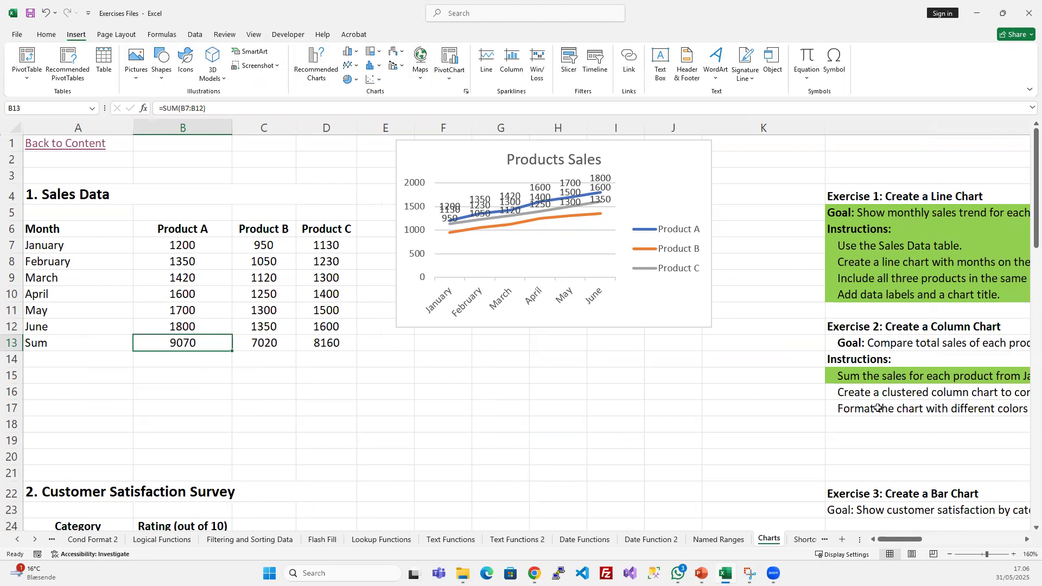
click(353, 55)
click(354, 54)
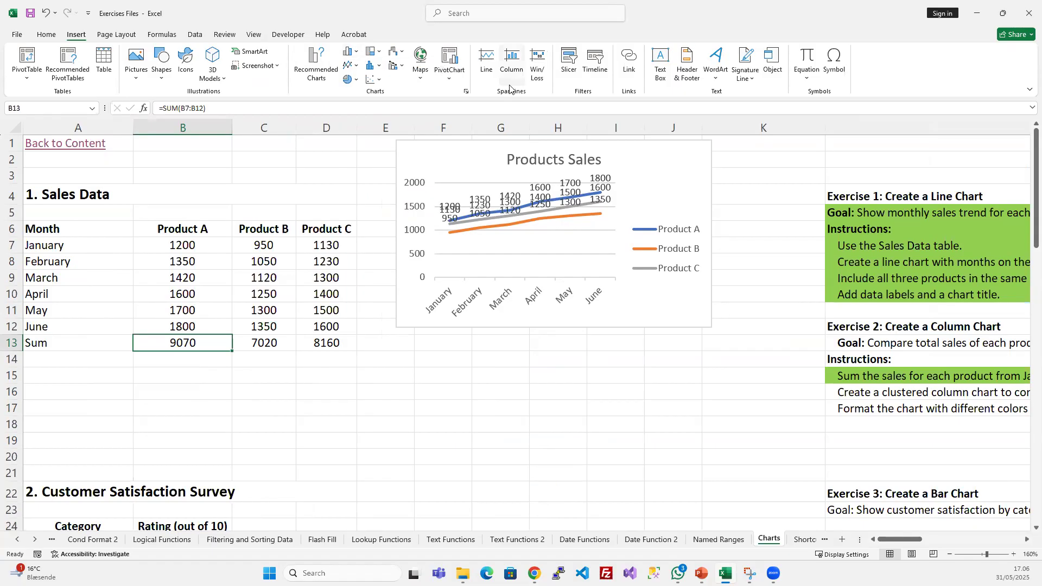
click(466, 92)
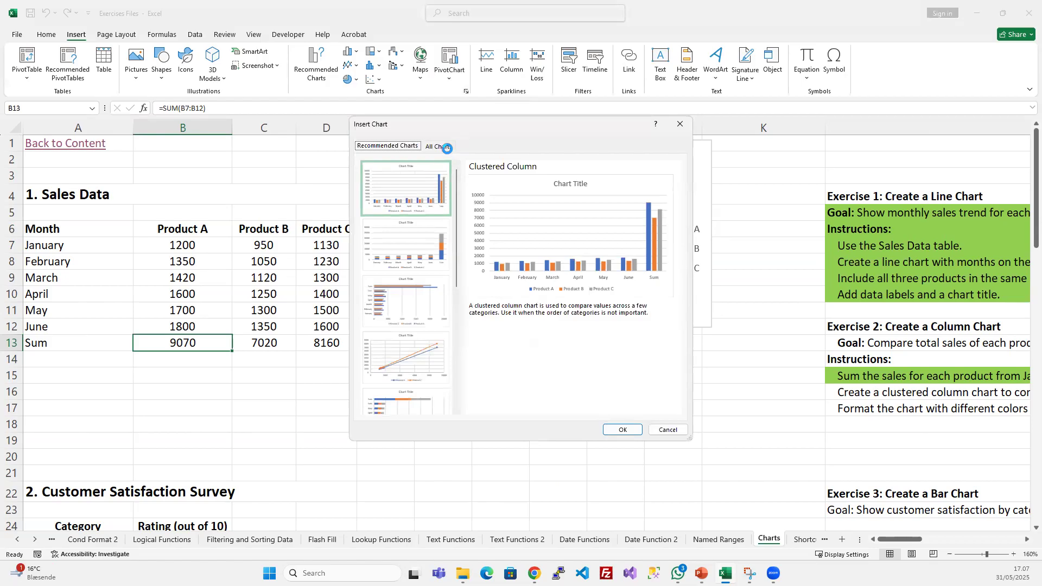
click(447, 148)
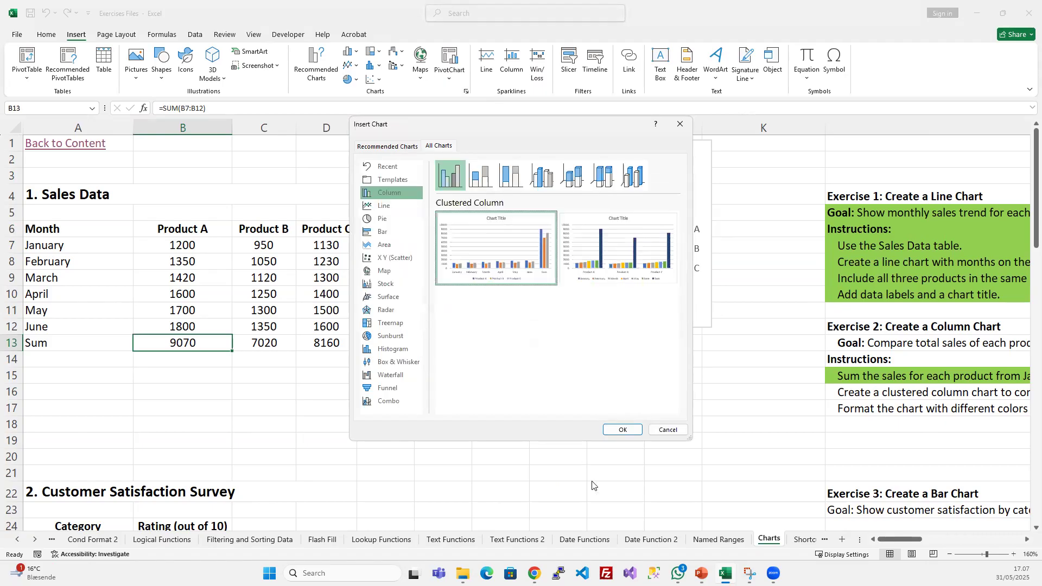
click(623, 430)
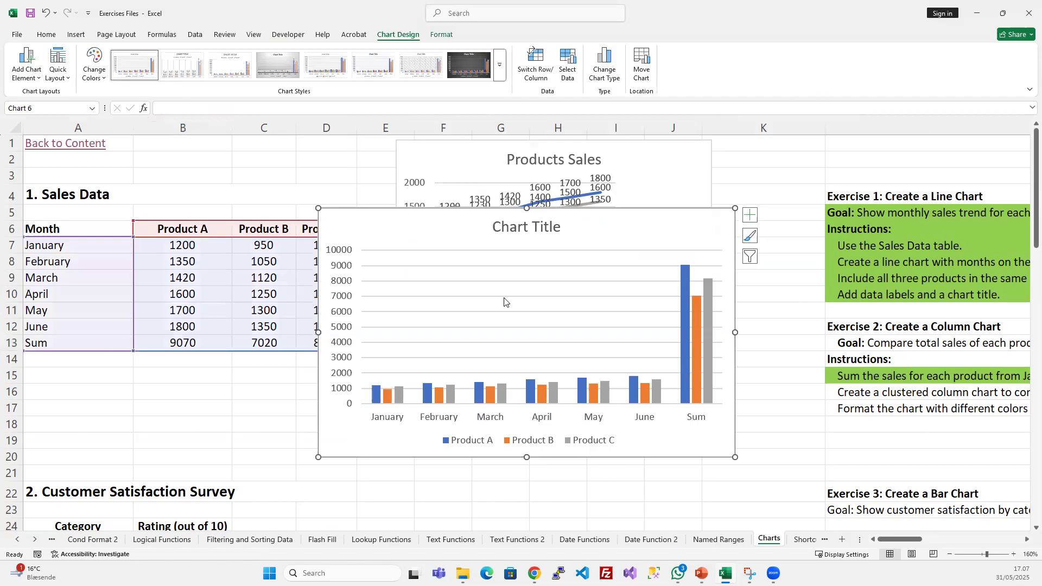
- Shrink the new column chart and place it just below the Products Sales line chart
drag(457, 228, 511, 336)
scroll(753, 325, down, 3)
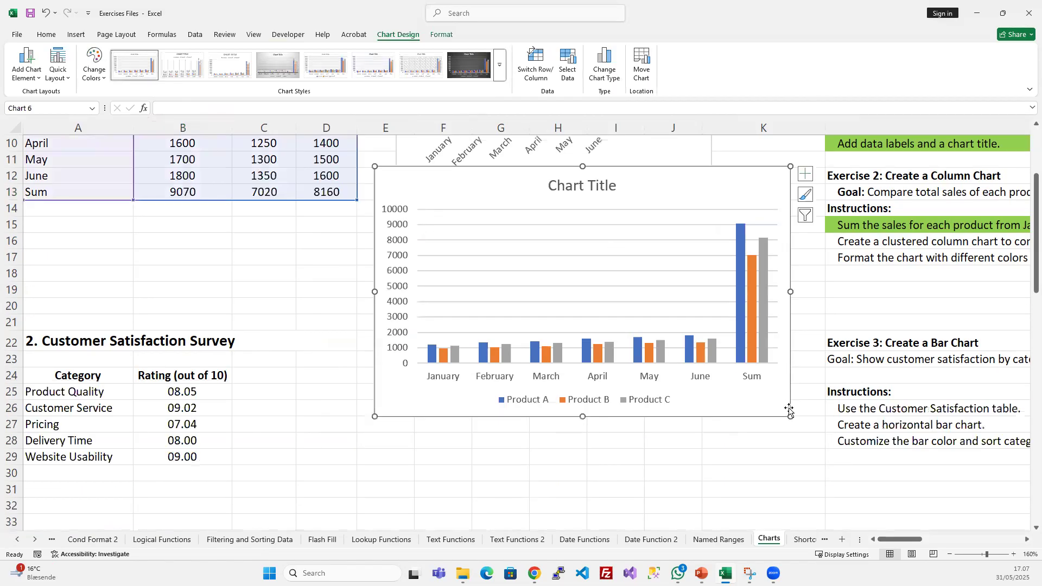
drag(788, 414, 691, 339)
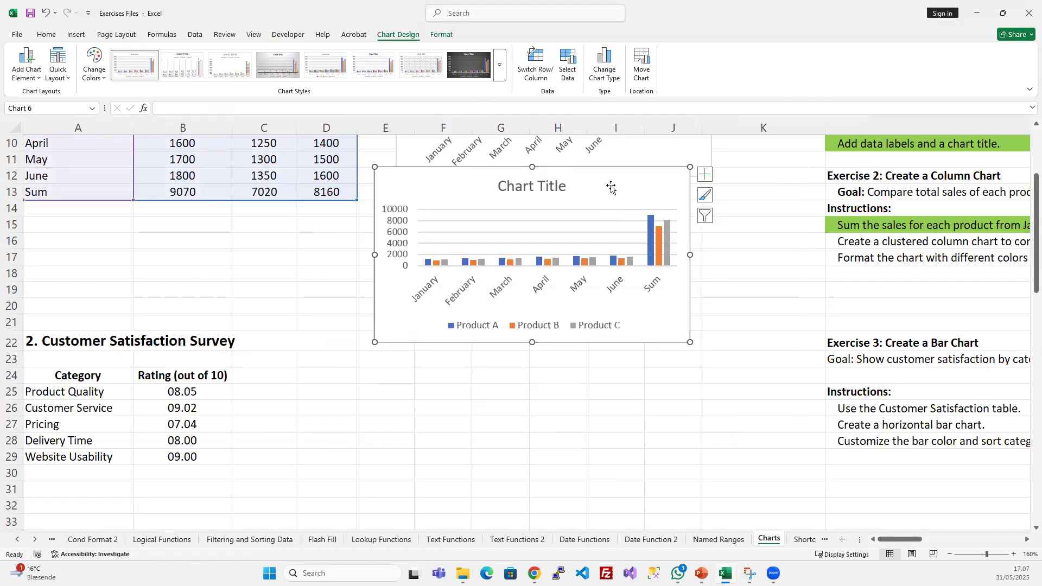
drag(609, 186, 615, 264)
drag(693, 420, 747, 419)
drag(633, 269, 642, 196)
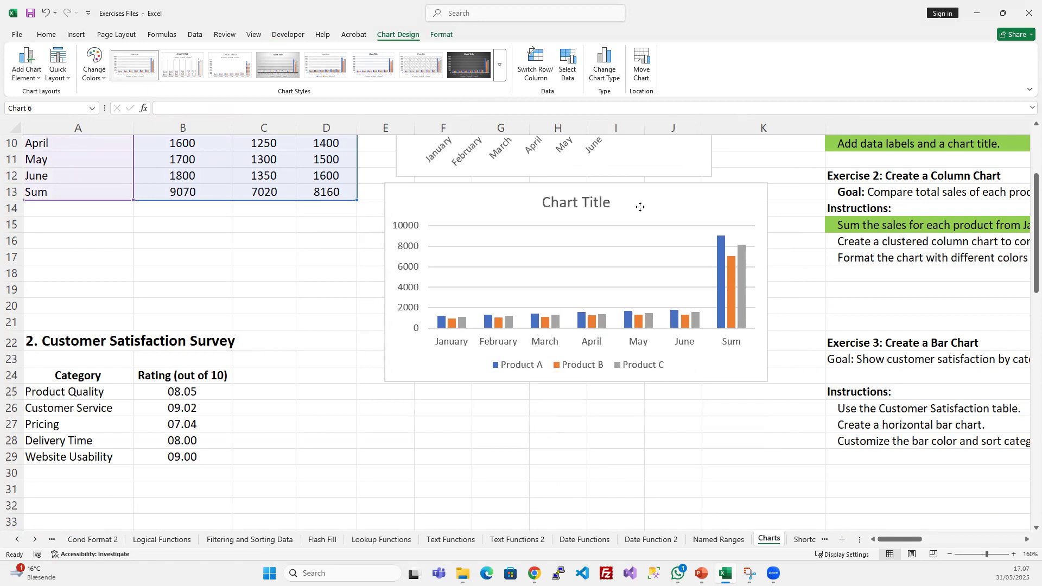
- Check the Exercise 2 instruction in L16, then open the column chart's data source settings and move the dialog clear of the table
click(918, 245)
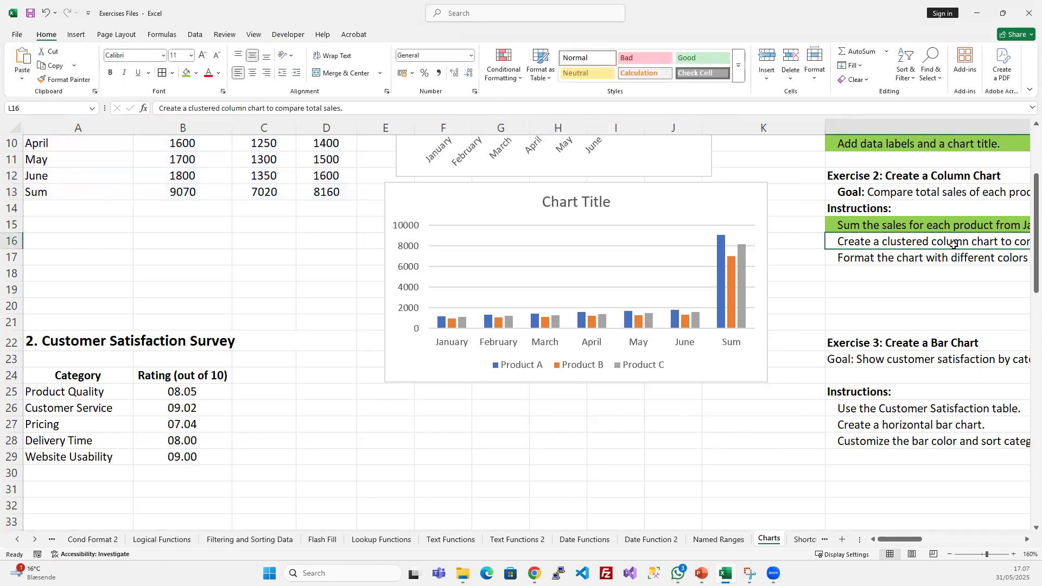
middle_click(931, 253)
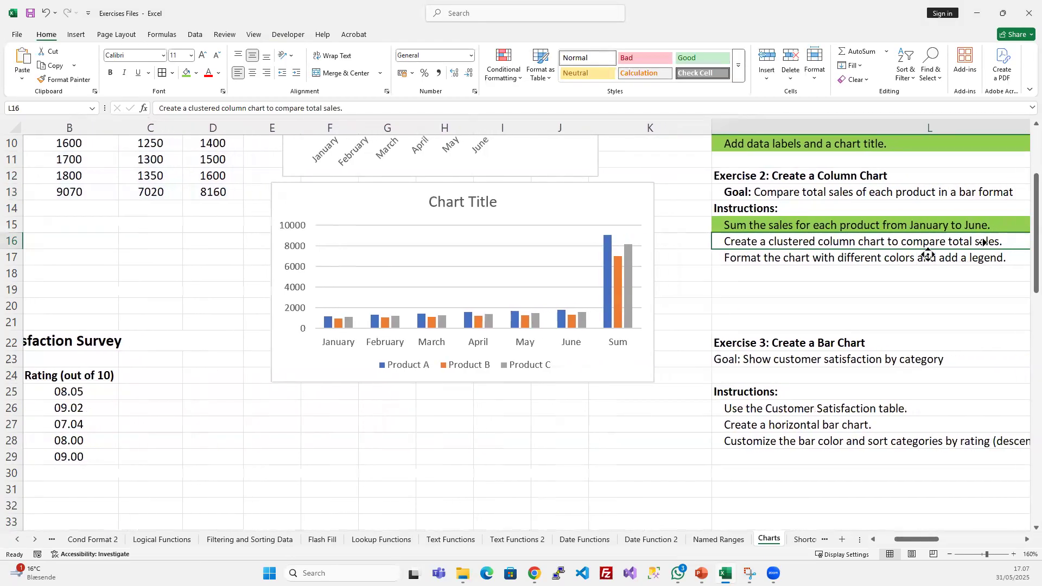
middle_click(978, 243)
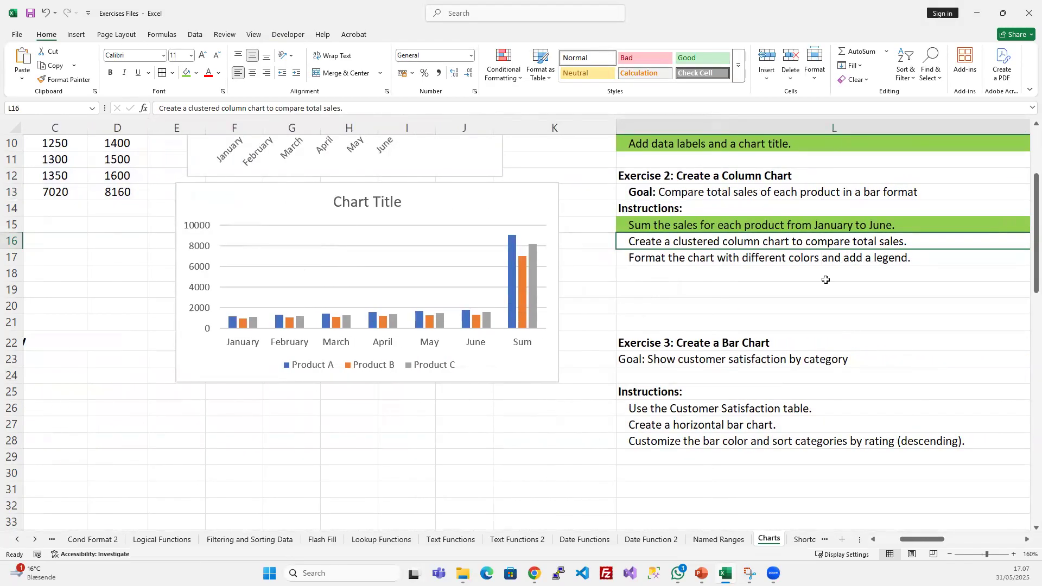
scroll(365, 439, up, 3)
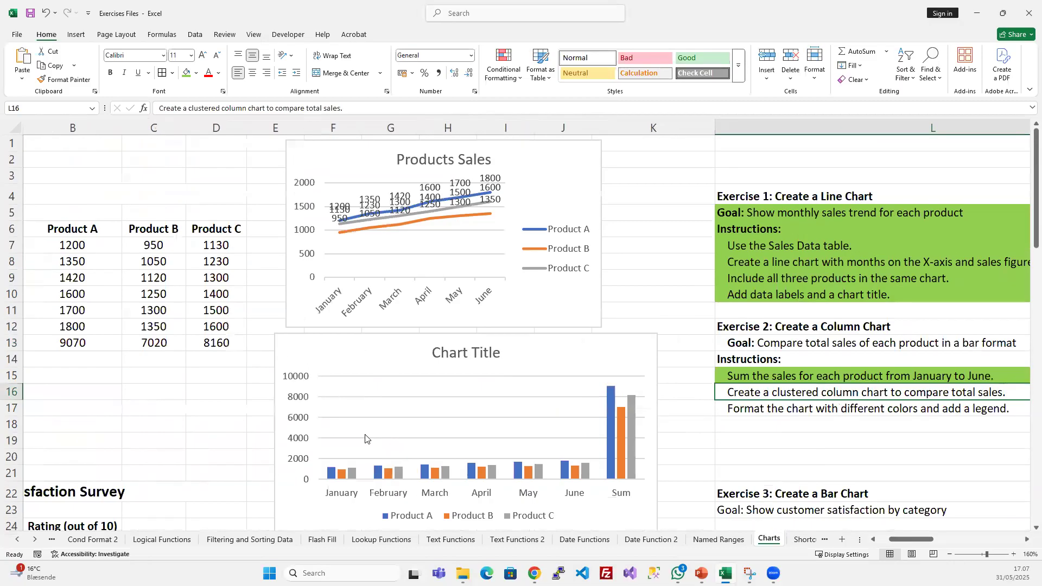
scroll(507, 402, down, 2)
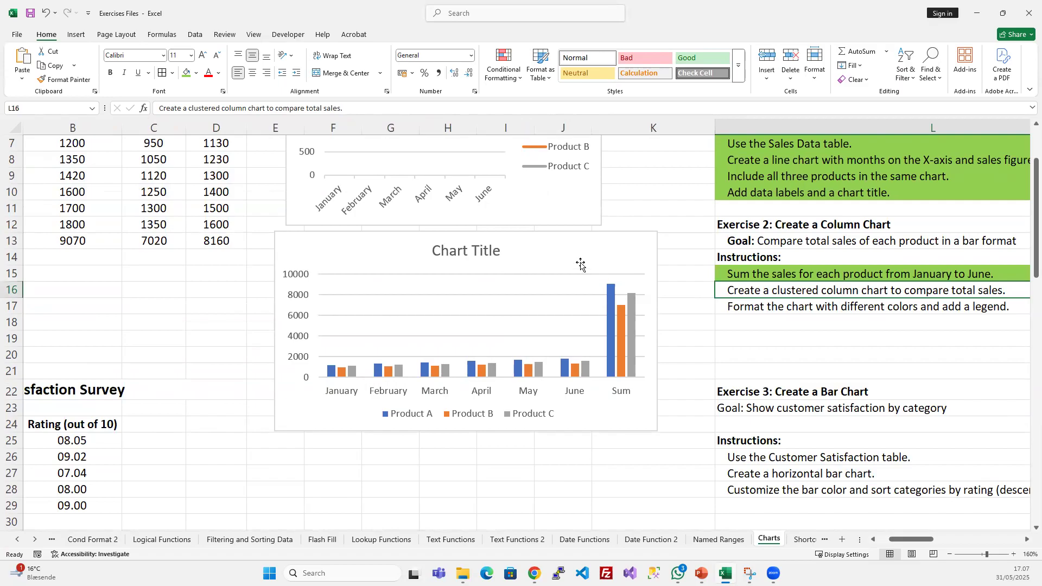
right_click(553, 251)
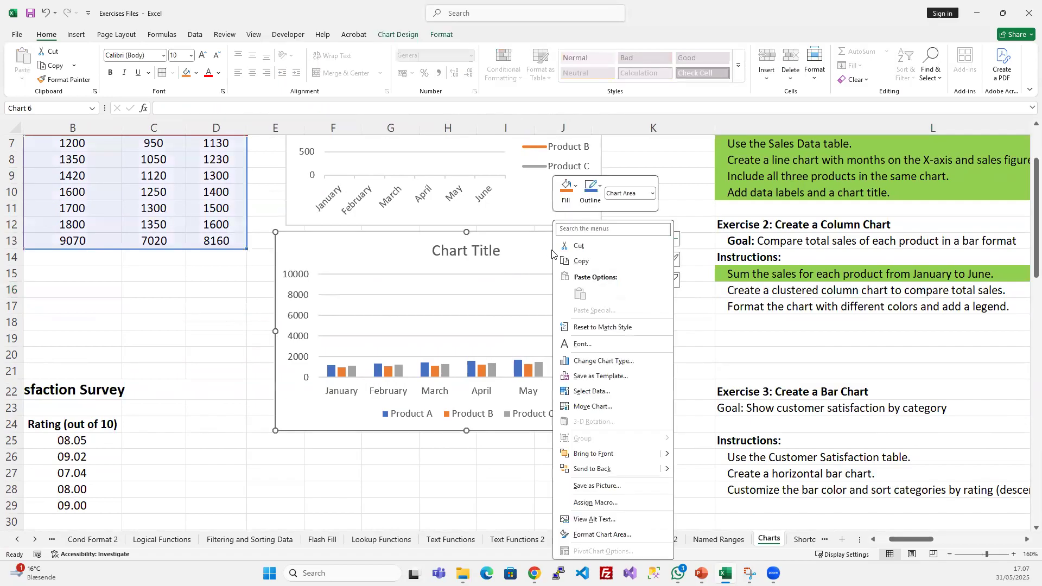
click(600, 392)
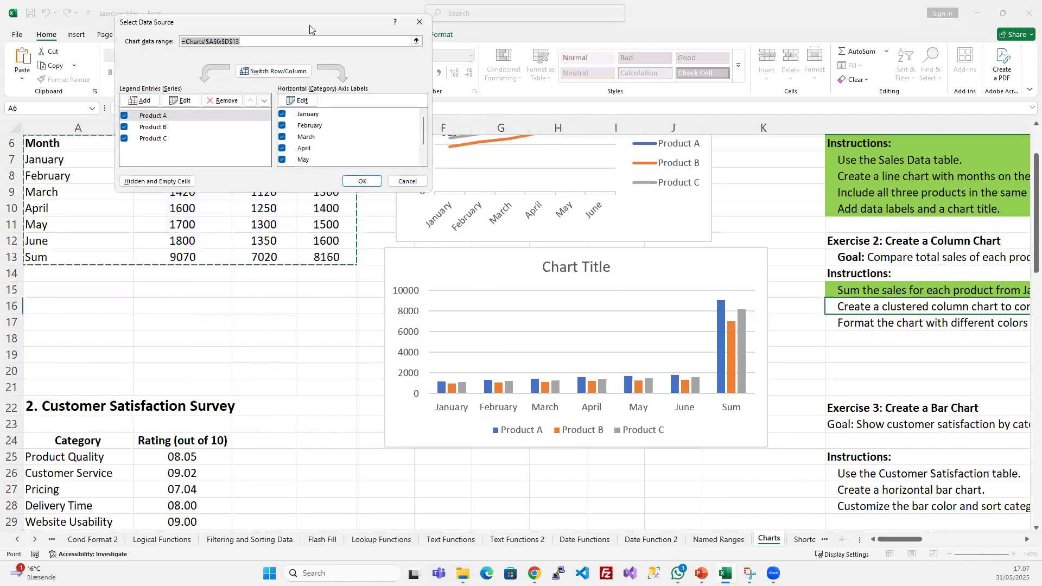
drag(309, 25, 685, 193)
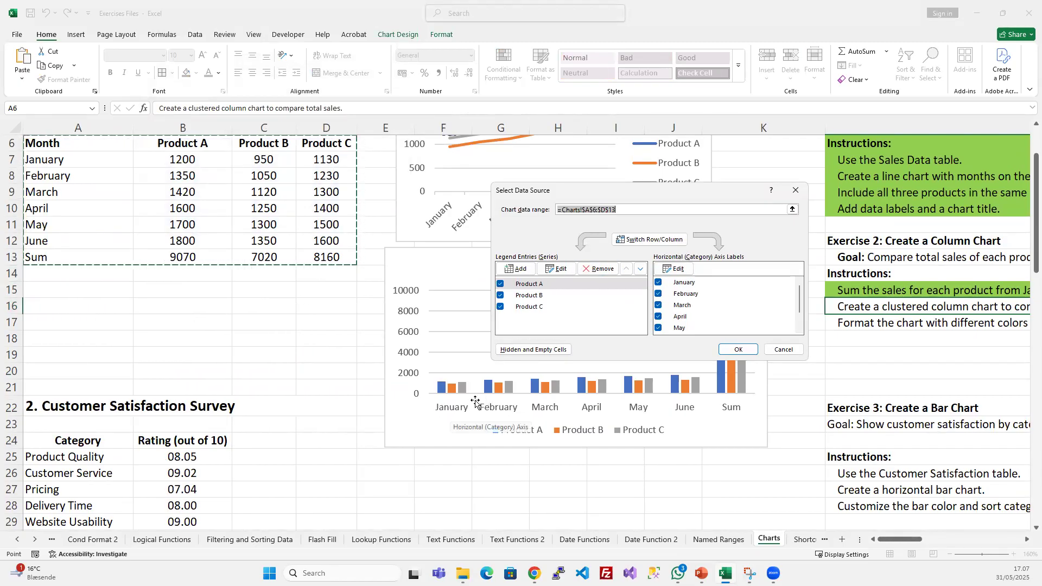
- Exclude January through June from the column chart's category labels, keeping only Sum
mouse_move(798, 302)
mouse_down()
mouse_move(798, 323)
mouse_move(801, 294)
mouse_up()
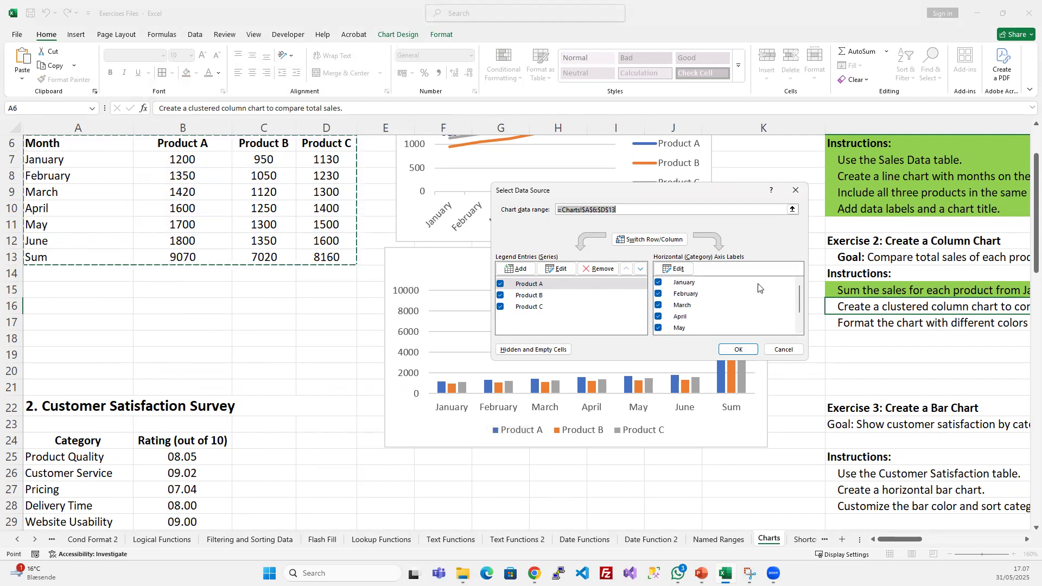
click(658, 282)
click(658, 293)
click(658, 305)
click(658, 316)
click(659, 328)
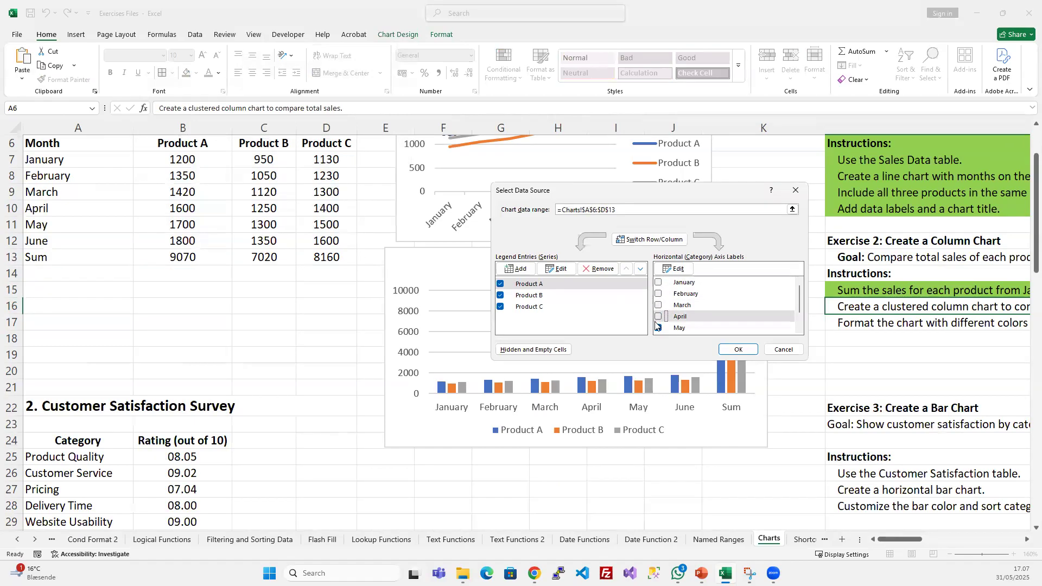
scroll(796, 304, down, 2)
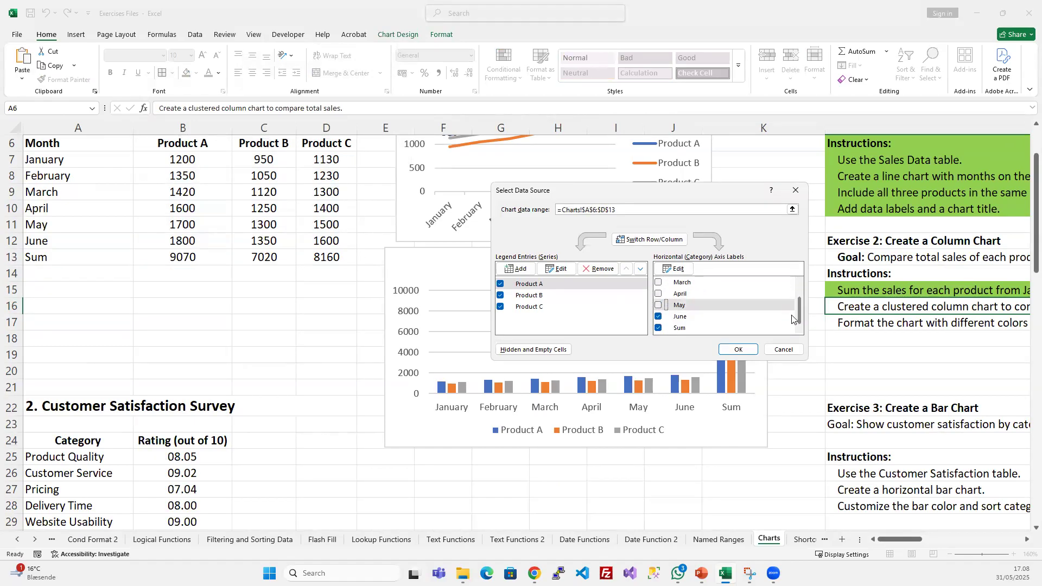
click(662, 318)
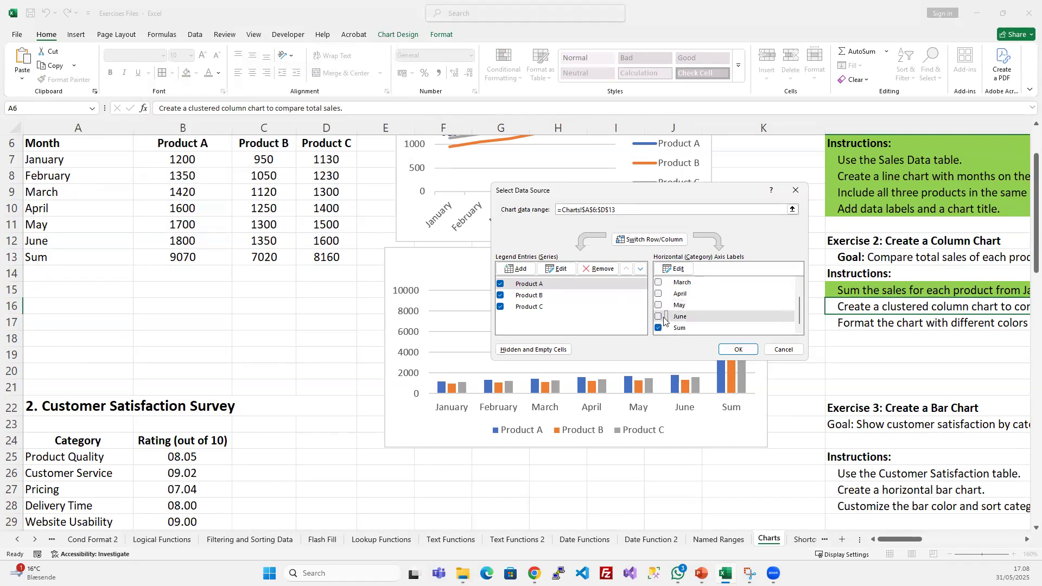
click(737, 349)
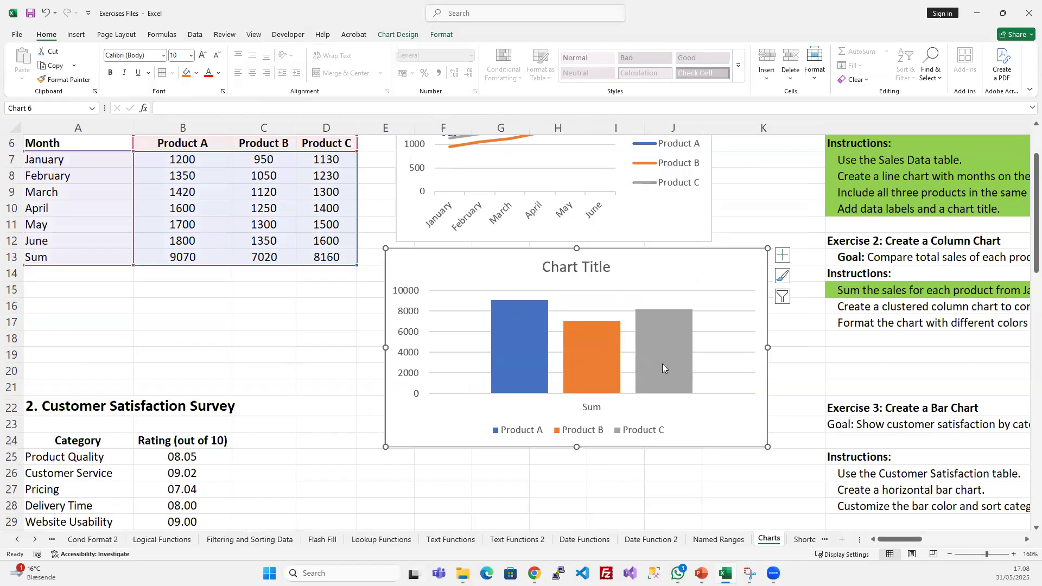
- Add data labels to the total sales column chart
click(783, 255)
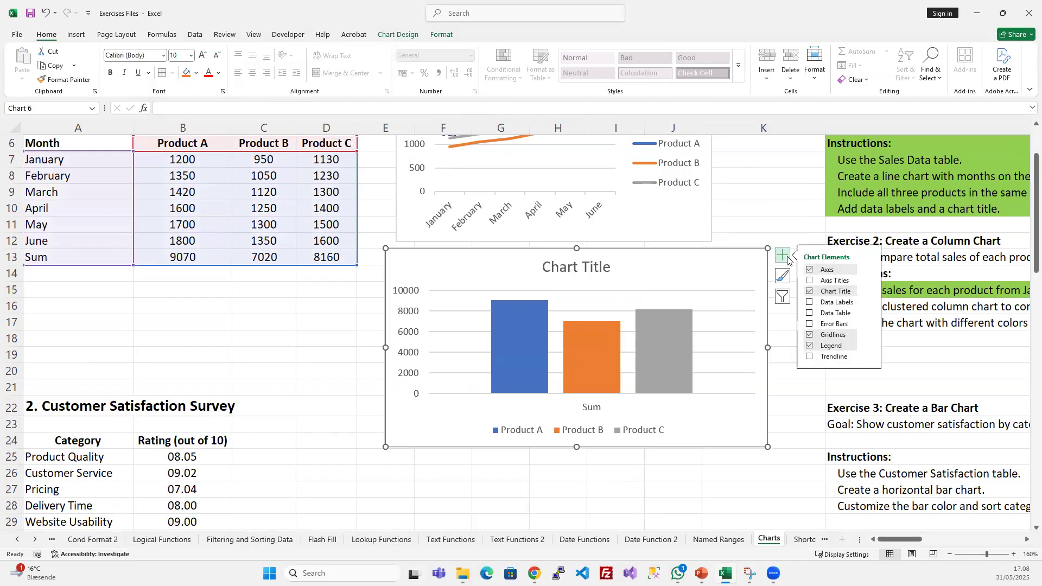
click(810, 302)
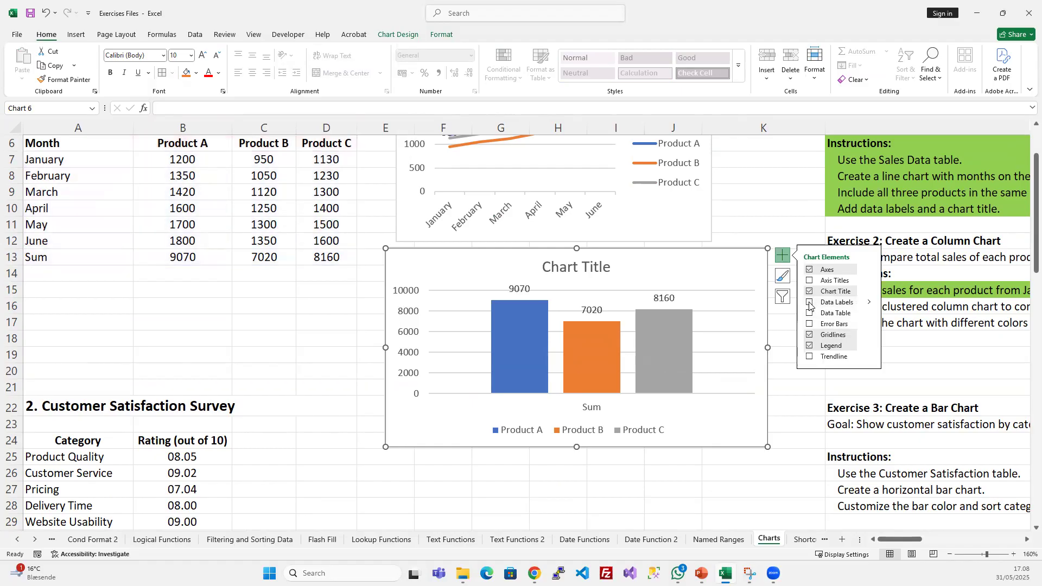
click(521, 289)
click(600, 367)
click(646, 384)
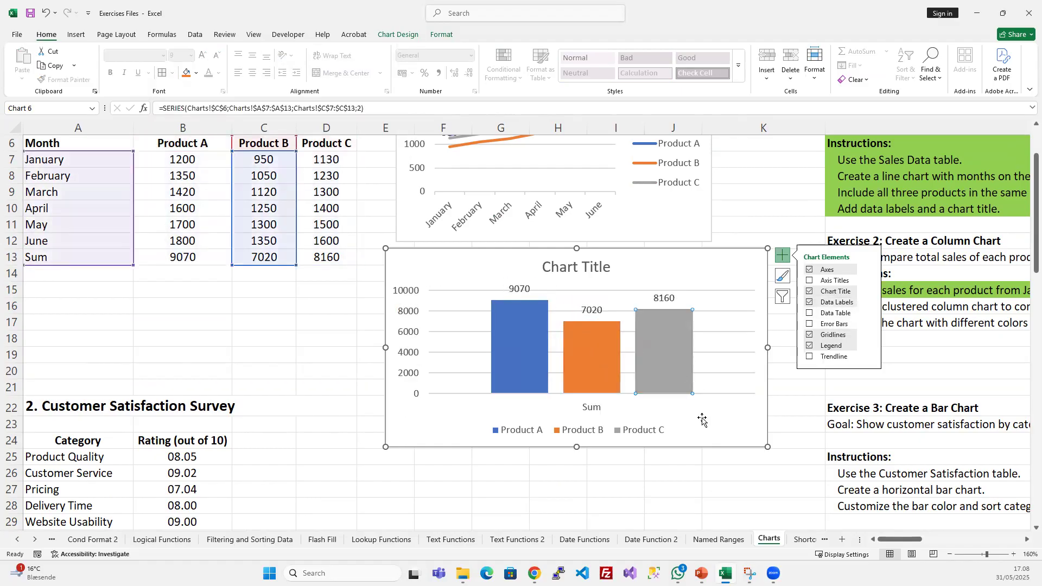
click(661, 296)
click(689, 482)
click(742, 396)
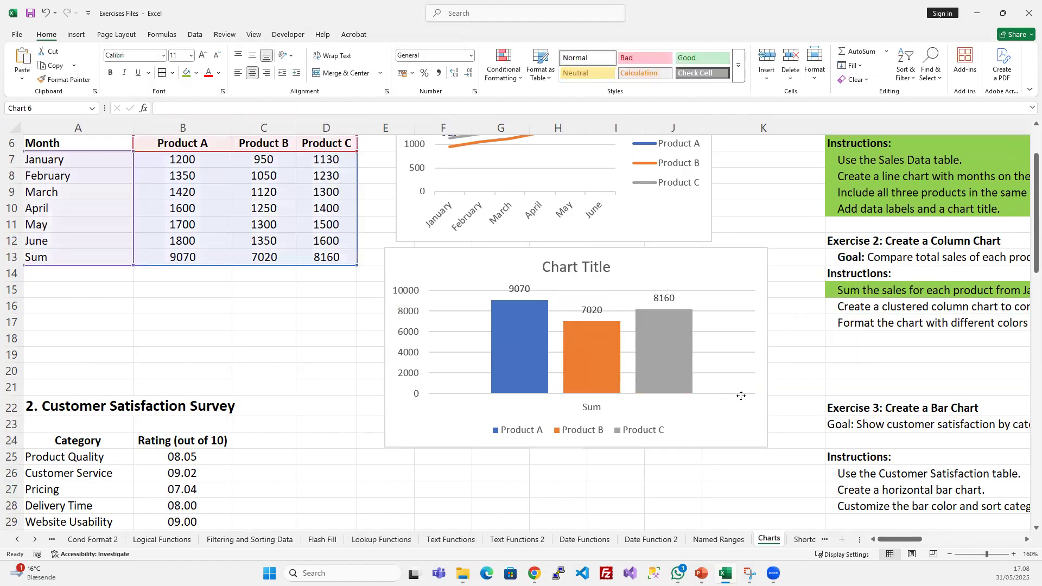
click(661, 297)
click(691, 493)
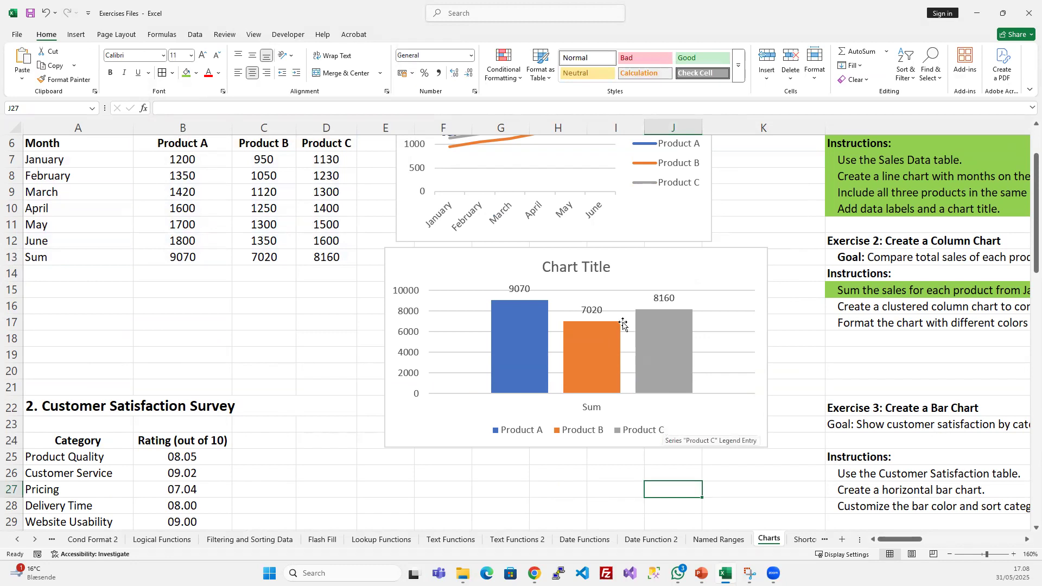
- Fill the Exercise 2 instruction about creating a clustered column chart in L16 with the same light green
click(888, 307)
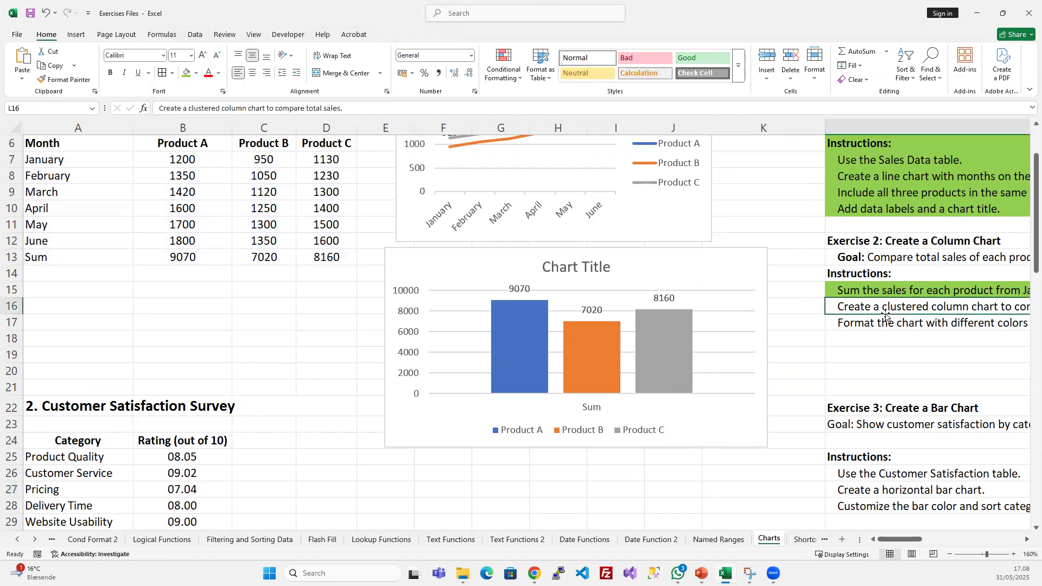
scroll(867, 356, up, 1)
scroll(868, 356, right, 1)
scroll(869, 356, up, 1)
scroll(869, 356, right, 2)
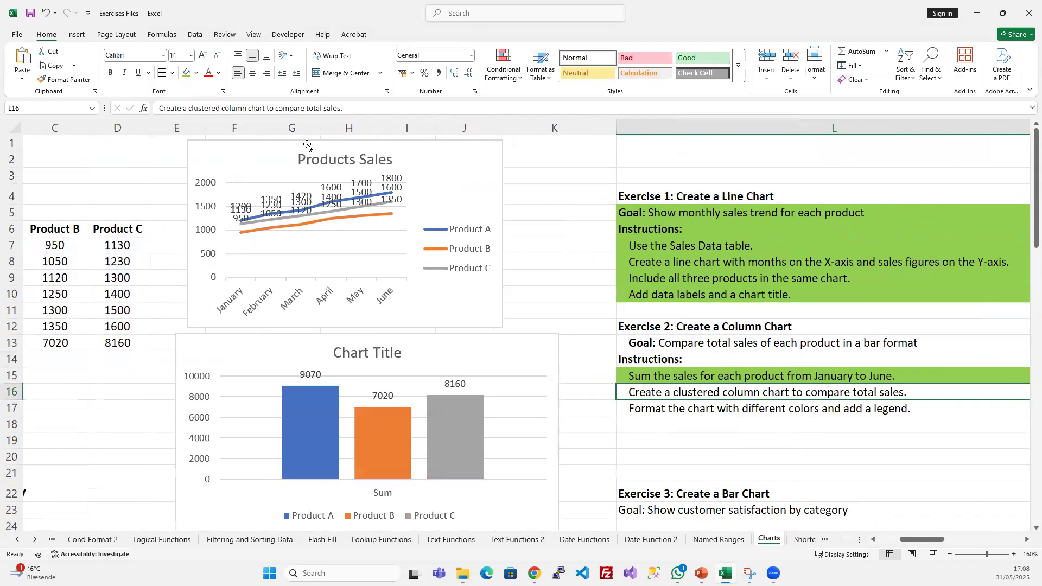
scroll(577, 346, right, 1)
scroll(593, 377, down, 3)
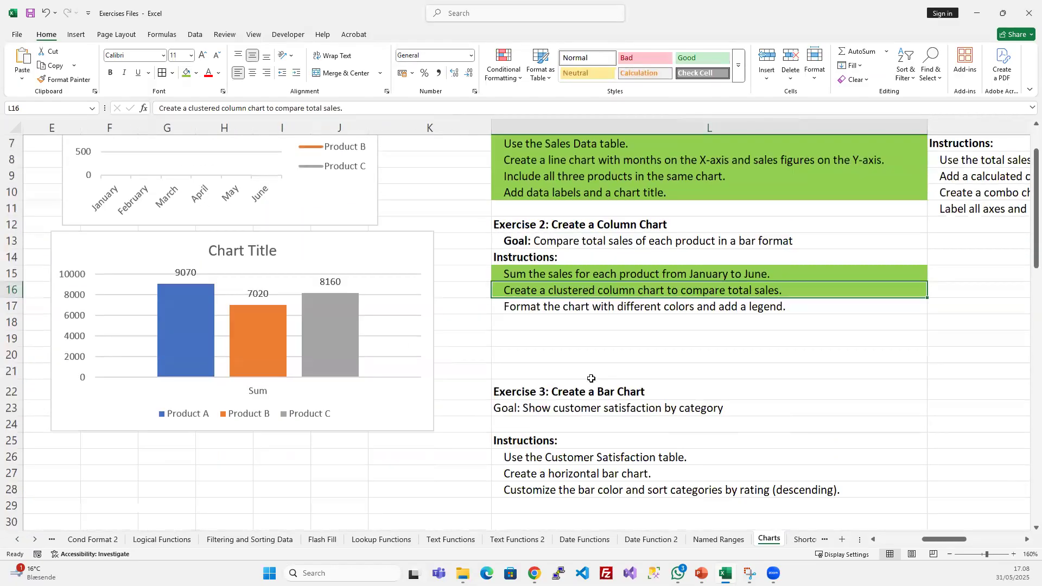
- Make the column chart slightly narrower and align its left edge with the line chart above
middle_click(614, 398)
scroll(355, 398, up, 3)
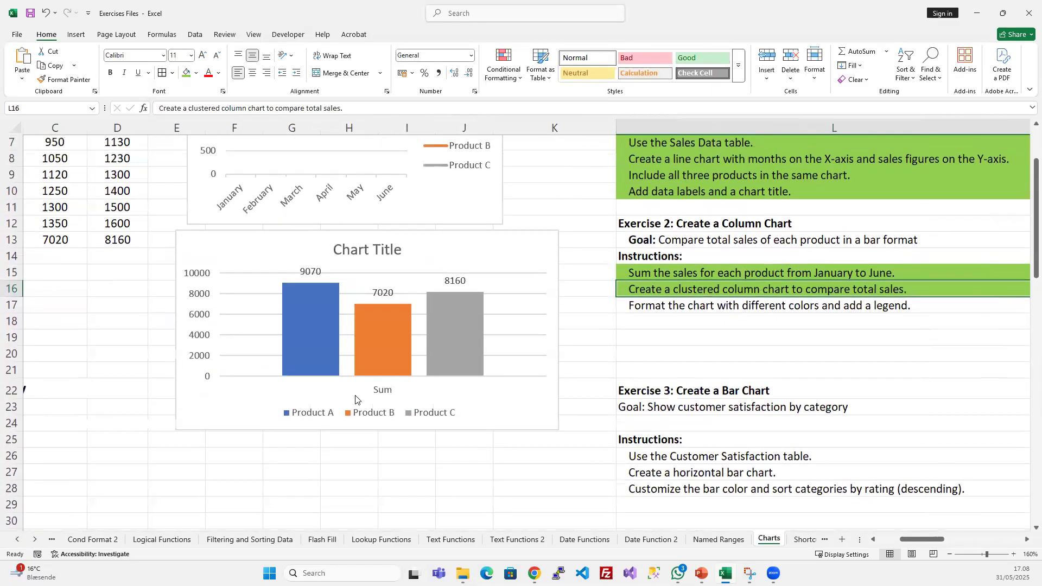
click(553, 358)
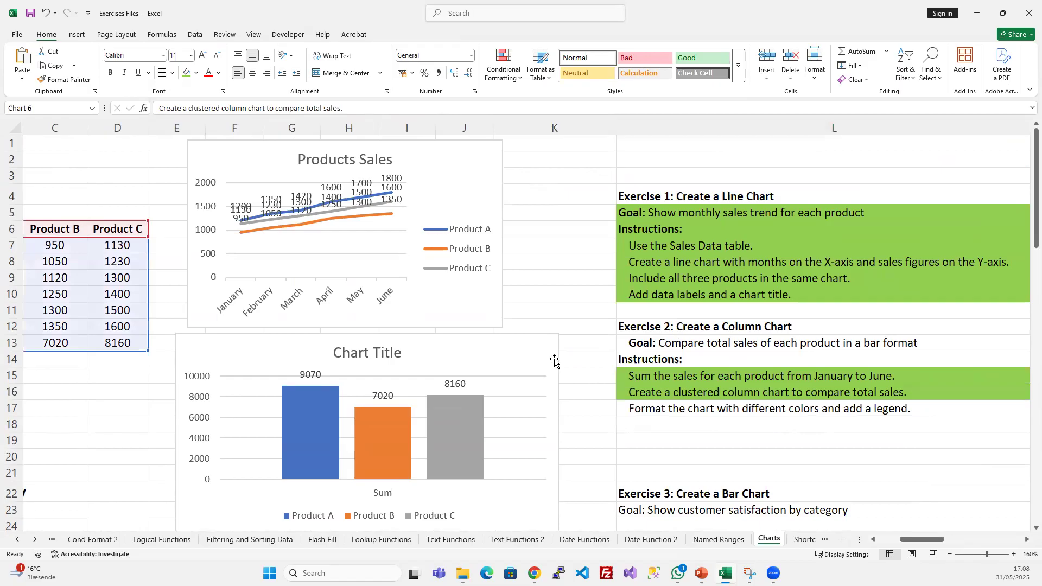
scroll(564, 380, down, 2)
drag(560, 430, 533, 436)
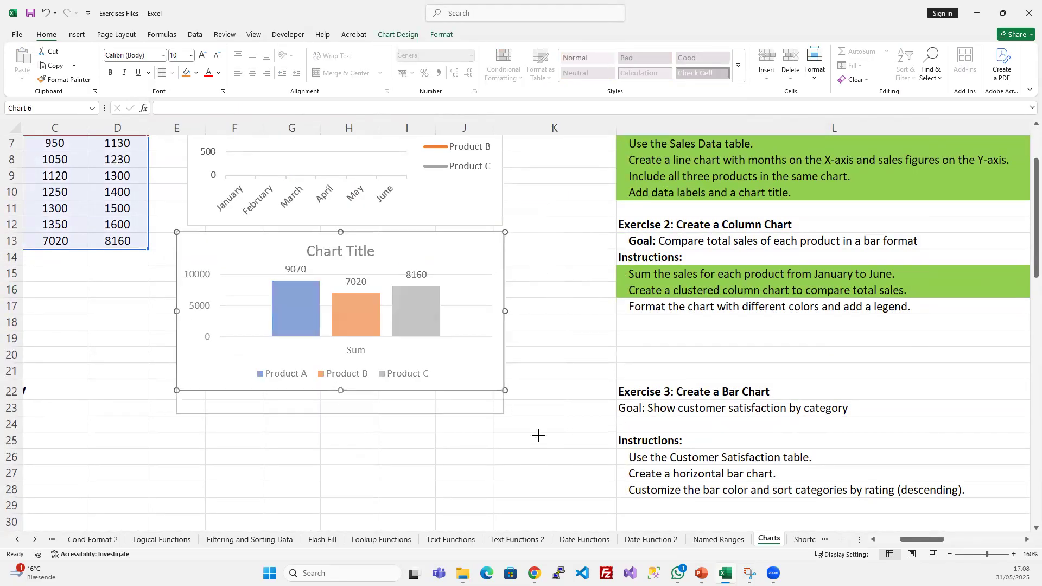
mouse_move(428, 241)
mouse_down()
mouse_move(459, 245)
mouse_move(442, 242)
mouse_up()
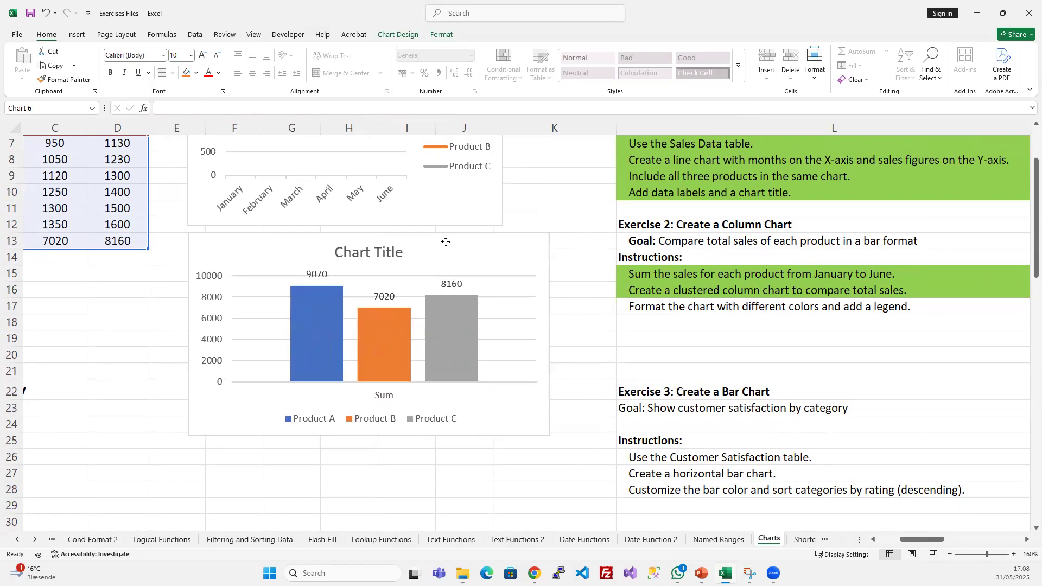
- Move the column chart lower to free space and enlarge the Products Sales line chart
click(638, 322)
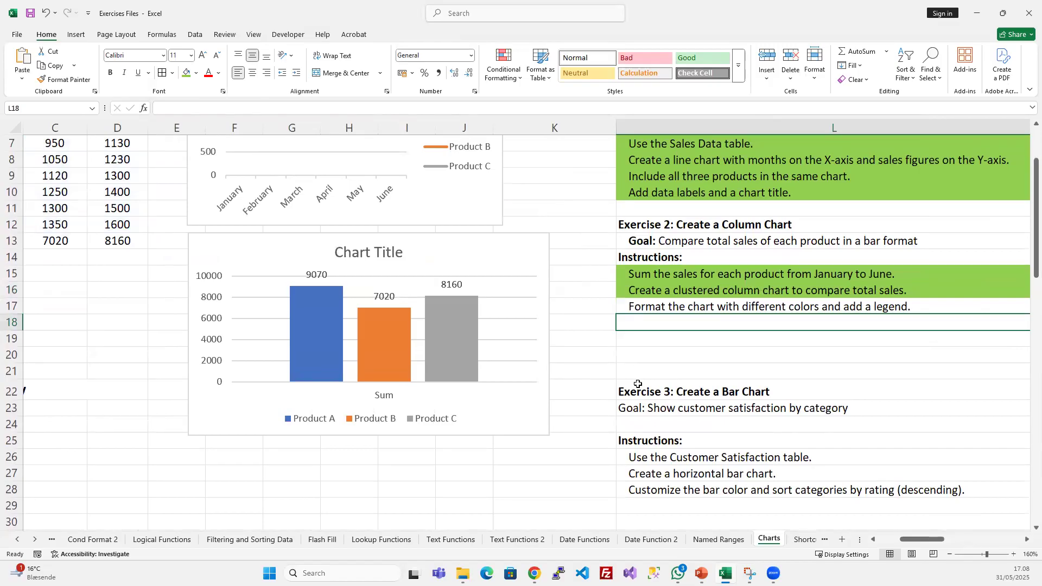
scroll(638, 384, up, 2)
scroll(637, 384, down, 1)
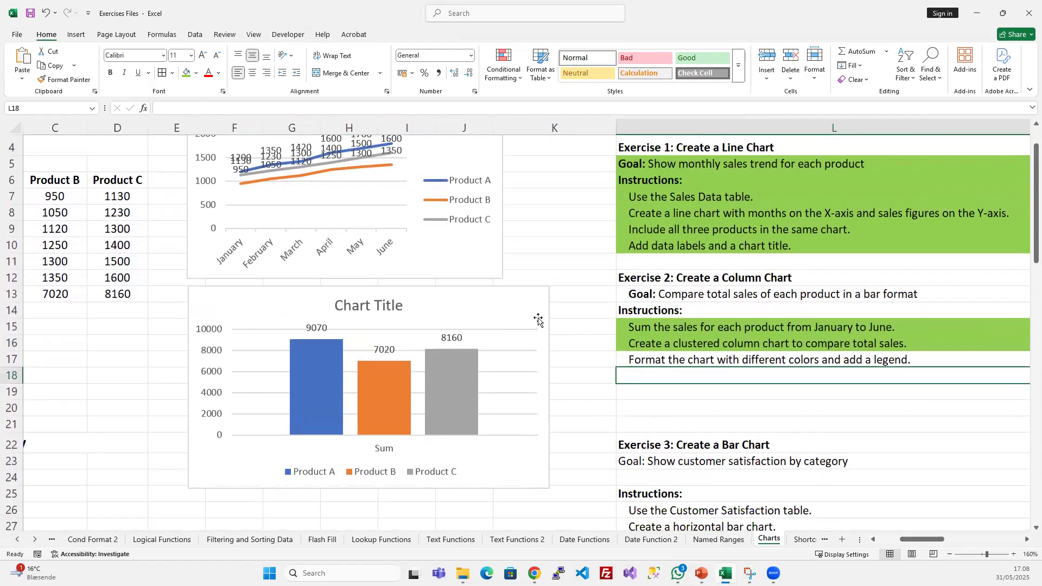
scroll(575, 374, down, 2)
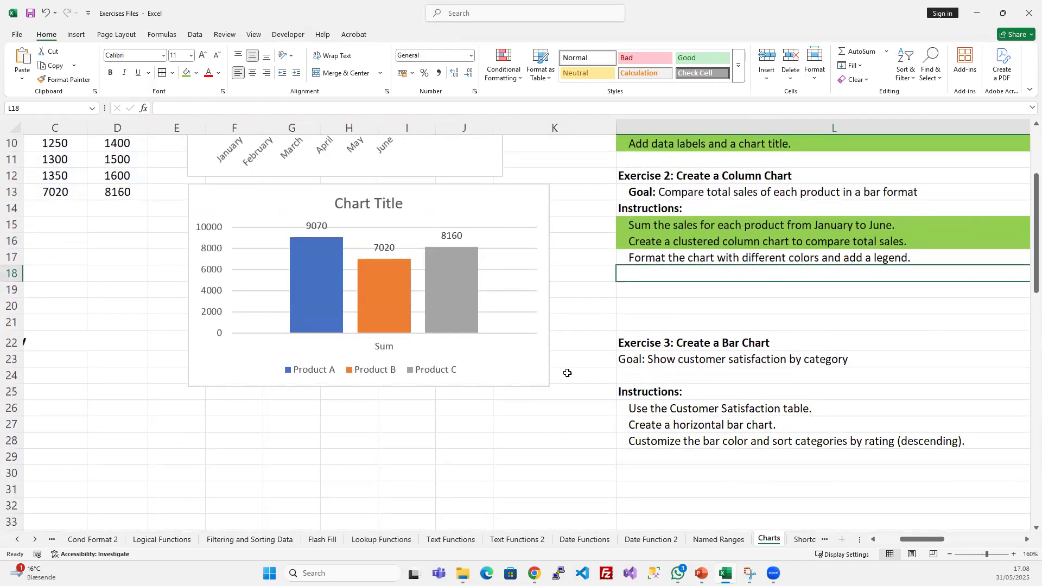
drag(535, 388, 514, 477)
click(504, 180)
drag(505, 180, 559, 211)
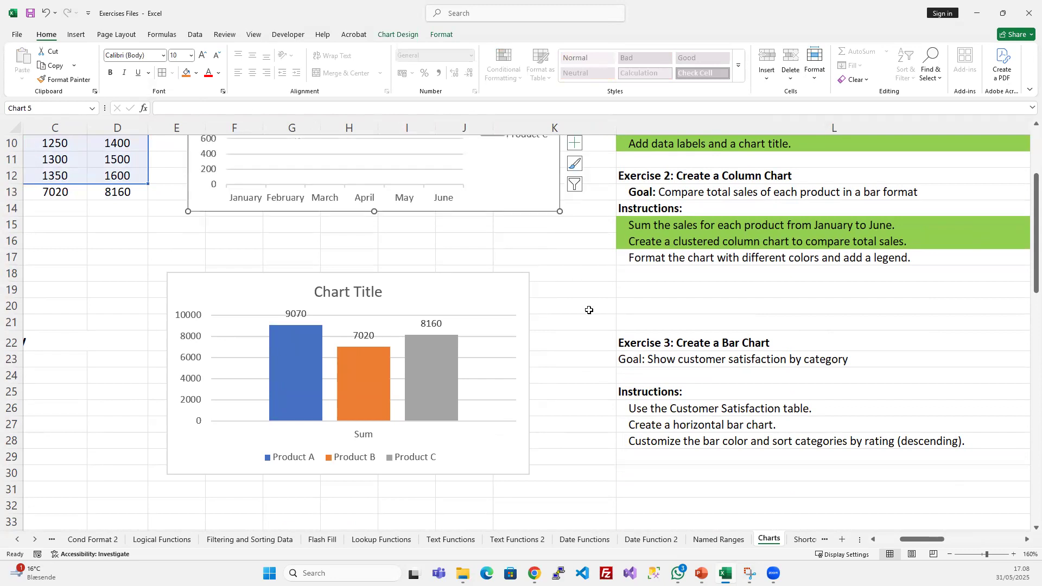
- Place the column chart directly beneath the enlarged line chart and select the Exercise 2 instruction in L15
scroll(589, 310, up, 3)
drag(438, 435, 515, 376)
click(704, 412)
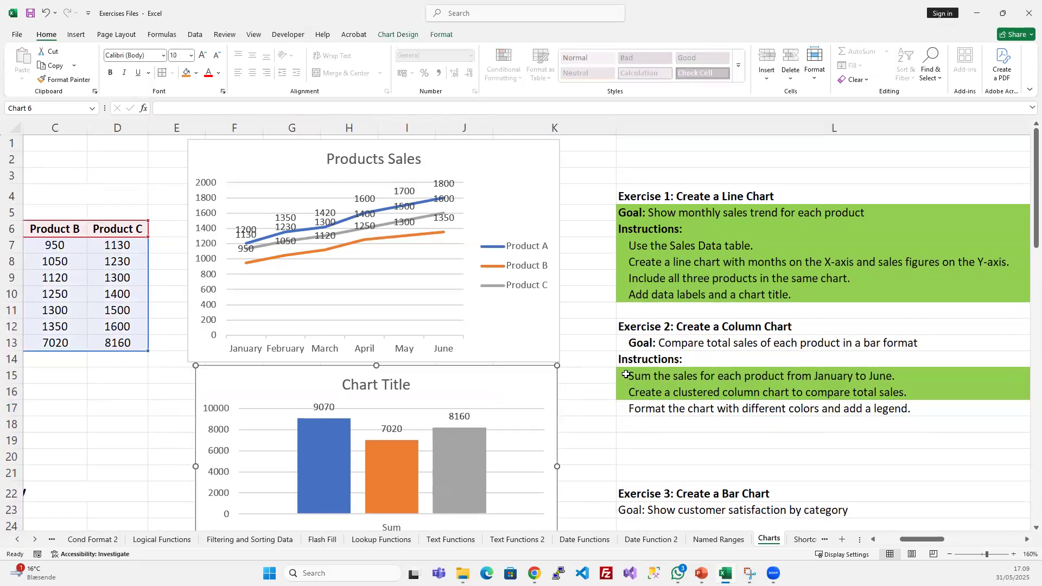
click(683, 376)
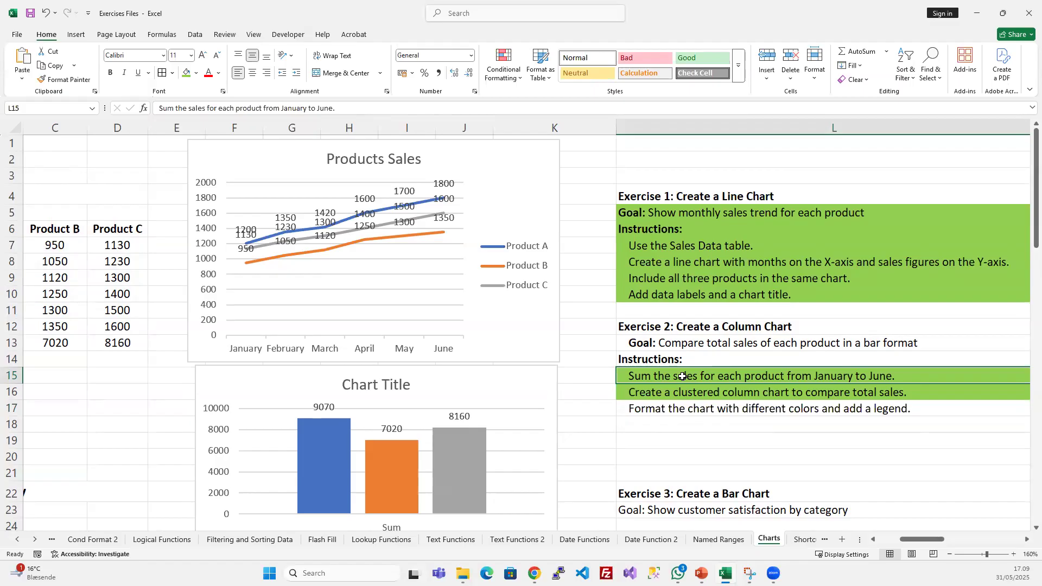
- Replace the placeholder title of the column chart with "Sales Comparison"
click(625, 389)
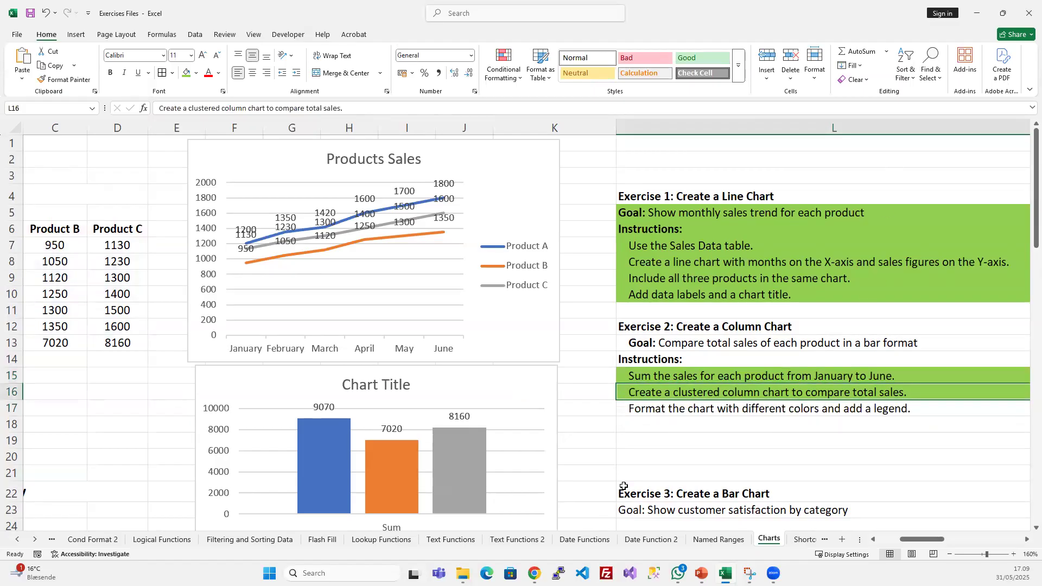
scroll(662, 368, down, 4)
scroll(661, 368, up, 3)
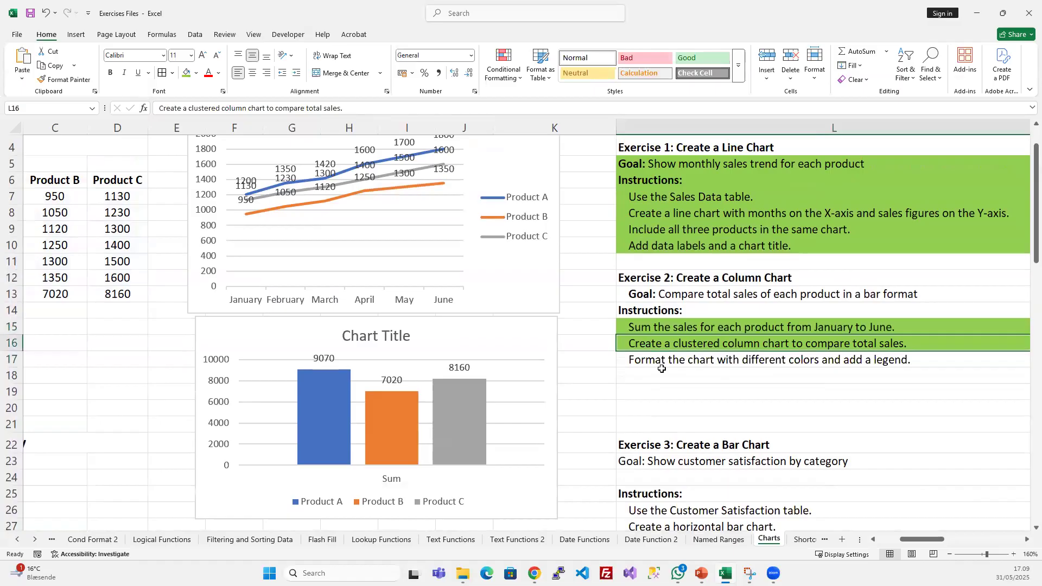
click(659, 365)
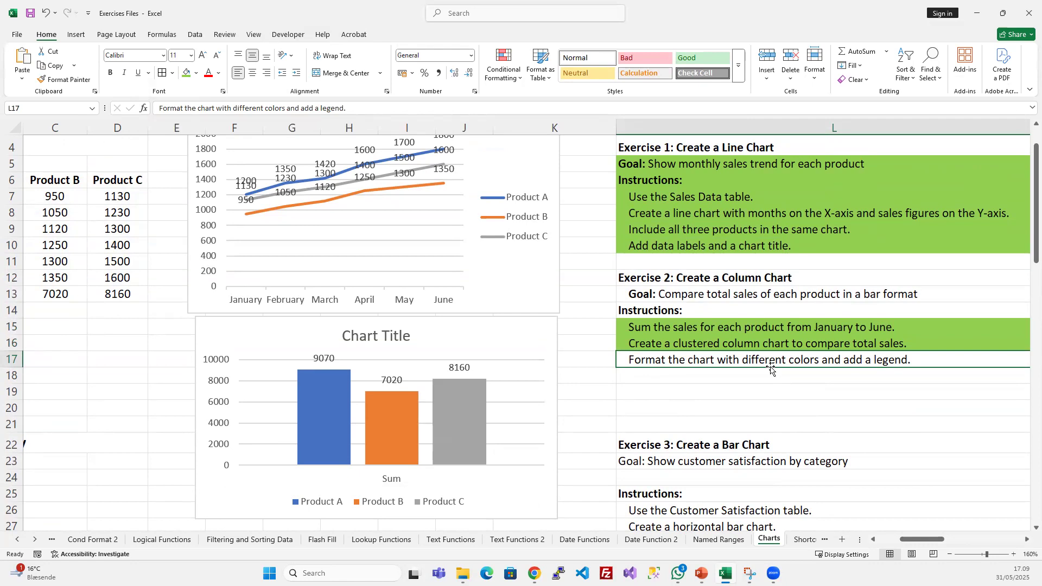
click(457, 349)
click(394, 337)
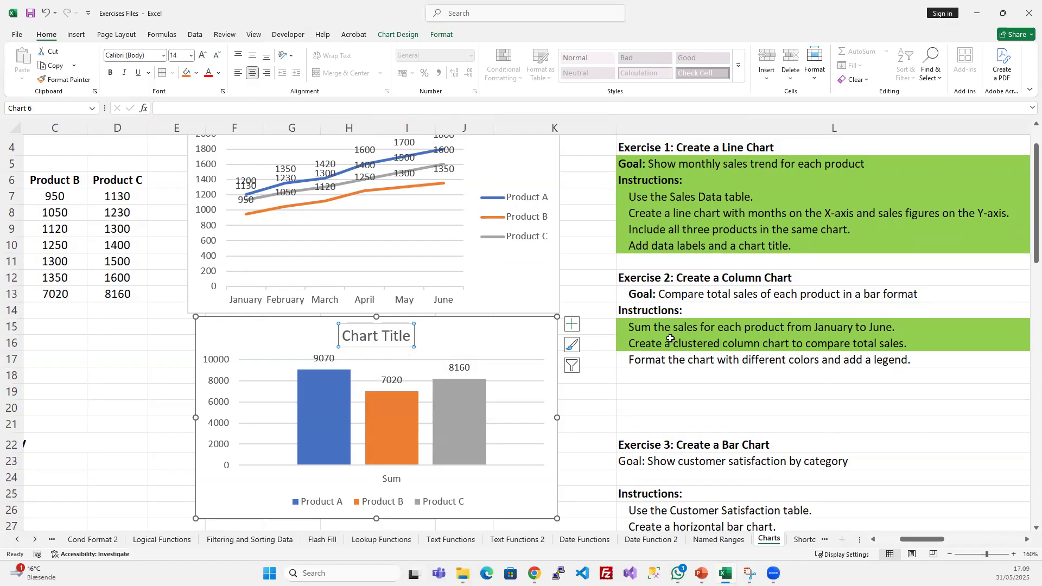
drag(343, 335, 421, 336)
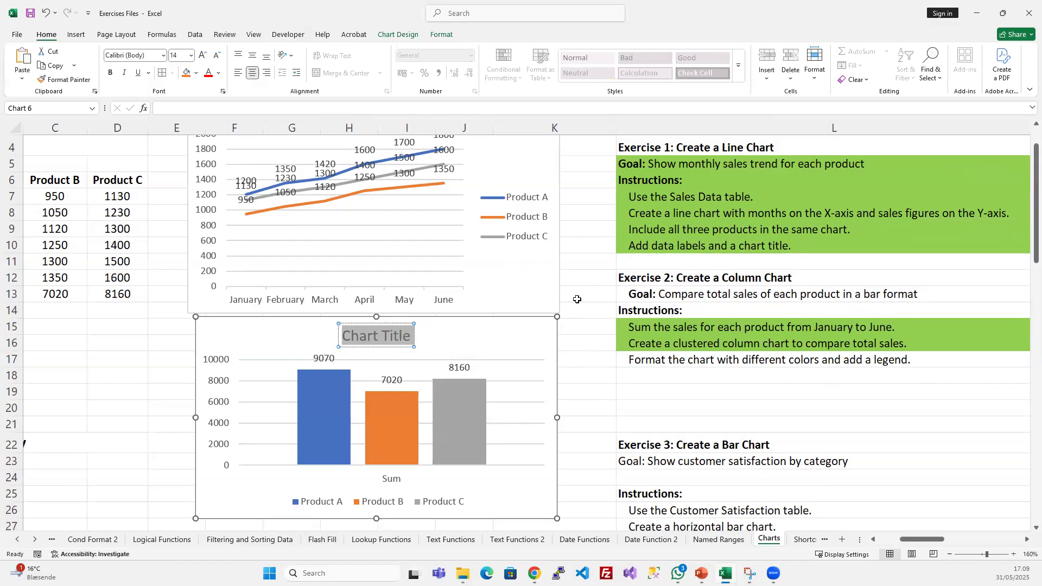
text(Sales)
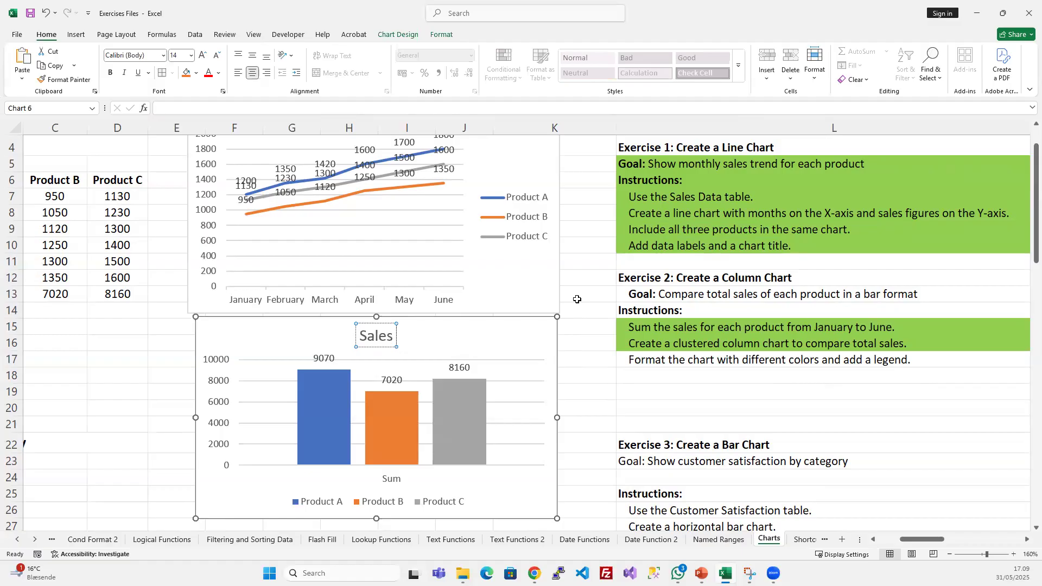
text( Comparison)
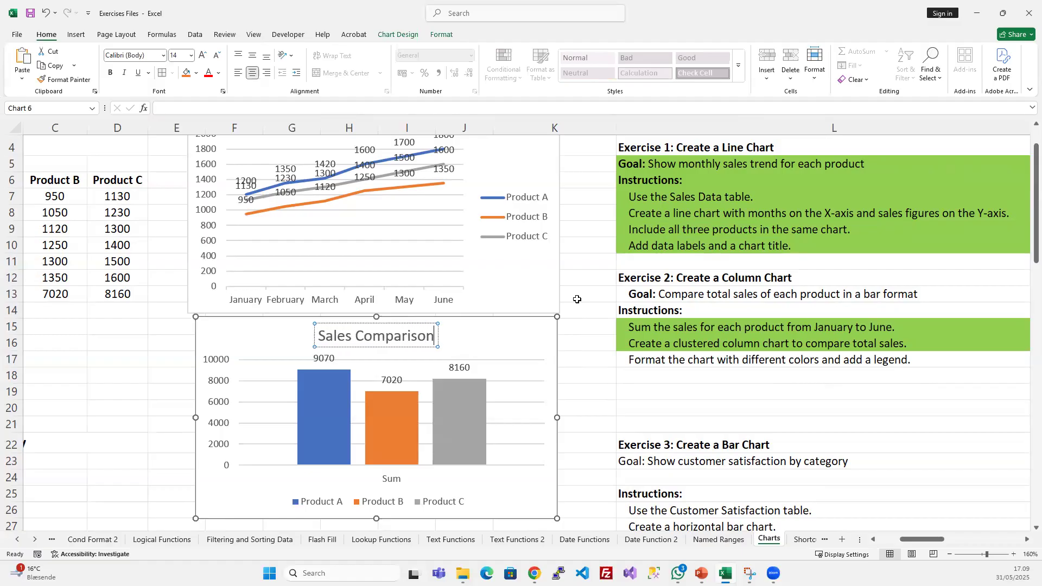
- Change the text fill of the whole Sales Comparison title to a darker shade of the theme blue
key(ctrl+a)
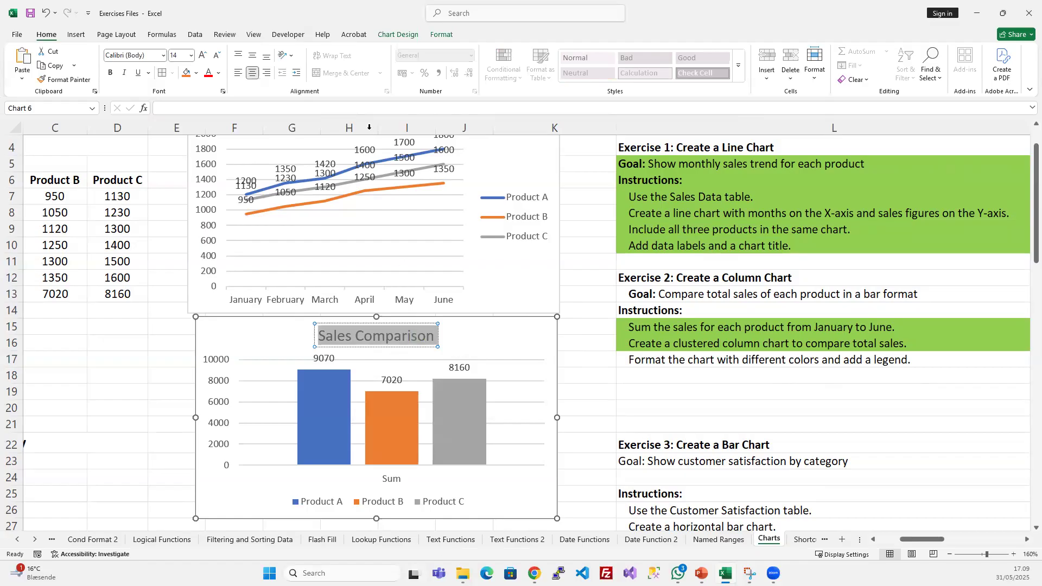
click(441, 34)
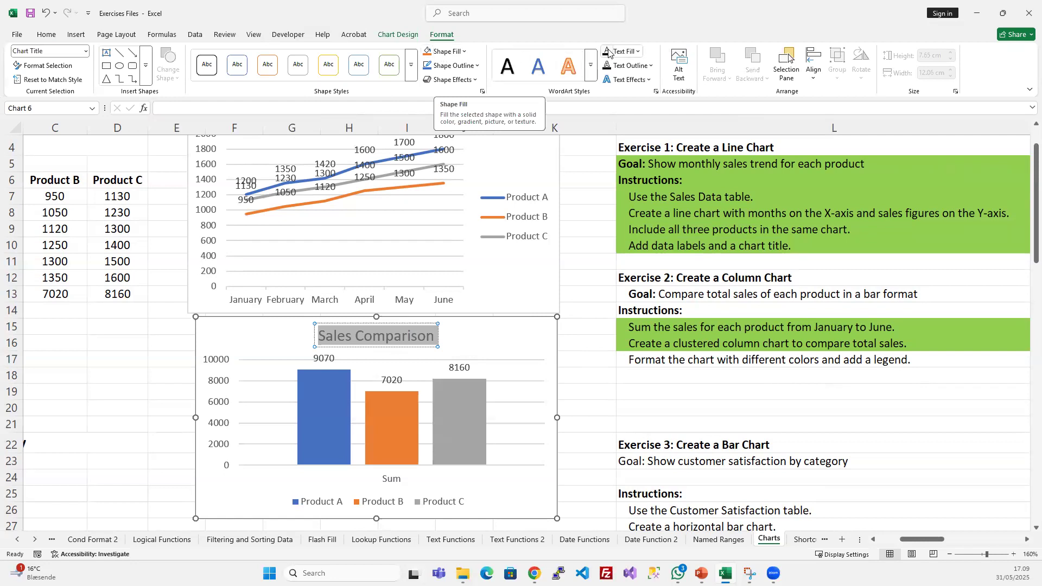
click(633, 51)
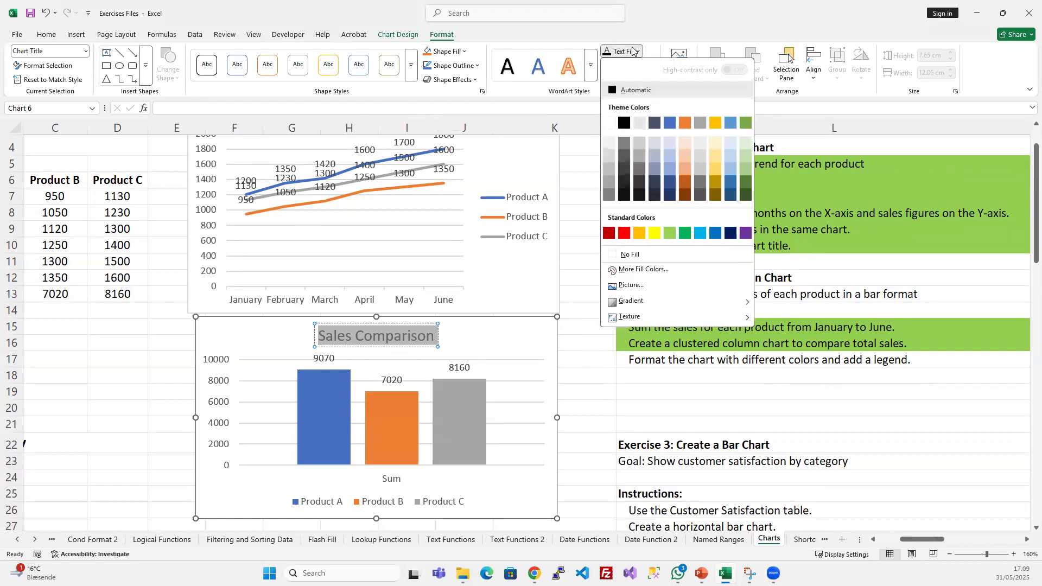
click(669, 182)
click(513, 321)
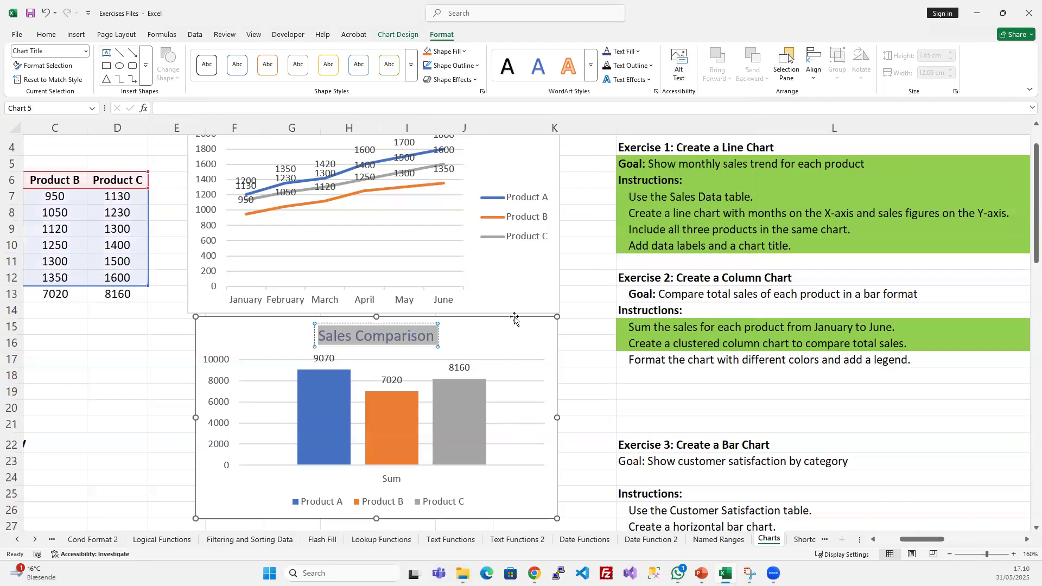
- Make the entire Sales Comparison chart title bold
click(427, 340)
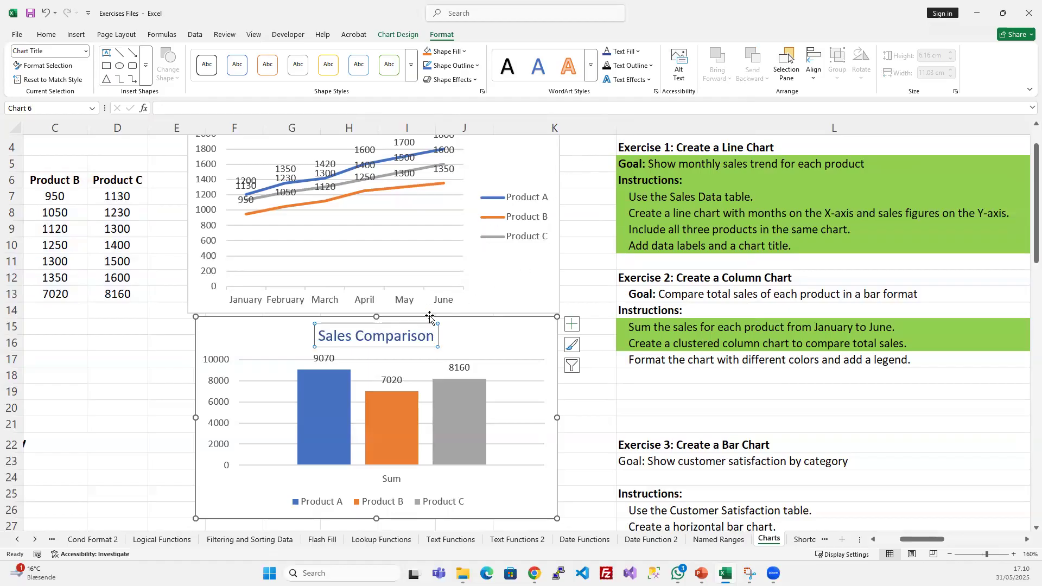
click(336, 335)
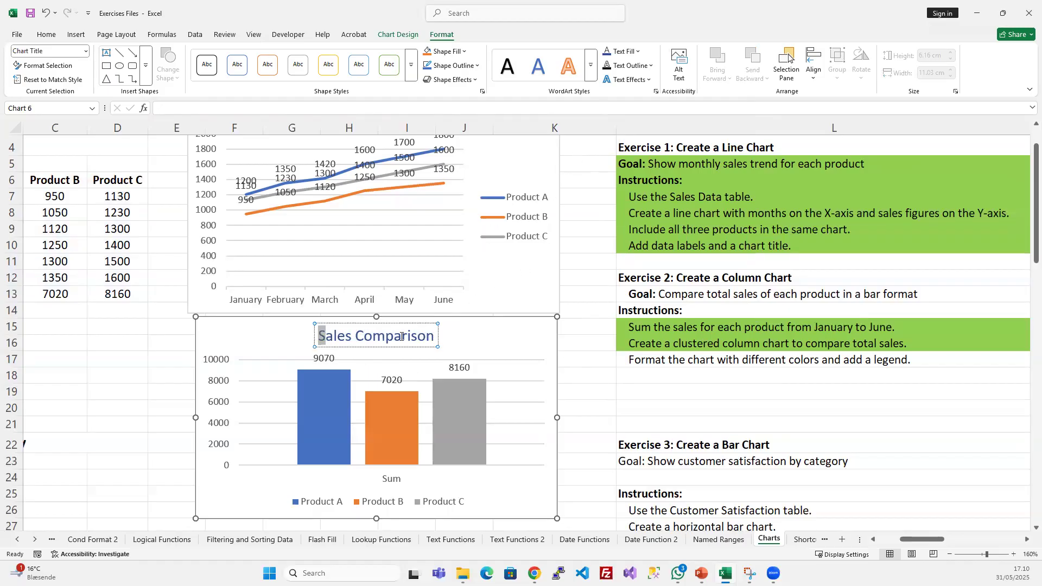
drag(318, 335, 435, 336)
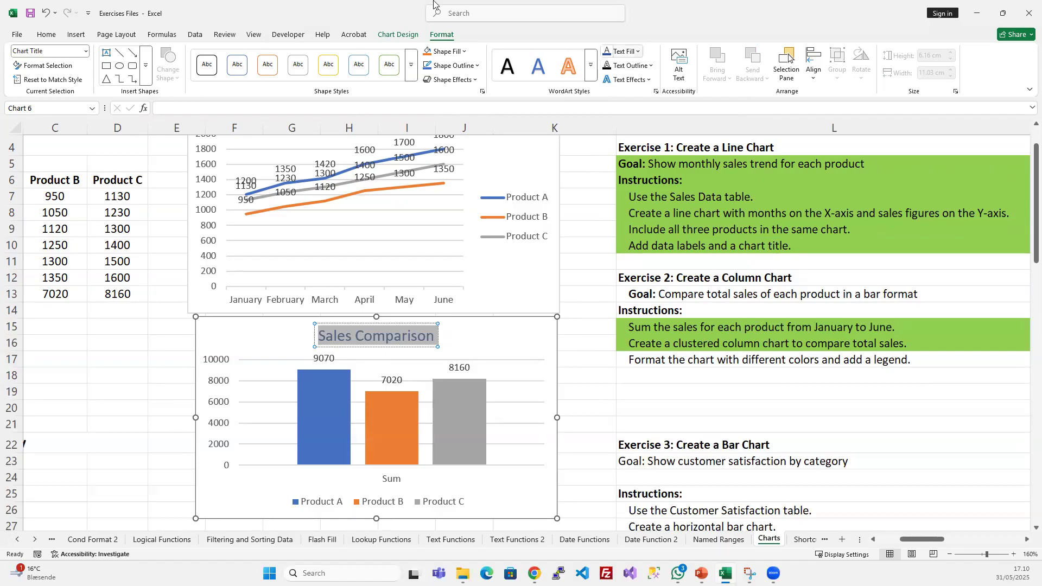
click(47, 34)
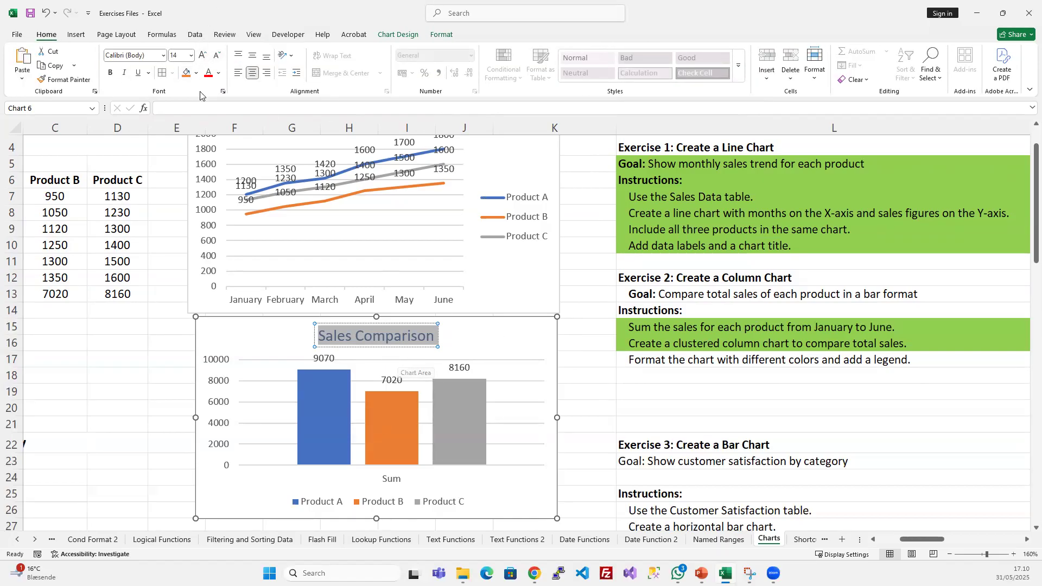
click(111, 73)
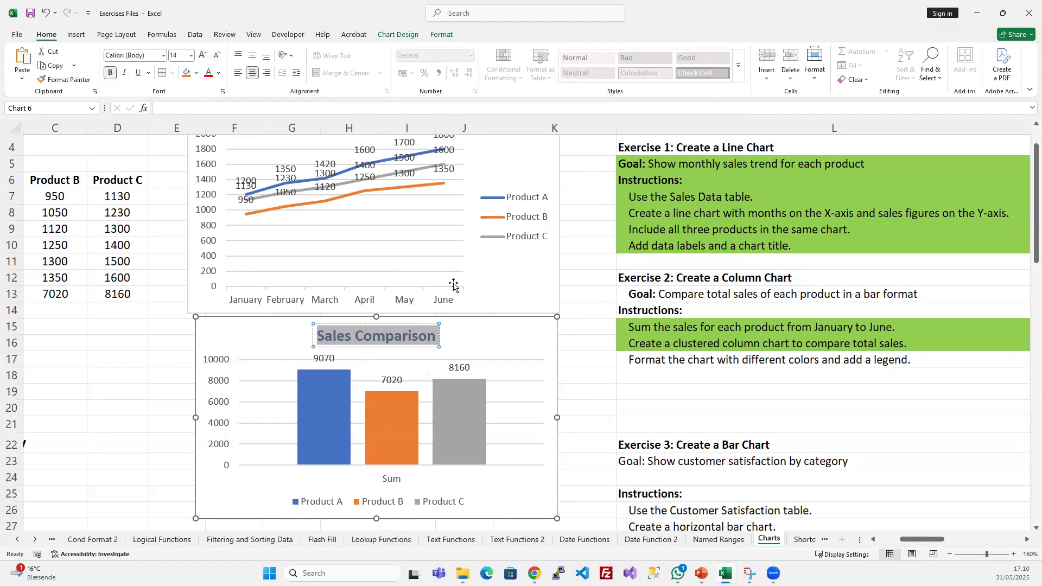
click(503, 355)
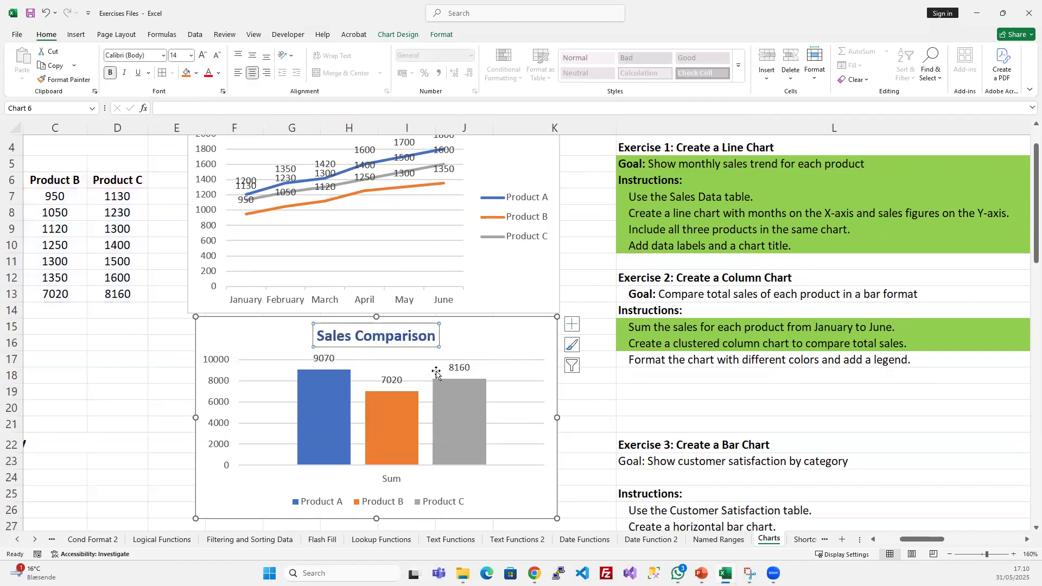
- Open the chart title's formatting options and examine those for the column chart's data labels, chart area, vertical axis, columns and gridlines
right_click(421, 347)
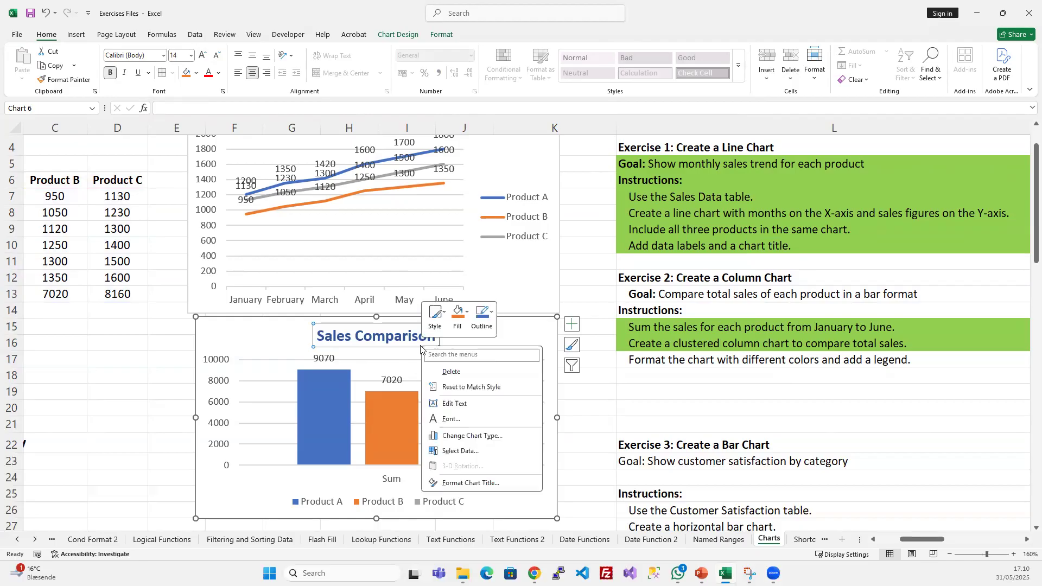
click(481, 484)
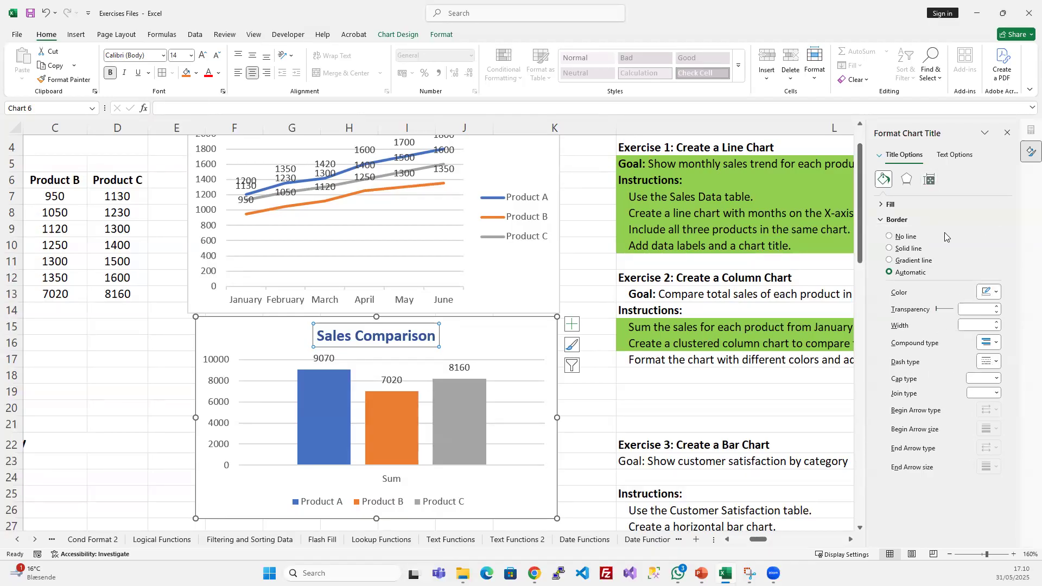
click(461, 367)
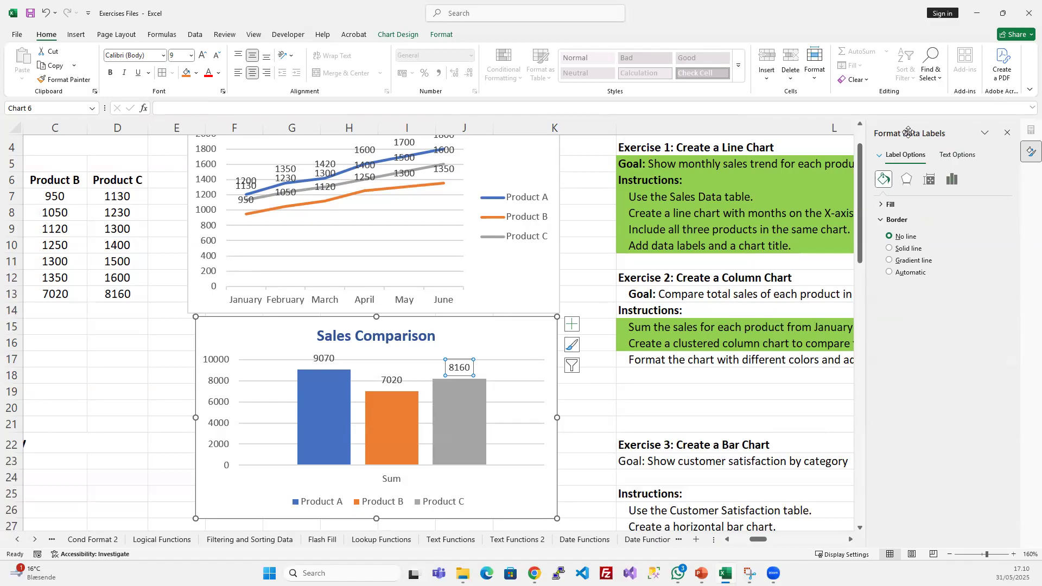
click(424, 335)
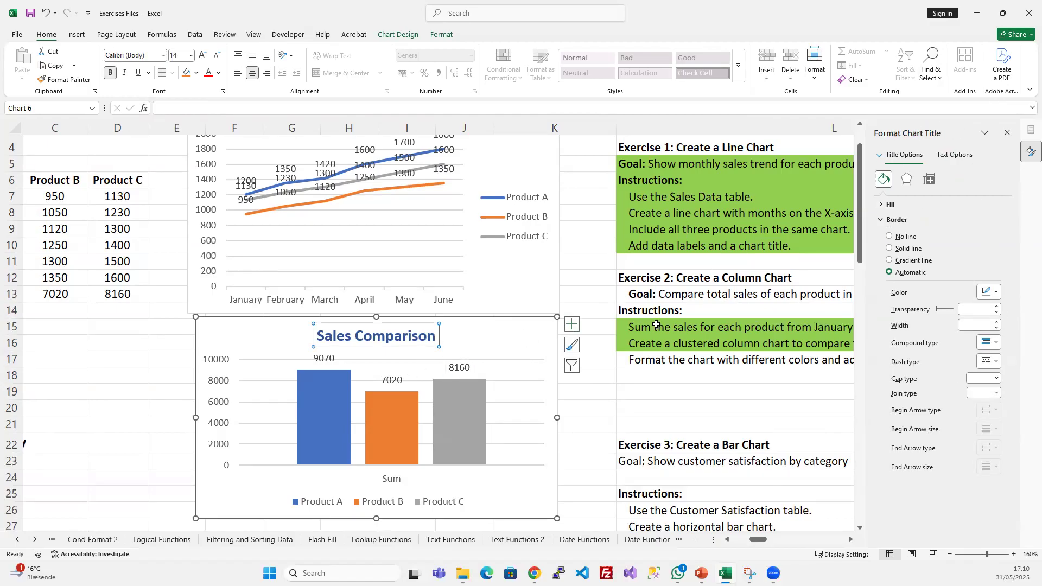
click(509, 342)
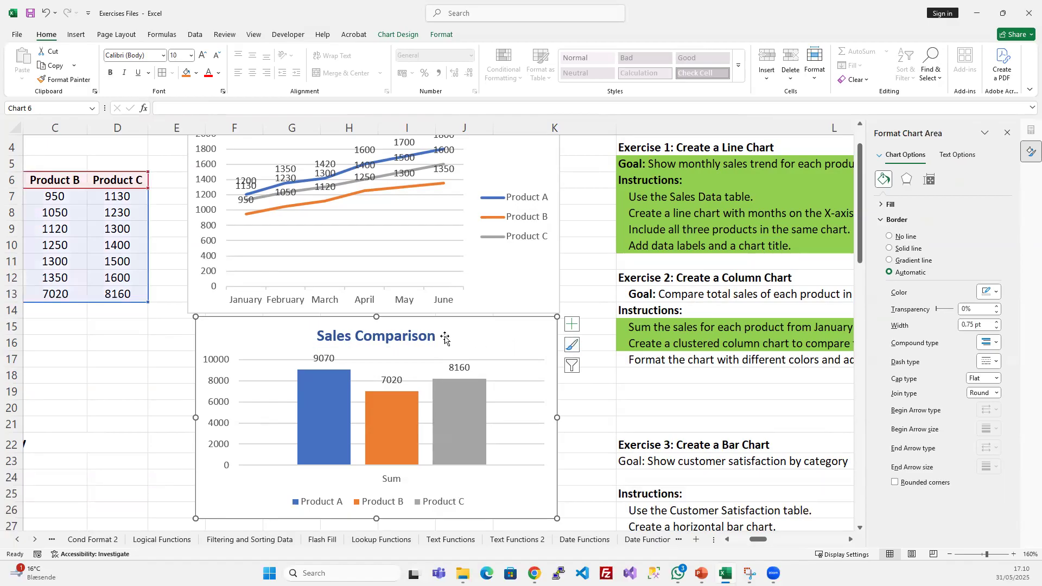
click(321, 364)
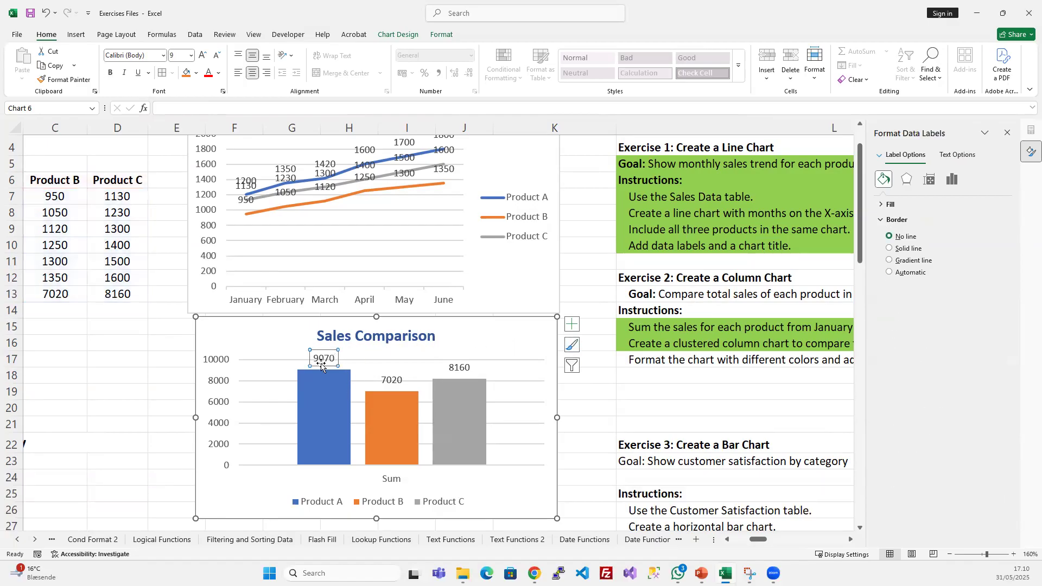
click(215, 389)
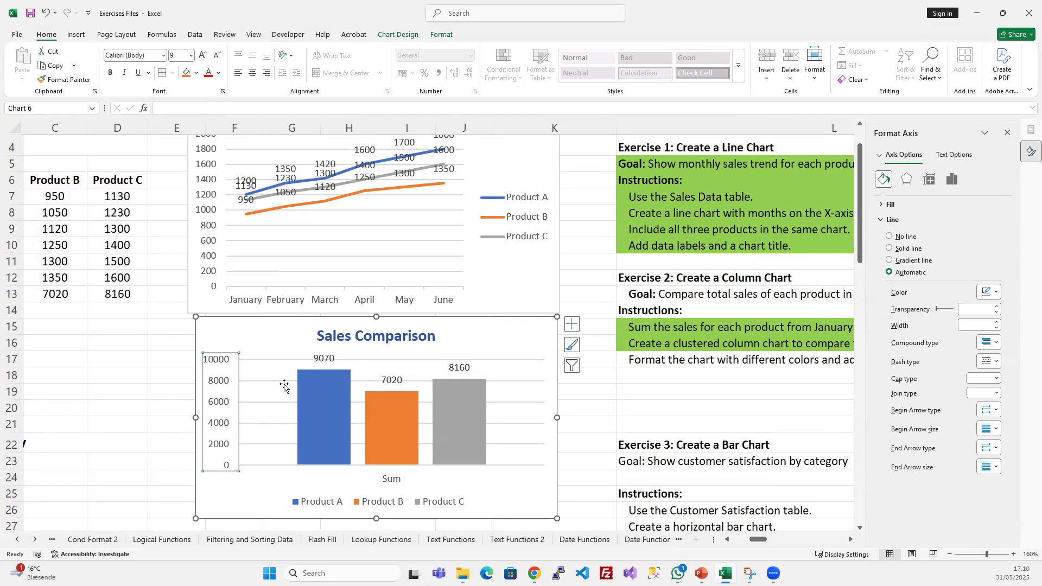
click(320, 420)
click(395, 399)
click(498, 402)
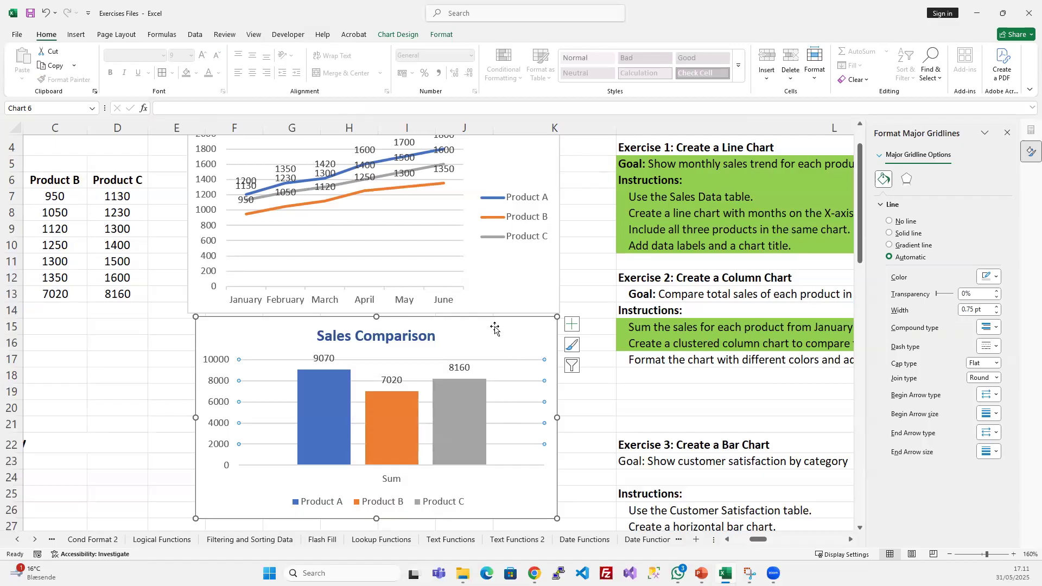
- Fill the chart area of the Sales Comparison column chart with a solid light gray theme color
click(495, 328)
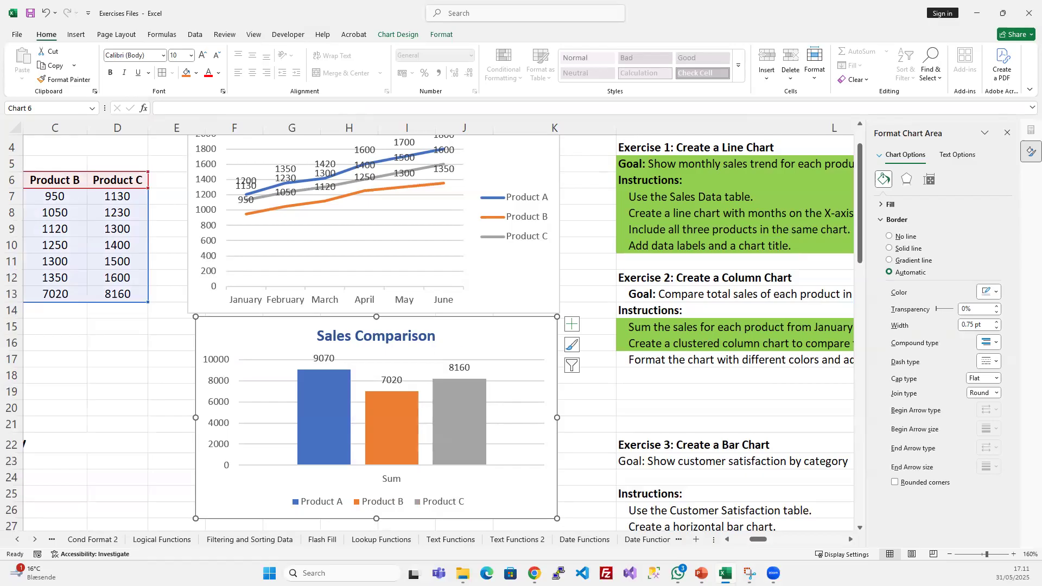
click(883, 205)
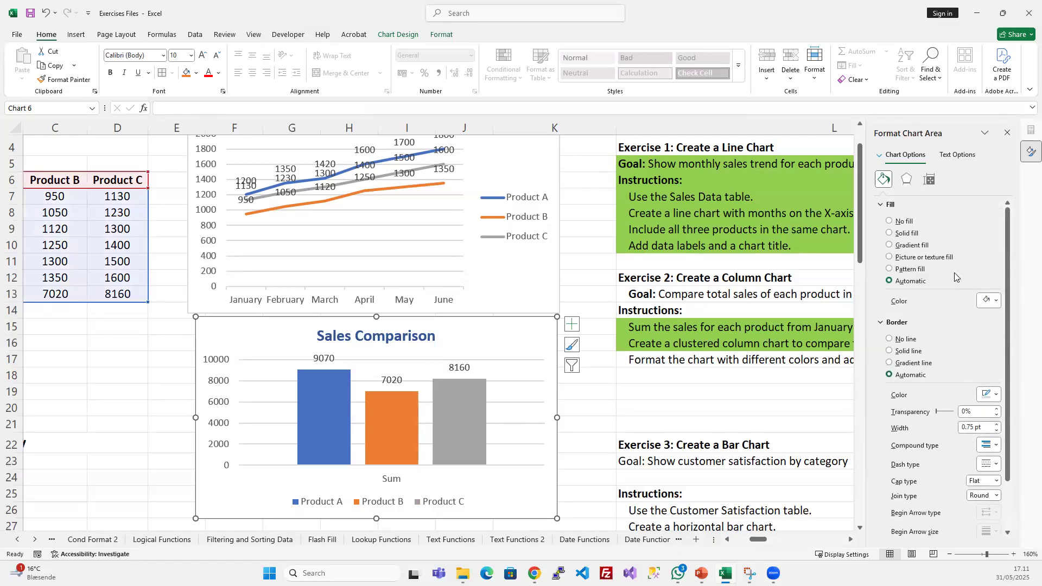
click(881, 205)
click(882, 205)
click(994, 301)
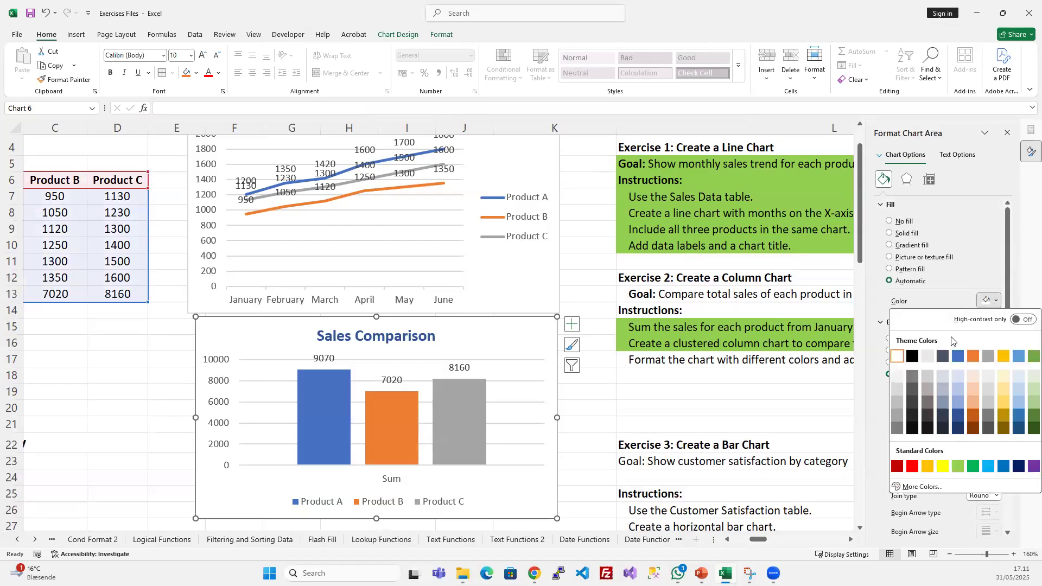
click(927, 360)
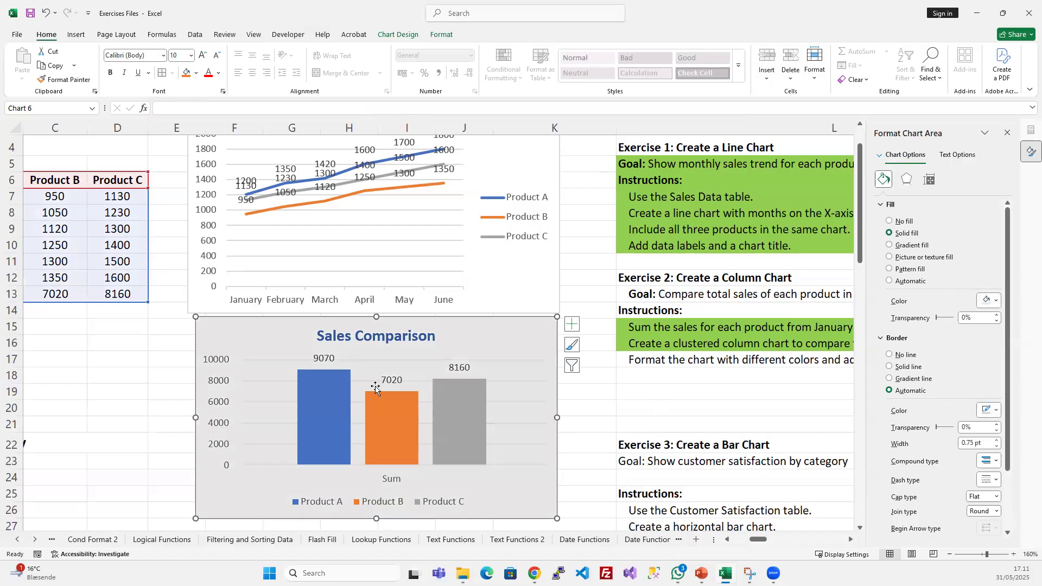
click(138, 377)
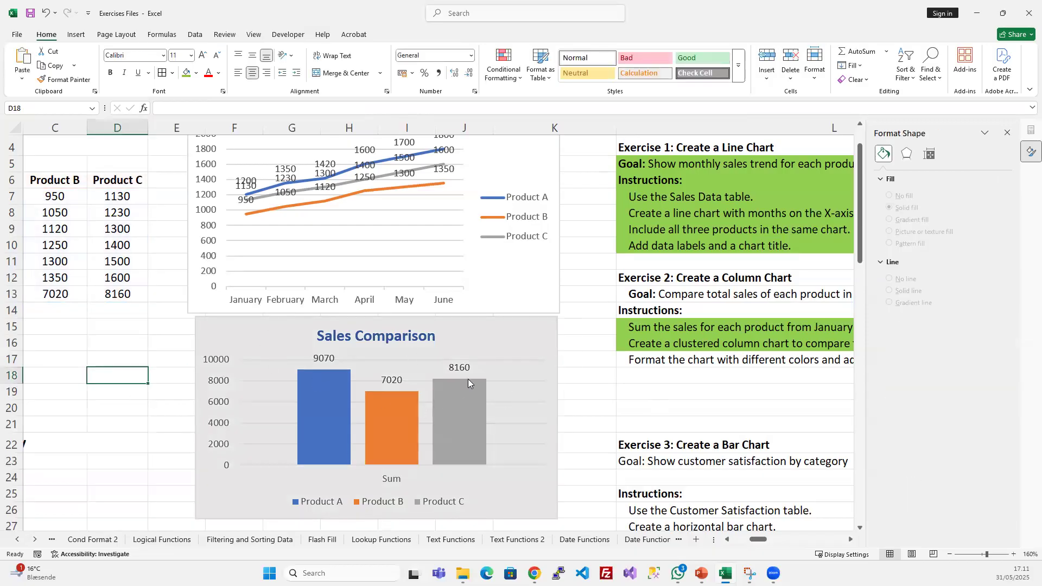
click(484, 350)
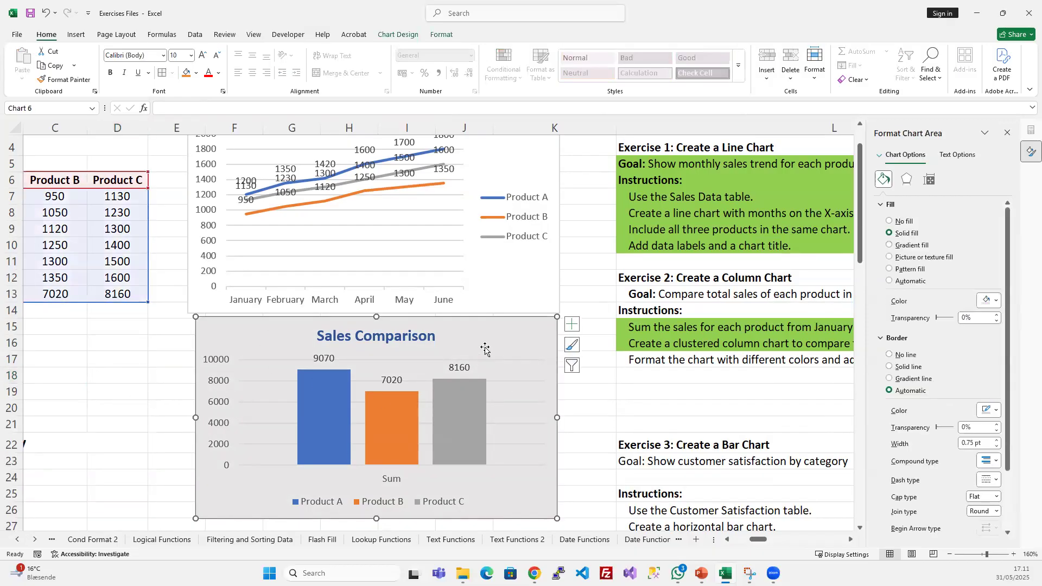
click(462, 368)
click(380, 383)
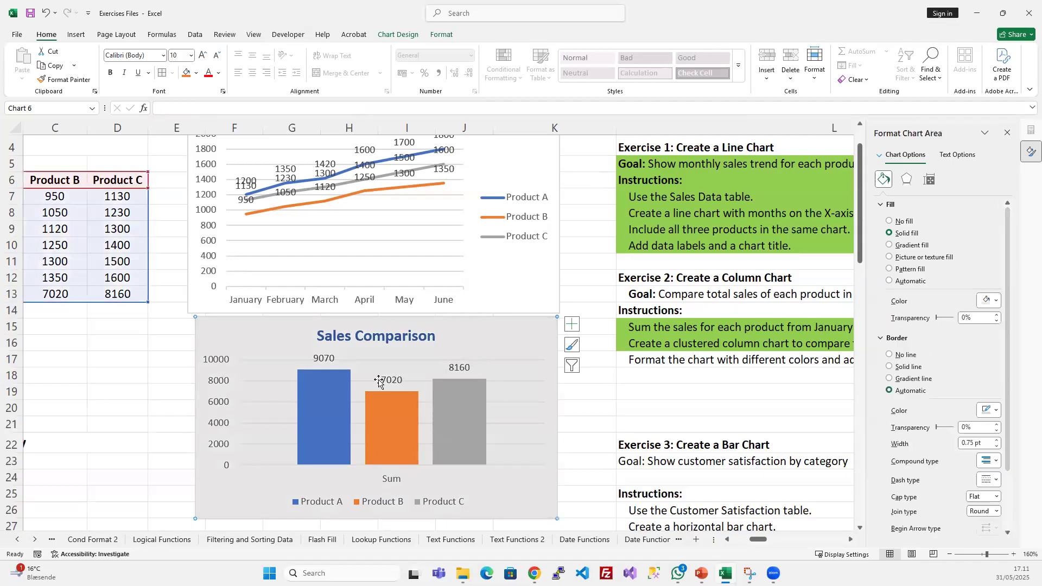
click(325, 358)
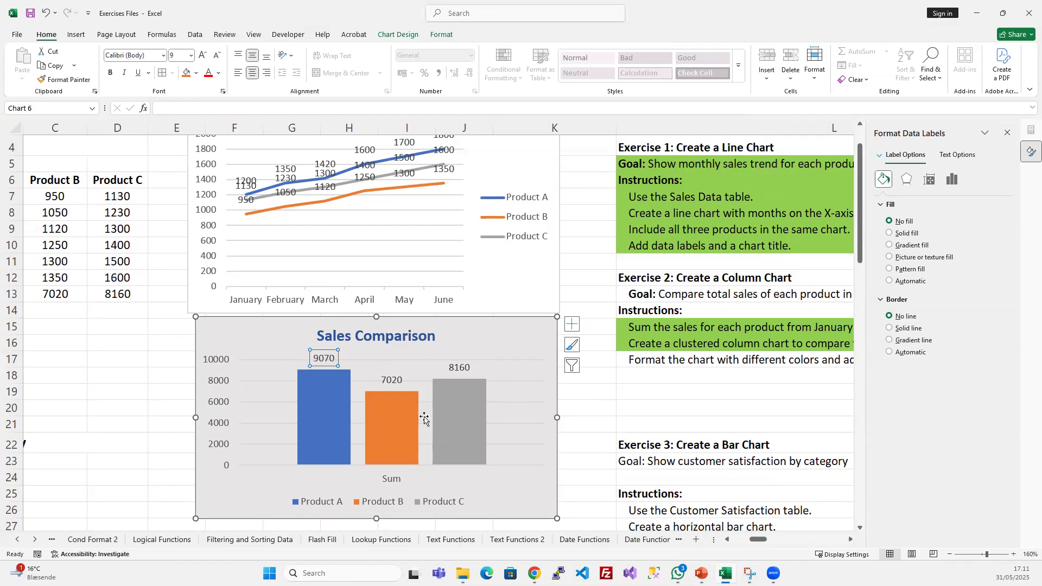
click(388, 381)
click(462, 369)
click(386, 381)
- Give the Product A data label in the Sales Comparison chart a solid border in a darker shade of the theme gray
click(324, 360)
click(890, 328)
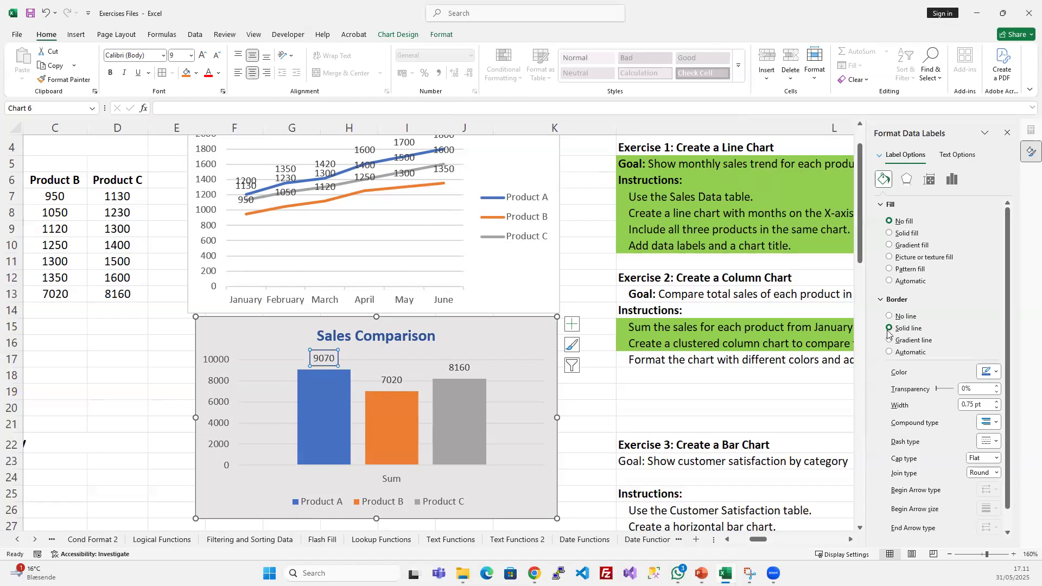
click(986, 373)
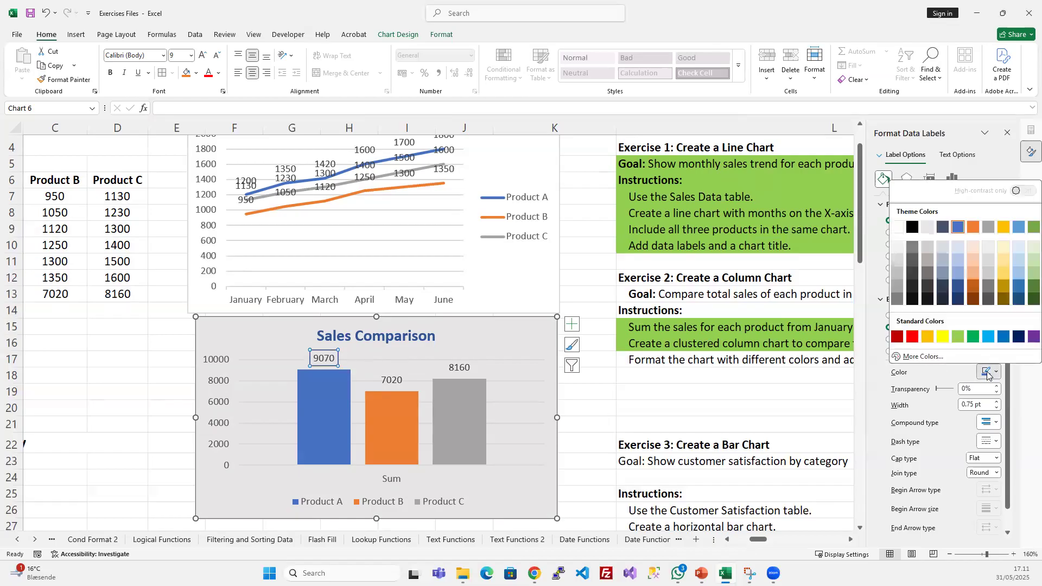
click(986, 286)
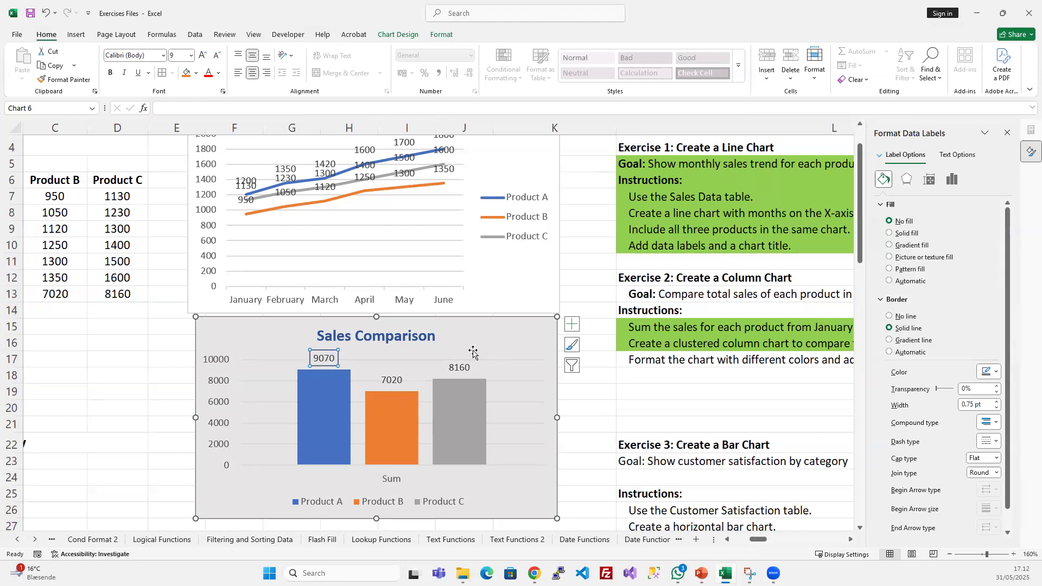
click(429, 387)
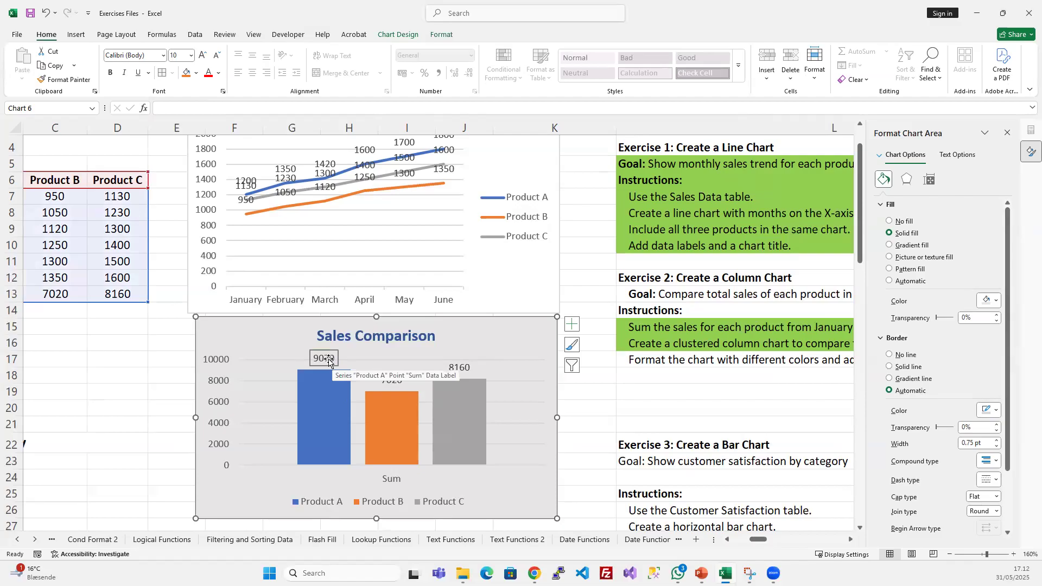
- Add the same solid dark gray border to the Product B and Product C data labels
click(391, 380)
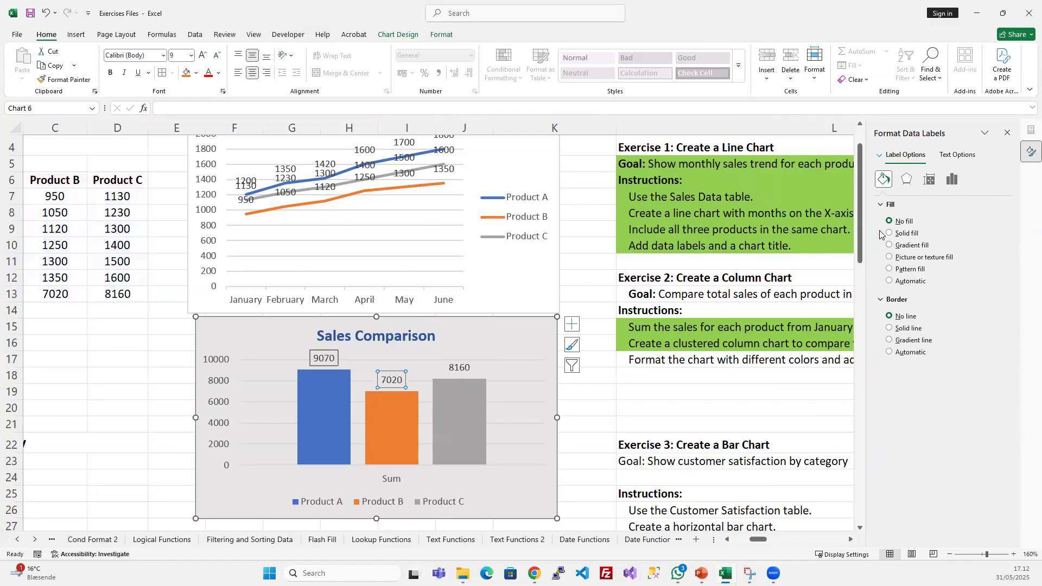
click(890, 328)
click(459, 367)
click(889, 328)
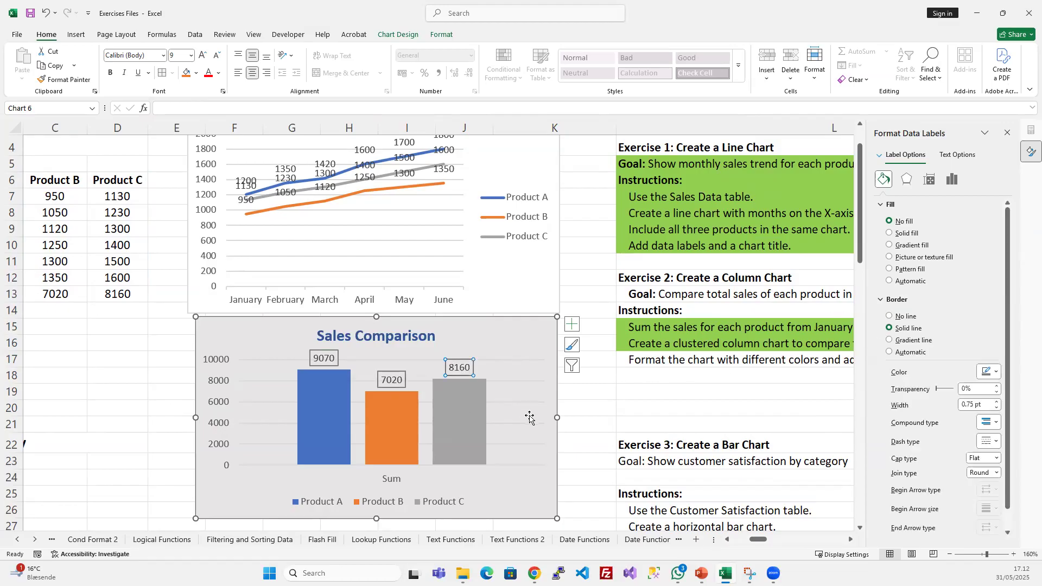
click(530, 418)
- Remove the fill from the chart area of the Sales Comparison chart
click(515, 341)
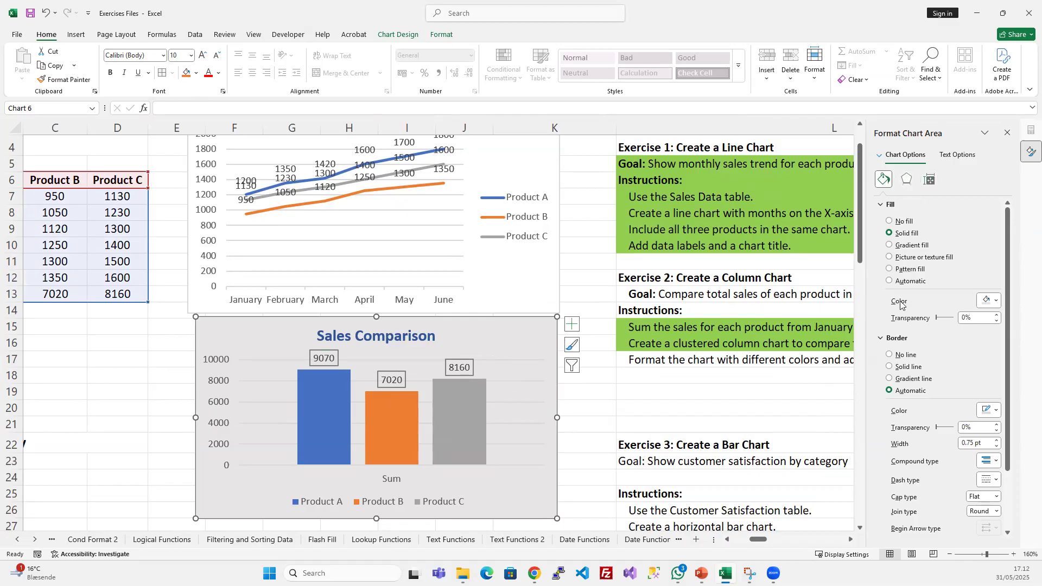
click(889, 222)
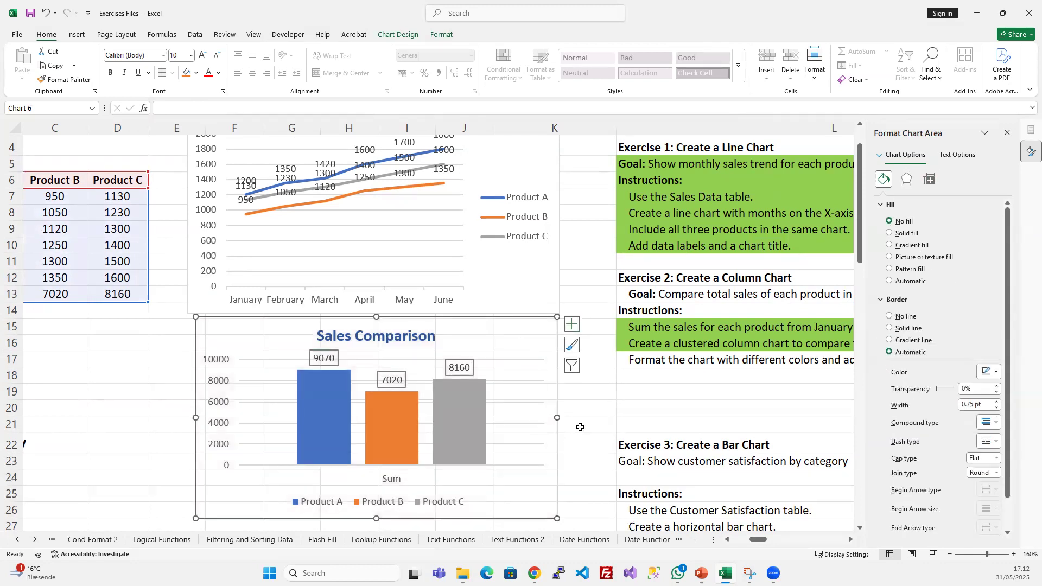
click(646, 429)
- Fill the chart area of the Sales Comparison chart with solid white
click(522, 357)
click(891, 234)
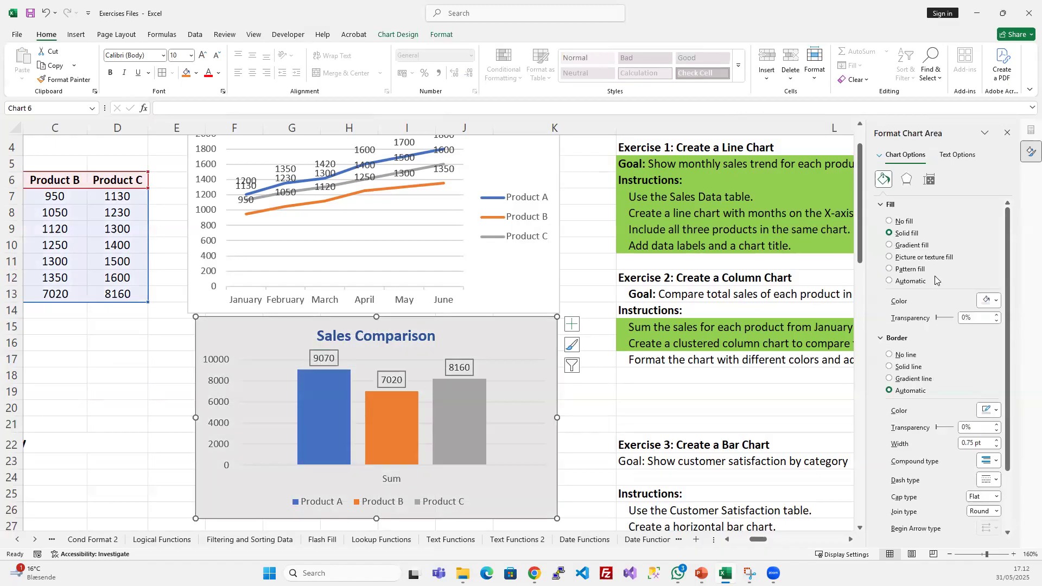
click(988, 301)
click(899, 355)
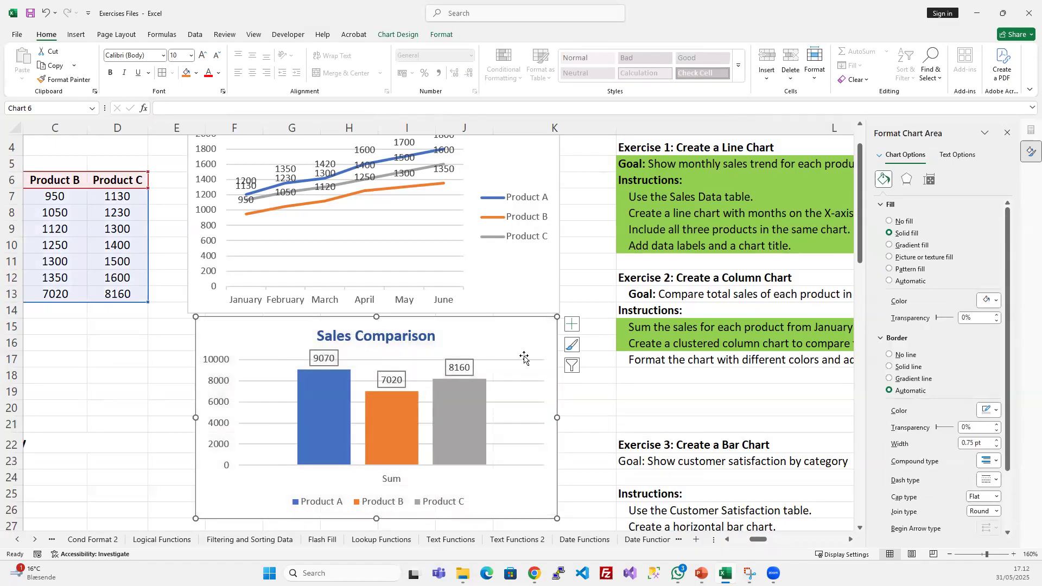
- Remove the gridlines from the Sales Comparison column chart
click(518, 429)
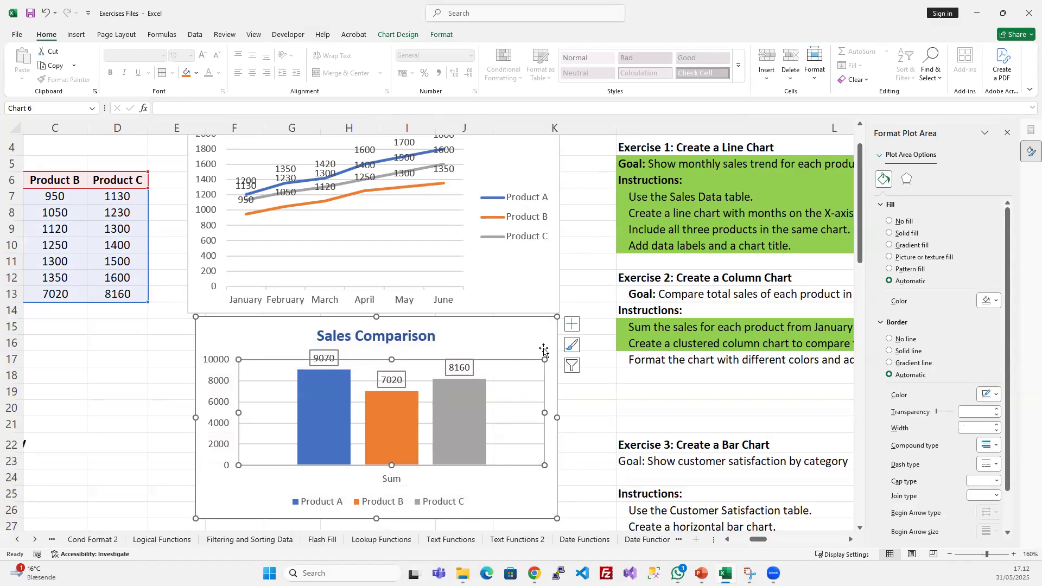
click(572, 324)
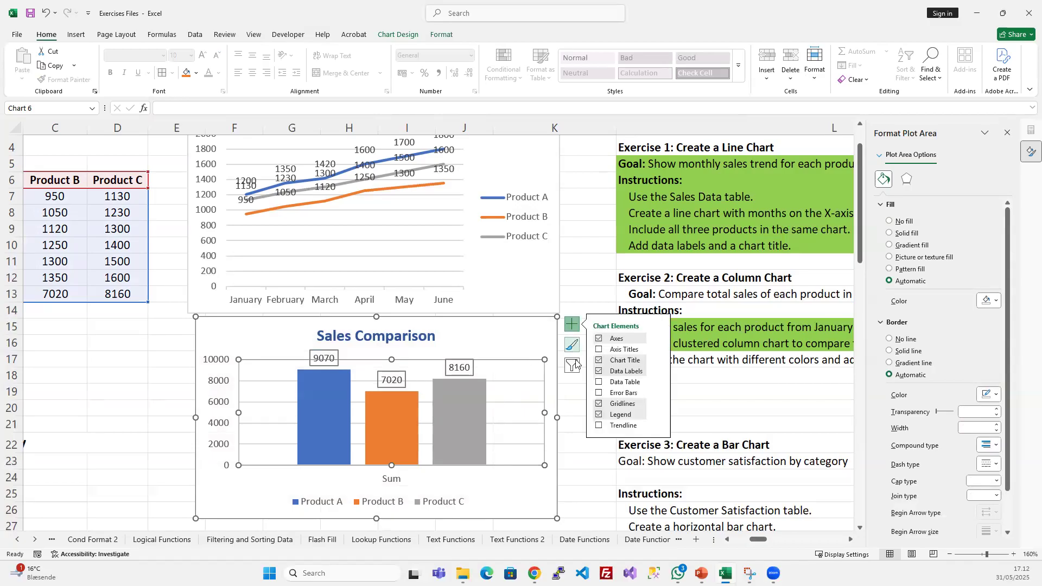
click(600, 403)
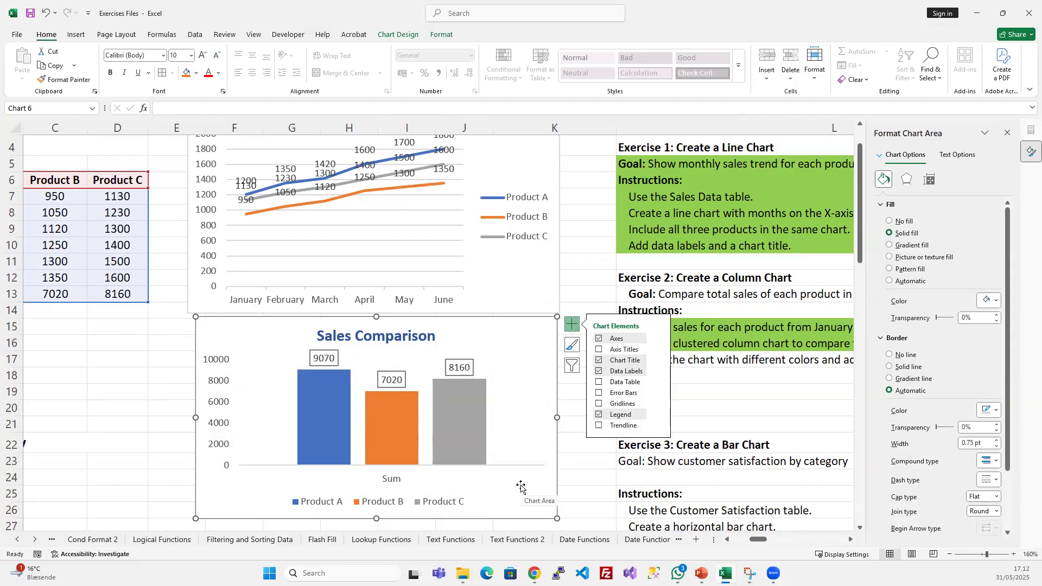
- Remove the outline from the Product C data label in the column chart
click(460, 368)
click(460, 368)
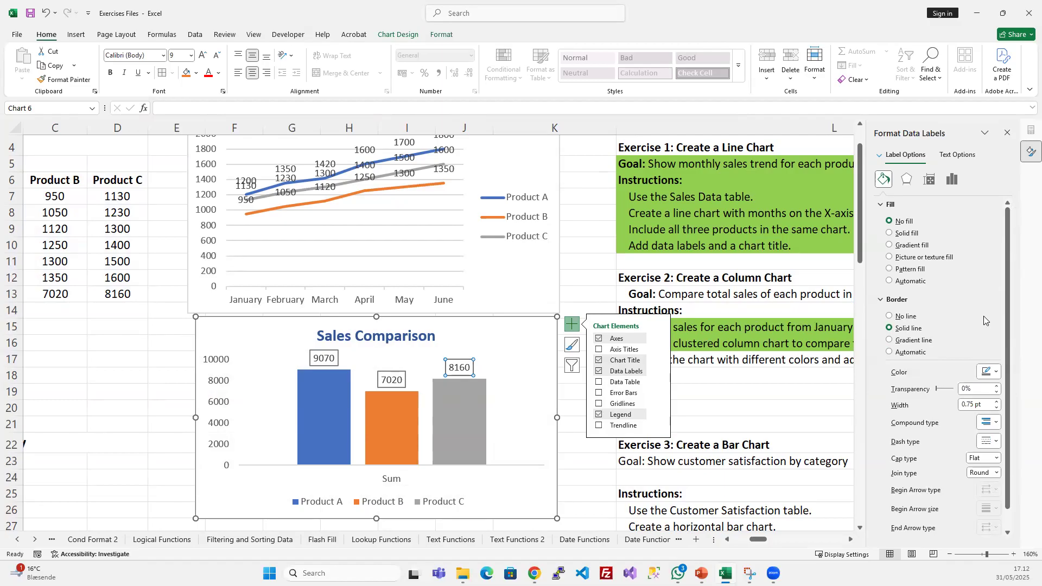
click(442, 35)
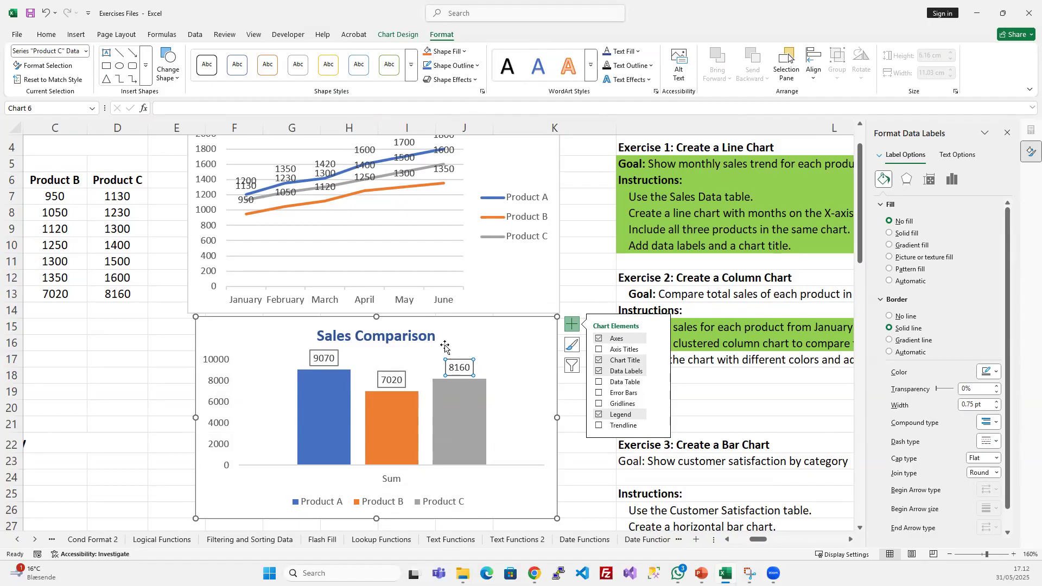
click(465, 66)
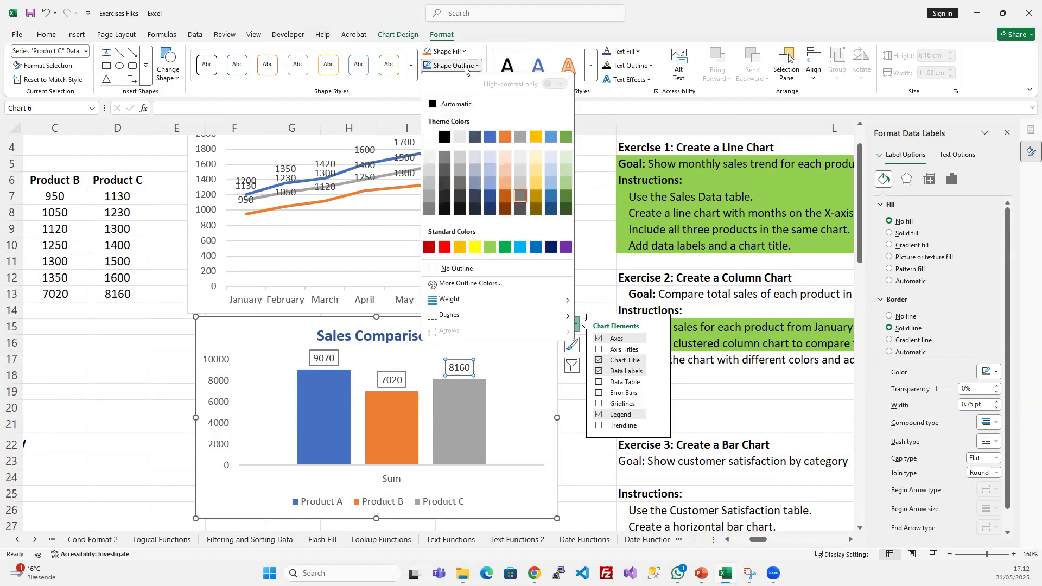
click(459, 269)
click(497, 340)
click(461, 372)
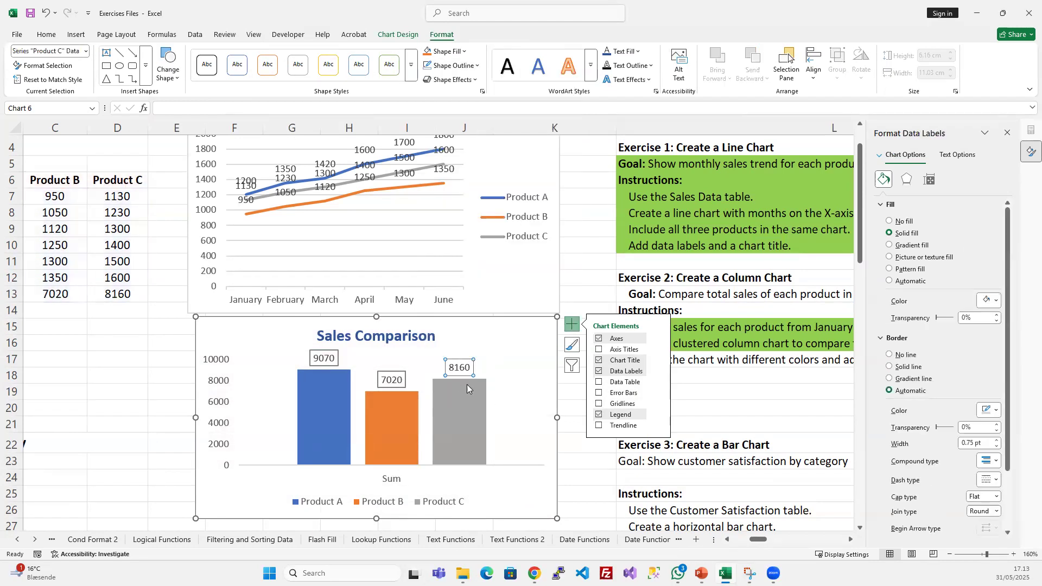
- Fill the Product C data label's shape with the lightest shade of the theme blue
click(446, 55)
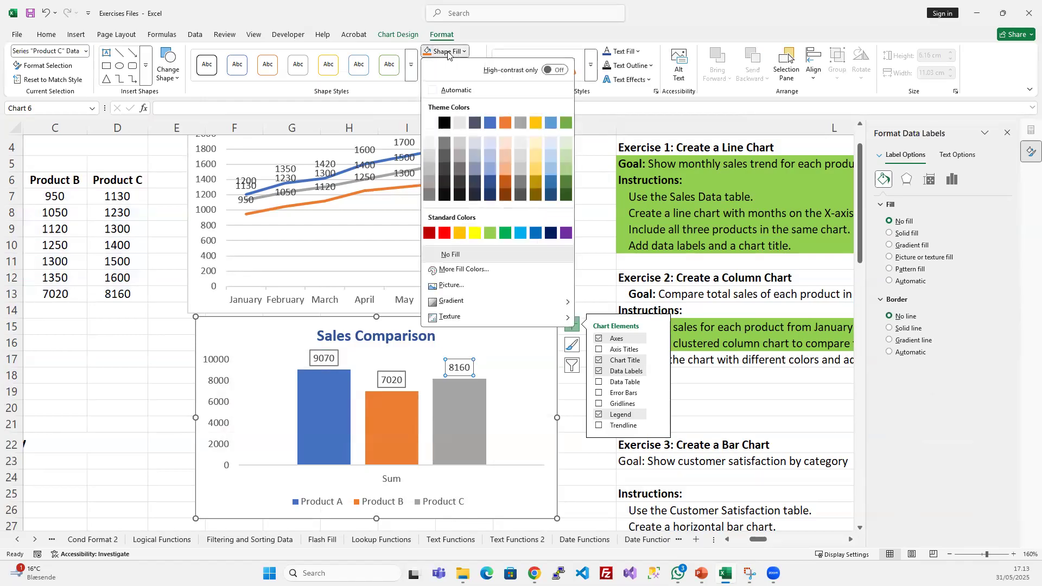
click(488, 142)
click(526, 404)
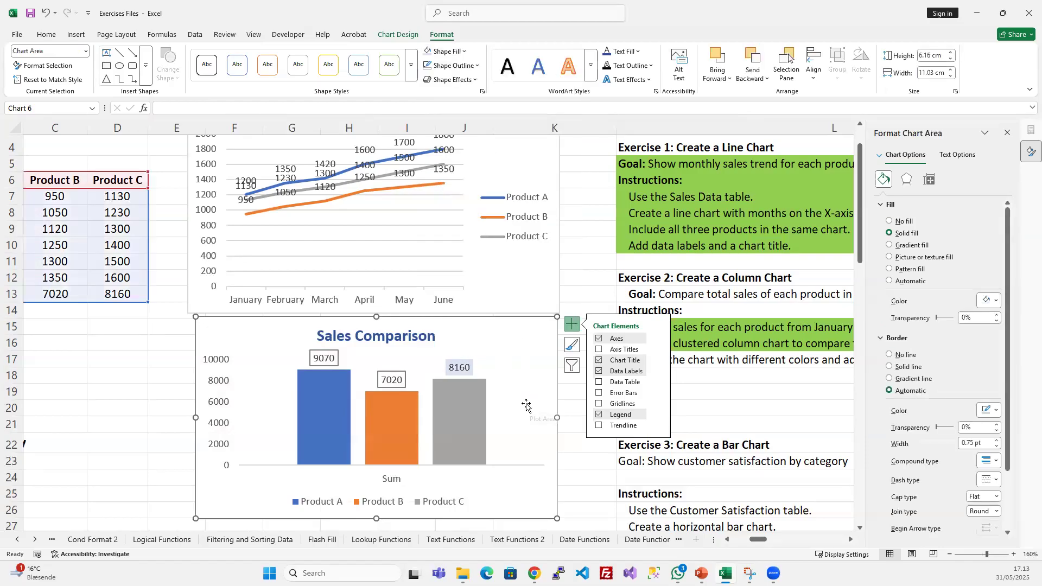
- Apply the same light blue shape fill without an outline to the Product B and Product A data labels
click(392, 380)
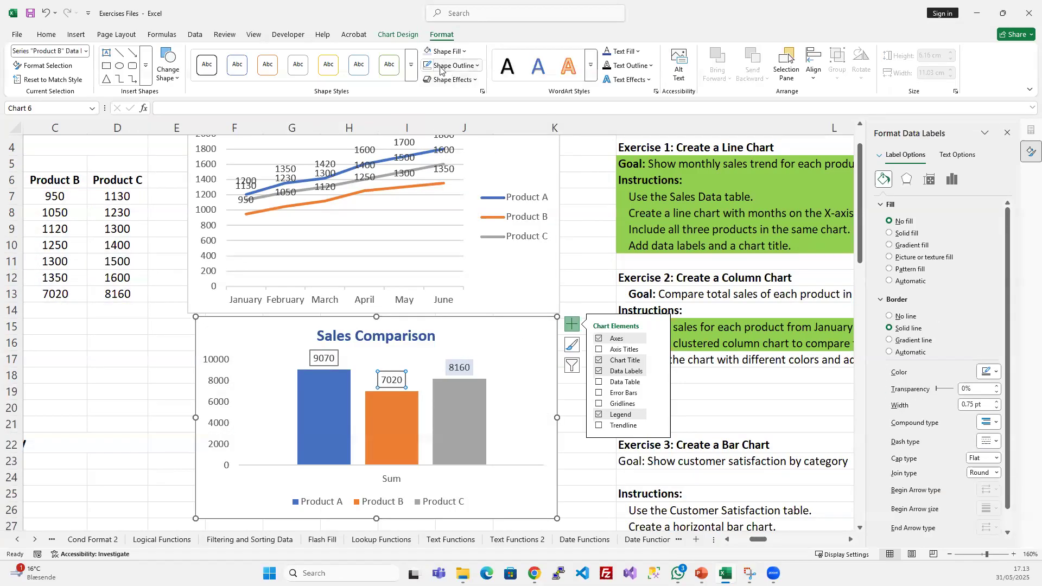
click(428, 51)
click(324, 358)
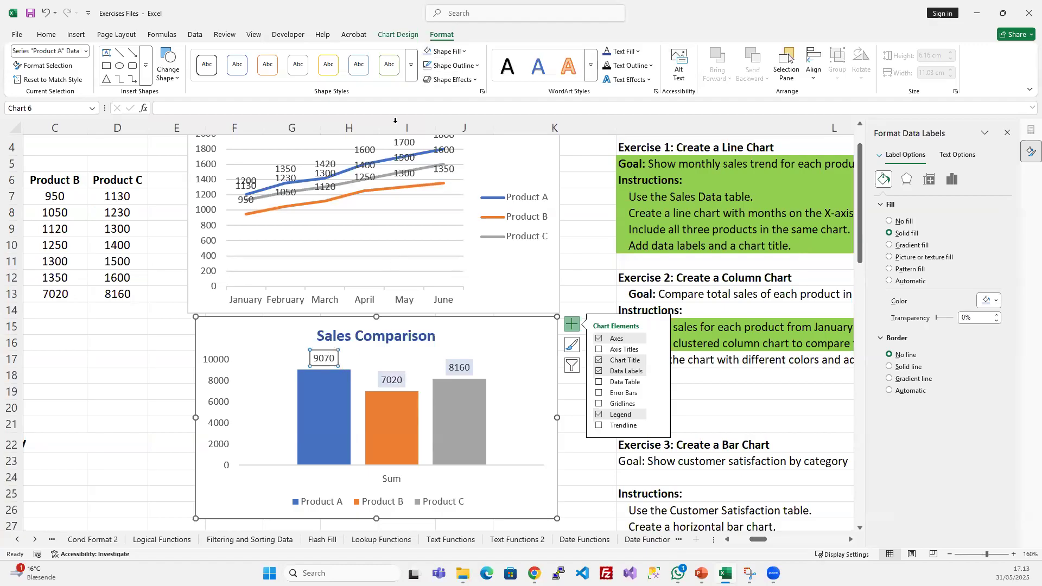
click(428, 51)
- Shrink the Sales Comparison chart to about 5.78 cm high and 10.13 cm wide, keeping its upper right corner in place
click(540, 442)
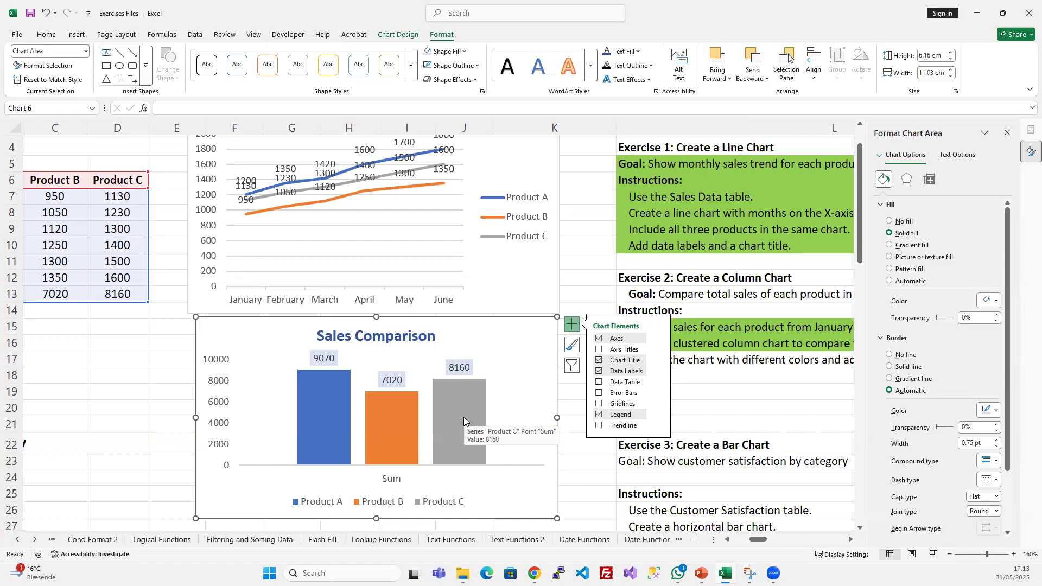
drag(196, 520, 224, 507)
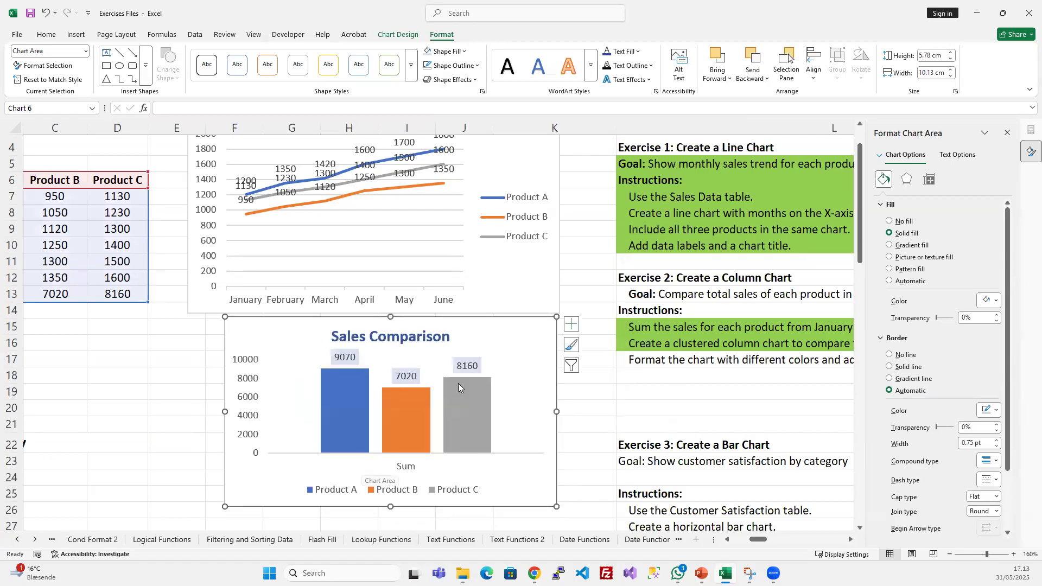
- Highlight the Exercise 2 instruction about formatting the chart with different colors and a legend in green
click(652, 358)
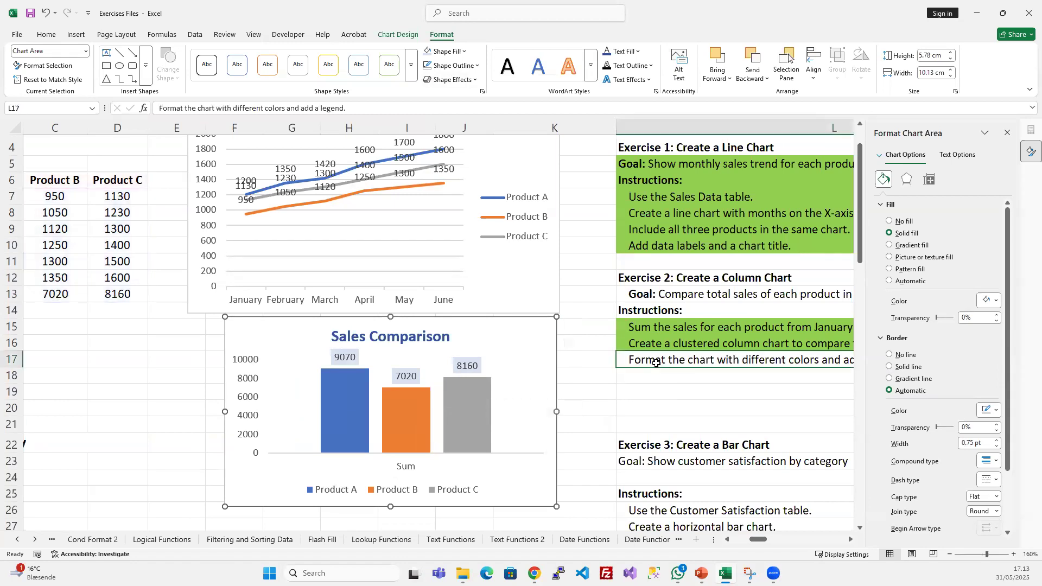
scroll(335, 382, right, 2)
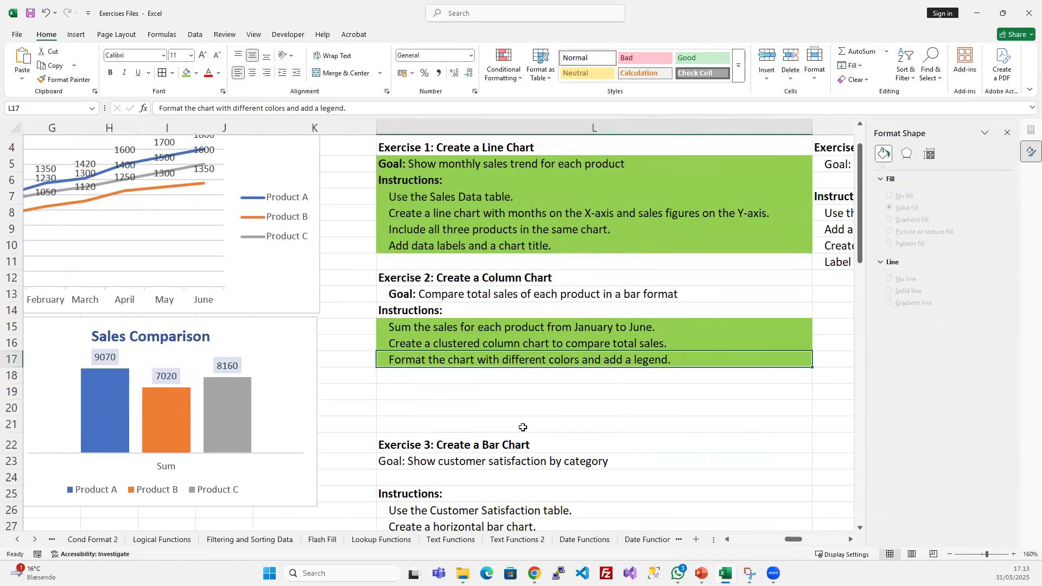
- Review the line and column charts alongside the sales data and the exercise instructions
scroll(453, 419, up, 1)
scroll(454, 417, left, 1)
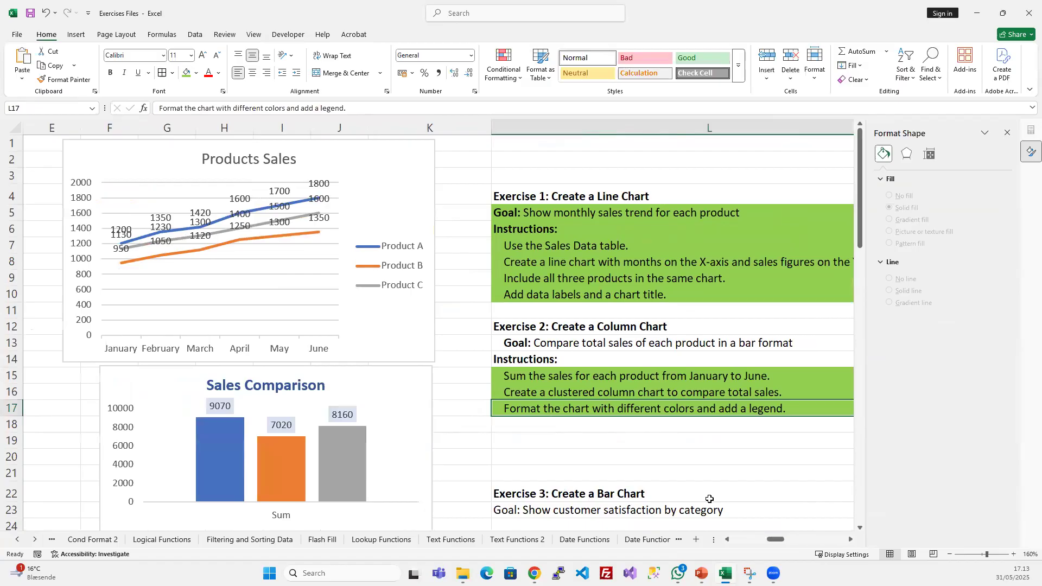
scroll(710, 499, down, 2)
drag(776, 538, 751, 539)
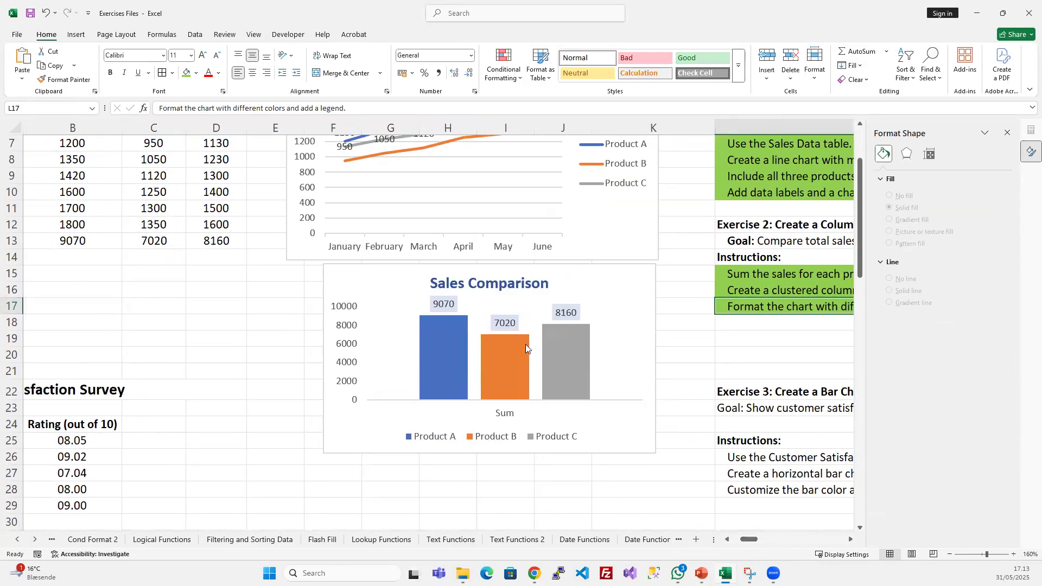
mouse_move(526, 344)
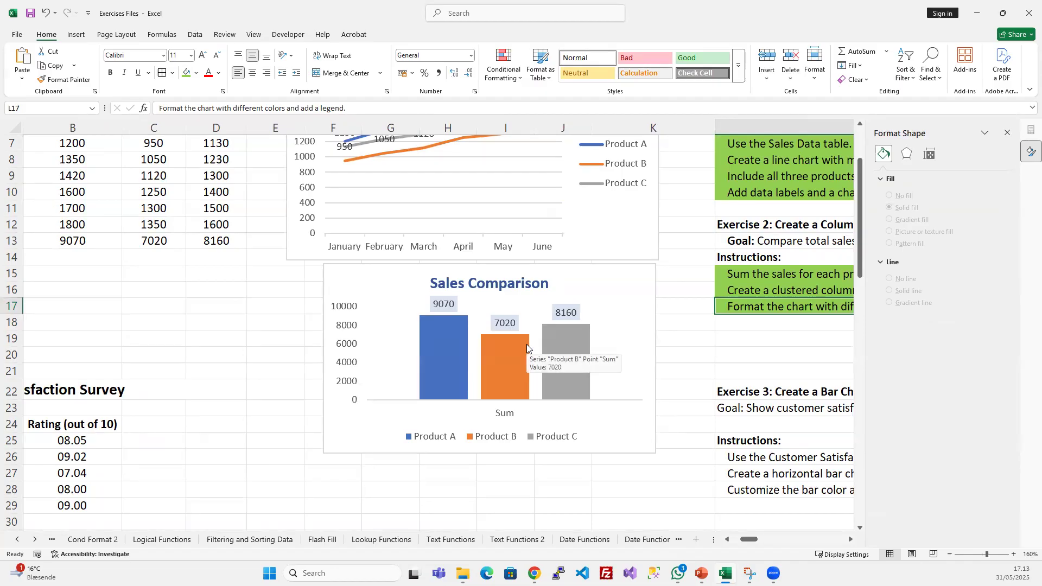
scroll(526, 344, up, 1)
scroll(526, 345, down, 1)
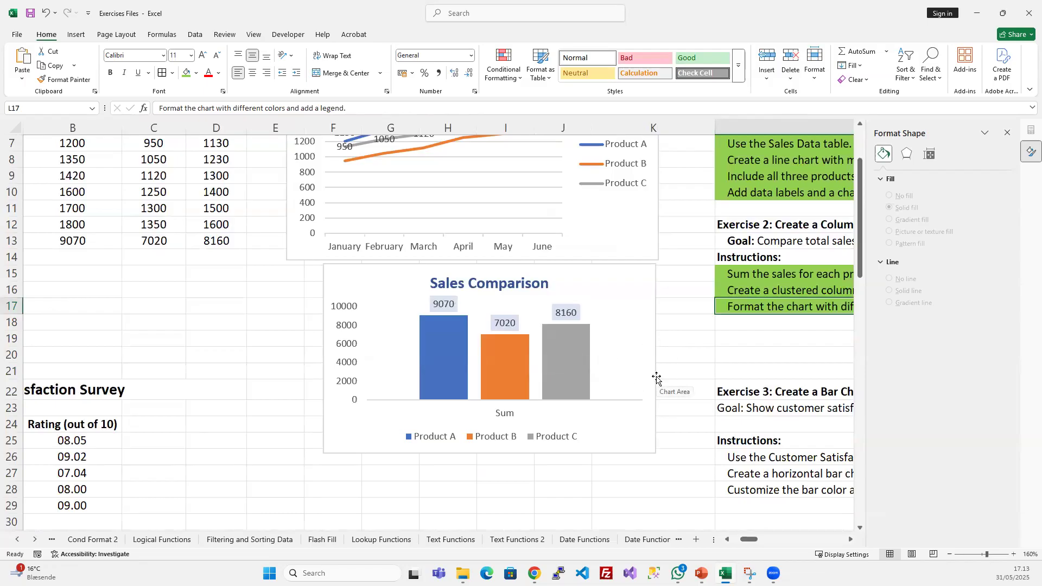
- Examine the fill, border, effects, size and label options of the Product A data label in the Sales Comparison chart
click(341, 334)
click(442, 304)
click(447, 353)
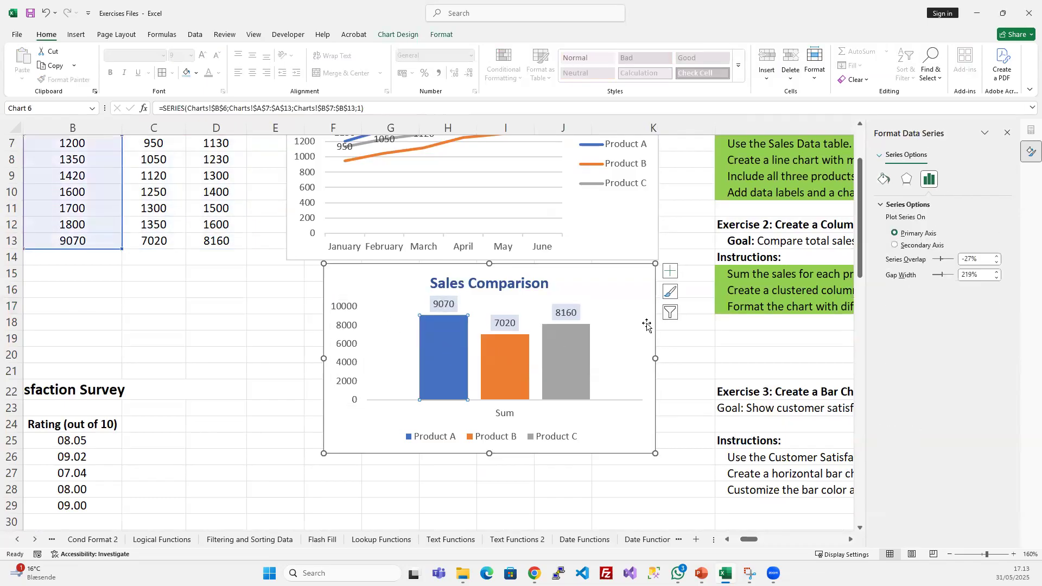
right_click(449, 353)
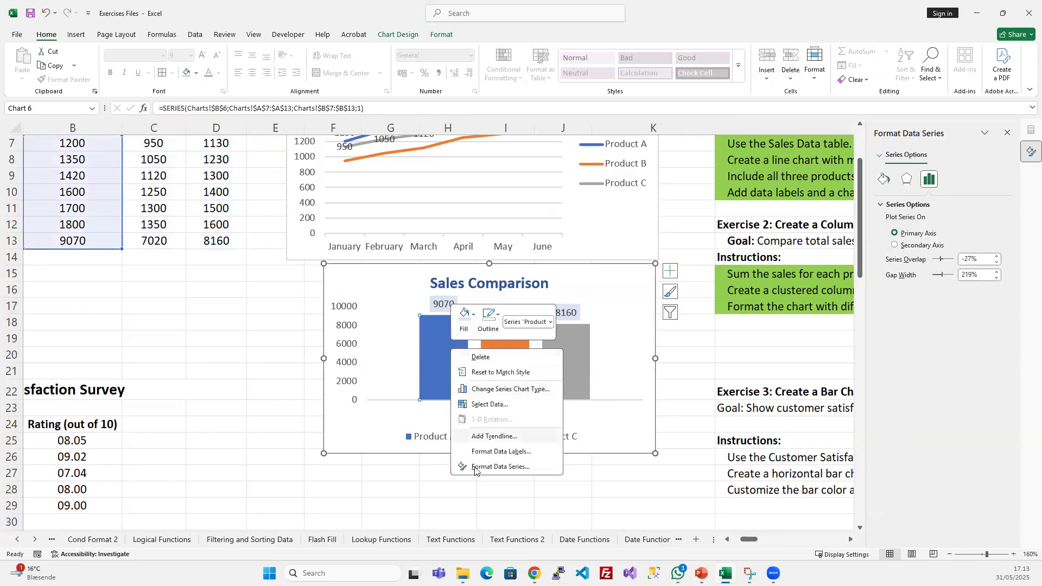
click(509, 452)
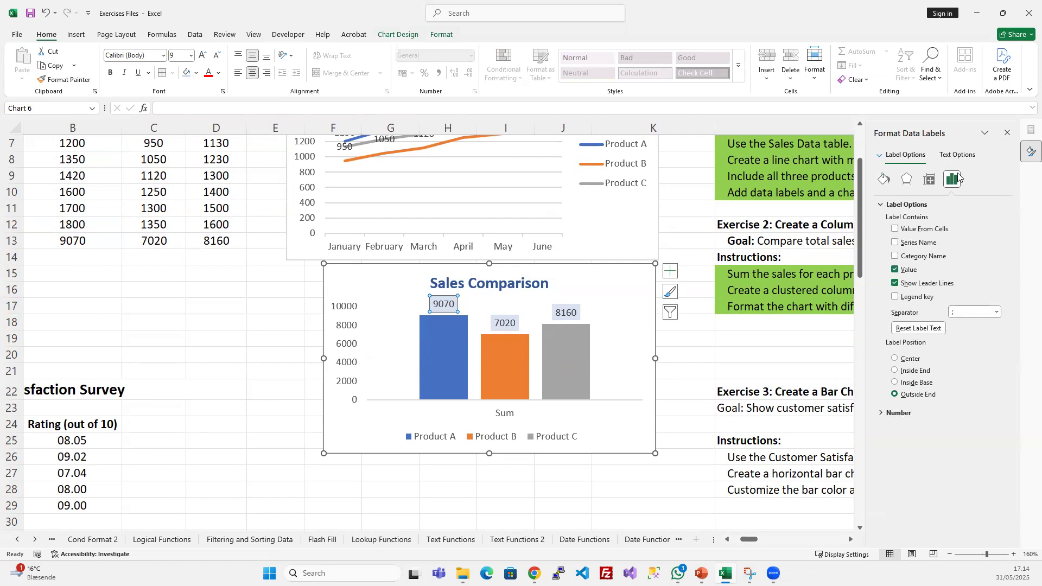
click(883, 179)
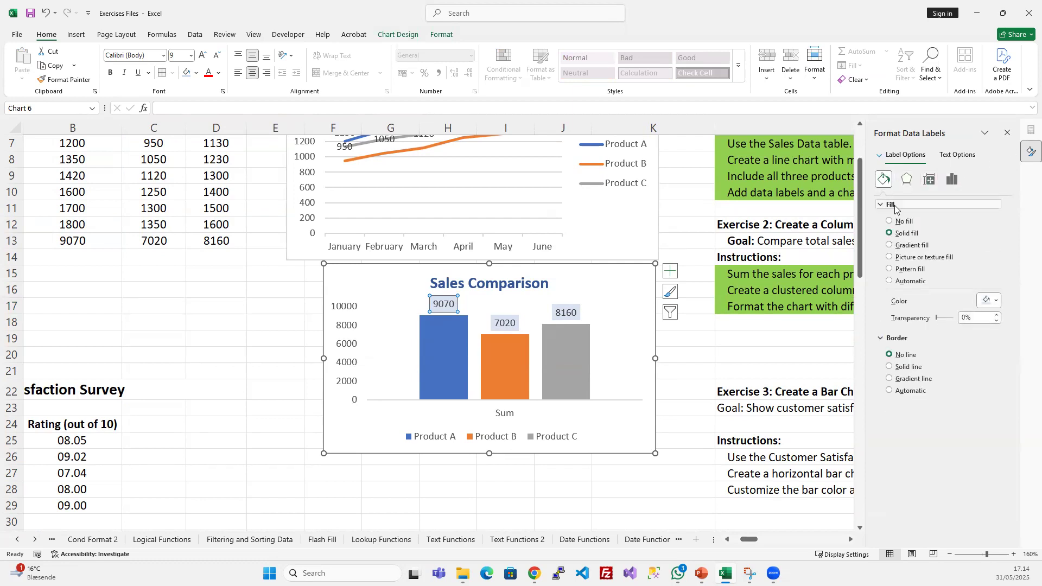
click(907, 181)
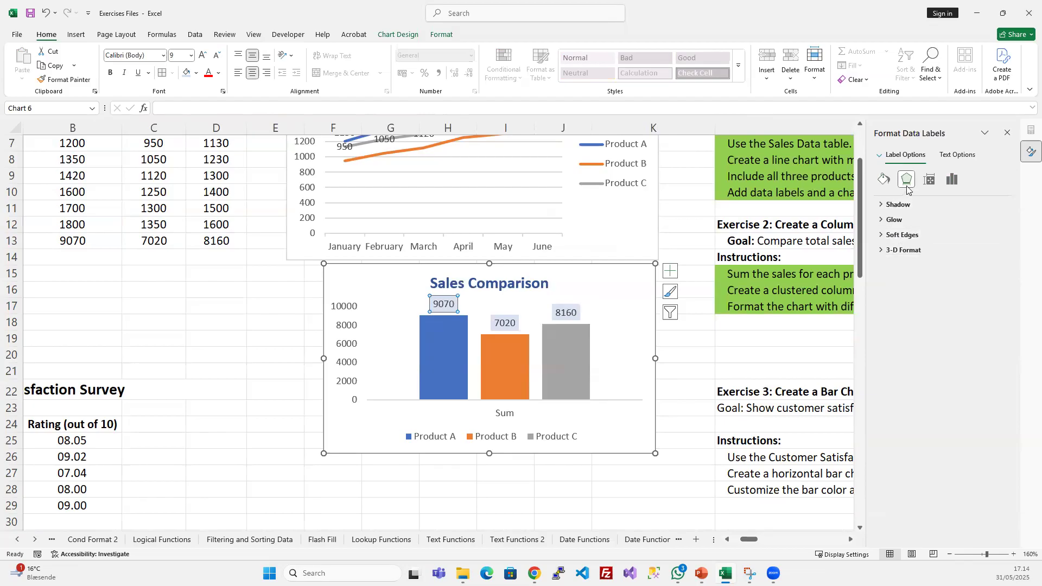
click(882, 206)
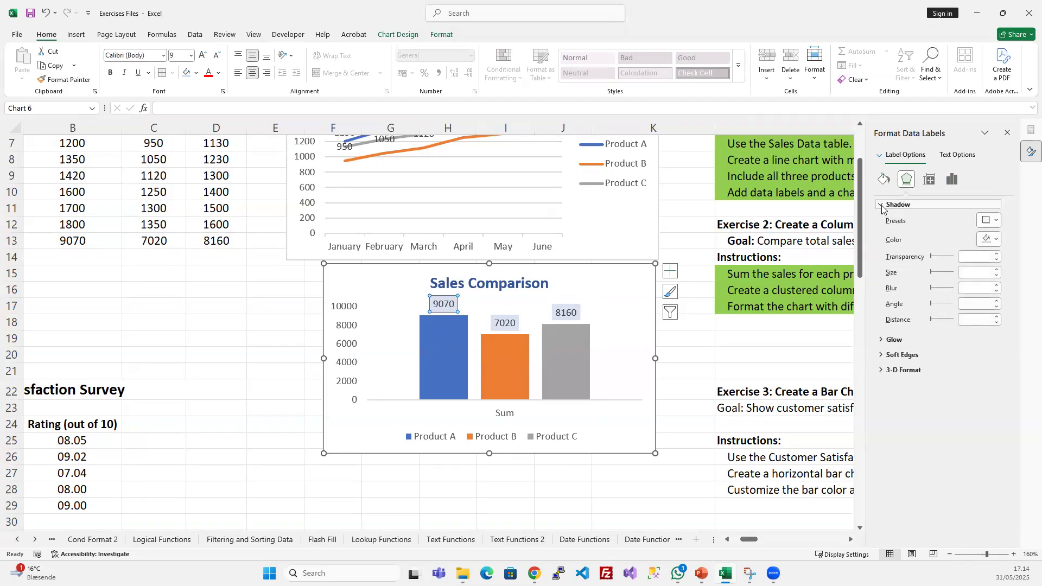
click(882, 206)
click(929, 179)
click(880, 204)
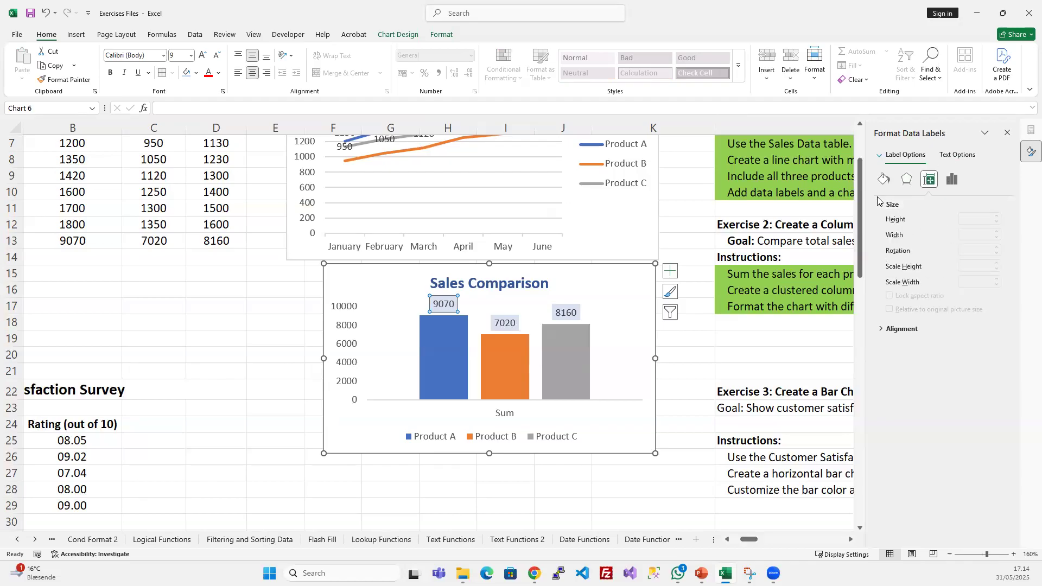
click(953, 180)
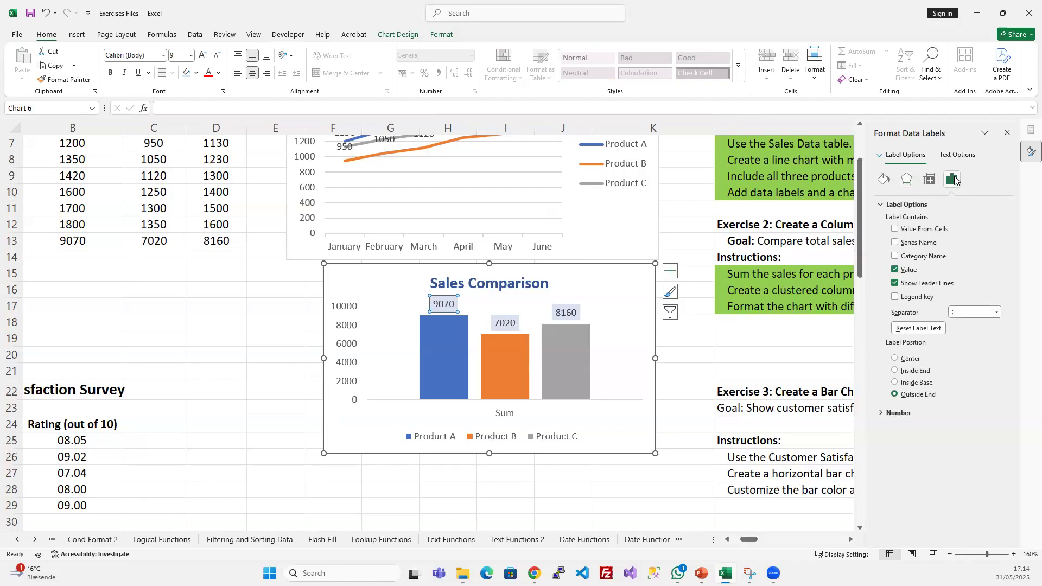
click(925, 182)
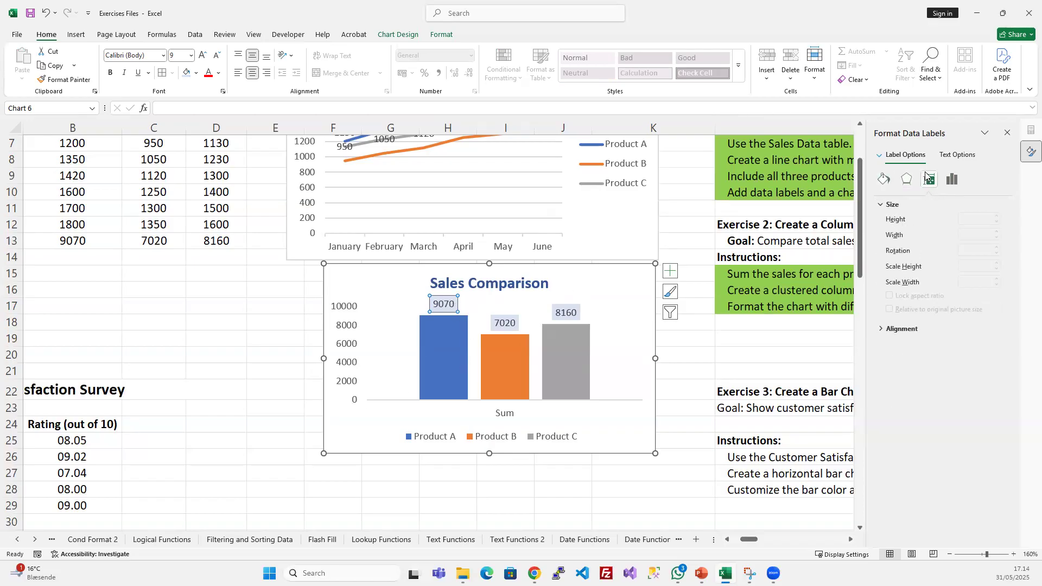
click(951, 180)
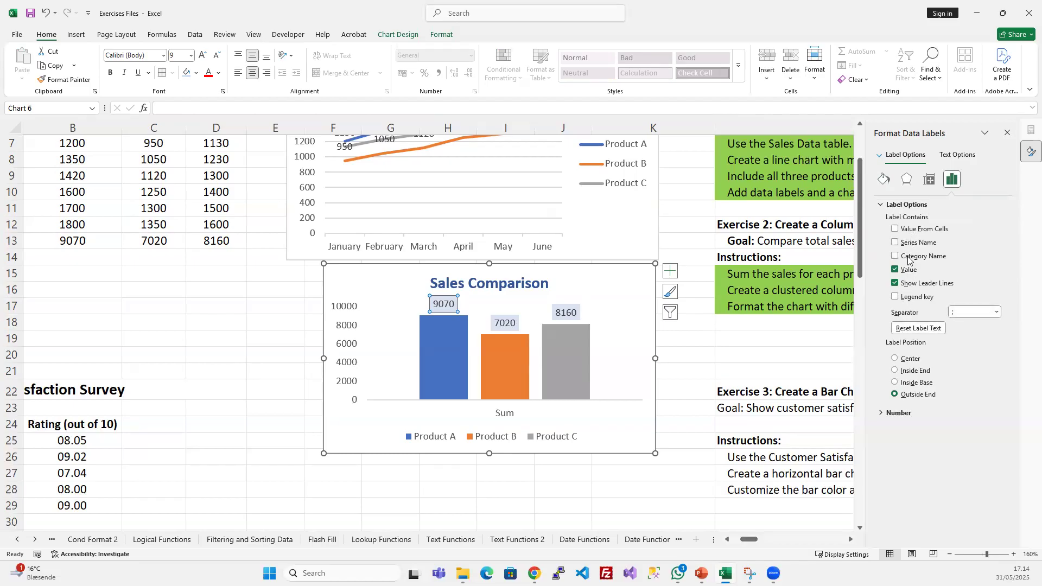
- Examine the label options and text options of the Product C data label
click(509, 365)
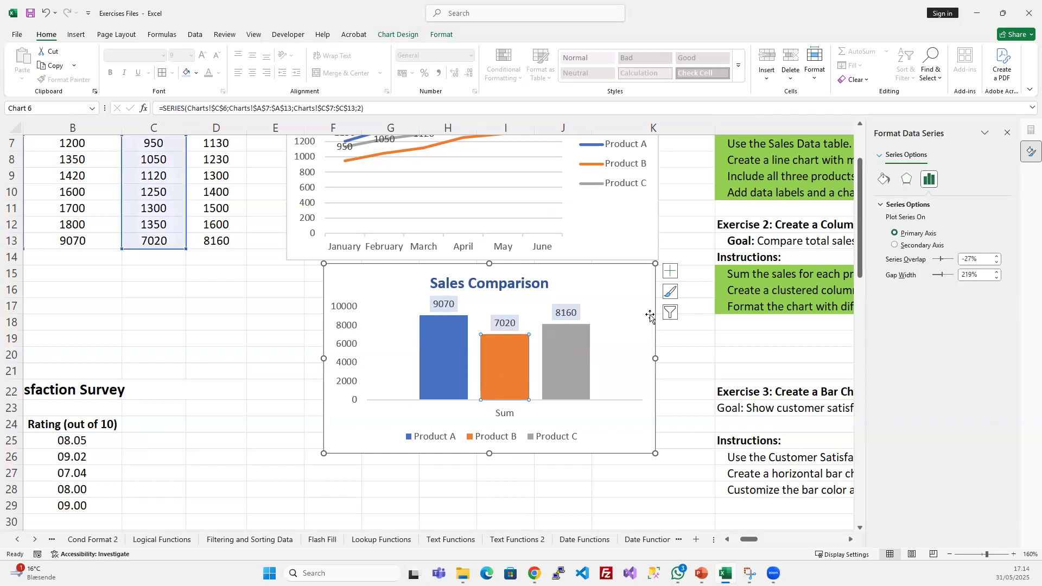
click(583, 382)
click(555, 305)
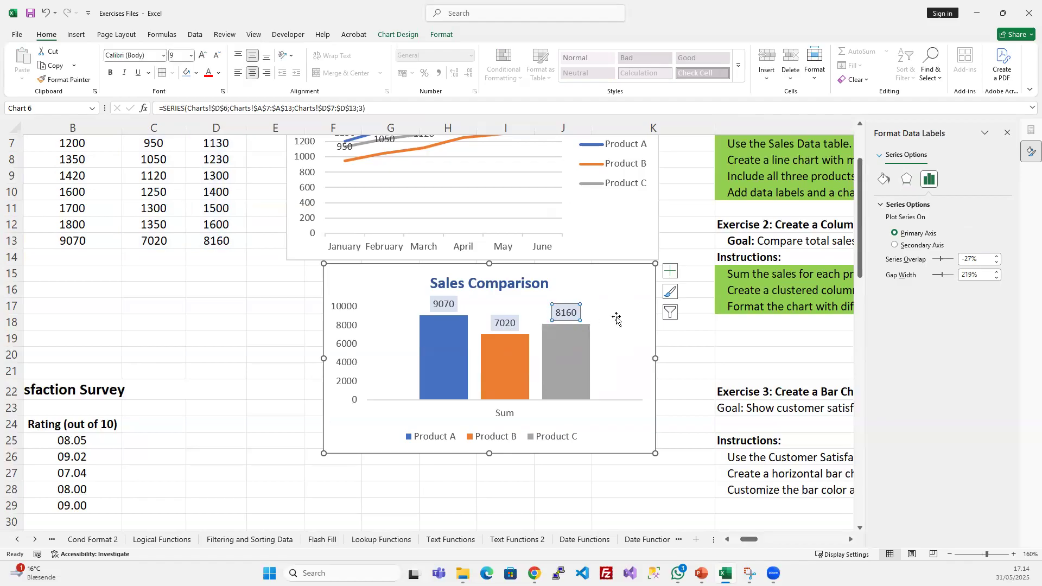
click(907, 180)
click(952, 179)
click(956, 155)
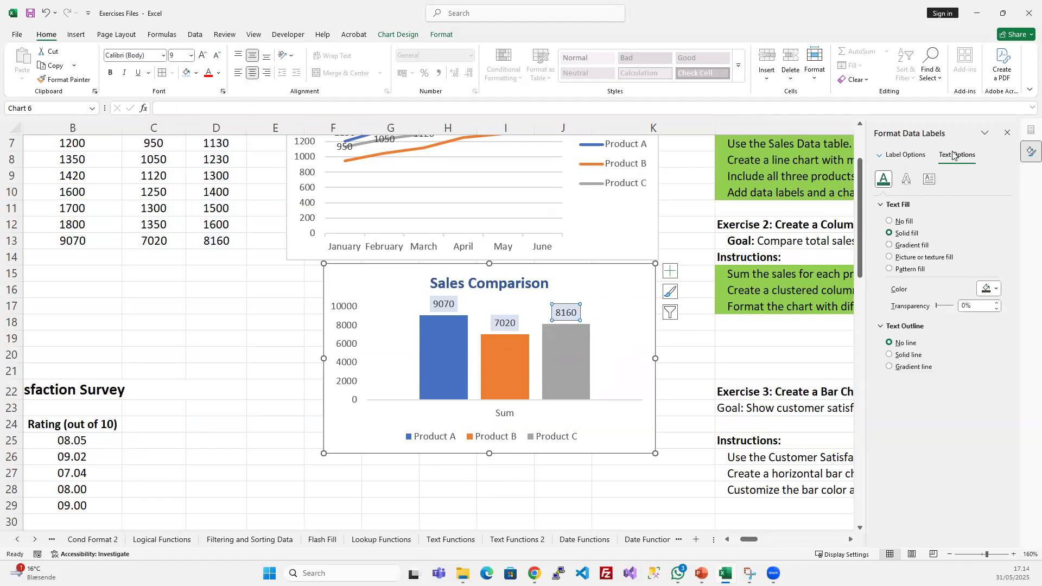
click(912, 157)
click(965, 157)
- Examine the vertical axis text options and the series options of the product columns, and close the formatting pane
click(503, 361)
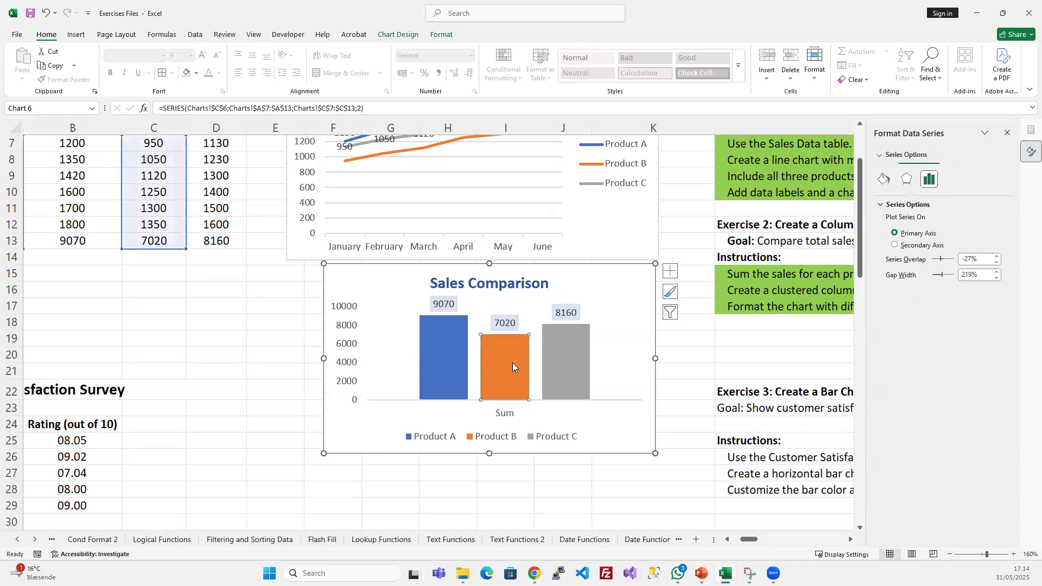
click(349, 354)
click(352, 364)
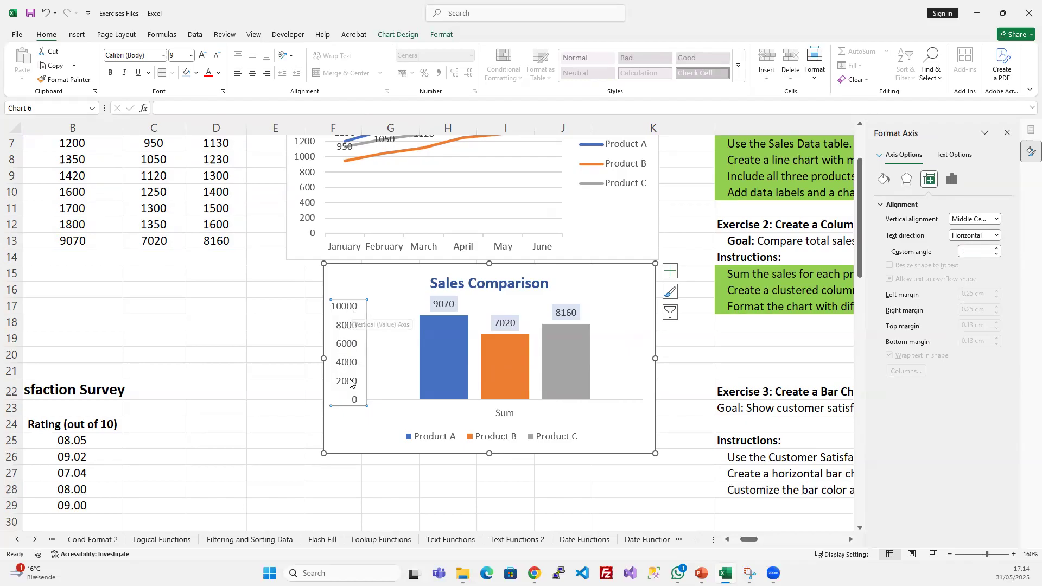
click(959, 154)
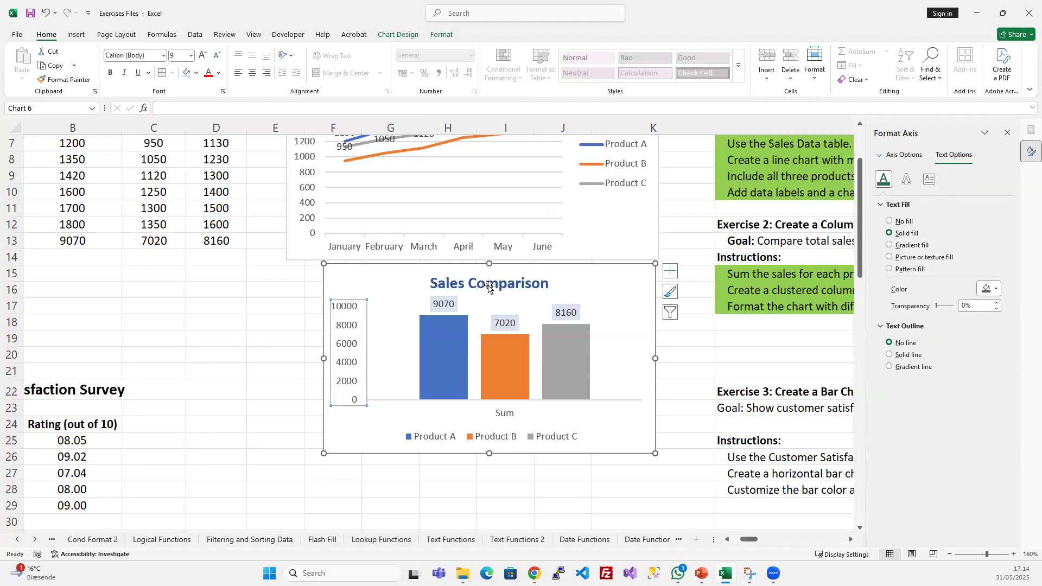
click(449, 361)
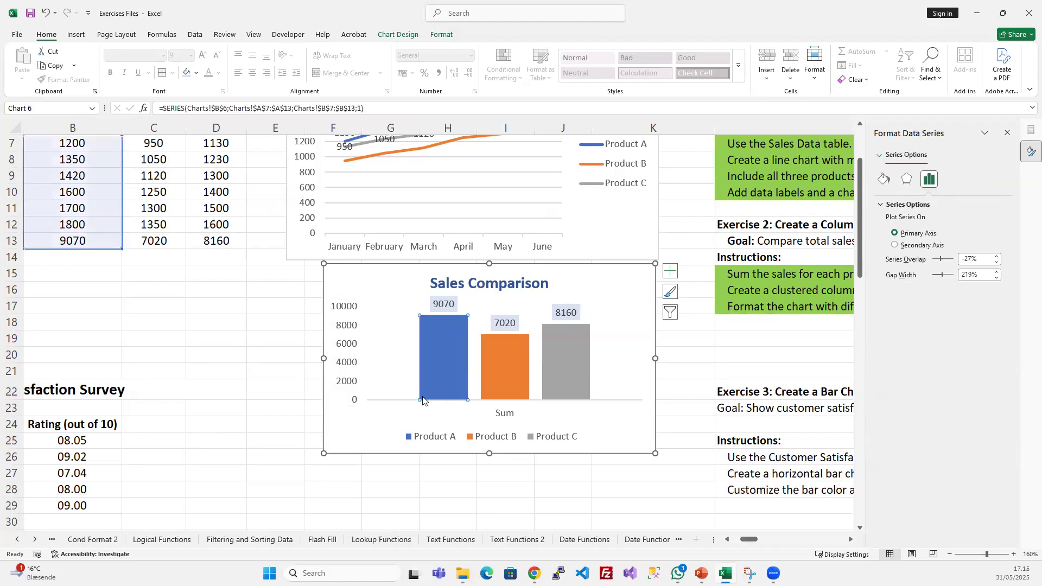
click(364, 442)
click(425, 359)
click(495, 435)
click(563, 337)
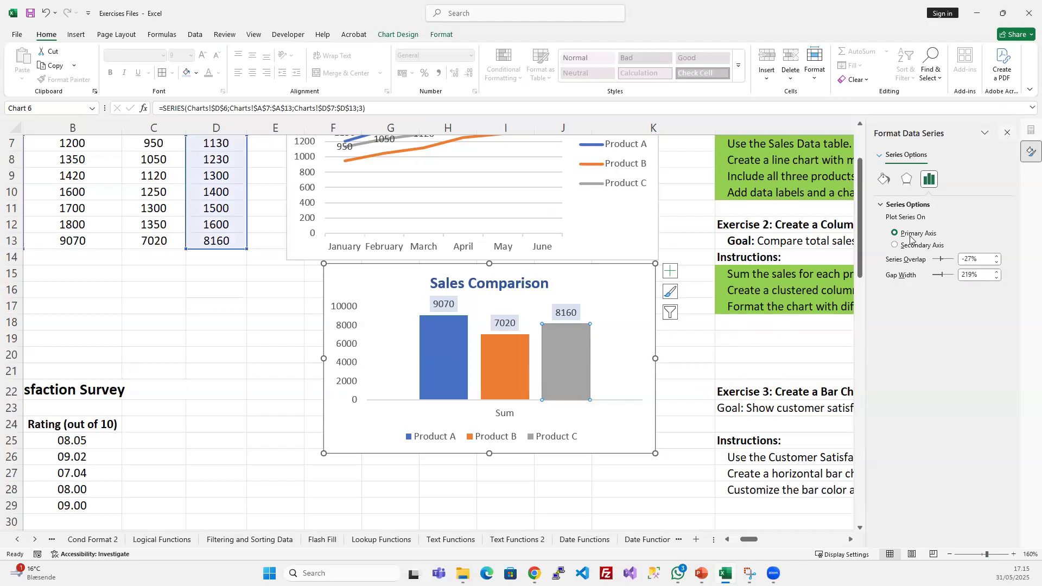
click(1007, 133)
scroll(708, 314, up, 2)
scroll(707, 315, down, 2)
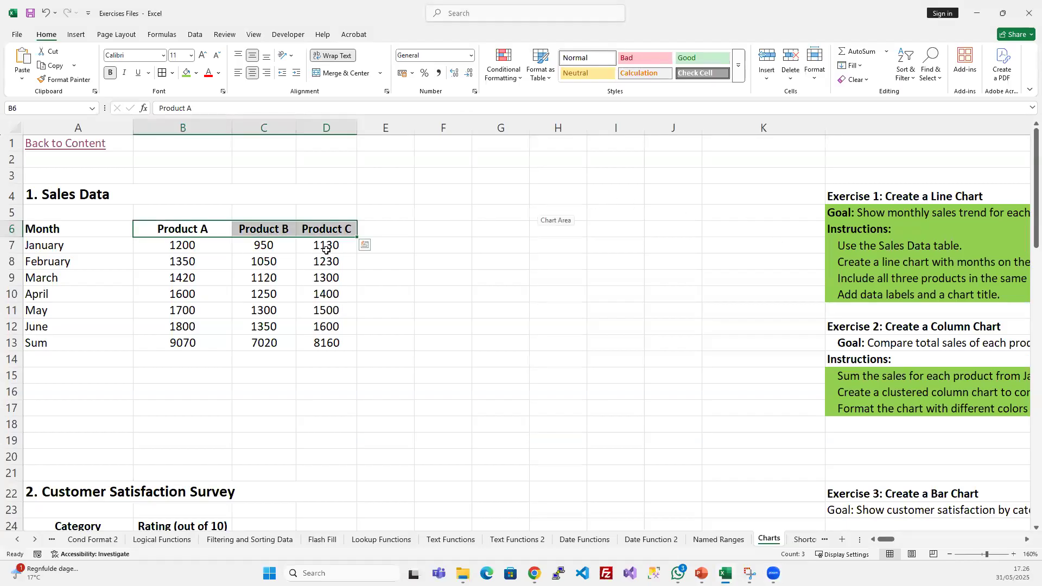
click(458, 245)
click(408, 213)
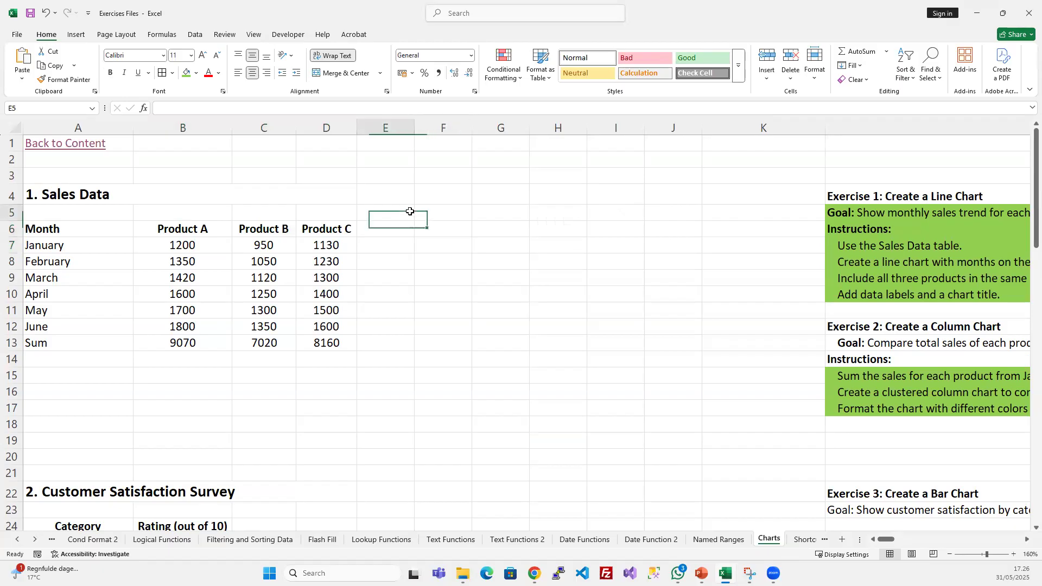
click(209, 274)
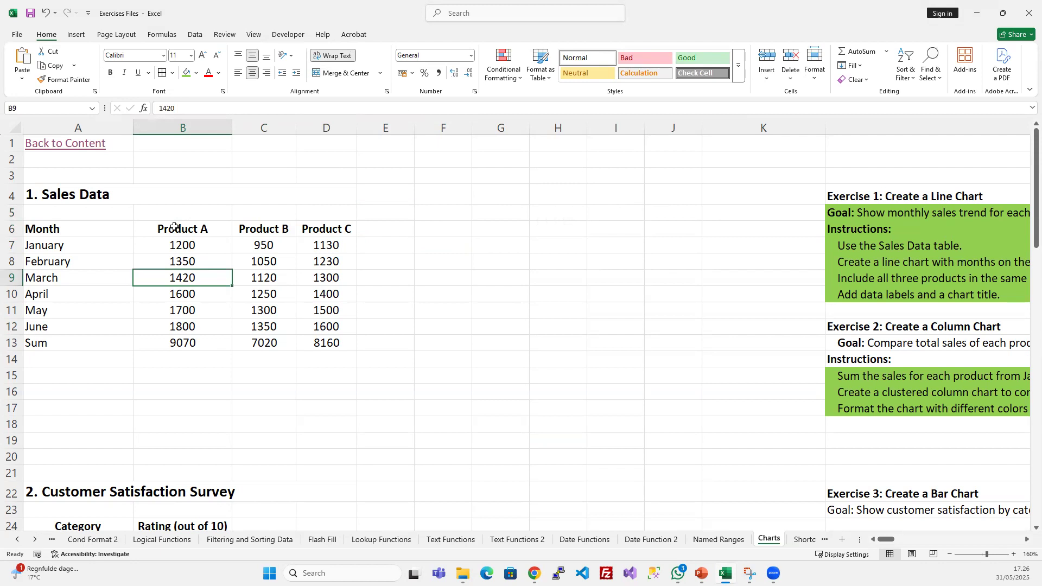
- Fill the Product A to Product C headers in B6:D6 and their sums in B13:D13 with green
drag(194, 230, 325, 228)
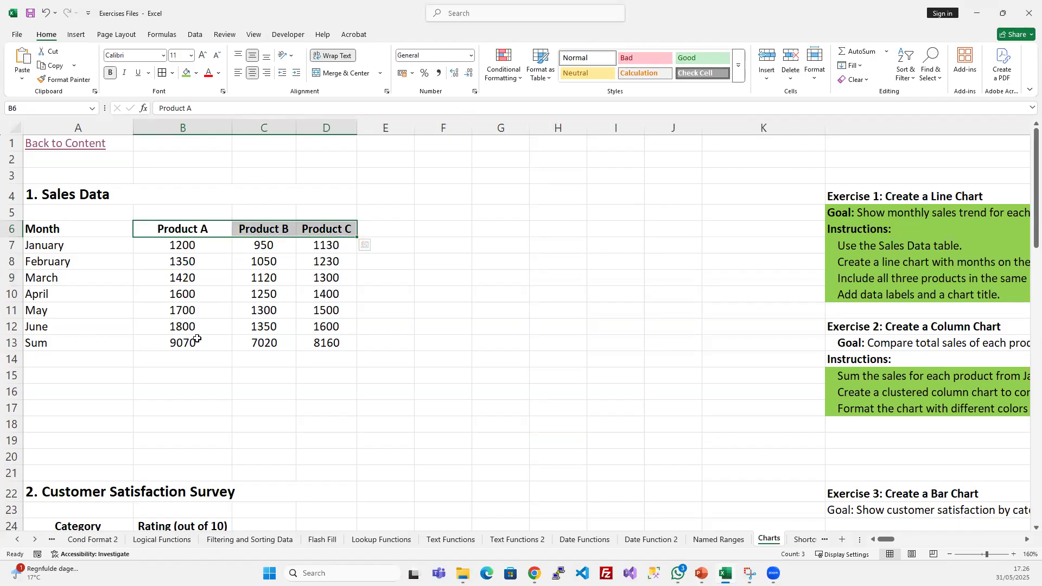
click(195, 73)
click(187, 76)
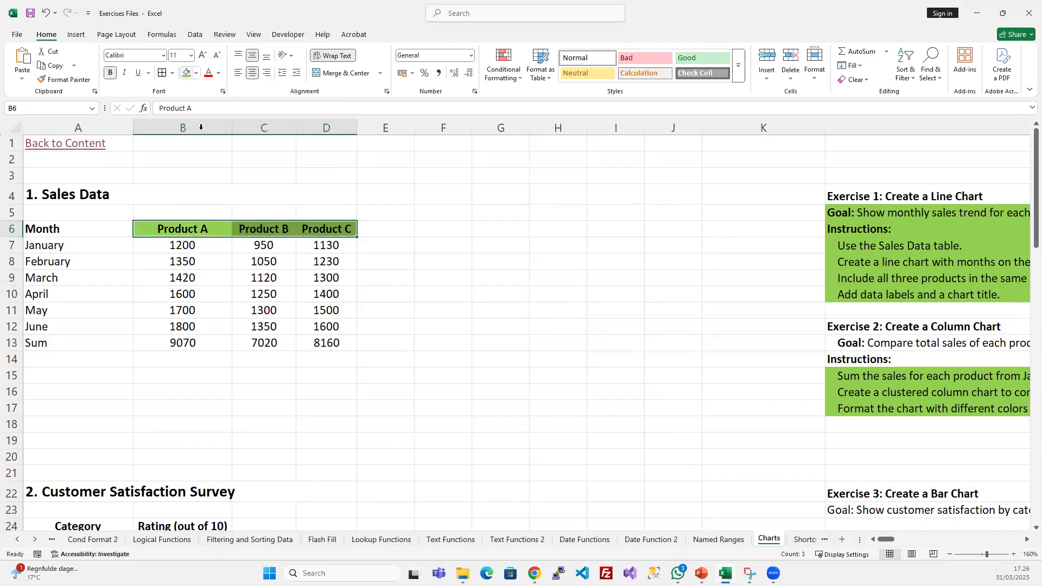
drag(185, 342, 331, 343)
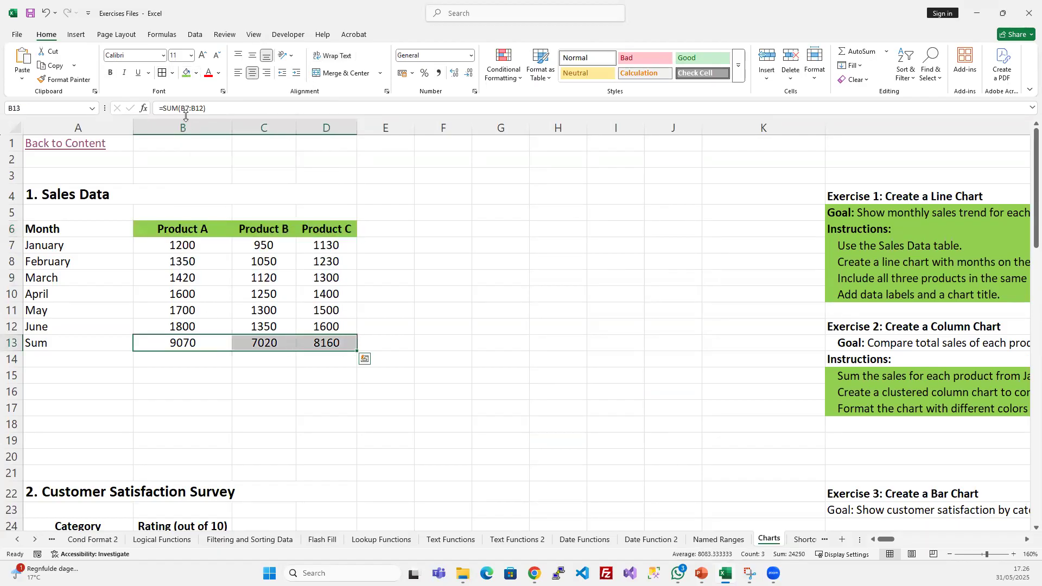
click(188, 73)
click(412, 262)
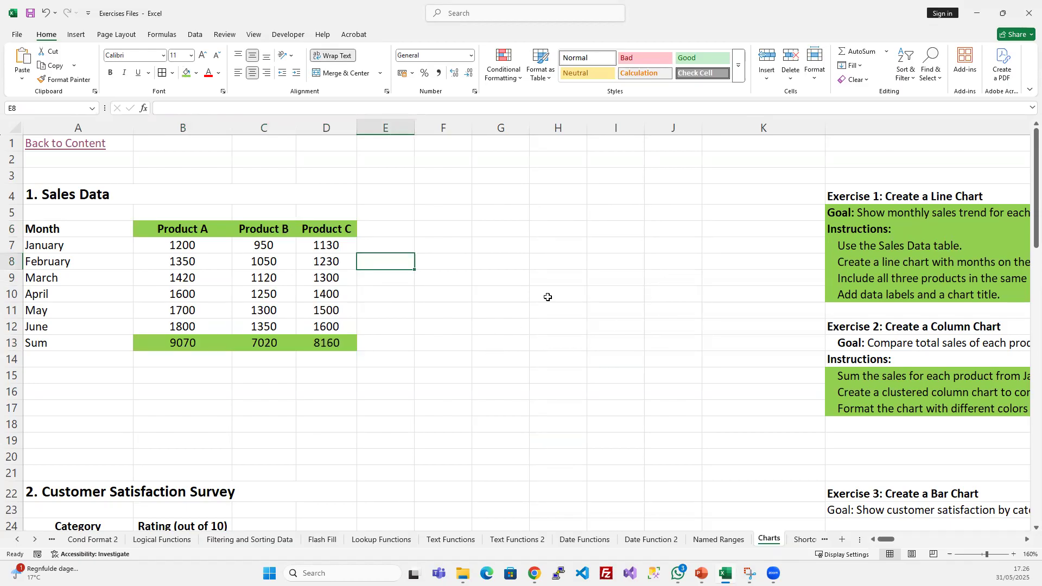
- Insert the recommended clustered column chart from the whole sales table A6:D13 and place it between the table and the instructions
click(106, 263)
key(ctrl+a)
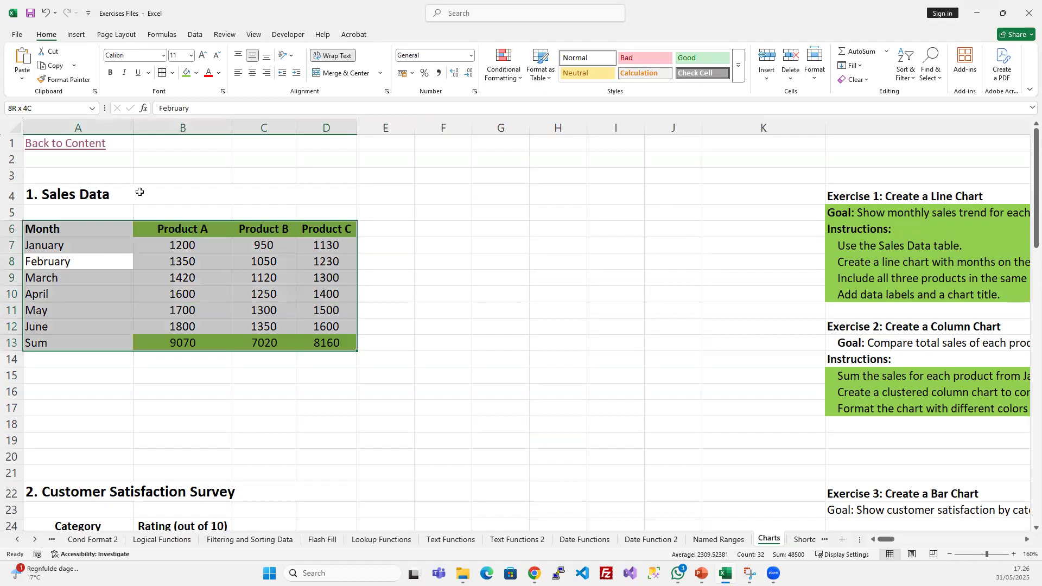
click(75, 35)
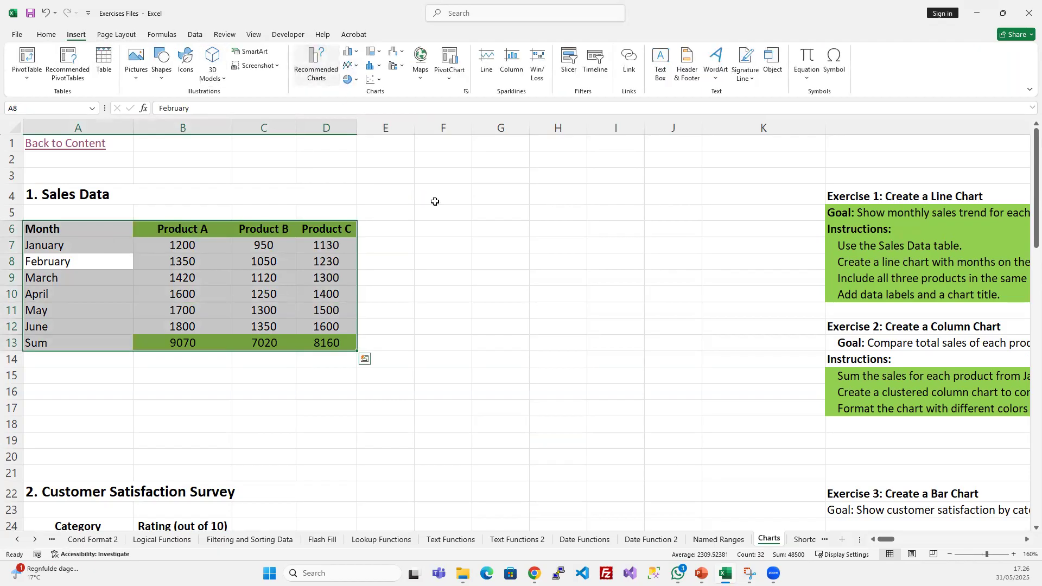
click(617, 425)
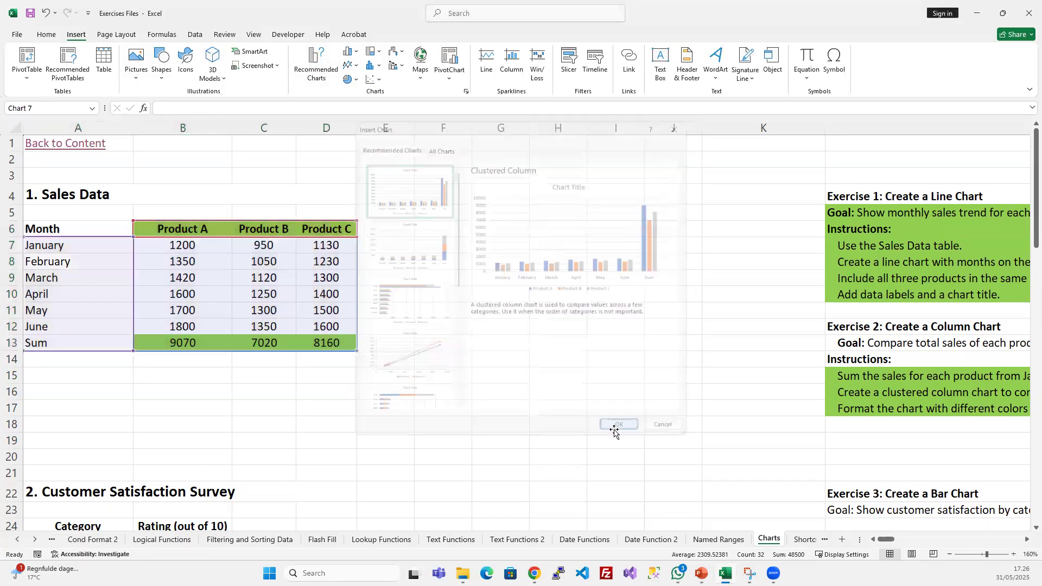
drag(589, 216, 661, 168)
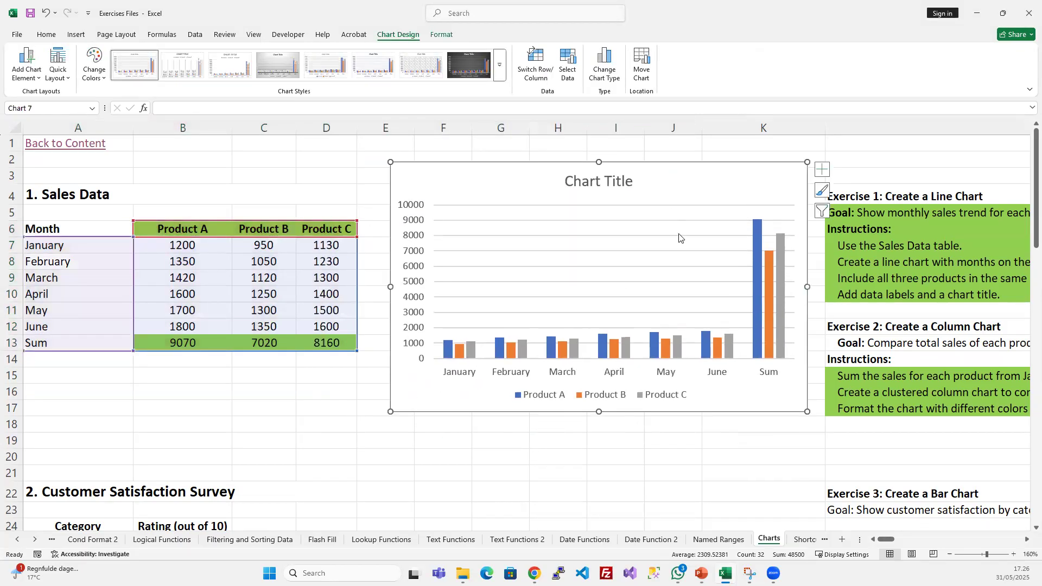
- Exclude January through June from the chart's categories so only Sum is plotted, and delete the chart
right_click(660, 172)
click(700, 354)
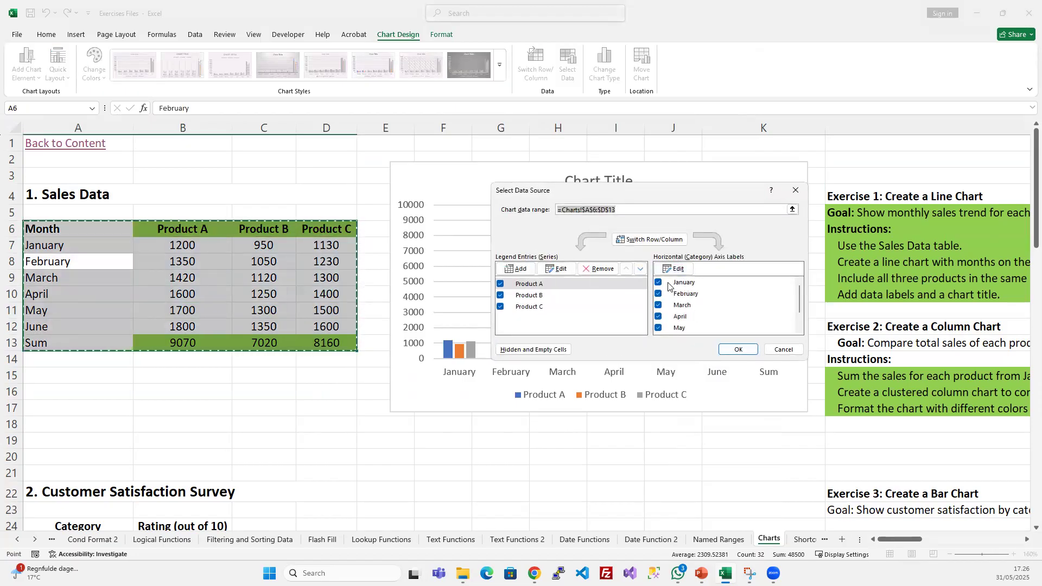
click(659, 282)
click(658, 294)
click(658, 305)
click(658, 316)
click(659, 328)
scroll(675, 326, down, 1)
click(659, 321)
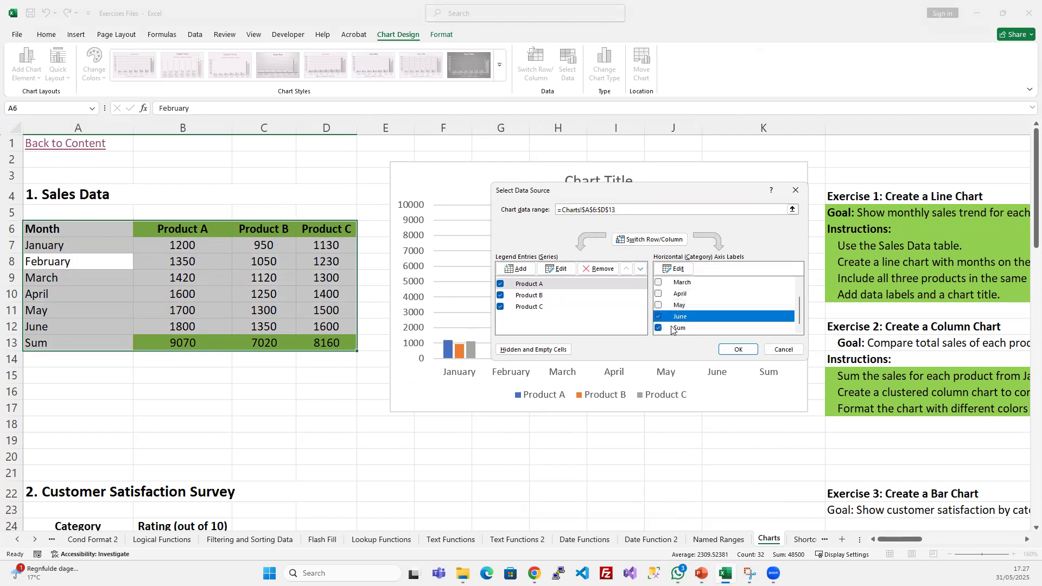
click(659, 316)
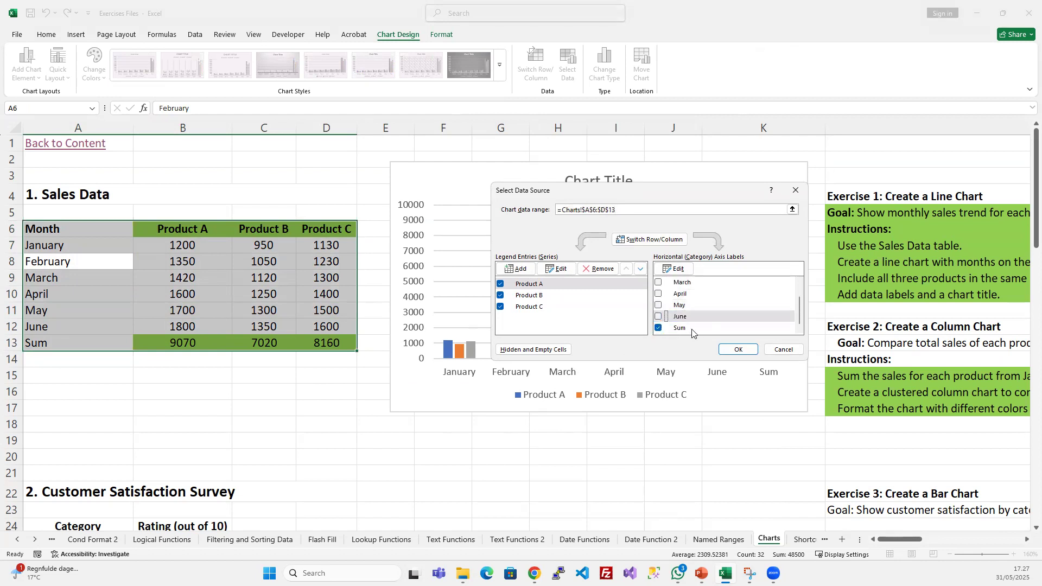
click(733, 350)
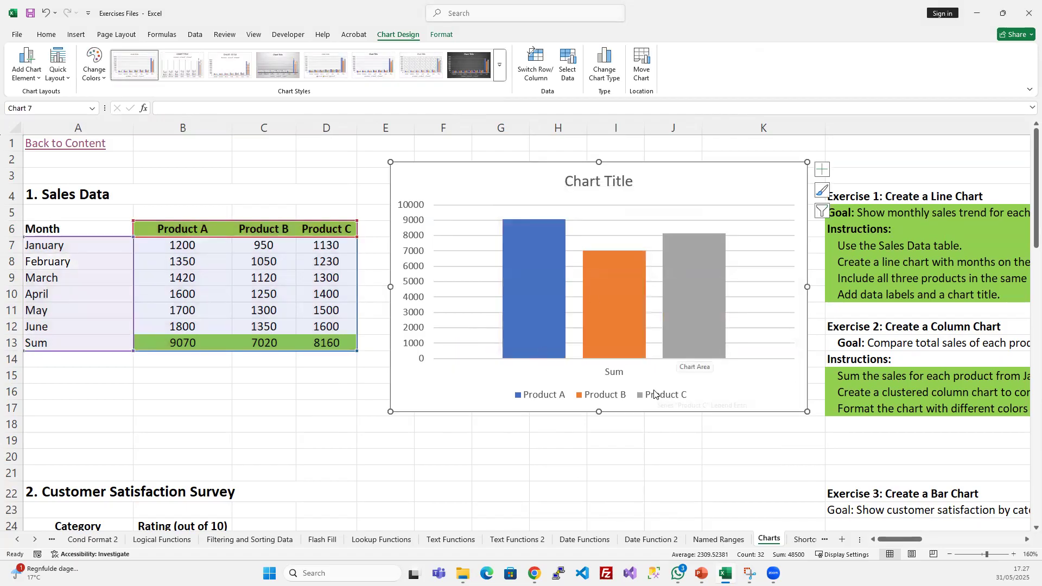
key(Delete)
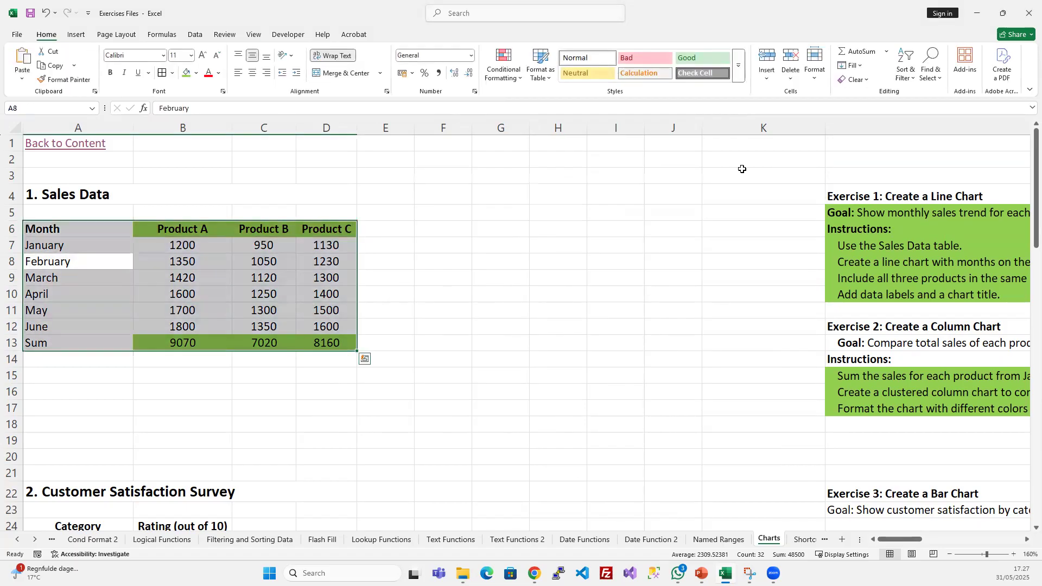
- Try to open the Insert Chart dialog with the empty cell H8 selected
click(565, 261)
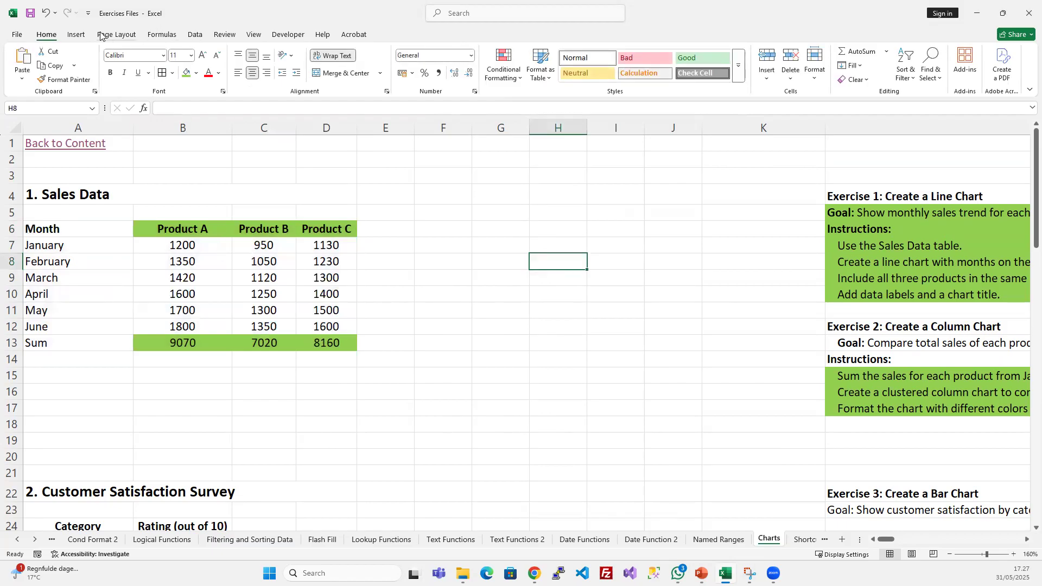
click(76, 34)
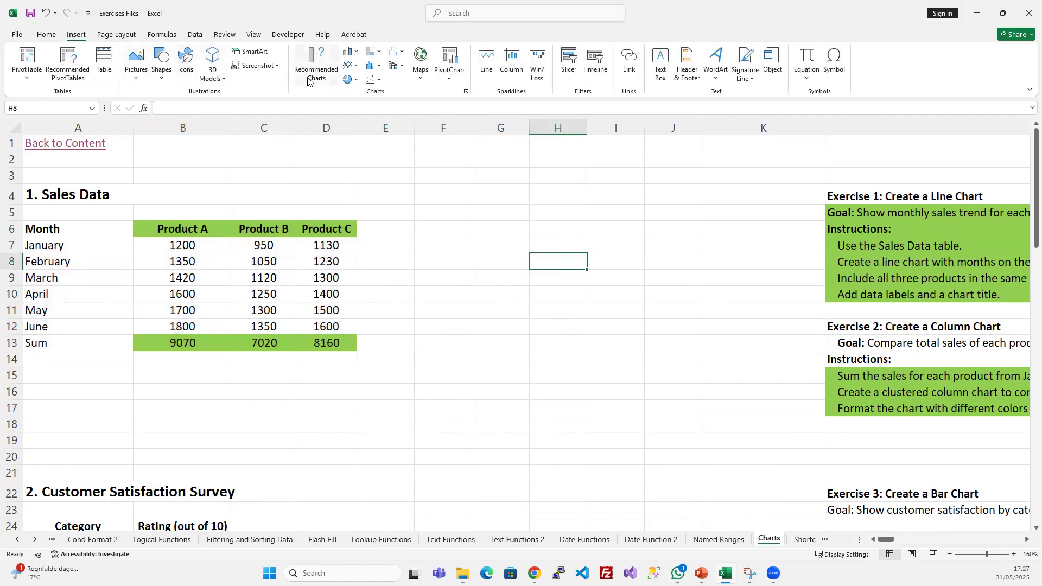
click(353, 52)
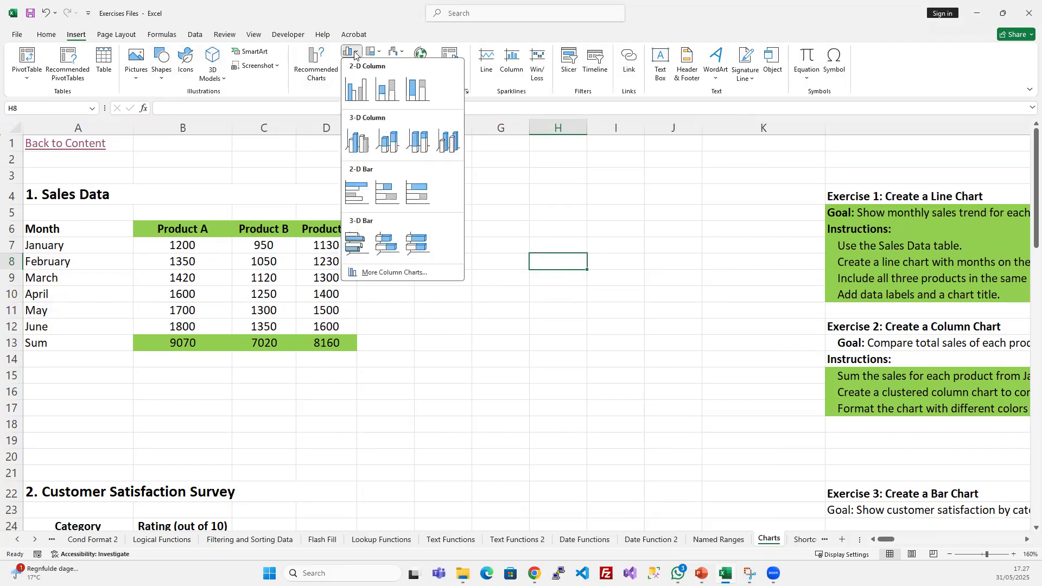
click(470, 95)
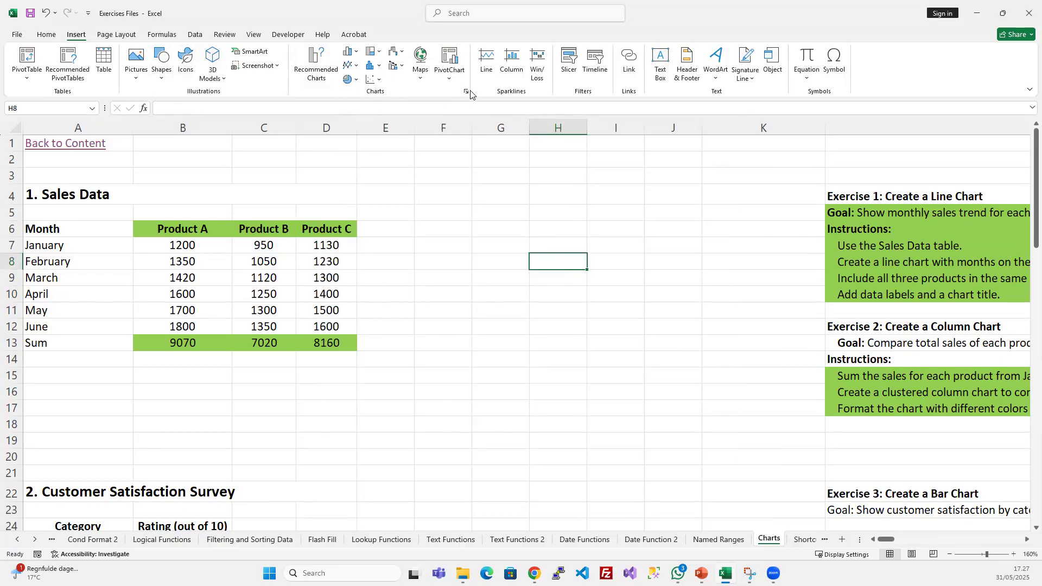
click(469, 91)
click(531, 315)
click(464, 84)
click(465, 82)
click(465, 91)
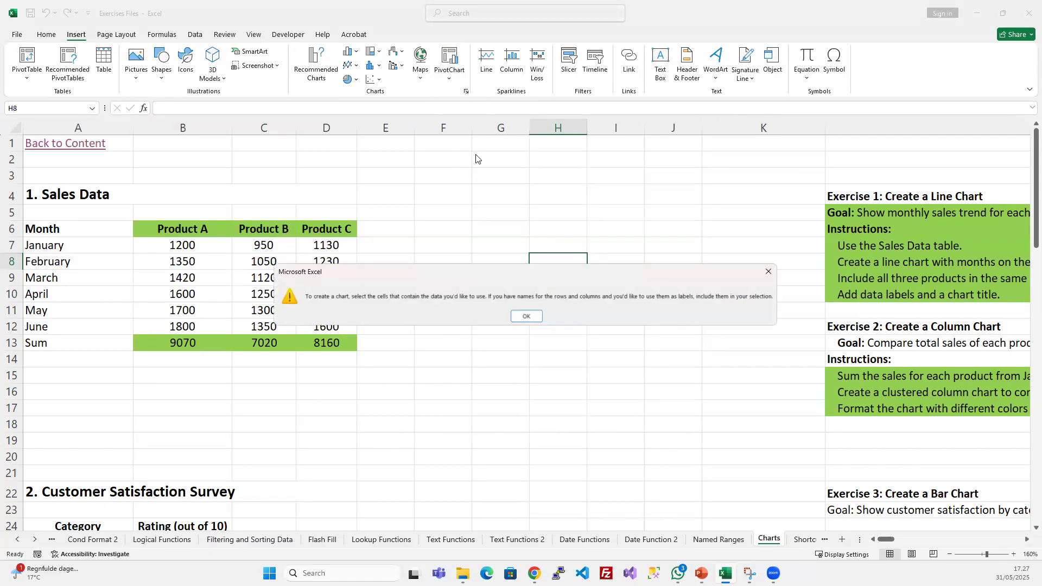
key(Return)
- Insert a clustered column chart of the whole sales table starting from cell E7, move it beside the table, and delete it
click(372, 243)
click(466, 91)
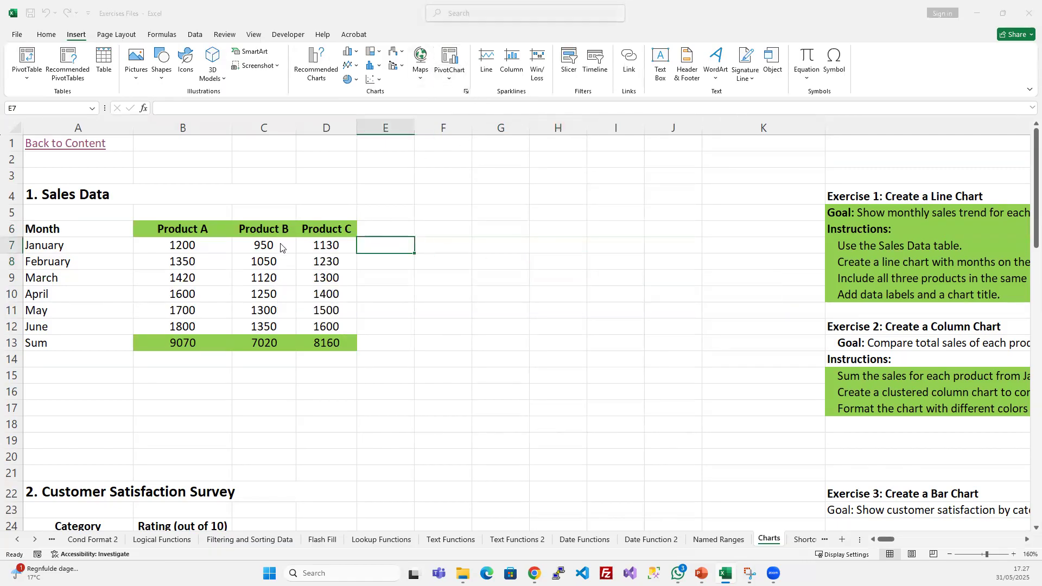
click(439, 146)
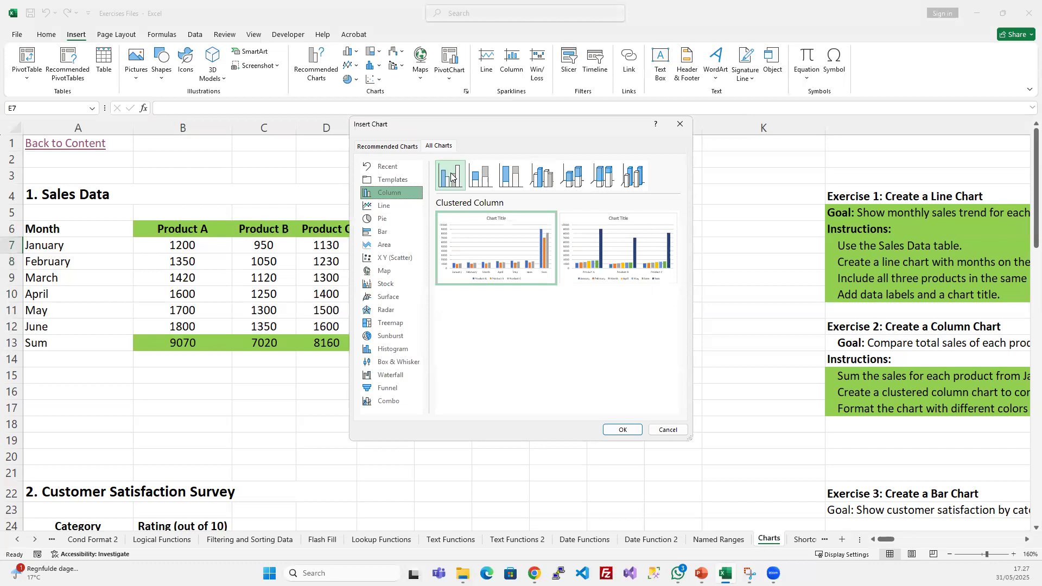
mouse_move(525, 259)
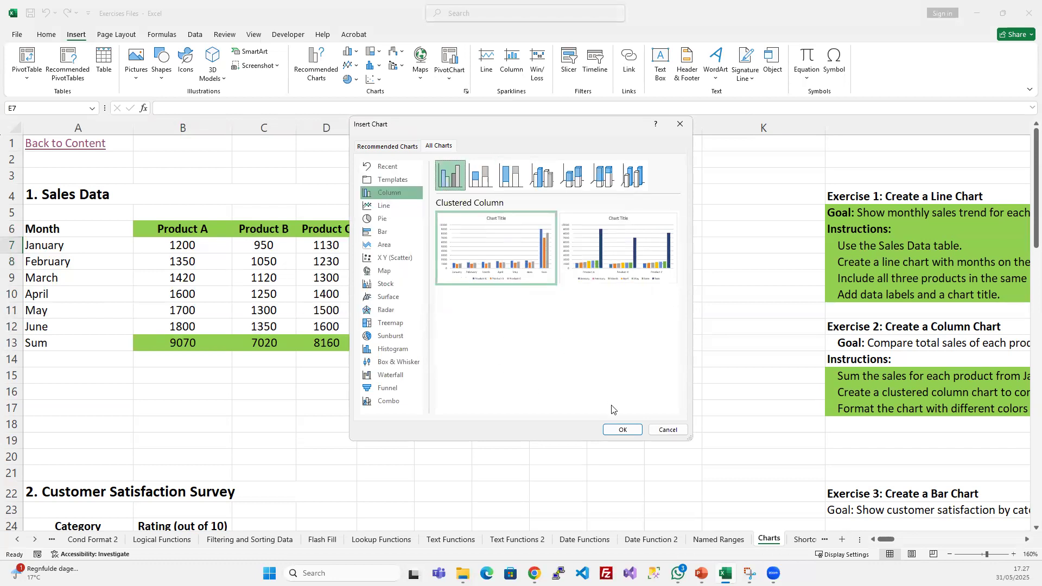
click(623, 430)
drag(570, 220, 632, 173)
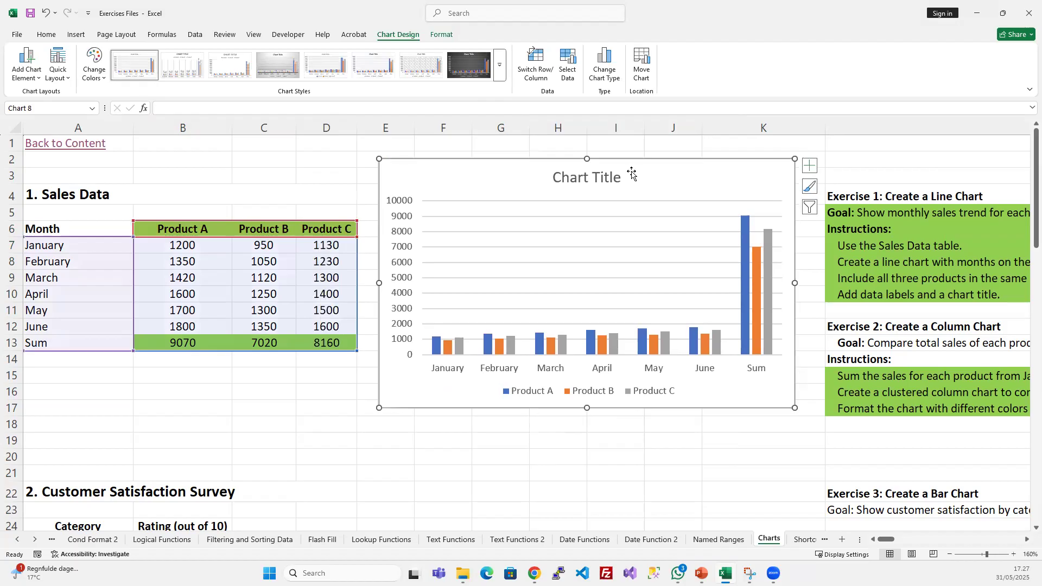
key(Delete)
- Insert the recommended clustered column chart from only the product headers B6:D6 and their sums B13:D13
click(282, 288)
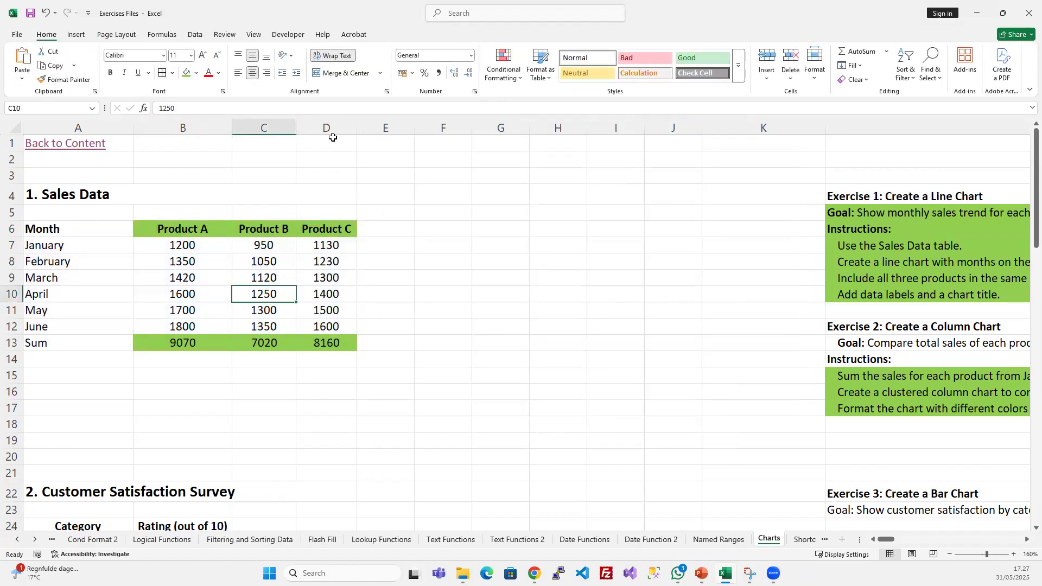
drag(166, 229, 318, 226)
ctrl+drag(186, 343, 324, 344)
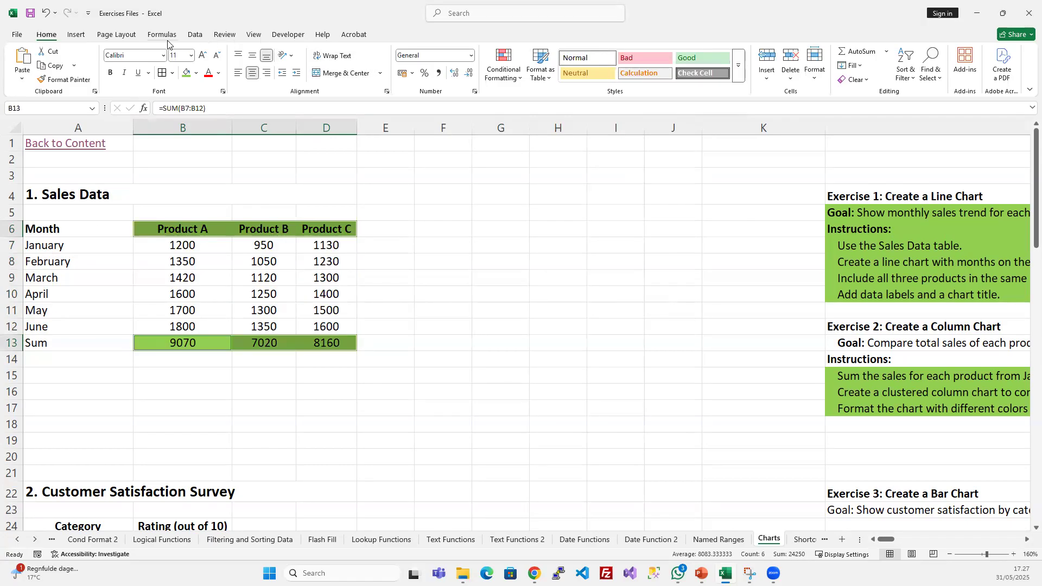
click(75, 36)
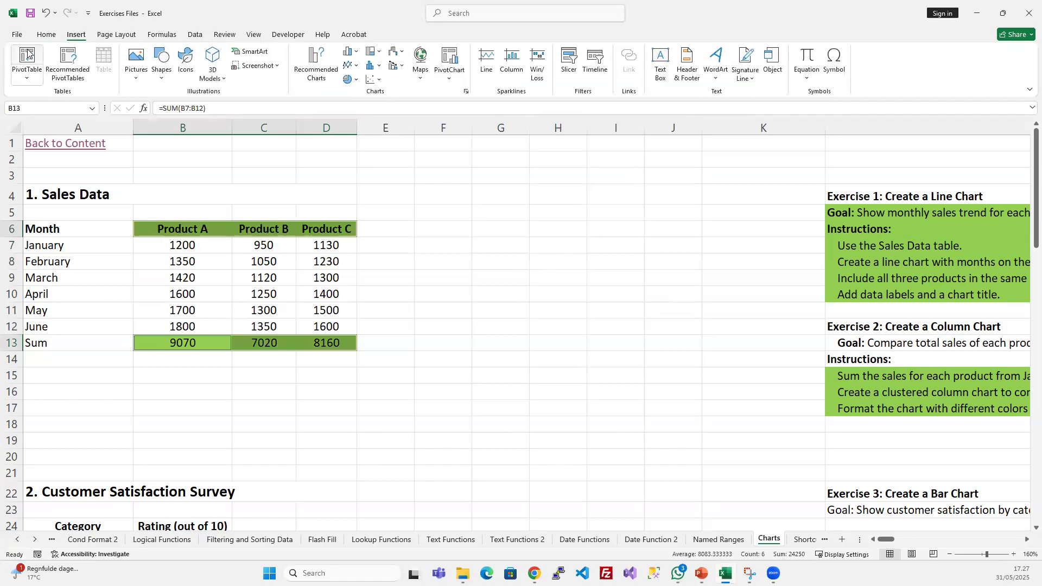
click(305, 60)
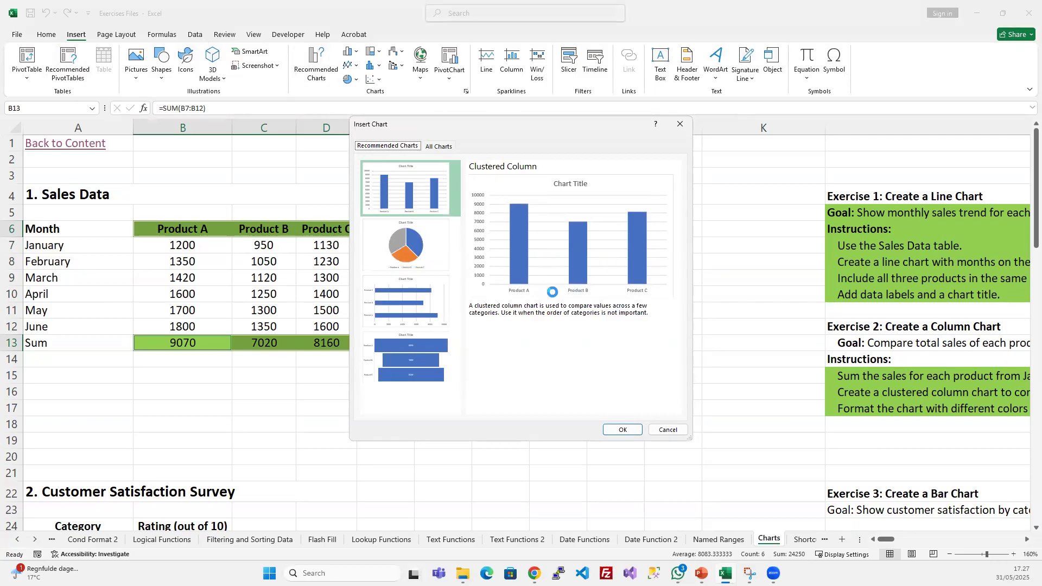
click(623, 429)
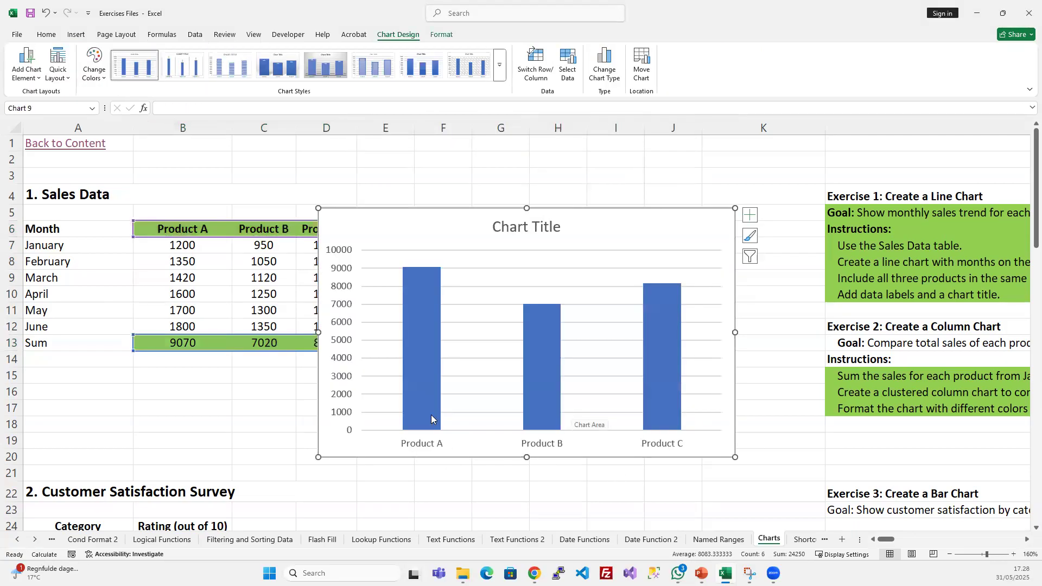
- Resize the sums chart and place it between the sales table and the exercise instructions, spanning about columns E to K
drag(319, 457, 484, 377)
drag(554, 226, 459, 234)
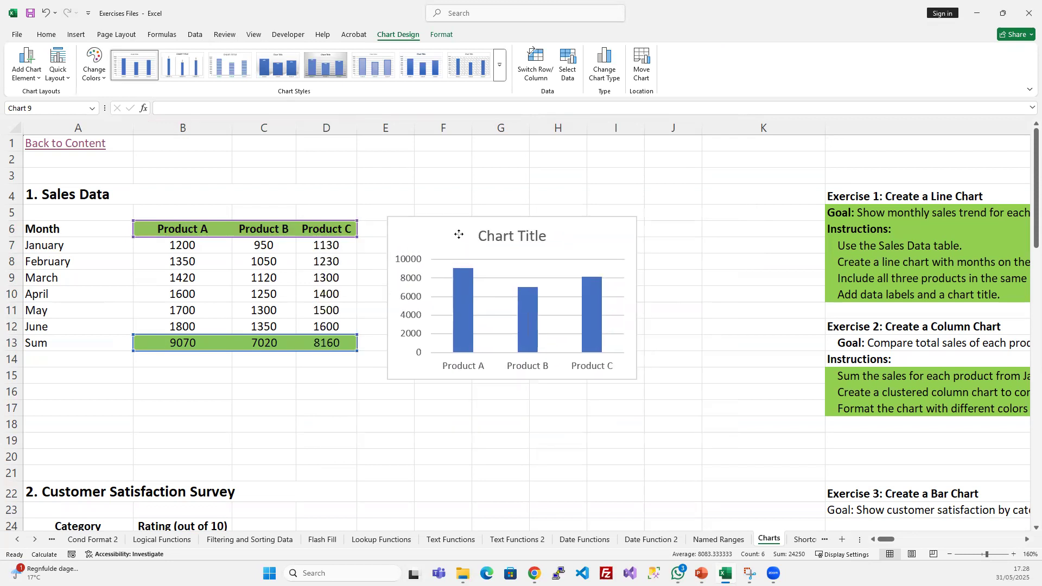
drag(635, 379, 728, 387)
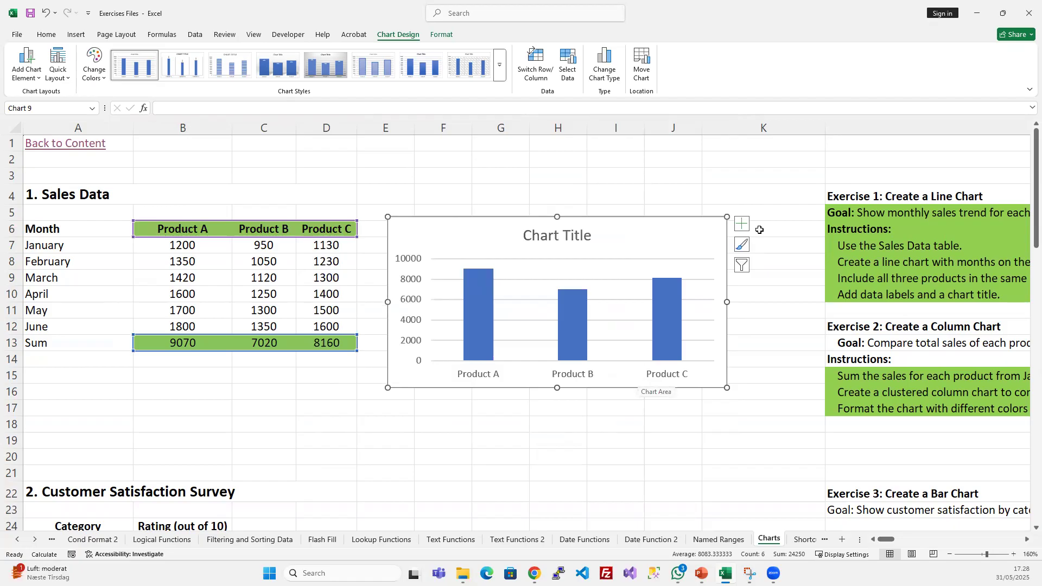
- Add data labels to the sums chart and remove its gridlines, leaving the title text as it is
click(741, 224)
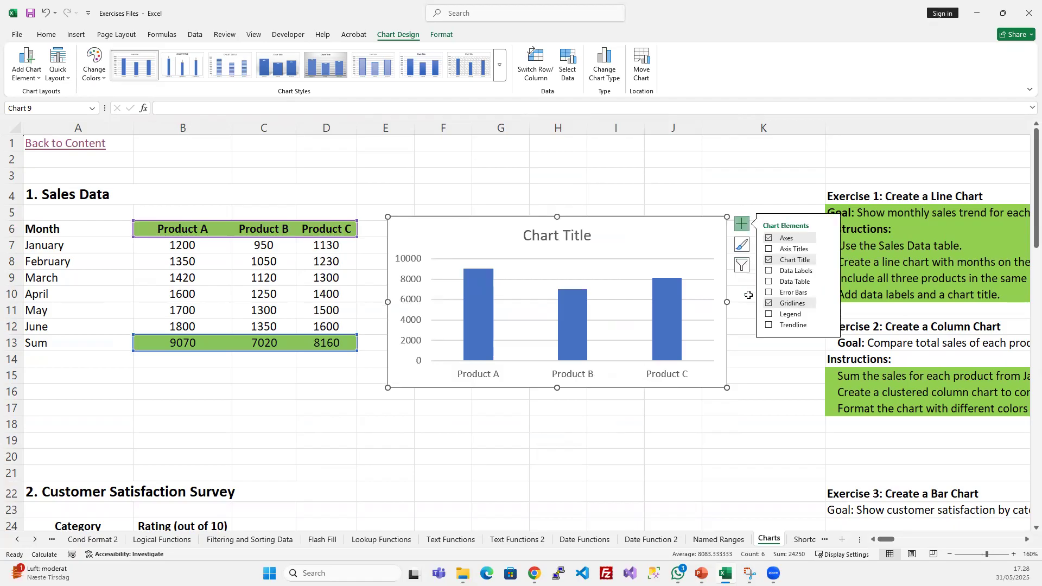
click(768, 271)
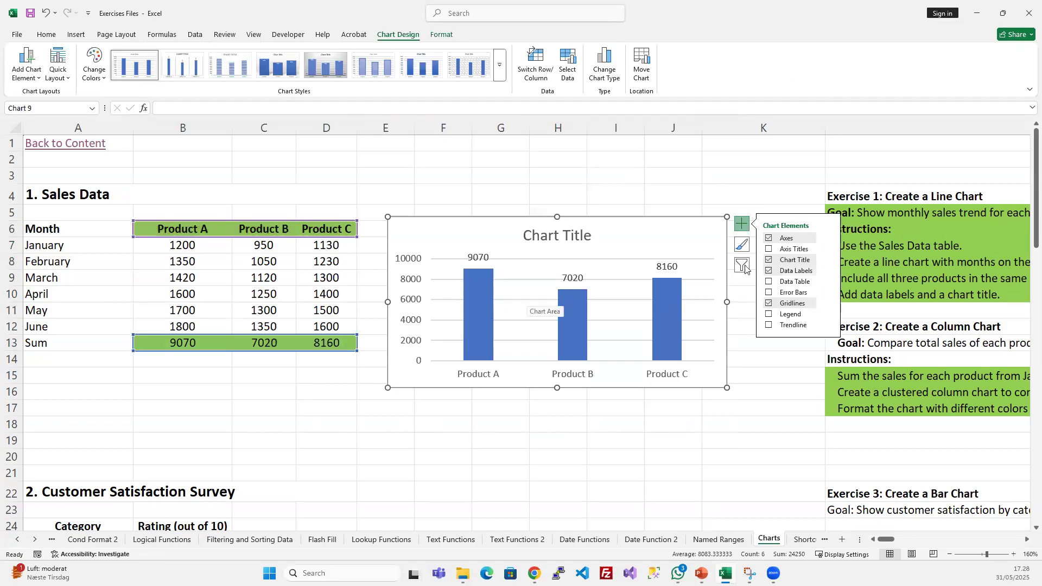
click(768, 303)
click(567, 237)
click(568, 239)
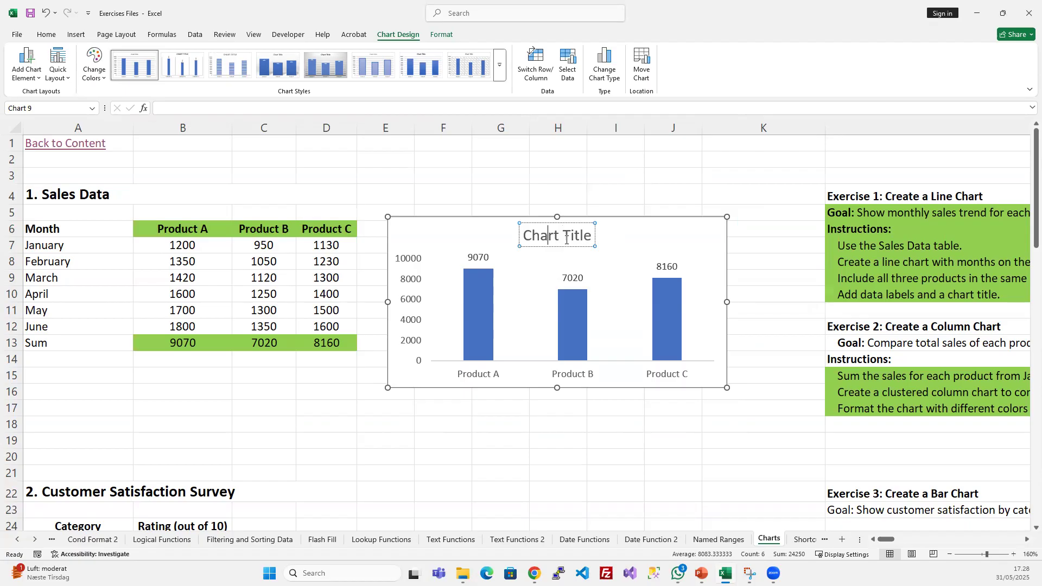
click(636, 228)
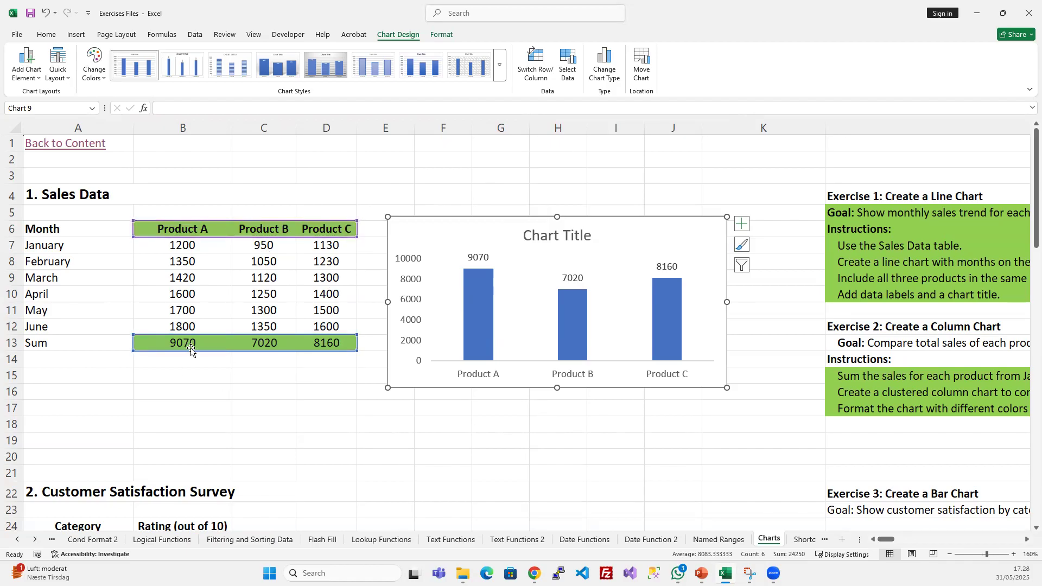
- Edit the chart's data source so the series takes its name from cell A13 and keeps B13:D13 as its values
right_click(531, 250)
click(579, 392)
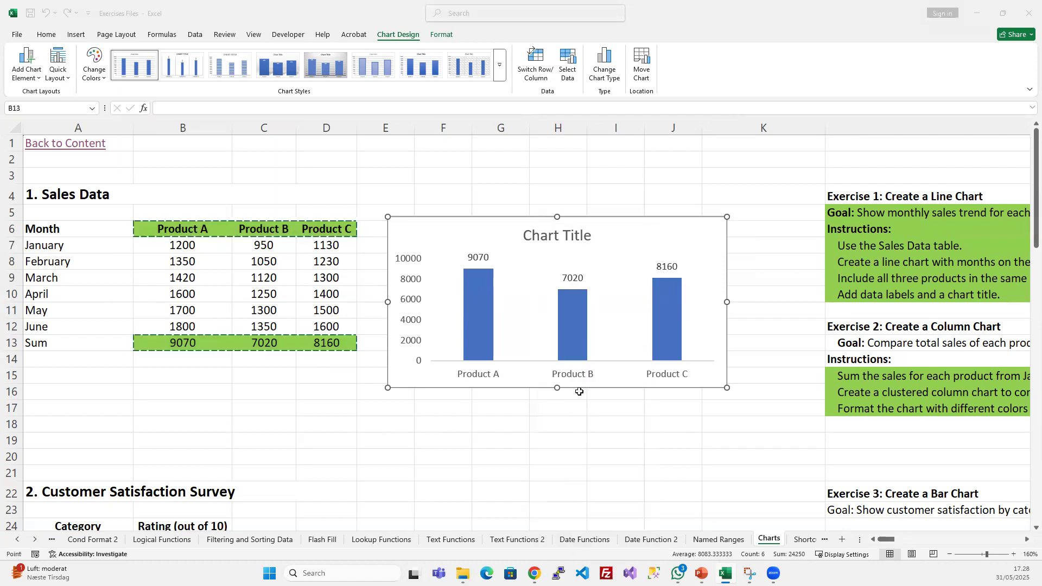
click(530, 285)
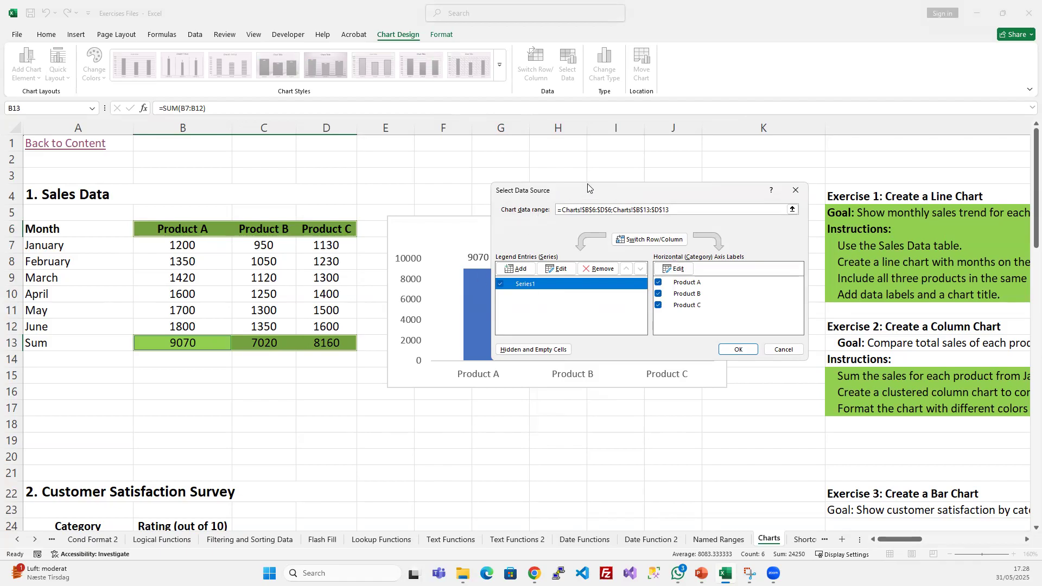
drag(588, 190, 623, 114)
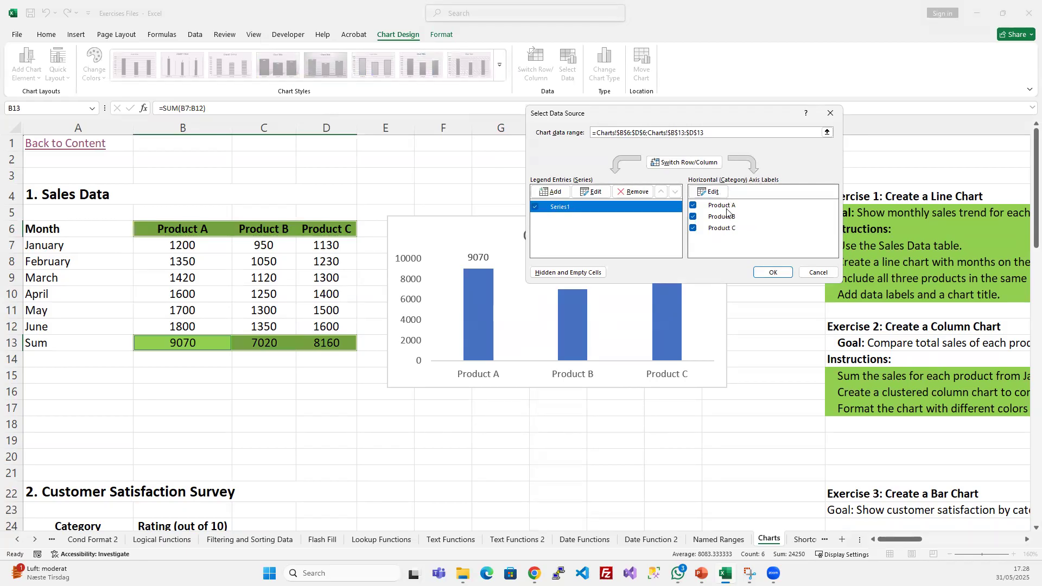
click(593, 193)
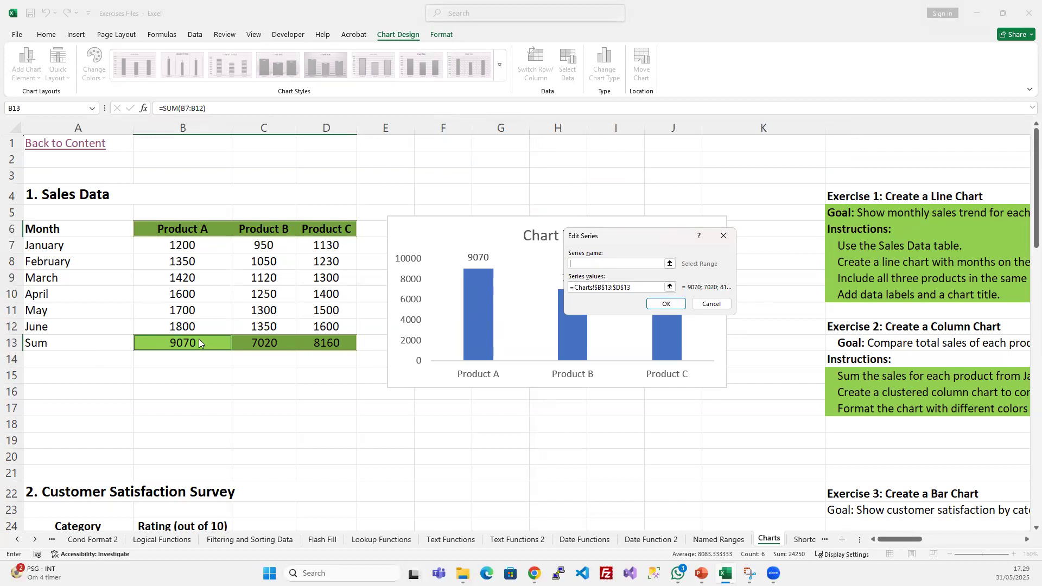
click(106, 346)
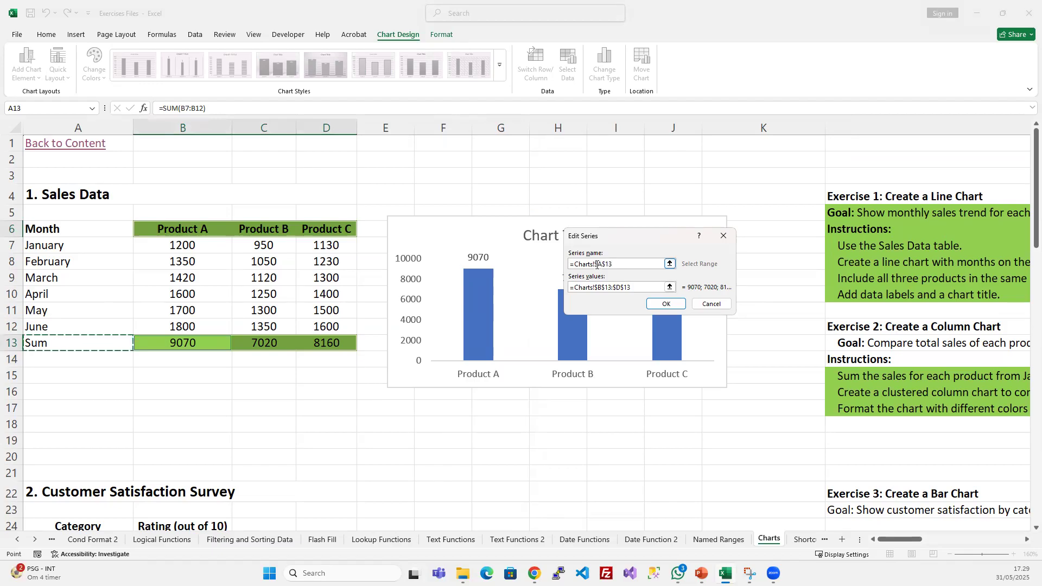
click(641, 289)
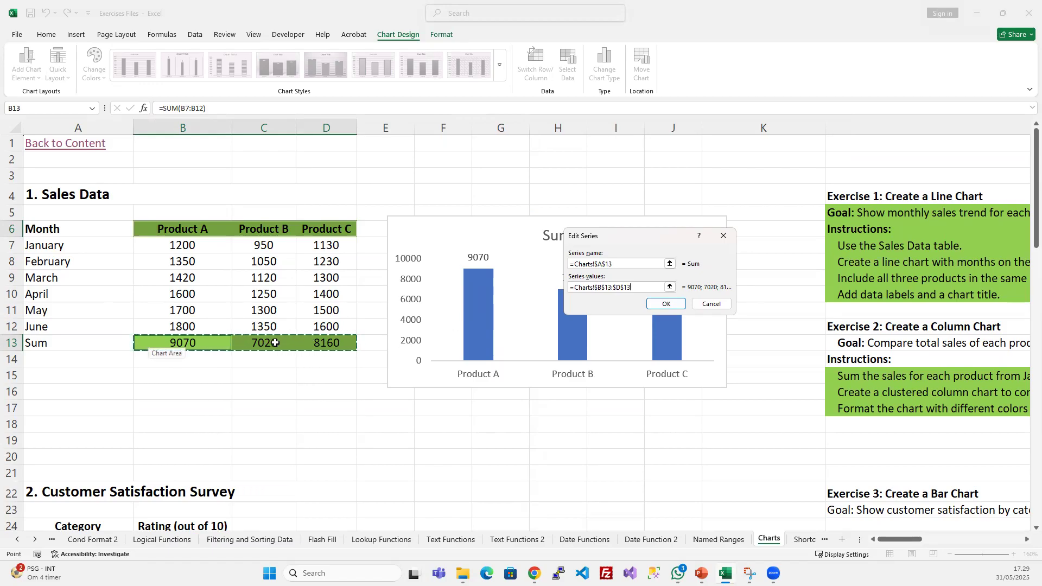
drag(640, 282, 573, 287)
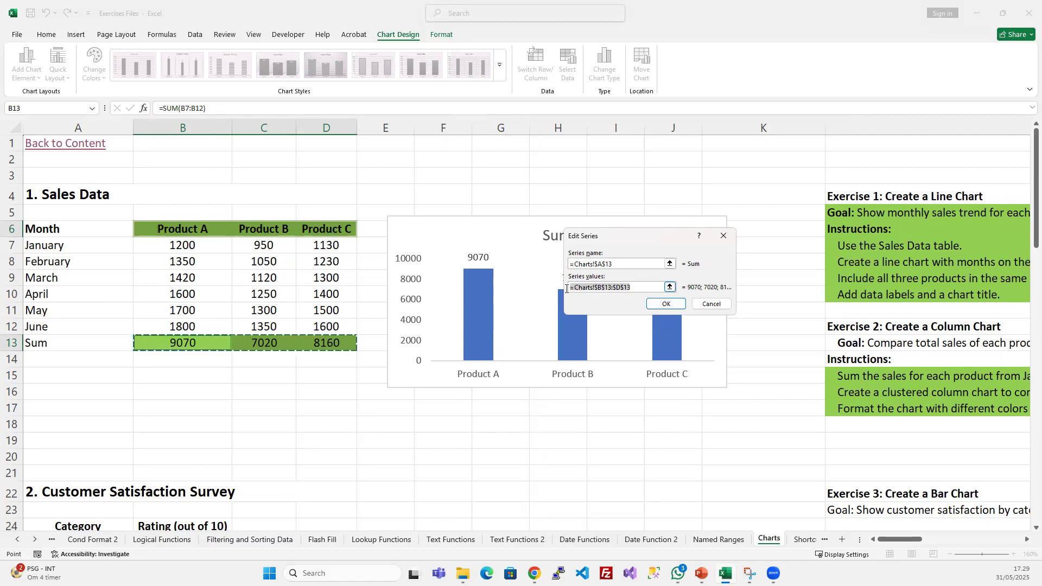
click(673, 304)
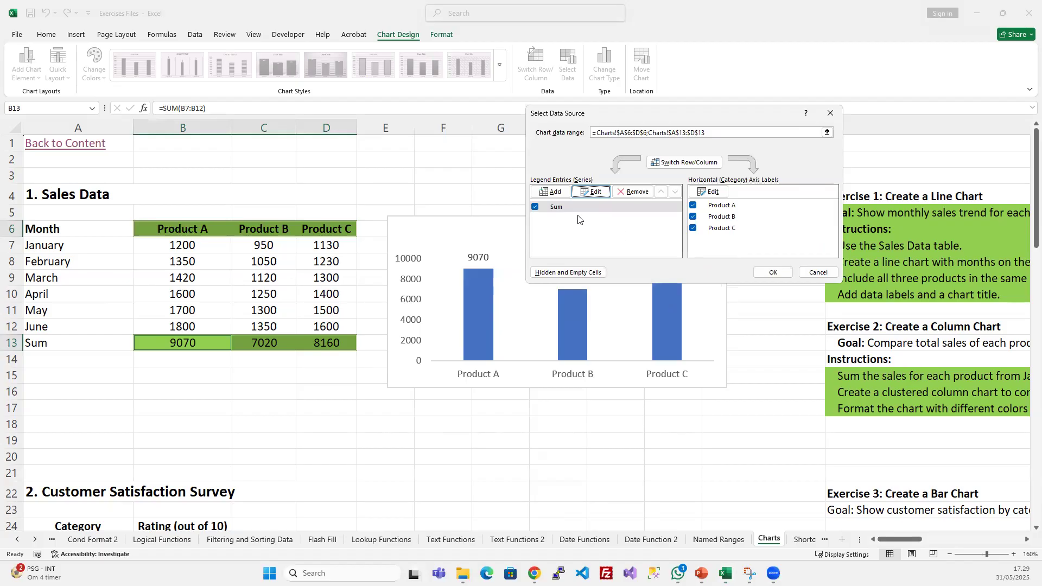
- Exclude Product B from the sums chart's horizontal axis categories and apply the change
drag(614, 114, 738, 131)
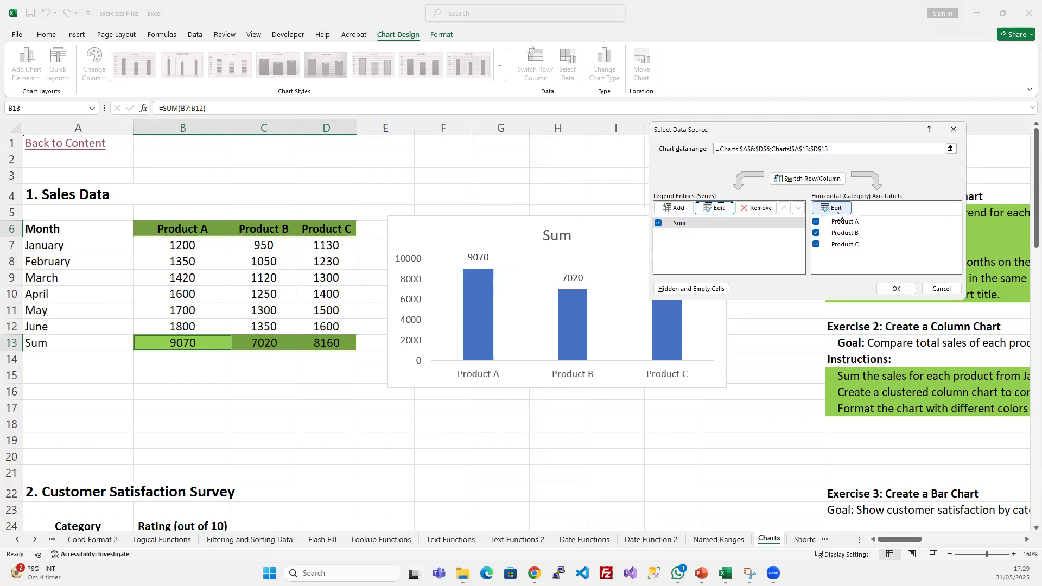
click(816, 233)
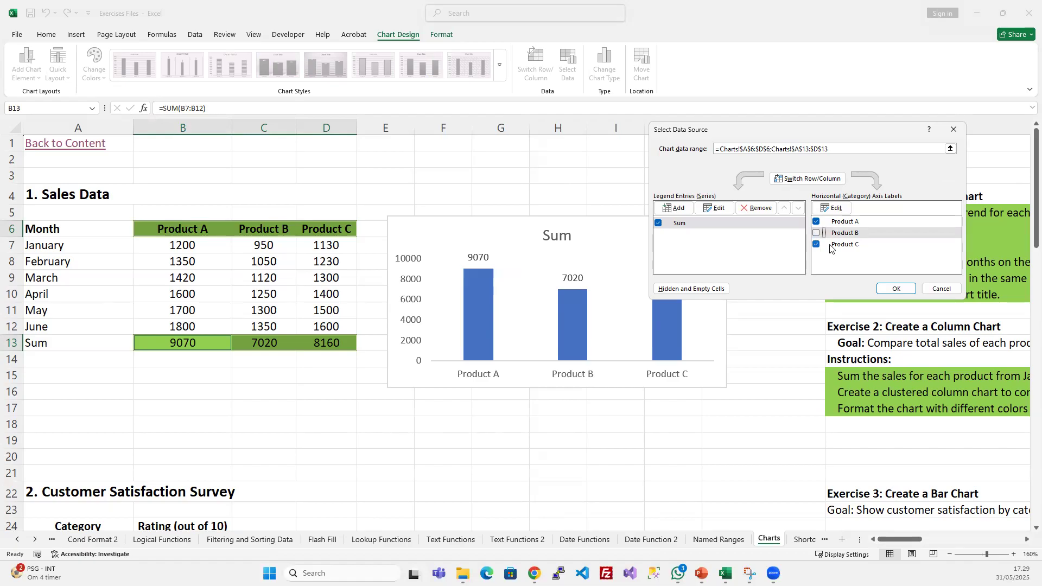
click(888, 288)
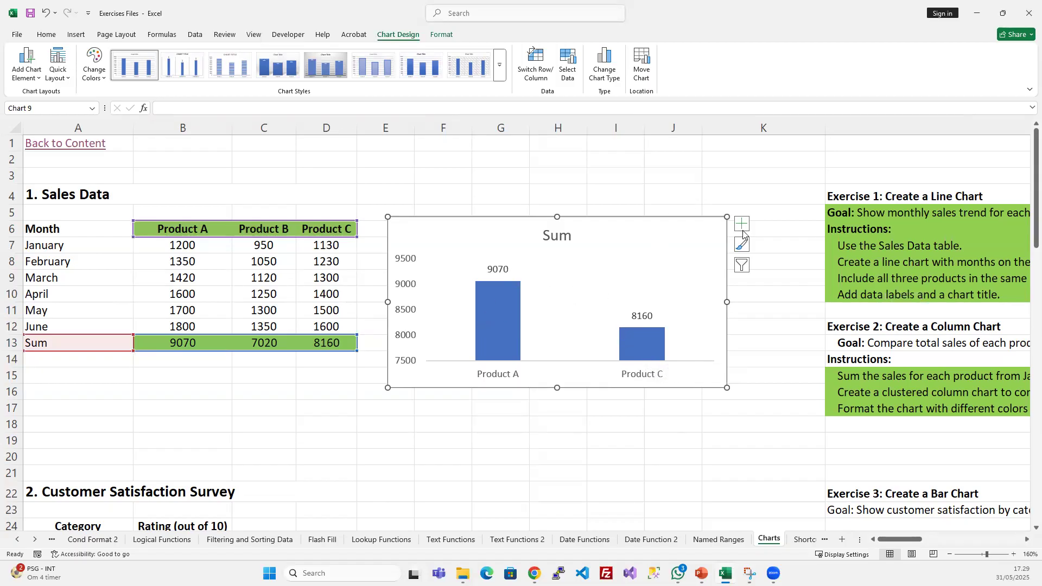
- Include Product B again in the sums chart's categories and exclude Product A instead
right_click(610, 256)
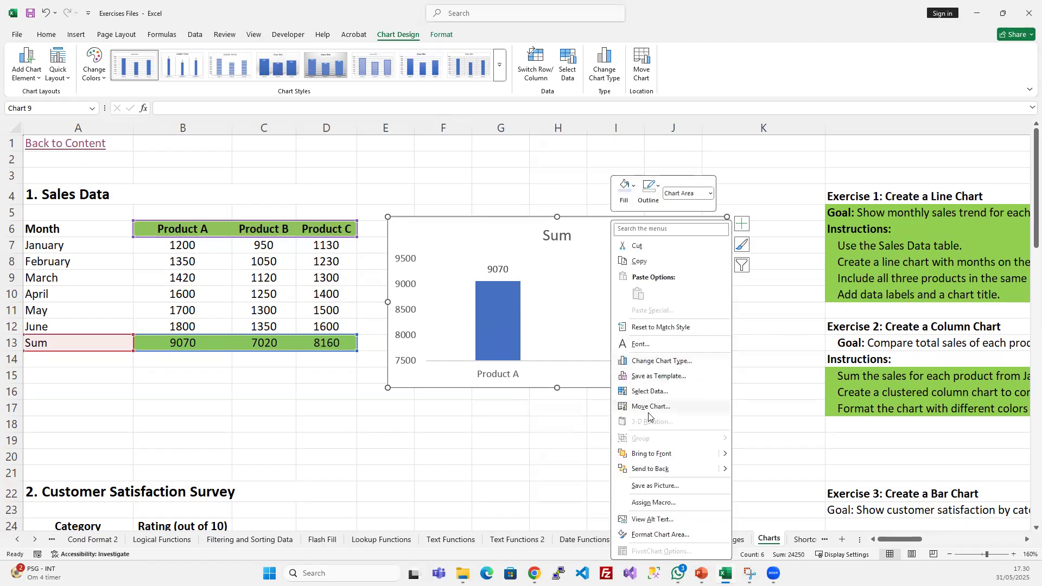
click(667, 392)
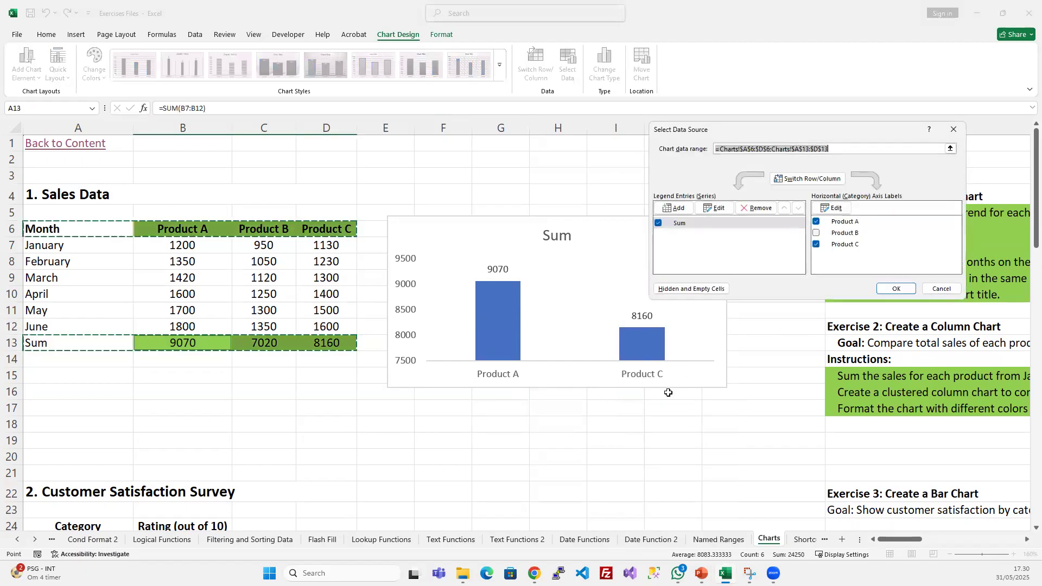
click(815, 232)
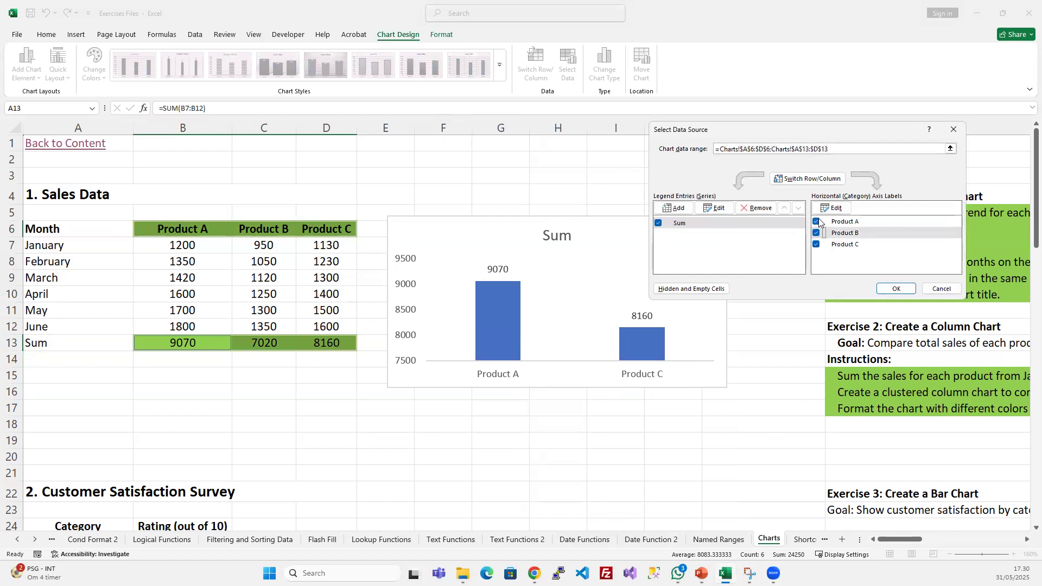
click(816, 221)
click(895, 288)
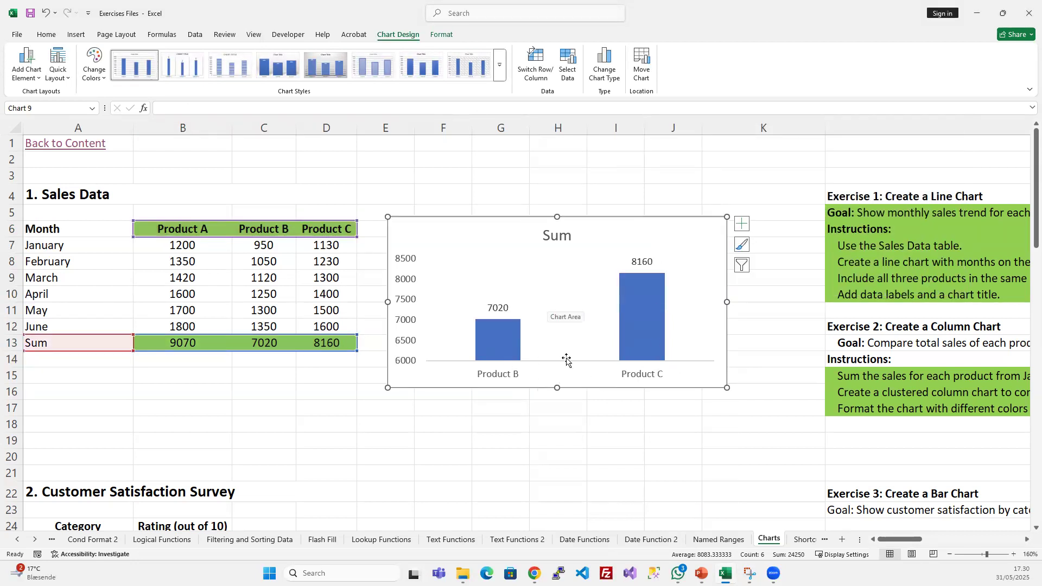
- Include Product A again in the sums chart's horizontal axis categories and apply the change
right_click(577, 251)
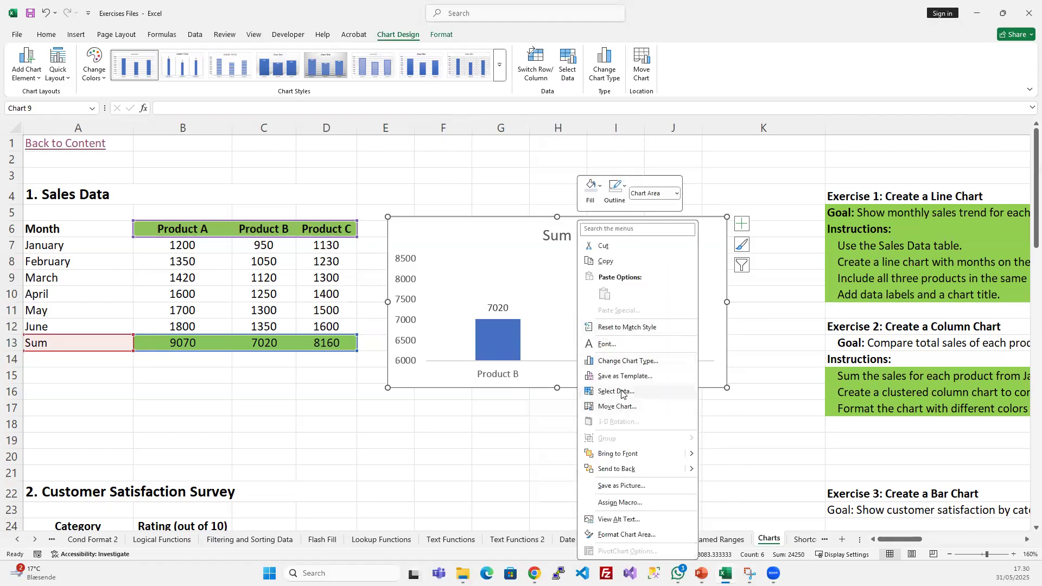
click(624, 393)
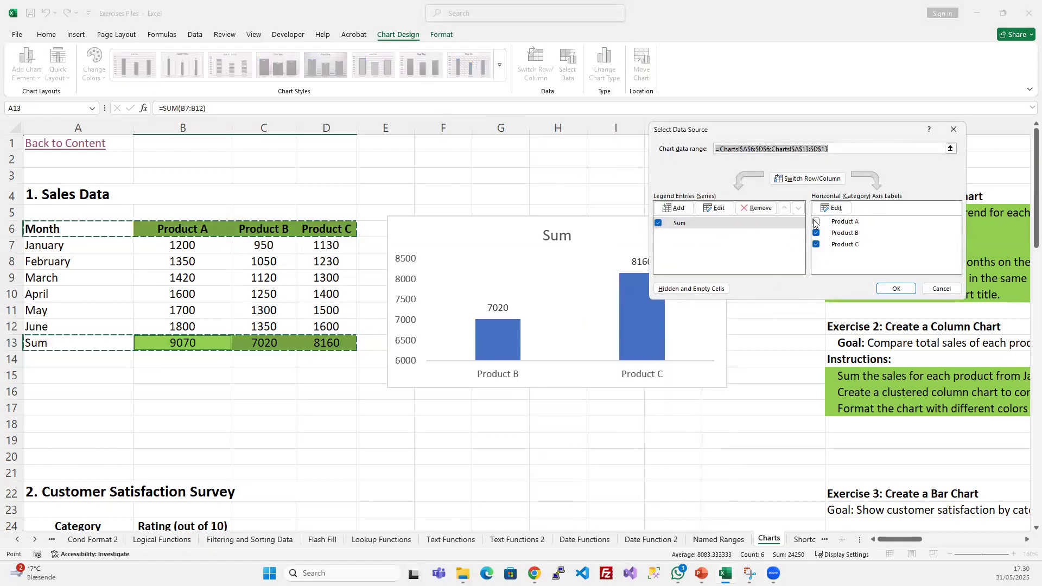
click(815, 221)
click(896, 289)
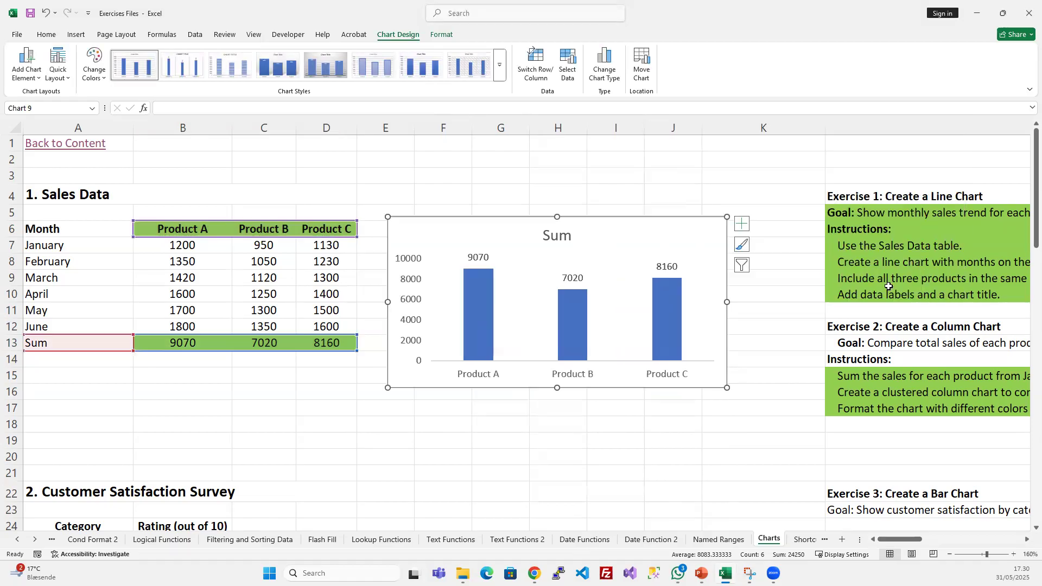
- Review the sums chart's data range, series entry and category labels in its data source settings, changing nothing
right_click(616, 220)
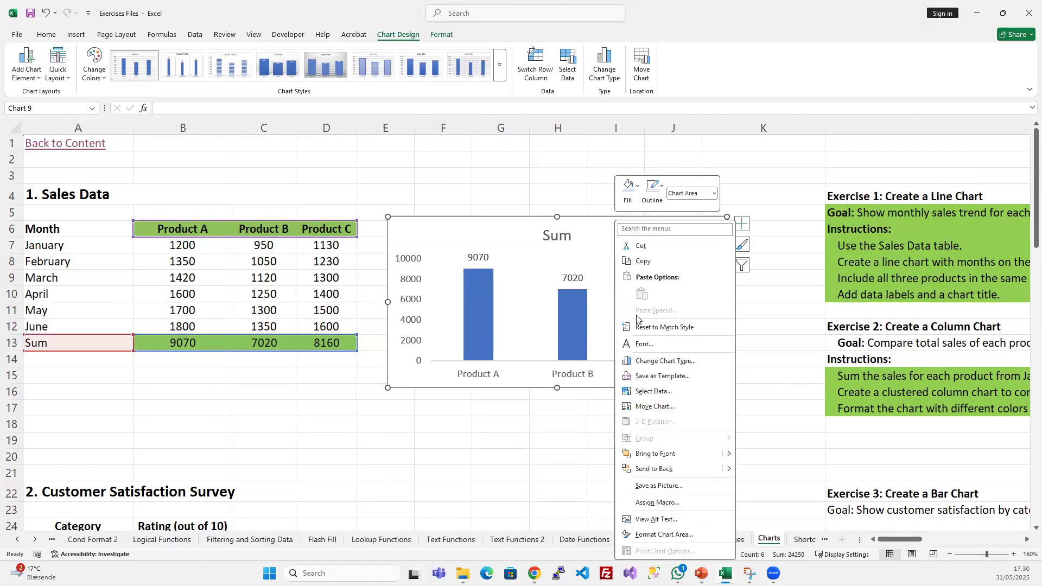
click(668, 392)
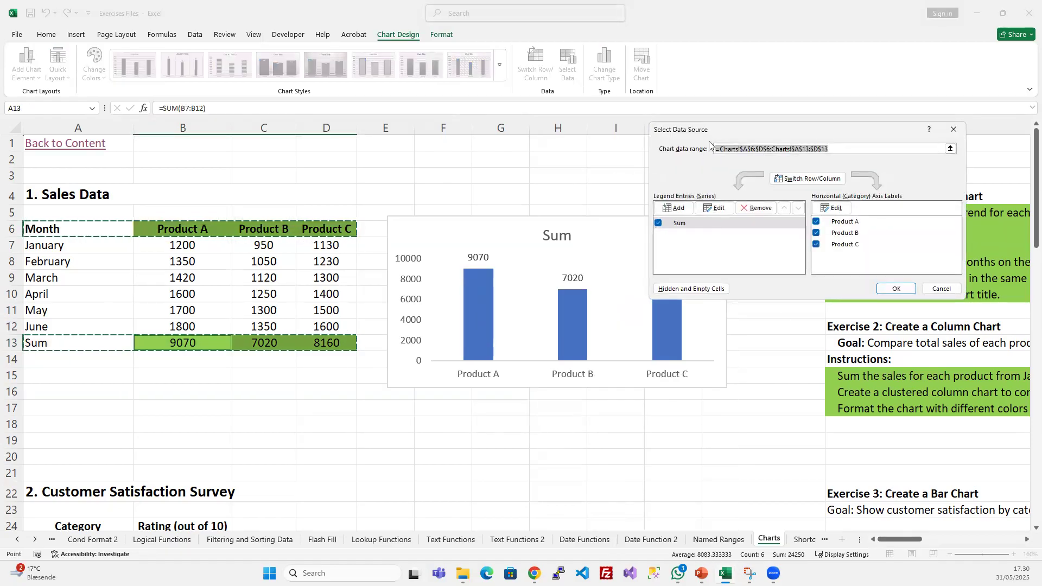
drag(710, 143, 546, 290)
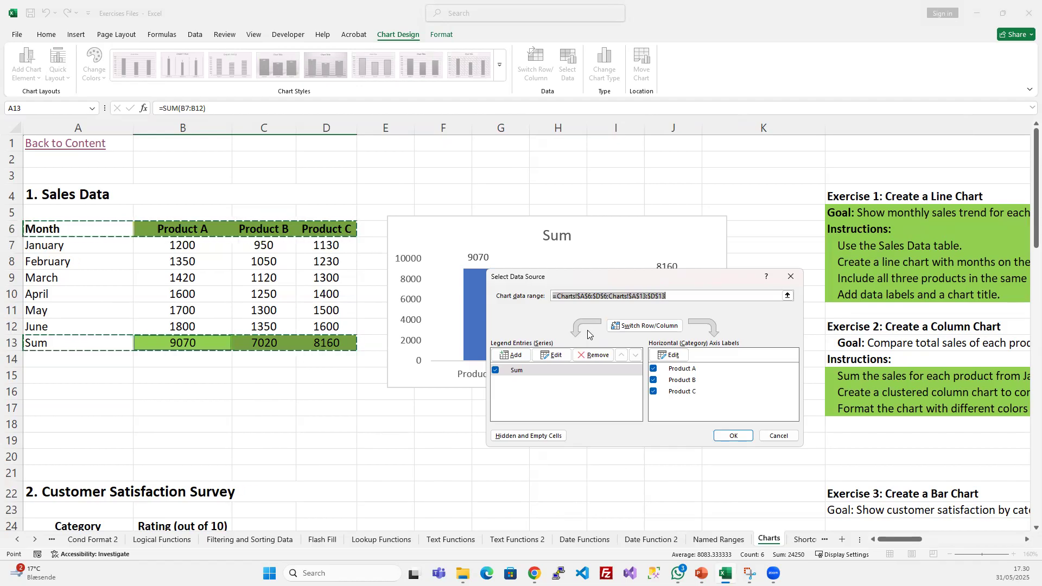
click(732, 436)
click(736, 440)
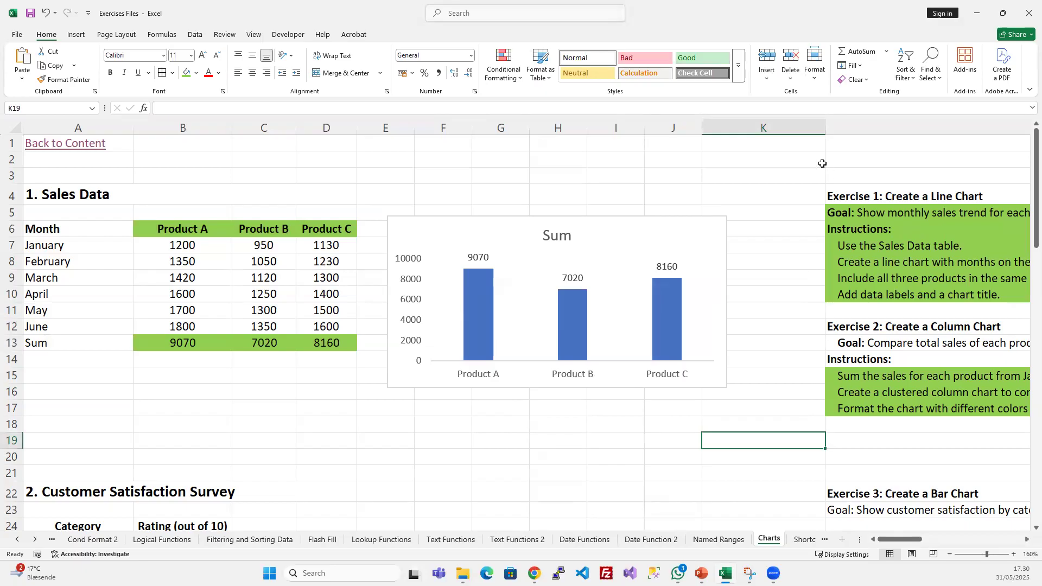
right_click(631, 241)
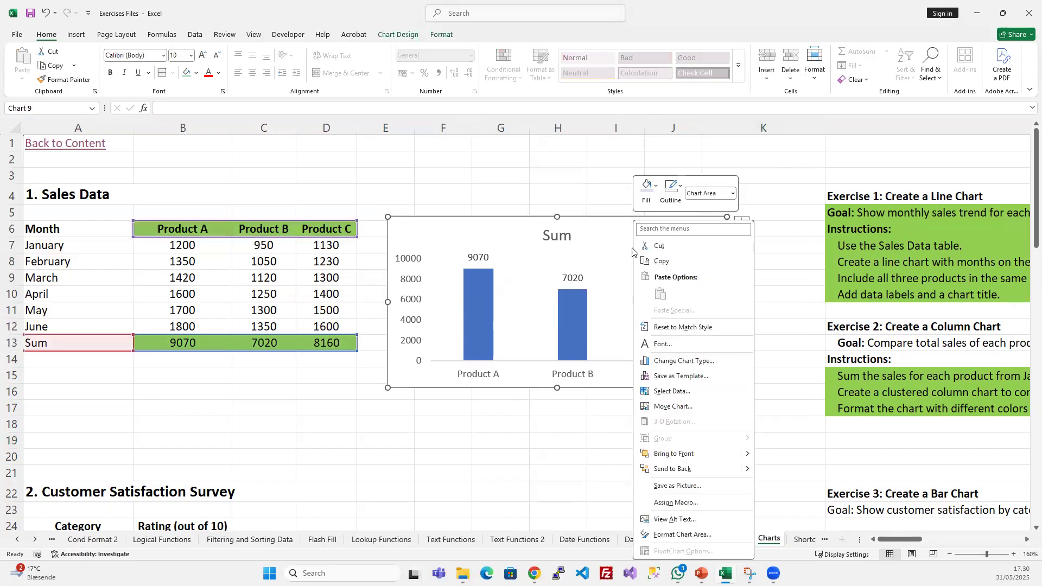
click(685, 393)
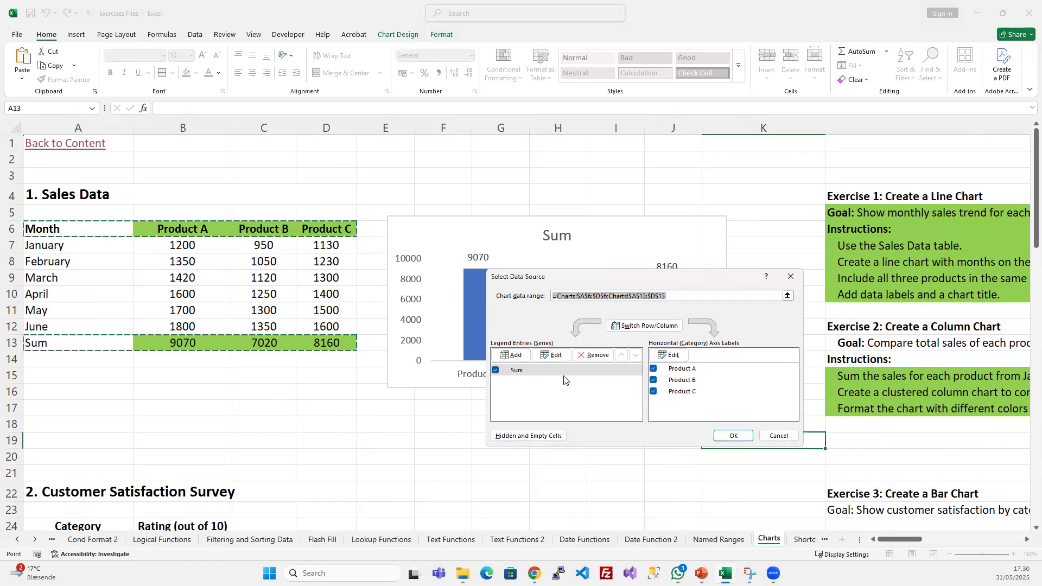
click(783, 436)
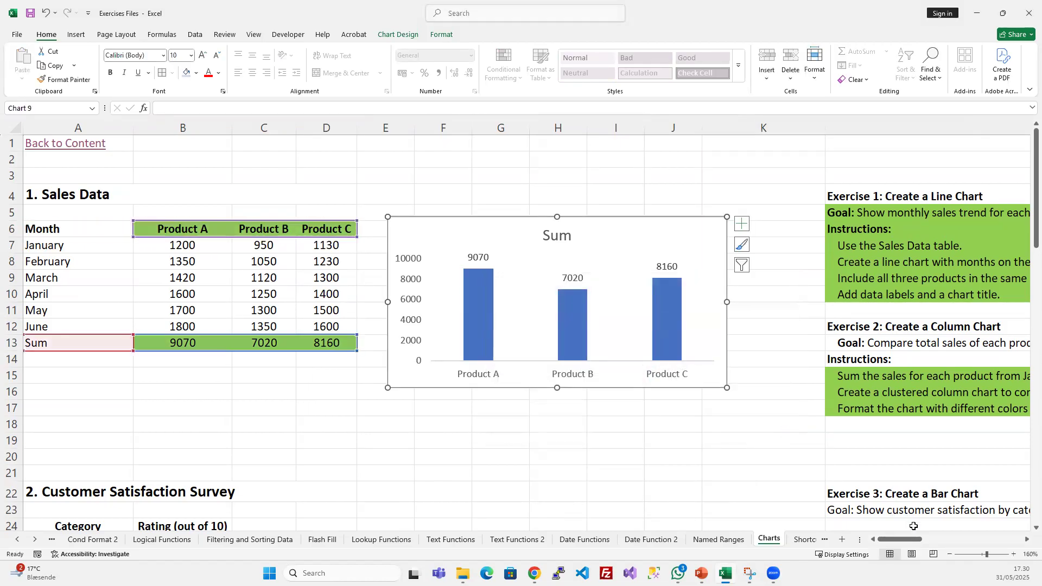
- Inspect the data source of the Products Sales line chart in column N, changing nothing
drag(901, 539, 1004, 540)
click(1026, 540)
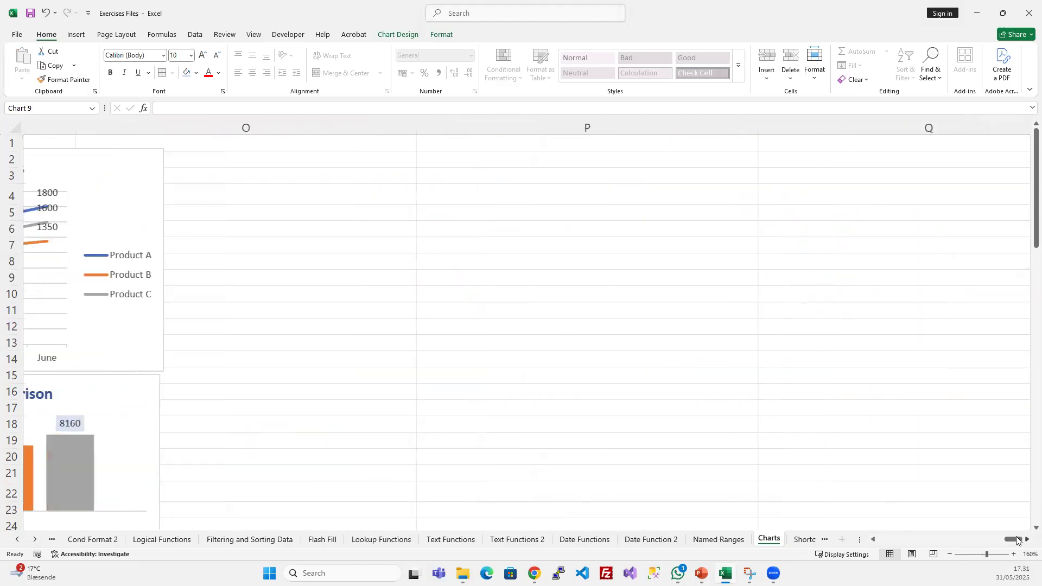
click(875, 539)
click(875, 540)
click(751, 175)
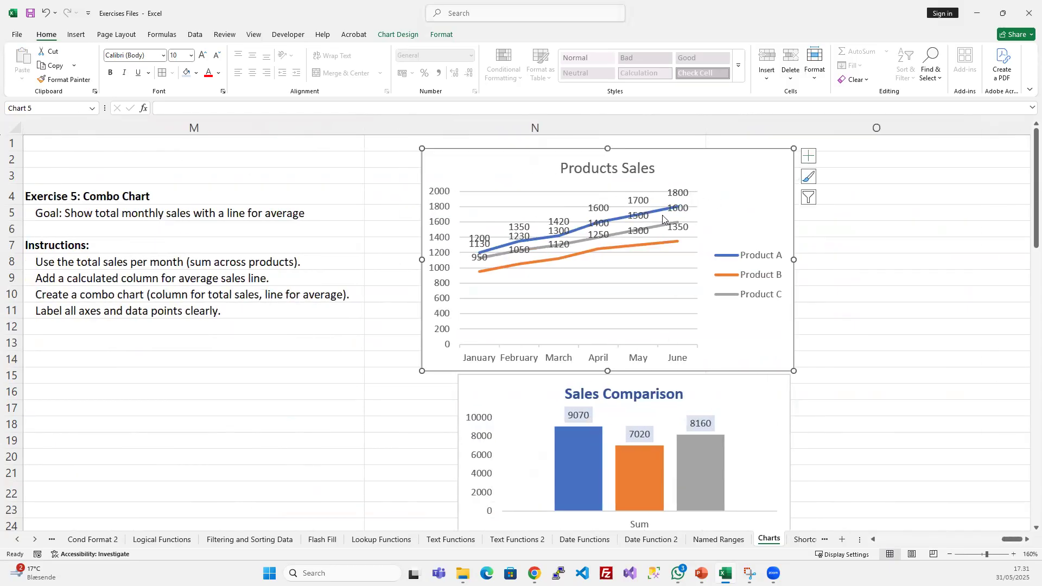
right_click(748, 198)
click(787, 370)
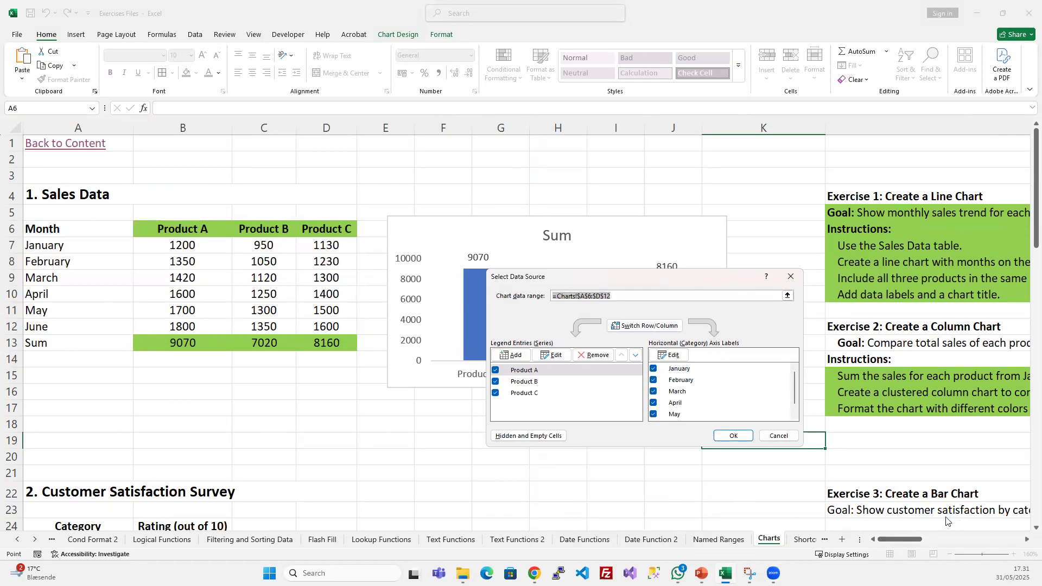
key(Escape)
- Move the Products Sales line chart from column N to just below the sums chart, starting at cell E17
drag(912, 539, 1012, 538)
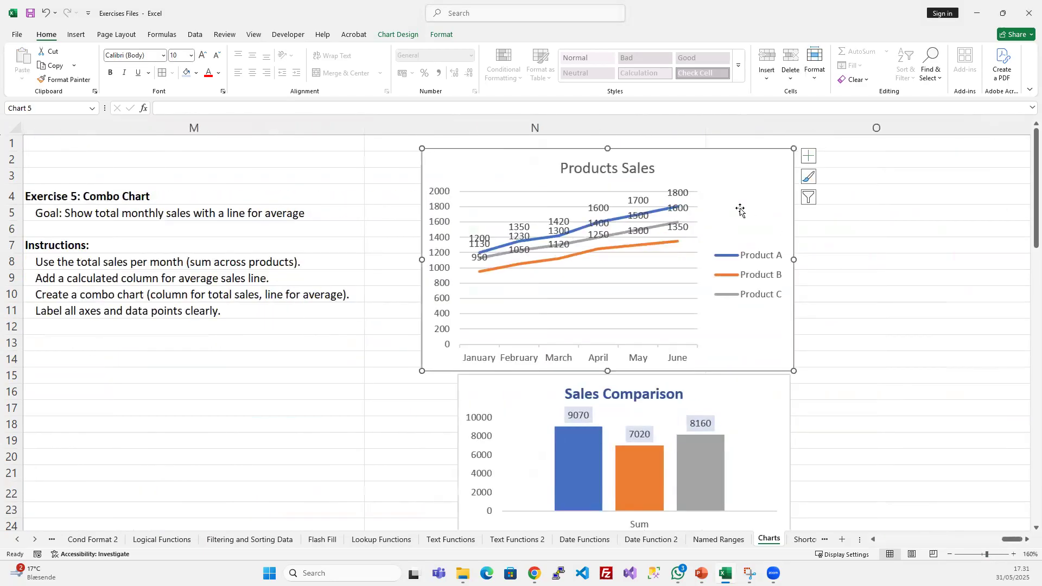
key(Delete)
scroll(752, 266, left, 10)
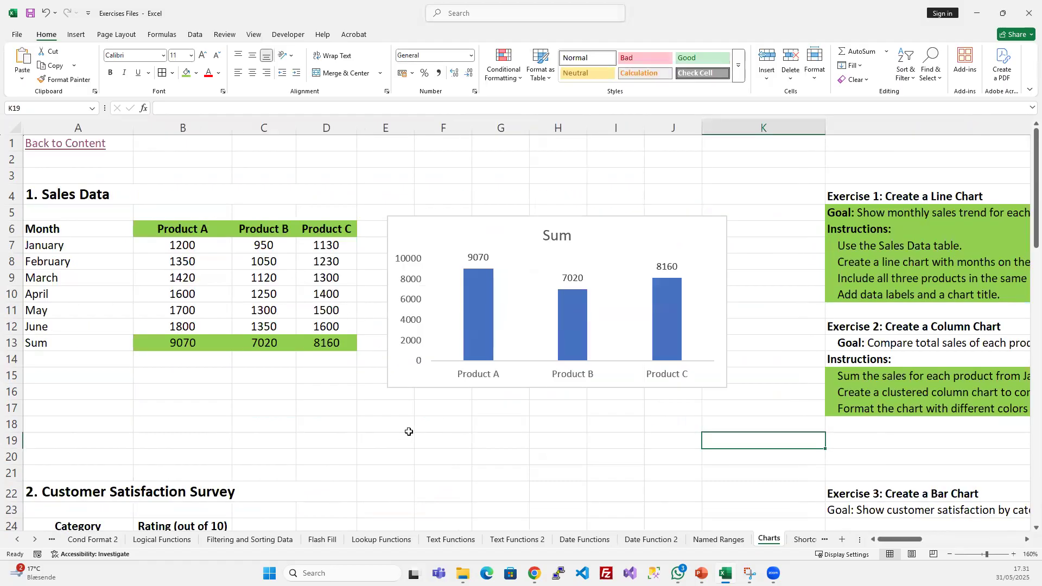
click(403, 410)
key(ctrl+v)
scroll(597, 325, down, 4)
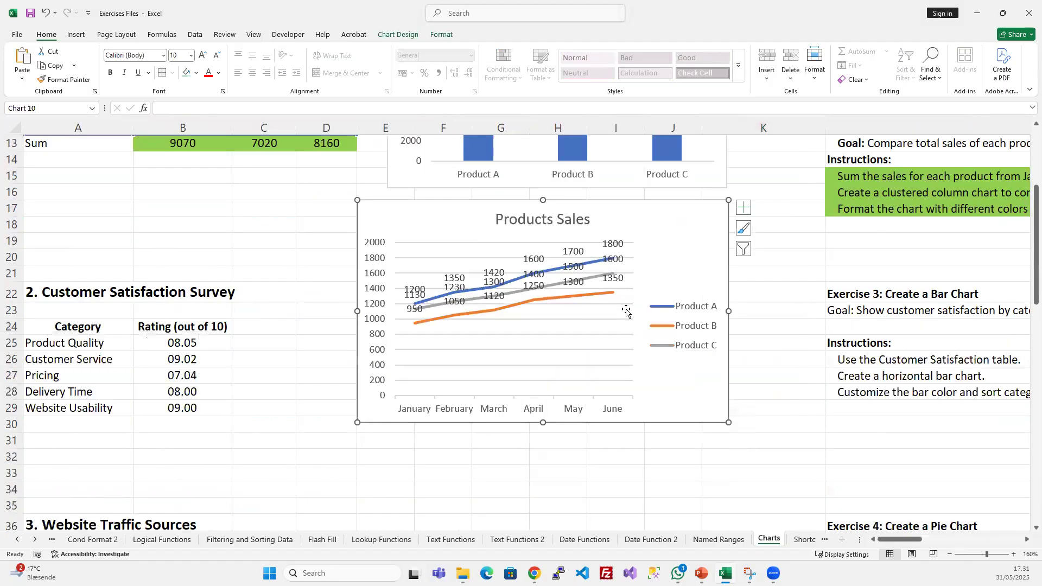
- Exclude the Product C series from the Products Sales line chart and apply the change
right_click(707, 392)
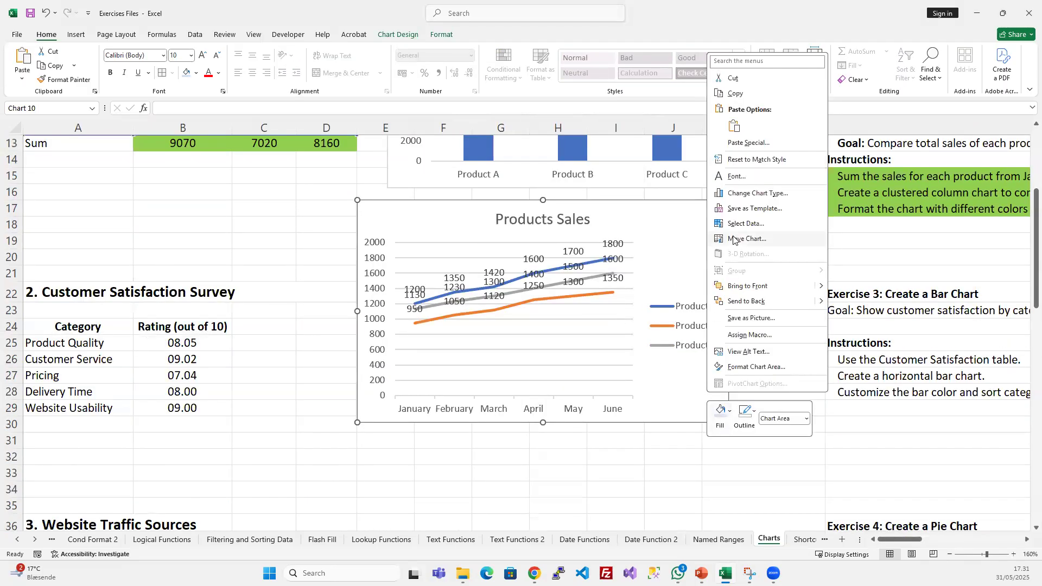
click(751, 226)
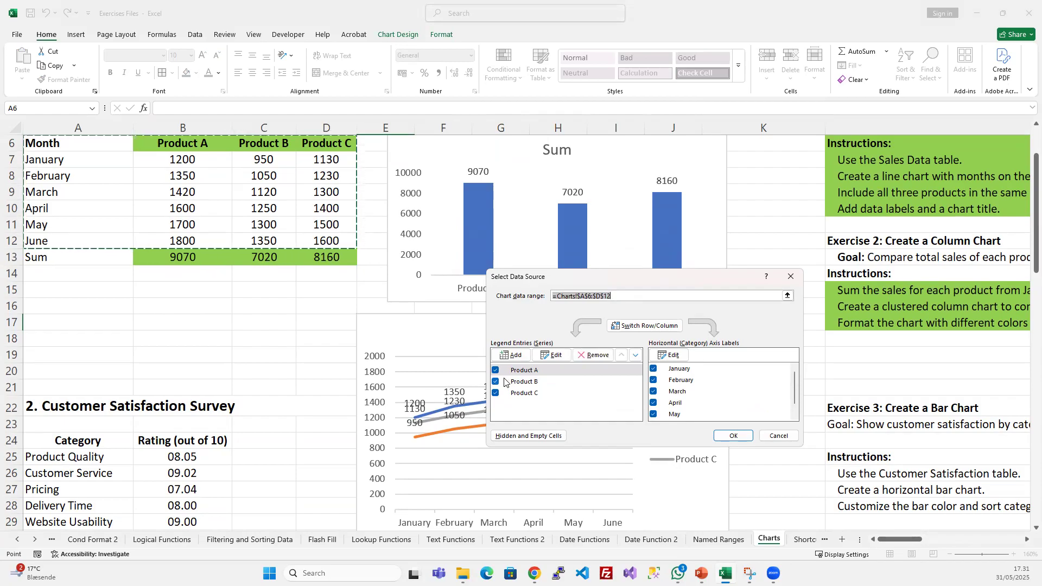
drag(626, 276, 767, 164)
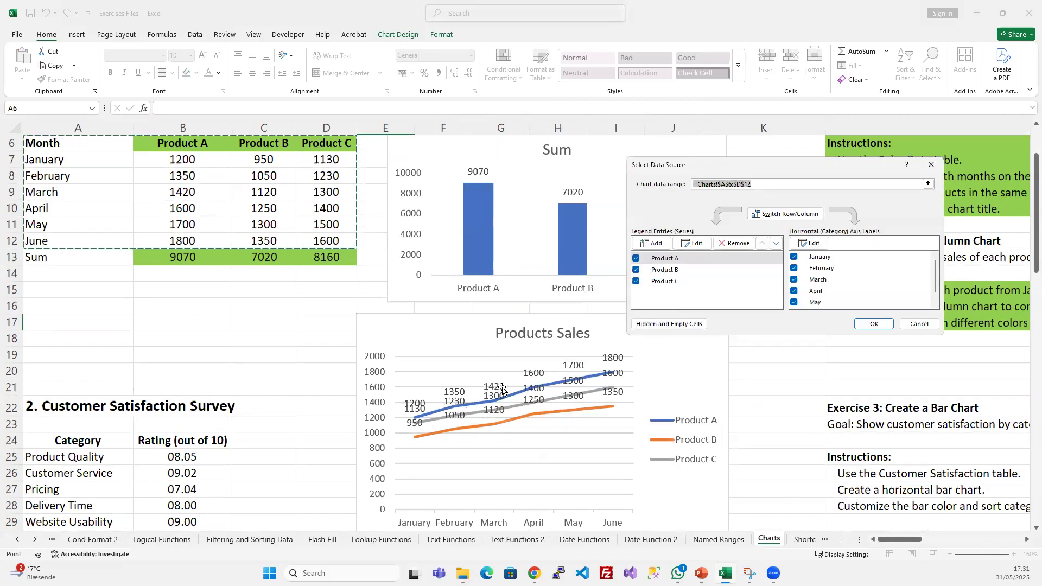
click(636, 281)
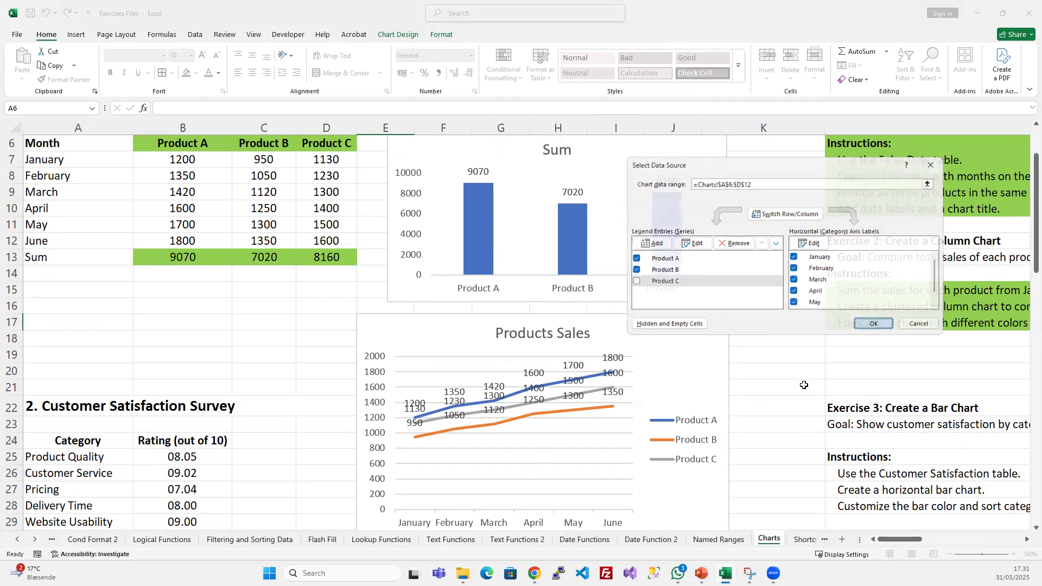
click(873, 324)
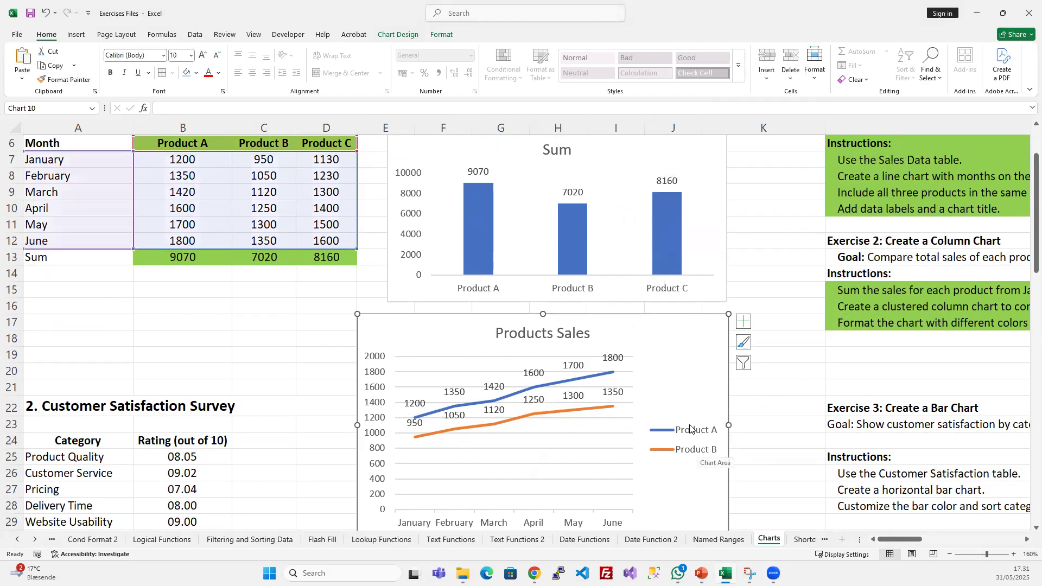
- Examine the name and value references of the Product A and Product B series in the Products Sales chart's data source
right_click(675, 362)
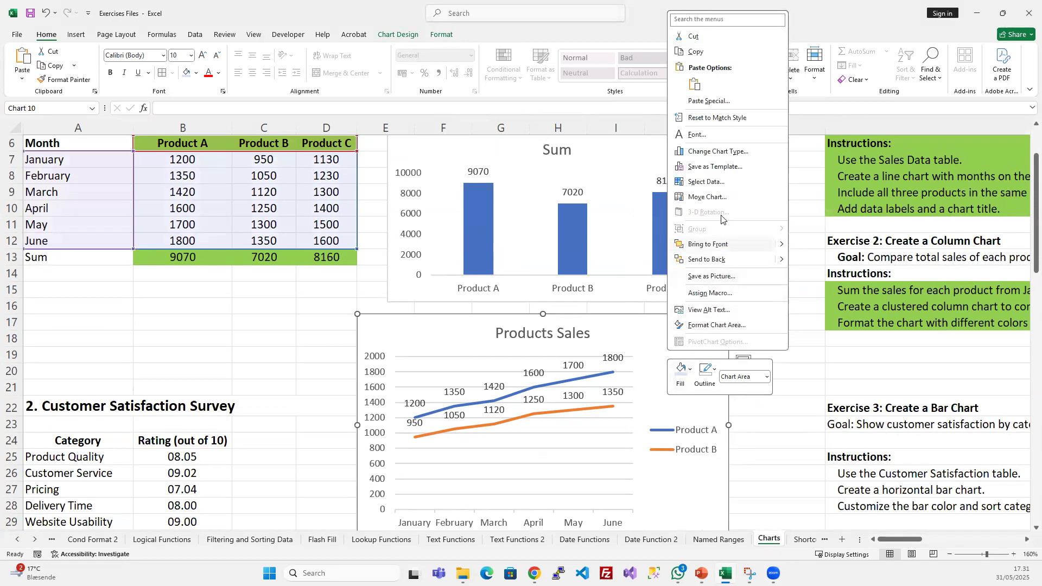
click(705, 182)
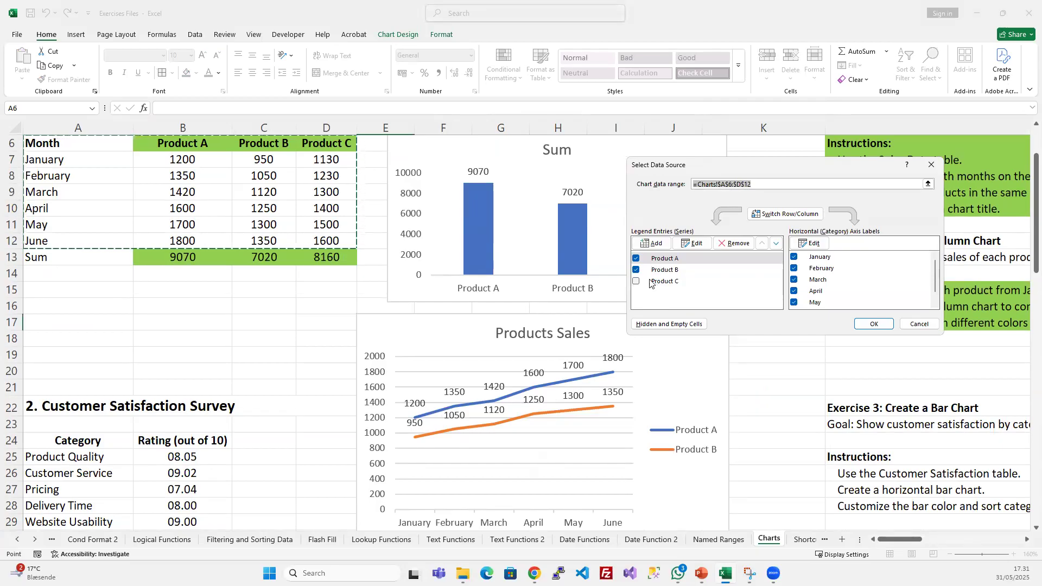
click(697, 244)
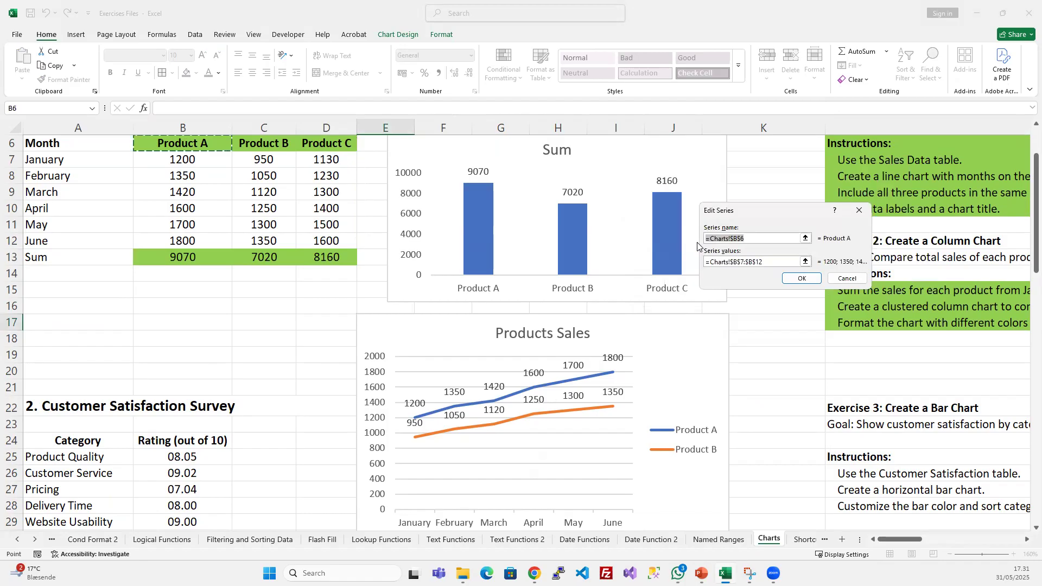
click(771, 261)
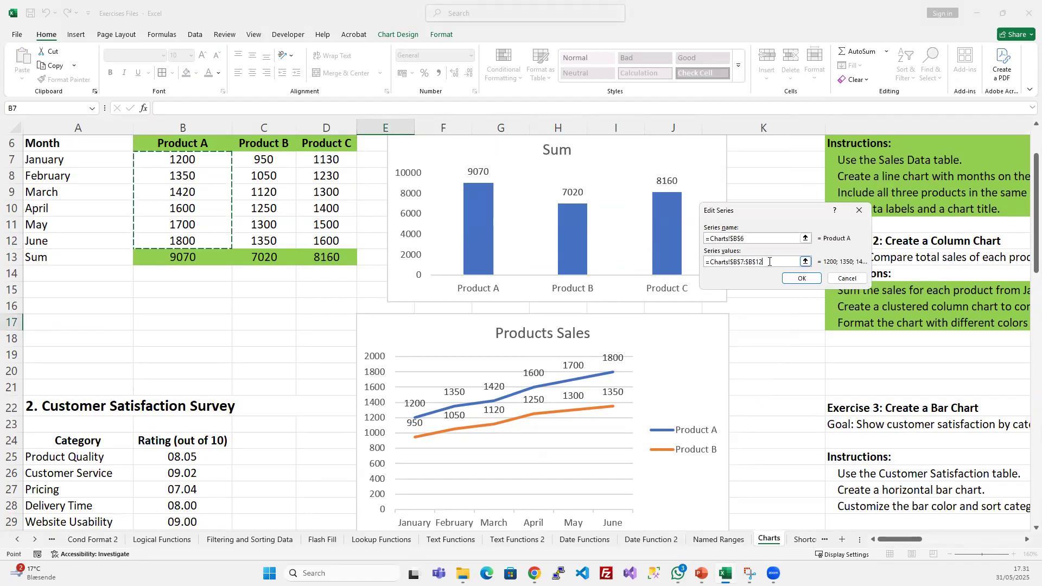
click(847, 279)
click(689, 259)
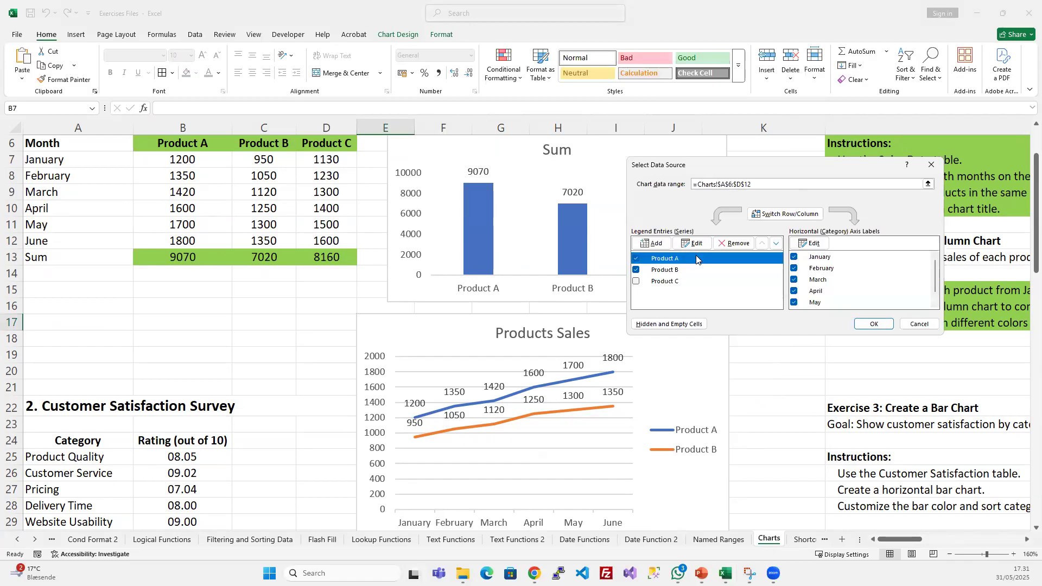
click(696, 244)
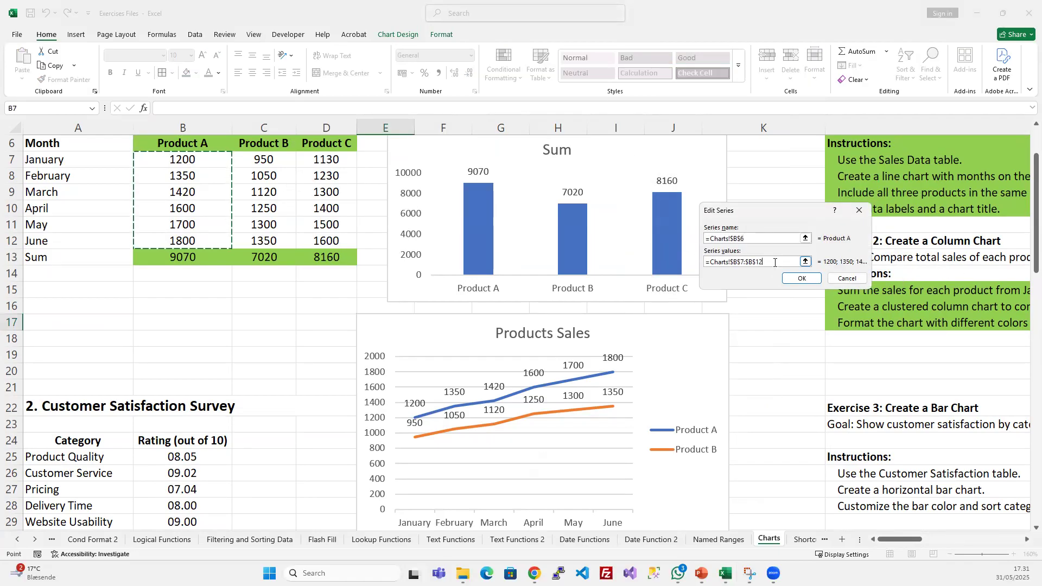
click(801, 278)
click(696, 268)
click(692, 243)
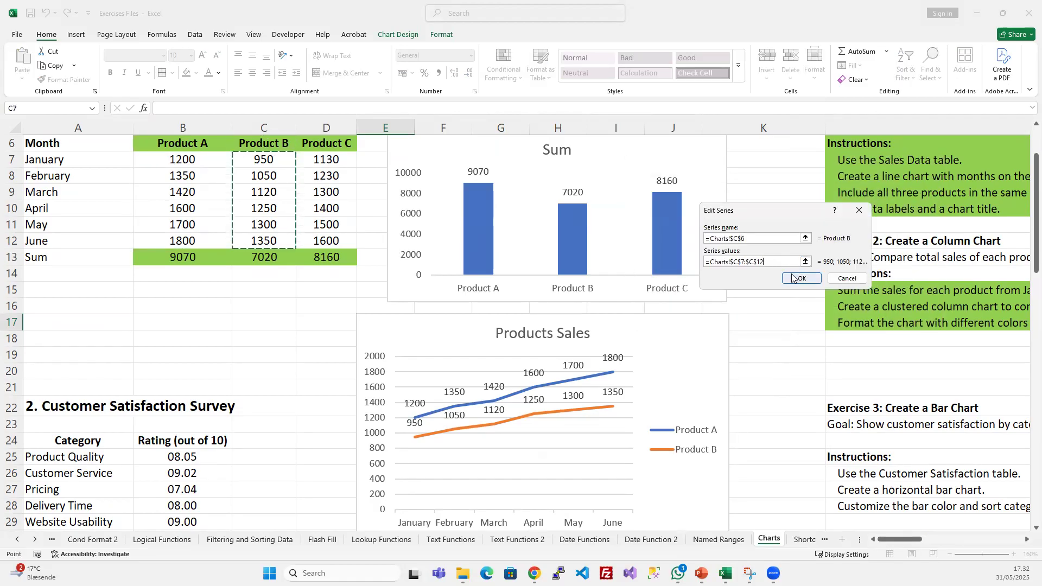
click(809, 279)
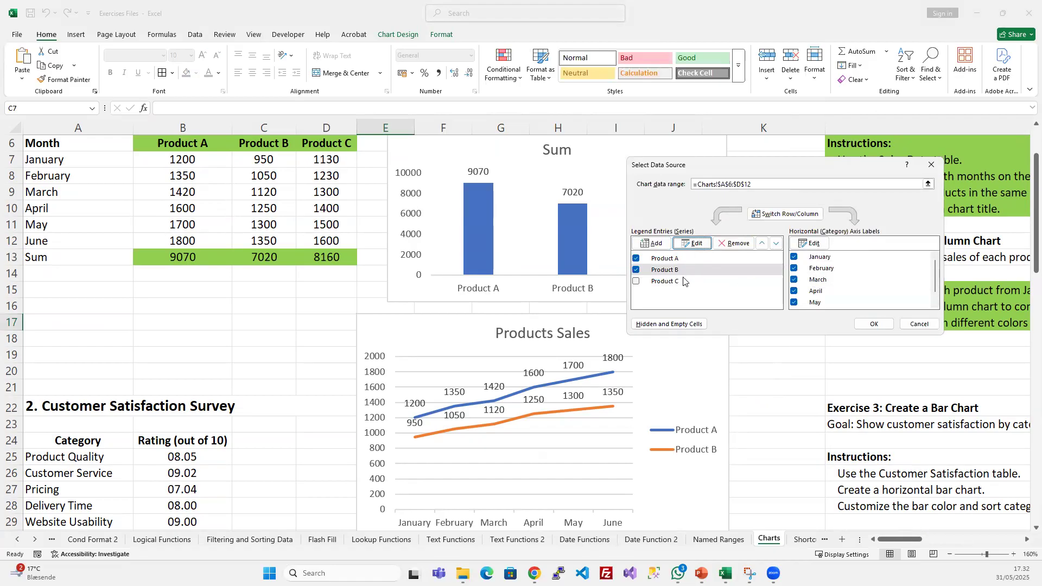
- Set the Products Sales chart's data range to =Charts!$A$6:$C$12 and apply it
click(759, 185)
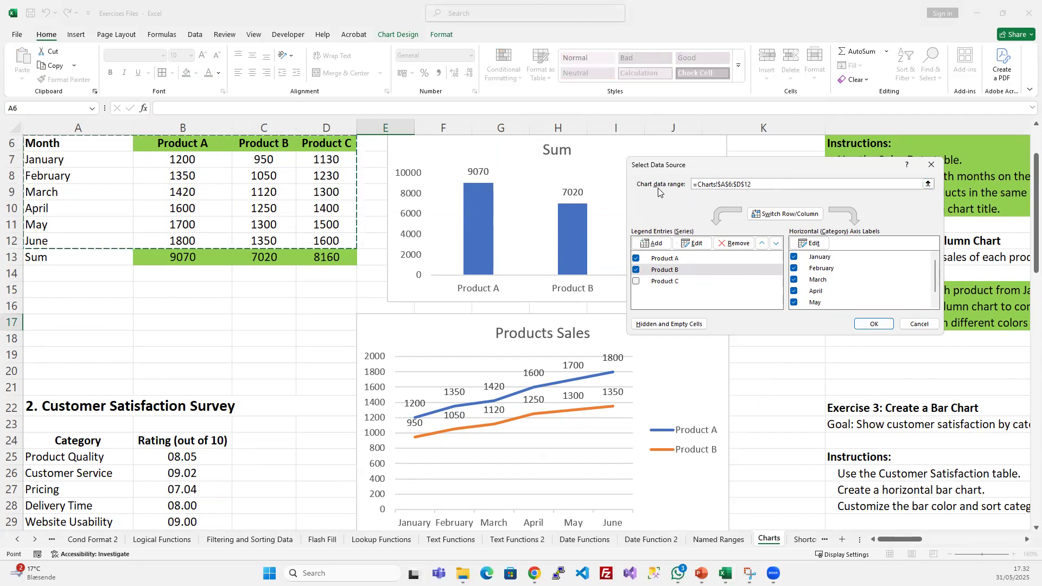
click(741, 183)
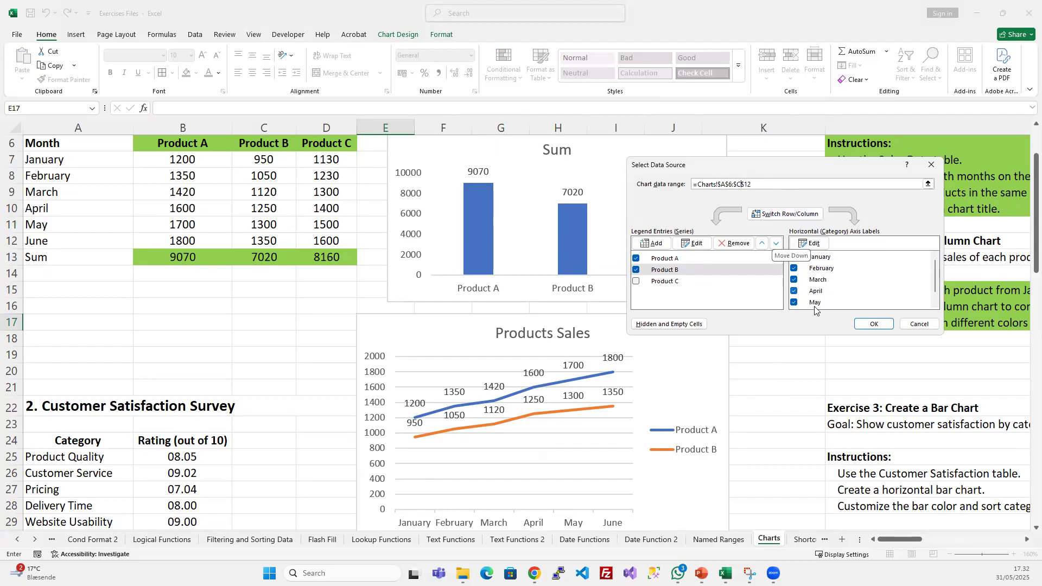
click(872, 325)
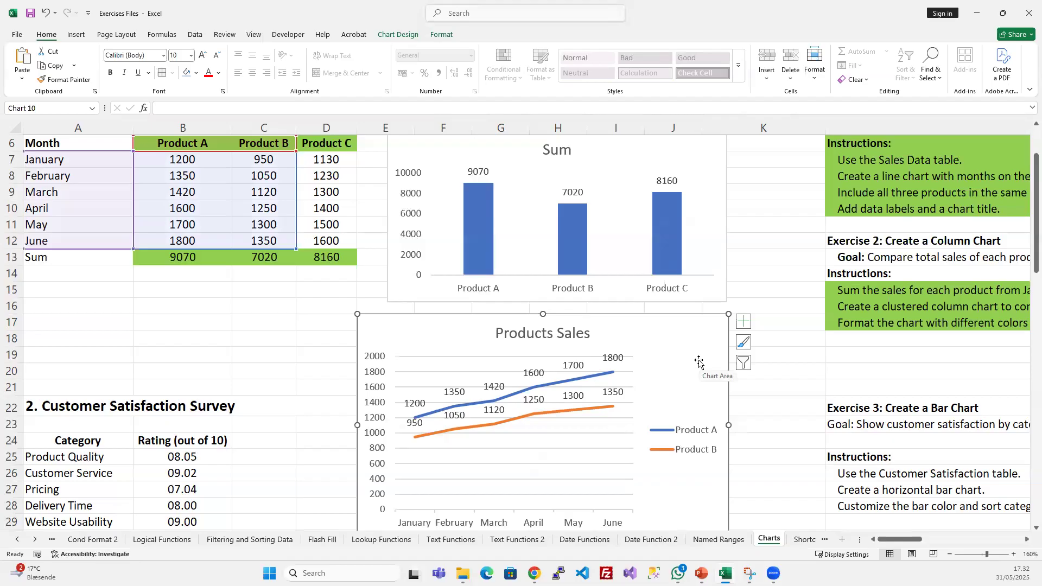
- Add a series to the Products Sales chart with name =Charts!$D$6 and values =Charts!$D$7:$D$12, include Product C, and apply the change
right_click(689, 335)
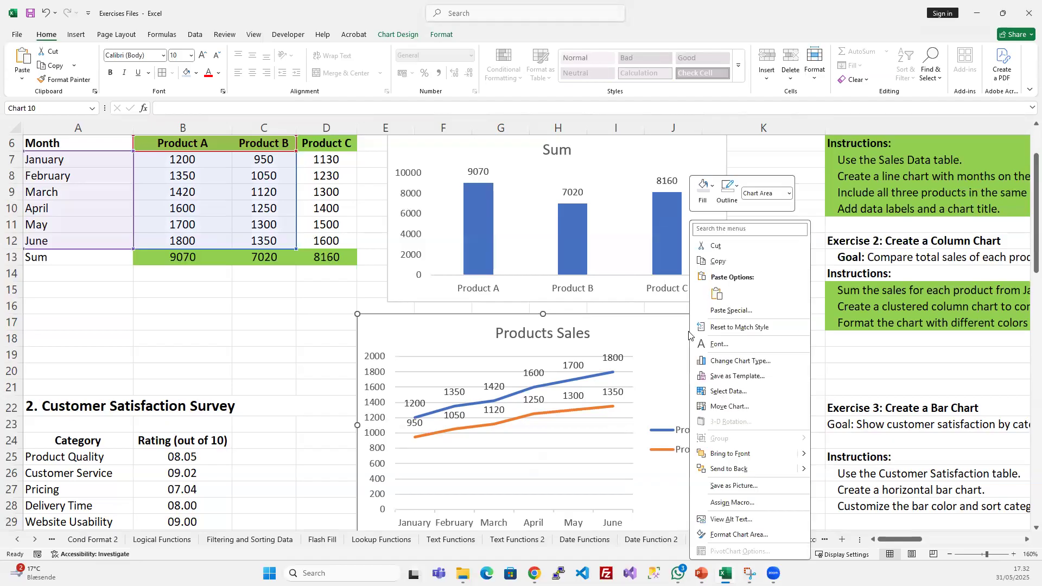
click(730, 392)
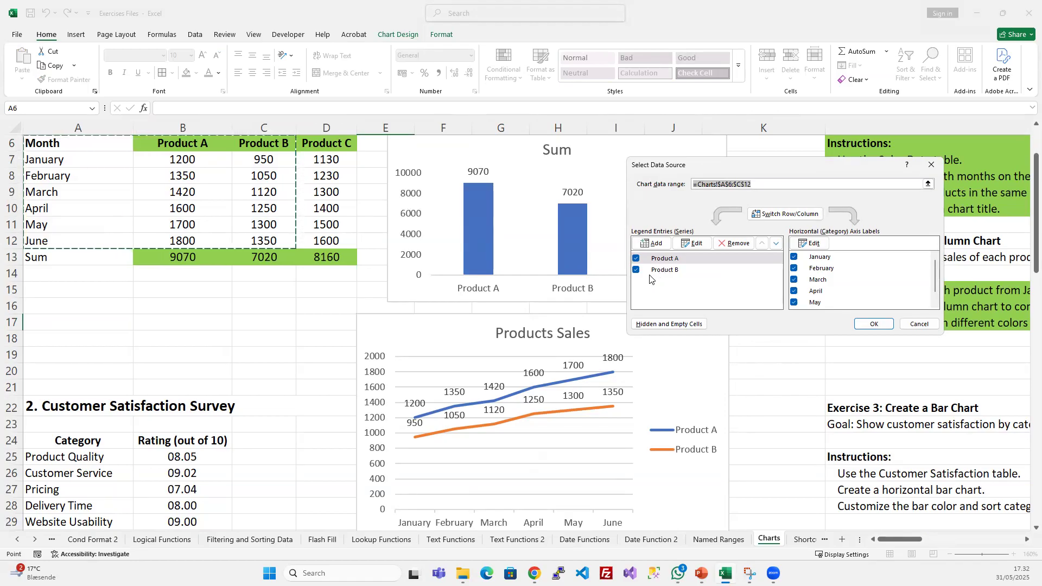
click(652, 242)
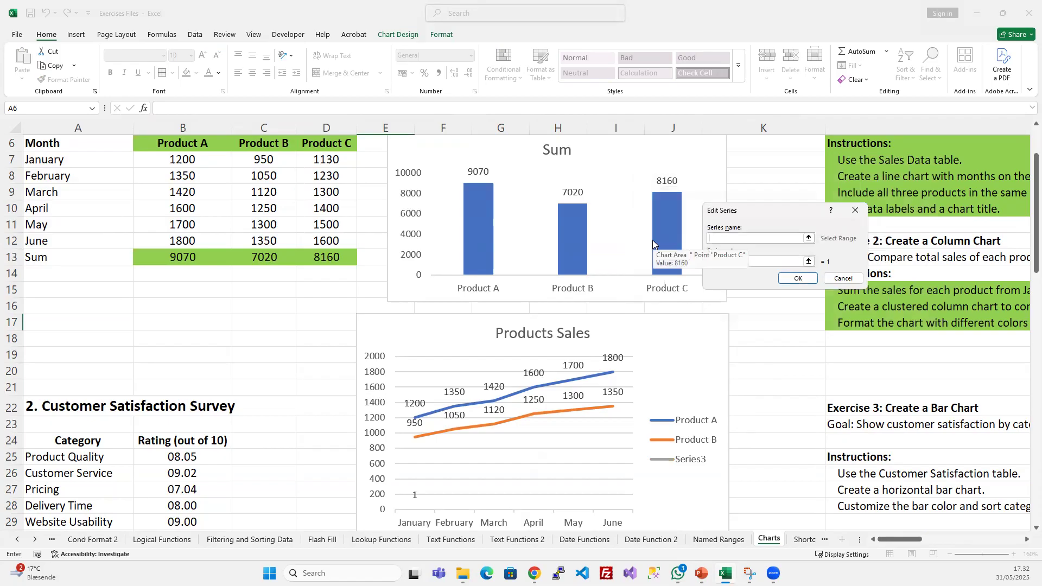
click(326, 144)
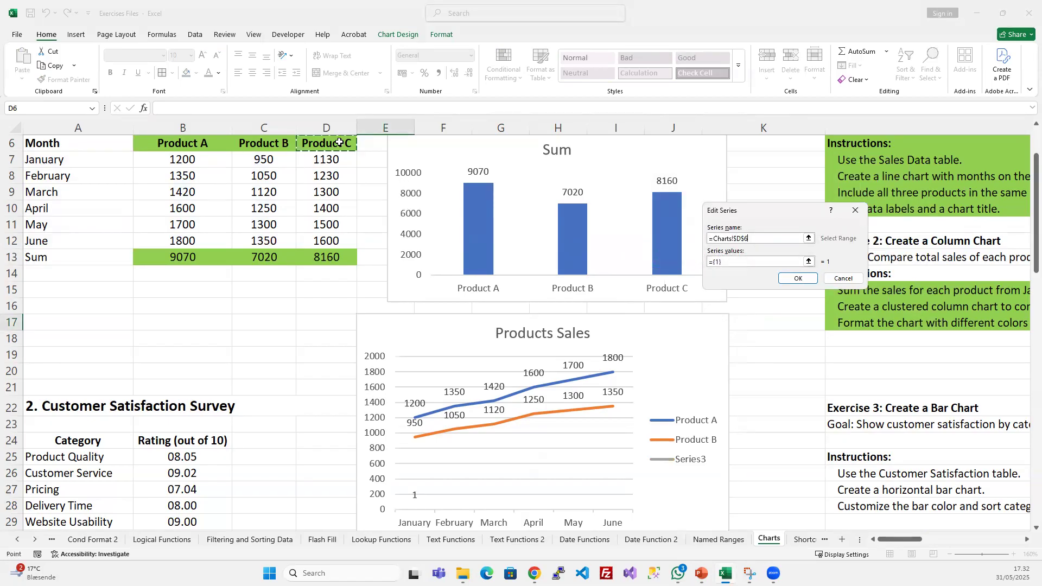
drag(736, 261, 633, 266)
key(BackSpace)
drag(329, 163, 333, 242)
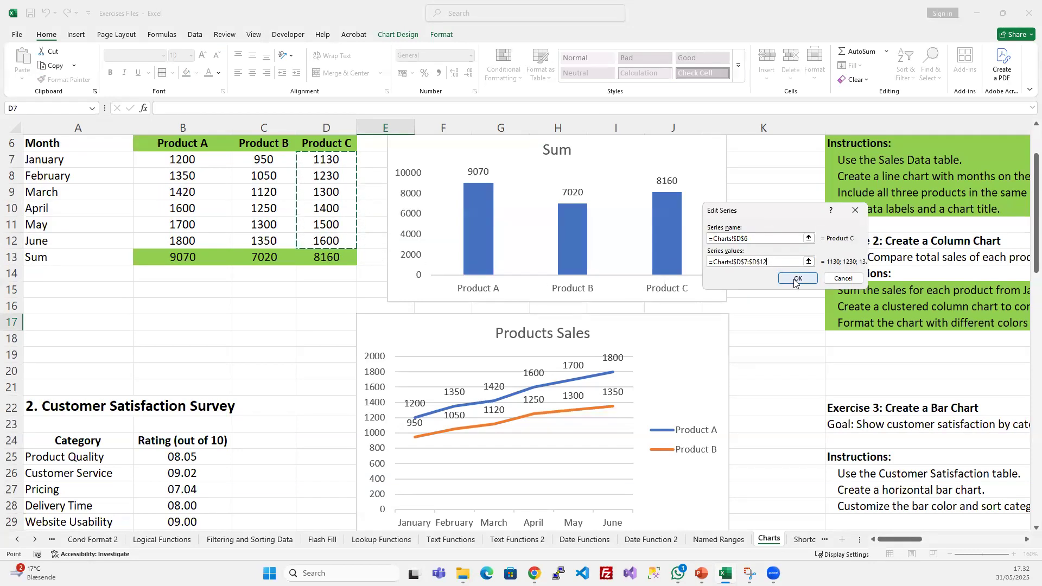
click(797, 280)
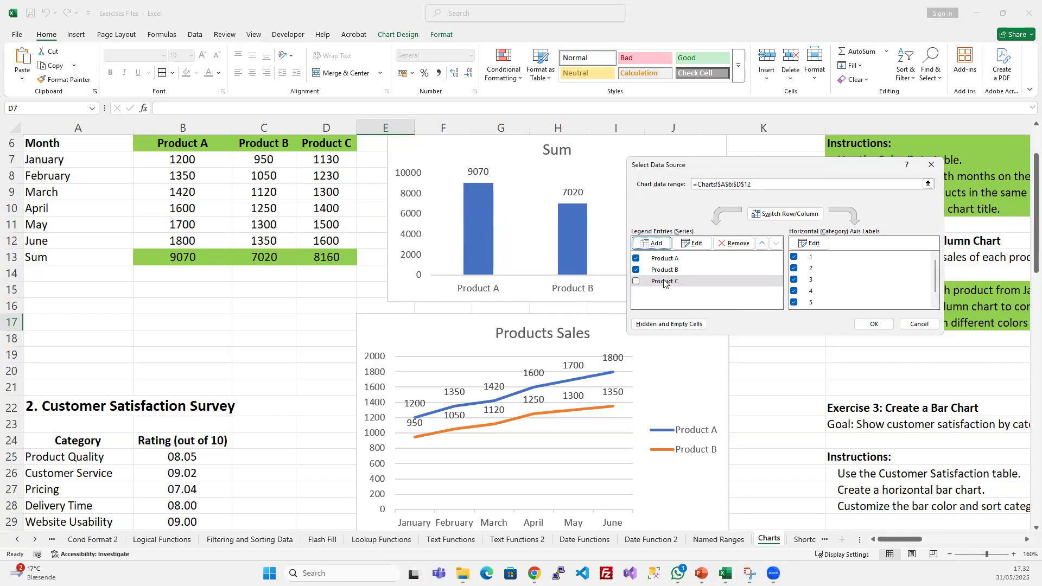
click(636, 282)
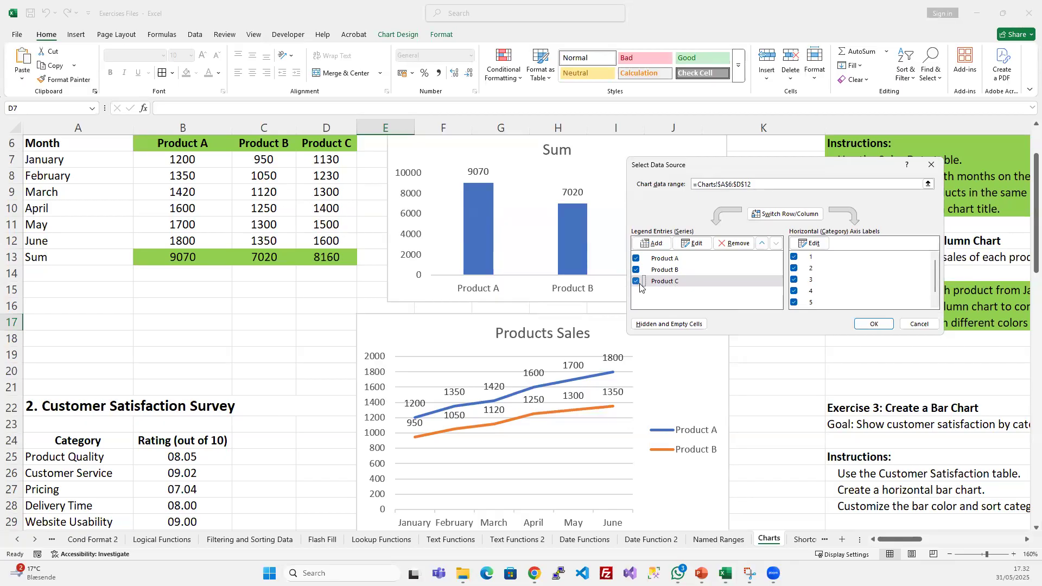
click(874, 324)
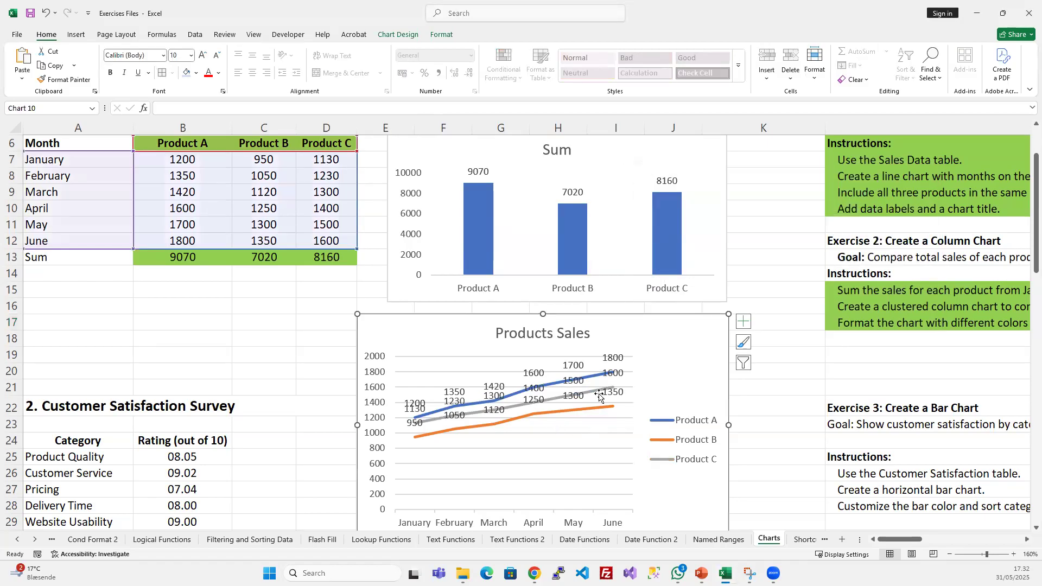
- Remove the Product C, Product B and Product A series from the Products Sales chart's data source and apply the change
right_click(662, 337)
click(715, 392)
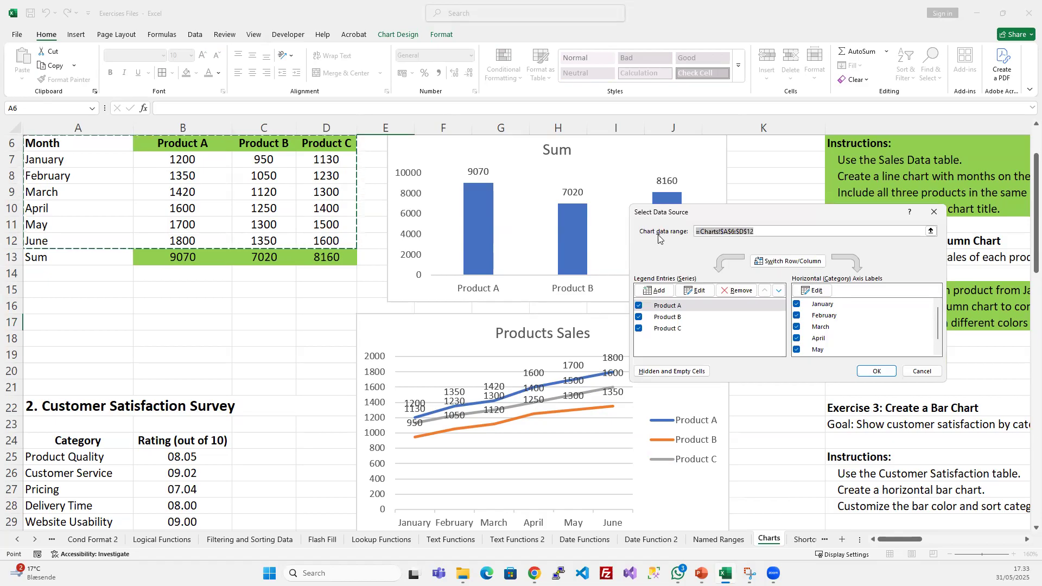
click(774, 235)
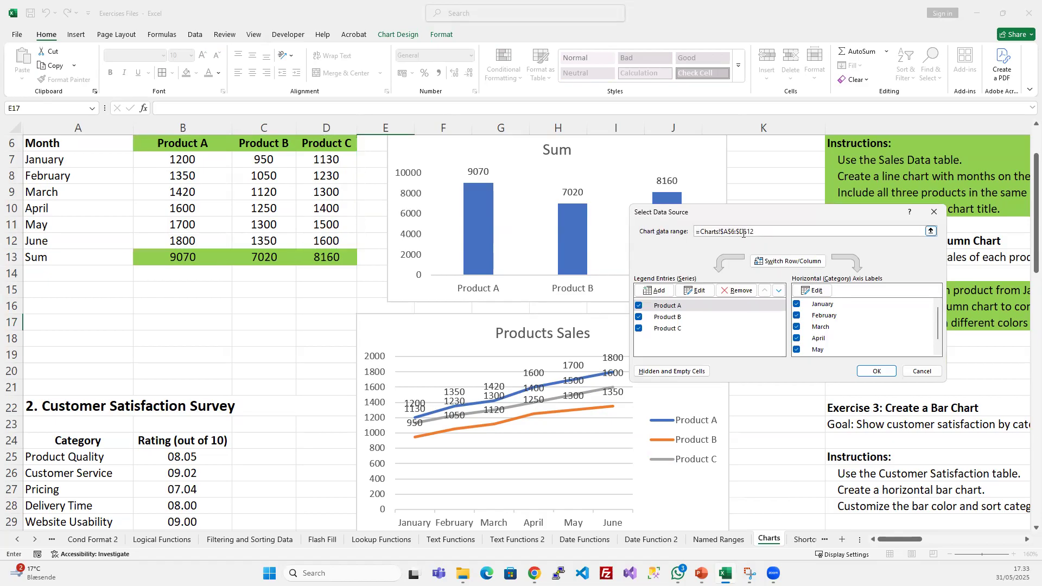
click(688, 330)
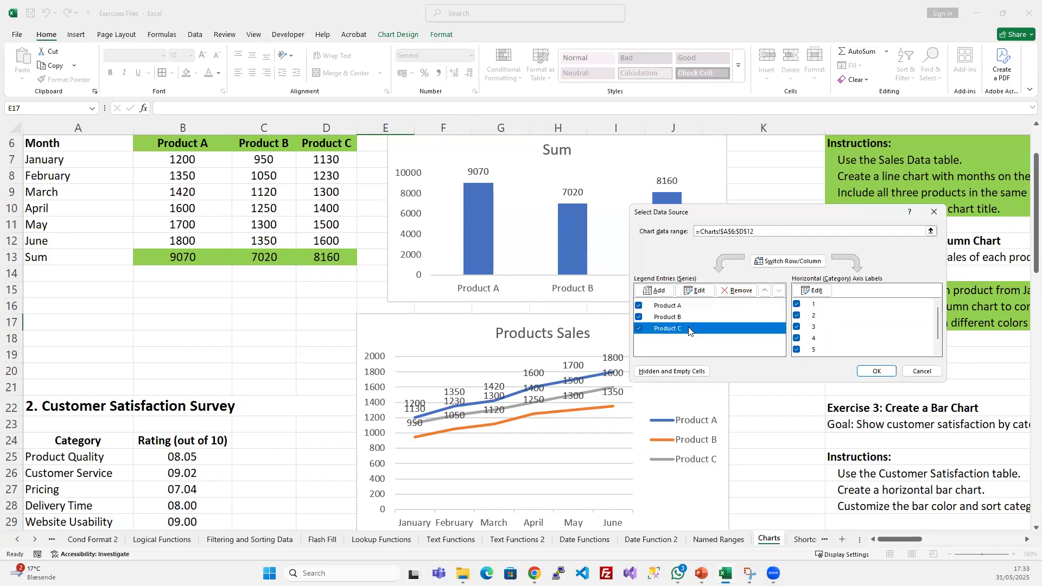
click(732, 291)
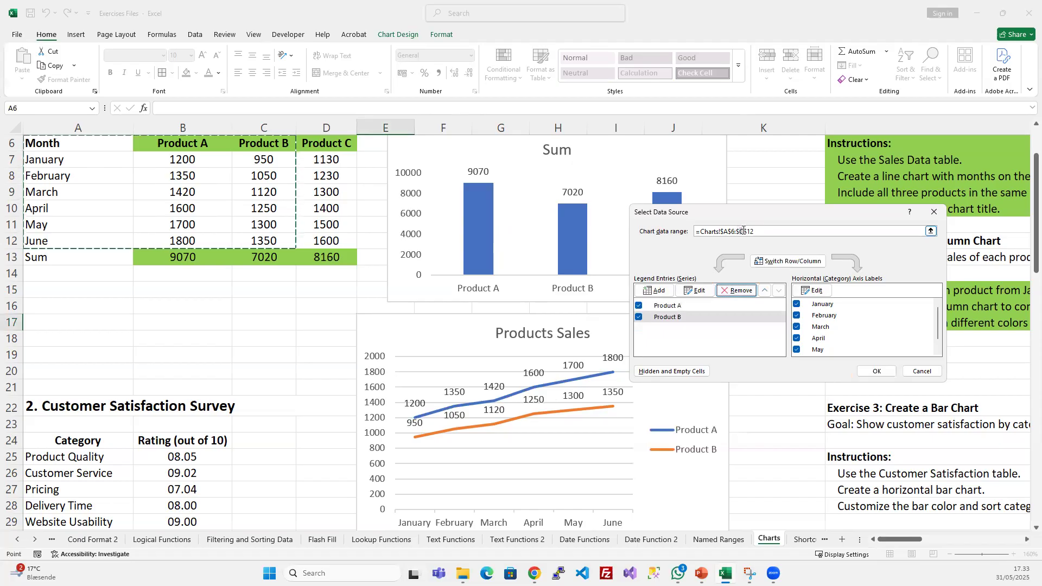
click(707, 319)
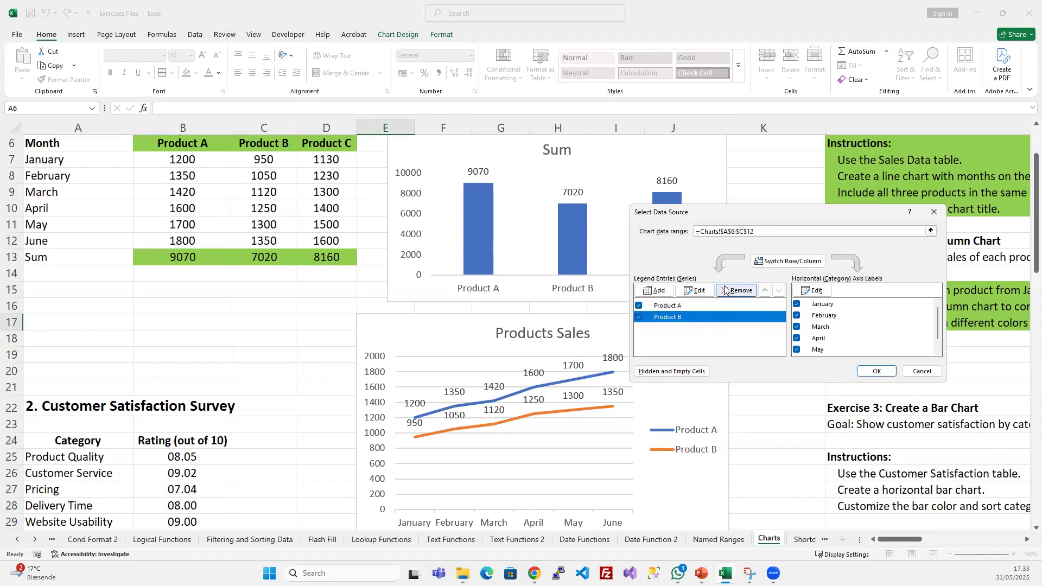
click(737, 290)
click(693, 305)
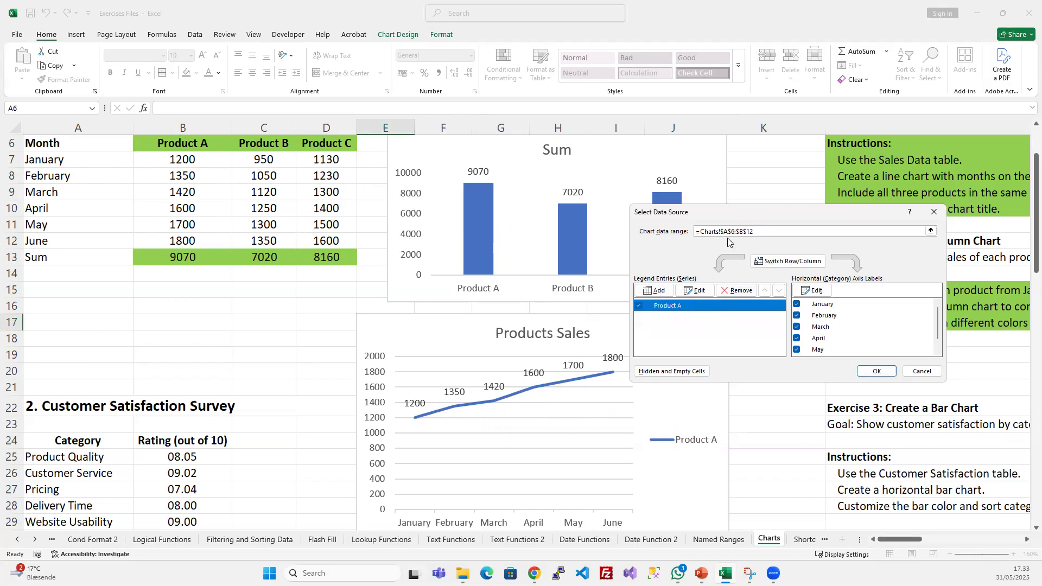
click(737, 290)
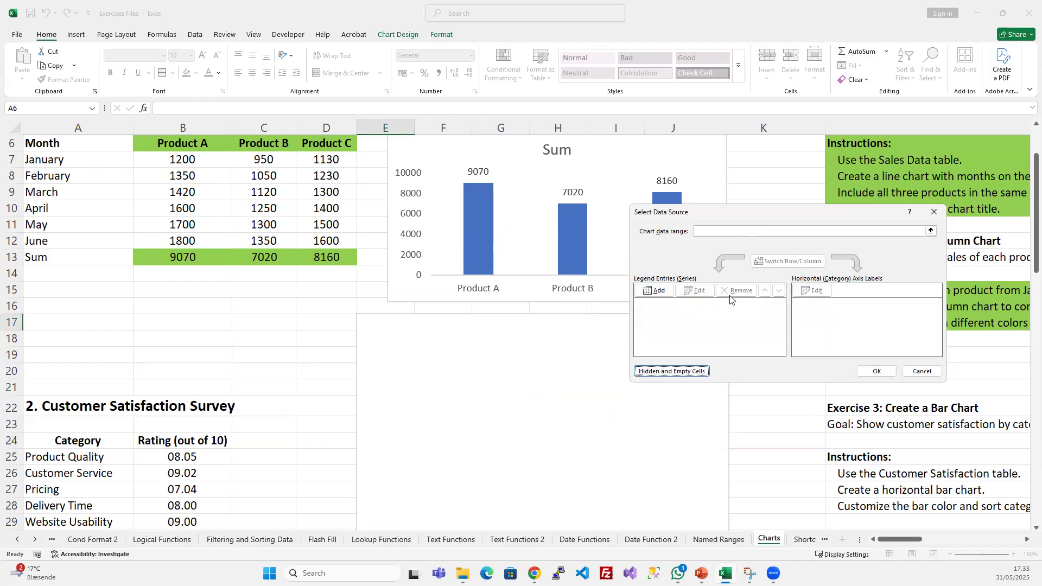
click(879, 371)
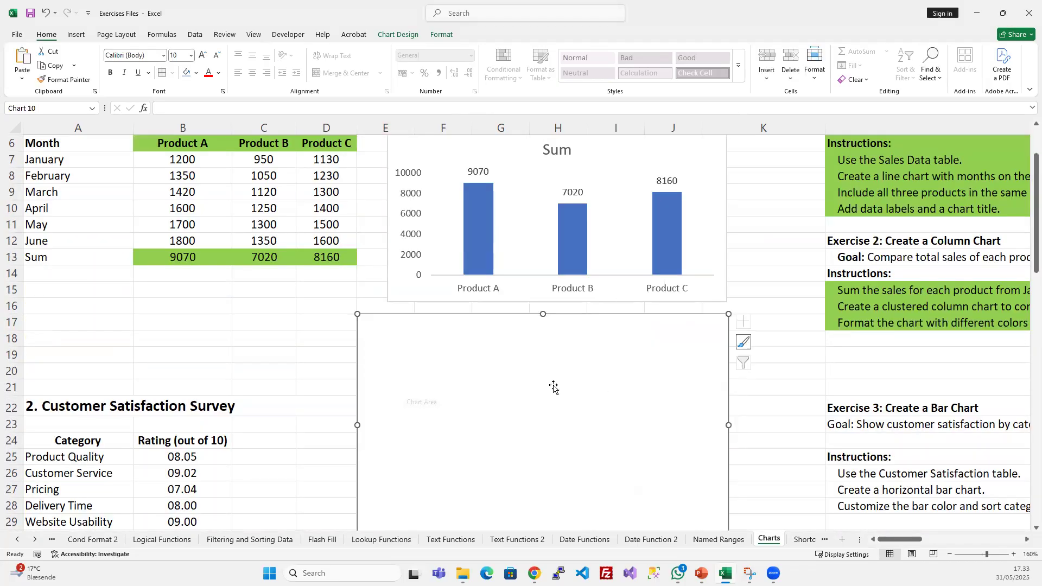
- Add the Product A series to the emptied chart, with name =Charts!$B$6 and values =Charts!$B$7:$B$12
right_click(554, 347)
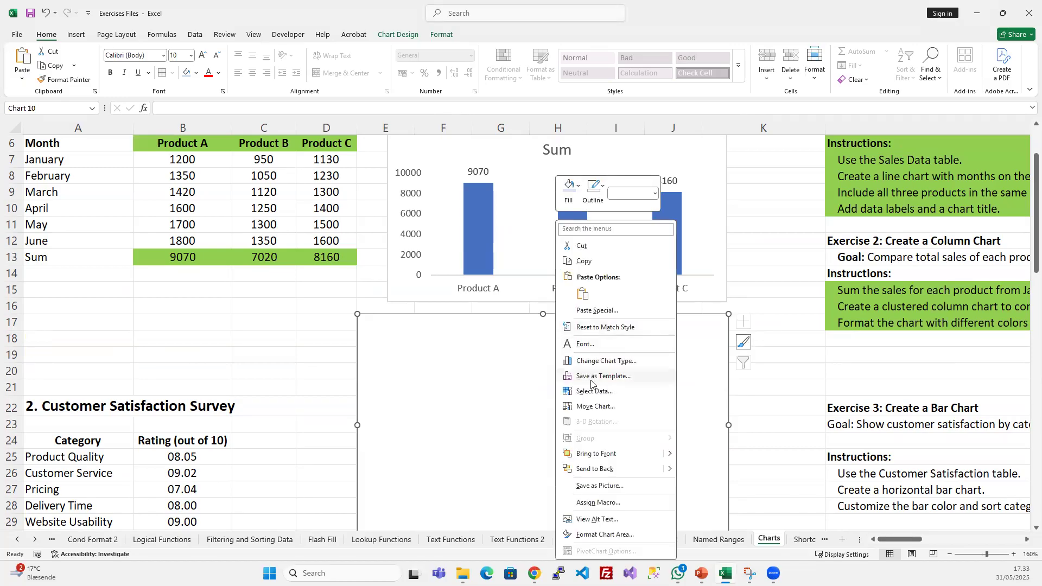
click(593, 391)
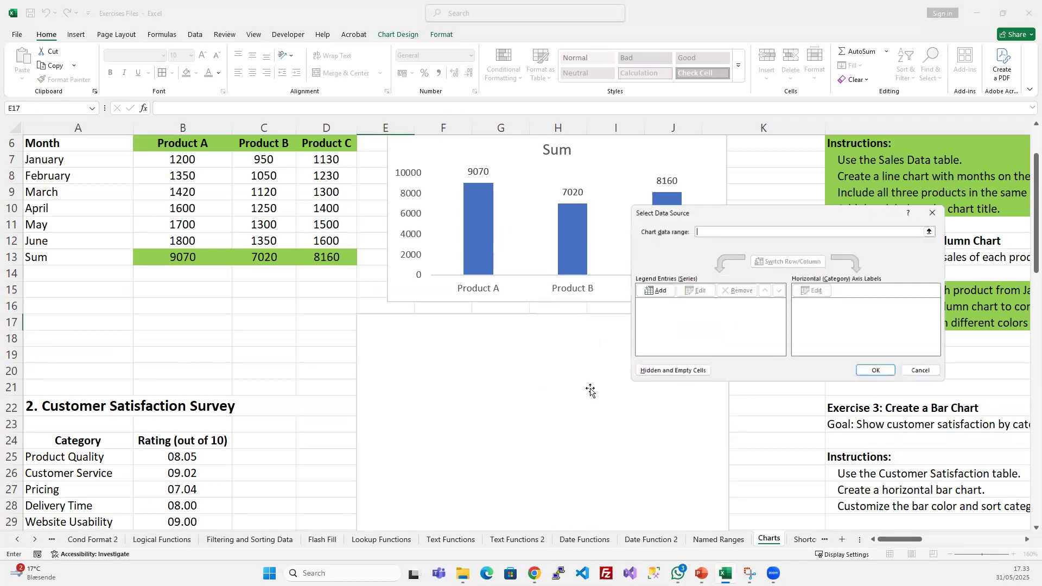
click(658, 290)
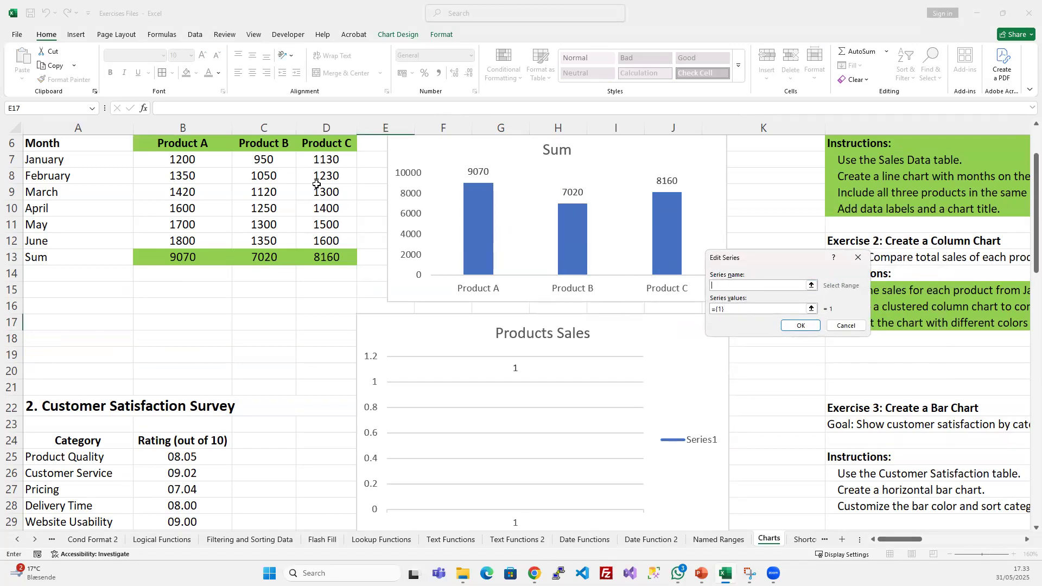
click(192, 138)
click(756, 309)
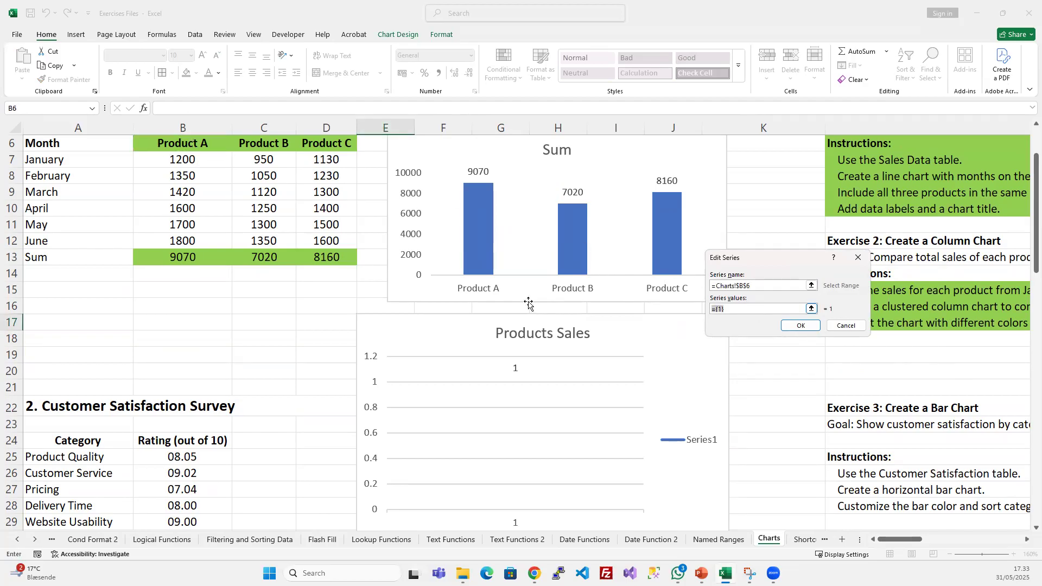
drag(181, 158, 183, 238)
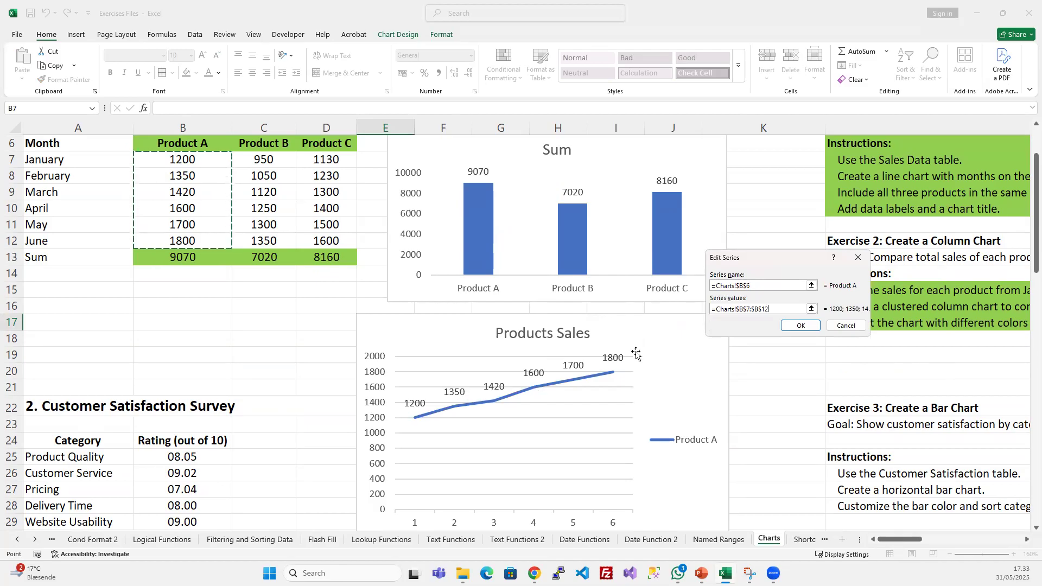
click(800, 326)
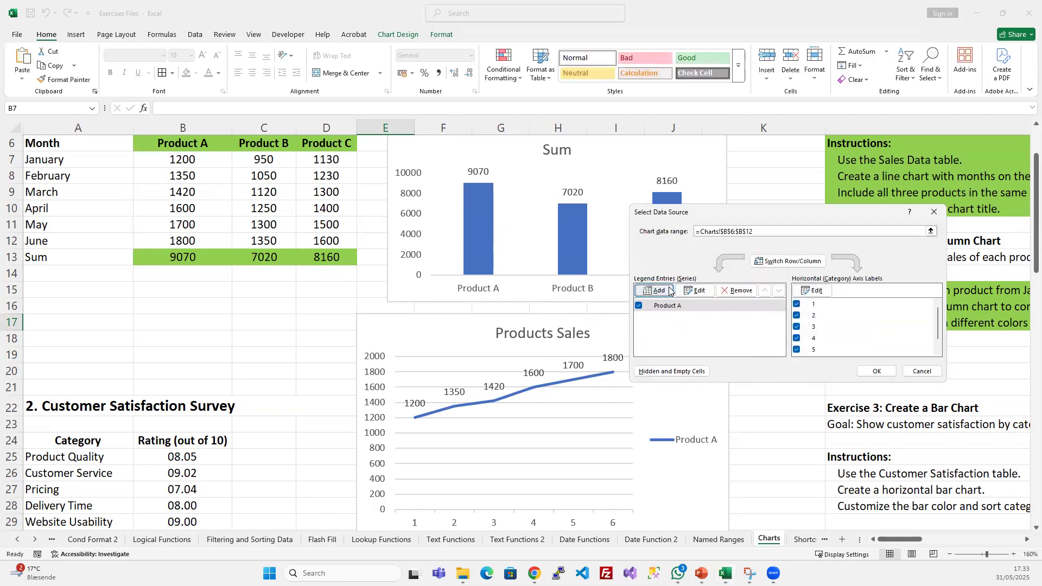
- Add the Product B series to the chart, with name =Charts!$C$6 and values =Charts!$C$7:$C$12
click(657, 291)
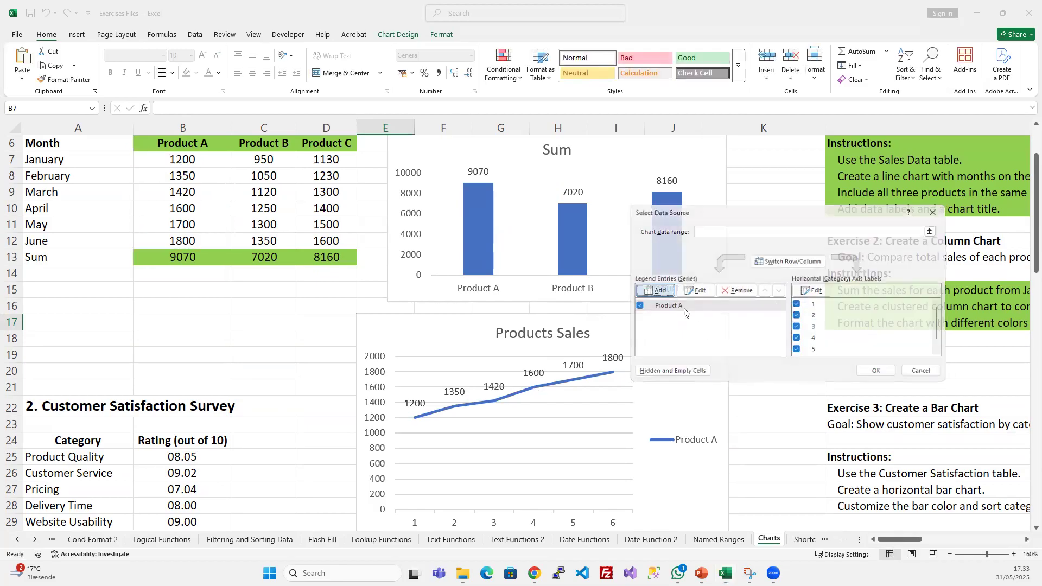
click(256, 140)
click(740, 311)
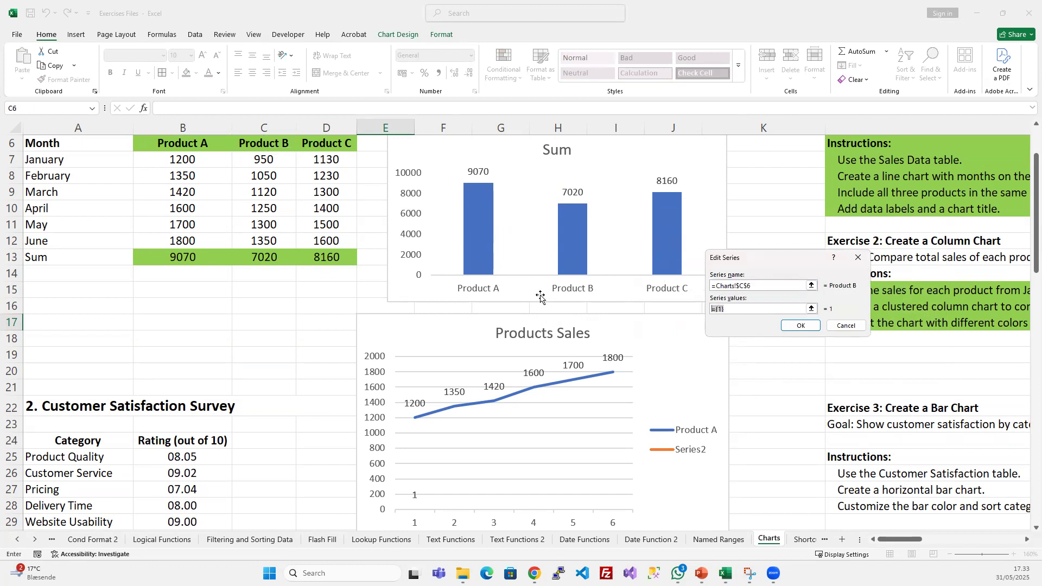
drag(256, 160, 260, 240)
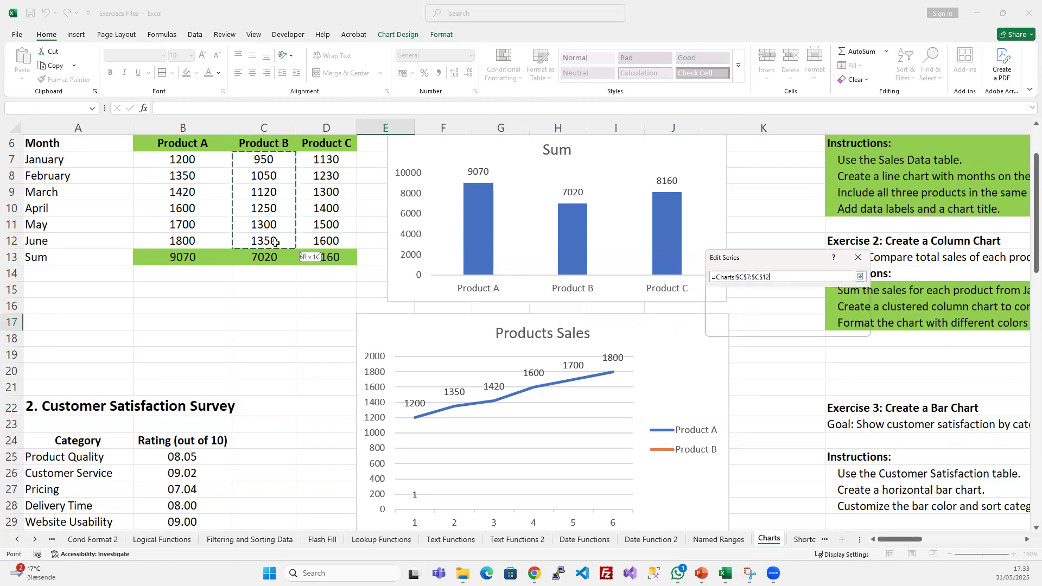
click(798, 329)
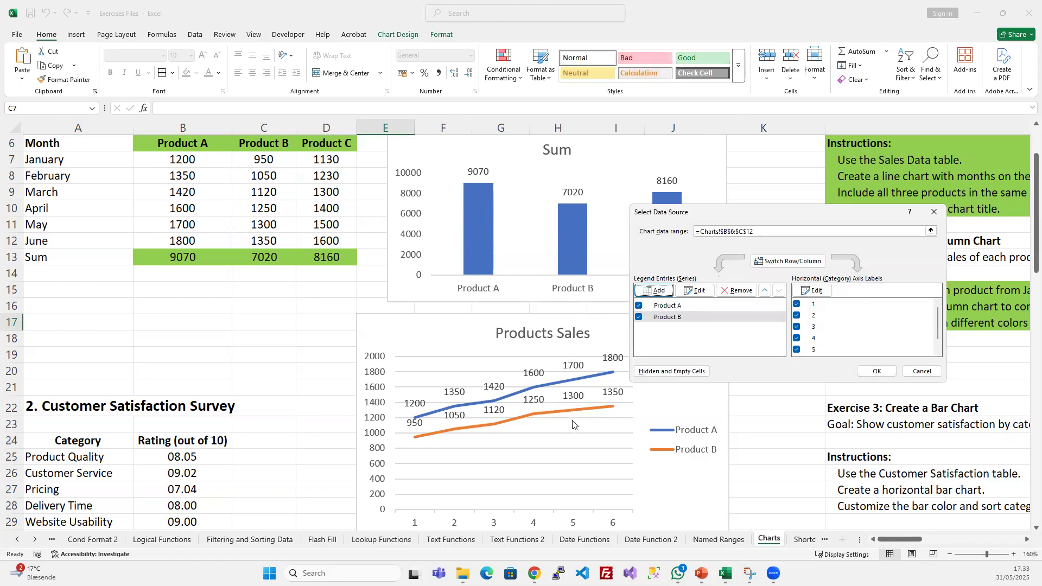
- Add the Product C series with name =Charts!$D$6 and values =Charts!$D$7:$D$12, and apply the rebuilt data source
click(655, 291)
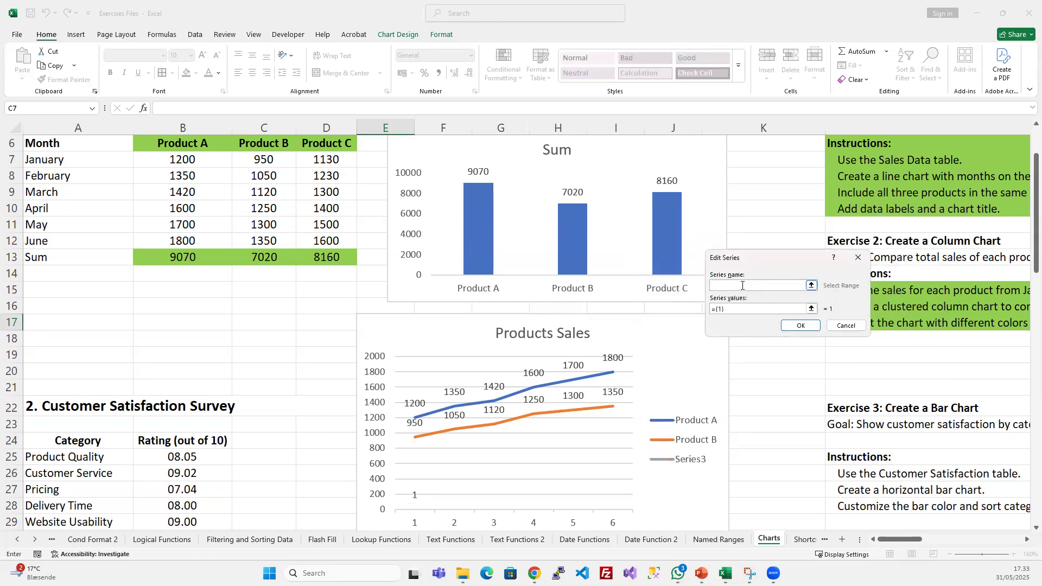
click(330, 149)
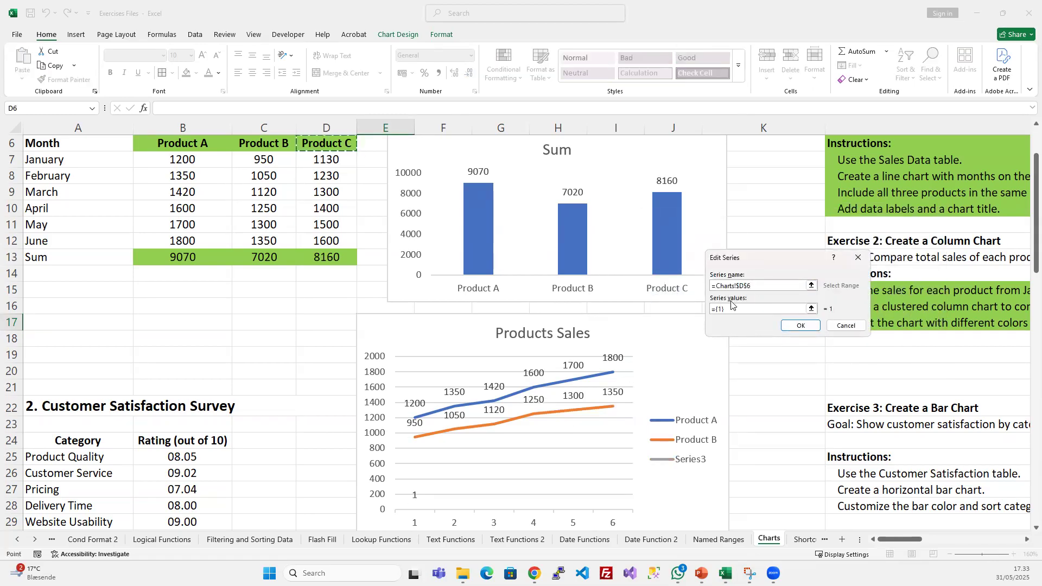
drag(727, 308, 712, 309)
key(BackSpace)
drag(322, 159, 326, 241)
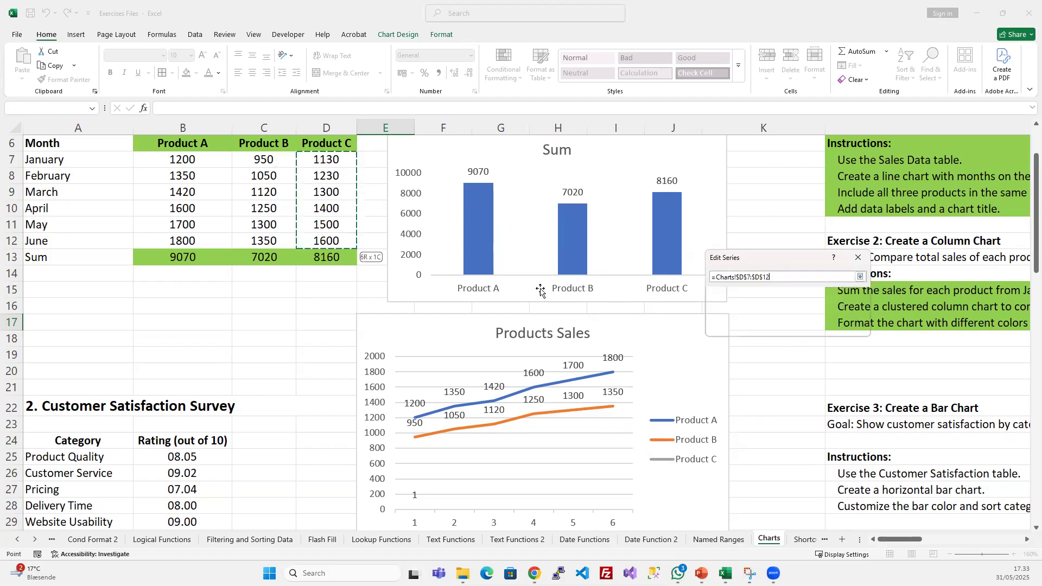
click(801, 326)
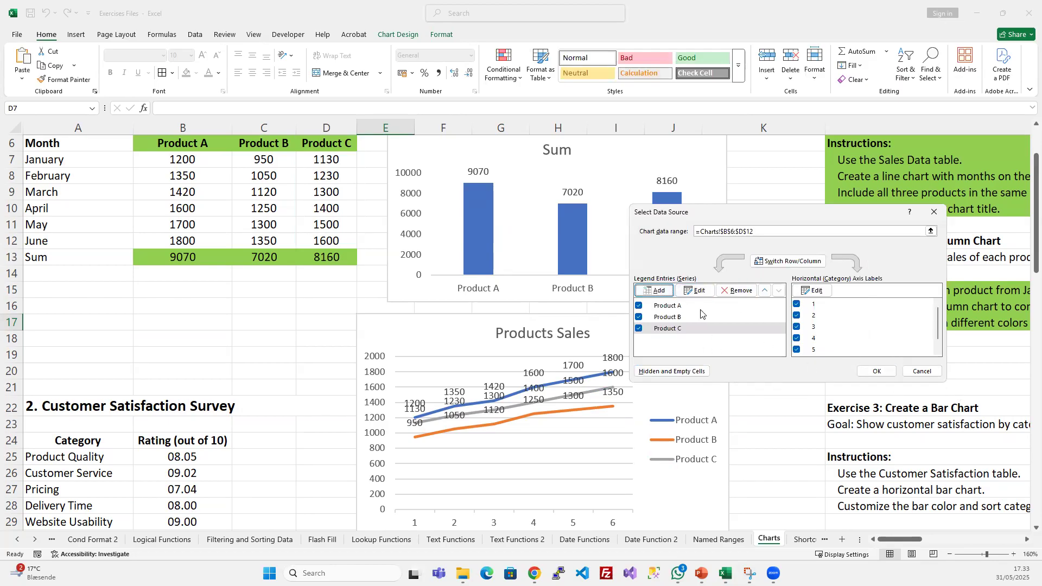
click(876, 371)
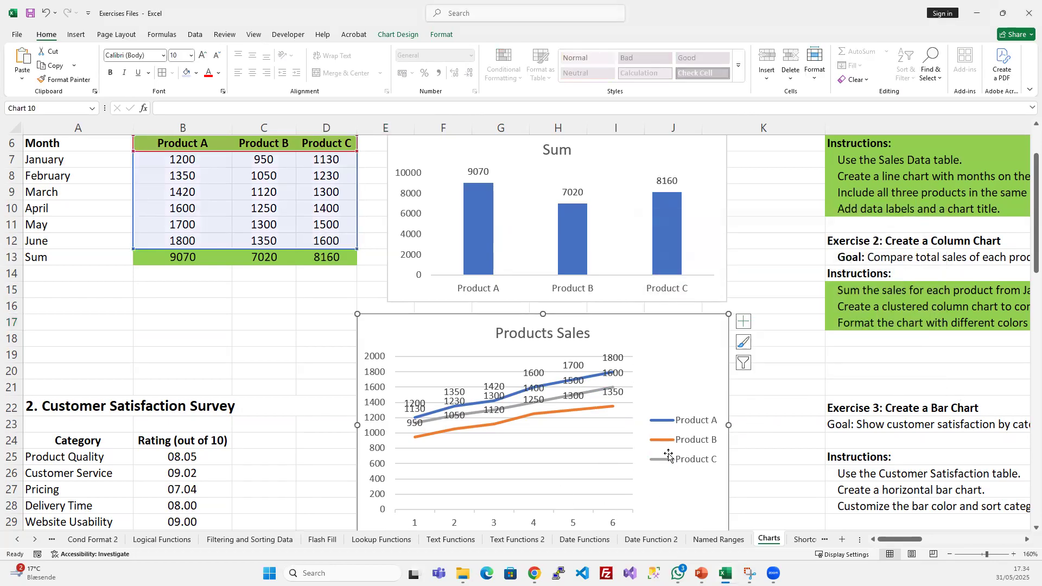
- Set the Products Sales chart's horizontal category axis labels to =Charts!$A$7:$A$12 and apply the data source
scroll(624, 456, down, 2)
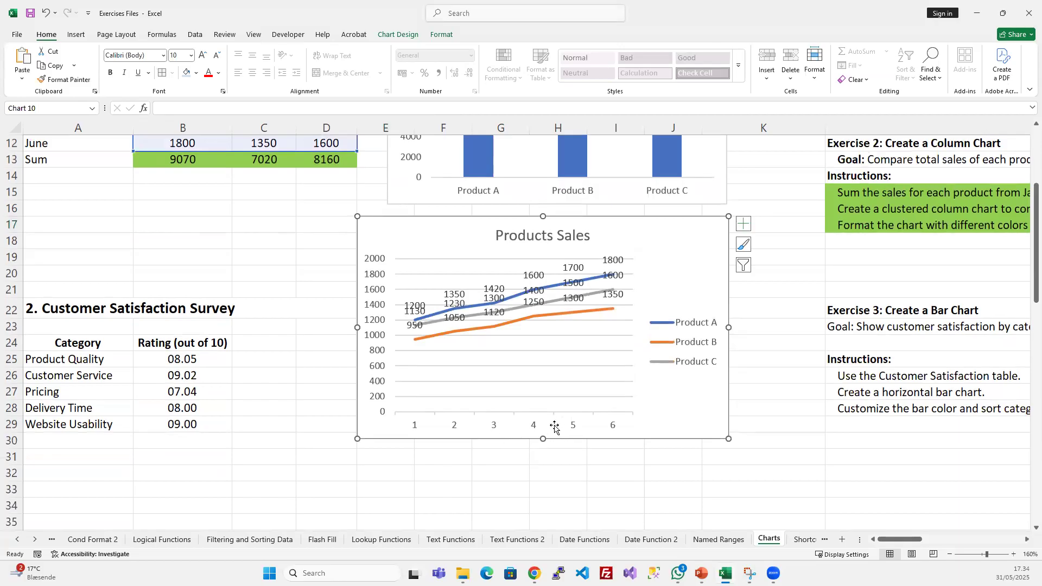
click(806, 397)
click(621, 422)
right_click(688, 222)
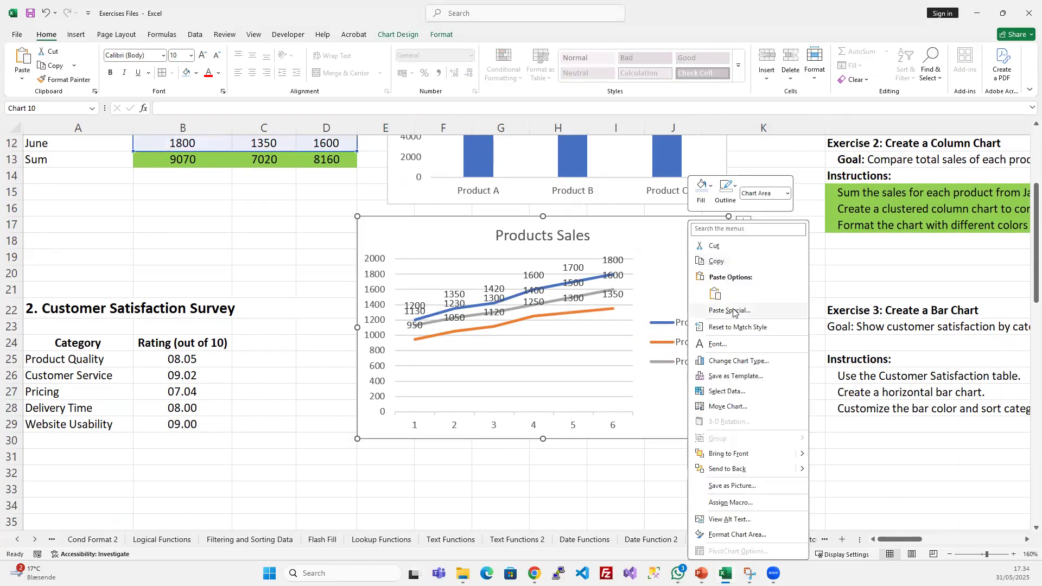
click(727, 391)
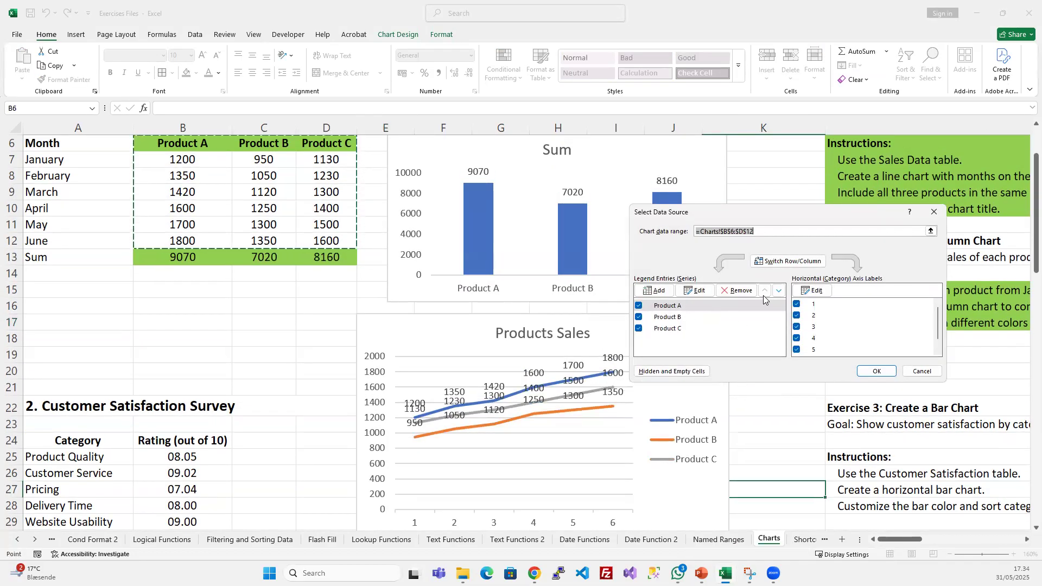
click(814, 291)
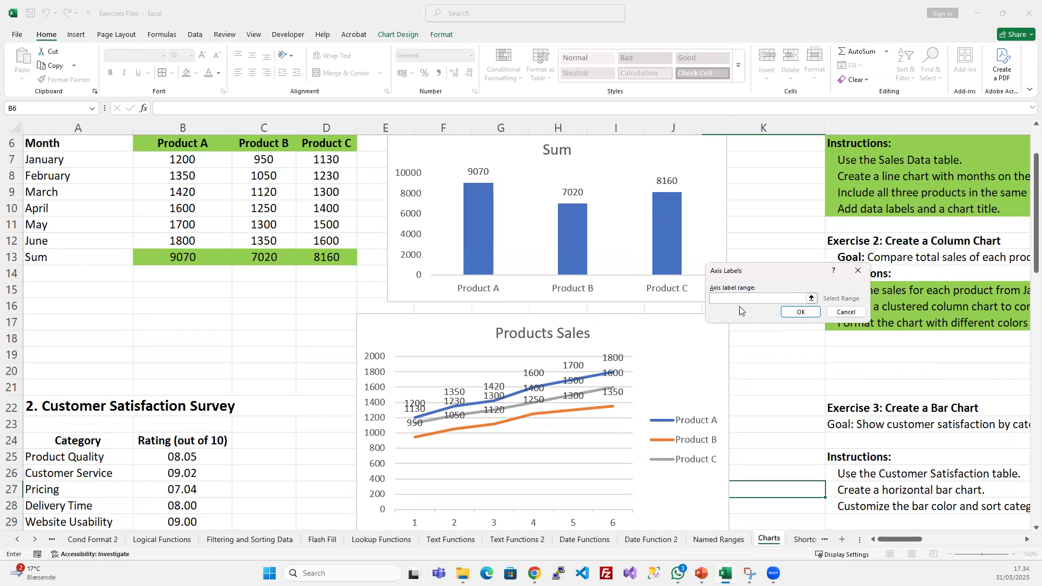
click(748, 301)
drag(81, 161, 73, 247)
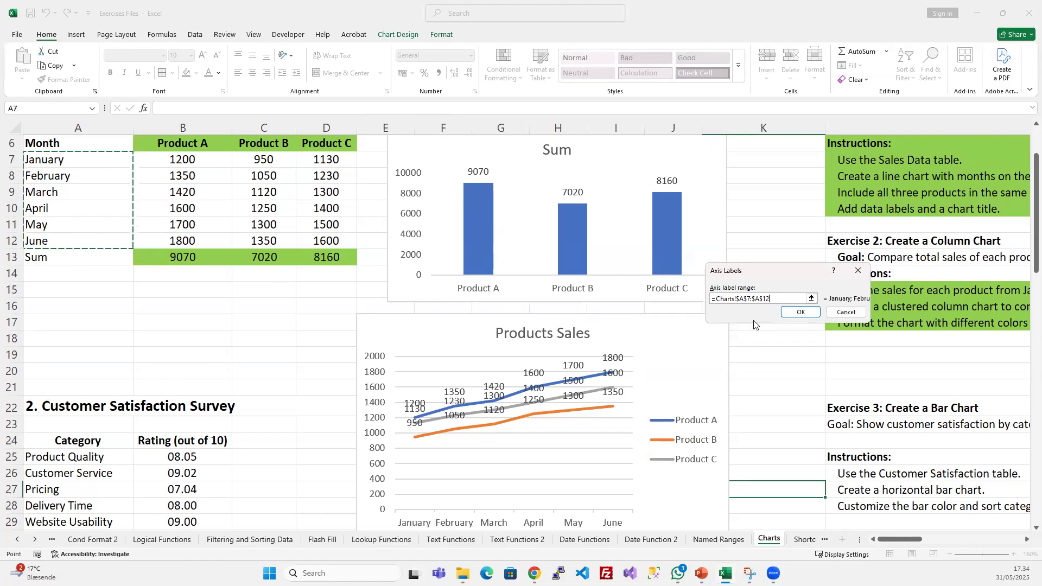
click(801, 313)
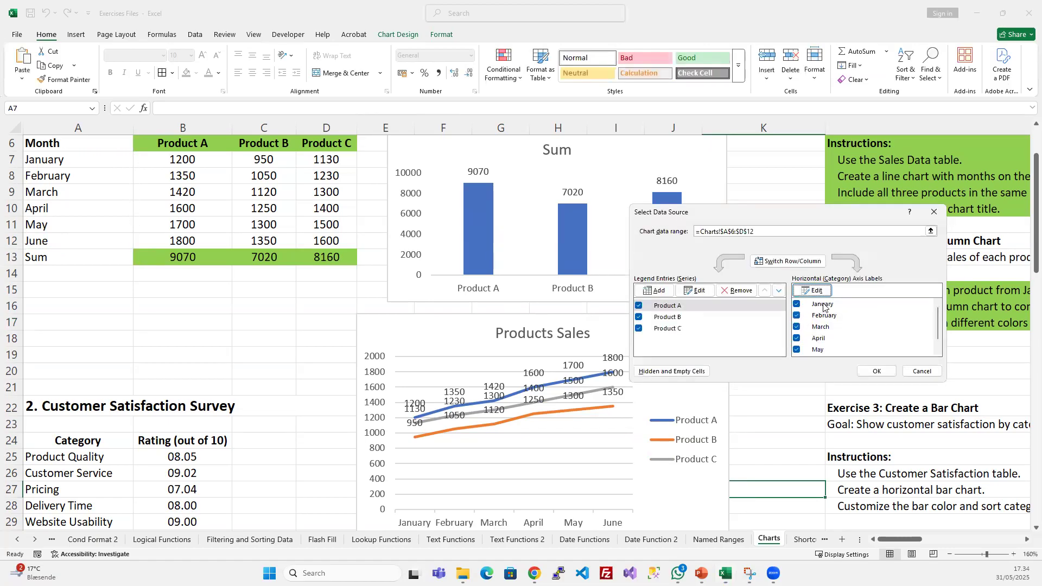
click(877, 371)
scroll(639, 408, down, 2)
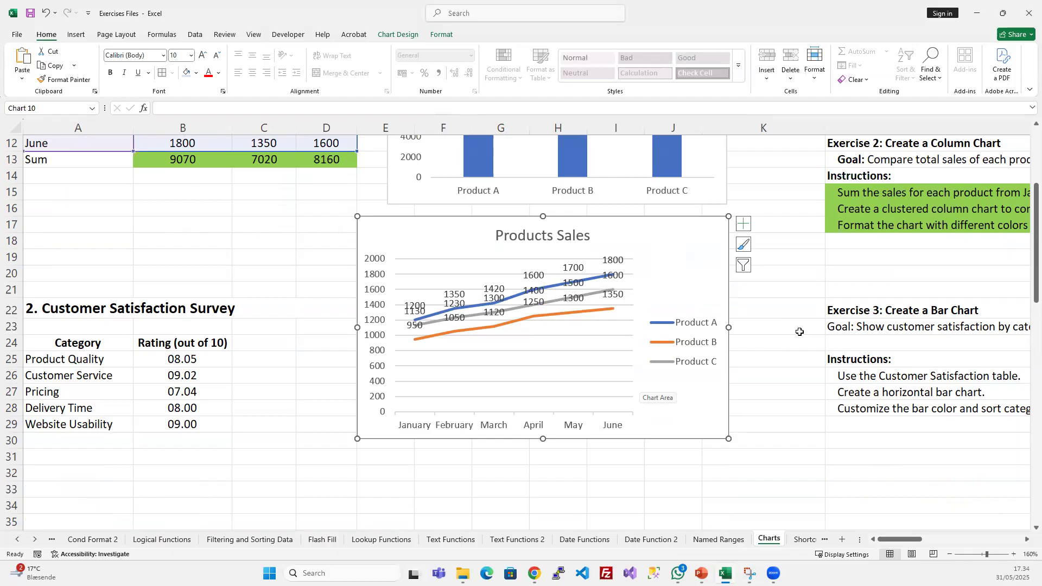
click(791, 416)
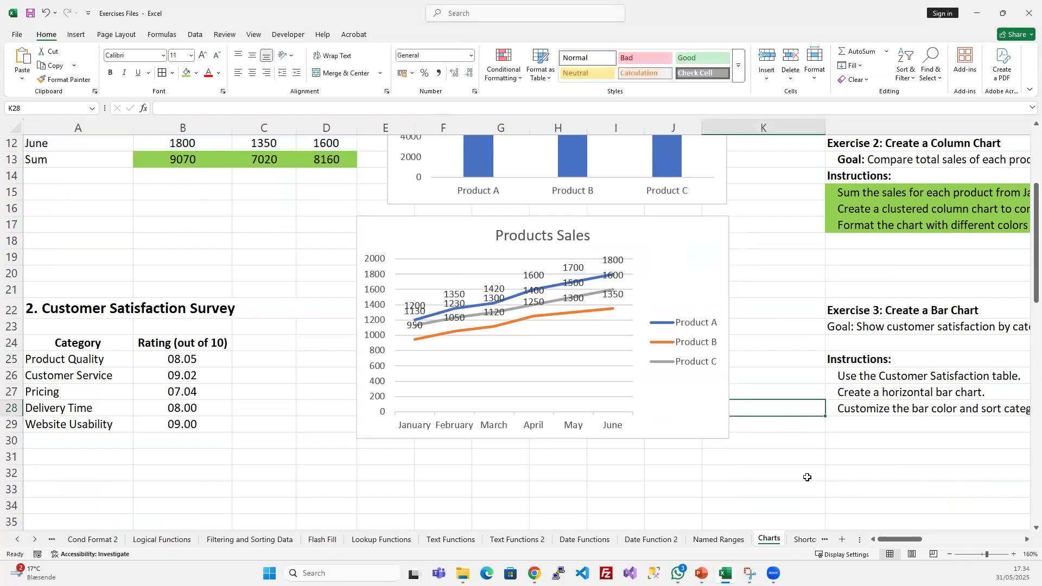
scroll(776, 415, up, 1)
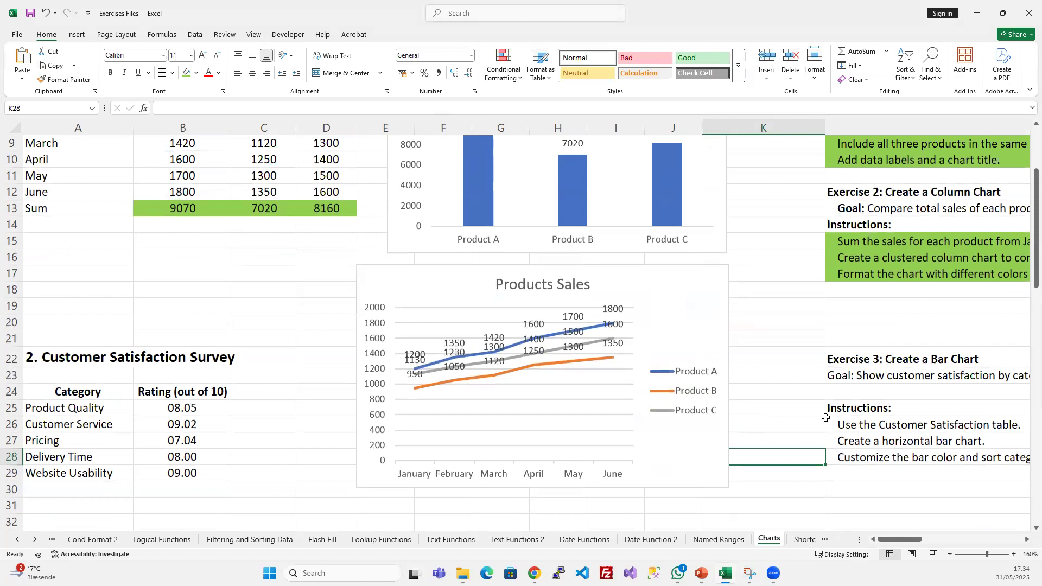
scroll(827, 416, up, 1)
drag(840, 408, 842, 392)
scroll(847, 396, down, 7)
scroll(850, 393, up, 5)
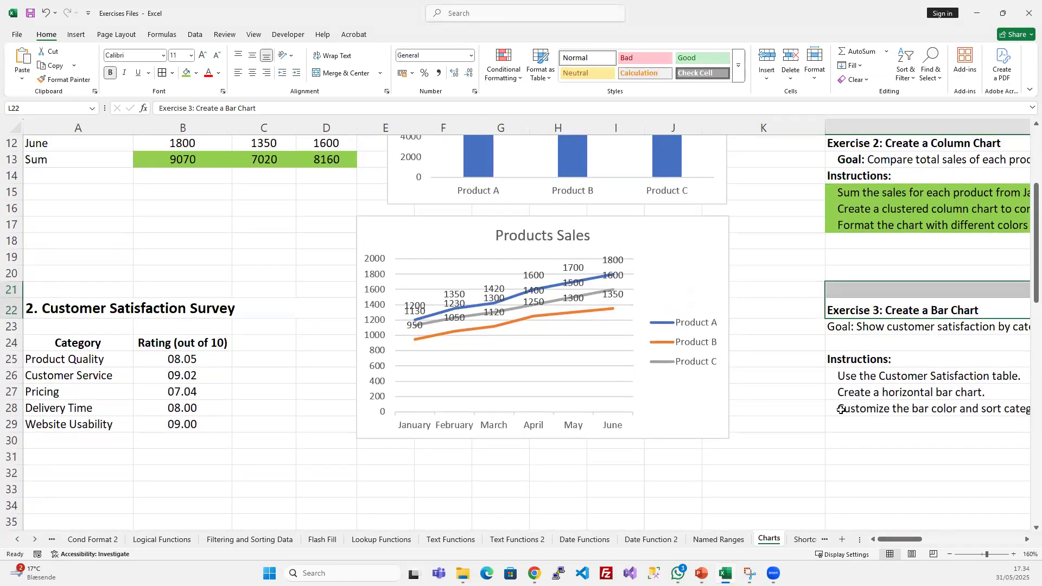
click(841, 408)
- Move the Products Sales chart from beneath the Sum chart to column M, below the Exercise 5 instructions
click(680, 223)
scroll(792, 329, up, 4)
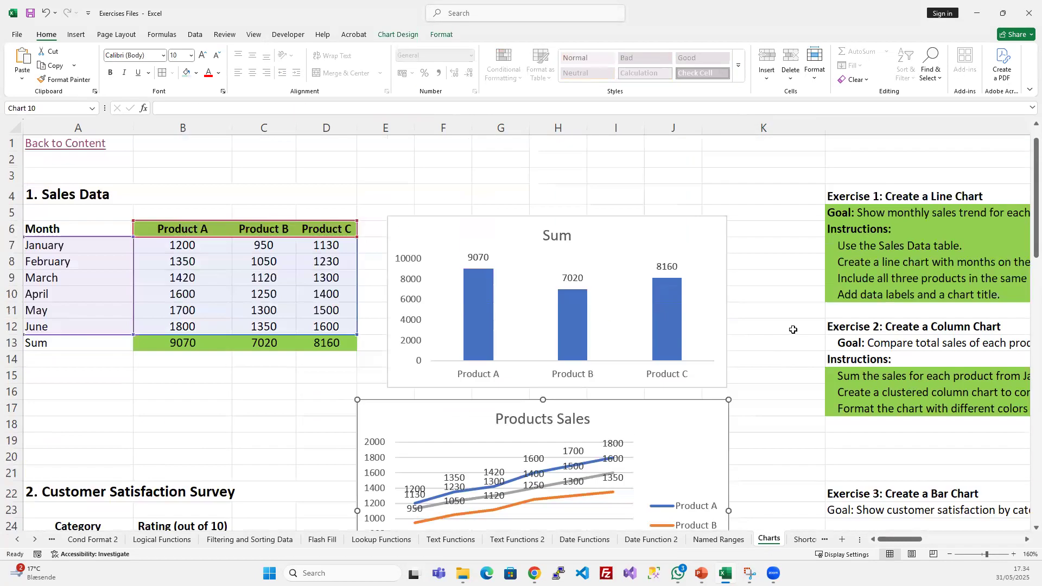
scroll(794, 329, down, 2)
scroll(700, 326, up, 1)
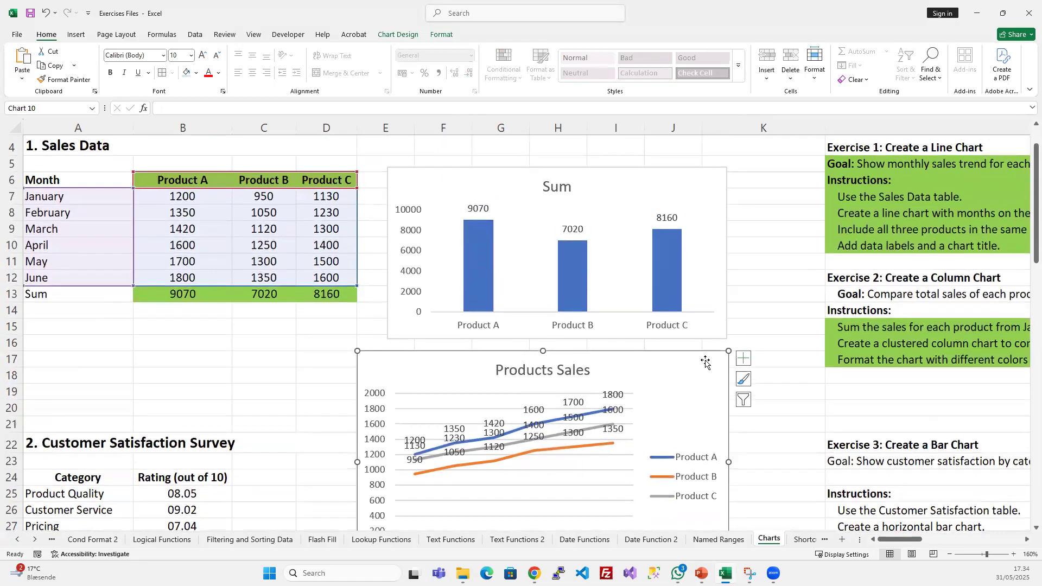
key(Delete)
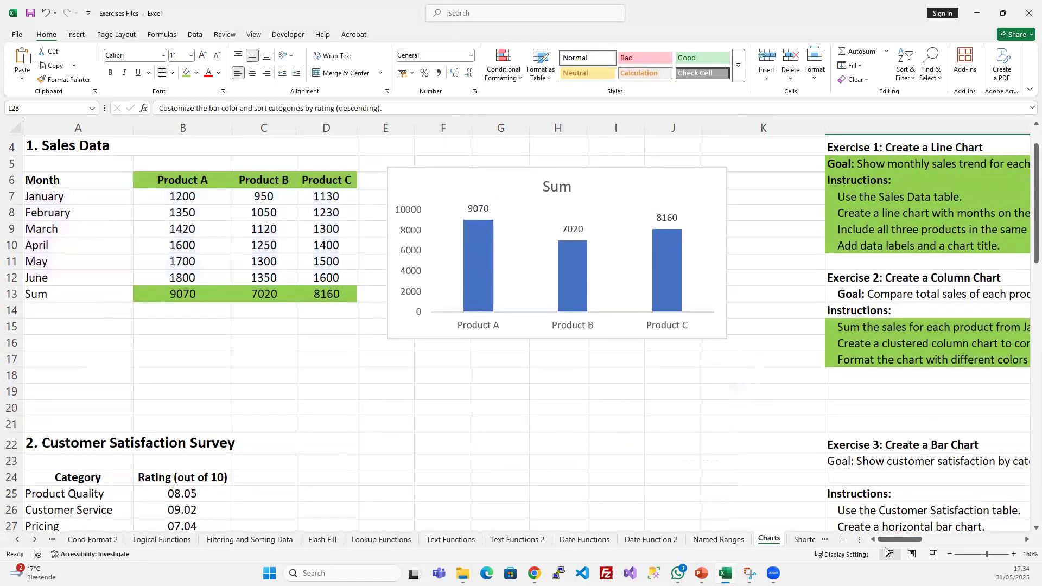
drag(920, 539, 985, 539)
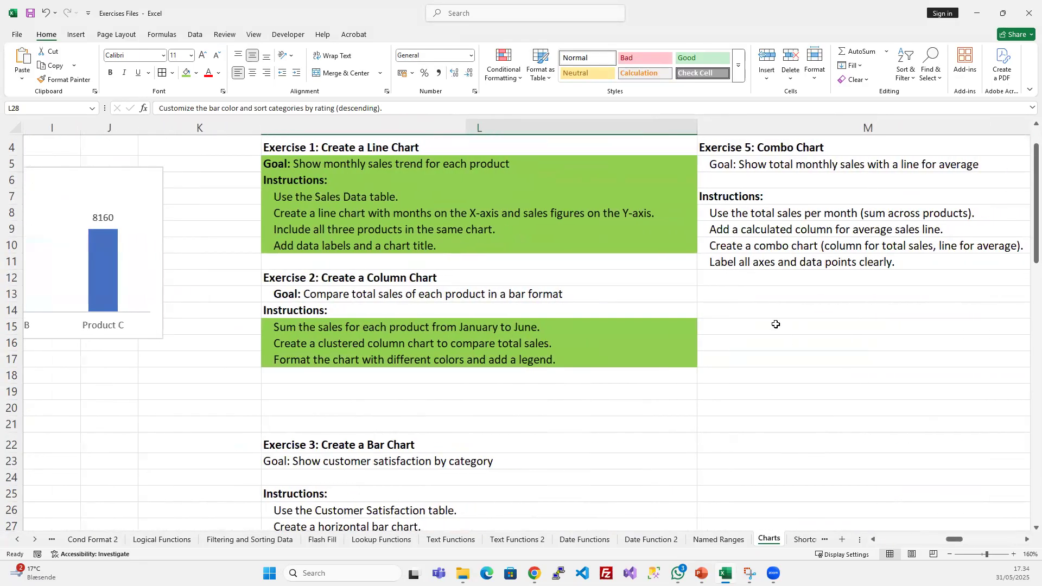
click(777, 326)
key(ctrl+v)
drag(572, 342, 628, 321)
click(264, 349)
- Review the goal and instructions of Exercise 3: Create a Bar Chart
scroll(220, 384, left, 2)
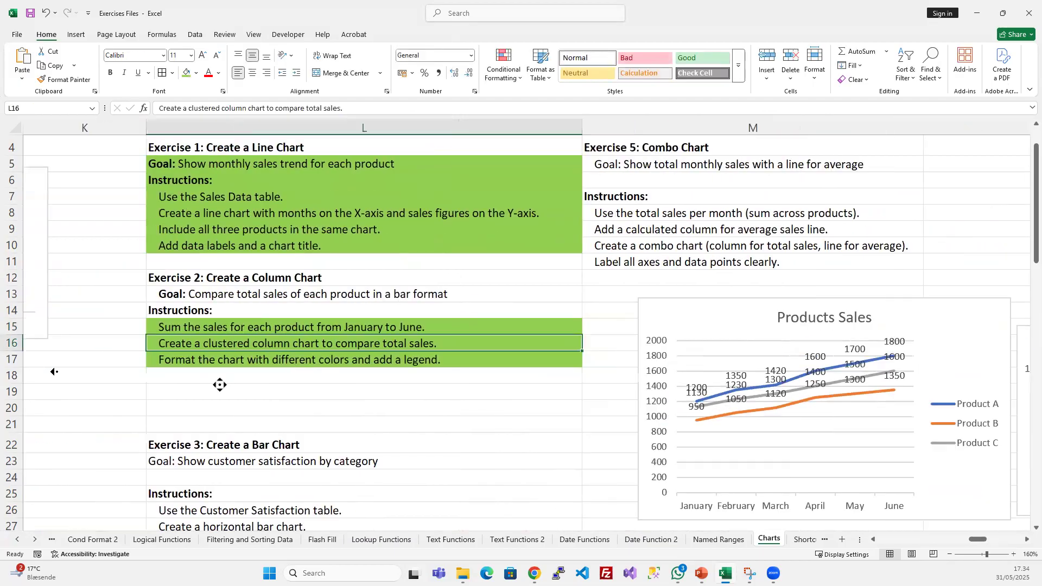
scroll(524, 392, up, 1)
scroll(529, 392, left, 1)
scroll(217, 407, left, 5)
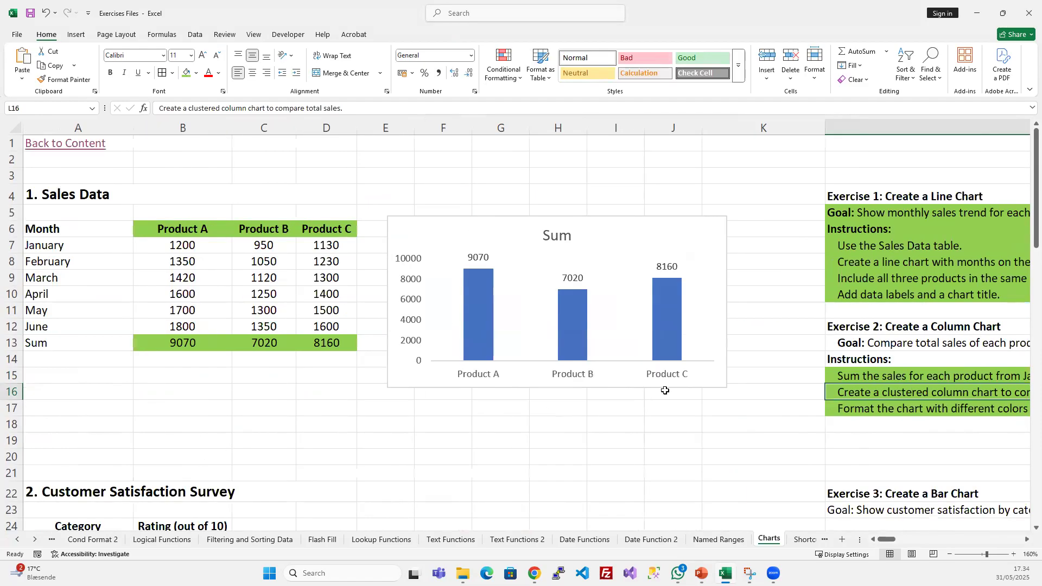
scroll(665, 389, down, 5)
click(715, 341)
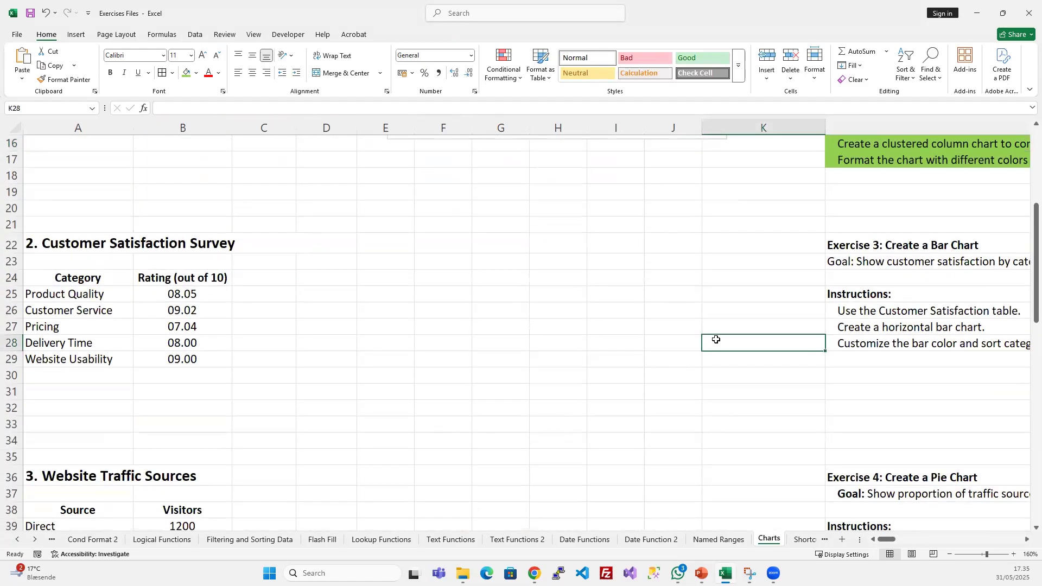
click(908, 266)
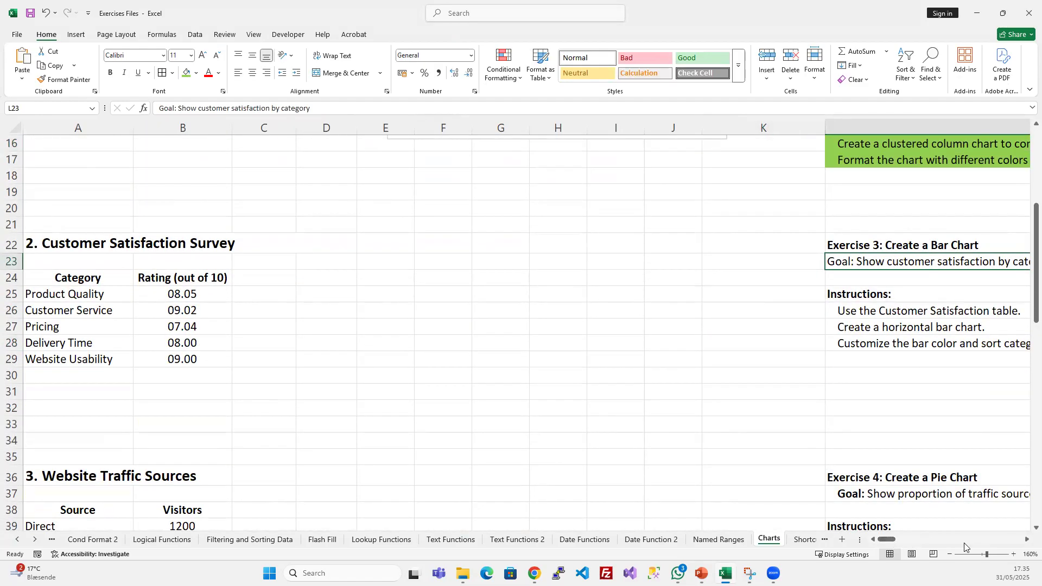
click(1025, 540)
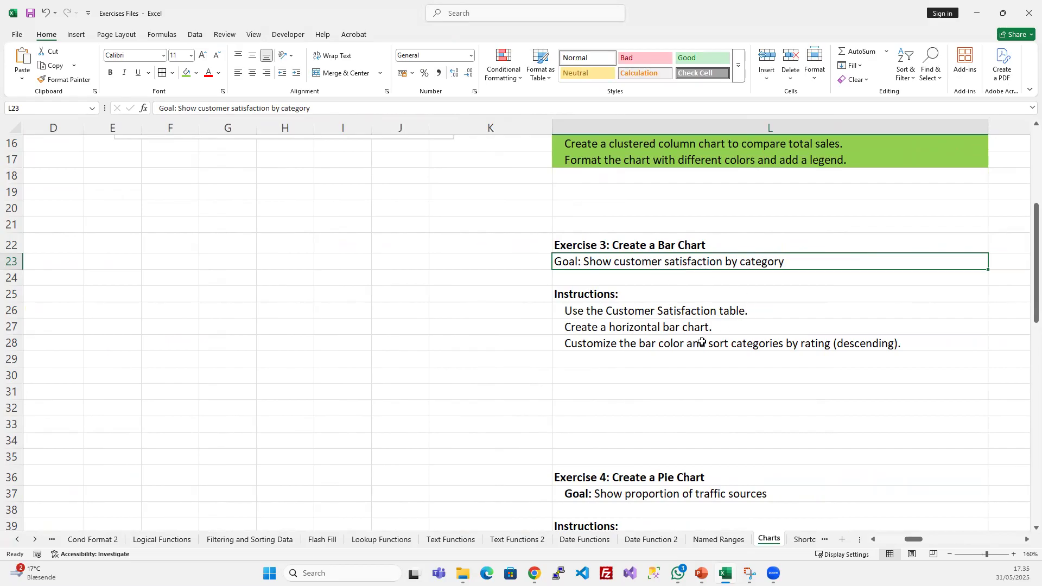
scroll(396, 305, left, 5)
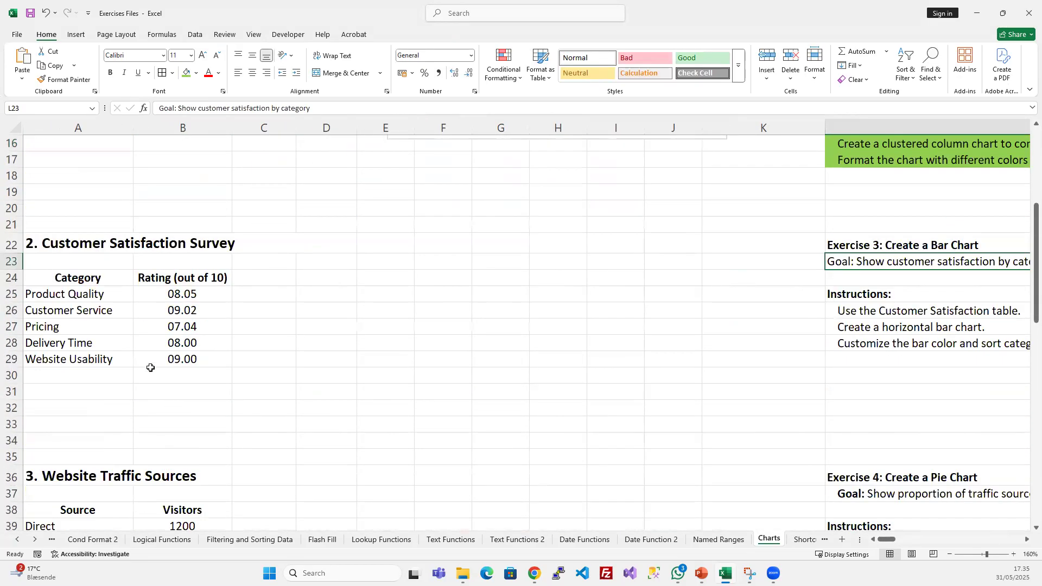
- Insert a Clustered Column chart from the Customer Satisfaction Survey table A24:B29 and make it narrower
click(46, 294)
click(108, 340)
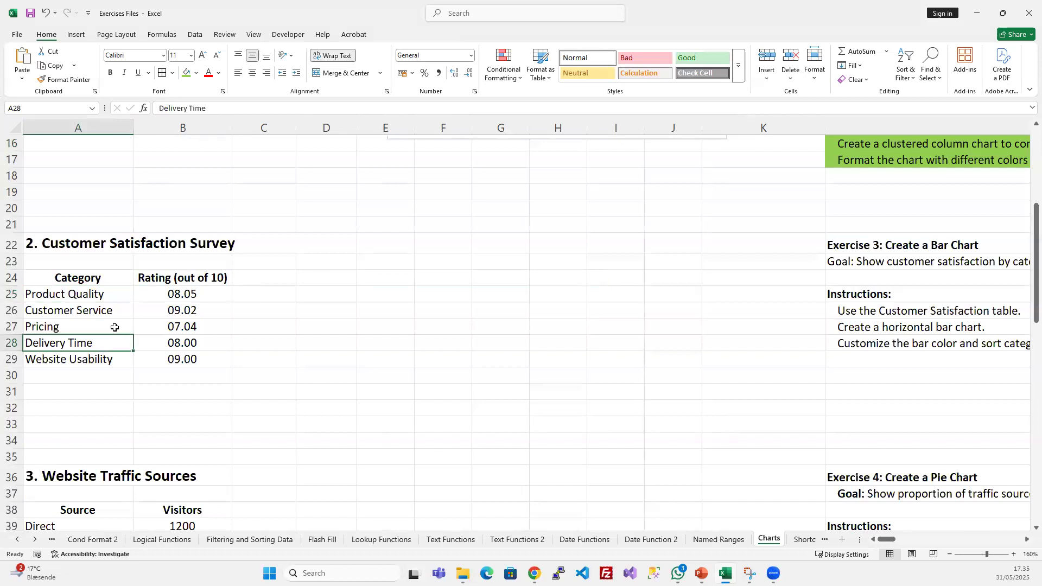
drag(83, 294, 76, 360)
drag(197, 300, 198, 354)
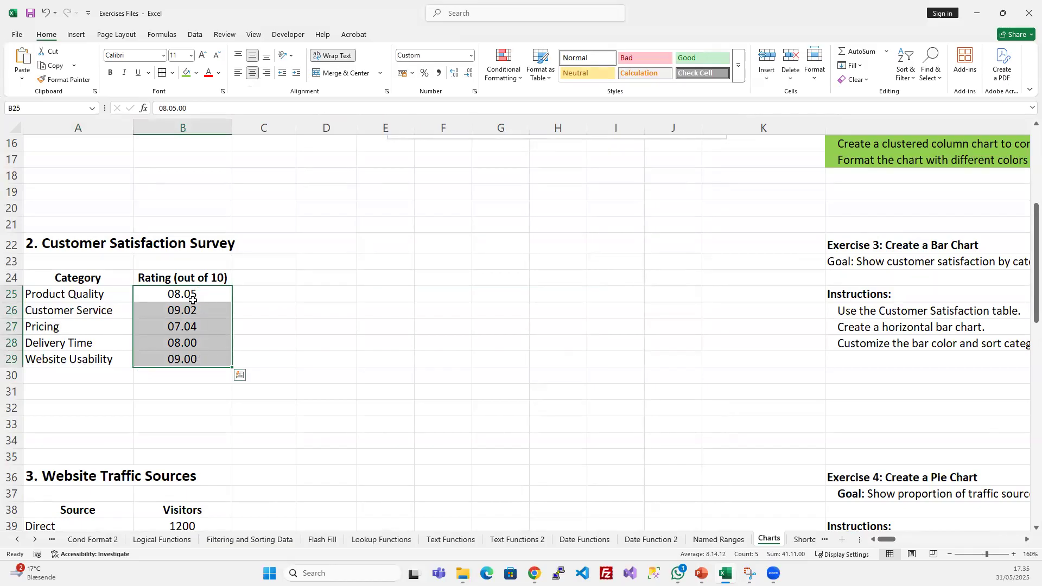
drag(73, 282, 206, 360)
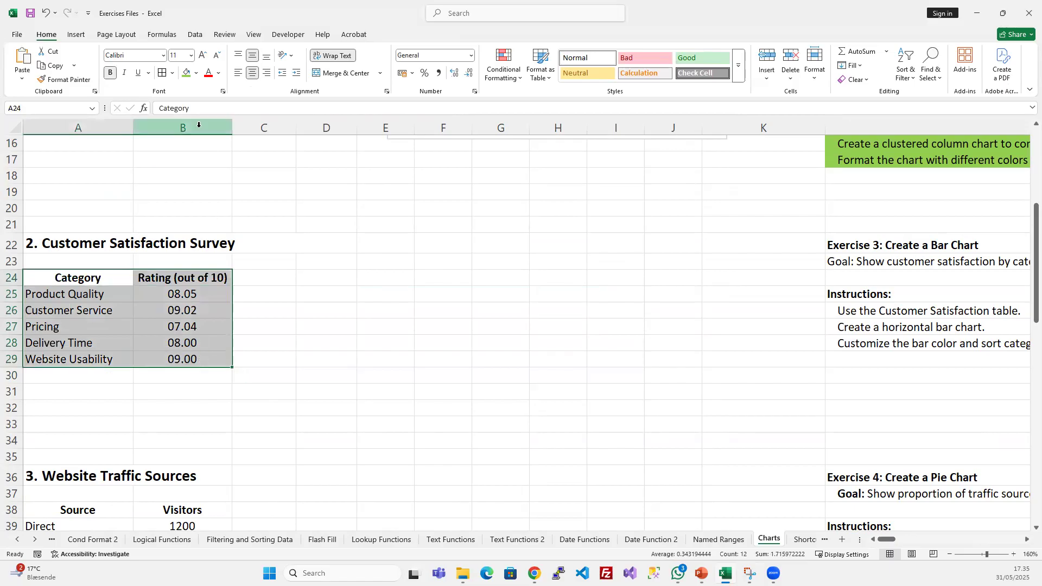
click(76, 34)
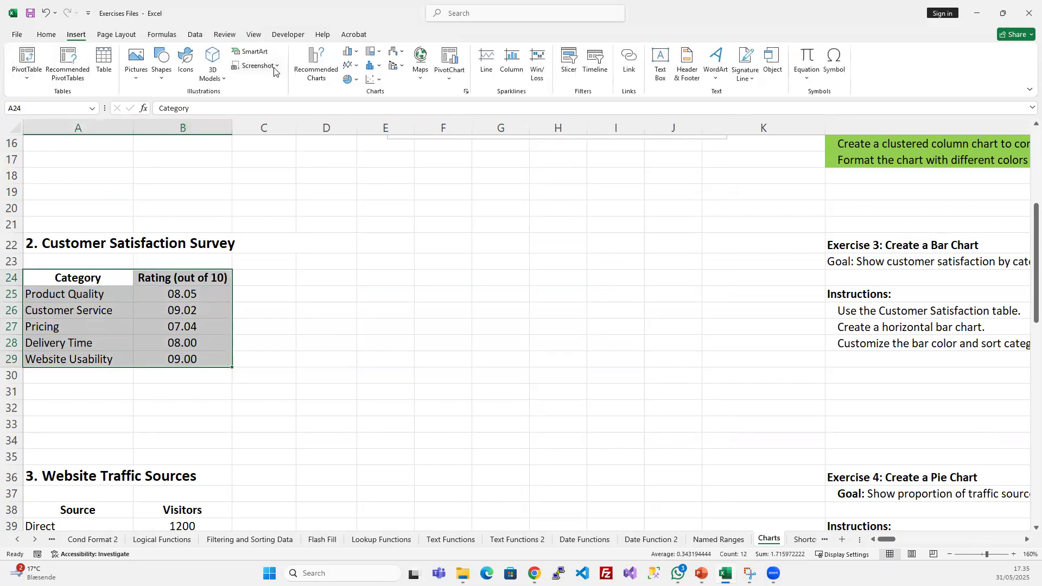
click(317, 64)
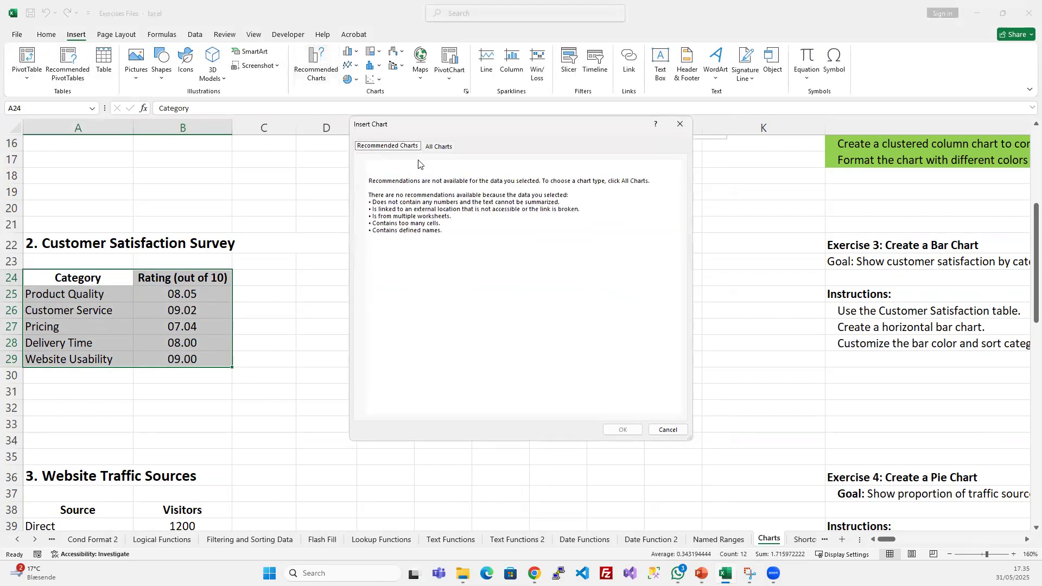
click(438, 147)
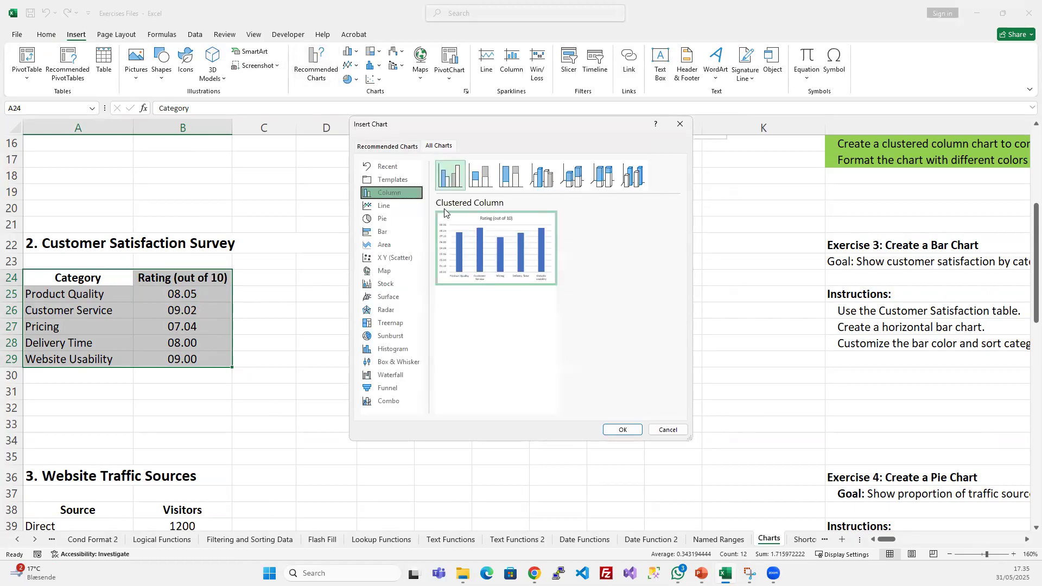
click(396, 145)
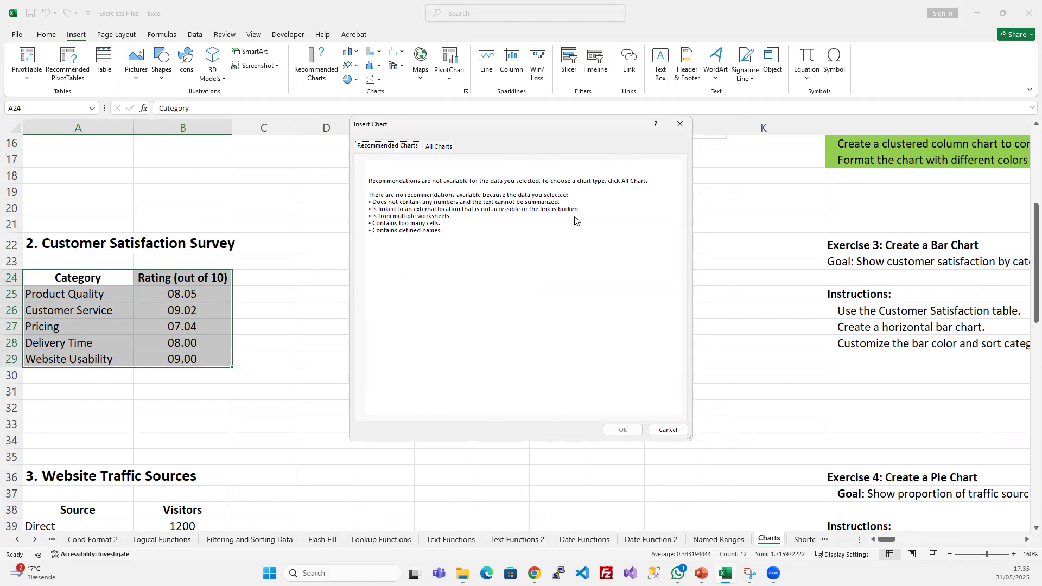
click(439, 148)
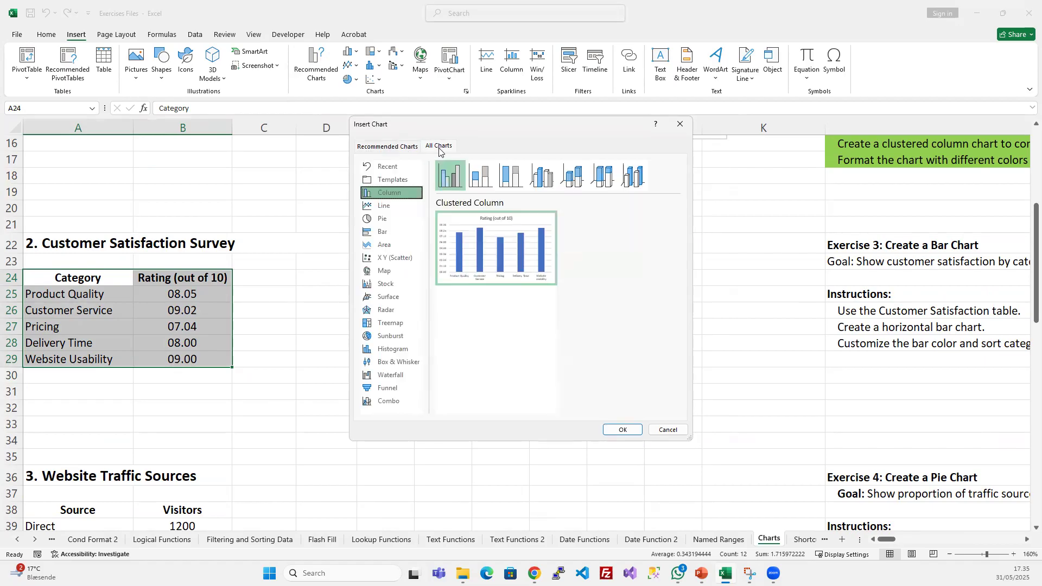
mouse_move(508, 255)
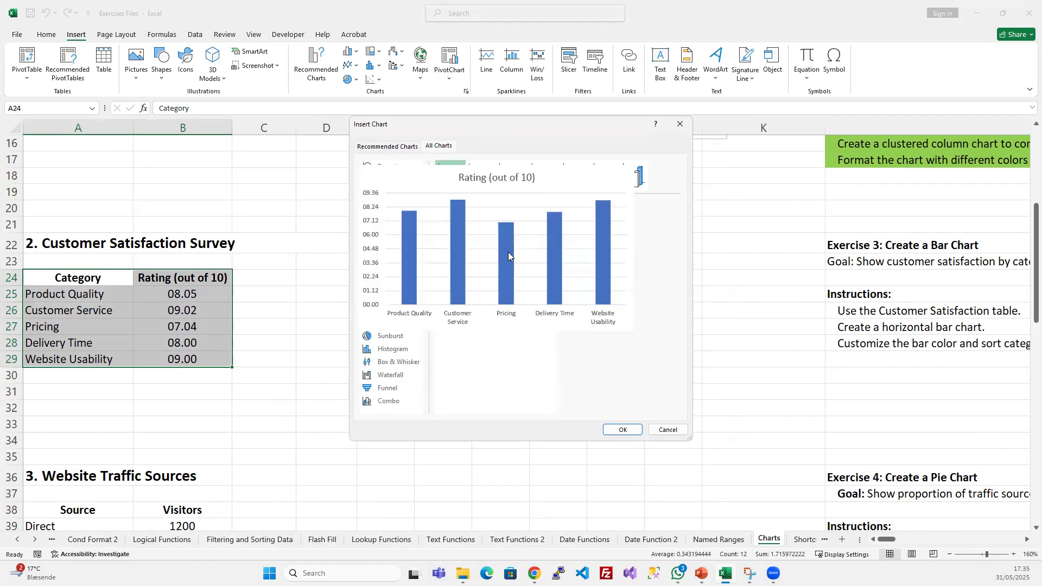
click(623, 430)
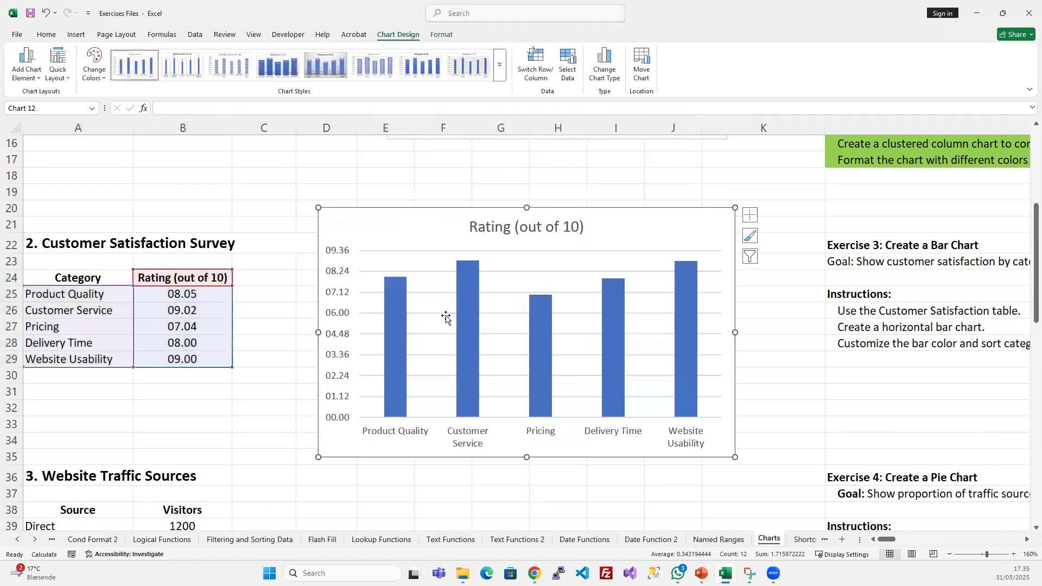
drag(735, 459, 661, 452)
- Examine Exercise 3's horizontal bar chart instruction against the Sum chart and the Rating (out of 10) chart
click(925, 341)
middle_click(904, 390)
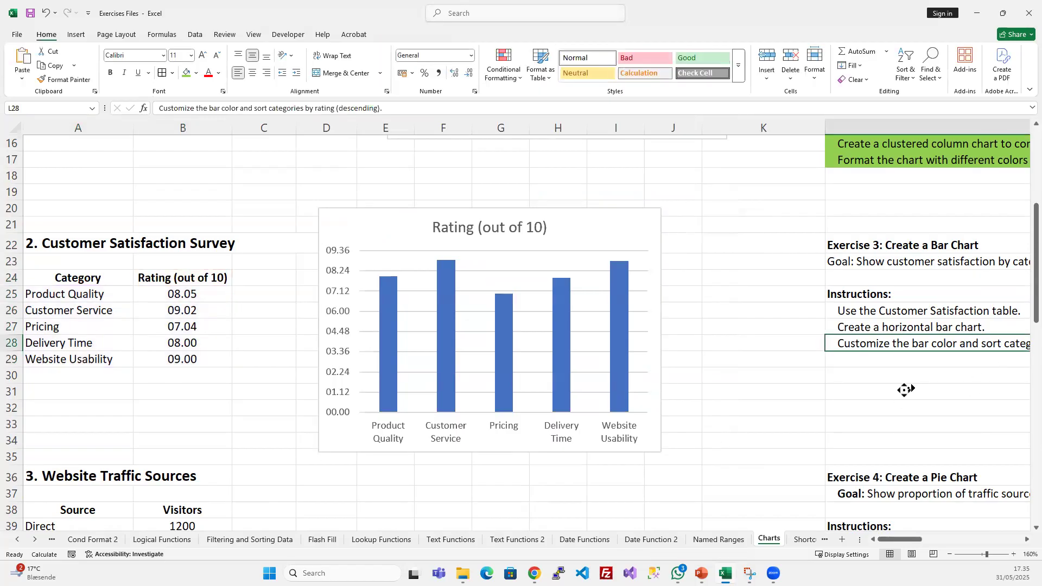
click(804, 323)
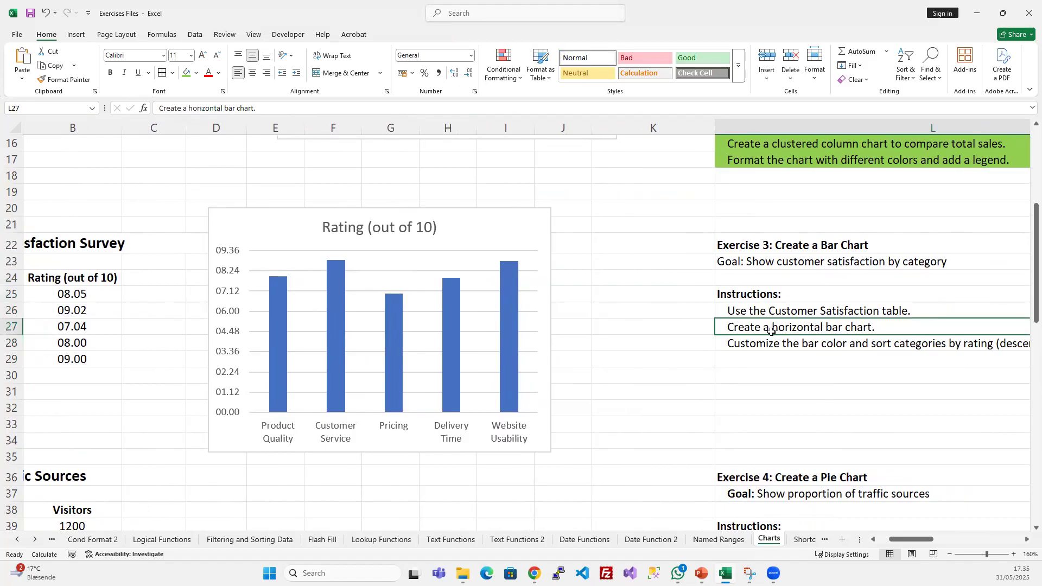
scroll(706, 328, up, 5)
scroll(377, 241, down, 2)
click(431, 218)
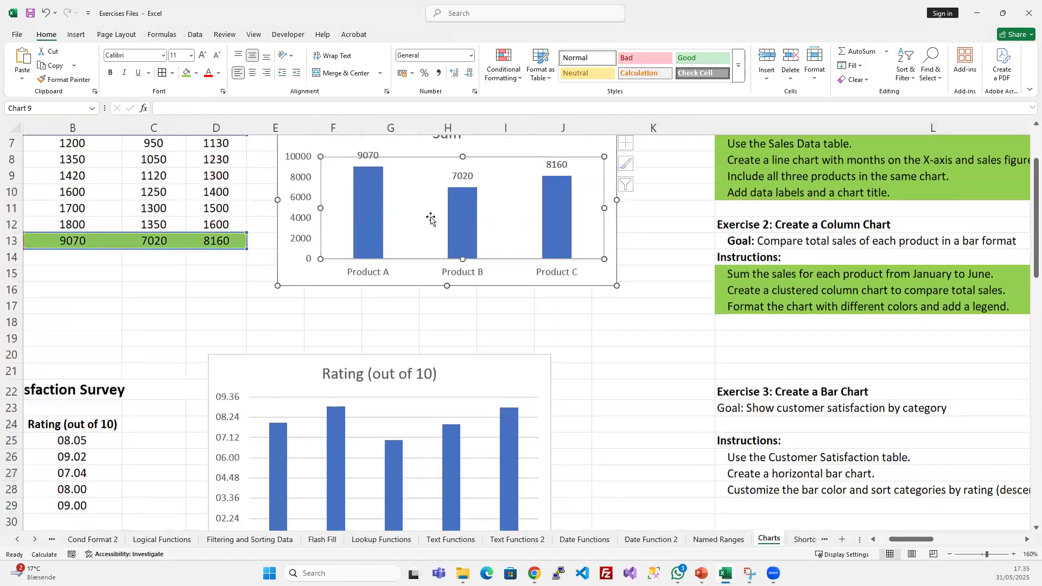
scroll(640, 348, down, 3)
click(531, 318)
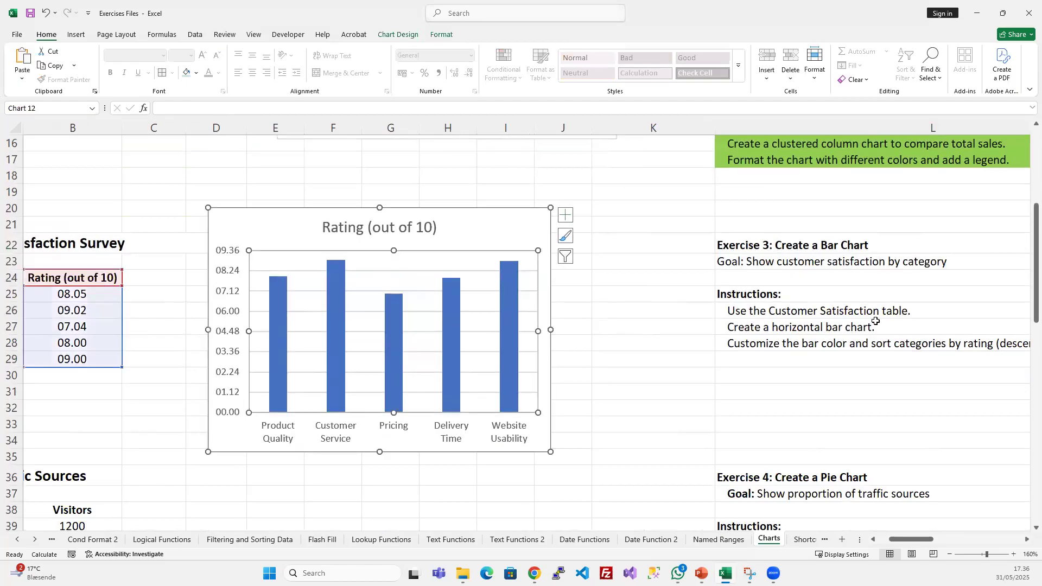
click(849, 324)
click(486, 274)
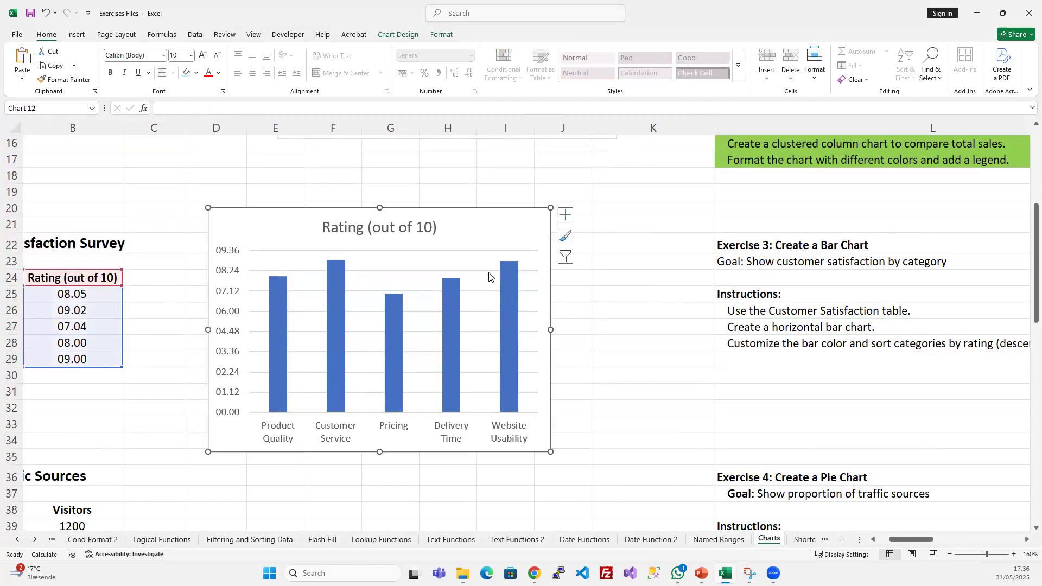
- Change the Rating (out of 10) chart's type from Clustered Column to Clustered Bar
scroll(597, 348, left, 1)
scroll(521, 301, up, 1)
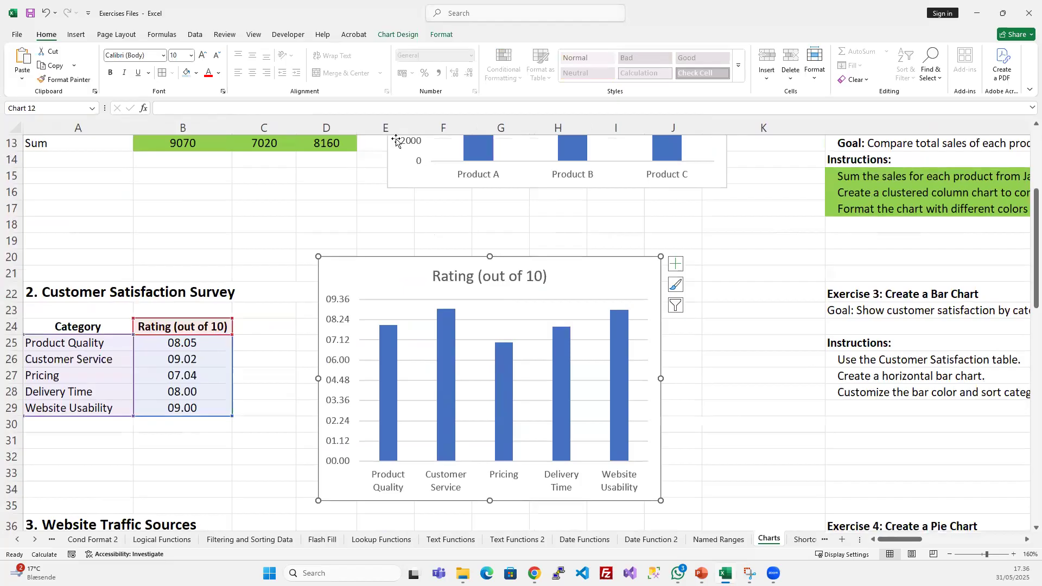
click(397, 35)
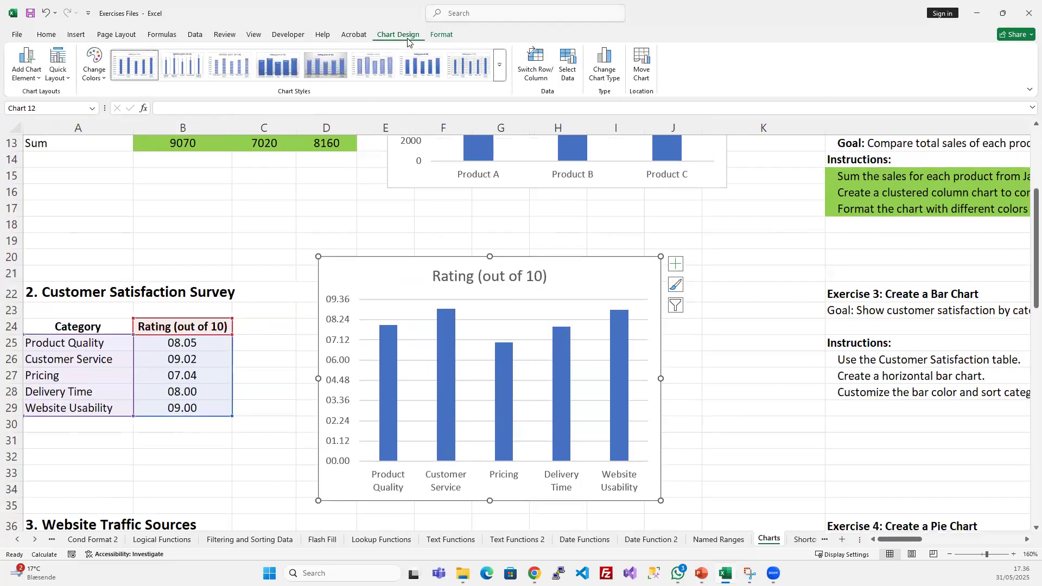
click(602, 71)
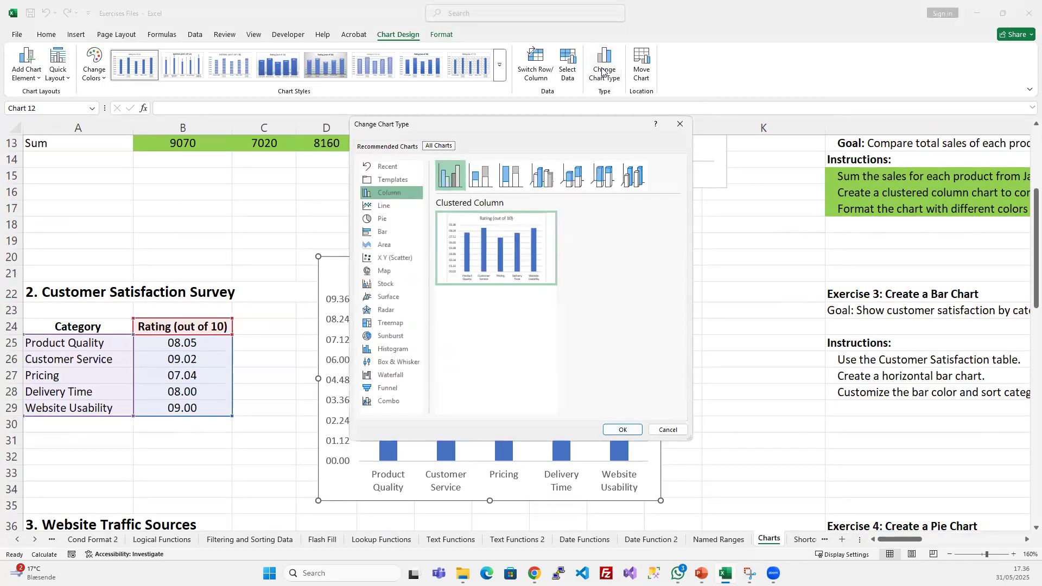
click(383, 233)
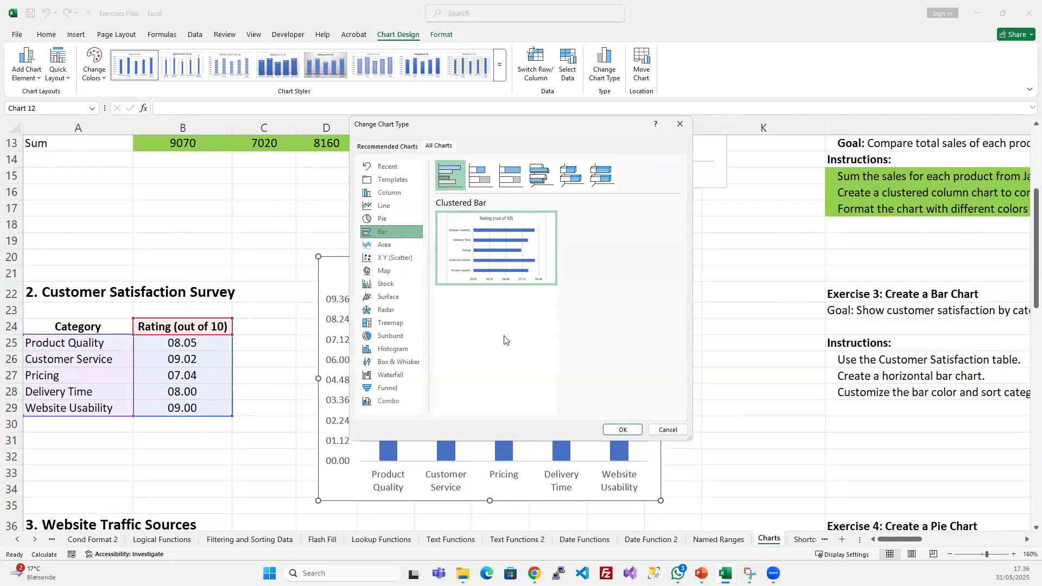
click(620, 428)
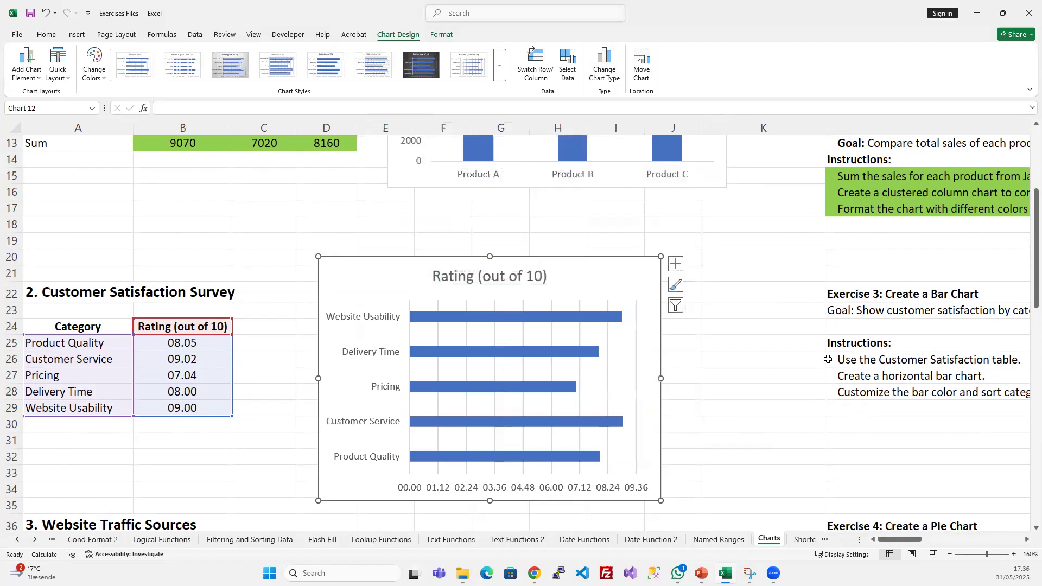
- Try axis titles on the Rating (out of 10) bar chart
scroll(821, 354, up, 2)
scroll(705, 325, down, 3)
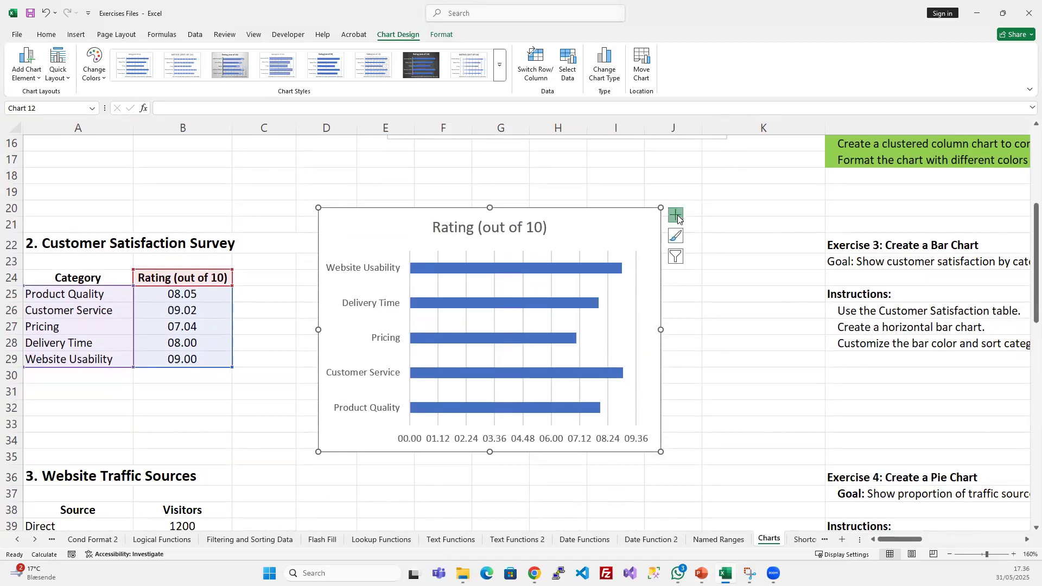
click(675, 214)
click(702, 241)
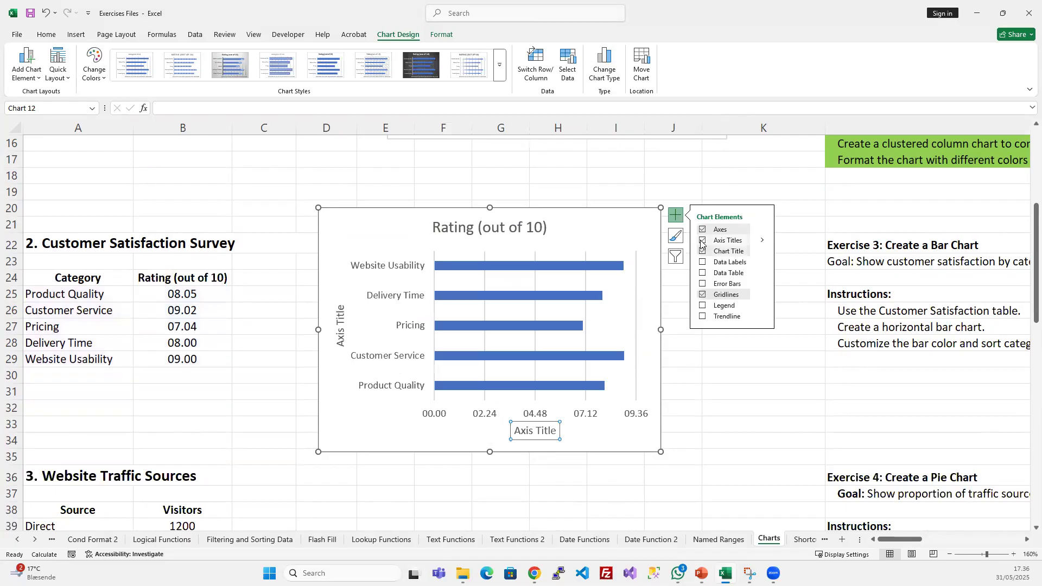
click(703, 240)
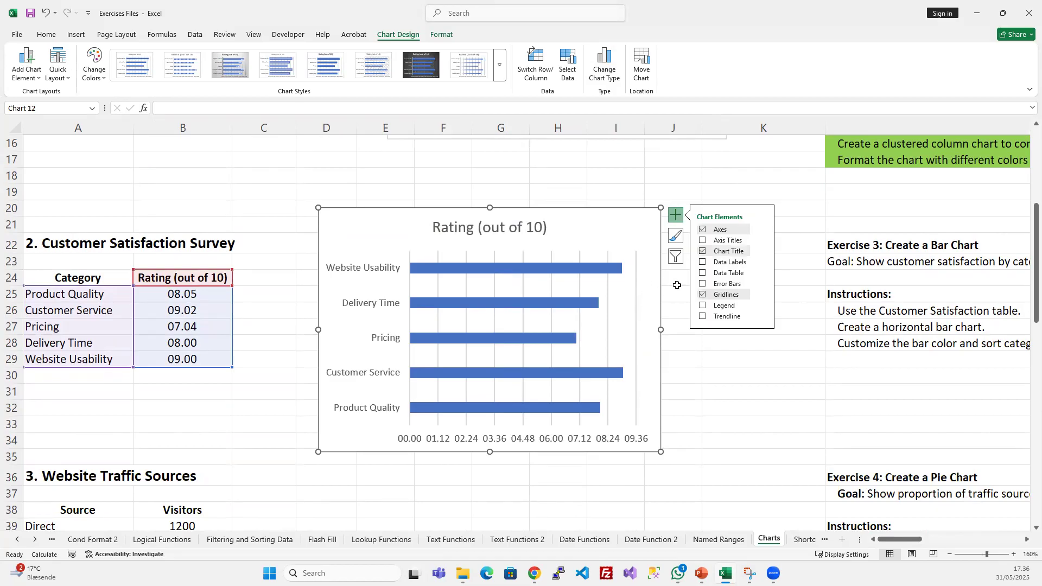
right_click(617, 228)
click(642, 395)
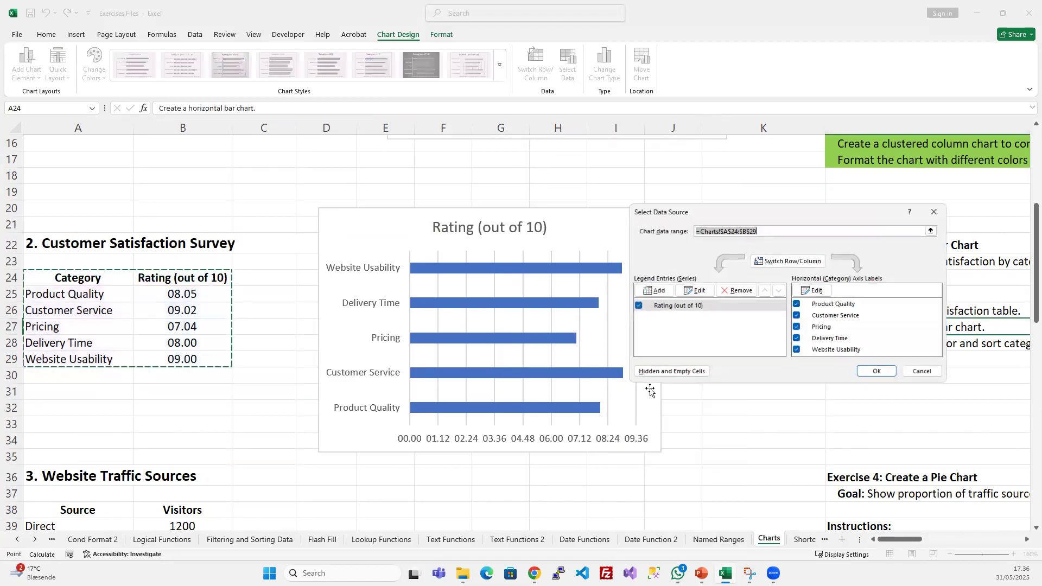
click(698, 306)
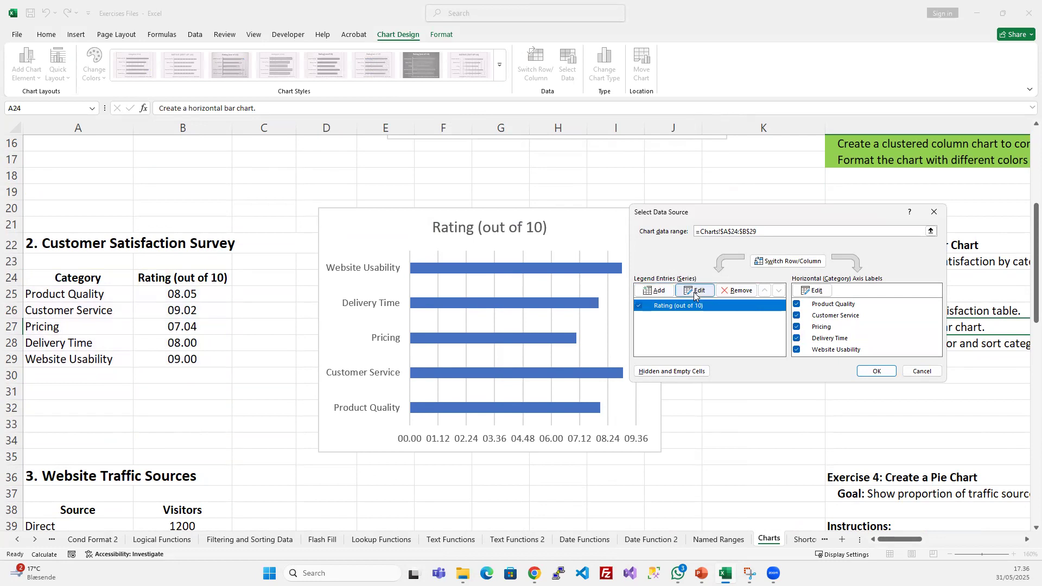
click(695, 292)
click(847, 325)
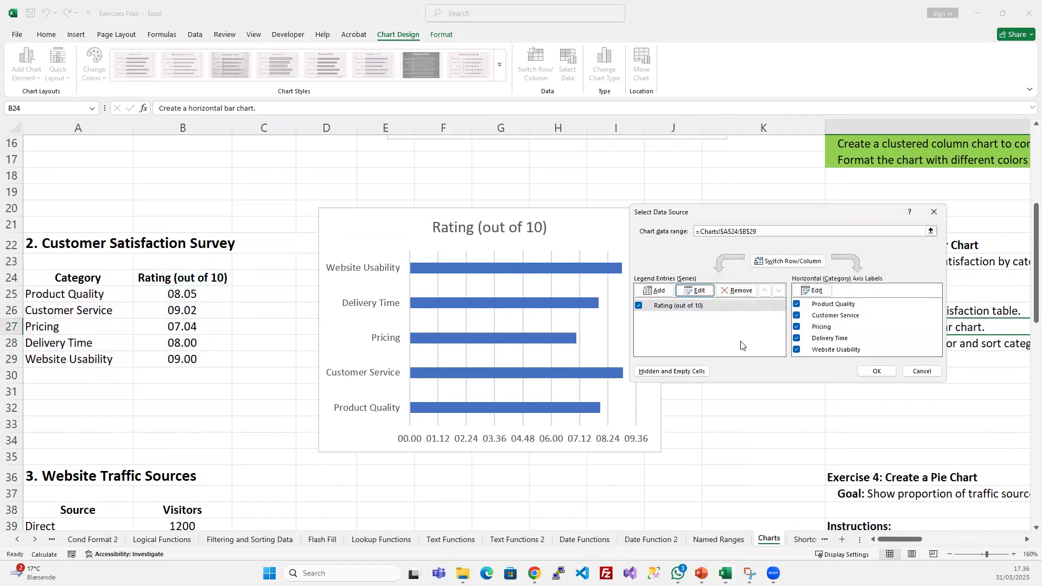
click(922, 371)
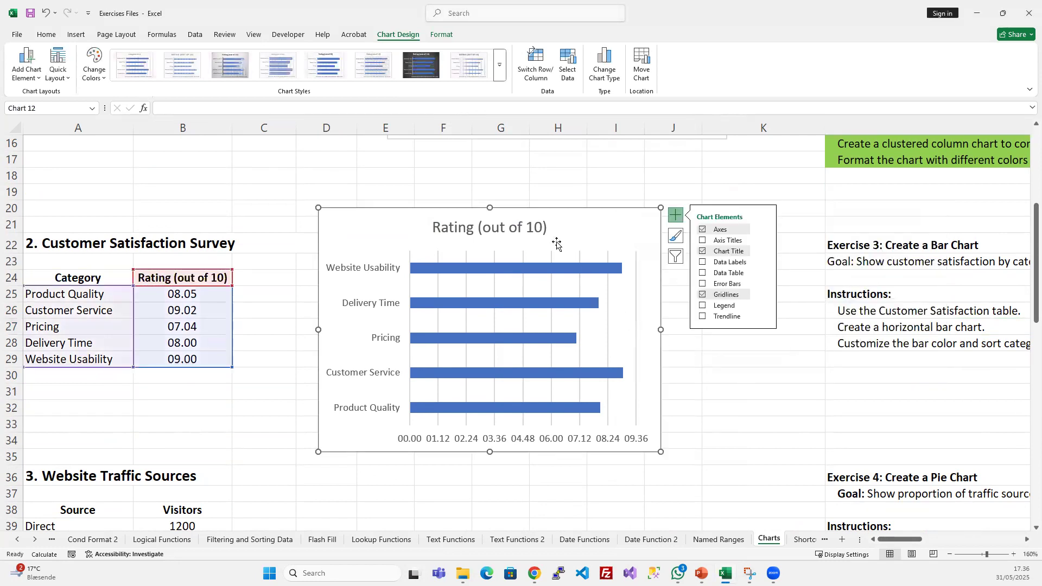
- Open the chart's formatting pane and examine the options for its bars, gridlines, title and axes
right_click(584, 223)
click(620, 537)
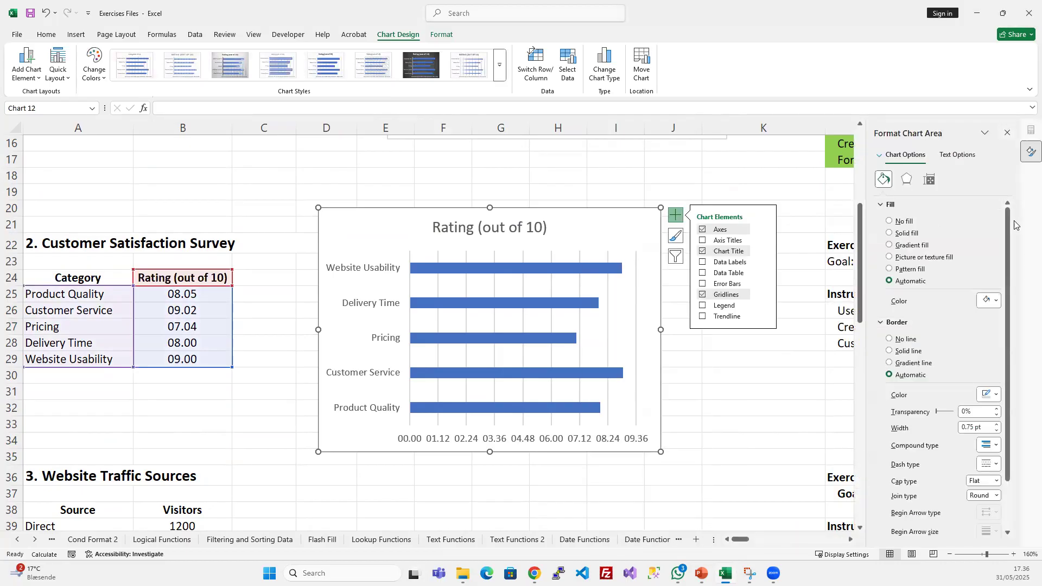
right_click(601, 219)
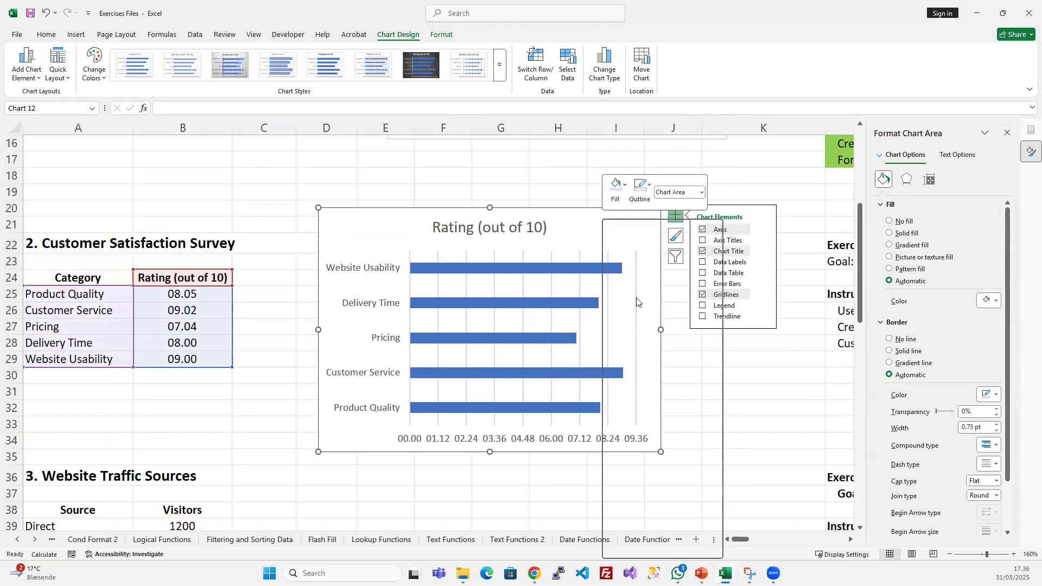
key(Escape)
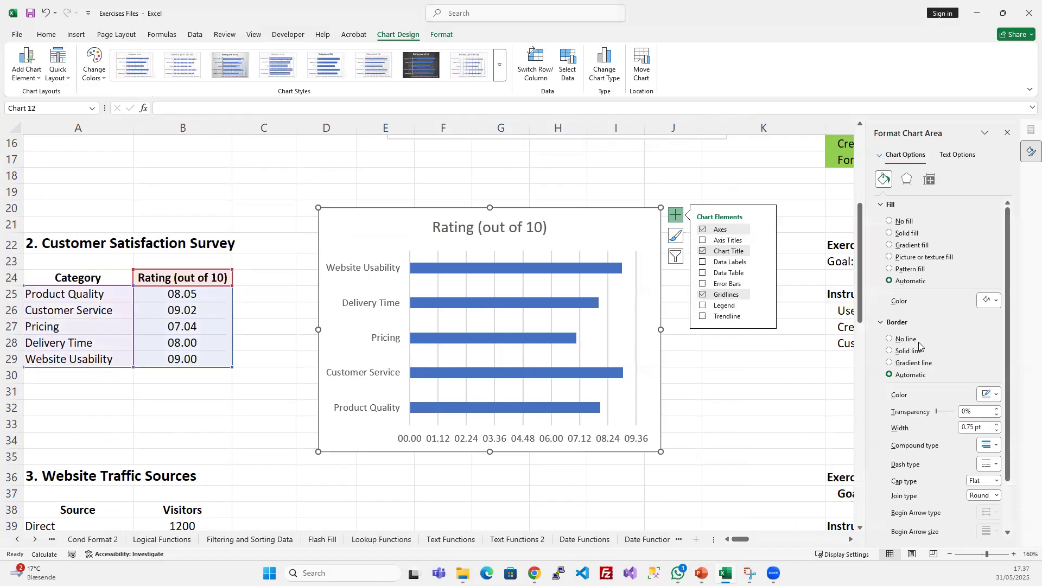
click(525, 267)
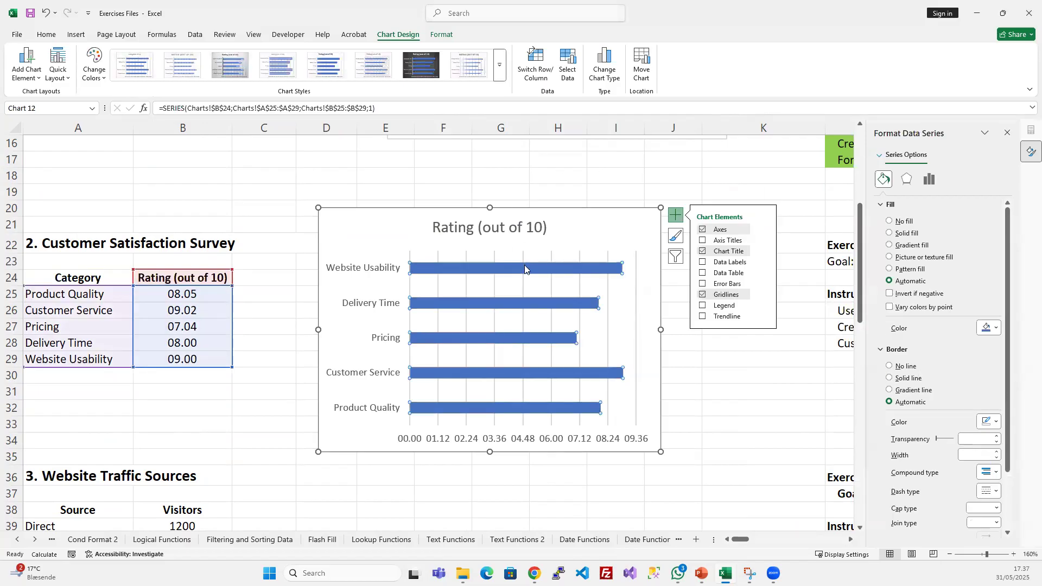
click(533, 301)
click(438, 288)
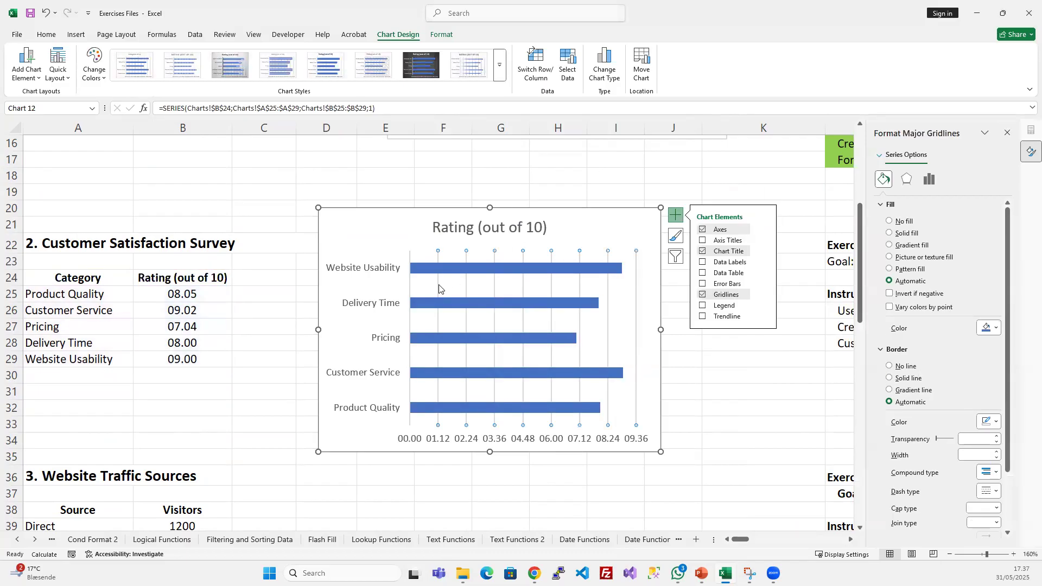
click(353, 276)
click(461, 232)
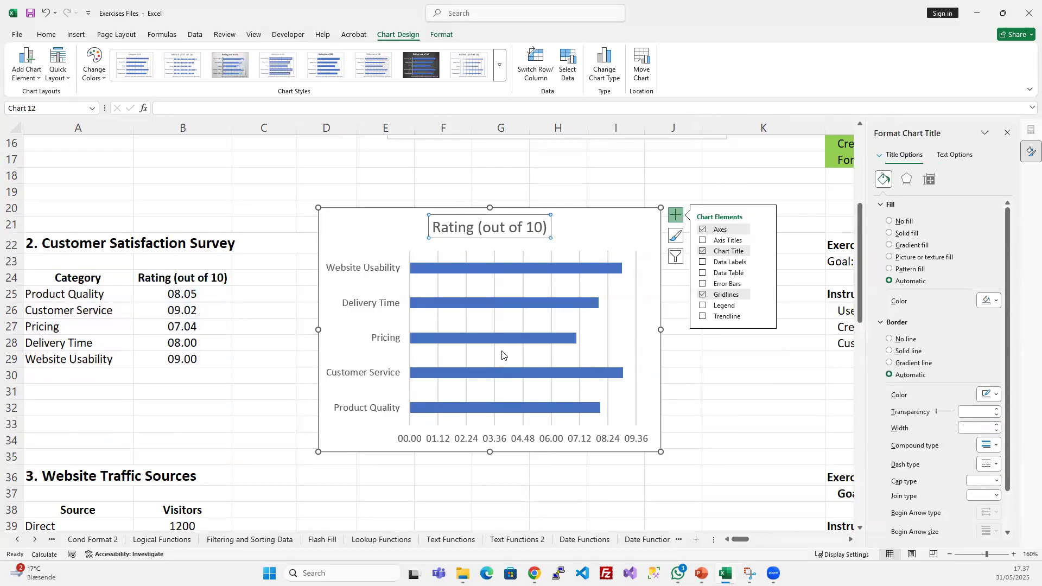
click(488, 442)
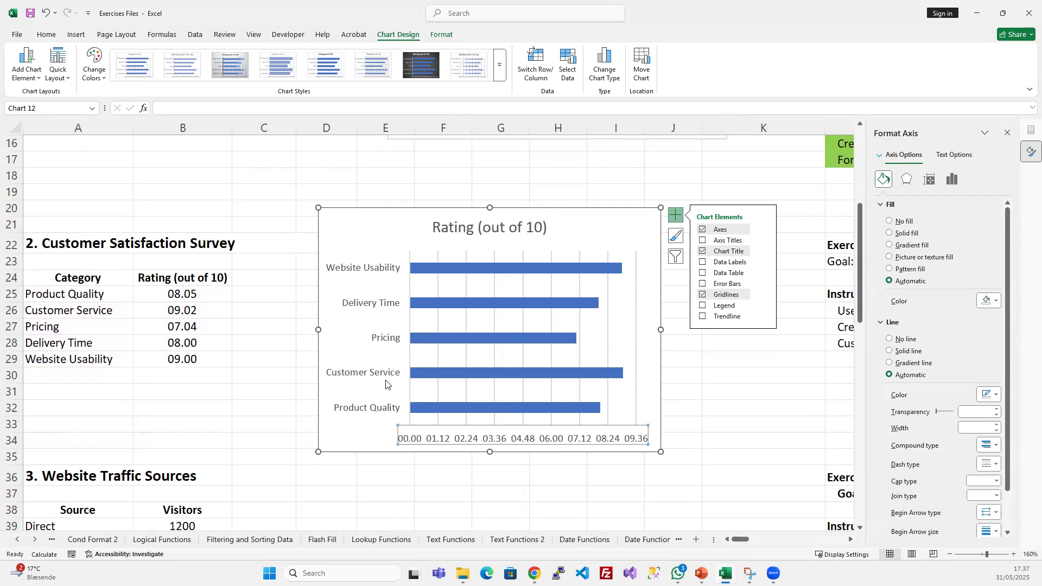
- Try showing a legend on the Rating (out of 10) bar chart
click(703, 306)
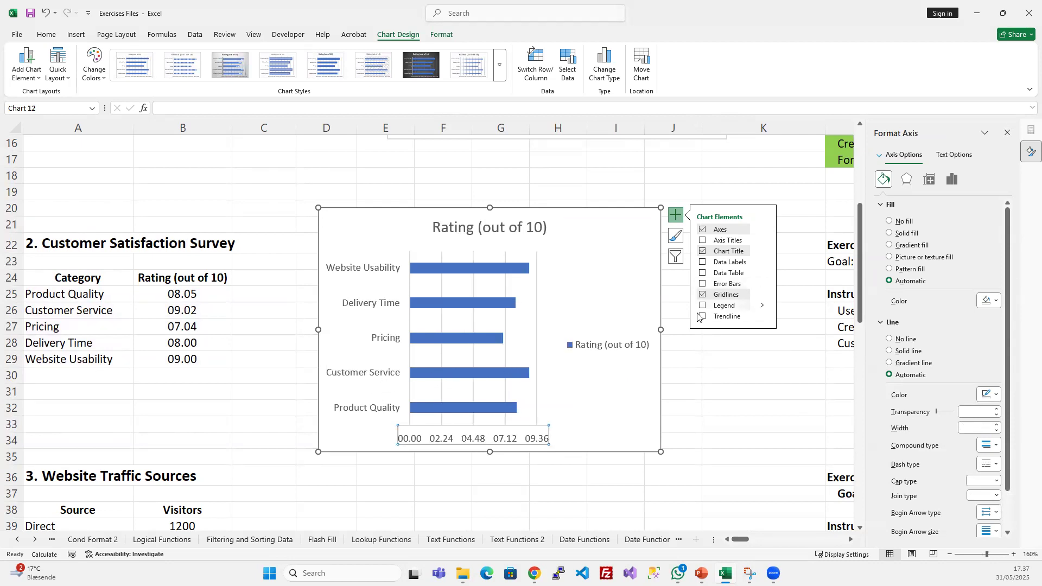
click(703, 305)
click(703, 305)
click(703, 305)
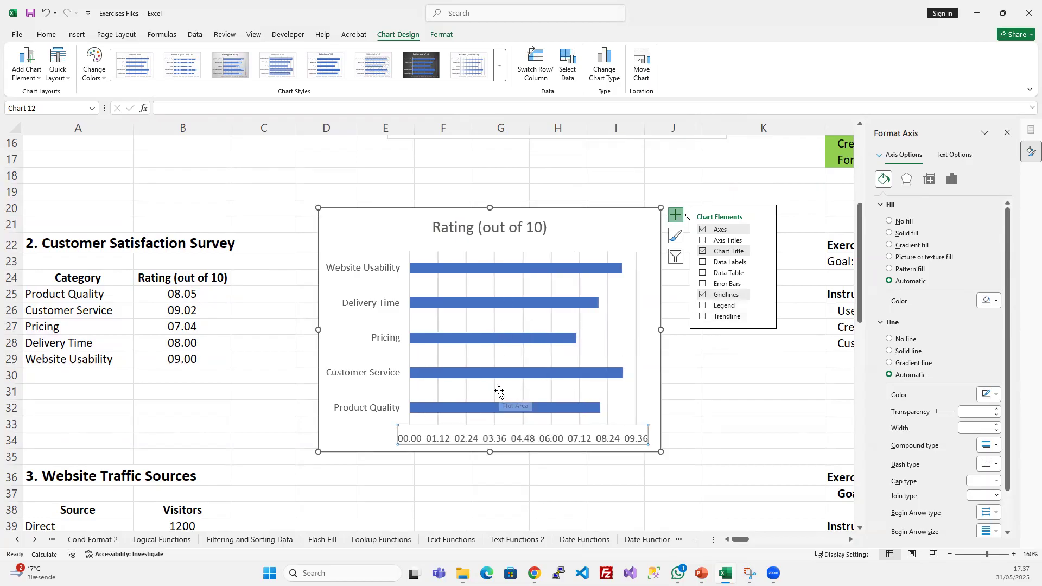
- Thicken the rating bars by reducing the data series' gap width to 12%
click(567, 268)
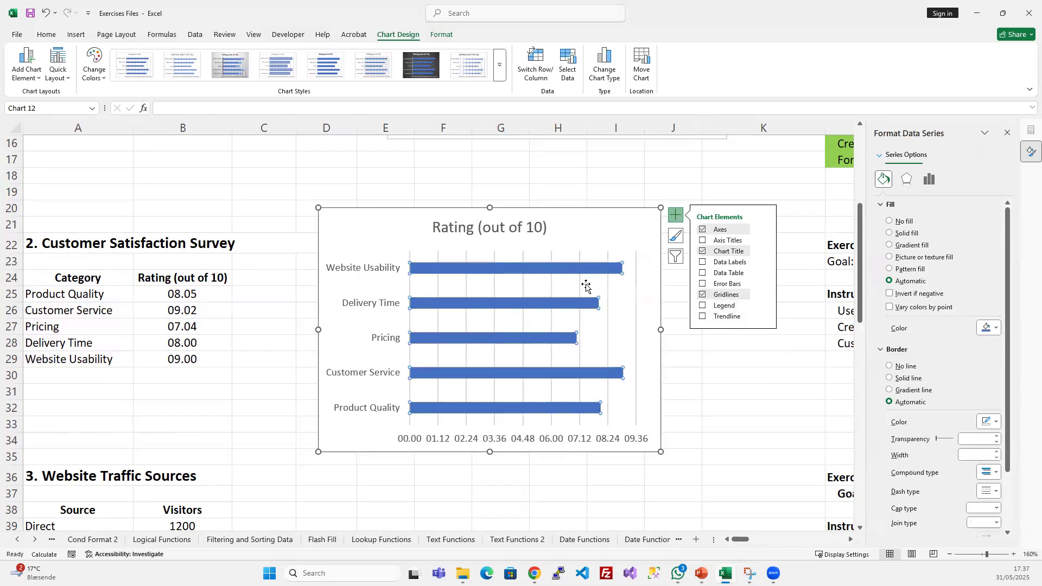
click(908, 184)
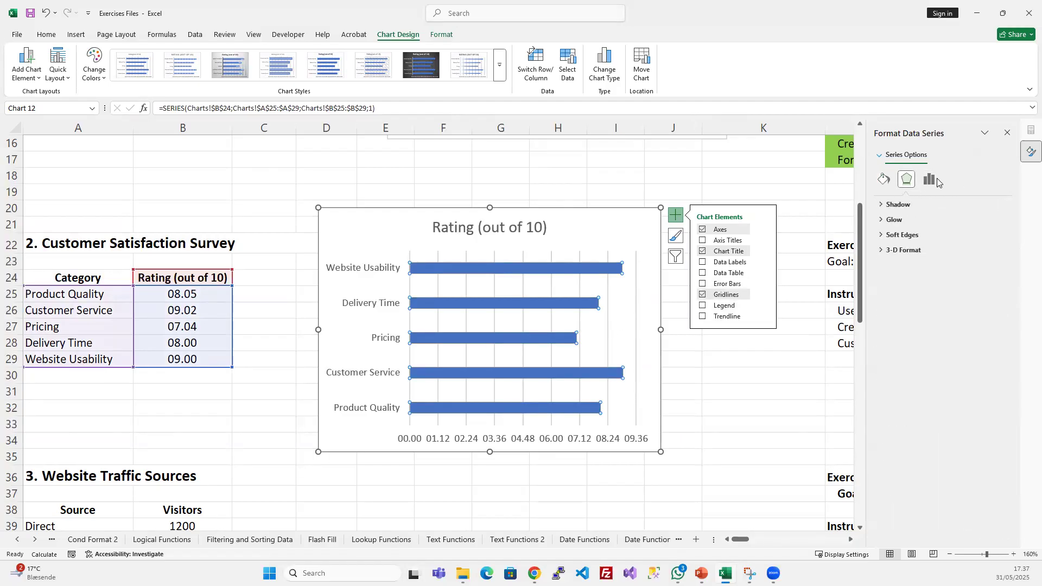
click(928, 182)
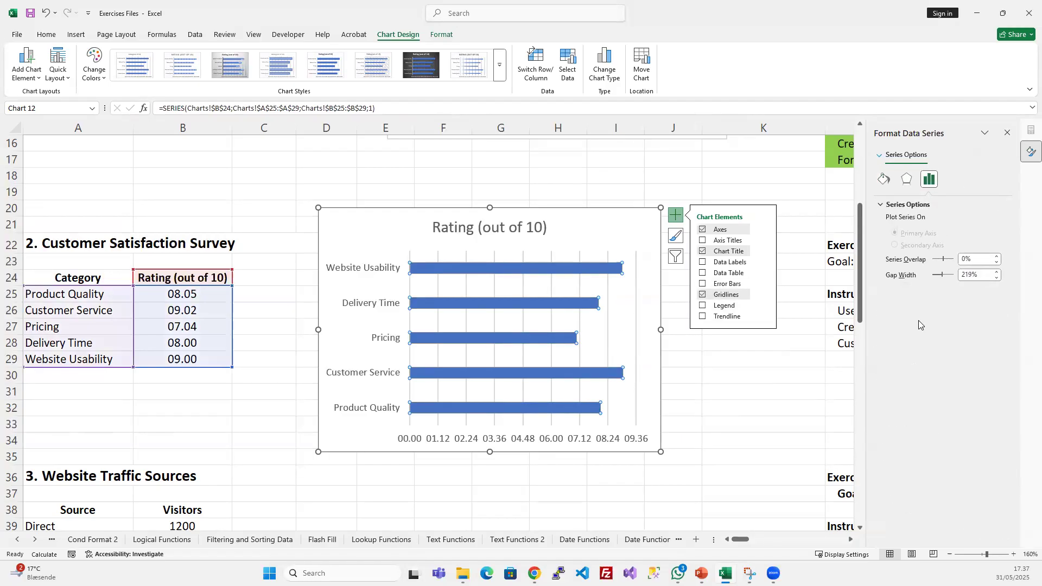
drag(940, 278, 934, 280)
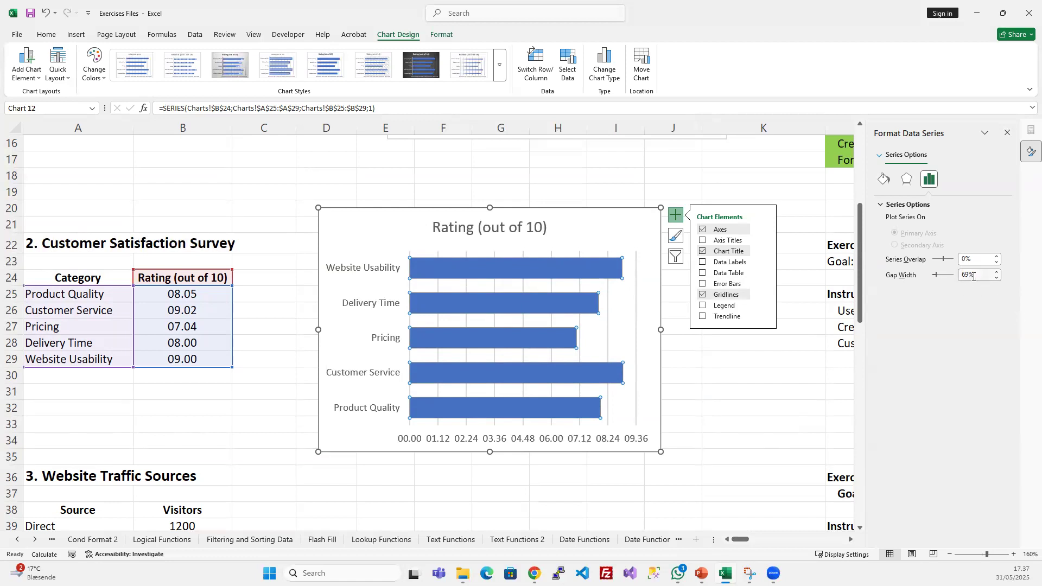
click(996, 279)
drag(995, 279, 995, 280)
- Hide the bar chart's gridlines and show data labels at the ends of the bars
click(702, 295)
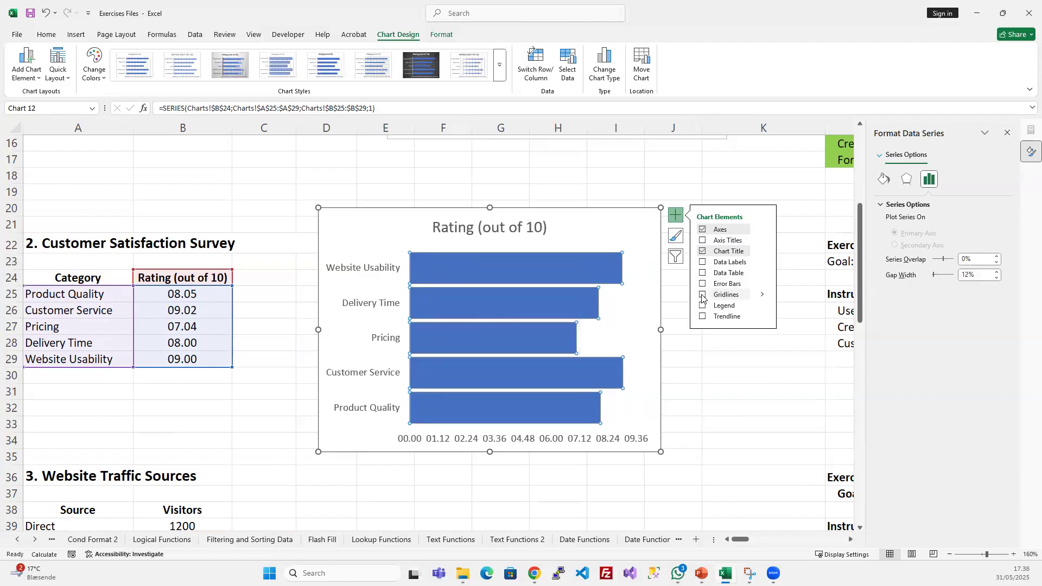
click(702, 263)
click(641, 270)
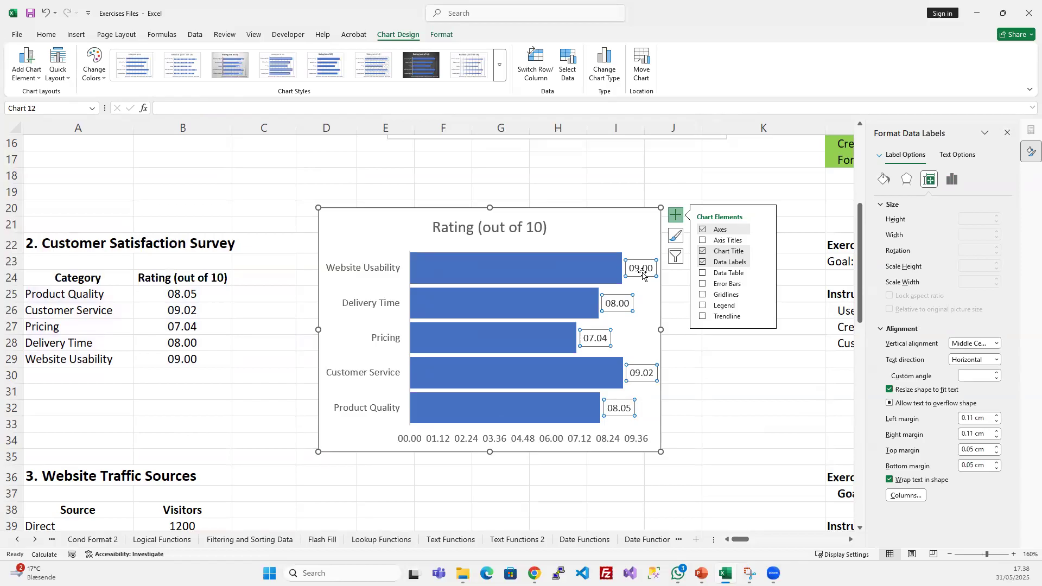
- Delete the horizontal value axis from the Rating (out of 10) bar chart
click(606, 440)
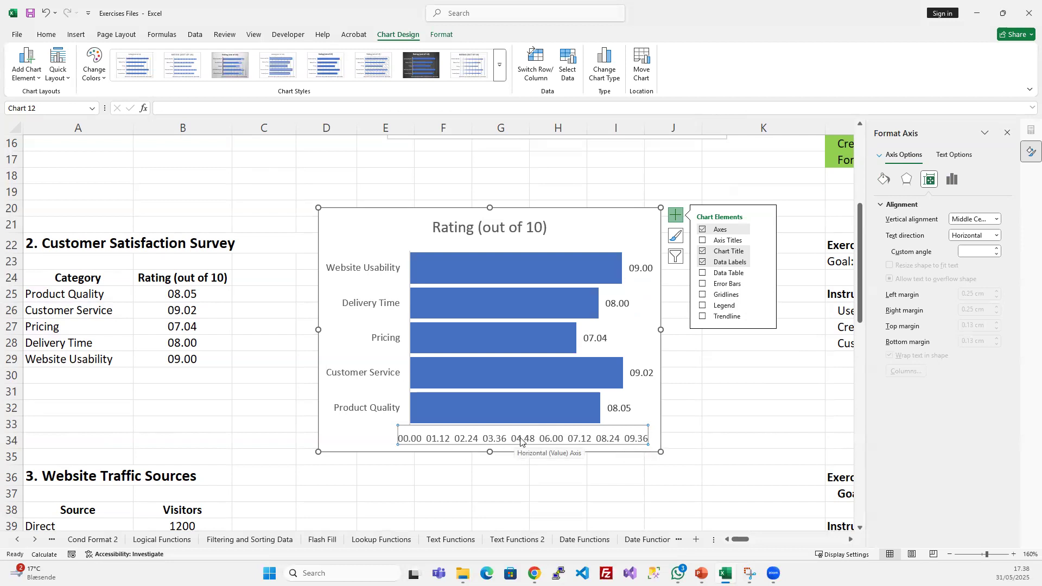
key(Escape)
key(Delete)
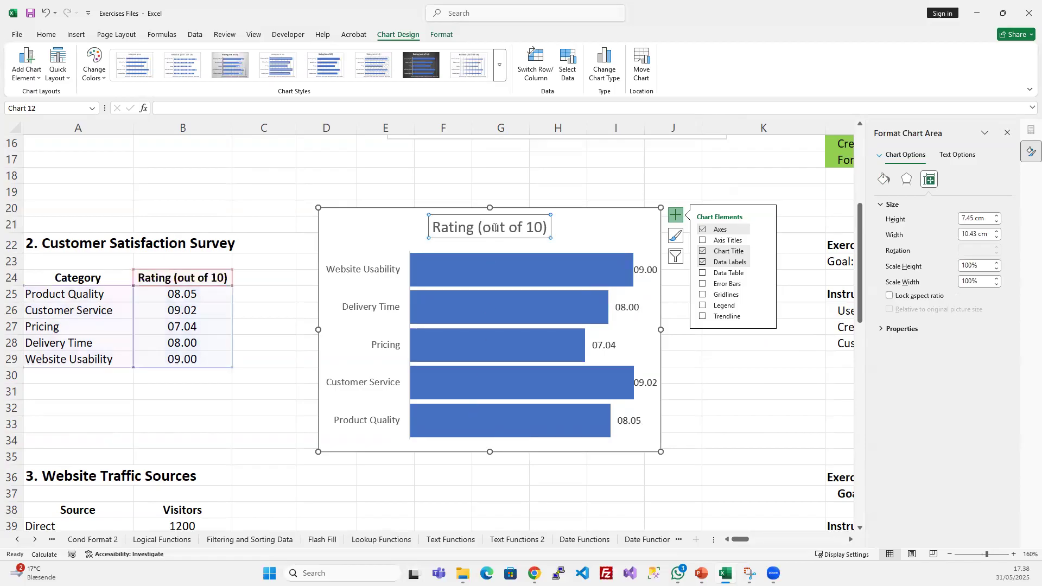
- Shorten the chart title to Rating and shrink the chart to about 5.63 cm high by 10.25 cm wide
click(478, 233)
drag(479, 233, 592, 227)
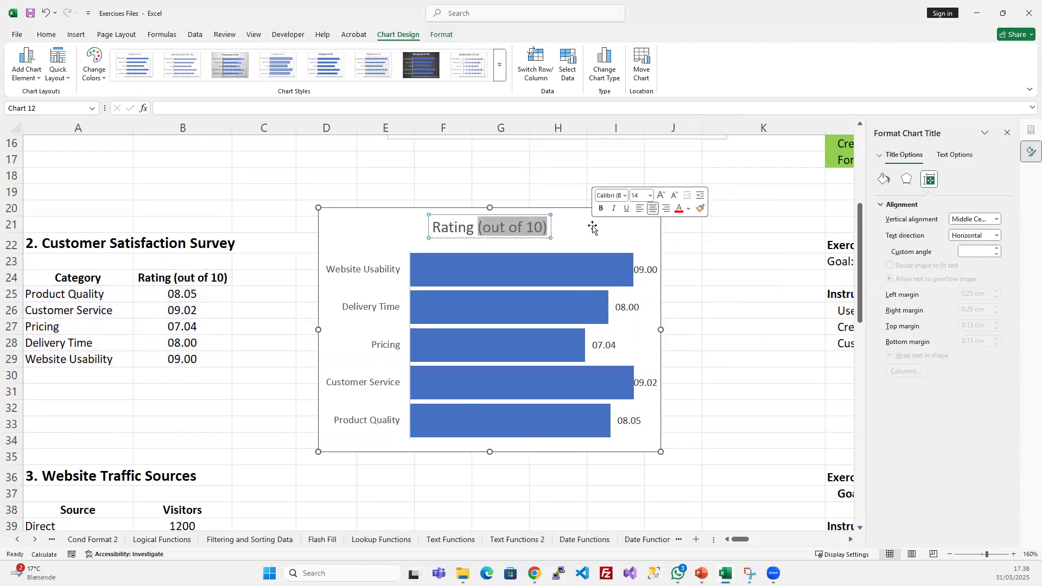
key(BackSpace)
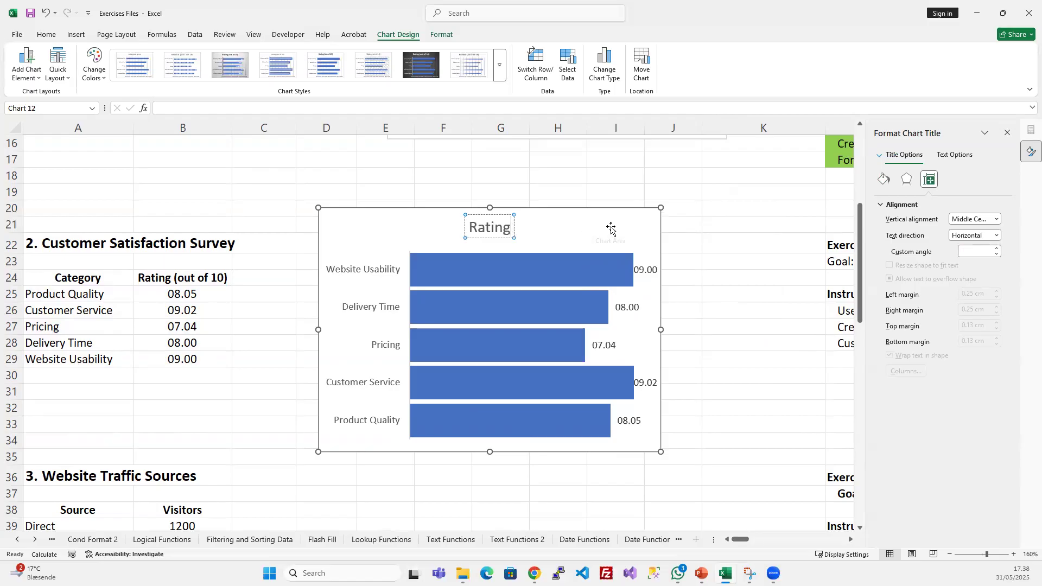
click(610, 227)
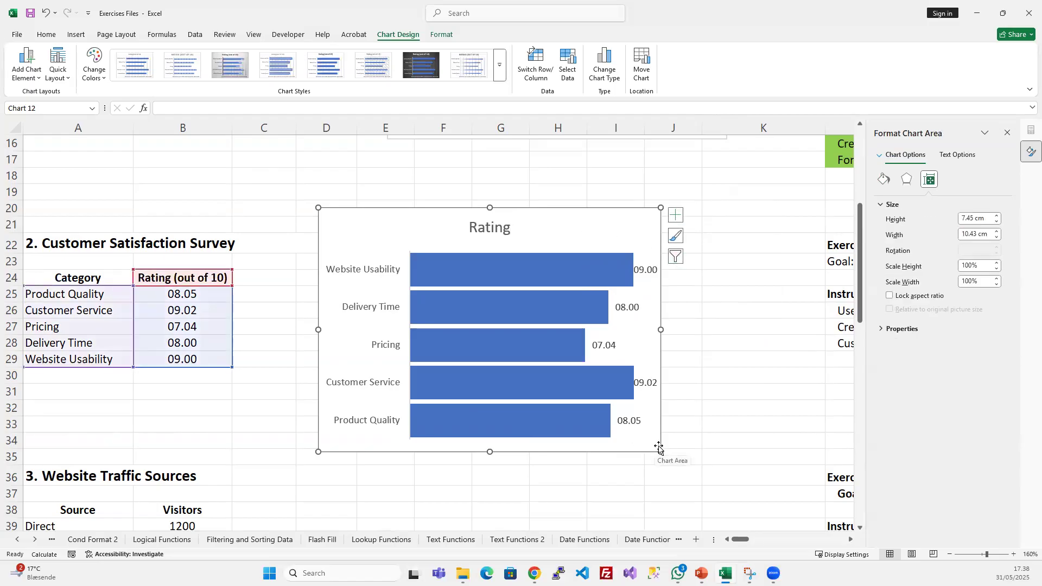
drag(659, 451, 655, 392)
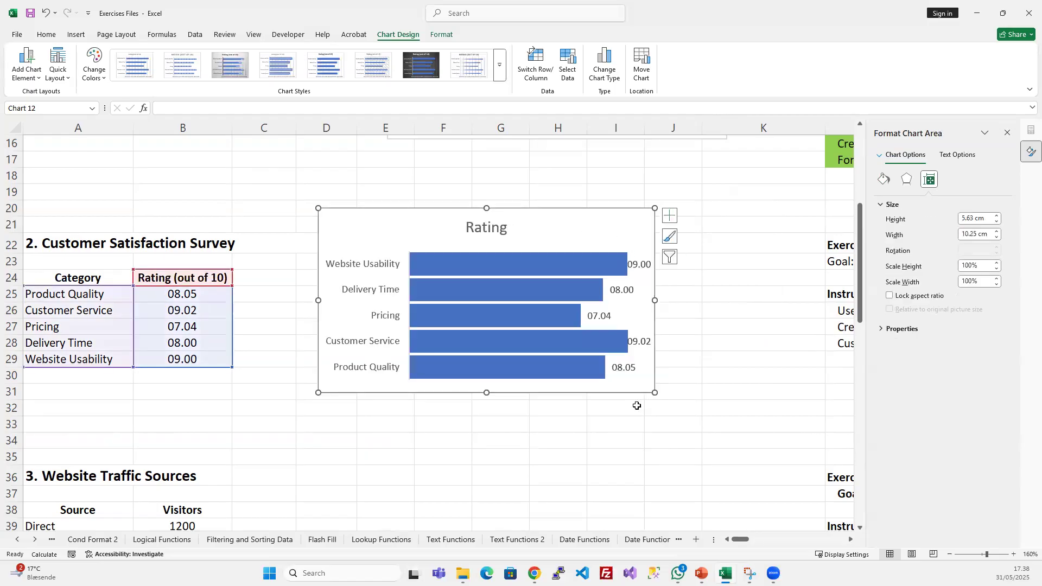
- Set the label position of the Rating chart's data labels to Inside Base
click(654, 265)
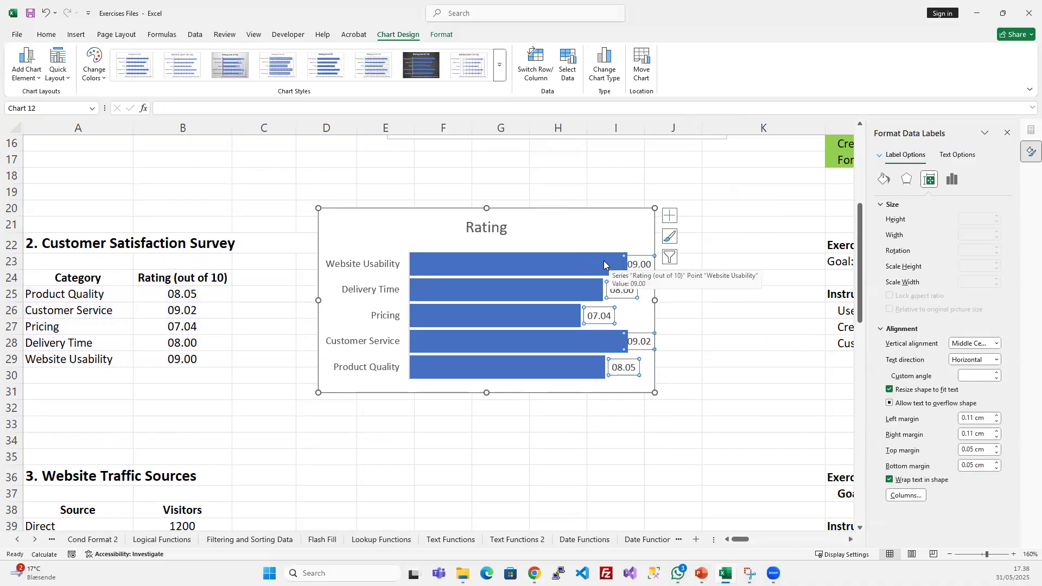
click(951, 180)
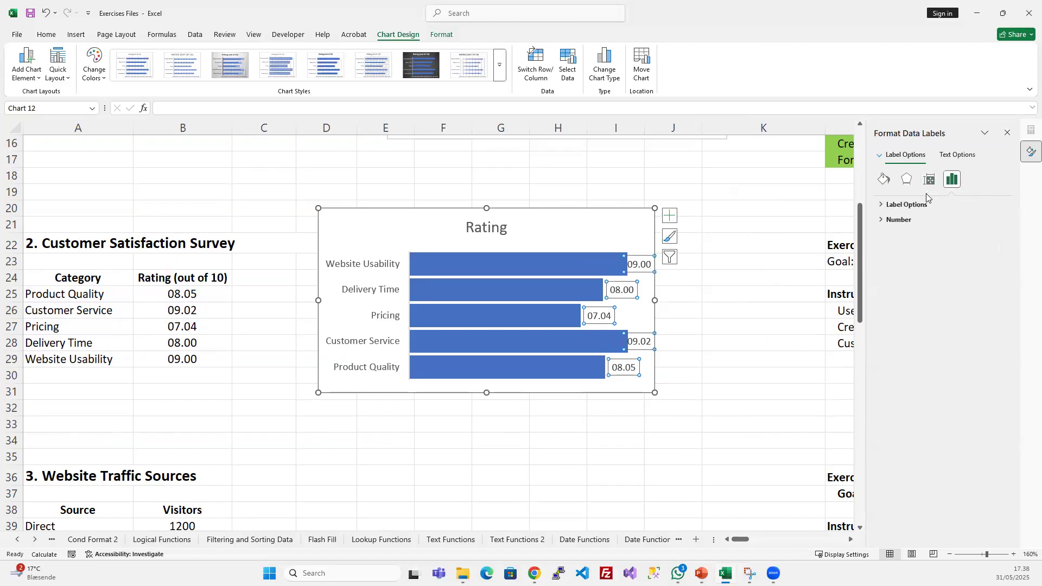
click(880, 205)
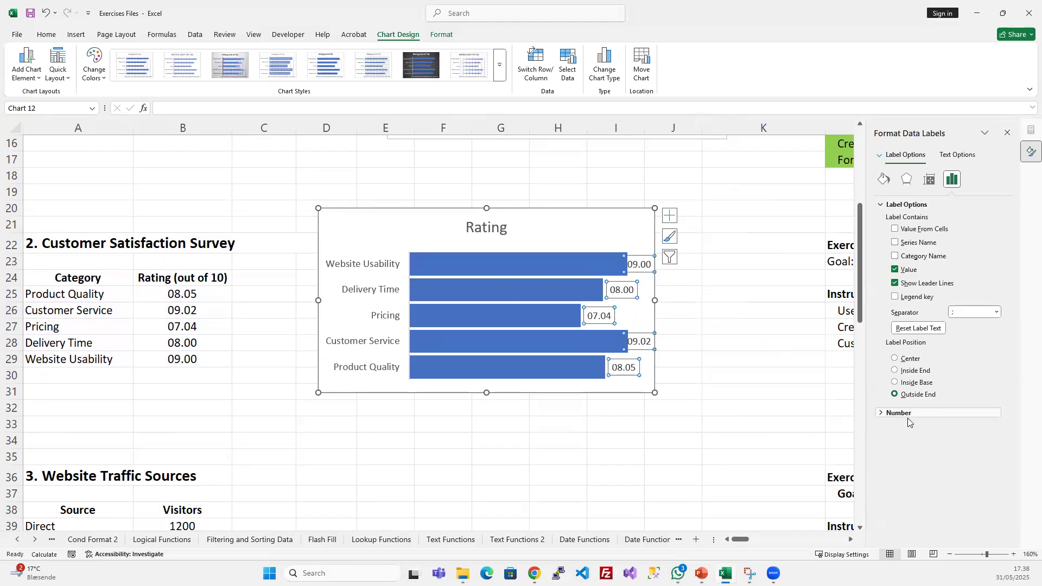
click(894, 370)
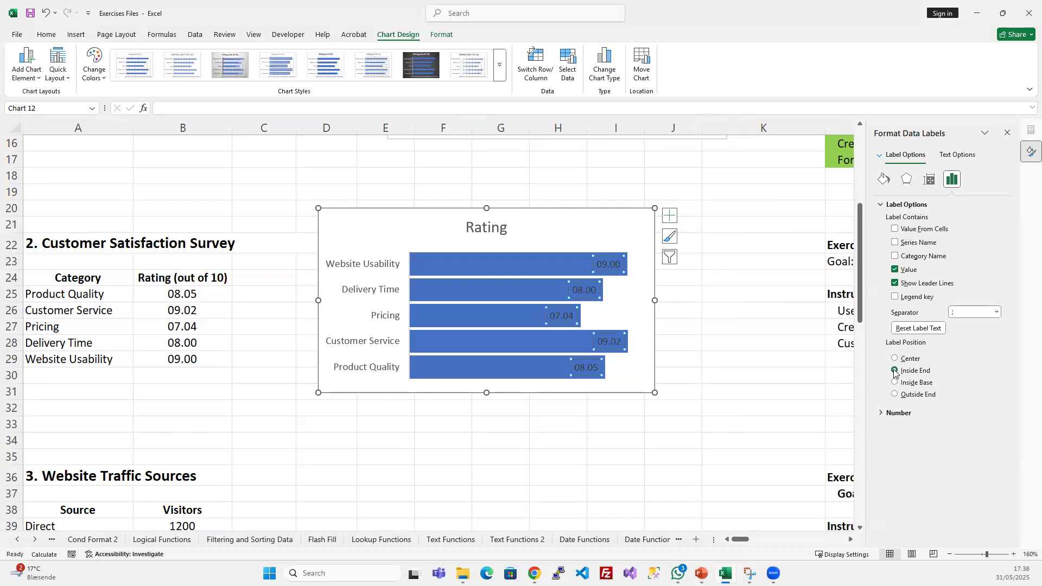
click(894, 383)
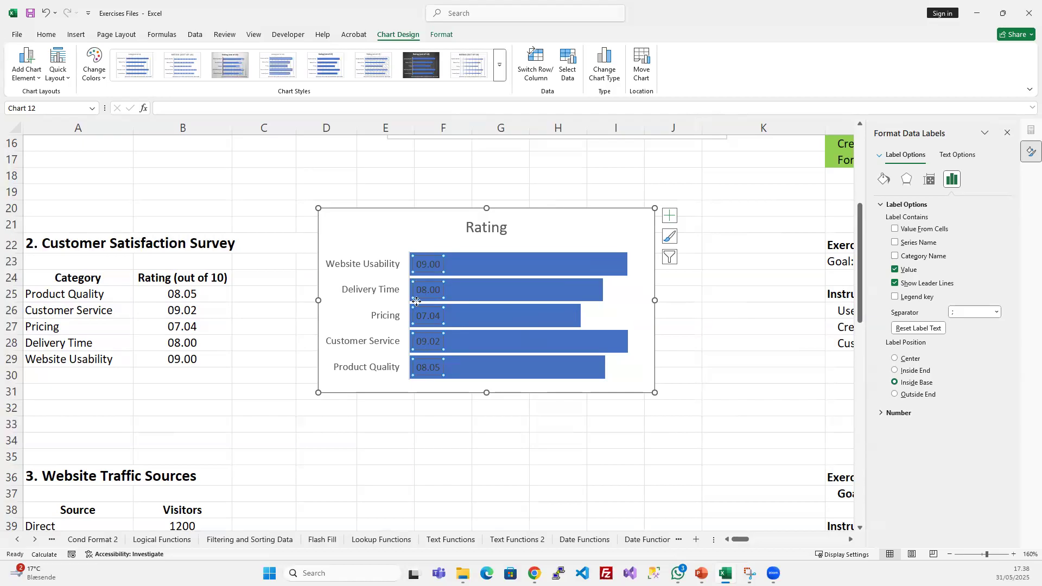
- Format the Rating chart's data labels with white text fill and bold
click(448, 39)
click(628, 51)
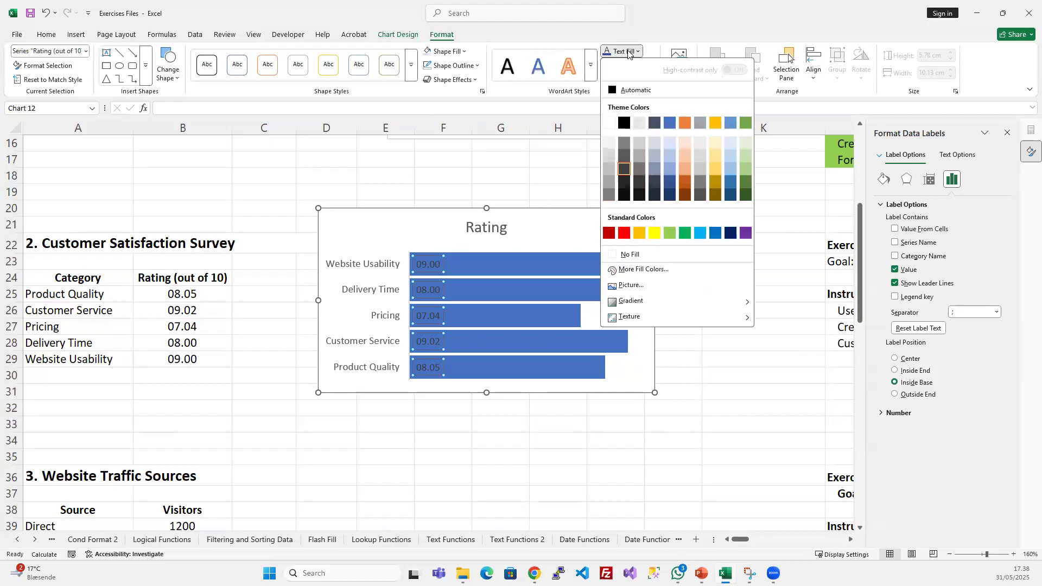
click(609, 124)
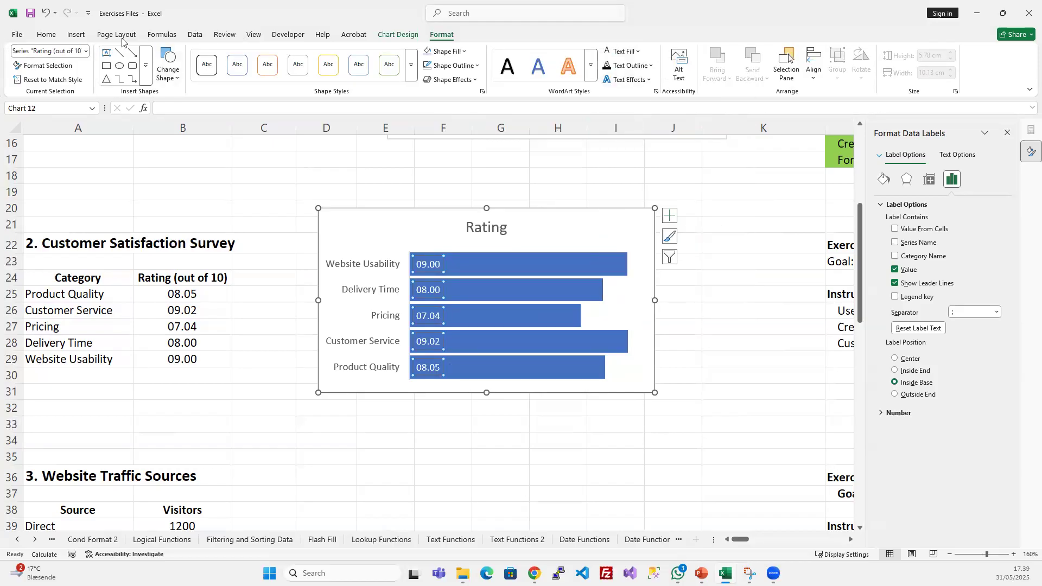
click(47, 36)
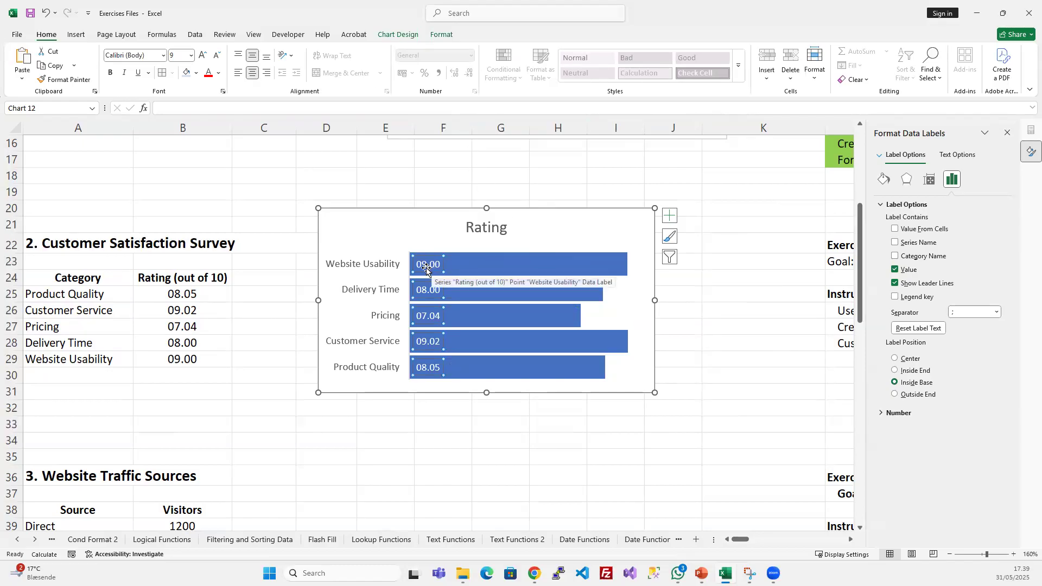
click(111, 79)
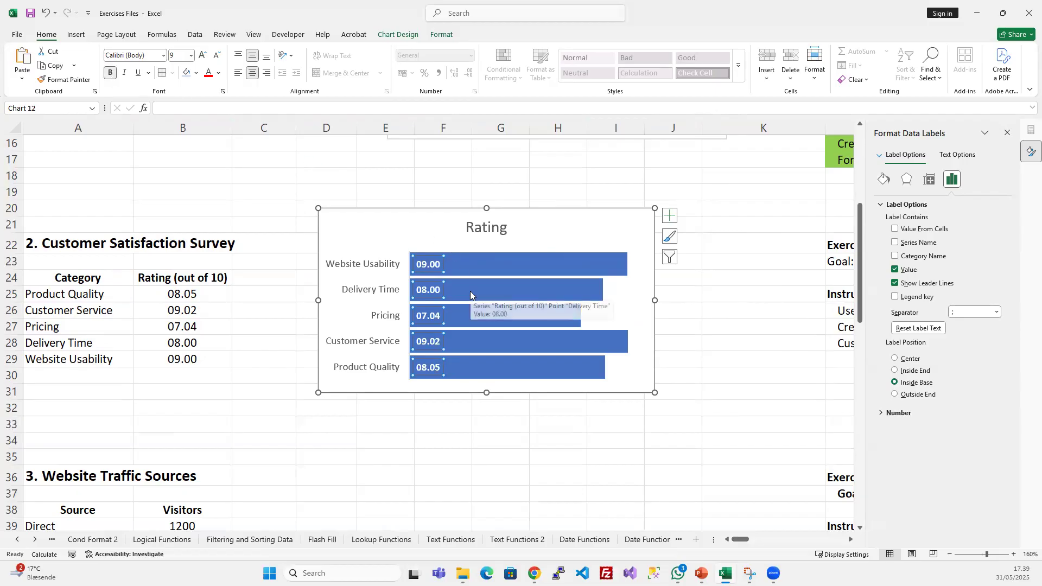
- Check the Rating chart against the survey ratings and look over the Website Traffic Sources table below it
drag(191, 293, 191, 359)
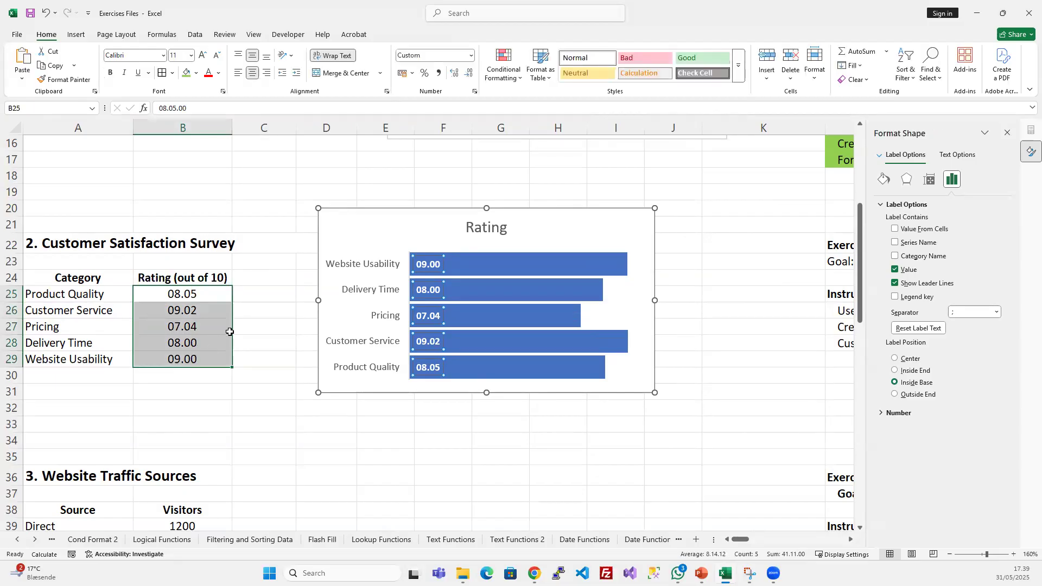
click(264, 294)
click(434, 272)
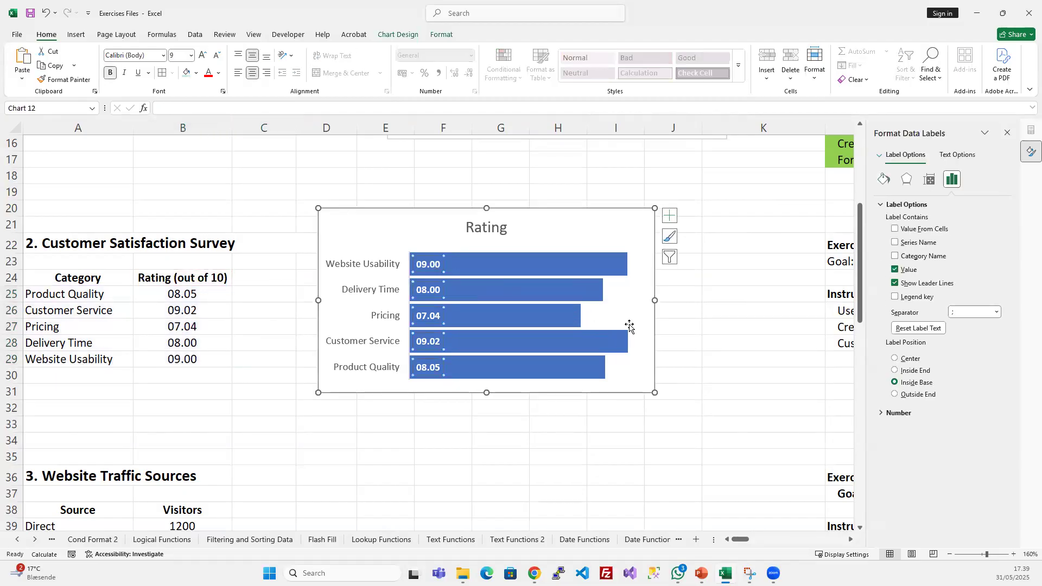
click(626, 293)
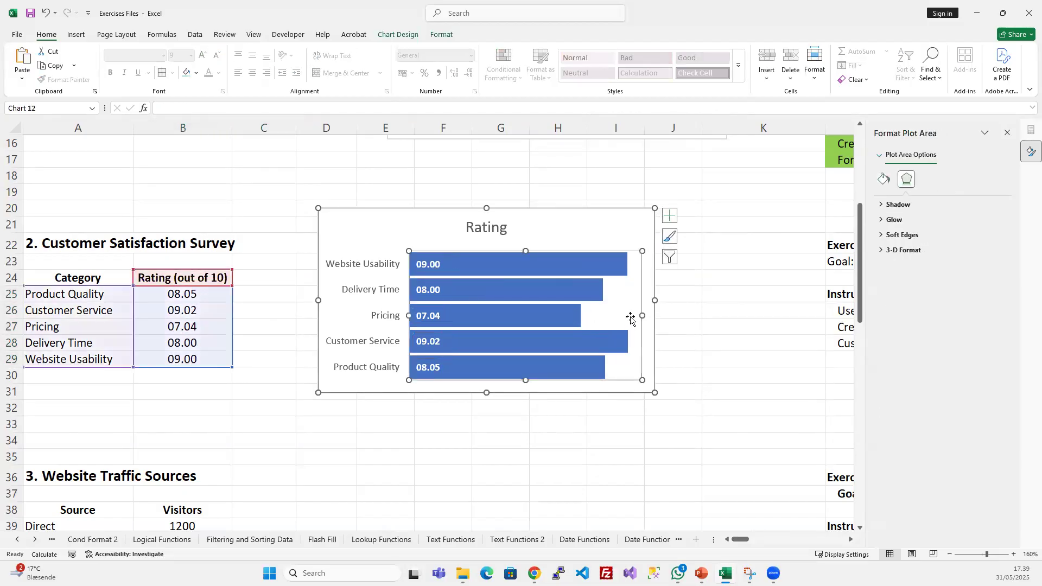
click(593, 226)
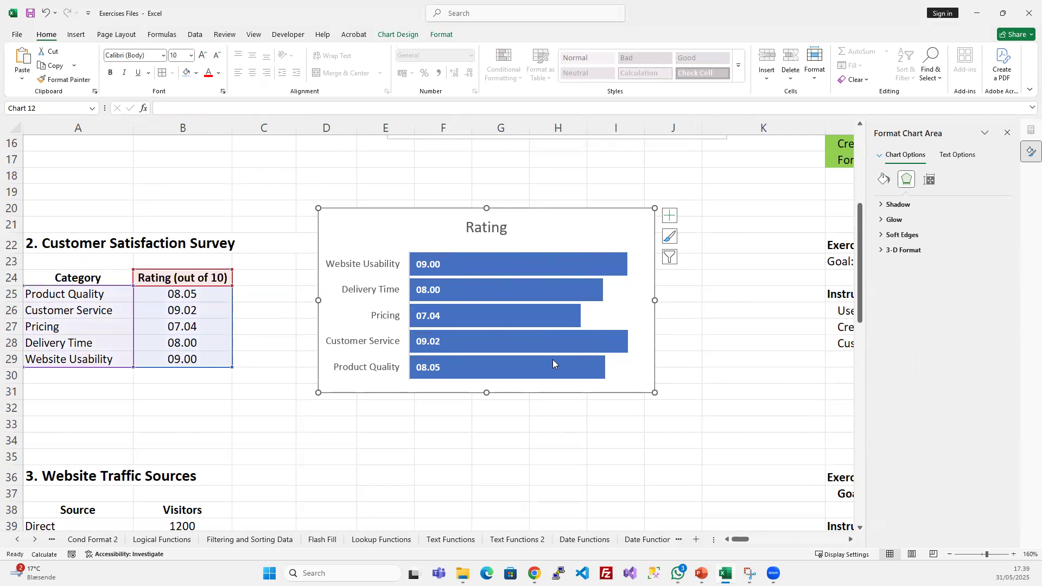
click(541, 439)
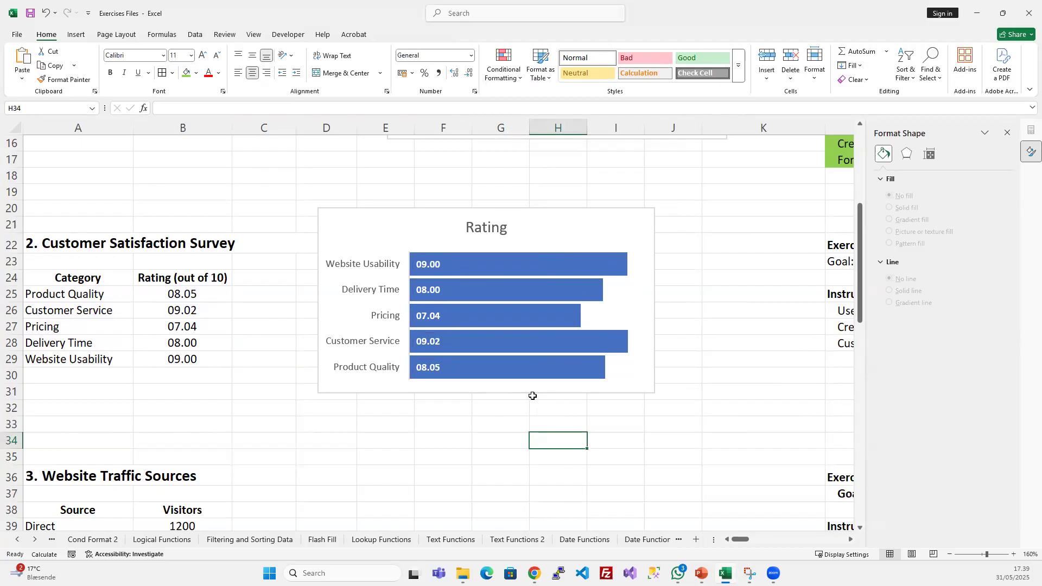
click(643, 380)
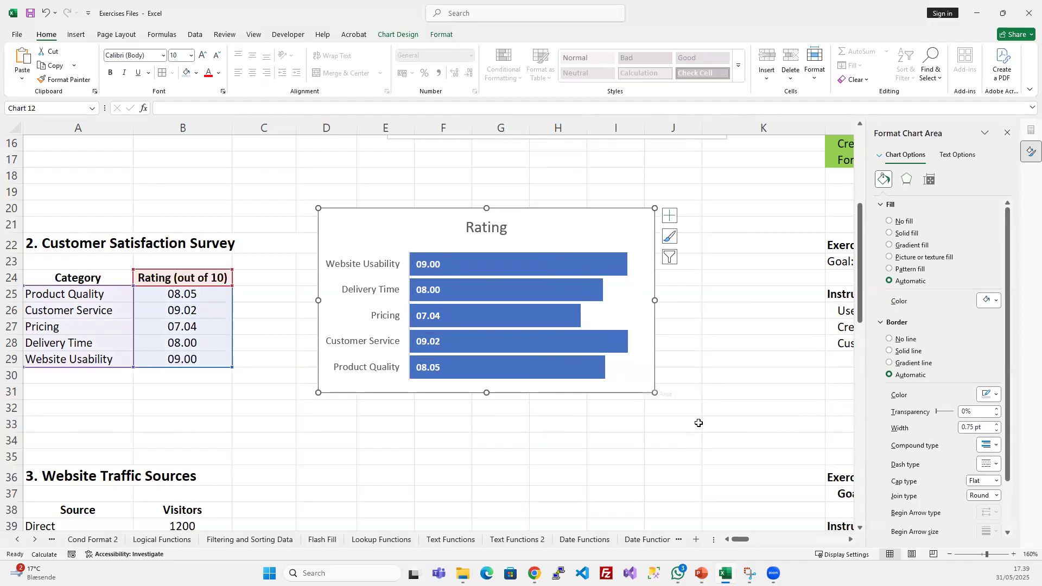
scroll(698, 423, down, 3)
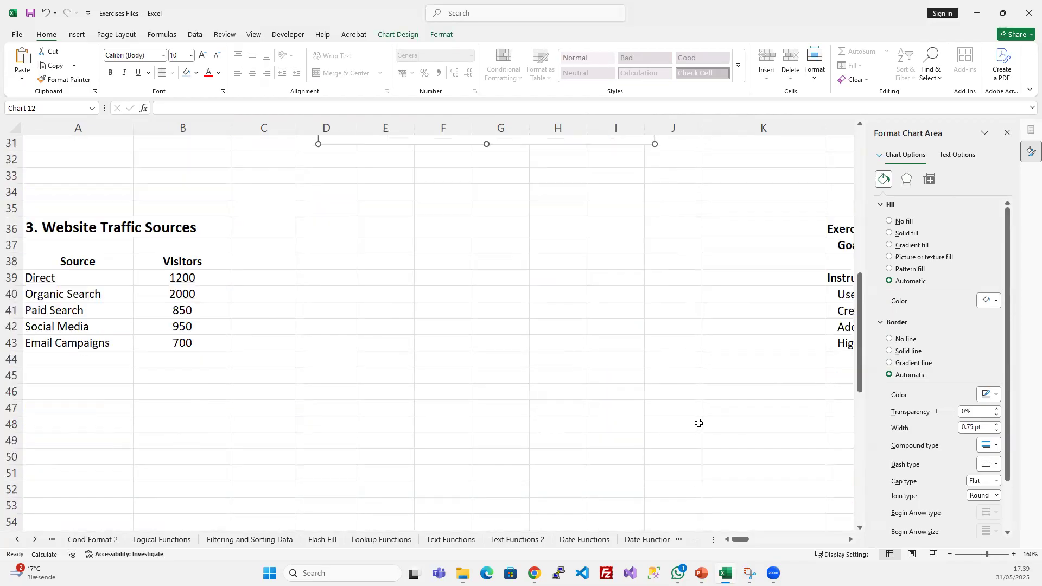
click(174, 327)
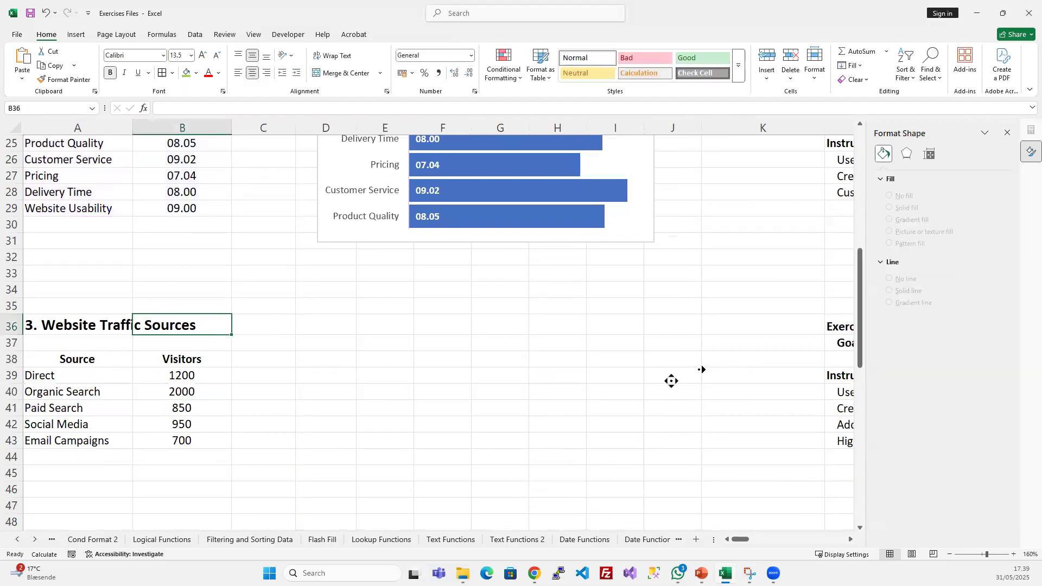
scroll(669, 377, right, 10)
scroll(448, 354, up, 3)
scroll(449, 353, left, 10)
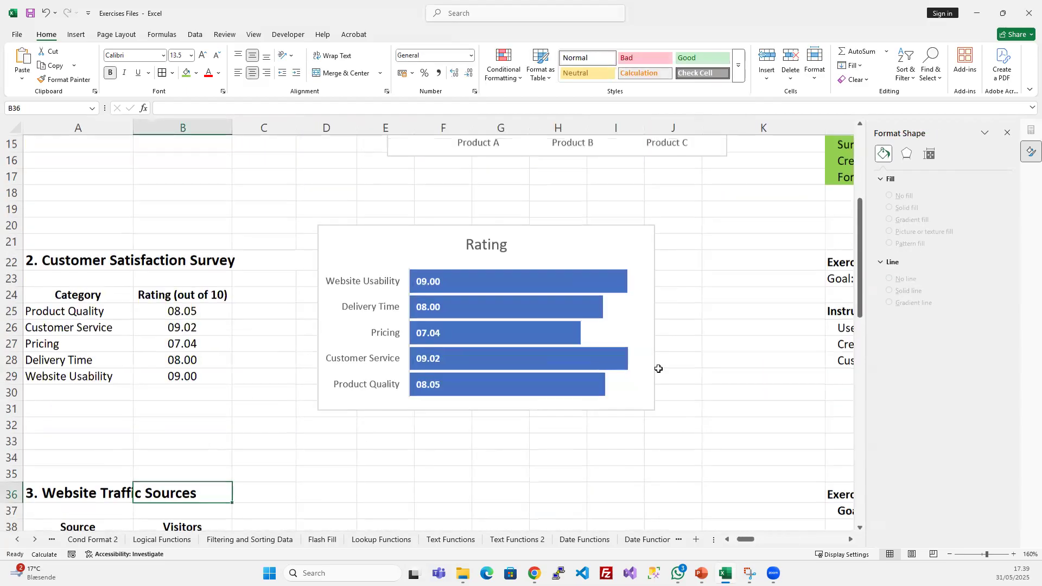
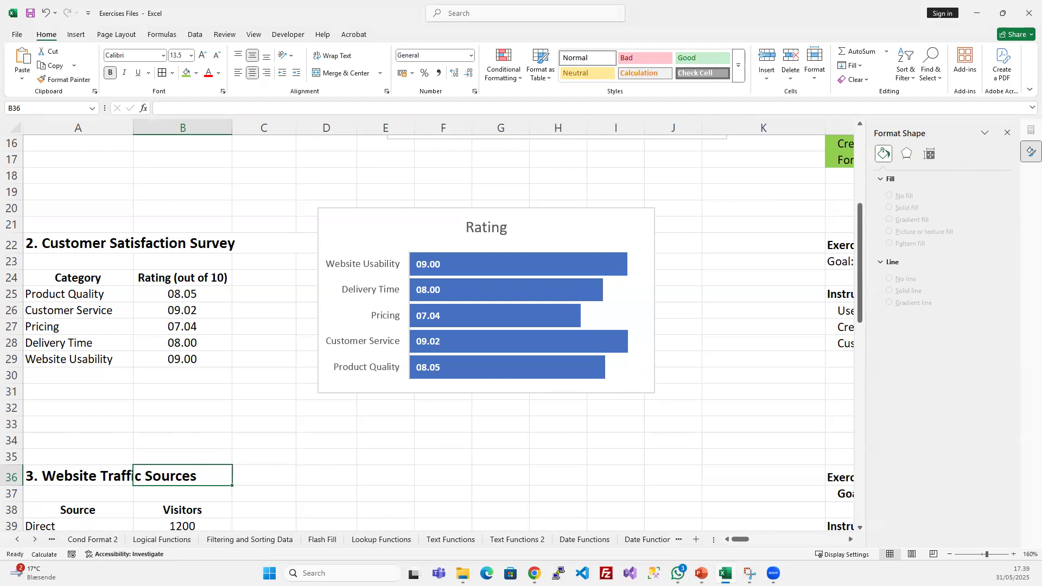
- Review the basic charts slide in the PowerPoint slide show, and return to the Sales Data table in Excel
click(702, 573)
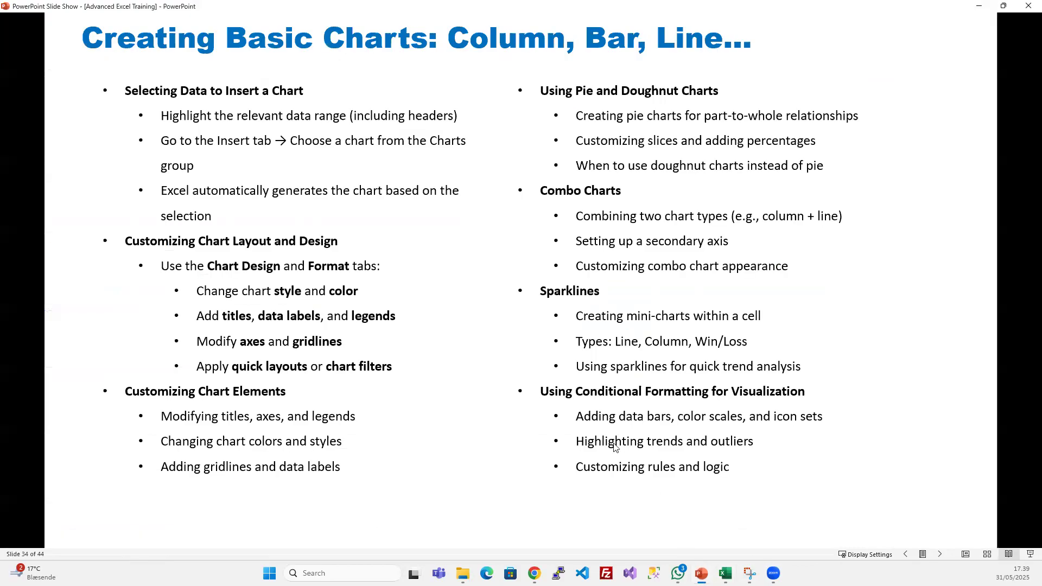
scroll(517, 237, down, 1)
scroll(517, 237, up, 1)
click(726, 573)
scroll(162, 262, up, 5)
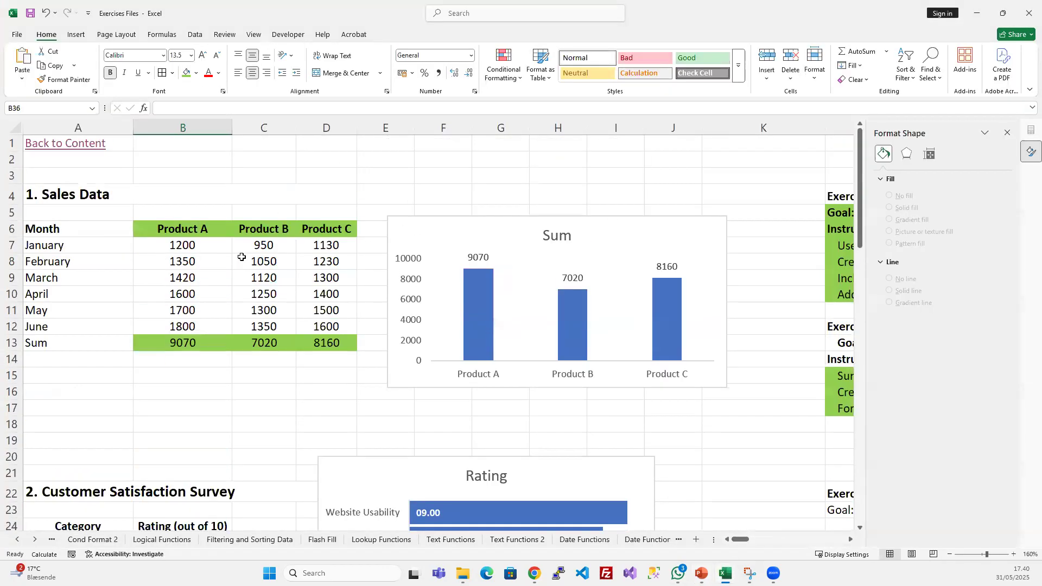
- Move the Sum chart away from the Sales Data table to free the columns beside Product C
drag(433, 233, 542, 225)
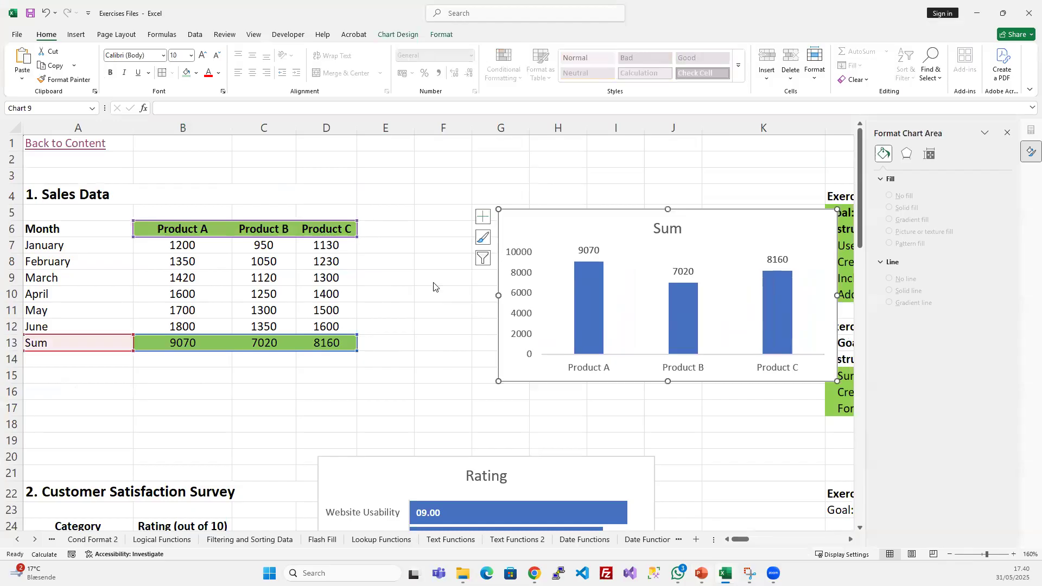
click(394, 294)
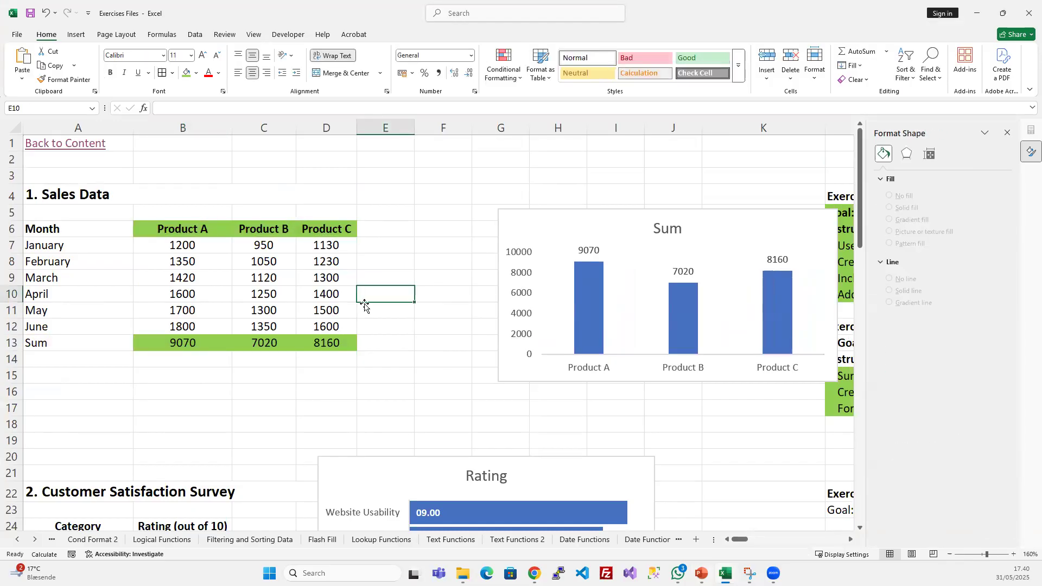
click(379, 247)
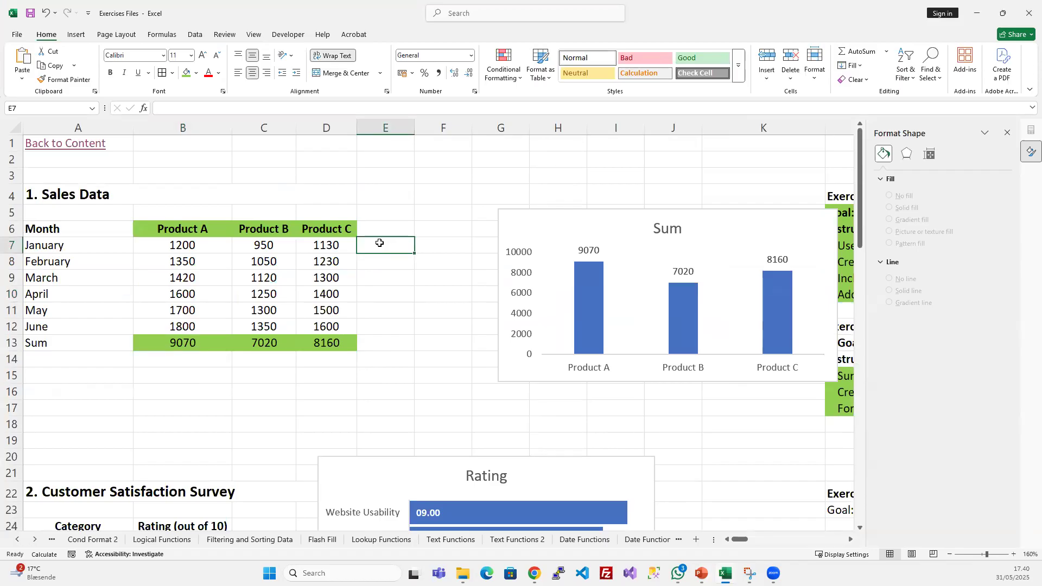
- Insert a line sparkline in E7 using the January sales in B7:D7 as its data range
drag(184, 244, 315, 246)
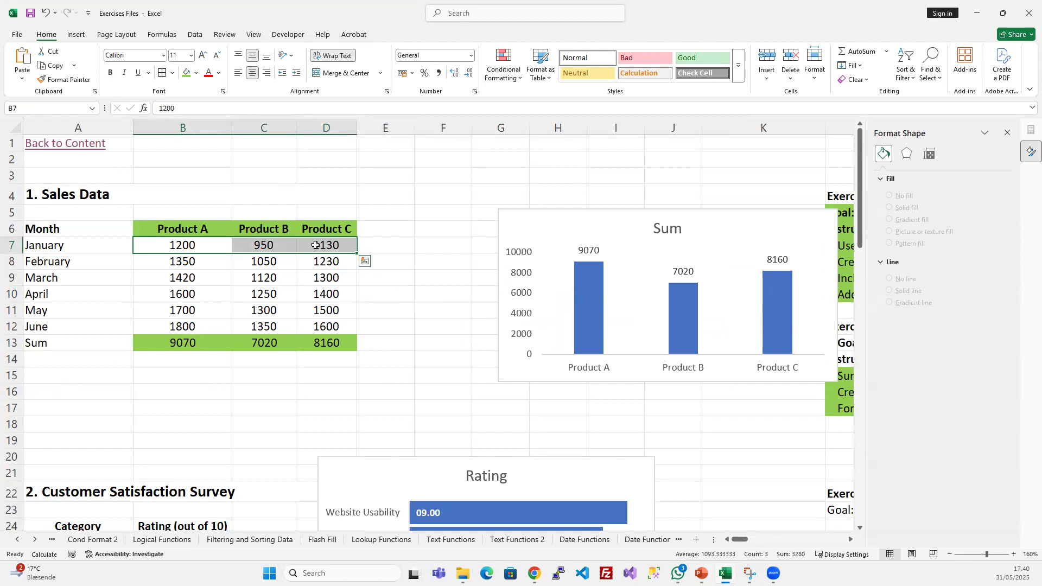
click(76, 34)
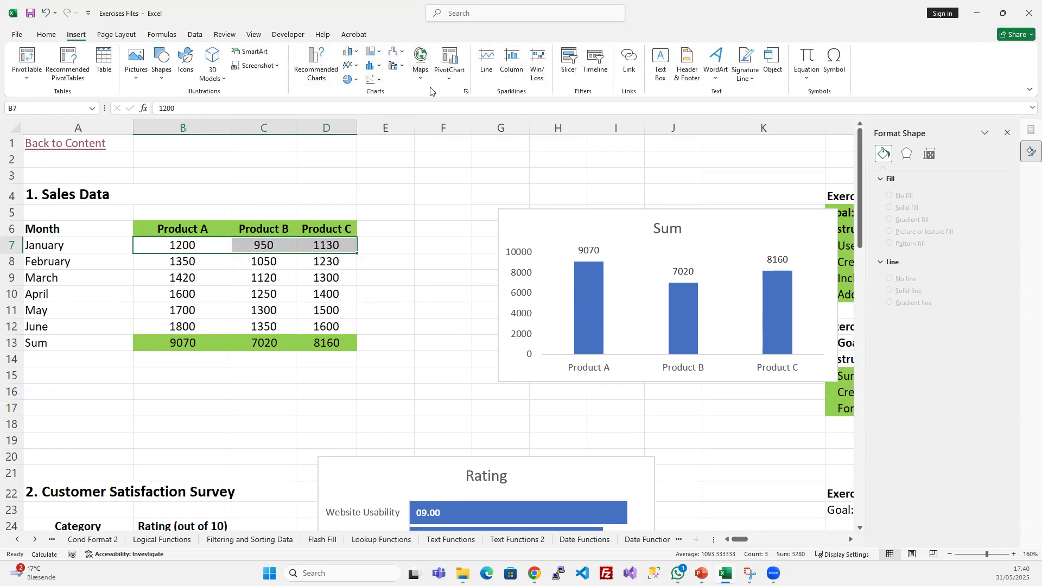
click(485, 63)
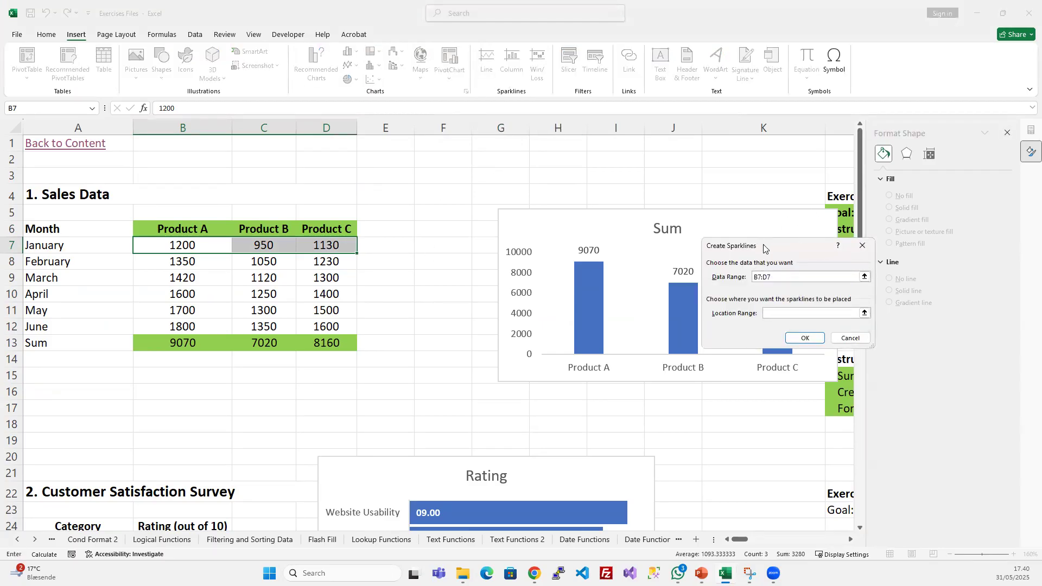
drag(764, 248, 515, 234)
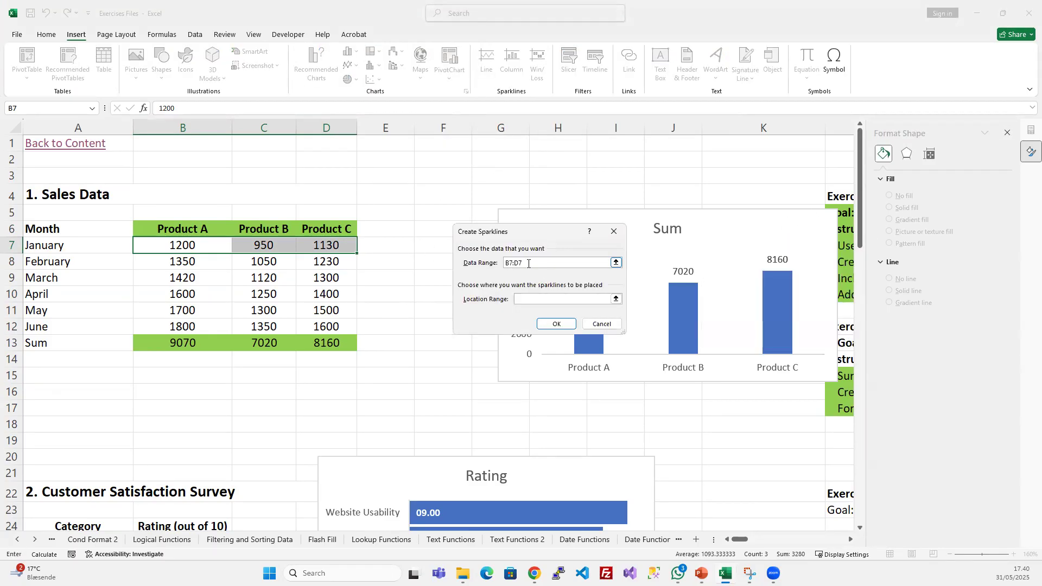
drag(195, 248, 329, 246)
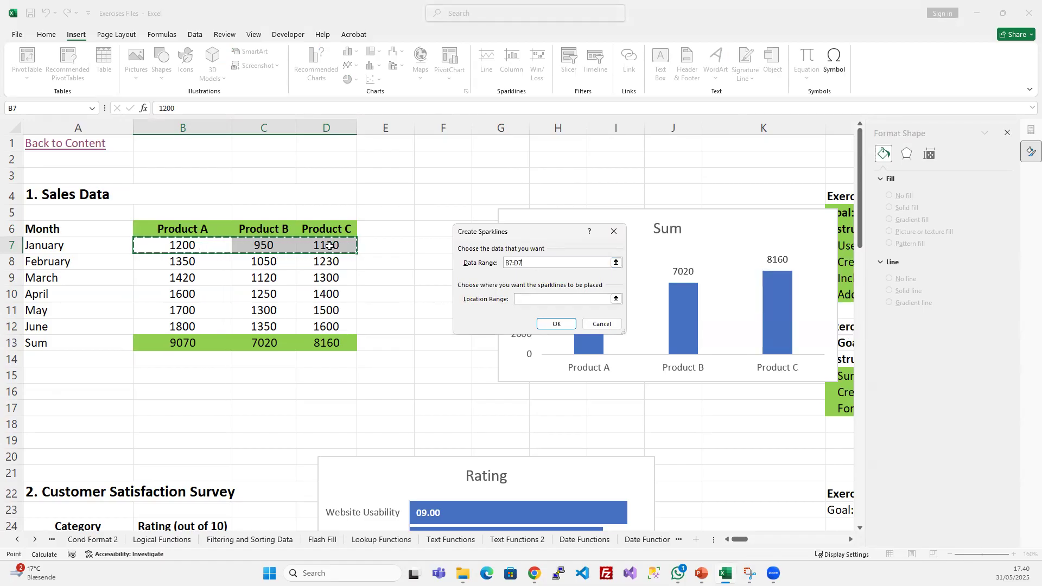
click(537, 301)
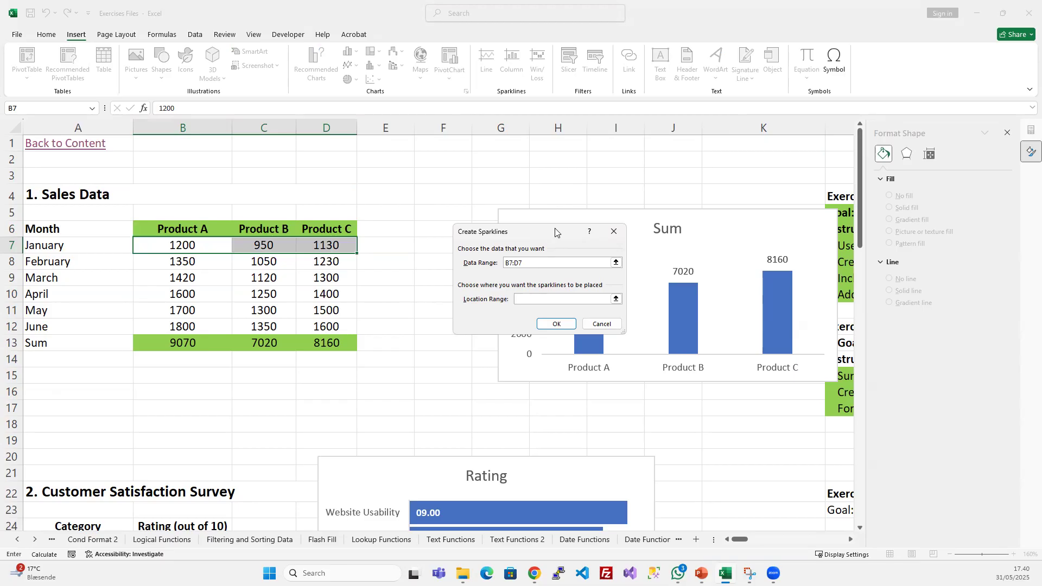
drag(556, 232, 591, 182)
click(381, 247)
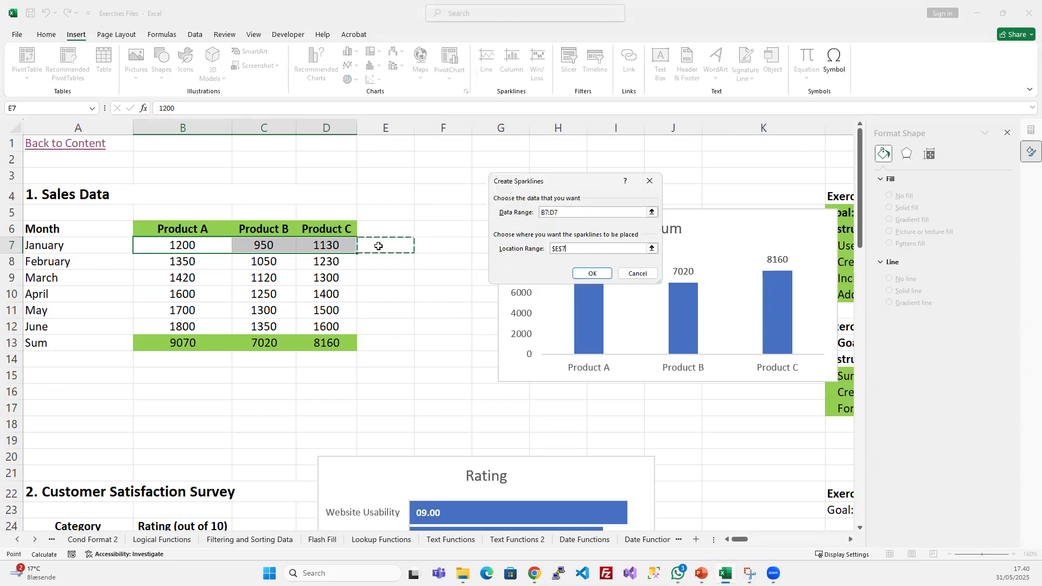
click(600, 273)
click(383, 299)
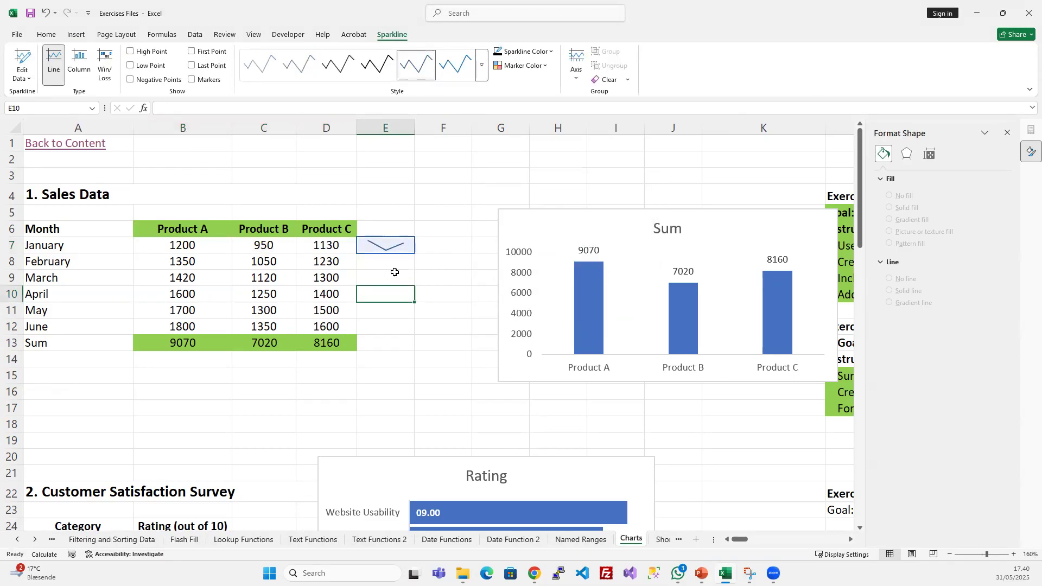
- Fill the line sparkline from E7 down through E12 for the remaining months
click(397, 248)
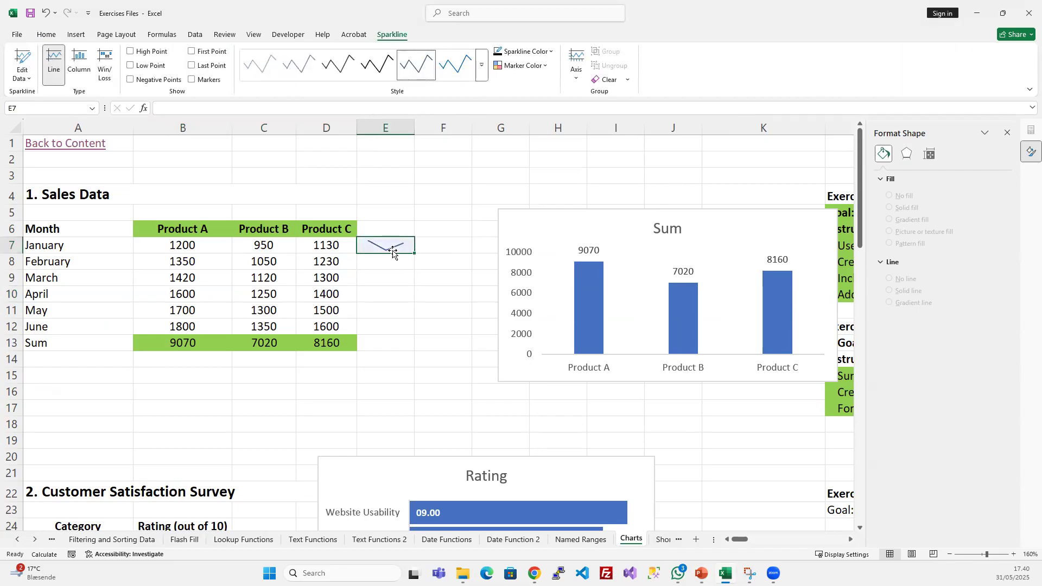
click(396, 262)
drag(398, 246, 394, 329)
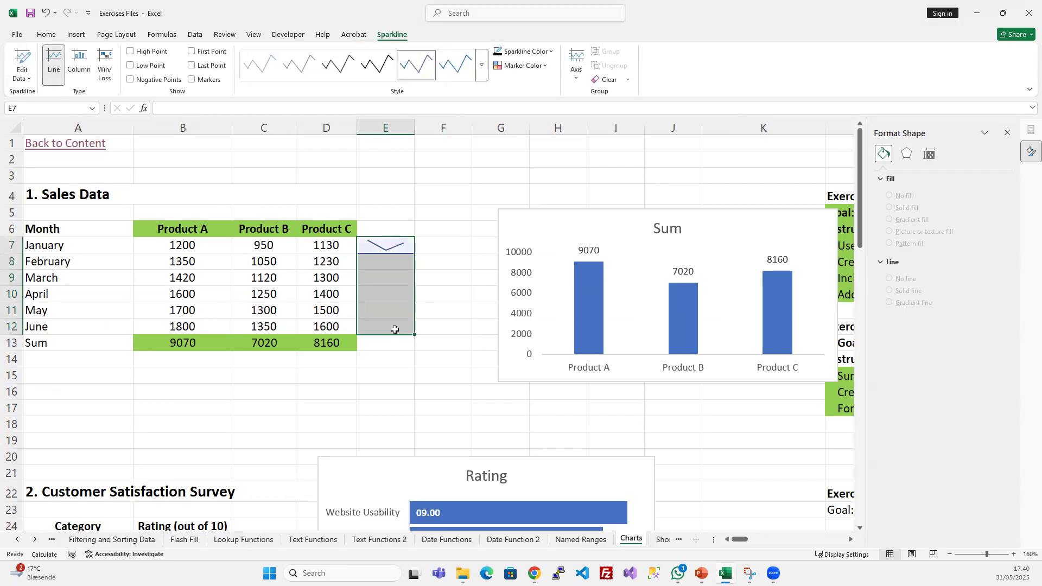
key(ctrl+d)
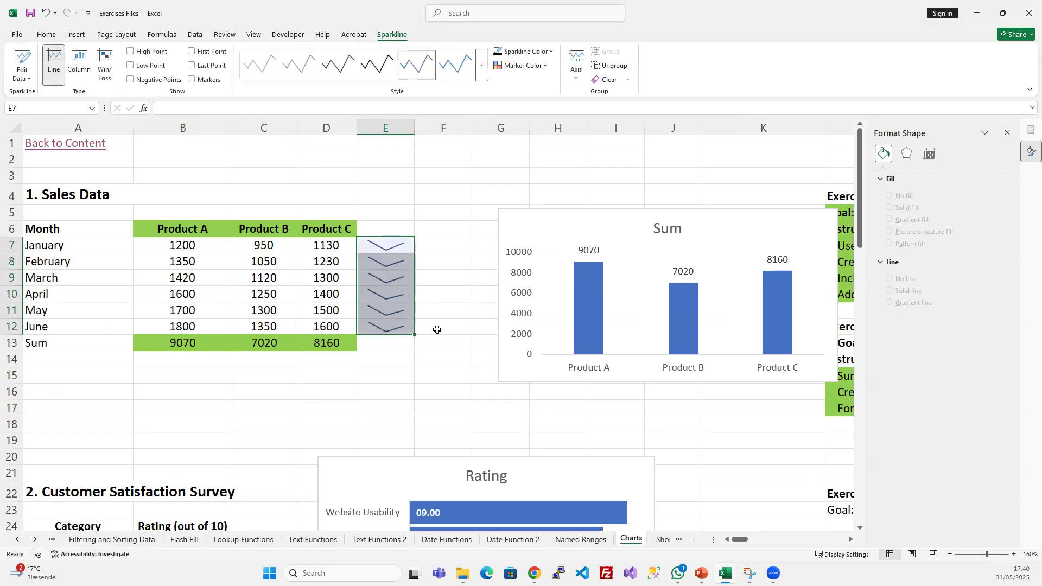
click(436, 328)
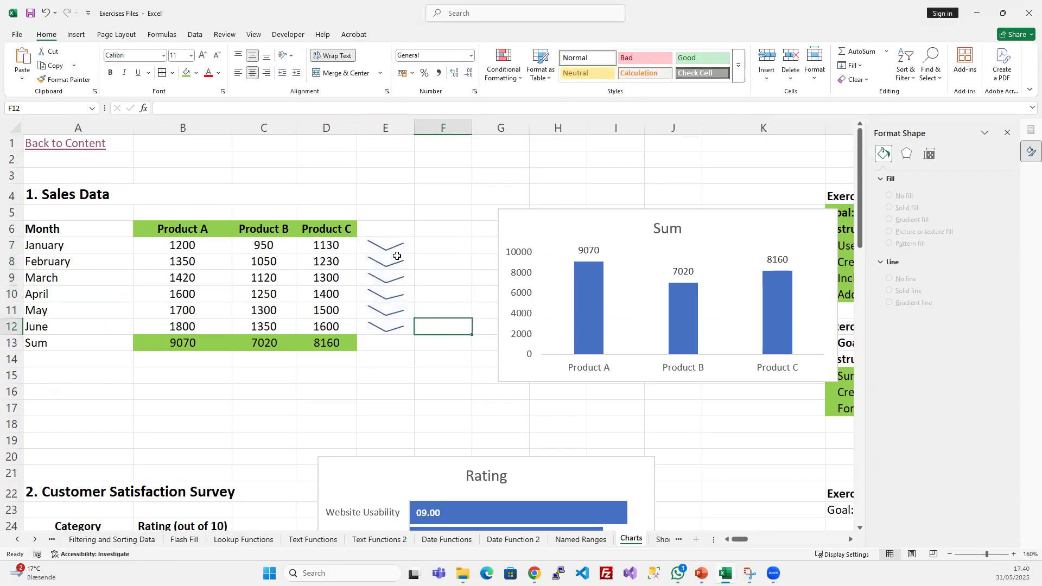
- Examine the month names and Product B sales alongside the line sparklines
click(375, 243)
click(461, 256)
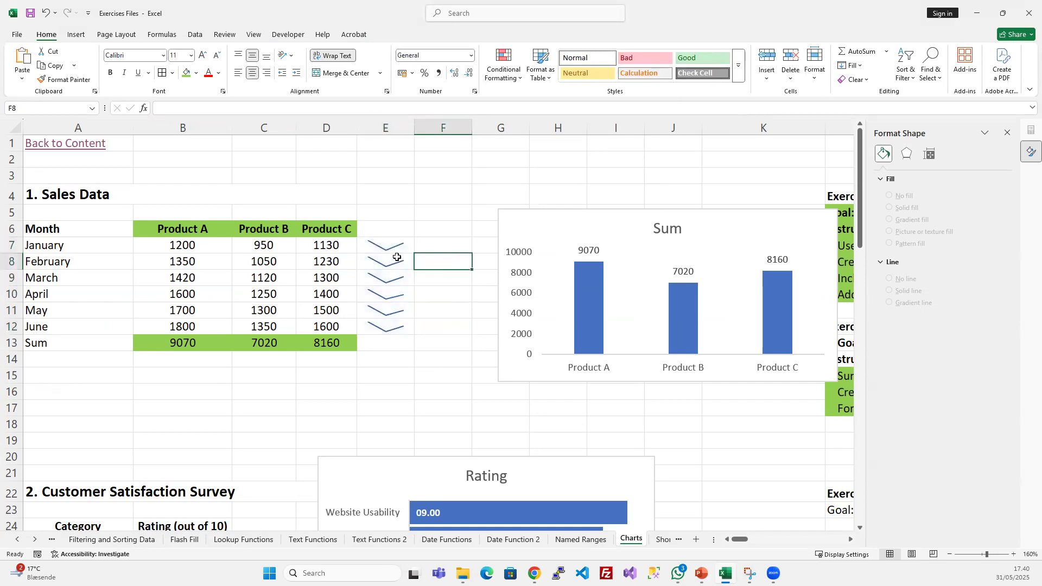
drag(259, 231, 260, 326)
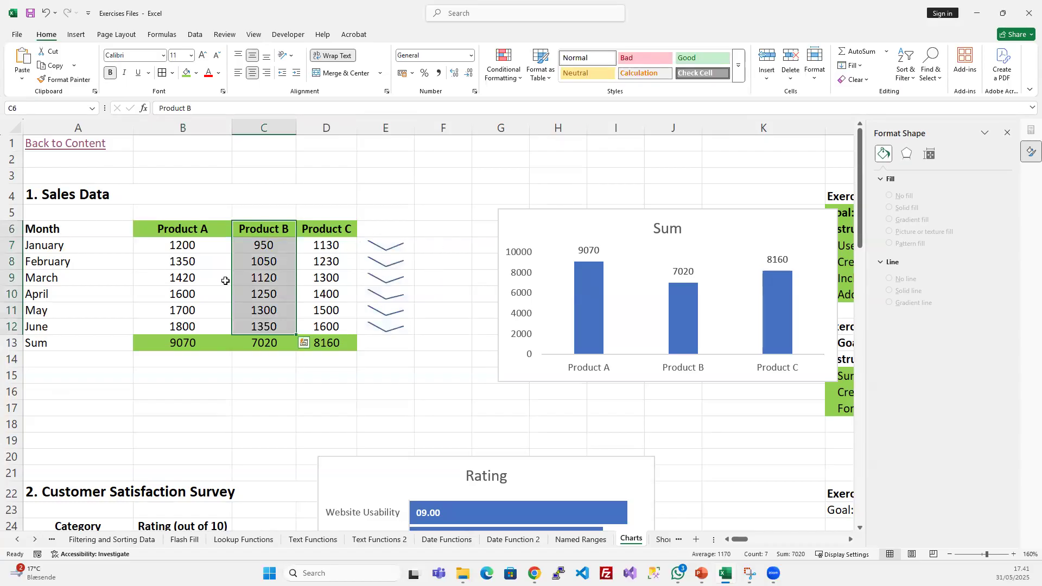
click(177, 251)
drag(64, 254, 76, 327)
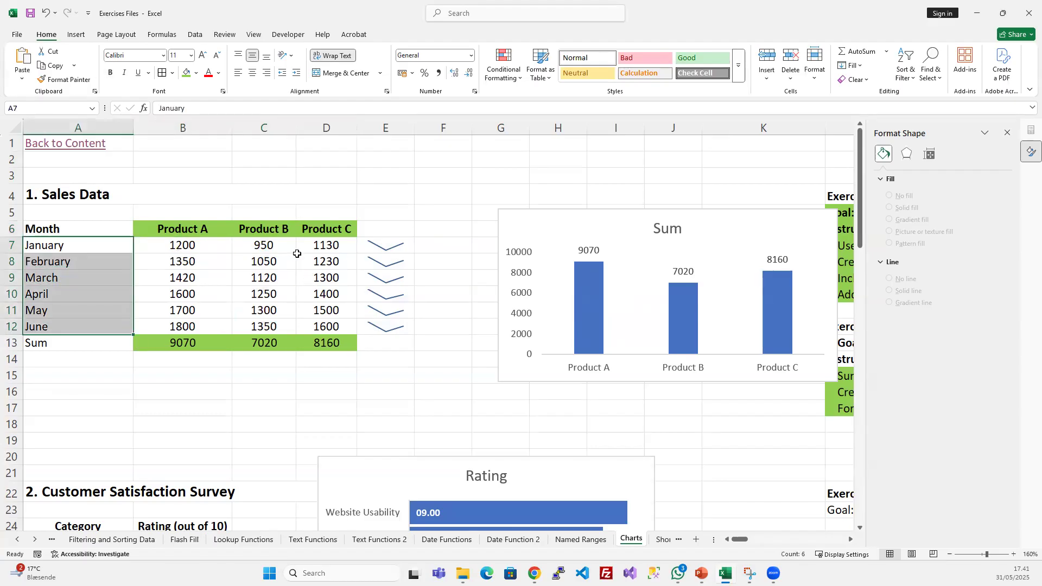
drag(273, 246, 274, 325)
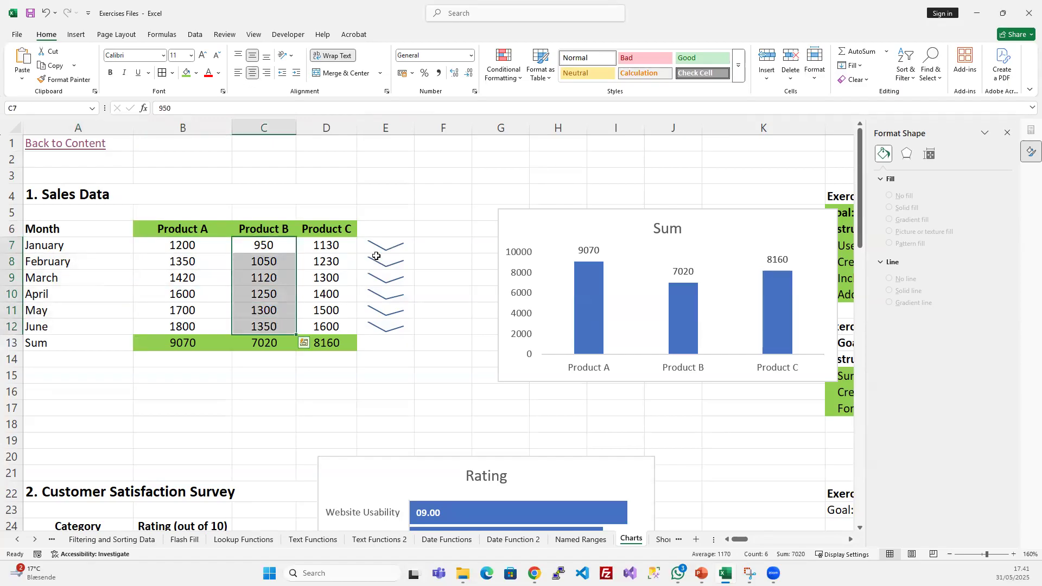
click(423, 242)
click(387, 245)
drag(387, 244, 384, 328)
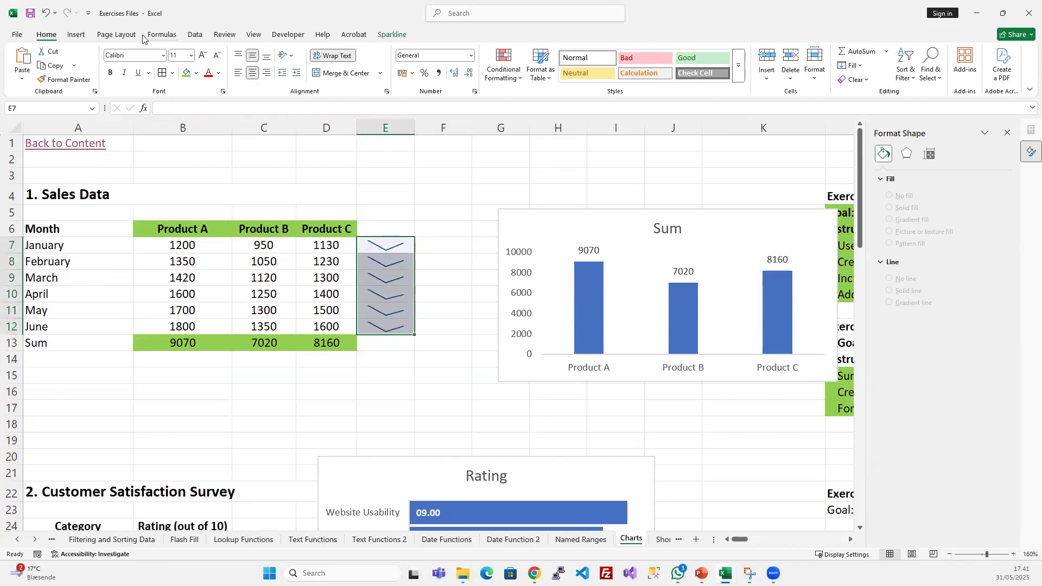
click(76, 34)
click(513, 65)
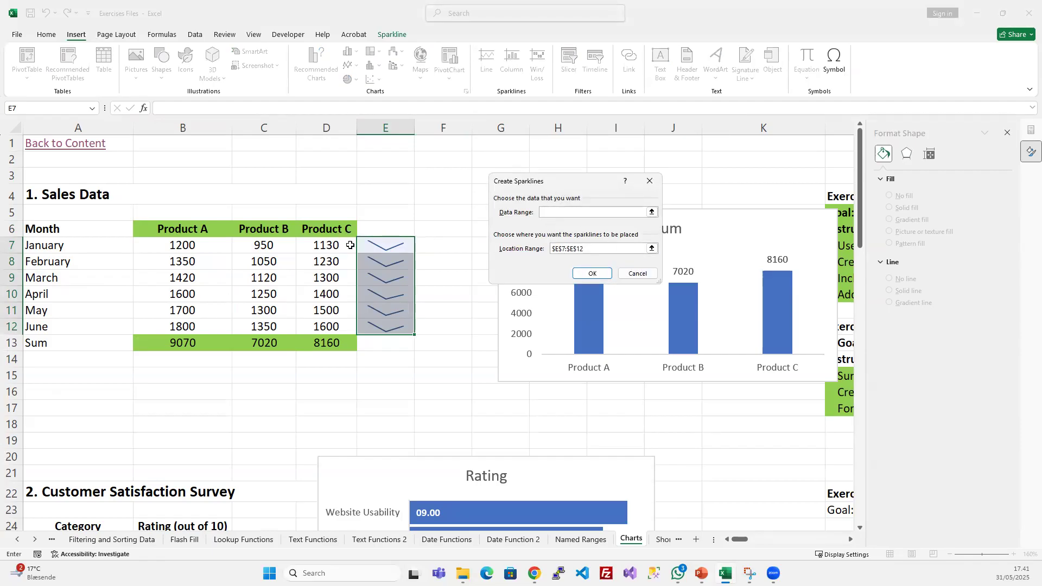
click(632, 274)
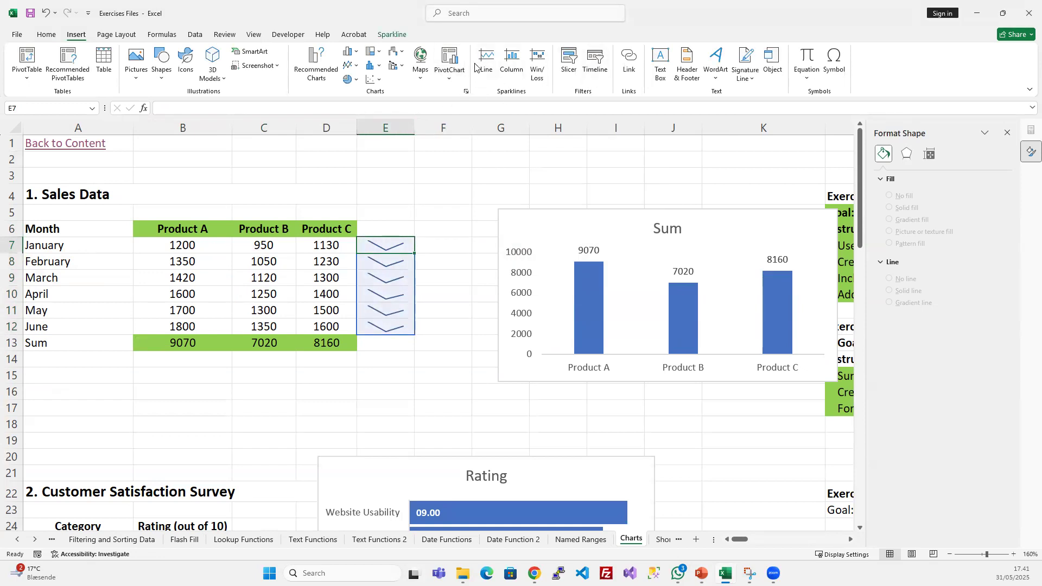
- Replace the line sparkline in E7 with a column sparkline based on B7:D7, and fill it down through E12
click(521, 65)
drag(170, 250, 326, 247)
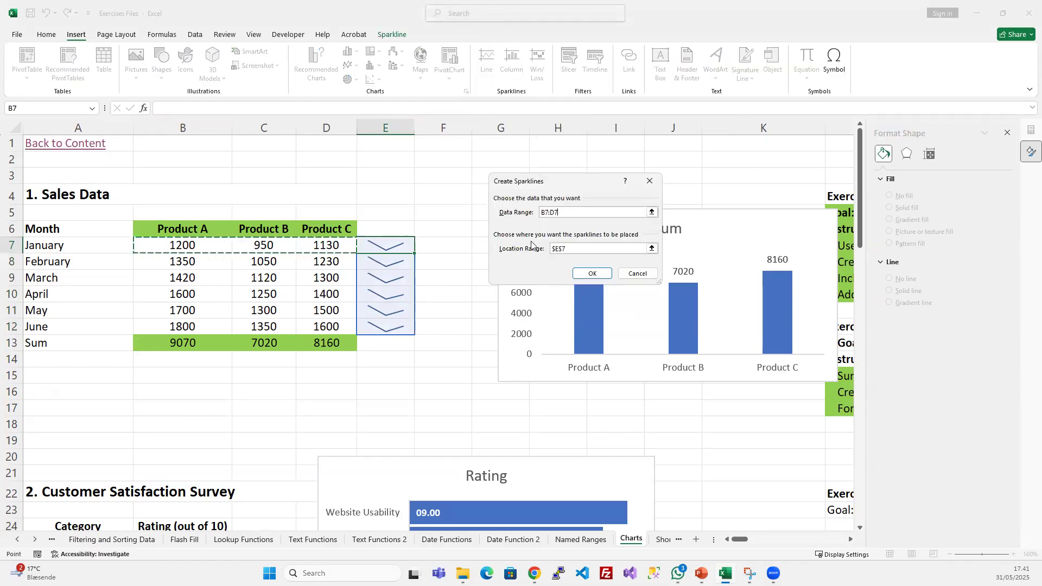
click(592, 273)
drag(389, 250, 387, 330)
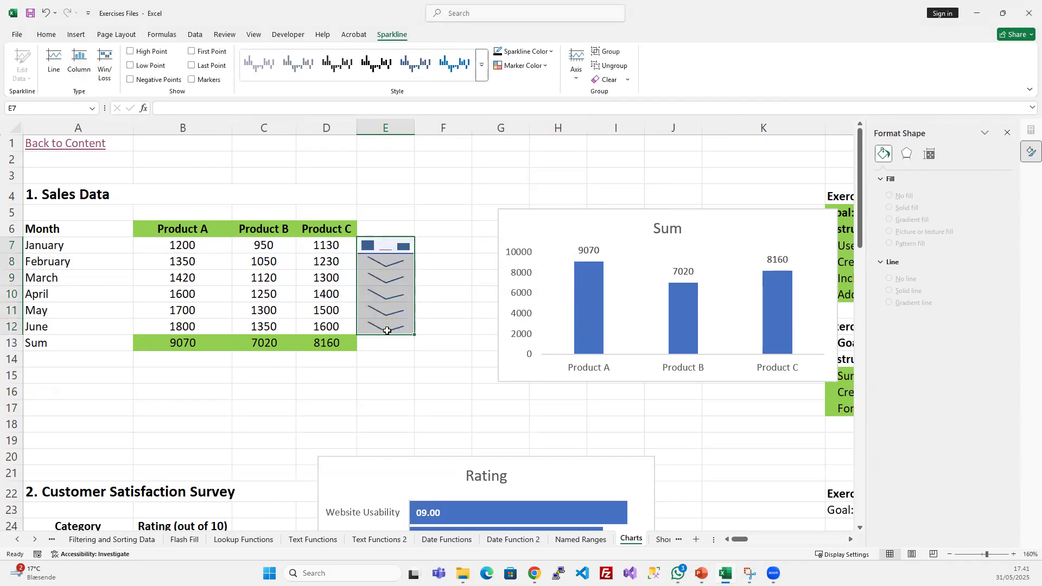
key(ctrl+d)
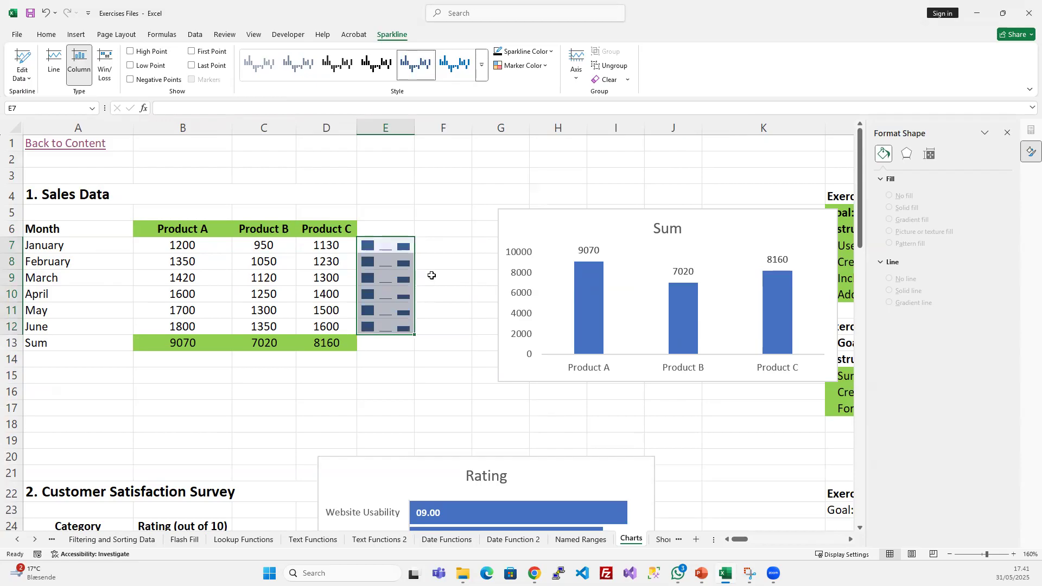
click(484, 75)
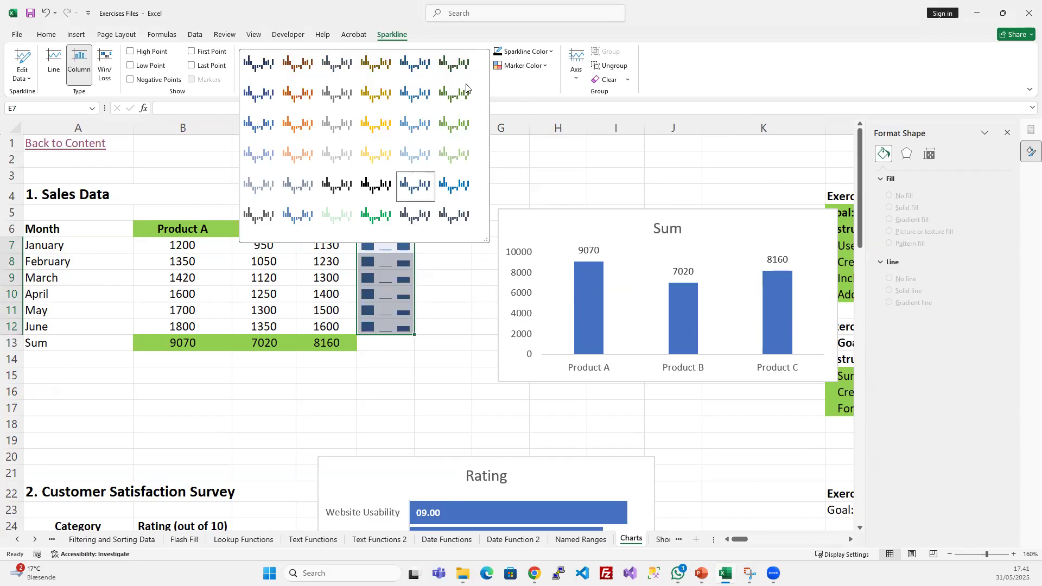
click(356, 421)
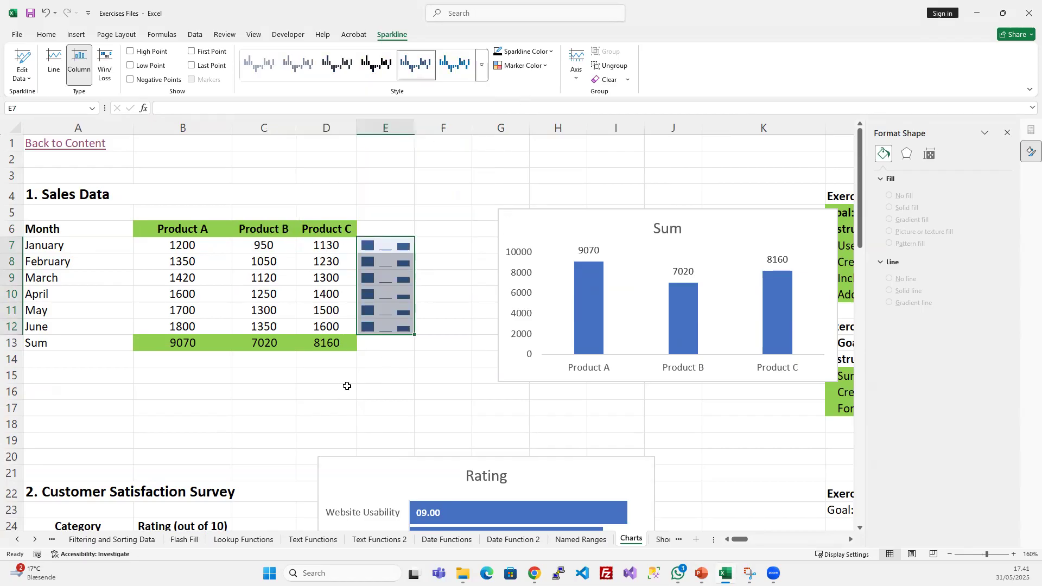
click(398, 287)
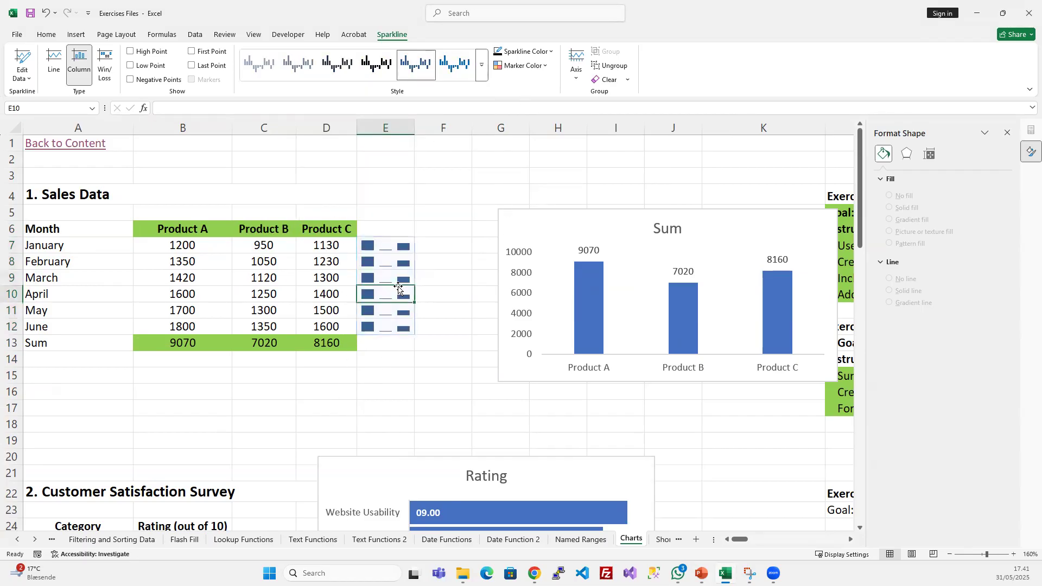
click(400, 234)
click(392, 242)
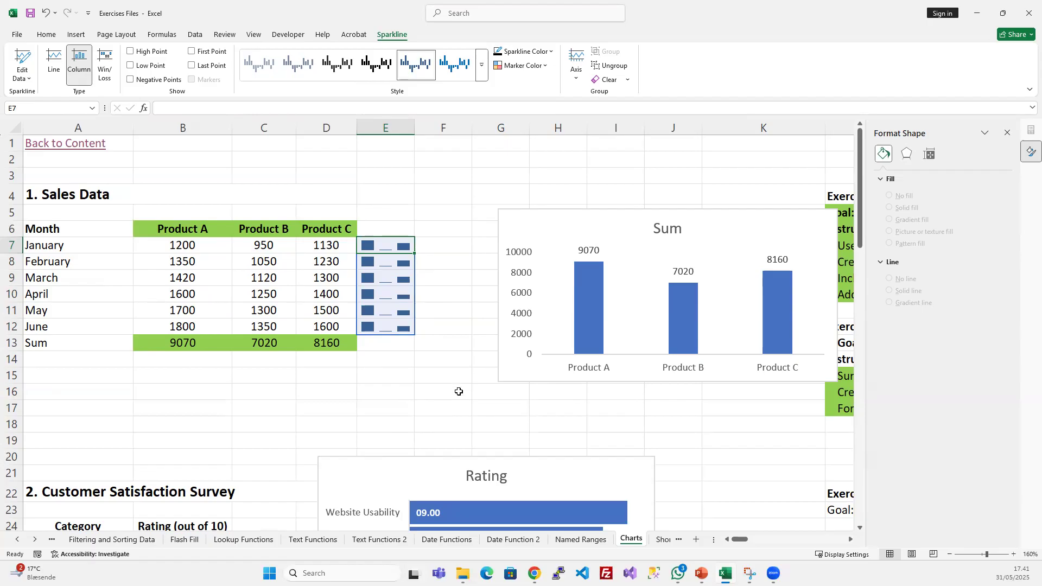
- Undo the column sparklines in E7:E12
click(416, 375)
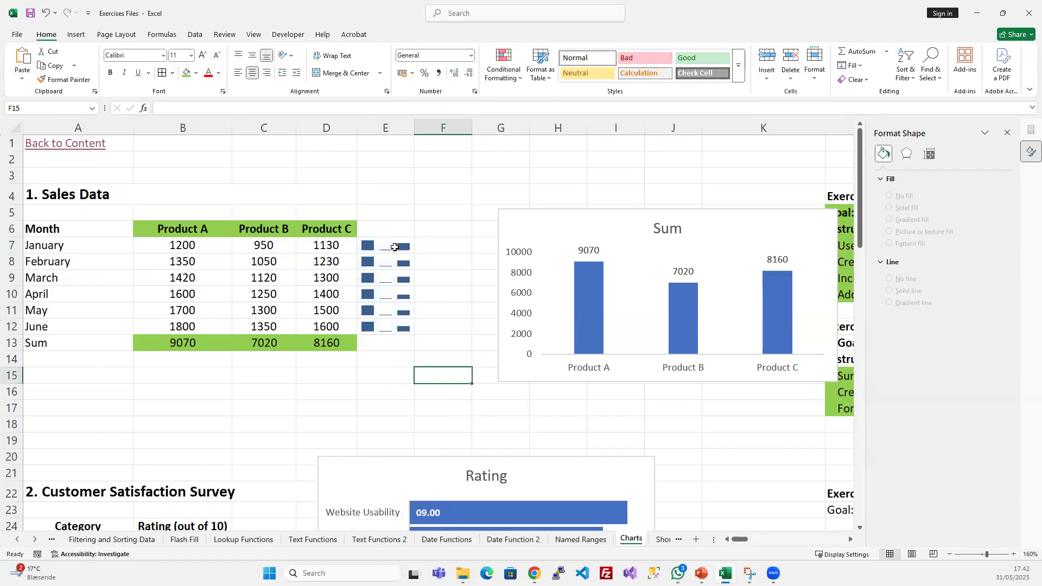
key(ctrl+z)
click(443, 375)
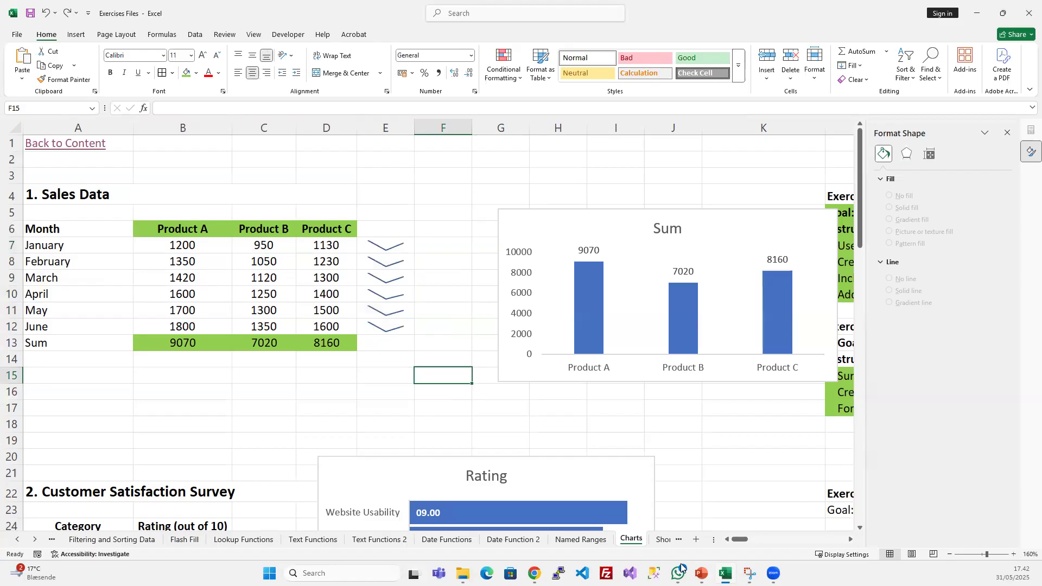
- Switch to the PowerPoint slide show and advance to the "Creating Basic Charts: Part 2" slide
click(702, 573)
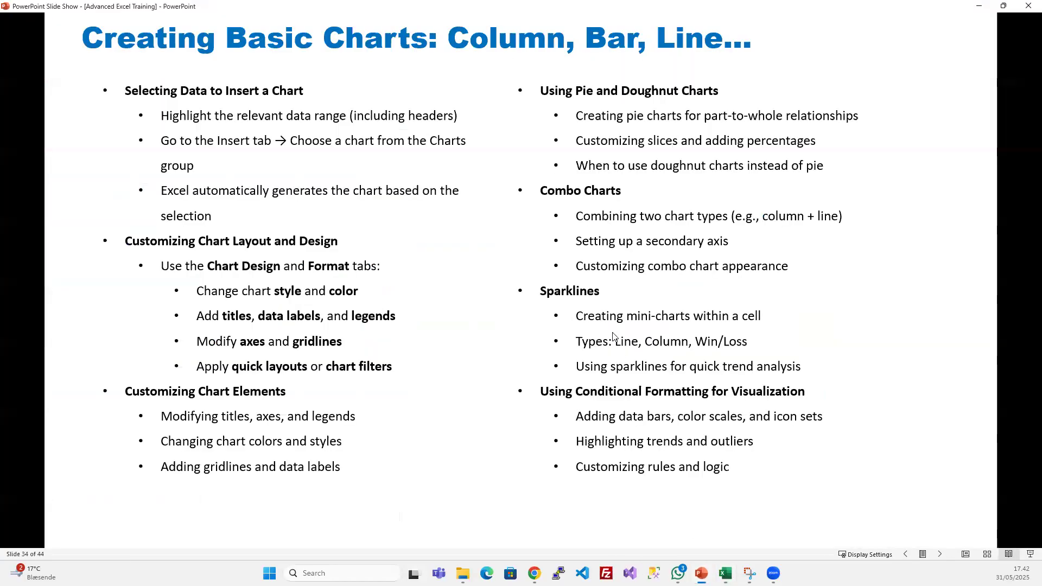
click(629, 298)
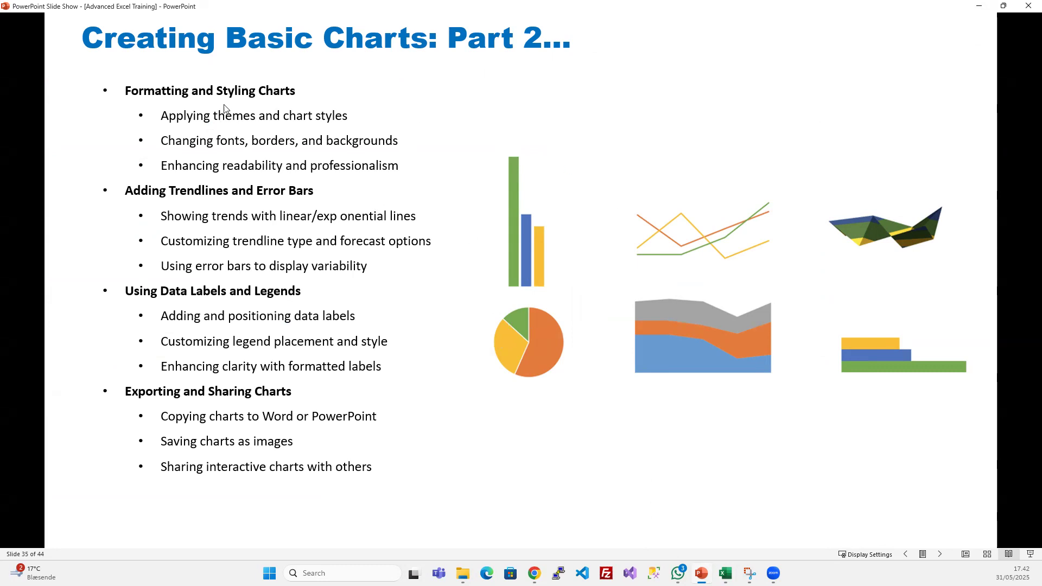
- Advance the slide show to the "Section 6 Pivot Tables and Pivot Charts" title slide
click(517, 309)
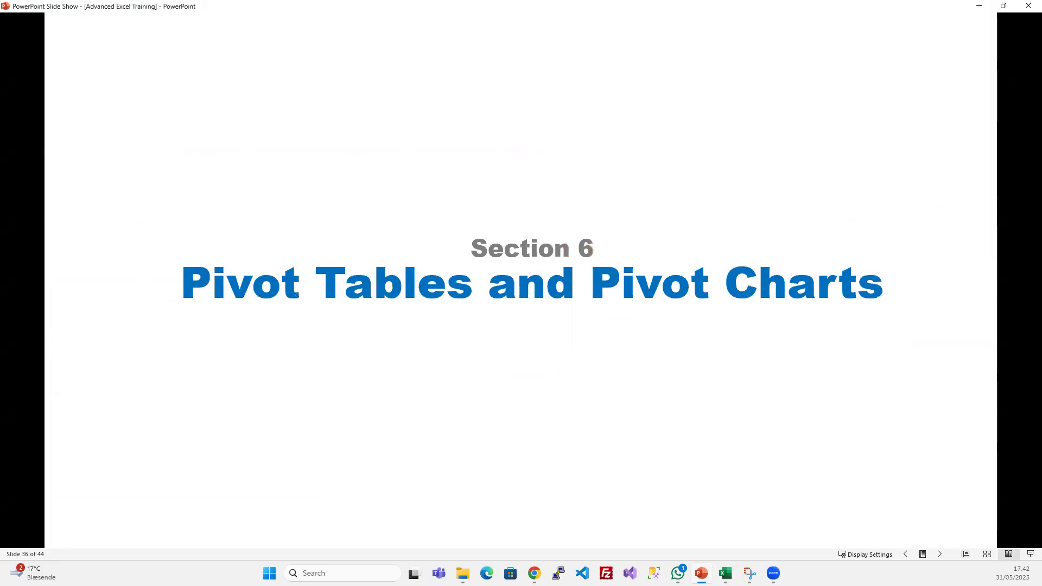
key(Left)
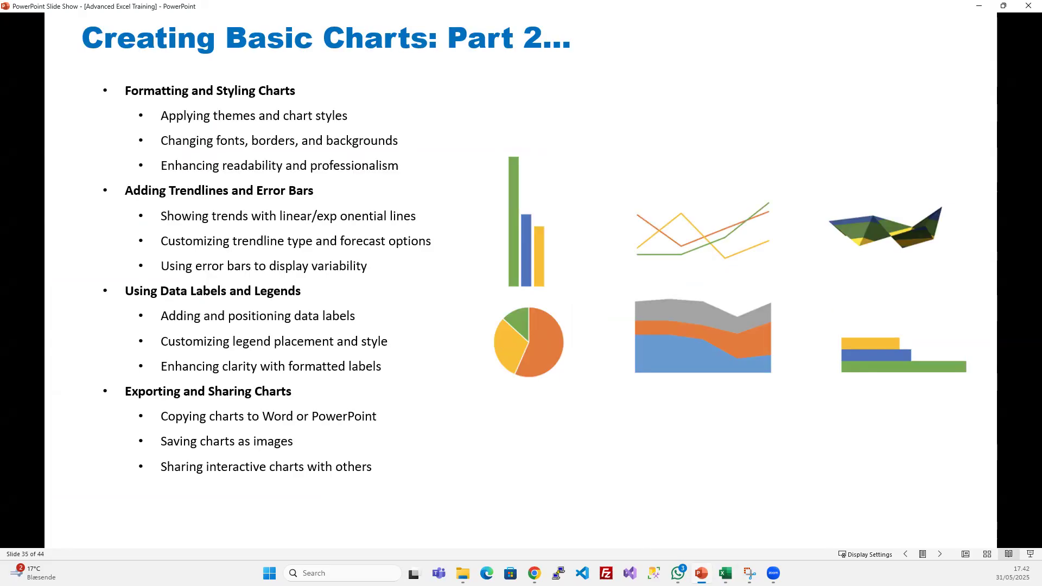
key(Right)
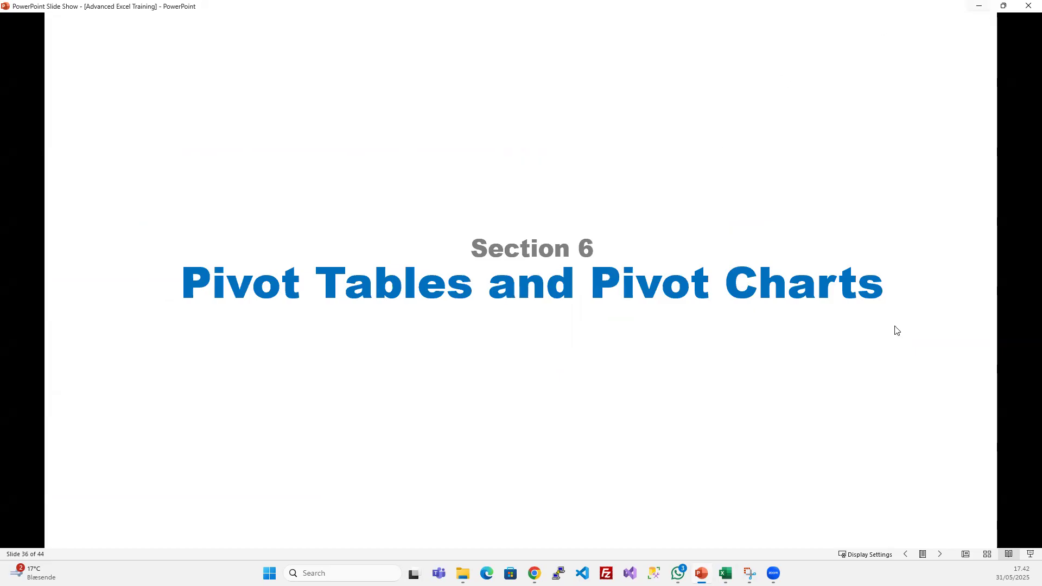
- Return to the Excel workbook and open the Pivot Tables exercise sheet through the Content sheet's links
click(981, 5)
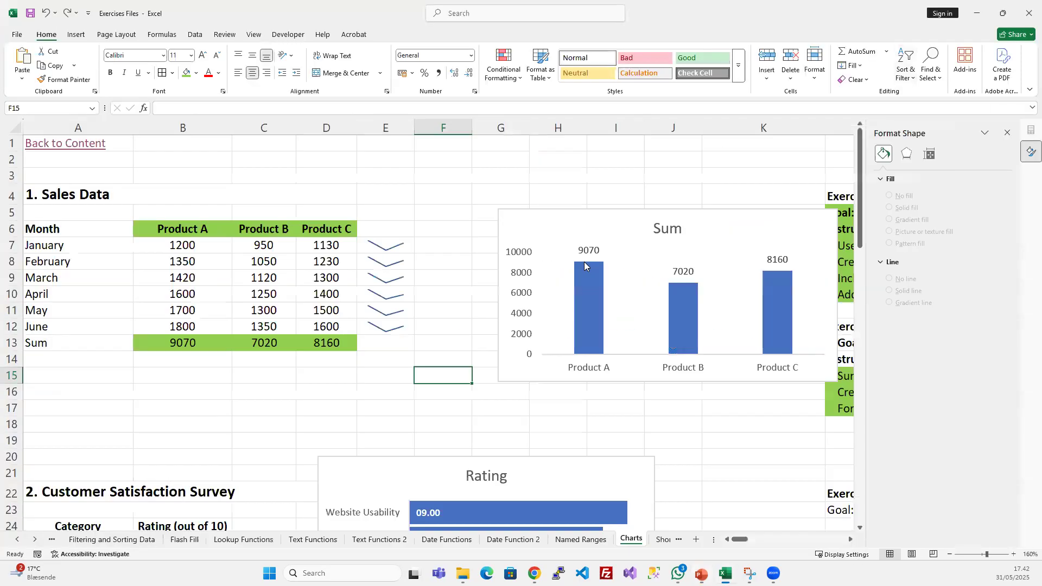
click(328, 373)
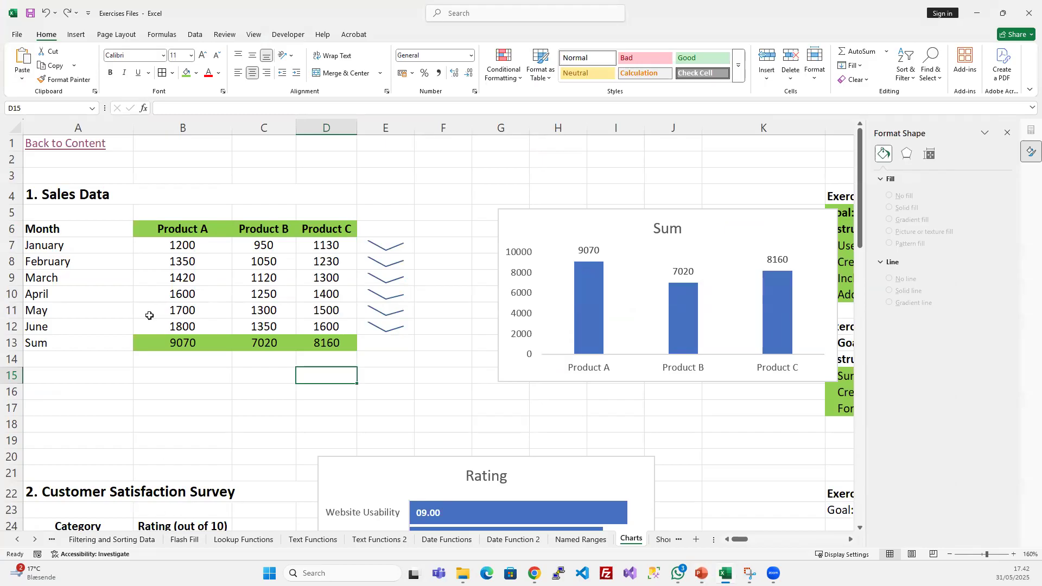
click(79, 146)
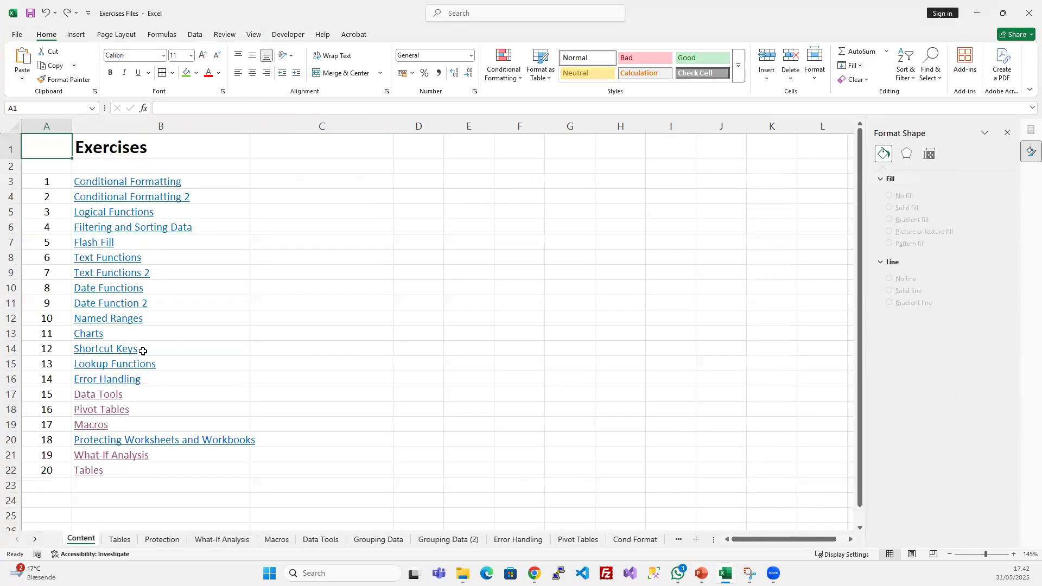
click(112, 411)
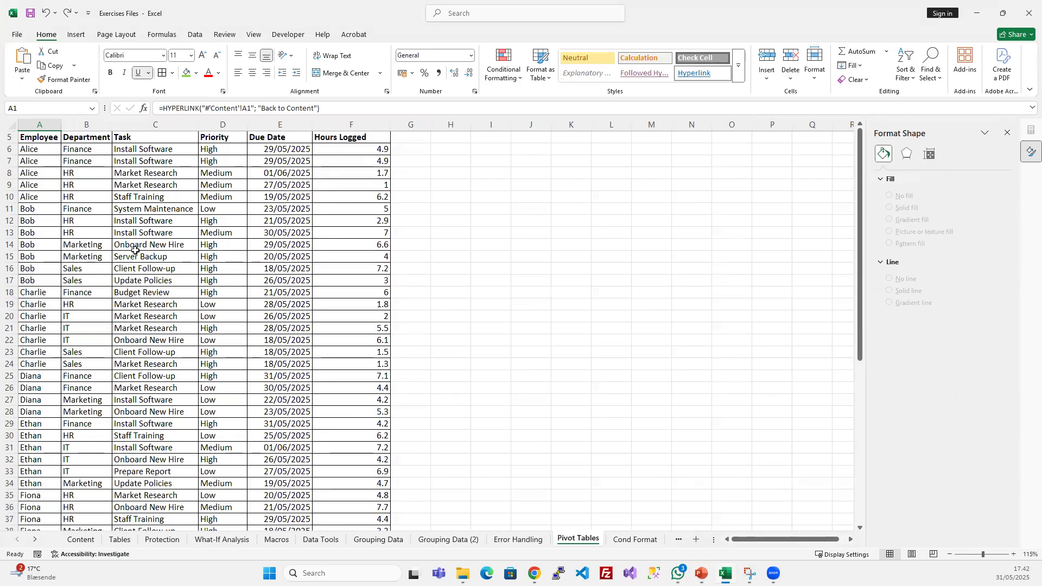
- Close the Format Shape pane and review the Department, Task, Priority and Due Date data of the task list
click(83, 161)
click(280, 132)
click(79, 148)
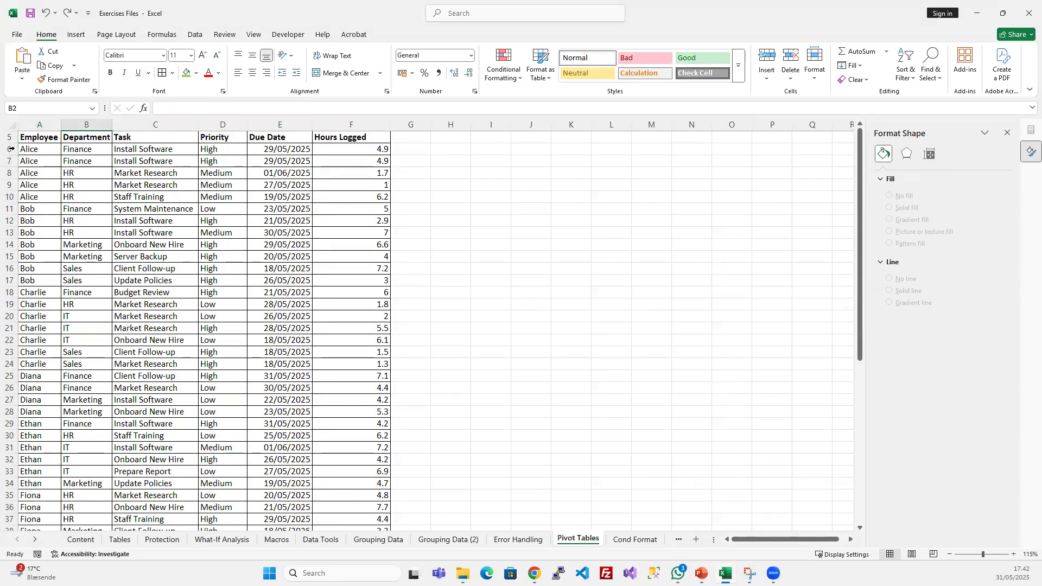
click(155, 148)
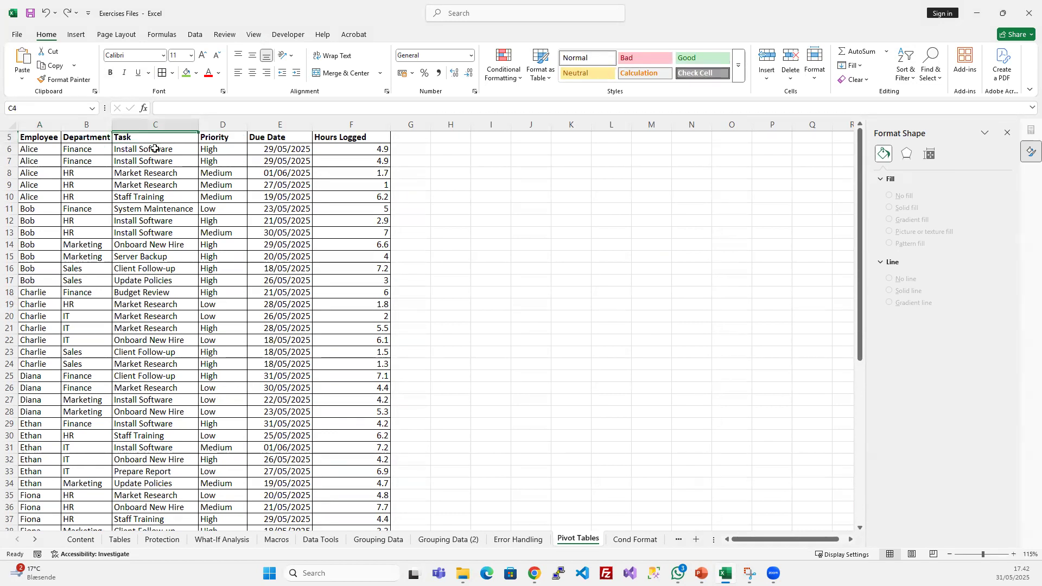
click(1007, 132)
click(221, 222)
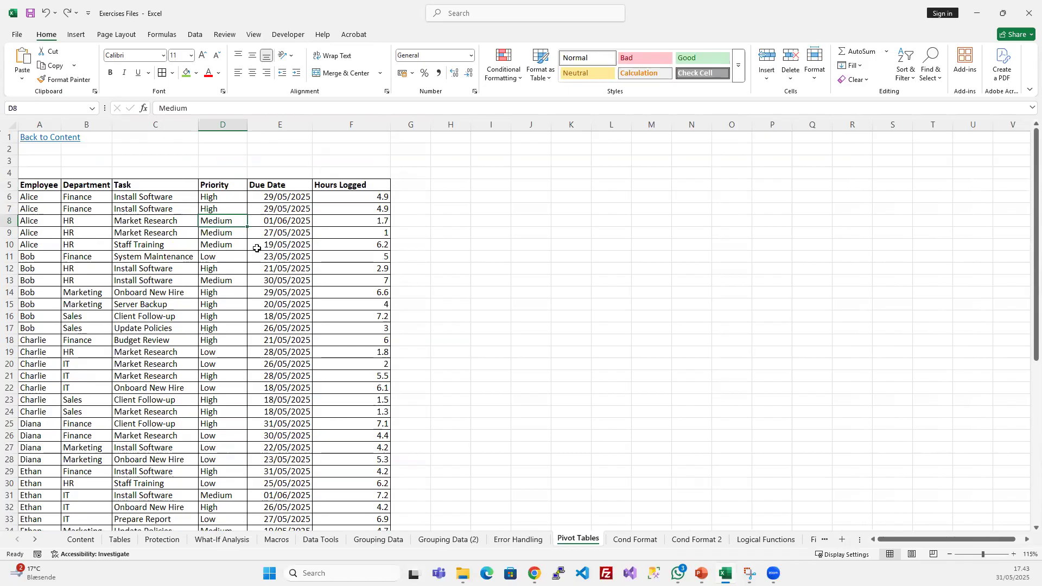
click(277, 196)
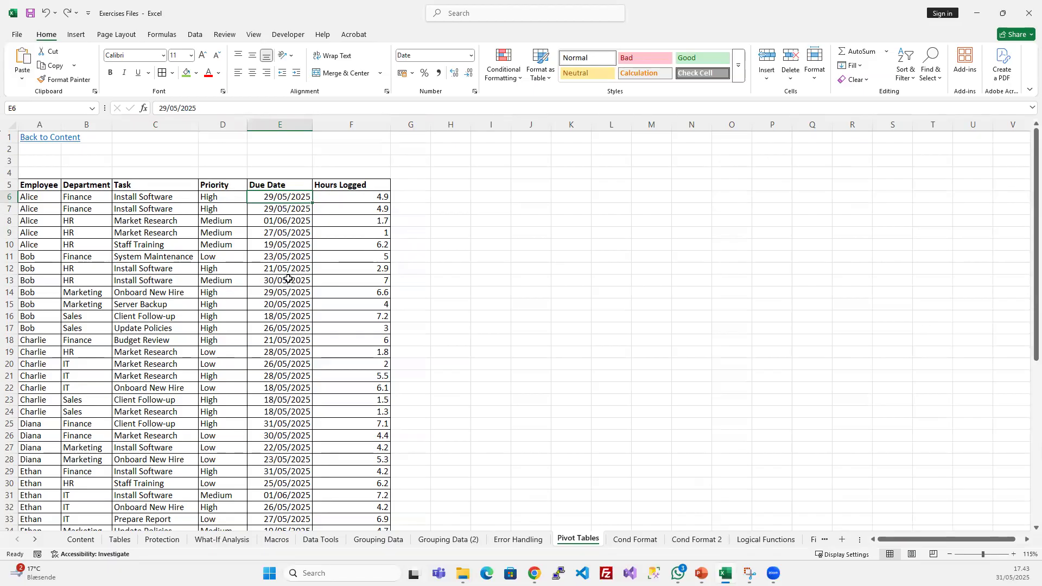
- Turn on filtering for the task list's header row
click(163, 279)
click(194, 34)
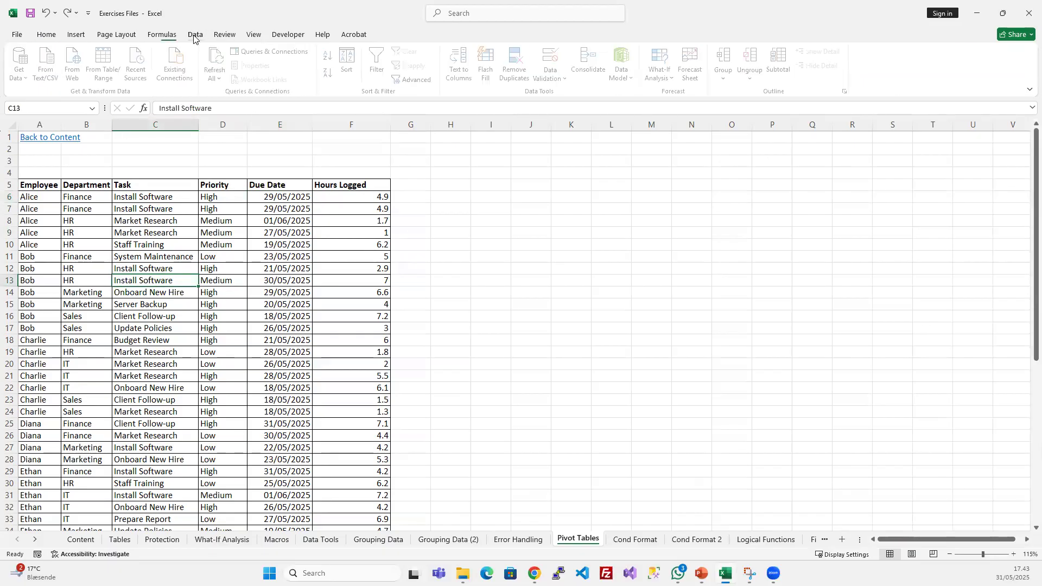
click(380, 64)
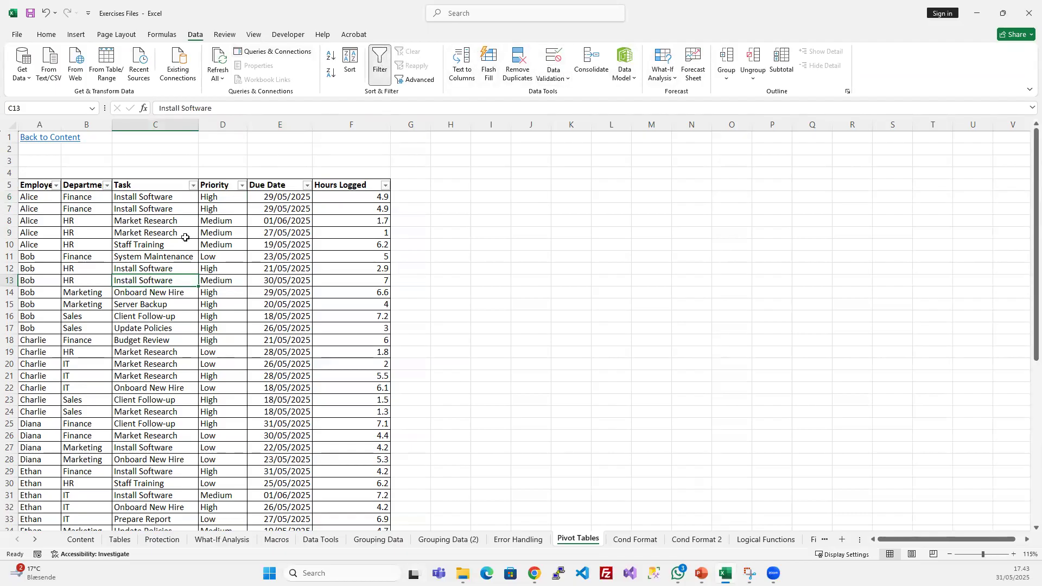
- Filter the Employee column to show only the first listed employee's tasks
click(56, 186)
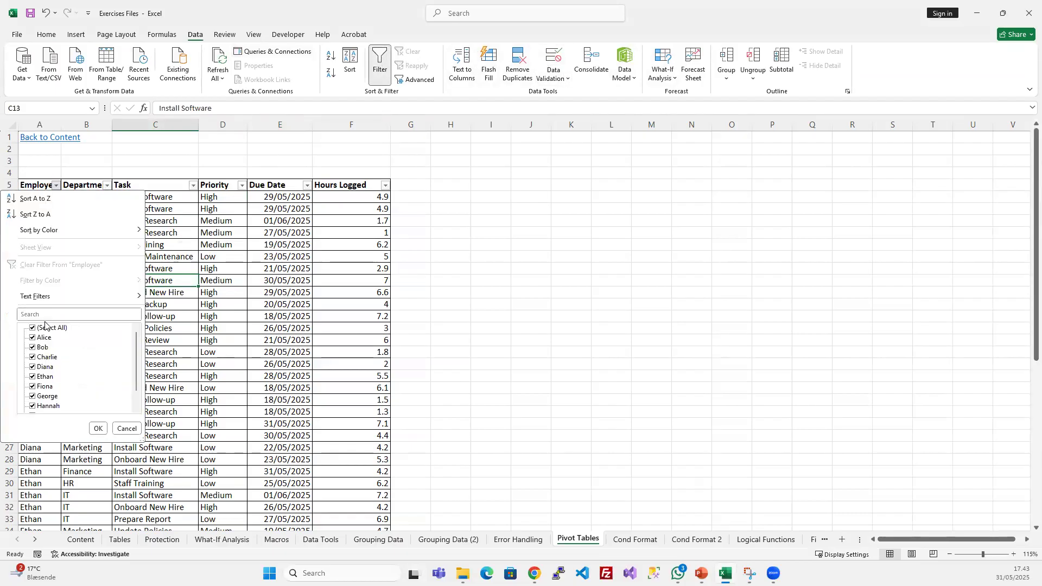
click(47, 328)
click(44, 337)
click(98, 428)
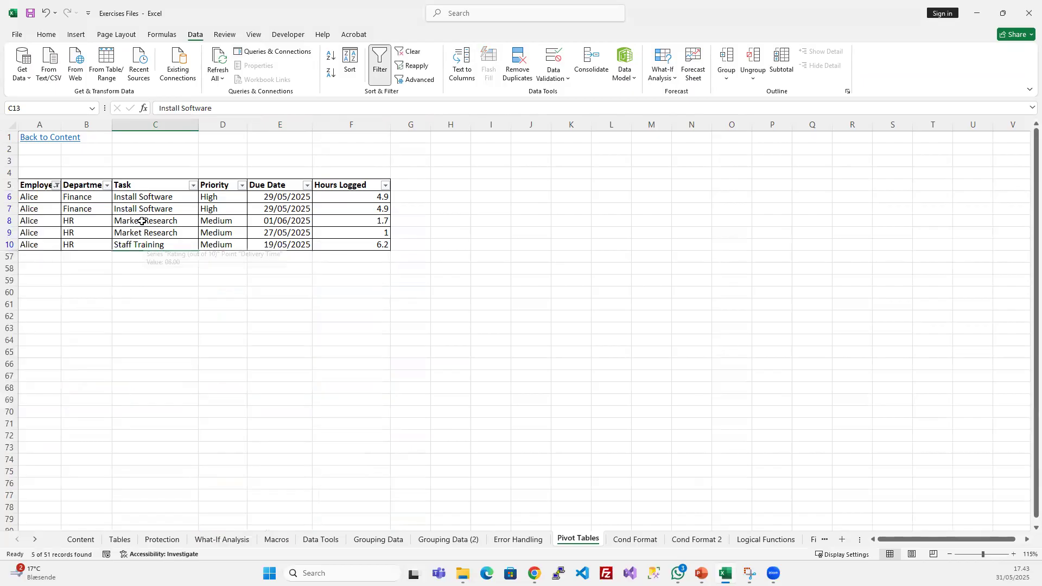
click(185, 198)
- Filter the Due Date column to May 2025 by excluding June
click(307, 186)
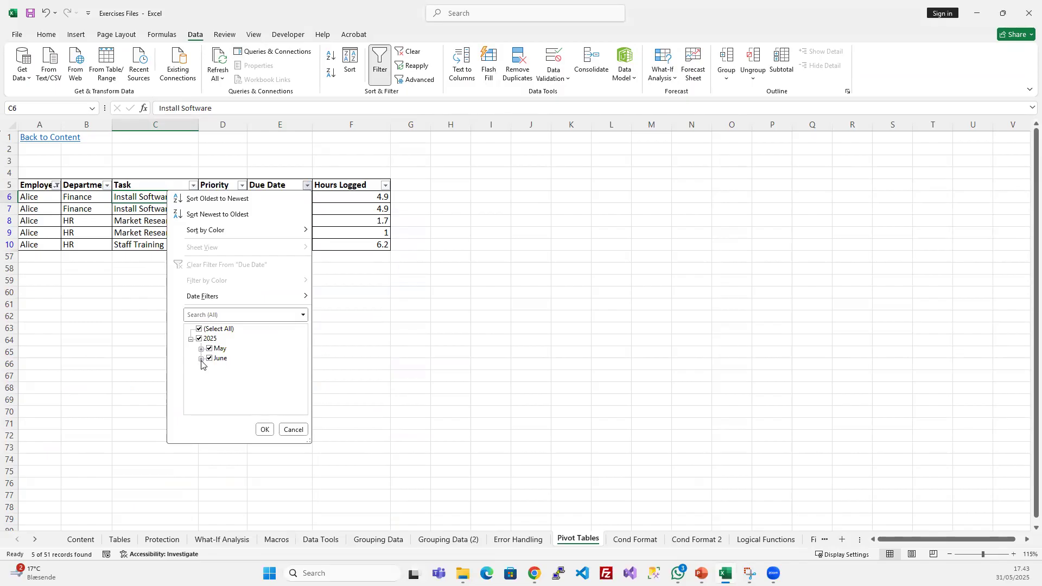
click(210, 361)
click(200, 349)
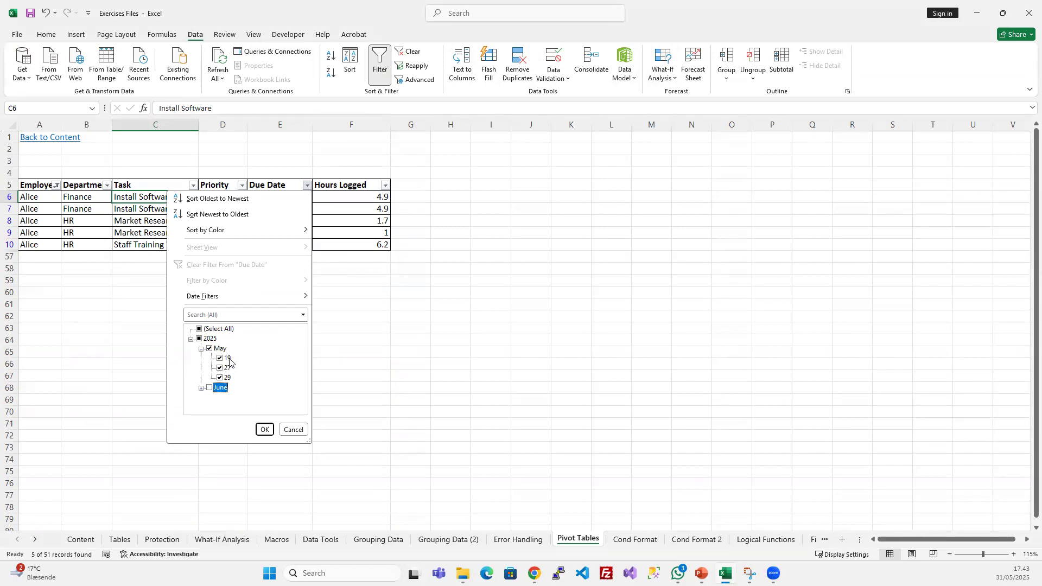
click(266, 431)
- Select the filtered Hours Logged values to check their total
click(373, 270)
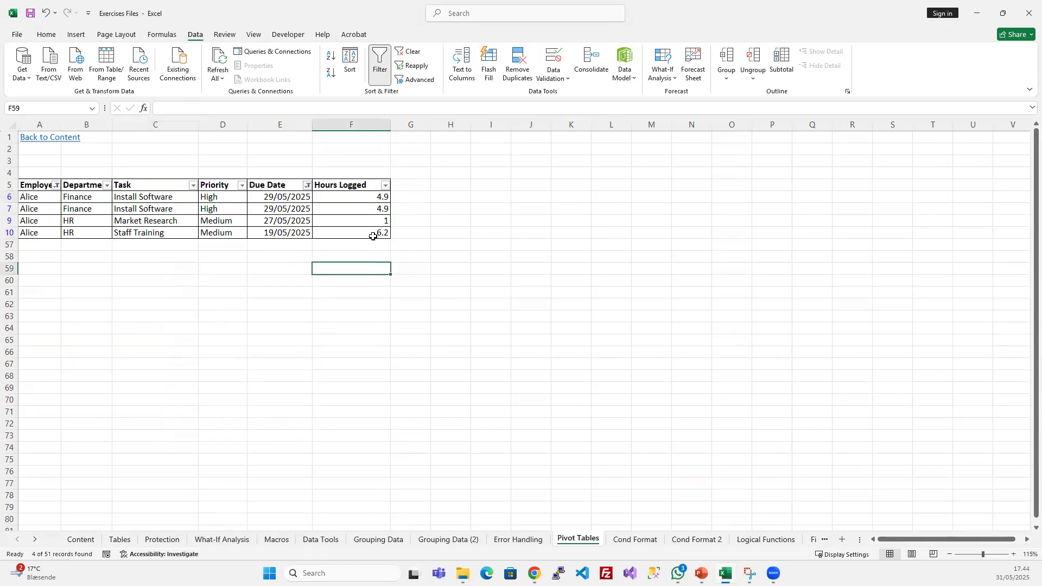
drag(364, 198, 364, 232)
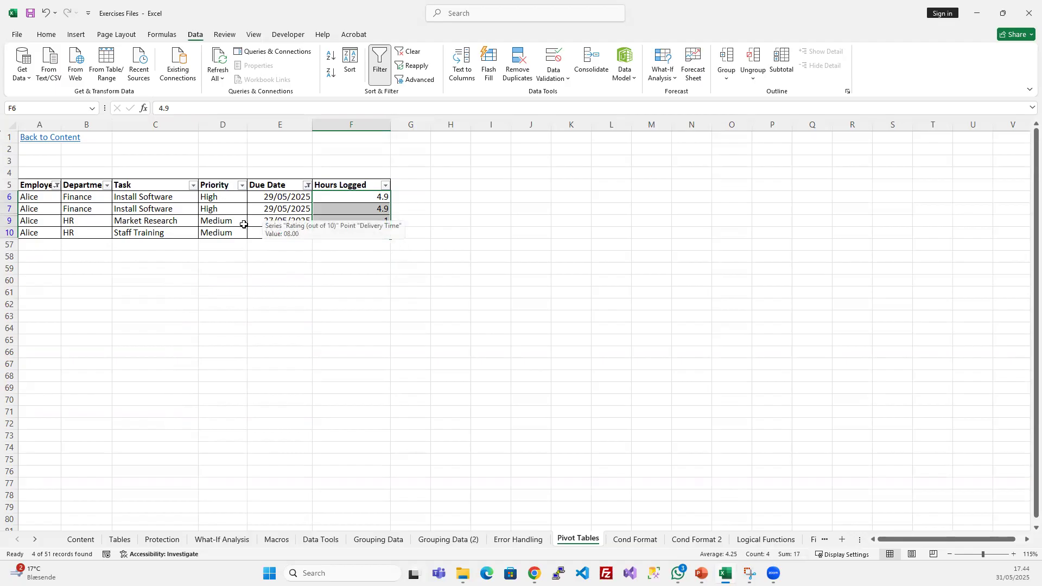
click(191, 212)
drag(191, 212, 194, 209)
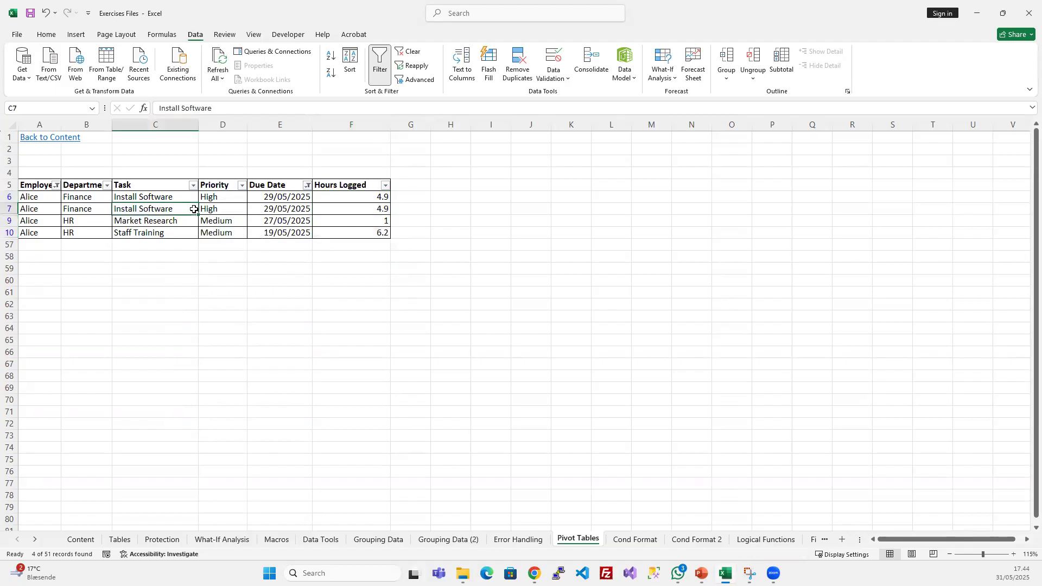
- Clear all filters from the task list so every row shows
click(243, 208)
click(410, 51)
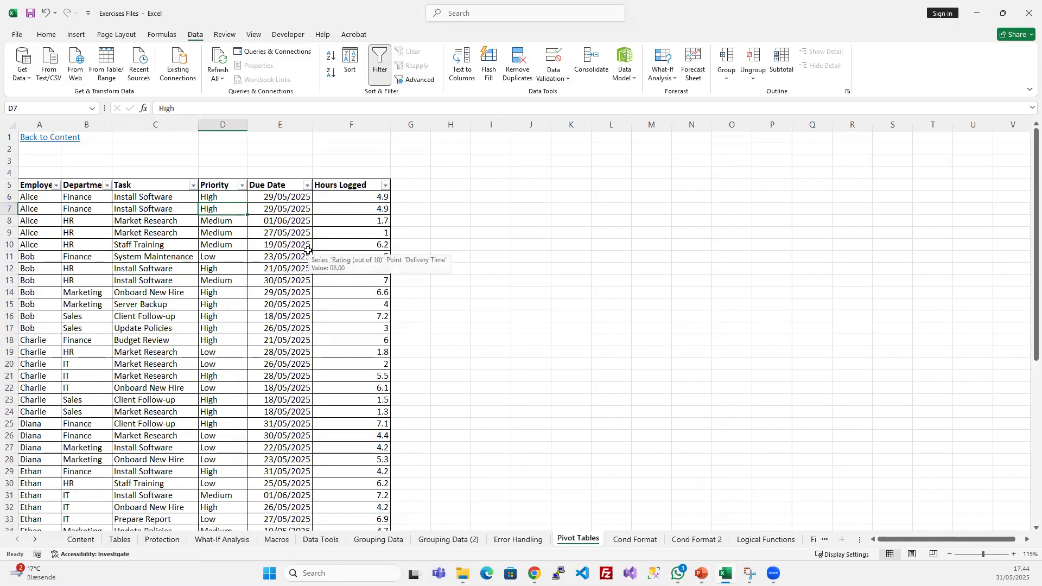
click(164, 228)
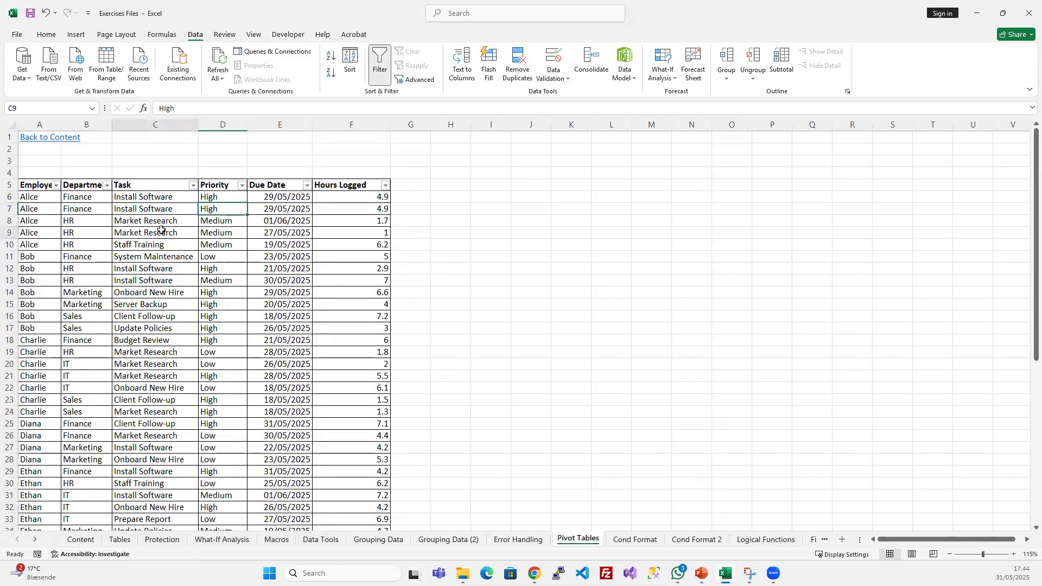
- Create a PivotTable from the task list range A5:F56 and place it on the existing Pivot Tables sheet at cell M1
click(98, 234)
click(78, 35)
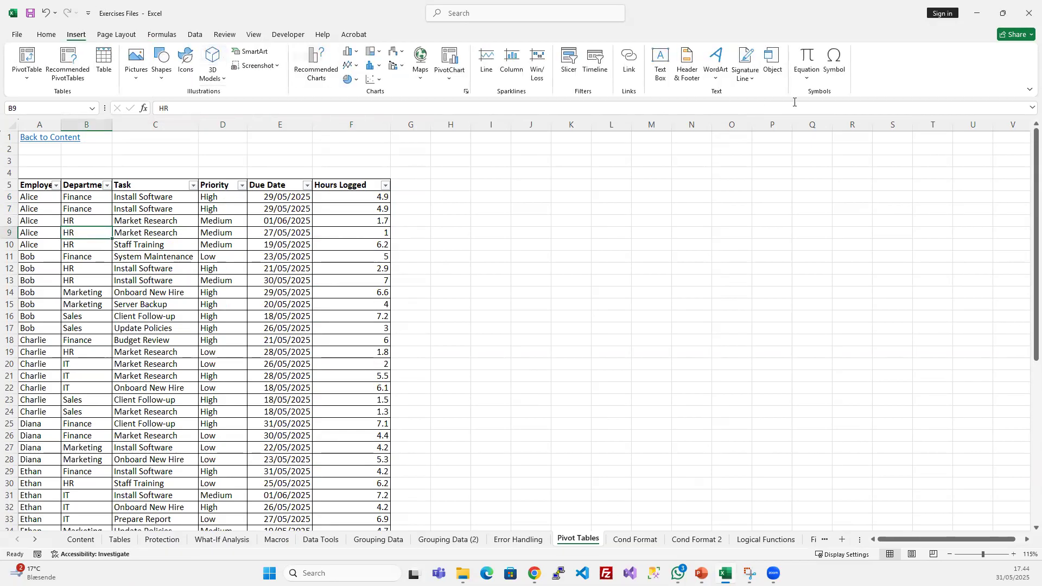
click(26, 54)
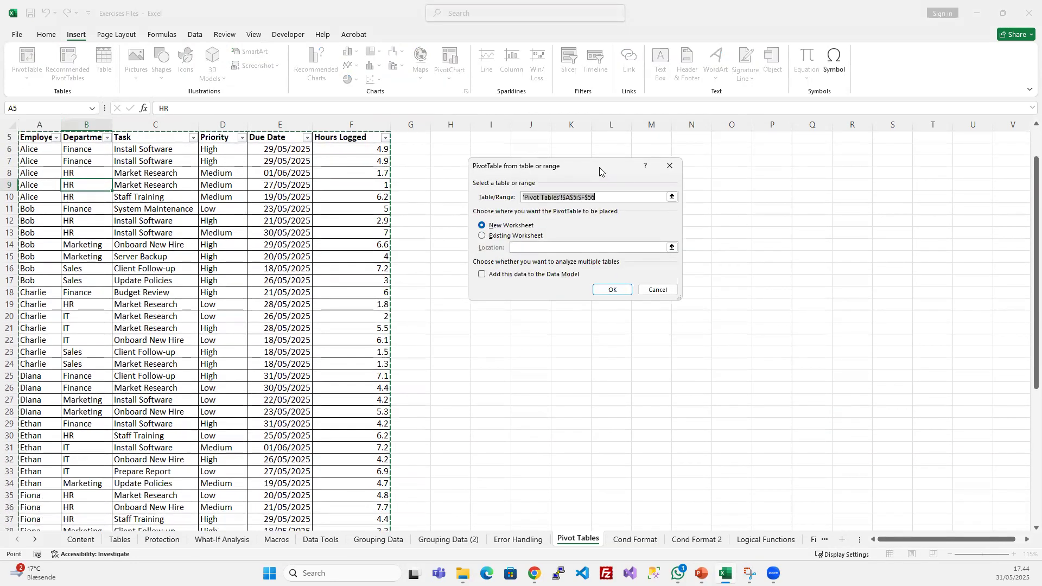
drag(600, 171, 556, 204)
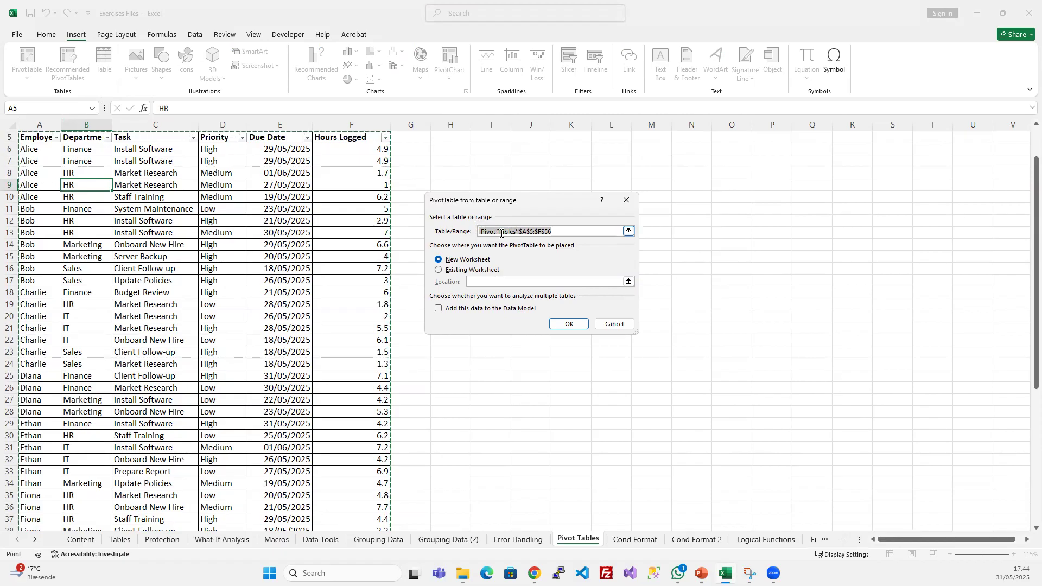
scroll(54, 211, up, 1)
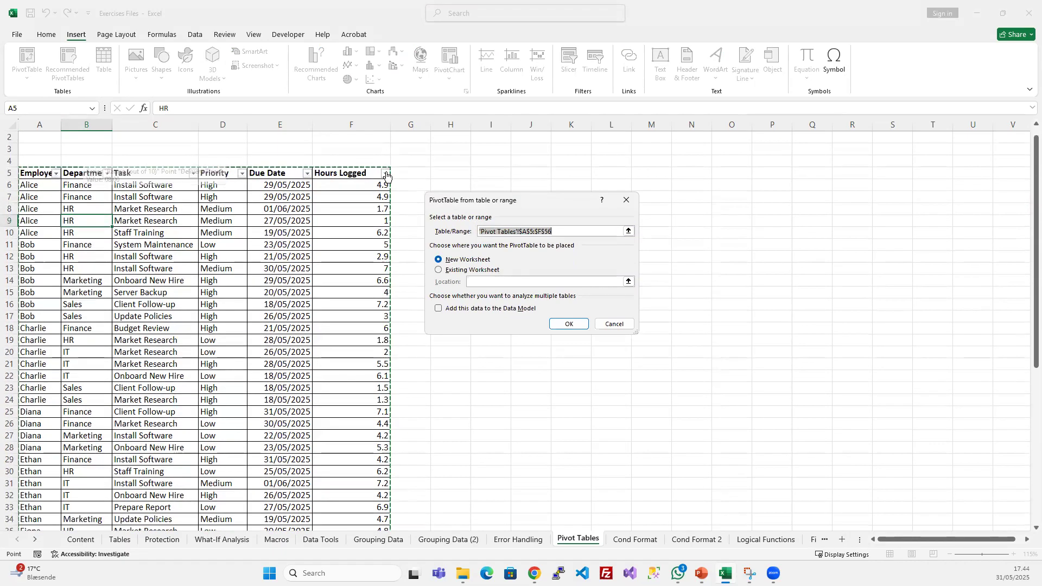
scroll(187, 399, down, 9)
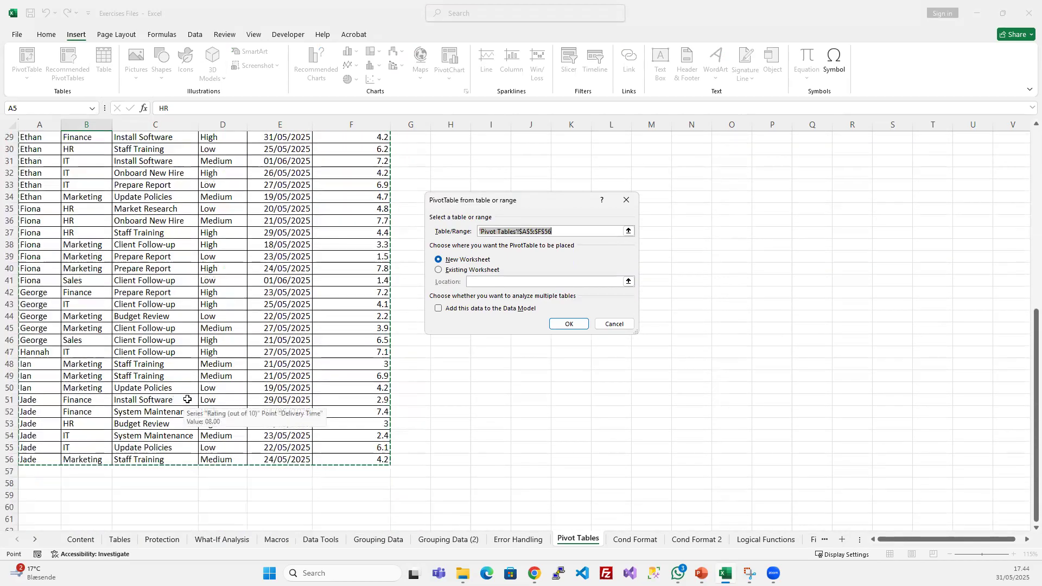
scroll(196, 434, up, 9)
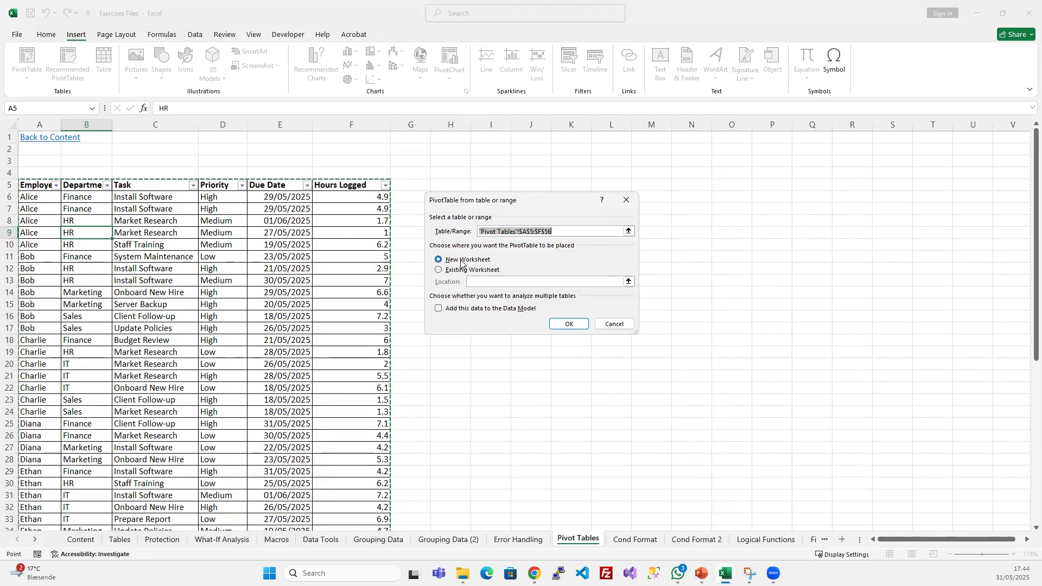
click(439, 270)
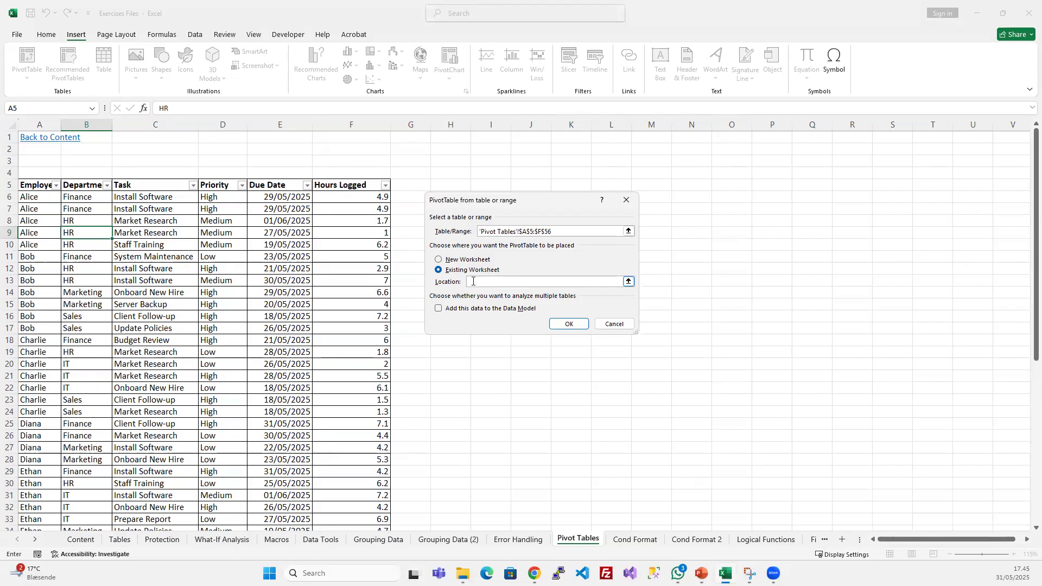
click(649, 139)
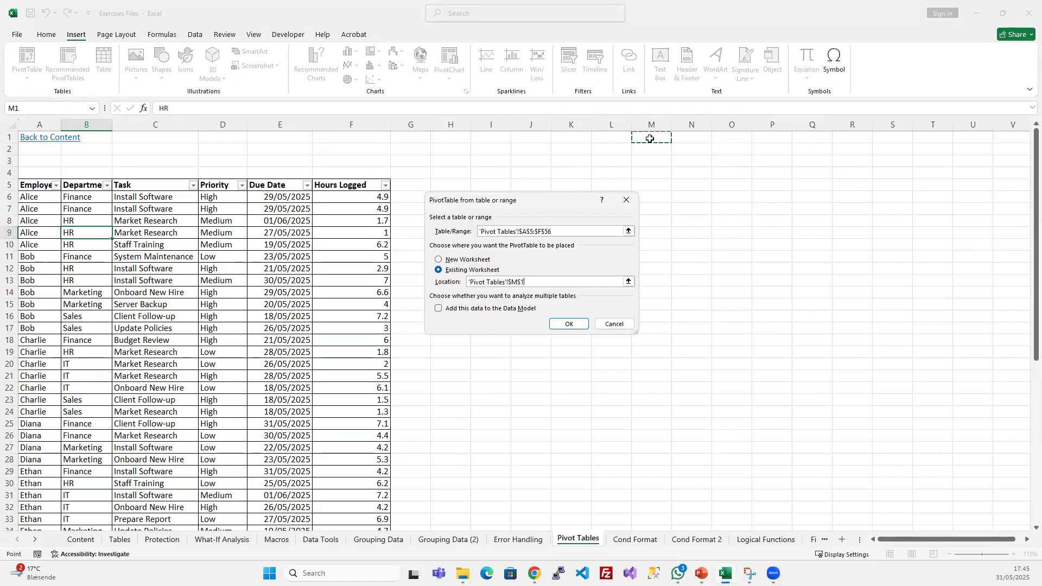
click(563, 323)
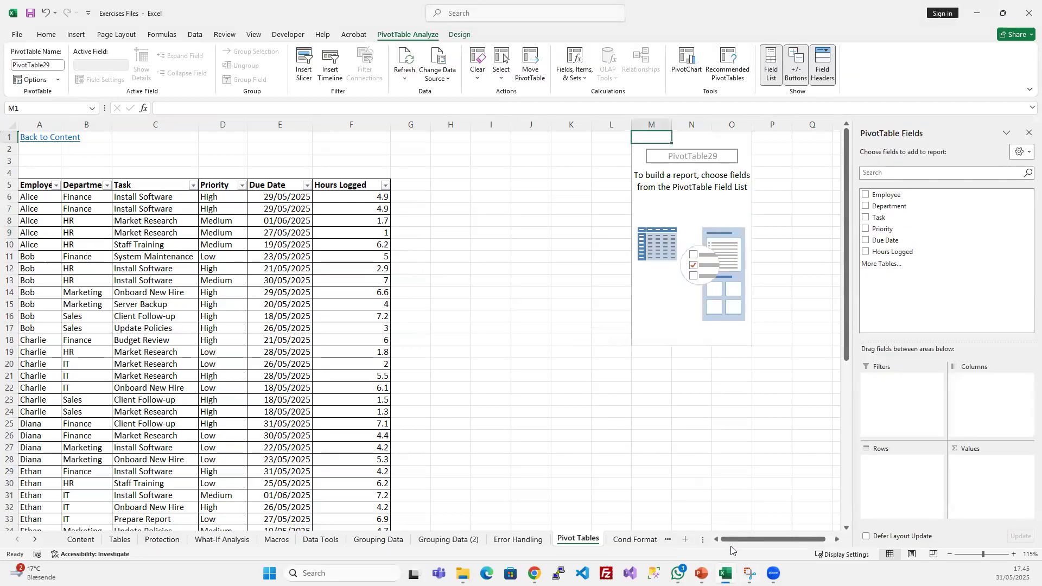
- Widen the PivotTable Fields pane beside the new PivotTable
drag(735, 538, 783, 540)
double_click(838, 540)
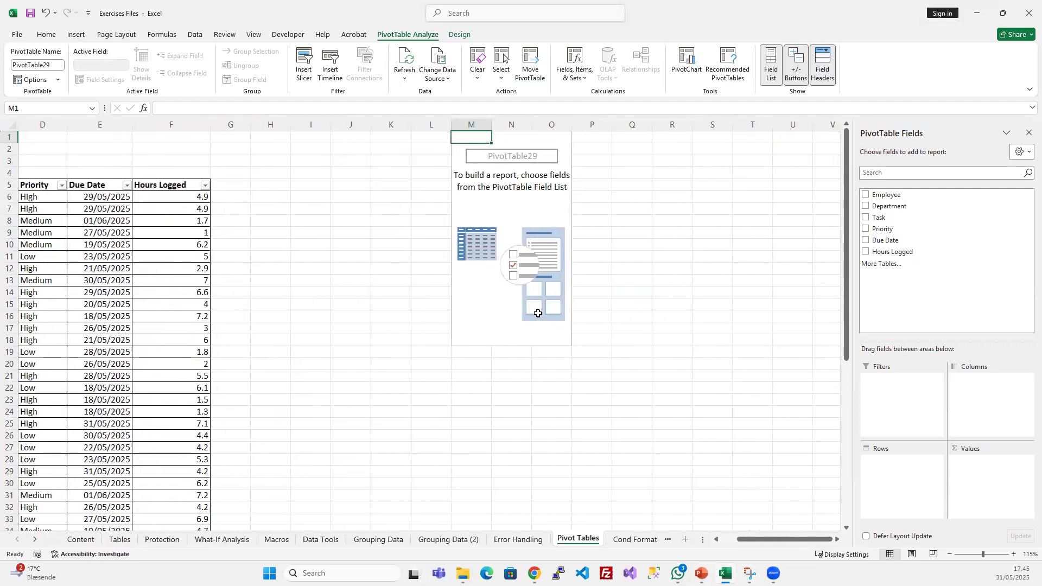
drag(853, 348, 812, 357)
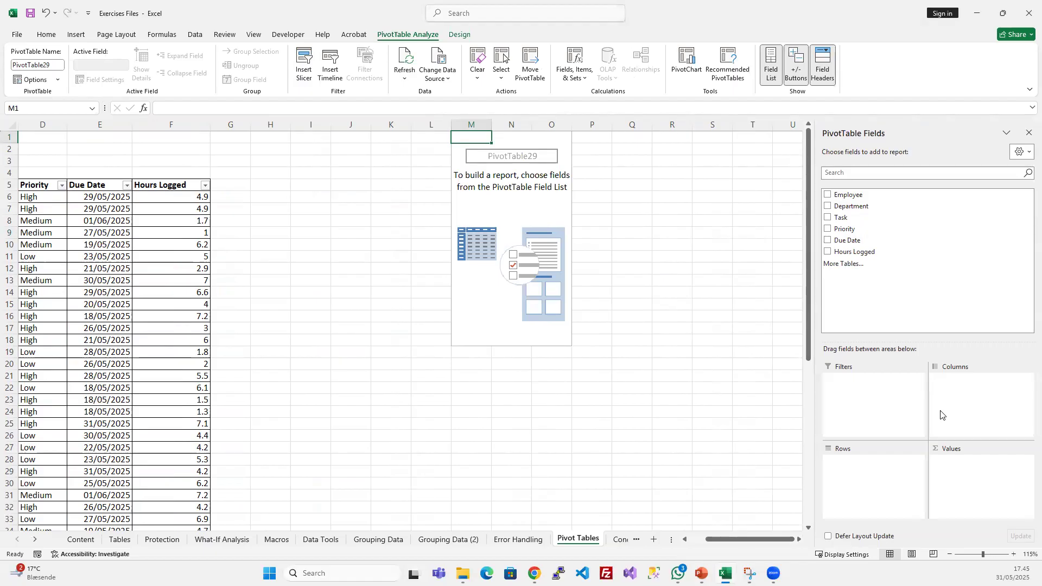
- Delete the four empty columns H to K between the task list and the PivotTable
click(382, 123)
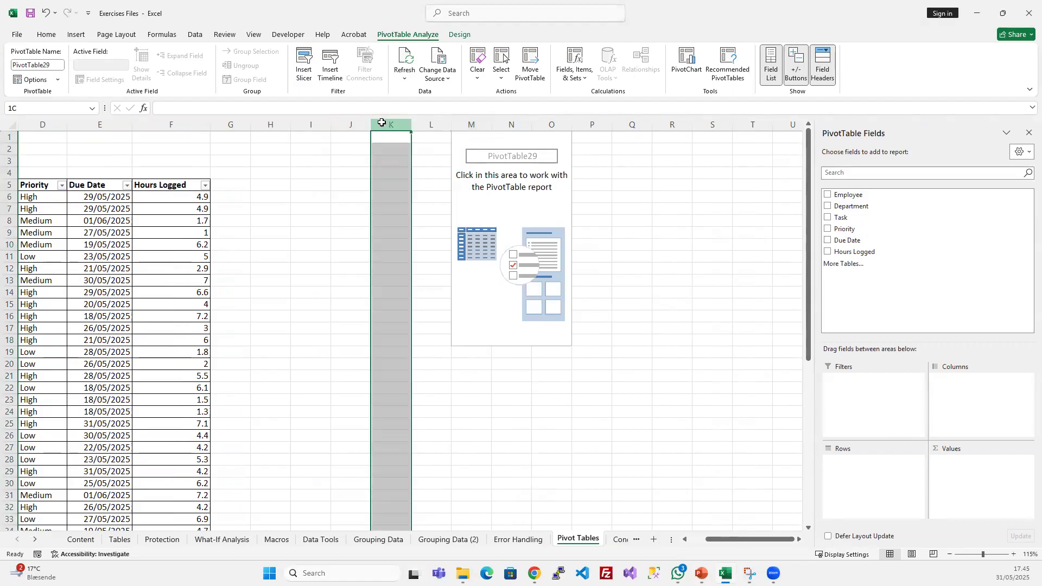
drag(382, 123, 272, 123)
right_click(276, 124)
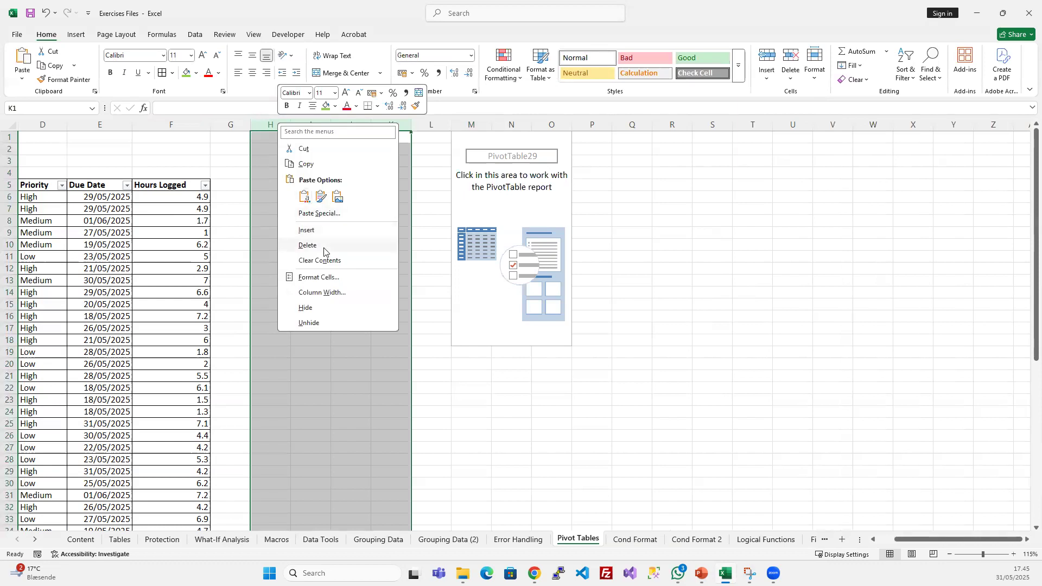
click(324, 250)
scroll(217, 303, left, 3)
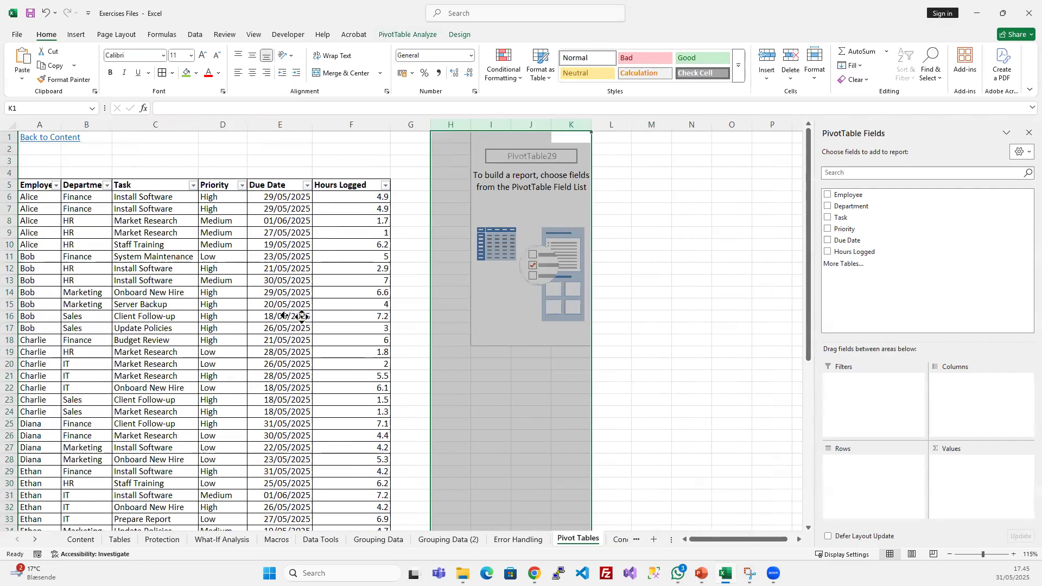
click(478, 328)
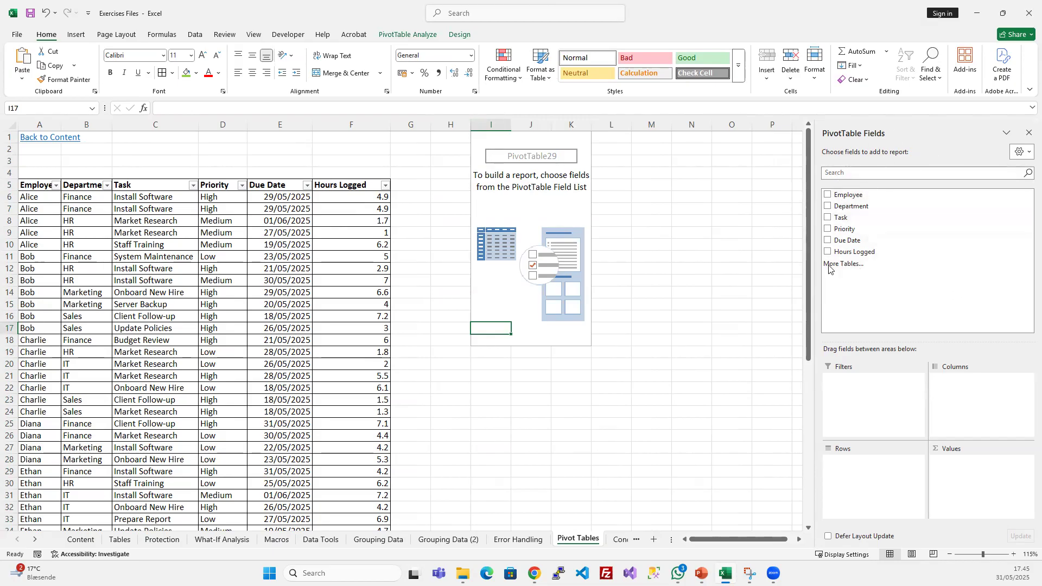
- Select cells outside and inside the empty PivotTable to see how its field list hides and shows
drag(36, 187, 343, 388)
click(294, 317)
click(529, 186)
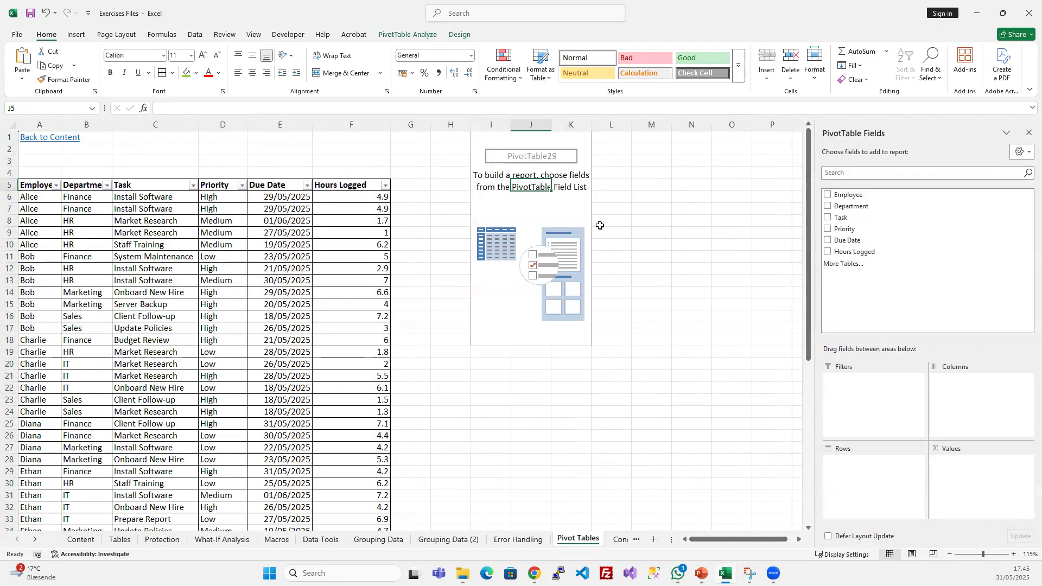
click(513, 440)
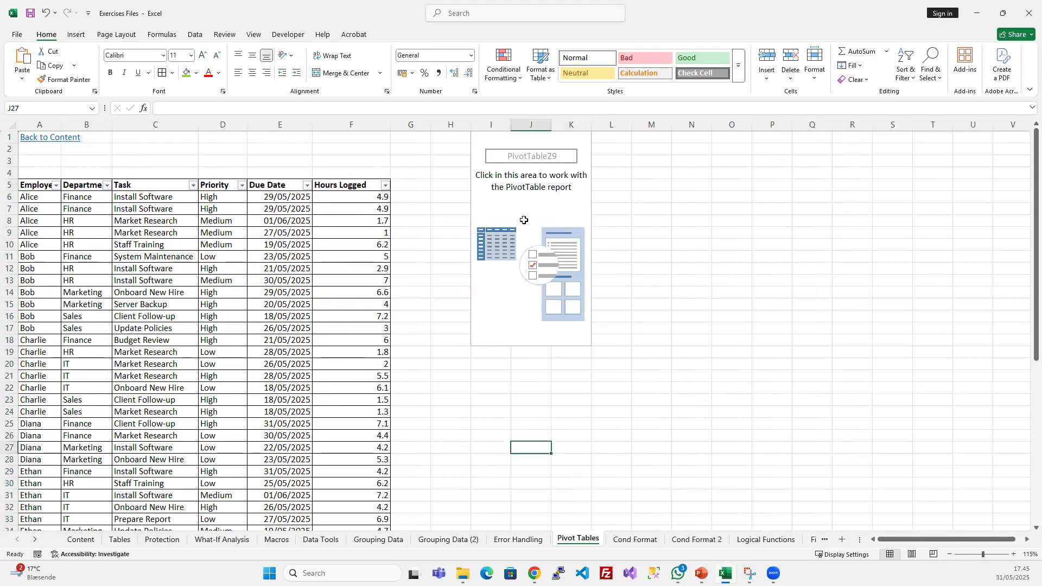
click(525, 189)
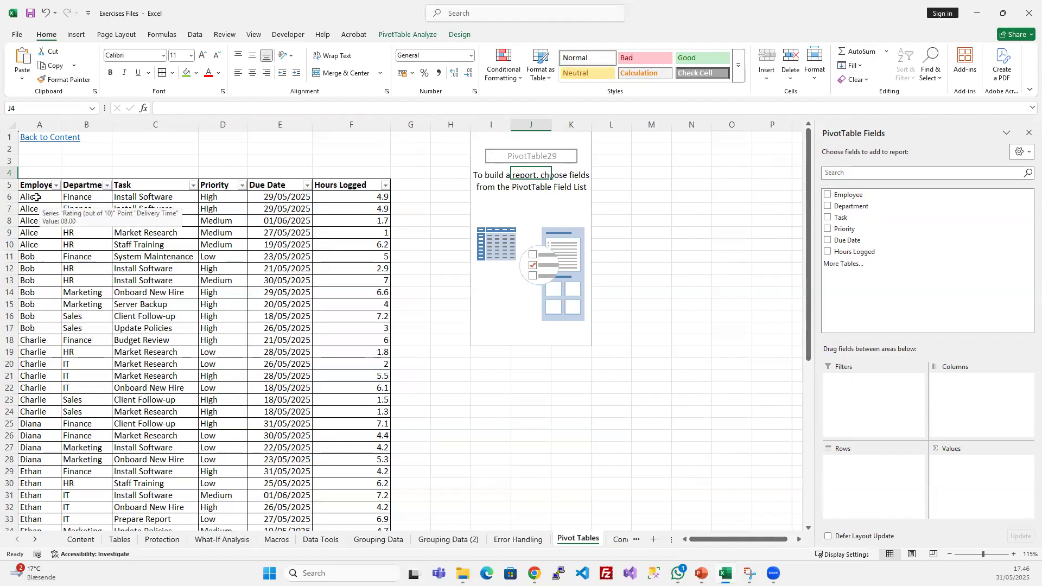
- Add the Employee field to the PivotTable's Rows area and select the resulting row labels
drag(868, 197, 855, 474)
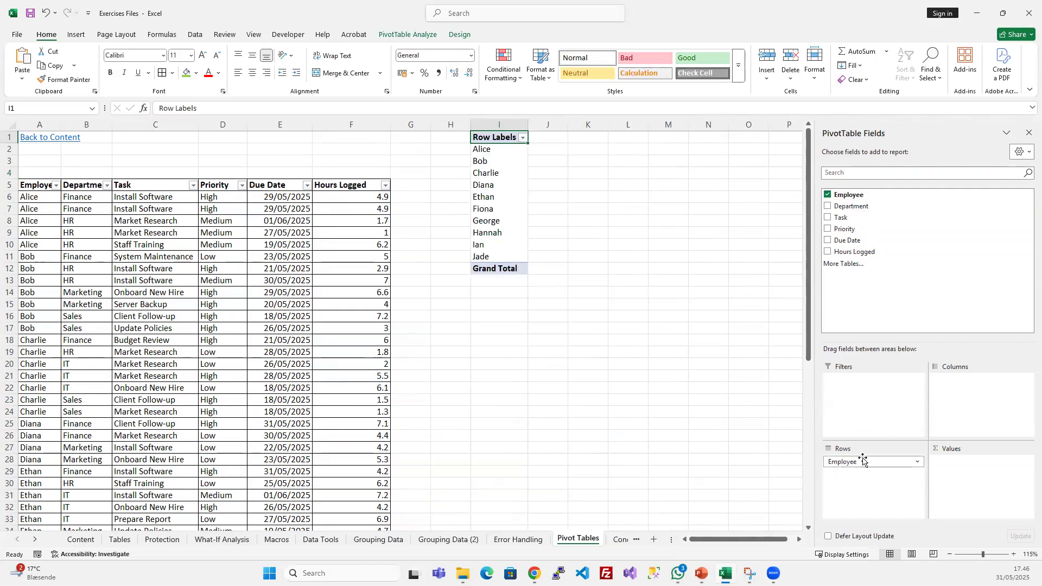
double_click(495, 138)
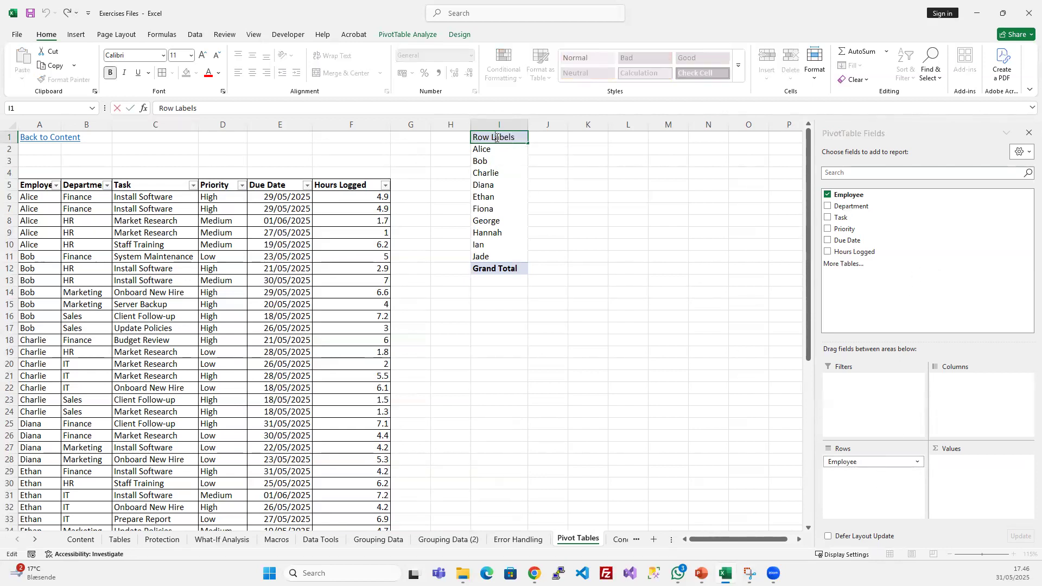
drag(589, 242, 590, 230)
drag(495, 138, 477, 269)
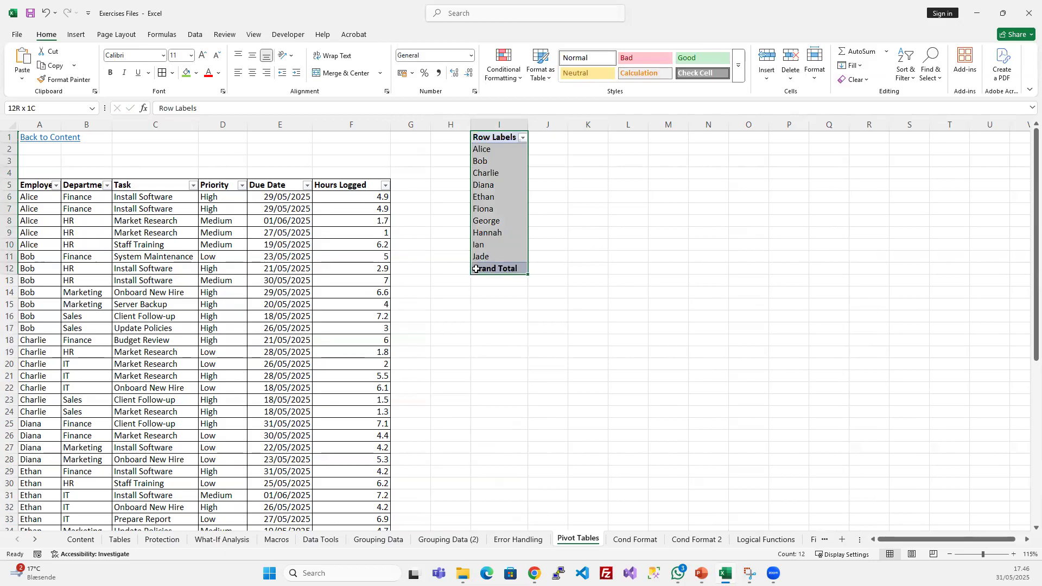
click(490, 172)
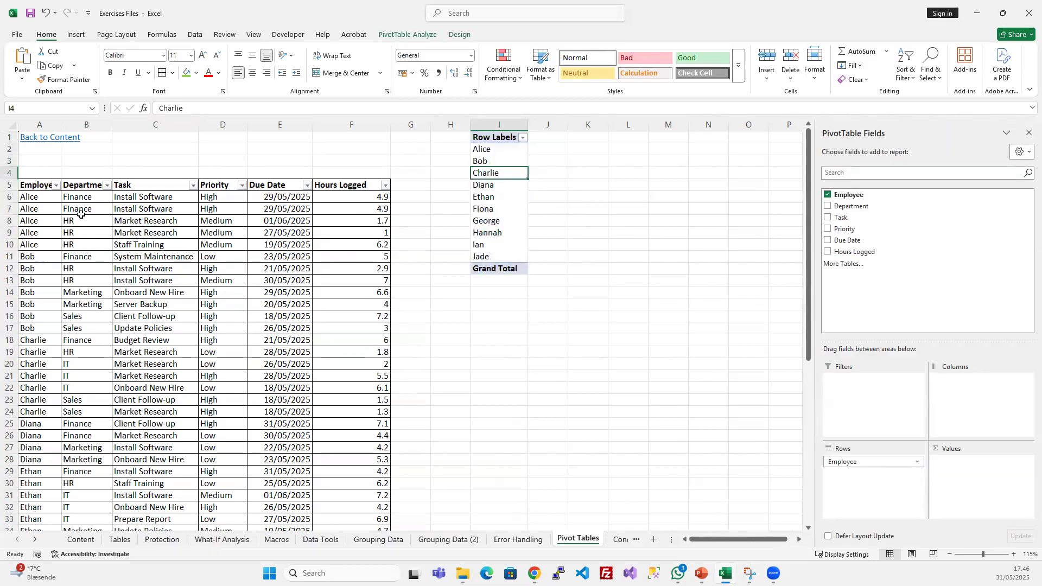
- Compare the repeated employee names in the task list with the row labels in the PivotTable
drag(27, 202, 27, 411)
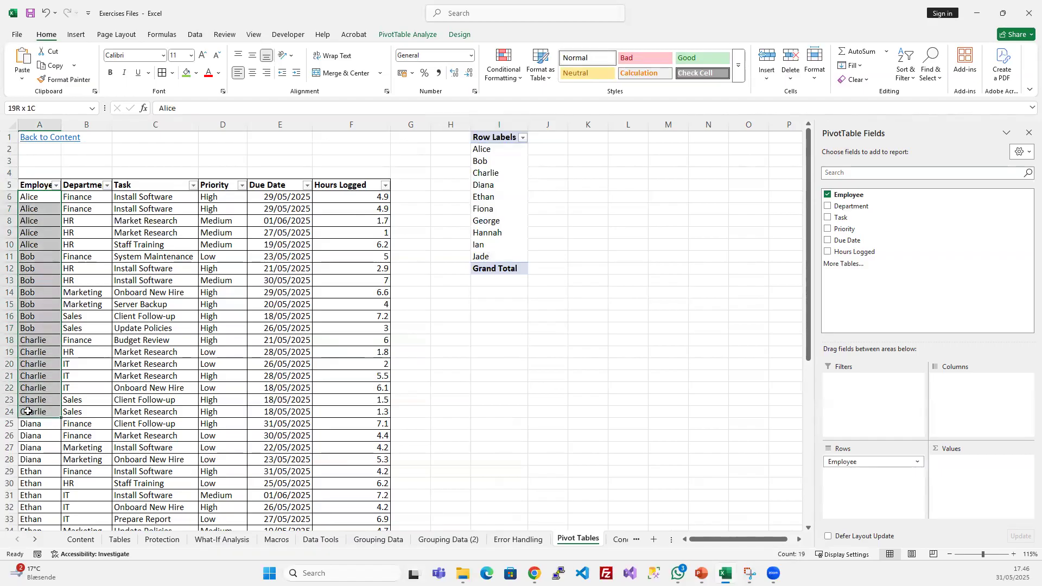
click(480, 172)
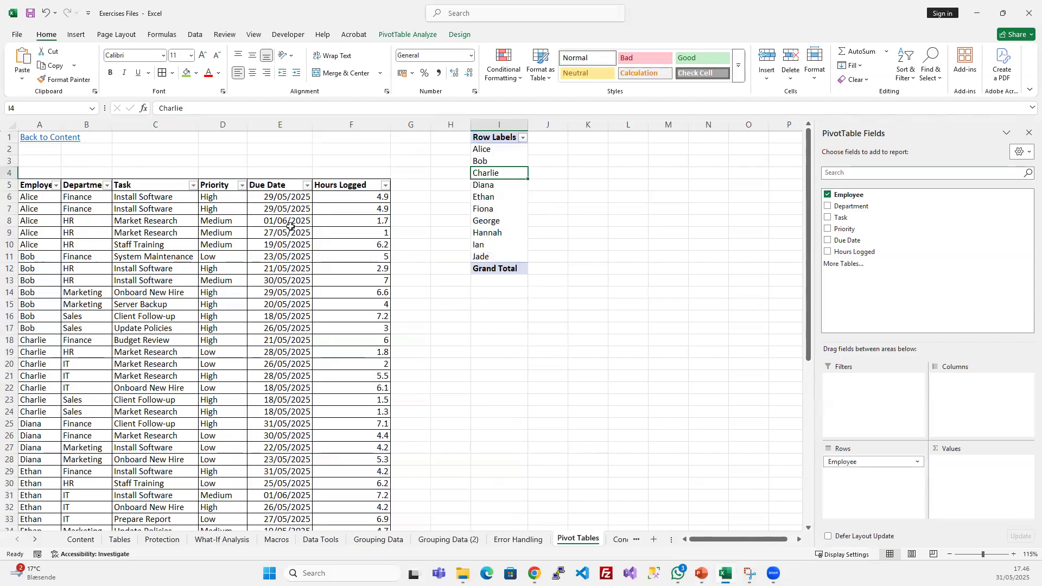
drag(34, 173, 374, 363)
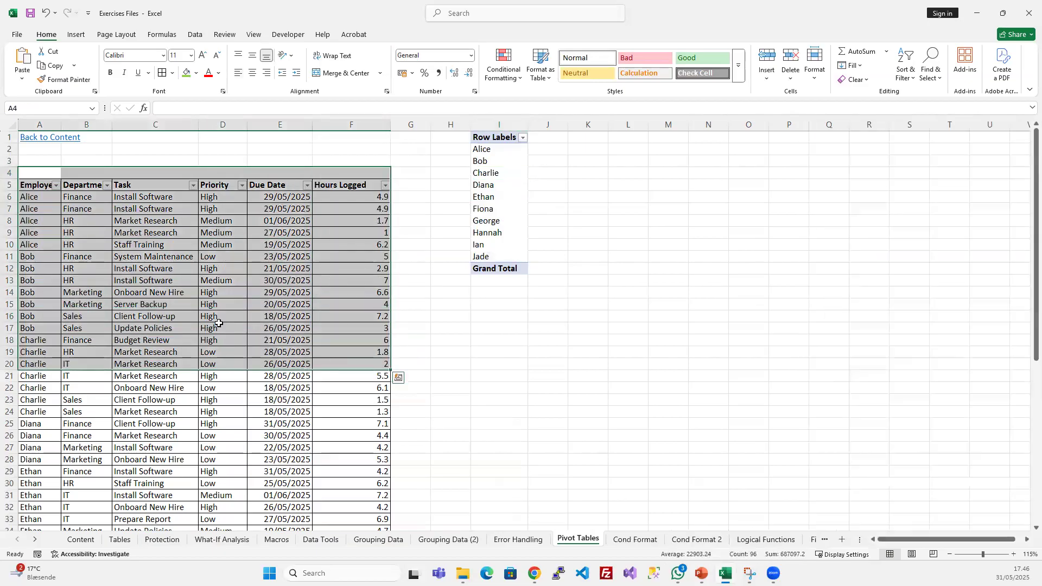
click(218, 323)
click(483, 210)
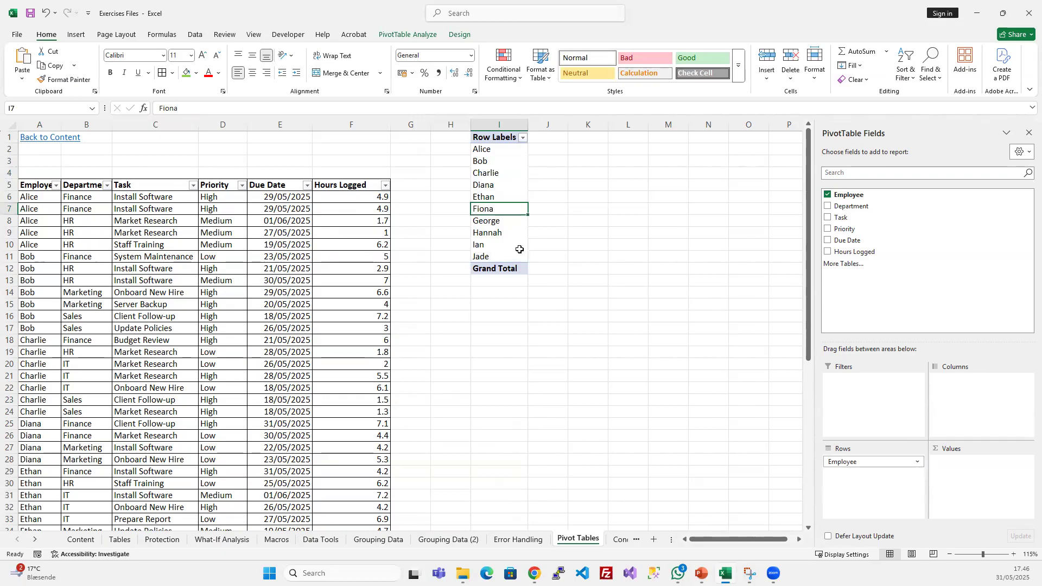
click(352, 196)
click(487, 206)
click(491, 210)
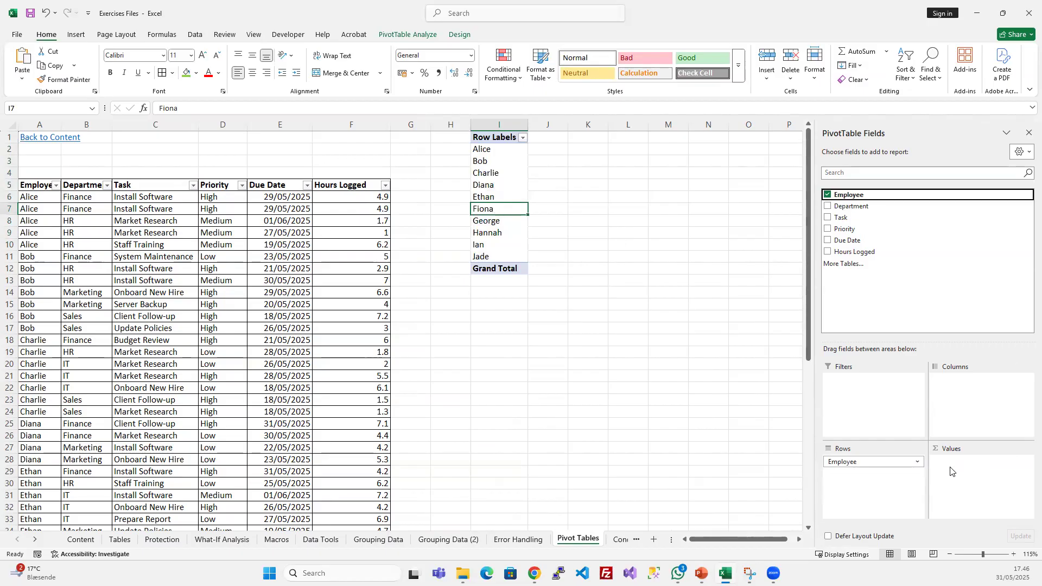
- Add Hours Logged to the Values area as a sum and check it against the first employees in the task list
drag(864, 255, 959, 470)
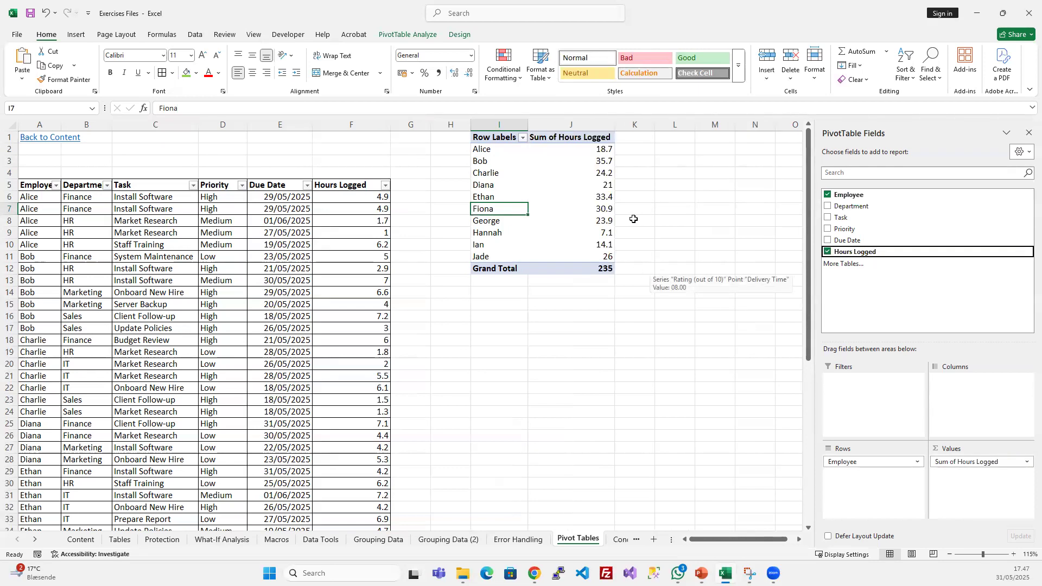
click(146, 224)
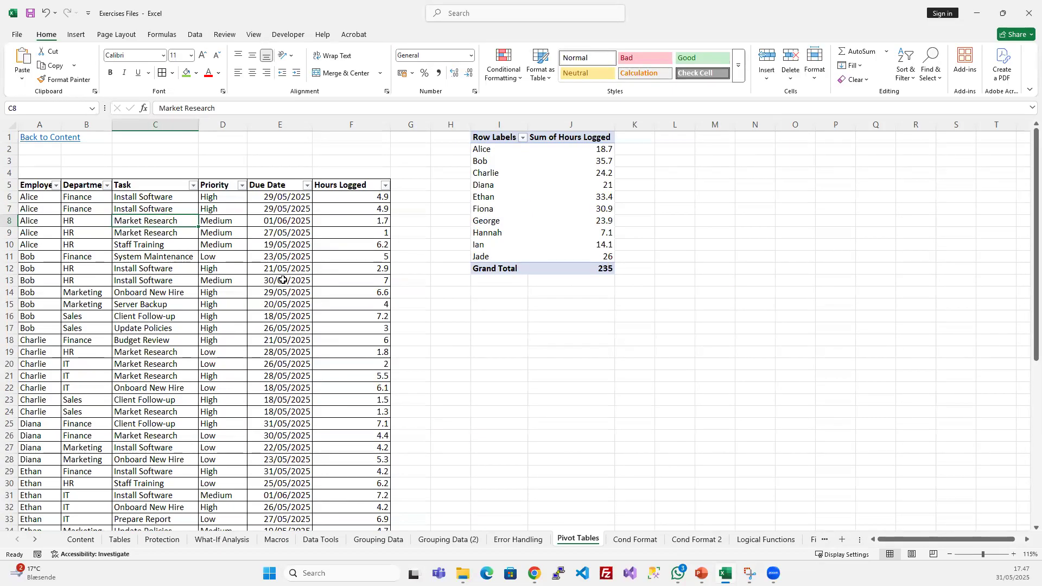
drag(31, 200, 32, 257)
click(596, 151)
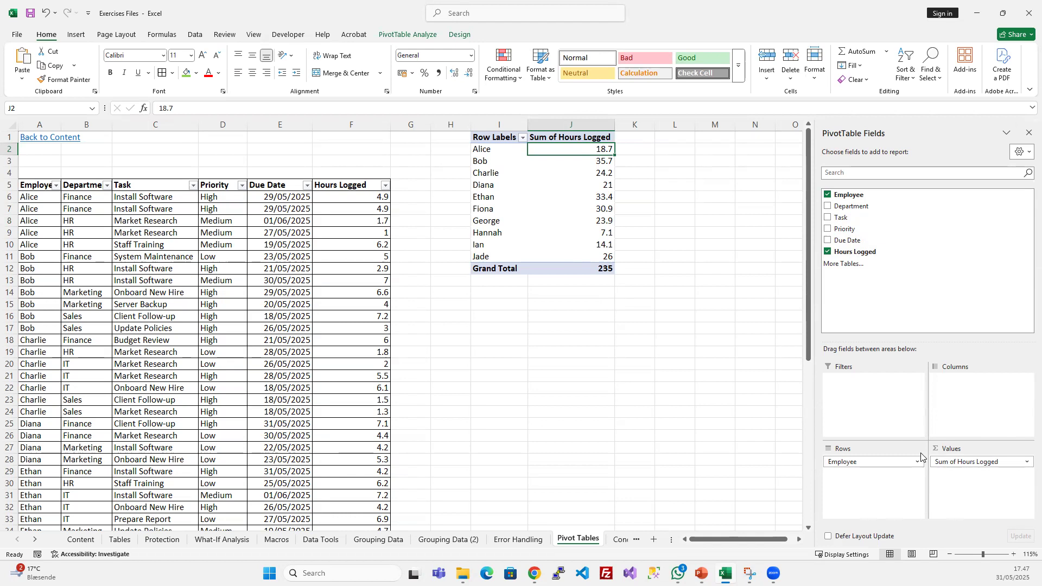
- Add the Department field to the Filters area and select the filter row above the PivotTable
click(875, 389)
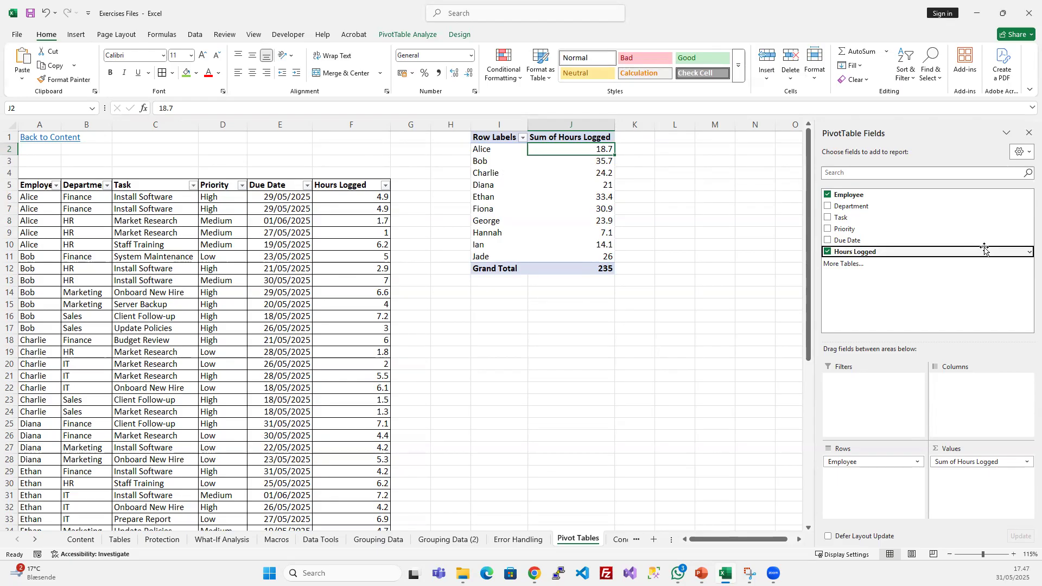
drag(985, 249, 855, 402)
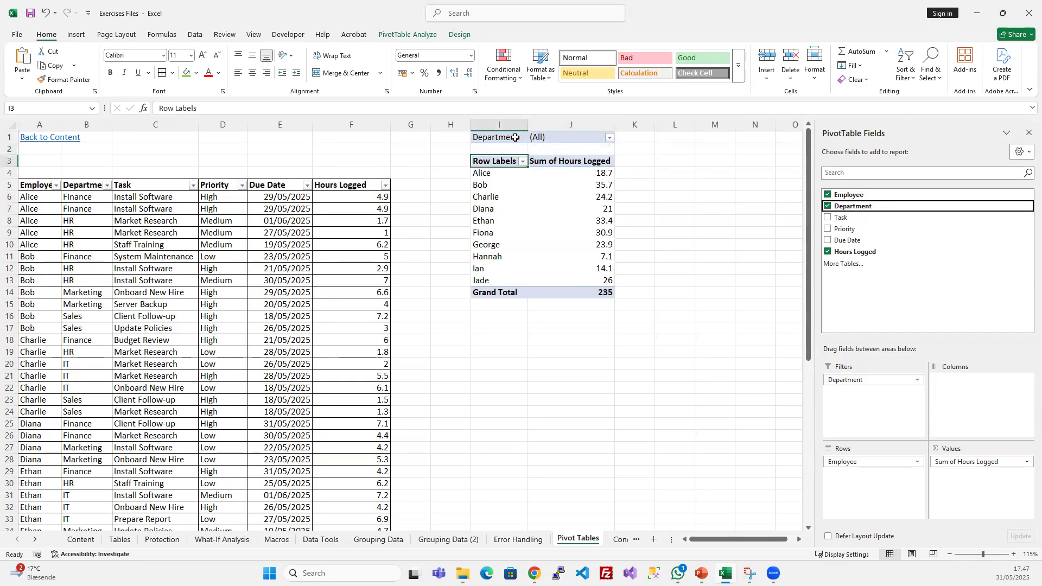
click(589, 135)
drag(508, 139, 591, 135)
click(595, 126)
click(589, 208)
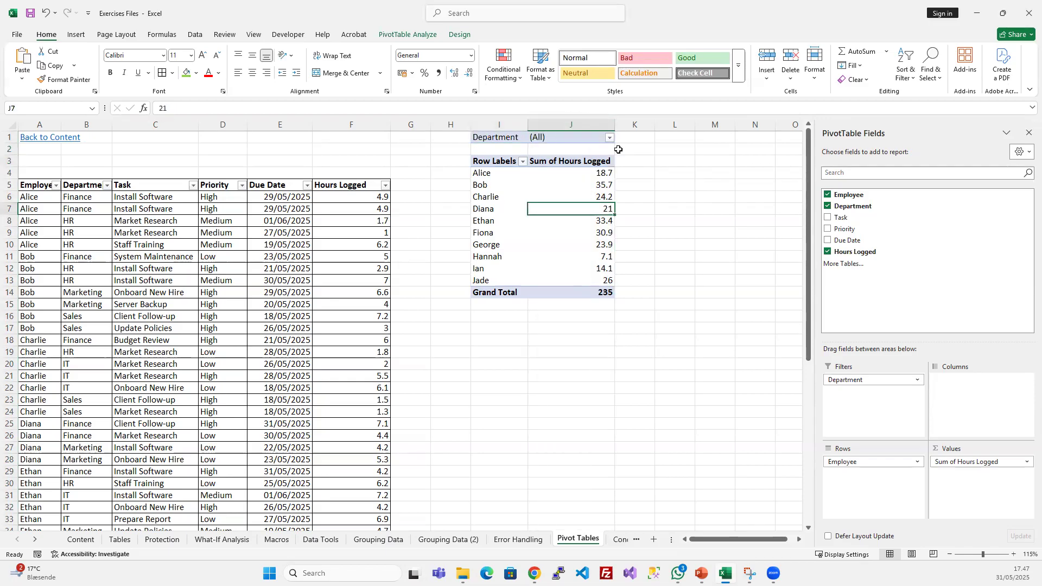
- Filter the PivotTable to the Finance department only, with selection of multiple items enabled
click(610, 138)
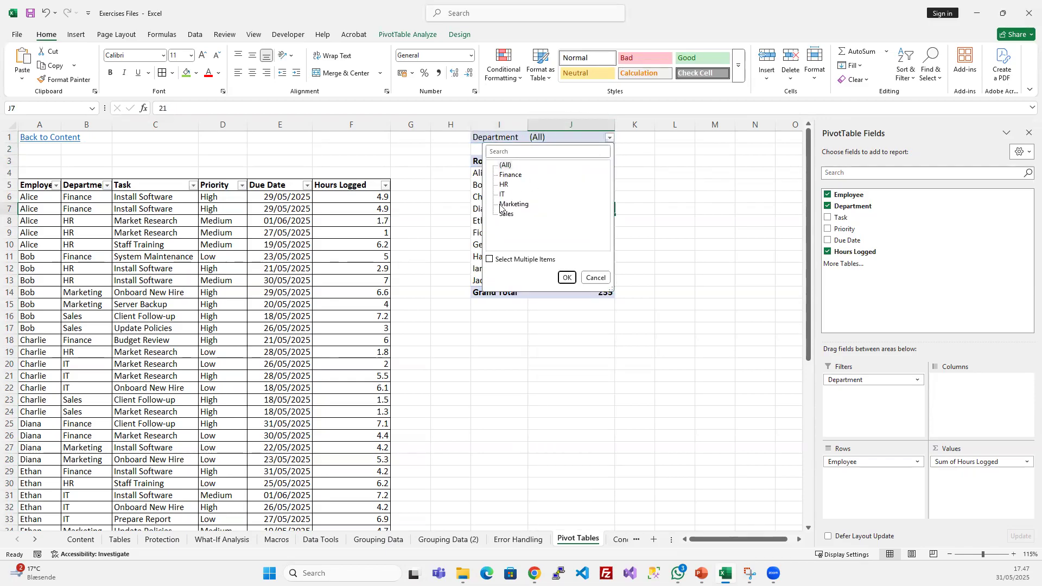
click(507, 175)
click(490, 260)
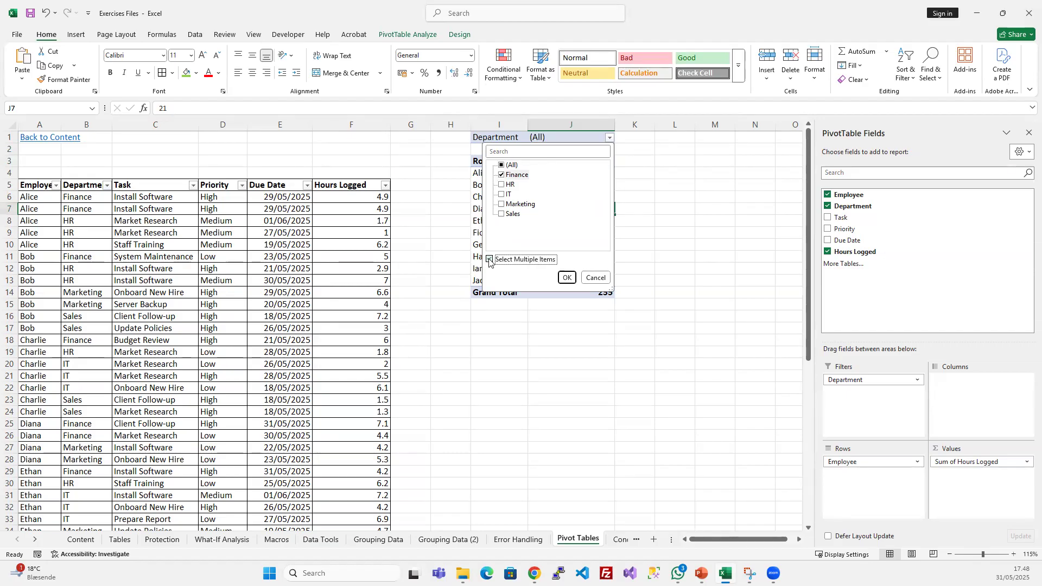
click(501, 184)
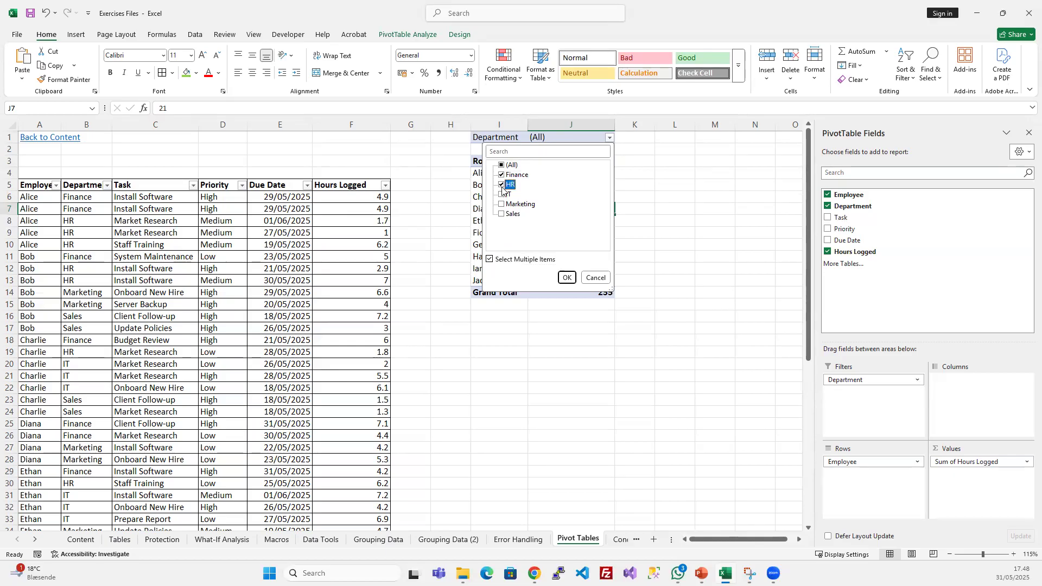
click(502, 185)
click(567, 277)
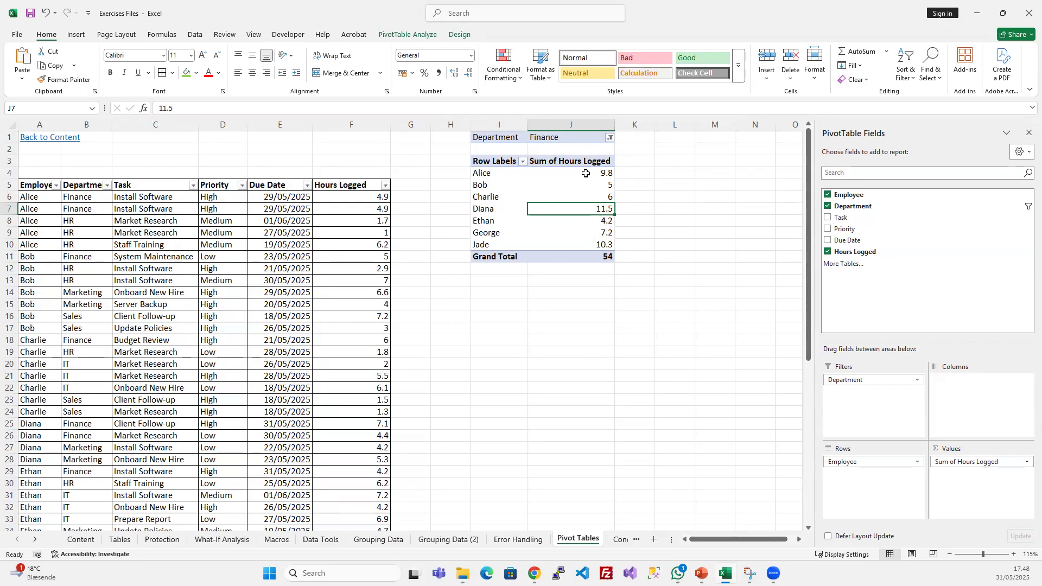
- Inspect the employees and their summed hours in the PivotTable filtered by department
click(492, 175)
click(564, 173)
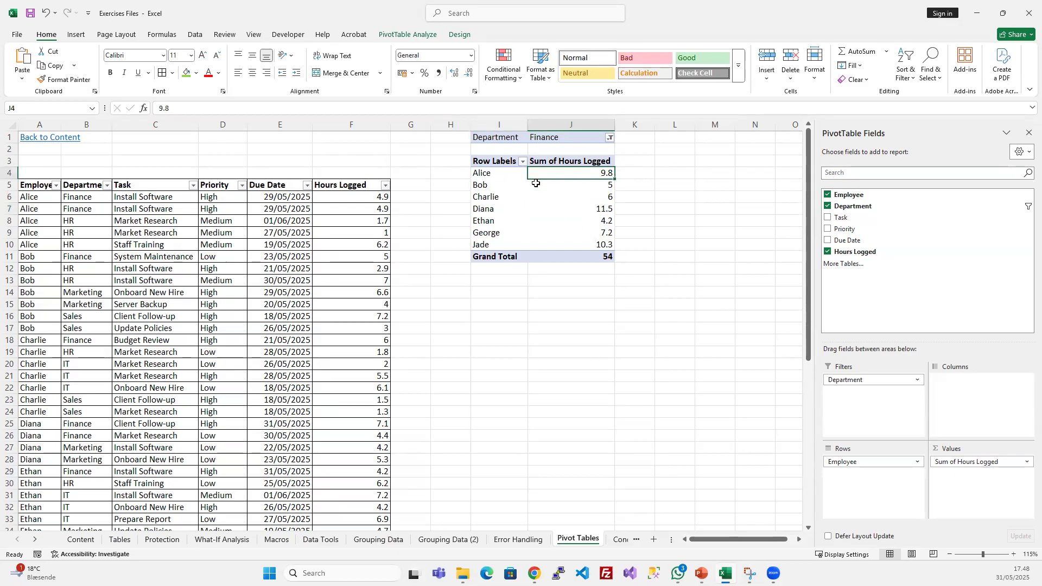
drag(533, 172, 497, 244)
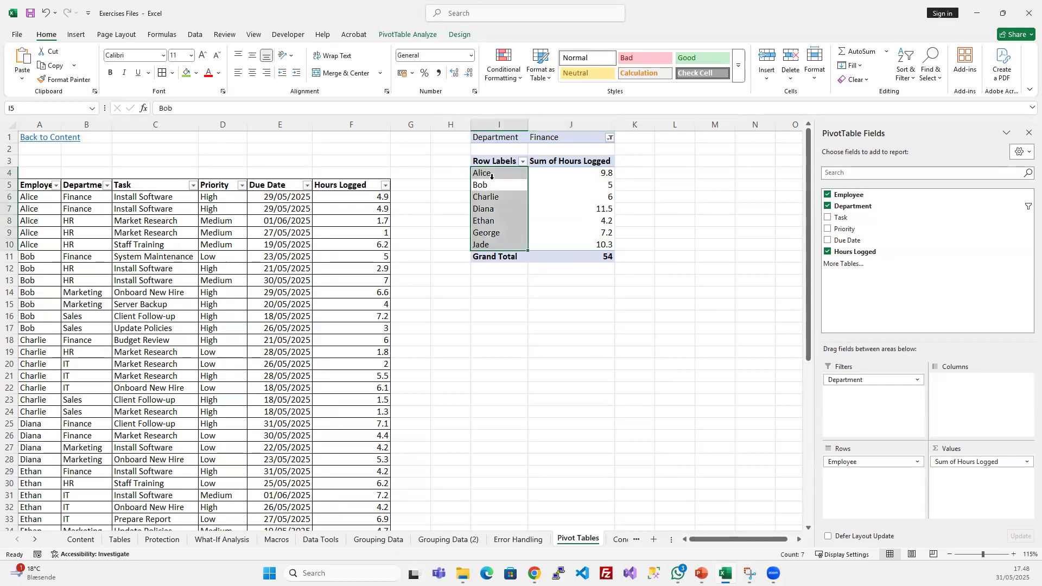
click(497, 210)
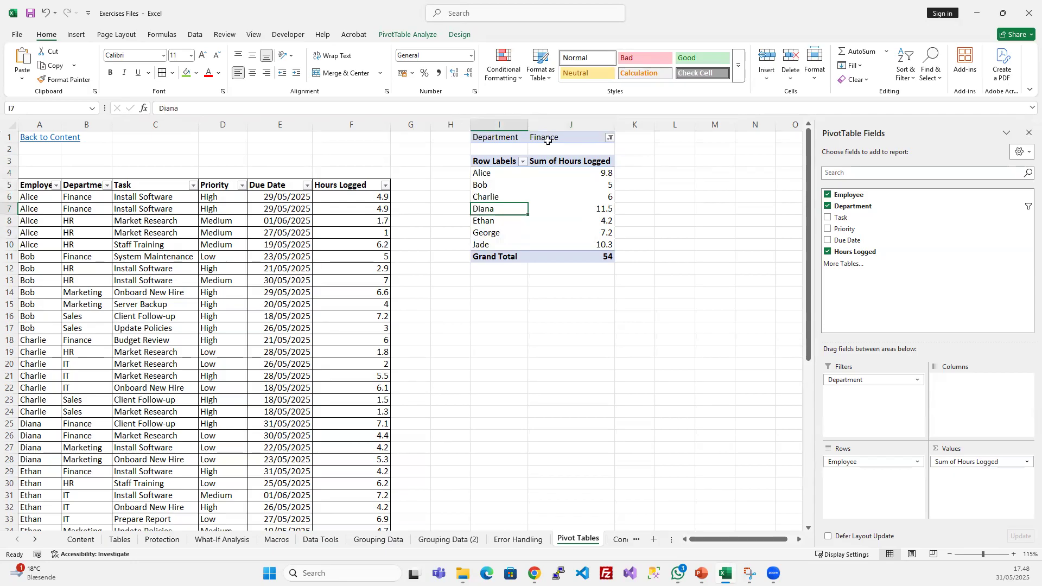
click(585, 173)
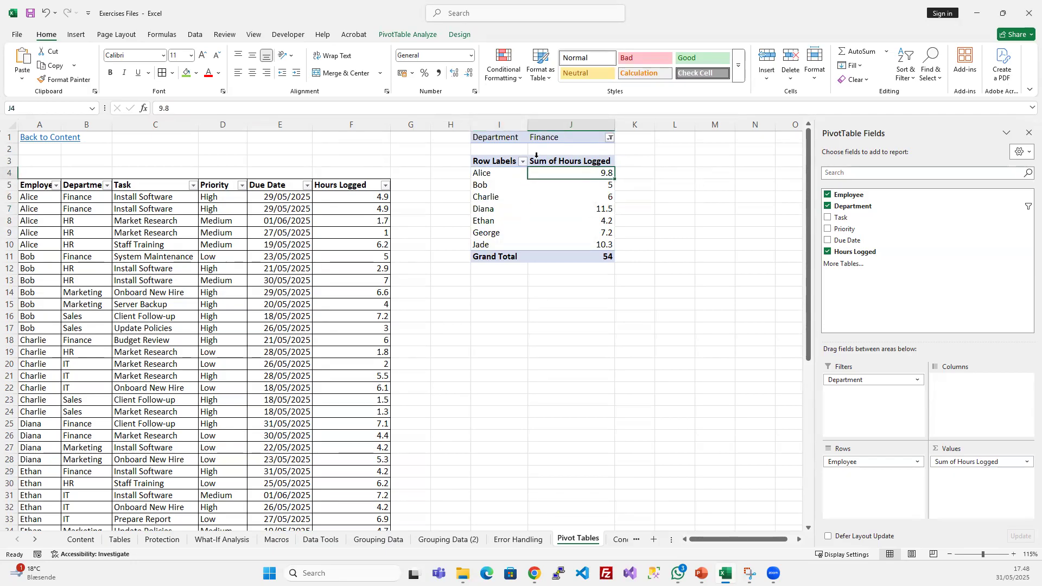
- Add the Task field to the Columns area to split each employee's logged hours by task
mouse_move(574, 223)
click(964, 397)
drag(847, 217, 967, 399)
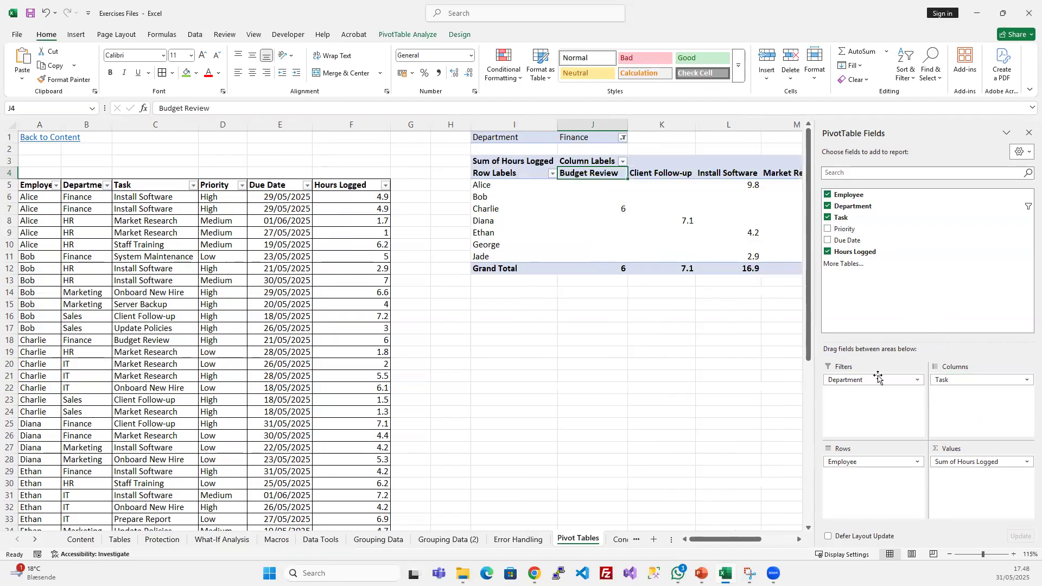
- Examine the hours per task for individual employees along the rows of the PivotTable
drag(711, 542, 744, 540)
drag(284, 186, 679, 188)
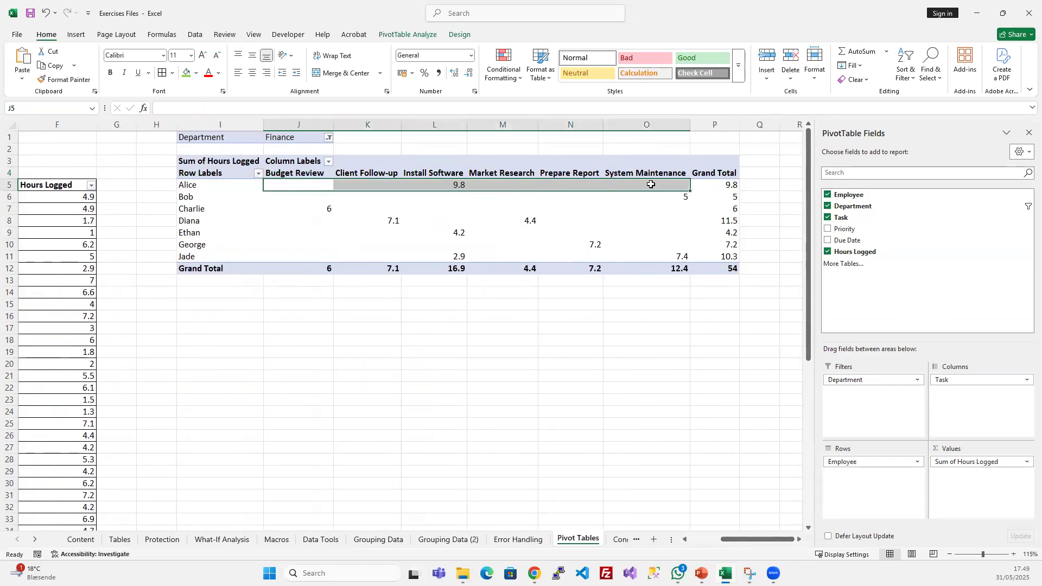
drag(295, 199, 692, 201)
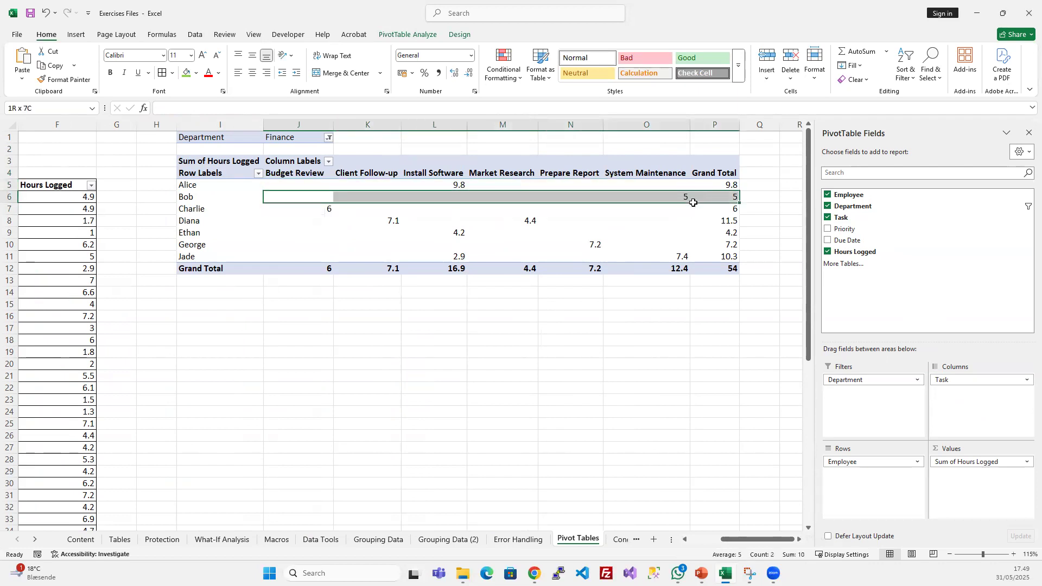
click(291, 221)
drag(337, 221, 675, 223)
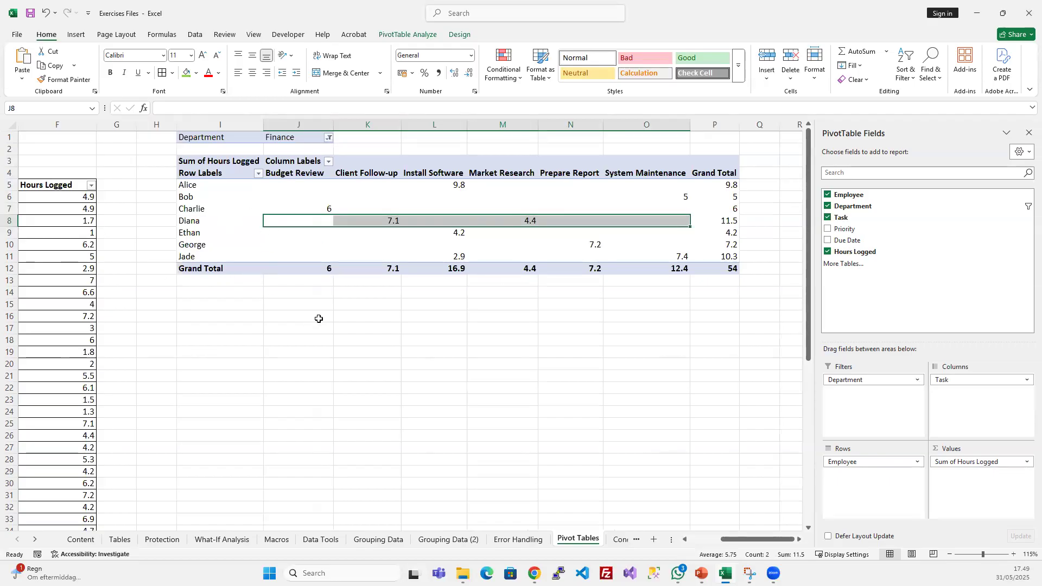
scroll(304, 298, left, 1)
click(348, 187)
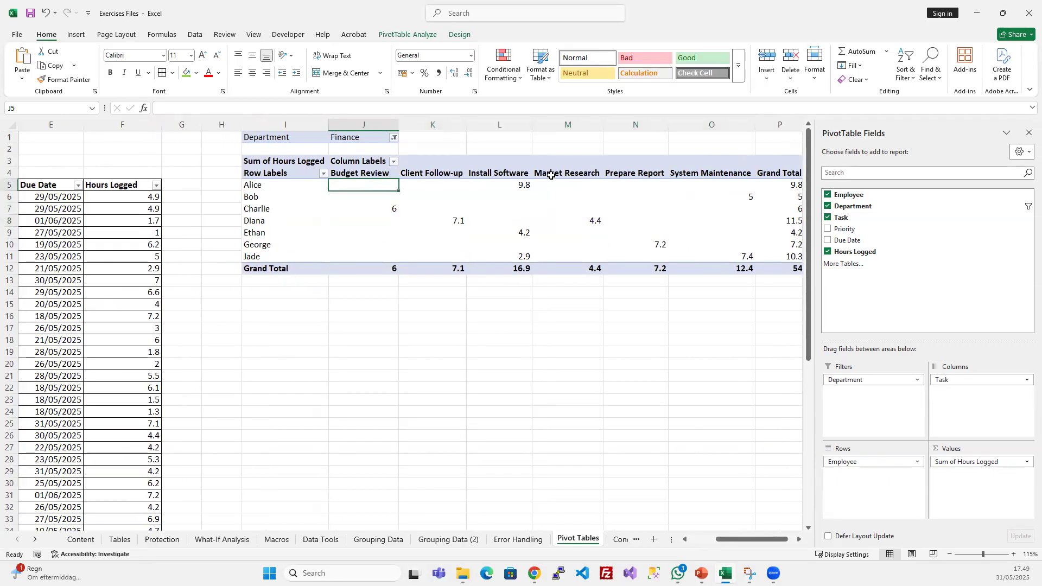
- Compare the first and fourth employees' Finance hours per task with their row totals in the PivotTable
click(522, 185)
scroll(586, 187, right, 1)
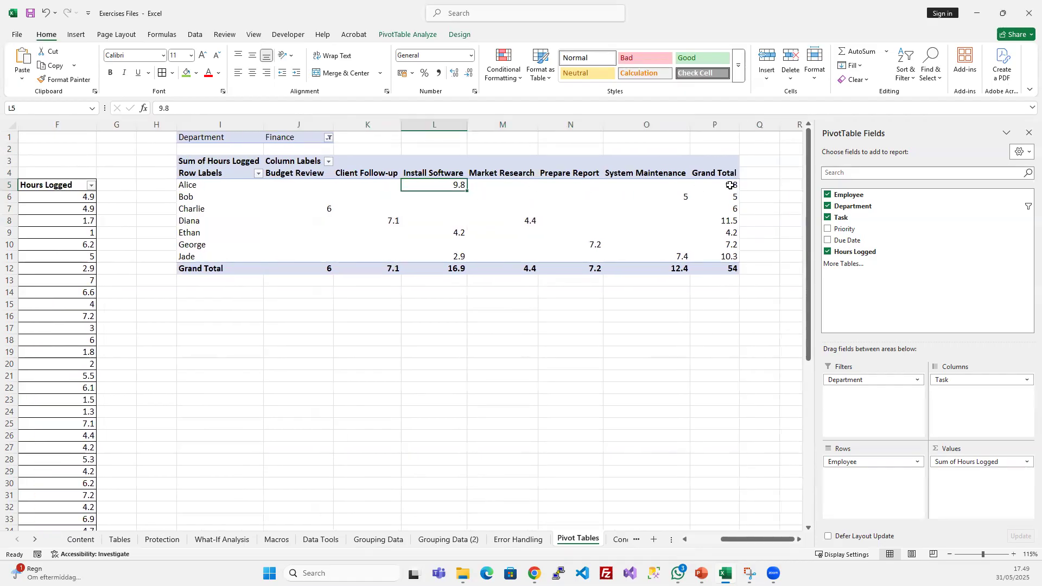
click(414, 175)
click(418, 188)
click(182, 221)
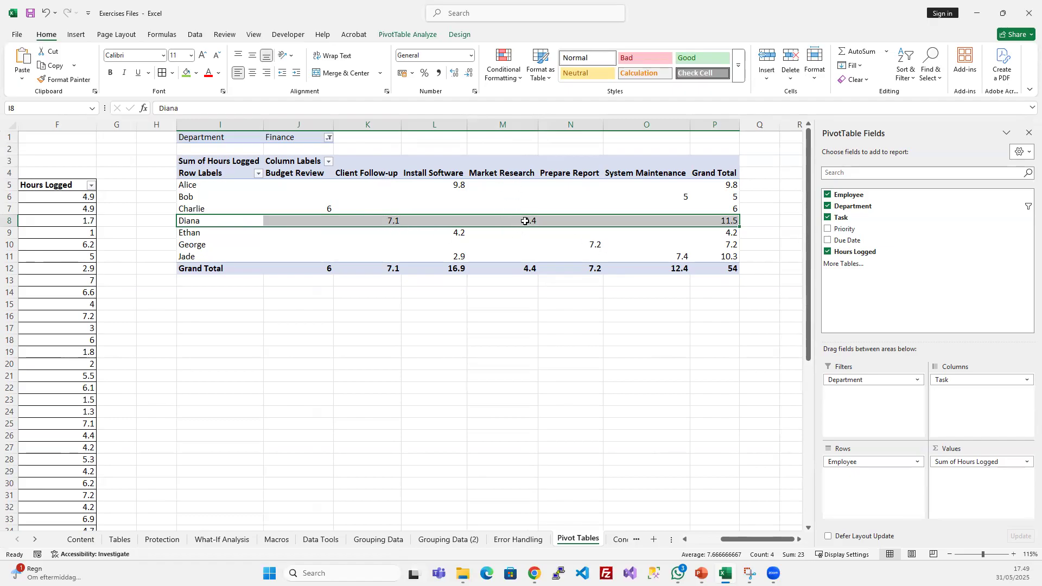
mouse_move(526, 223)
mouse_move(732, 221)
- Reset the PivotTable's Department filter from Finance only to all departments
click(297, 138)
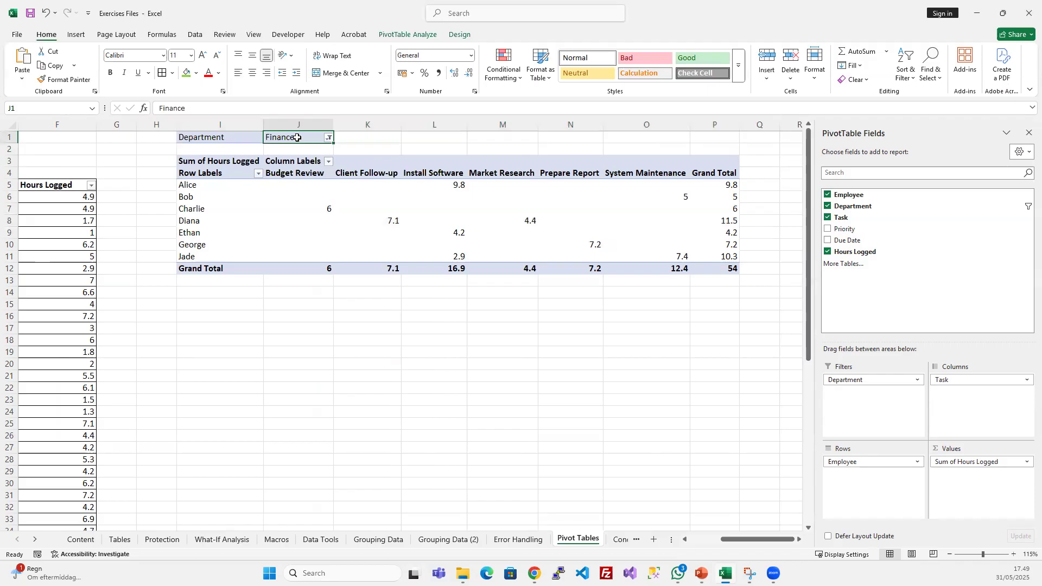
click(328, 137)
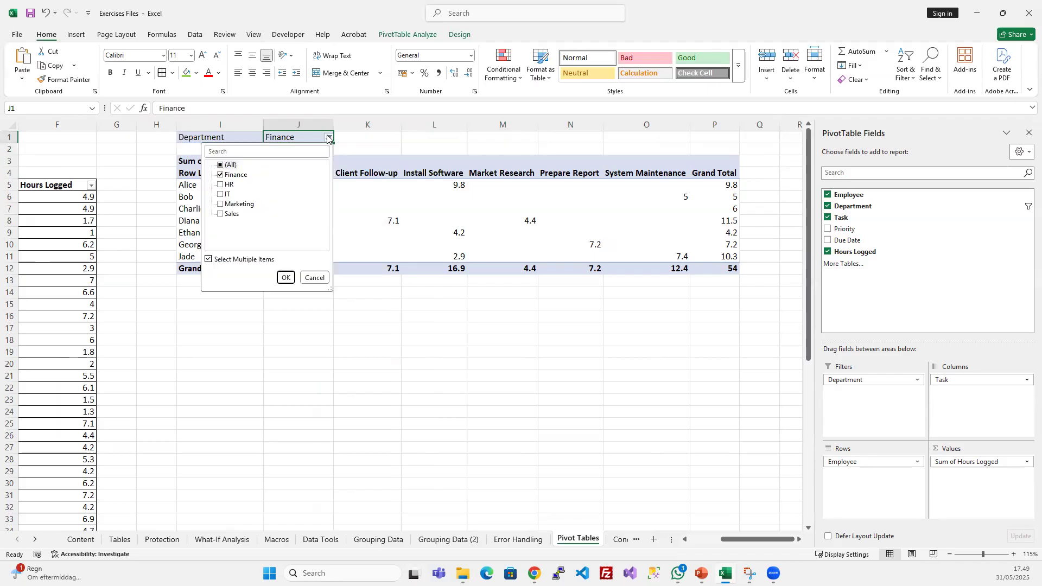
click(220, 165)
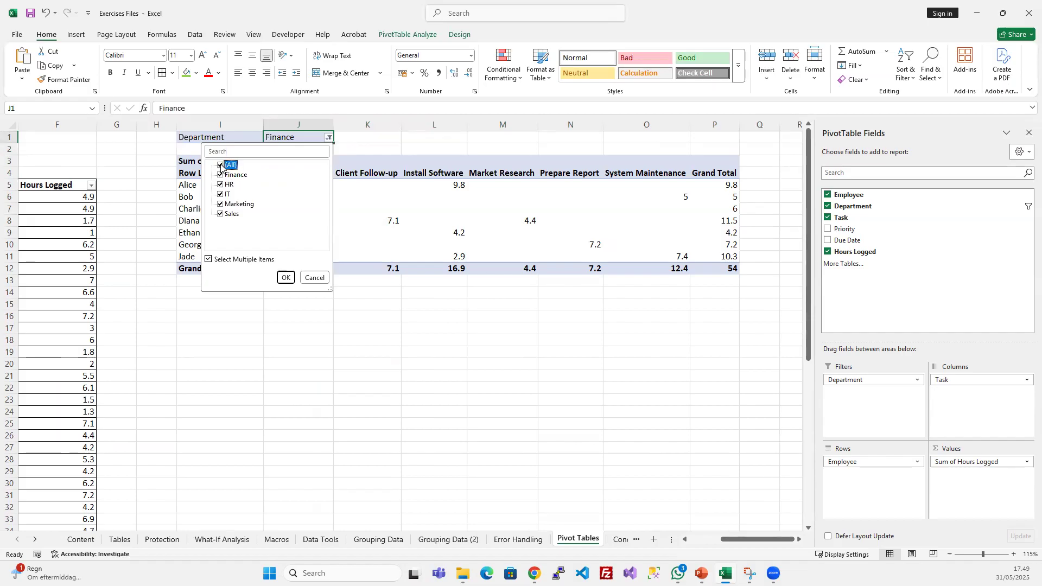
click(285, 277)
- Replace the Task field with the Priority field in the Columns area of the PivotTable
mouse_move(738, 539)
mouse_down()
mouse_move(770, 545)
mouse_move(734, 556)
mouse_move(755, 548)
mouse_up()
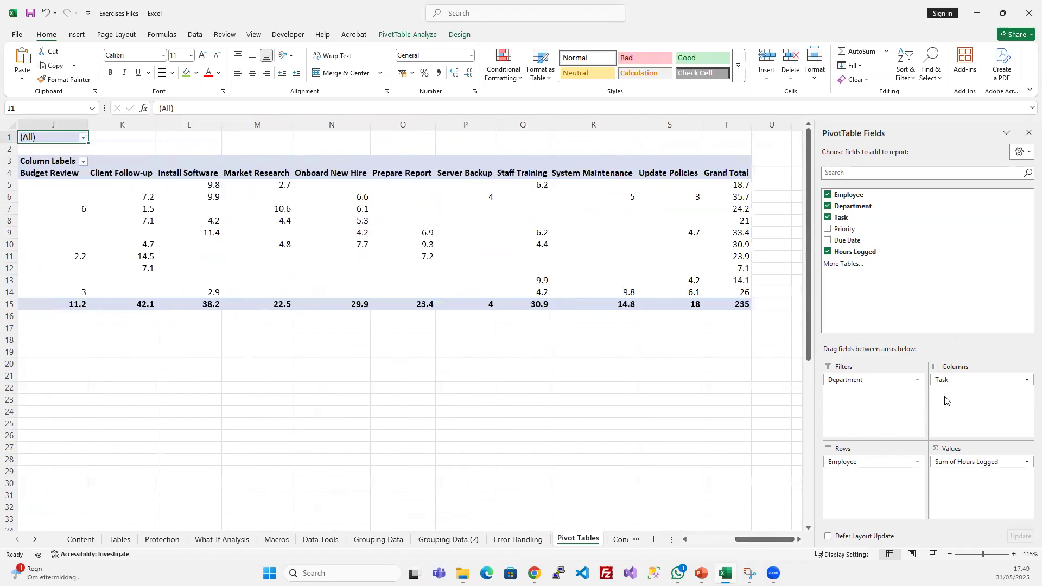
drag(948, 384, 884, 298)
drag(845, 229, 954, 420)
- Examine each employee's logged hours under the High, Low and Medium priority columns of the PivotTable
middle_click(294, 356)
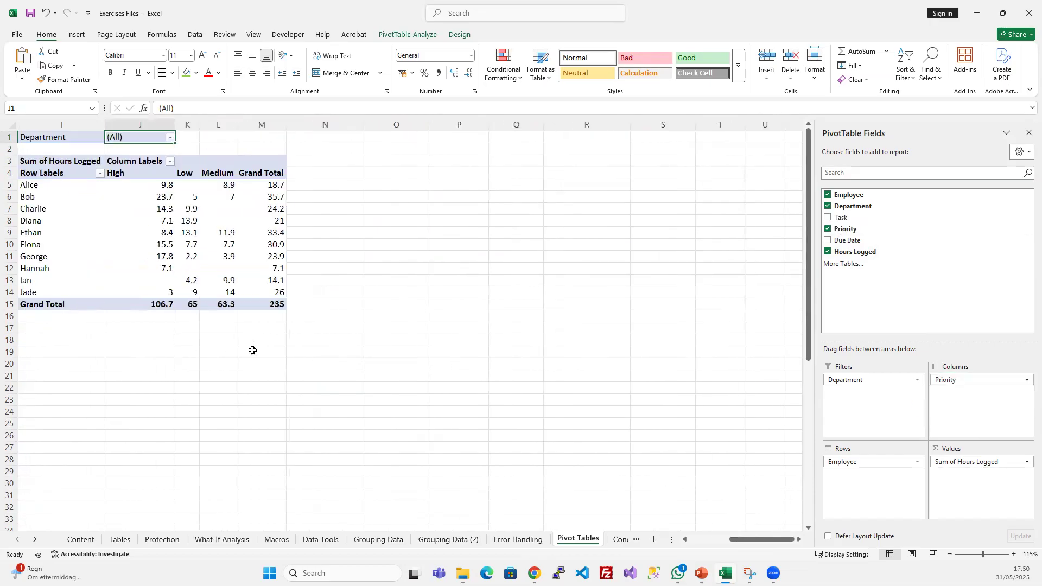
middle_click(253, 352)
scroll(193, 356, down, 1)
middle_click(193, 357)
scroll(152, 353, up, 1)
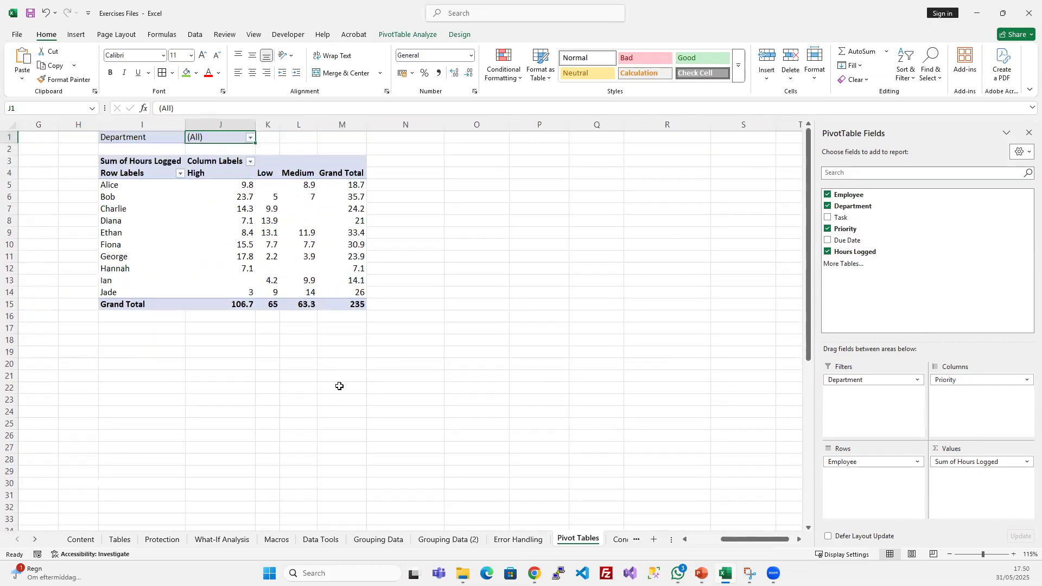
scroll(332, 382, down, 1)
middle_click(330, 380)
scroll(253, 363, up, 1)
scroll(257, 363, up, 1)
middle_click(570, 367)
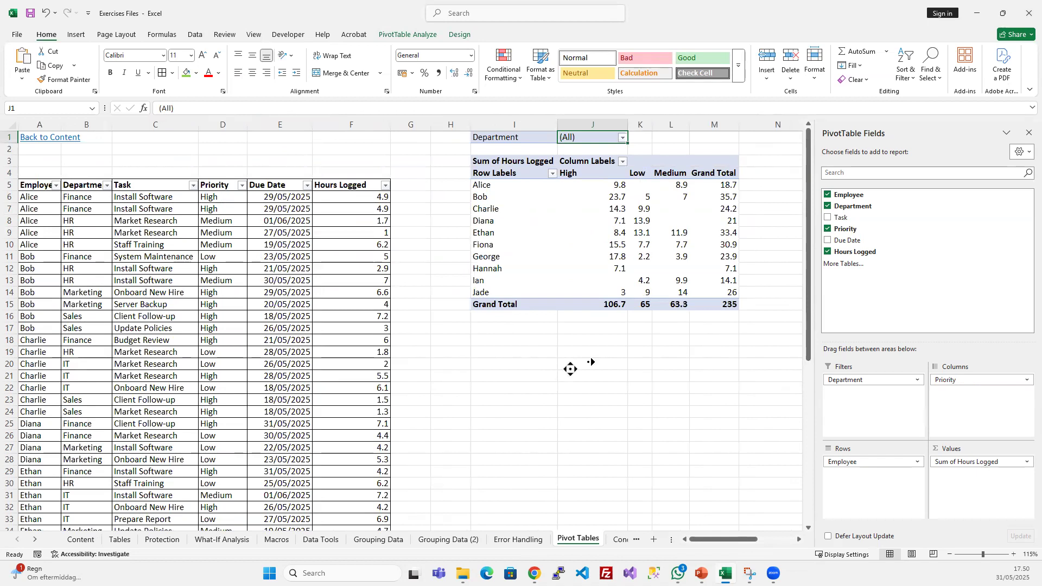
click(448, 185)
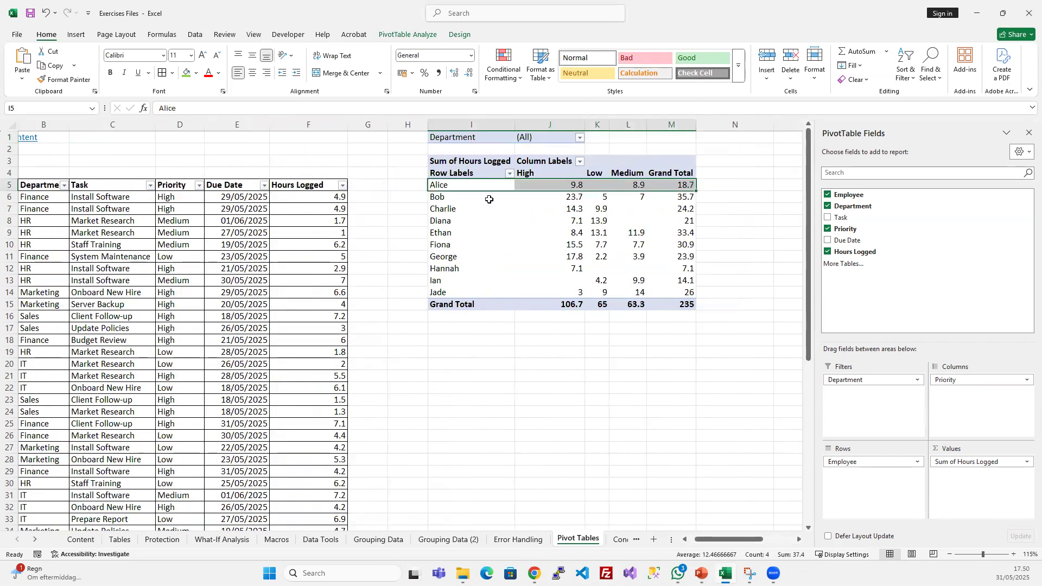
click(475, 212)
click(571, 186)
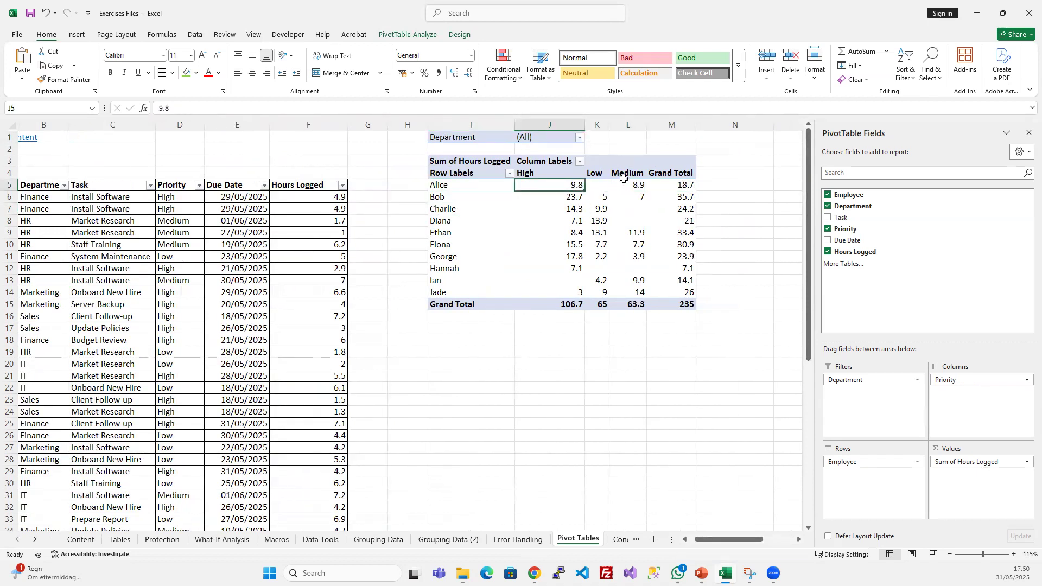
click(632, 185)
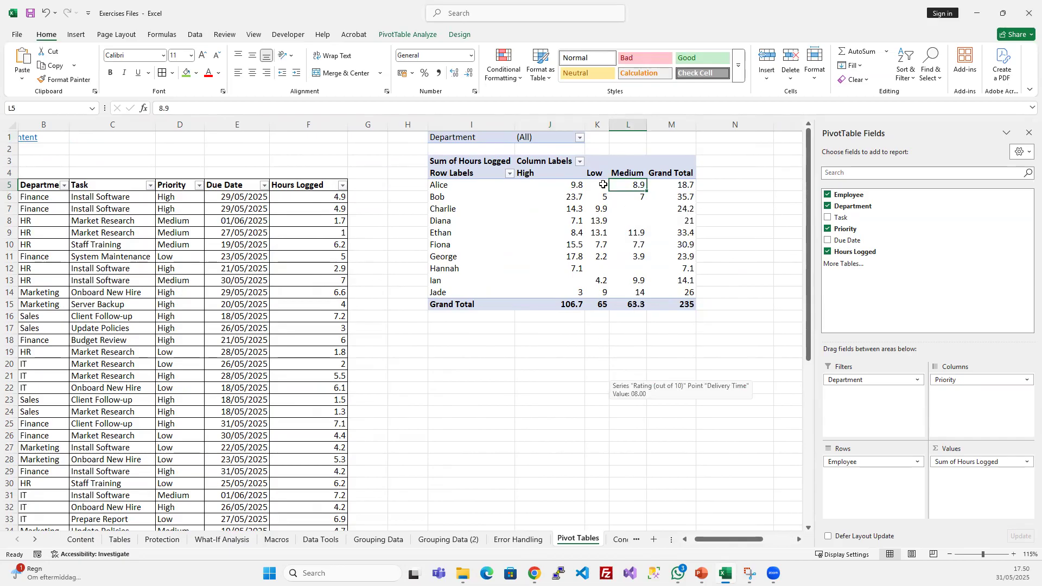
drag(602, 195, 602, 257)
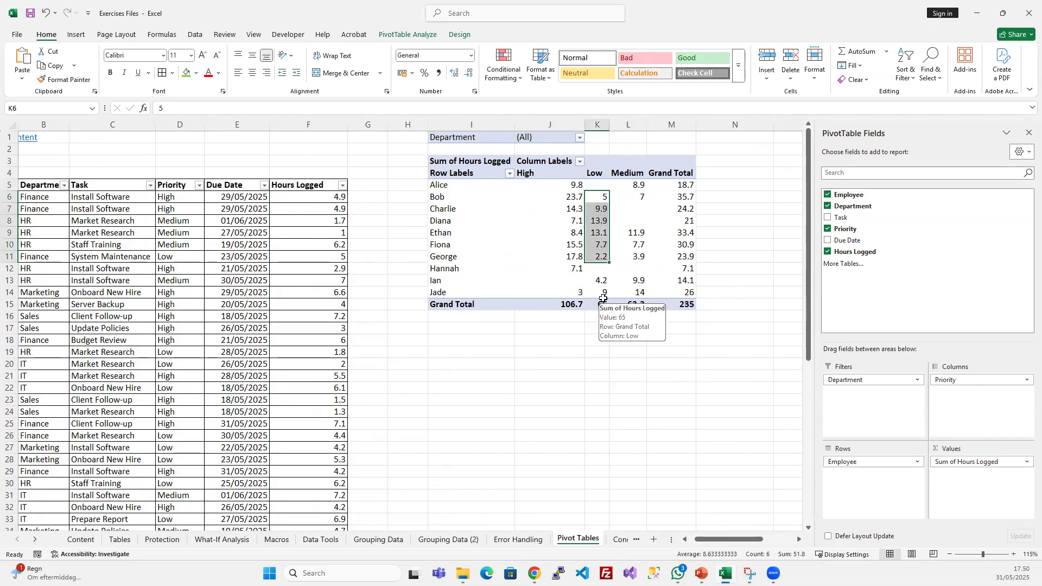
click(523, 386)
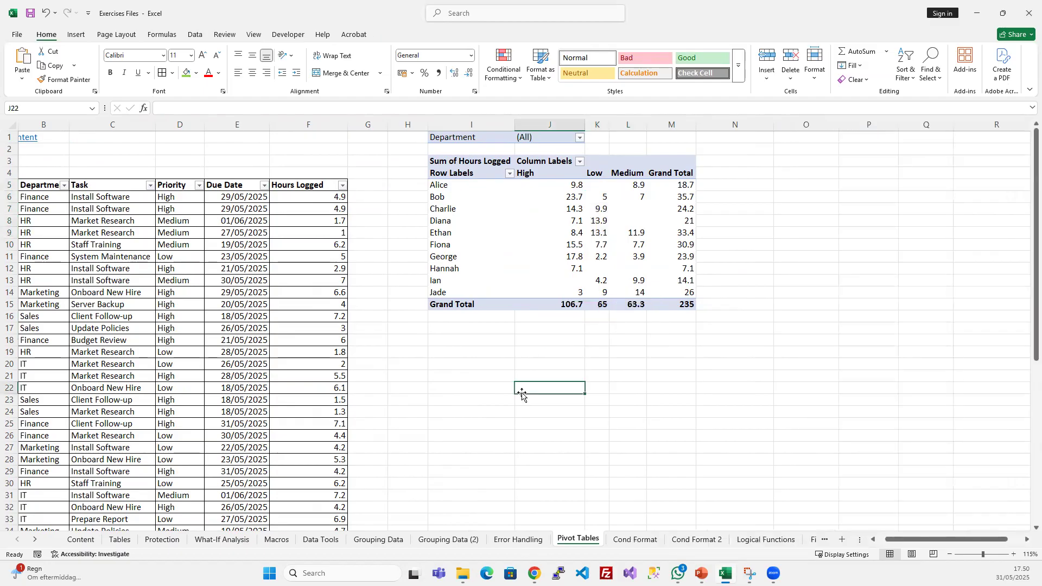
- Delete the entire PivotTable by clearing columns I to O beside the task list
click(537, 249)
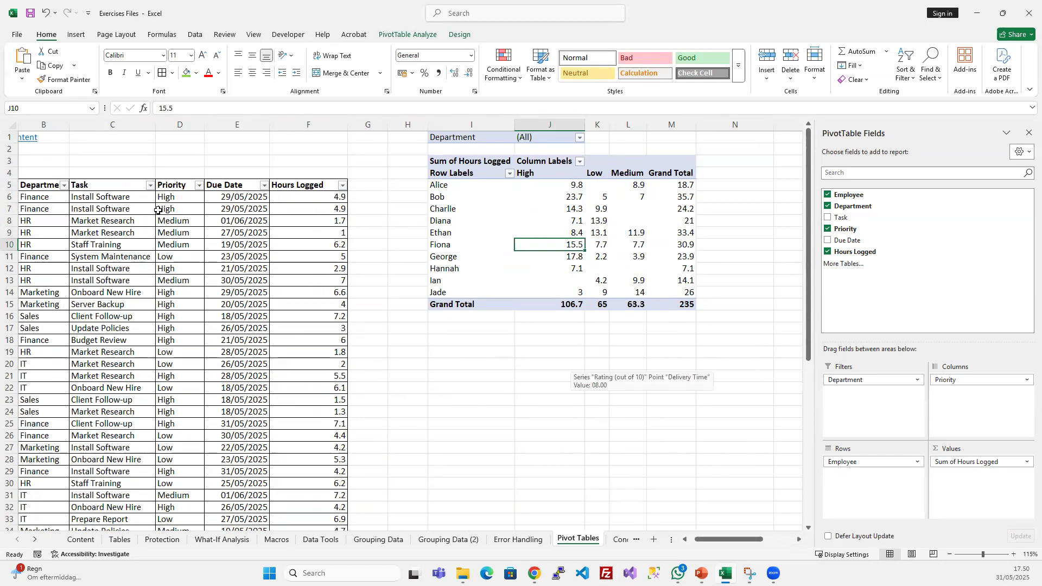
drag(472, 125, 796, 124)
key(Delete)
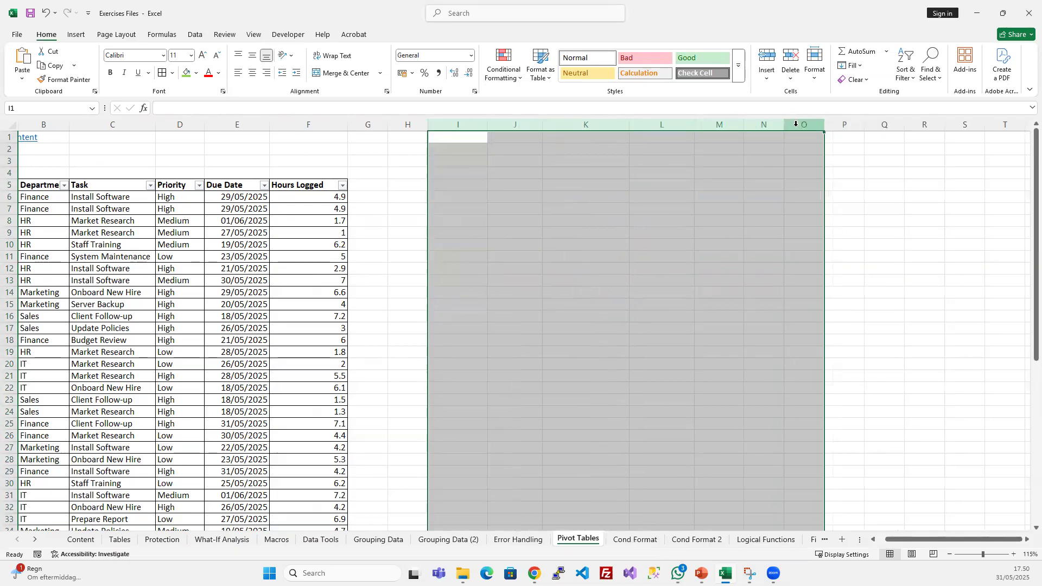
click(667, 274)
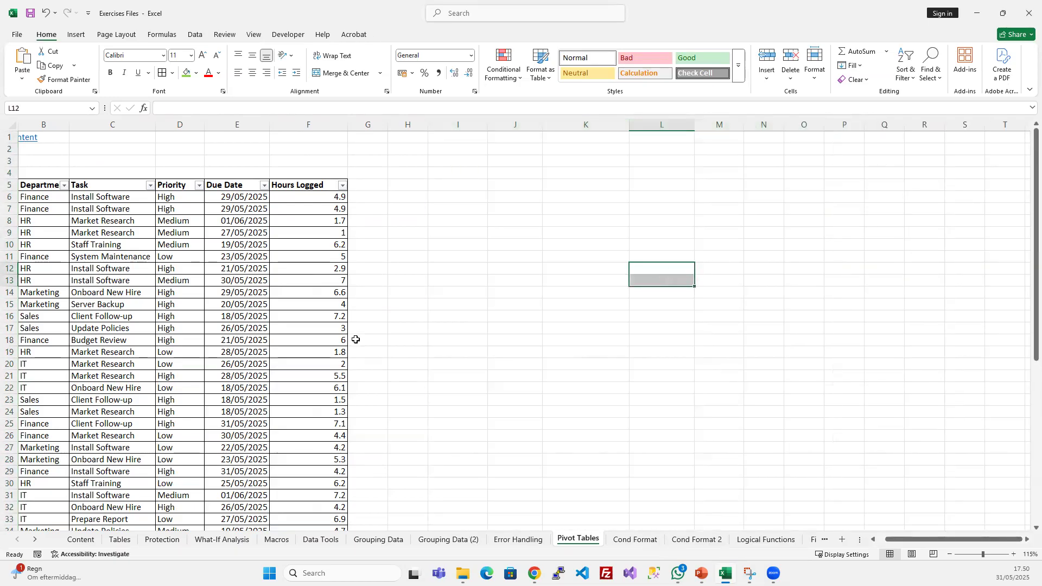
- Insert a PivotTable from the task list range A5:F56, placed on the existing Pivot Tables worksheet at cell K1
scroll(356, 339, left, 1)
click(84, 253)
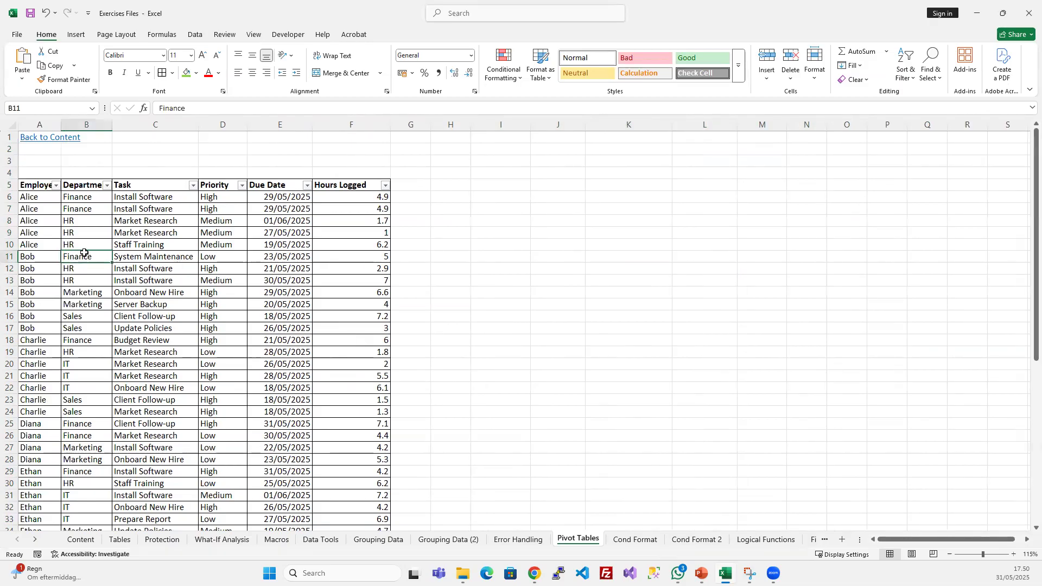
click(87, 223)
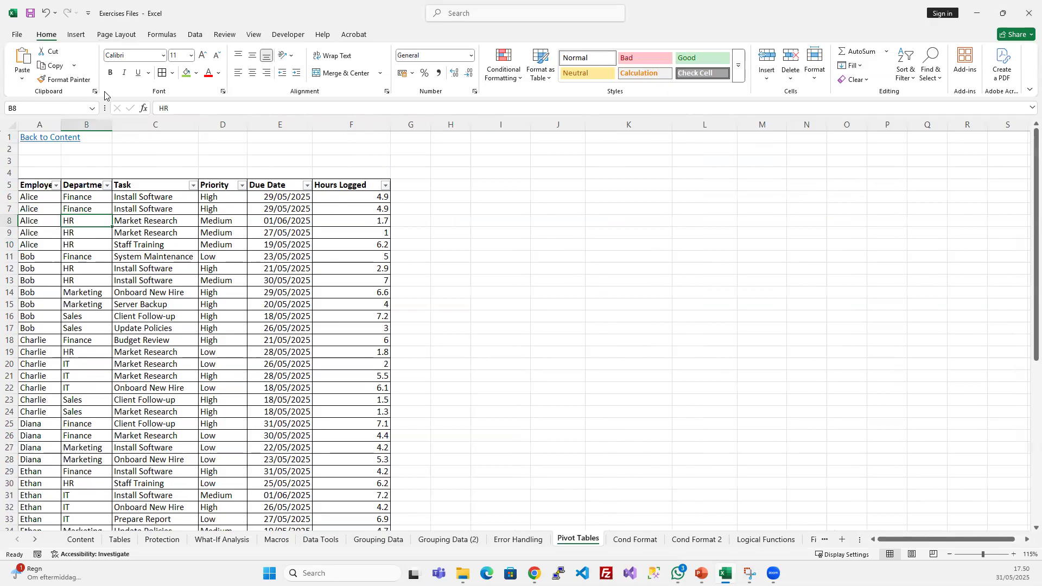
click(76, 35)
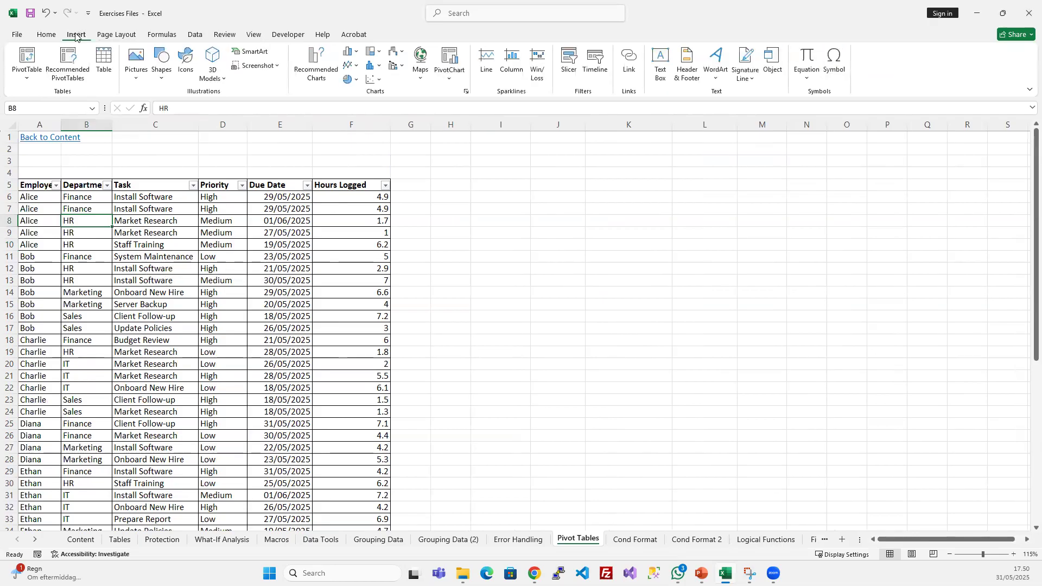
click(30, 54)
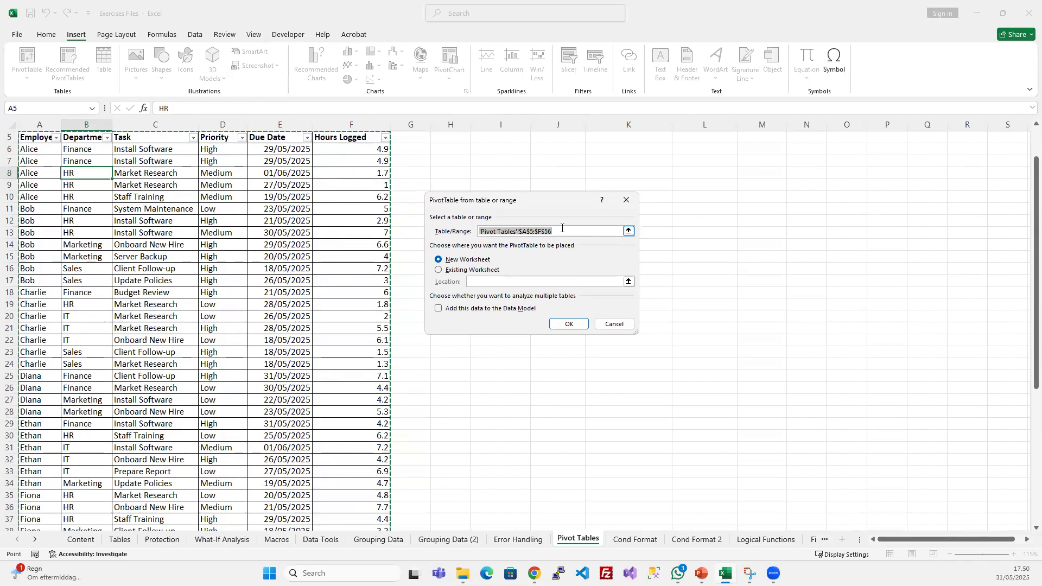
click(440, 270)
scroll(279, 274, up, 2)
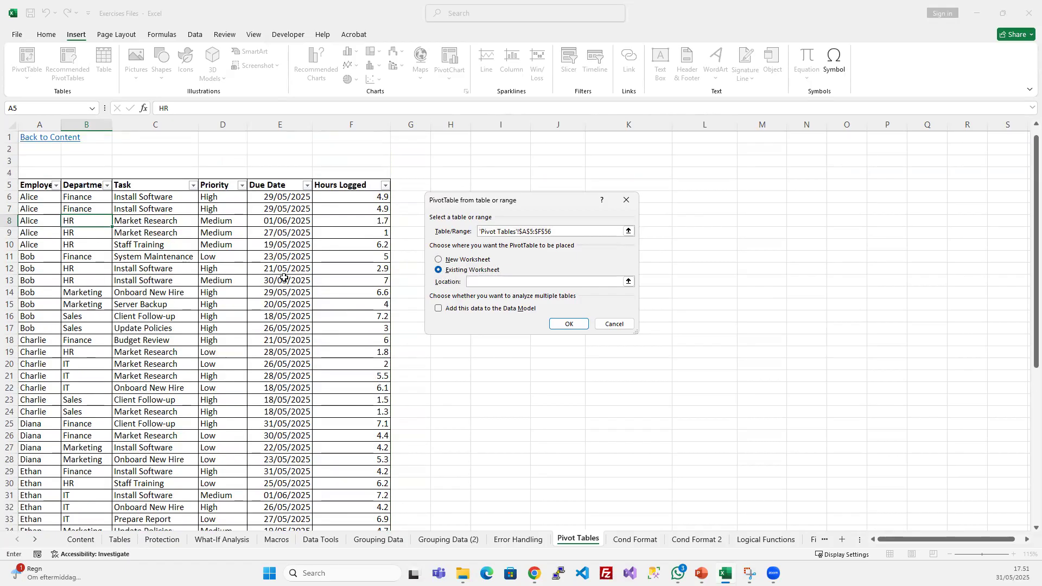
click(635, 138)
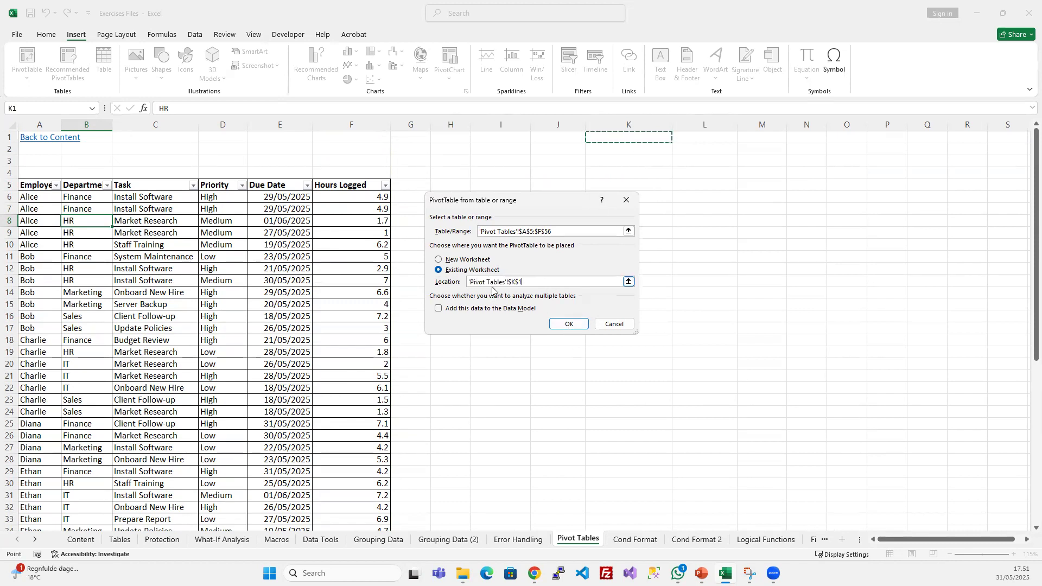
click(557, 324)
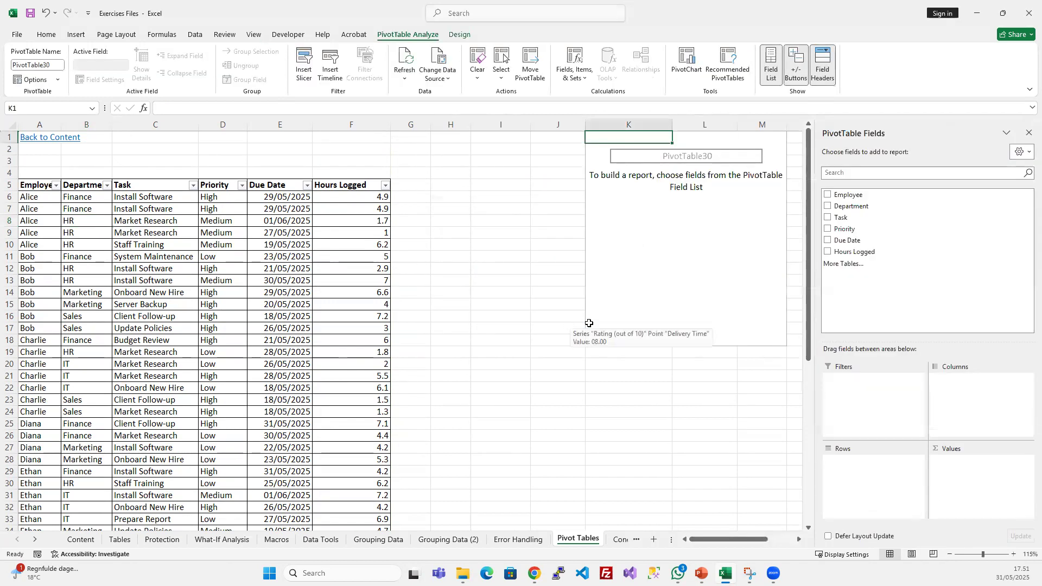
- Lay out the new PivotTable with Employee in Rows, the sum of Hours Logged in Values and Department in Filters
scroll(610, 490, right, 2)
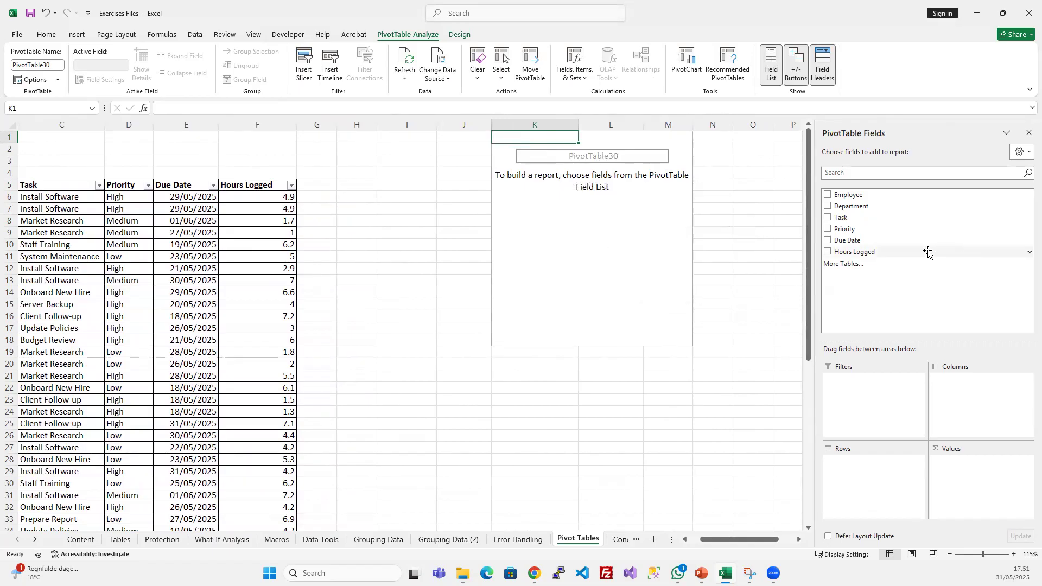
drag(858, 195, 883, 488)
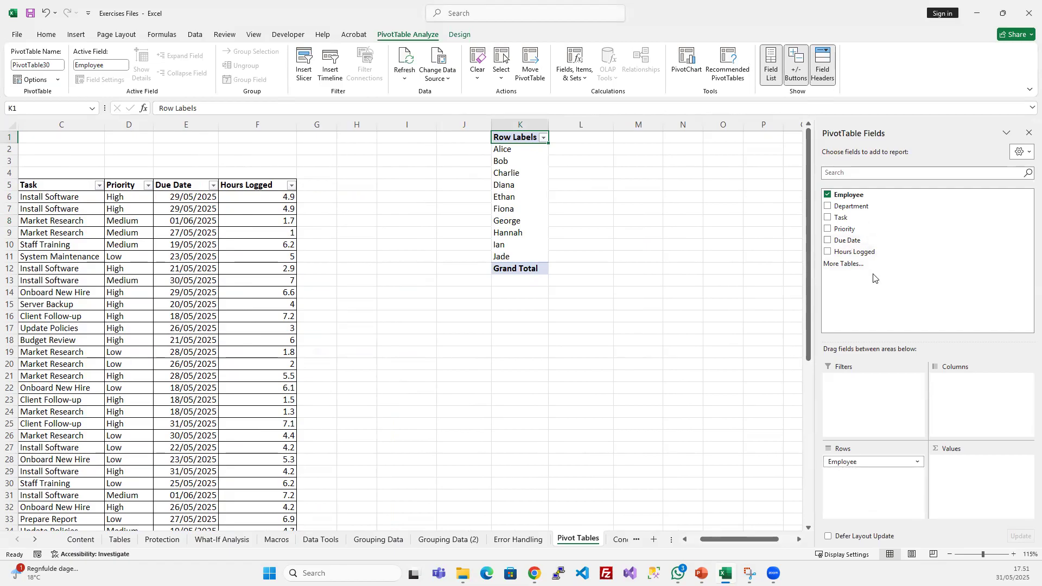
drag(832, 251, 963, 480)
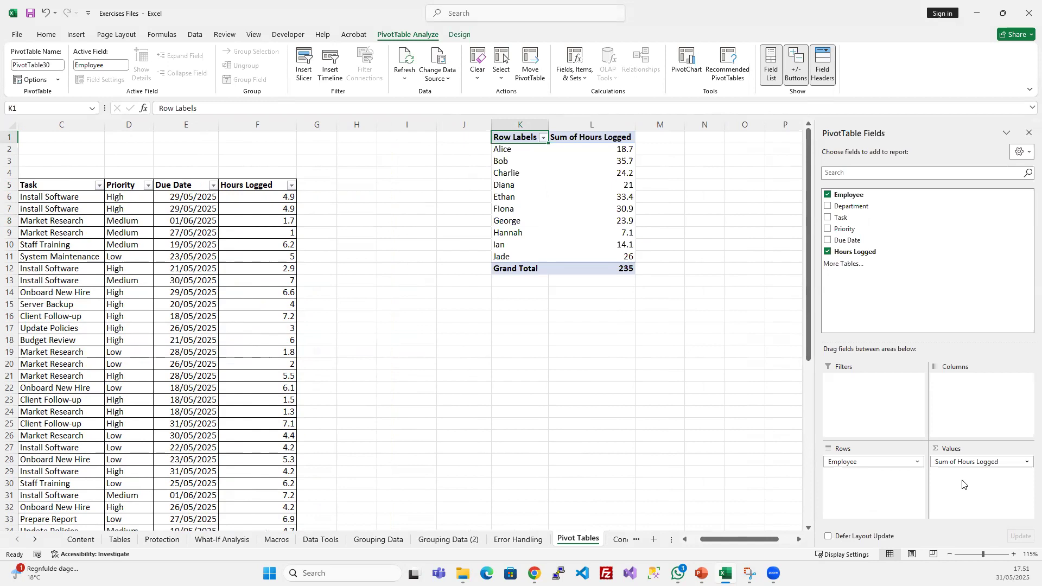
drag(851, 206, 863, 416)
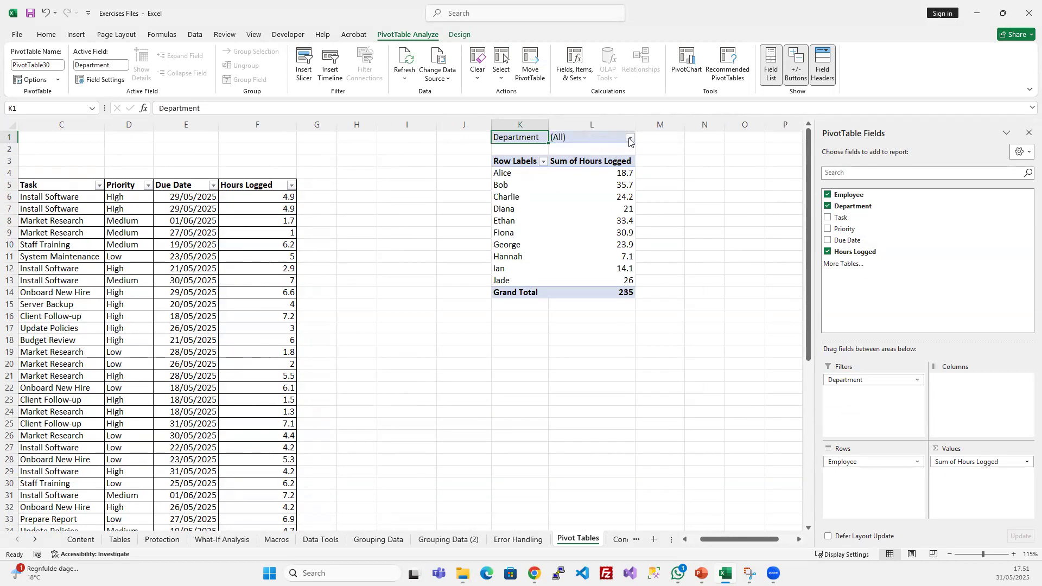
- Filter the PivotTable to the HR department only, with multiple-item selection enabled, and review the listed employees' hours
click(631, 139)
click(510, 260)
click(531, 165)
click(537, 174)
click(521, 175)
click(522, 185)
click(591, 277)
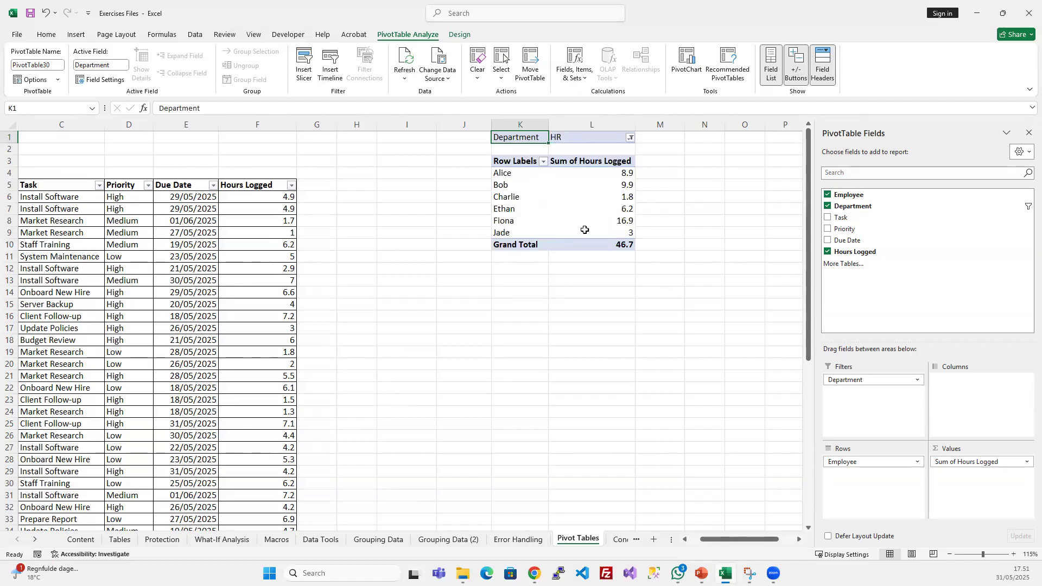
click(511, 178)
click(493, 197)
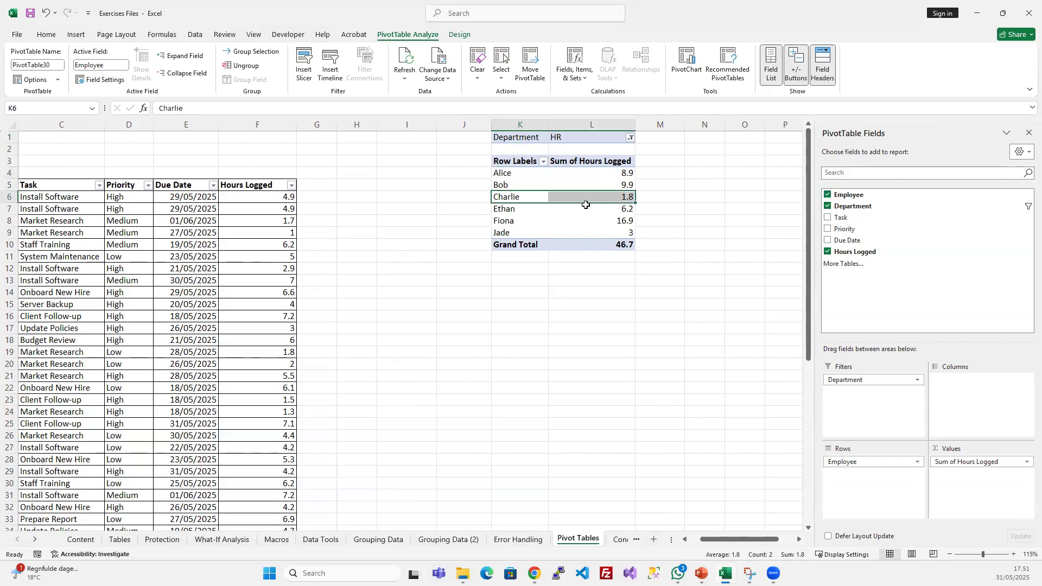
click(597, 209)
- Include all departments again in the PivotTable's Department filter
click(572, 139)
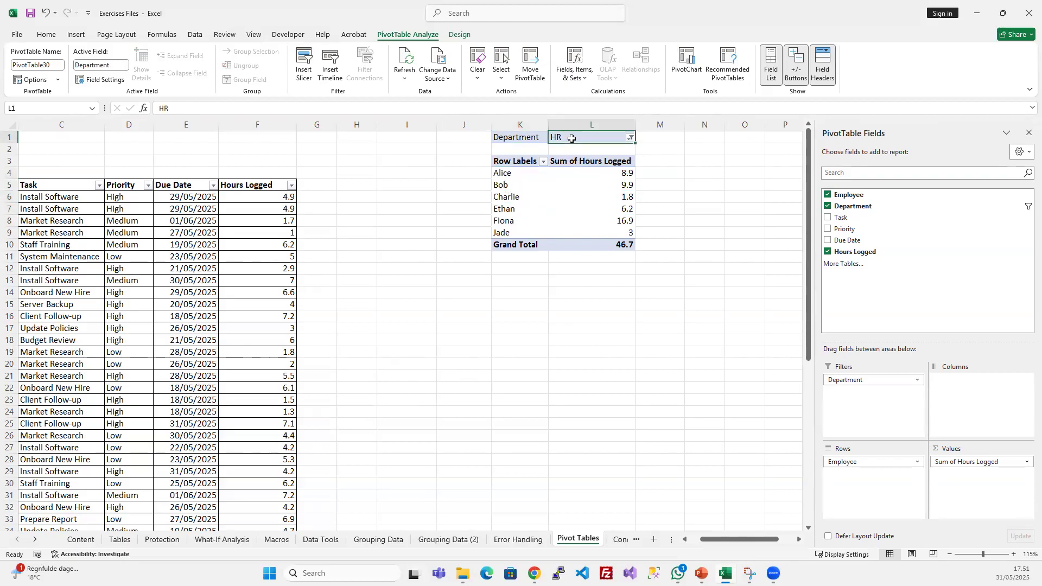
click(630, 138)
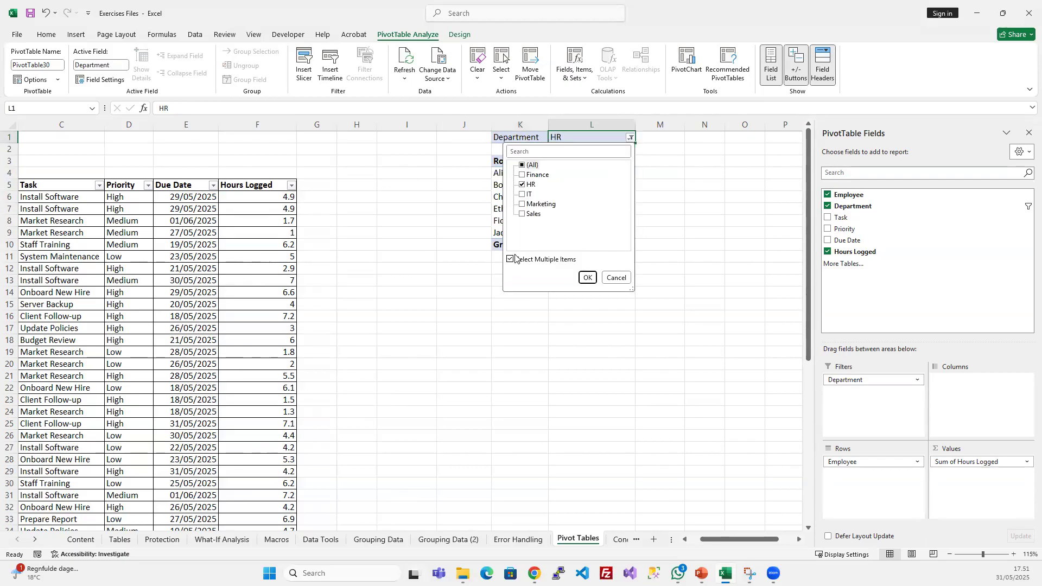
click(522, 165)
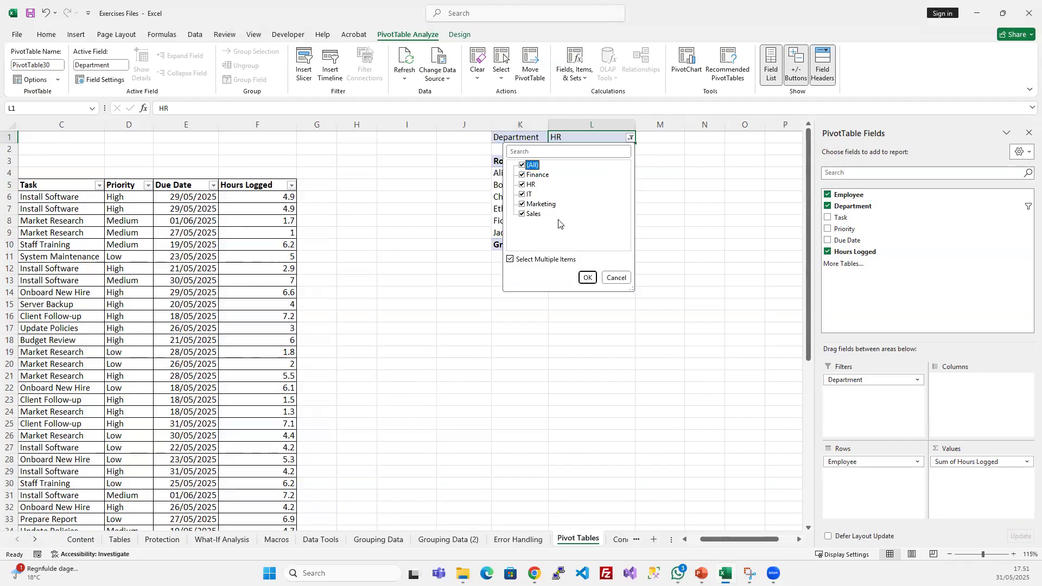
click(589, 278)
click(586, 337)
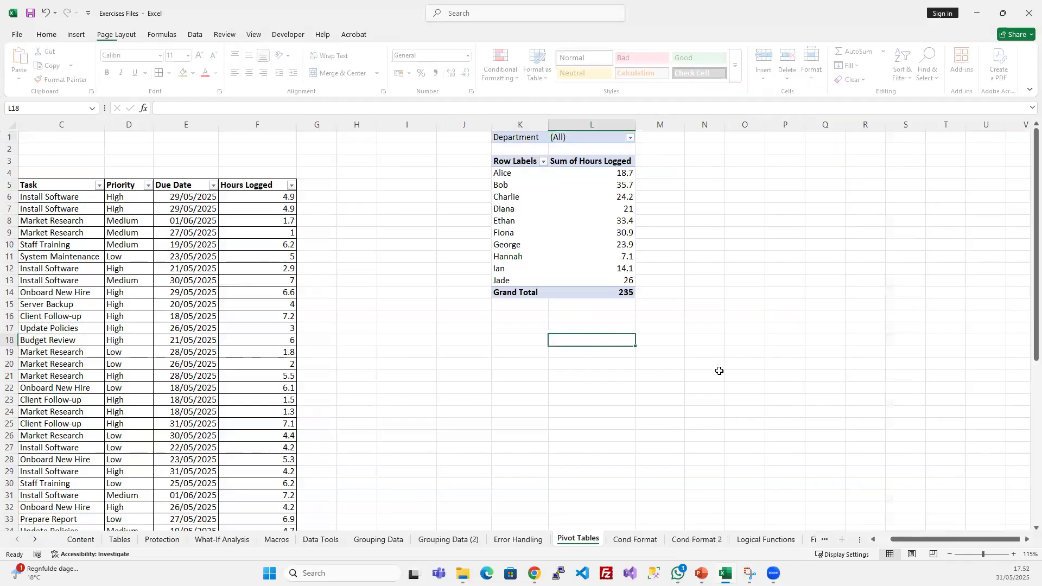
- Add the Priority field to the PivotTable's Columns area and review individual employees' hours per priority
click(552, 219)
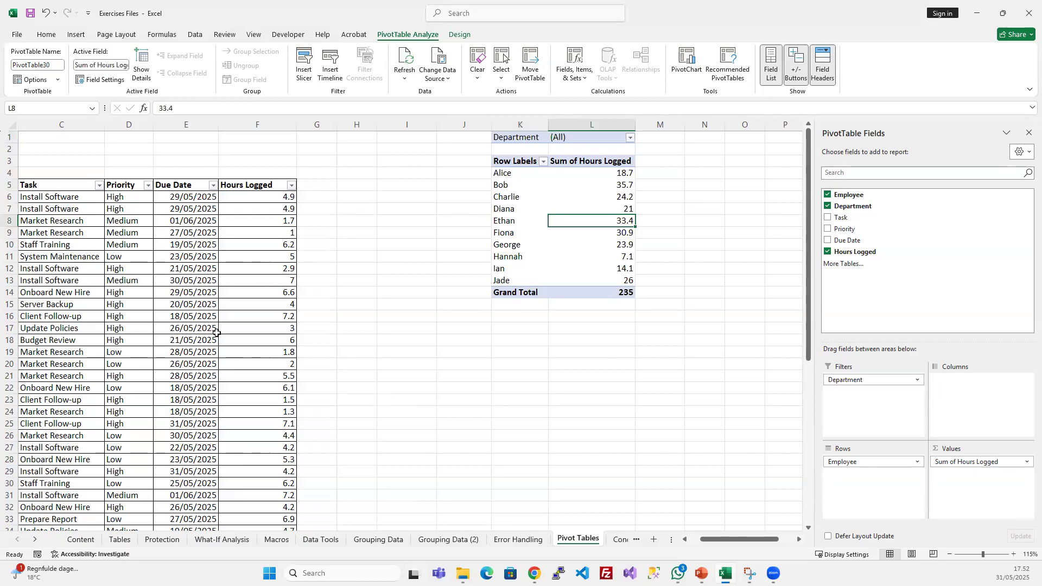
click(604, 173)
click(492, 173)
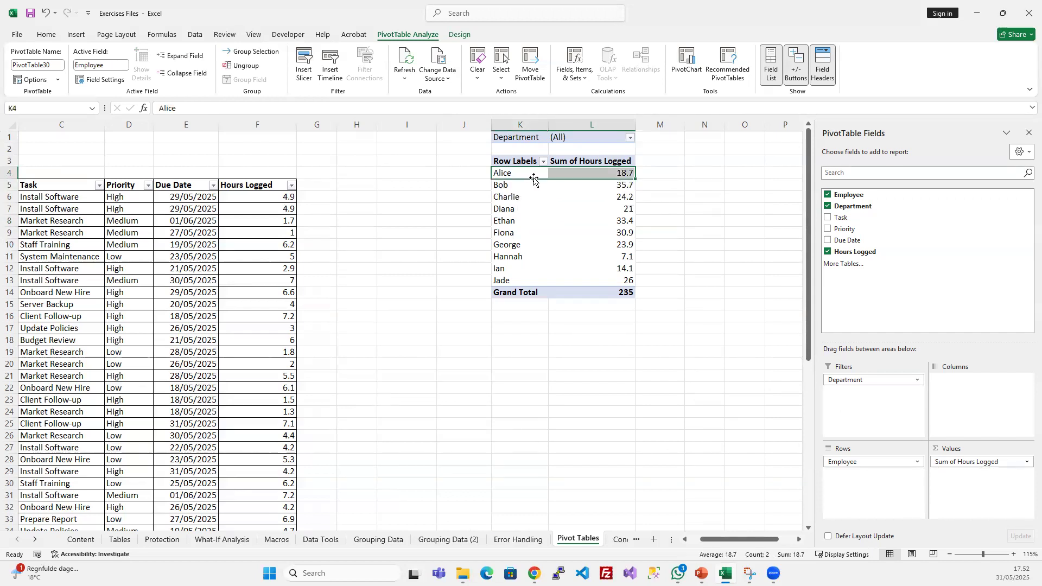
click(570, 174)
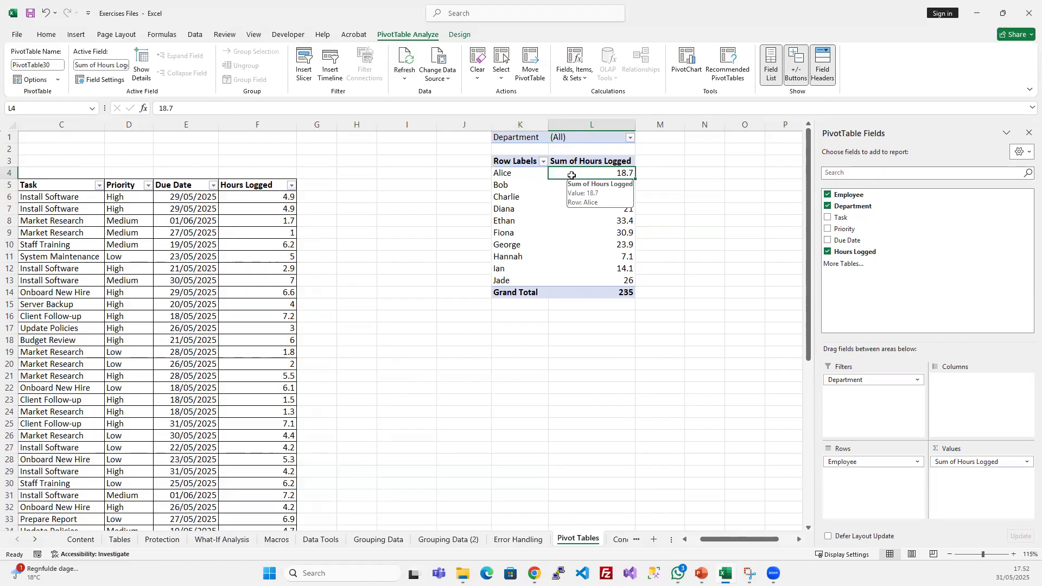
drag(867, 229, 956, 389)
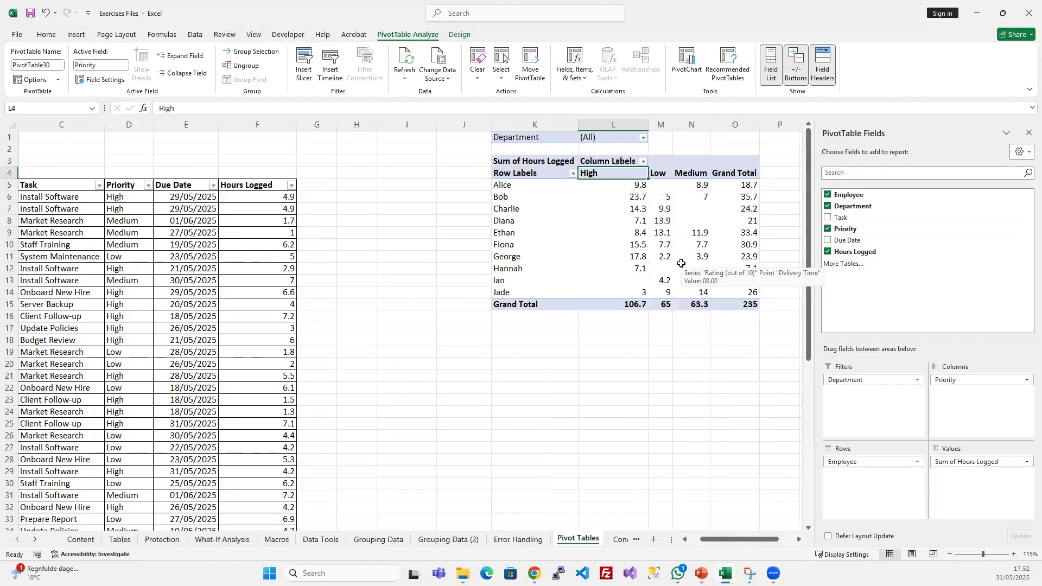
click(641, 187)
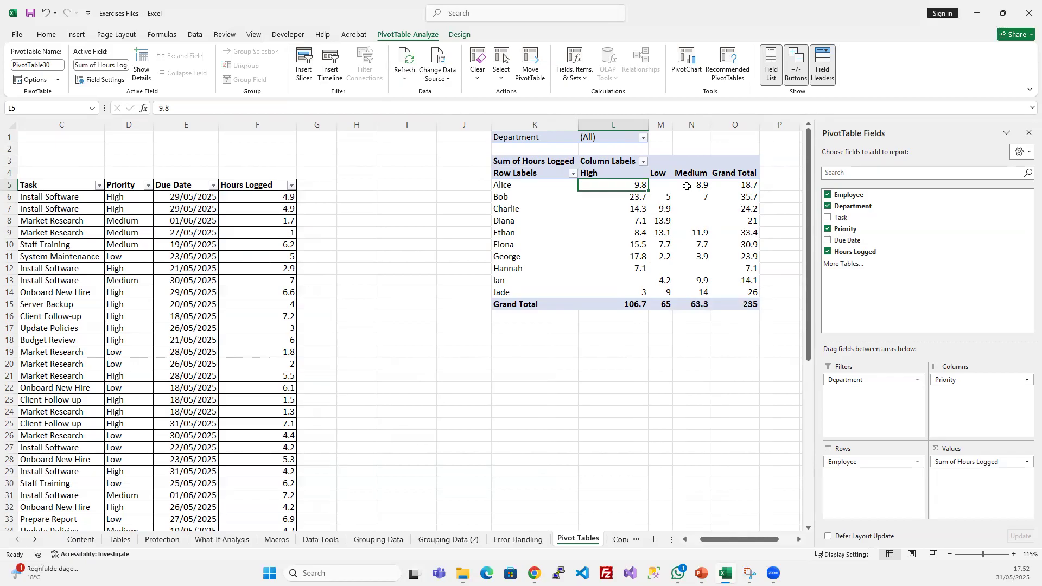
click(634, 198)
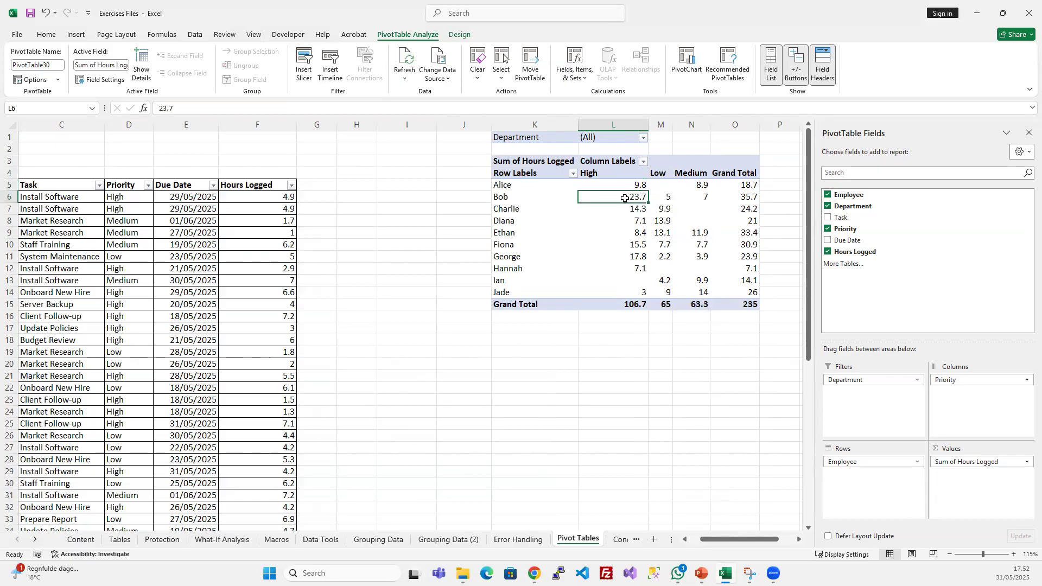
click(663, 195)
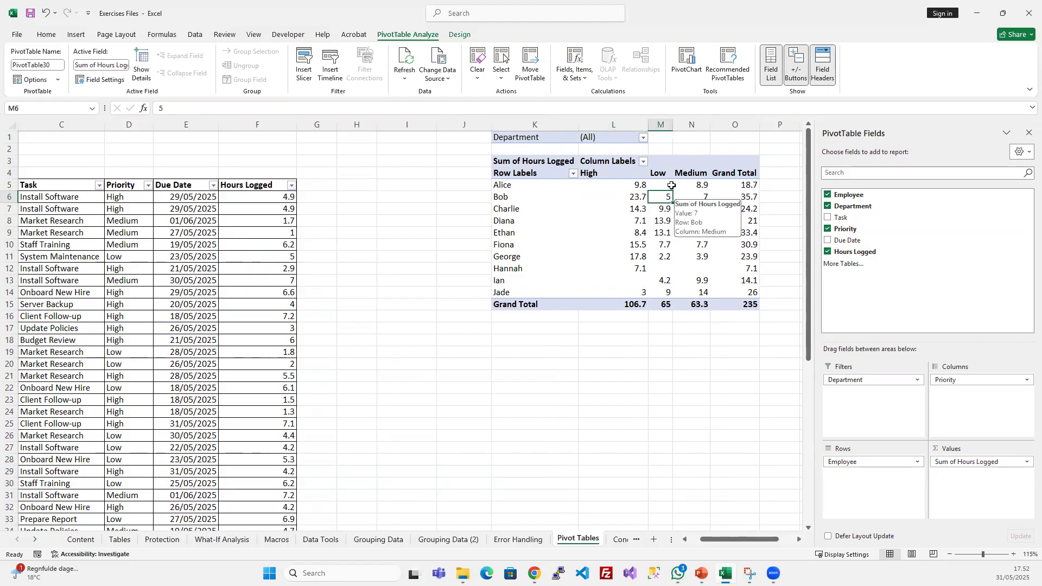
mouse_move(683, 198)
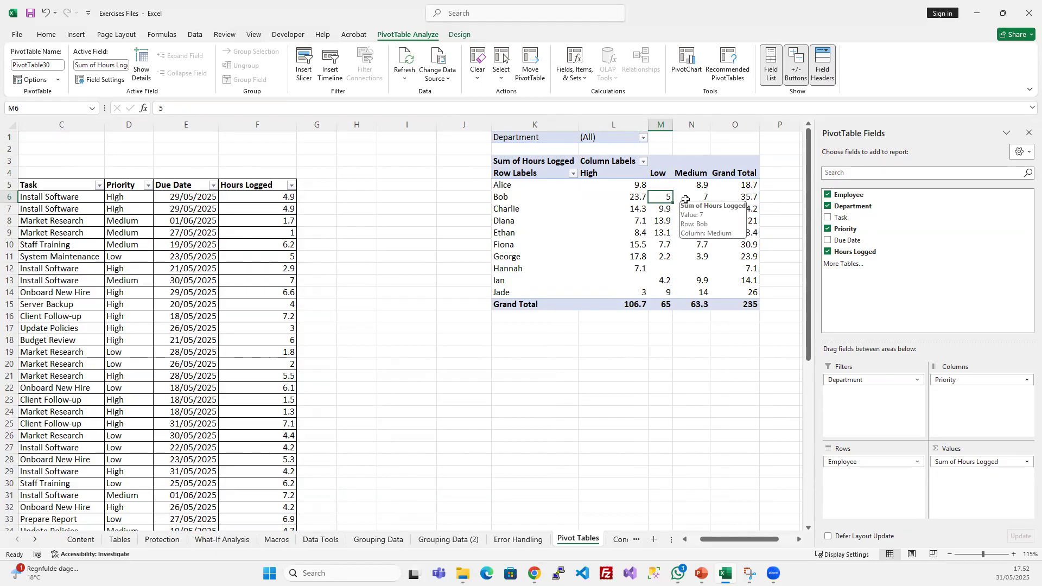
click(699, 196)
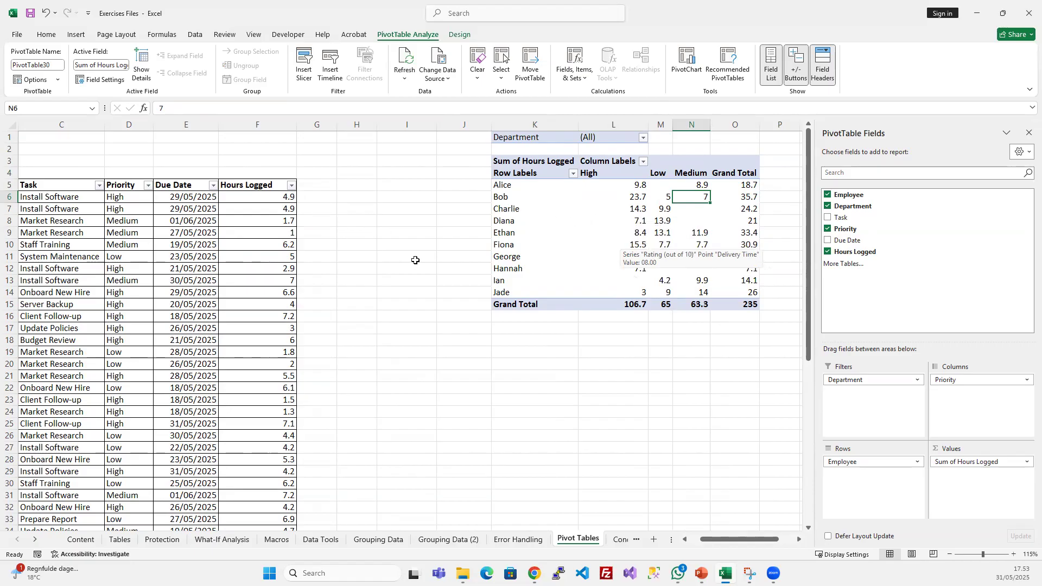
click(465, 211)
click(358, 210)
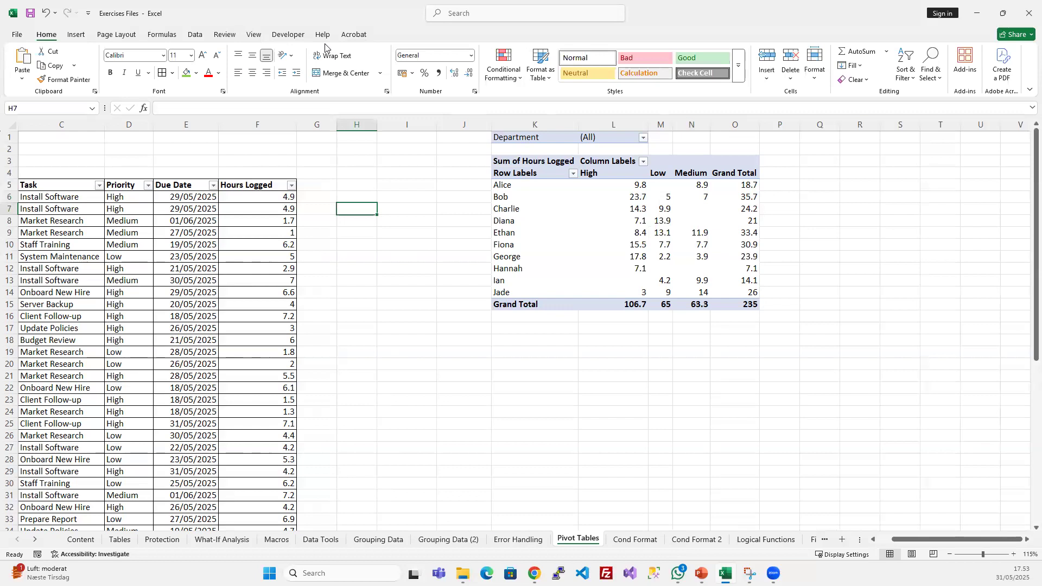
click(494, 232)
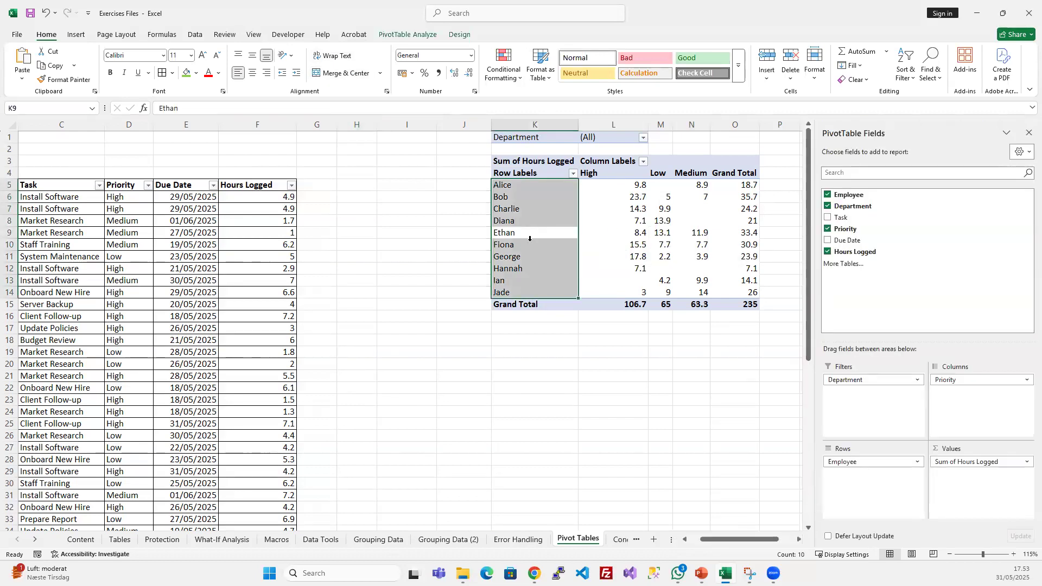
click(416, 35)
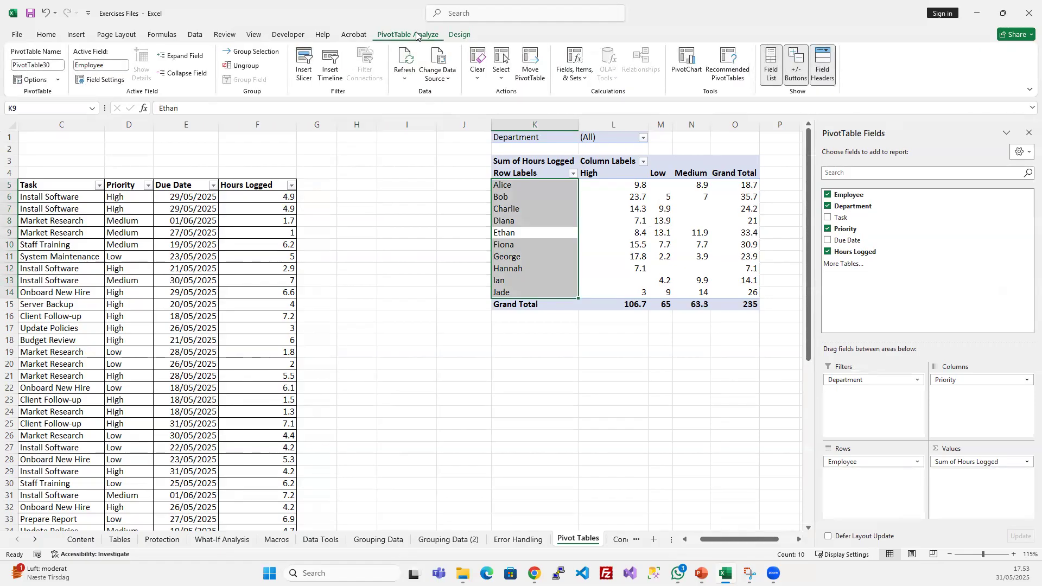
click(303, 66)
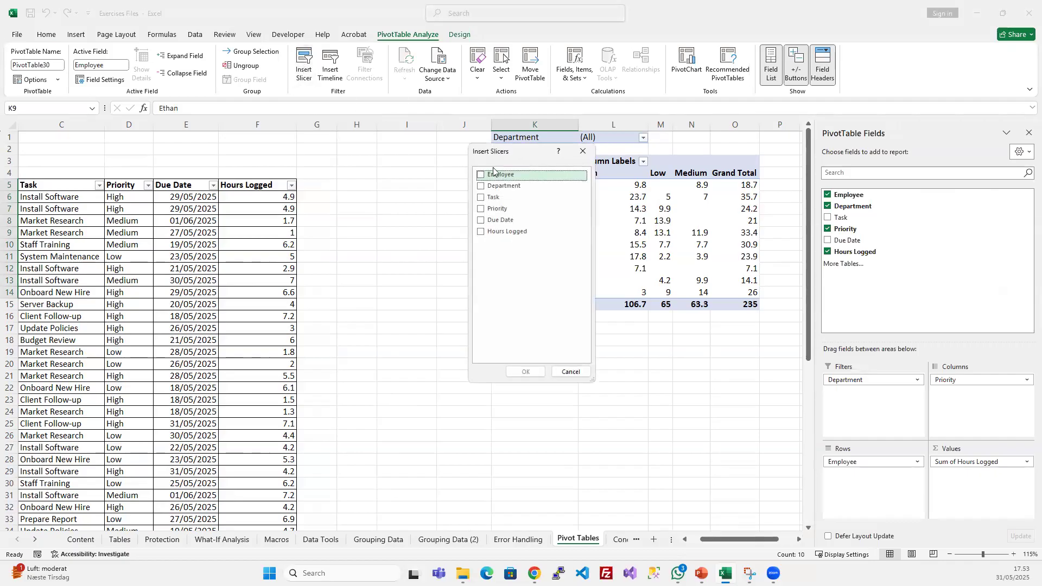
click(584, 152)
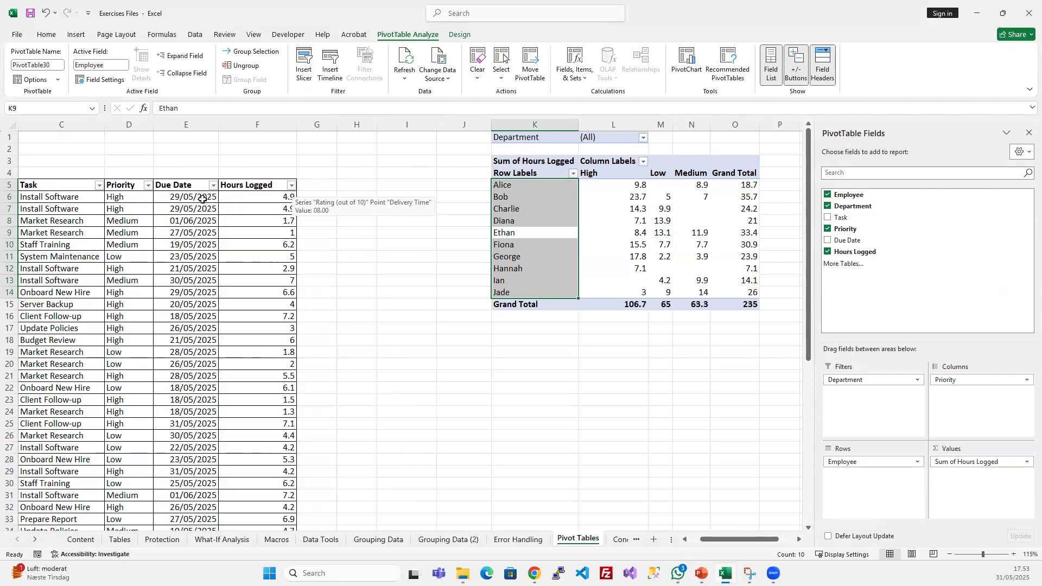
- Insert a timeline based on the Due Date field for the PivotTable
click(525, 212)
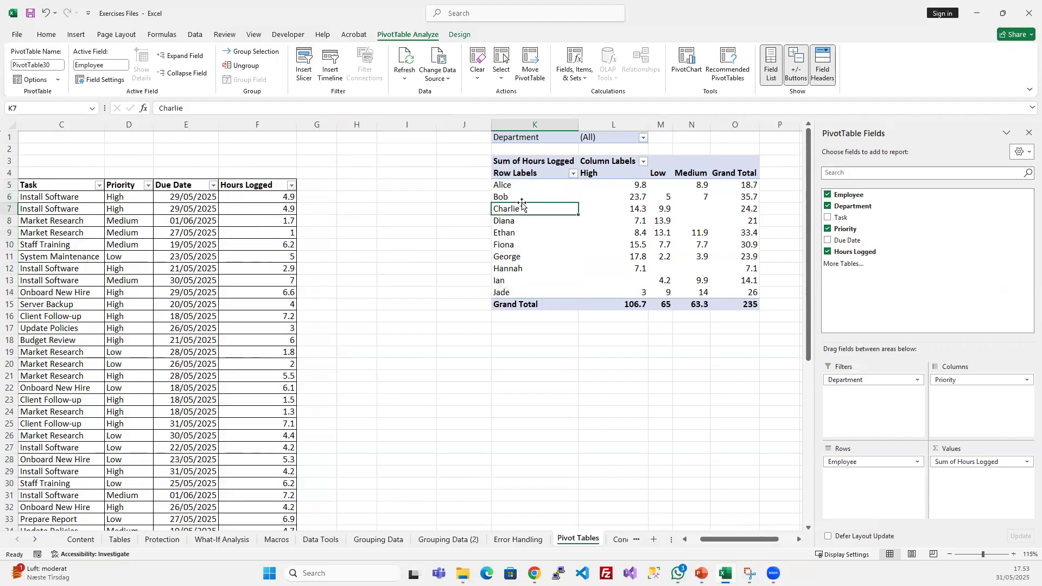
click(330, 61)
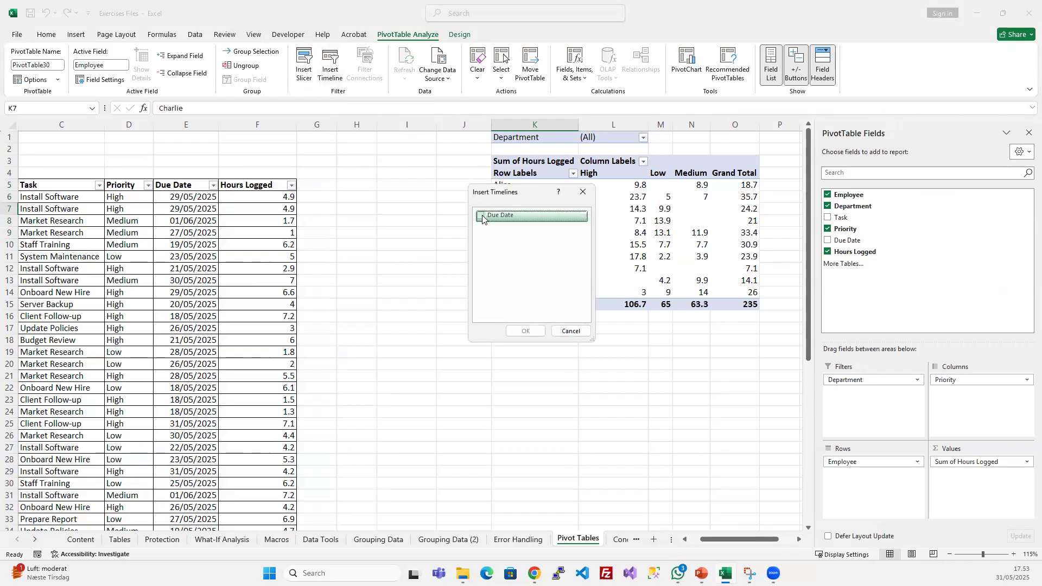
drag(505, 197, 415, 209)
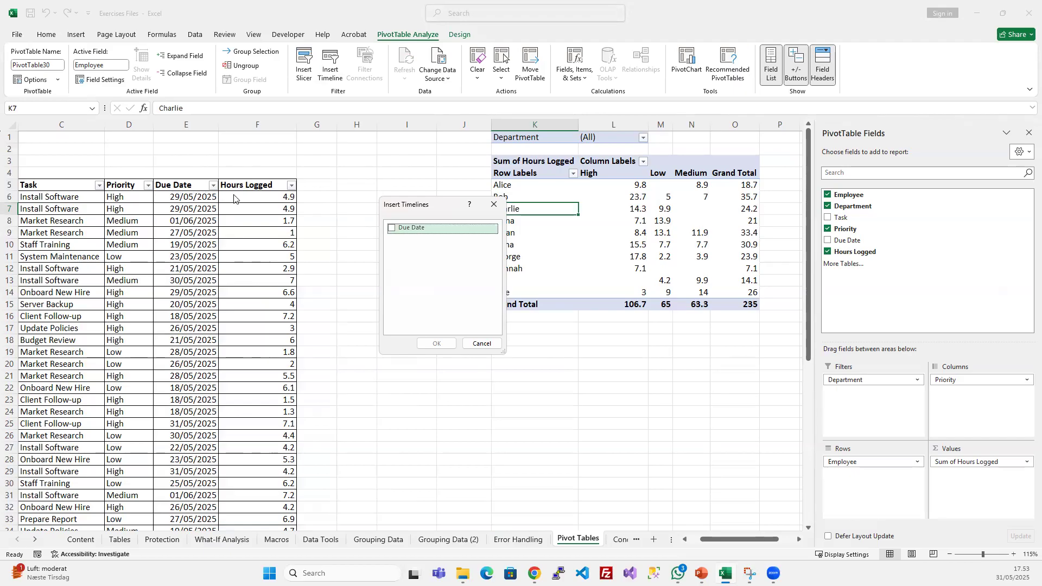
click(394, 229)
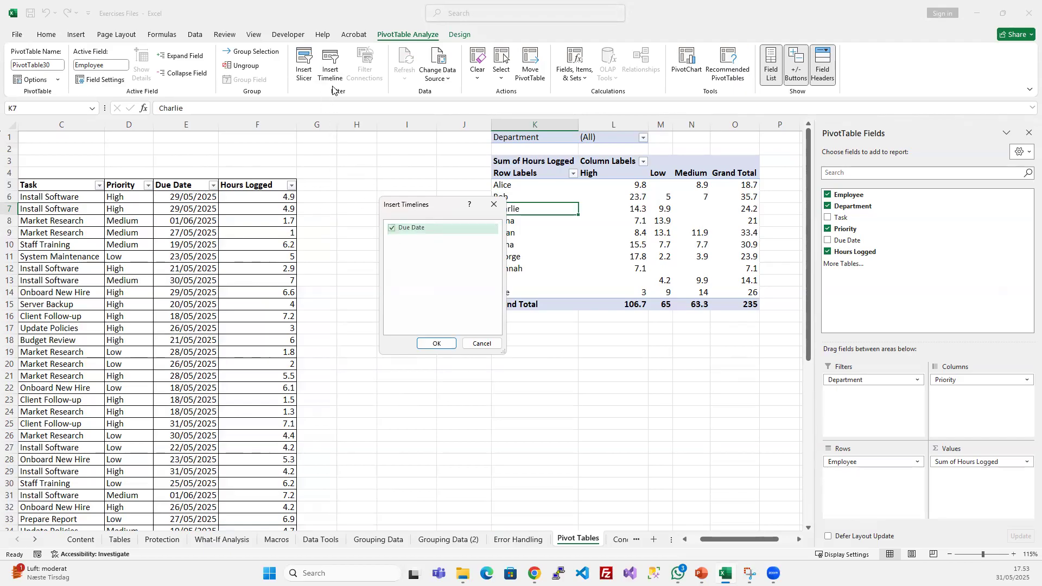
click(434, 343)
- Widen the Due Date timeline to about 14 cm and position it just below the PivotTable
drag(424, 295, 494, 357)
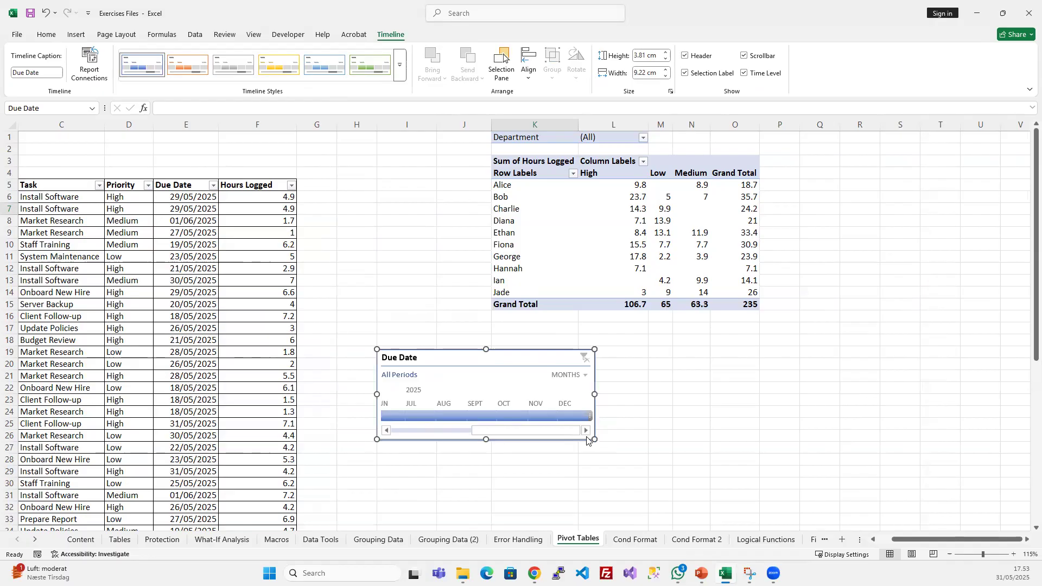
drag(601, 438, 707, 440)
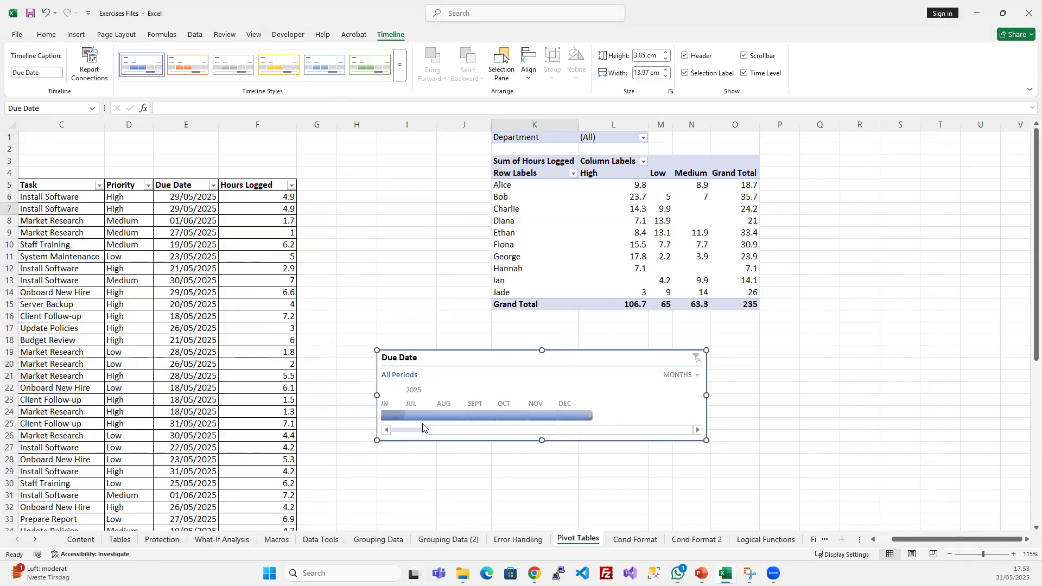
drag(434, 431, 400, 432)
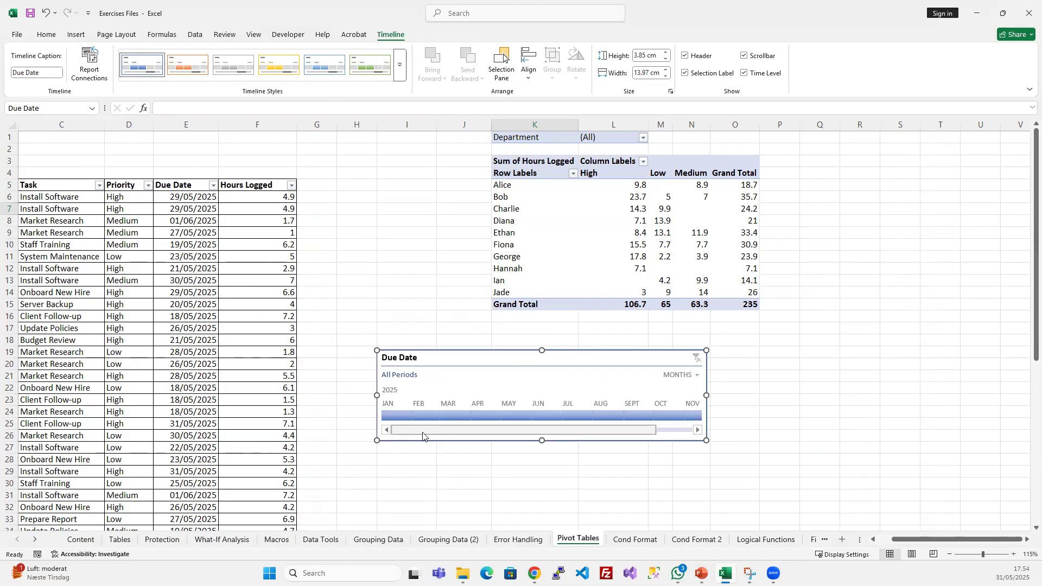
drag(572, 362, 650, 352)
click(663, 178)
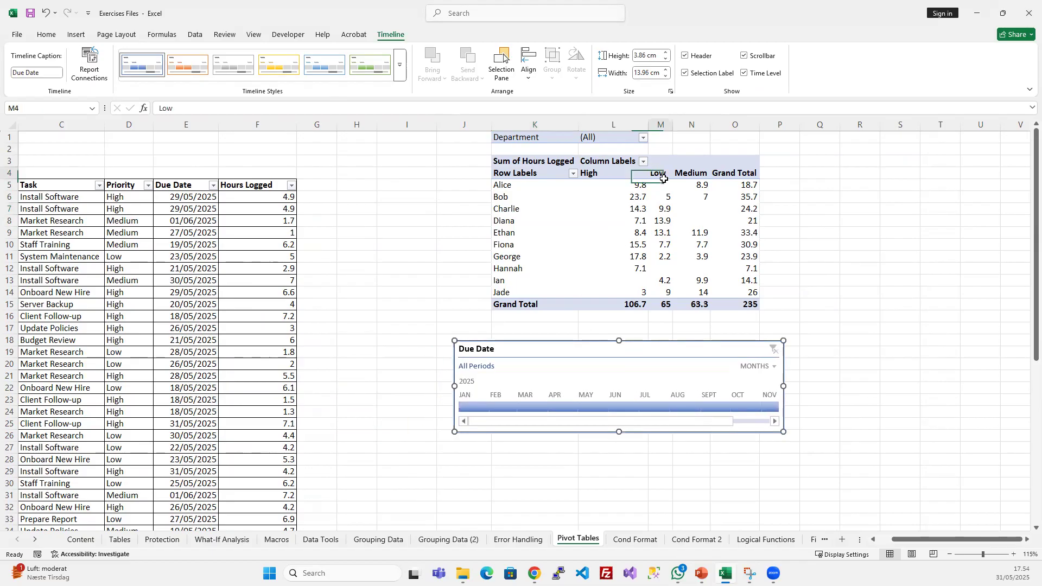
- Filter the PivotTable through the months of 2025 with the Due Date timeline, starting at January and ending on November
click(623, 369)
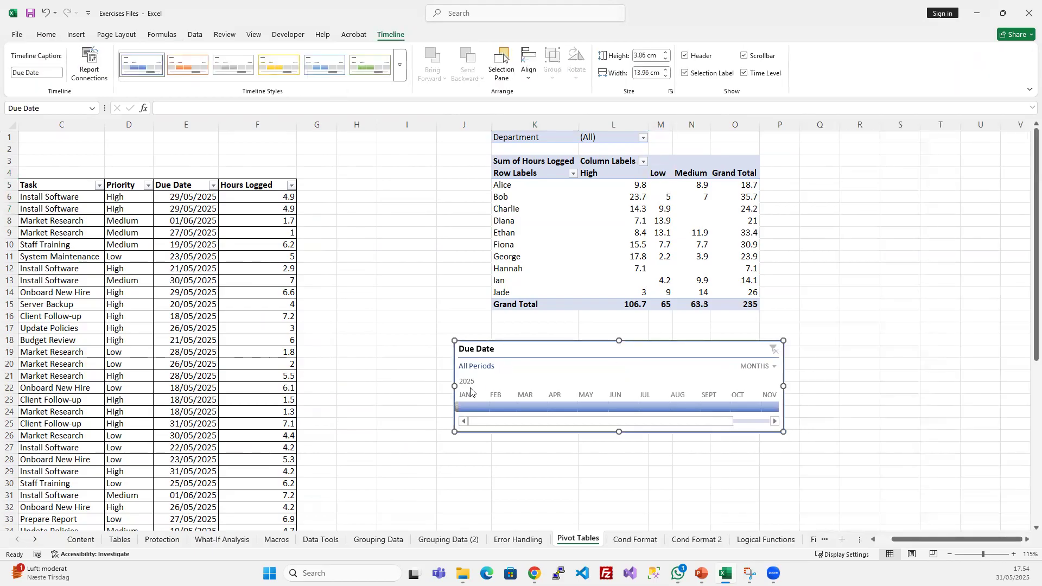
click(465, 407)
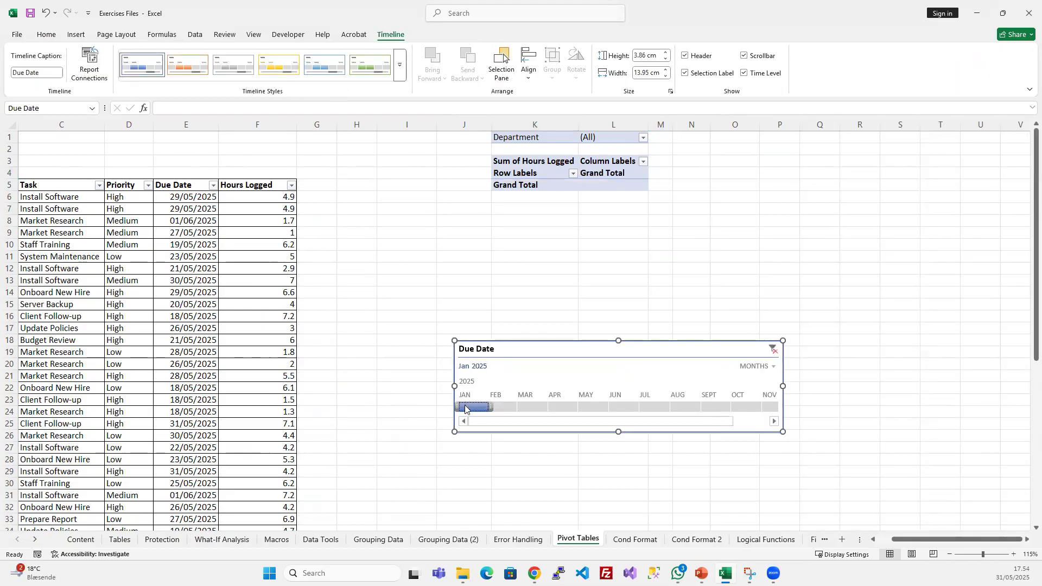
click(504, 407)
click(532, 407)
click(563, 407)
click(593, 407)
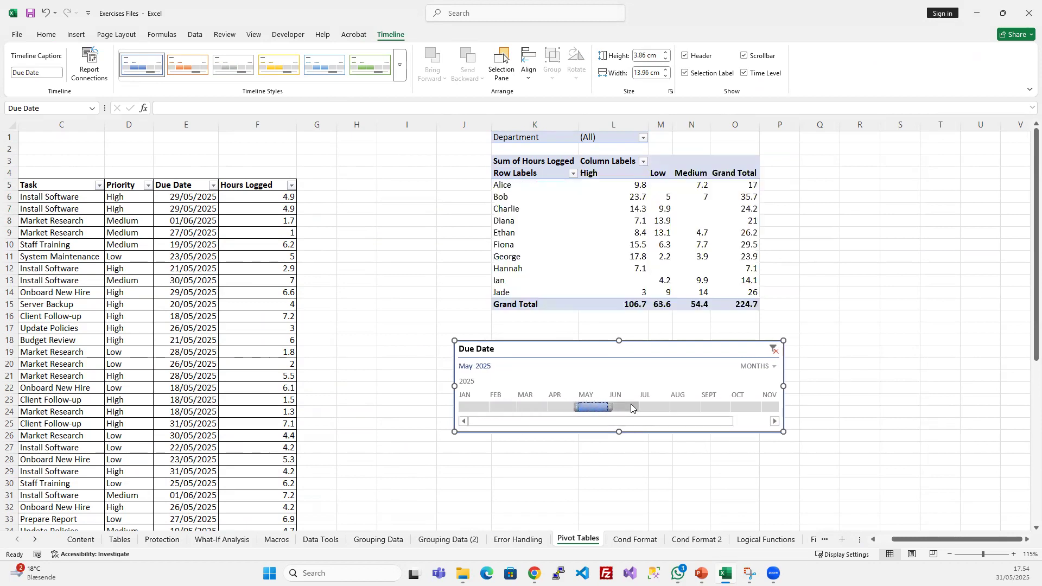
click(630, 407)
click(590, 407)
drag(607, 404, 767, 409)
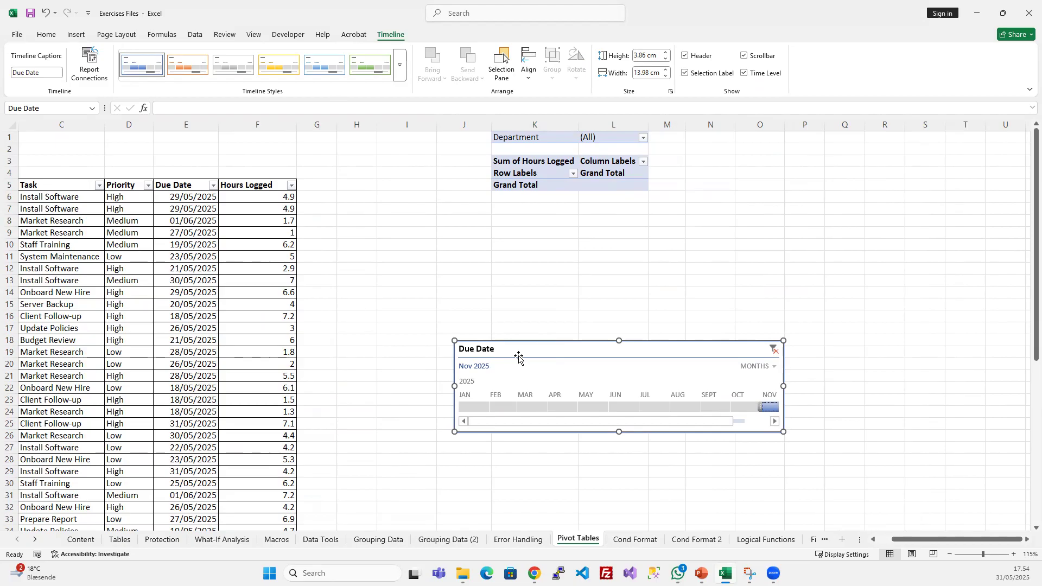
- Switch the Due Date timeline's time level to quarters and then to years
click(763, 368)
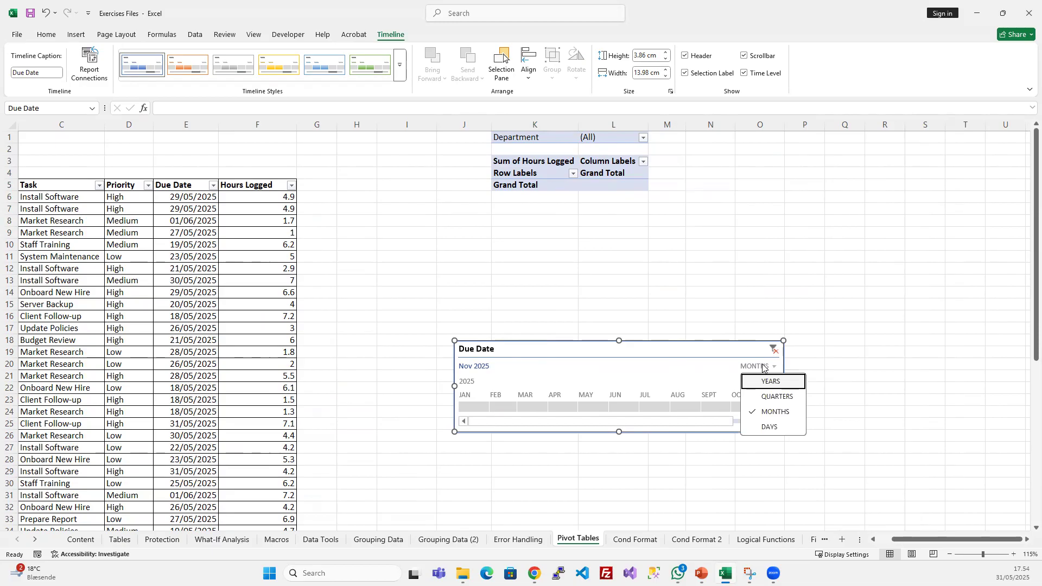
click(777, 397)
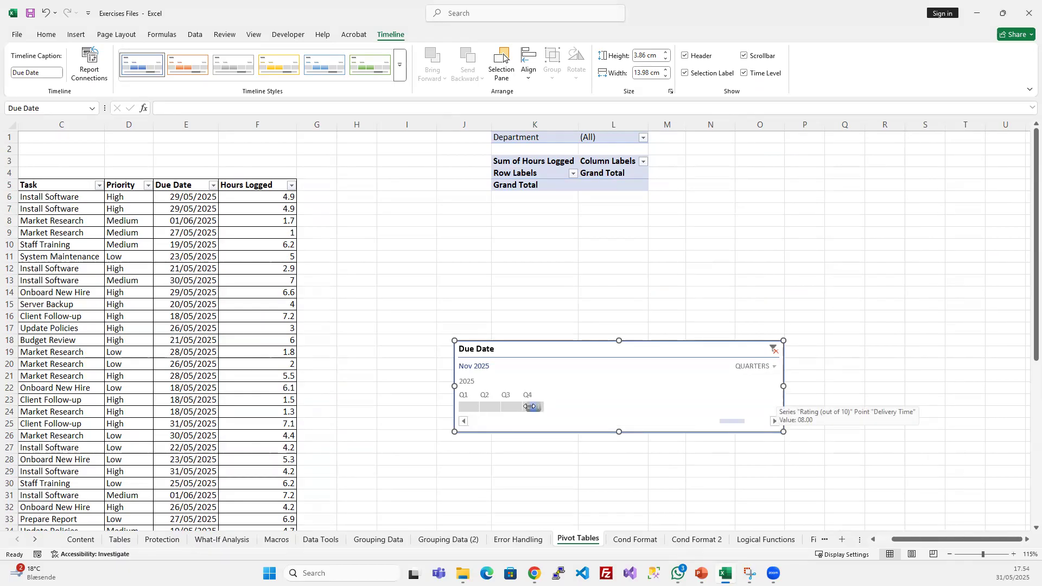
click(759, 366)
click(767, 383)
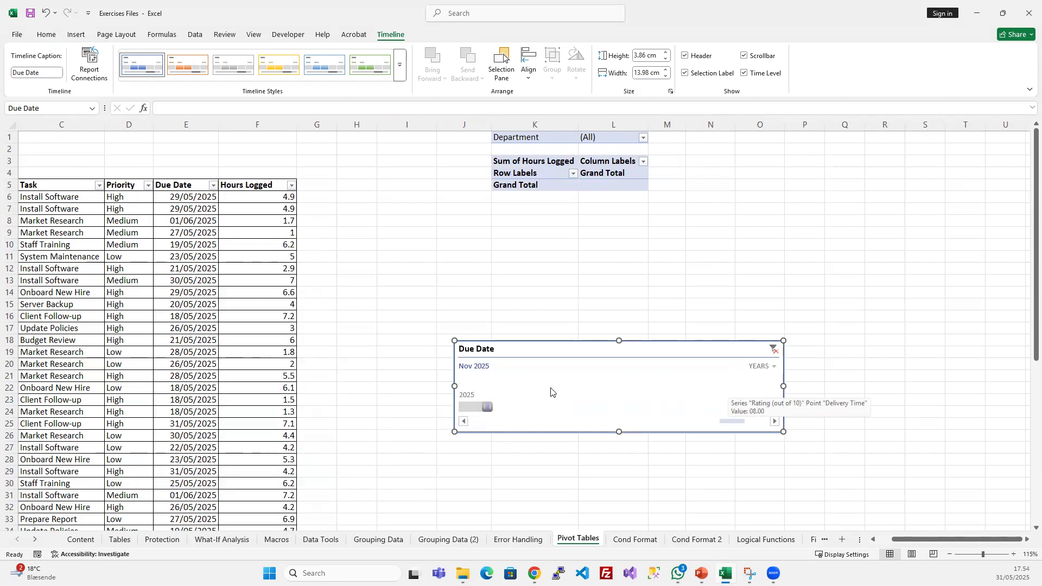
- Change the due dates of the first two tasks, in cells E6 and E7, to 29/05/2026
click(201, 202)
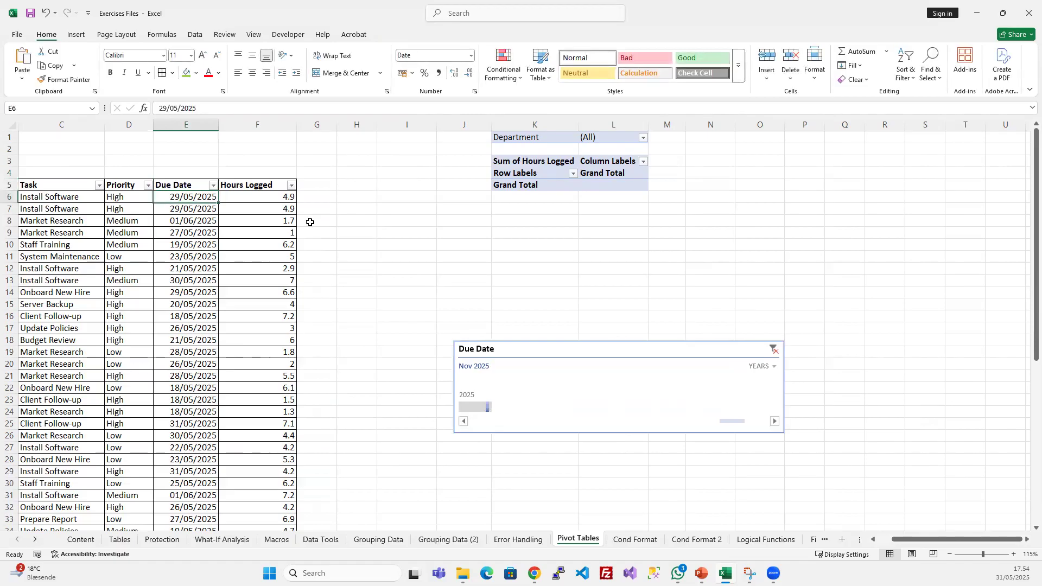
key(F2)
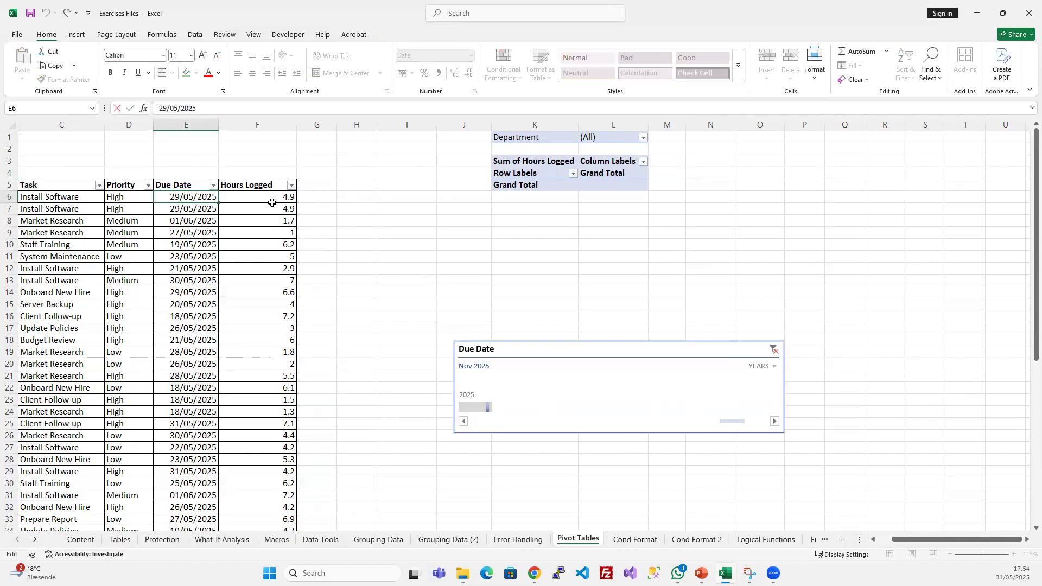
key(BackSpace)
text(6)
key(Return)
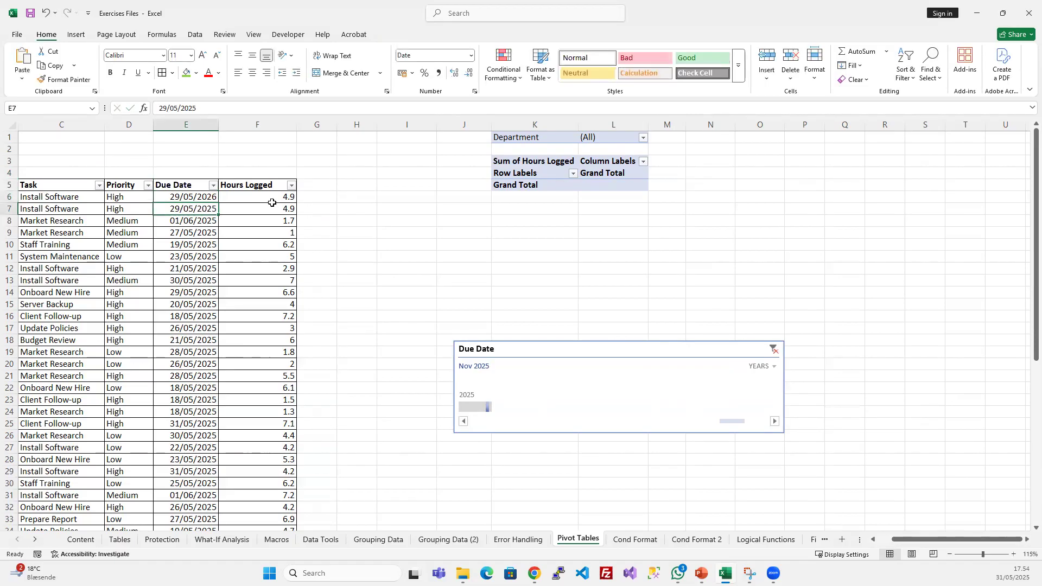
key(F2)
key(BackSpace)
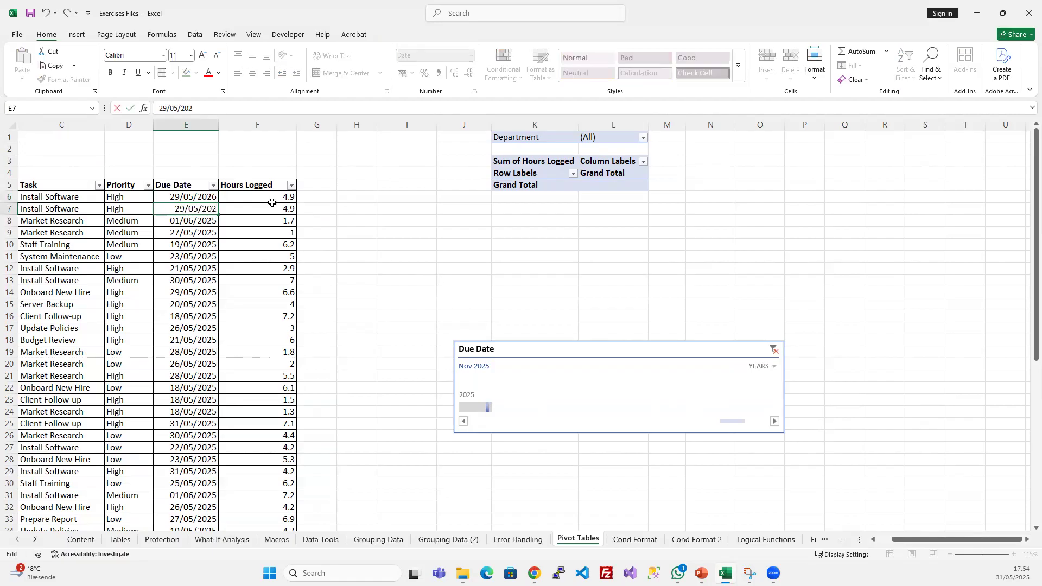
text(6)
key(Return)
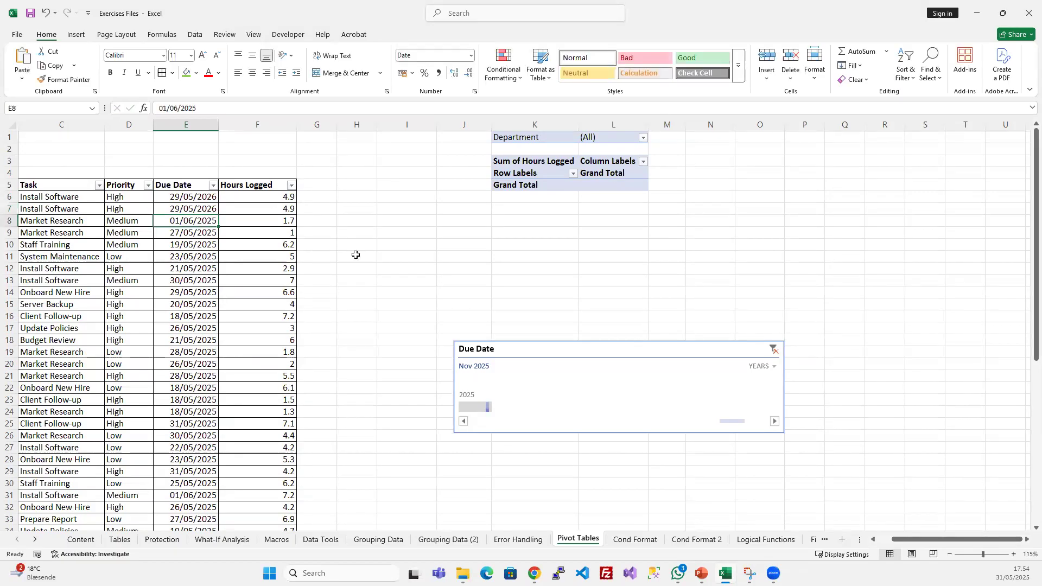
- Clear the Due Date timeline filter and refresh the PivotTable with the changed due dates
click(527, 173)
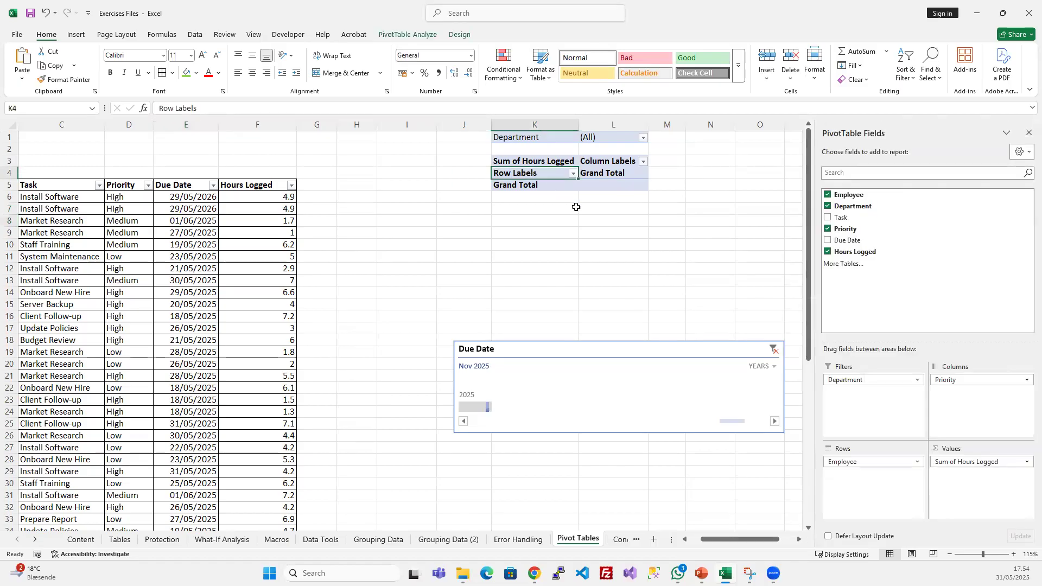
click(773, 349)
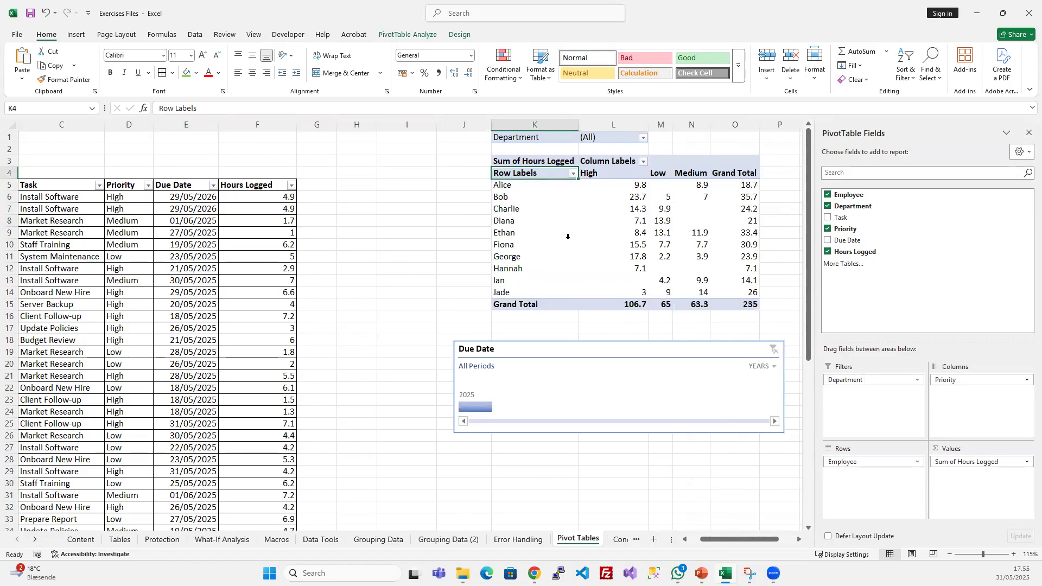
click(264, 232)
drag(36, 185, 190, 292)
click(589, 235)
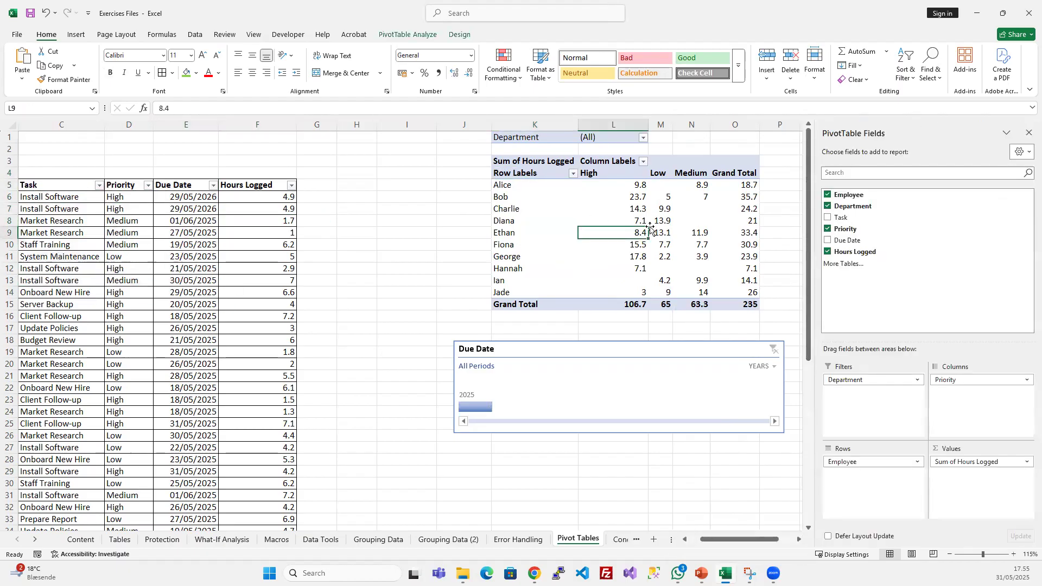
right_click(595, 206)
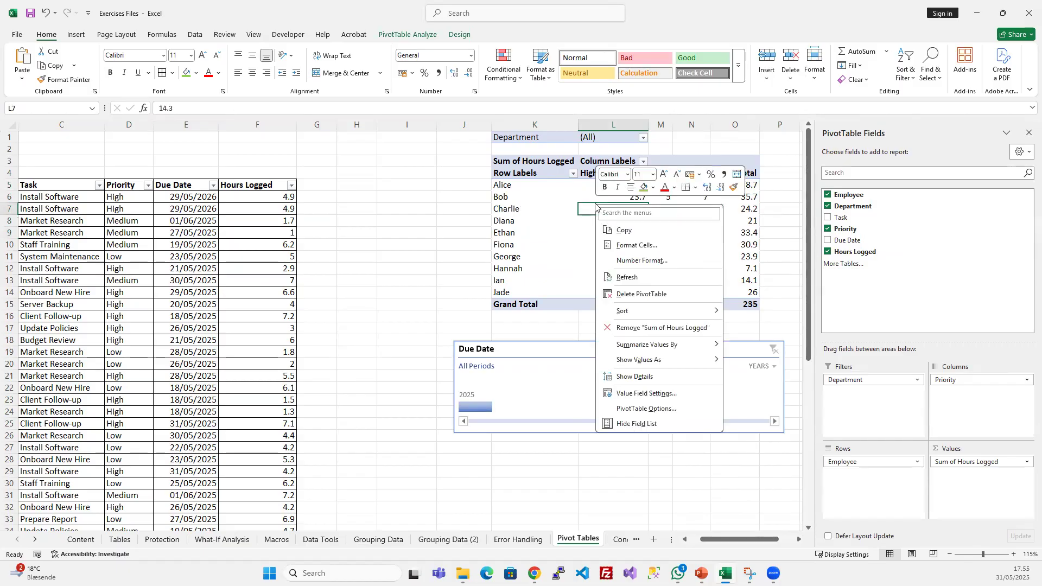
click(625, 277)
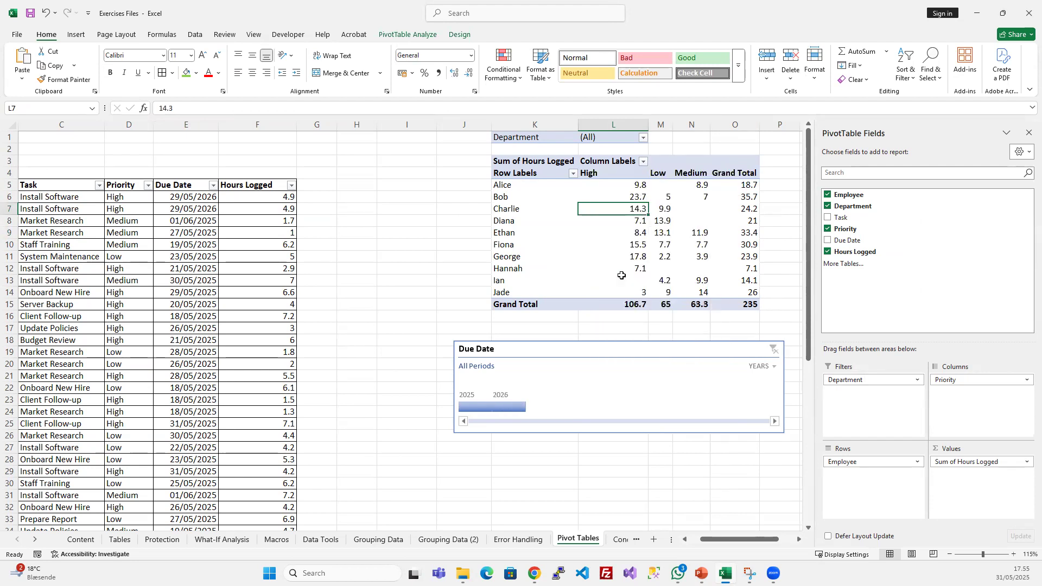
- Filter the PivotTable to 2026 with the Due Date timeline, compare it with source hours F6:F7, and clear the filter
click(514, 408)
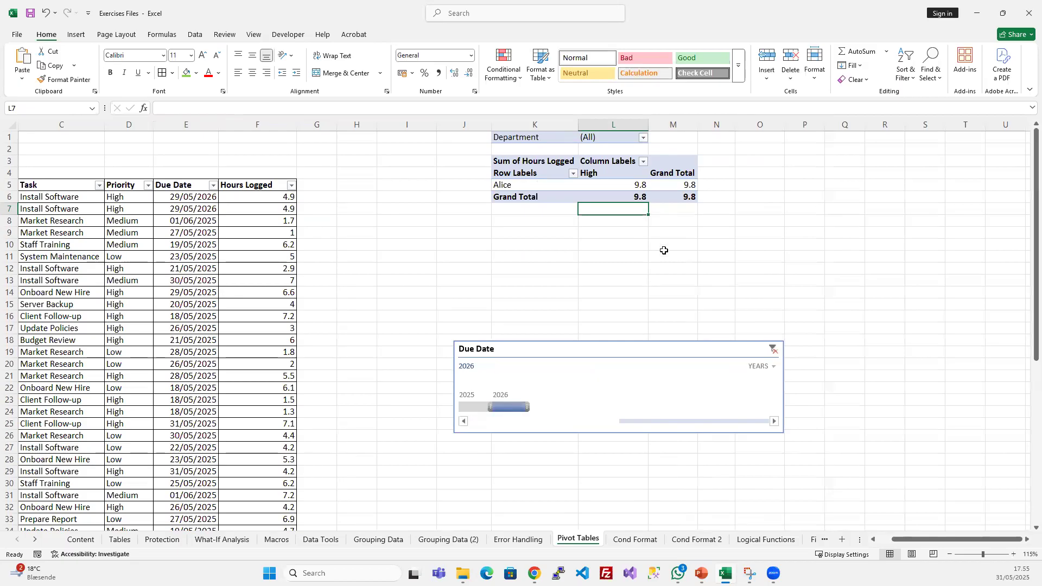
click(682, 185)
drag(287, 198, 282, 207)
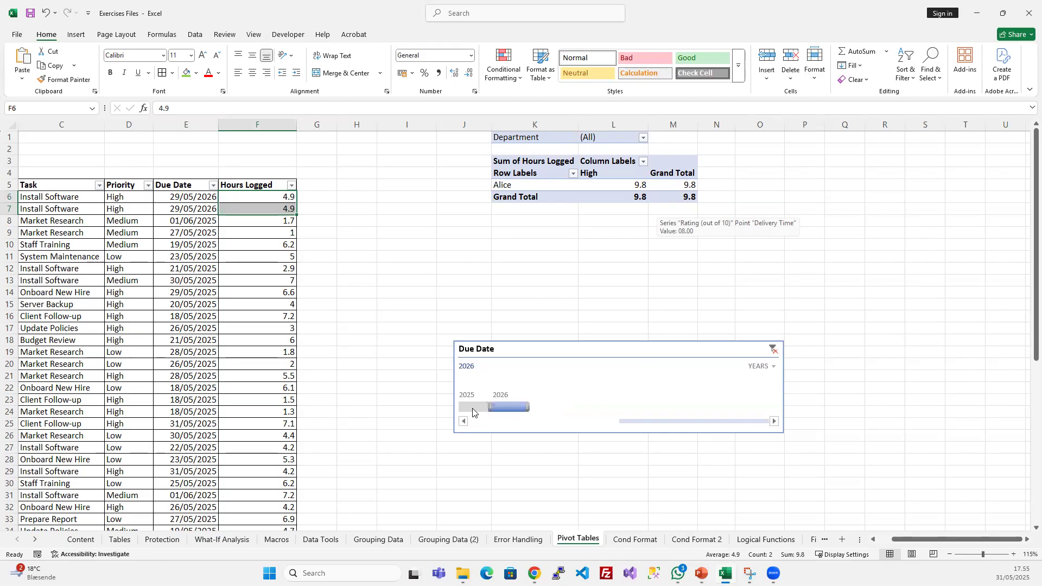
click(773, 349)
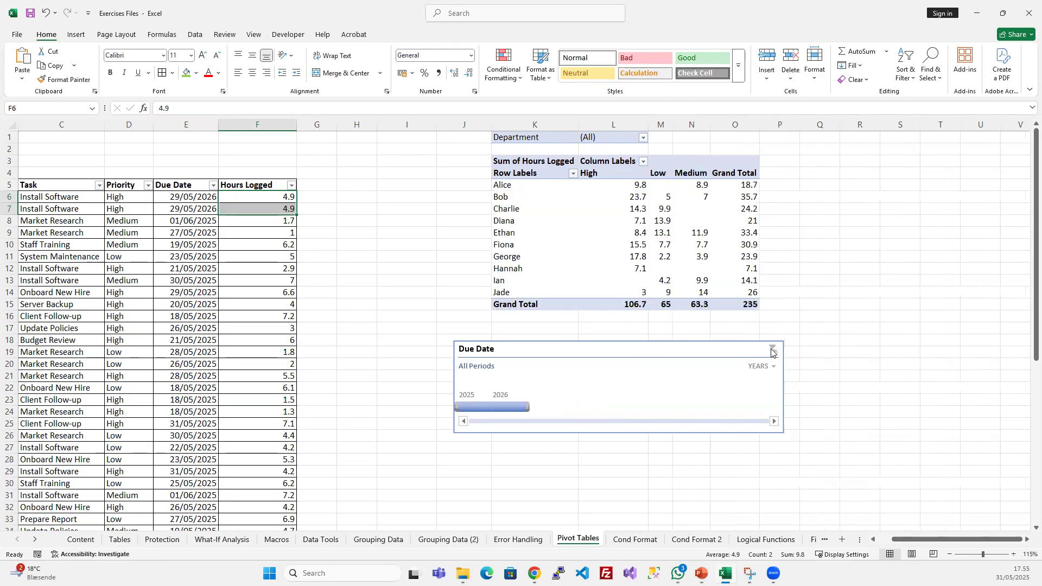
- Switch the Due Date timeline to months and filter the PivotTable to July through October 2025
click(760, 367)
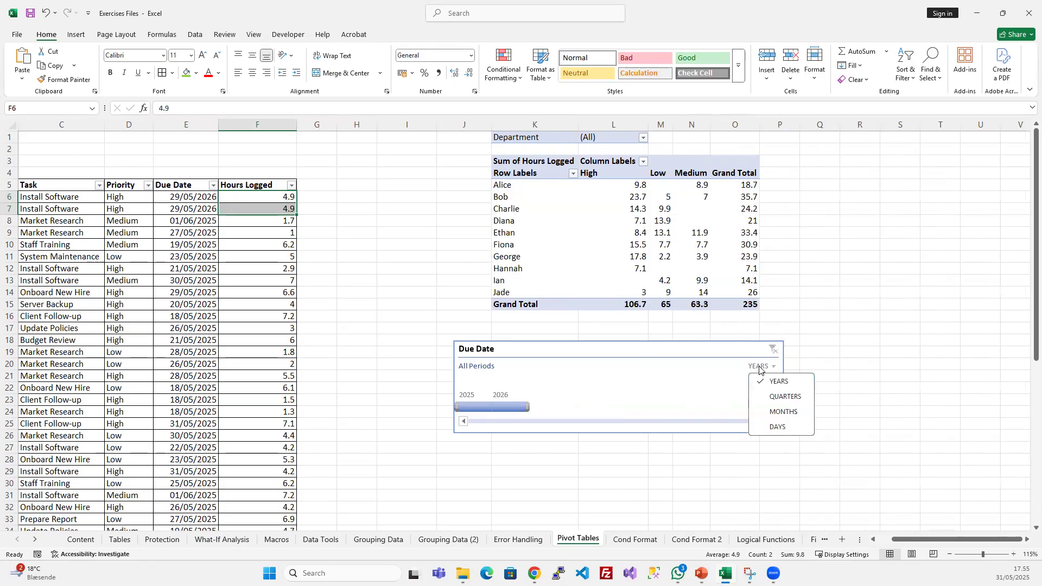
click(782, 411)
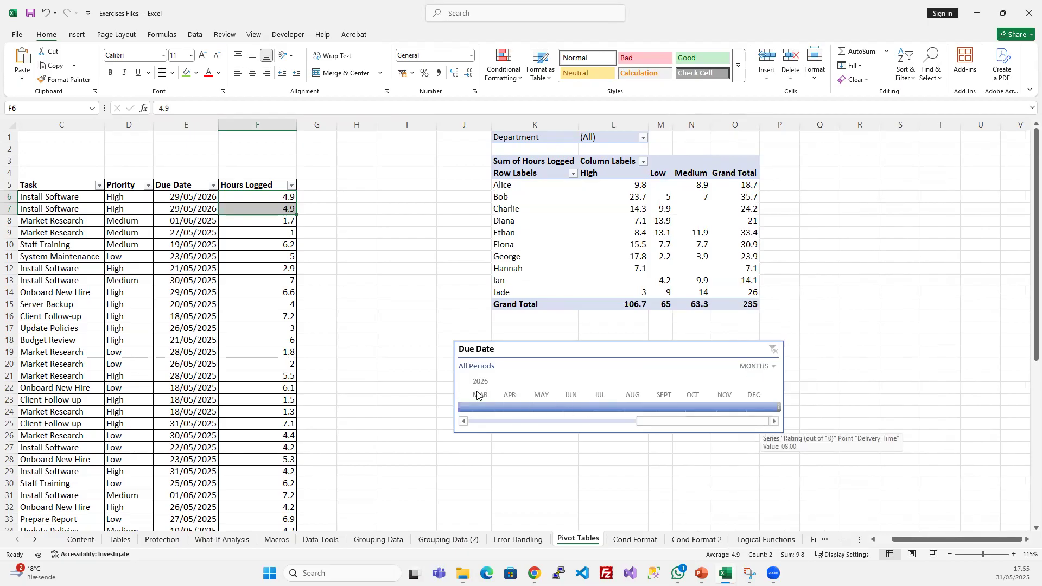
drag(662, 421, 737, 404)
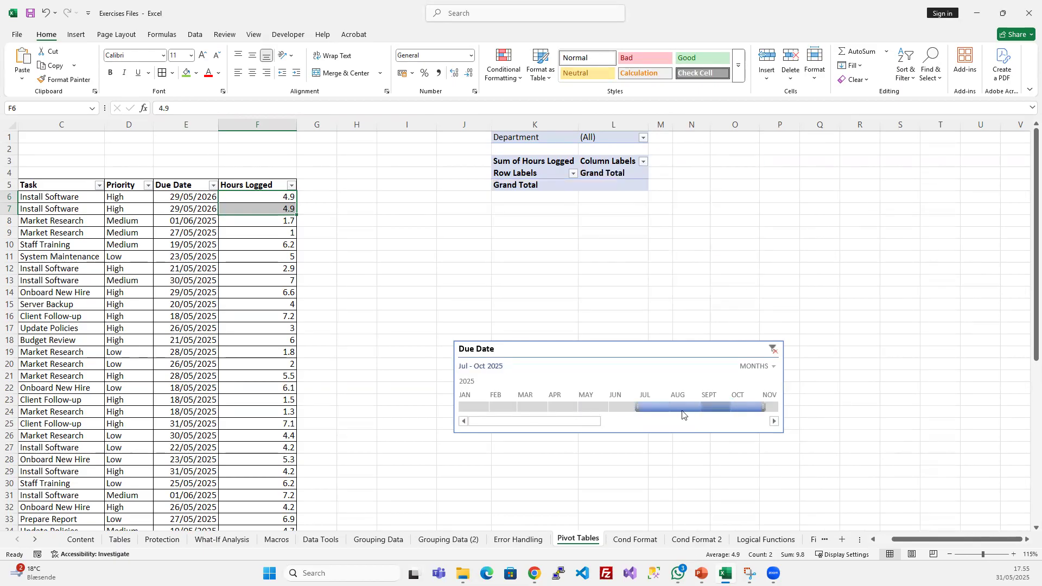
- Filter the PivotTable to December 2025 through May 2026 with the Due Date timeline and clear that filter
drag(567, 421, 625, 424)
drag(495, 407, 653, 410)
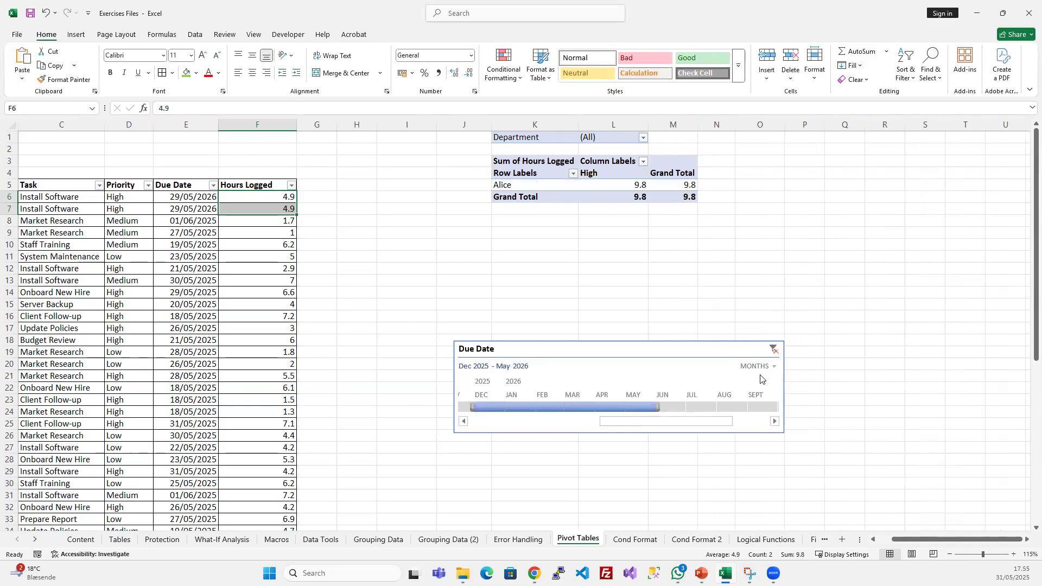
click(773, 350)
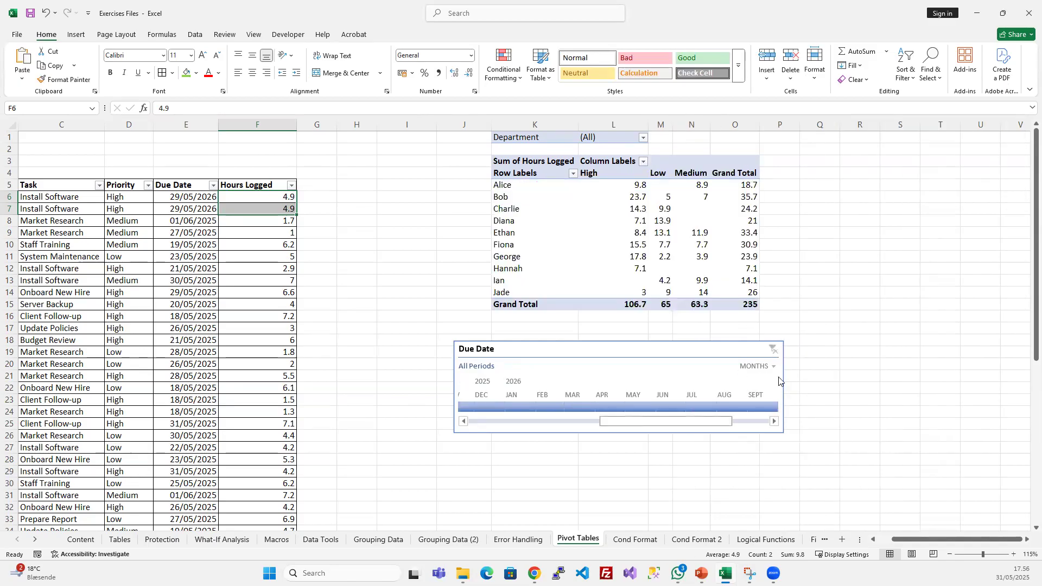
- Narrow the Due Date timeline from both sides to match the PivotTable's width, from column K to column O
click(714, 364)
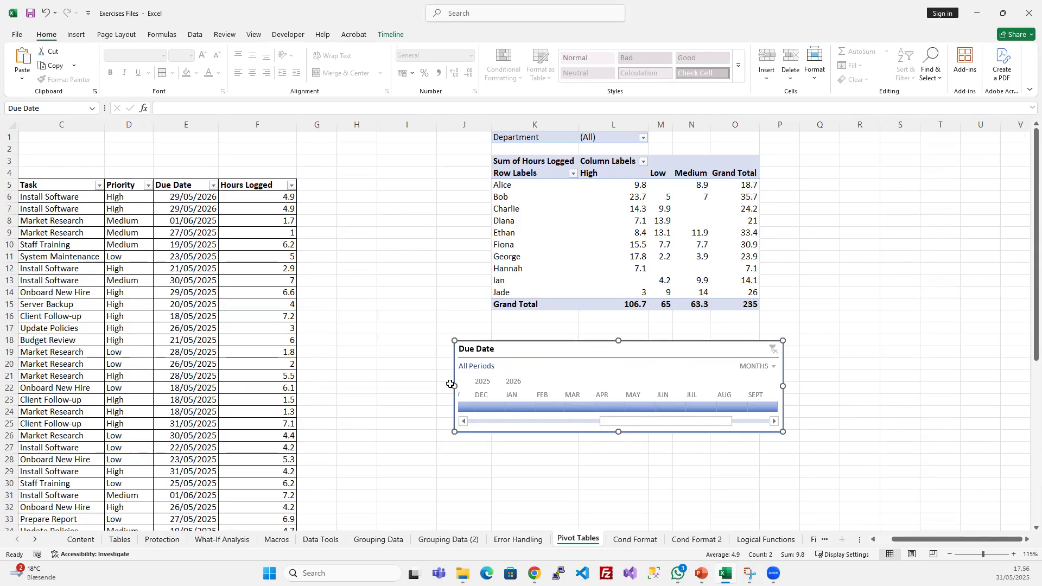
drag(455, 386, 492, 386)
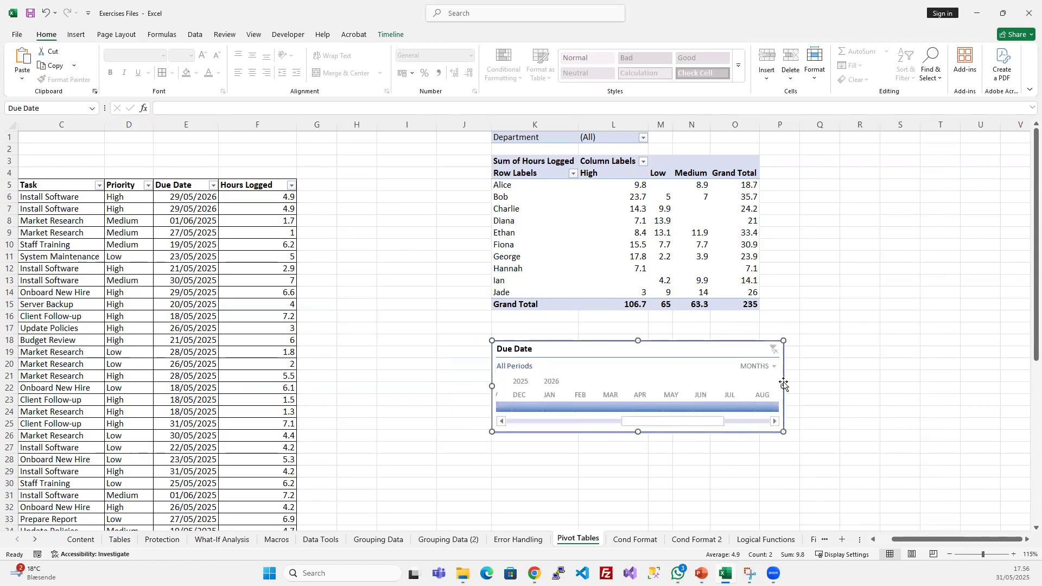
drag(783, 384, 758, 386)
- Examine the source task table alongside the PivotTable's employee rows
click(206, 367)
scroll(82, 244, left, 2)
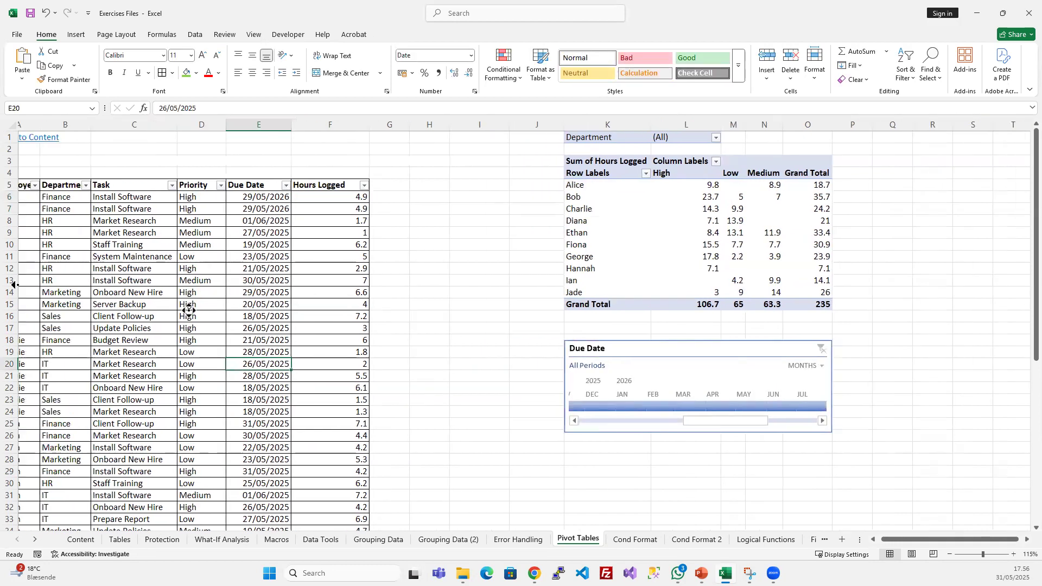
drag(64, 219, 286, 483)
click(326, 317)
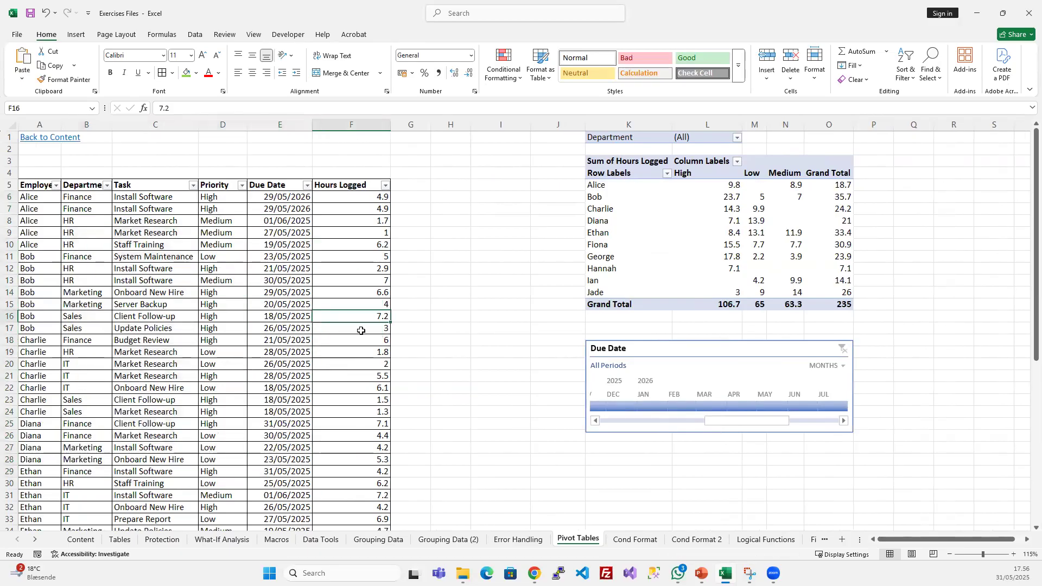
click(639, 178)
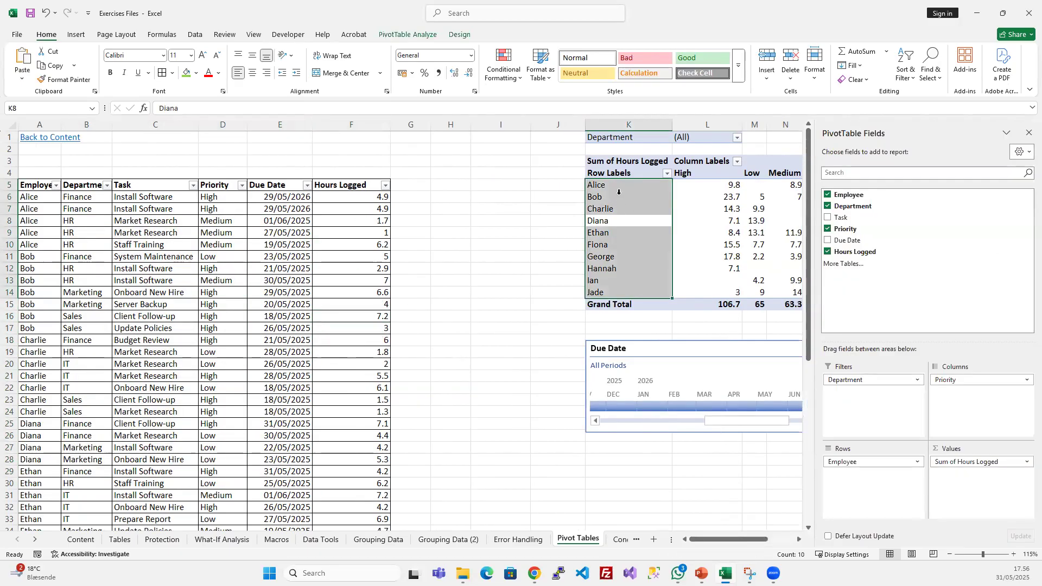
scroll(659, 525, down, 1)
scroll(684, 505, right, 1)
scroll(702, 486, up, 1)
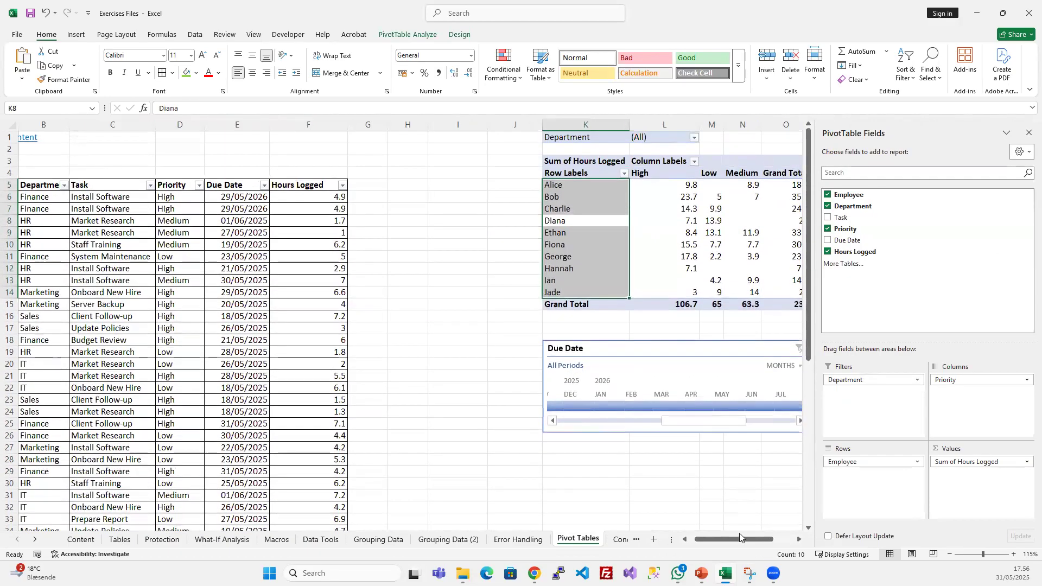
drag(737, 542, 764, 541)
click(615, 247)
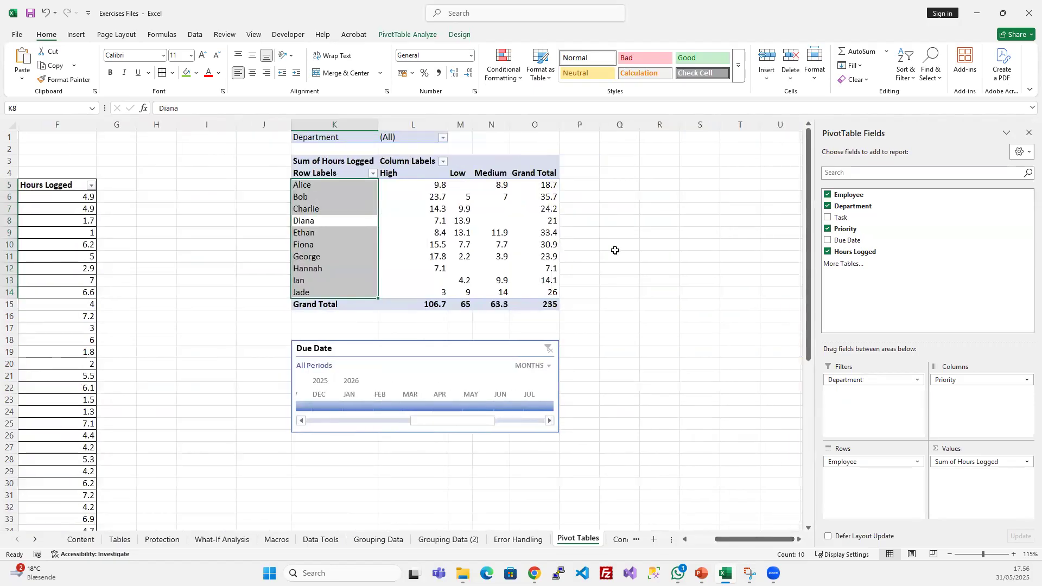
- Insert Employee and Department slicers for the PivotTable
click(448, 347)
click(429, 185)
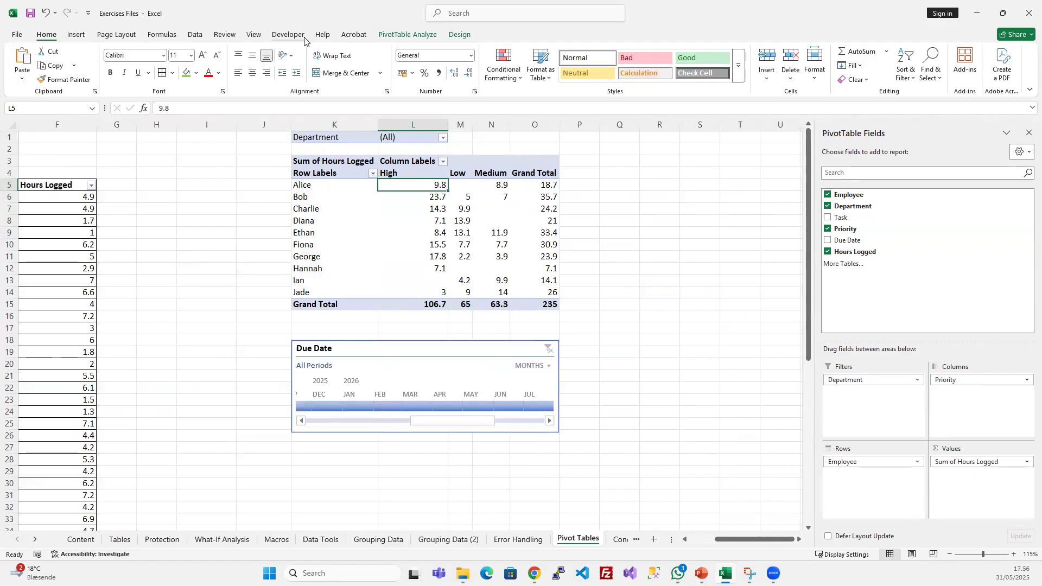
click(460, 35)
click(421, 243)
click(407, 34)
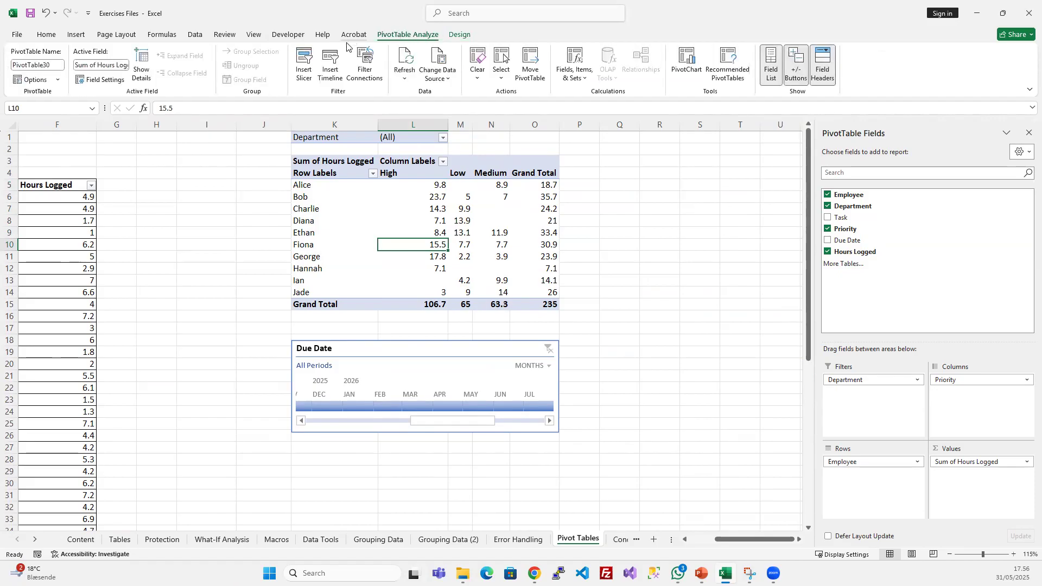
click(304, 63)
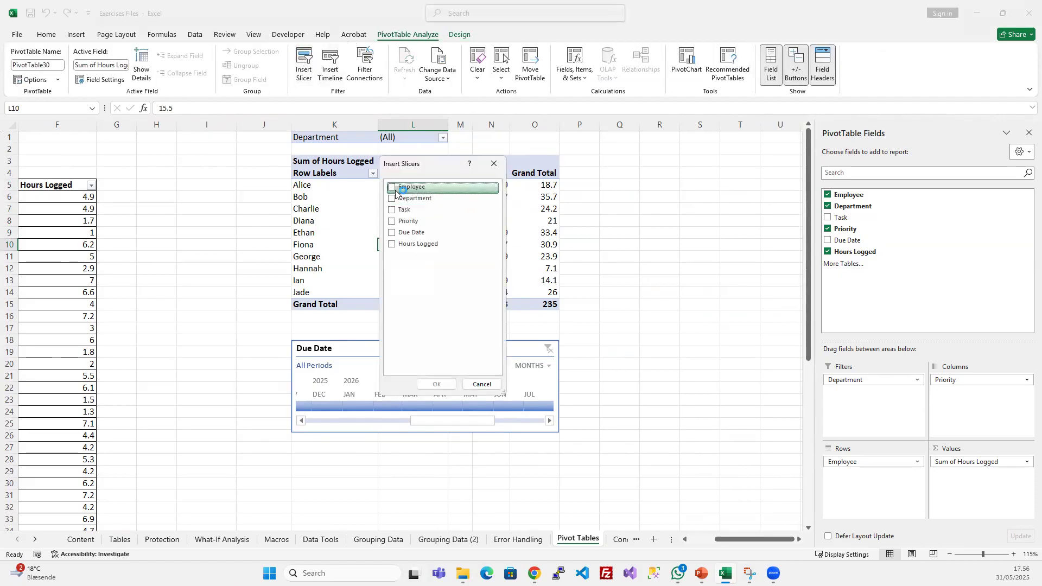
click(393, 188)
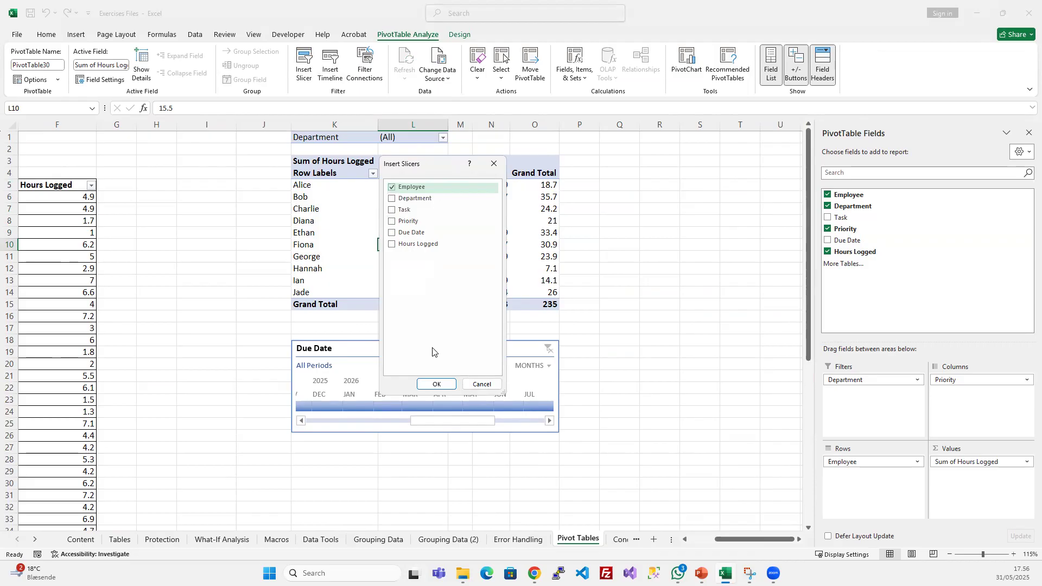
click(414, 199)
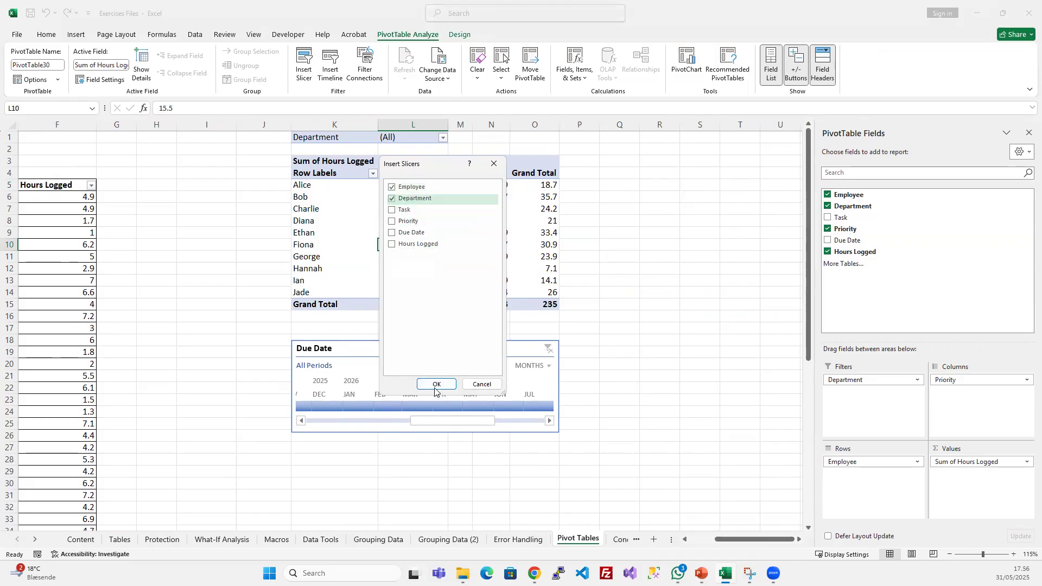
click(434, 384)
- Move the Department and Employee slicers off the PivotTable, placing Department in columns Q to S and Employee beside it
drag(684, 245, 621, 243)
drag(393, 243, 761, 162)
drag(641, 163, 652, 188)
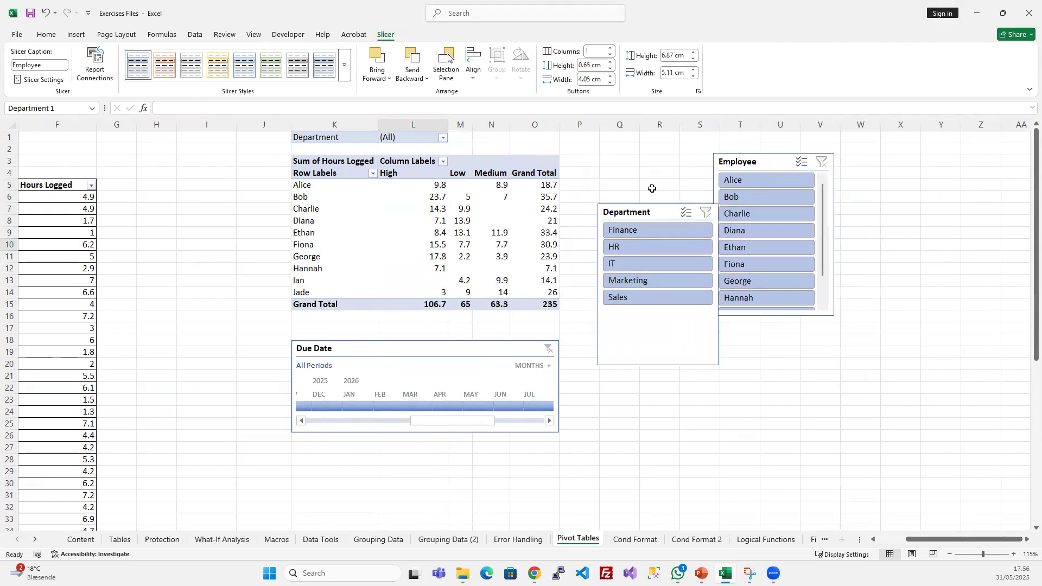
- Move the Due Date timeline to the sheet's top rows beside the PivotTable and align both slicers side by side beneath it
drag(746, 163, 755, 214)
drag(423, 352, 705, 142)
mouse_move(656, 220)
mouse_down()
mouse_move(657, 253)
mouse_move(657, 241)
mouse_up()
drag(754, 214, 759, 243)
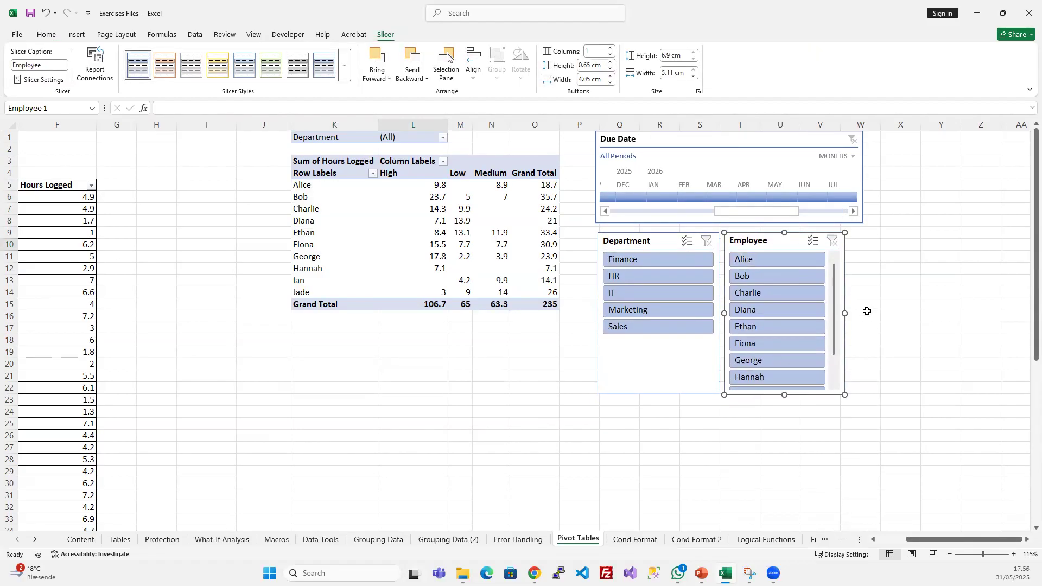
click(867, 312)
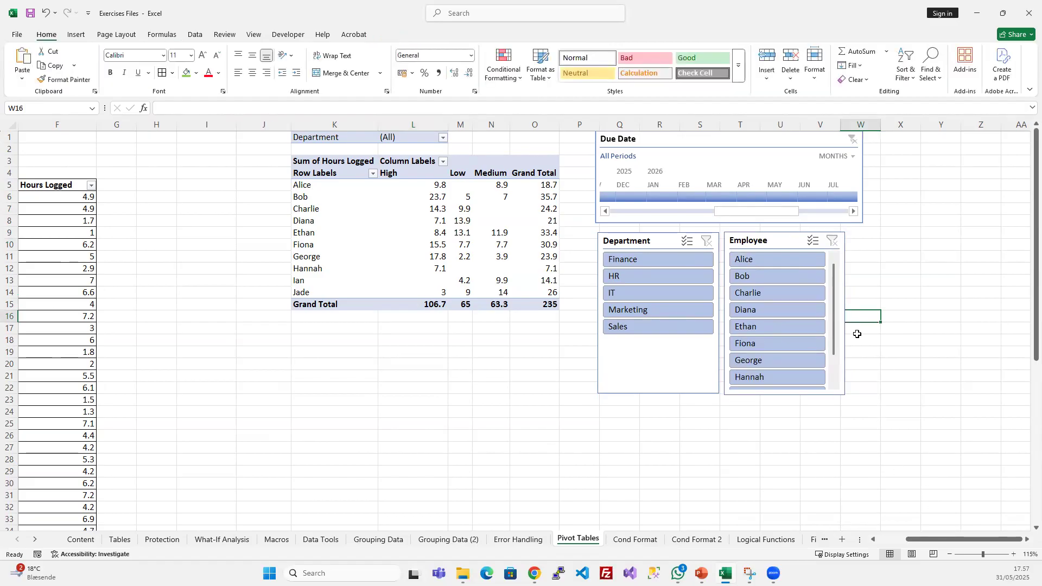
- Switch the Due Date timeline to years and filter the PivotTable to 2026
click(847, 158)
click(942, 374)
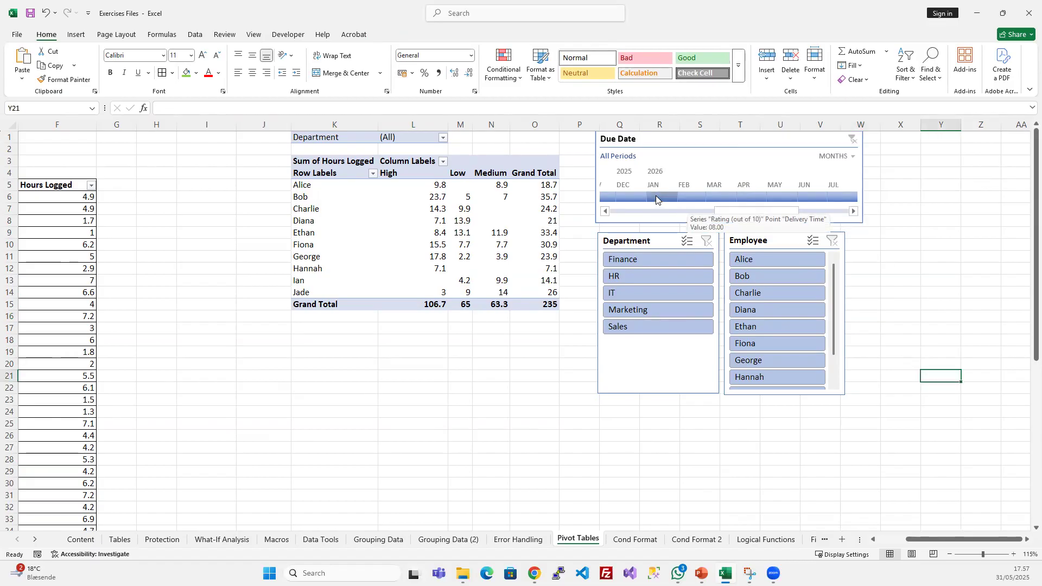
click(841, 157)
click(839, 157)
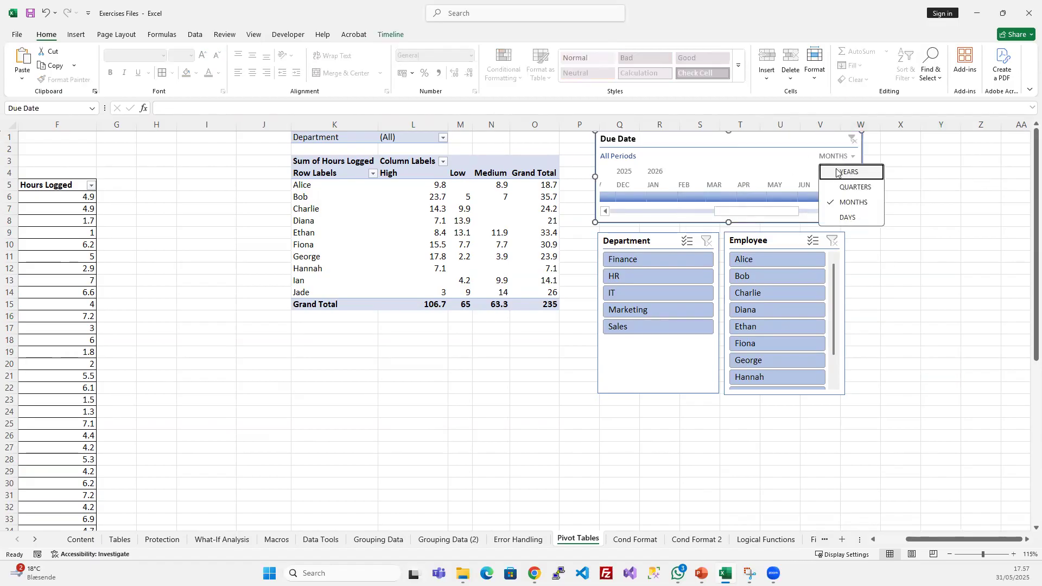
click(839, 172)
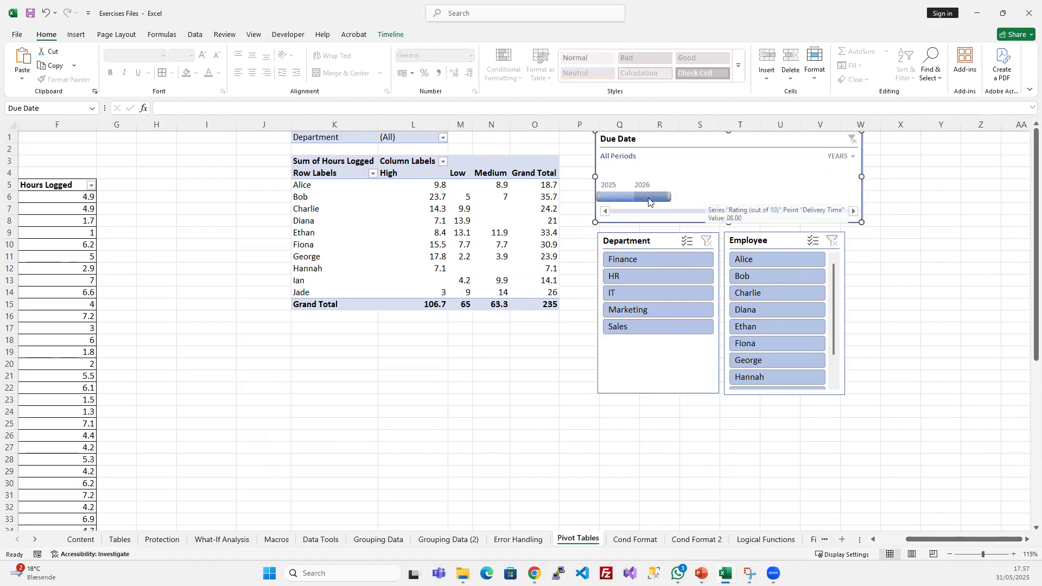
click(651, 197)
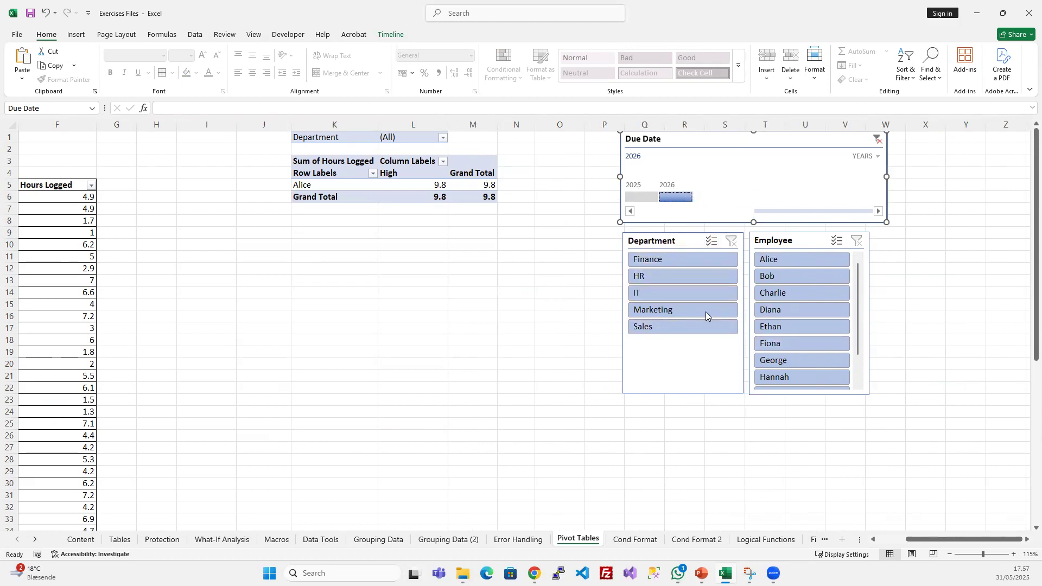
- Filter the PivotTable to the Finance department with the Department slicer and clear the slicer's filter
click(667, 263)
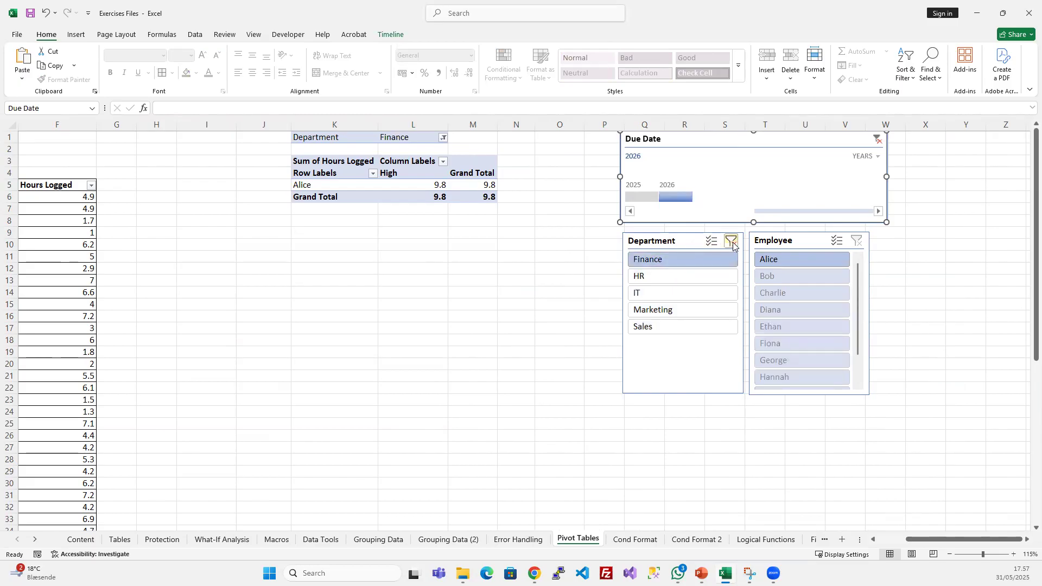
click(426, 138)
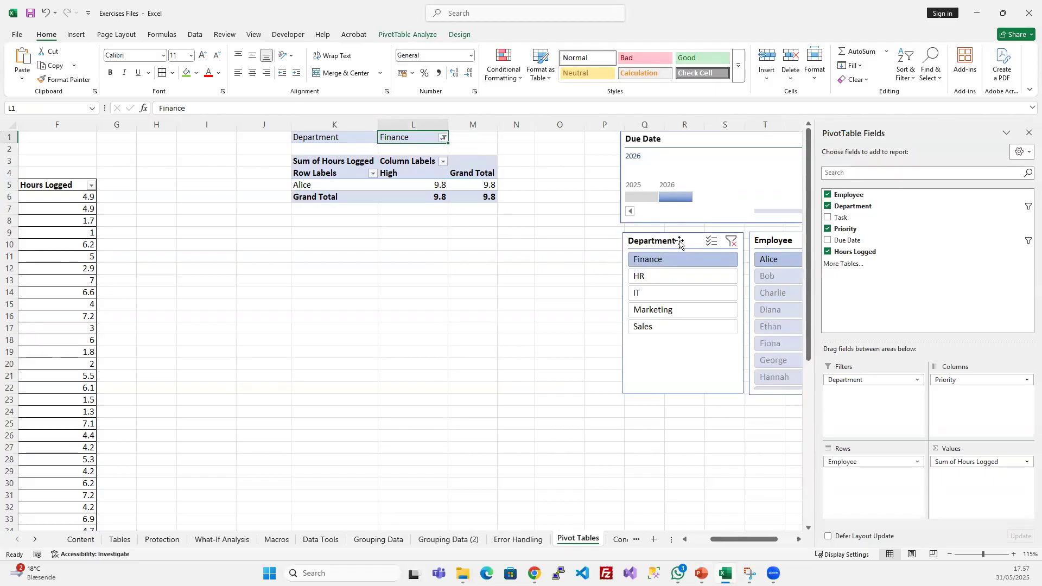
click(732, 241)
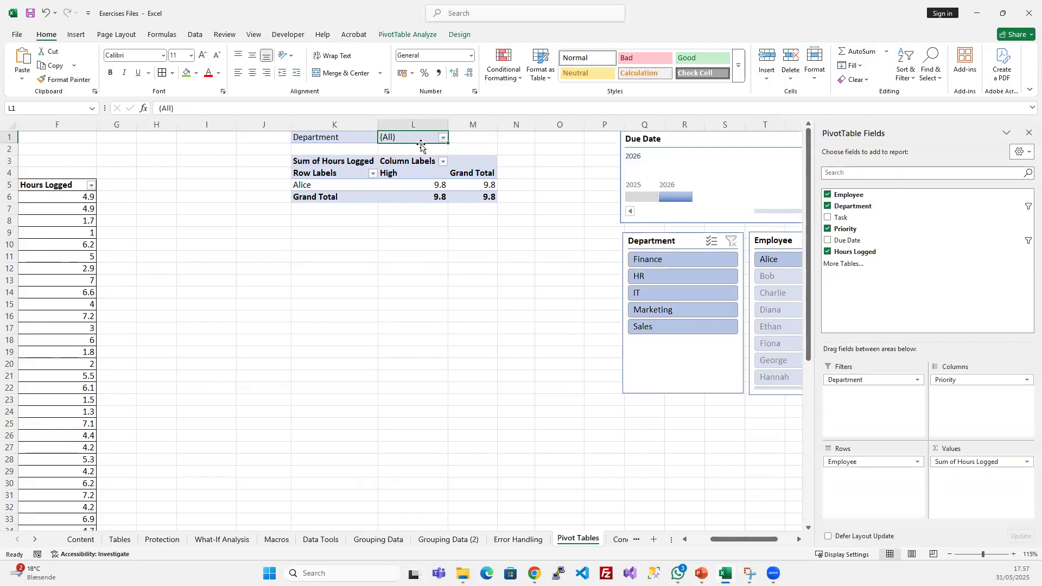
- Clear the Due Date timeline's filter and close the PivotTable Fields pane
right_click(665, 241)
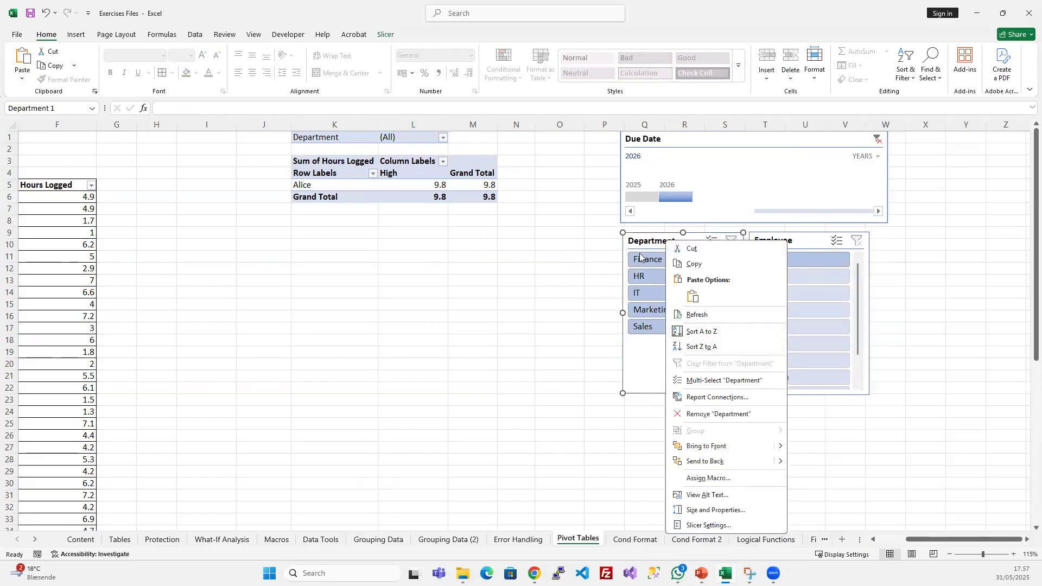
click(646, 237)
click(877, 139)
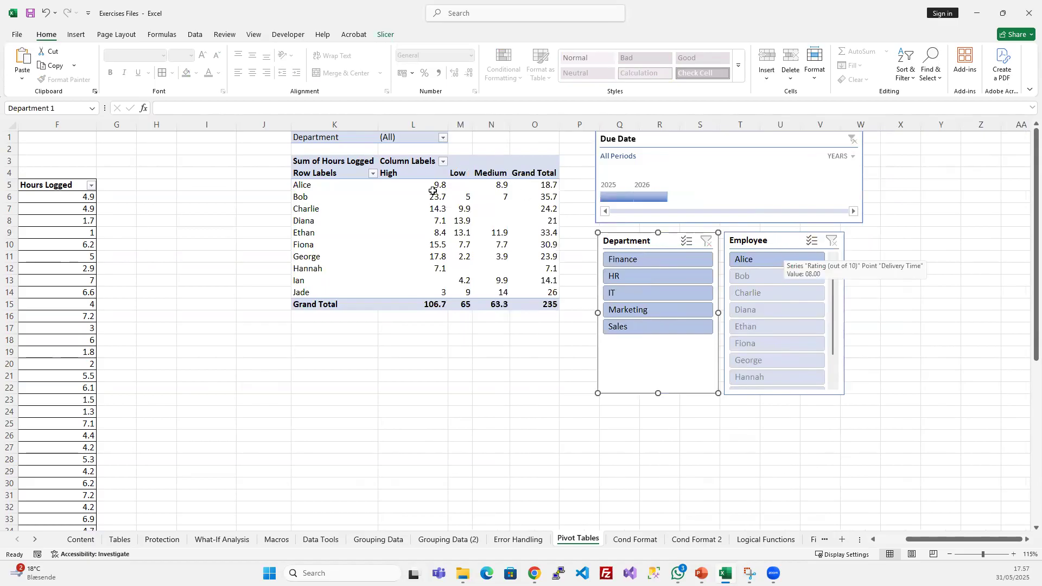
click(462, 234)
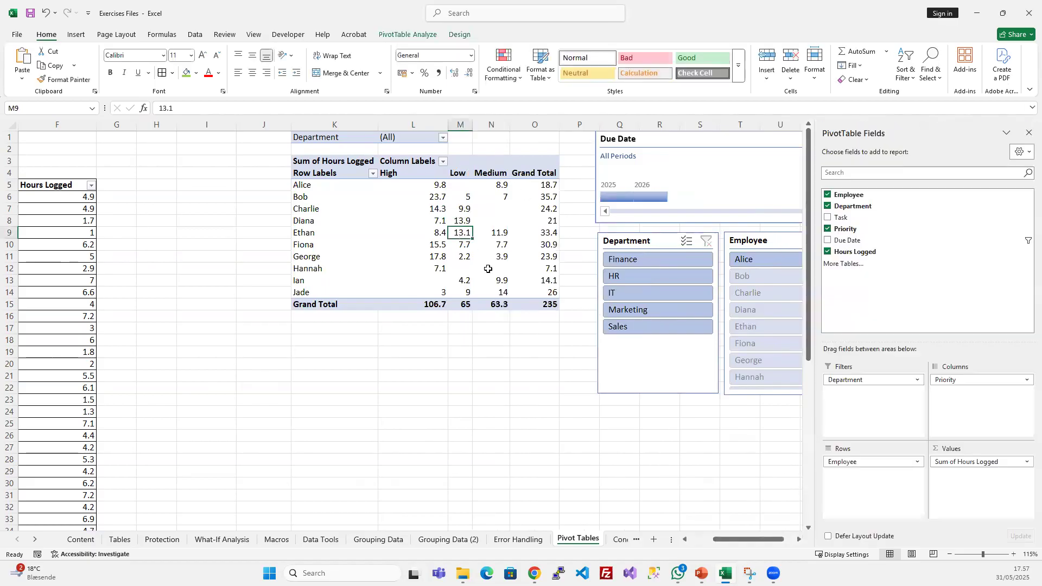
click(1029, 132)
click(505, 252)
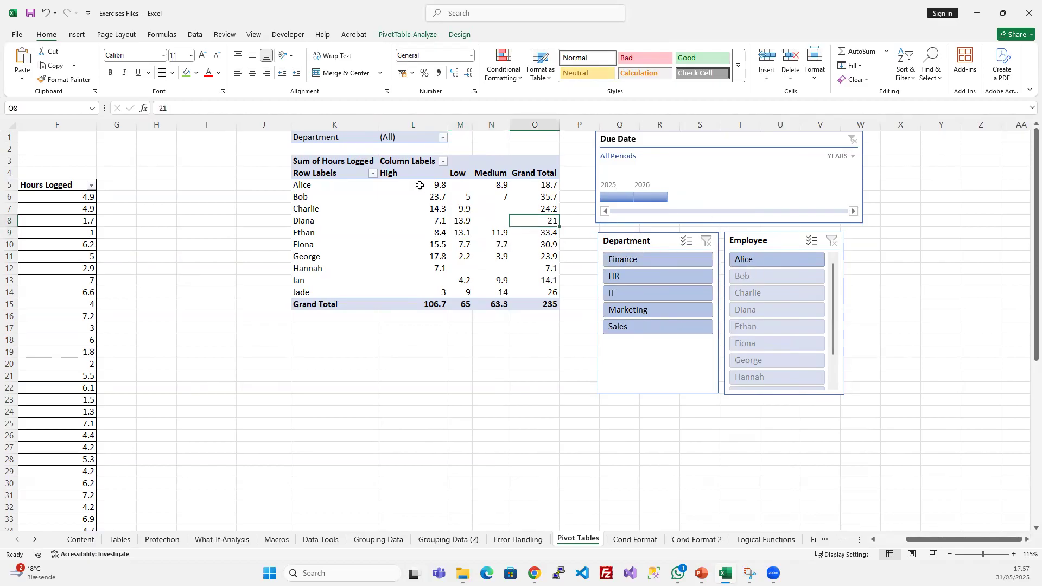
drag(340, 174, 527, 293)
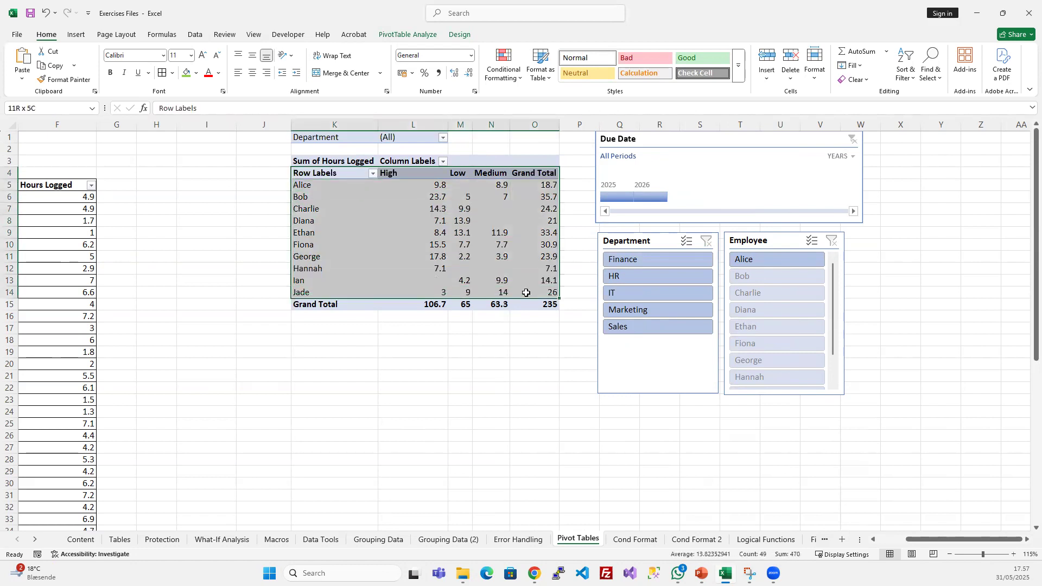
click(483, 233)
- Check which PivotTables the Department slicer is linked to in its report connections, leaving them unchanged
right_click(638, 243)
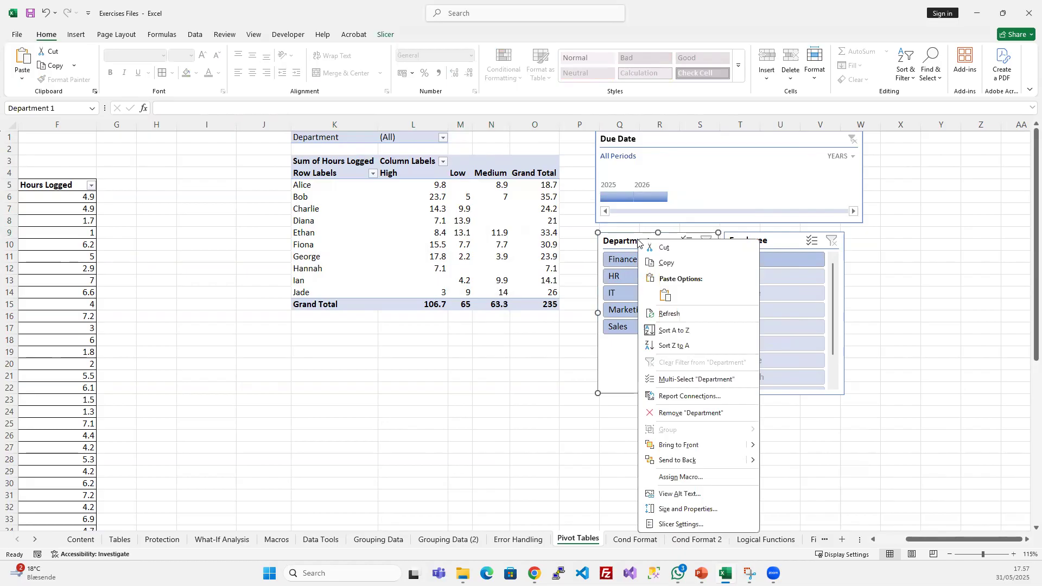
click(700, 396)
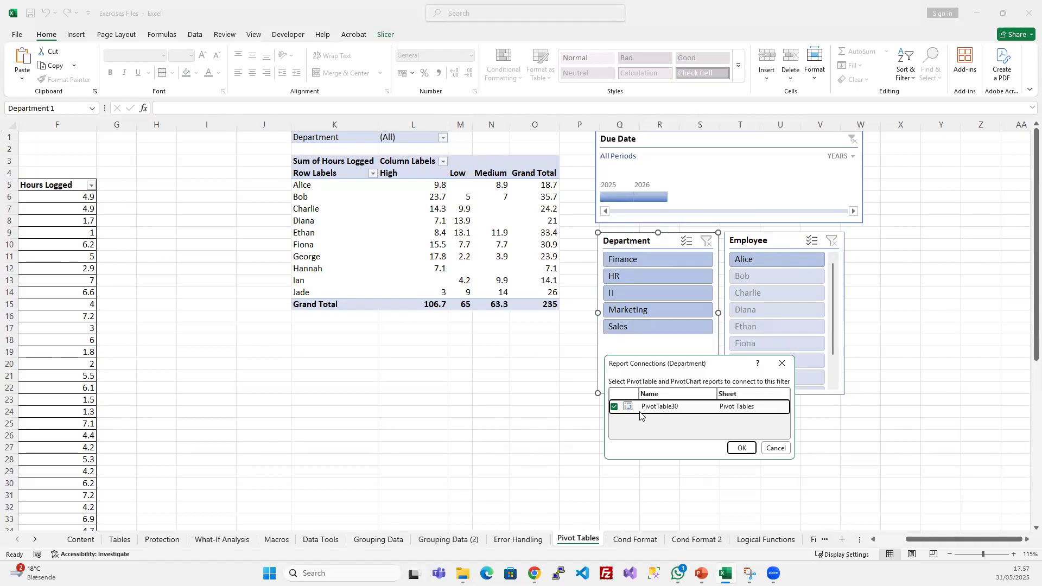
click(741, 448)
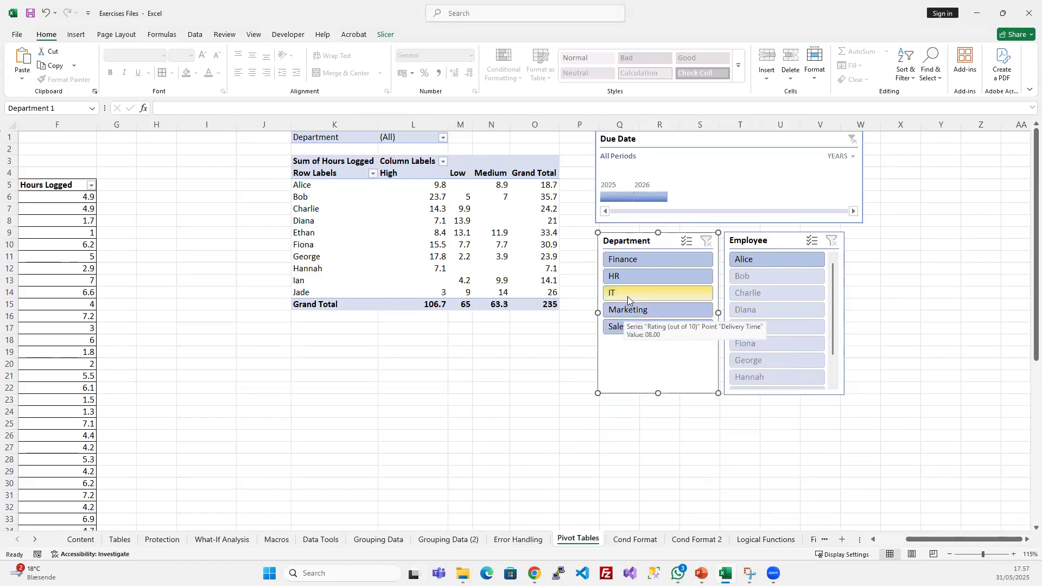
- Filter the PivotTable to the IT department and to Marketing with the Department slicer, and clear the slicer's filter
click(627, 296)
drag(360, 185, 525, 188)
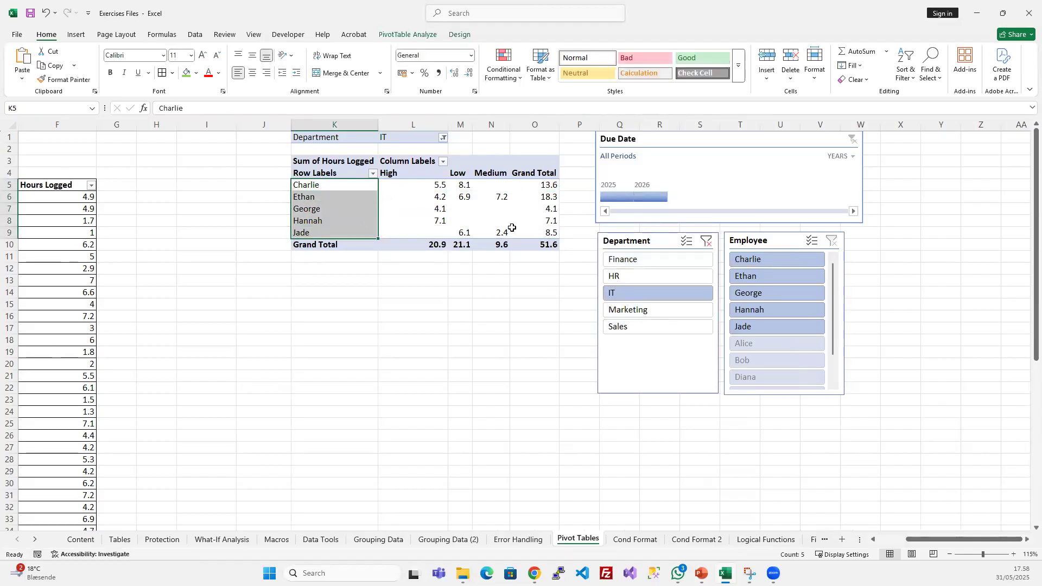
click(519, 197)
click(651, 308)
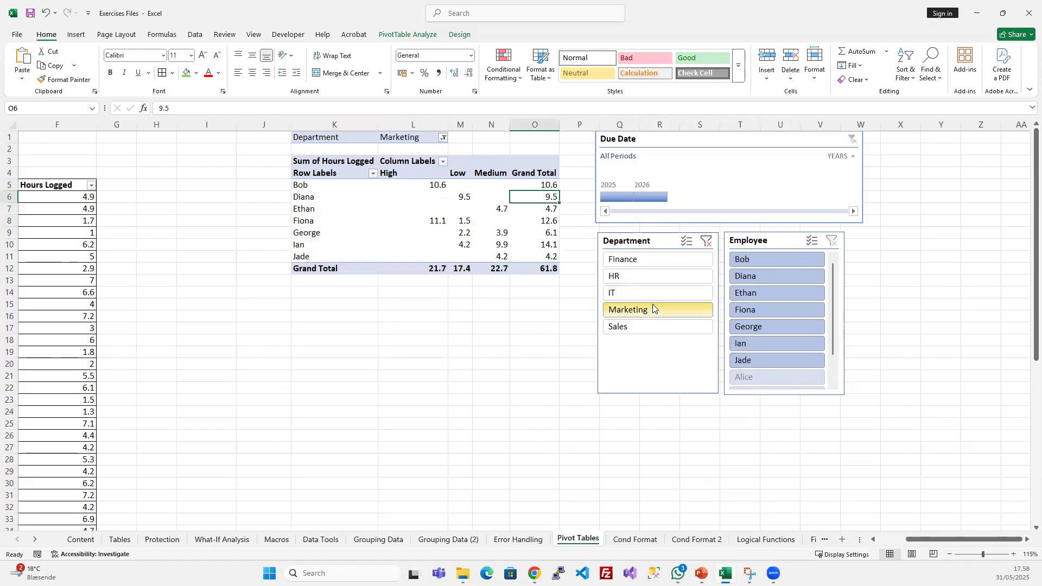
click(701, 243)
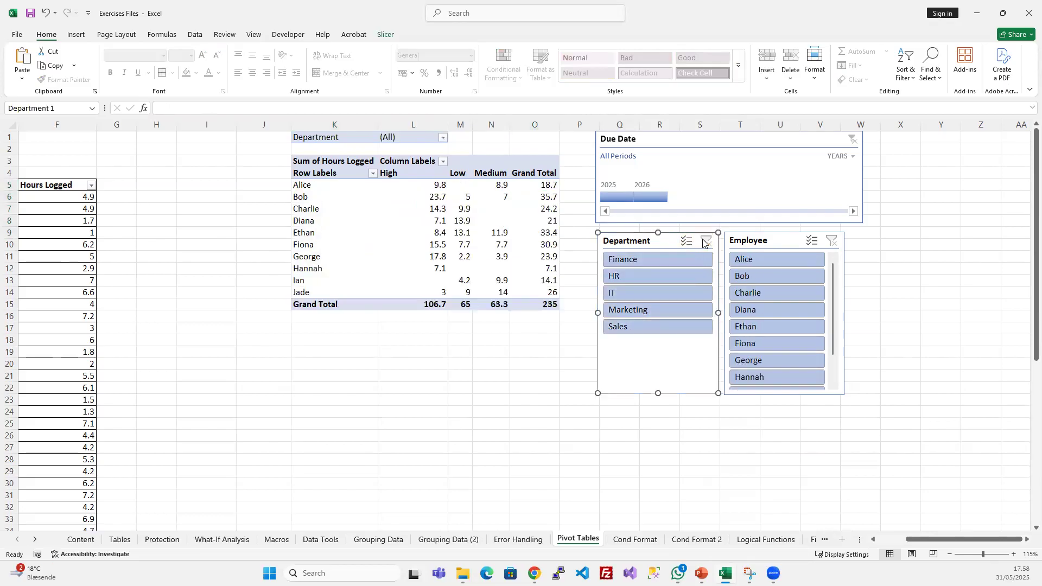
- Check the report connections of the Employee slicer and of the Due Date timeline
right_click(769, 240)
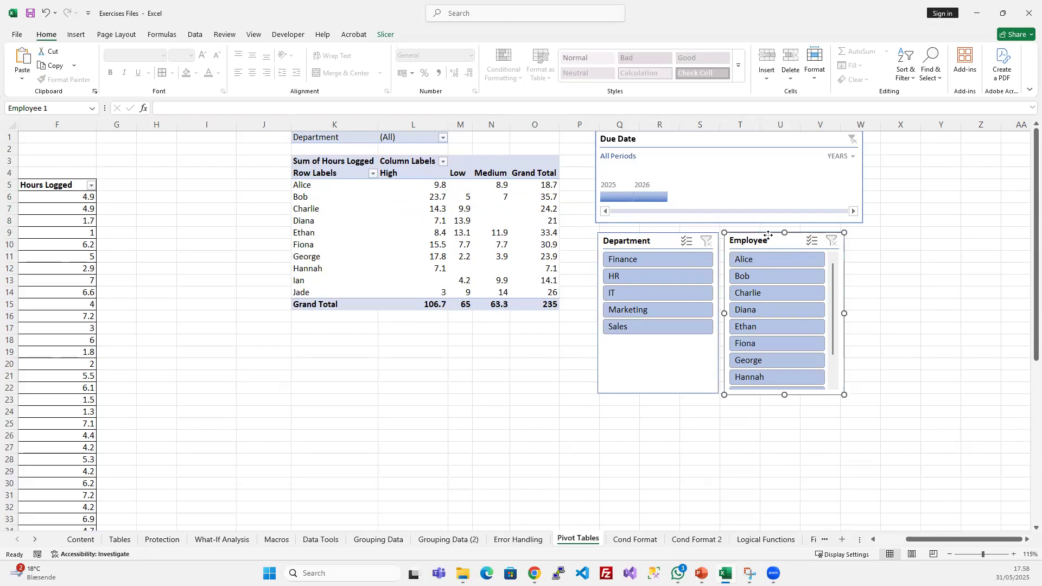
click(820, 392)
click(897, 444)
right_click(719, 139)
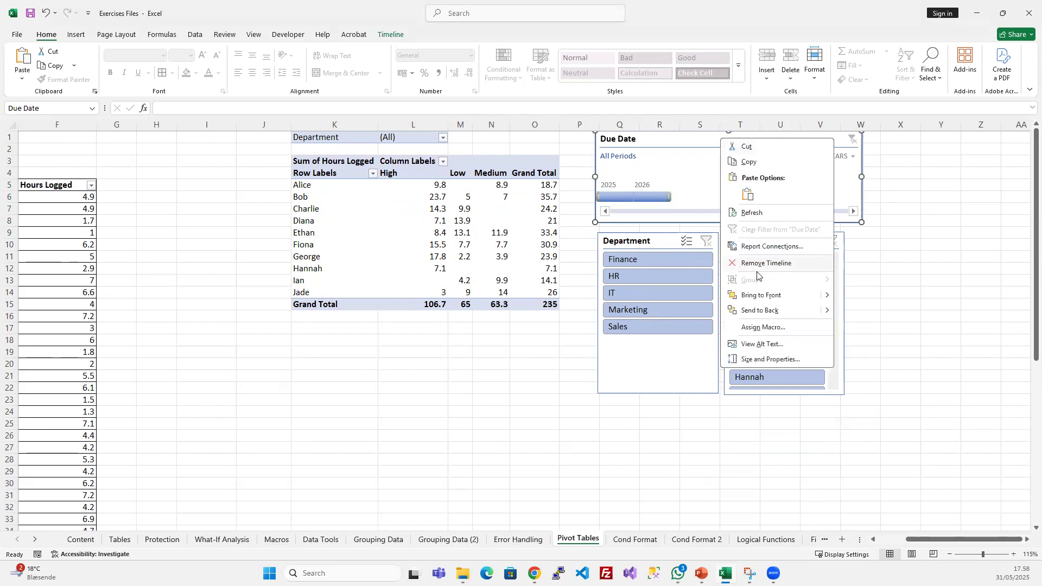
click(765, 247)
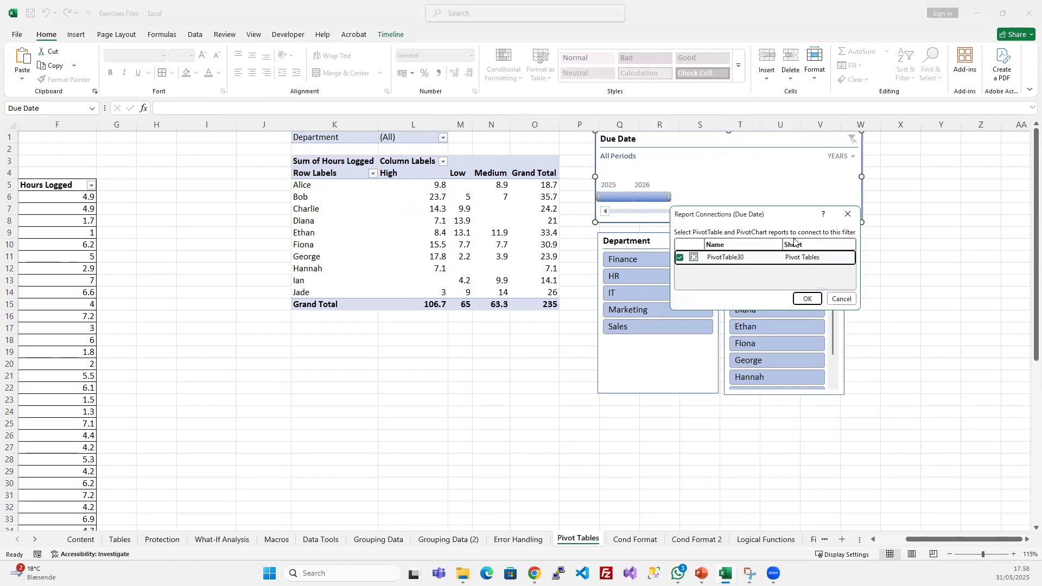
click(852, 213)
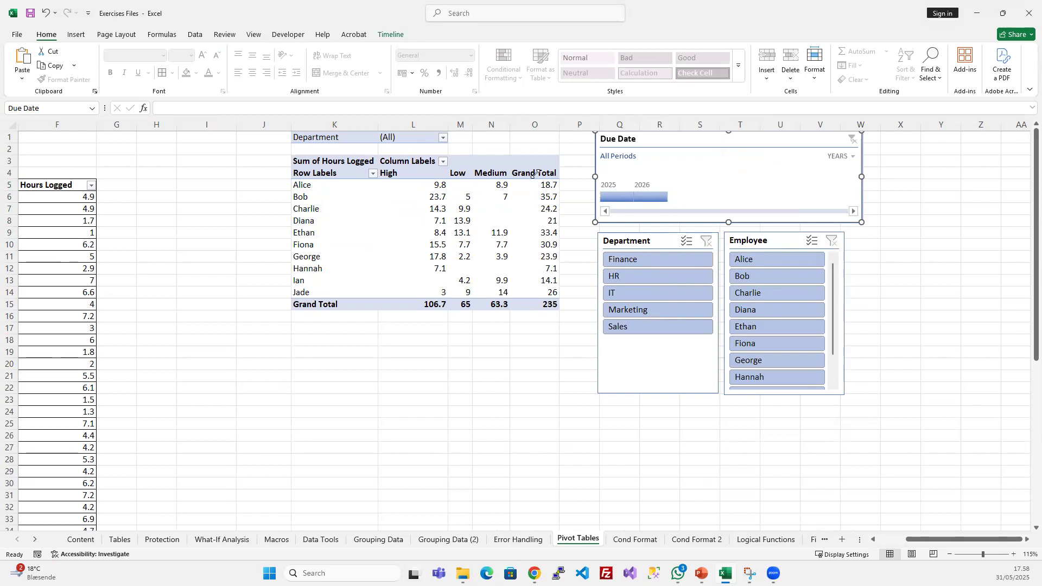
- Show the PivotTable Fields pane again for the hours-logged PivotTable
click(414, 242)
drag(304, 185, 508, 281)
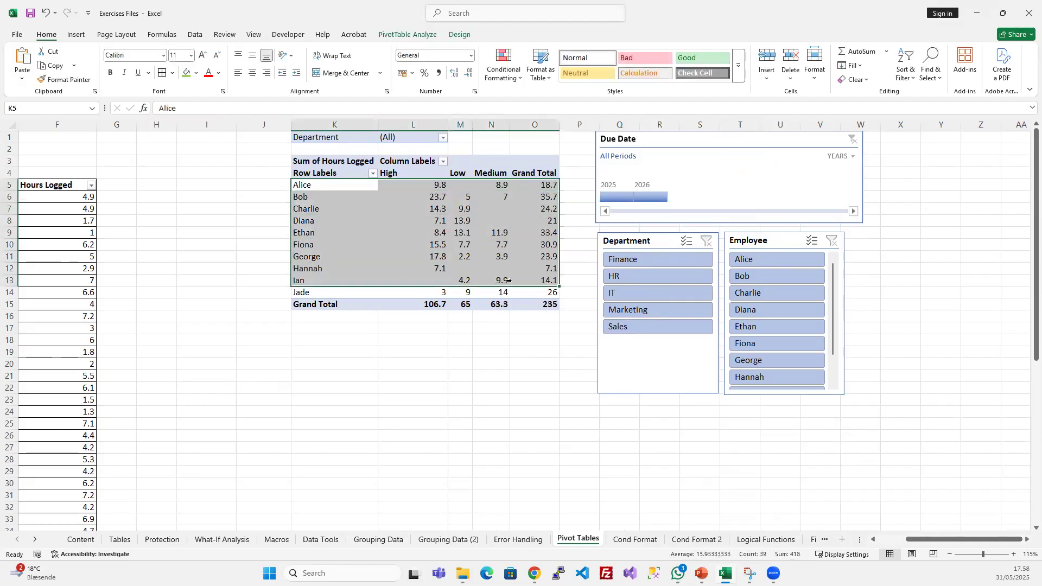
click(464, 221)
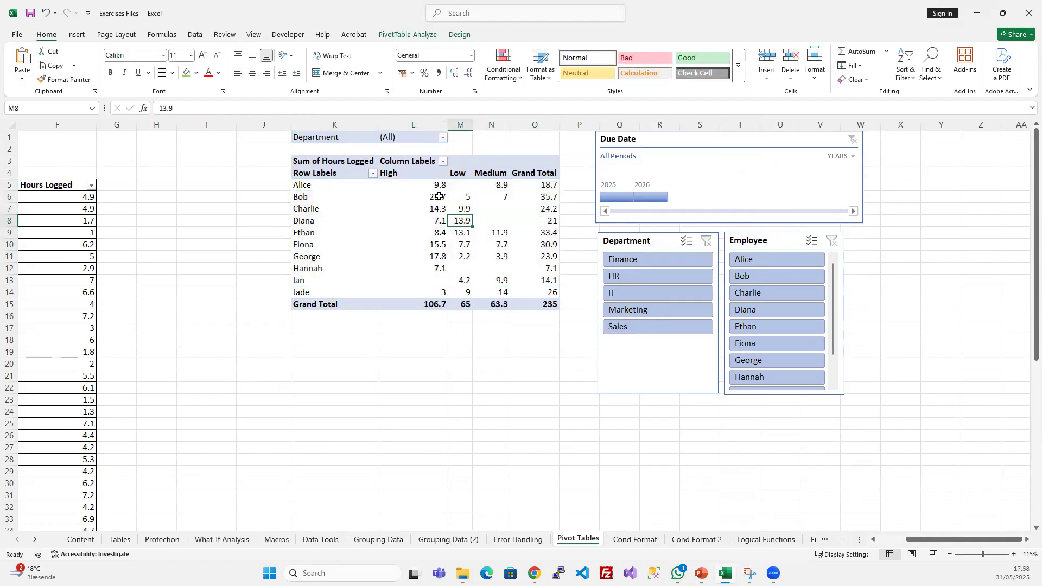
right_click(426, 196)
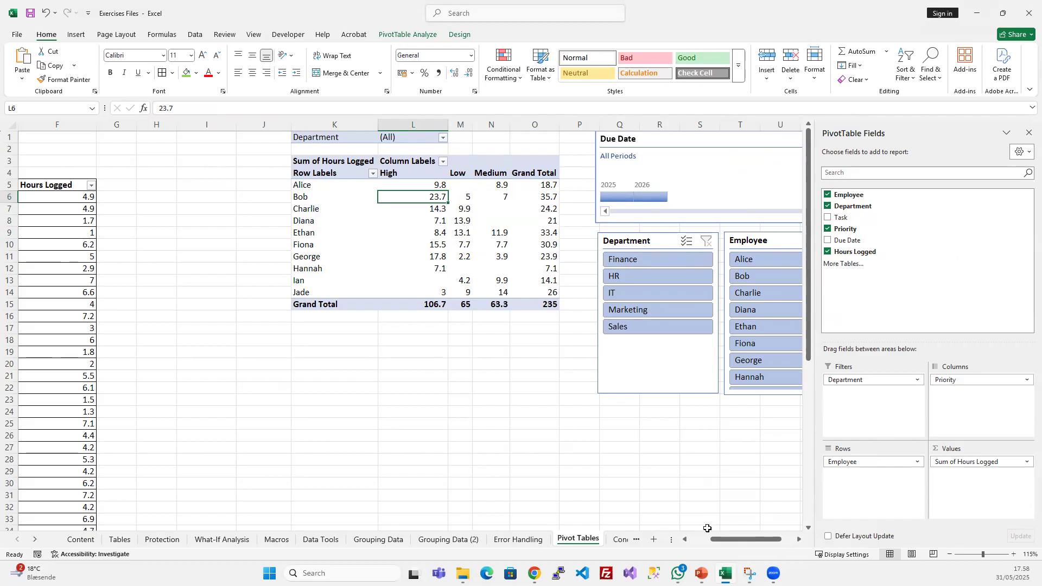
drag(742, 541, 754, 544)
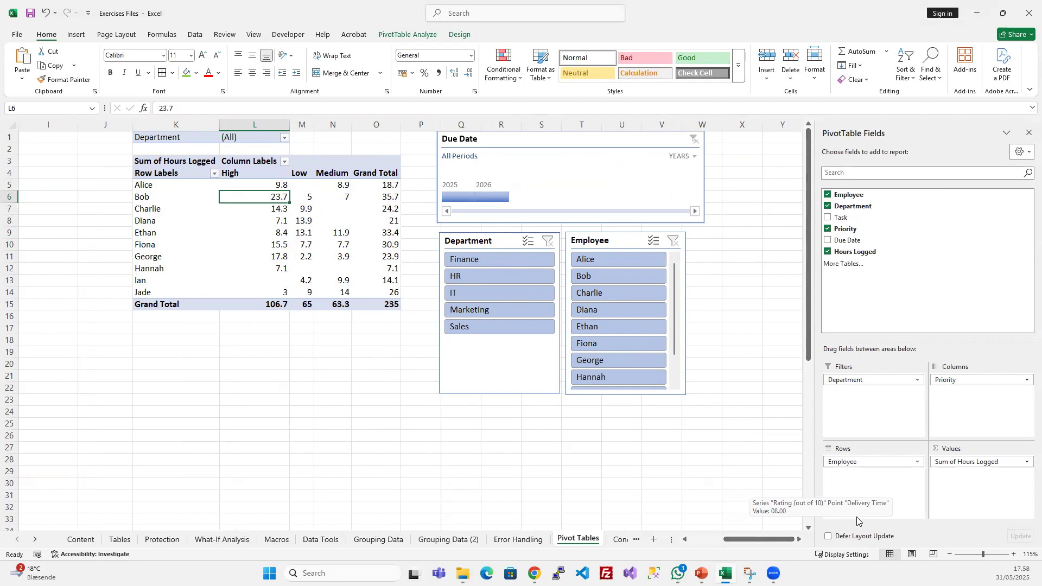
click(456, 449)
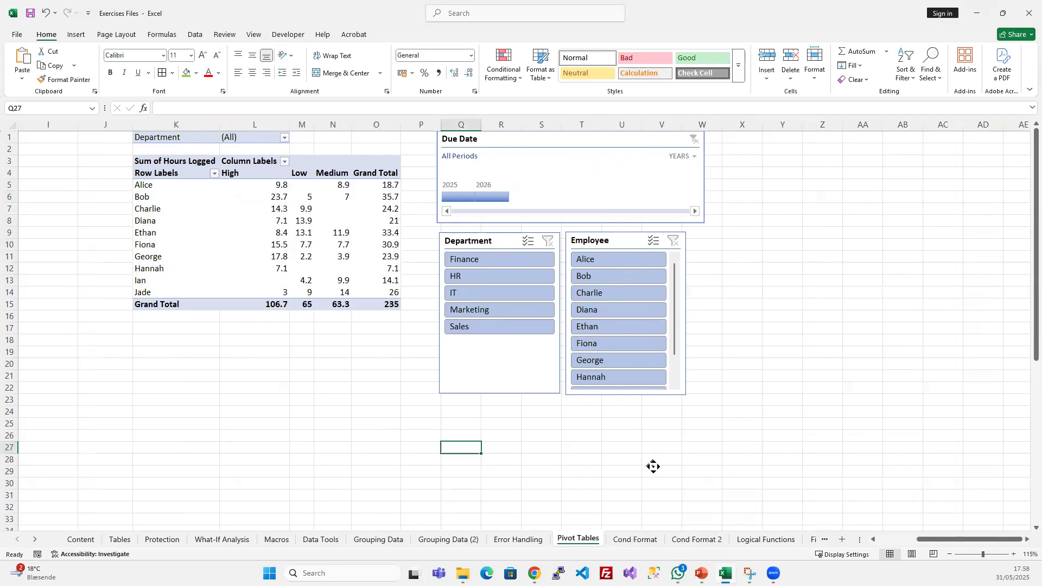
- Delete two empty columns between the source data and the PivotTable
scroll(653, 465, left, 4)
drag(543, 125, 470, 124)
key(ctrl+minus)
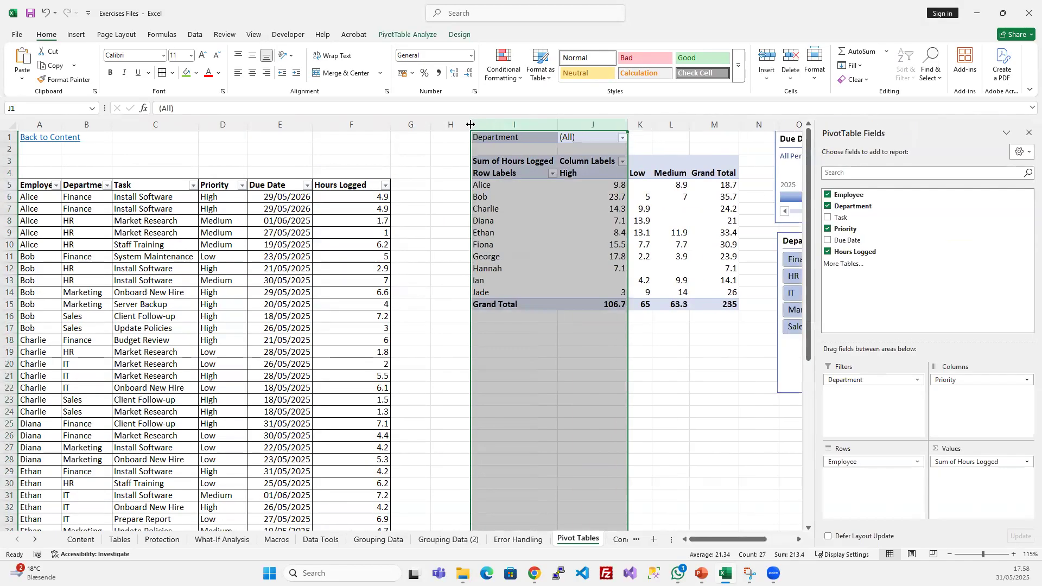
click(639, 399)
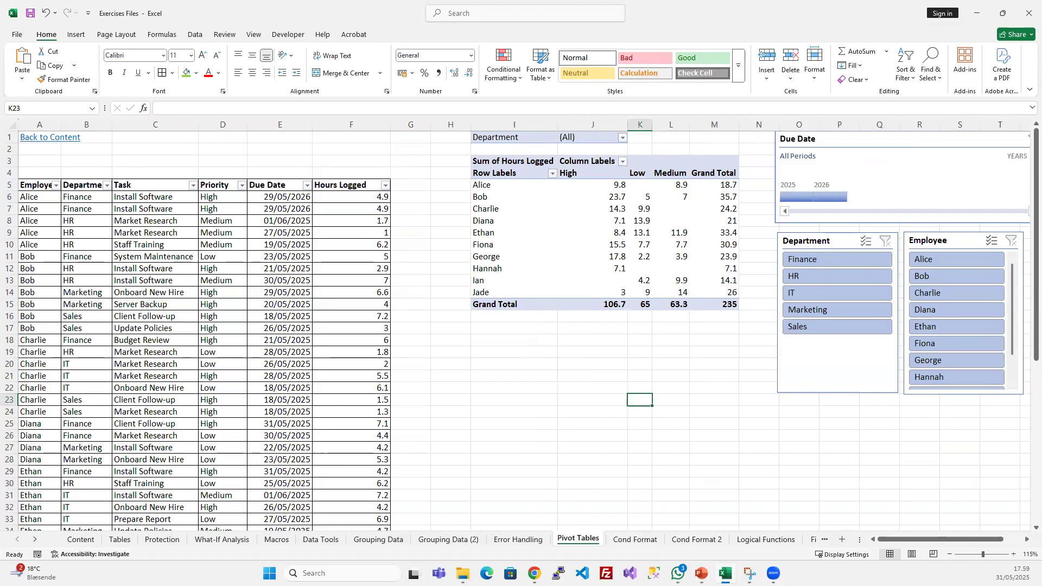
click(596, 362)
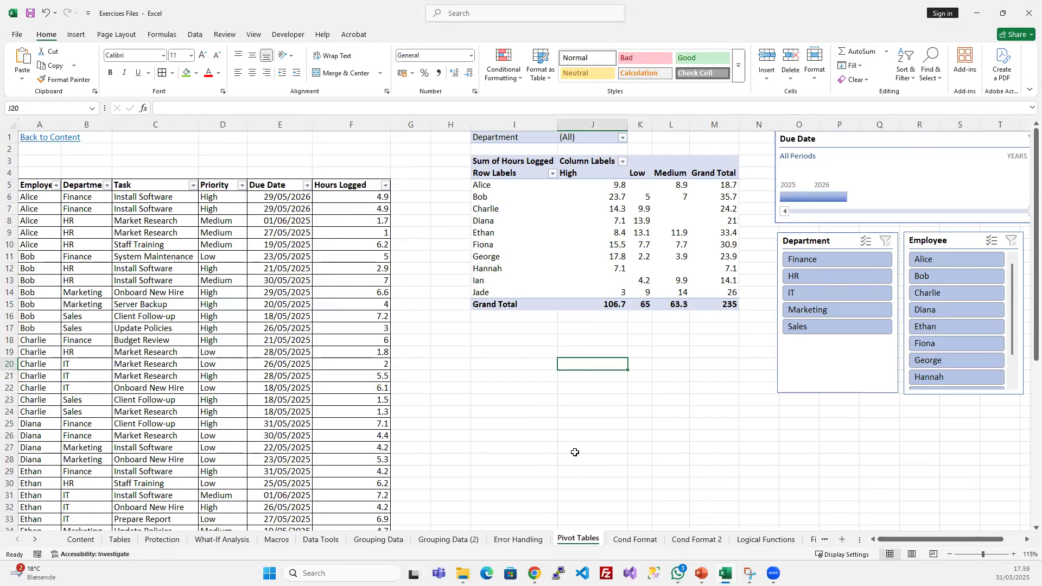
- Narrow the empty columns G and H to bring the PivotTable closer to the source data
click(450, 124)
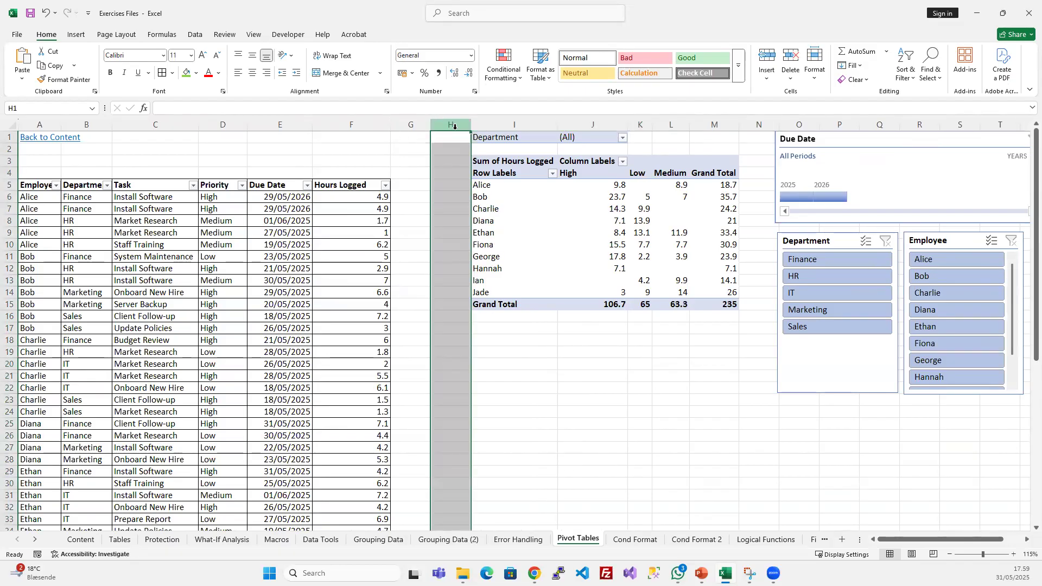
drag(470, 122, 406, 122)
click(472, 363)
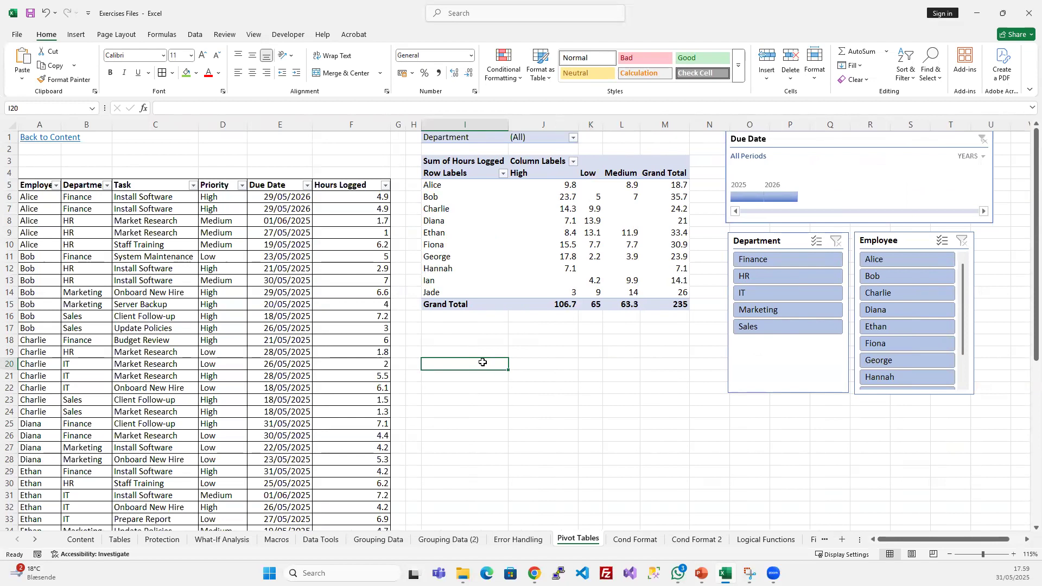
click(525, 364)
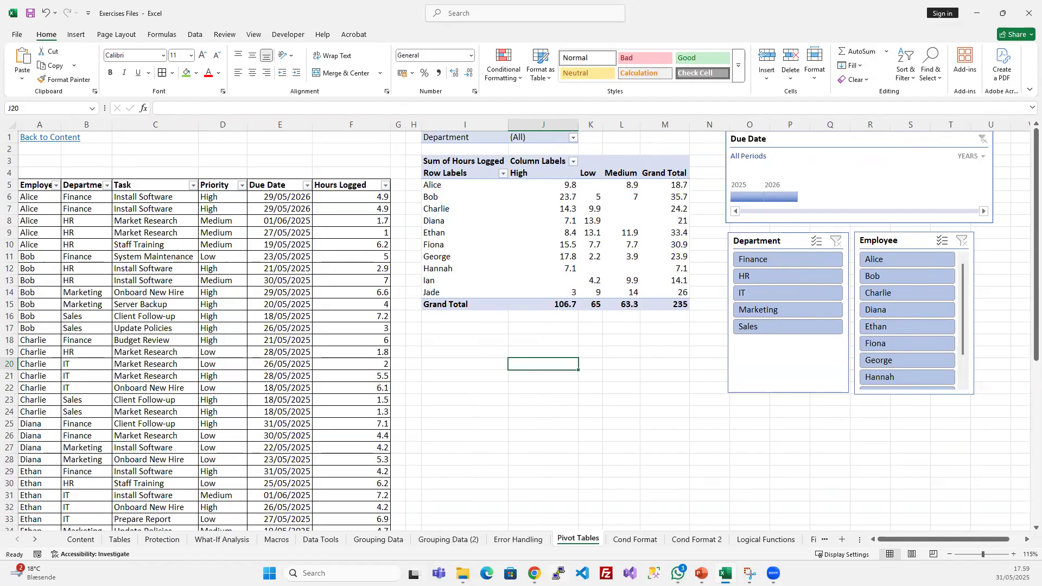
- Switch to the PowerPoint slide show, advance to the "Introduction to Pivot Tables" slide, and return to the Excel workbook to review the PivotTable
click(701, 573)
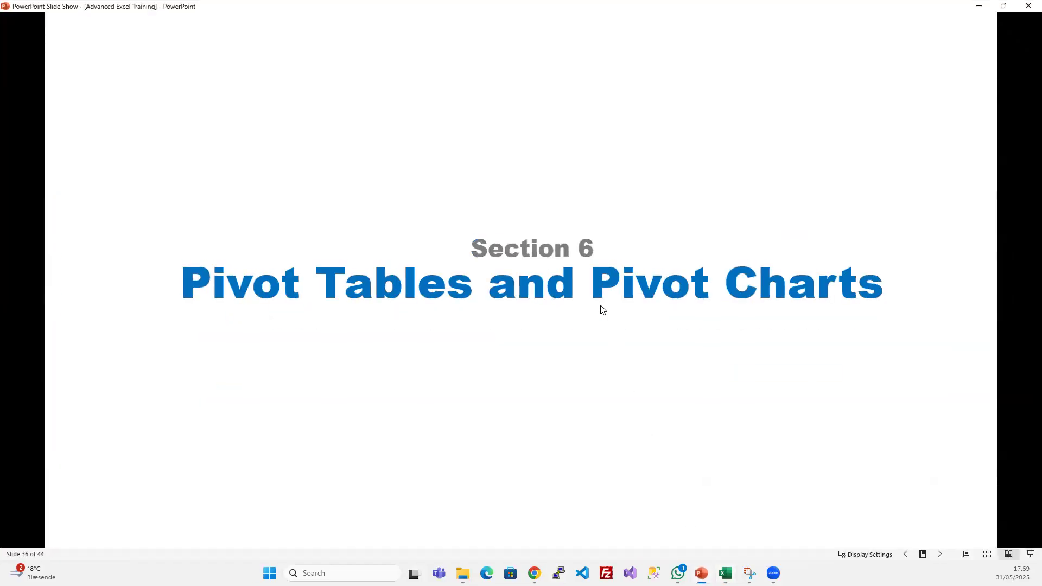
click(601, 305)
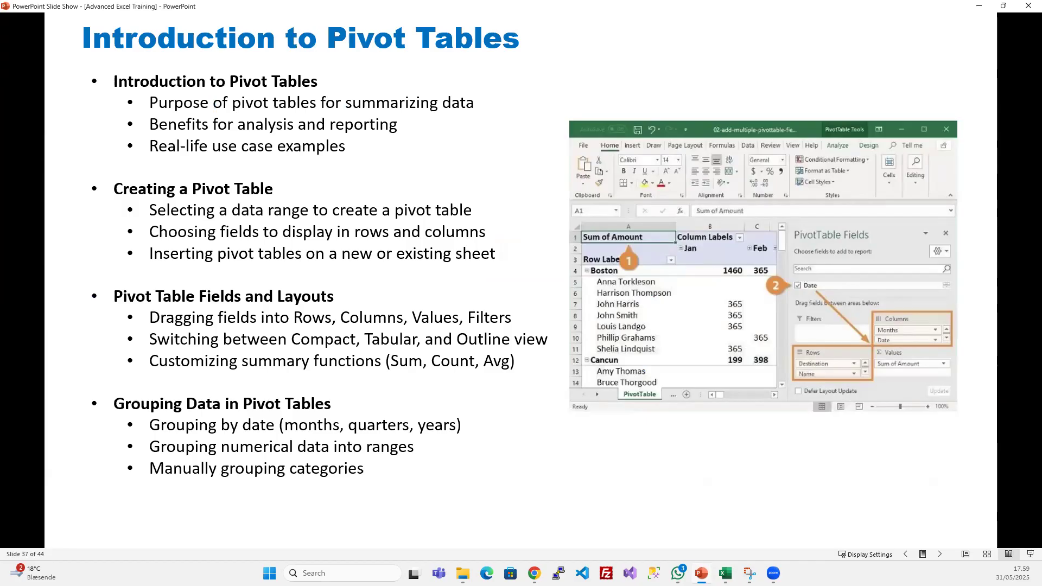
click(726, 574)
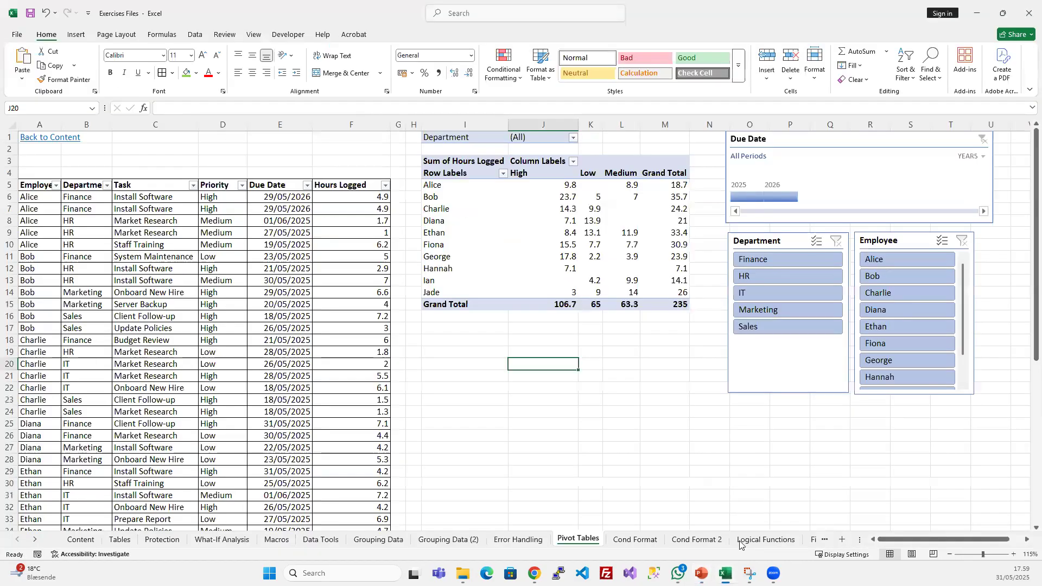
click(576, 417)
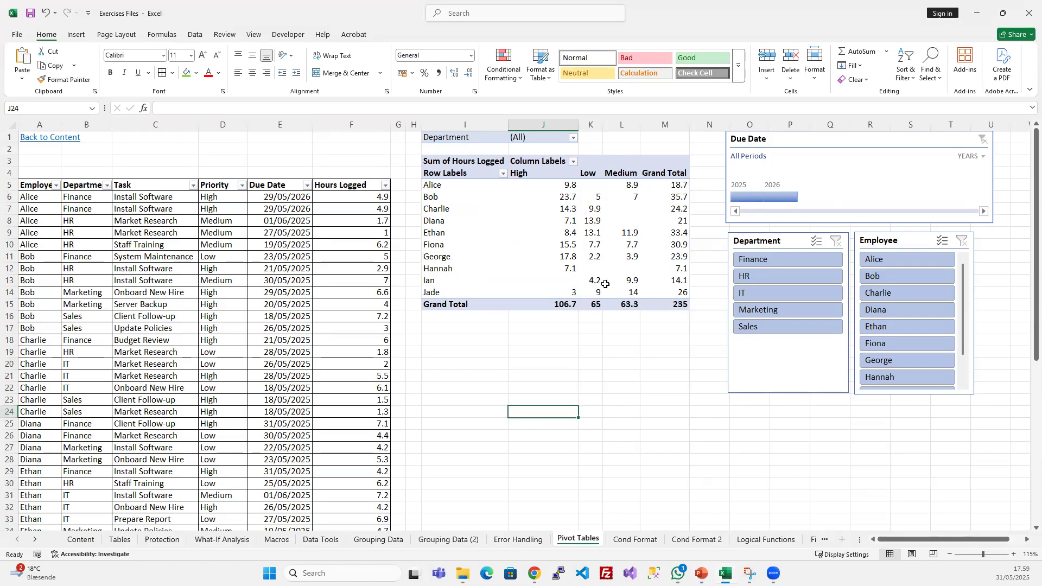
mouse_move(605, 284)
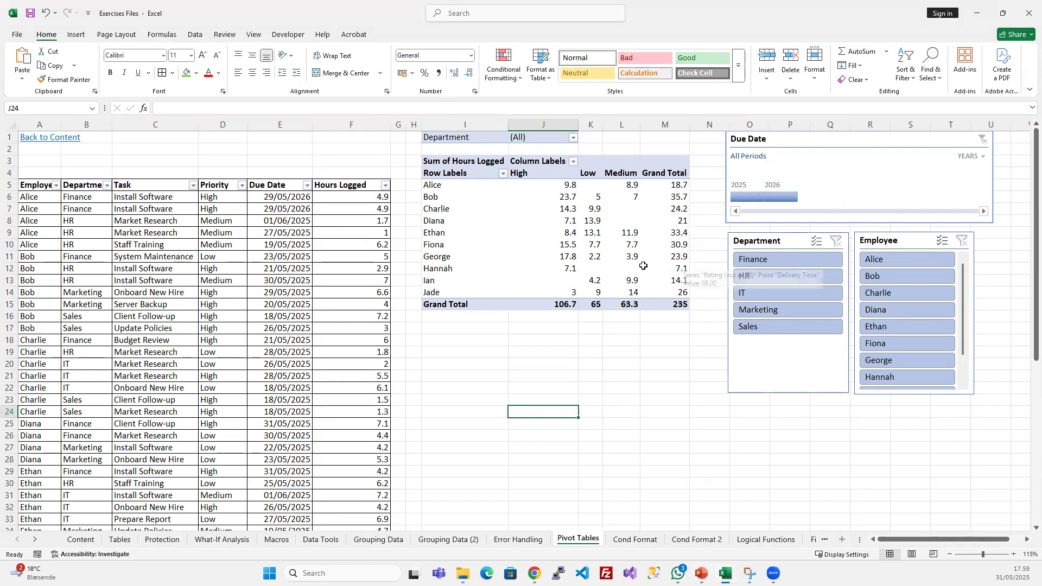
mouse_move(588, 193)
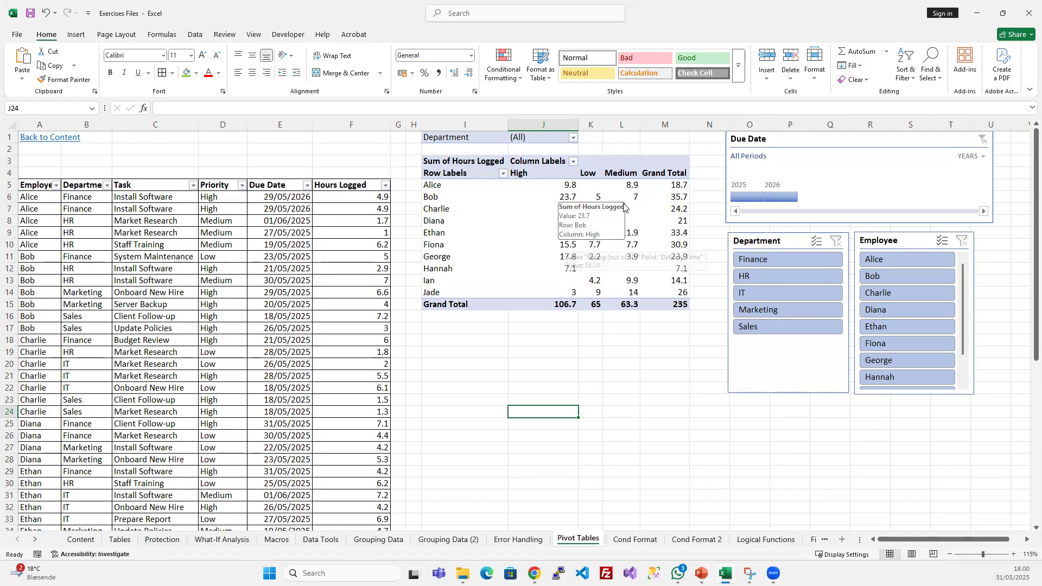
- Return to the PowerPoint slide show and advance to the "Introduction to Pivot Tables Continued..." slide
key(alt+Tab)
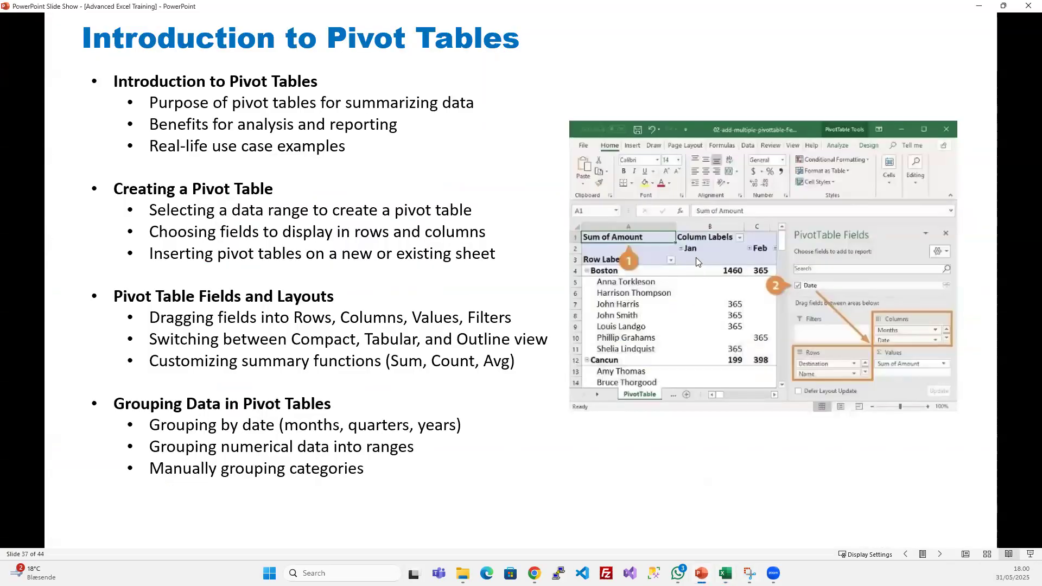
key(Right)
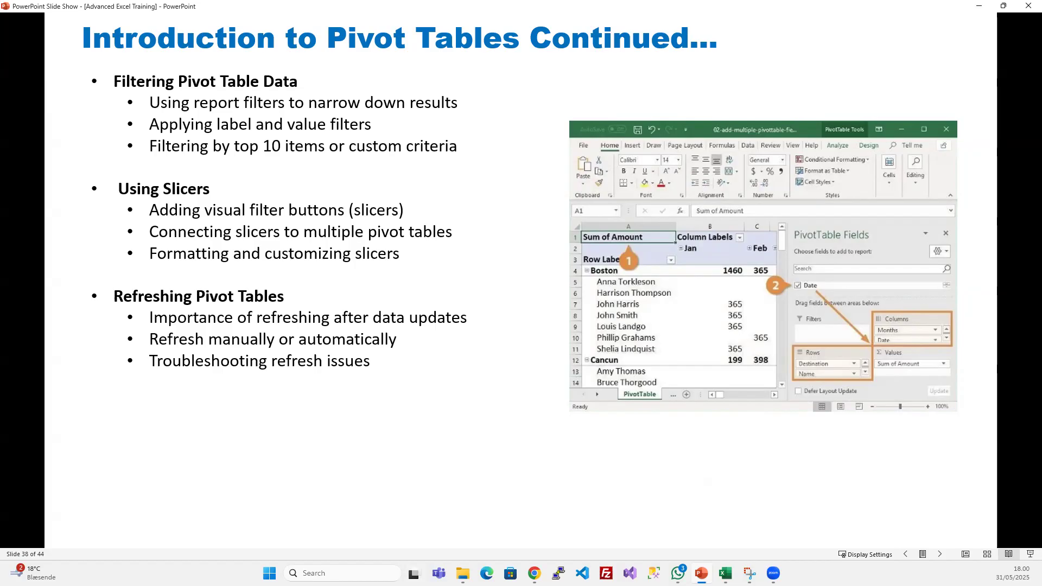
- Advance the slide show to the "Creating Pivot Charts" slide and return to the Excel workbook
key(Right)
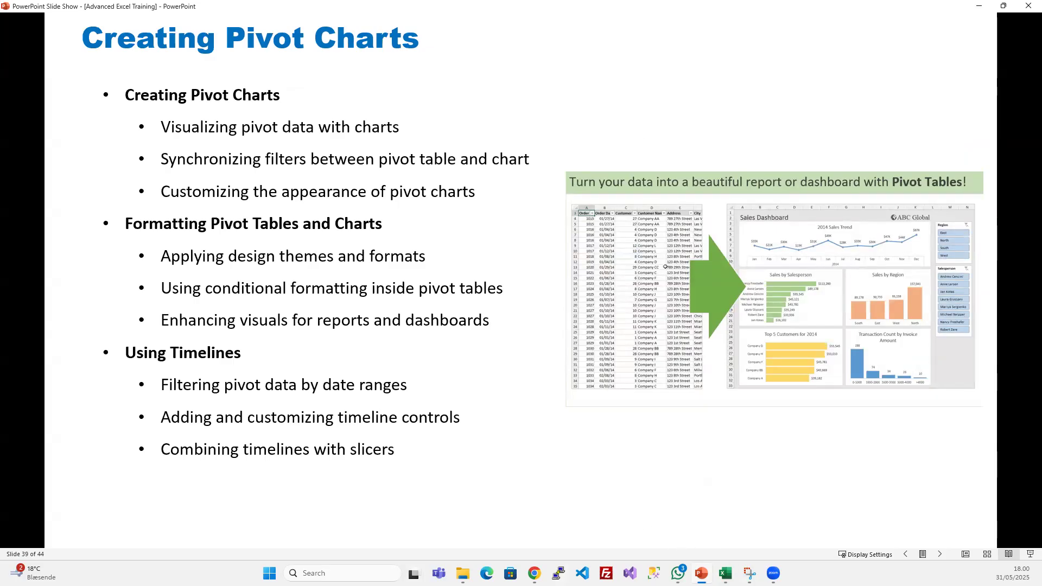
click(726, 573)
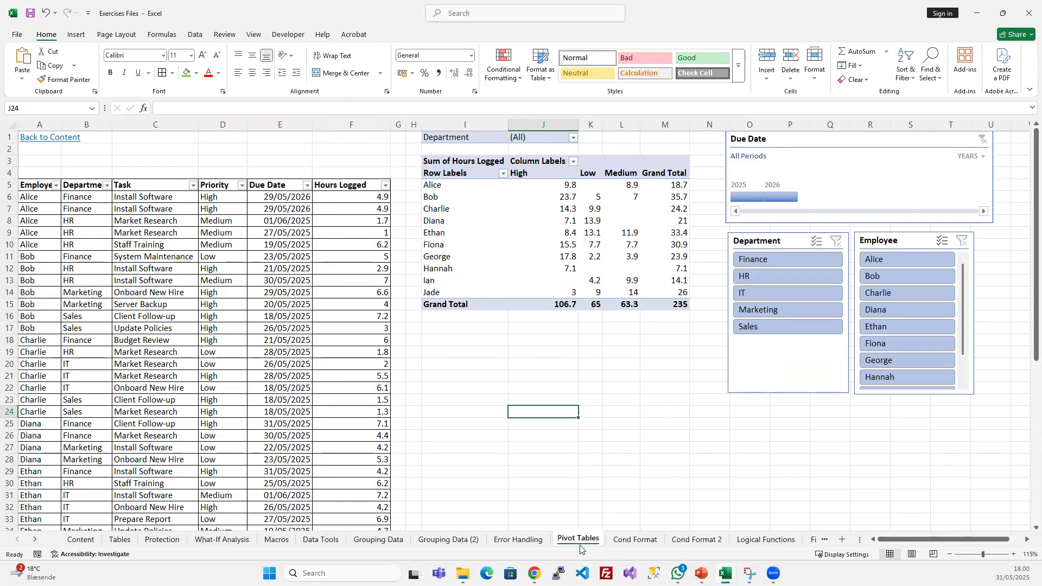
- Duplicate the Pivot Tables worksheet beside the original and name the copy "Pivot Charts"
drag(578, 539, 735, 544)
text(Charts)
key(Return)
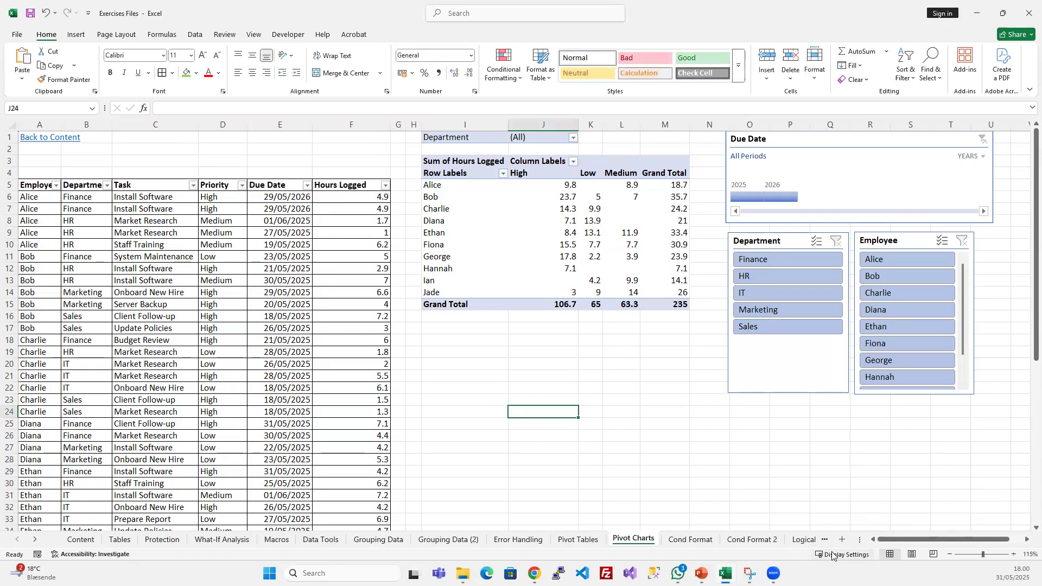
- Delete the PivotTable's columns, the Due Date timeline, and the Department and Employee slicers from the Pivot Charts sheet
drag(466, 124, 977, 126)
key(ctrl+minus)
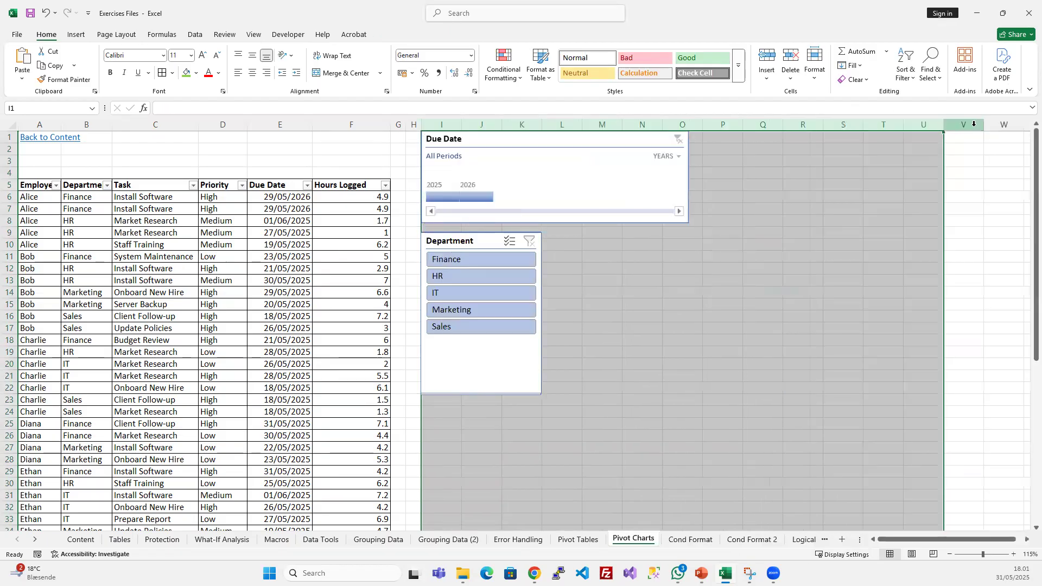
click(559, 137)
key(Delete)
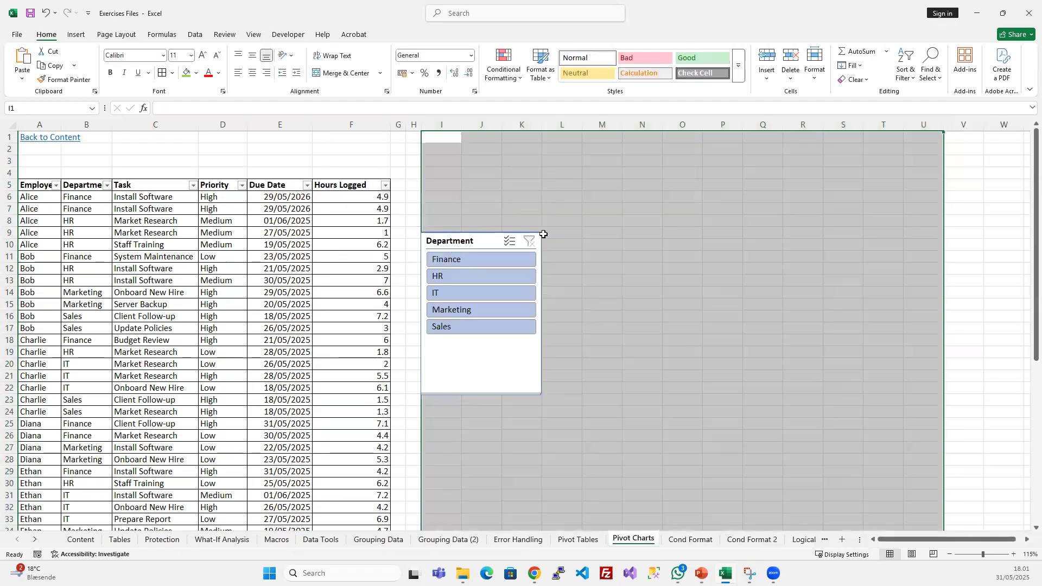
click(461, 250)
key(Delete)
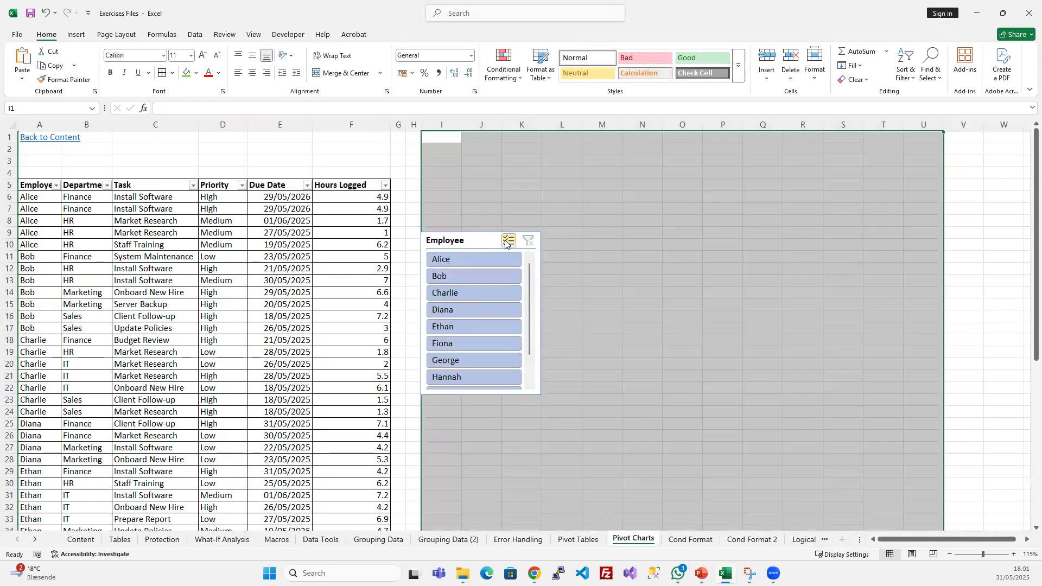
click(465, 241)
key(Delete)
click(359, 245)
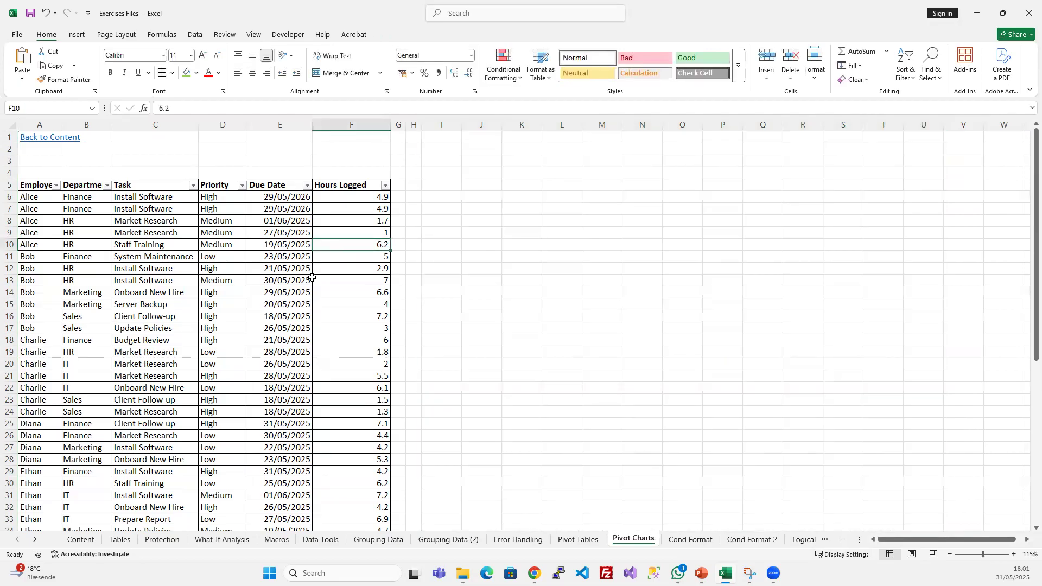
- Insert a PivotChart based on the source range A5:F56, placed on the existing worksheet at cell M1
click(204, 295)
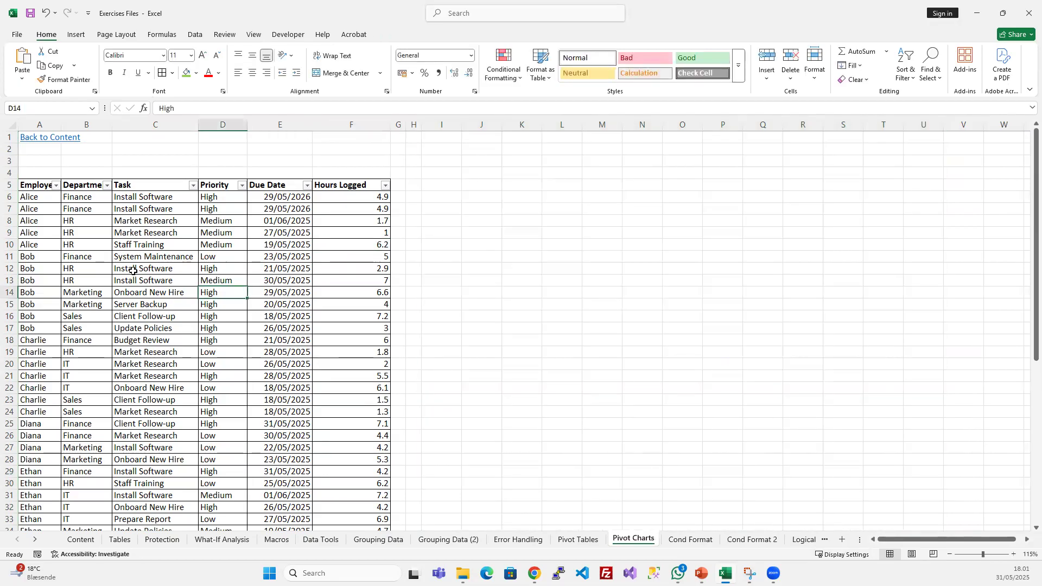
click(79, 34)
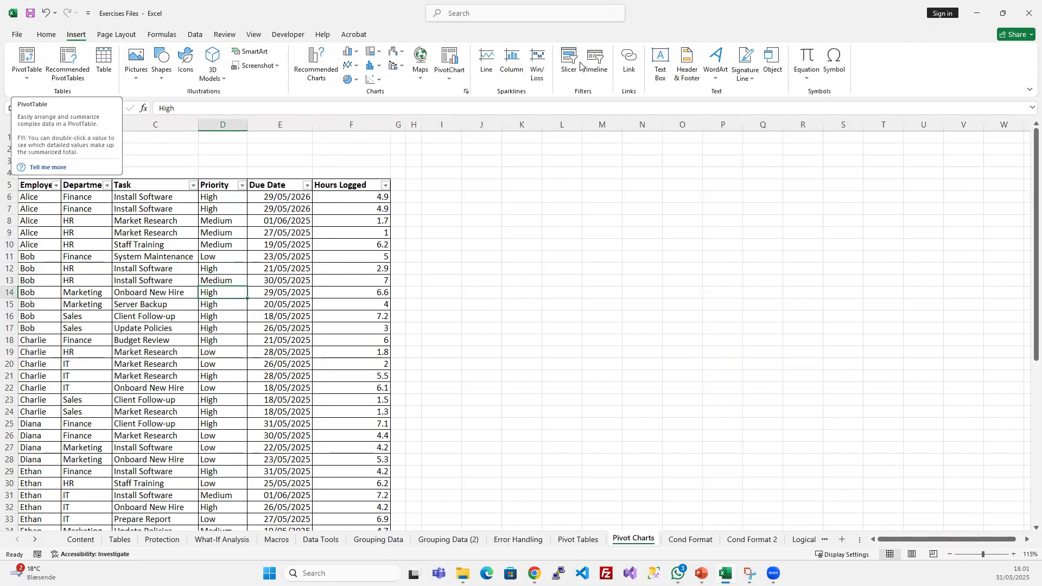
click(449, 54)
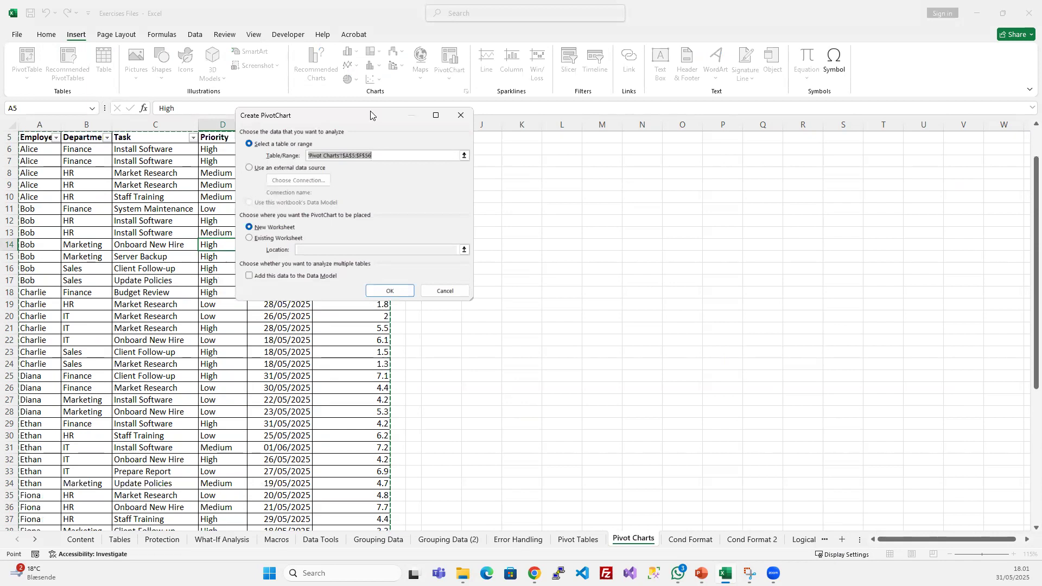
drag(371, 115, 605, 134)
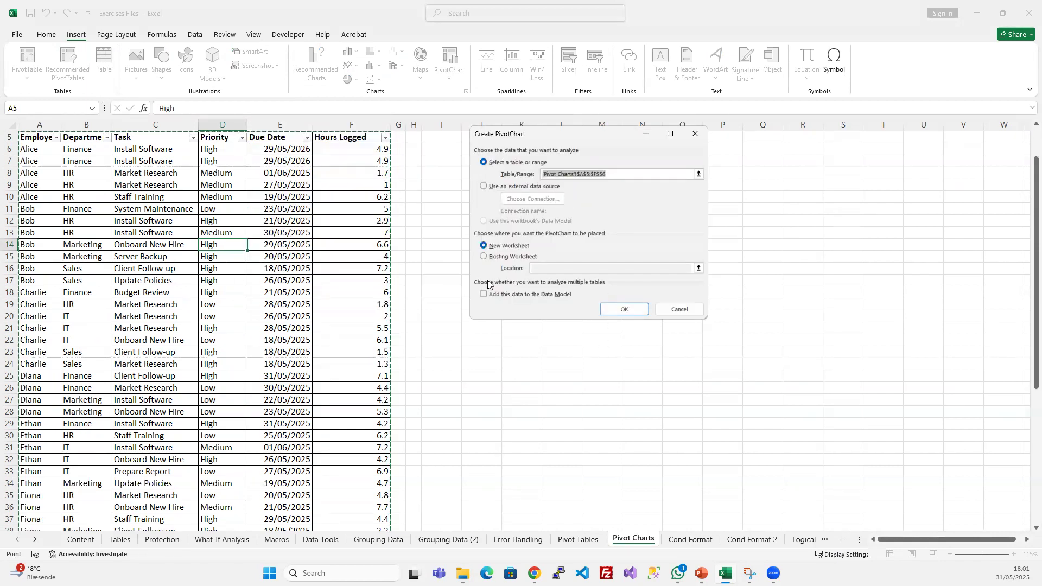
click(484, 258)
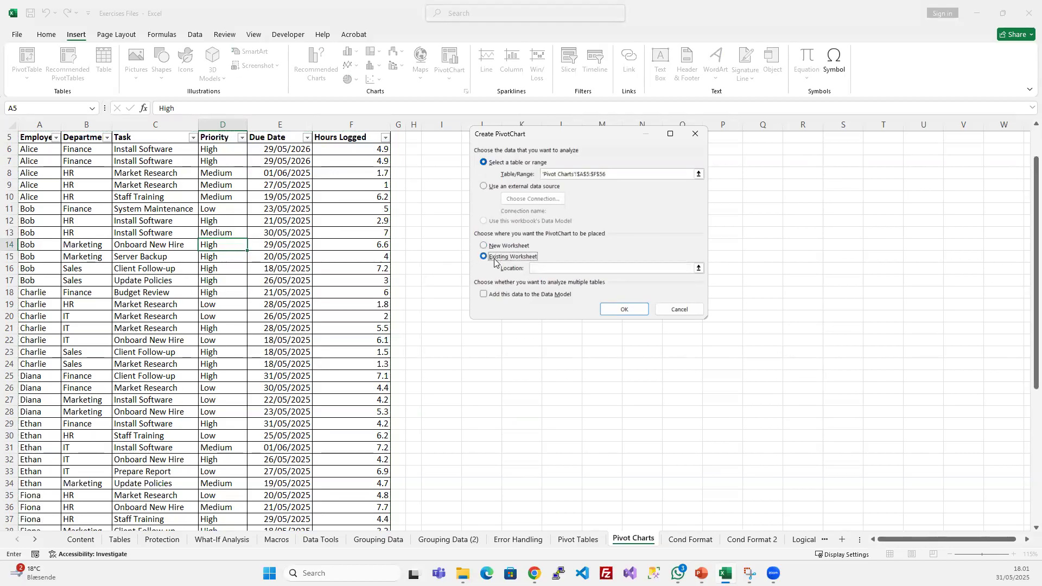
scroll(543, 245, up, 2)
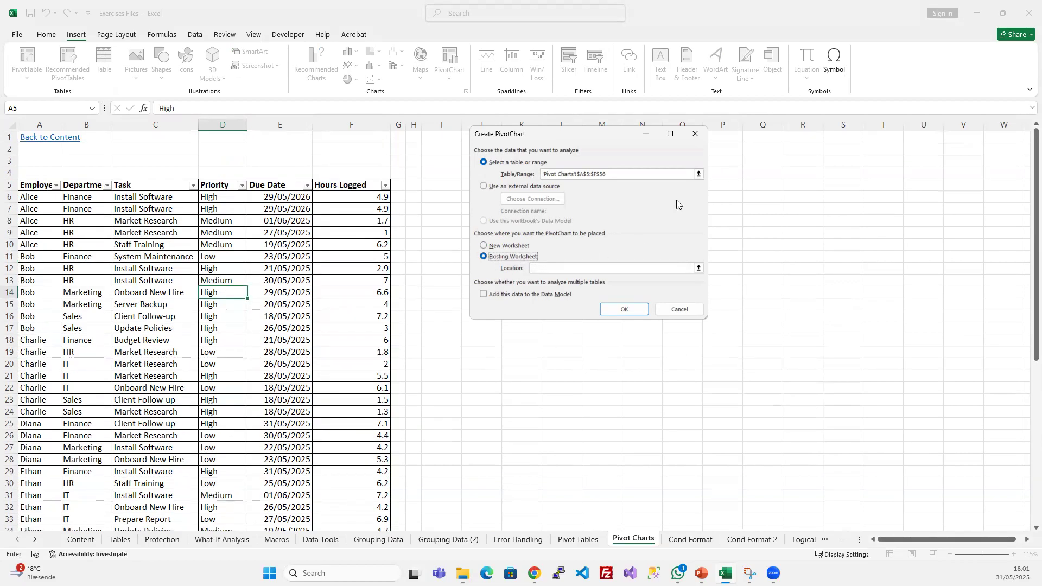
click(602, 138)
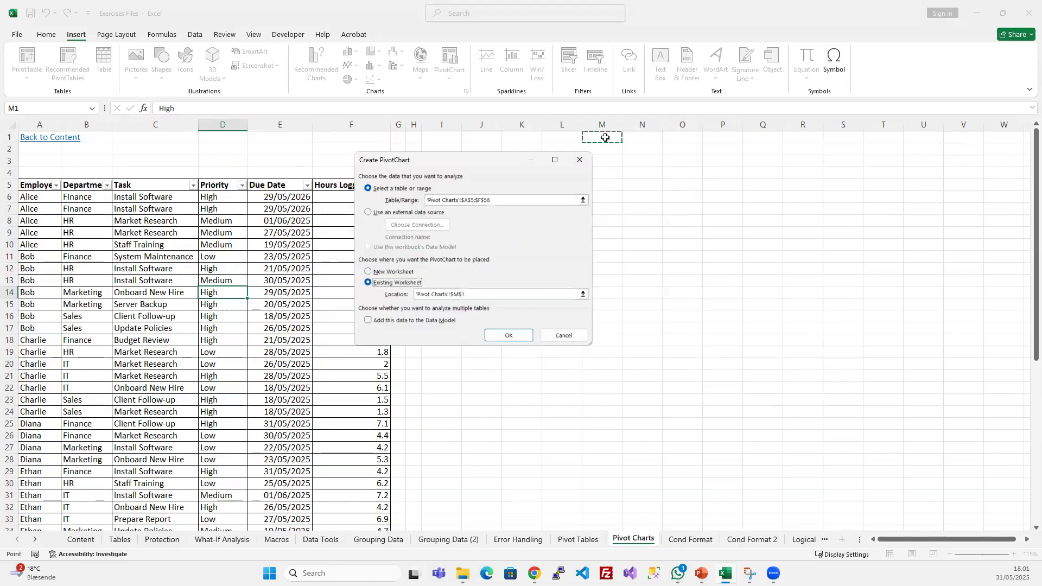
click(509, 334)
- Move the empty PivotChart clear of the PivotTable placeholder, partly over the source data
drag(491, 262, 378, 270)
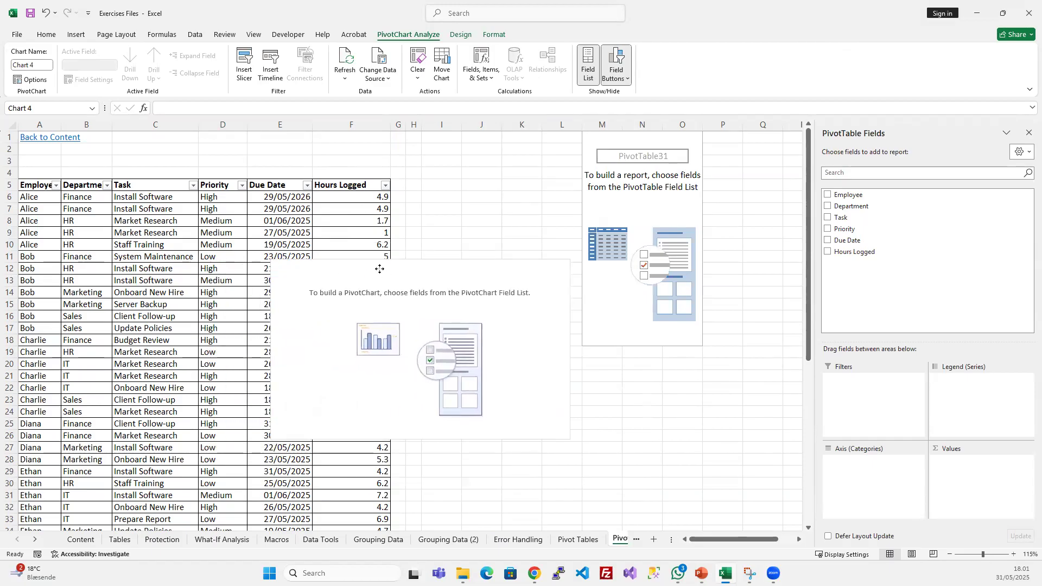
click(632, 314)
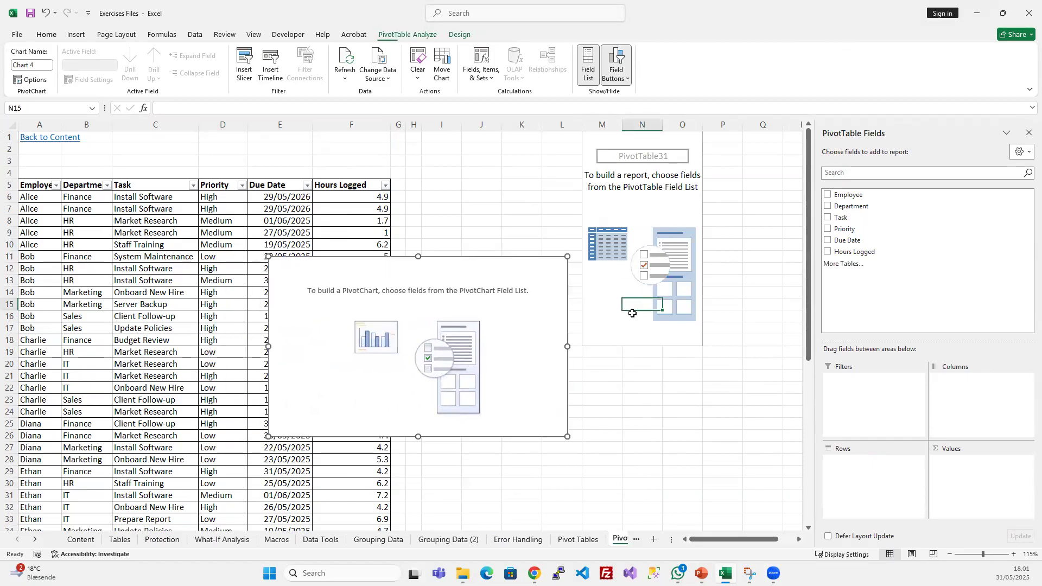
click(434, 267)
- Build the PivotTable with Employee as rows and the sum of Hours Logged as values
click(603, 292)
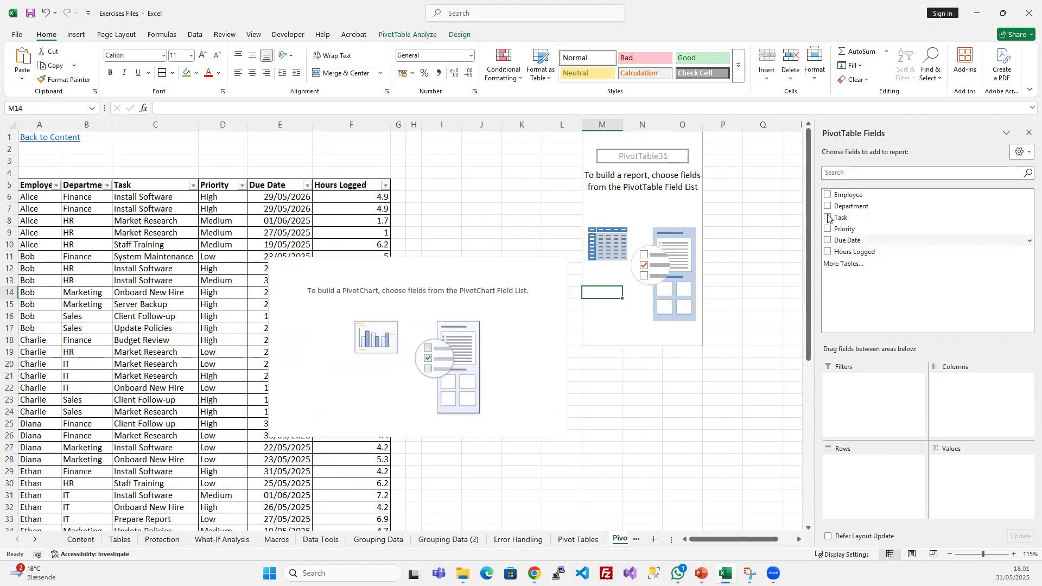
drag(846, 195, 864, 481)
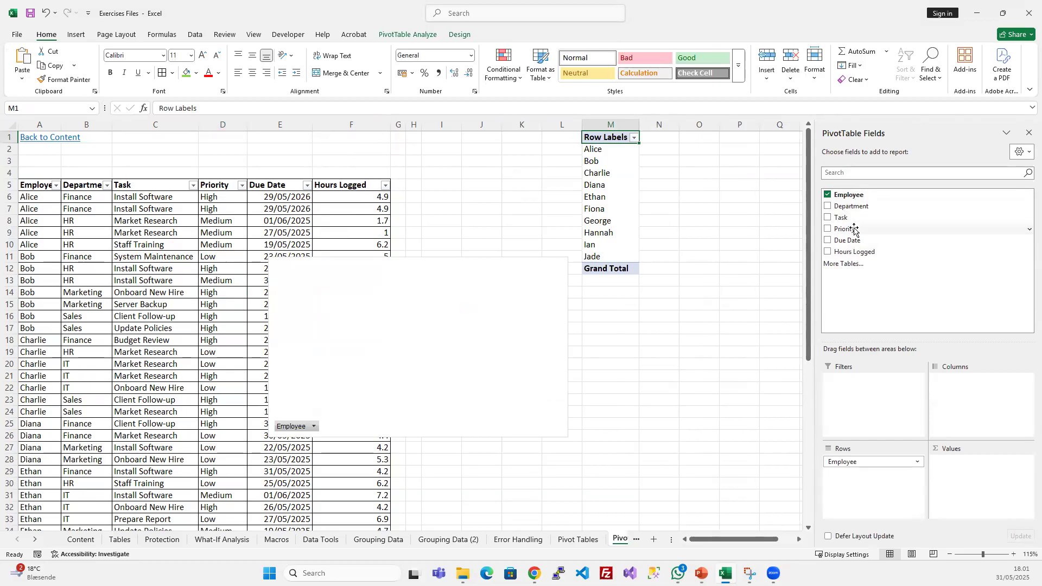
mouse_move(859, 251)
mouse_down()
mouse_move(947, 388)
mouse_move(947, 468)
mouse_up()
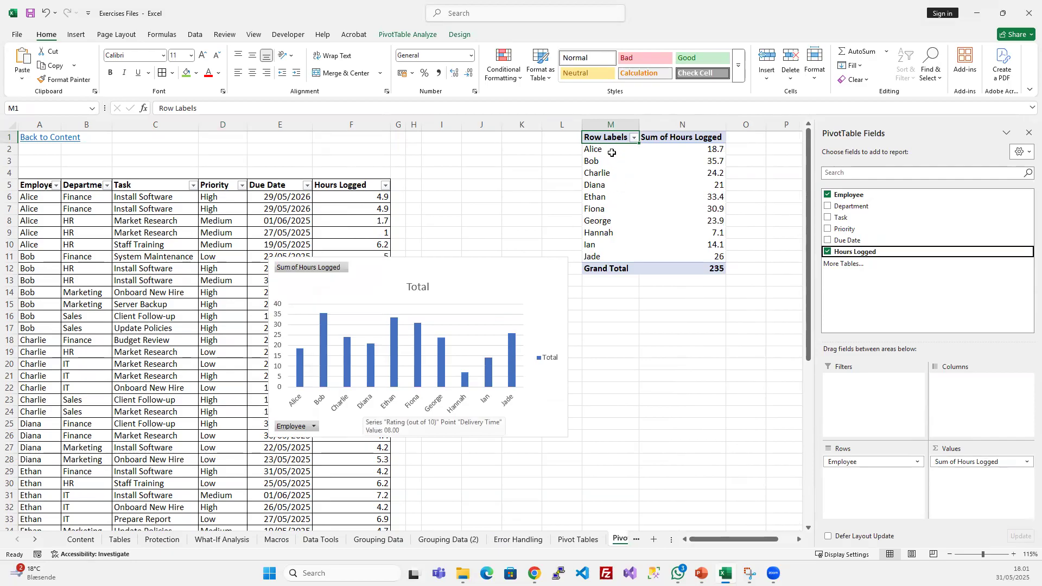
- Move the PivotChart below the PivotTable so that it no longer covers the source data
drag(604, 142, 672, 269)
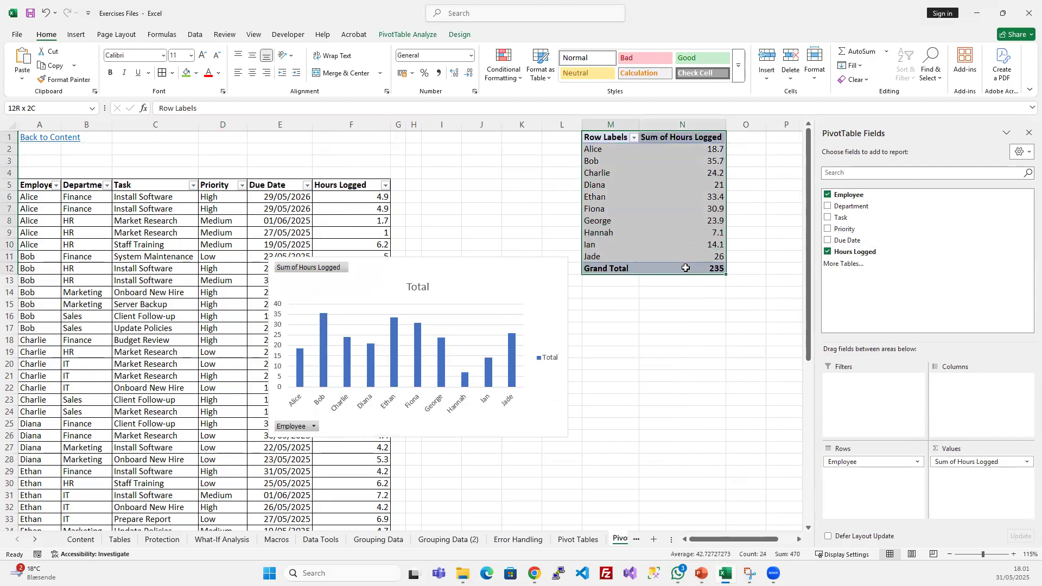
click(456, 274)
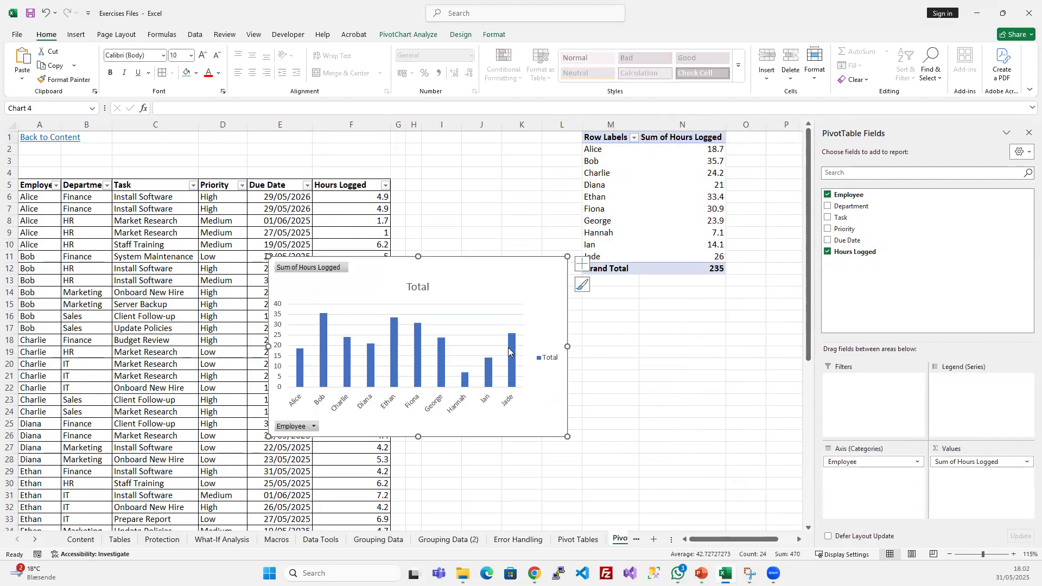
drag(447, 266, 579, 326)
click(606, 236)
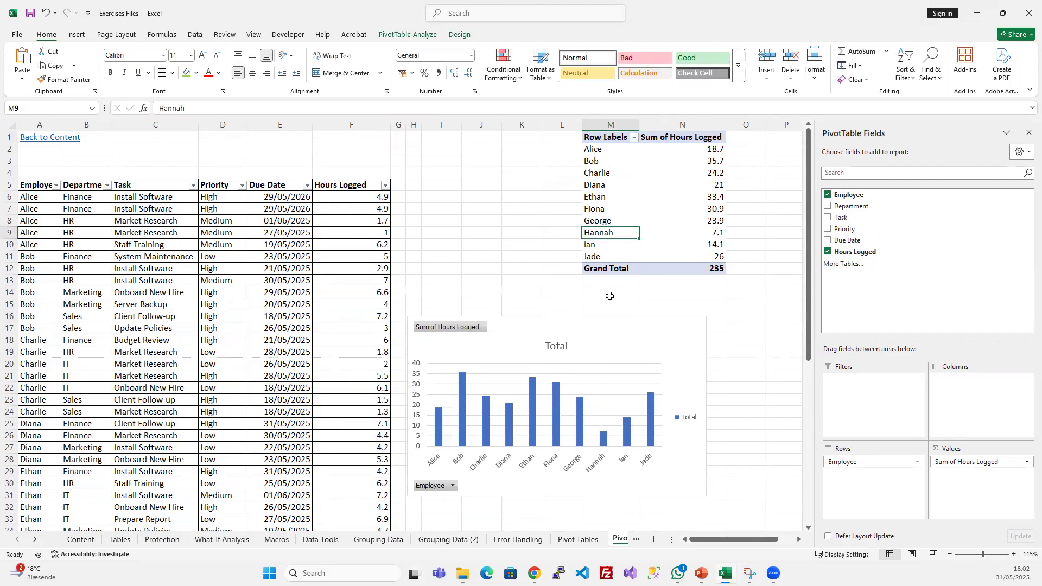
- Replace the employee name in cell A6 of the source data with a new first name
click(611, 205)
click(610, 217)
click(610, 236)
click(80, 216)
click(36, 197)
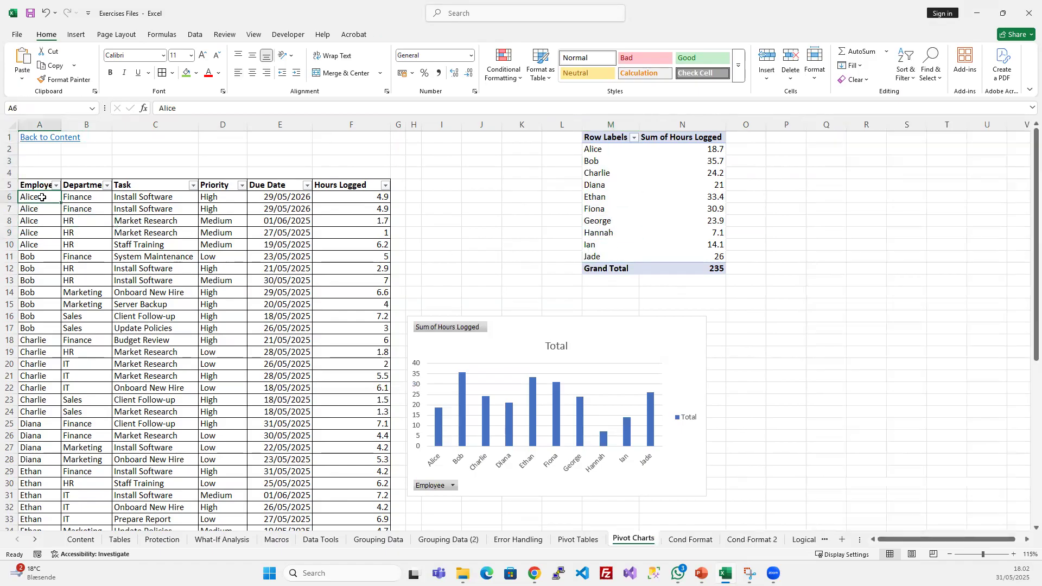
text(Ife)
click(84, 312)
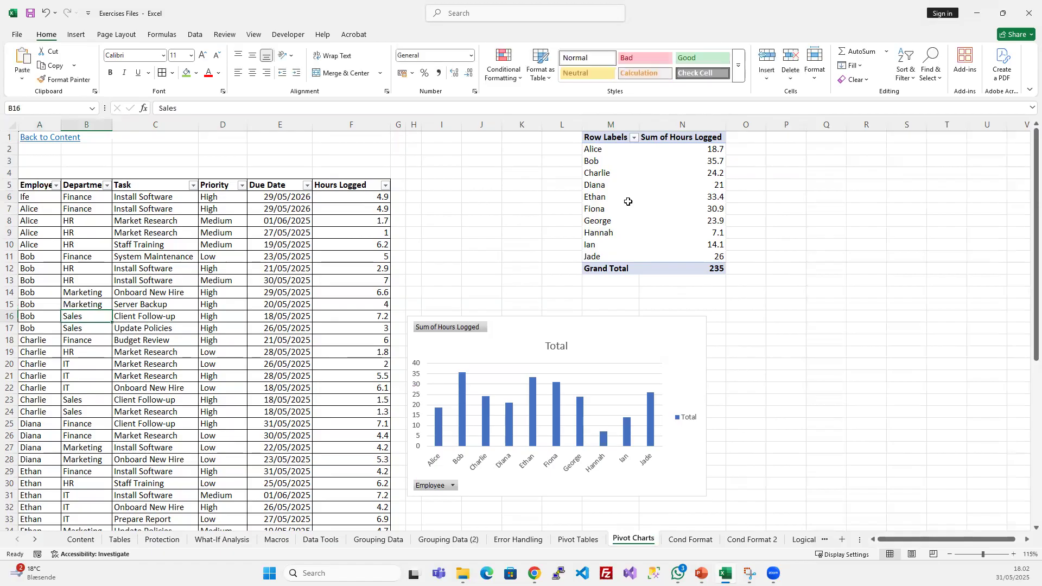
- Refresh the PivotTable to bring the edited employee name into the table and chart
click(627, 197)
right_click(618, 175)
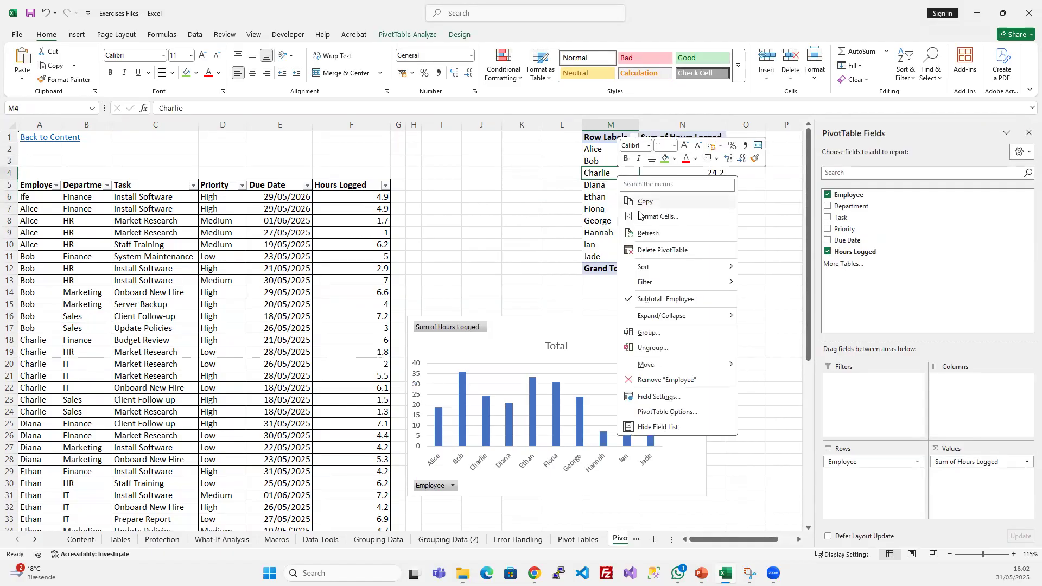
click(649, 234)
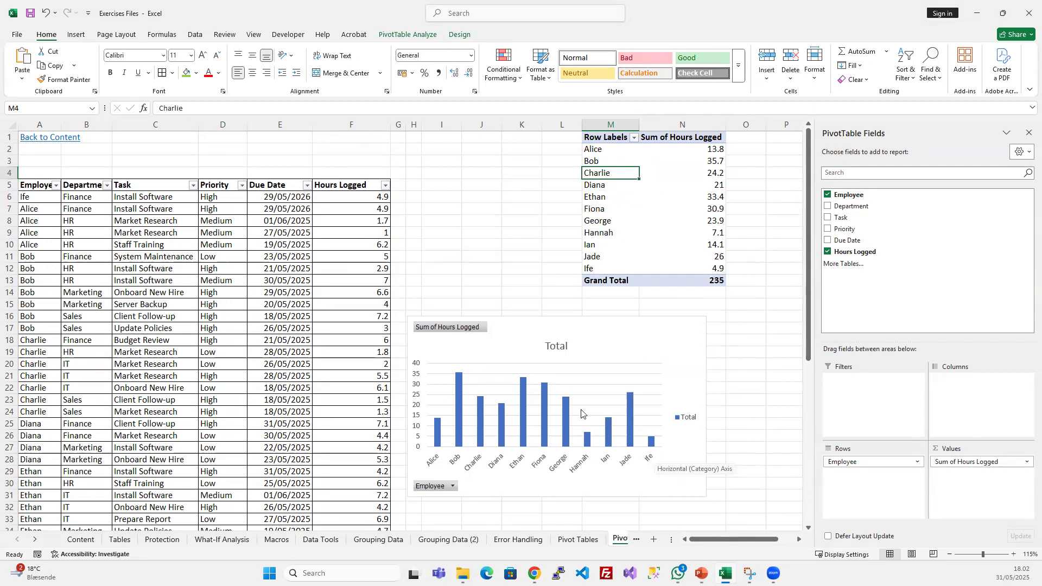
- Examine the PivotChart's data source and series, close it without changes, and review the linked PivotTable range
click(568, 339)
right_click(568, 339)
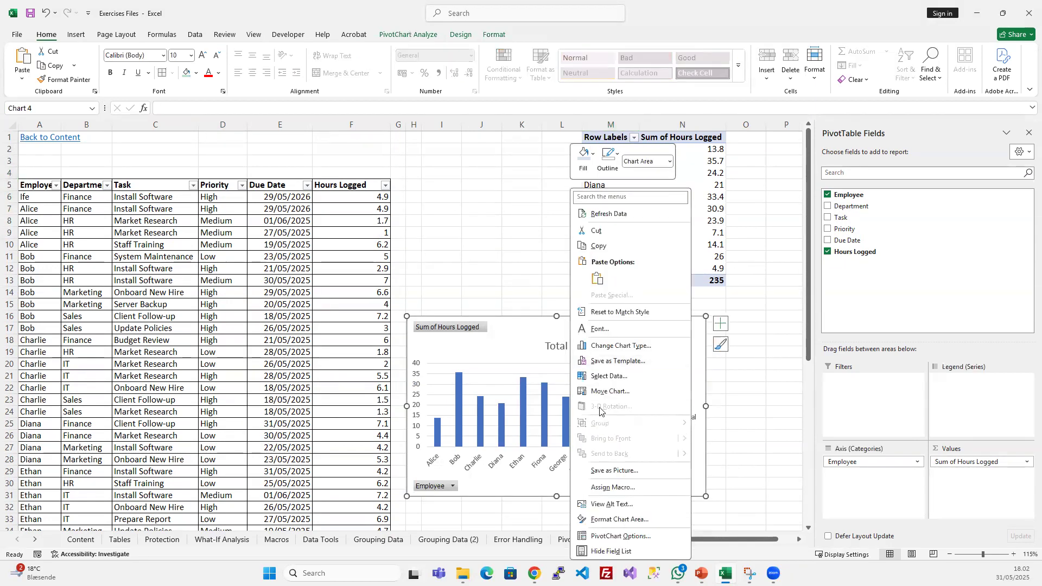
click(609, 379)
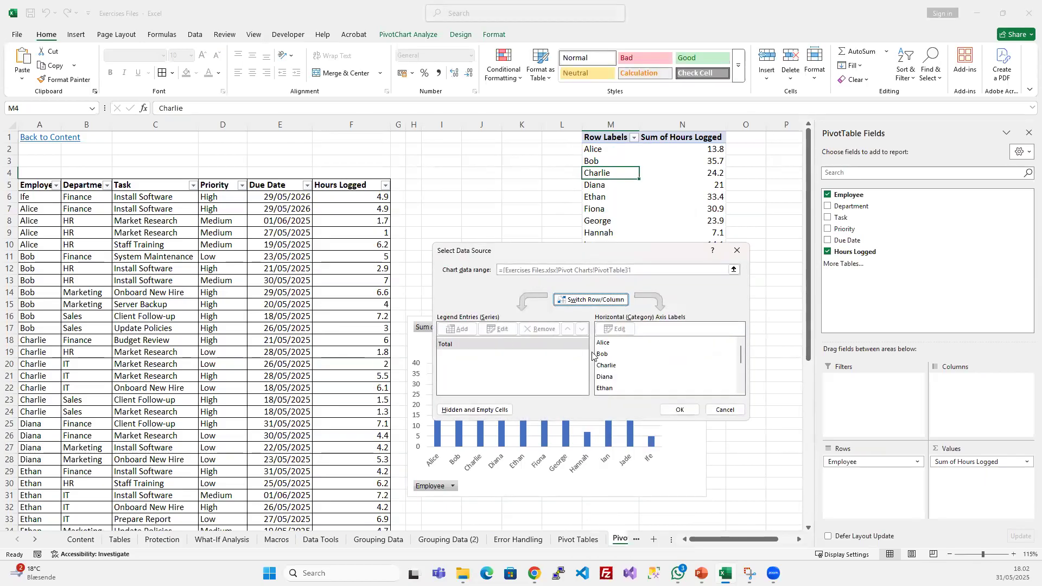
click(491, 350)
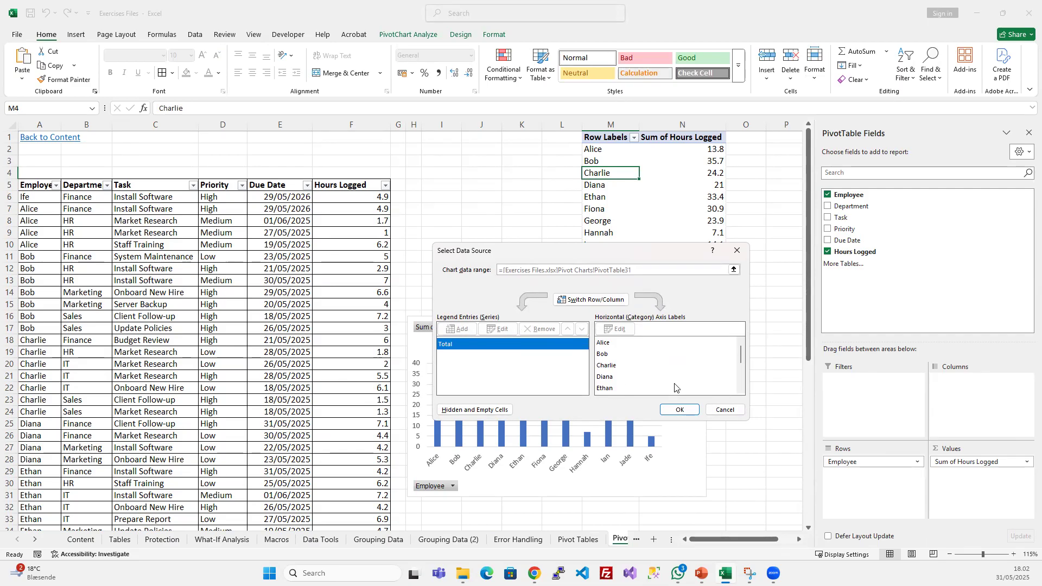
click(725, 410)
drag(605, 137, 688, 258)
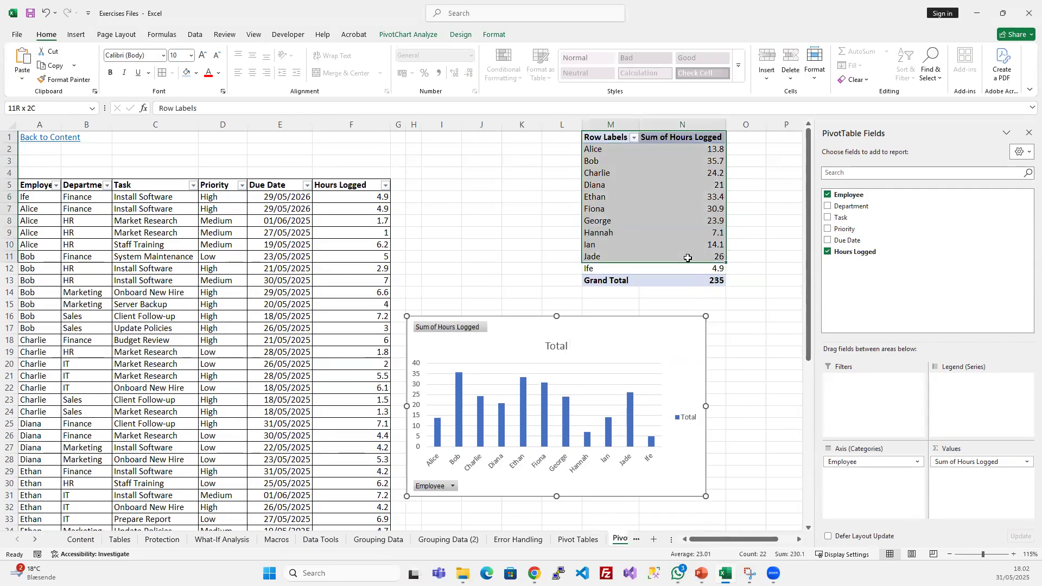
click(602, 209)
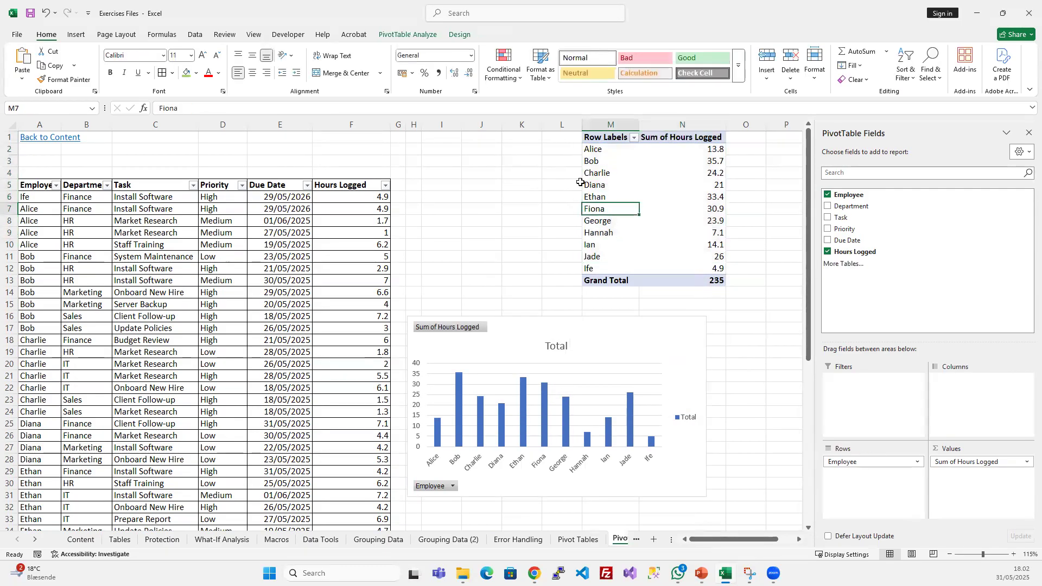
- Refresh the PivotTable again from its row labels and select the PivotChart
click(102, 230)
click(612, 185)
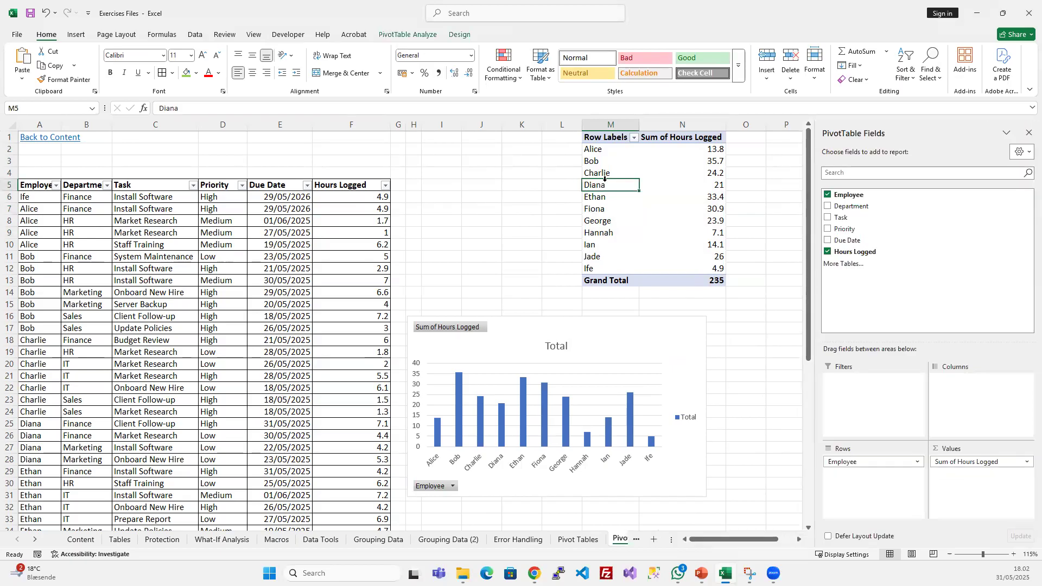
right_click(606, 188)
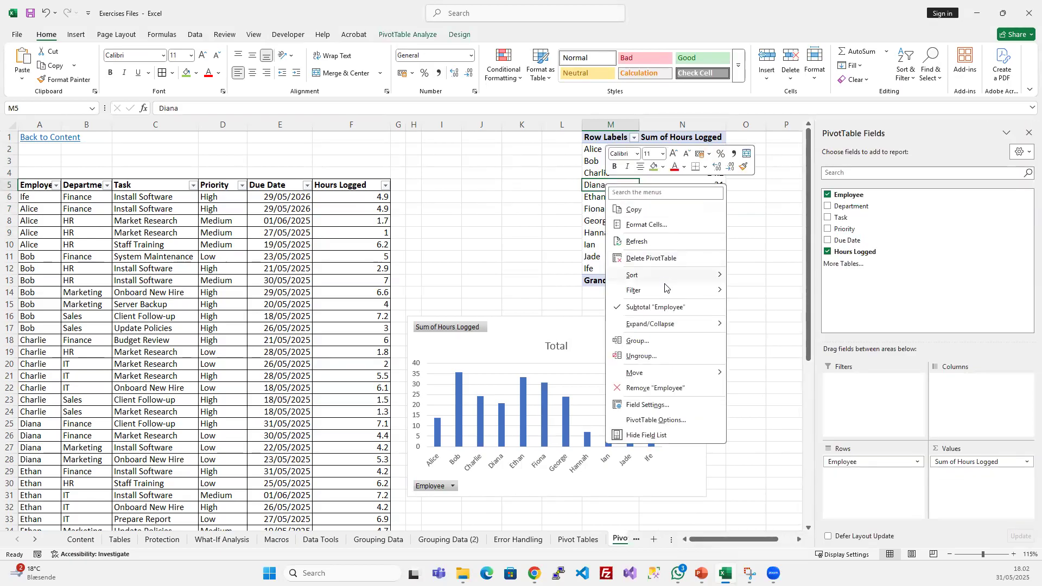
click(656, 237)
click(542, 332)
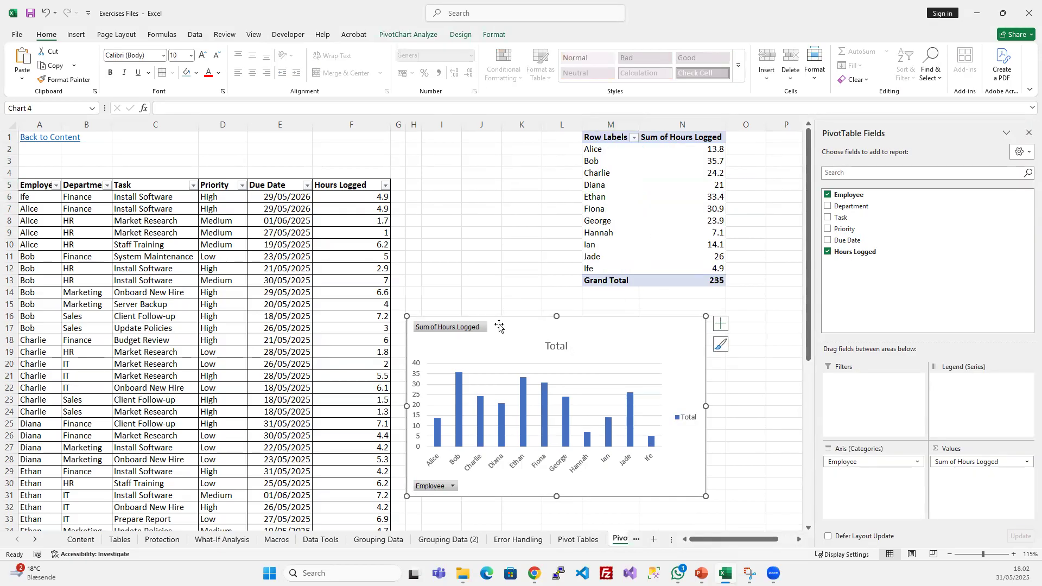
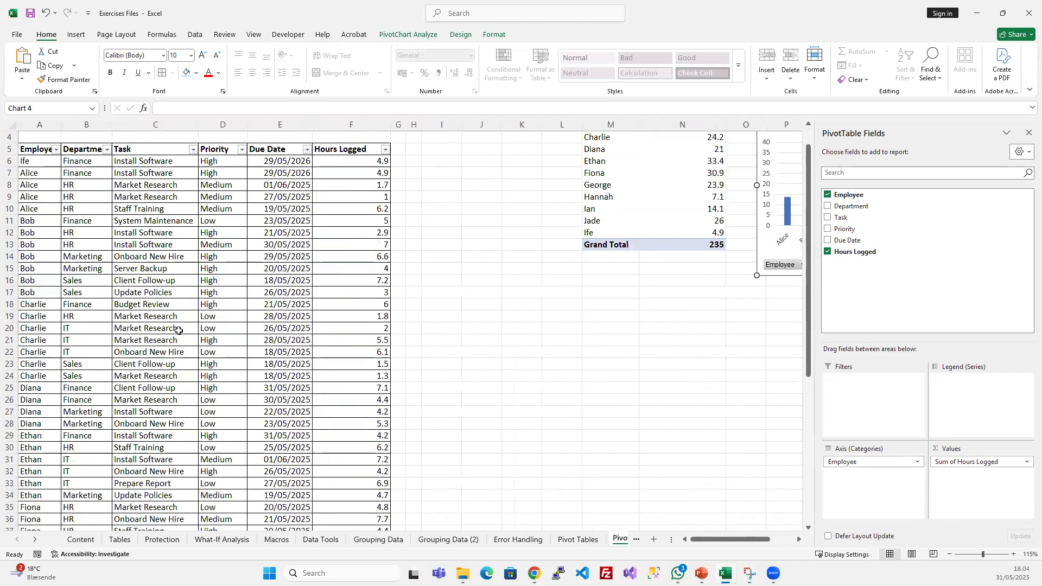
- Insert a PivotChart from the source table at cell I1 of the existing worksheet, showing the sum of Hours Logged by Department
click(186, 234)
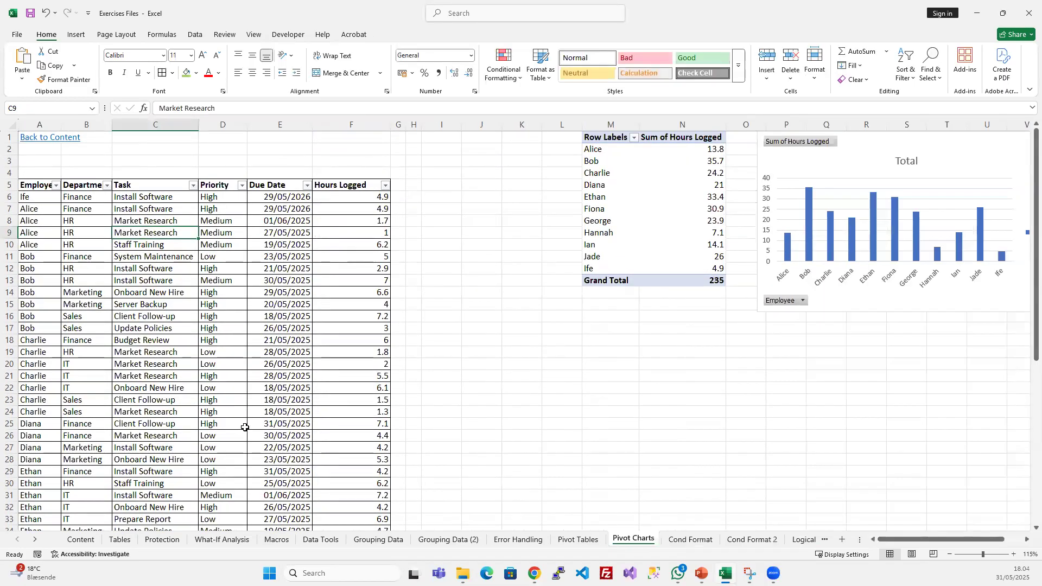
click(76, 34)
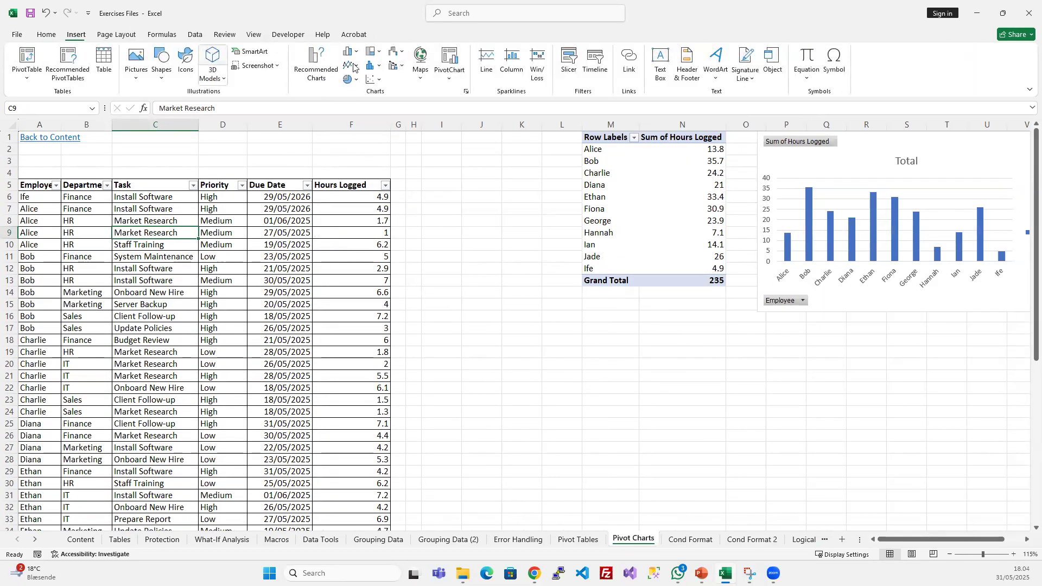
click(449, 56)
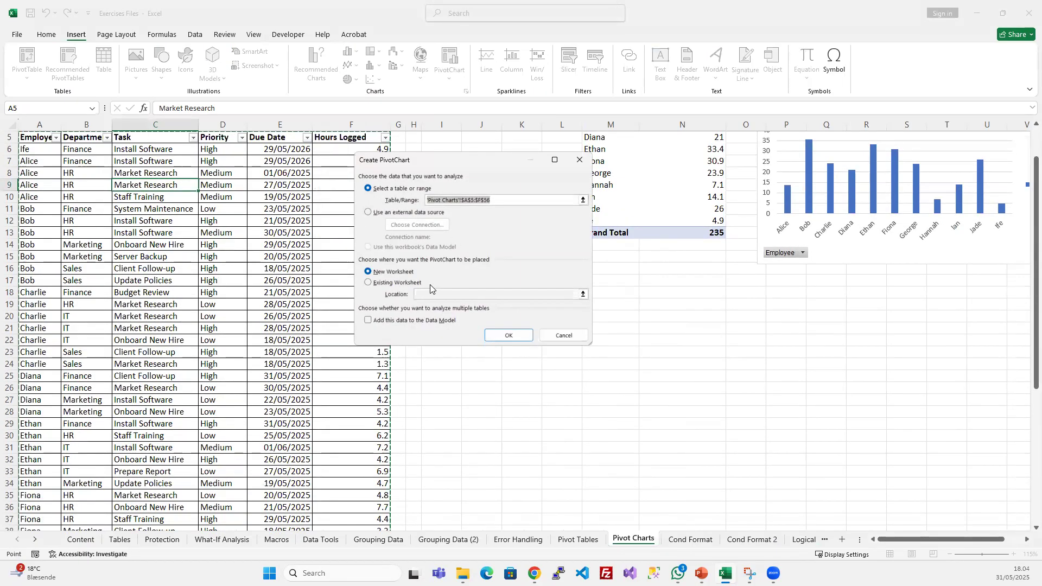
click(369, 283)
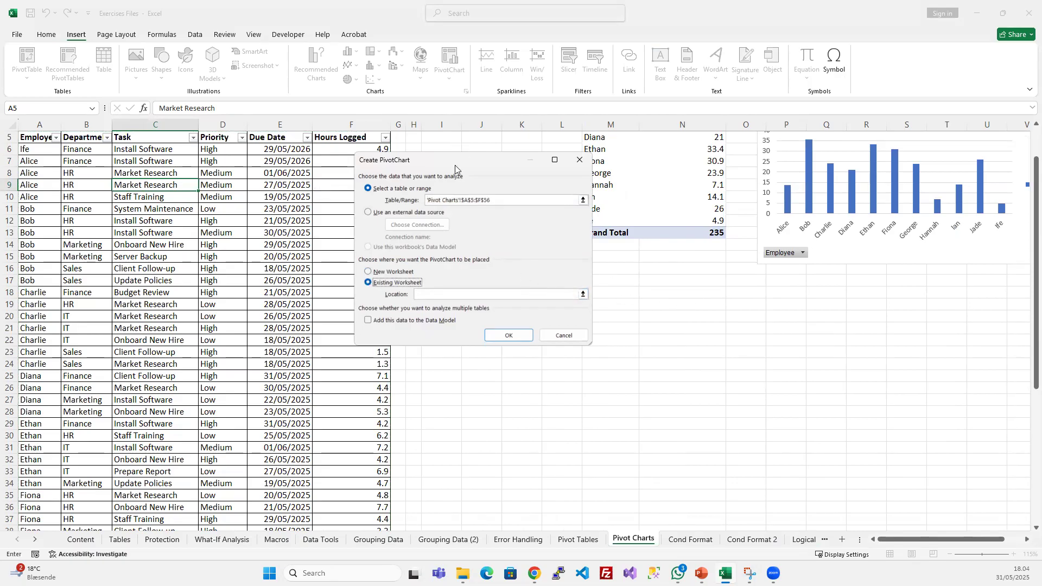
drag(452, 166, 233, 163)
scroll(528, 237, up, 2)
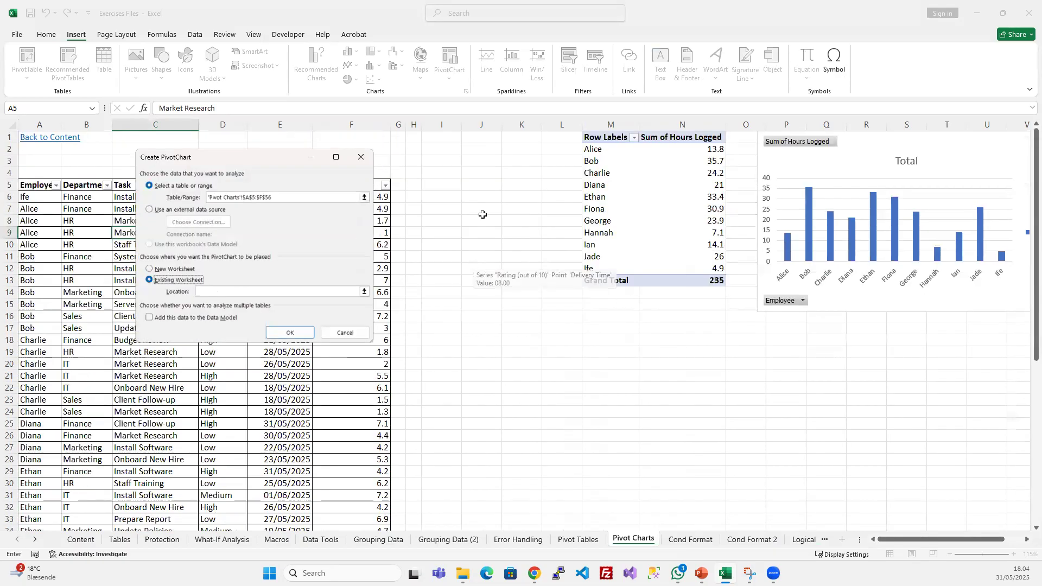
click(437, 136)
click(290, 333)
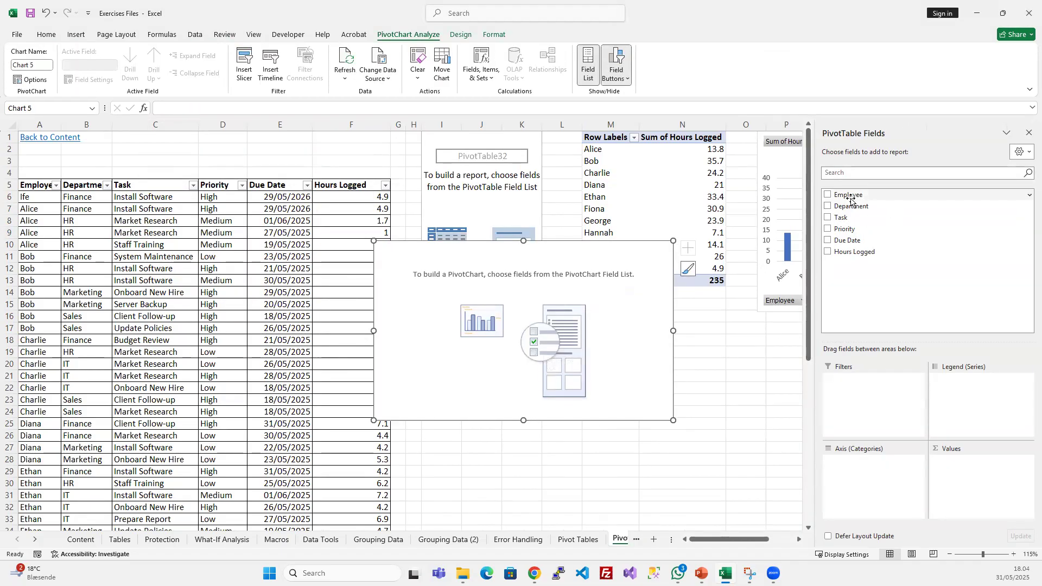
drag(849, 211, 852, 479)
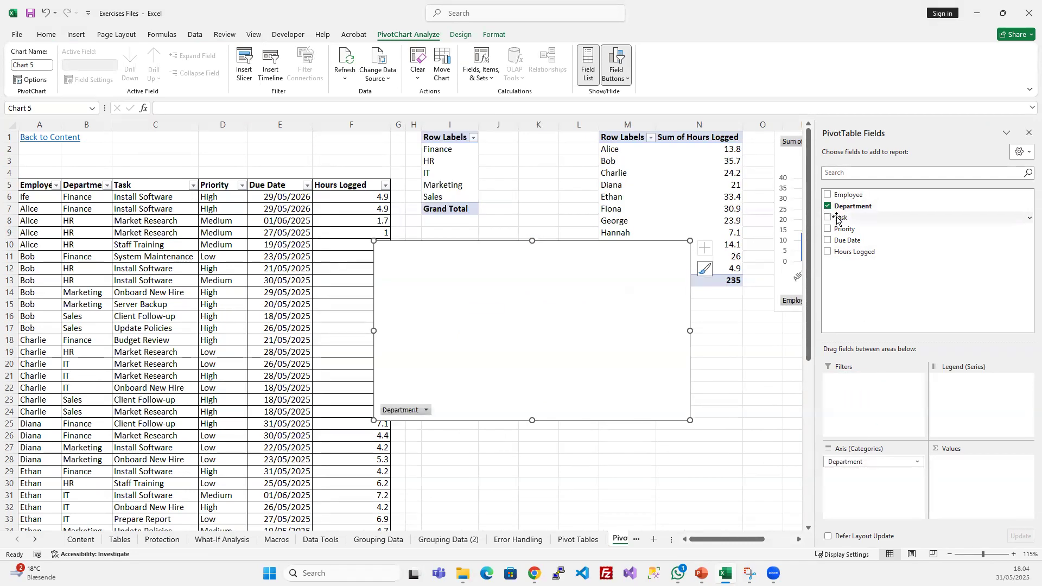
drag(894, 306, 985, 488)
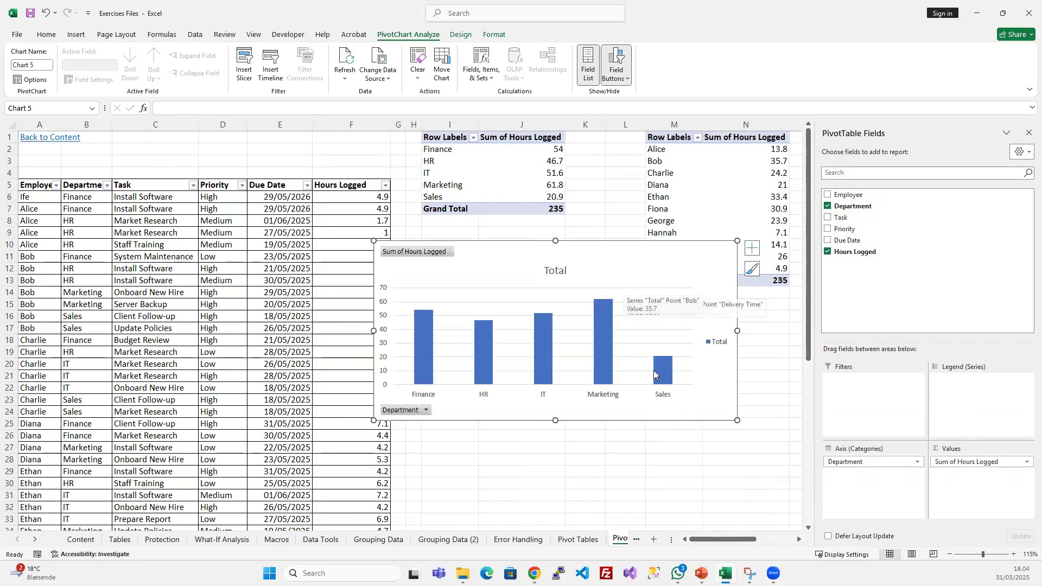
- Move the department PivotChart below the employee chart, reduce its size, and align its left edge with that chart
drag(727, 540, 765, 540)
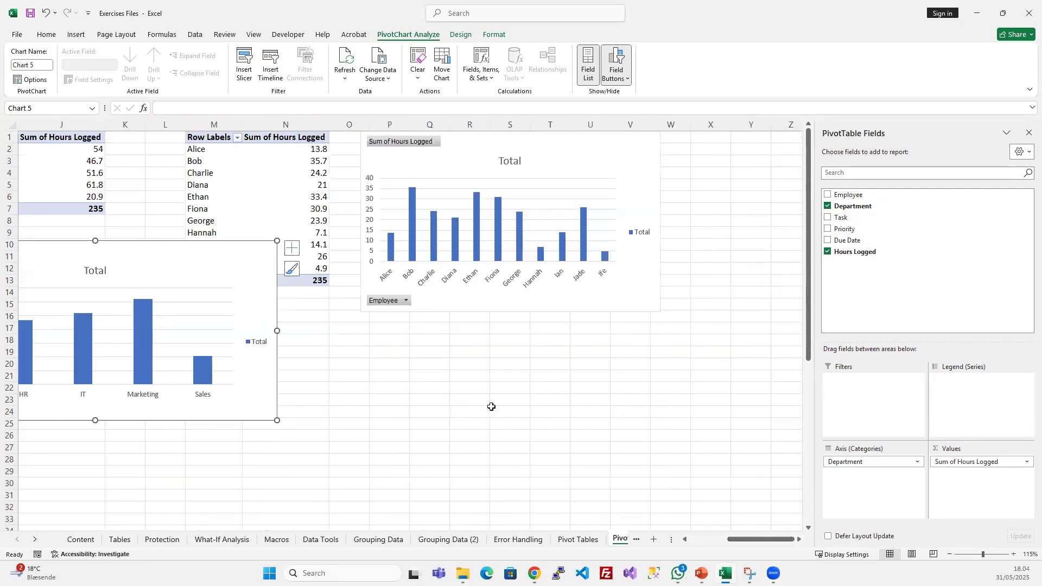
drag(165, 241, 598, 328)
scroll(189, 301, left, 1)
scroll(189, 301, left, 1)
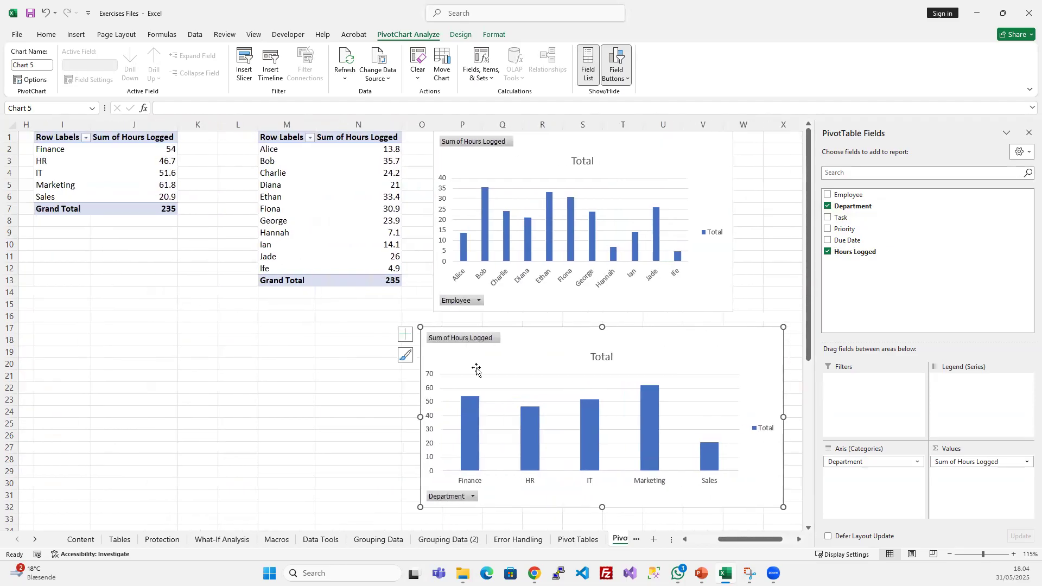
drag(421, 505, 464, 427)
drag(542, 329, 537, 320)
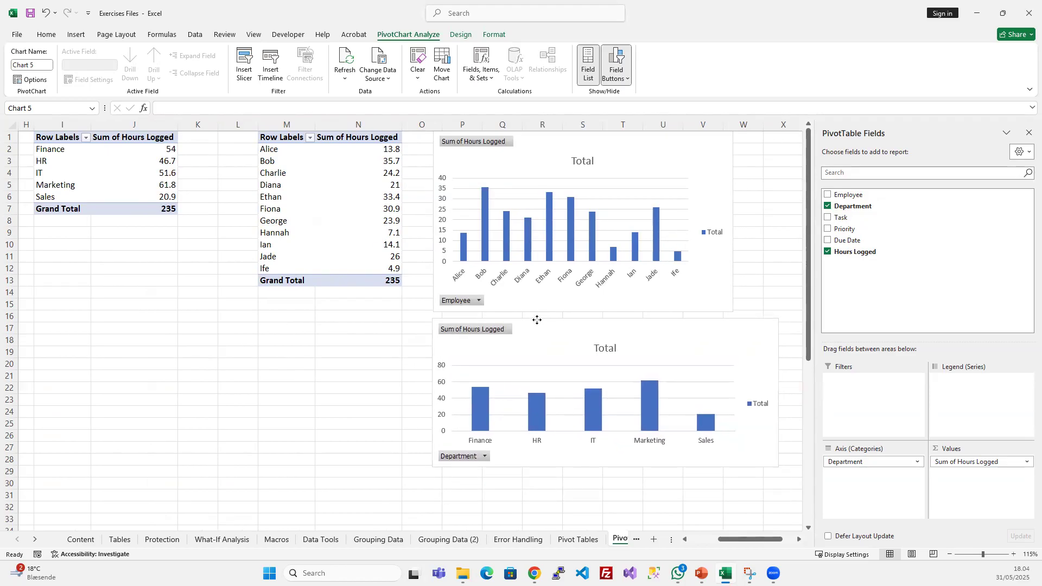
click(358, 377)
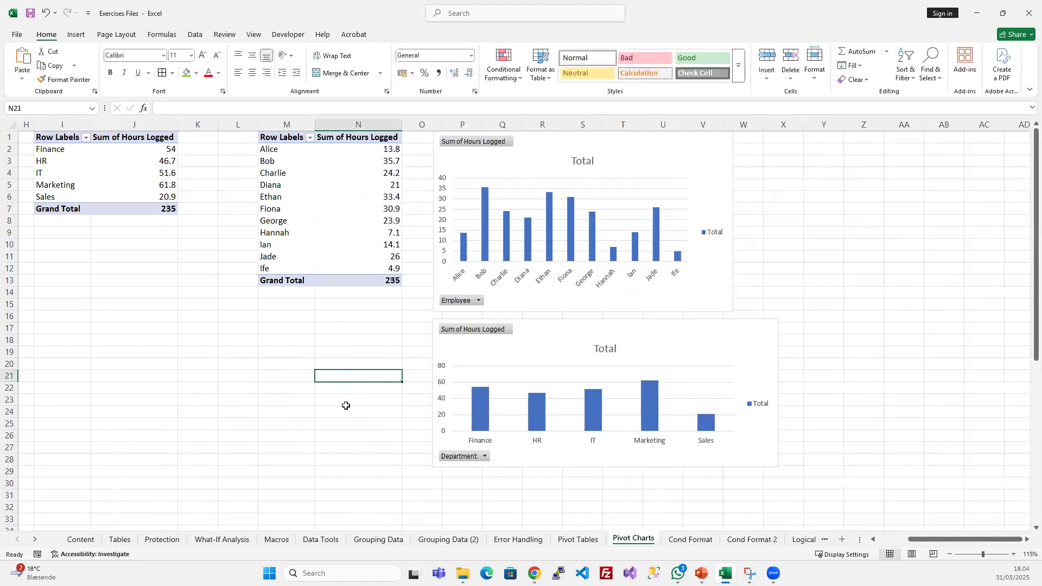
scroll(357, 416, left, 3)
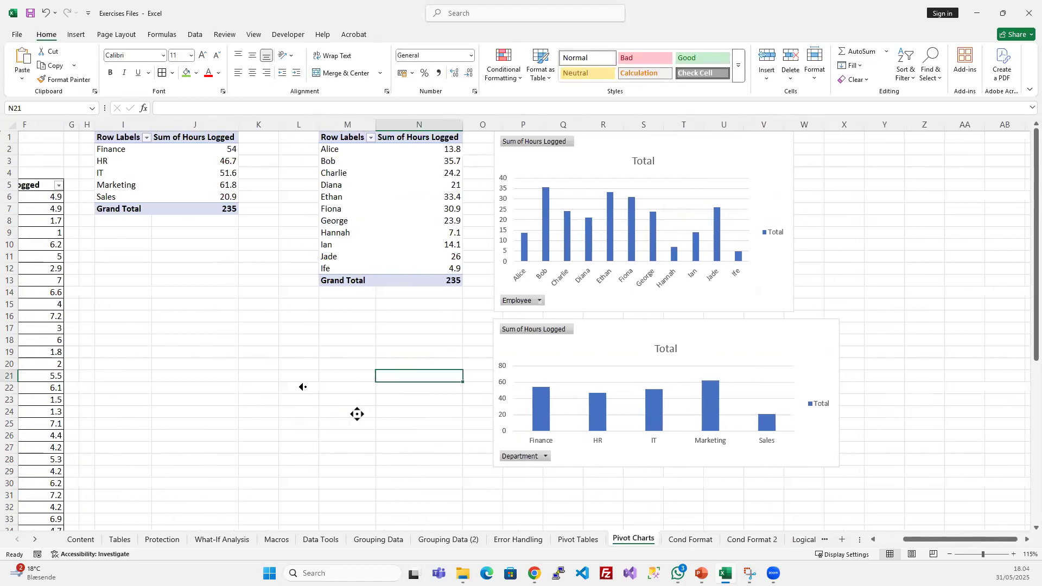
scroll(292, 384, left, 5)
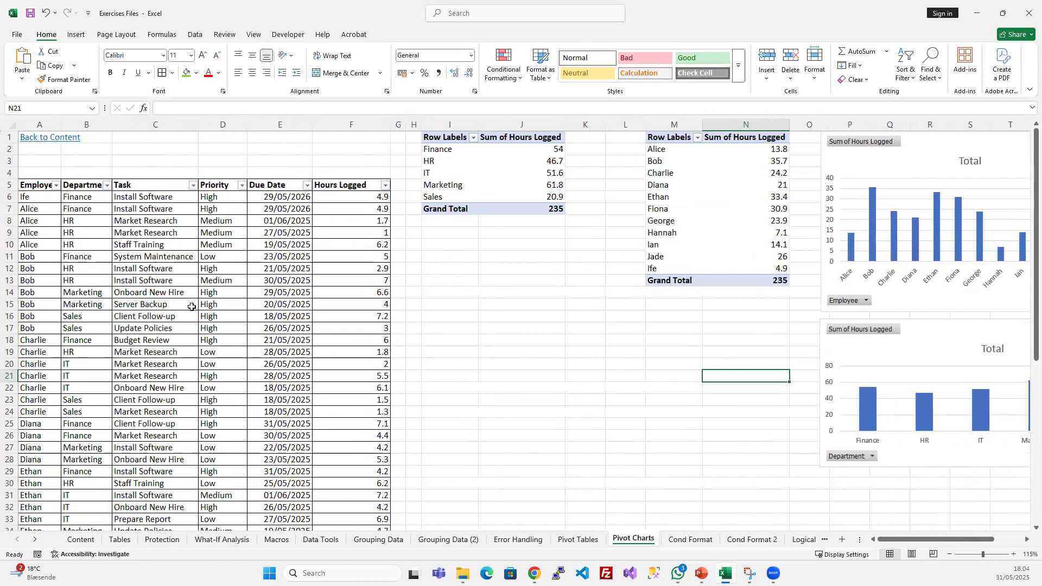
click(204, 211)
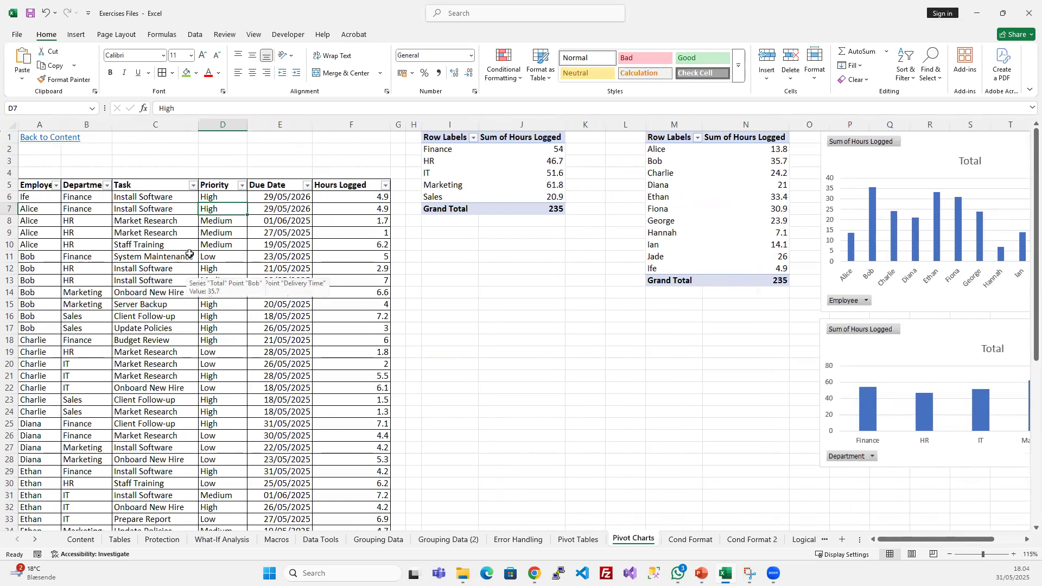
click(76, 35)
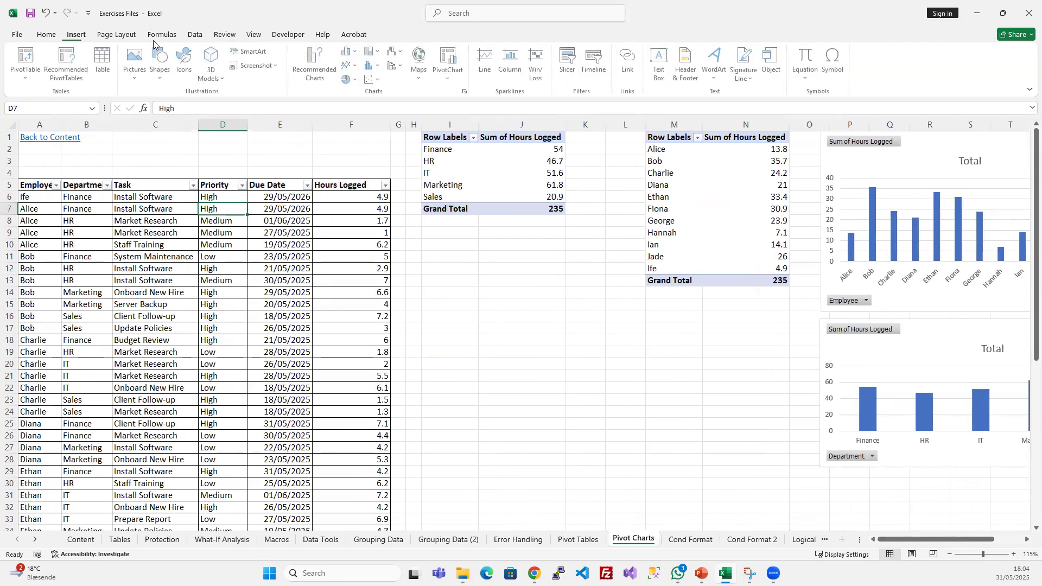
click(450, 59)
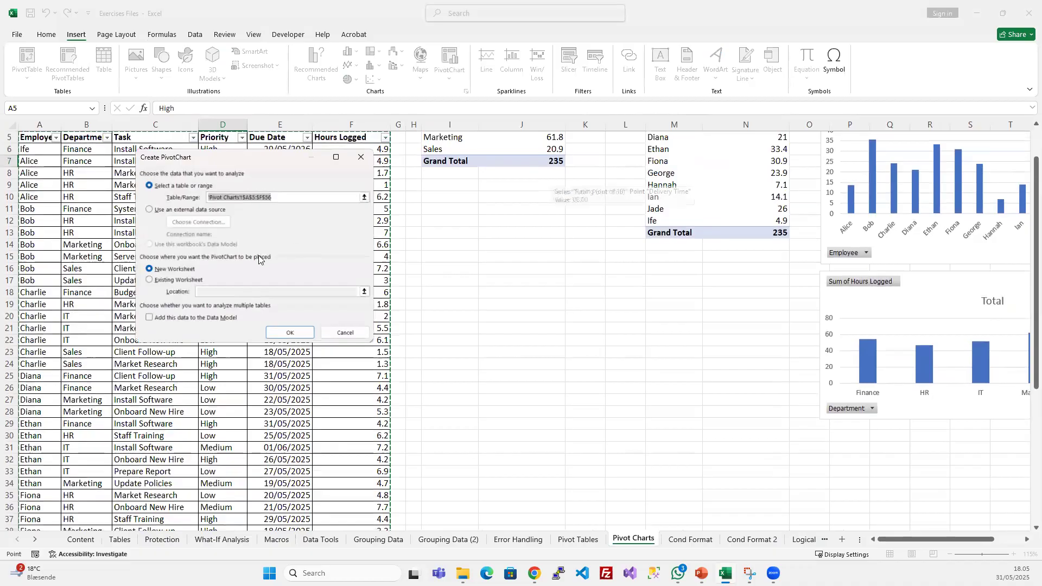
click(292, 334)
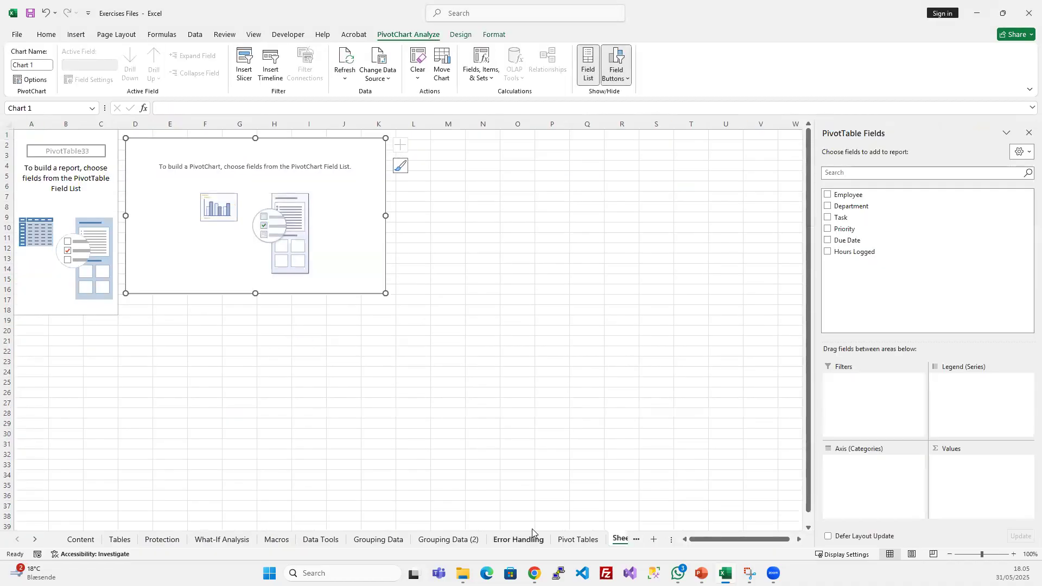
right_click(617, 539)
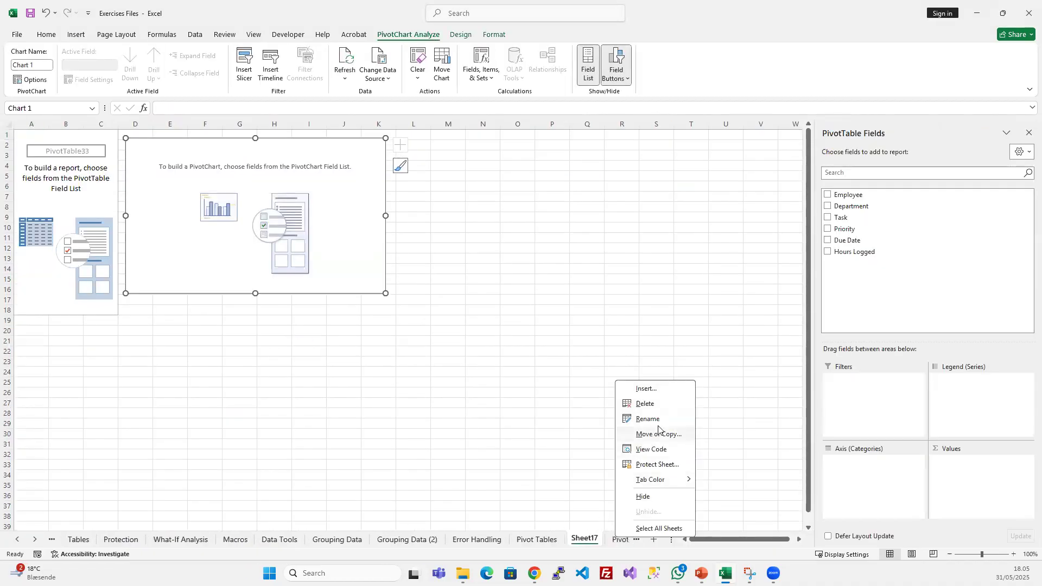
click(656, 404)
click(503, 315)
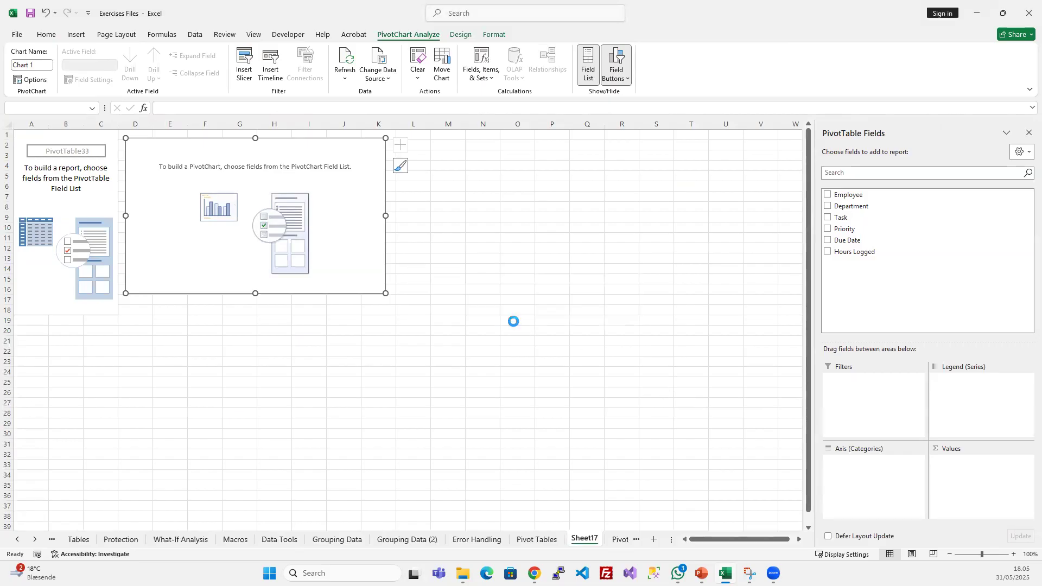
- Insert a PivotChart from the source table at cell I17 of the existing worksheet, showing the sum of Hours Logged by Priority
click(179, 232)
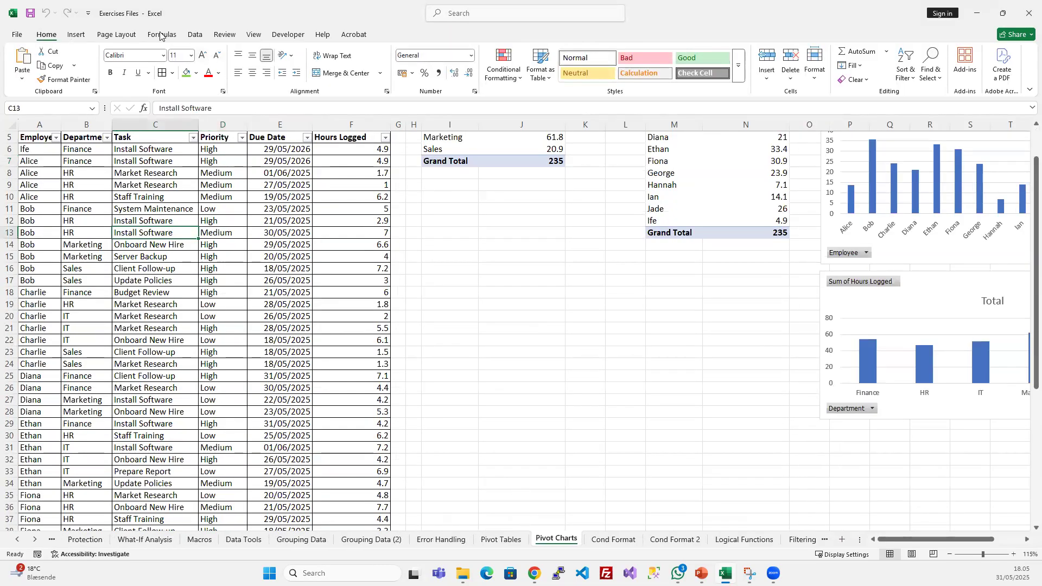
click(77, 33)
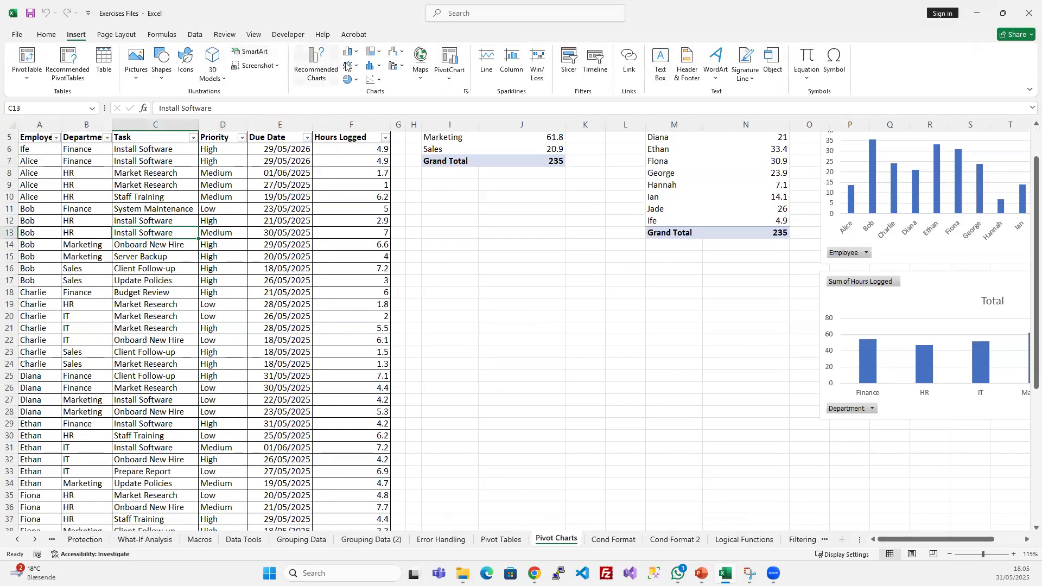
click(453, 59)
click(166, 279)
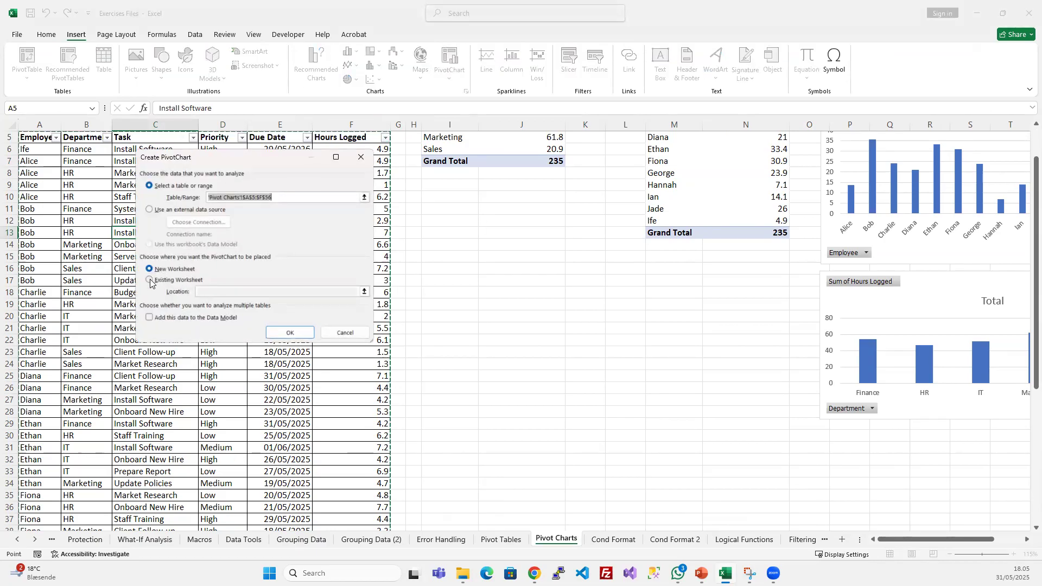
click(447, 279)
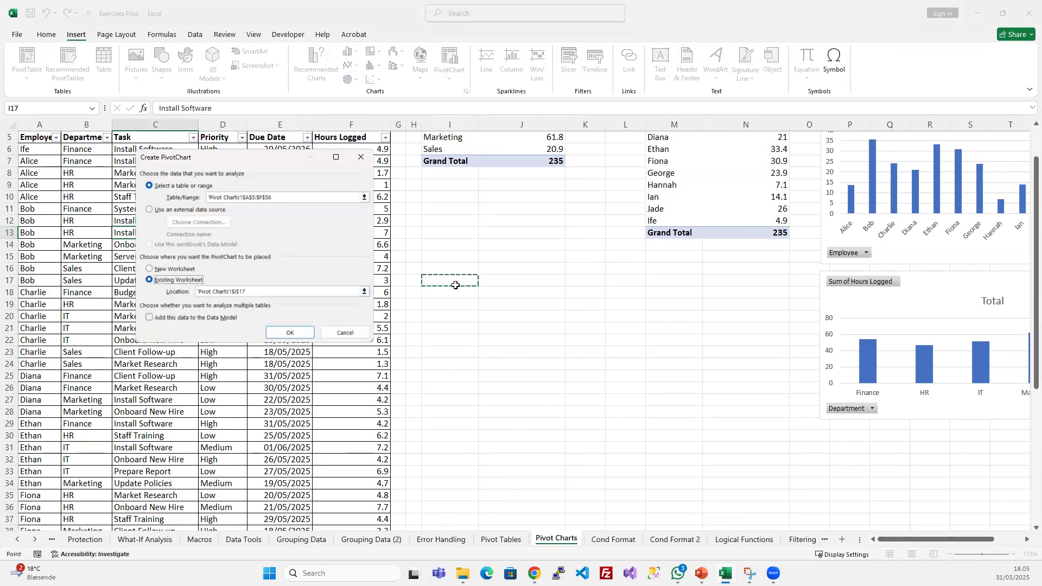
click(289, 332)
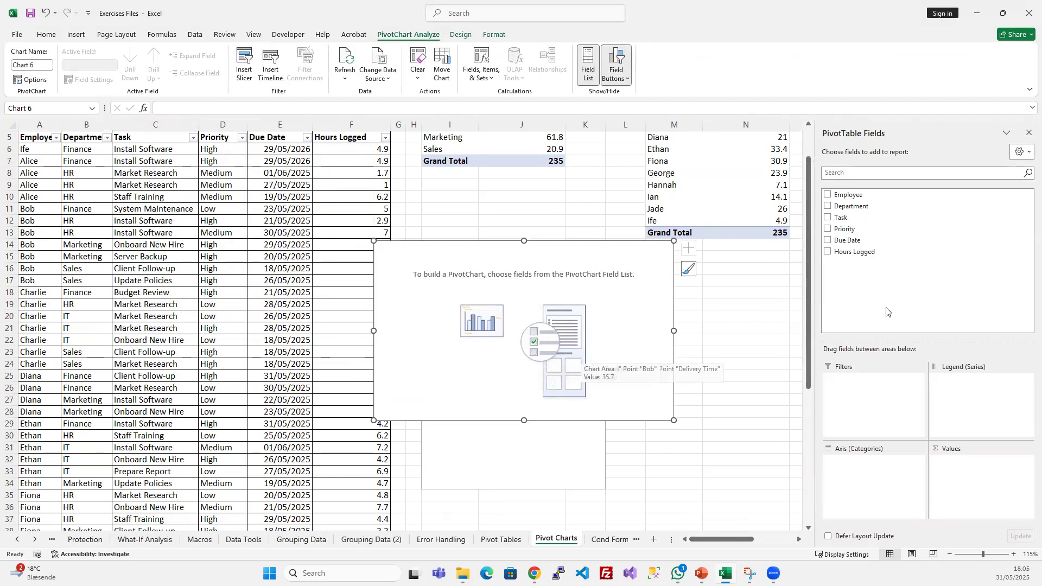
drag(849, 219, 866, 516)
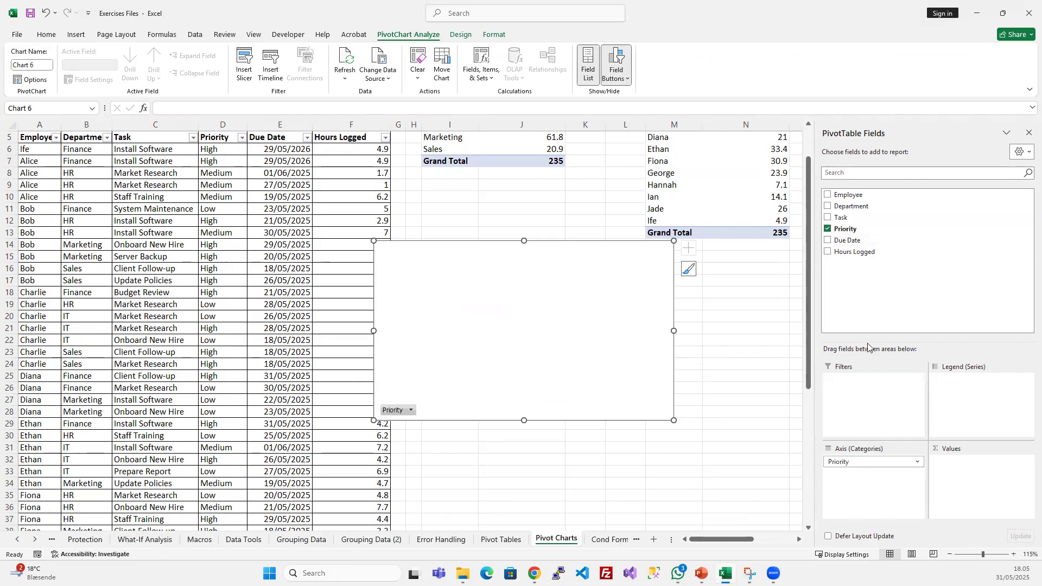
drag(855, 251, 956, 495)
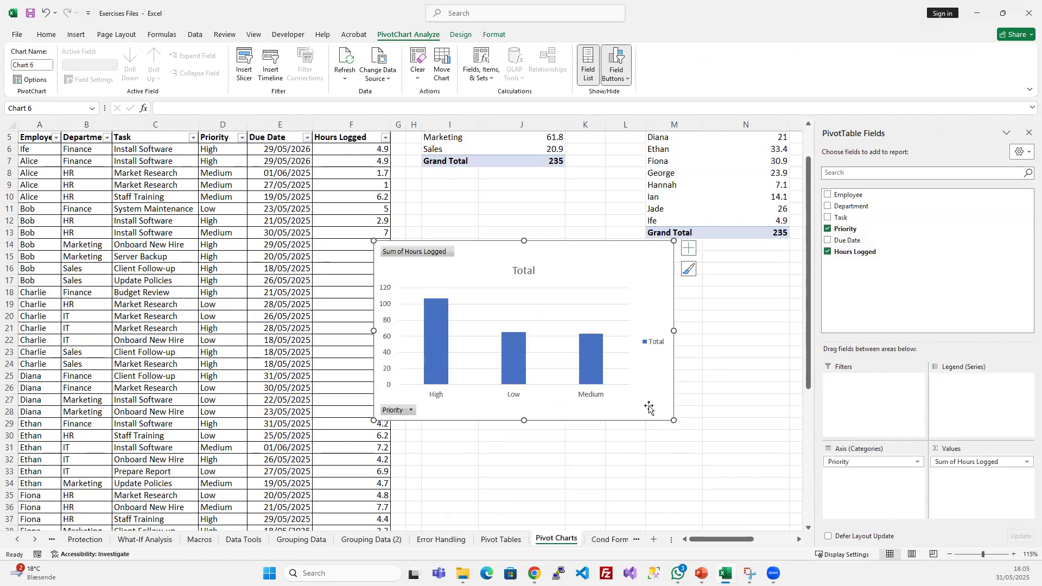
- Move the priority PivotChart to the right of the employee chart, level with its top
drag(735, 540, 776, 543)
drag(36, 260, 730, 180)
scroll(648, 363, down, 2)
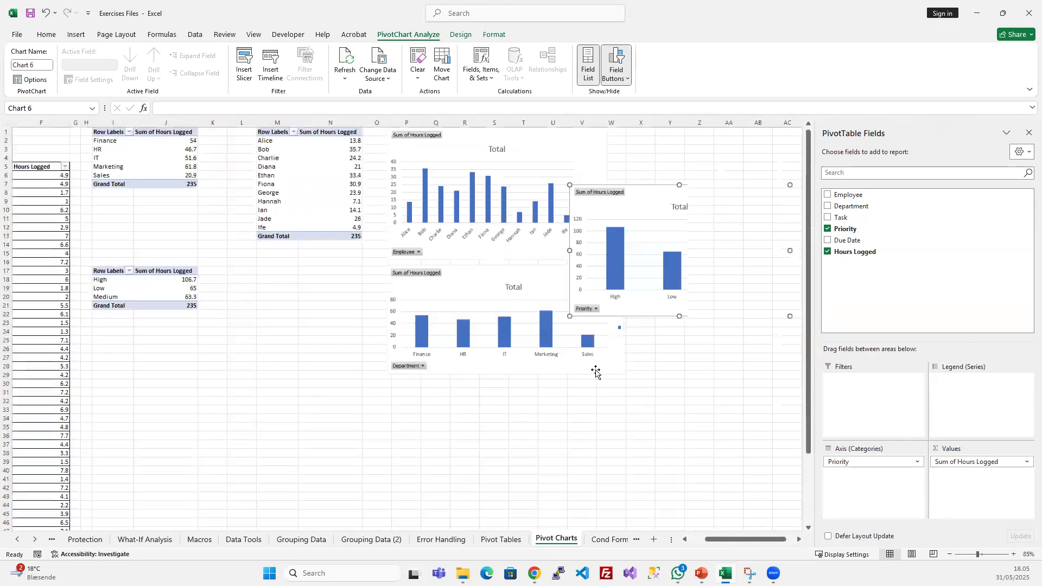
scroll(684, 256, down, 1)
drag(645, 175, 678, 133)
- Close the PivotTable field list and narrow the priority PivotChart from its left side to leave a gap beside the employee chart
scroll(651, 360, up, 1)
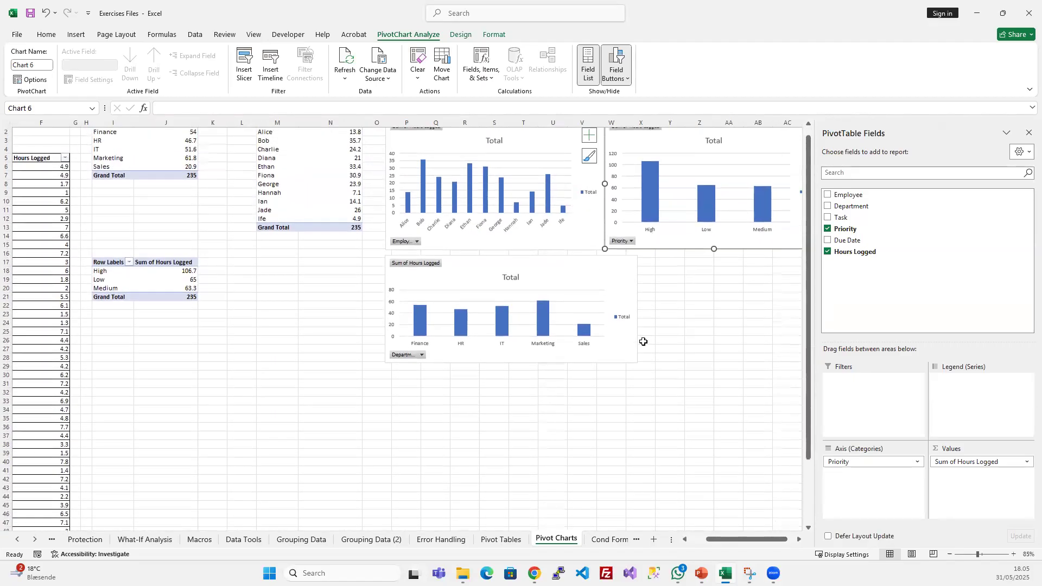
scroll(651, 330, down, 3)
scroll(440, 237, up, 4)
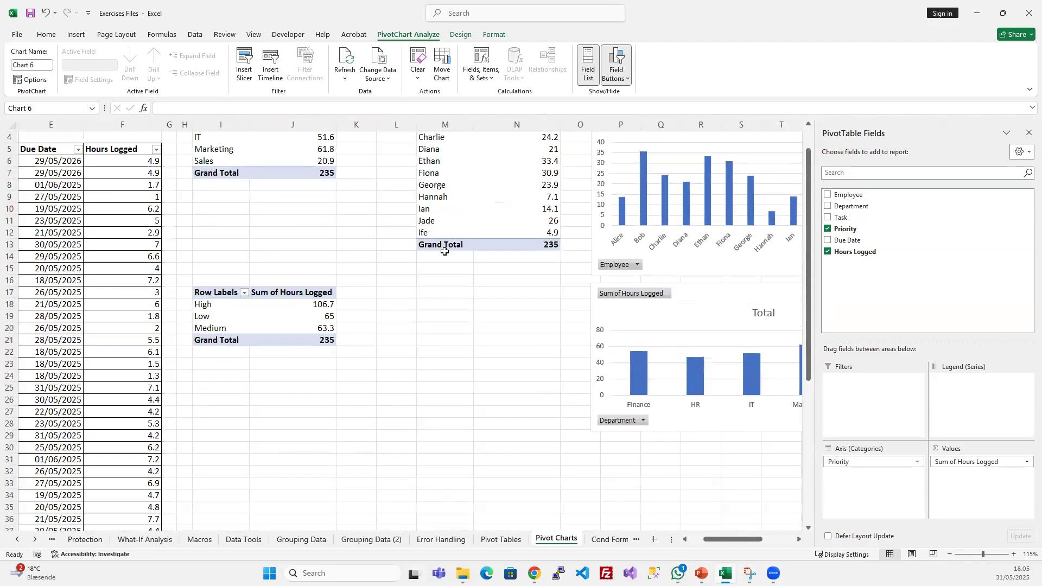
click(1029, 132)
scroll(925, 540, right, 3)
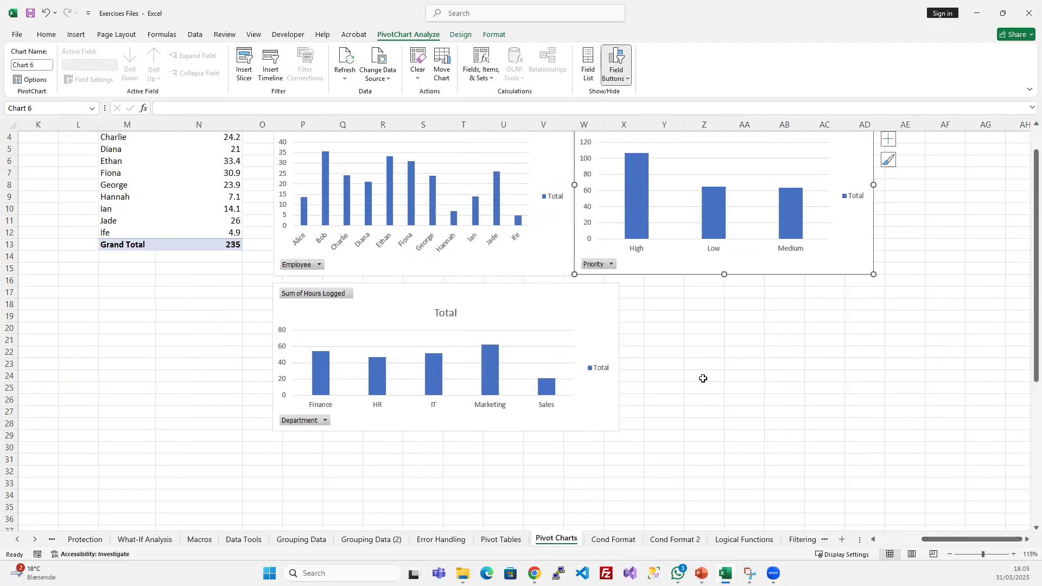
scroll(705, 421, up, 1)
drag(574, 309, 622, 310)
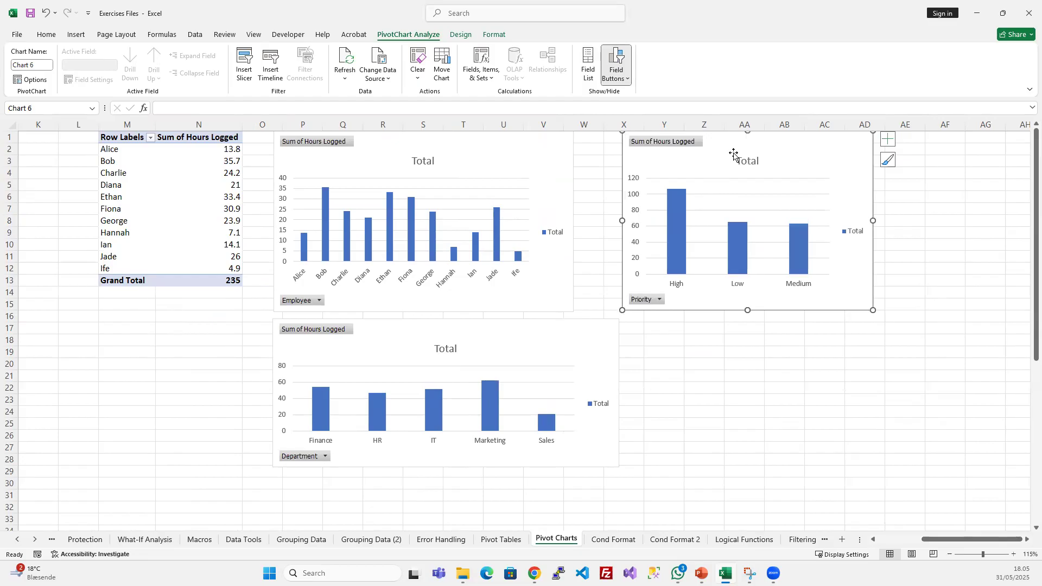
- Change the priority PivotChart from a clustered column to a pie chart
click(485, 36)
click(463, 36)
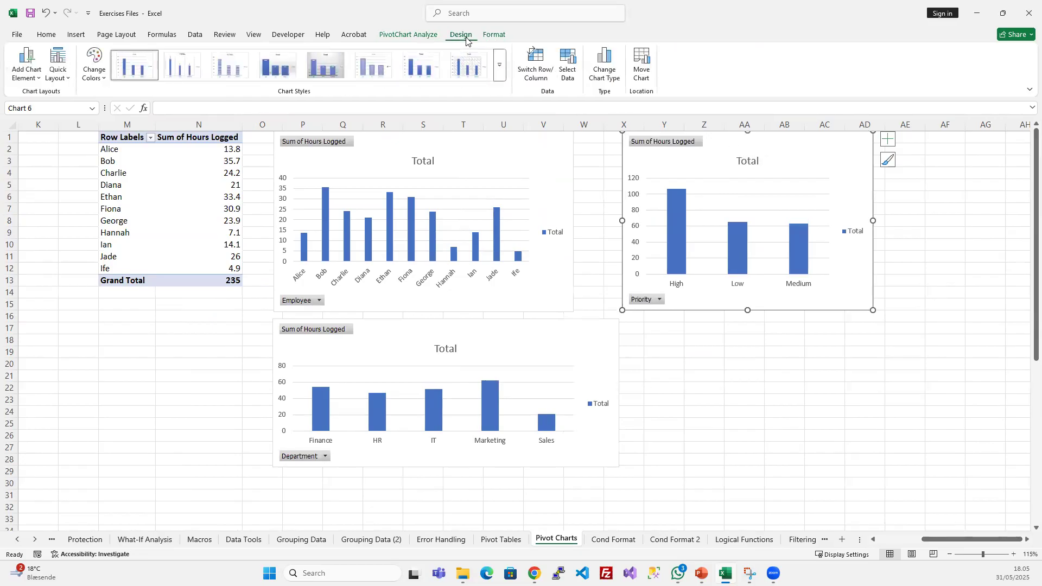
click(603, 66)
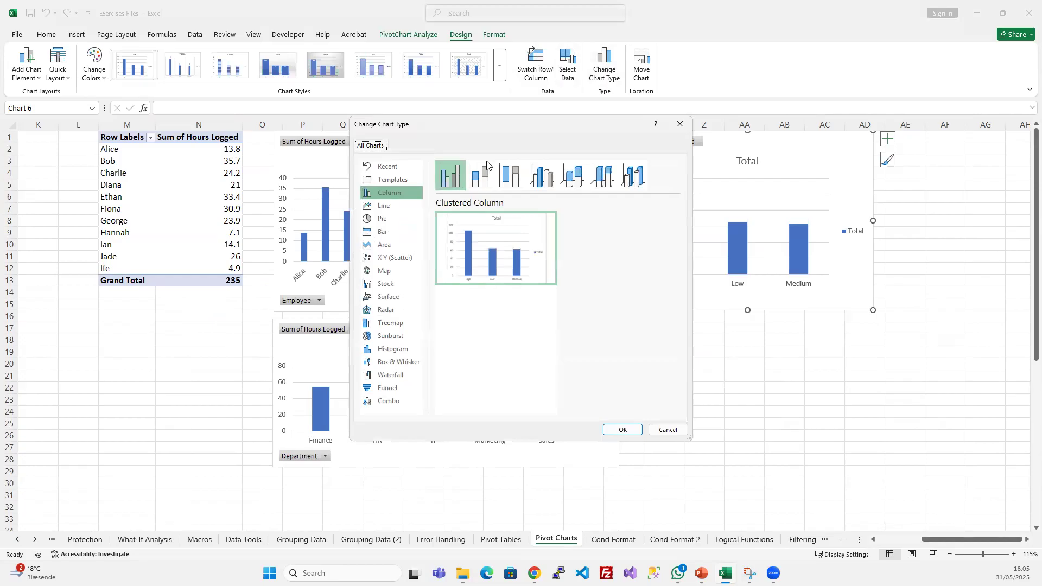
click(387, 217)
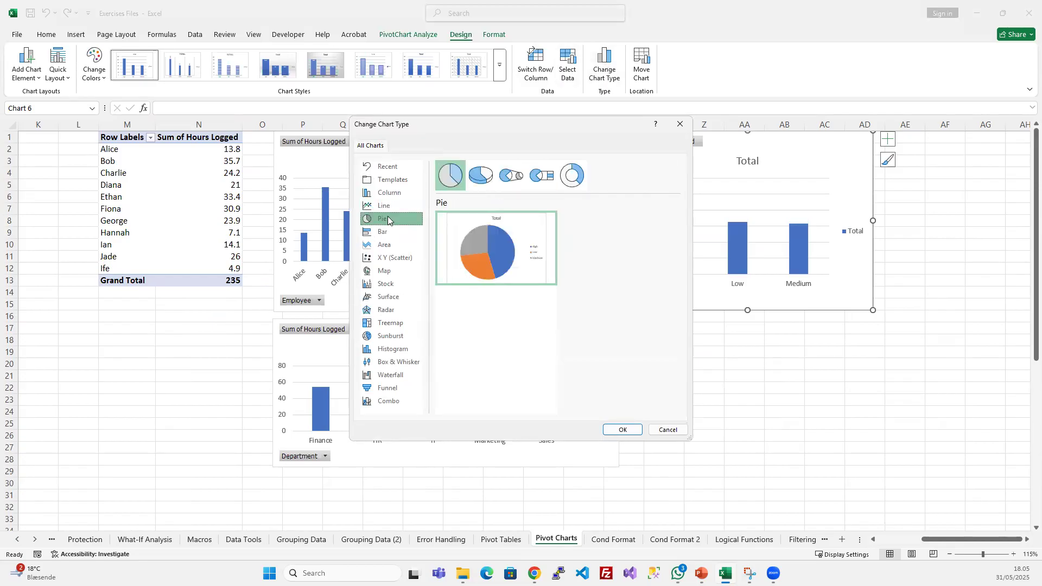
click(622, 428)
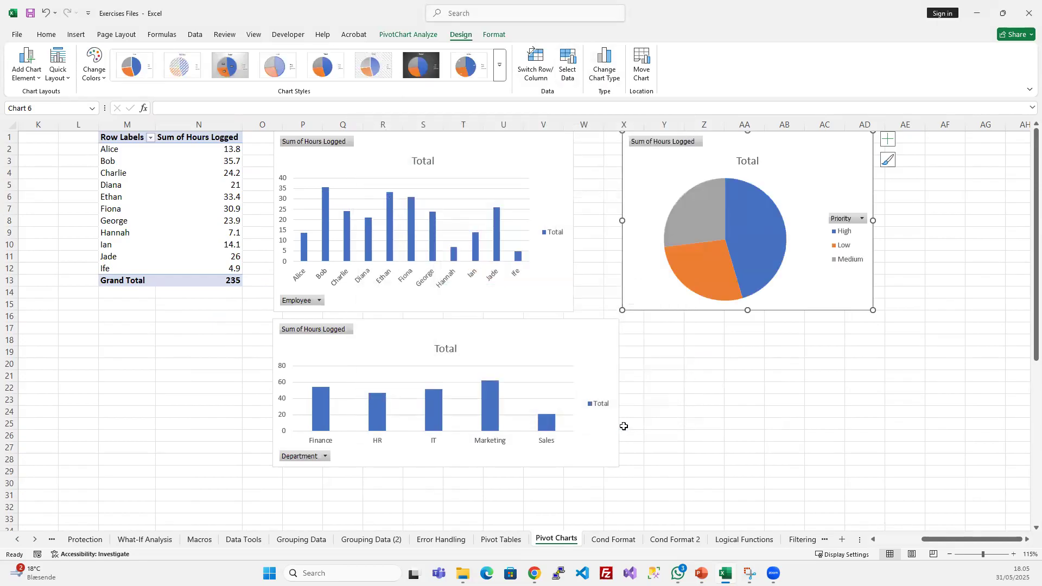
- Change the department PivotChart to a clustered bar chart
click(481, 326)
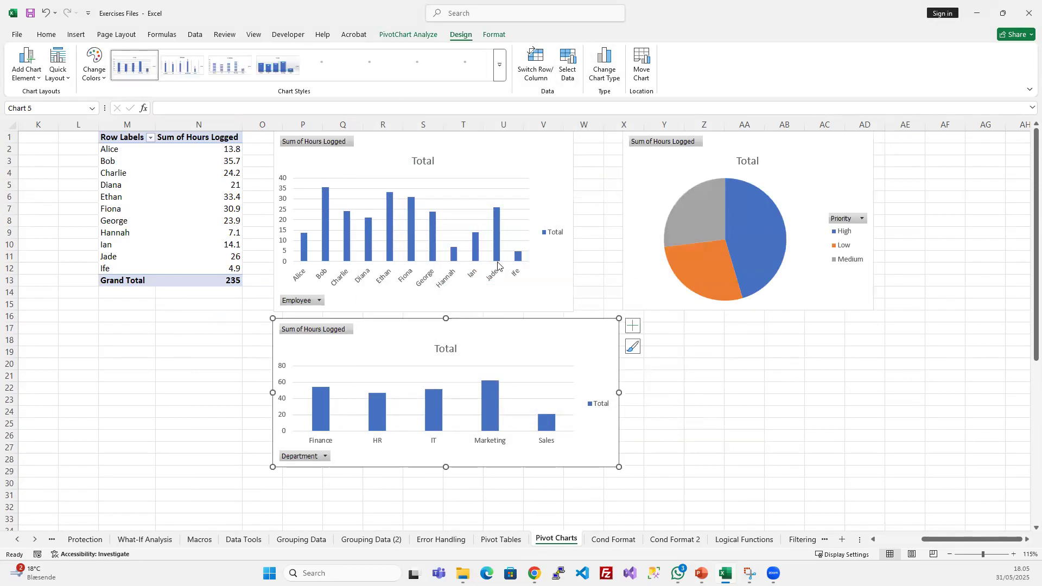
click(605, 69)
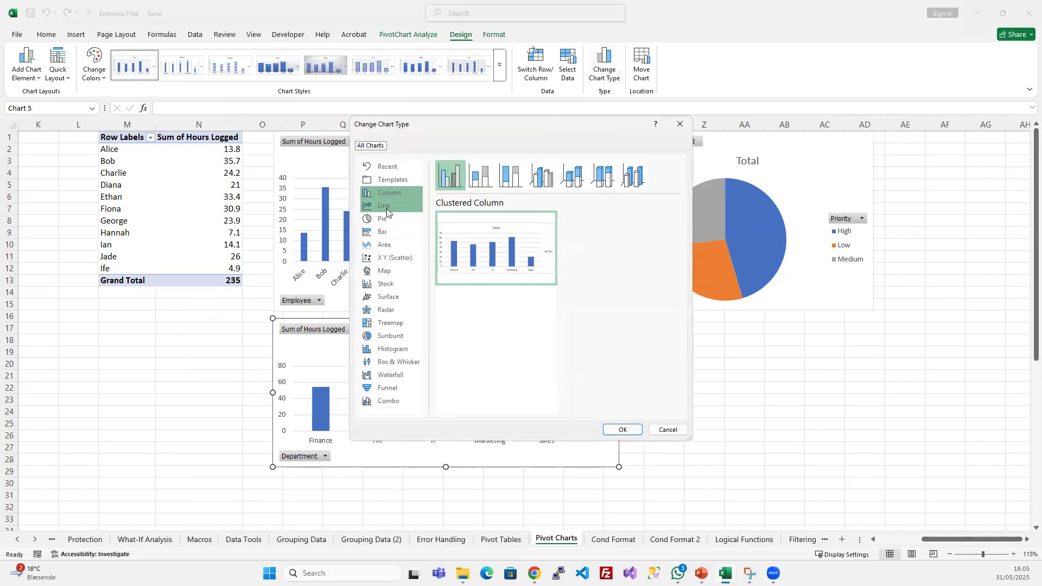
click(387, 232)
click(621, 429)
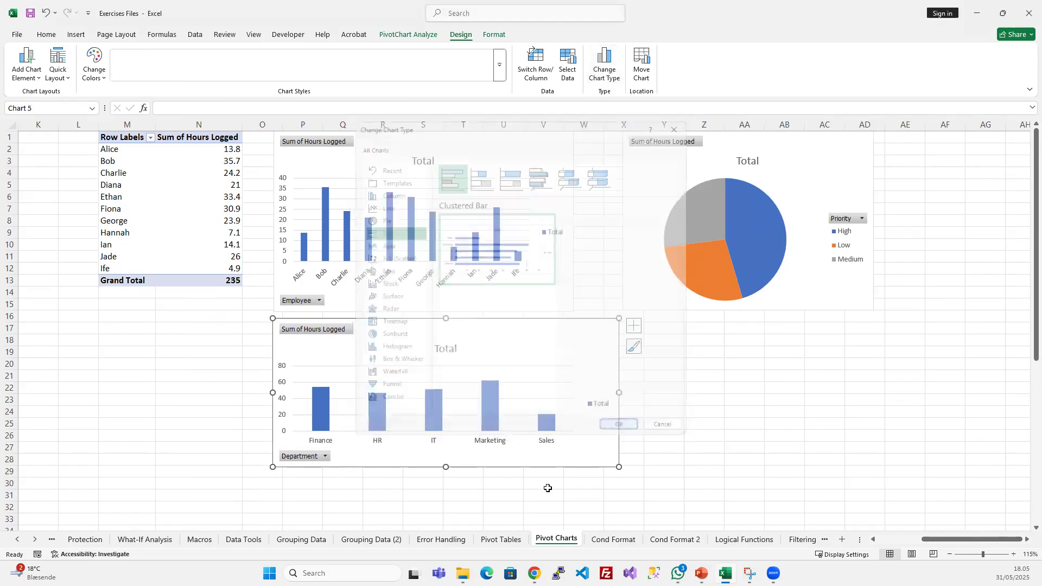
- Make the department chart slightly taller, match its width to the employee chart, and move the pie chart close beside the employee chart
drag(447, 467, 447, 483)
drag(619, 402, 573, 394)
drag(631, 269, 595, 270)
click(163, 206)
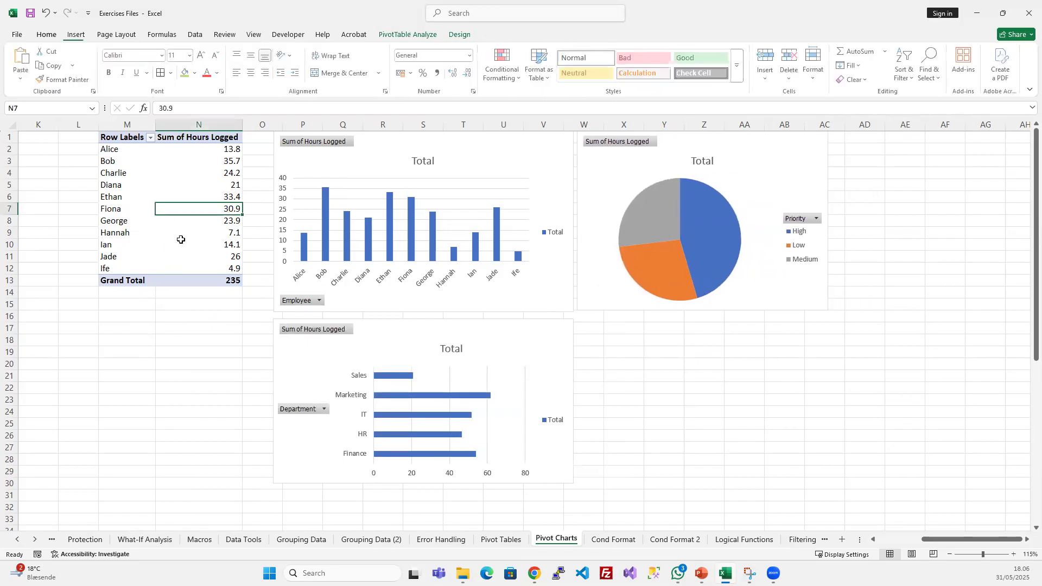
click(134, 341)
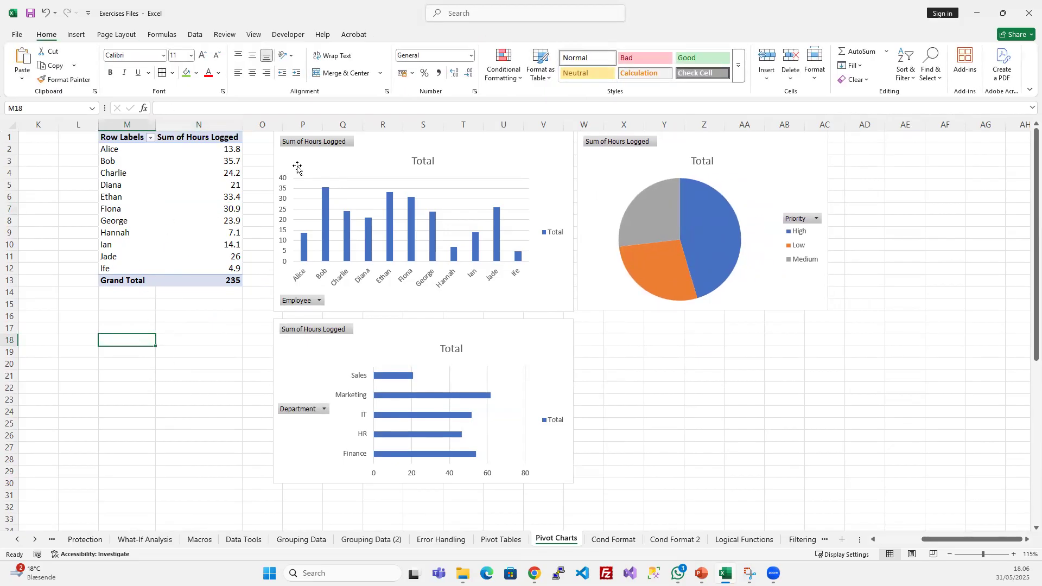
- Inspect the sorting and filtering options of the Employee field in the employee PivotChart
click(339, 141)
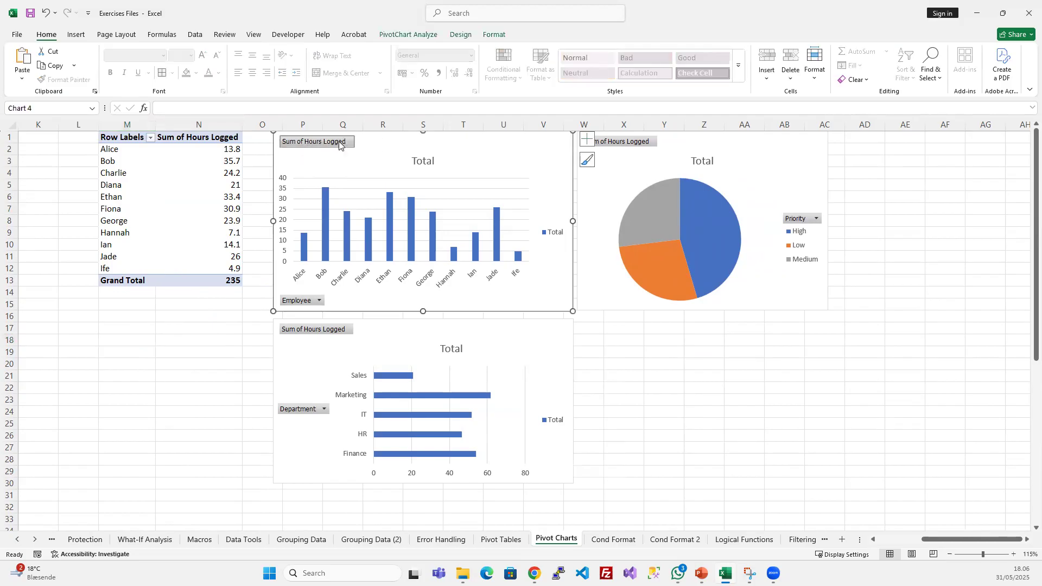
click(319, 301)
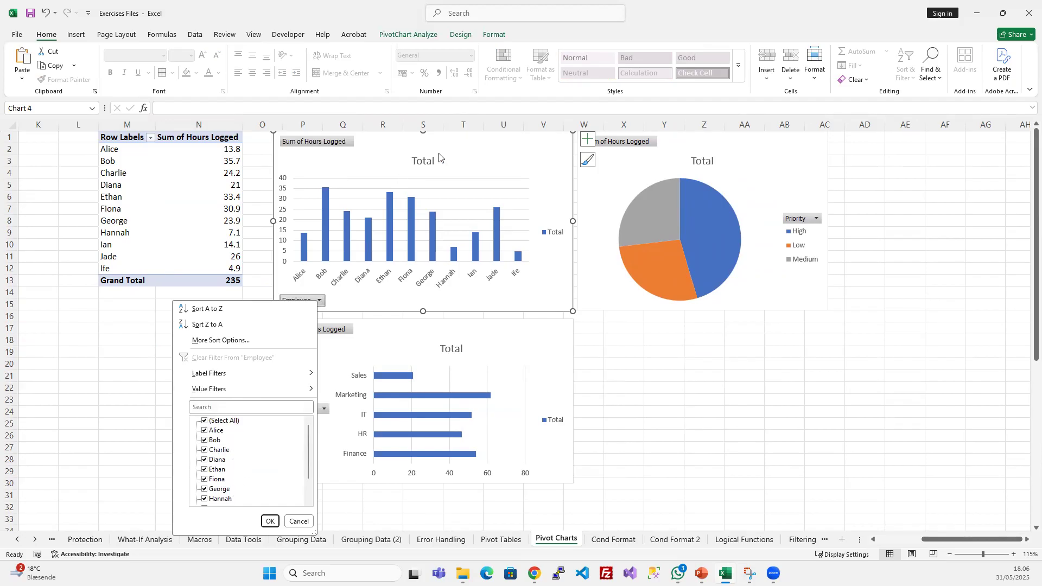
click(477, 140)
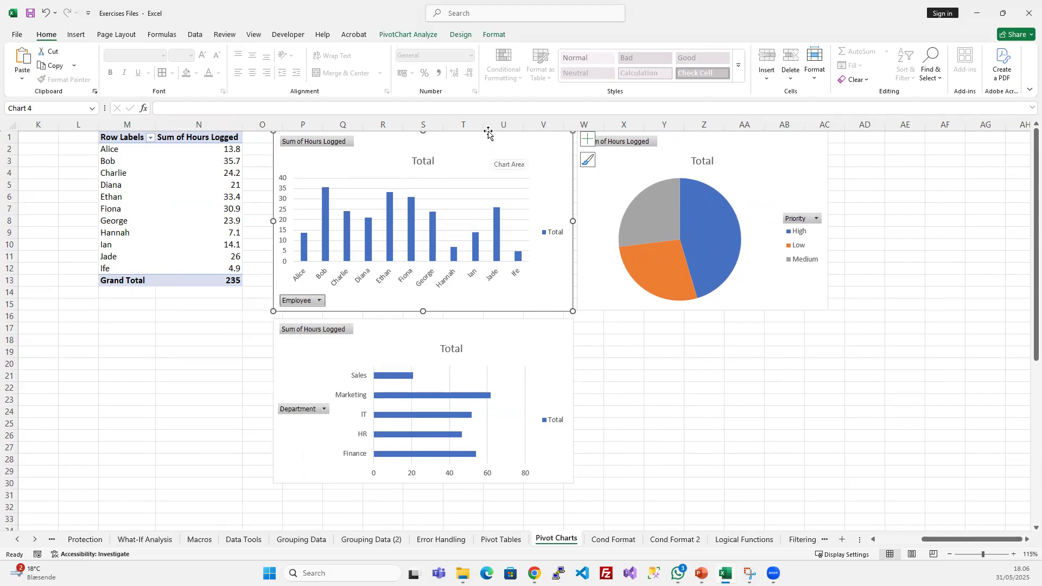
- Hide all field buttons on the employee and department PivotCharts
click(417, 35)
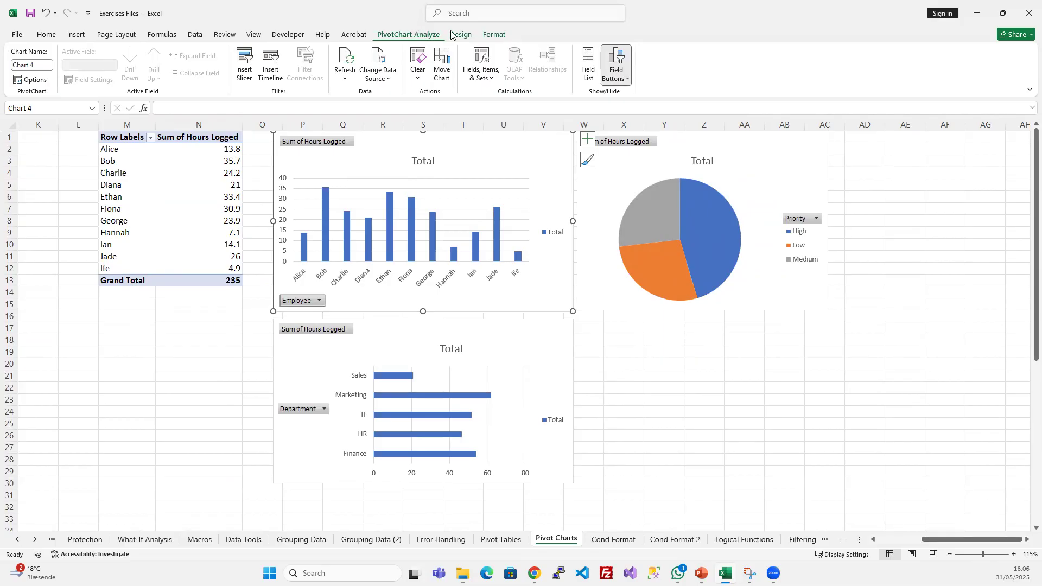
click(617, 60)
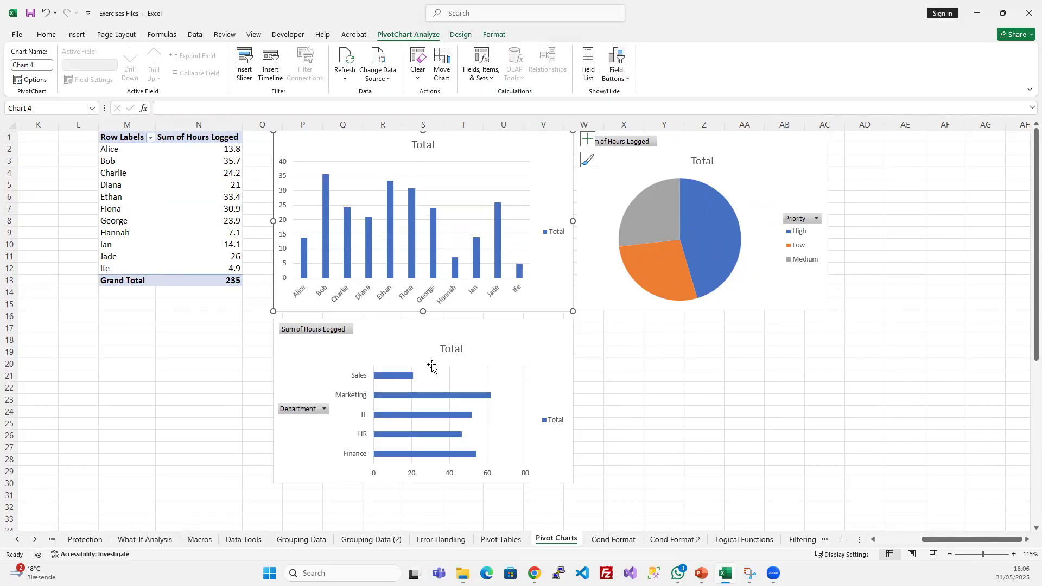
click(432, 366)
click(616, 60)
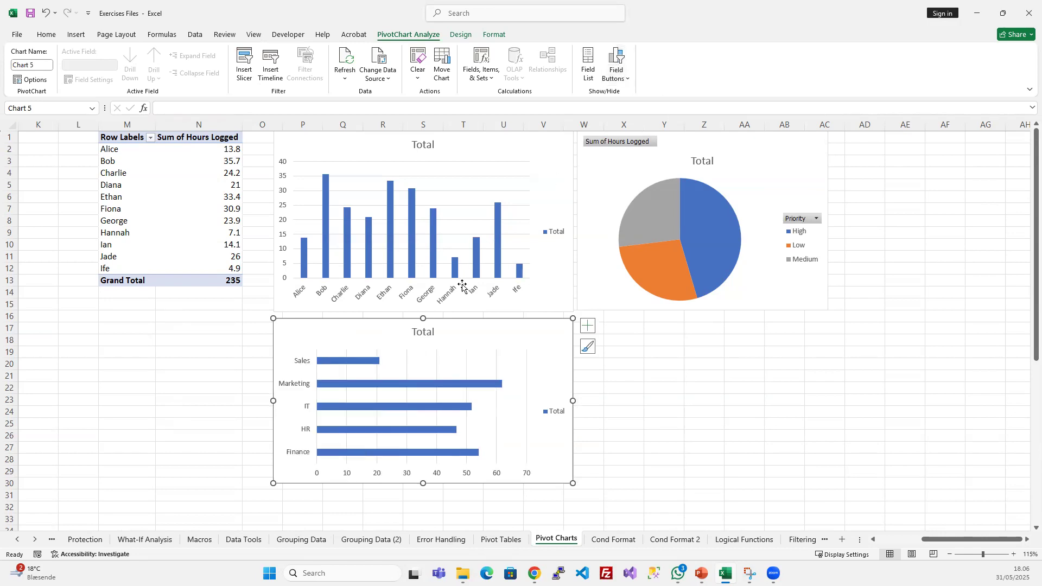
click(647, 450)
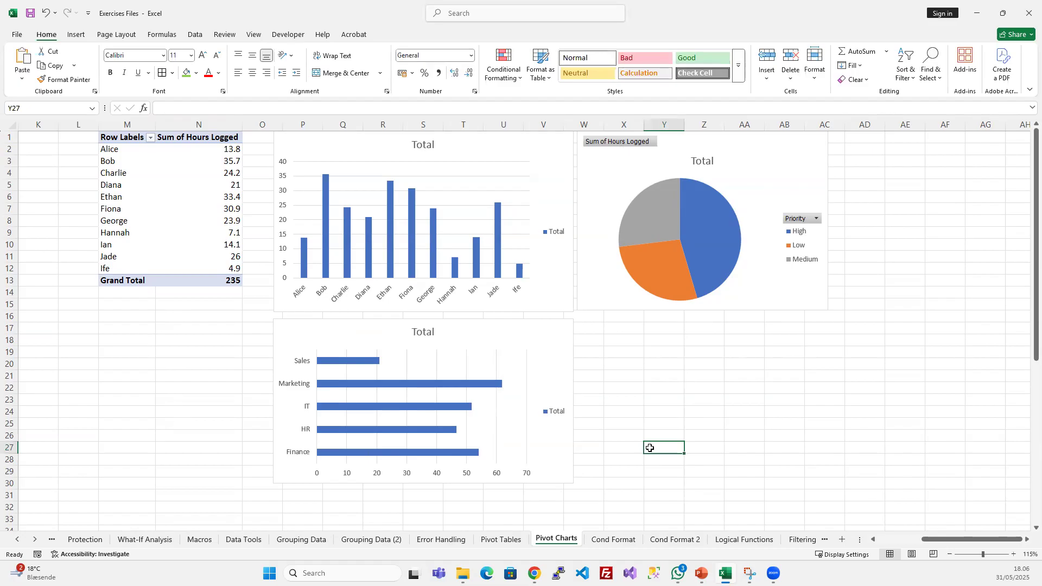
- Delete the empty column L in front of the employee PivotTable
click(147, 164)
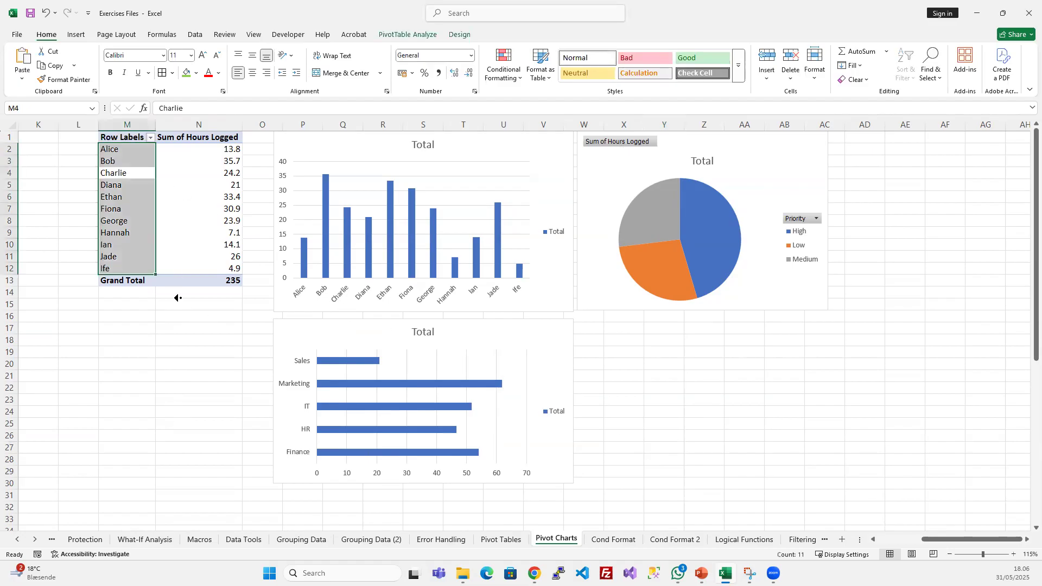
scroll(299, 273, left, 5)
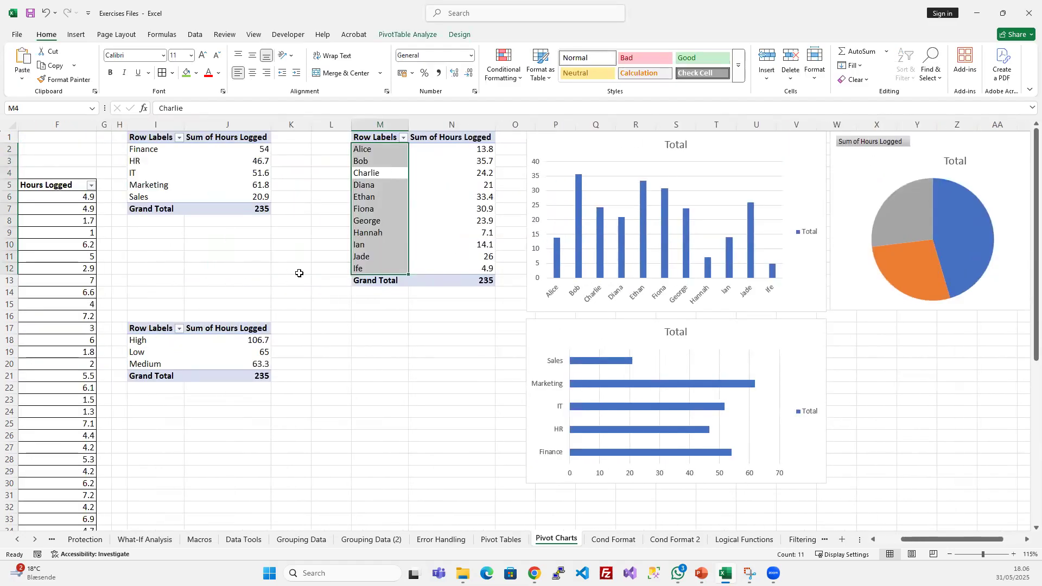
click(324, 124)
key(ctrl+minus)
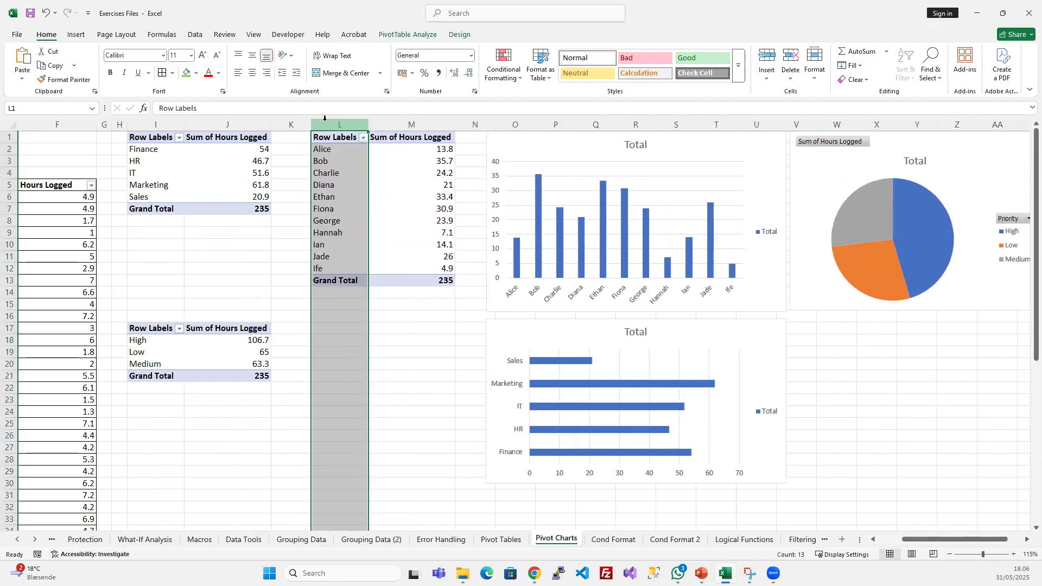
- Examine the priority, department and employee PivotTables alongside the charts based on them
click(326, 341)
click(238, 352)
click(318, 246)
click(221, 151)
click(387, 184)
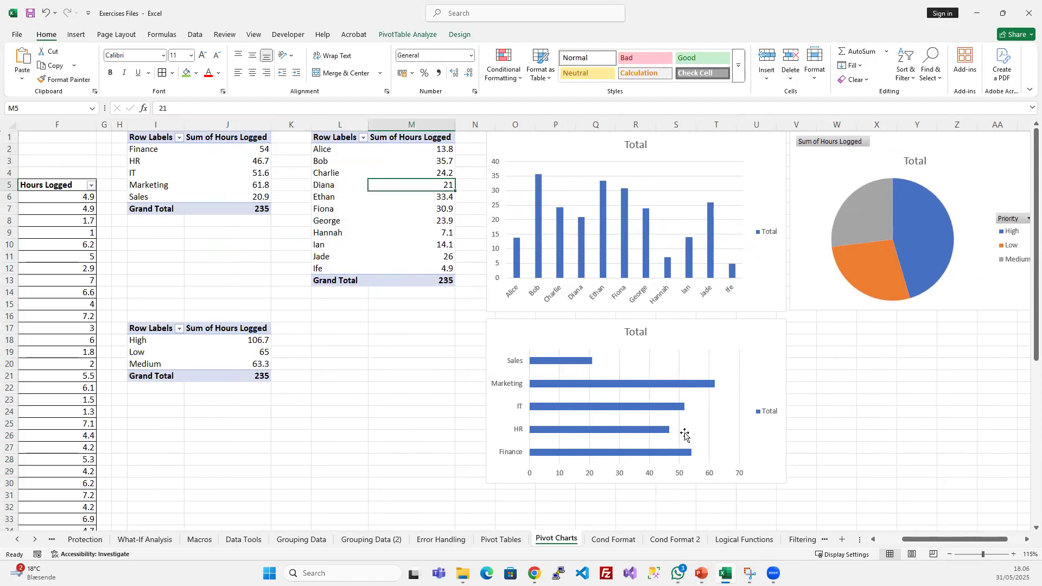
scroll(684, 434, right, 2)
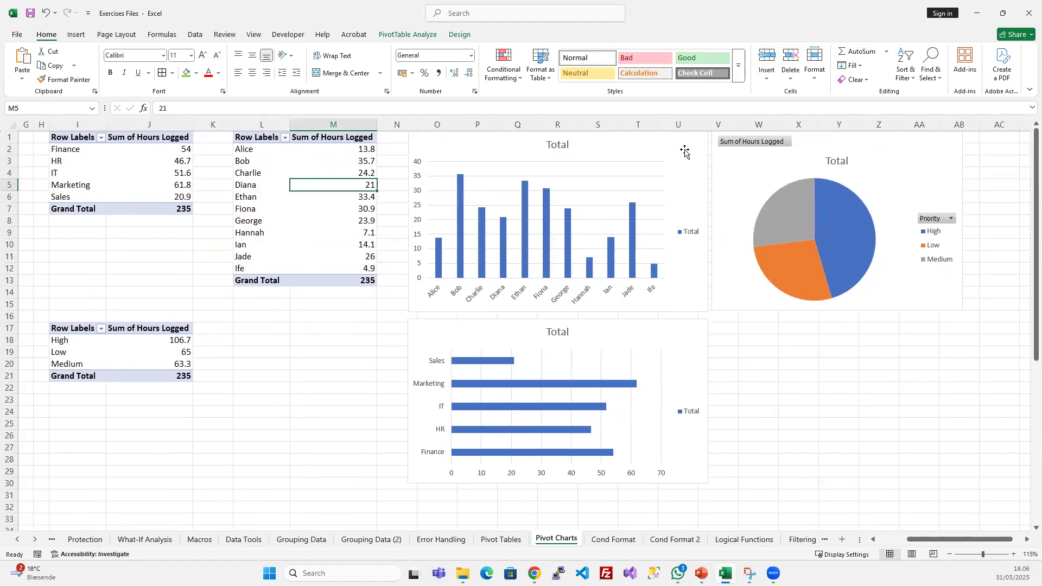
click(685, 152)
click(781, 267)
click(693, 294)
click(728, 298)
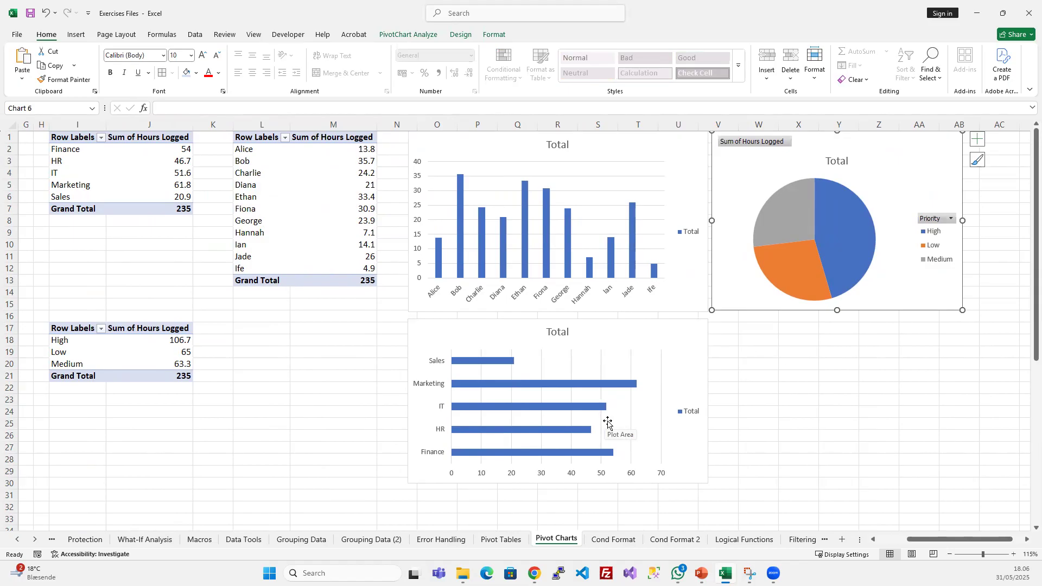
- Highlight the source data table and the PivotTables built from it to review how they feed the charts
scroll(296, 467, left, 3)
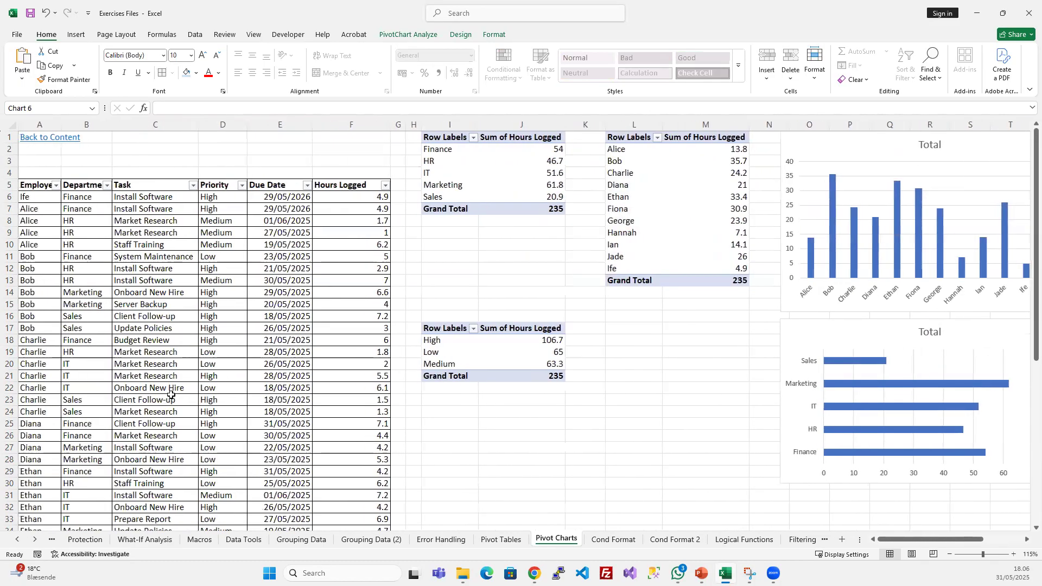
drag(33, 185, 380, 475)
drag(446, 138, 706, 389)
middle_click(797, 447)
middle_click(711, 417)
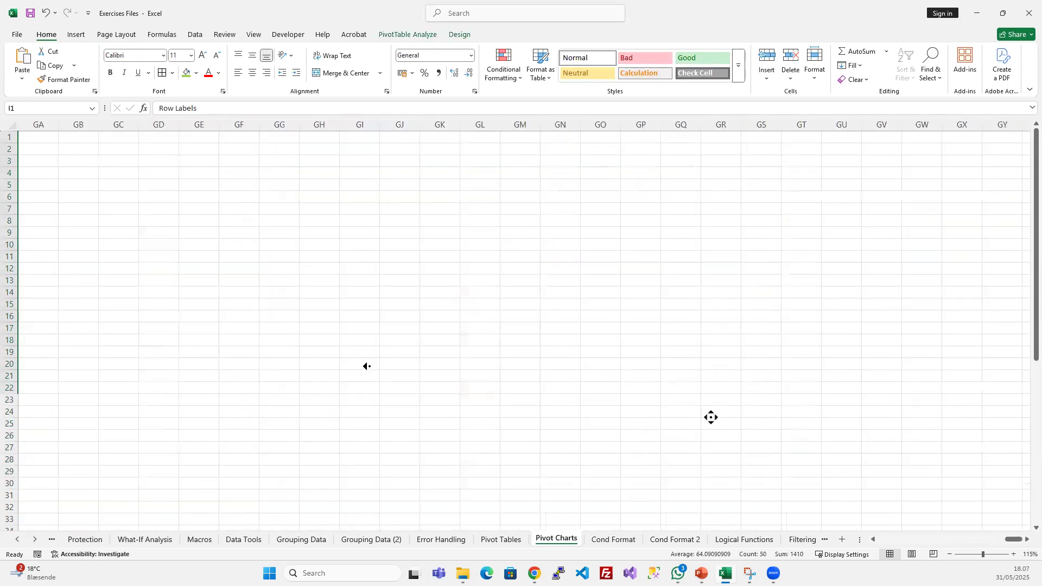
drag(944, 539, 984, 539)
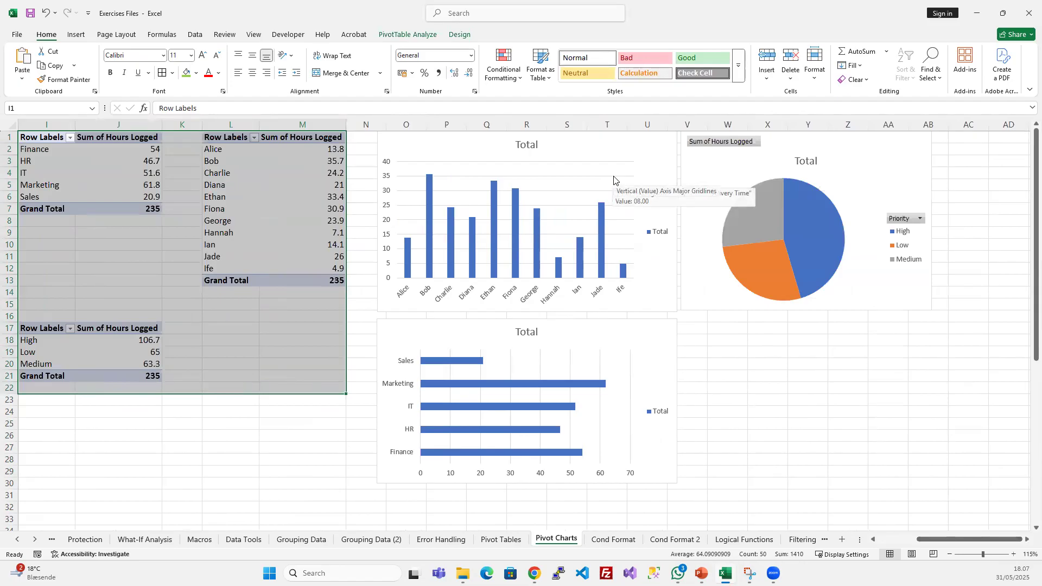
- Switch to the PowerPoint slide Creating Pivot Charts to review its topics, and return to the Excel workbook
click(701, 573)
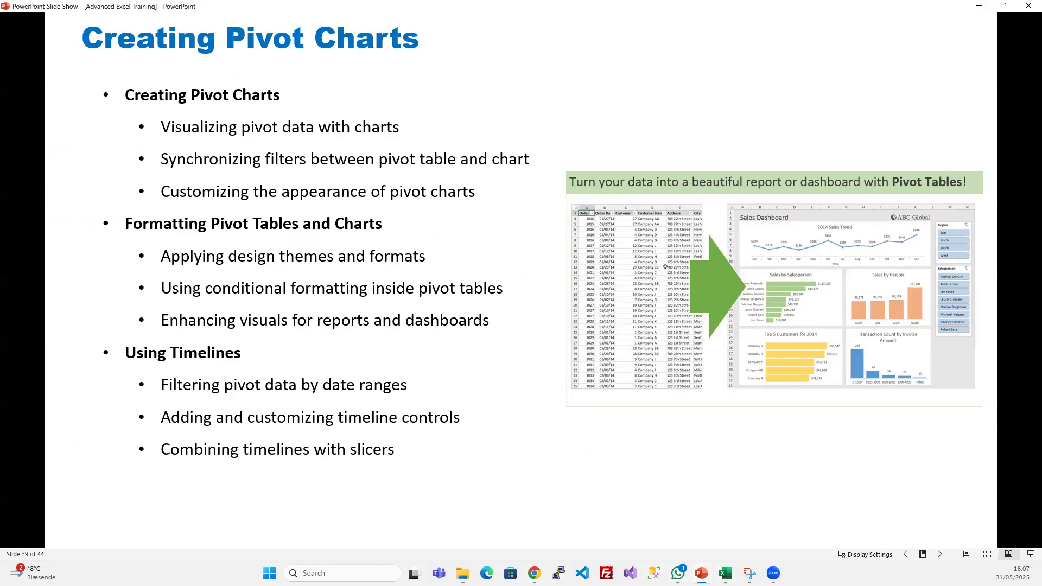
key(alt+Tab)
click(763, 387)
scroll(592, 244, down, 3)
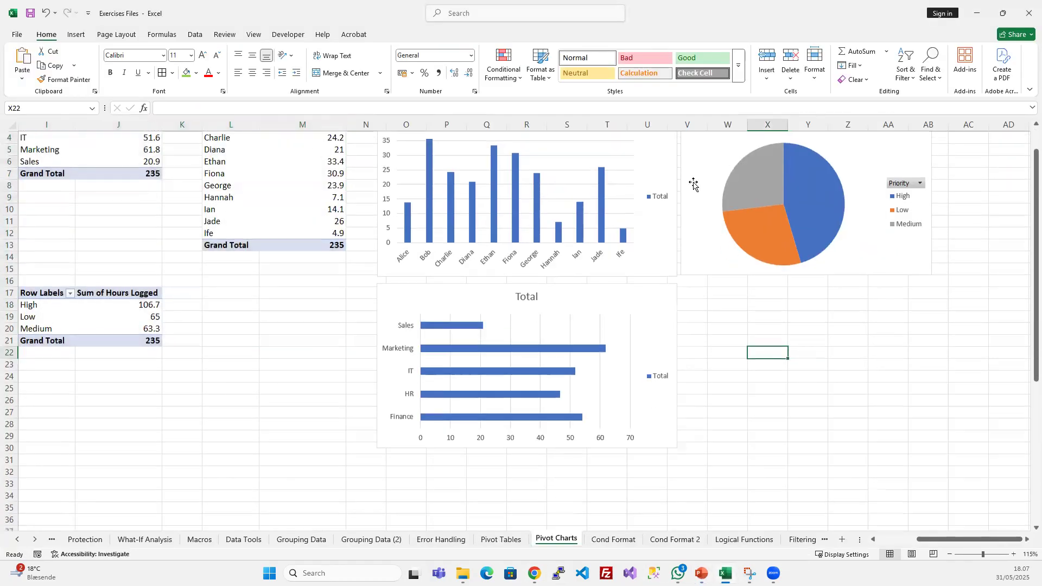
scroll(505, 332, up, 3)
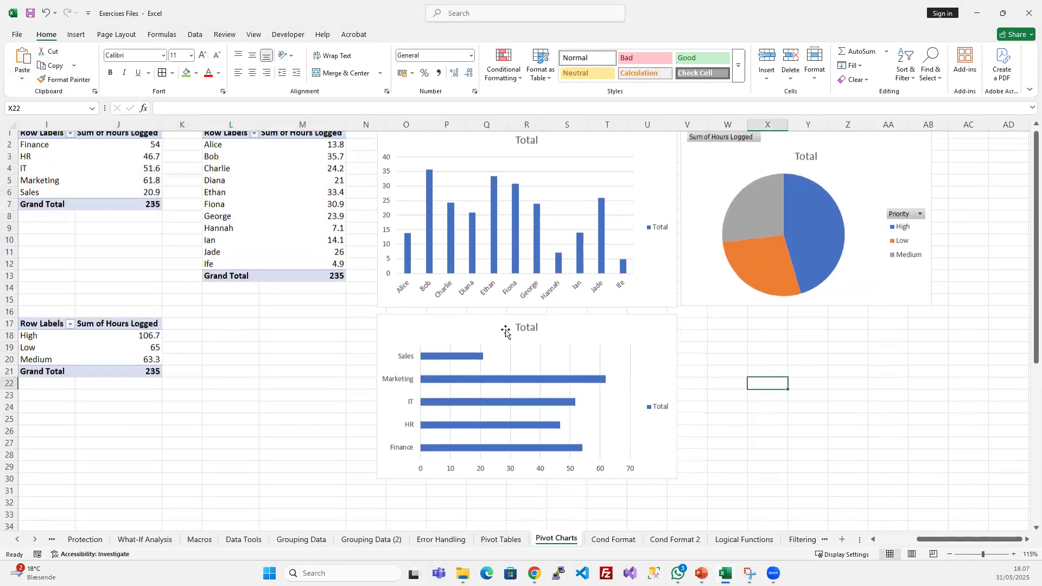
- Examine the design and analysis options available for the priority PivotTable
click(236, 166)
click(98, 160)
click(206, 174)
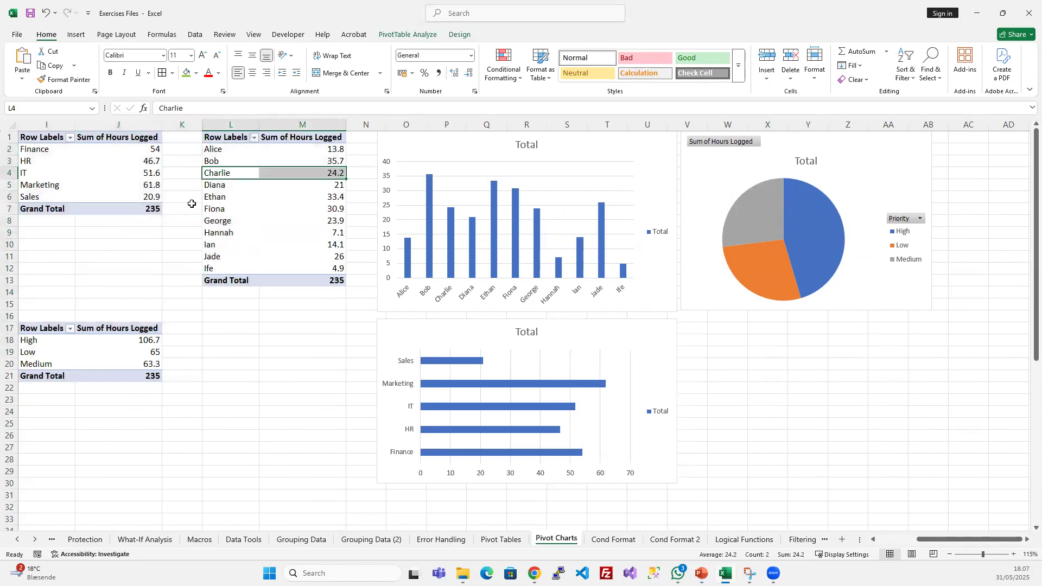
click(84, 353)
click(407, 34)
click(460, 35)
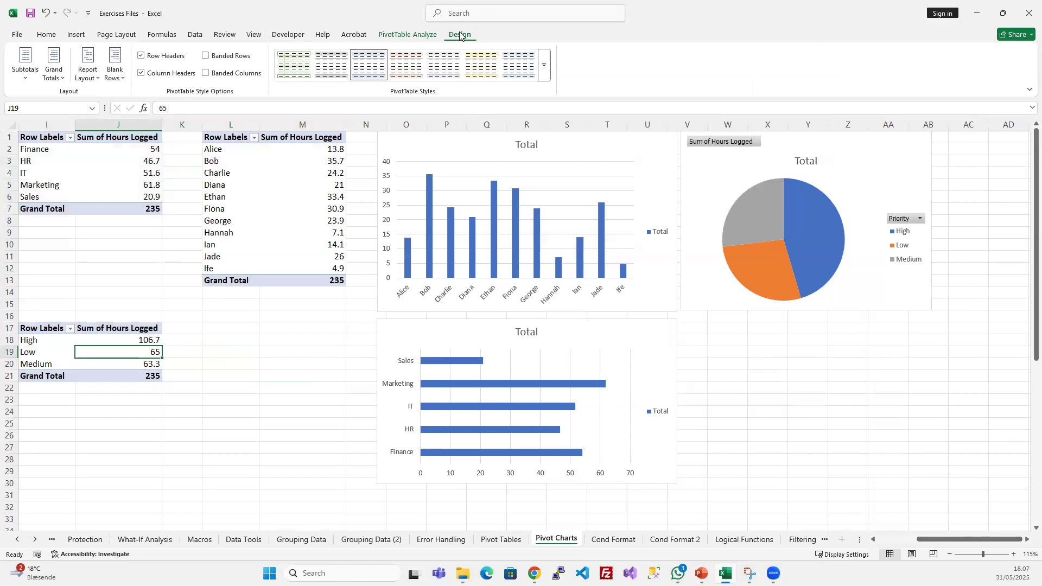
click(399, 34)
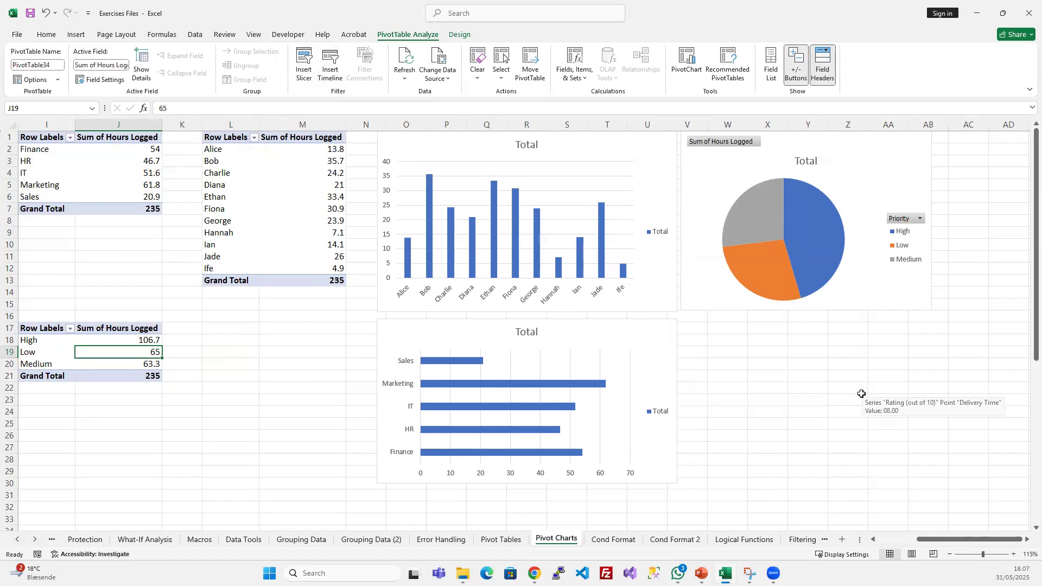
scroll(806, 407, left, 3)
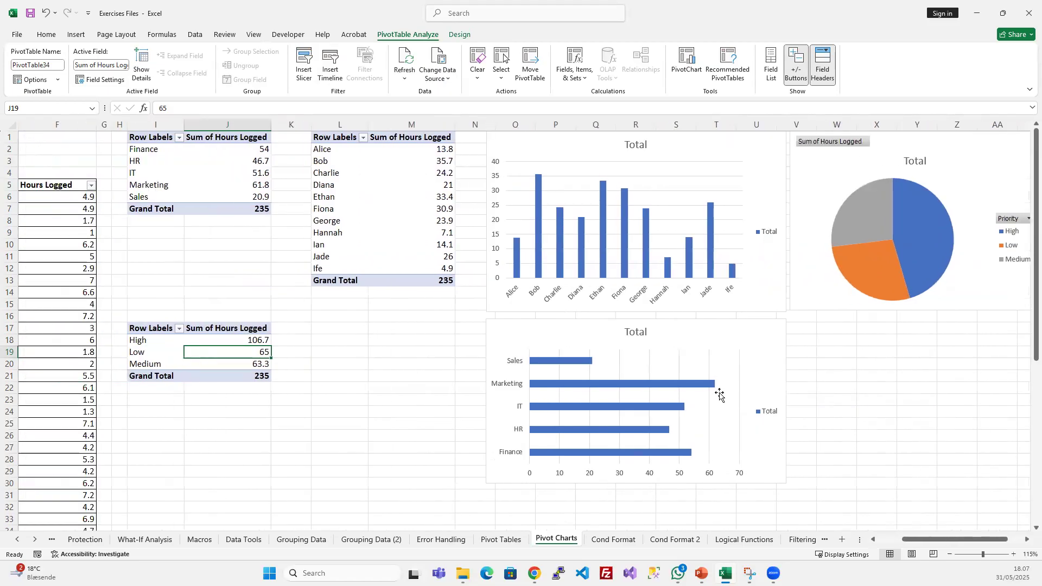
scroll(803, 396, right, 2)
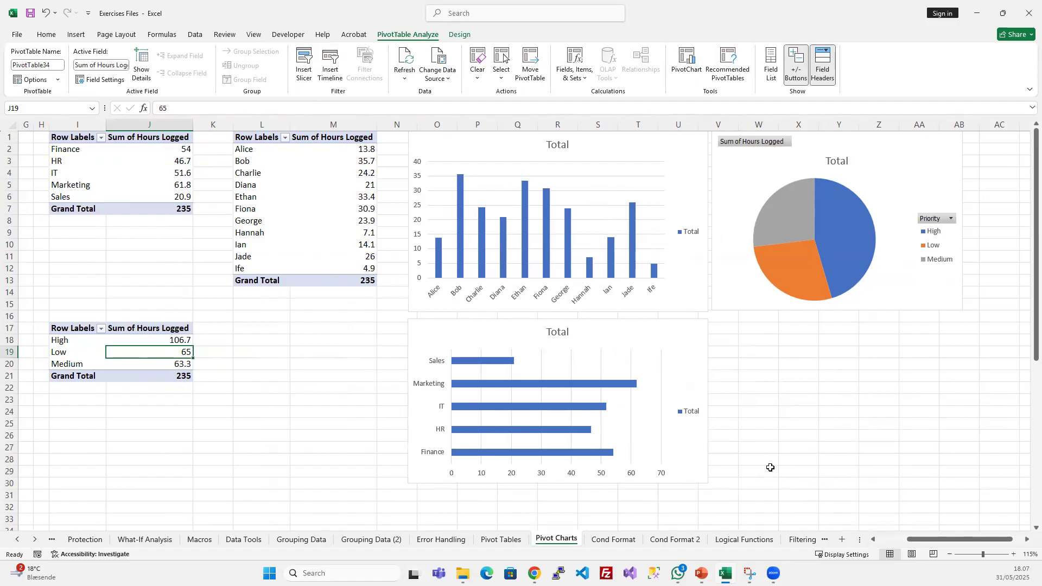
click(87, 155)
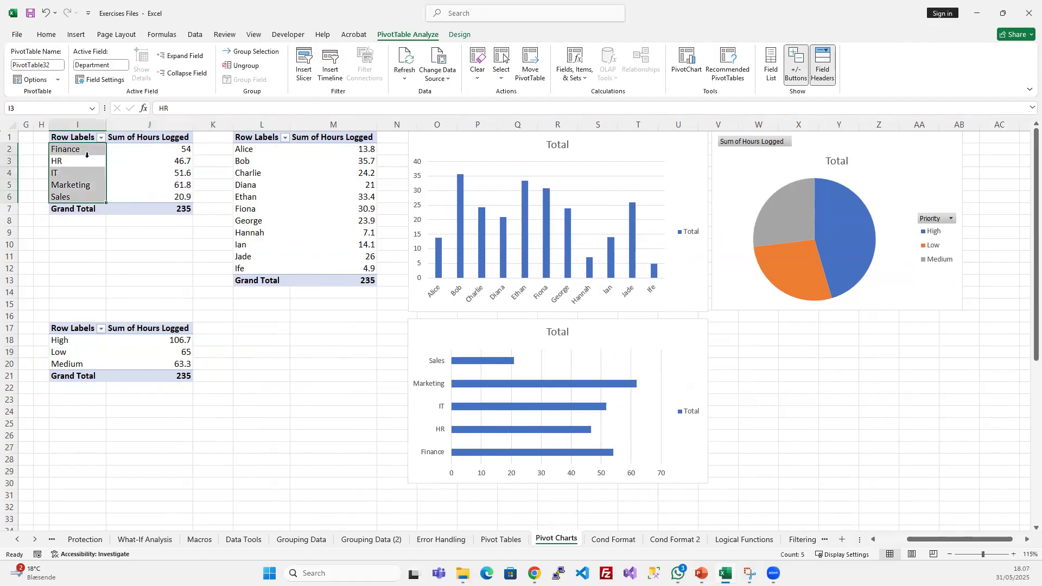
click(238, 172)
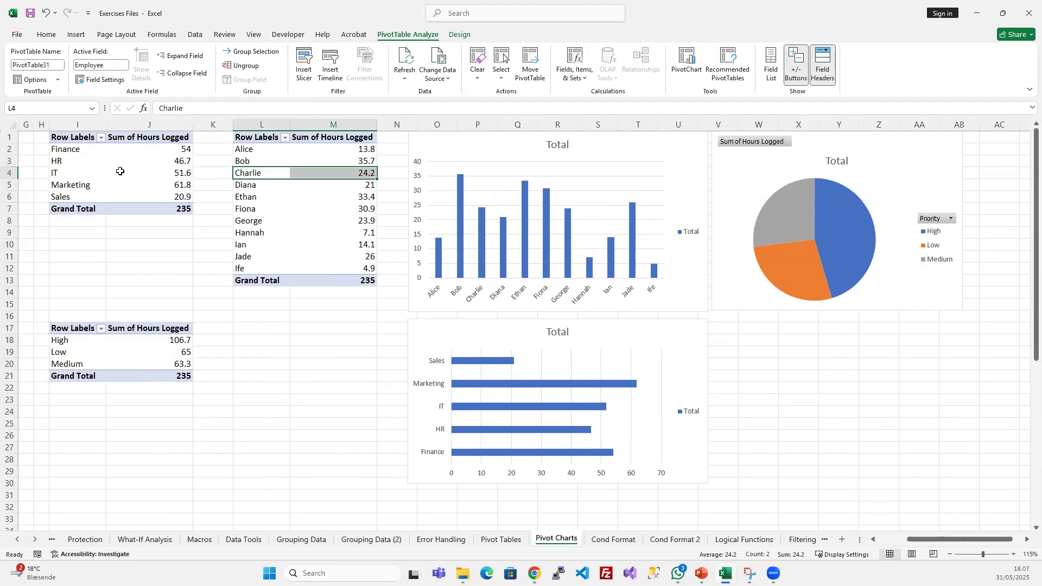
- Review the department, employee and priority PivotTables by selecting a cell in each, finishing on an empty cell beside them
click(120, 171)
click(250, 220)
click(132, 363)
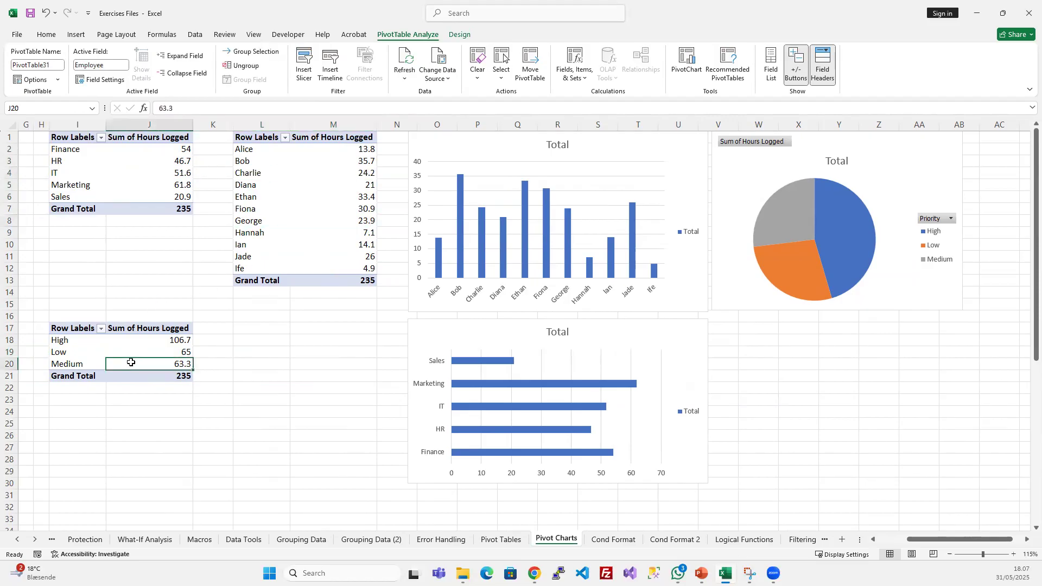
click(242, 367)
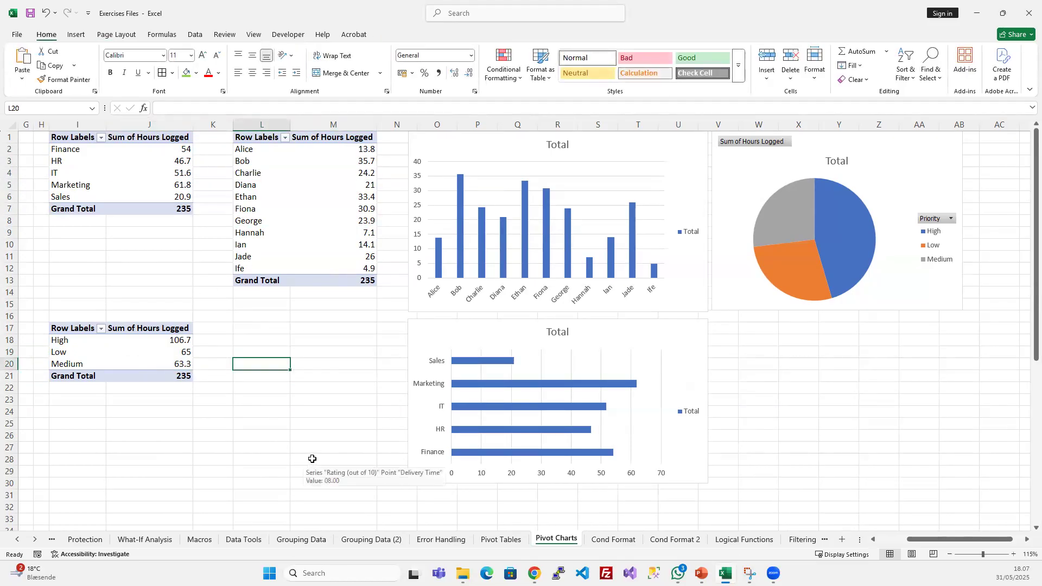
- Return to the source data table and select its Employee column header to show where the PivotTables get their data
scroll(312, 458, left, 5)
scroll(331, 454, down, 1)
scroll(100, 410, left, 1)
scroll(111, 274, up, 1)
click(50, 187)
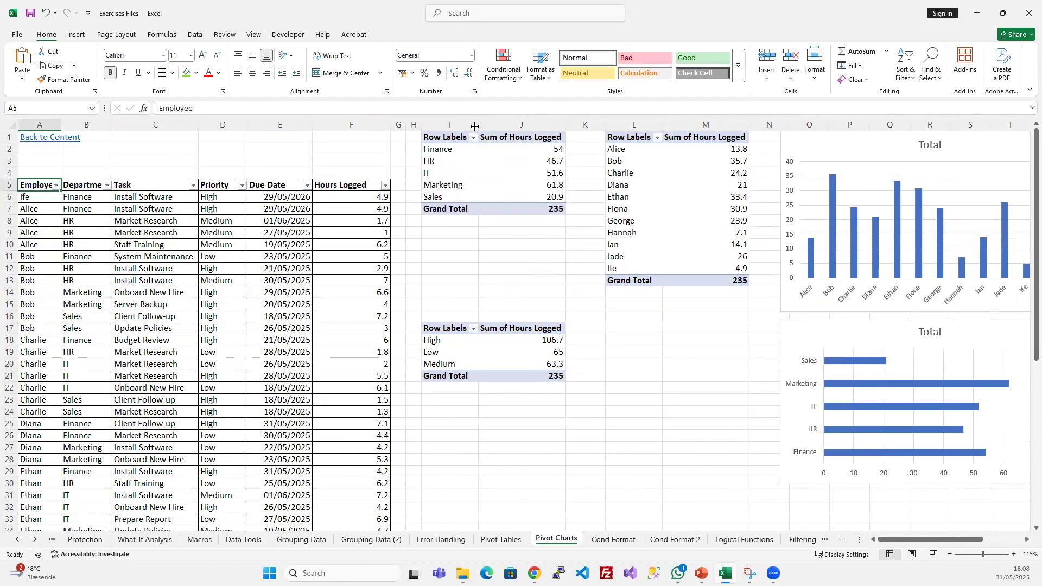
- Show the field list of the department PivotTable to examine its row and value fields, and close the list
drag(441, 148, 554, 191)
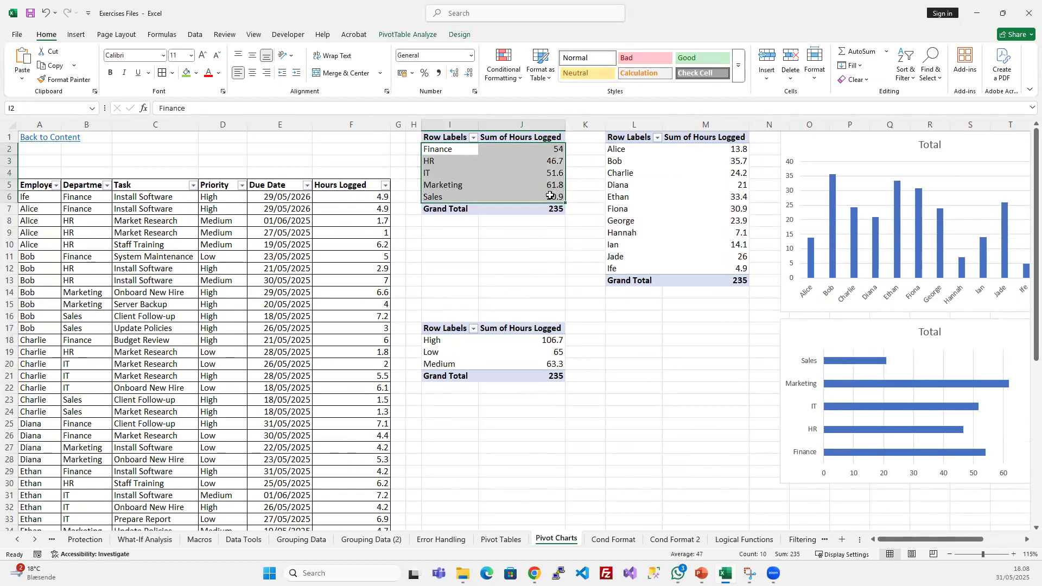
click(834, 141)
right_click(448, 160)
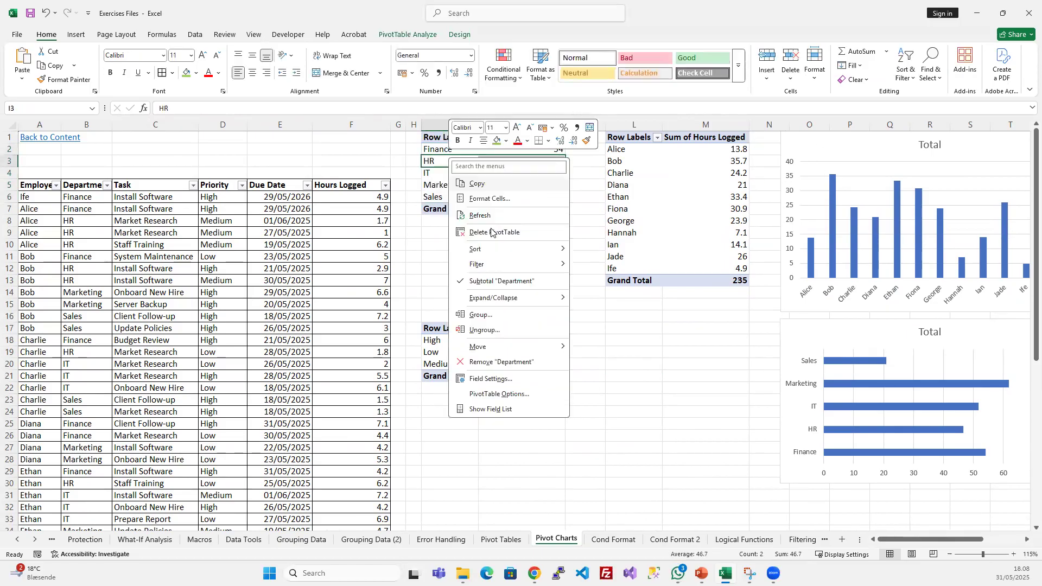
click(512, 412)
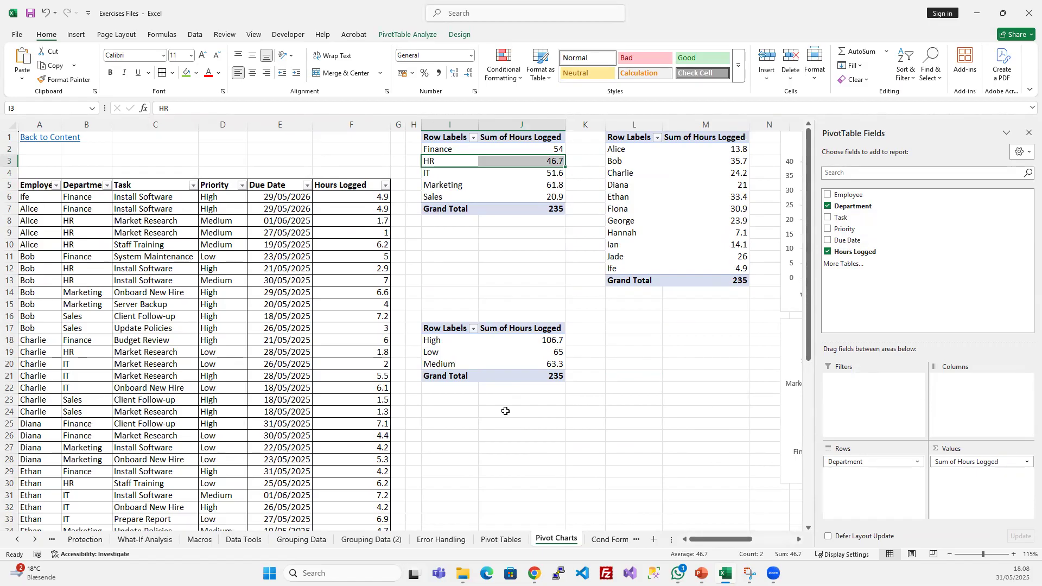
click(620, 390)
click(522, 187)
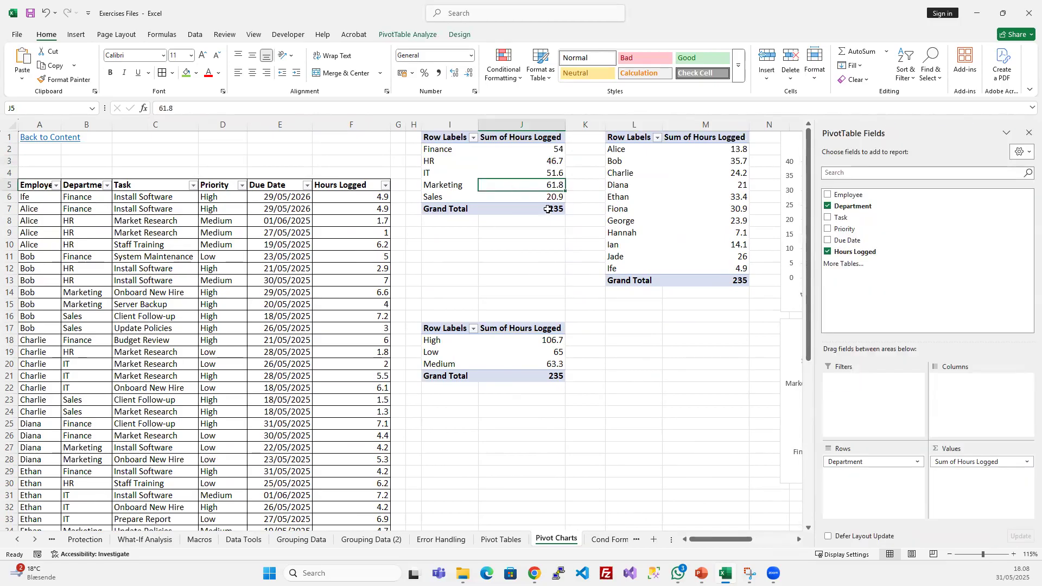
click(1029, 133)
- Examine the employee, department and priority charts beside their PivotTables, and return to the source data table
drag(920, 539, 960, 539)
click(602, 153)
click(692, 160)
click(624, 332)
click(760, 376)
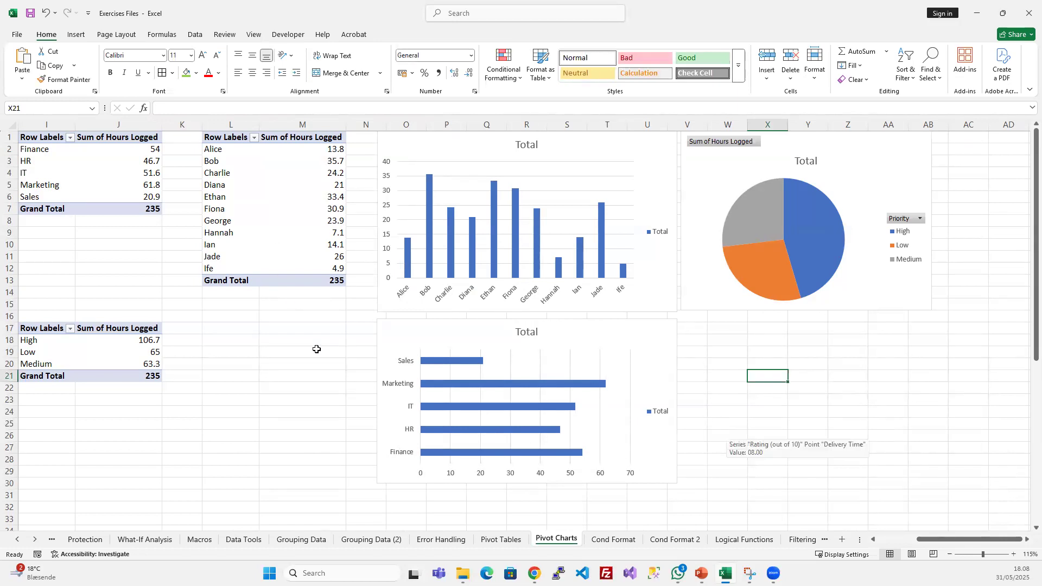
scroll(309, 348, left, 2)
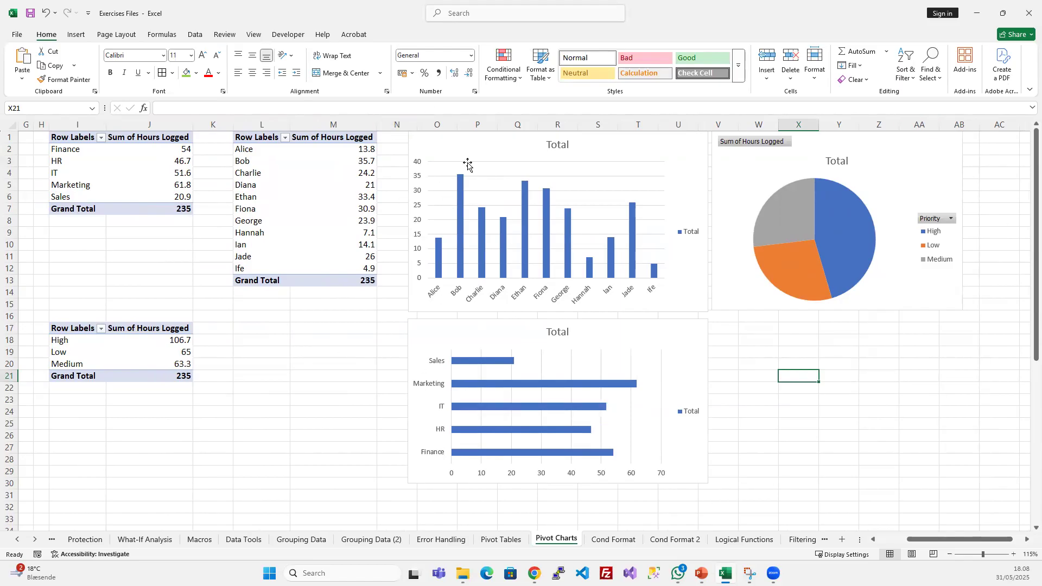
click(263, 362)
scroll(373, 394, left, 3)
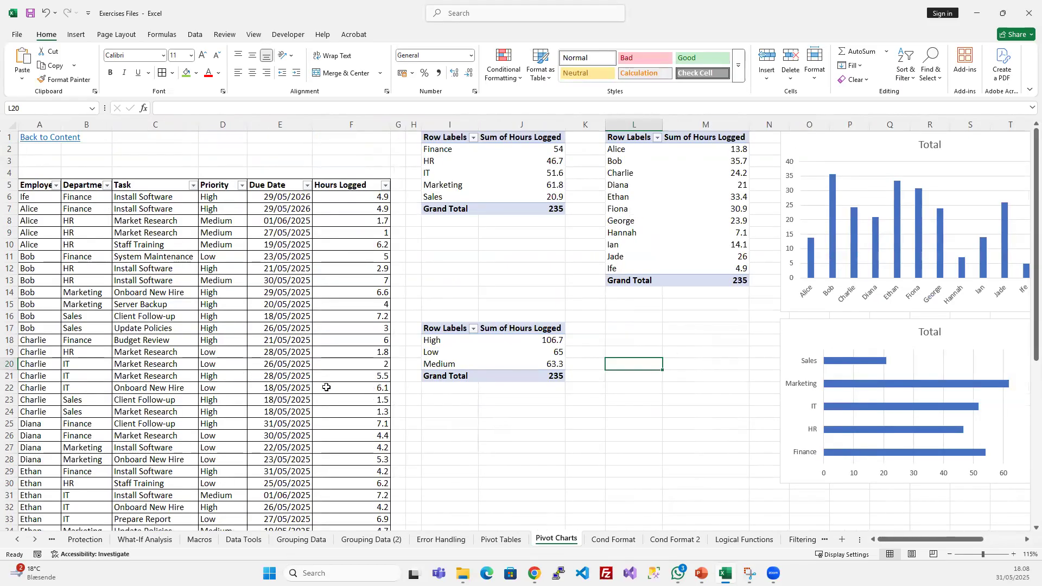
mouse_move(905, 540)
mouse_down()
mouse_move(934, 541)
mouse_move(905, 540)
mouse_up()
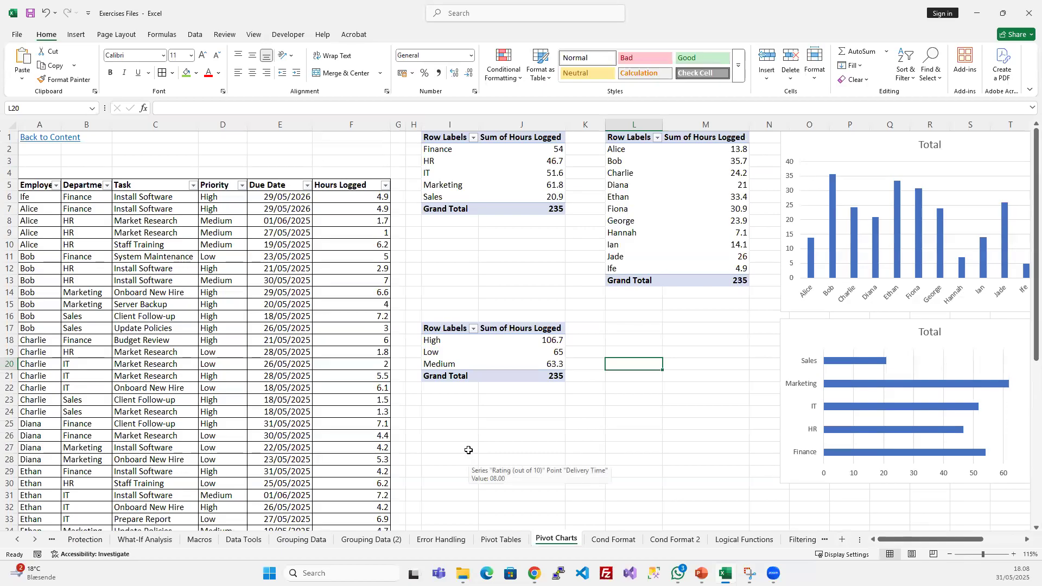
- Switch to the PowerPoint slide show and advance past Creating Pivot Charts to the Section 7 slide, More Advanced Excel Features
click(701, 573)
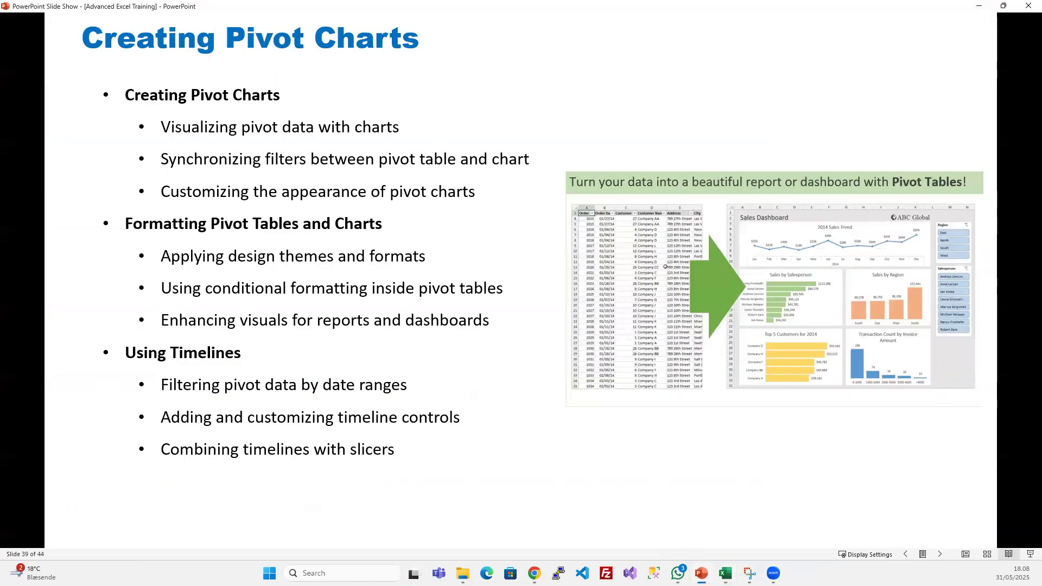
key(alt+Tab)
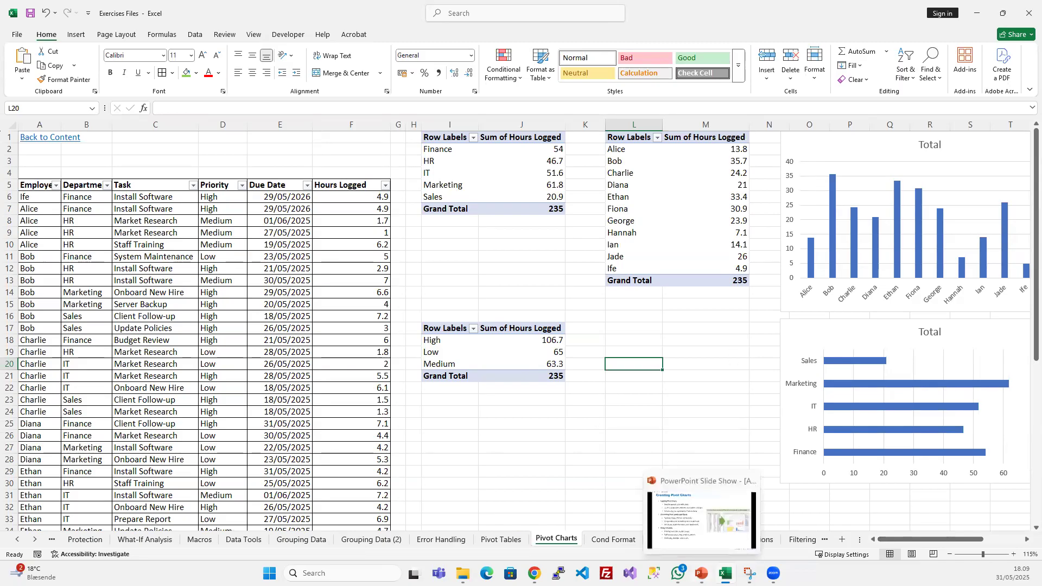
click(701, 574)
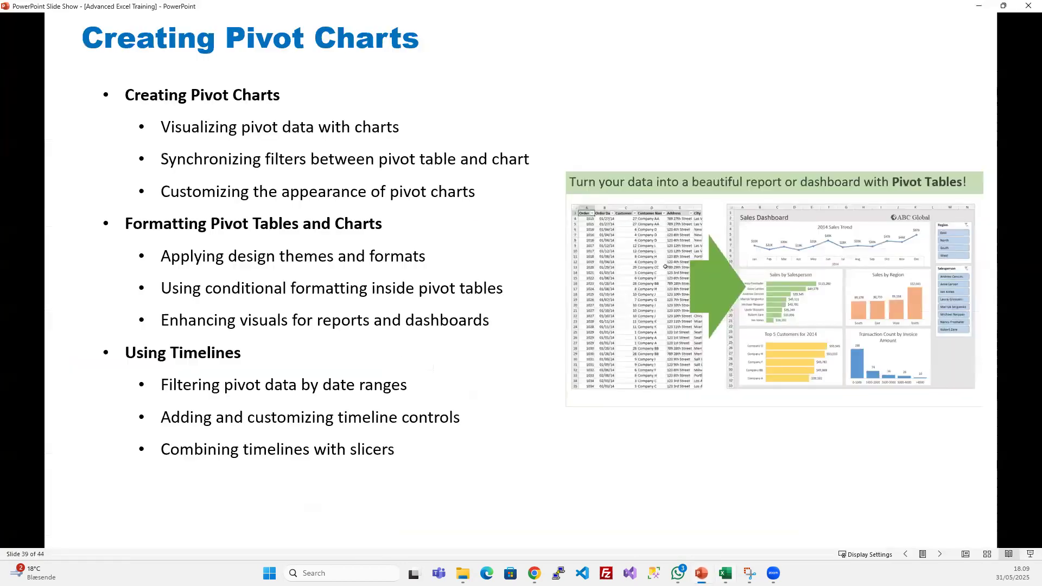
click(529, 324)
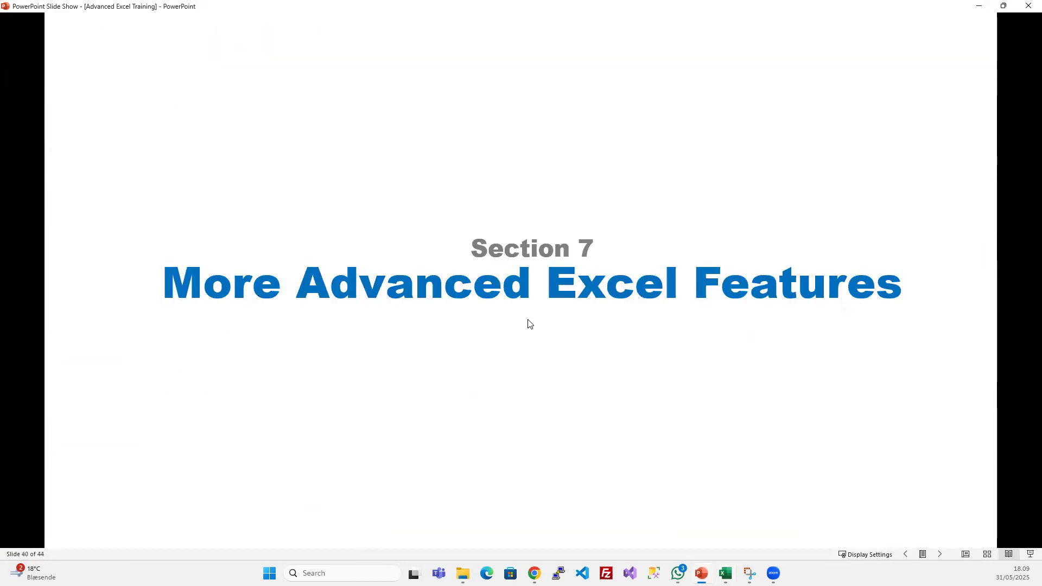